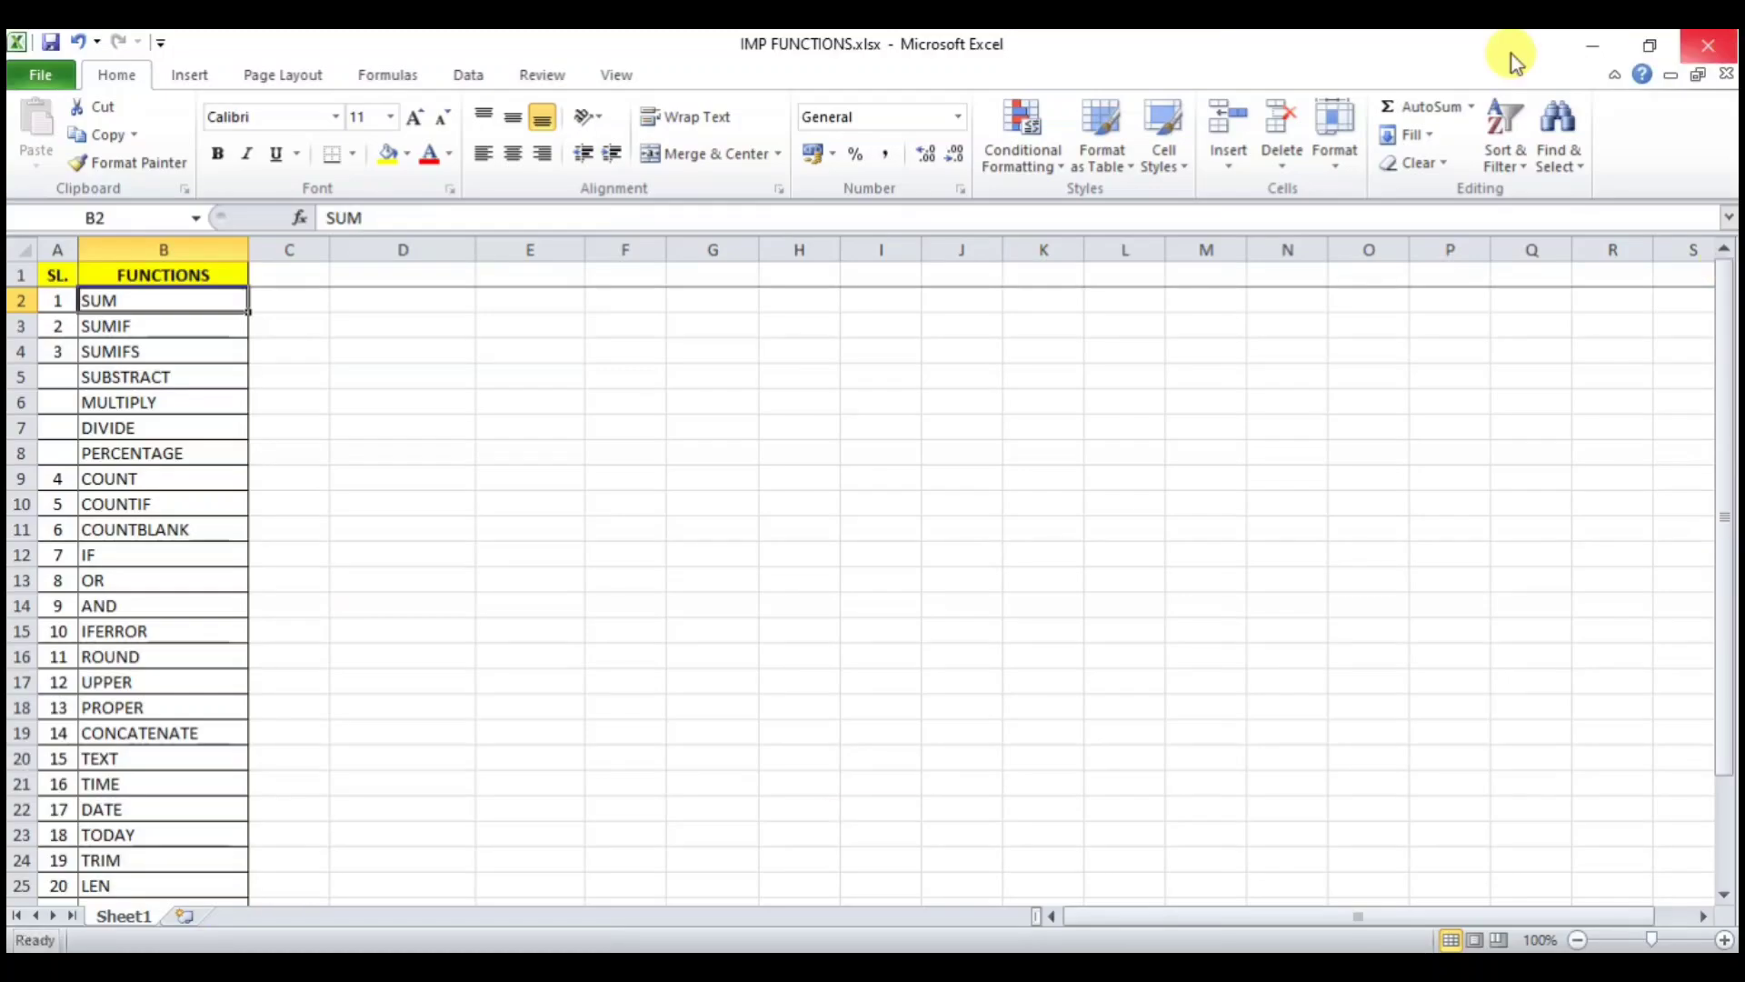
click(155, 327)
click(155, 351)
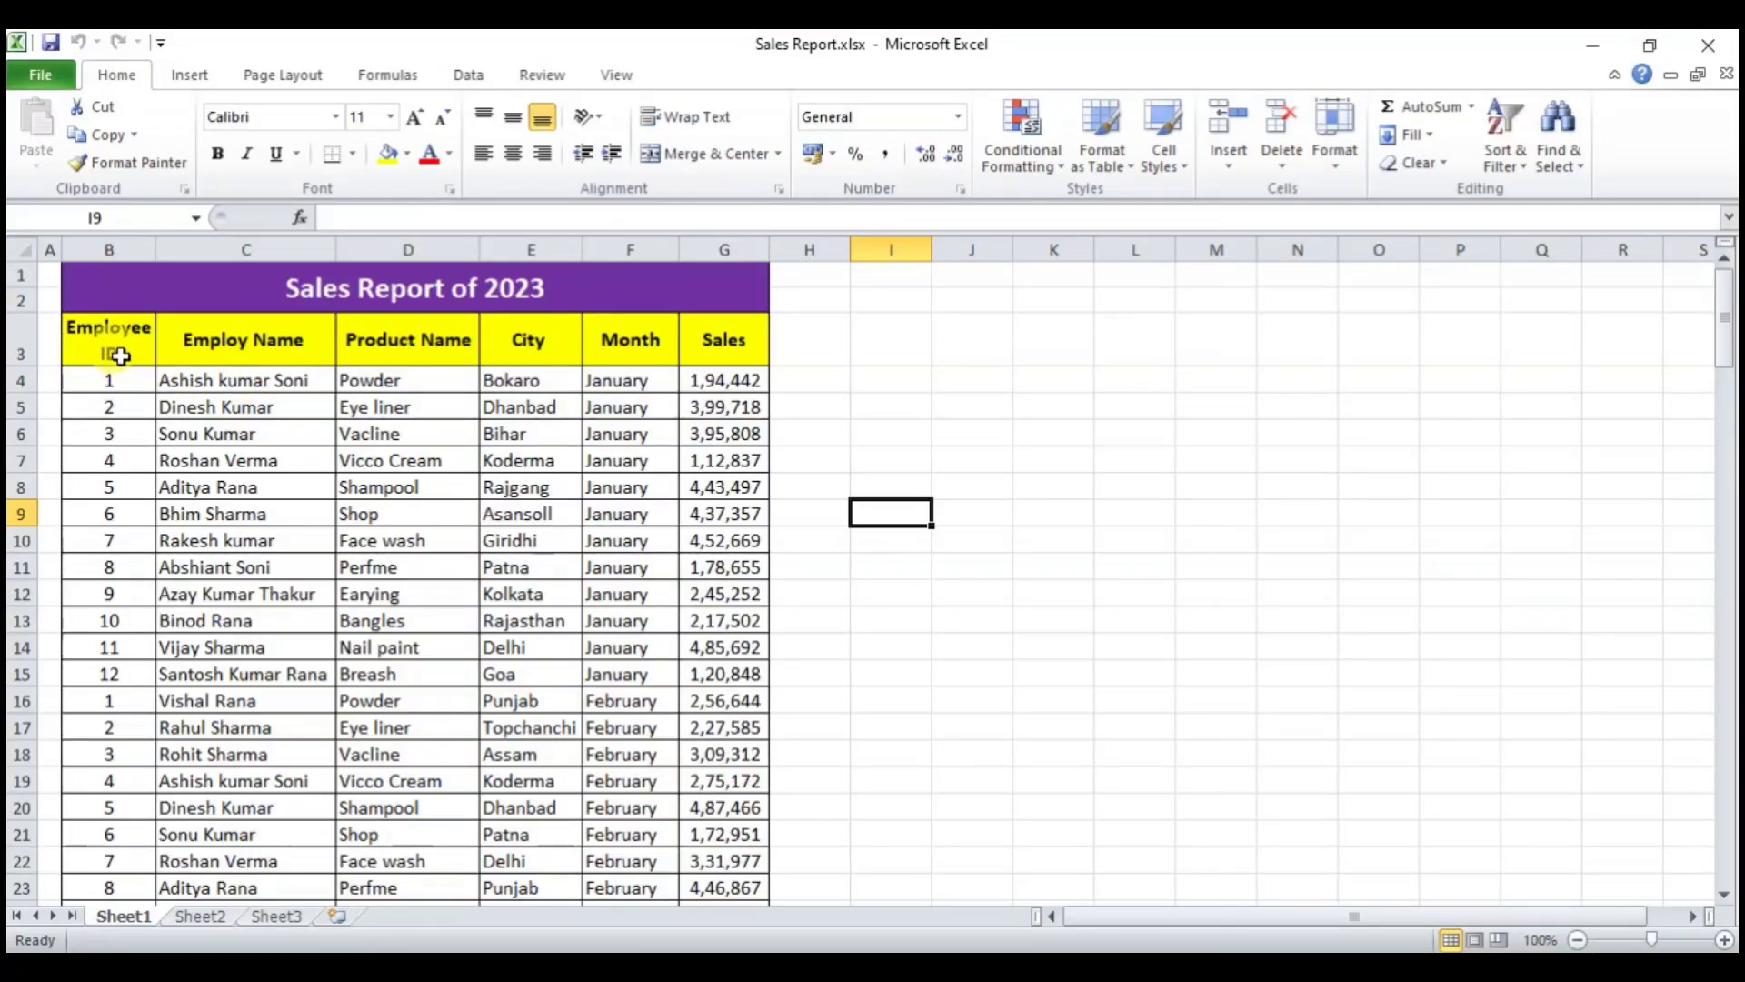
- Examine the Sales Report of 2023, from the January employee IDs down through the following months' sales records
drag(115, 337, 116, 460)
click(117, 454)
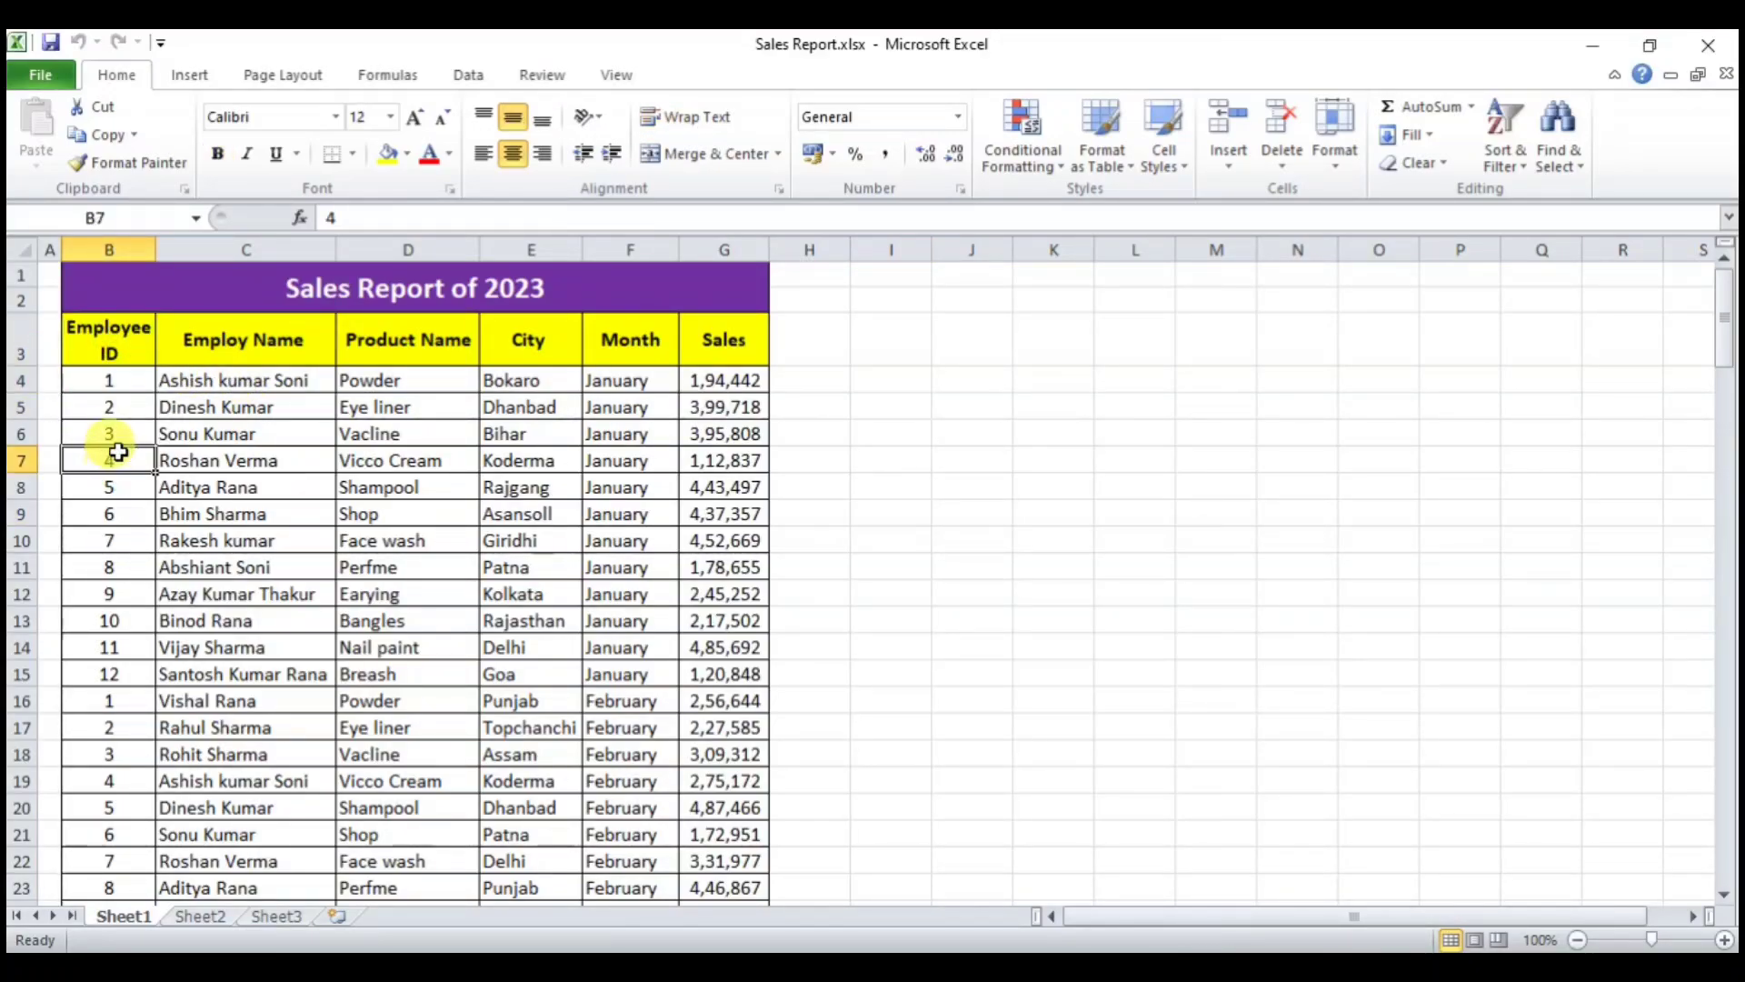
drag(122, 378, 100, 674)
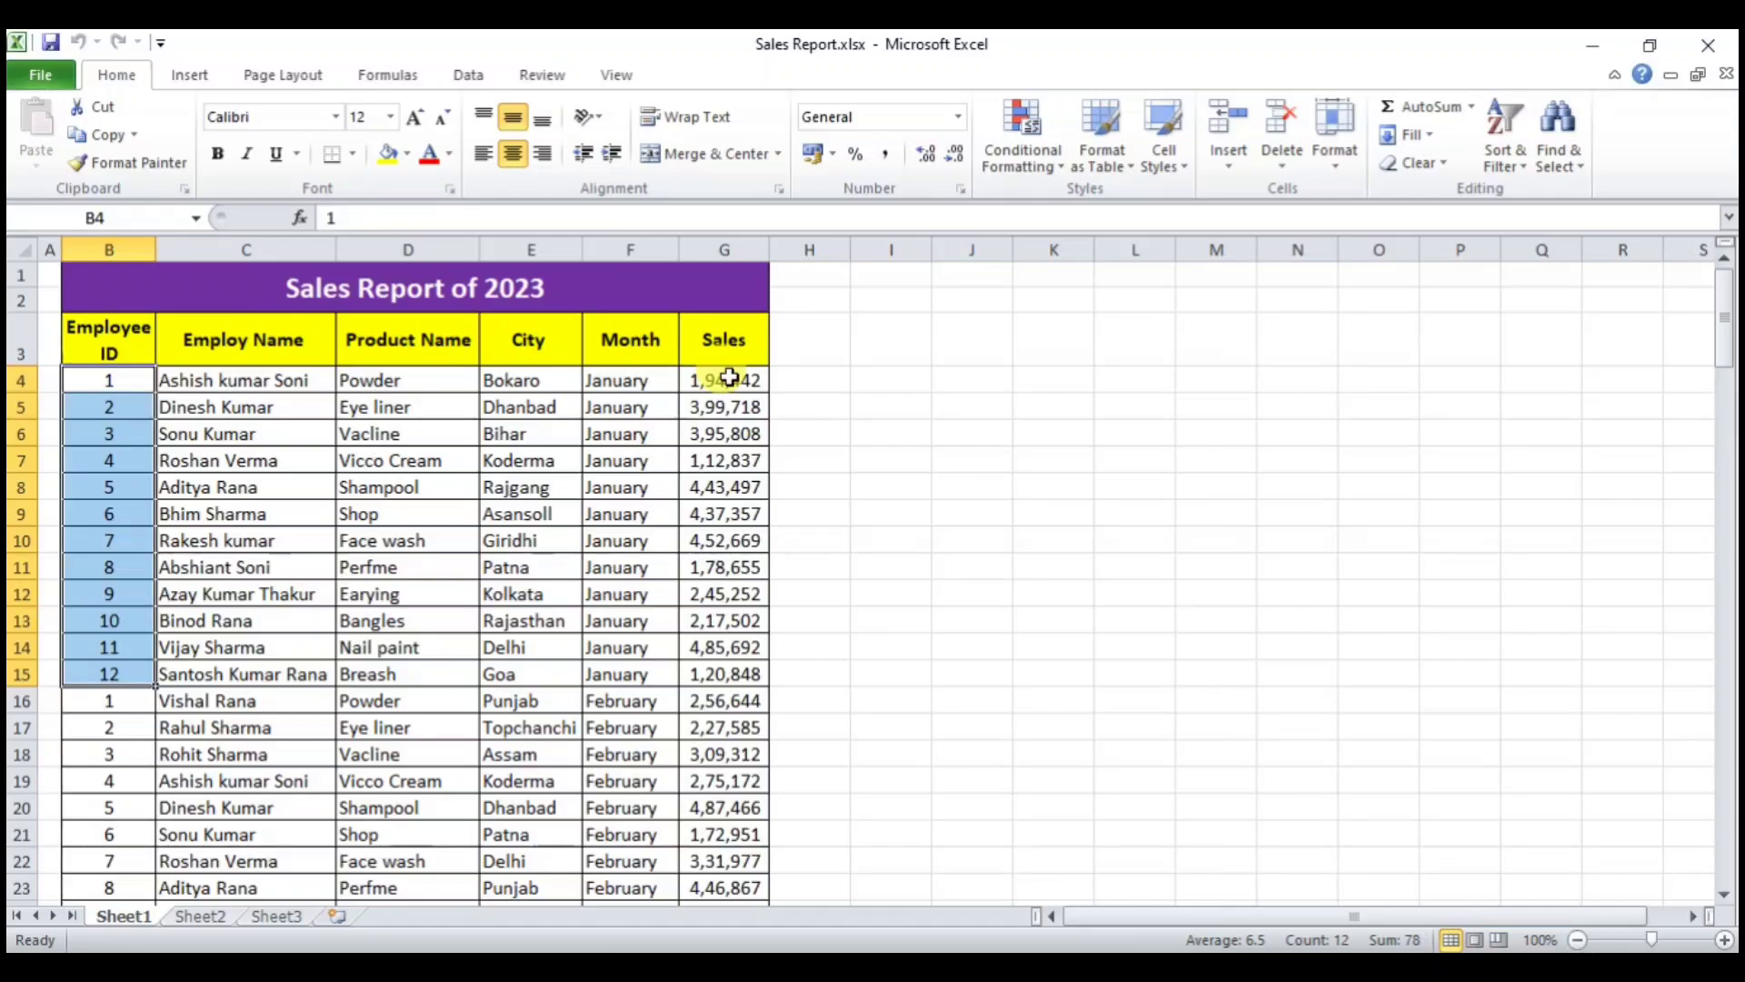
scroll(128, 518, down, 1)
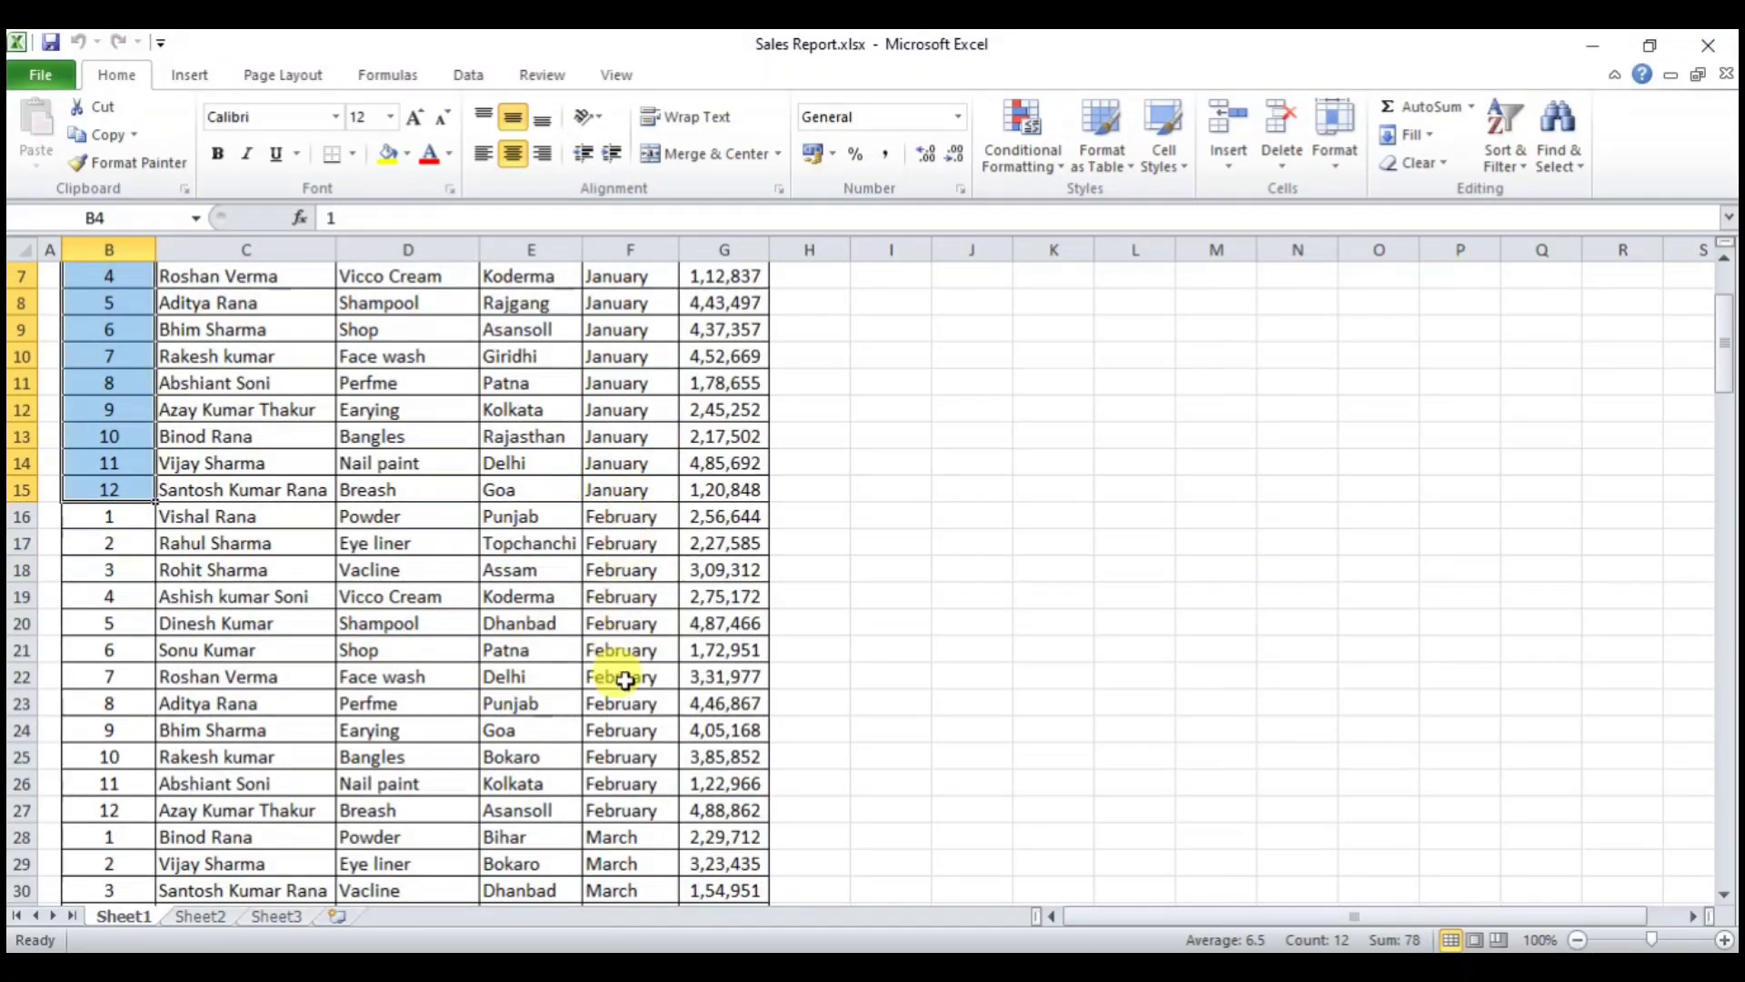
scroll(625, 684, down, 2)
scroll(625, 684, down, 2)
scroll(623, 673, down, 2)
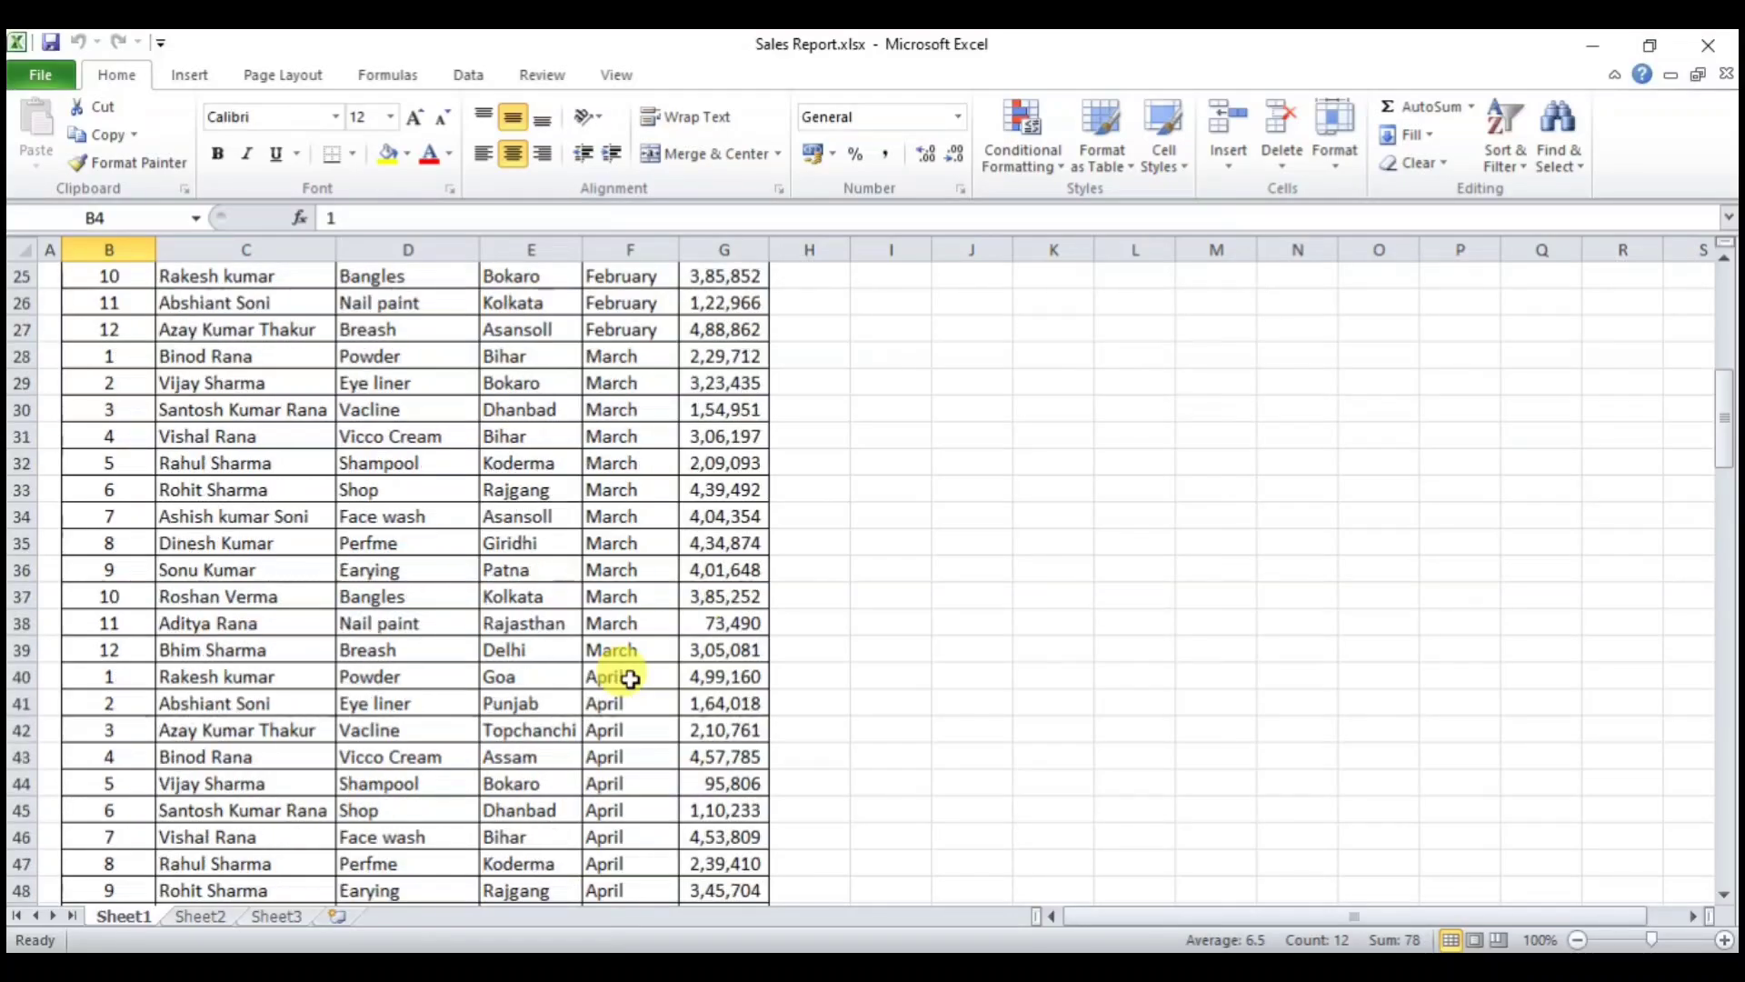
scroll(623, 713, down, 1)
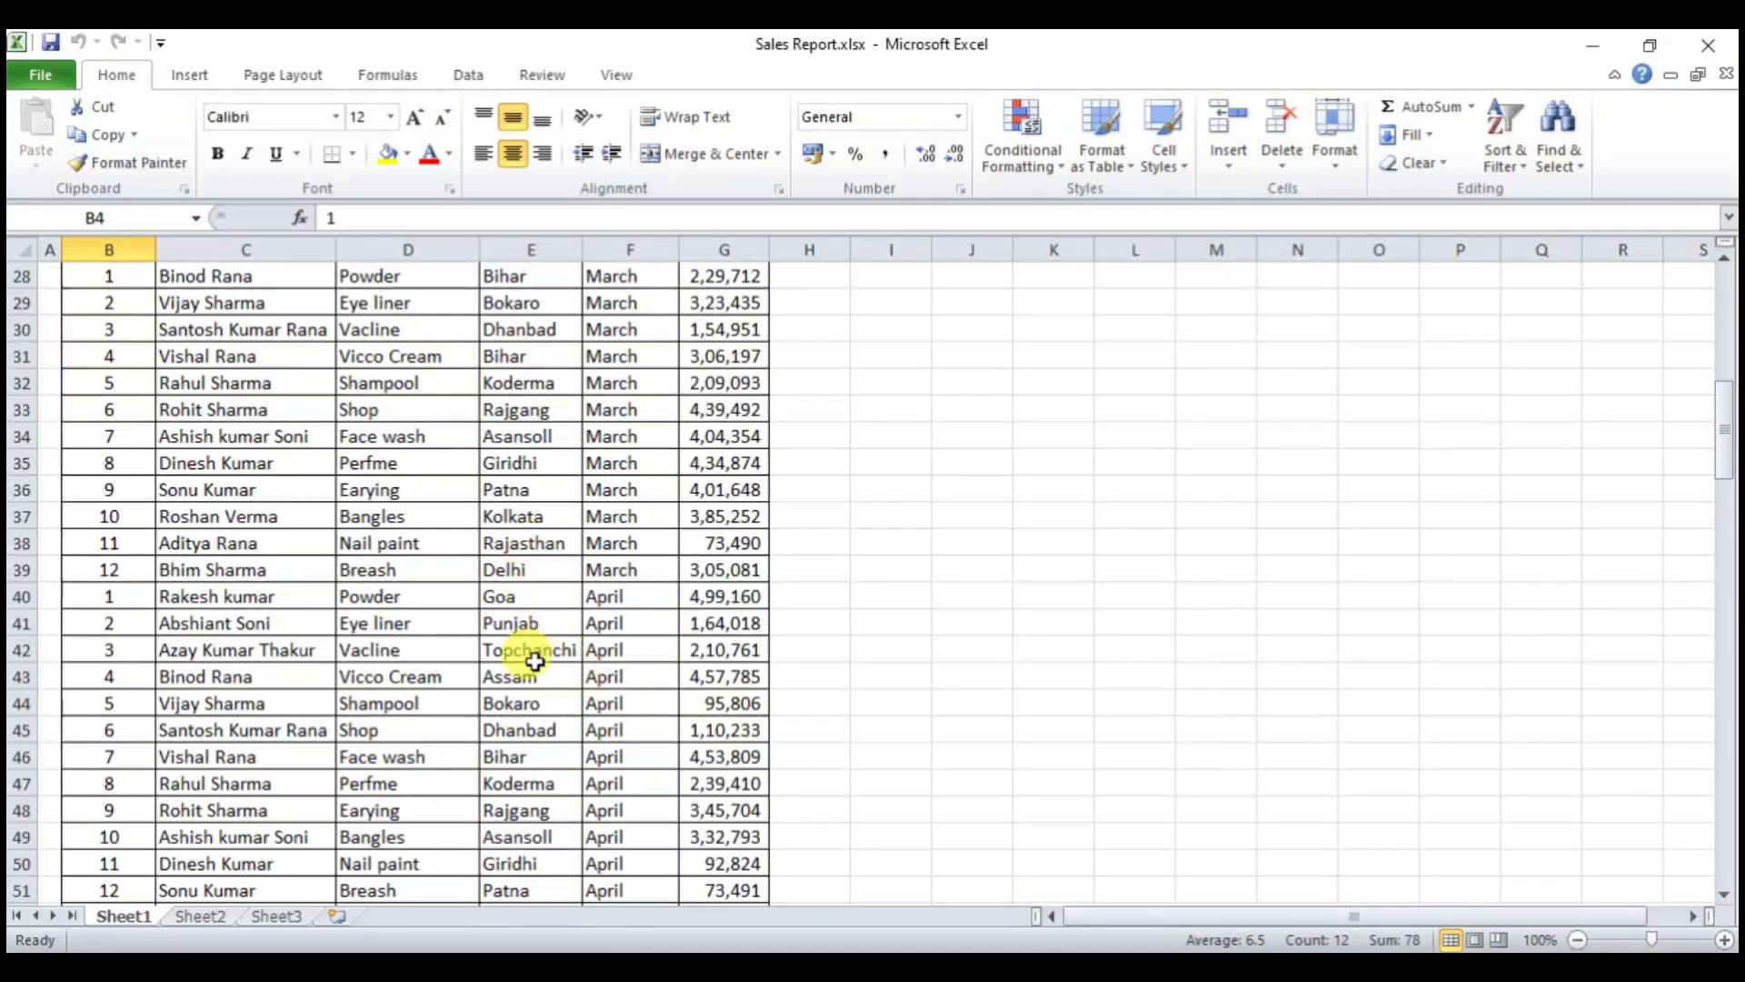
scroll(389, 662, down, 1)
scroll(389, 662, up, 10)
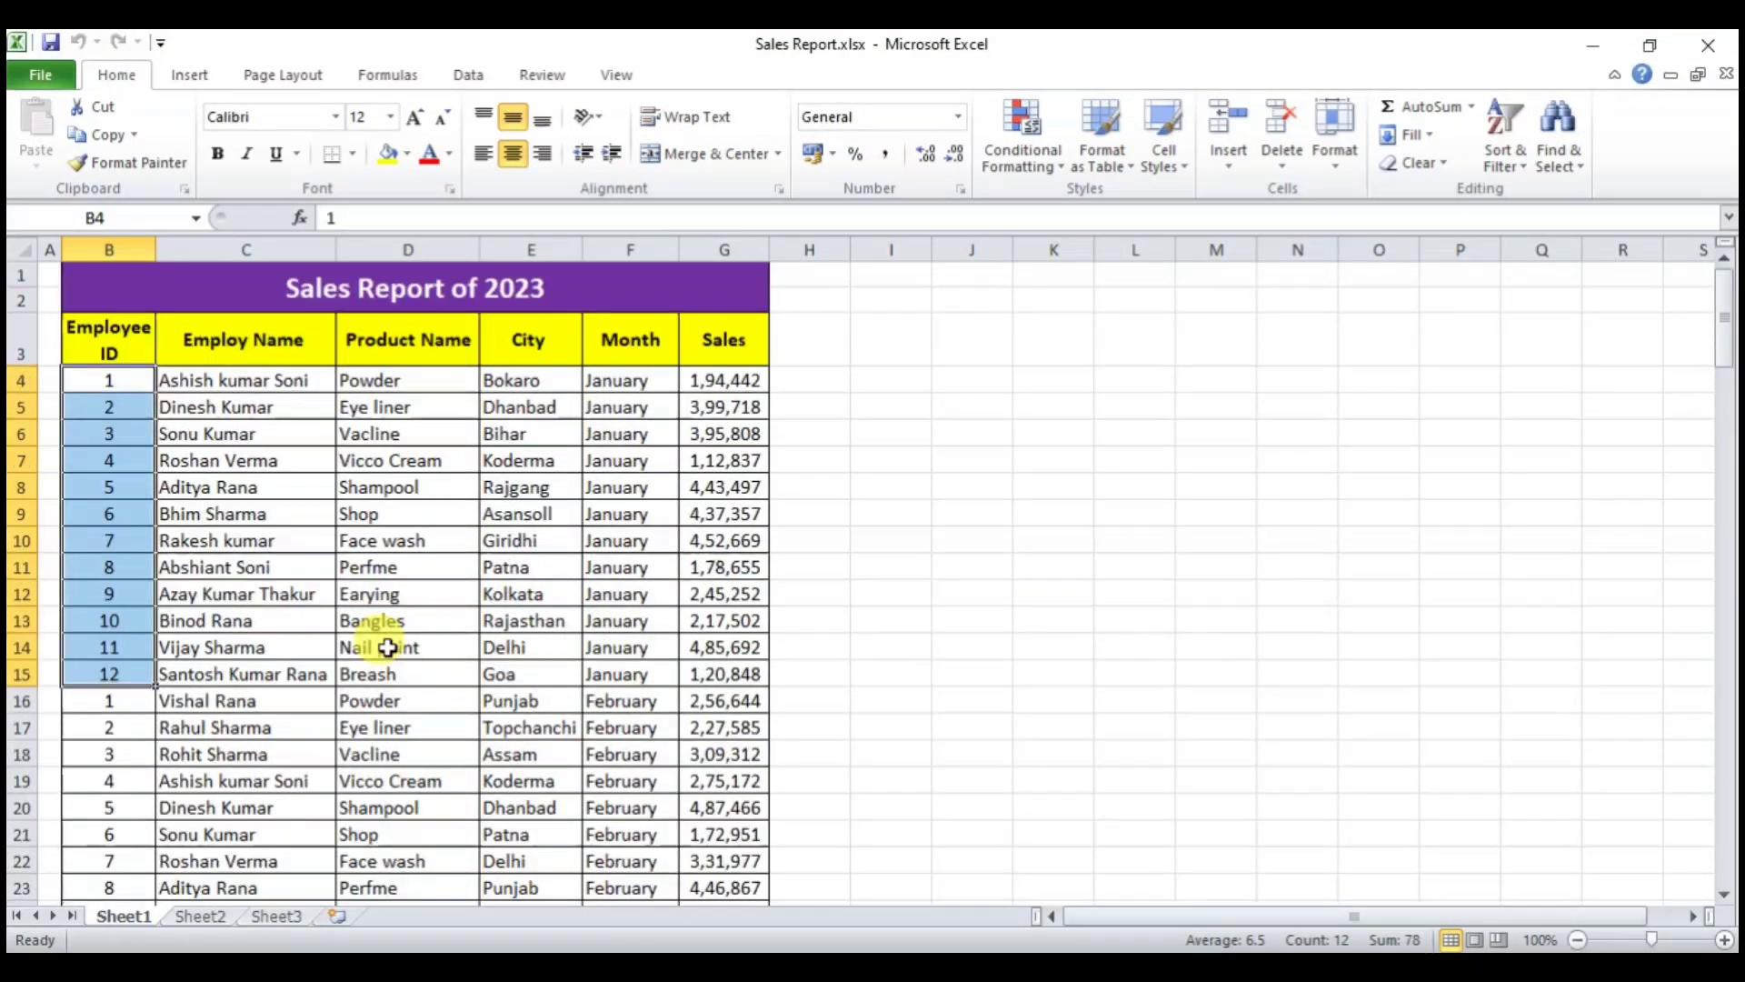
- Freeze the panes at cell D4 so rows 1 to 3 and columns A to C stay fixed
click(414, 483)
click(402, 382)
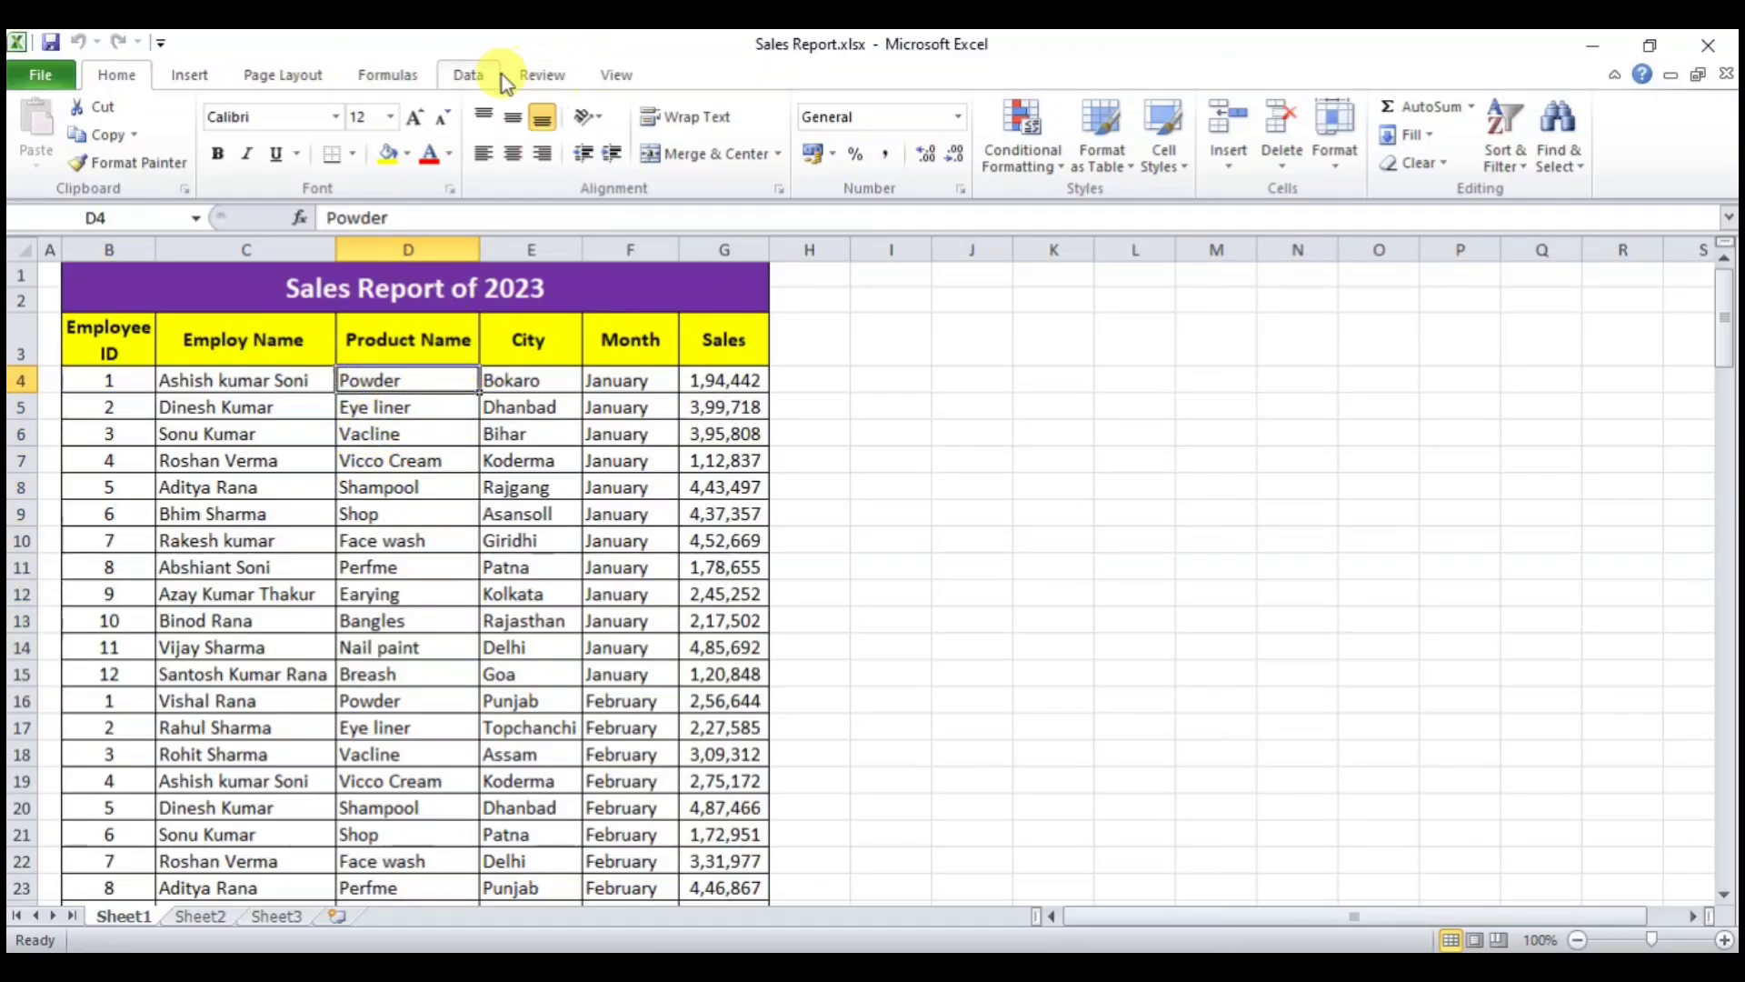
click(617, 77)
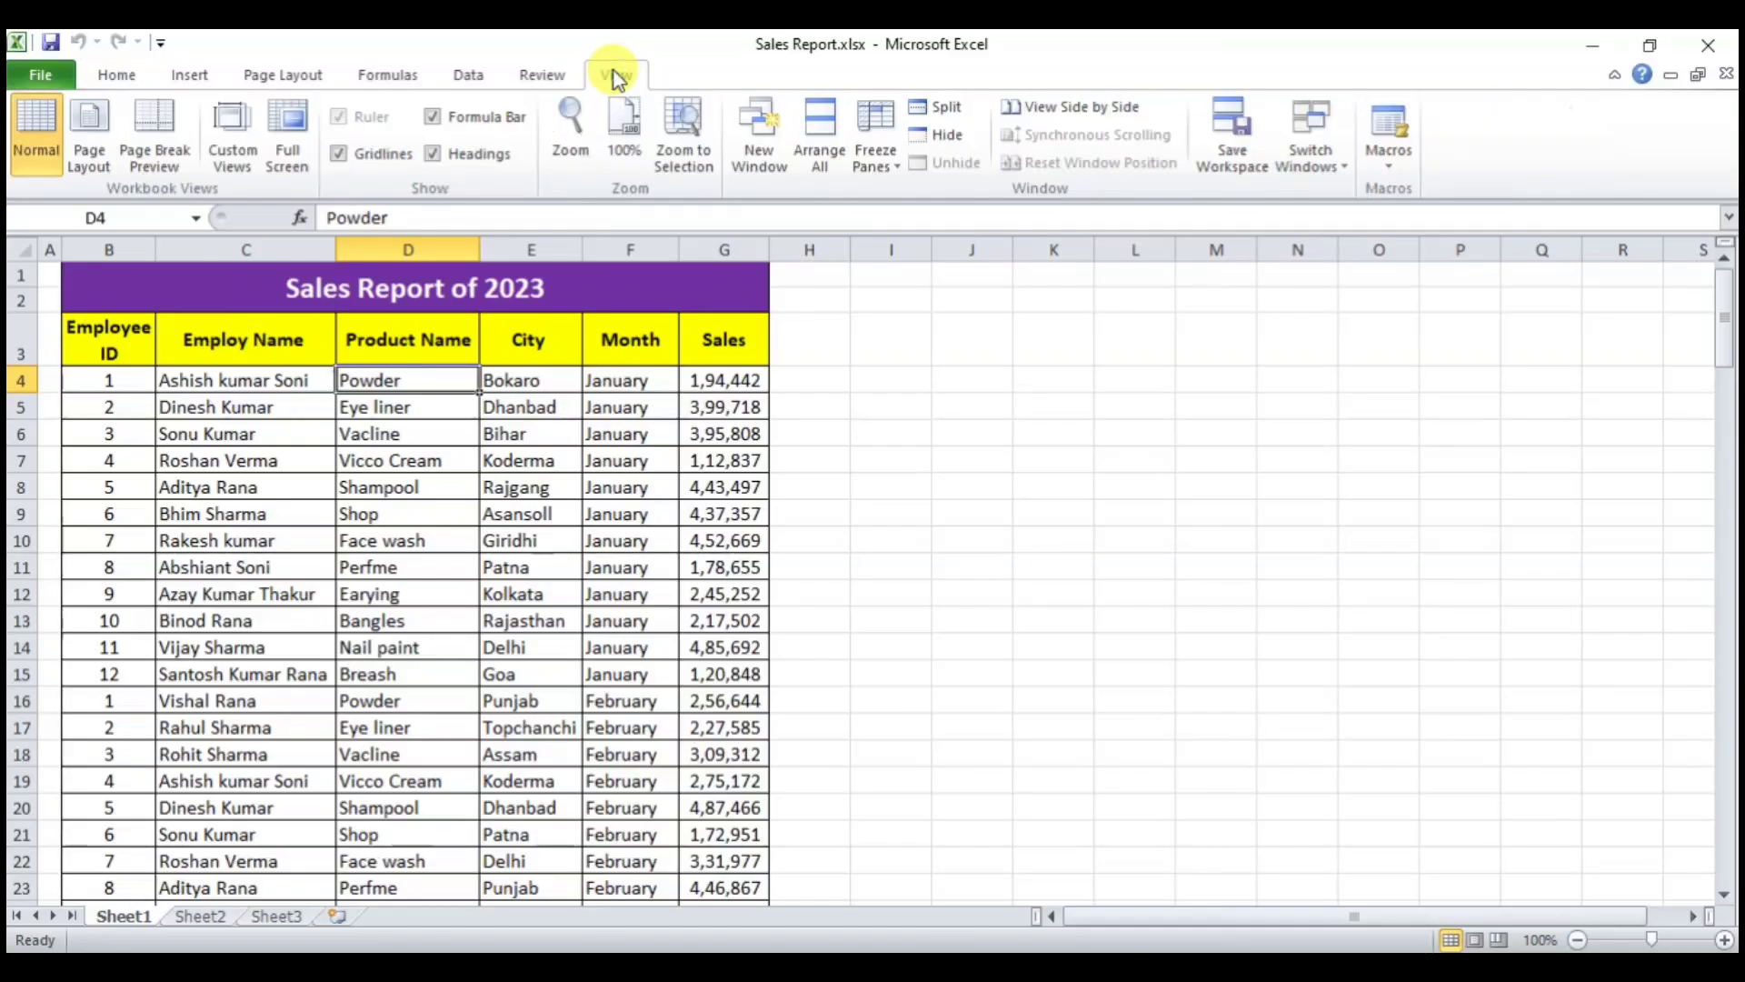
click(875, 166)
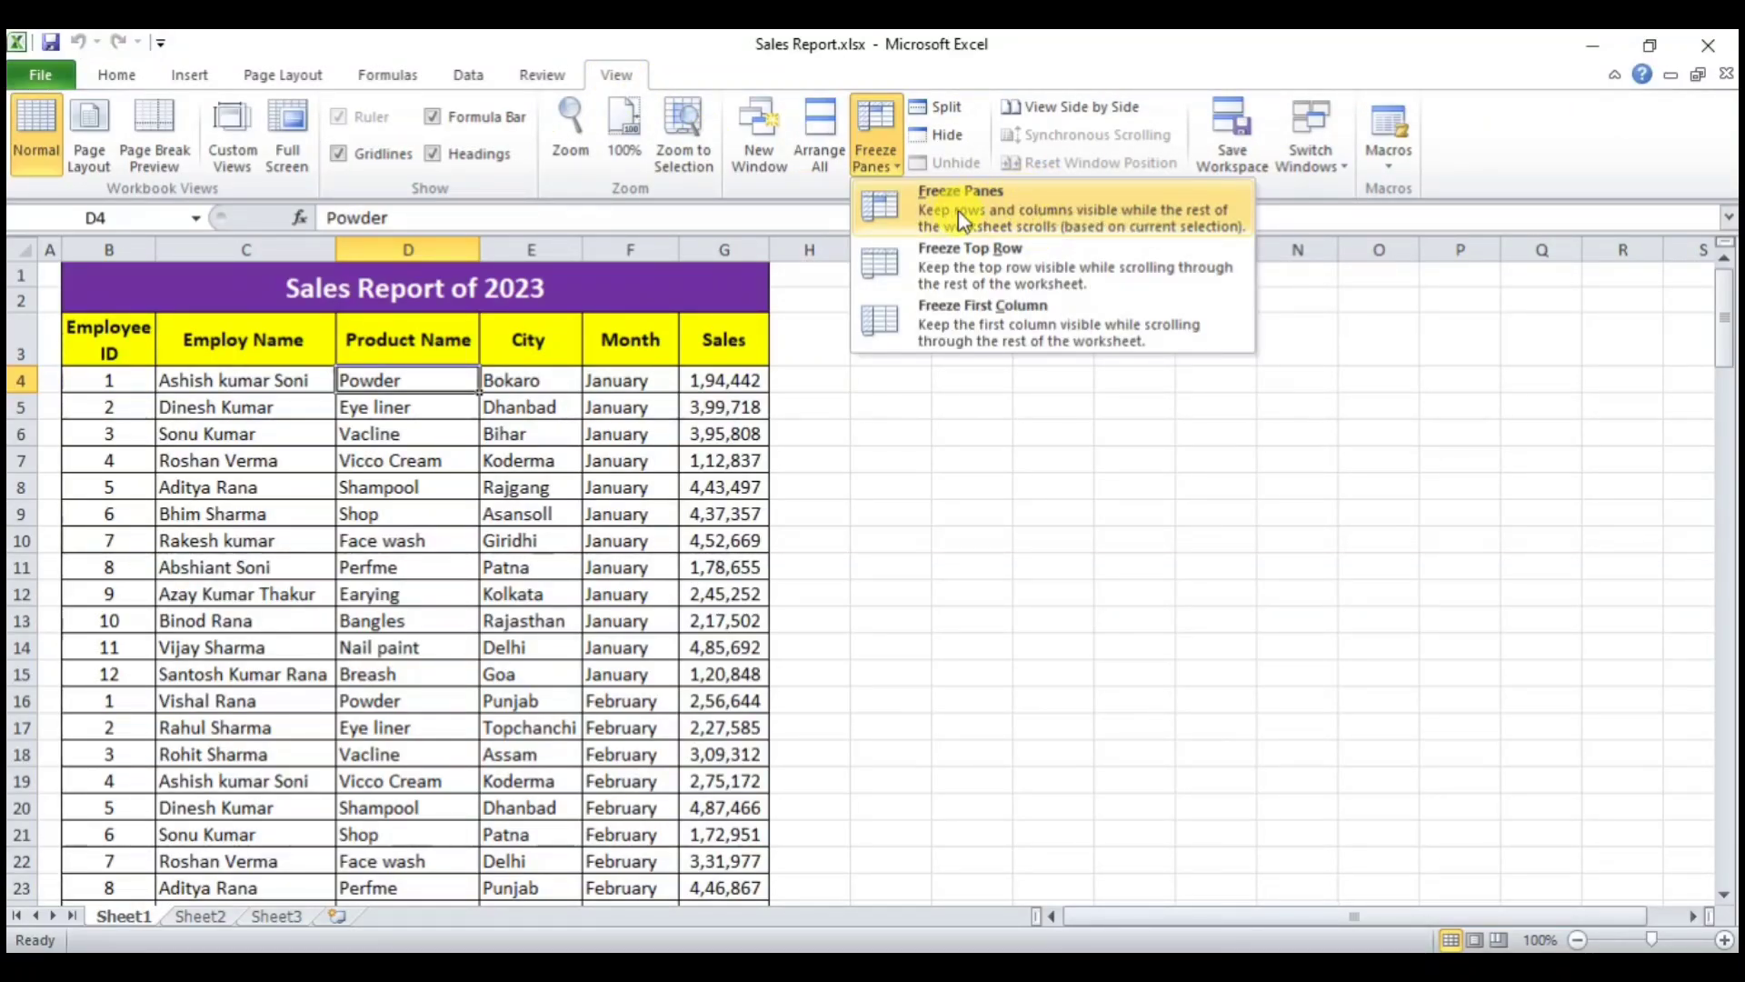
click(958, 210)
- Check the frozen header rows against the monthly records further down the sales report, and return to the first record
scroll(559, 496, down, 4)
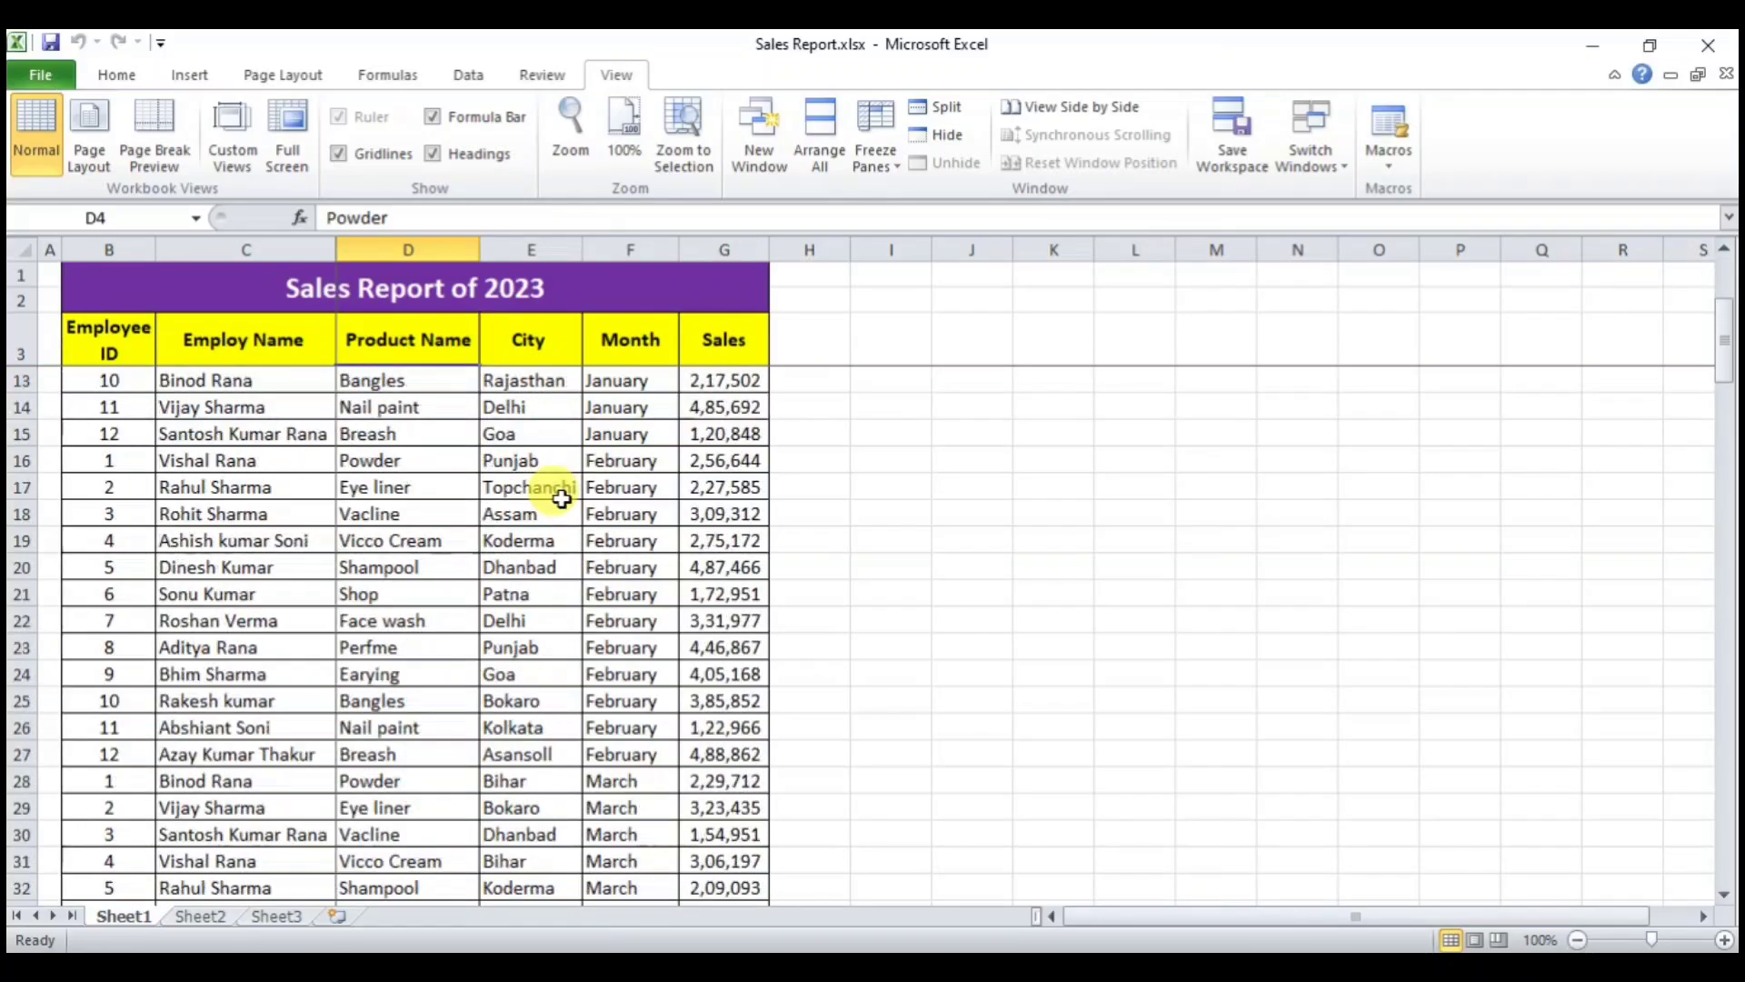
scroll(561, 500, down, 2)
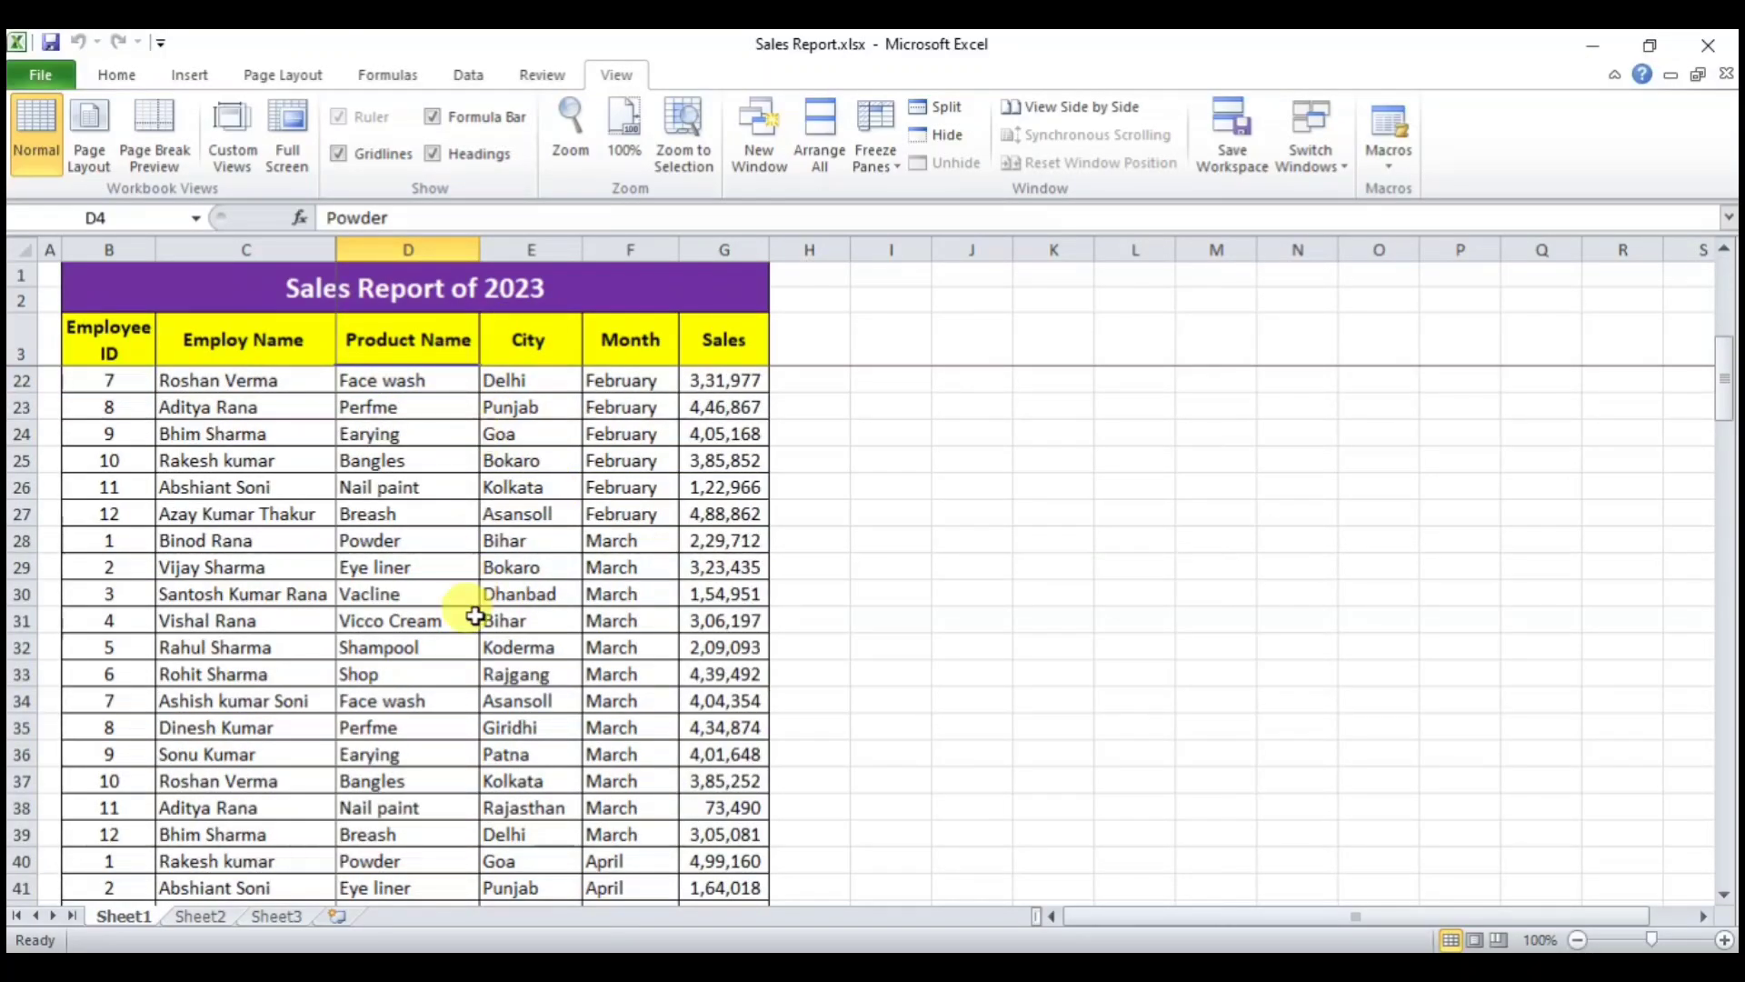
scroll(475, 616, down, 4)
scroll(474, 616, down, 4)
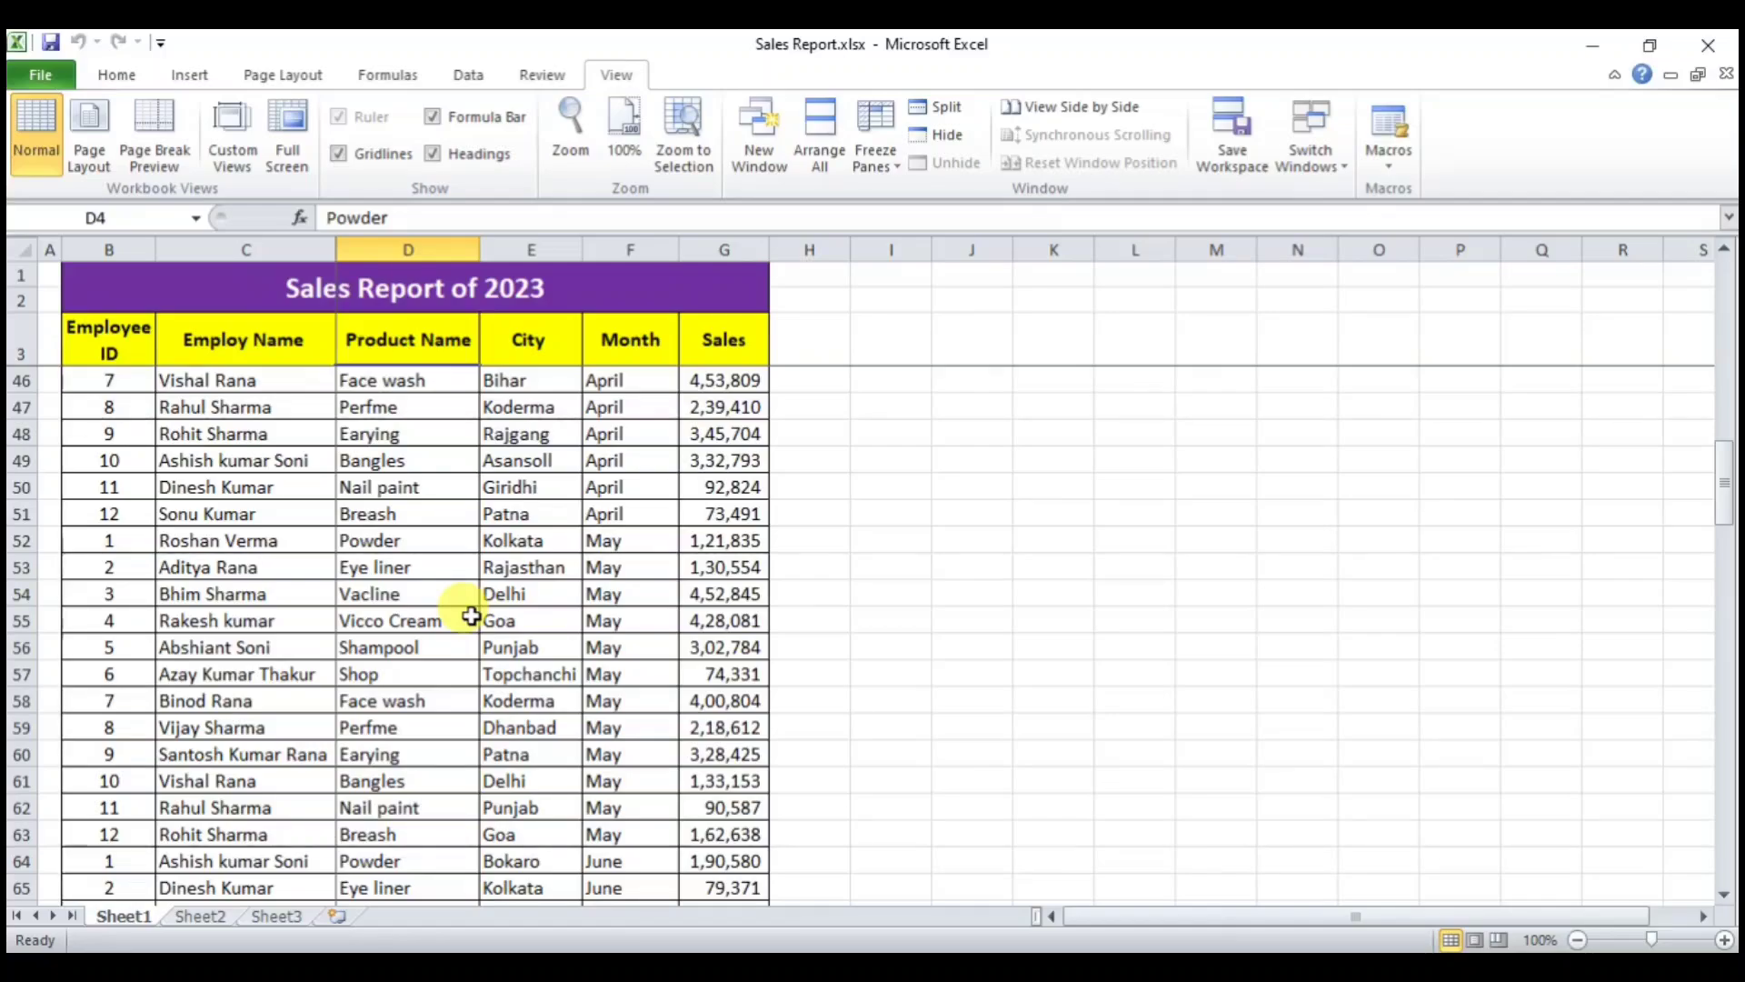
scroll(472, 616, down, 2)
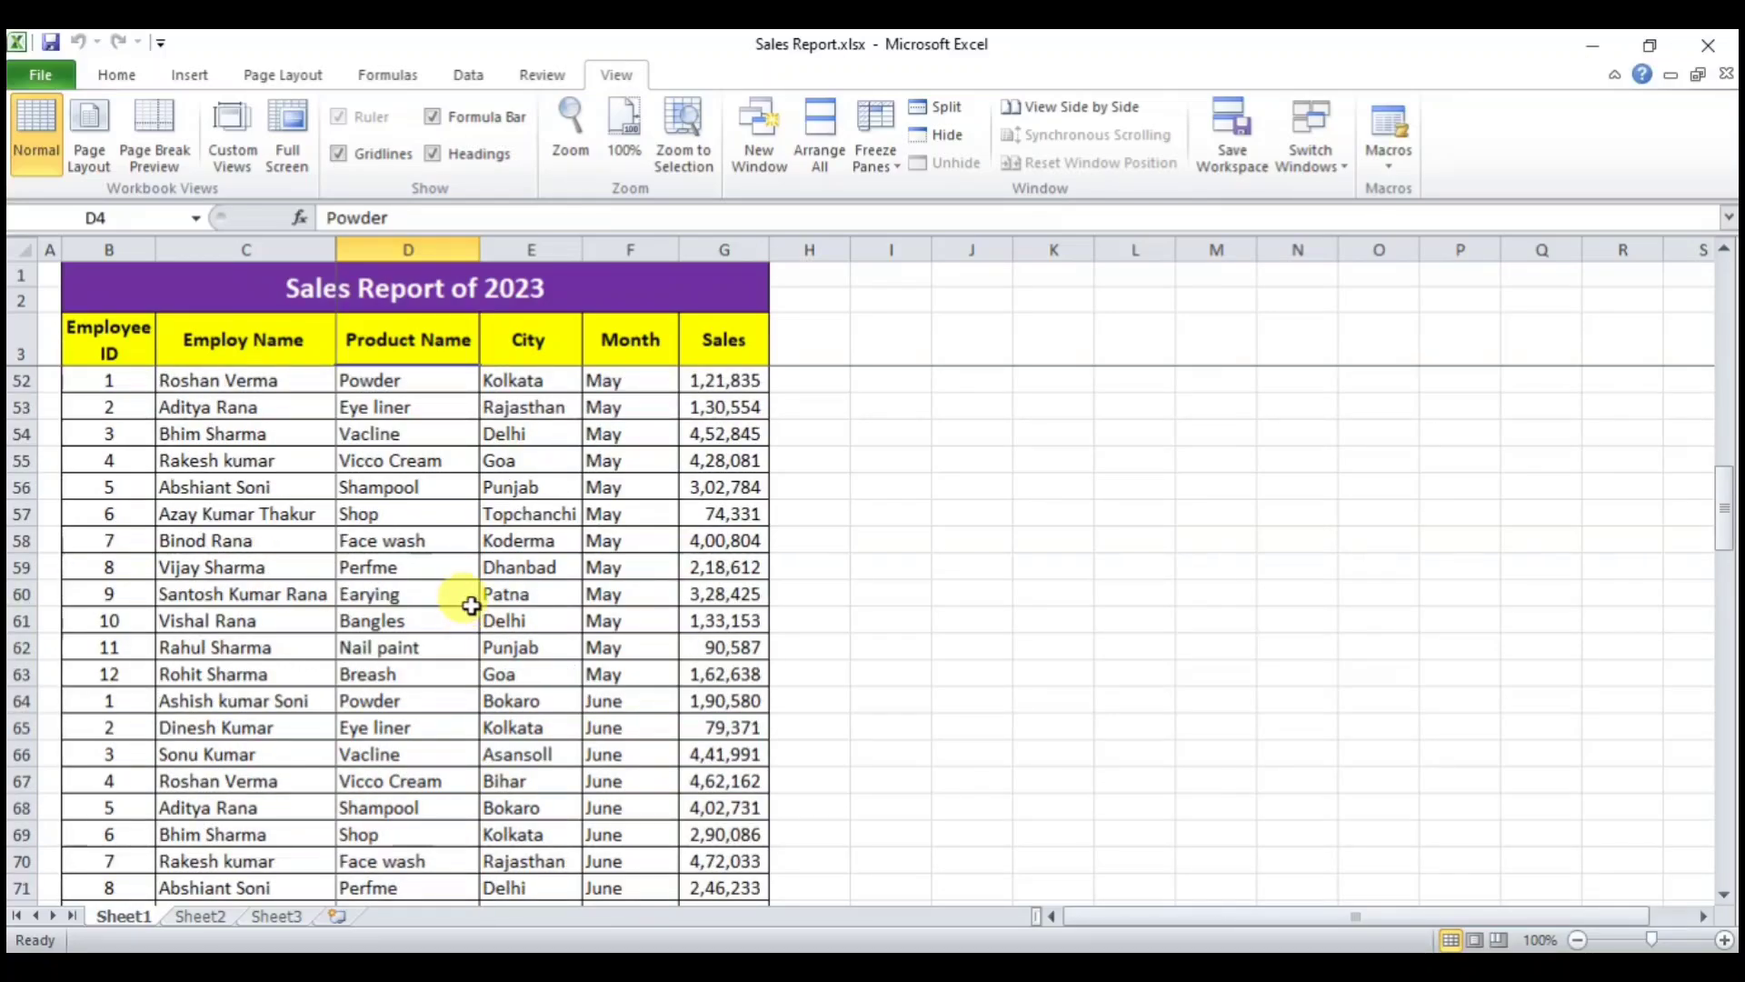
scroll(471, 606, down, 7)
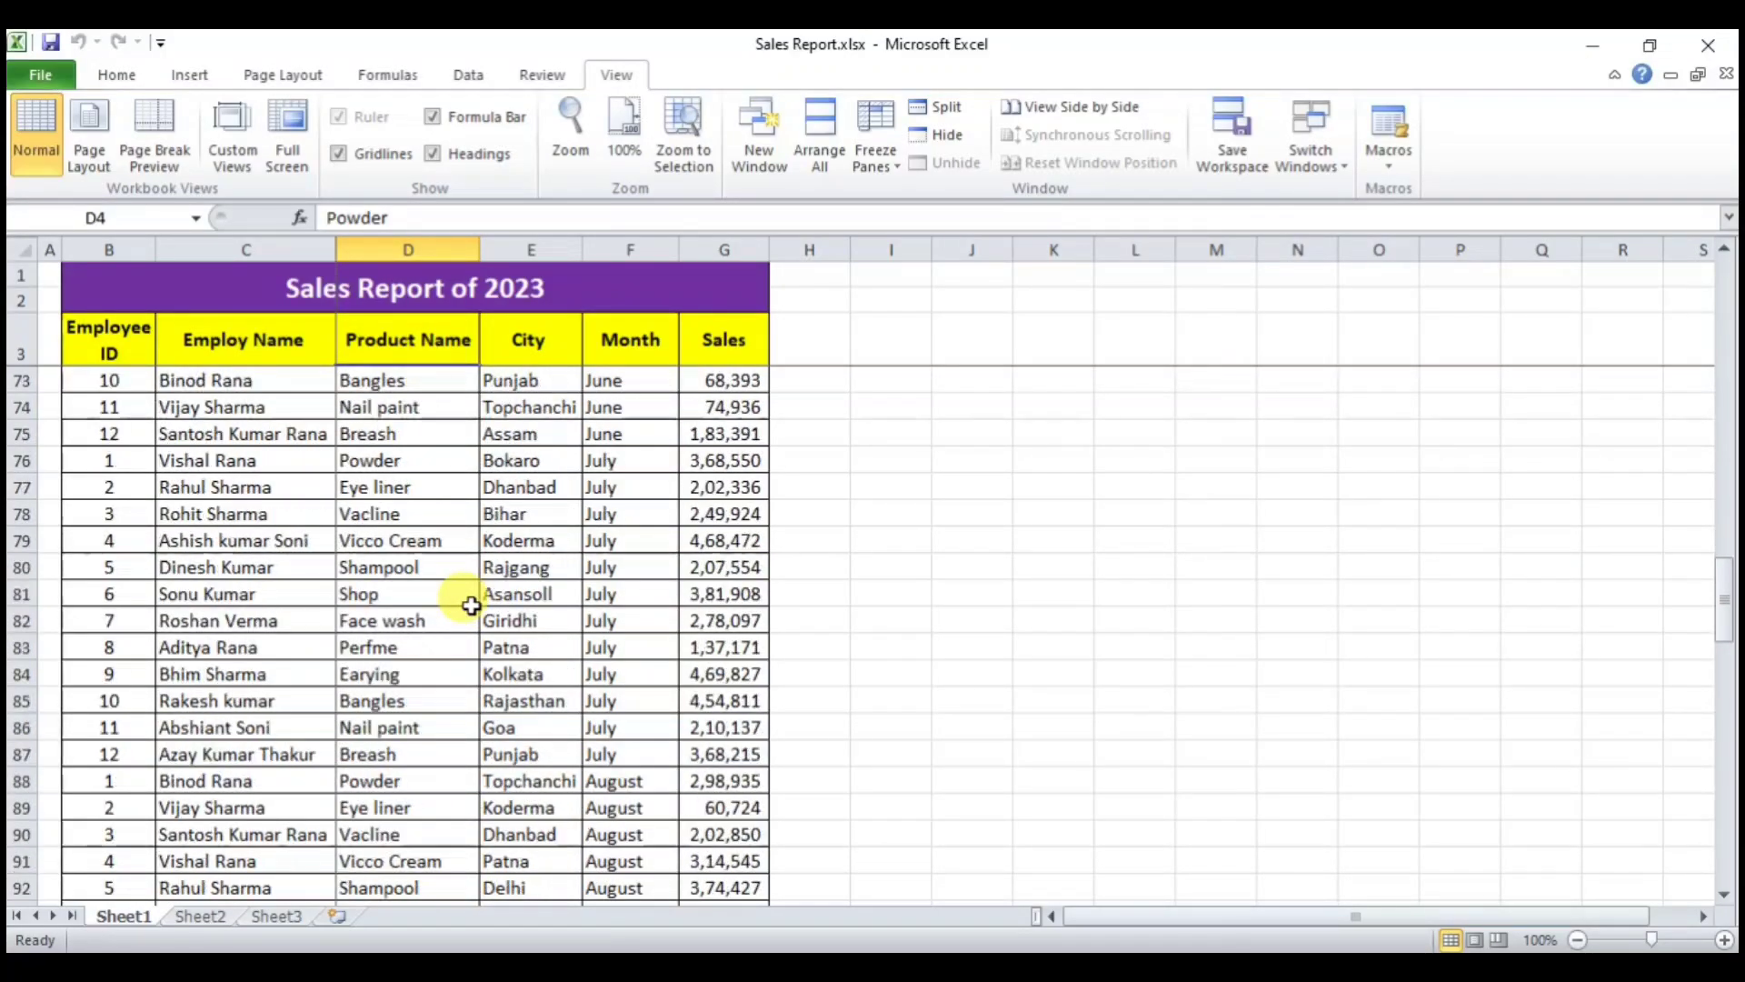
scroll(471, 605, down, 2)
scroll(471, 607, up, 3)
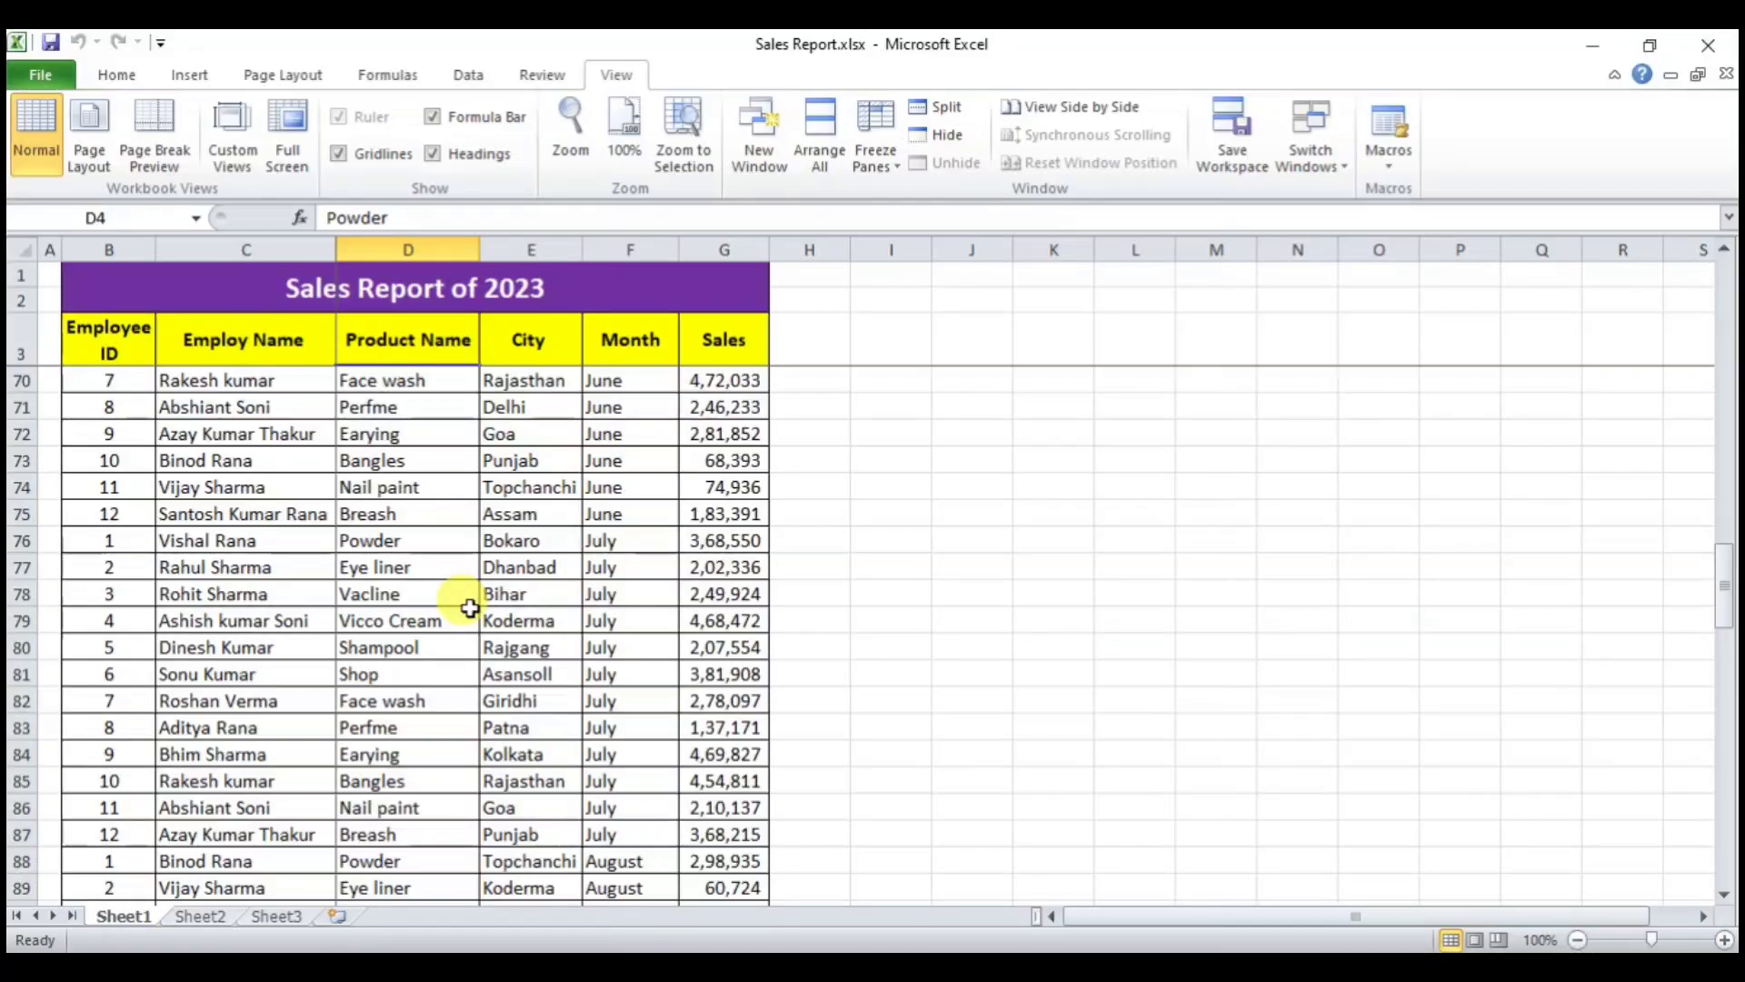
scroll(470, 607, up, 17)
scroll(469, 611, up, 5)
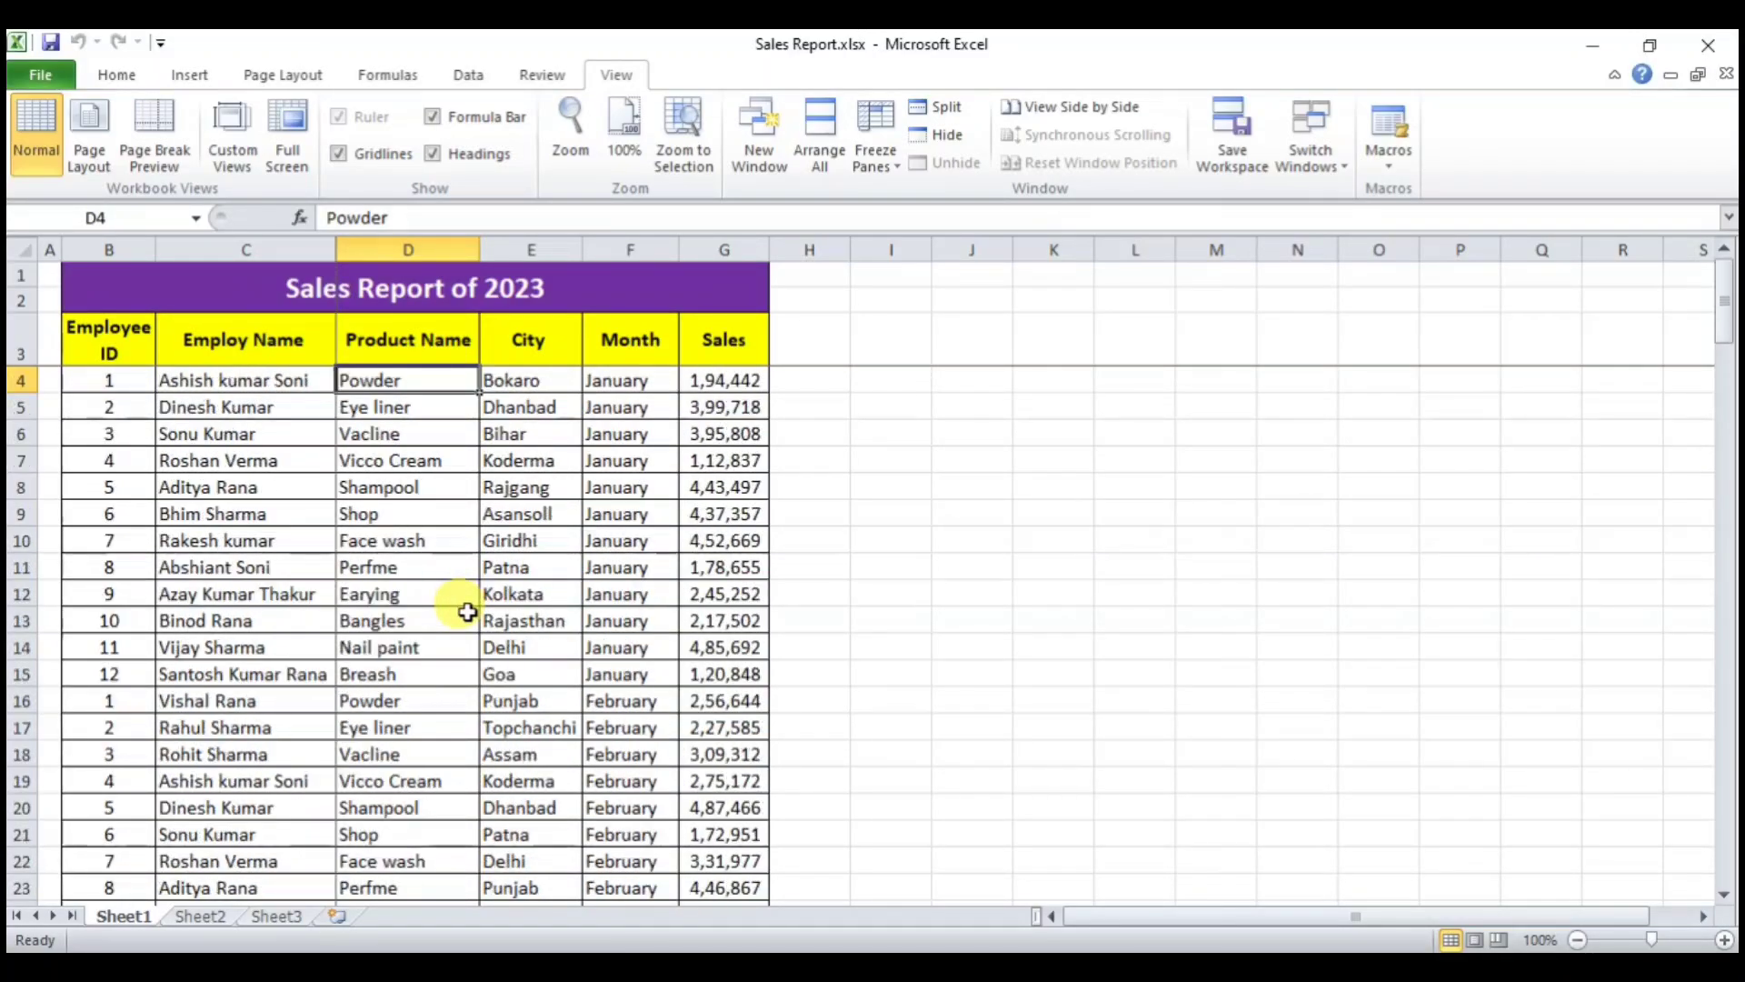
- Enter "Calulate the total sales of the year 2023 ?" in cell I5 and widen column I to fit it
click(889, 406)
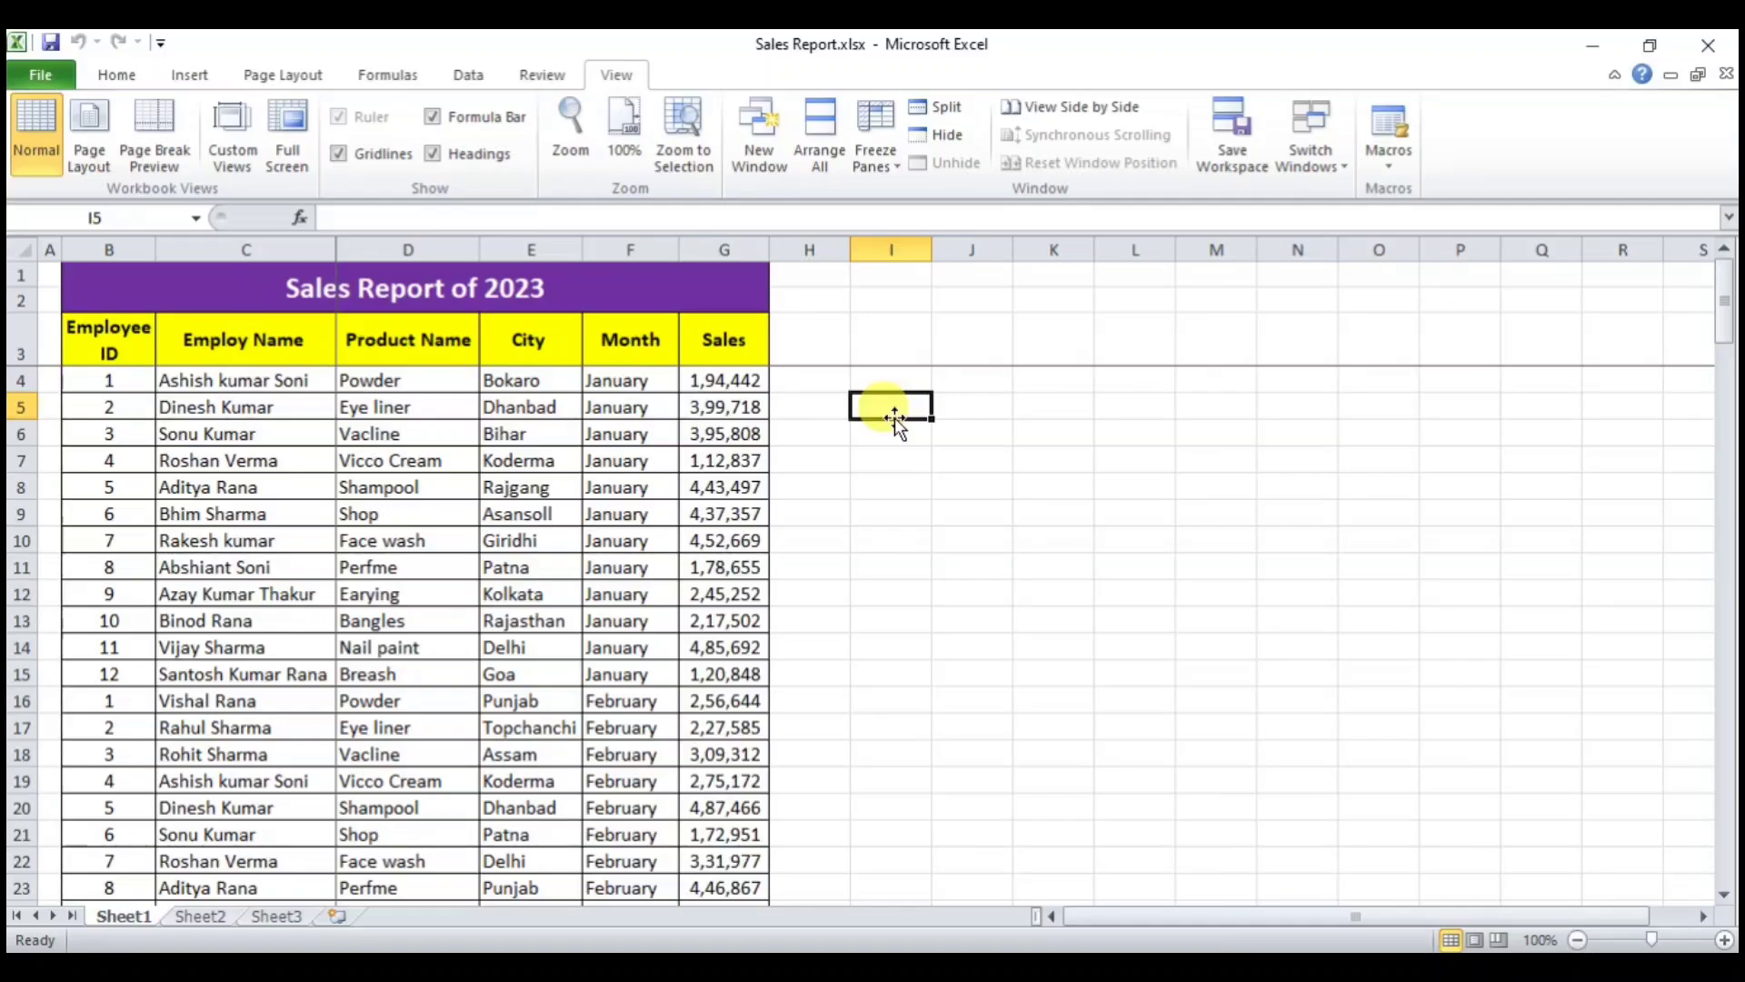
text(Calulate the total sales of the year 2023)
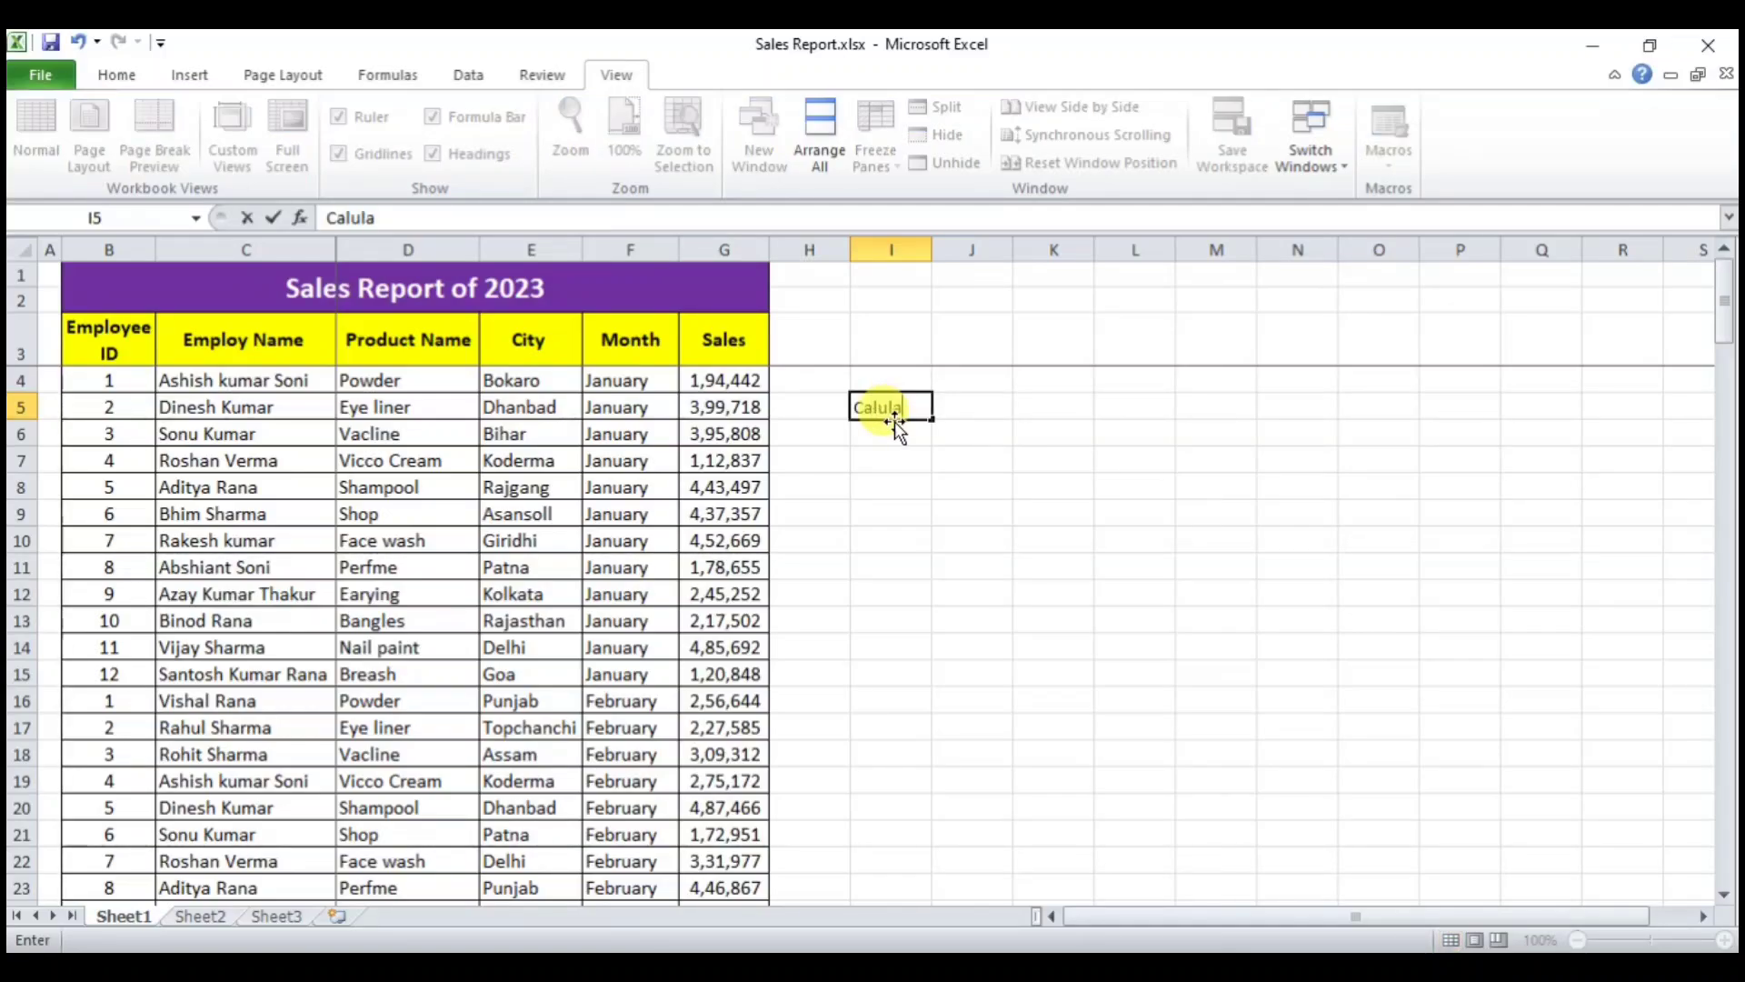
key(Return)
click(908, 420)
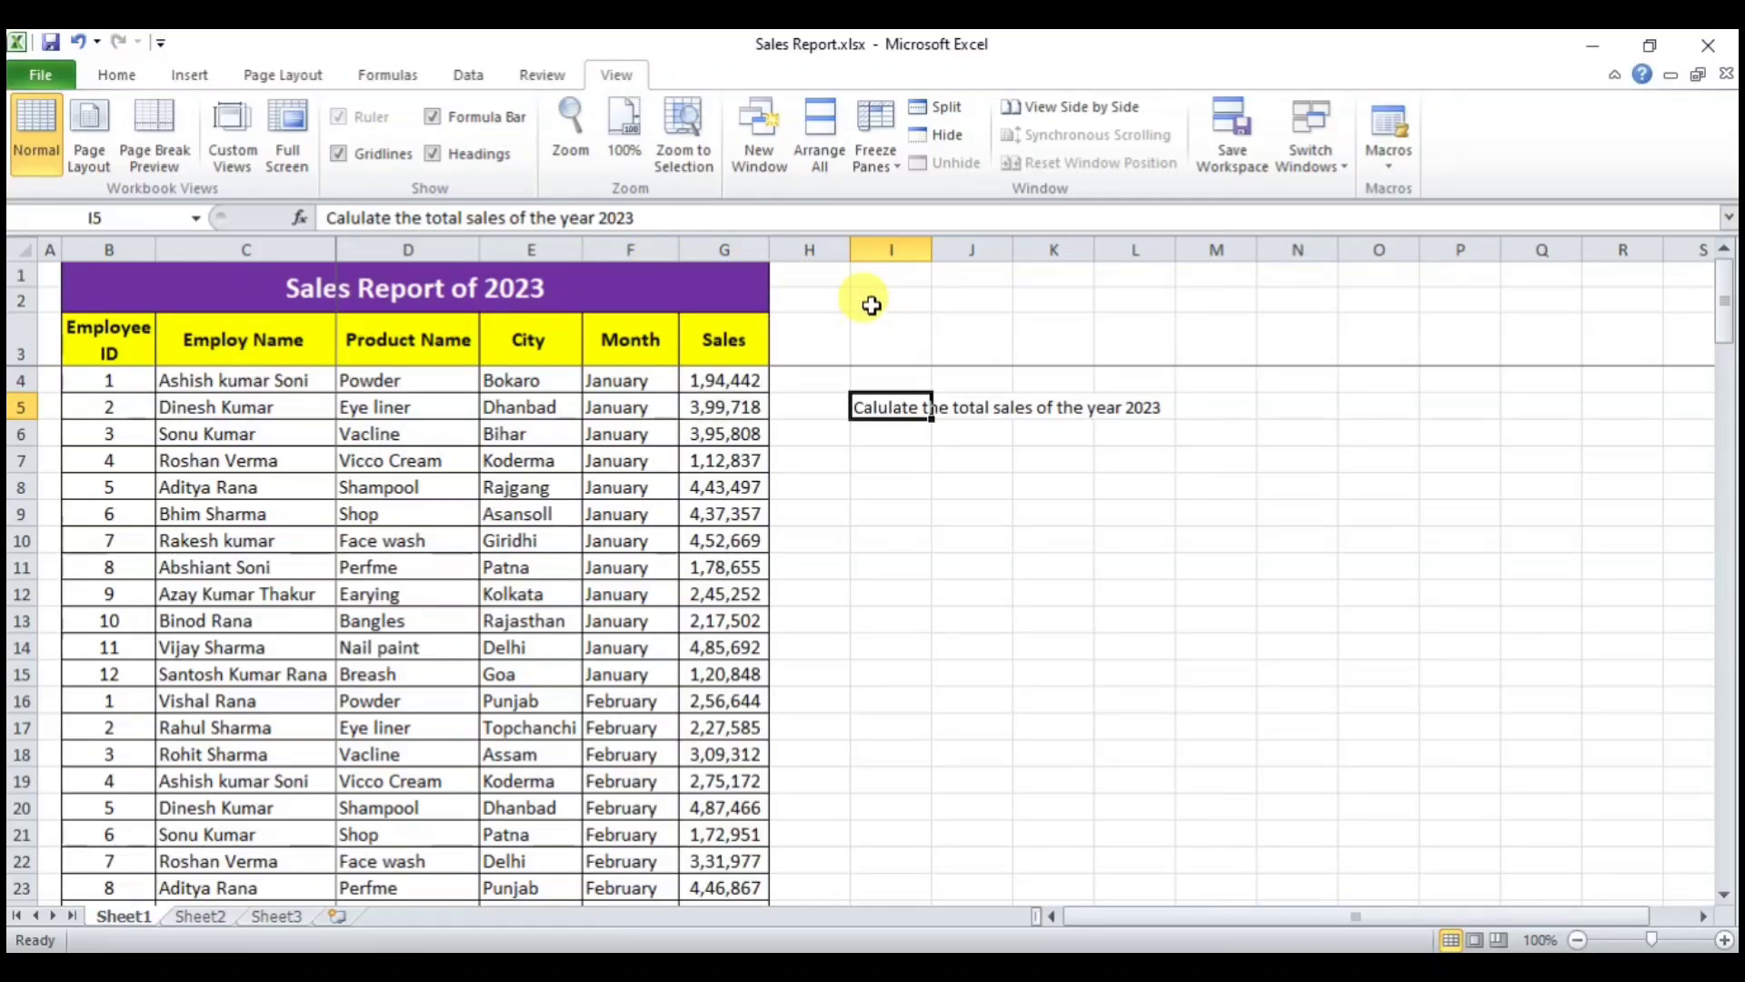
click(725, 220)
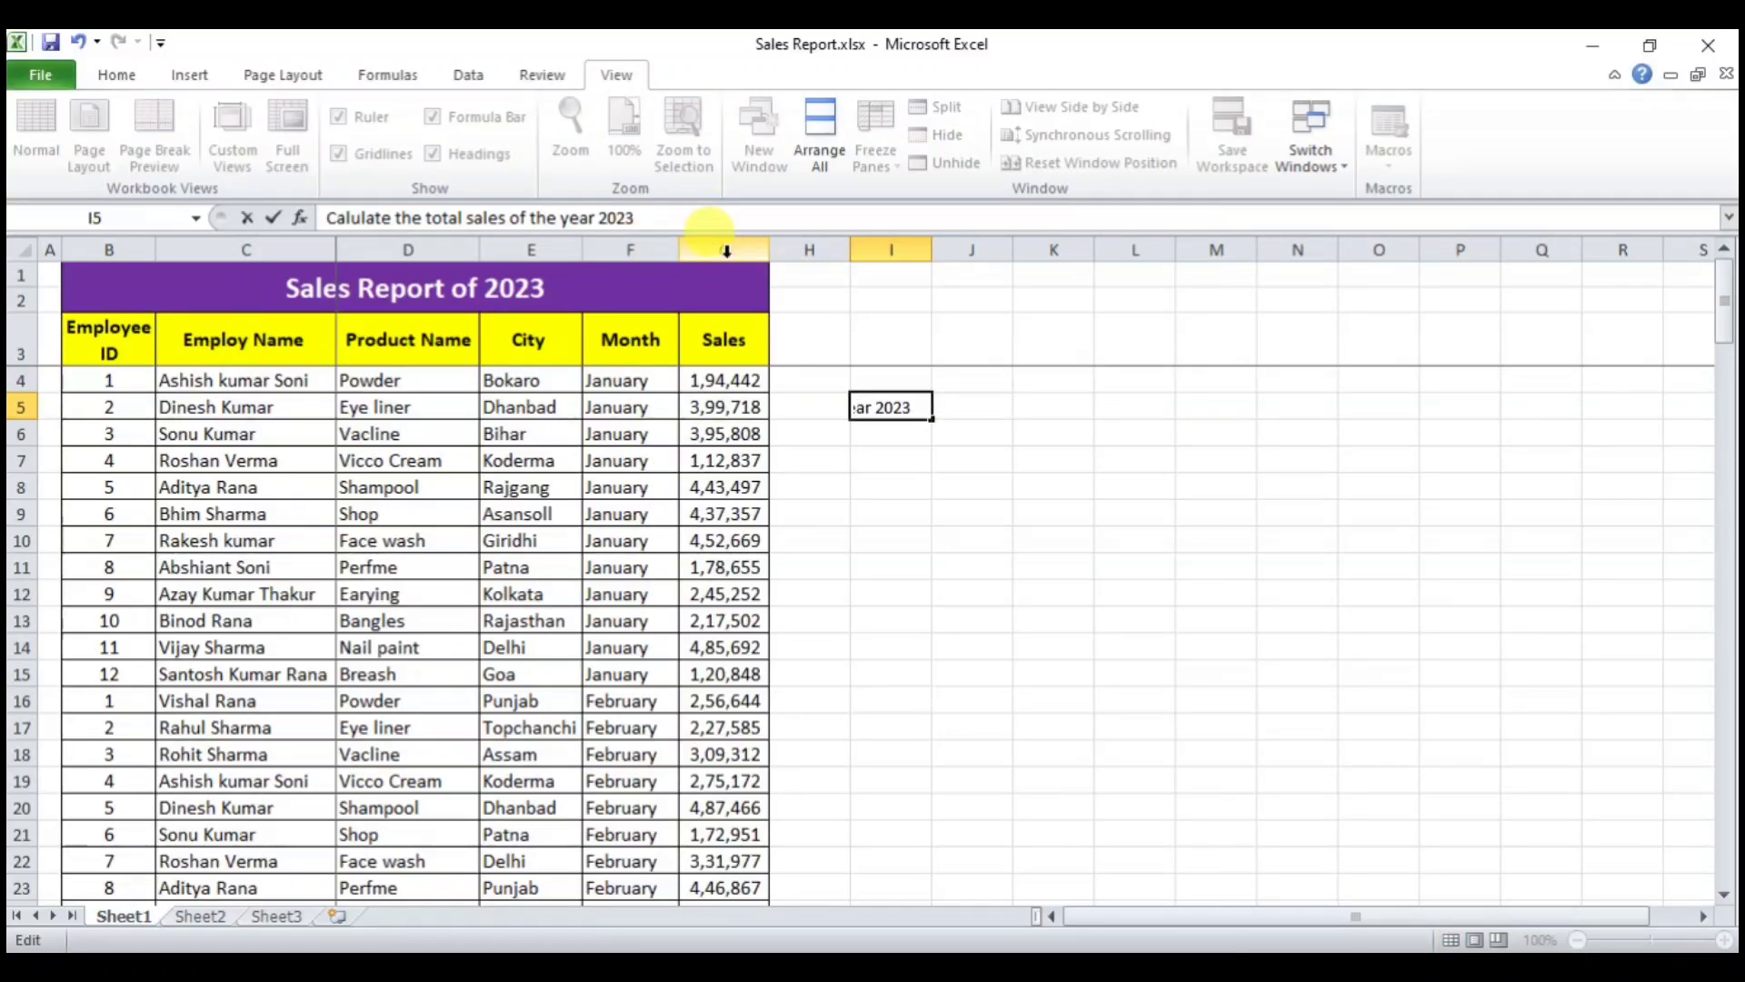
key(Return)
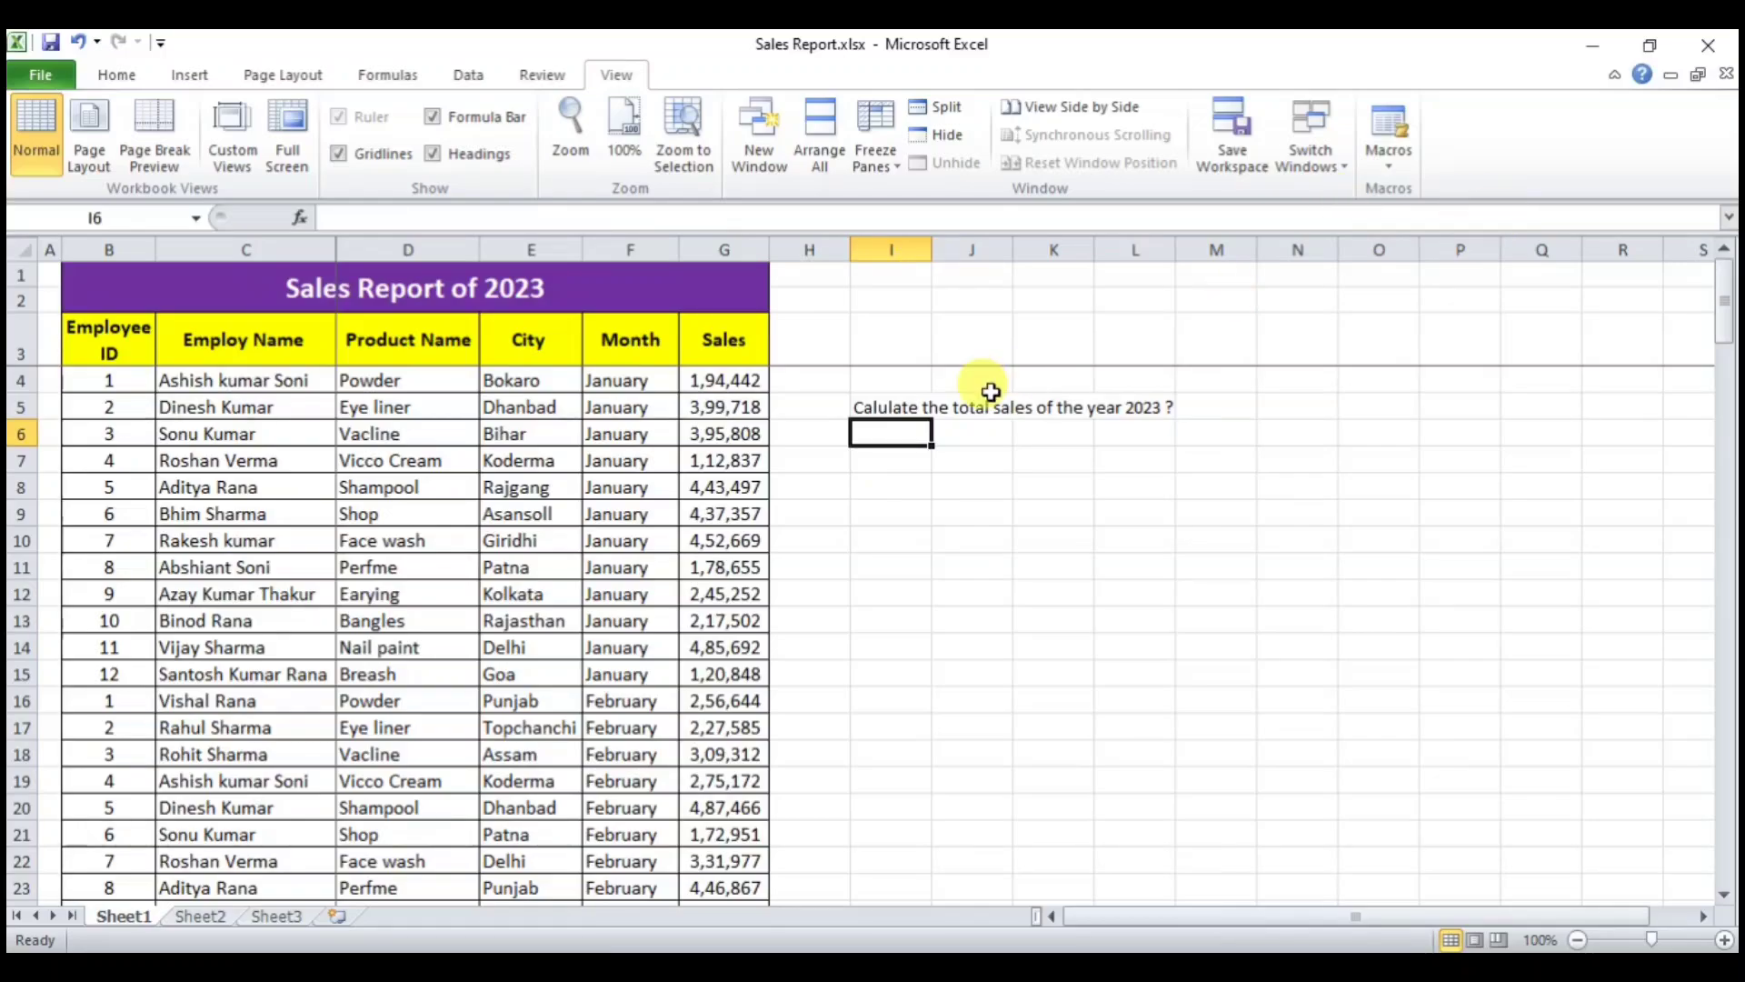
double_click(936, 264)
click(1227, 405)
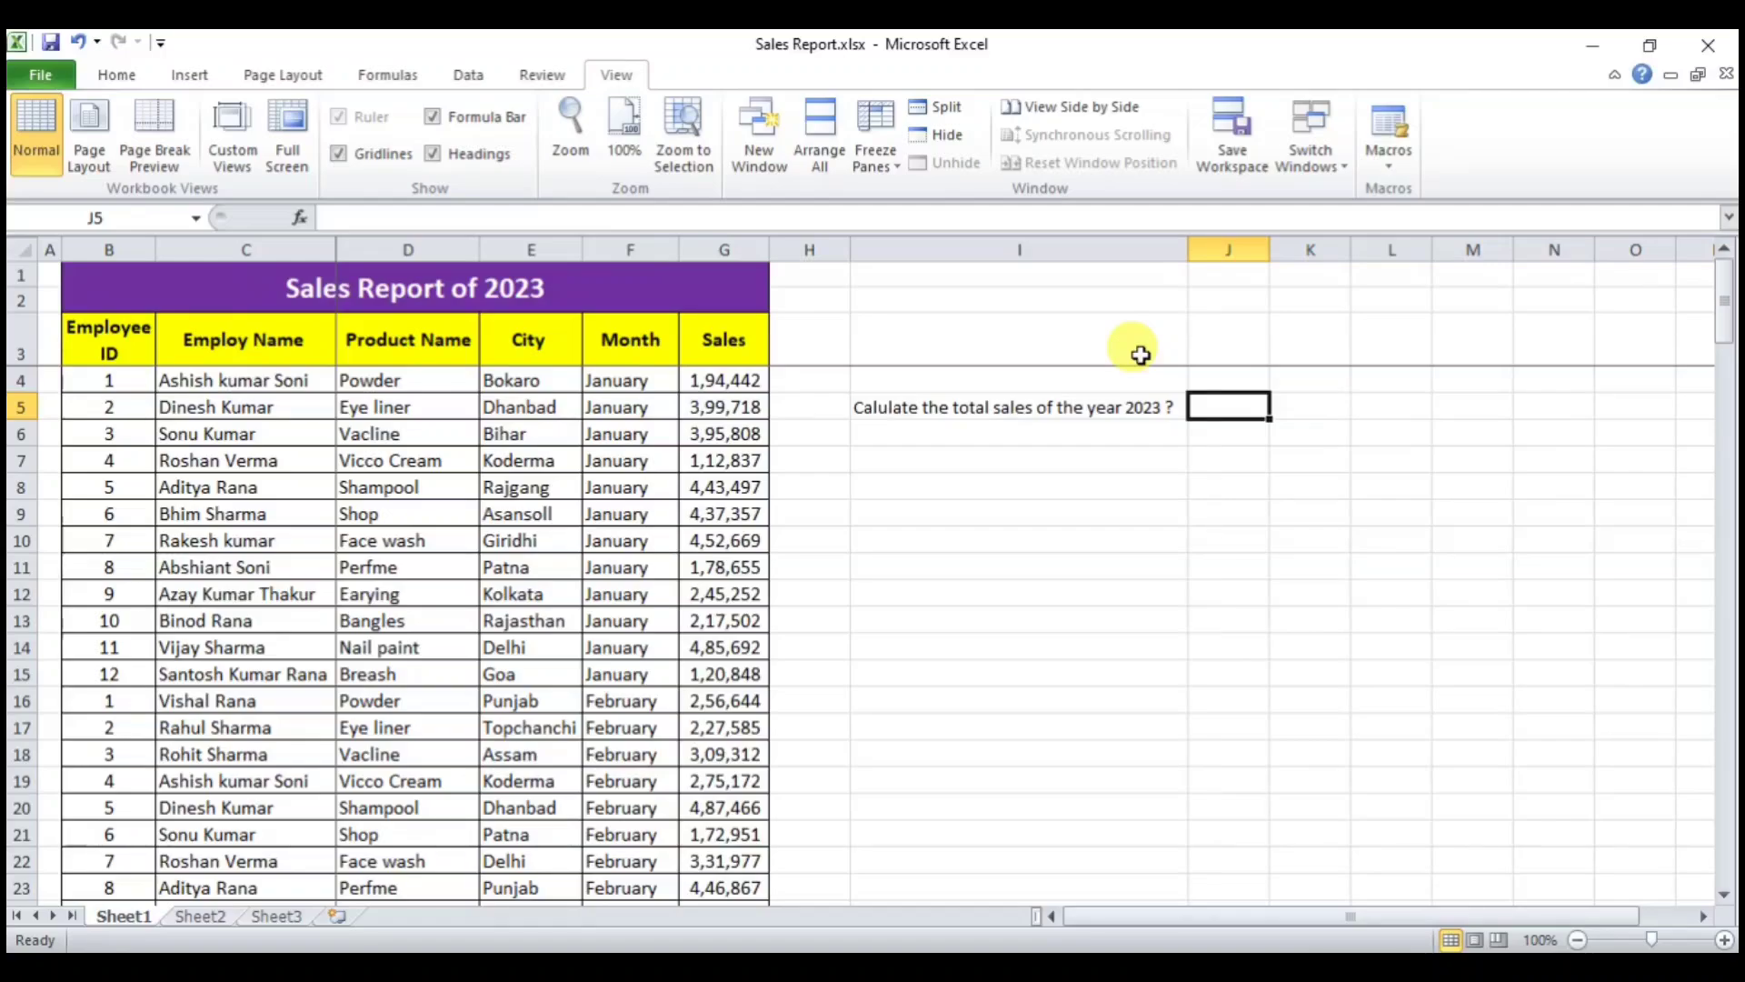
- Select all the sales figures in G4:G147 to inspect the range, and return to the start of the report
drag(726, 380, 715, 800)
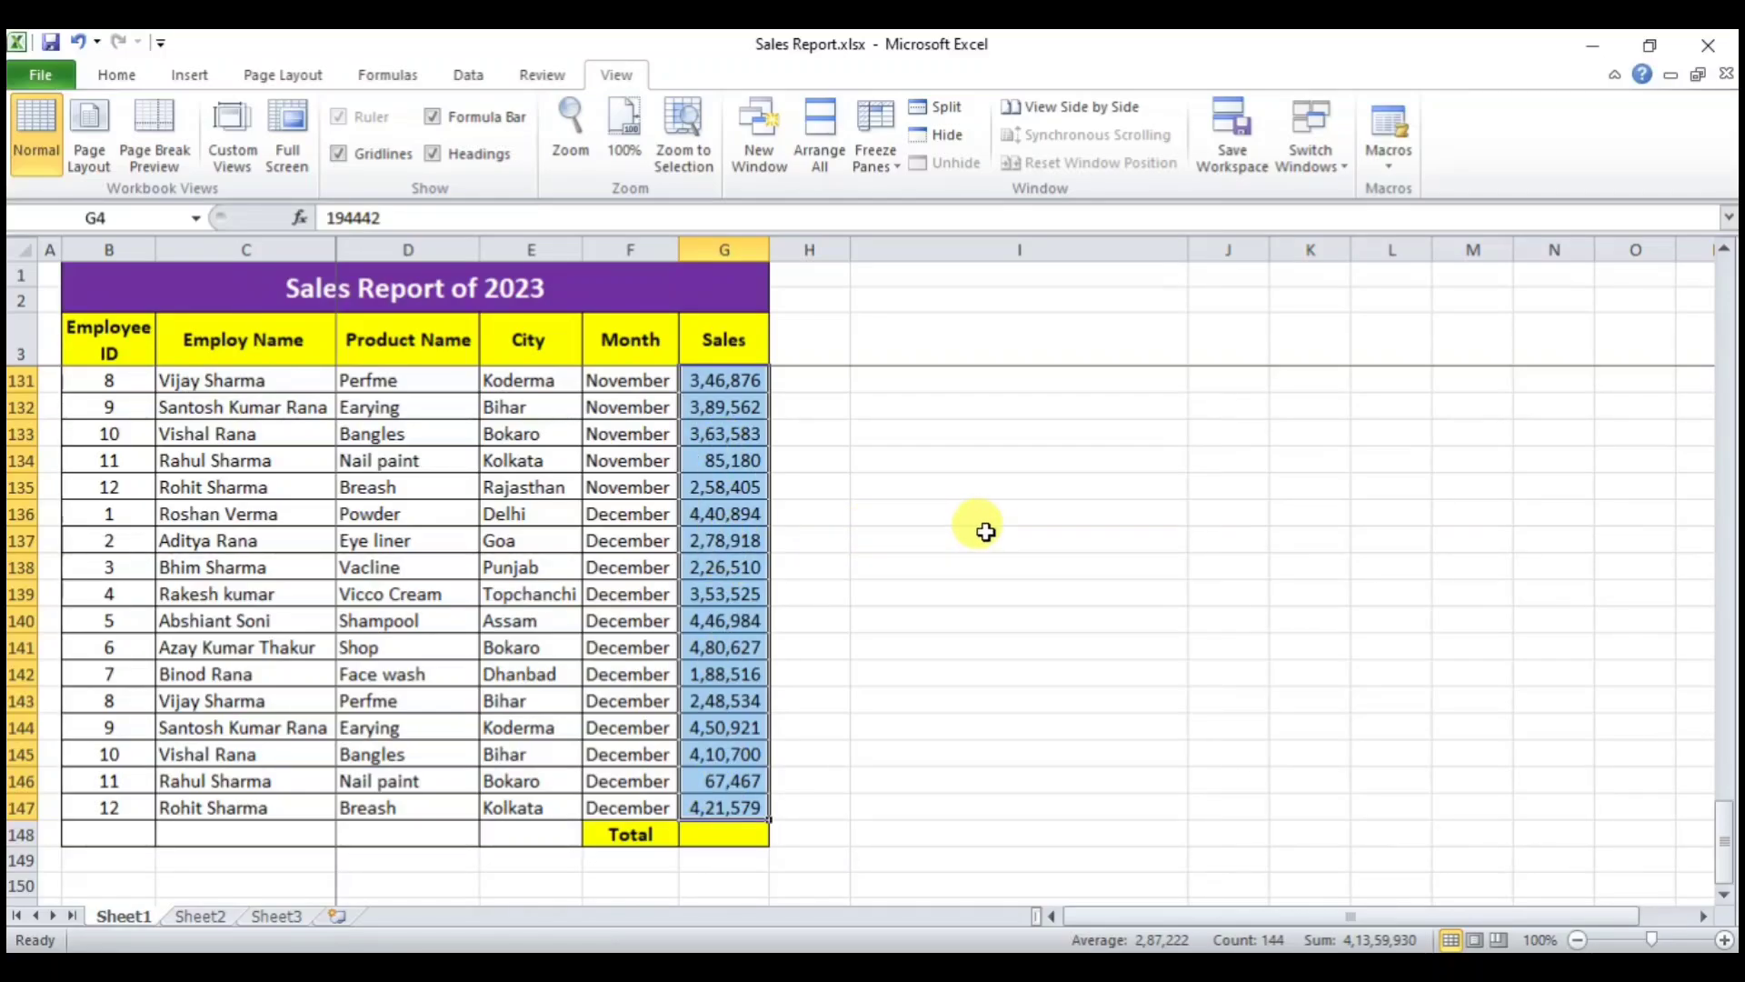
click(909, 538)
scroll(916, 539, up, 12)
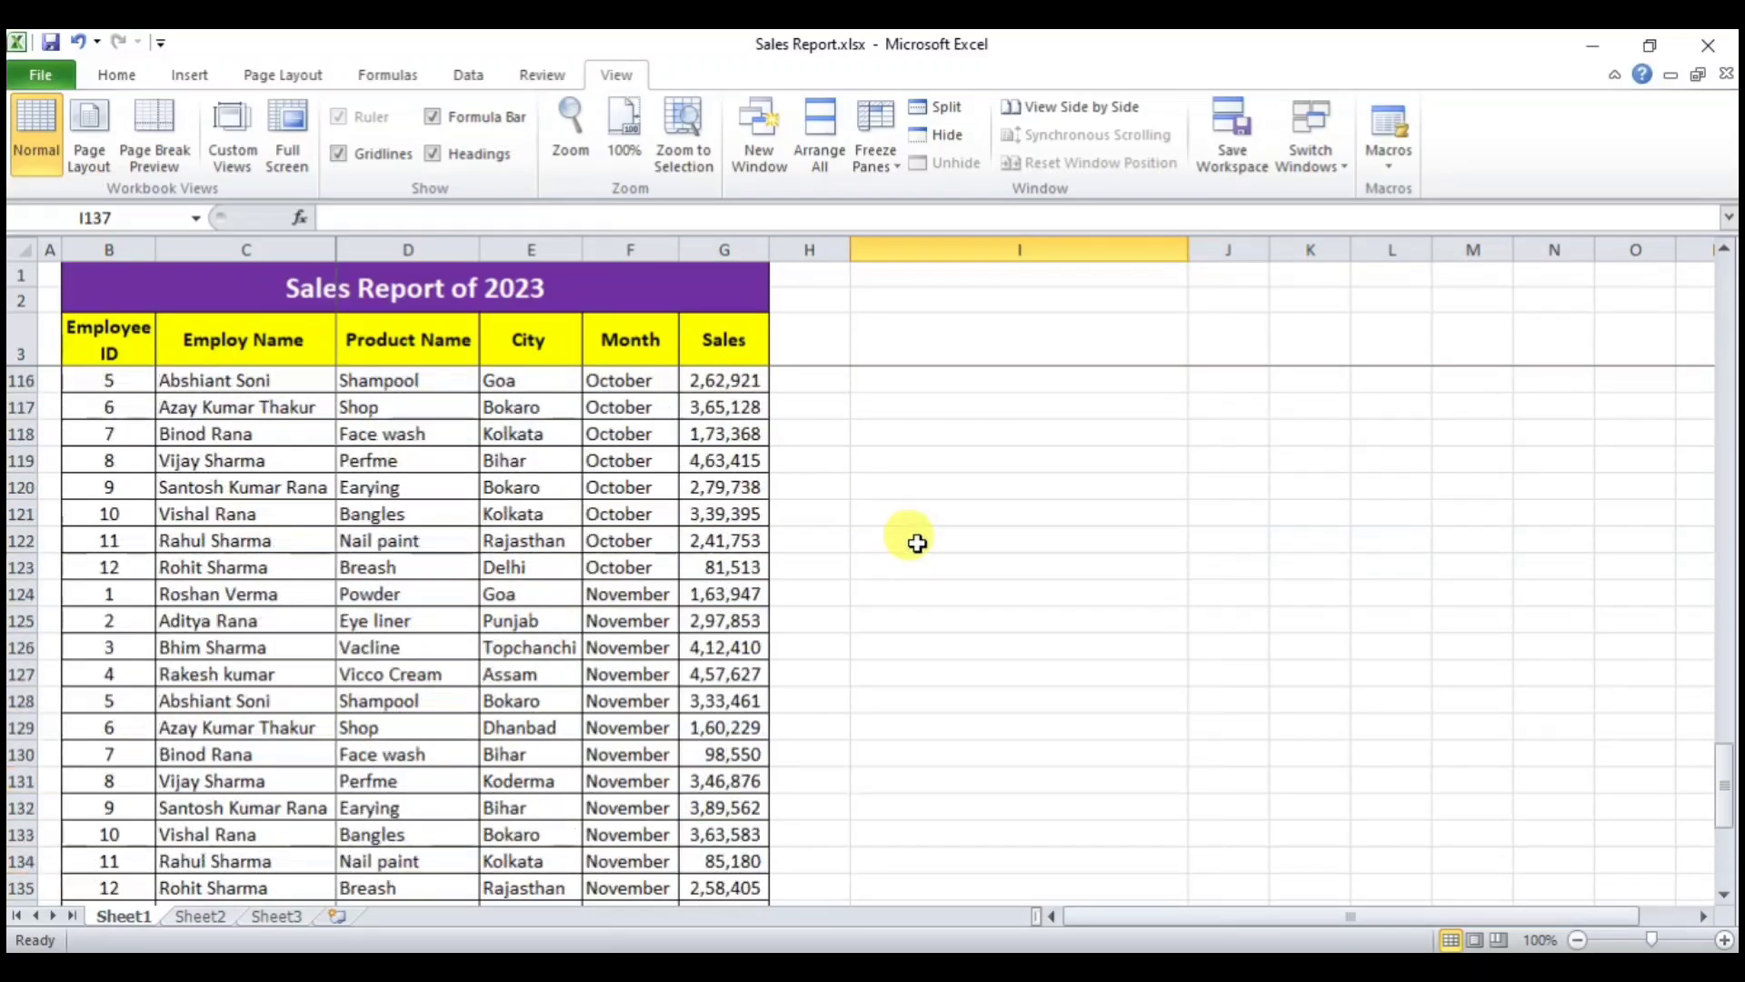
scroll(917, 543, up, 20)
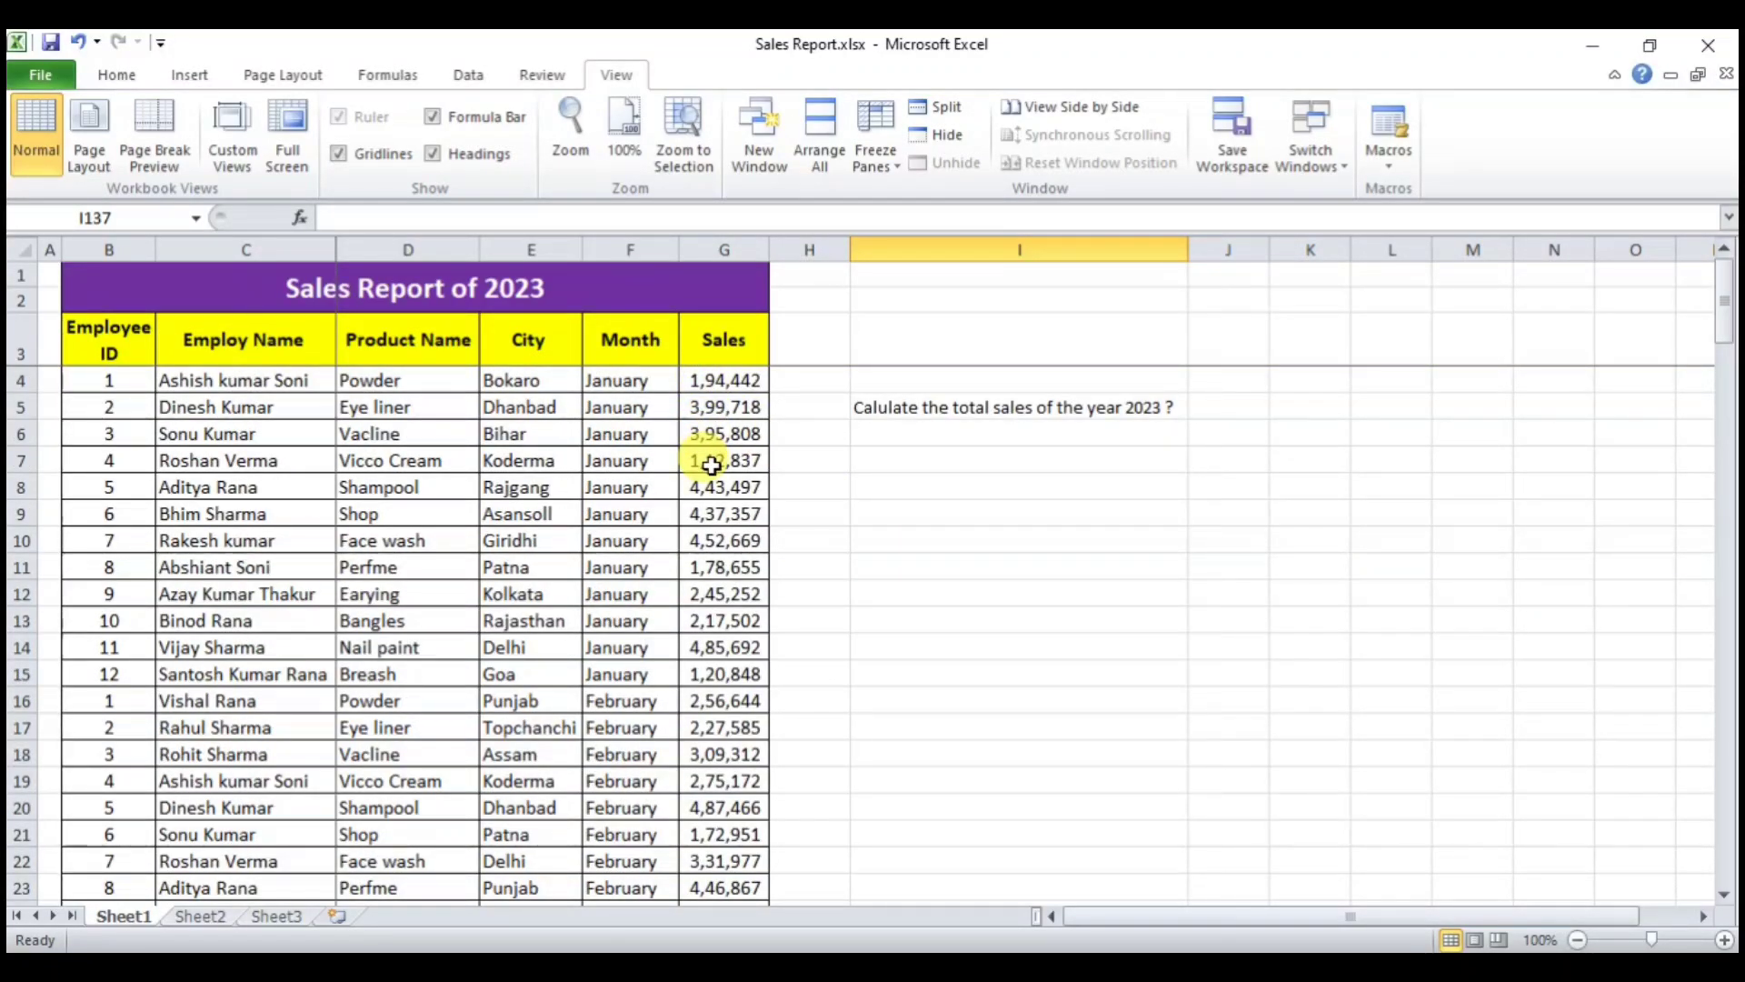
- Enter the formula =194442+99718 in cell J5, beside the total sales question
click(1240, 405)
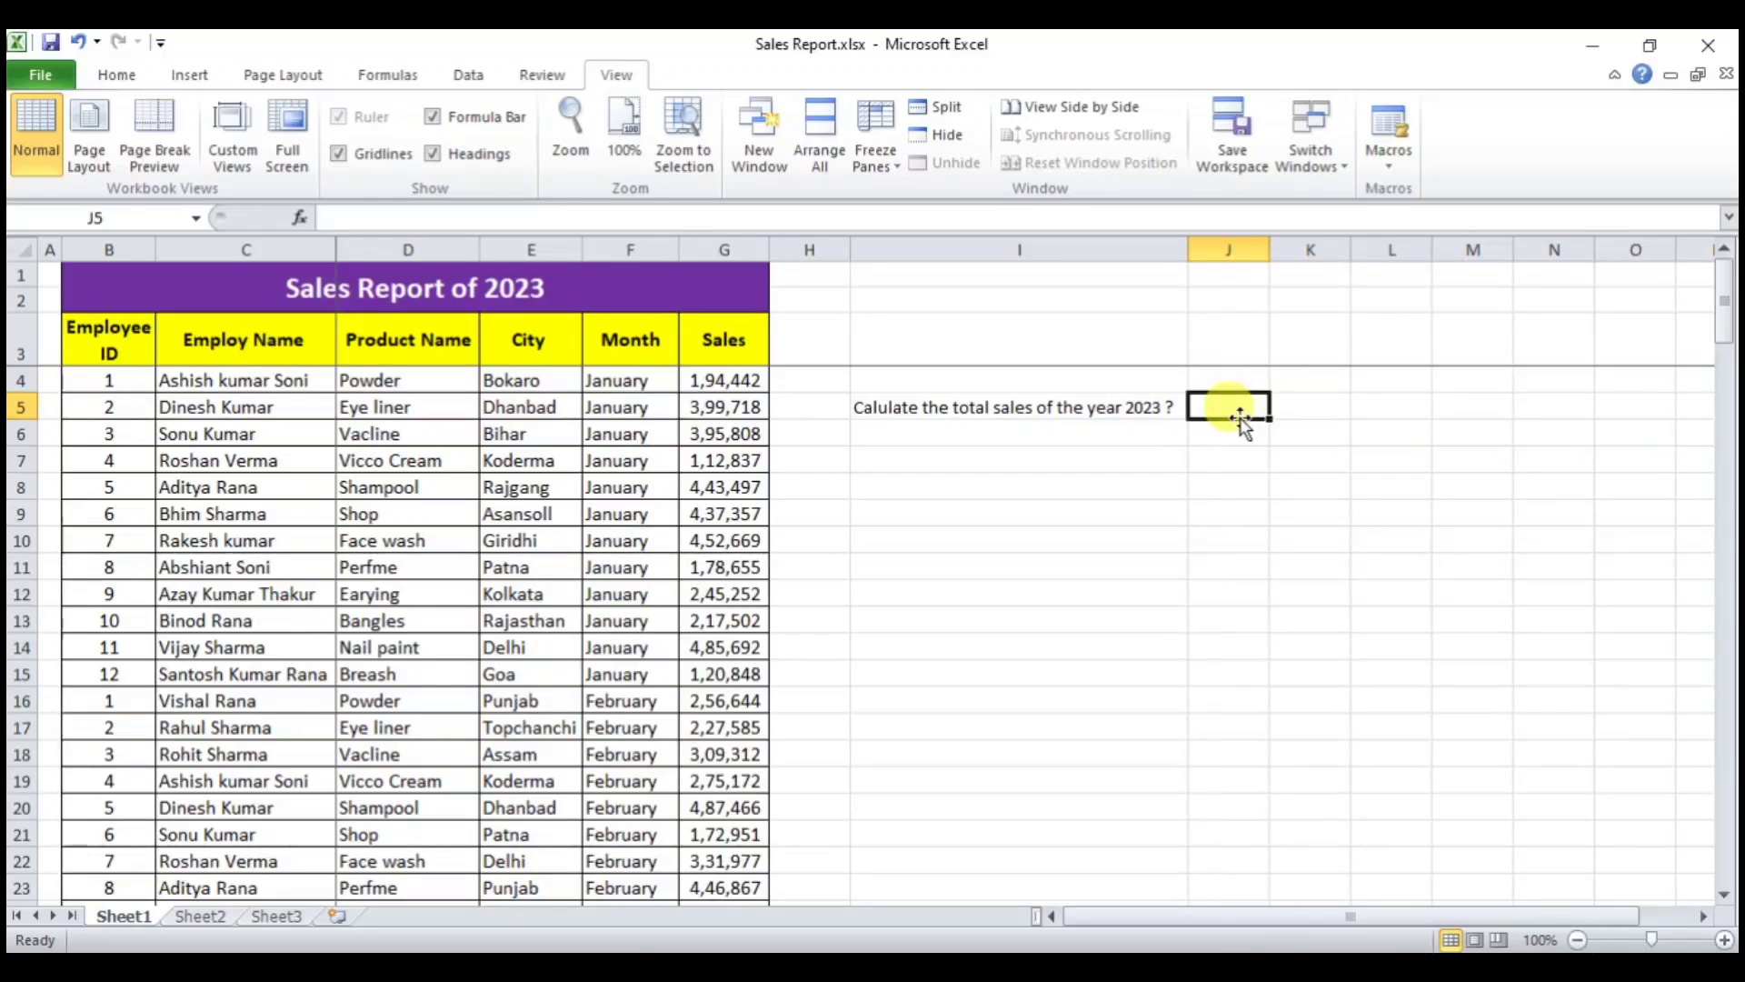
text(=)
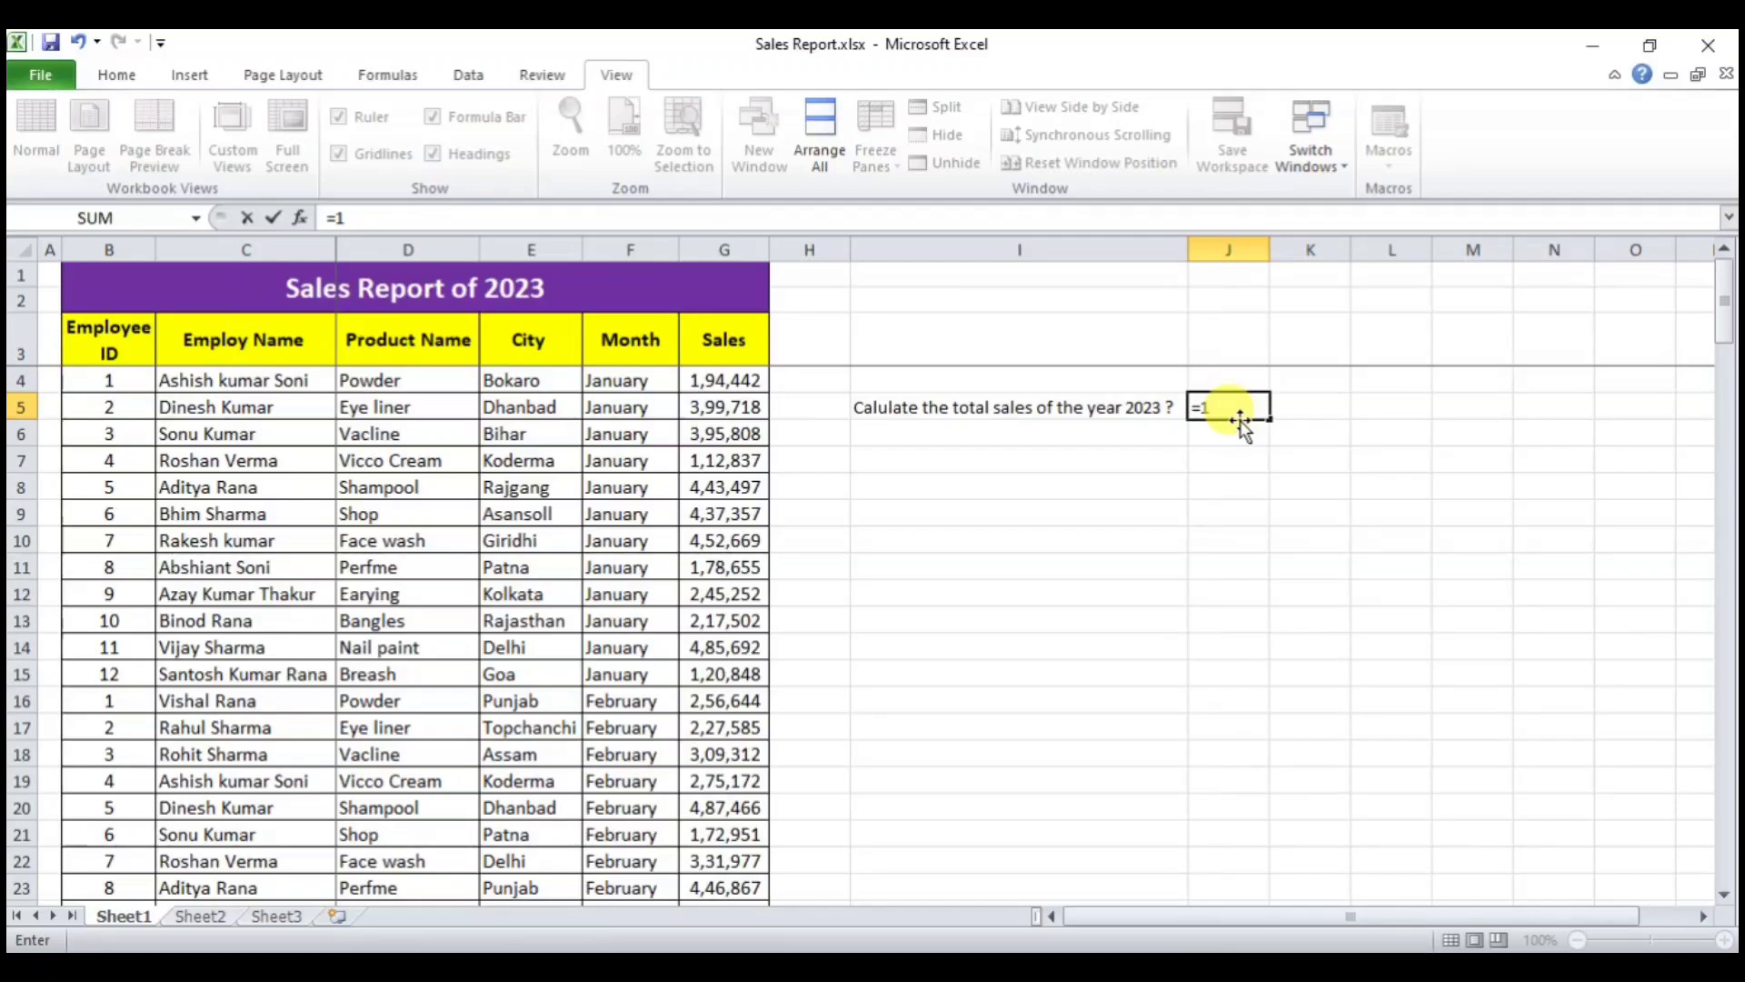
text(19)
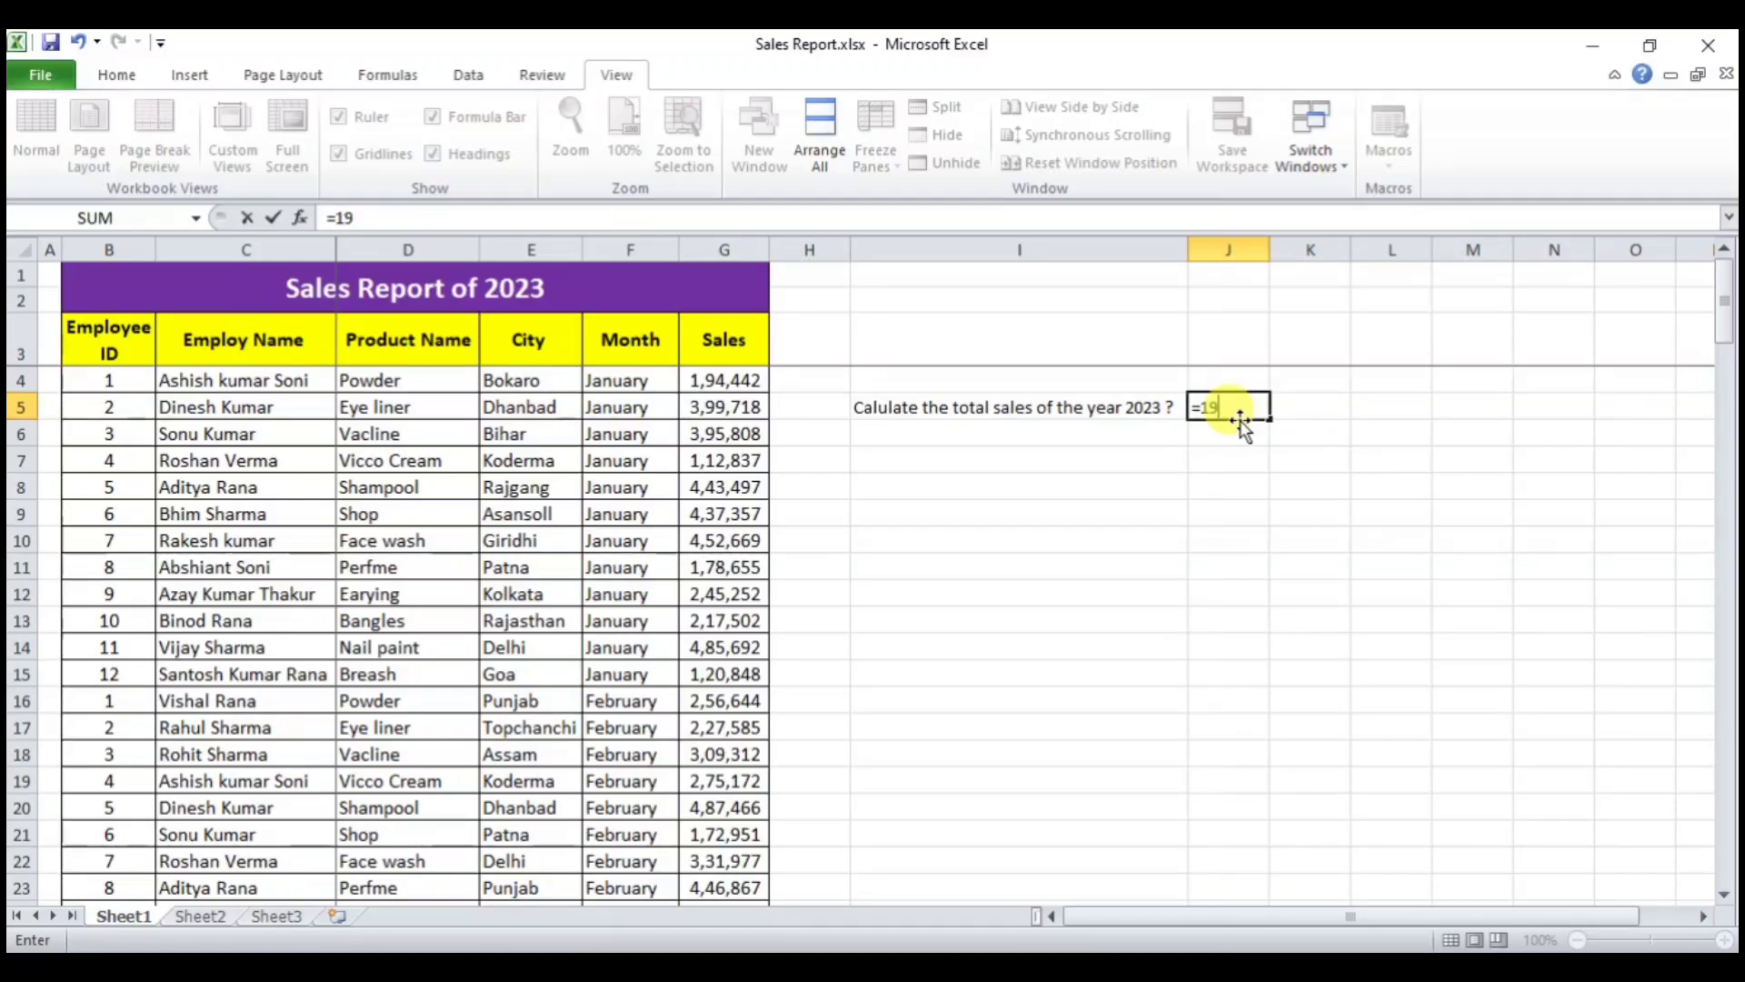
text(4442)
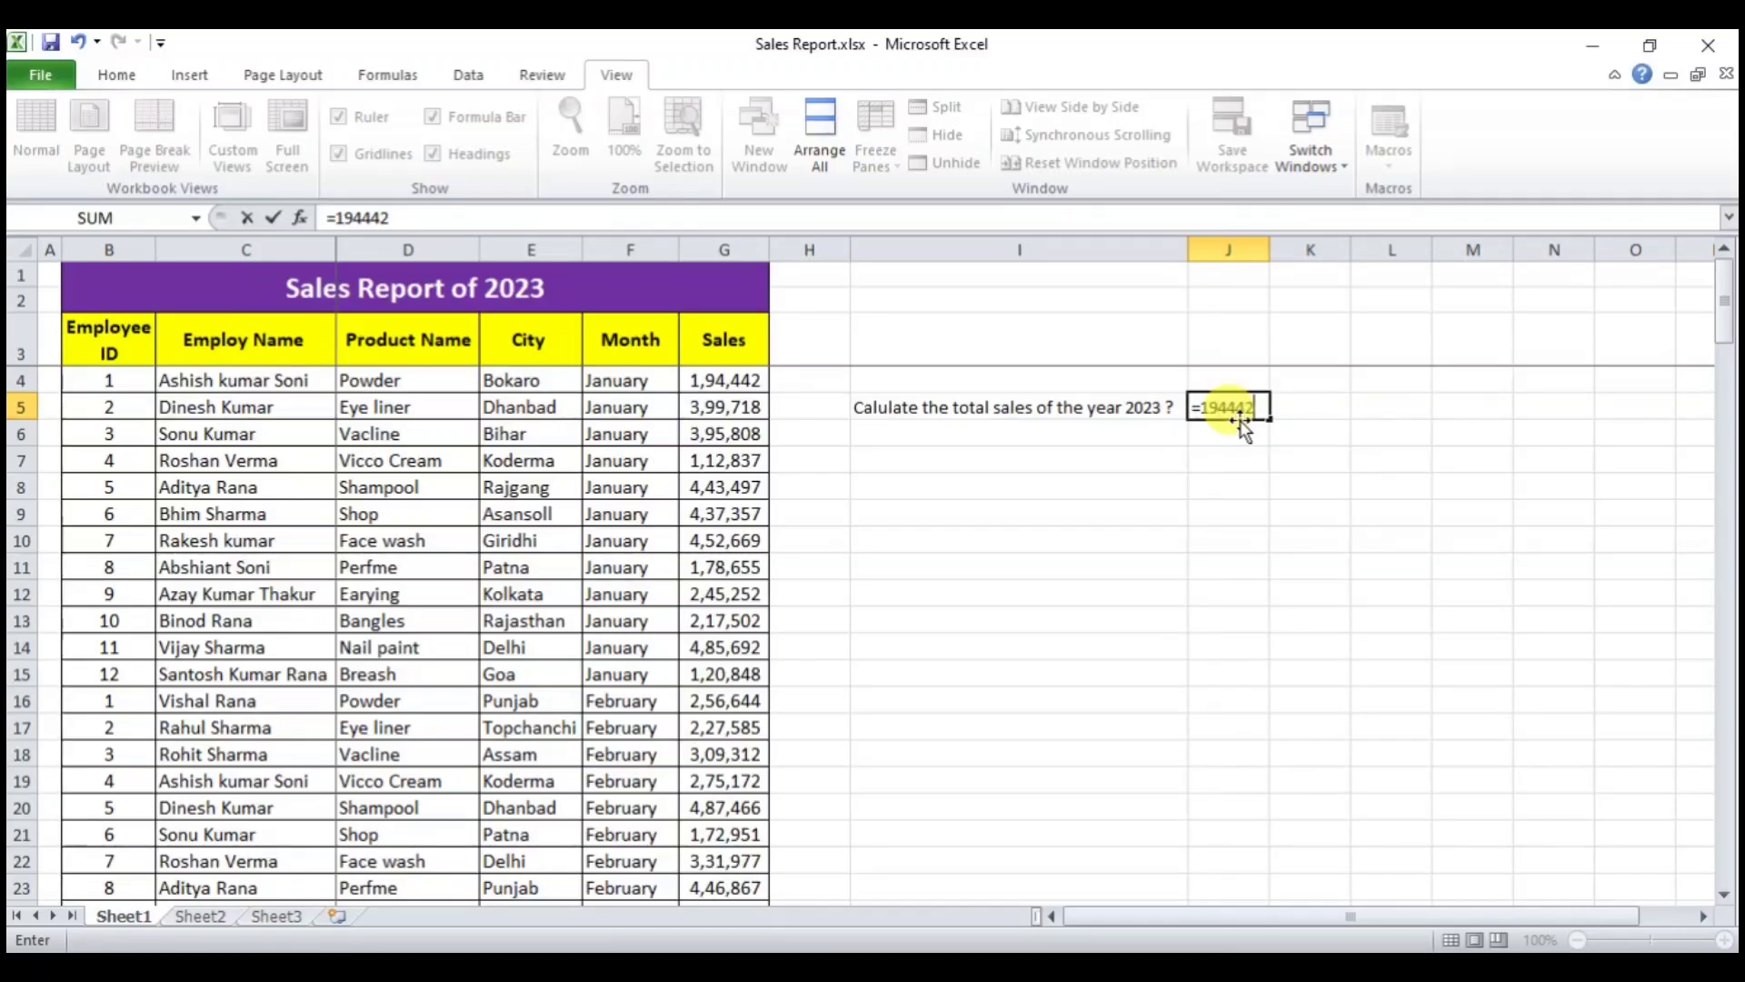
text(+99718)
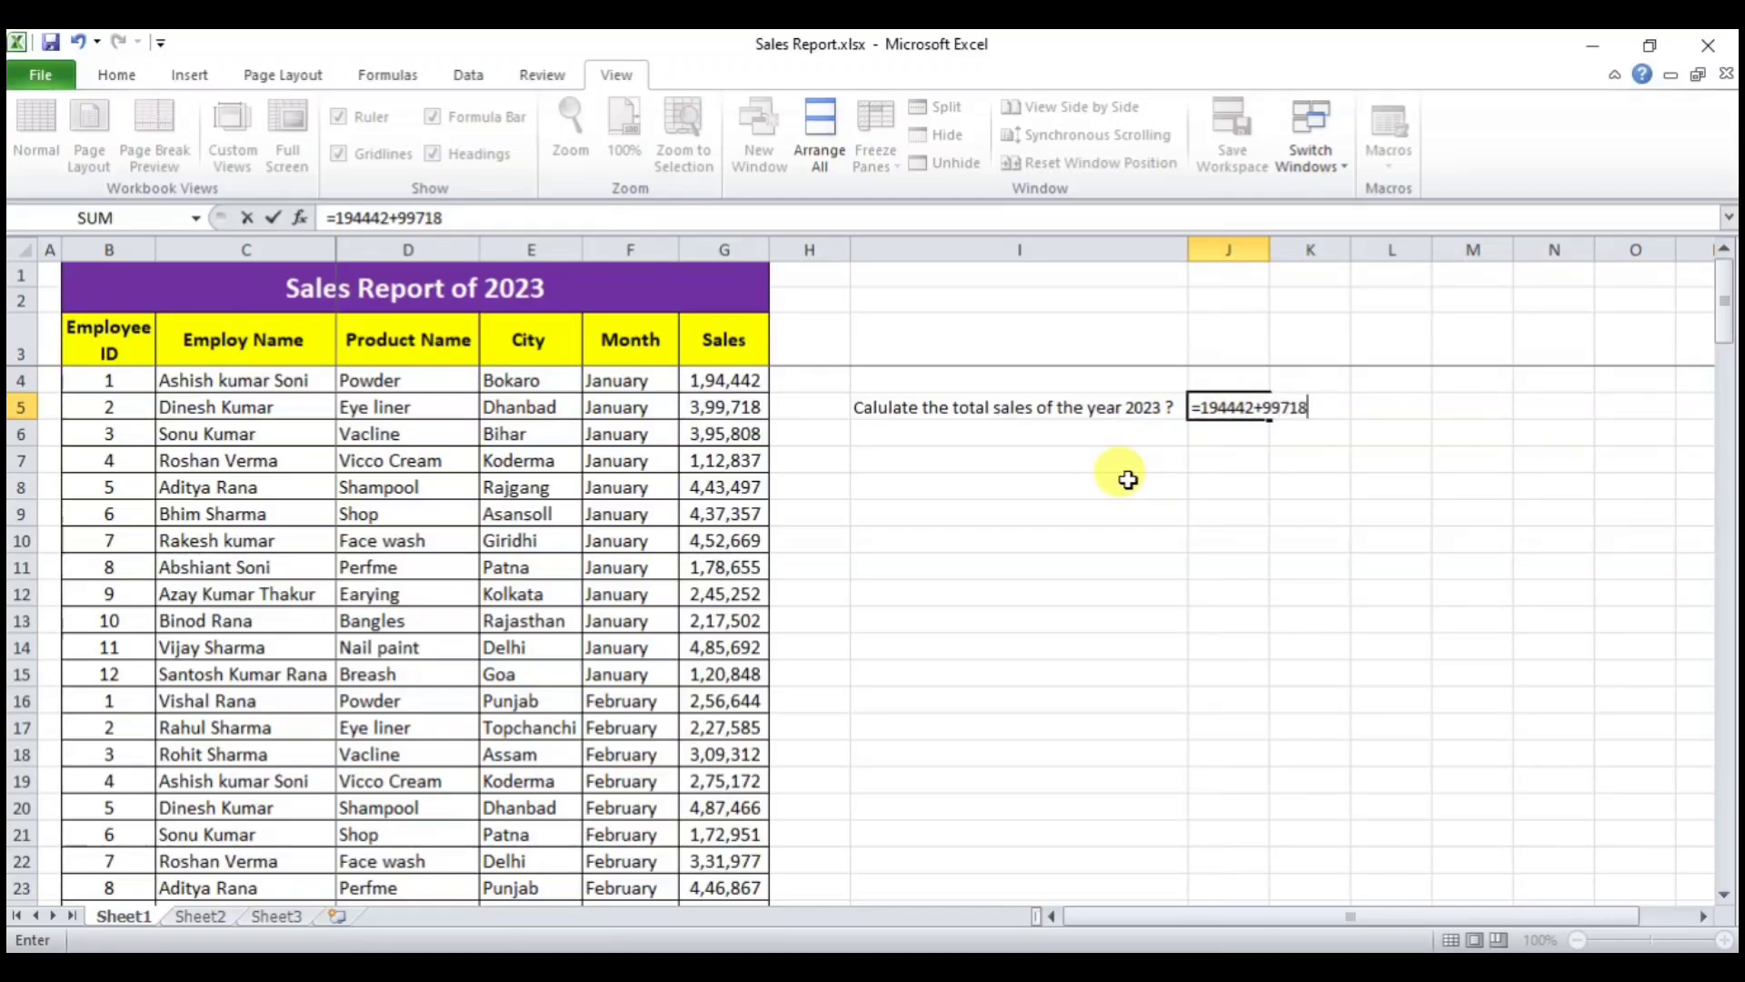
key(Return)
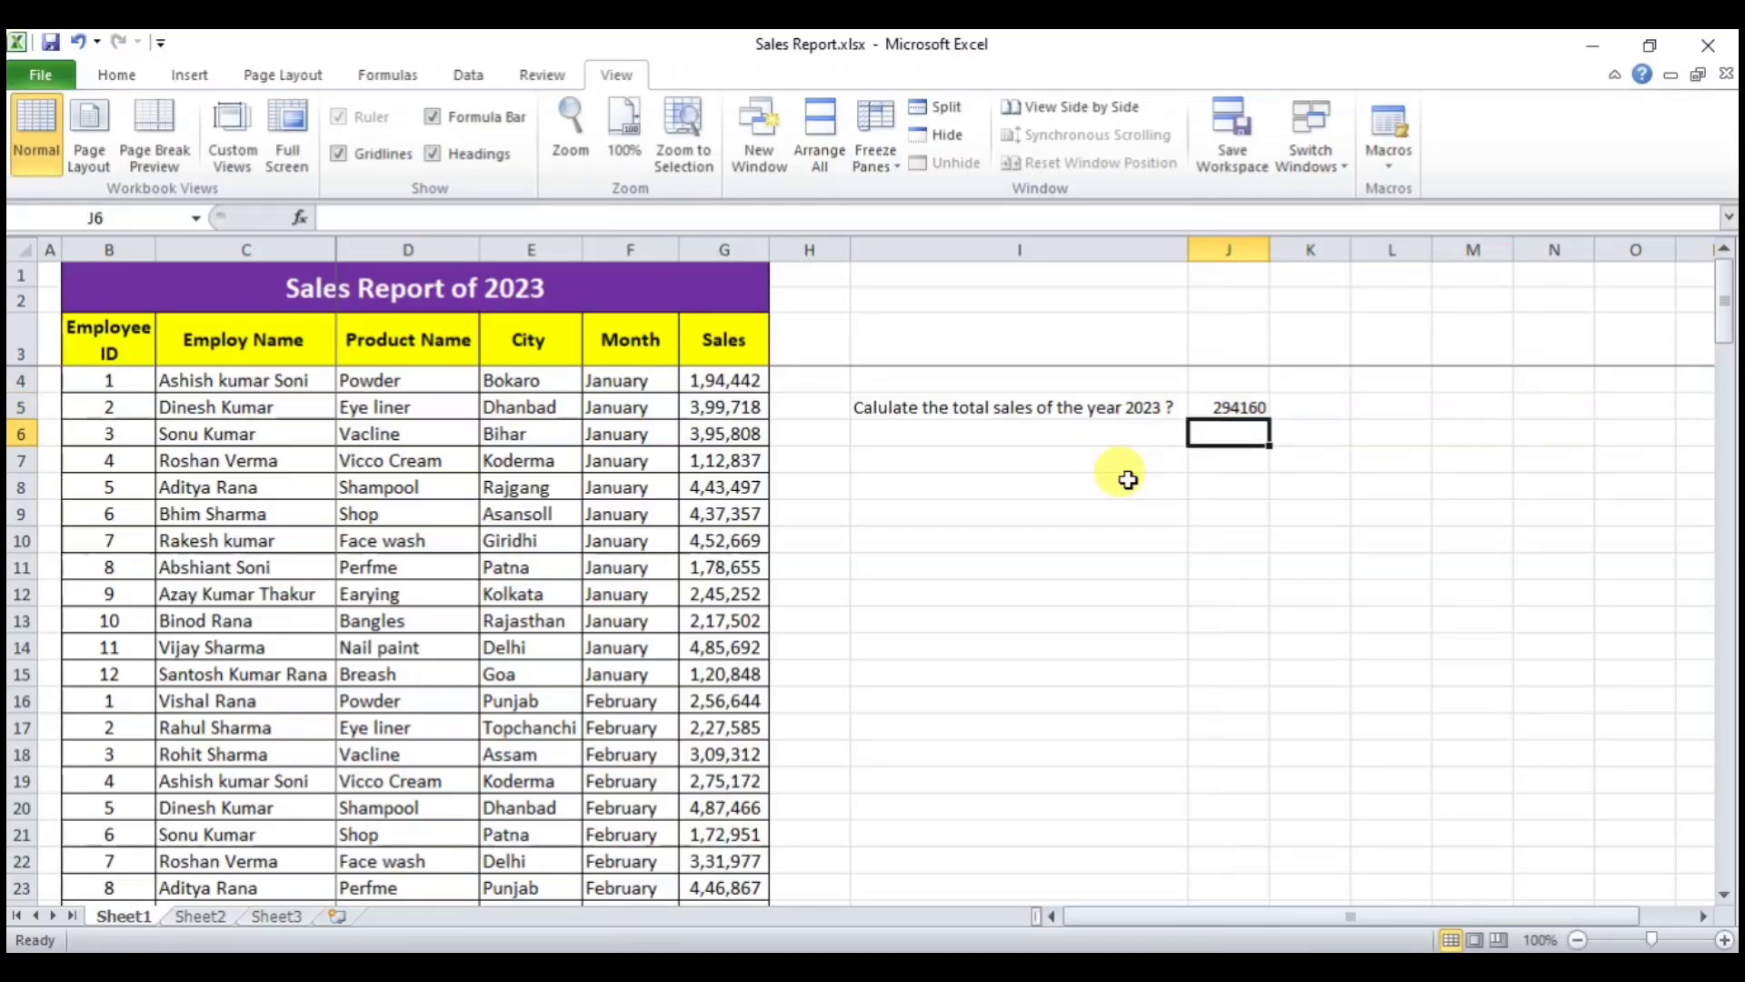
- Inspect the formula in J5 and set the first January sales figure in G4 to 190000
click(1219, 406)
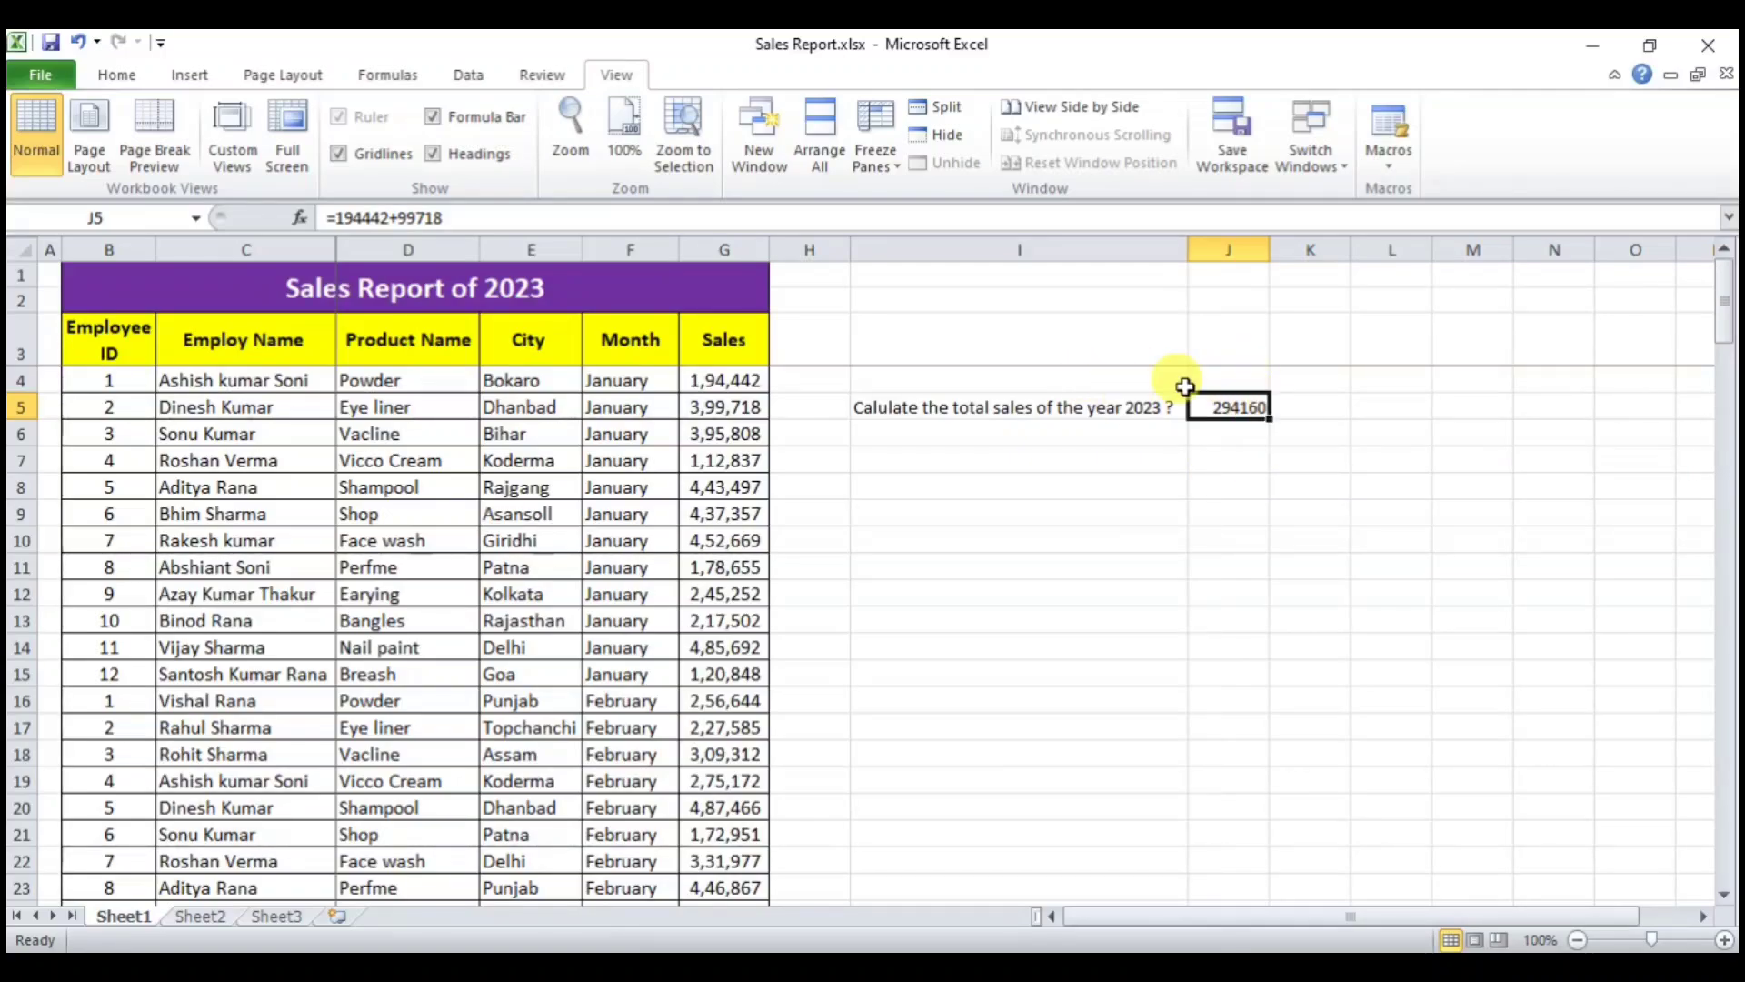
click(695, 382)
text(190000)
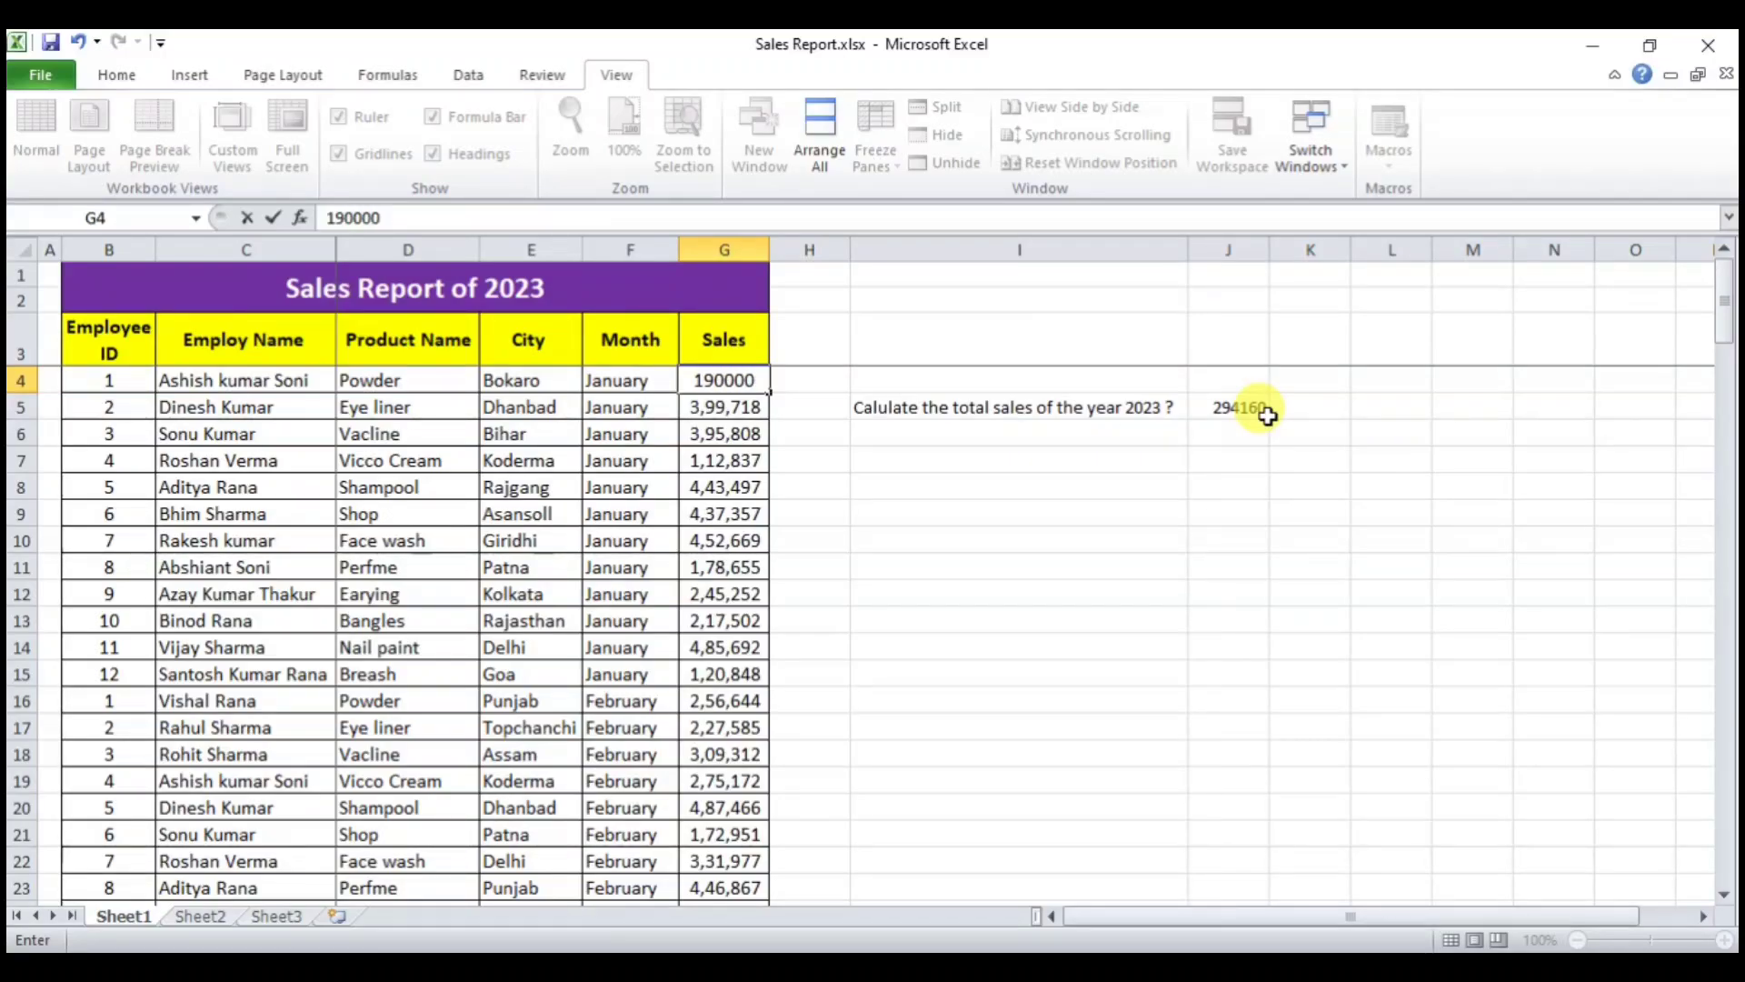
key(Return)
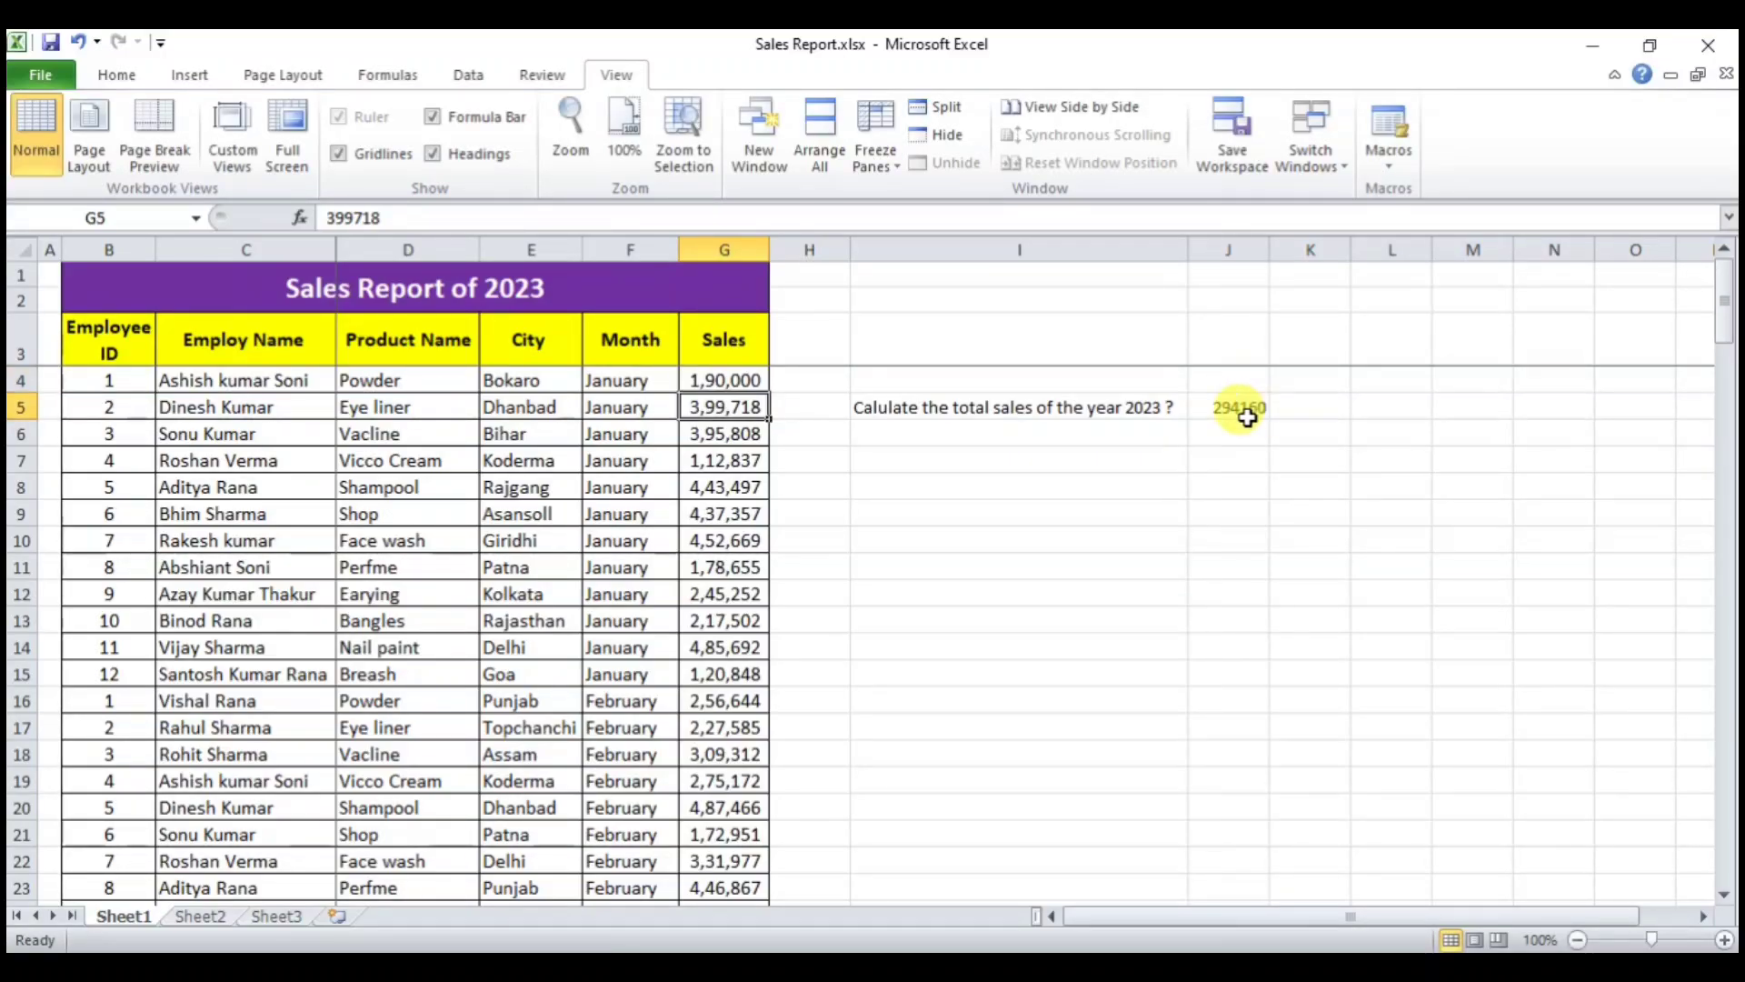
- Increase the font size of the total sales question and its answer in I5:J5 to 12
click(1239, 406)
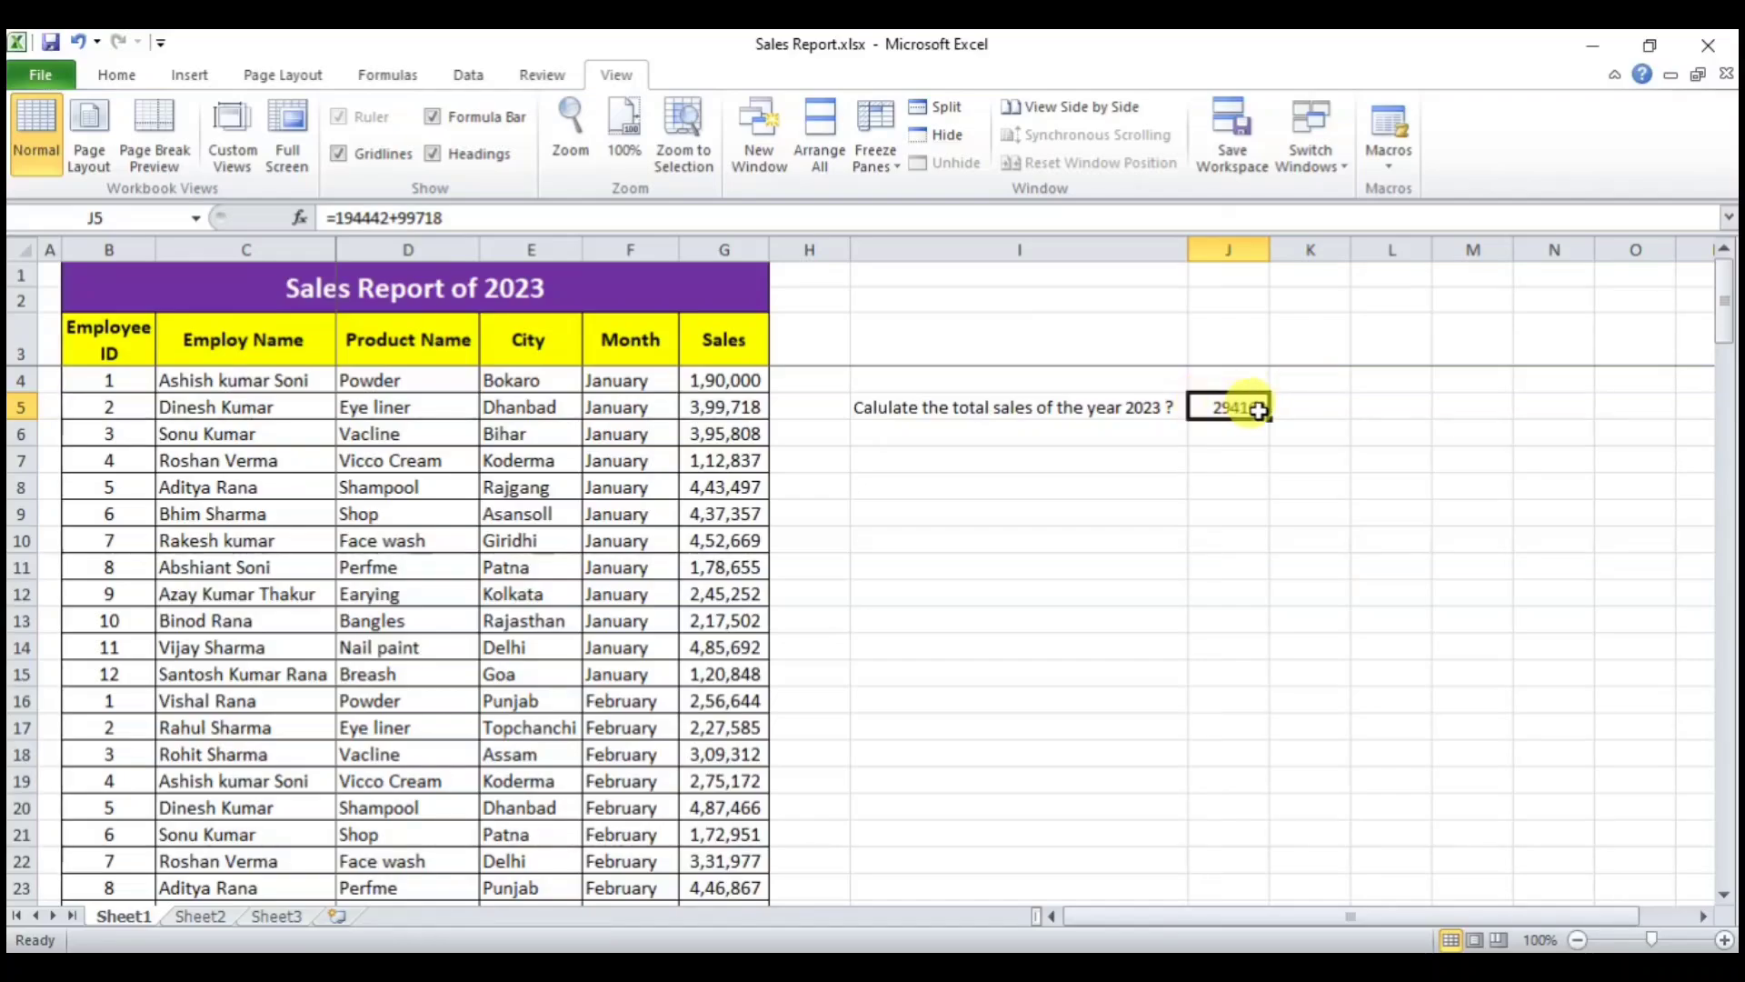
drag(979, 405, 1218, 403)
click(116, 75)
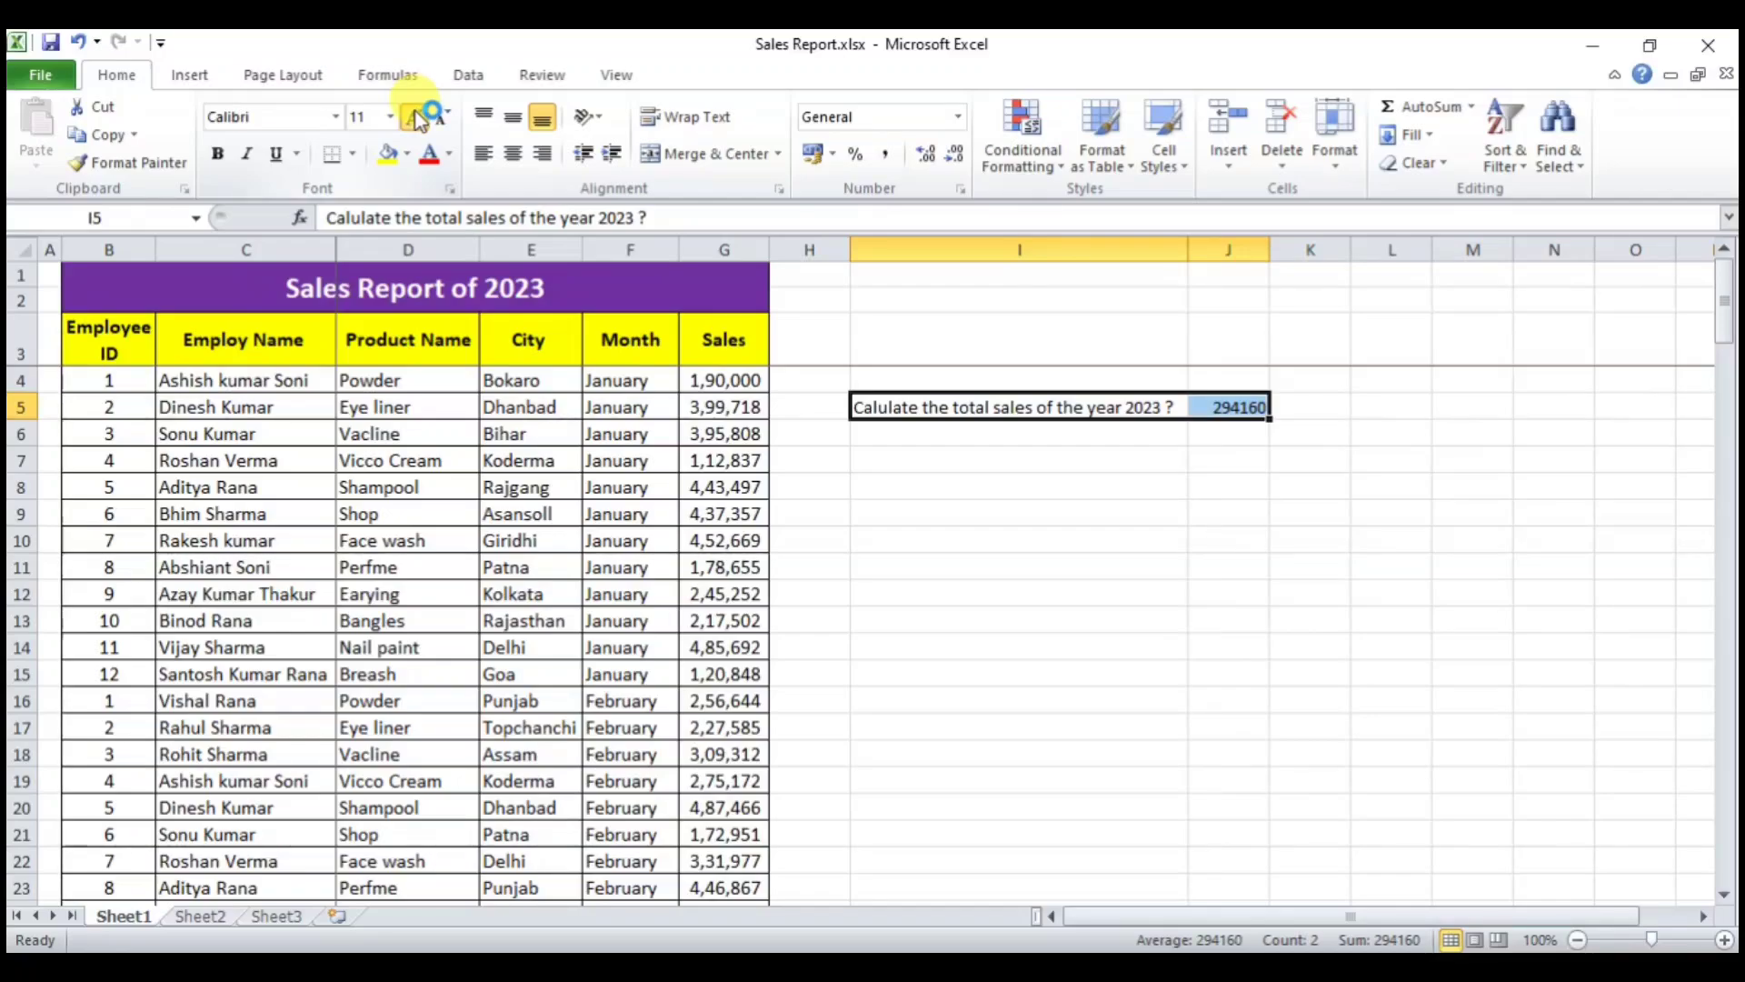
click(417, 118)
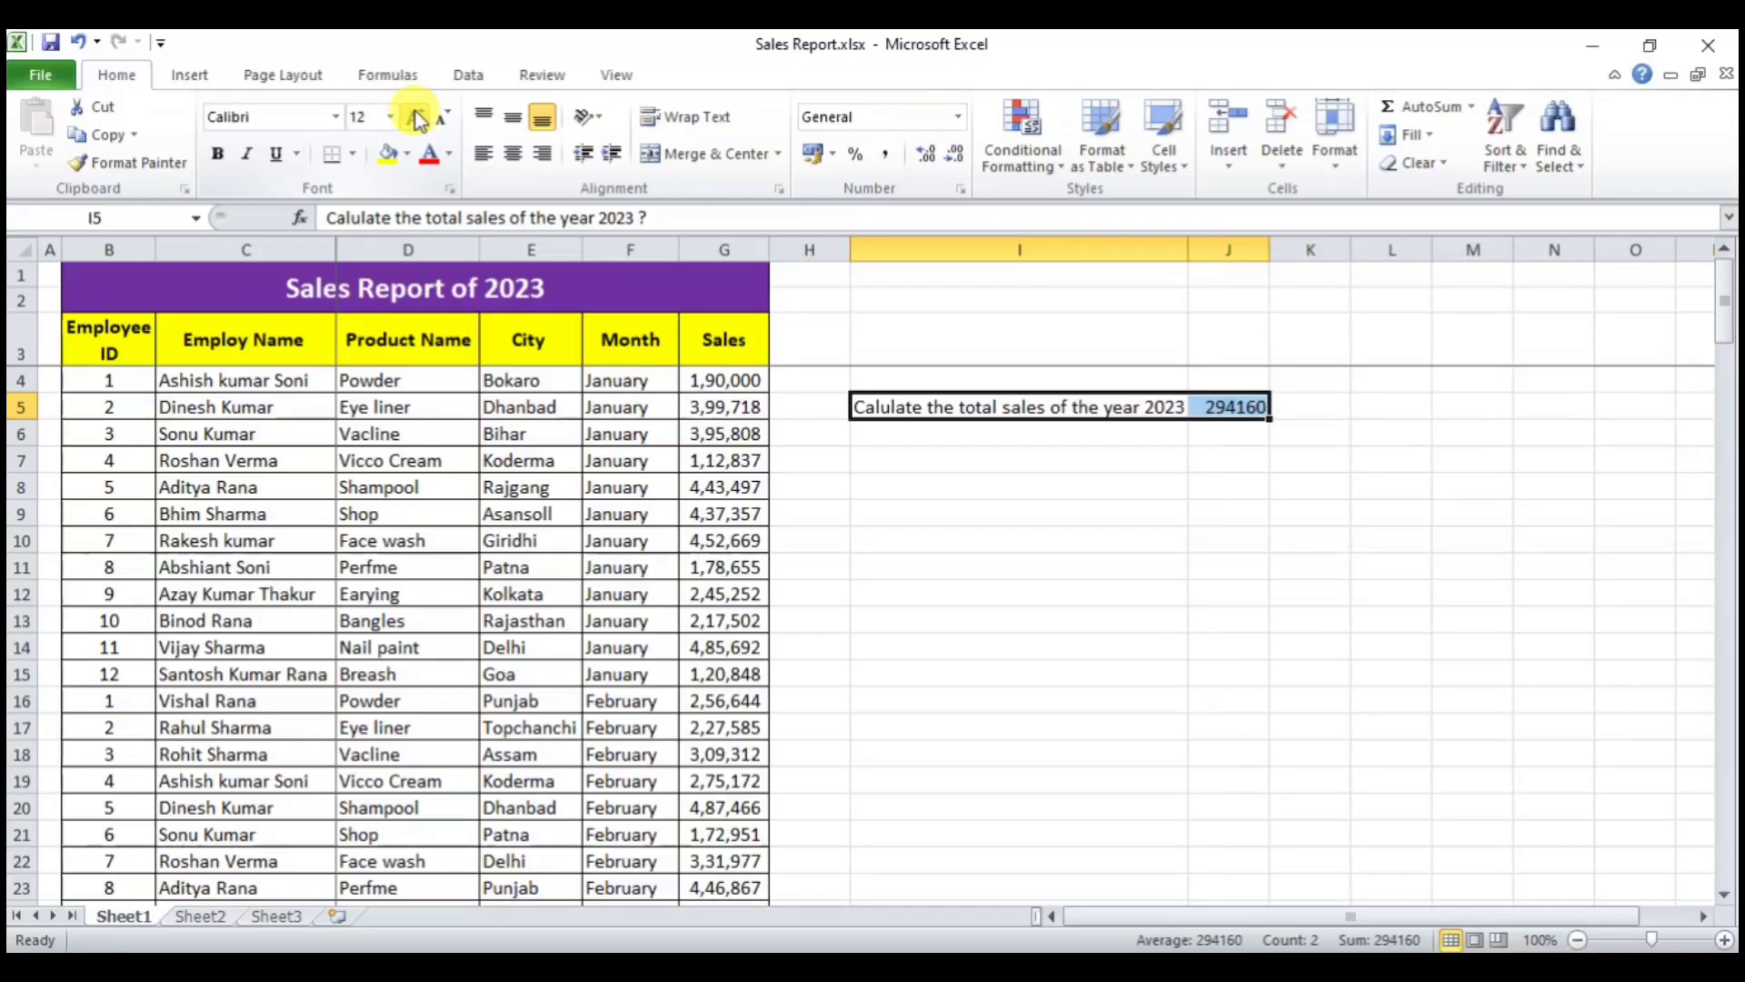
- Clear the typed-number formula from J5 and widen column I to fit the full question
click(1224, 426)
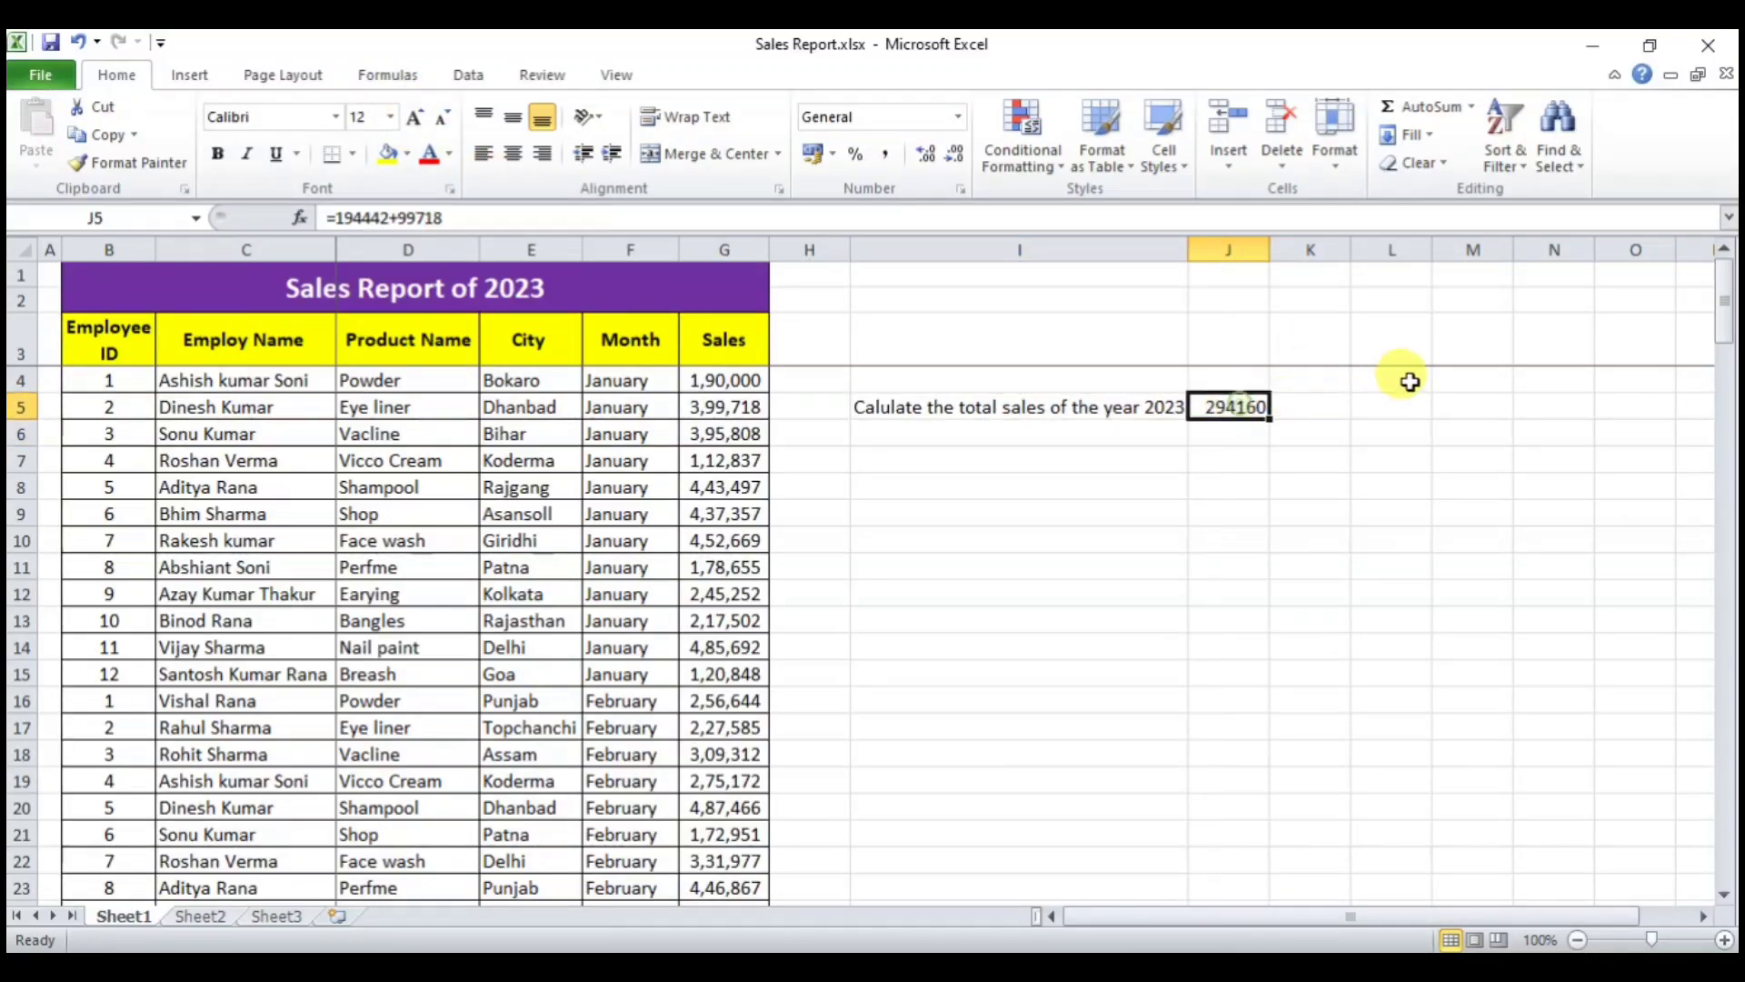
key(Delete)
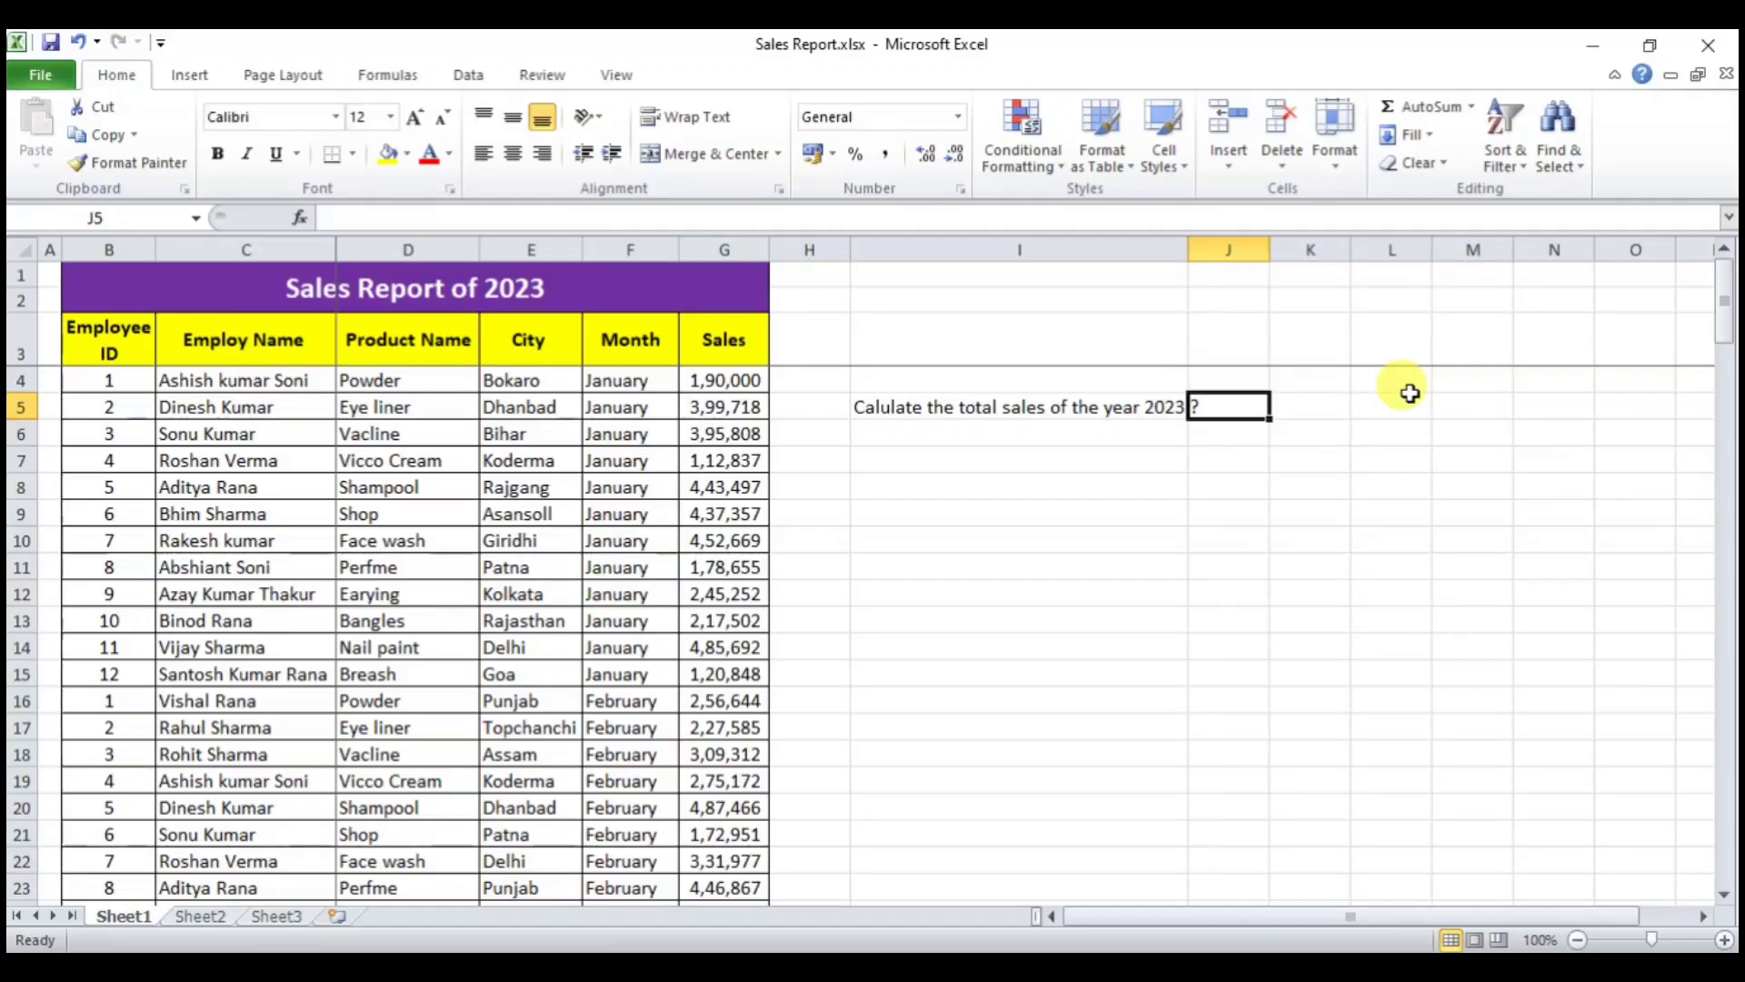
double_click(1188, 247)
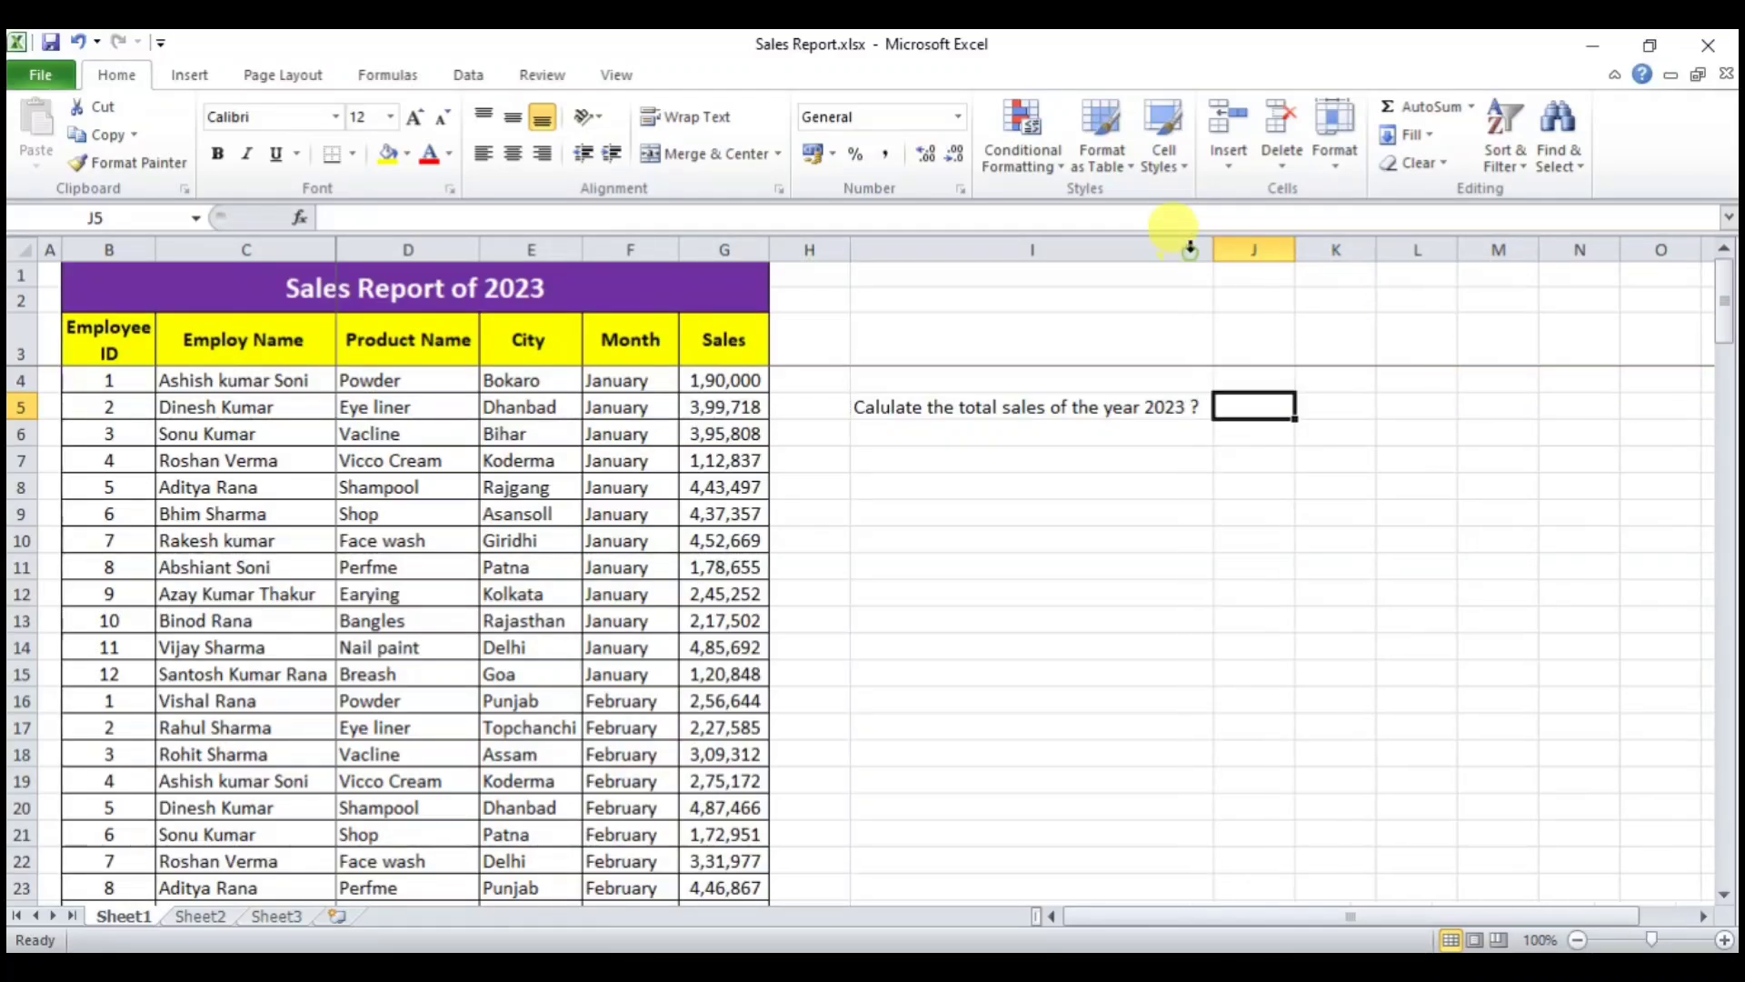
- Enter the cell-reference formula =G4+G5+G6+G7 in J5 to add the first four January sales
text(=)
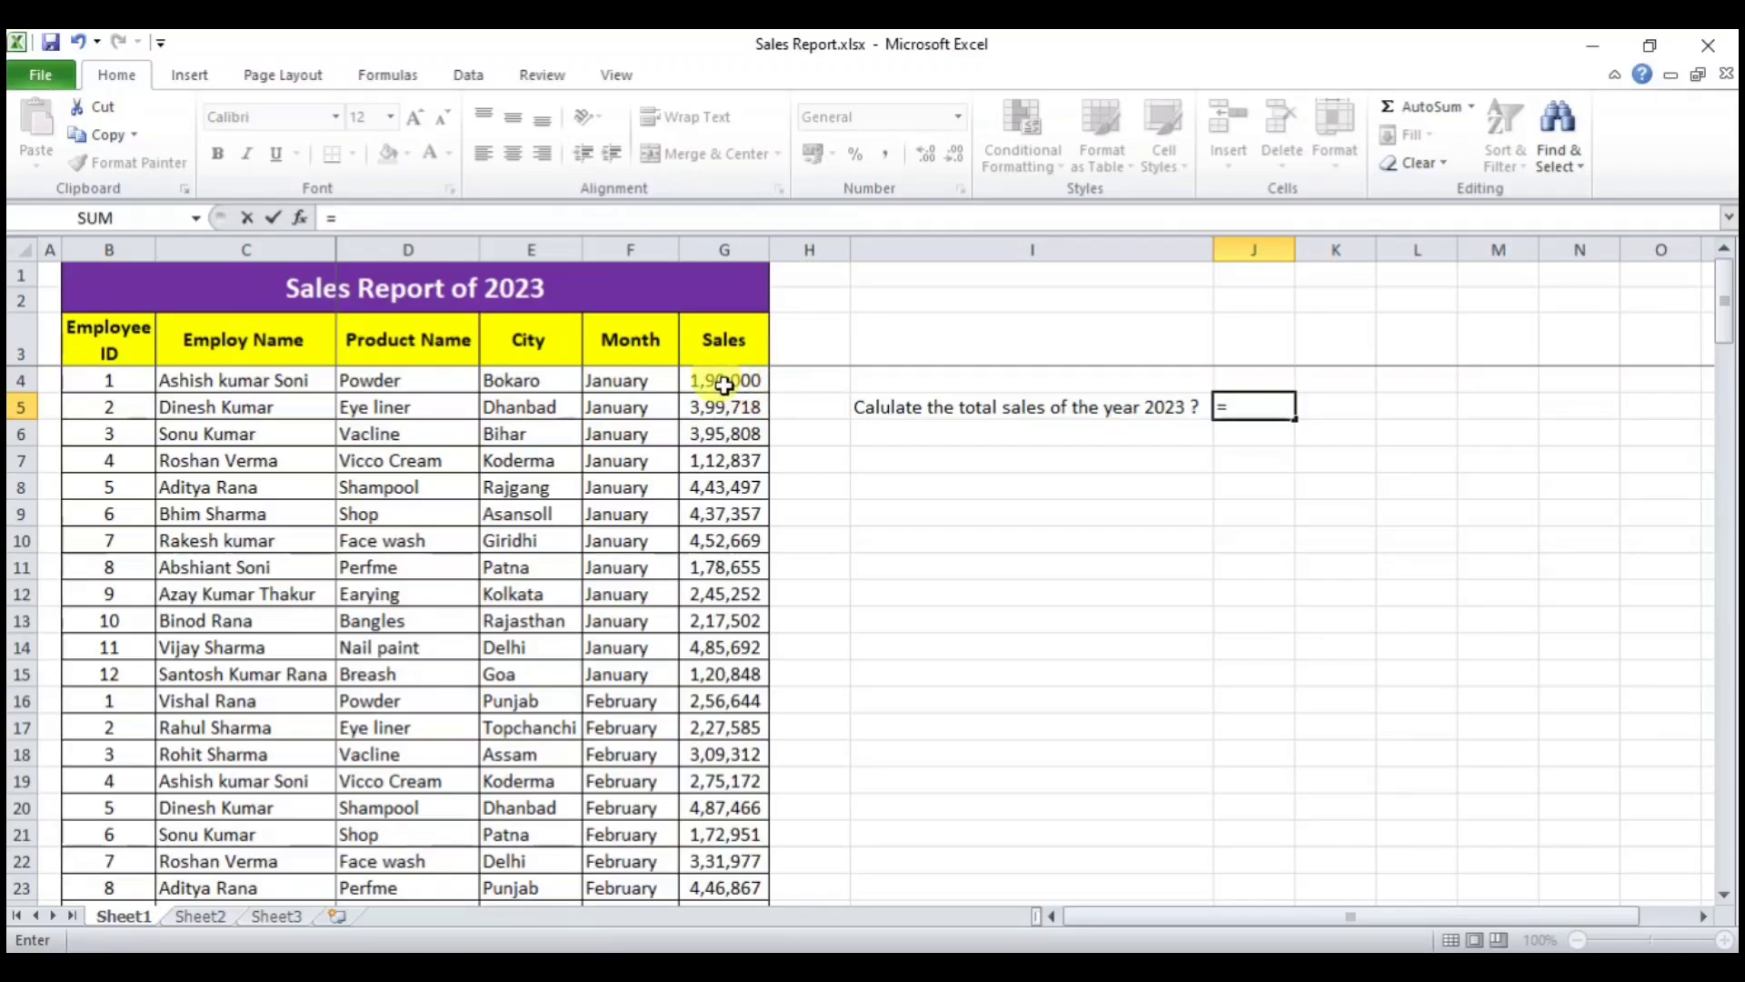
click(727, 380)
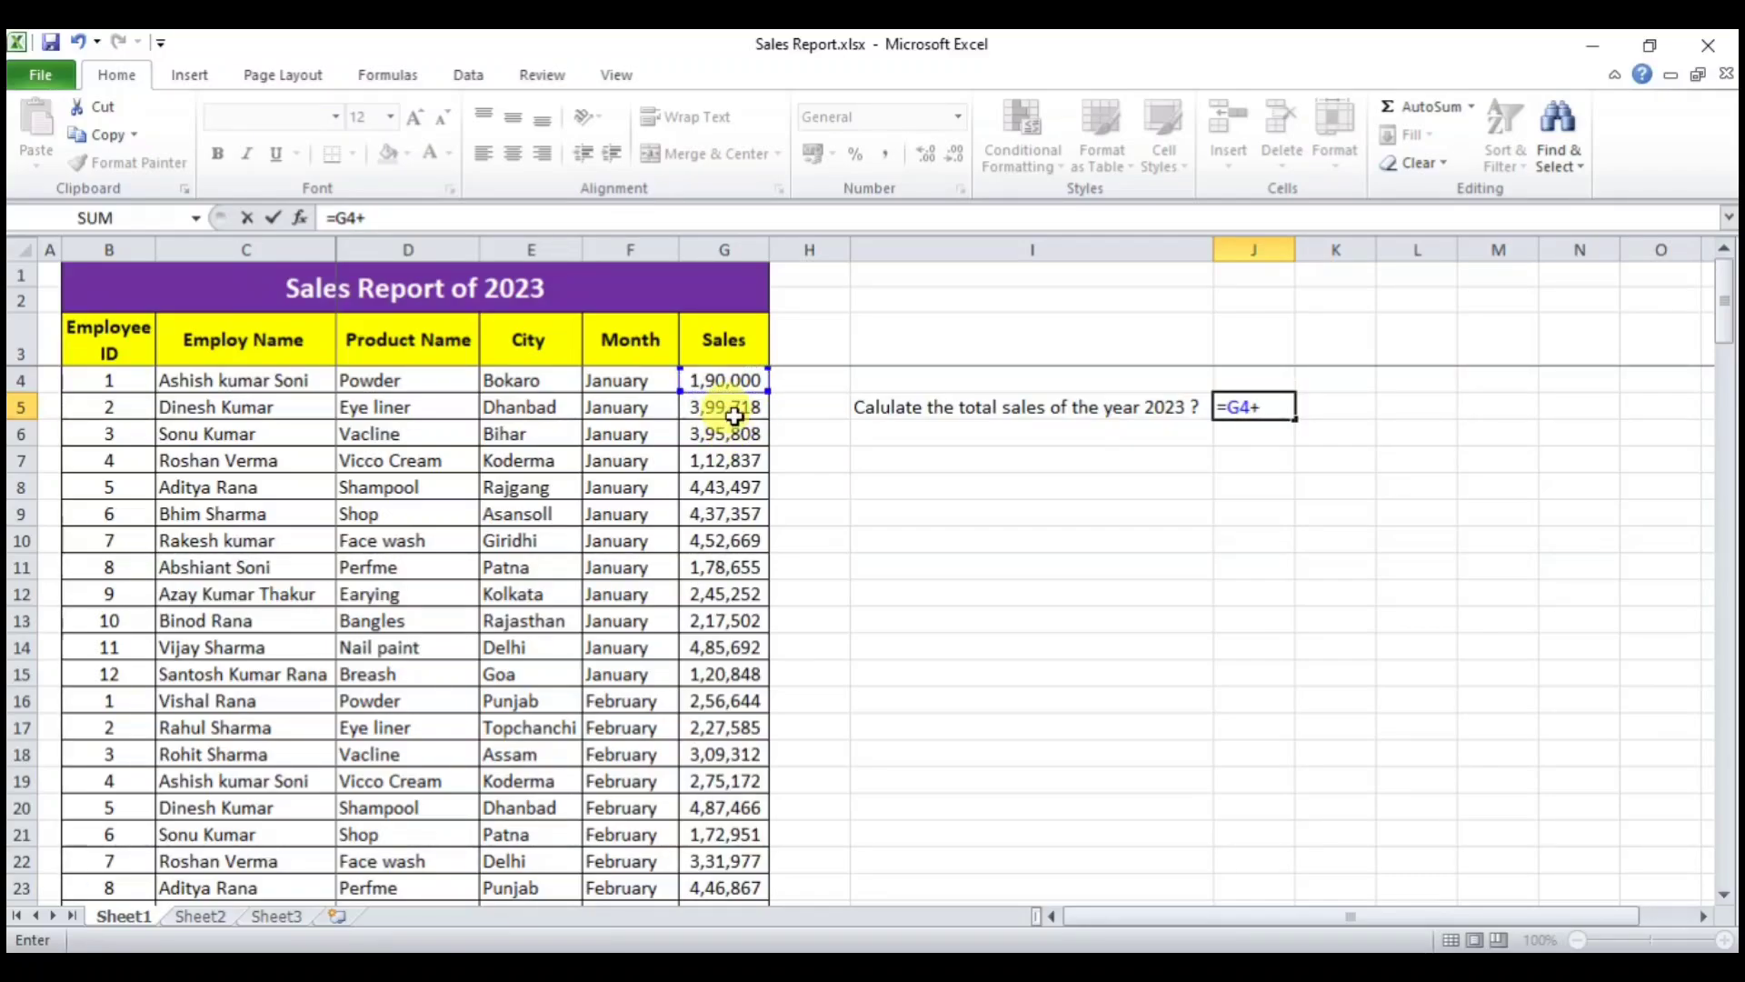
click(736, 418)
text(+)
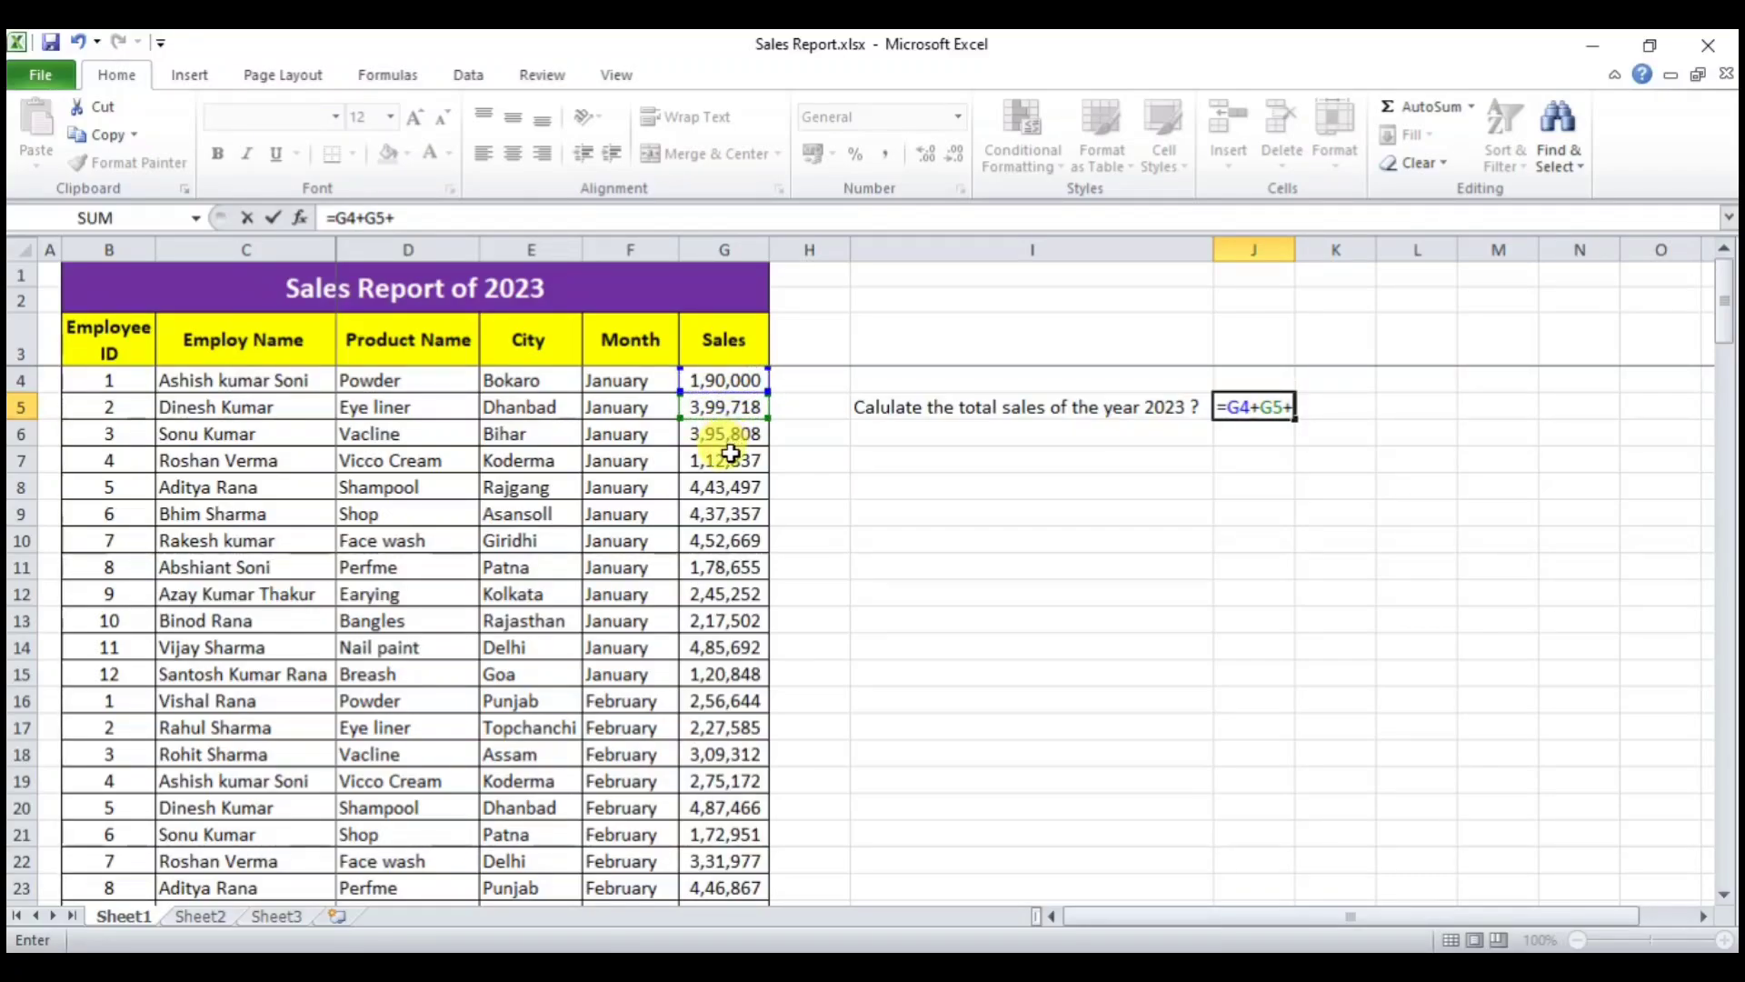
click(732, 437)
text(+)
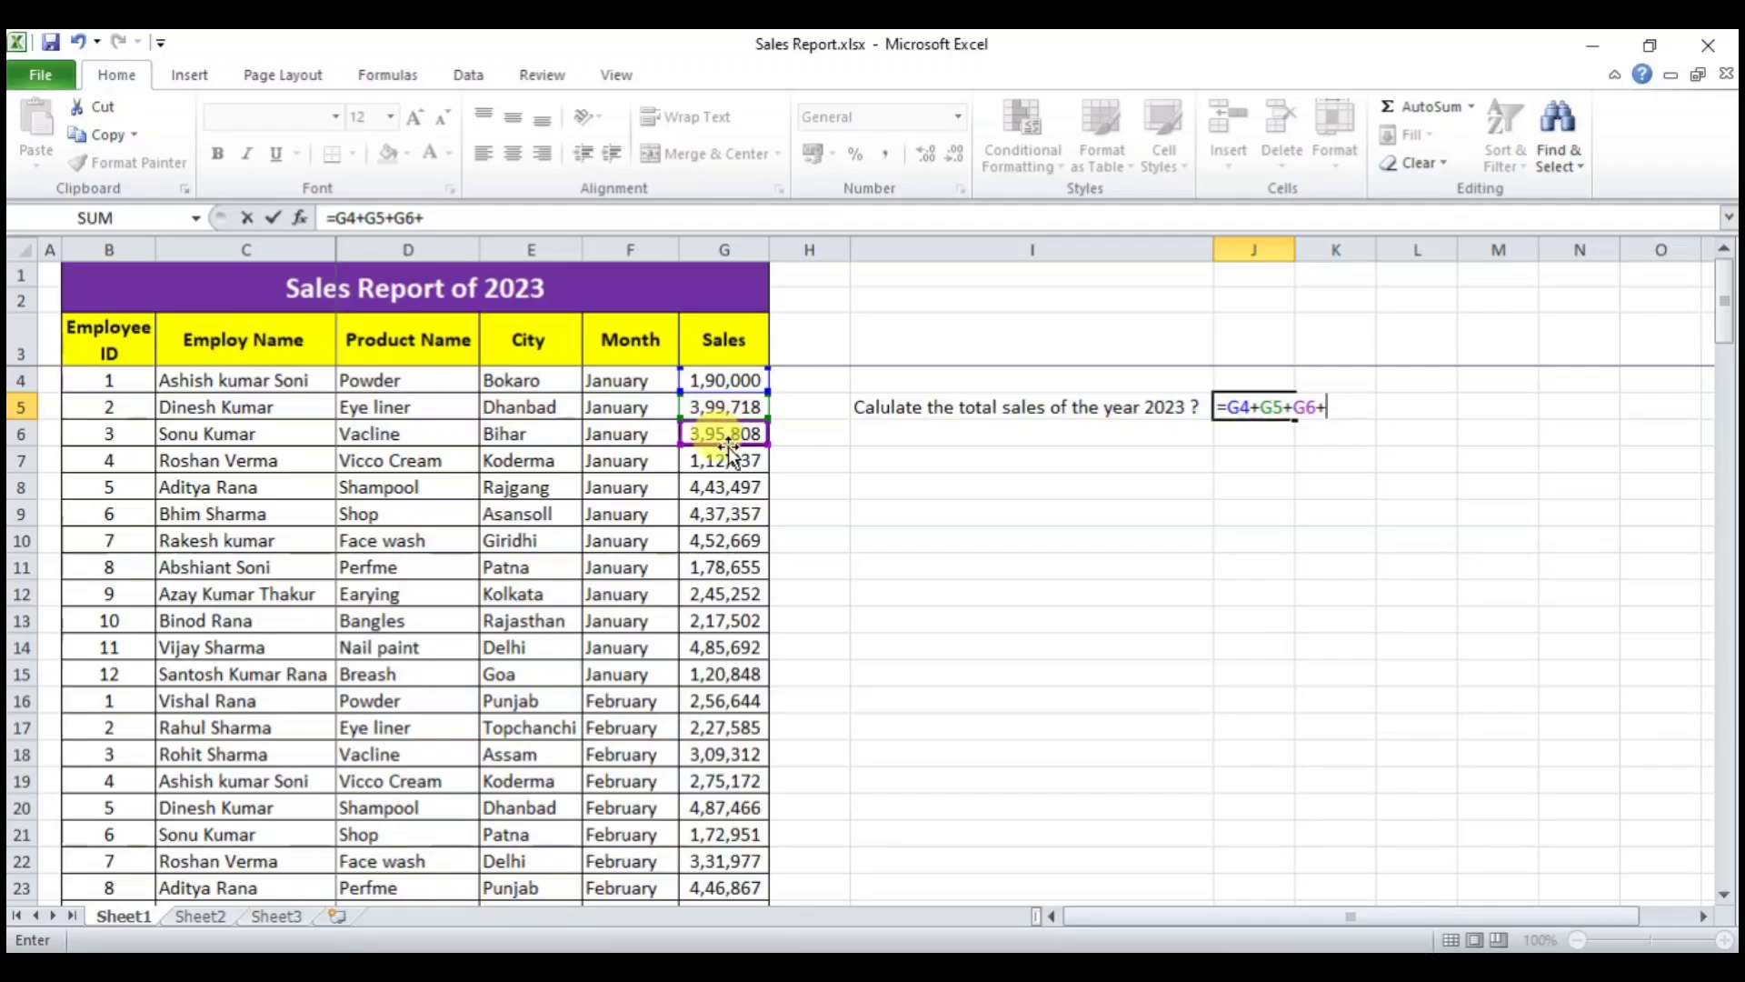
click(730, 462)
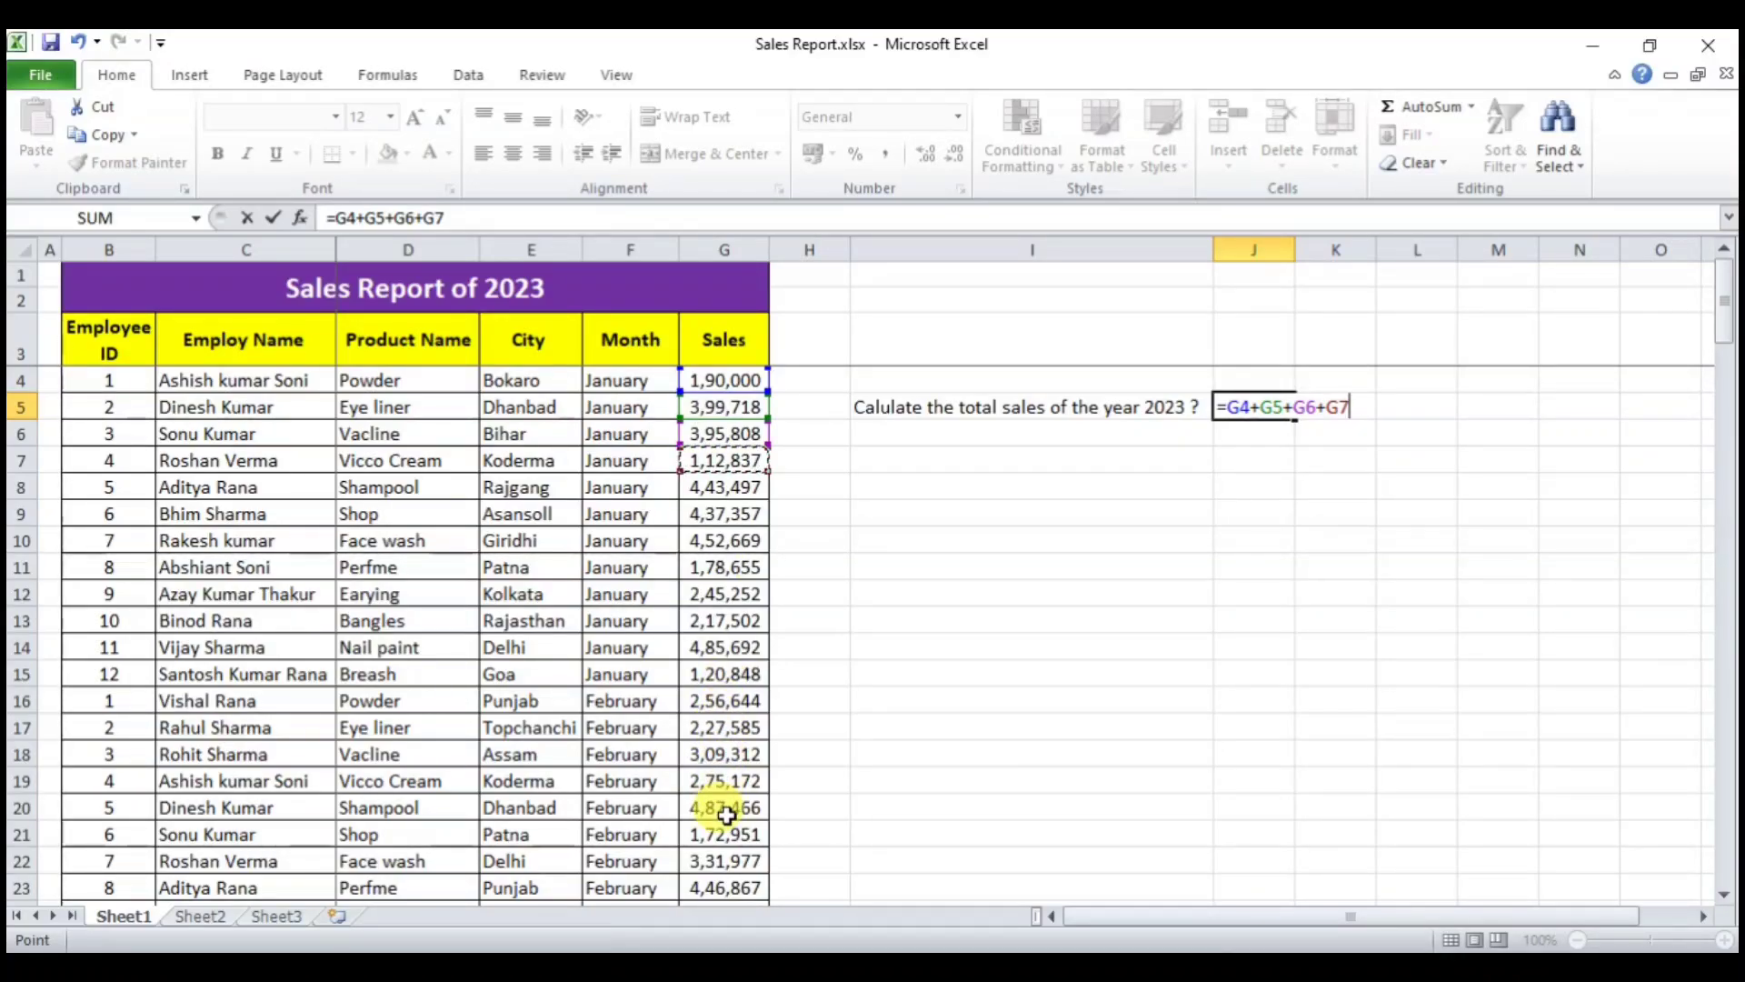
key(Return)
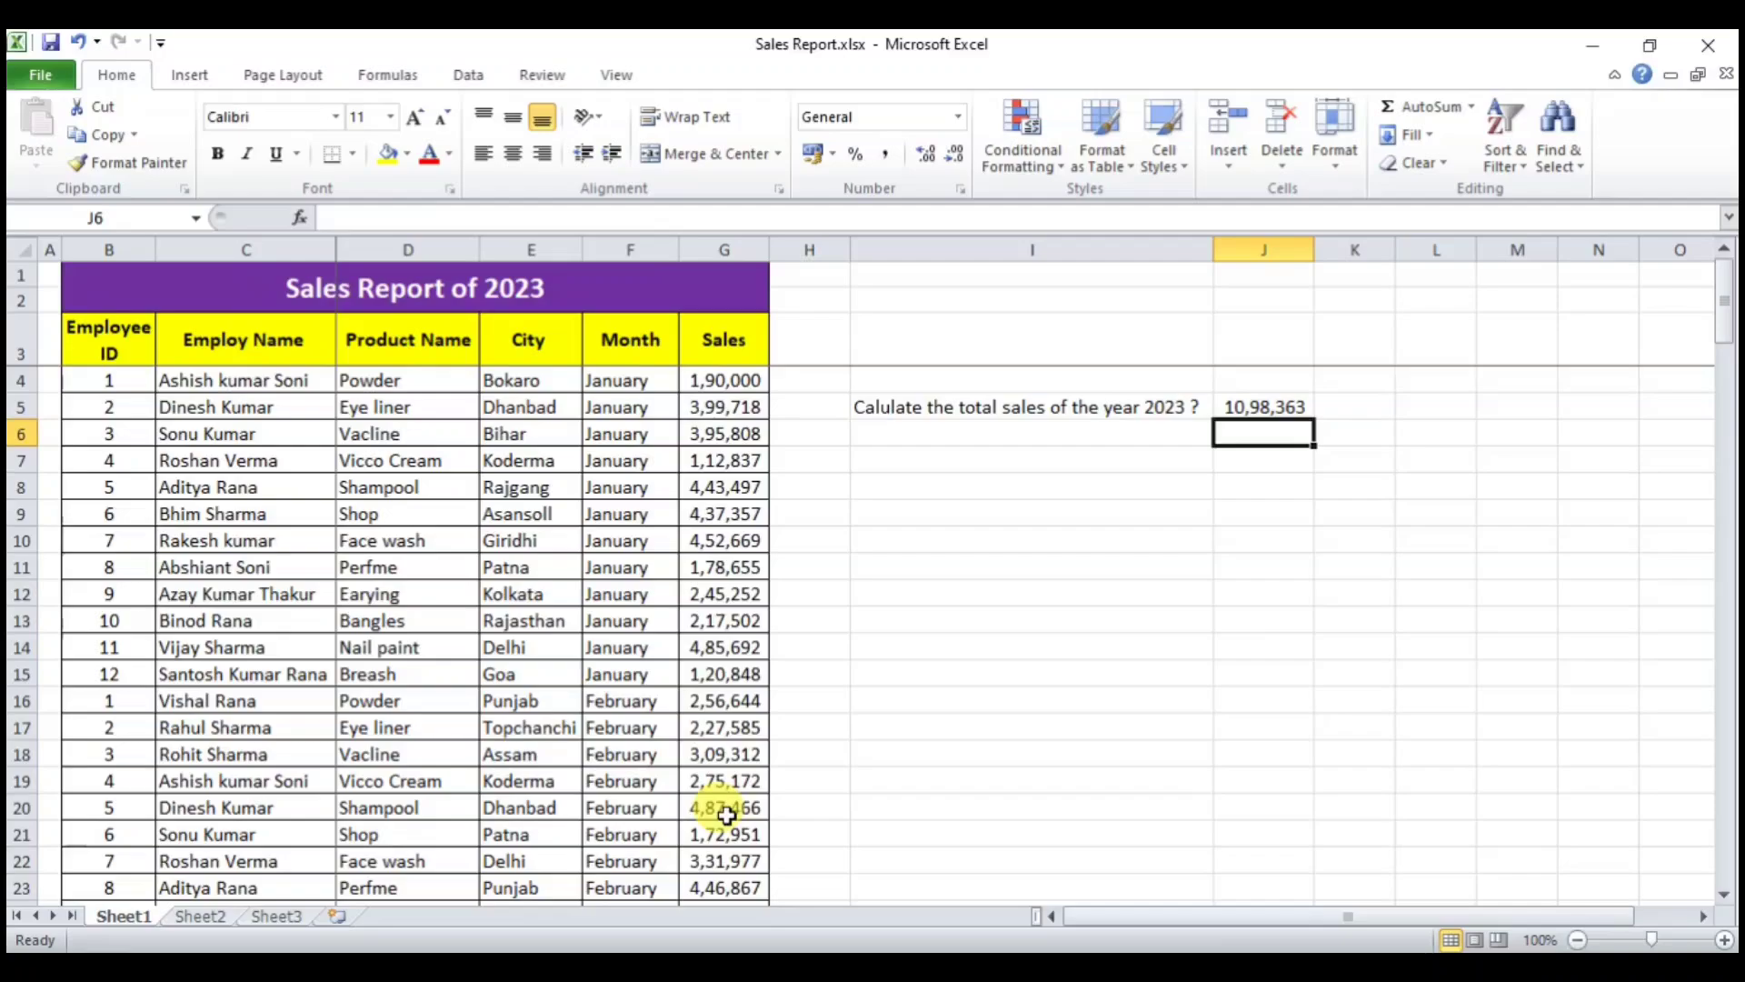
- Inspect the formula in J5 and the remaining sales rows, and clear the formula from the cell
click(1247, 407)
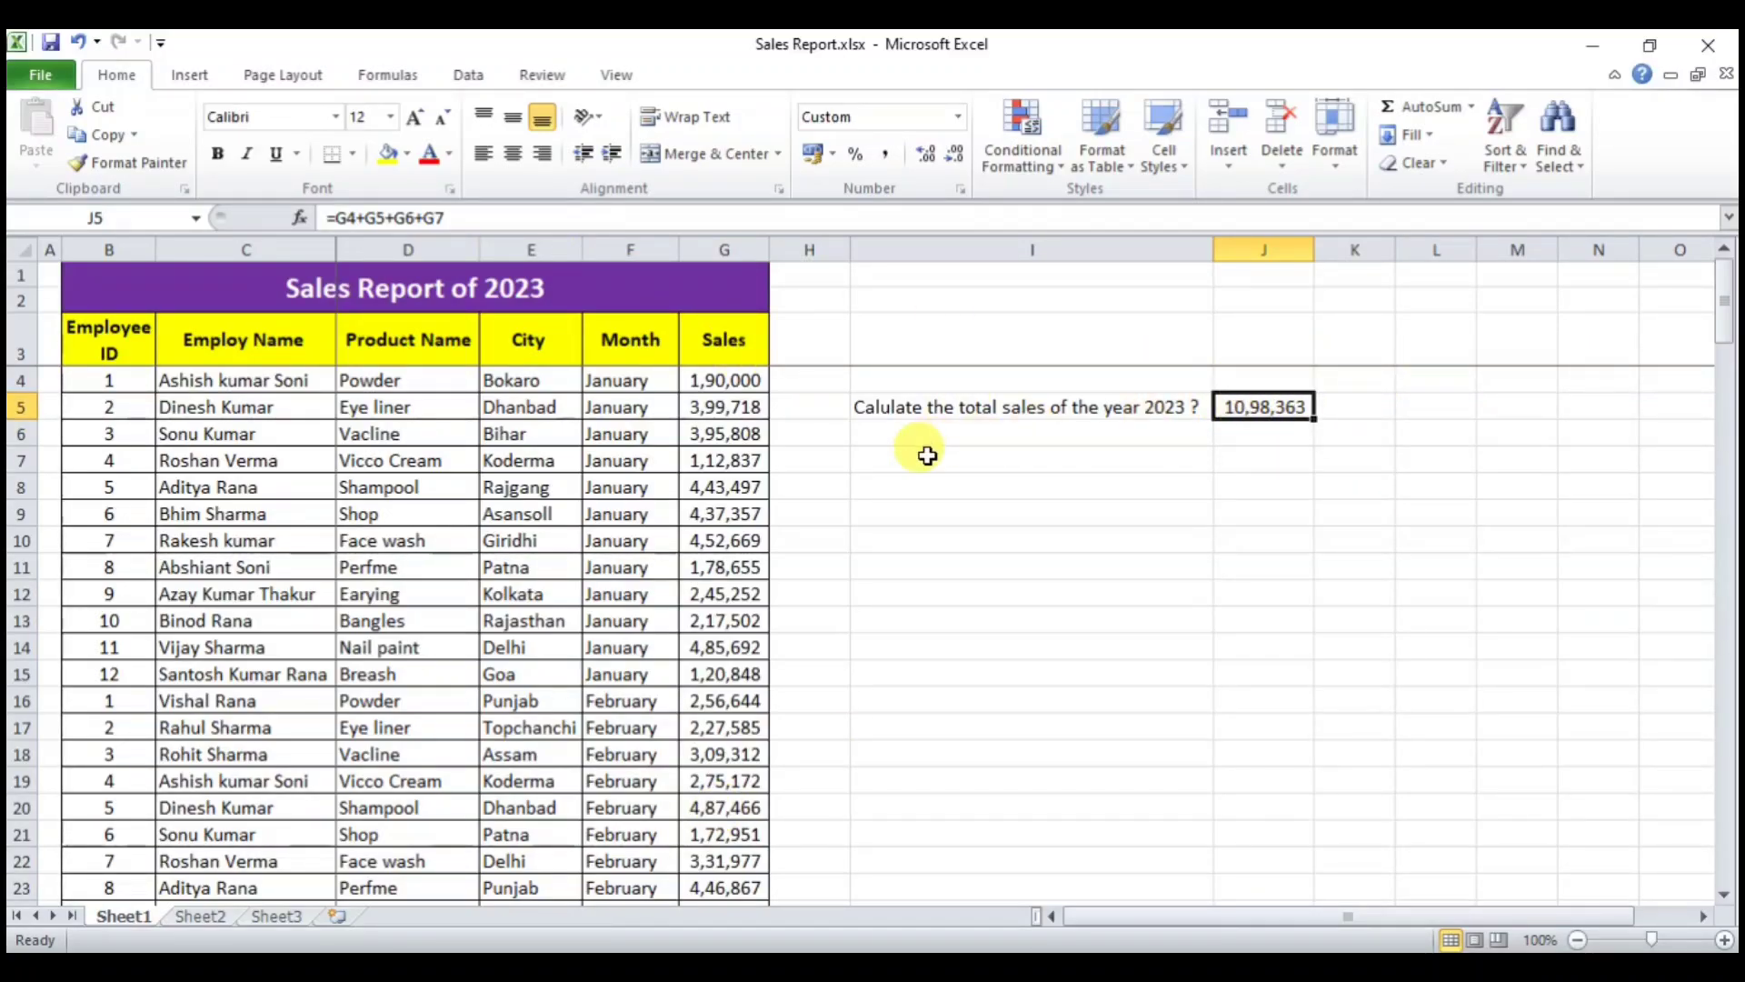
scroll(730, 549, down, 8)
scroll(730, 549, down, 9)
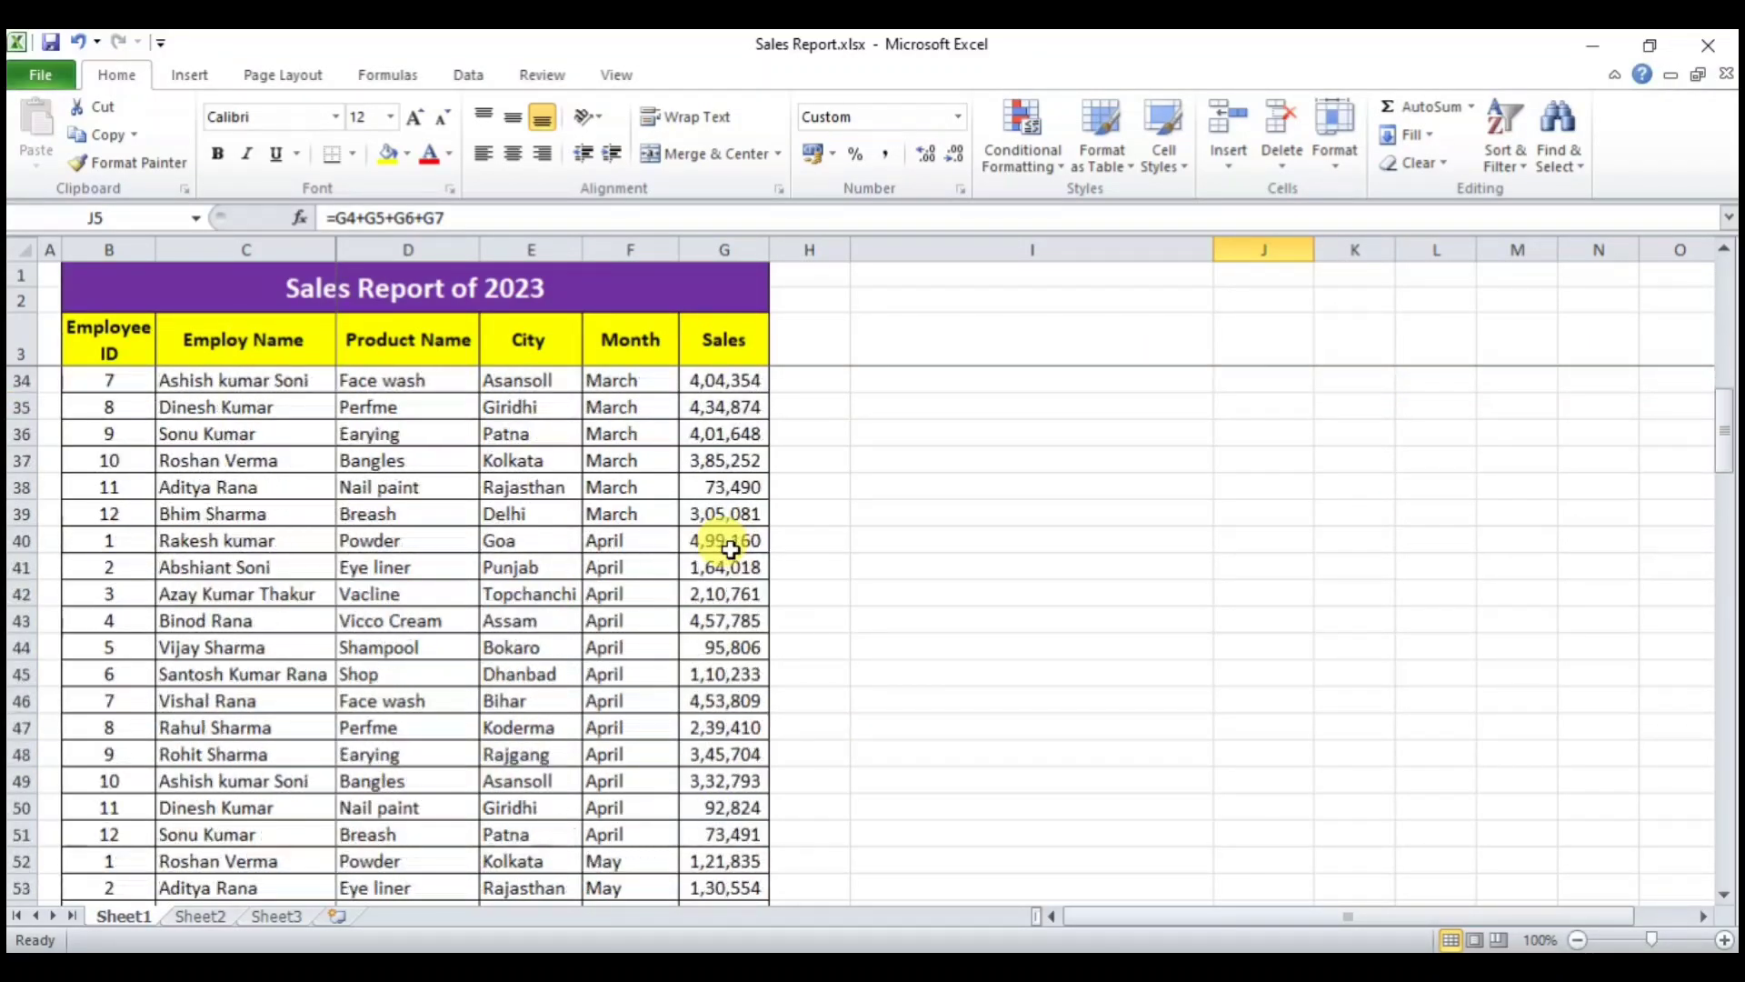
scroll(730, 549, down, 8)
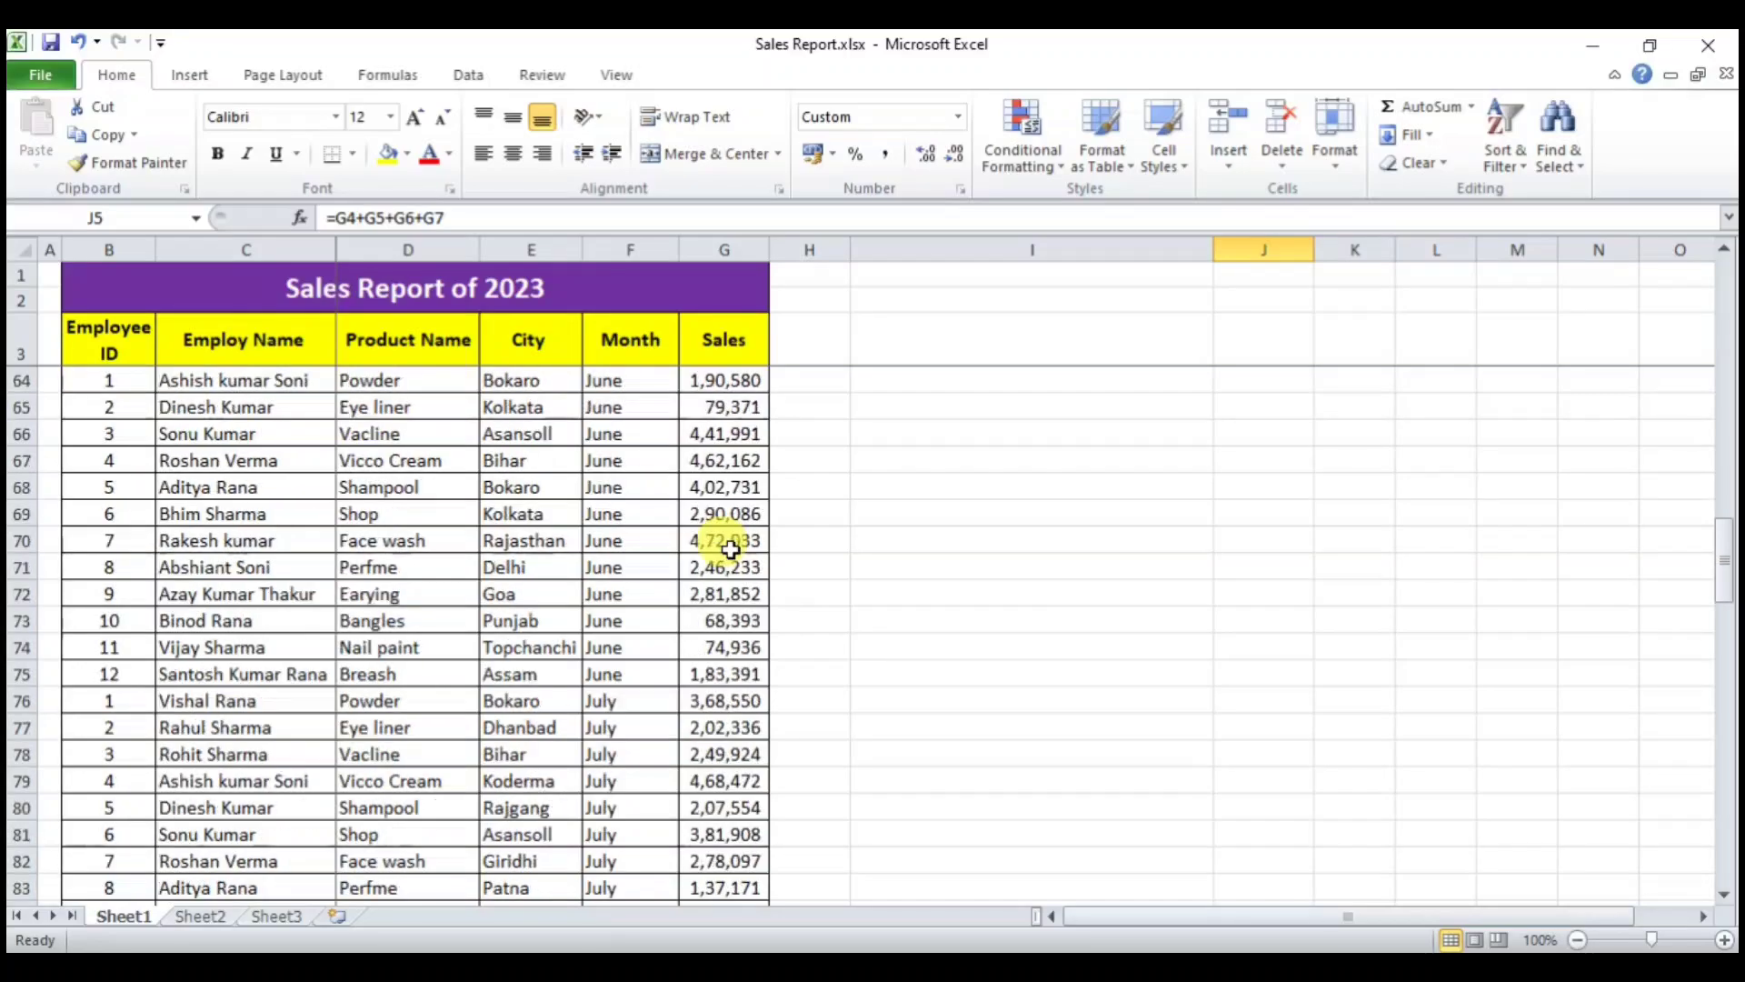
scroll(730, 549, up, 3)
scroll(730, 549, up, 20)
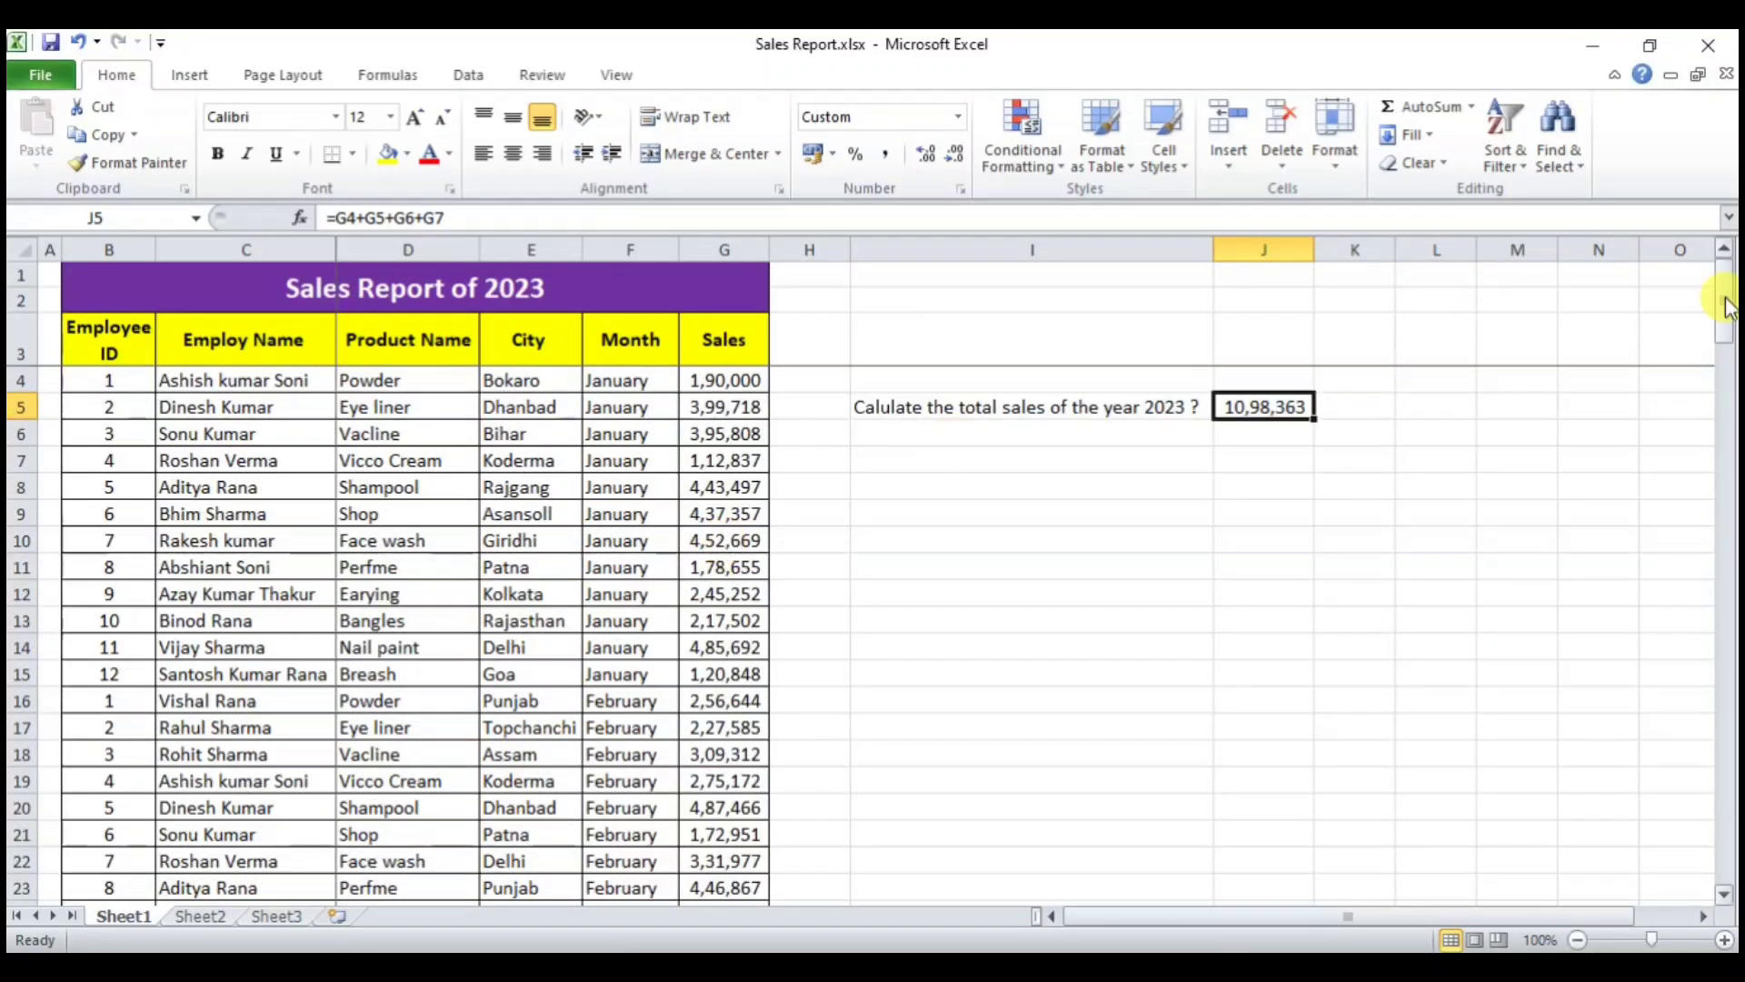
key(Delete)
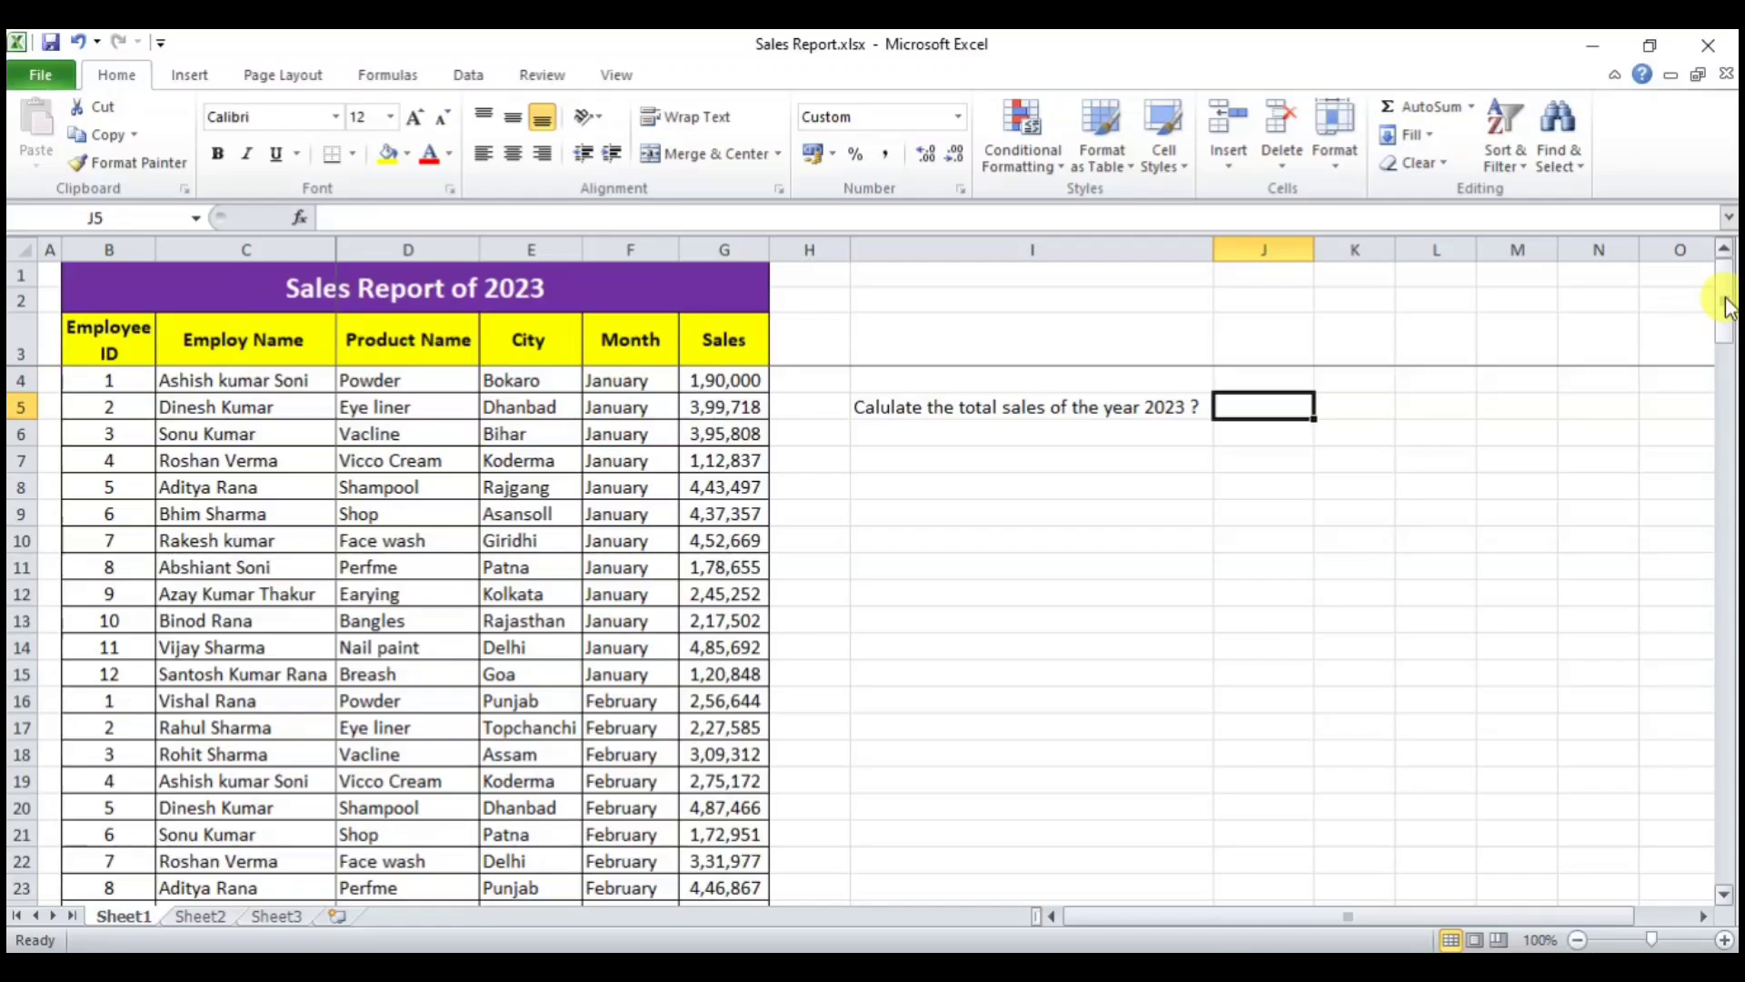
- Enter =SUM(G4:G147) in J5 to total all the 2023 sales figures, and inspect the resulting cell
text(=s)
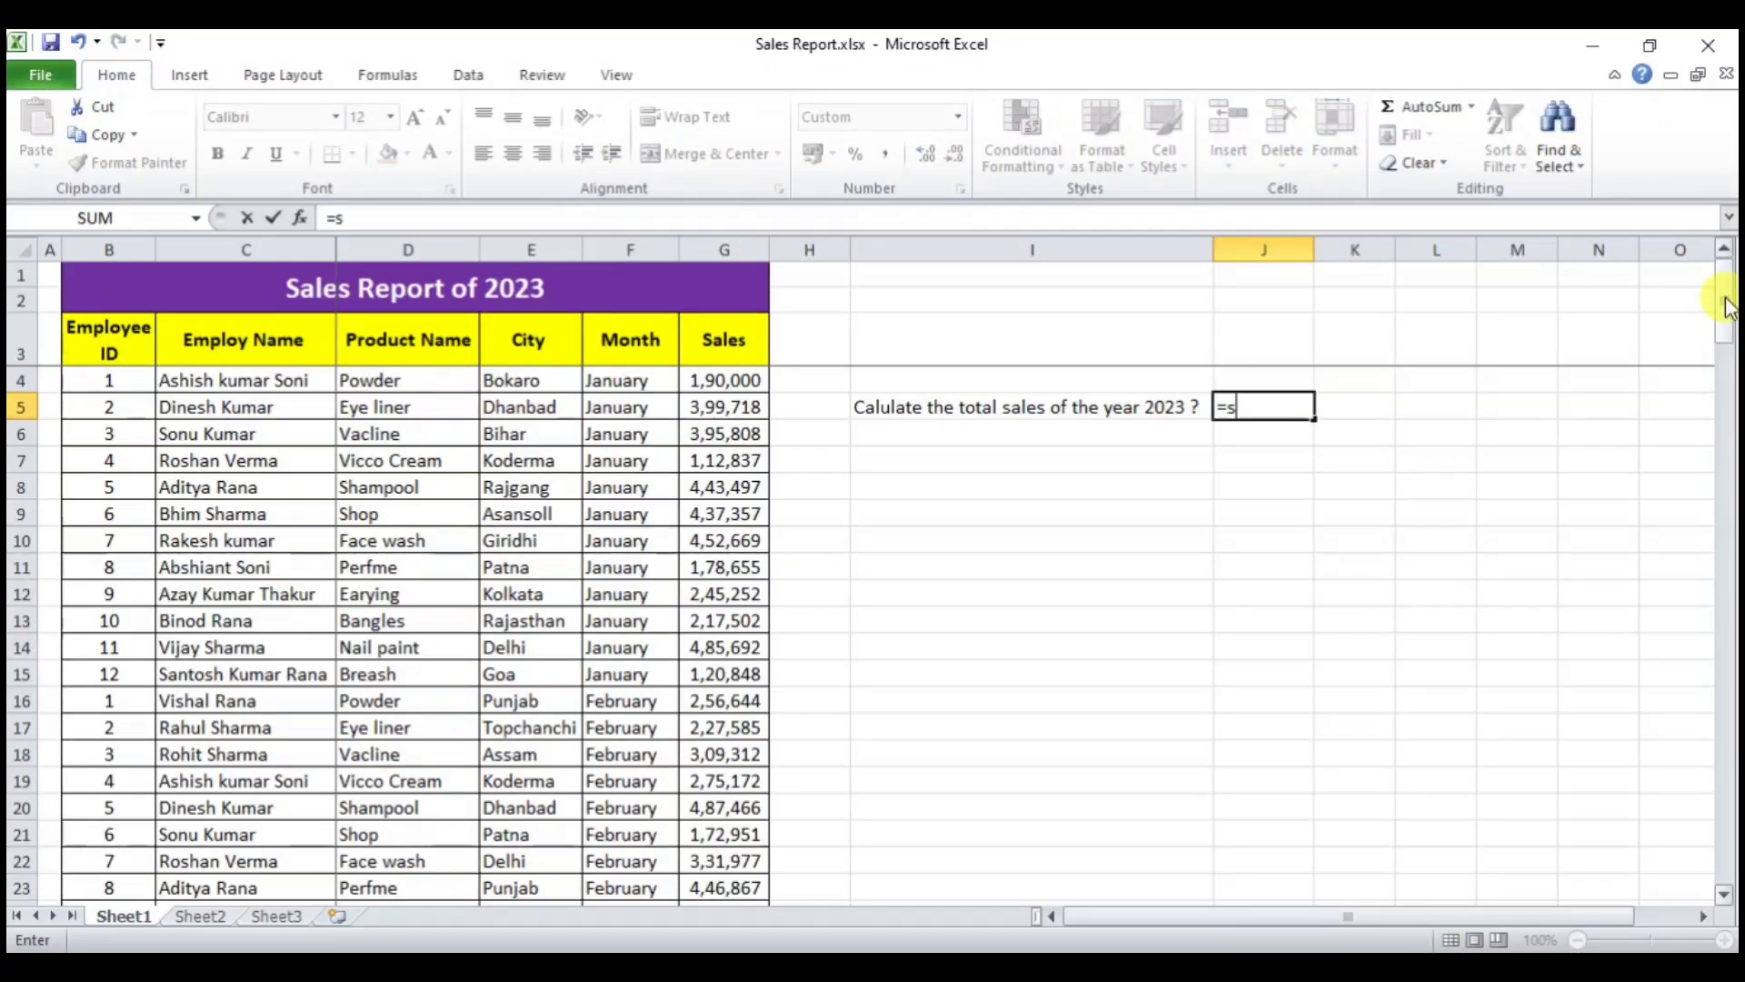
text(um)
key(Tab)
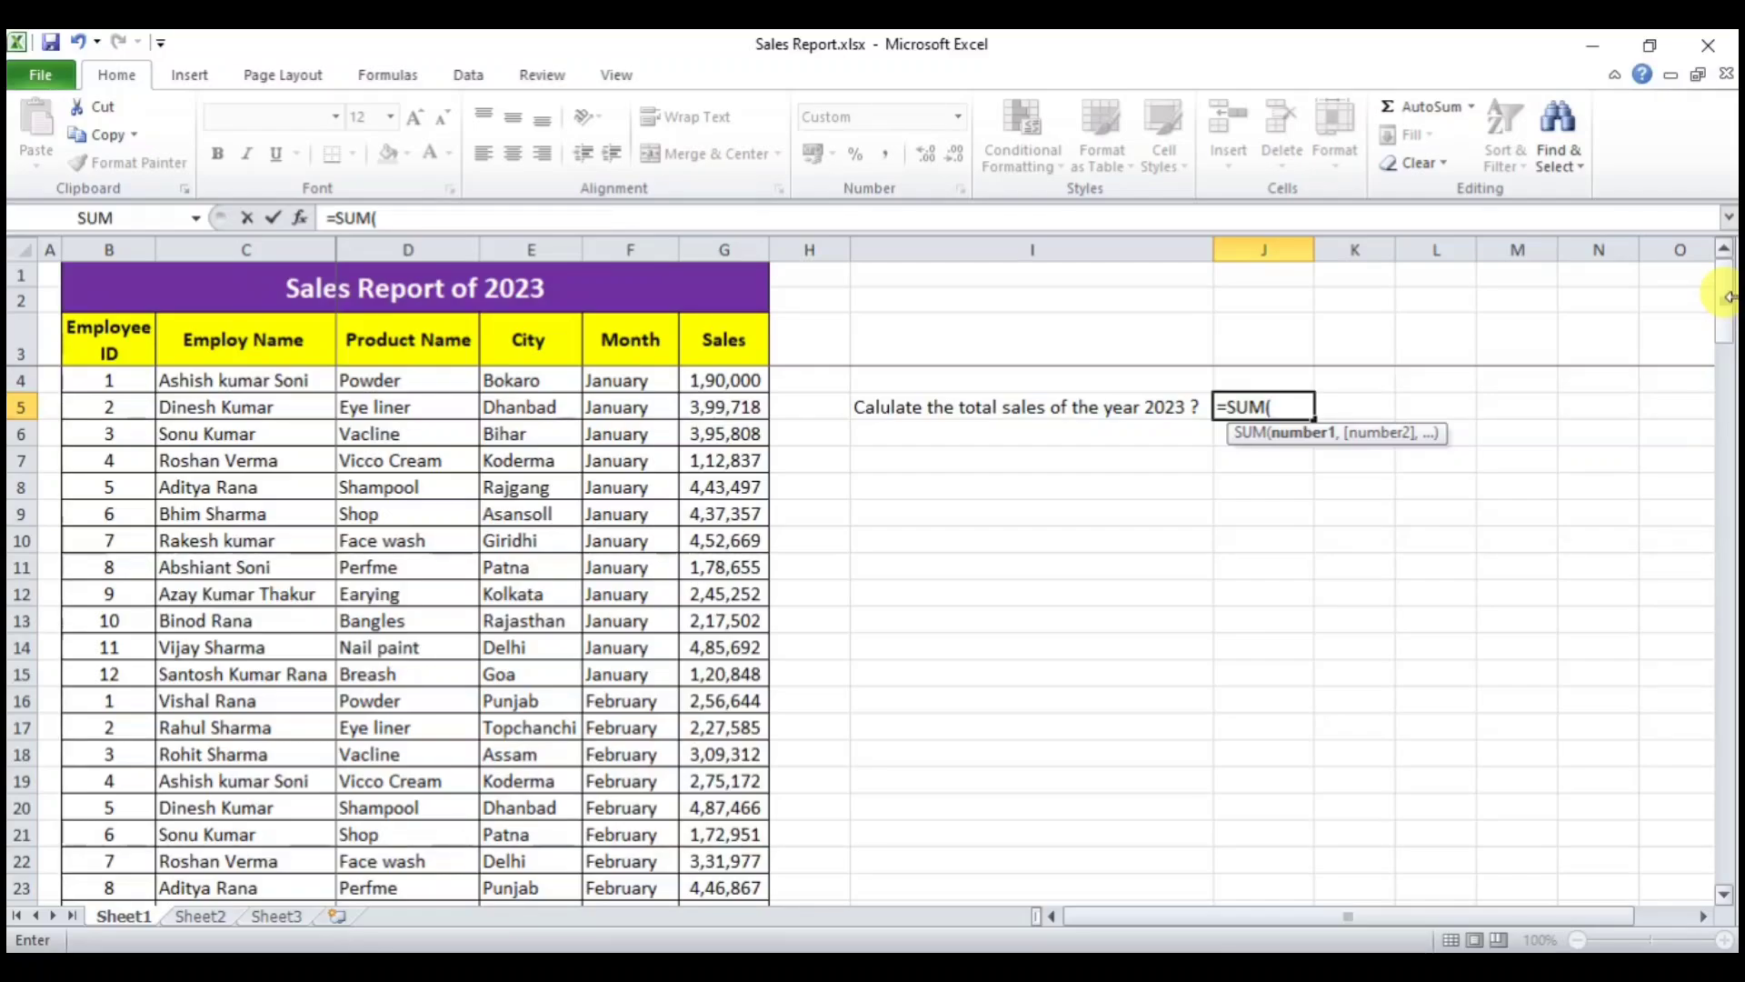
click(719, 389)
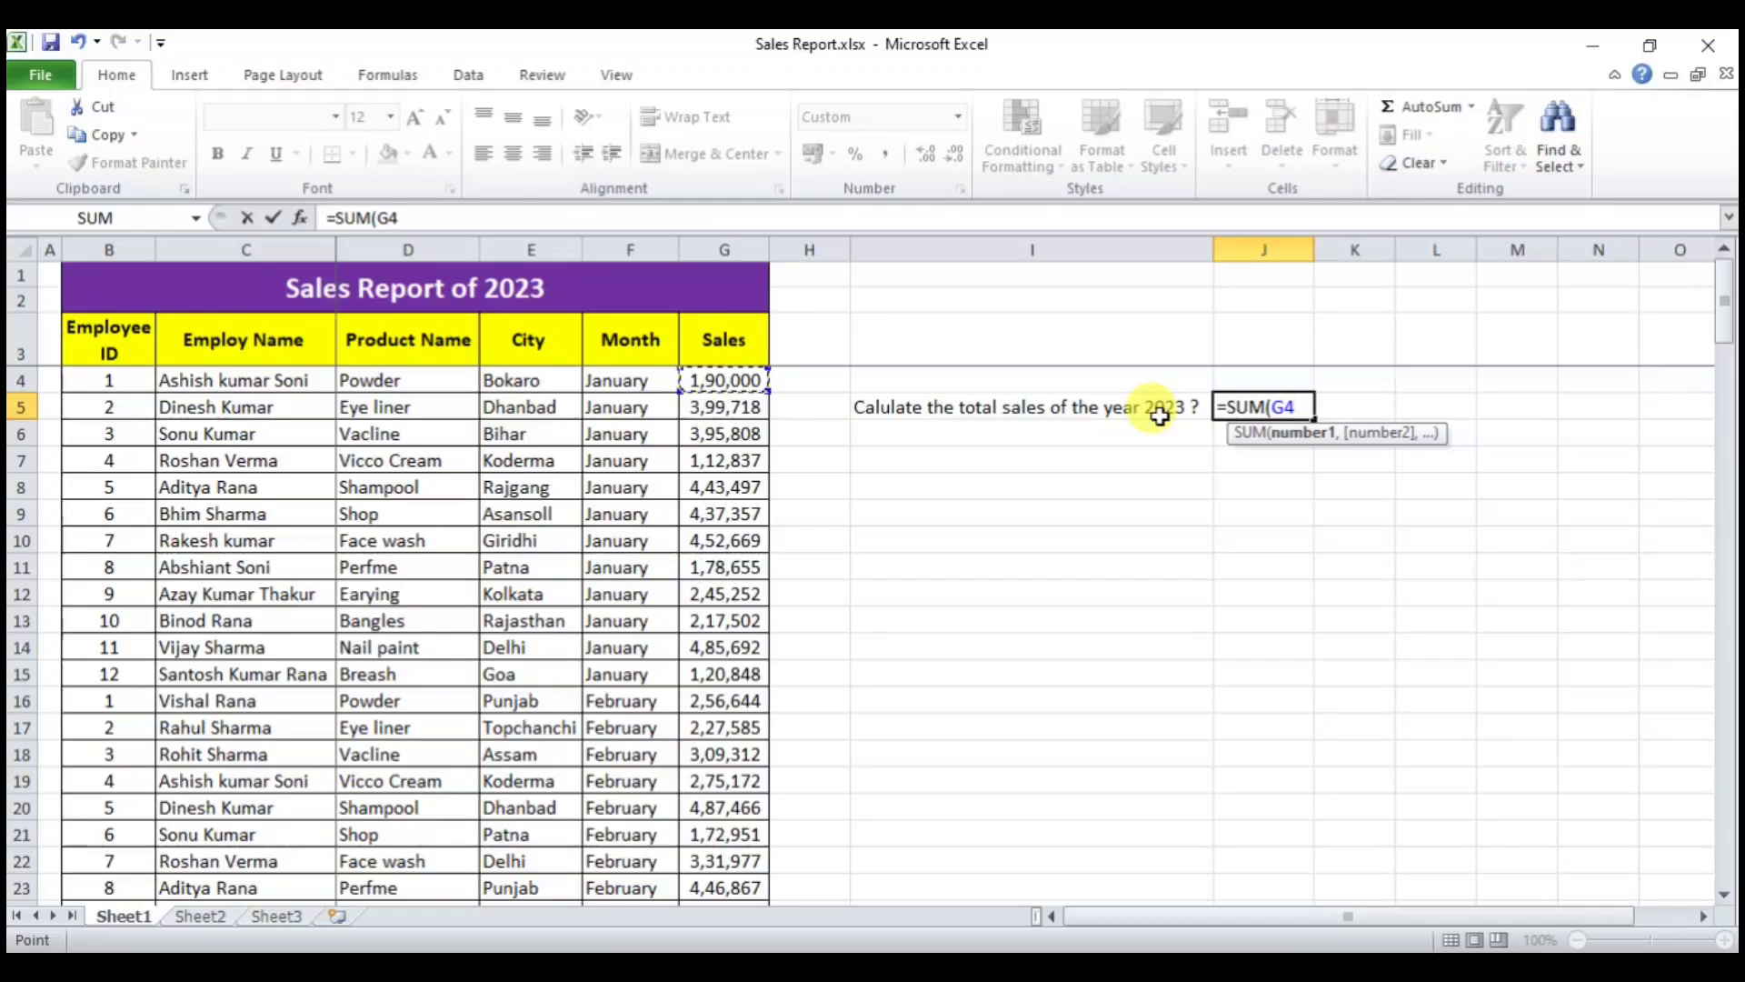
key(F8)
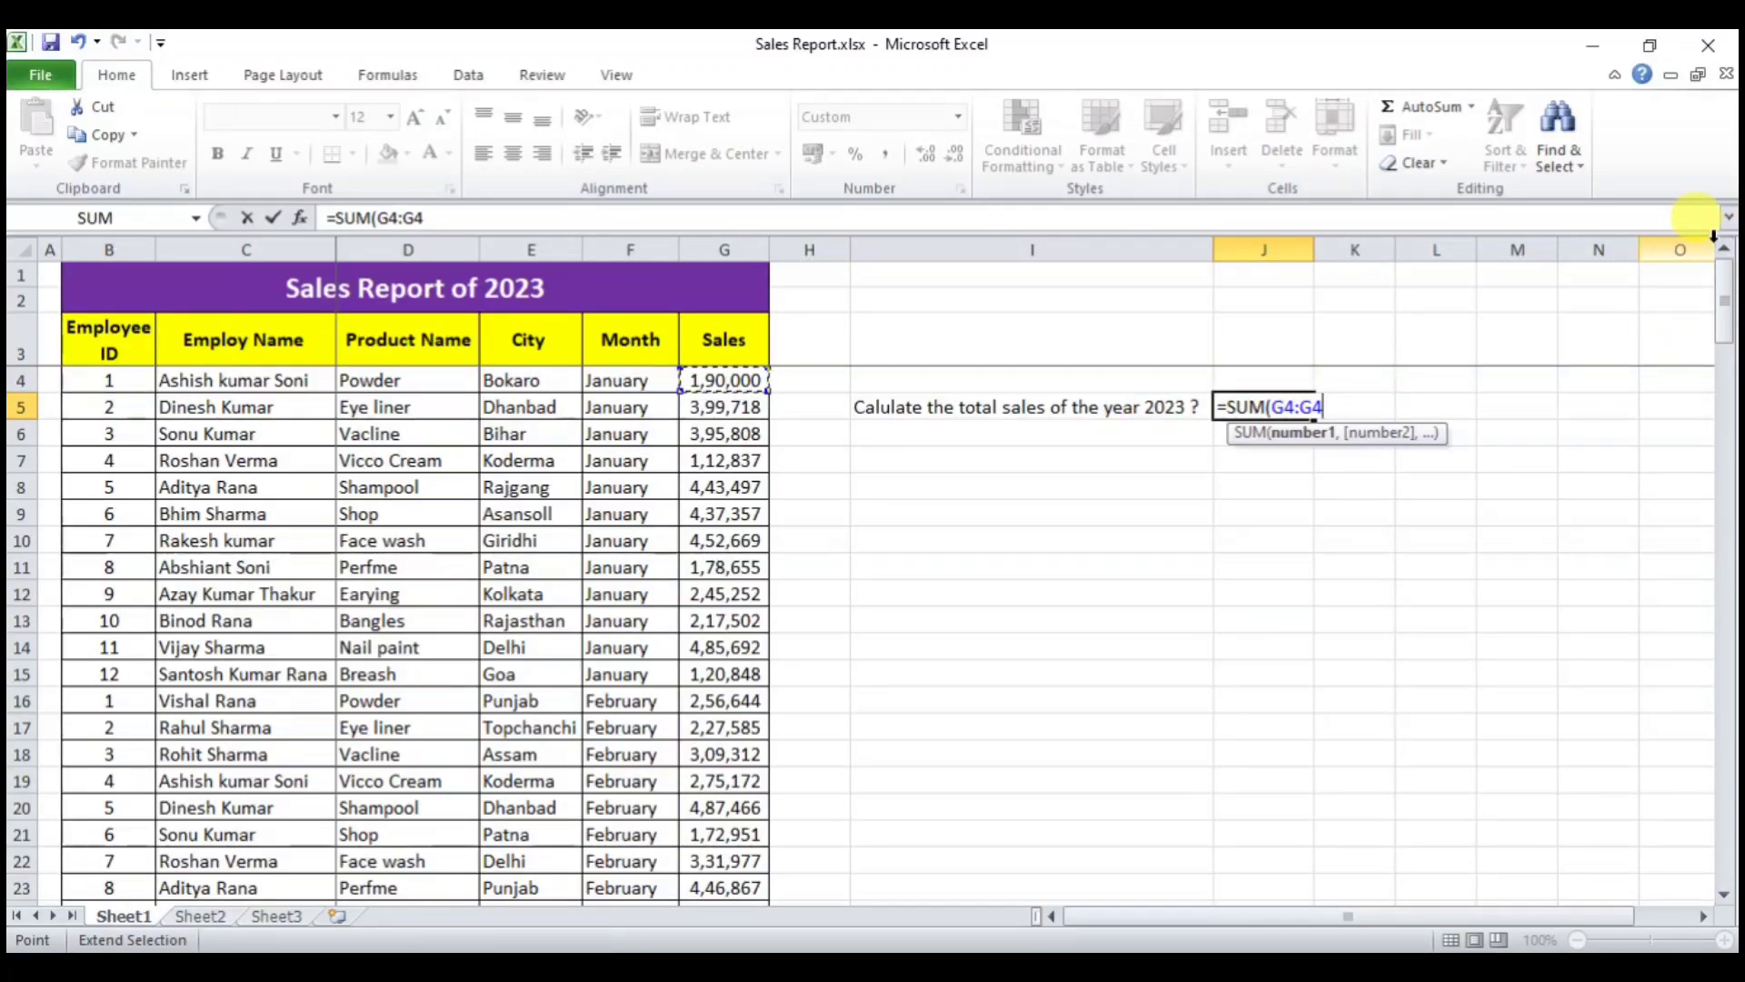
key(BackSpace)
key(BackSpace)
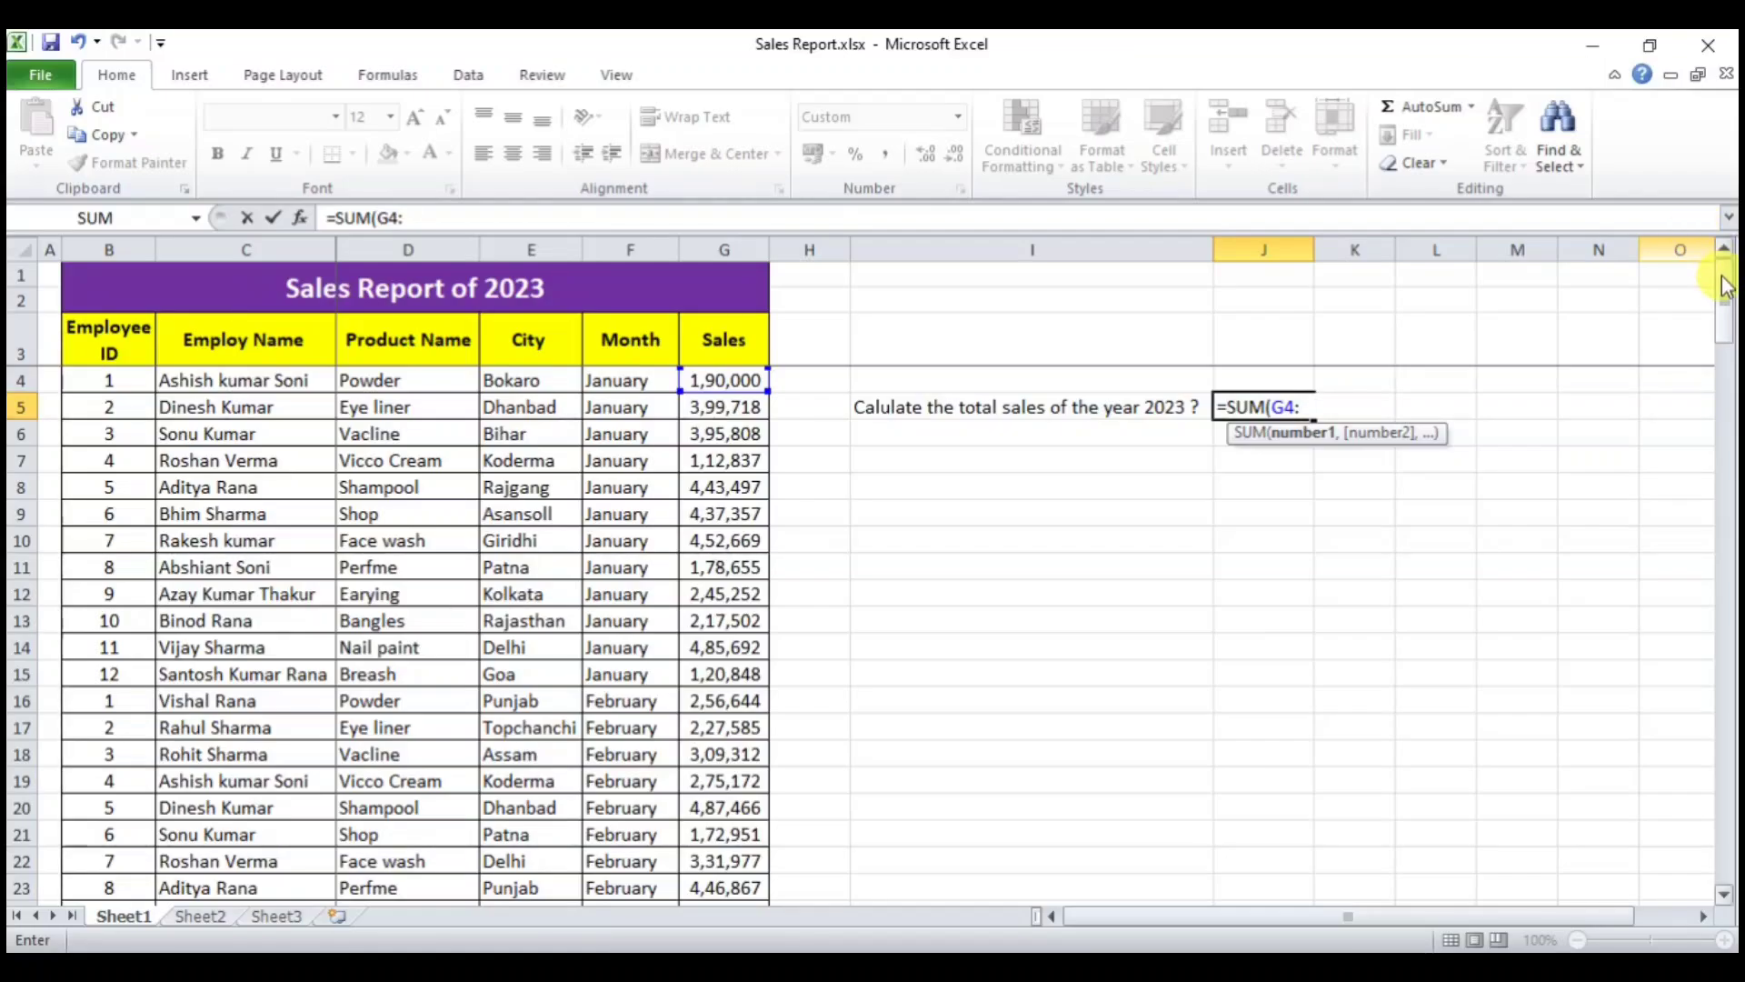
drag(1720, 300, 1712, 832)
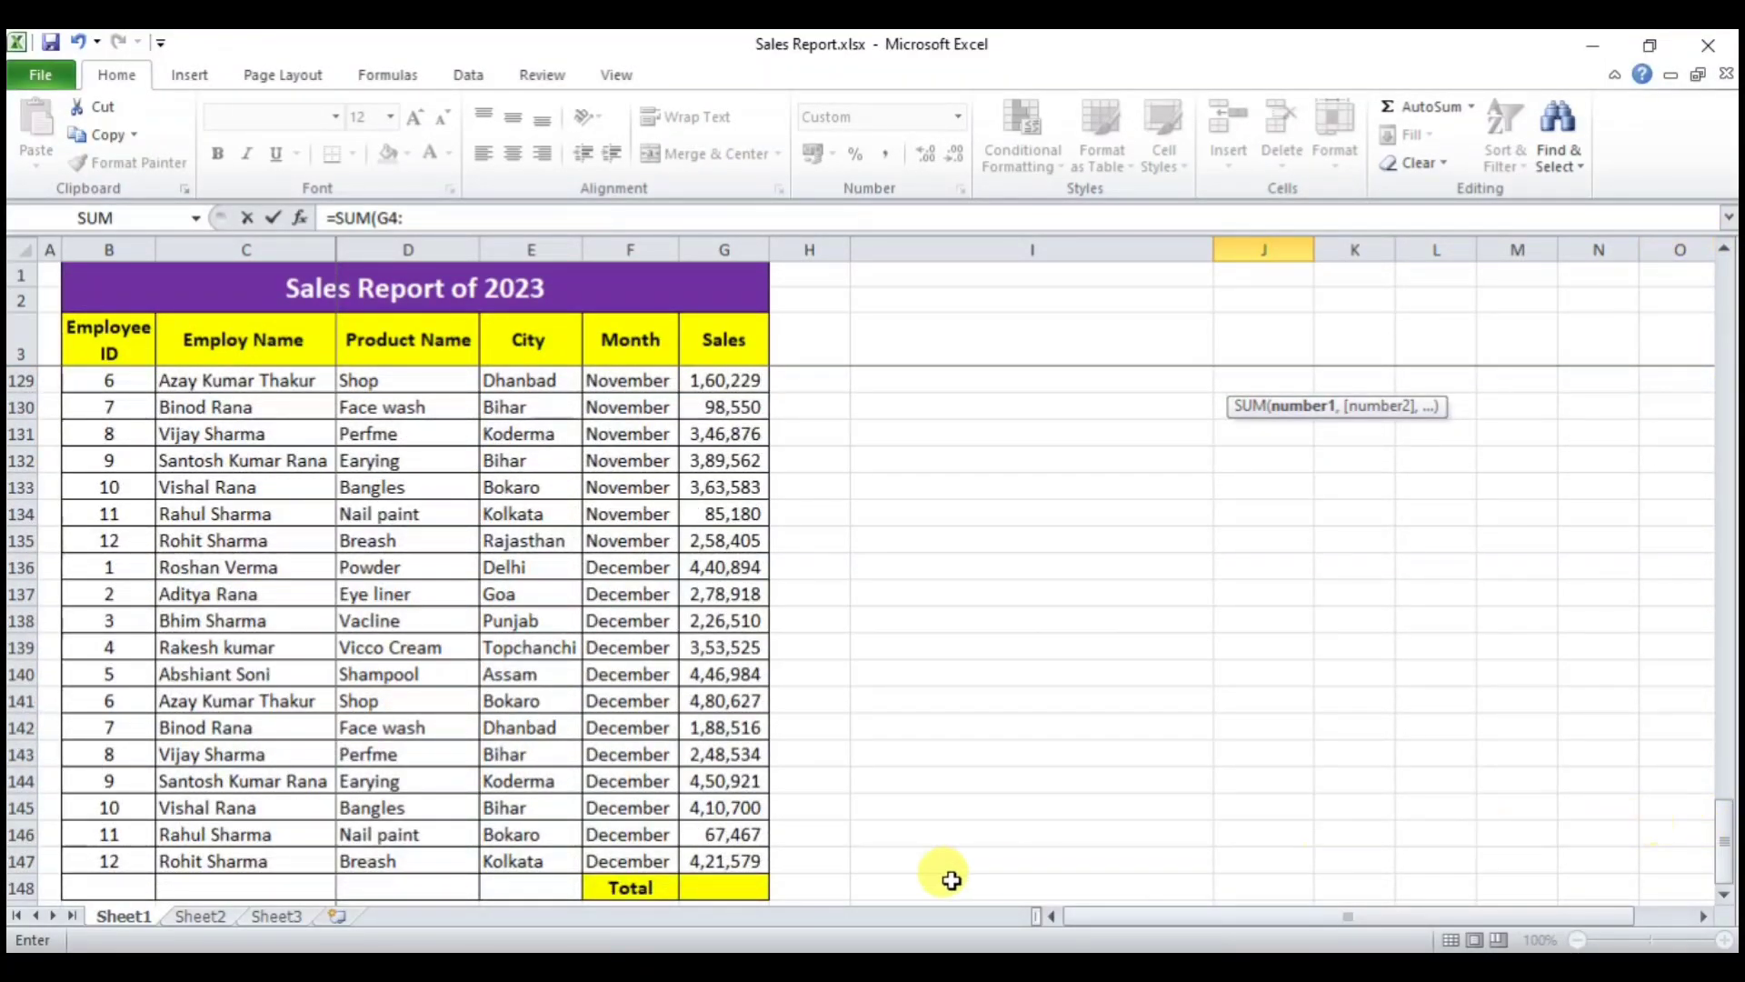
click(725, 861)
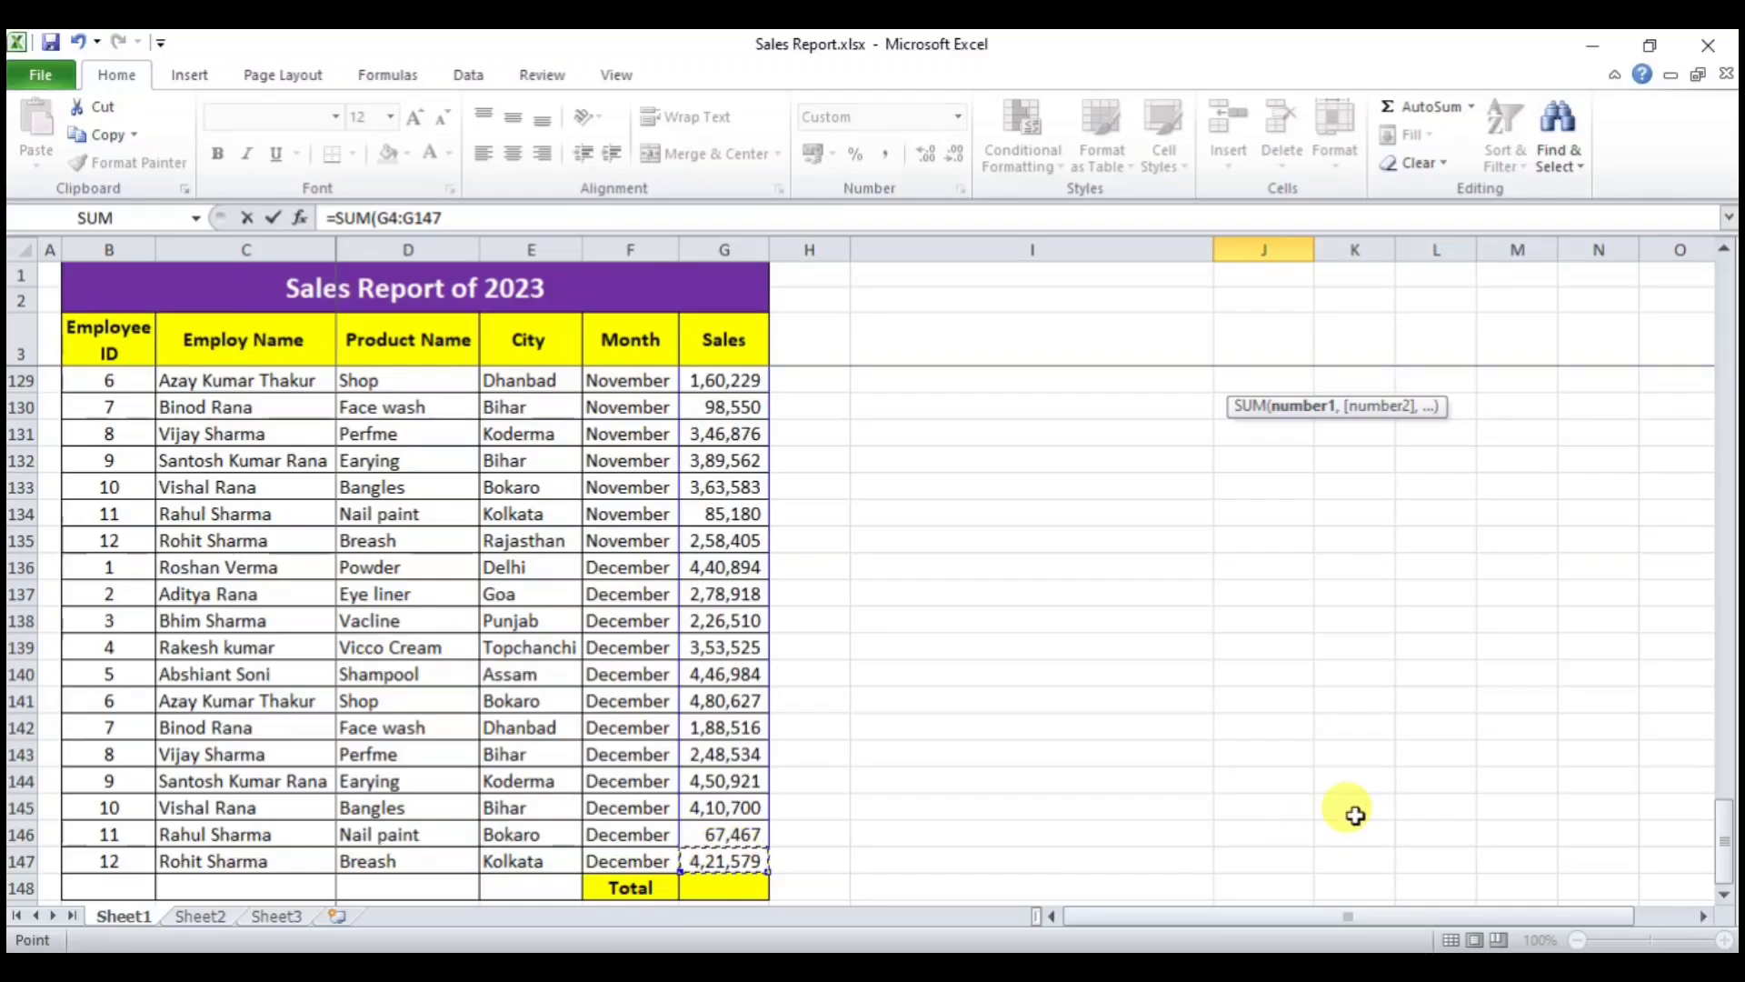
text())
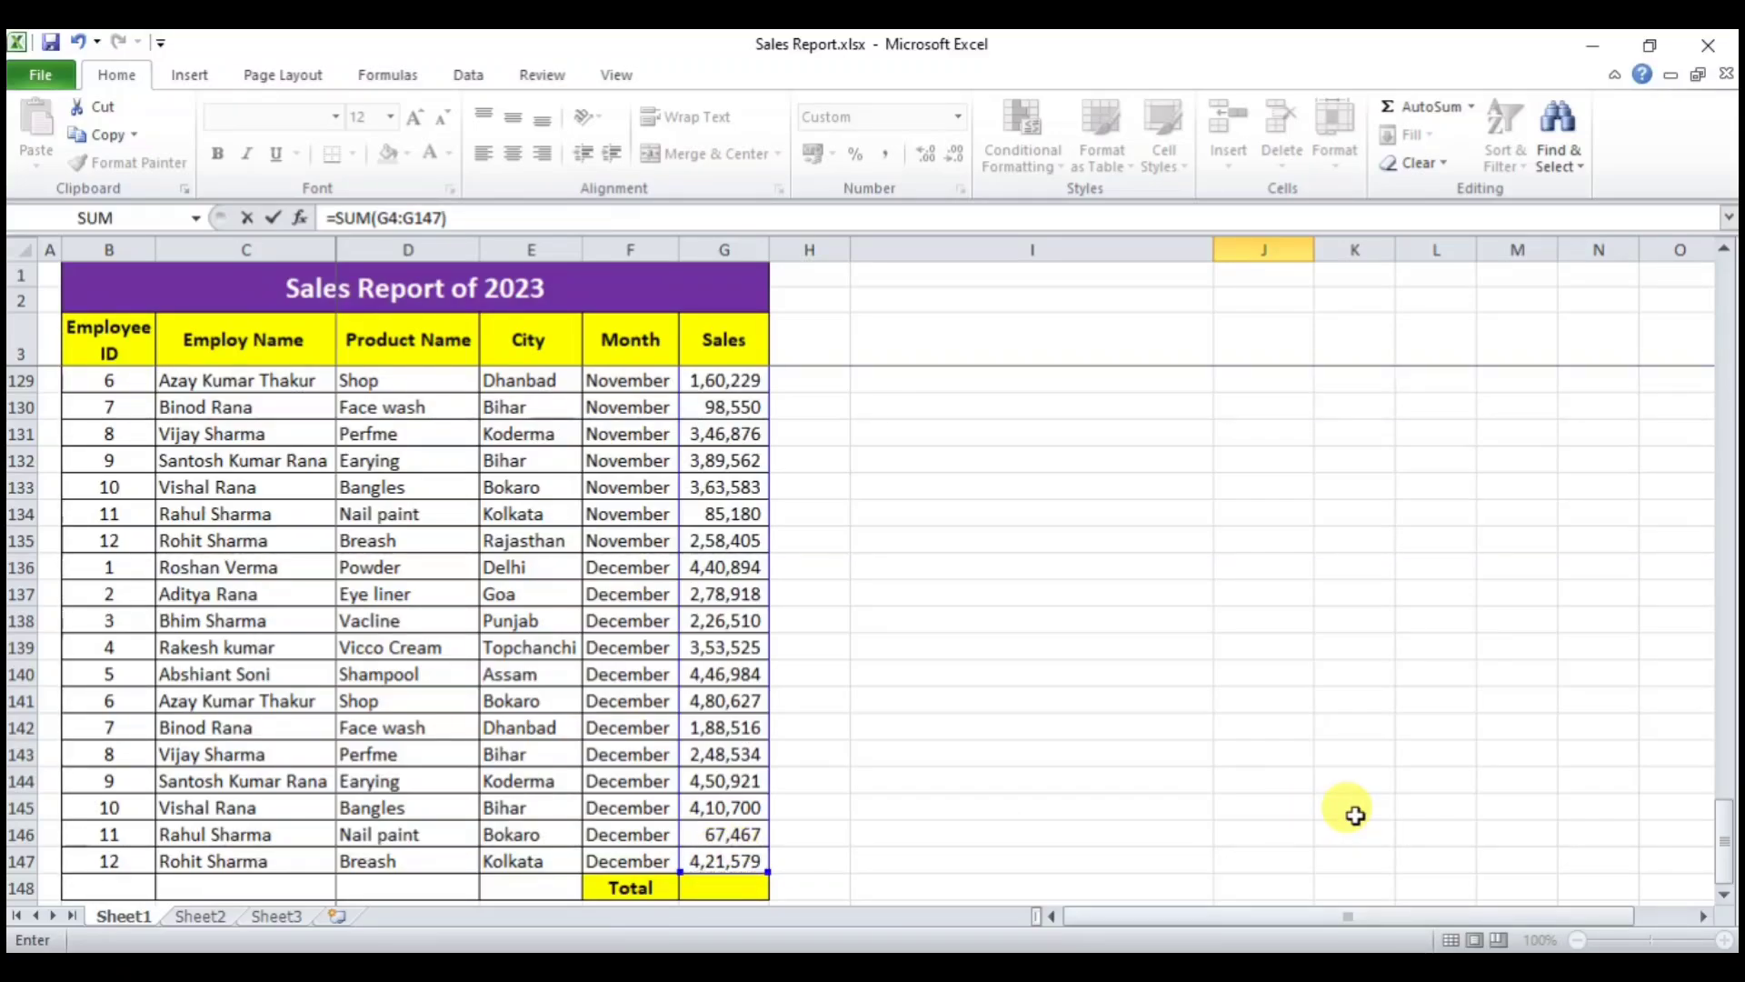
key(Return)
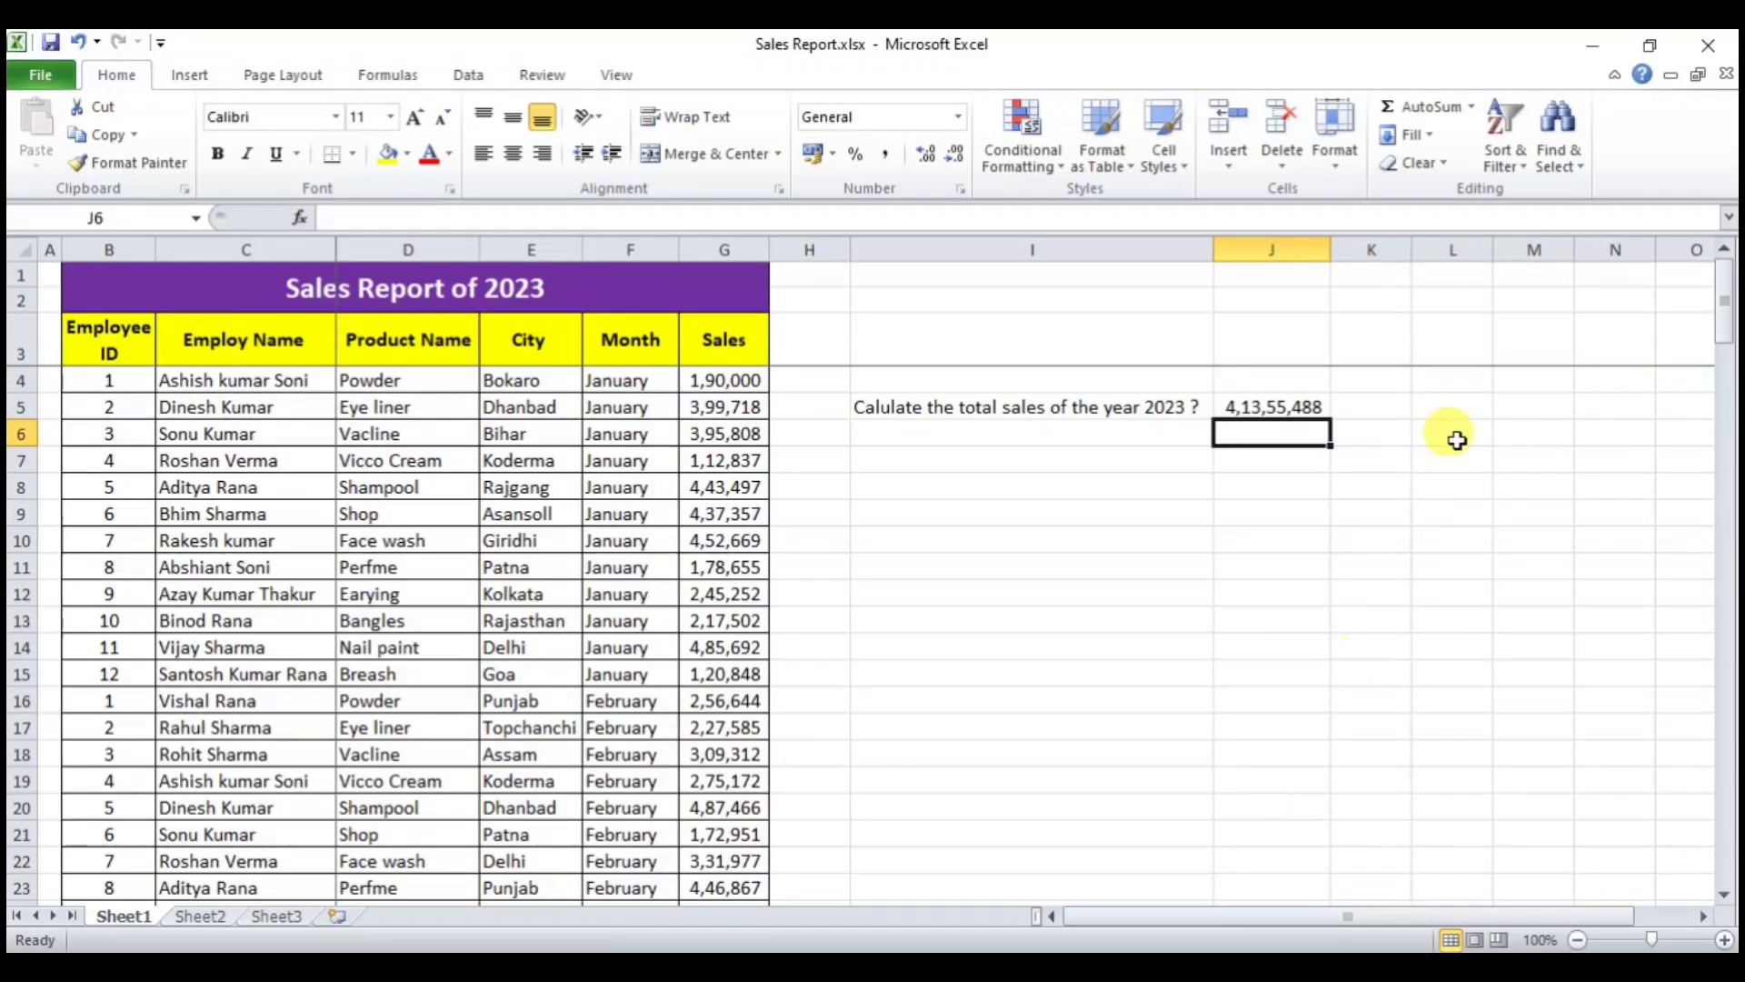
click(1312, 405)
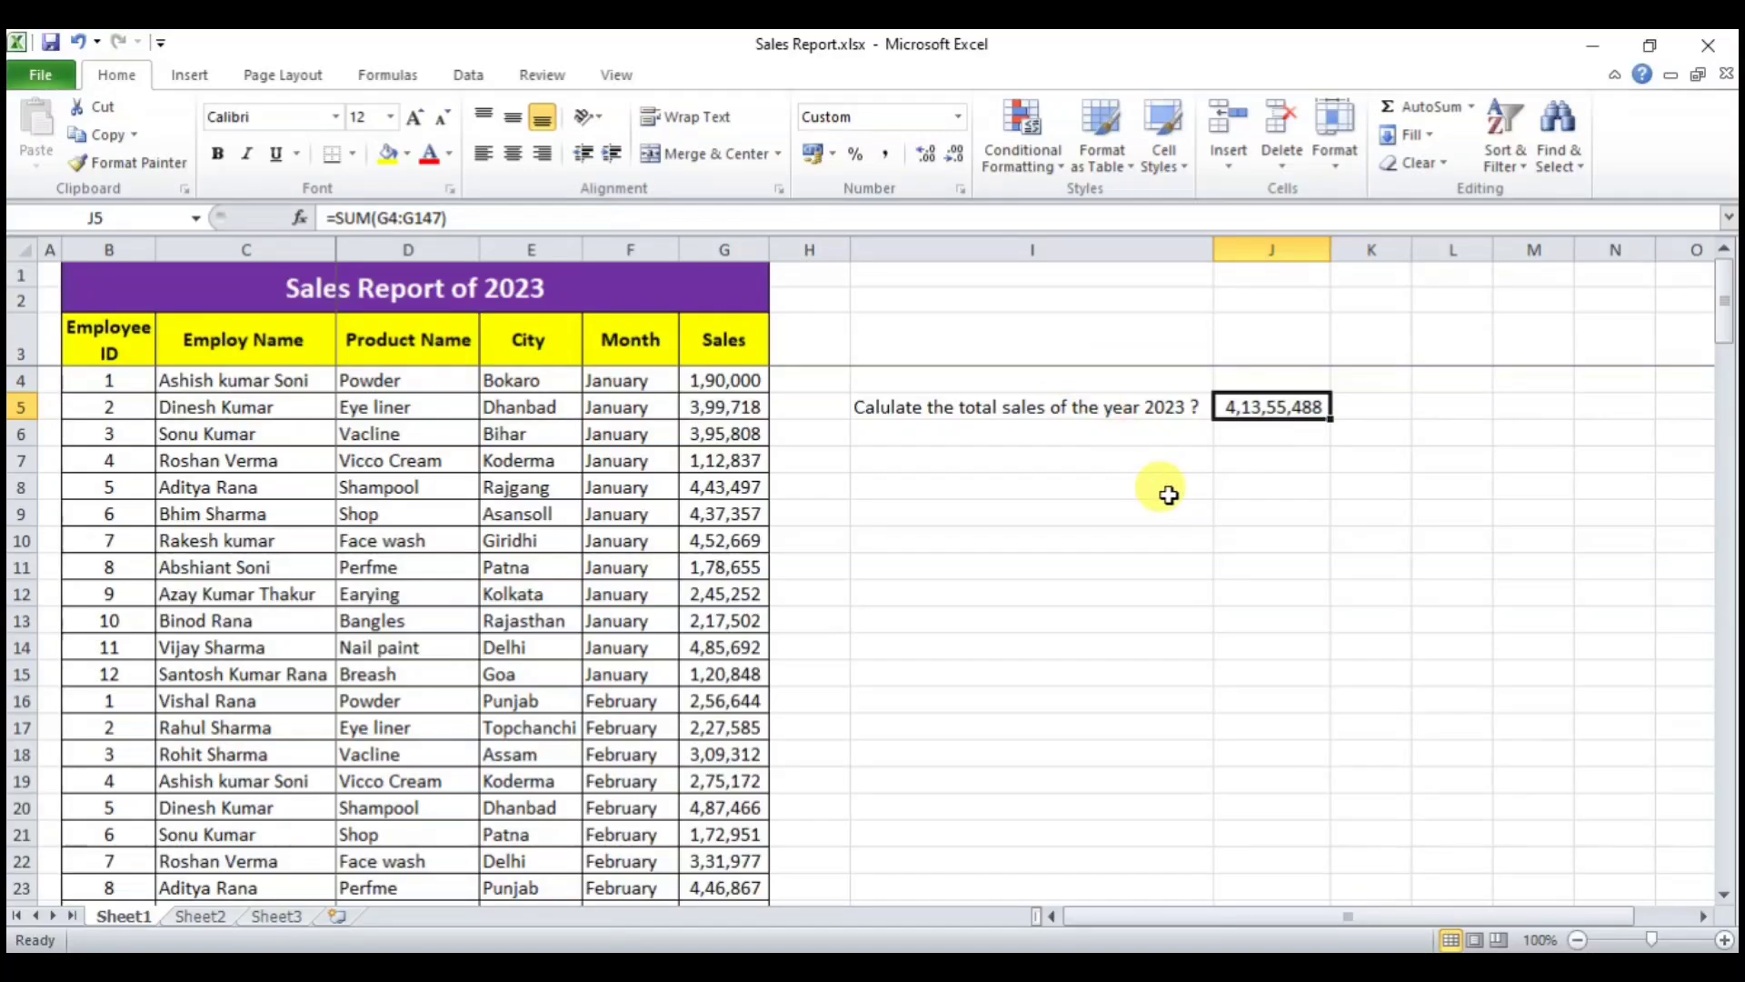
- Total the Sales column in cell G148 of the Total row with AutoSum over G4:G147, checking the range before accepting it
scroll(1157, 604, down, 20)
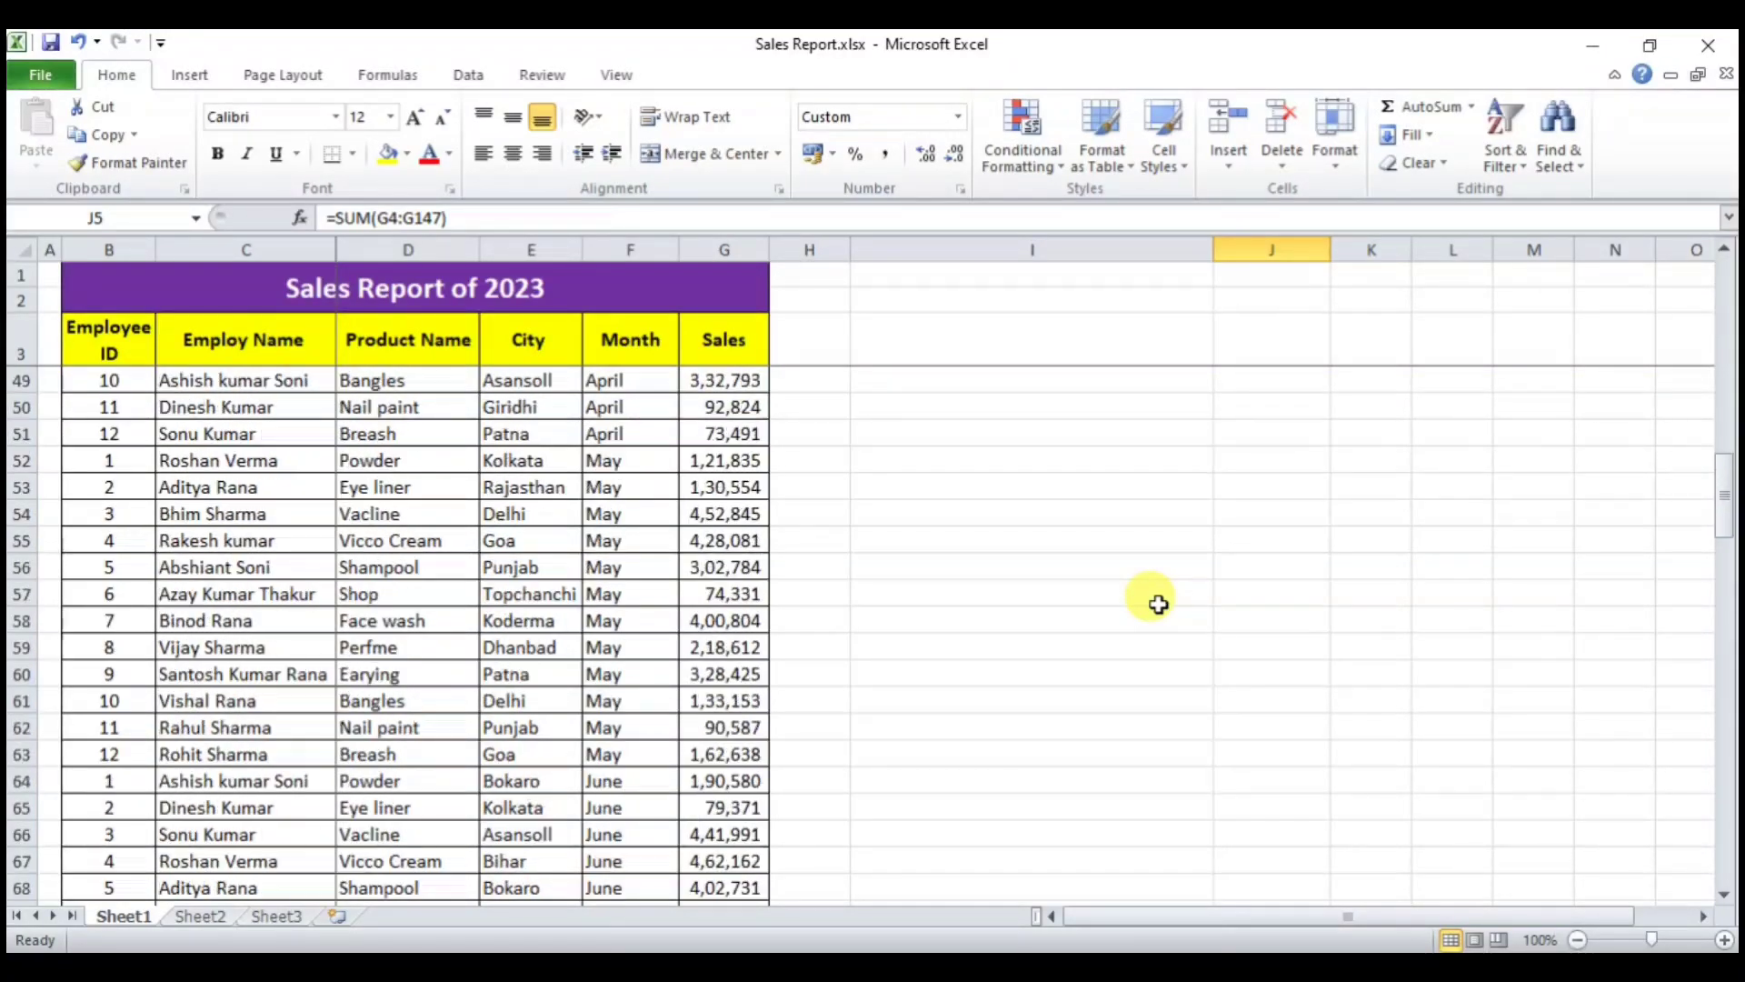
scroll(1157, 604, down, 20)
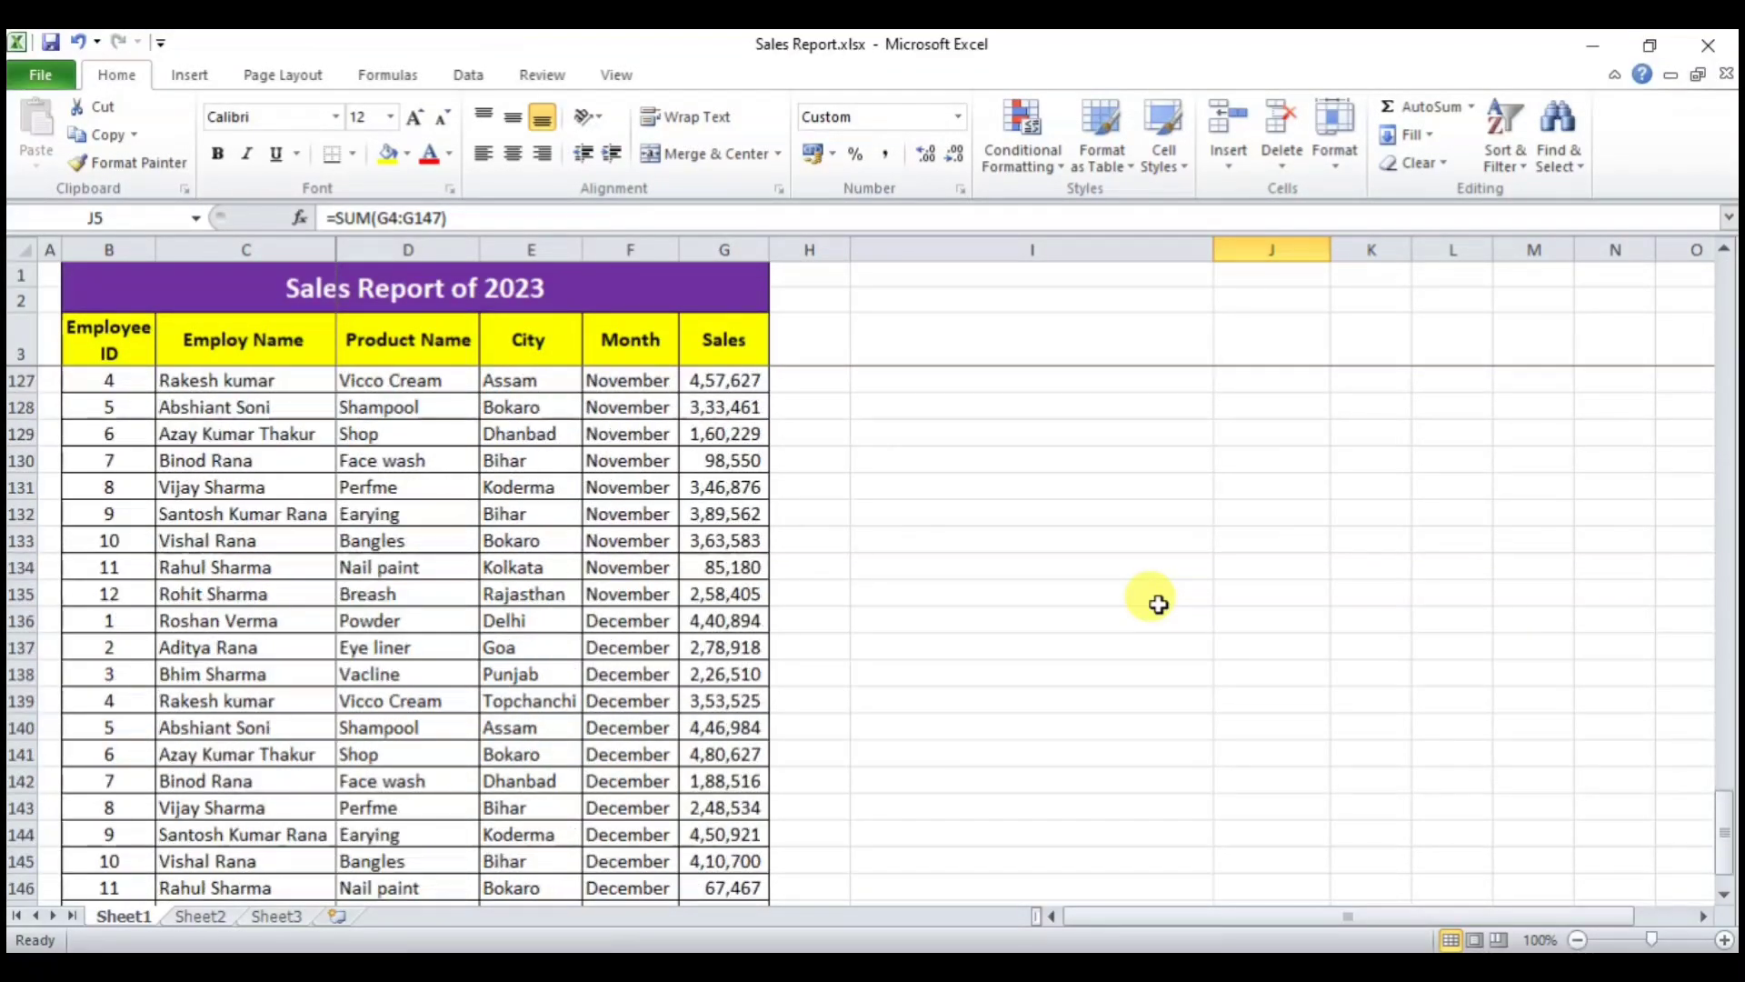
scroll(1157, 603, up, 3)
click(732, 698)
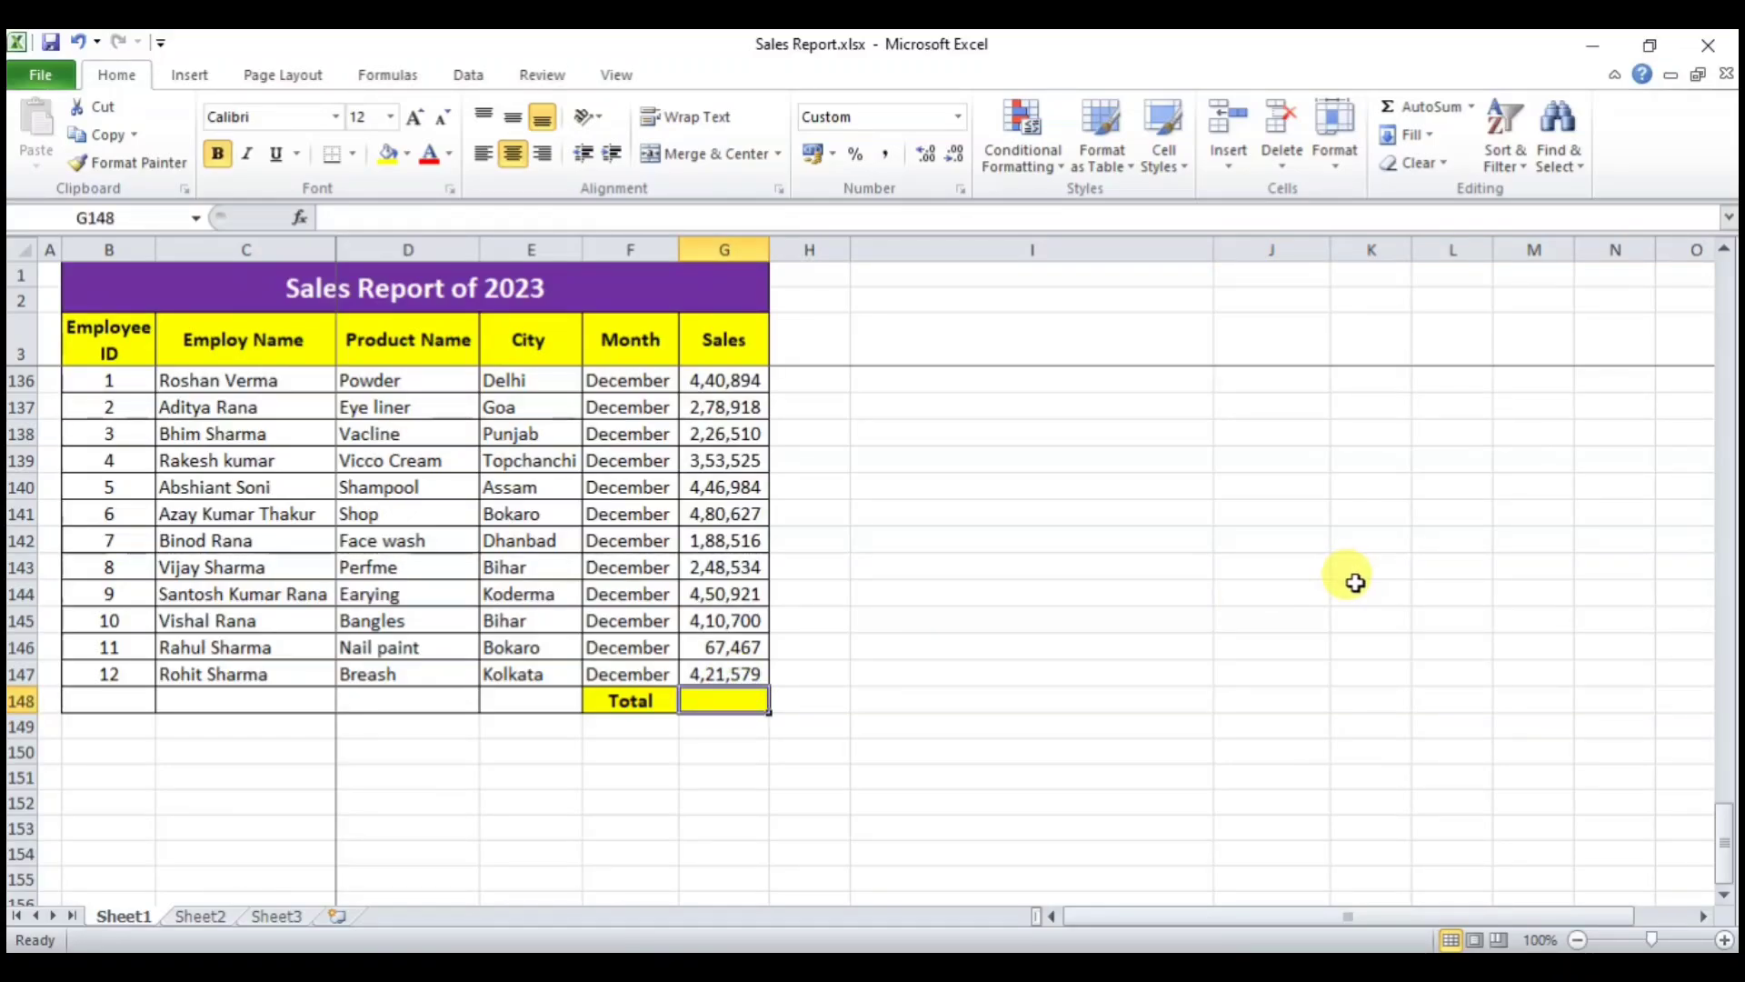
key(alt+equal)
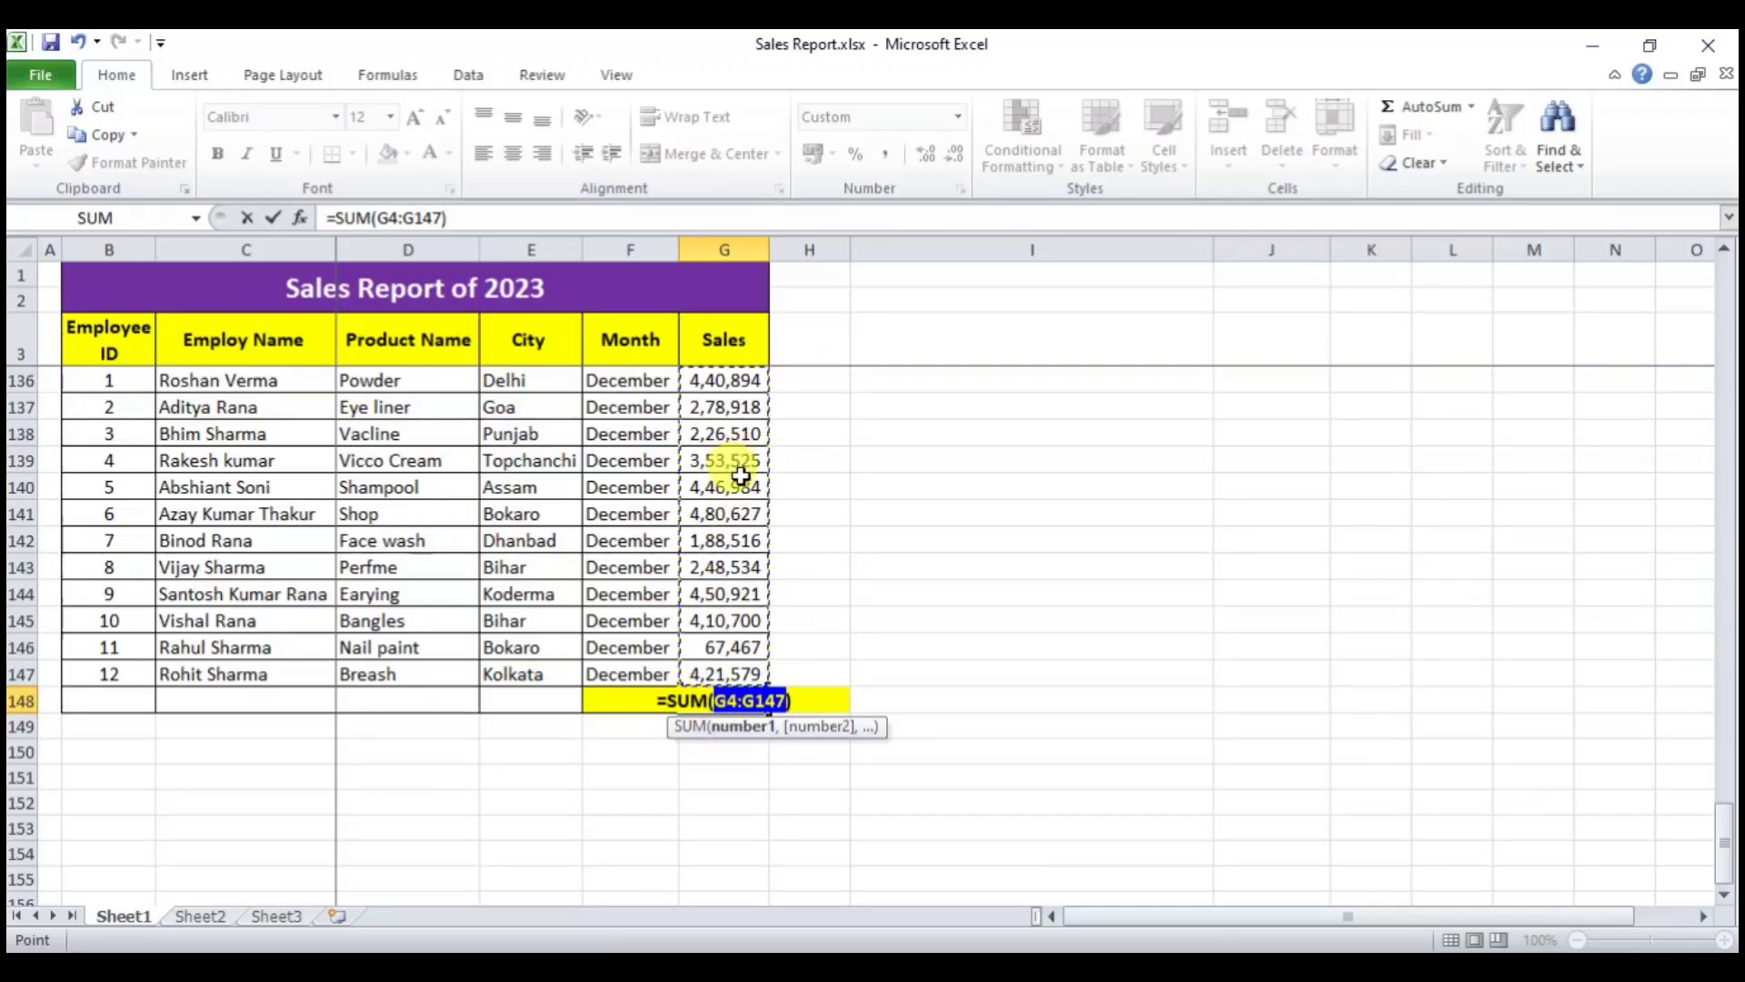
scroll(741, 477, up, 20)
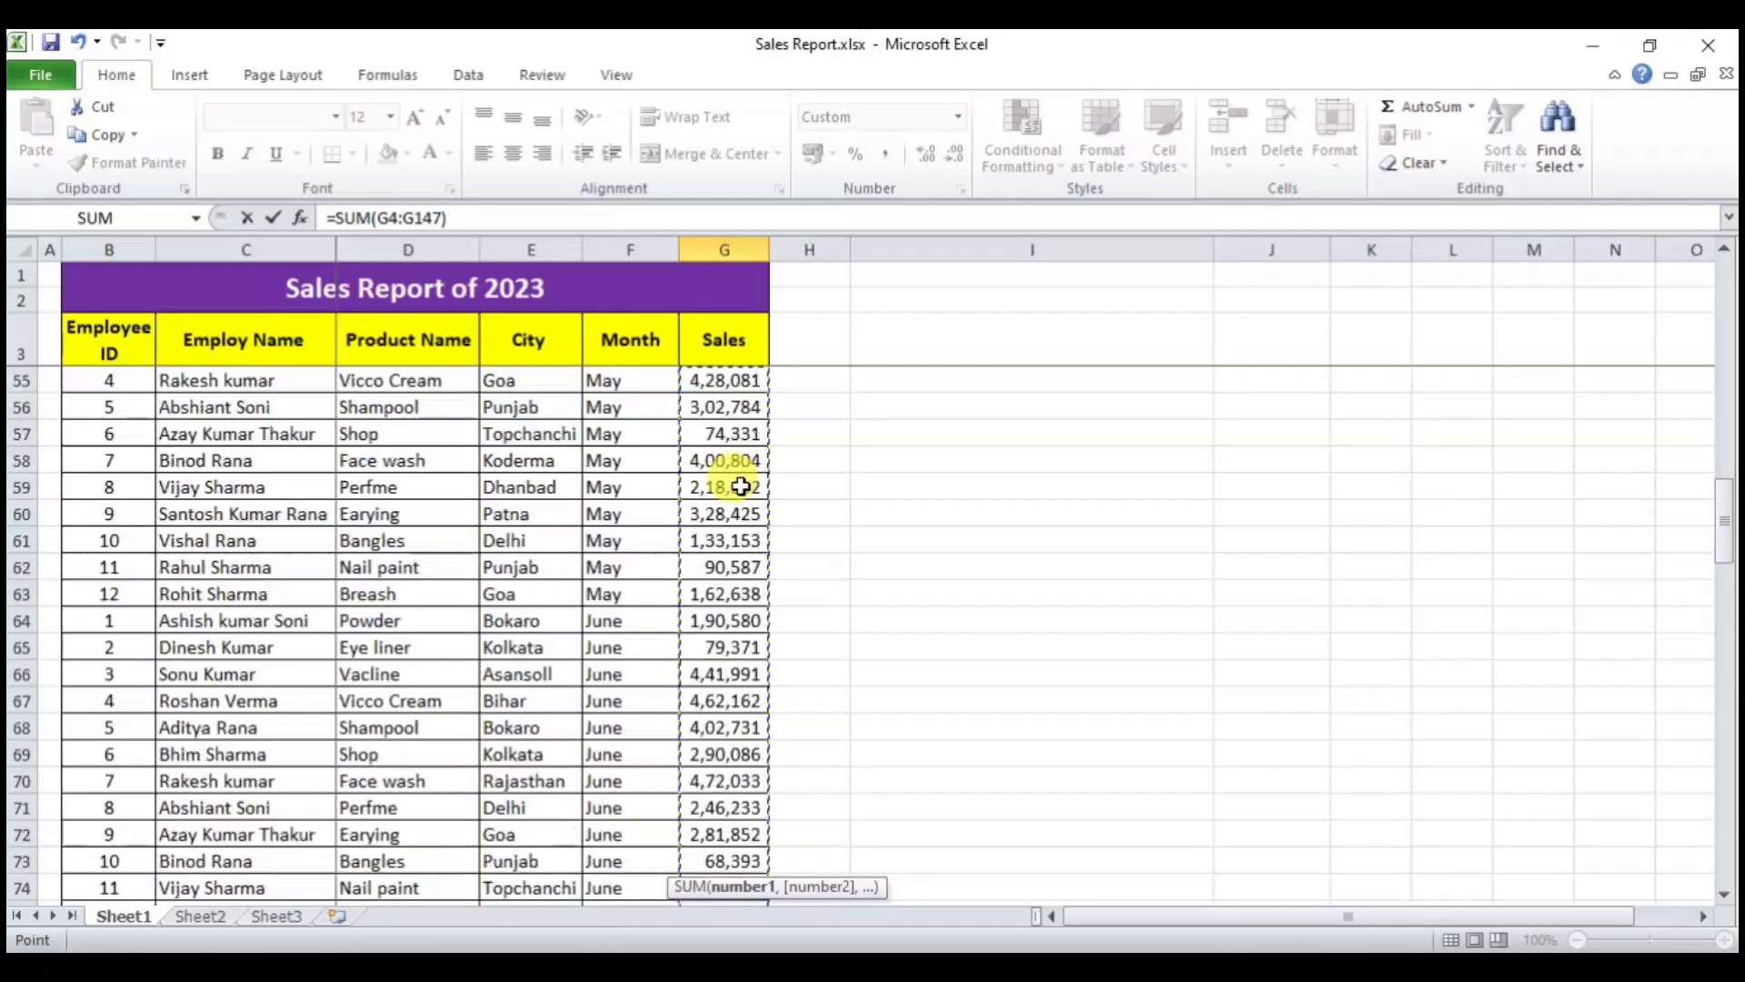
scroll(741, 487, up, 17)
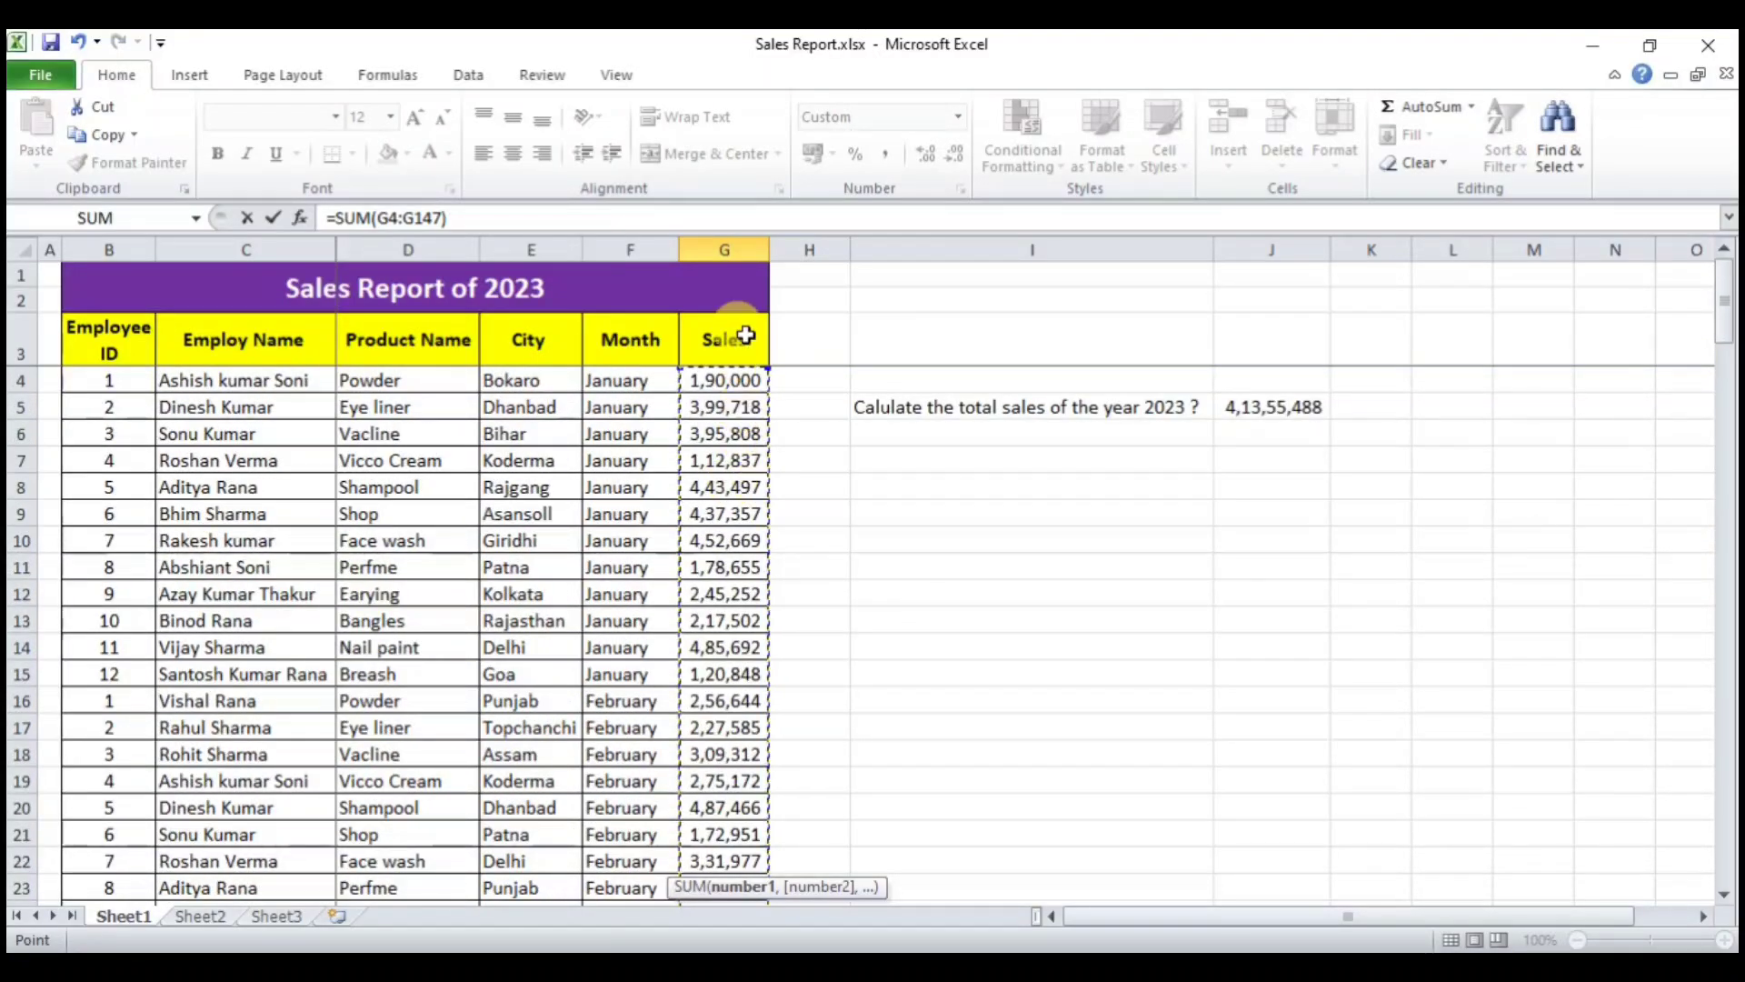
scroll(719, 654, down, 7)
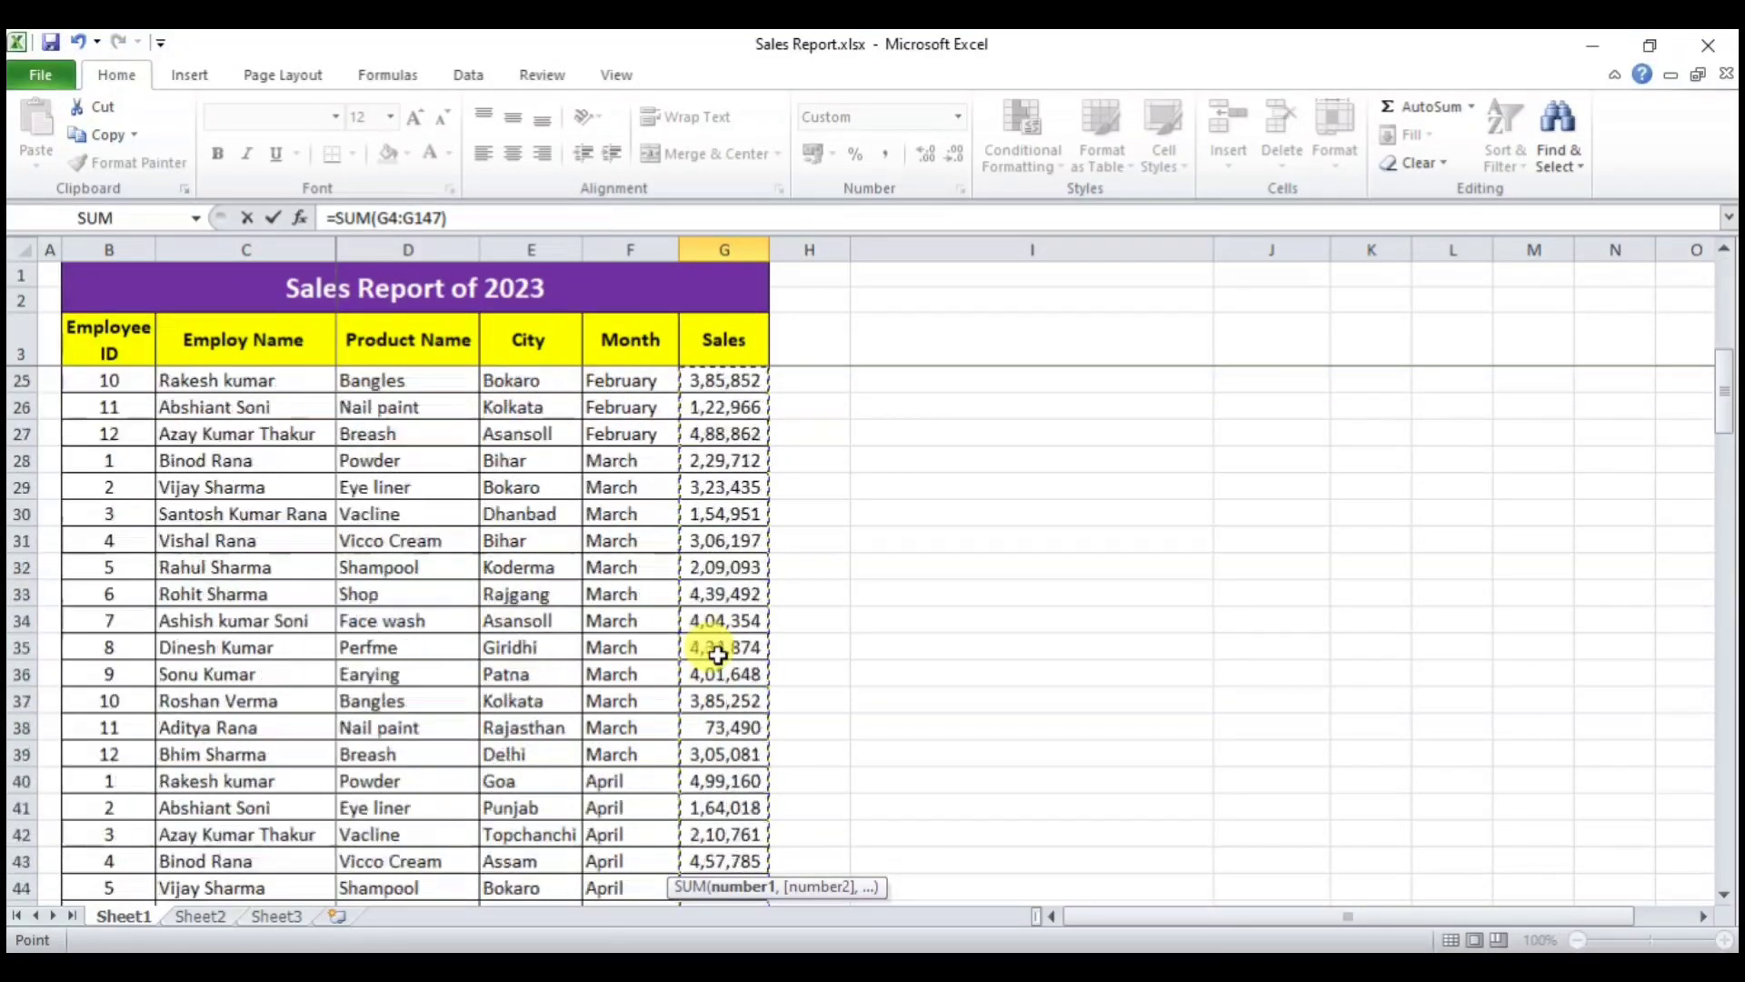
scroll(718, 655, down, 20)
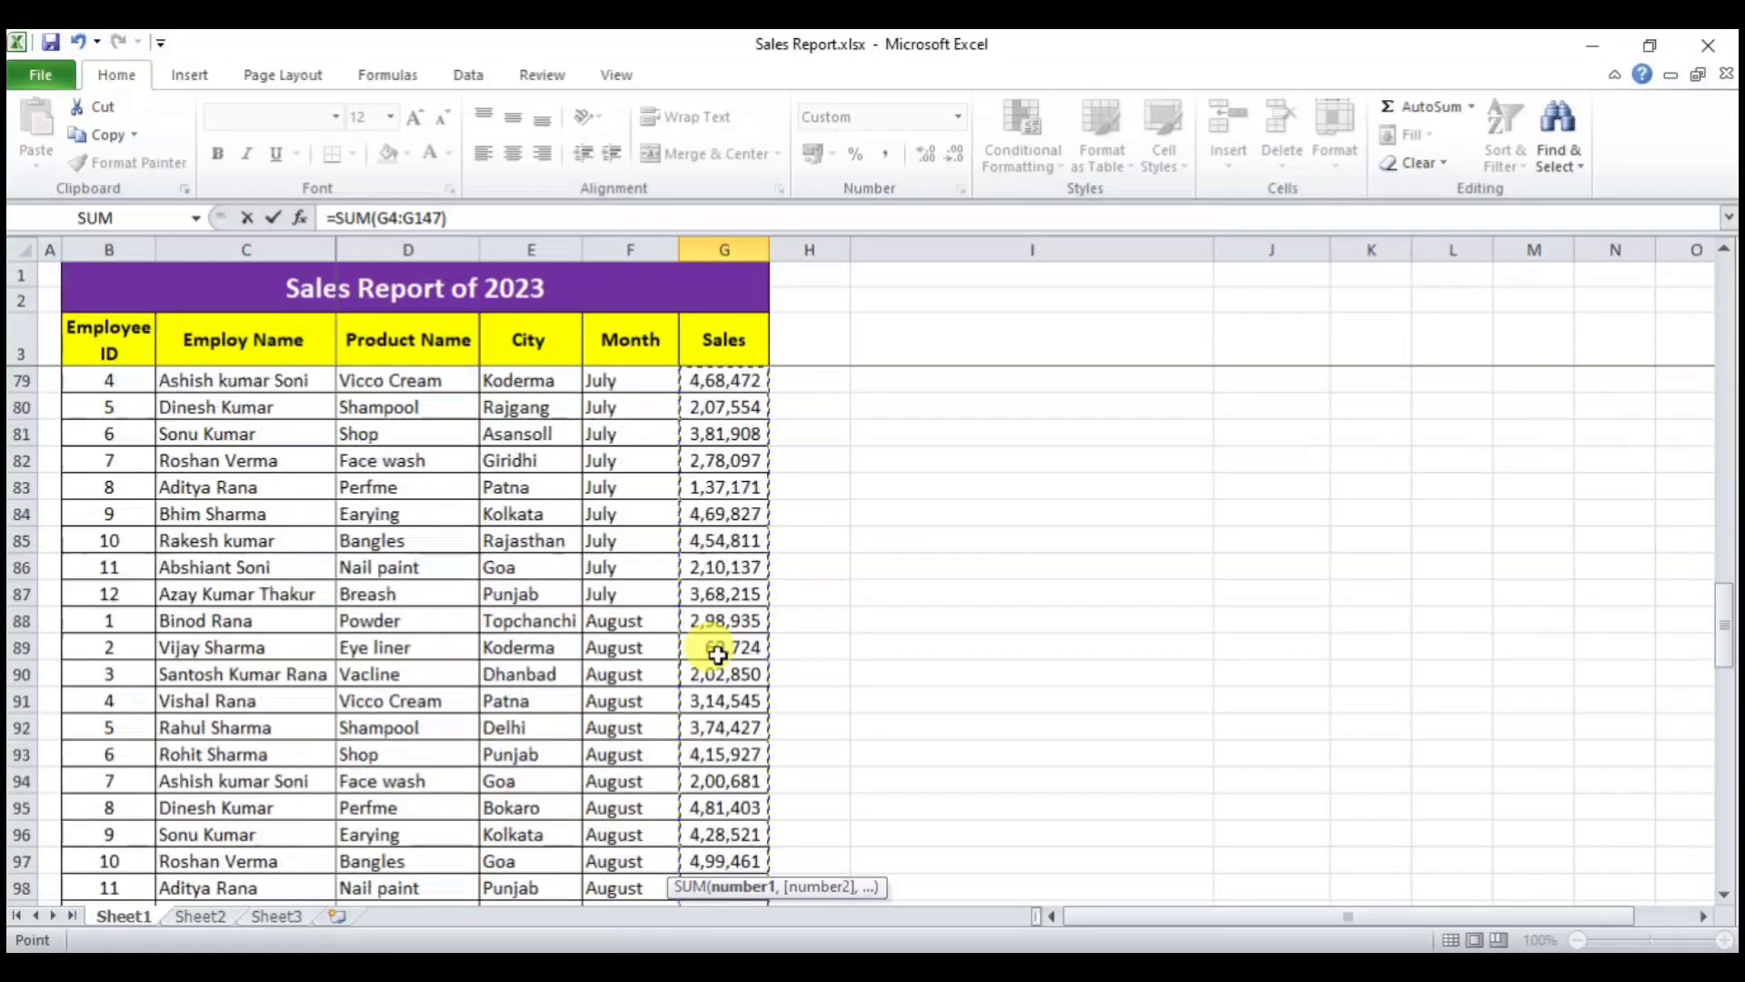
scroll(718, 655, down, 9)
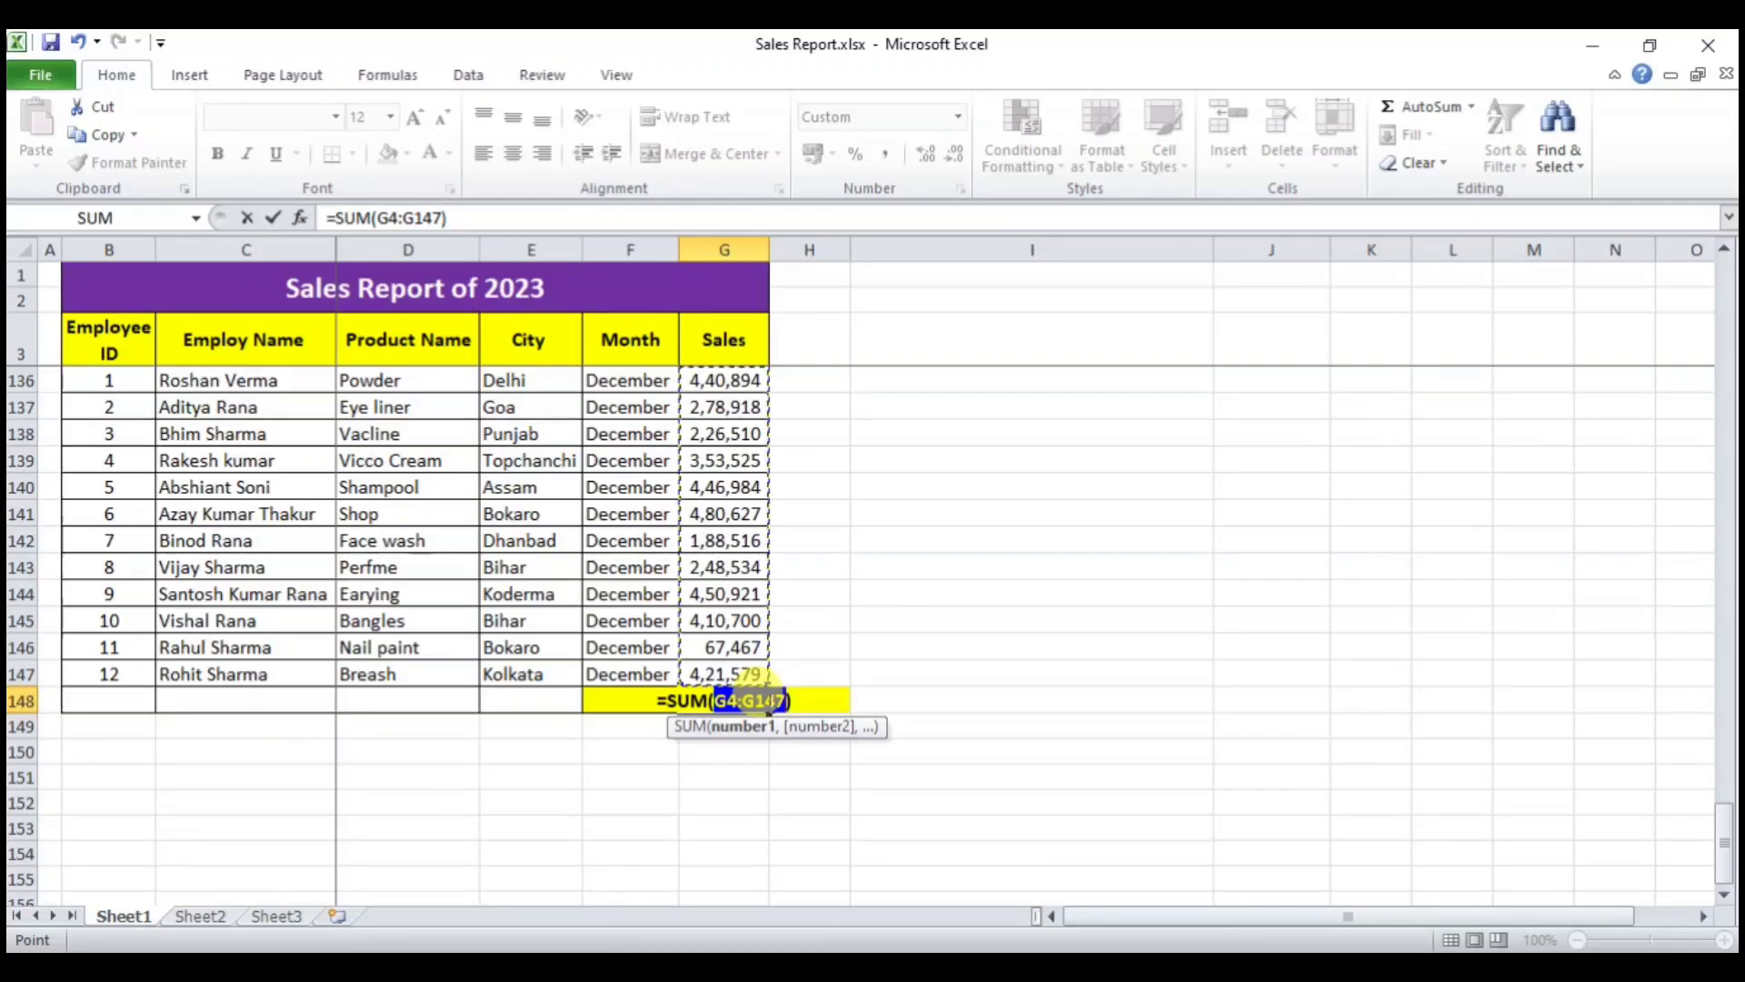
key(Return)
click(768, 701)
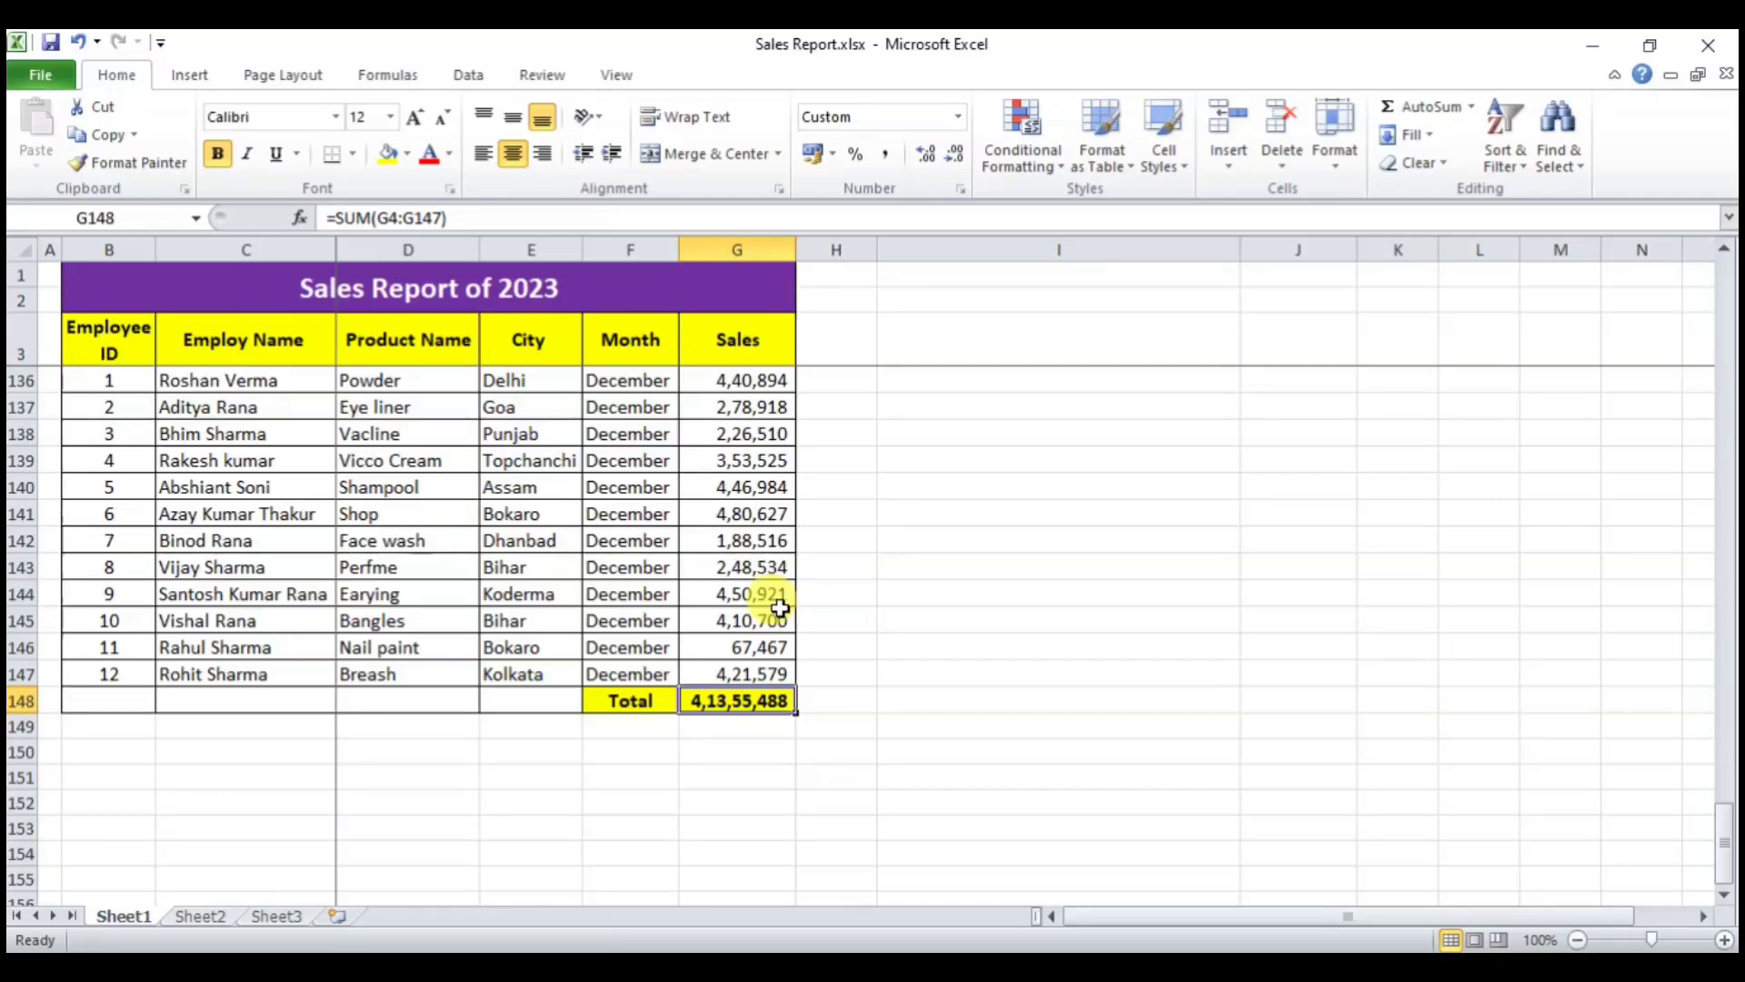
- Select the sales figures in G4:G147 to check their sum against the formula in J5
scroll(780, 607, up, 20)
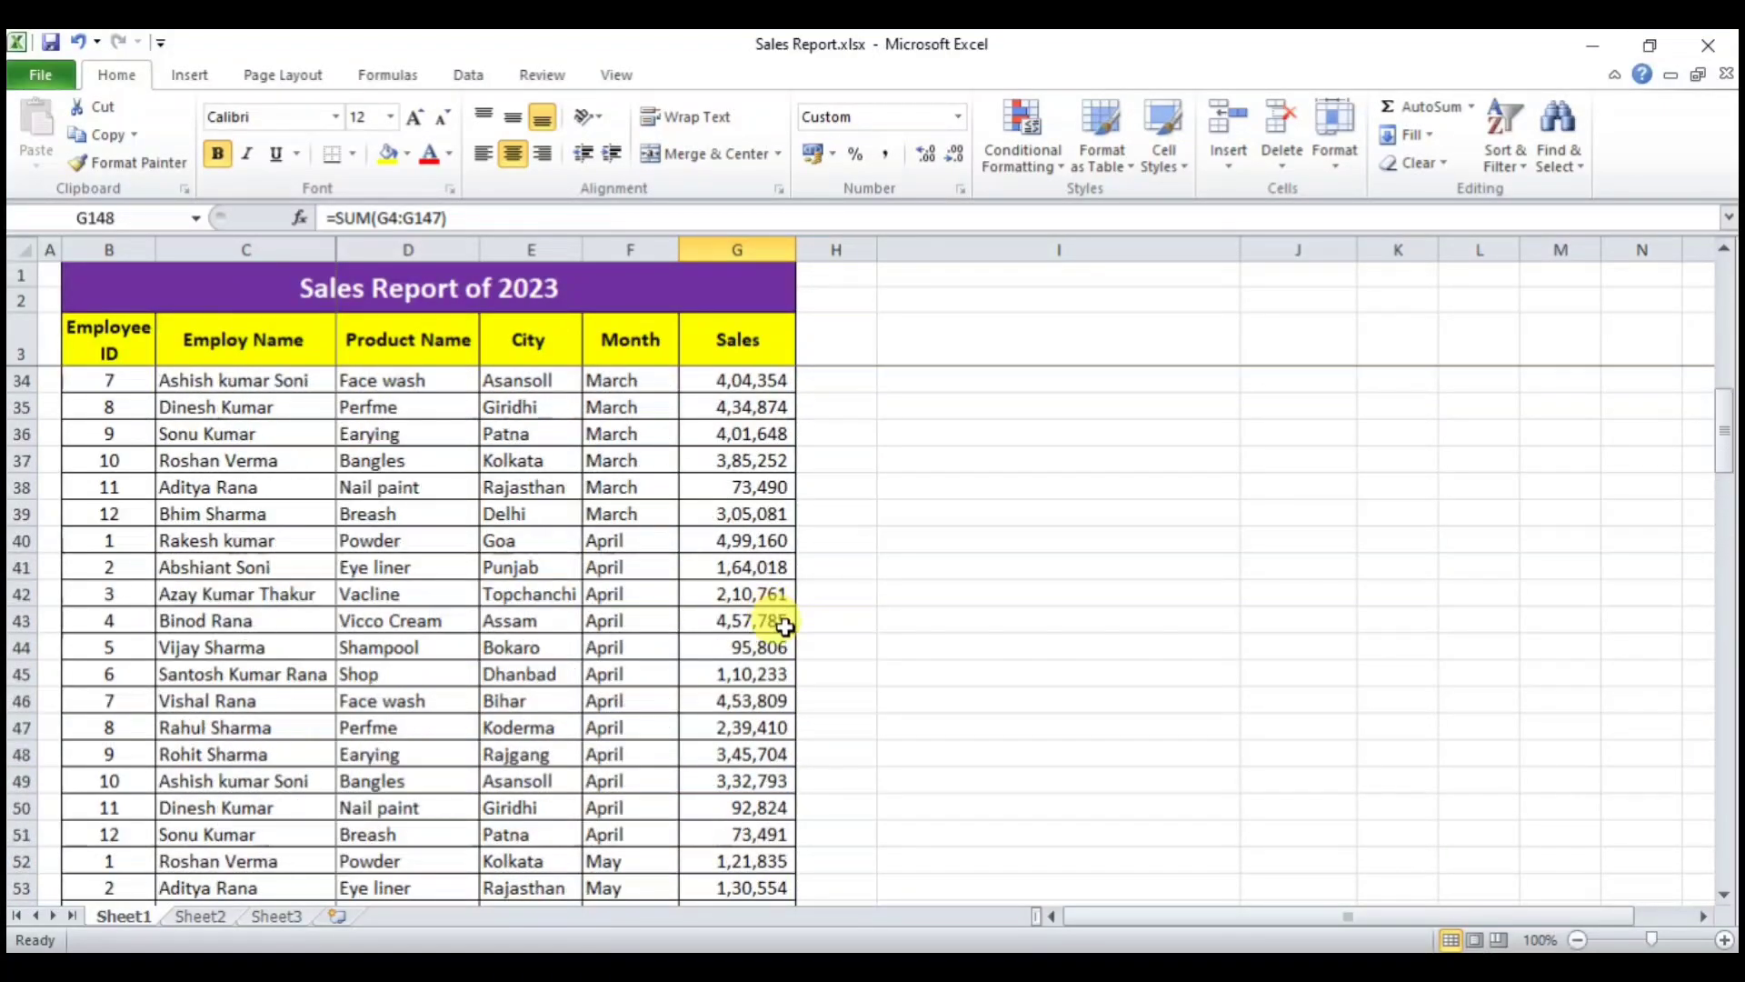
scroll(782, 625, up, 10)
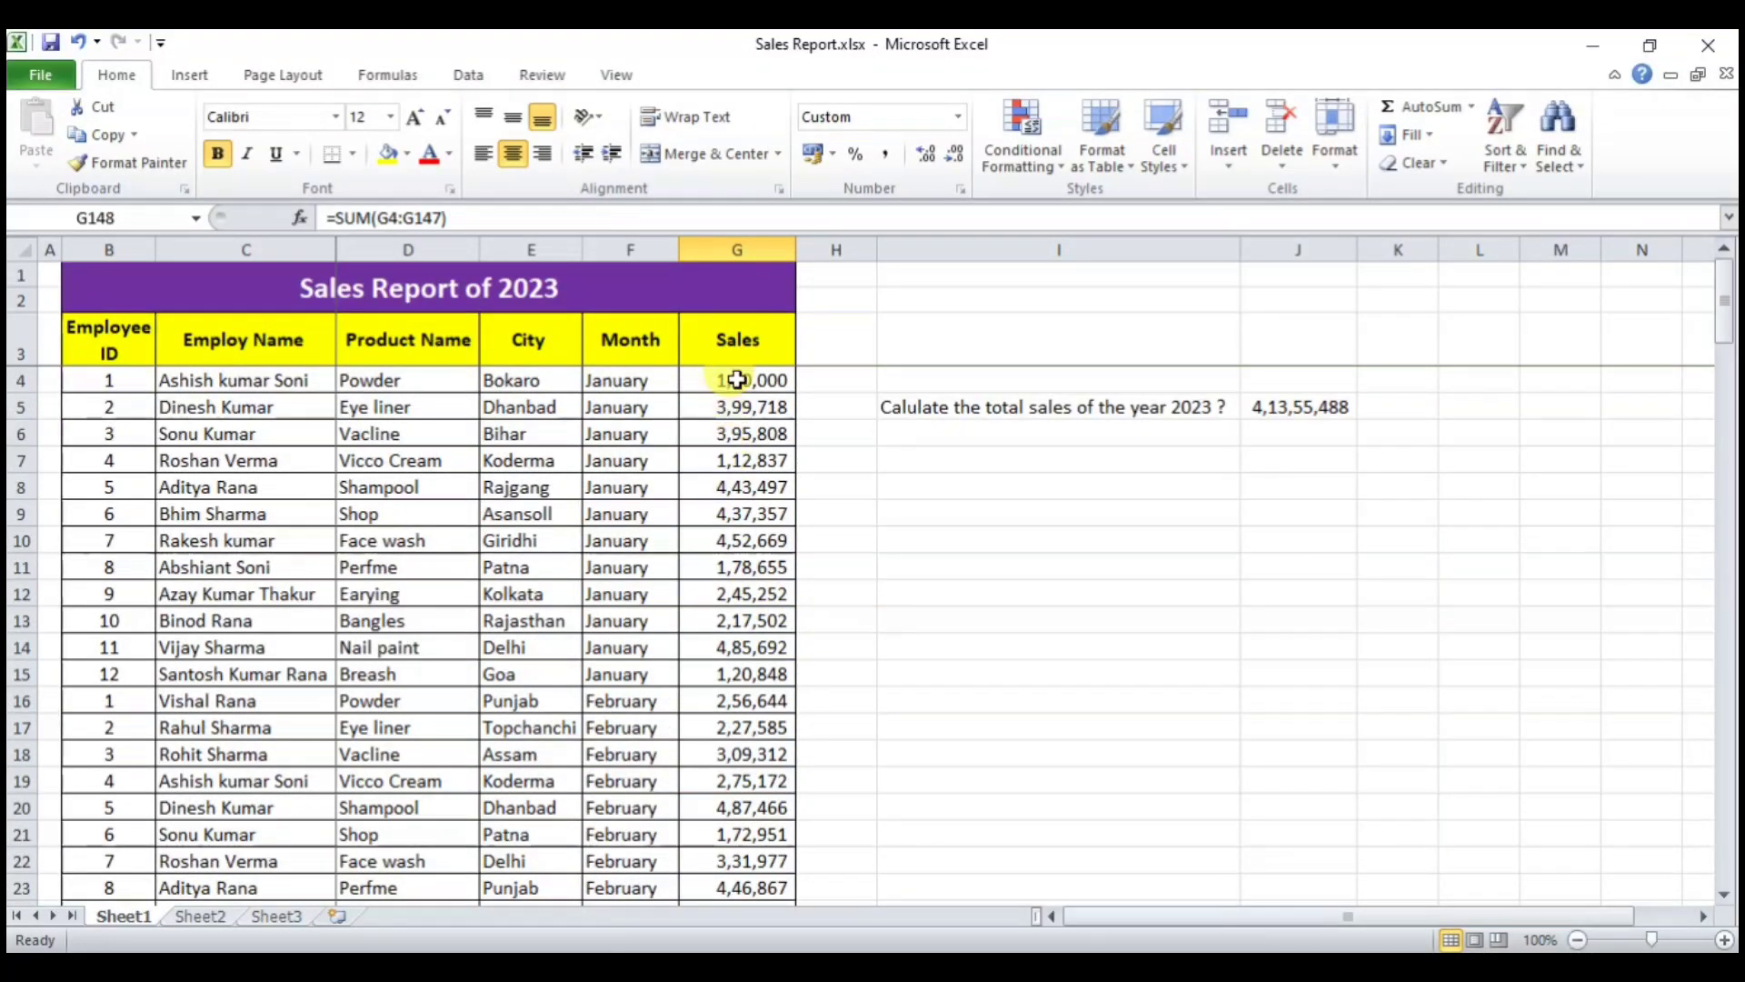
drag(736, 380, 737, 827)
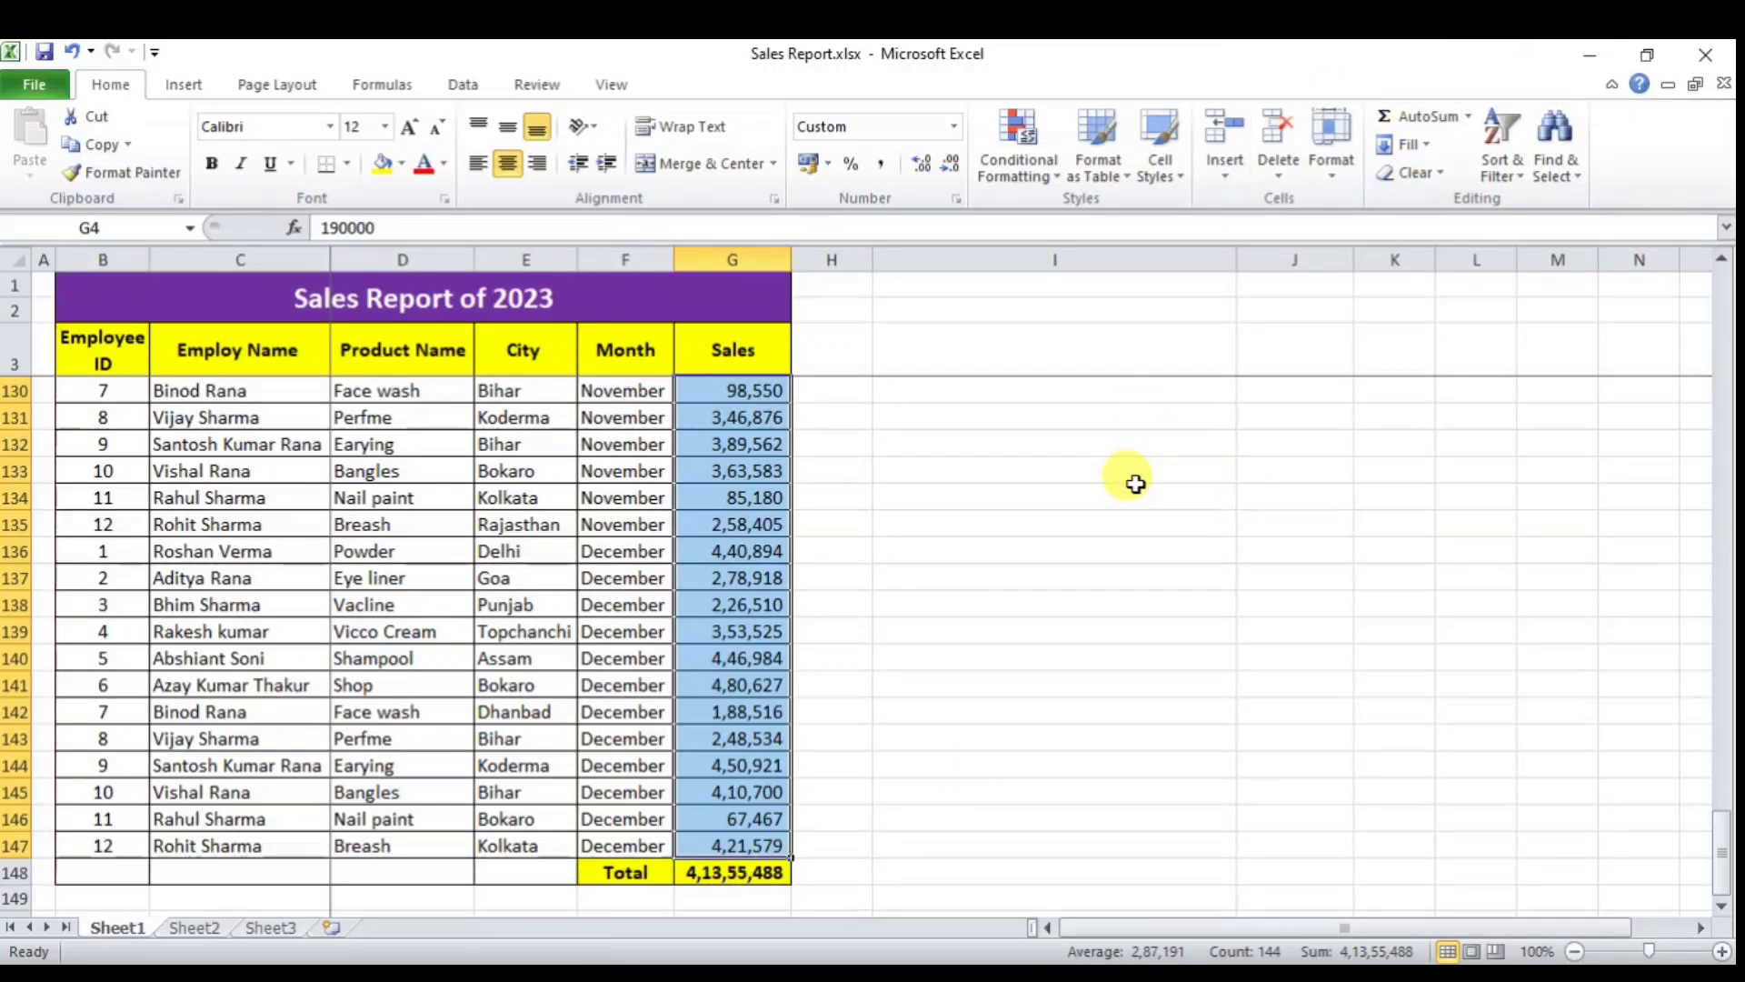
scroll(1001, 589, up, 15)
scroll(1001, 592, up, 20)
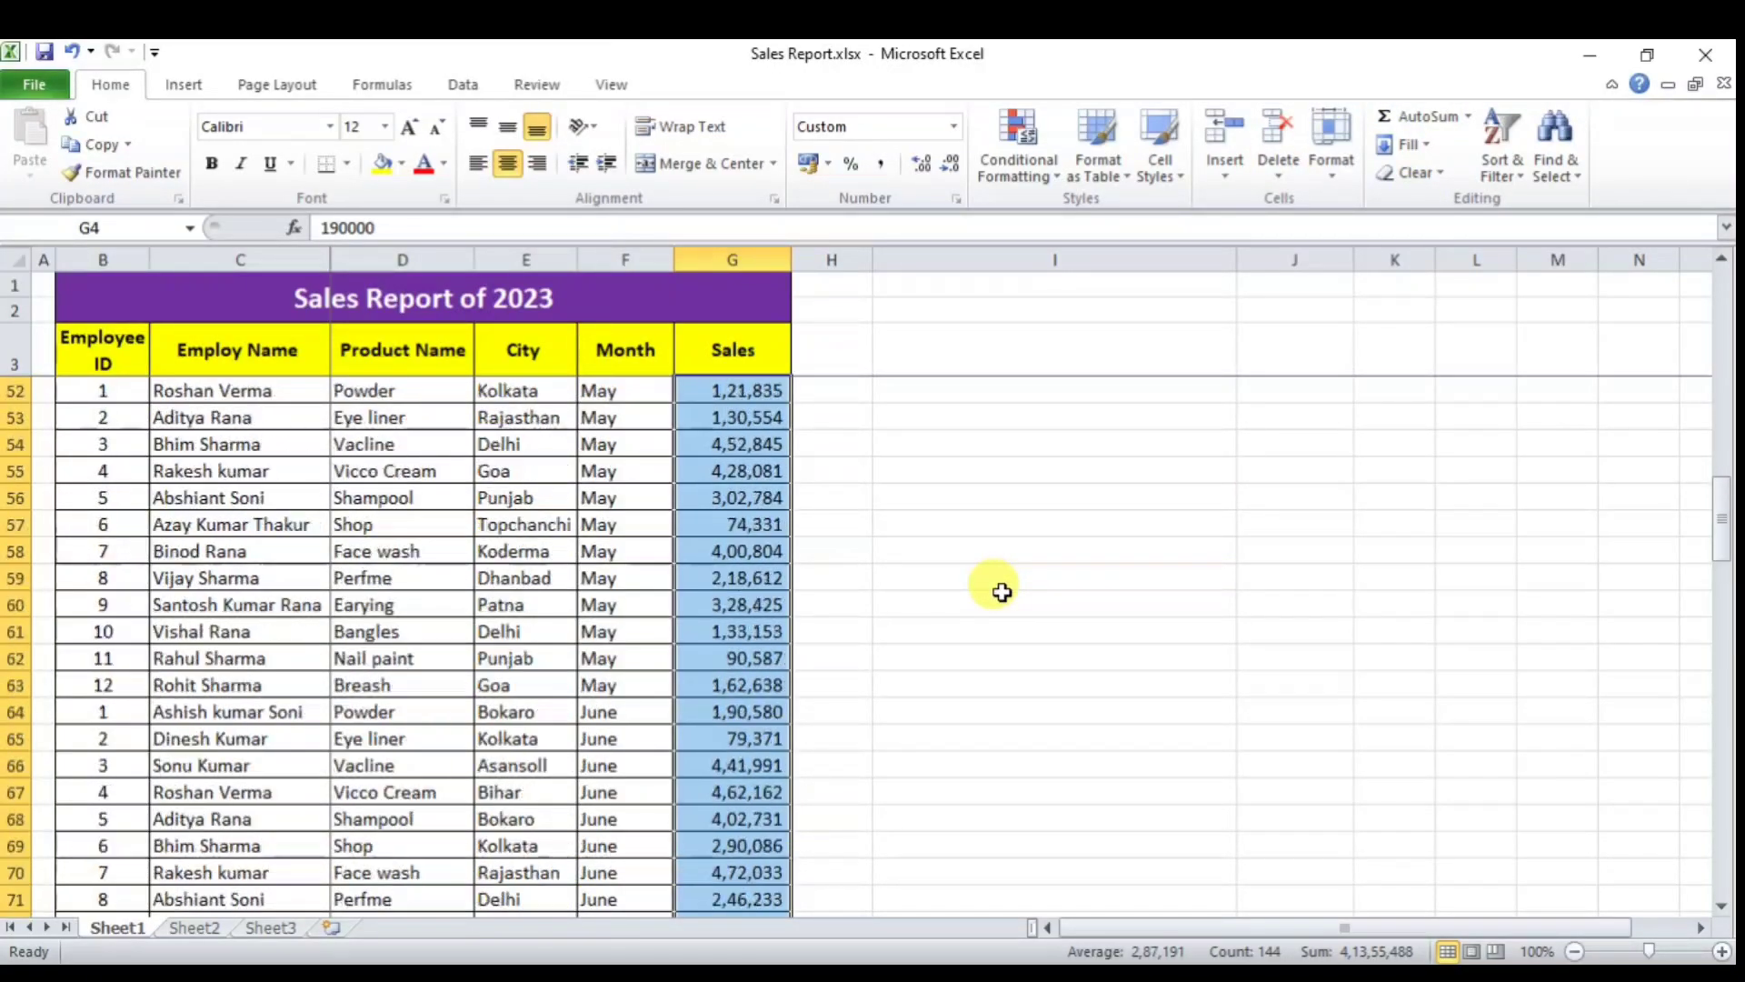
click(906, 421)
click(1303, 417)
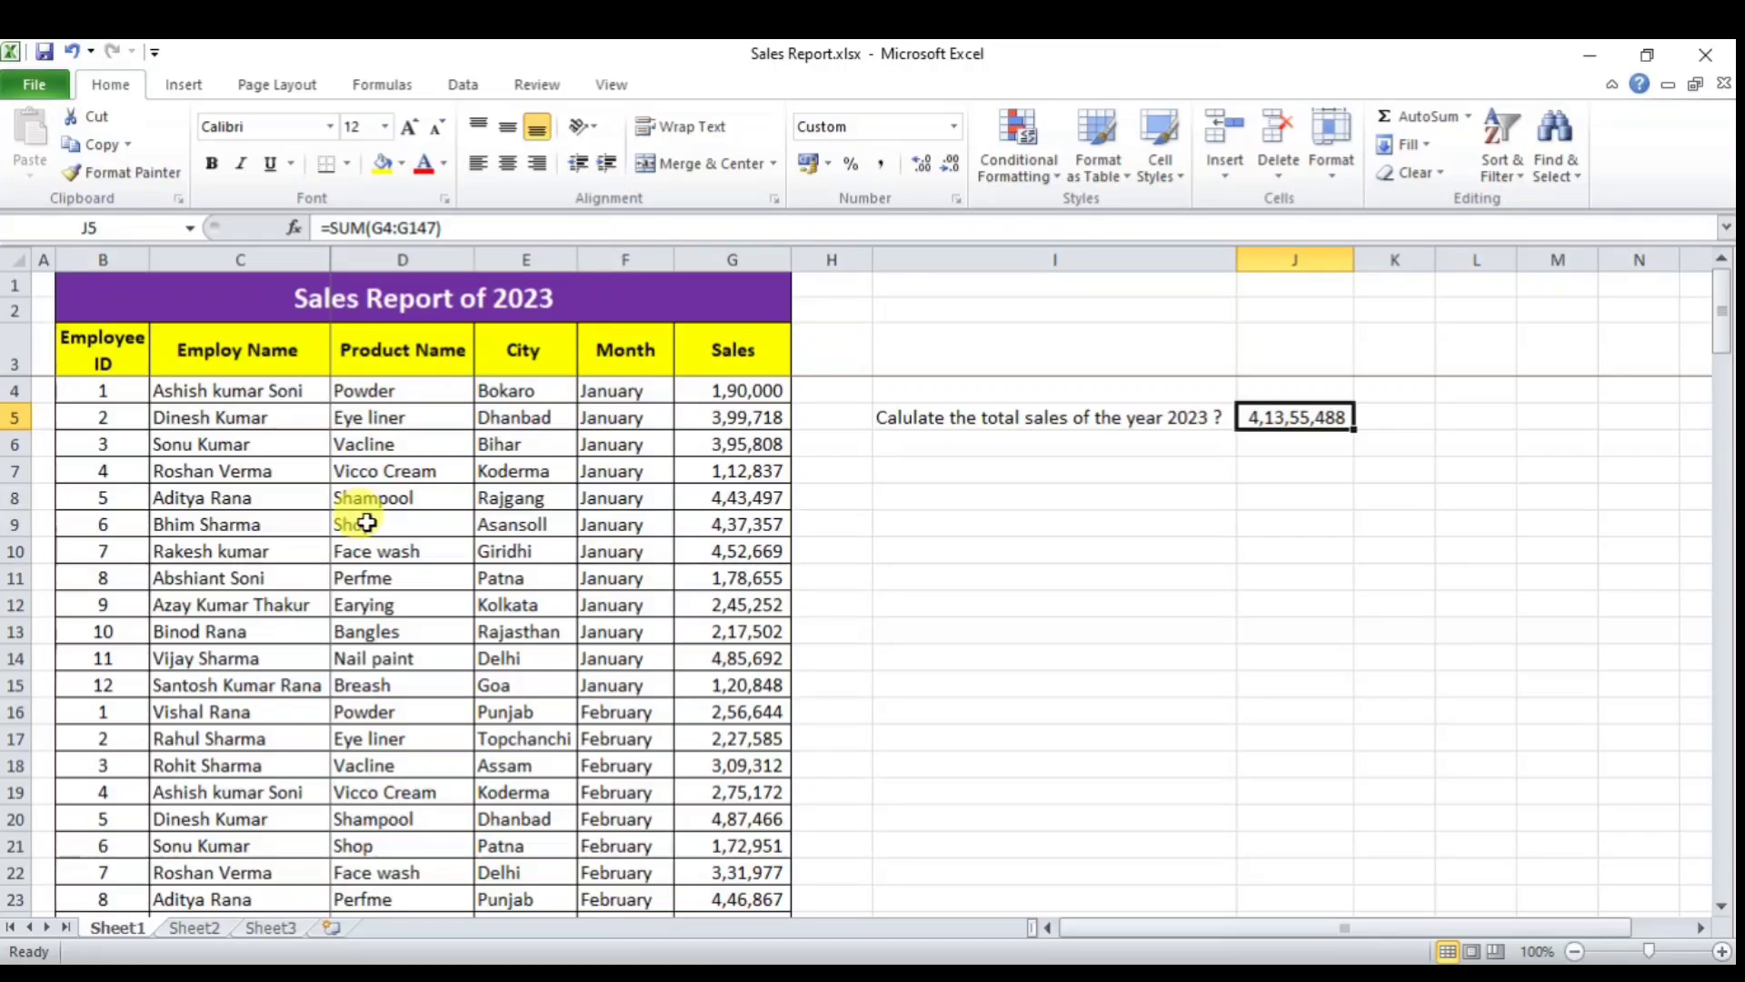
- Examine the repeated January and February entries of the employee in C6, including the name and sales cells
click(207, 447)
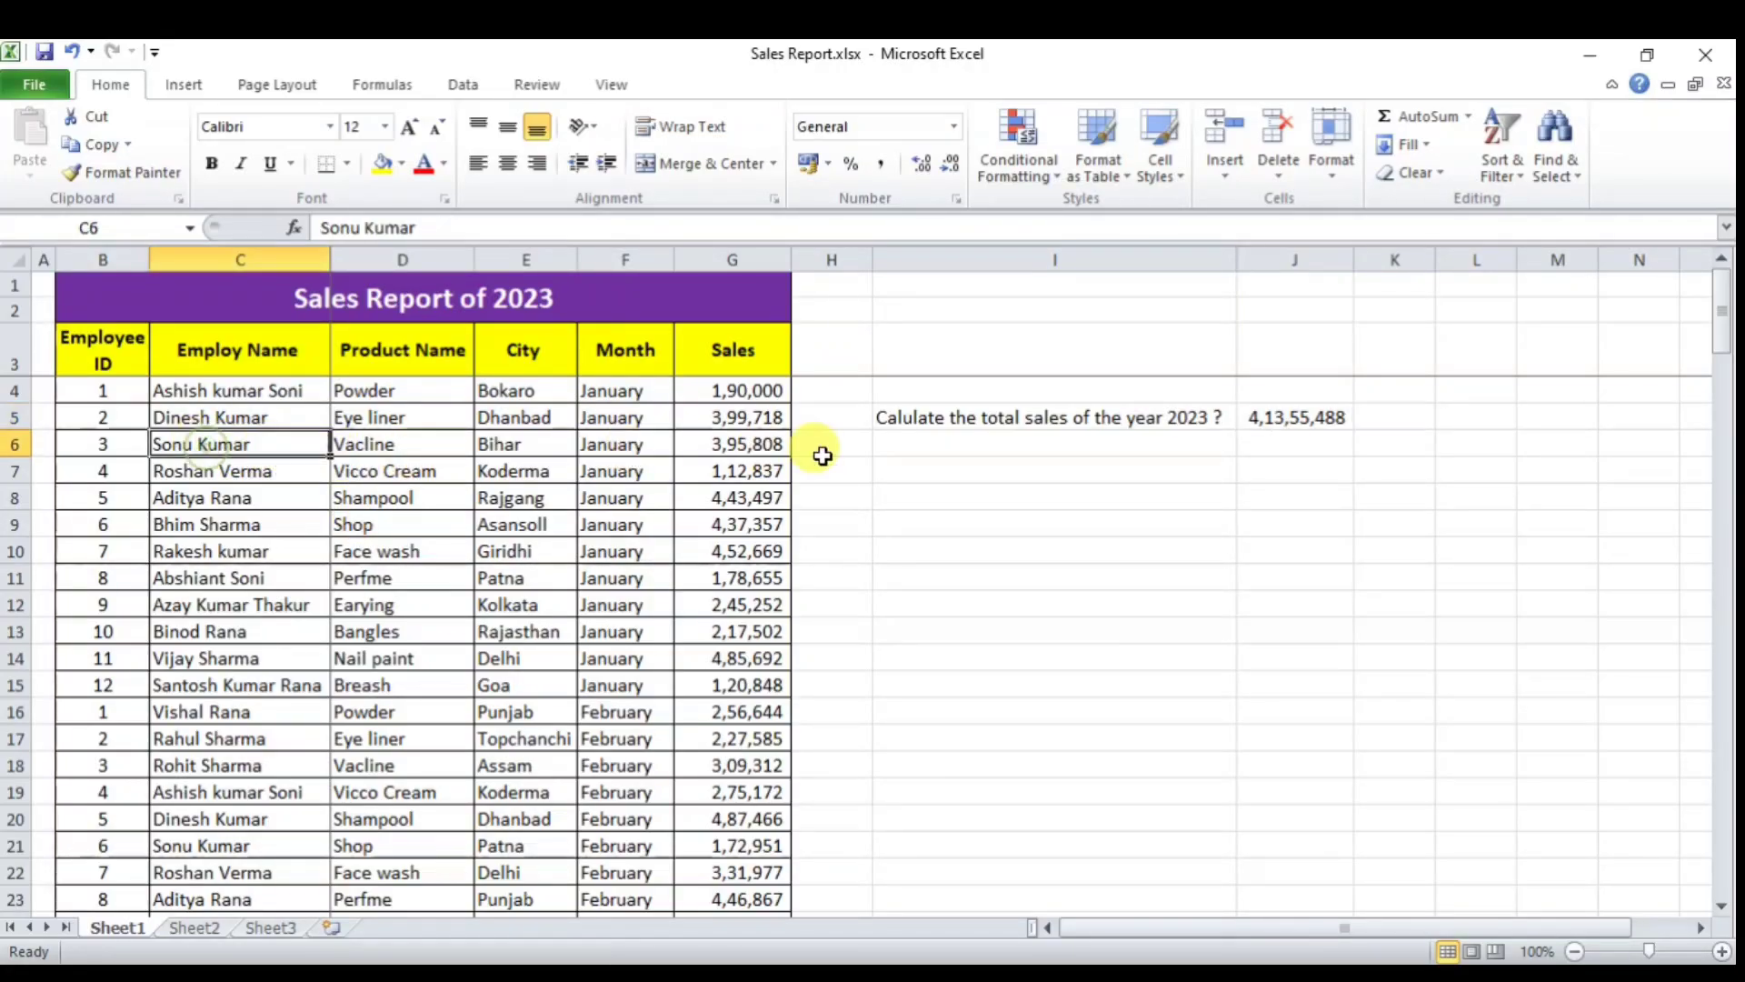
click(759, 447)
scroll(321, 601, down, 2)
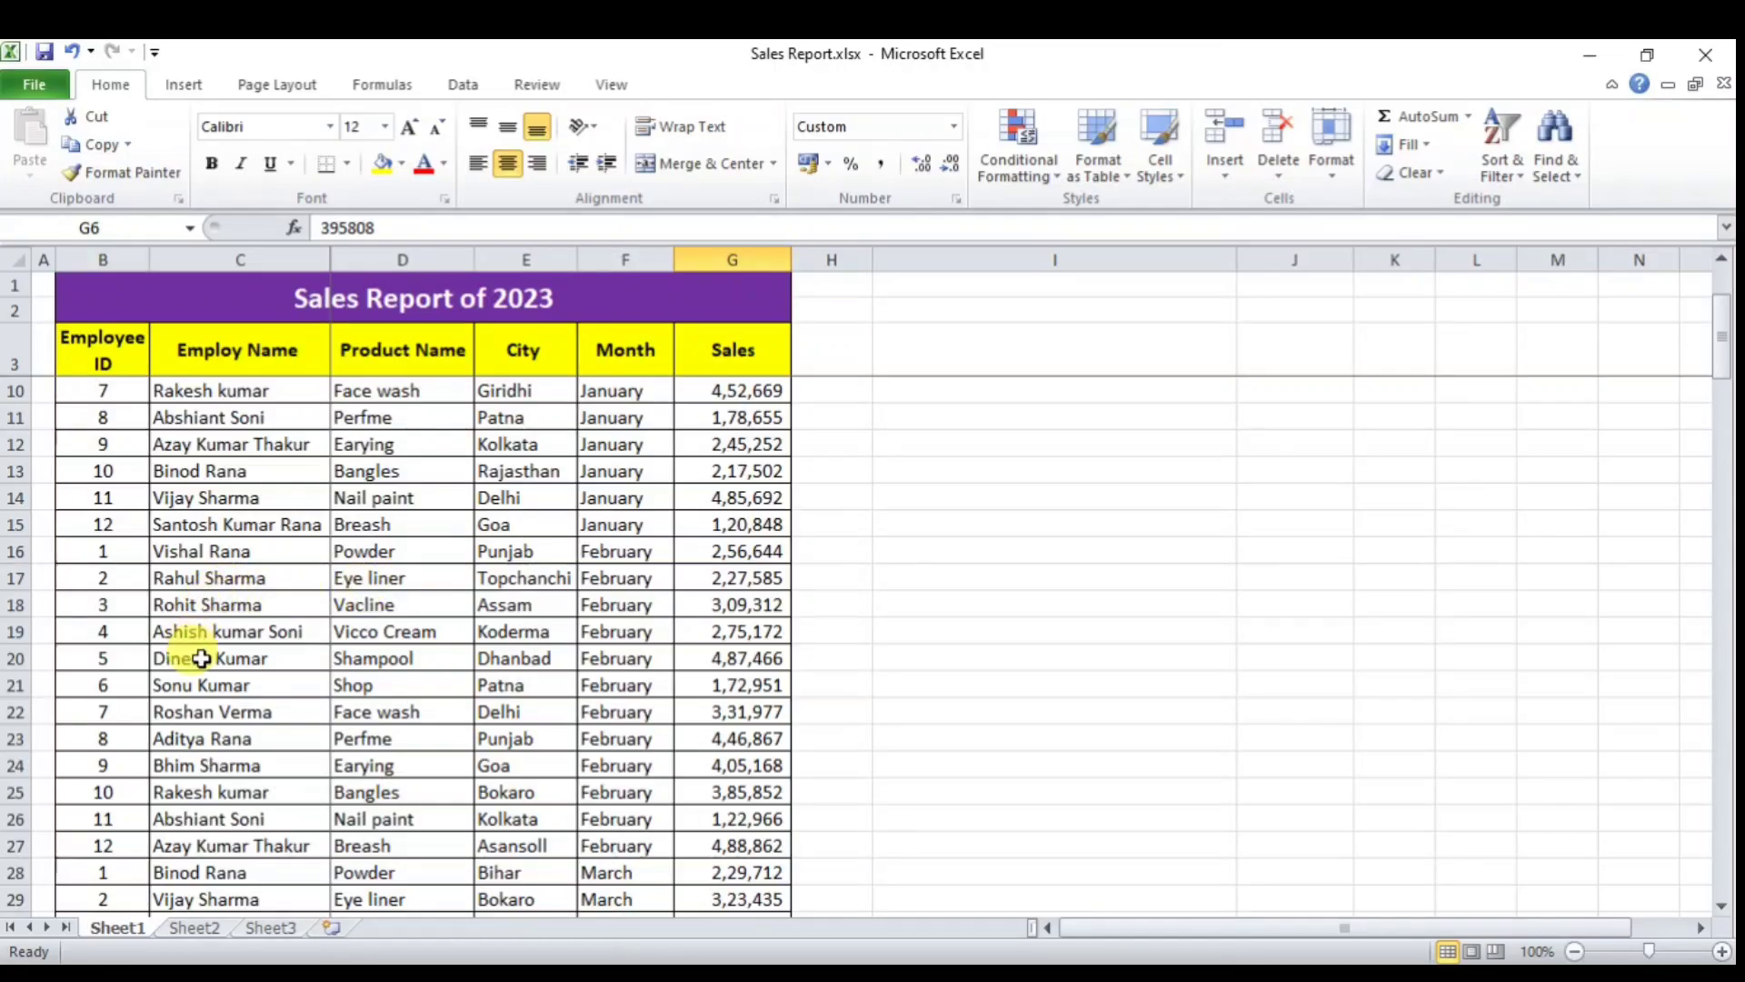
click(203, 687)
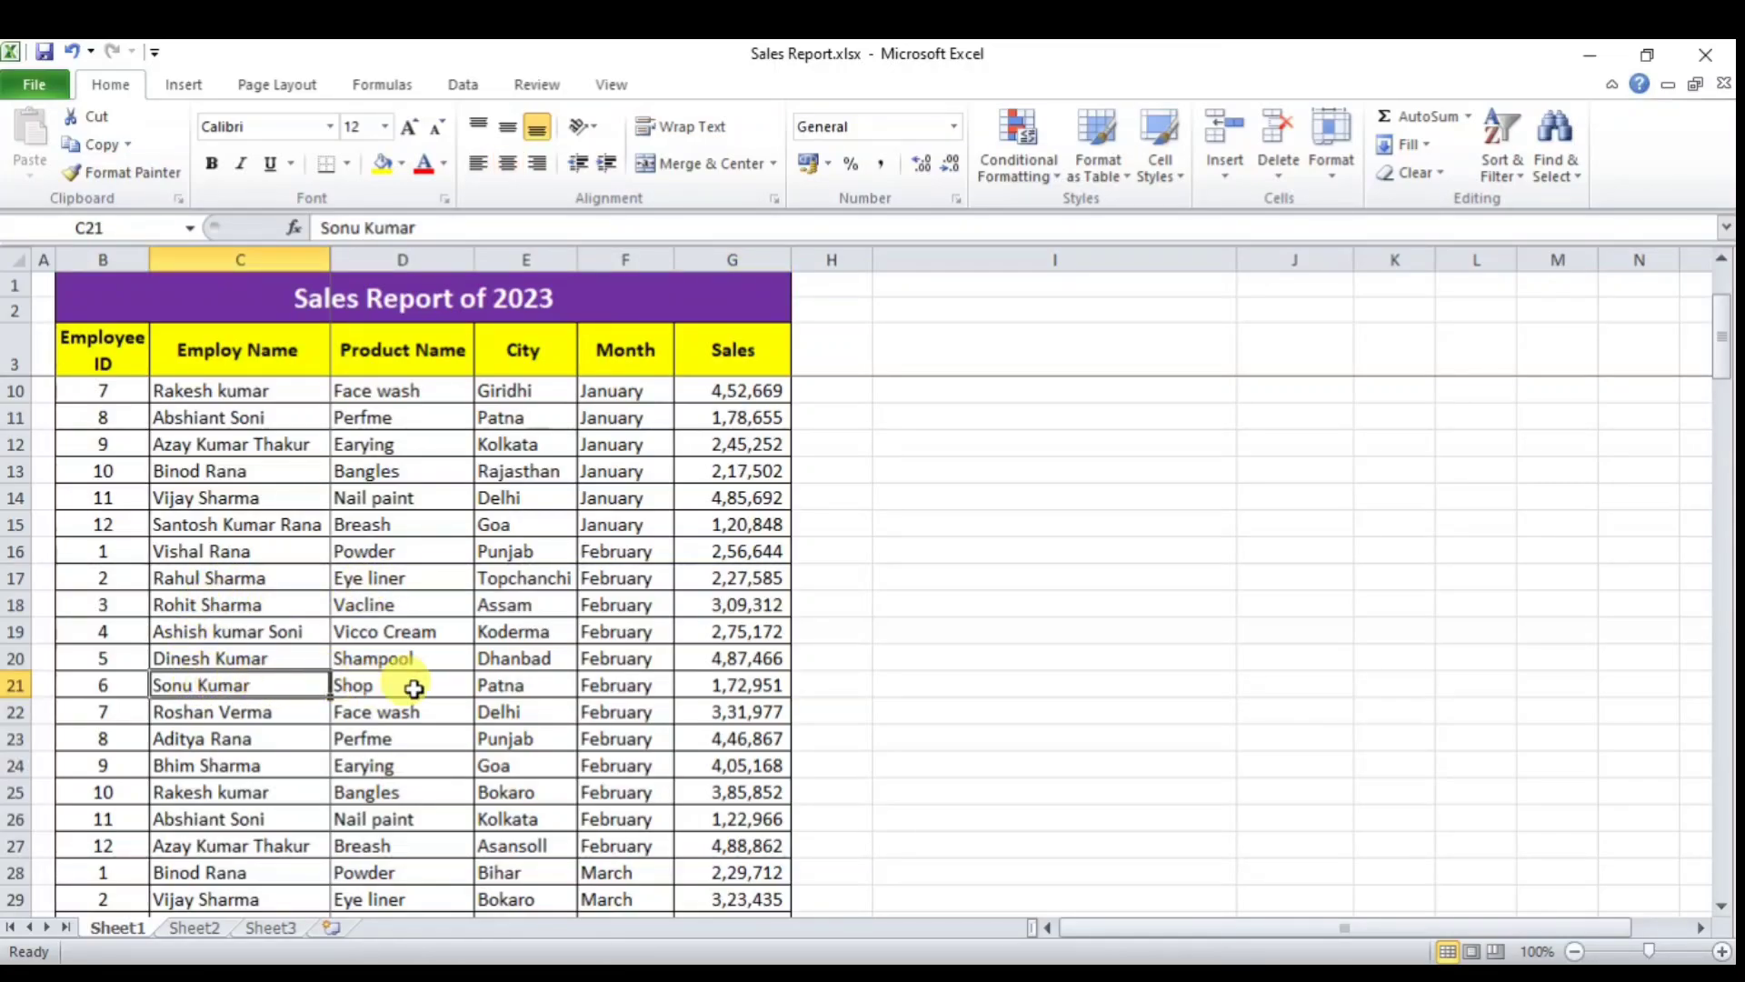
click(714, 682)
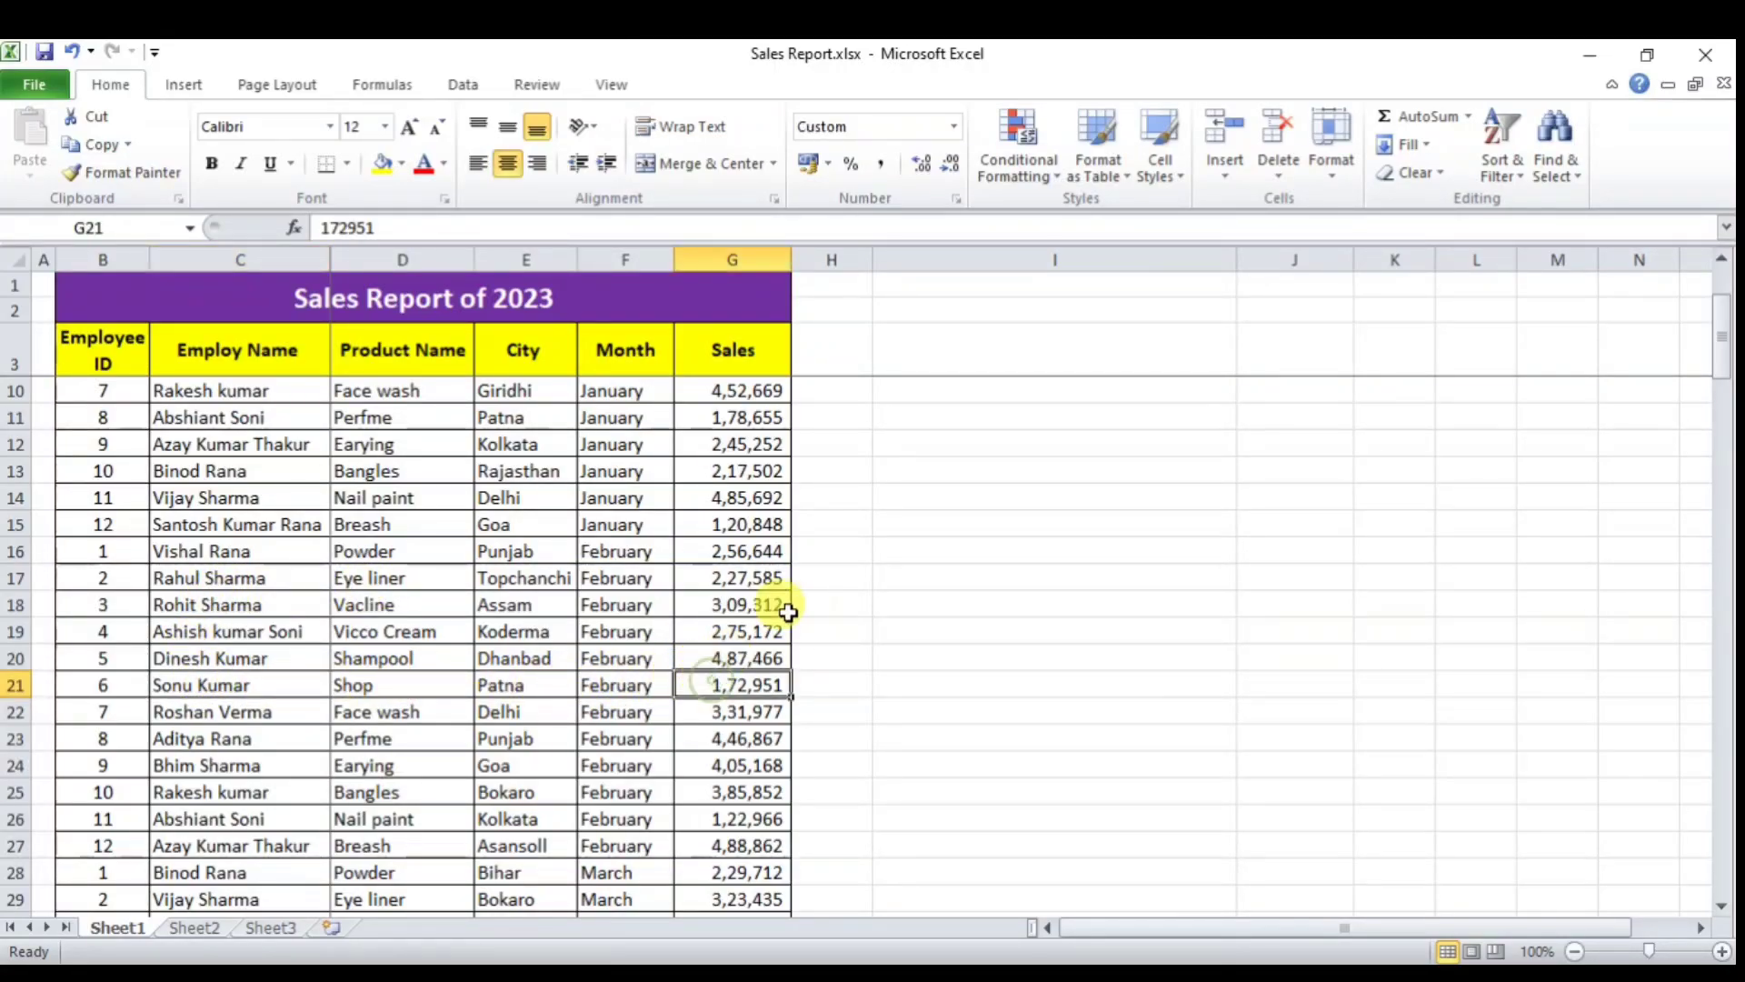
scroll(776, 611, up, 2)
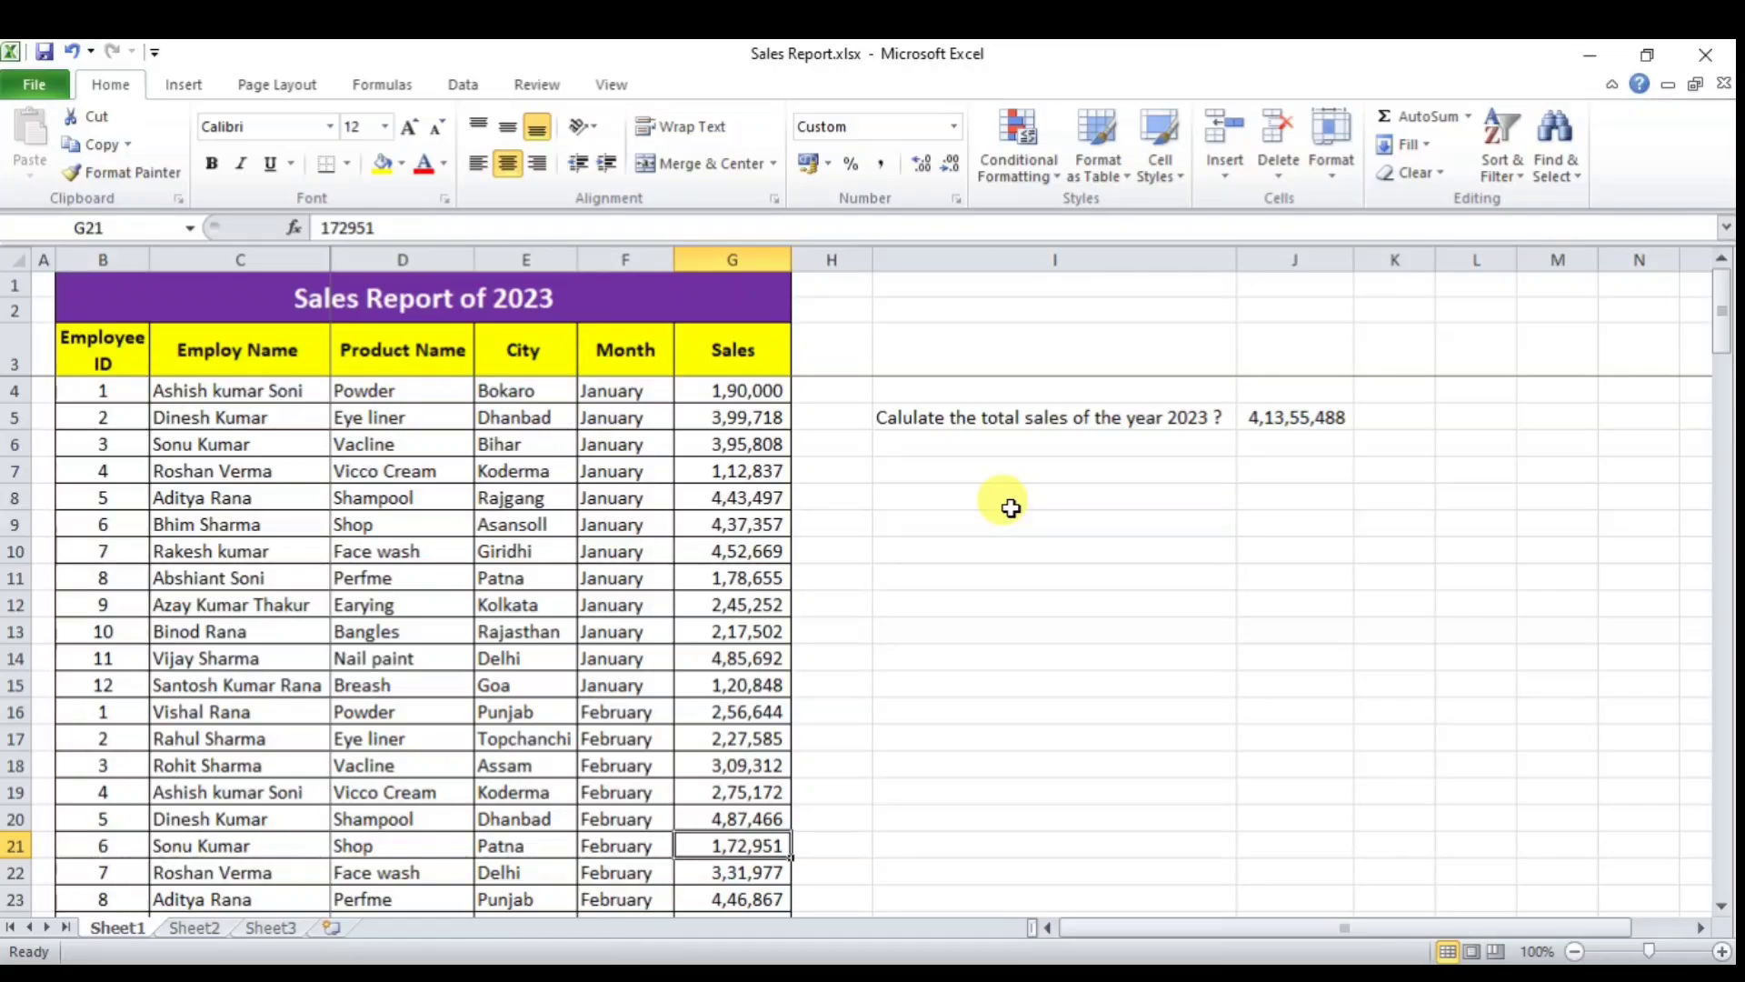
click(186, 444)
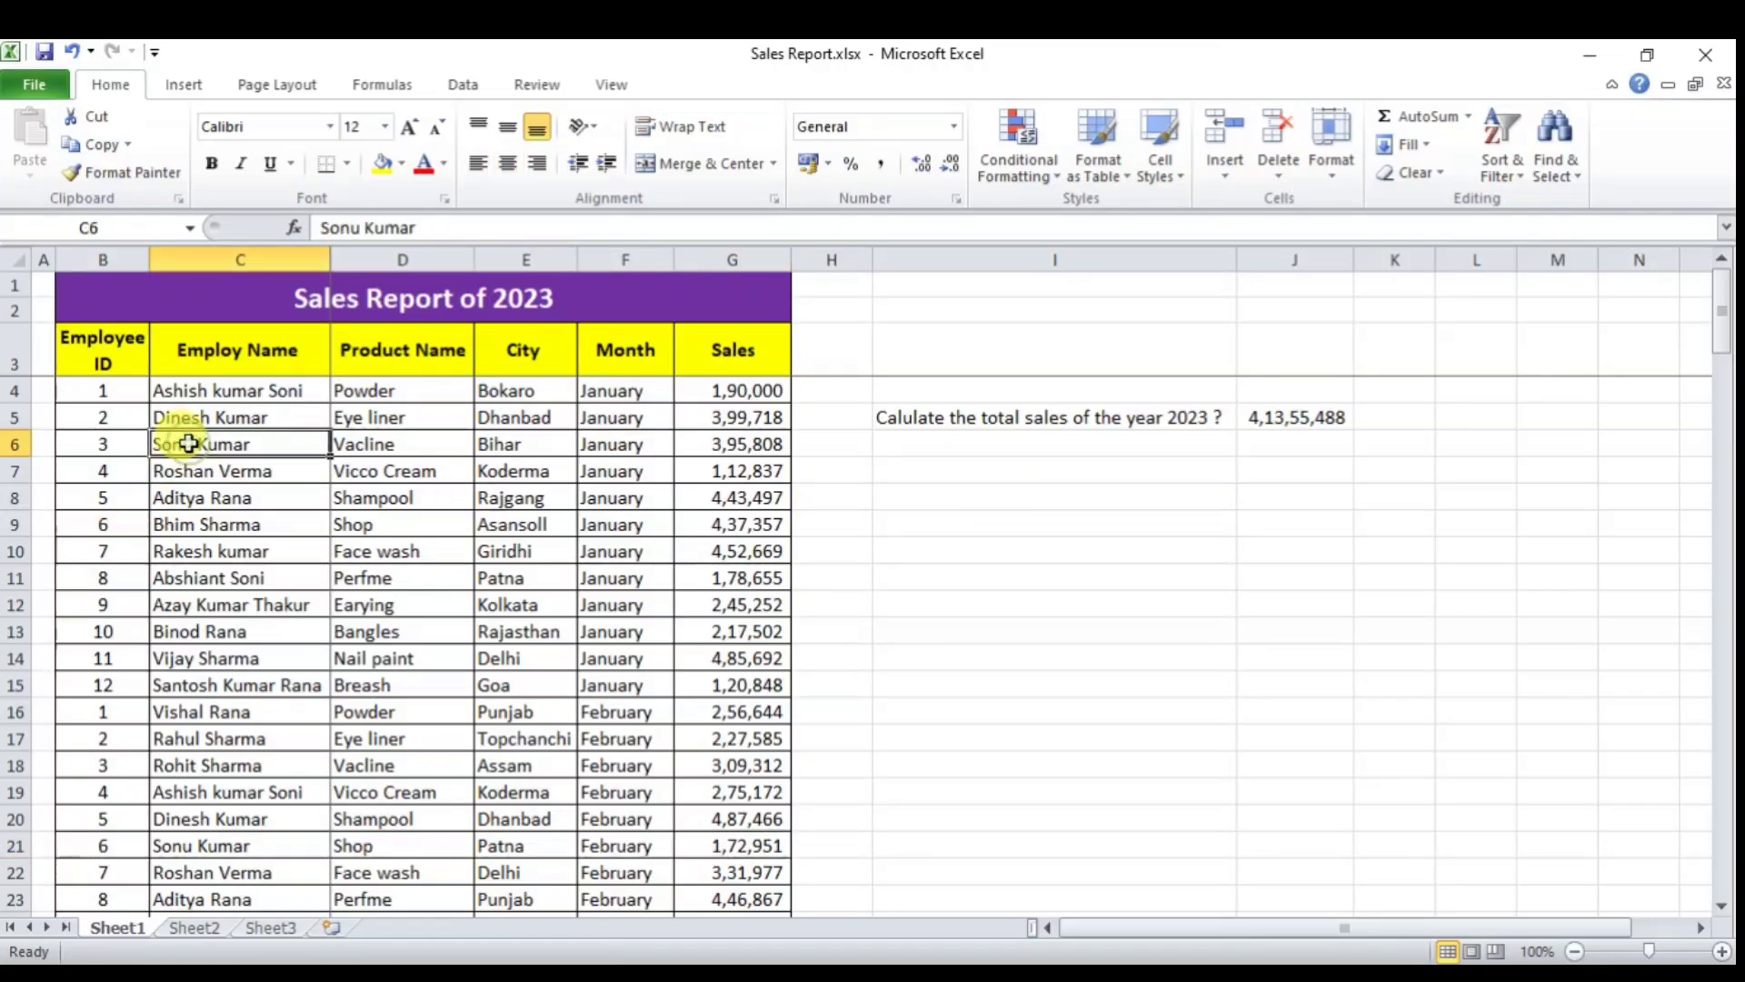
click(428, 446)
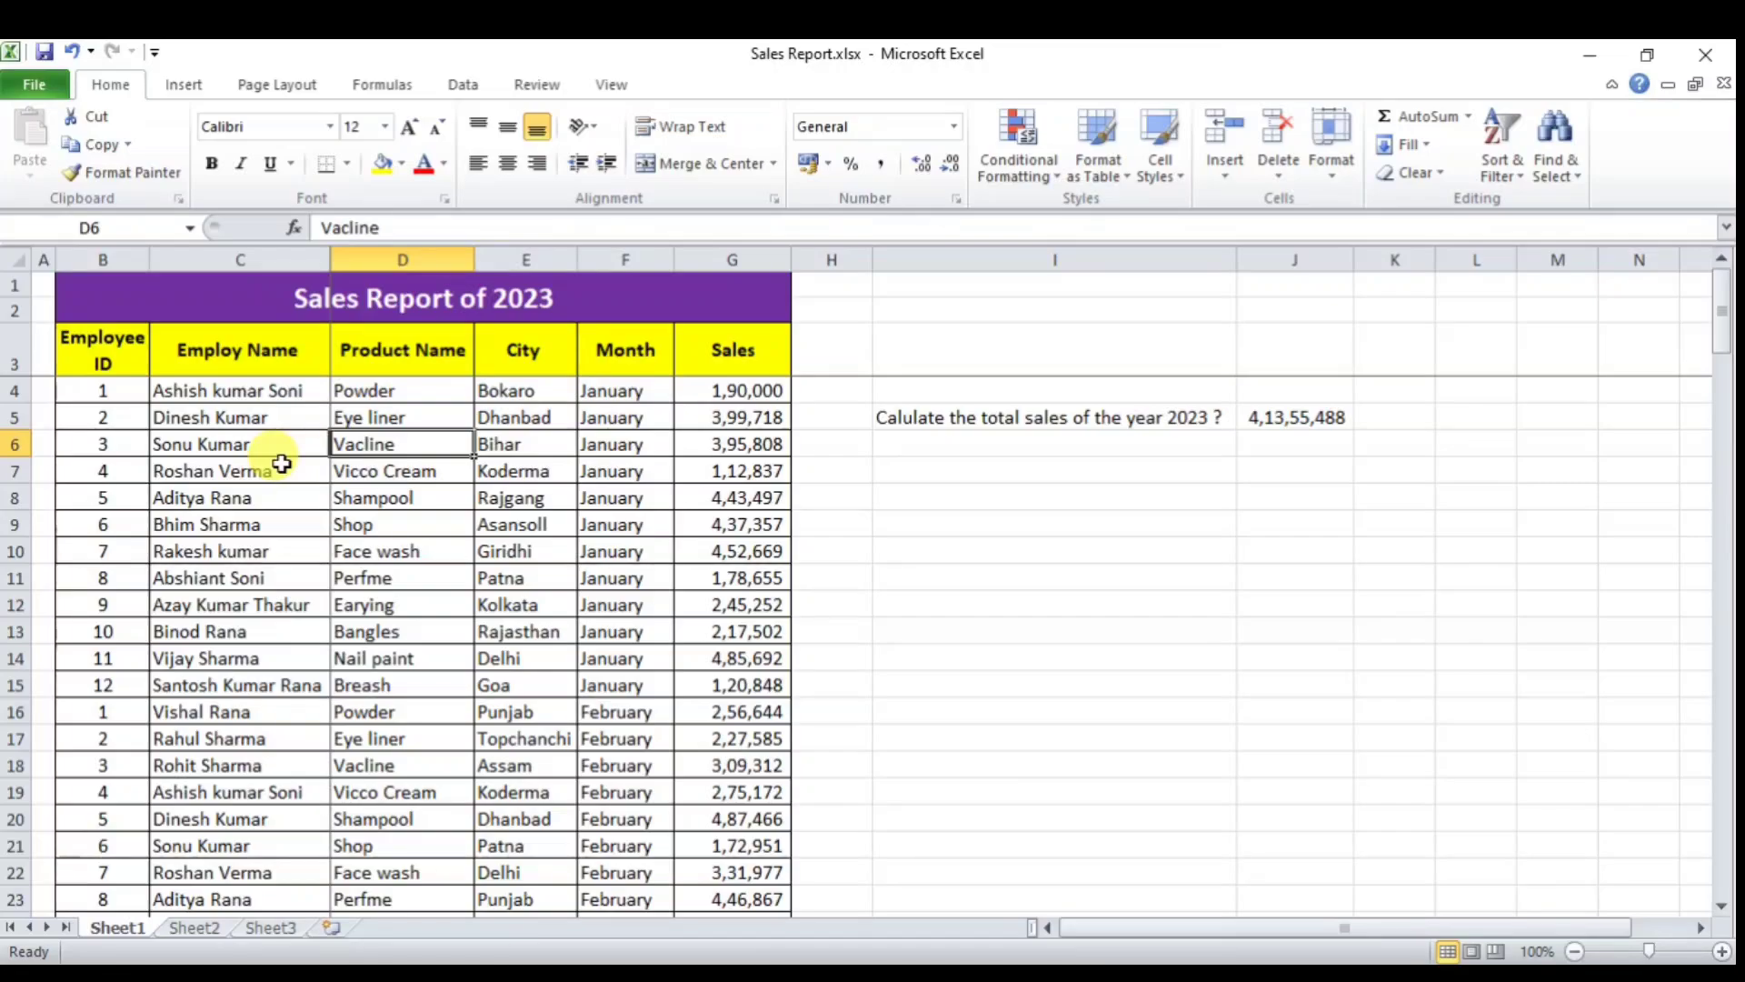
- Enter a question in I6 asking for the C6 employee's total sales in 2023, and correct I5's first word to "Calculate", widening column I to fit
click(1011, 448)
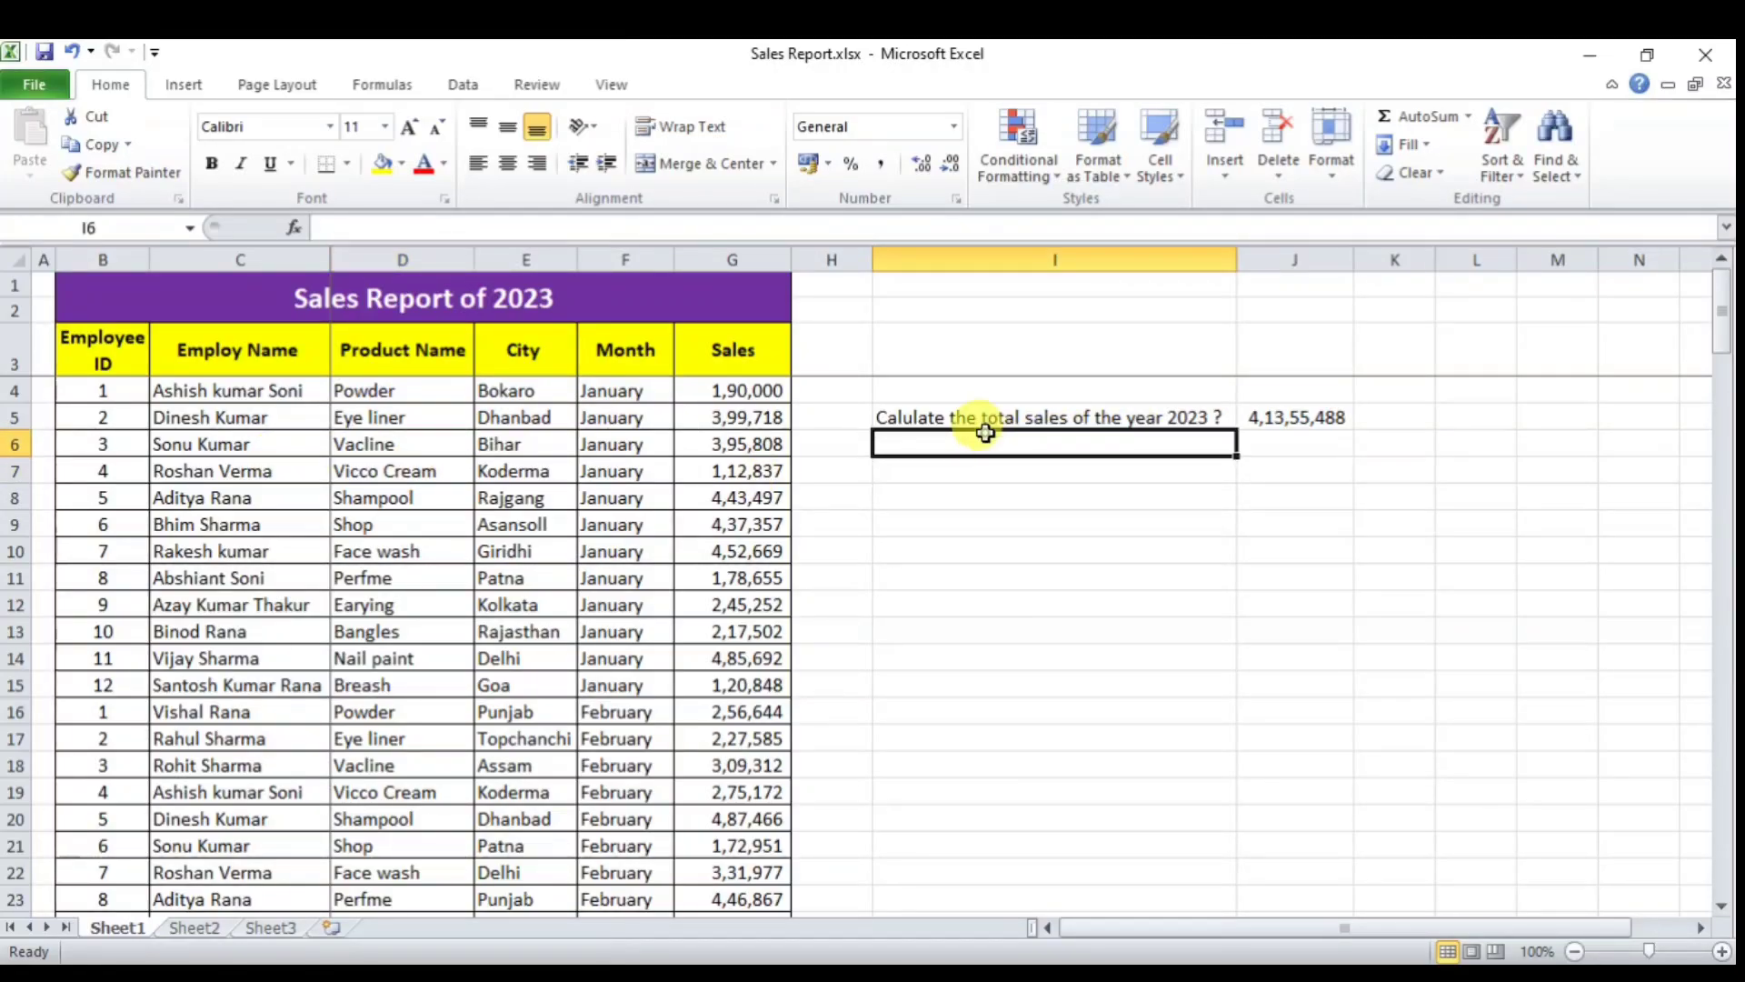
text(Calculate the total sales of Sonu Kumar in 2023 ?)
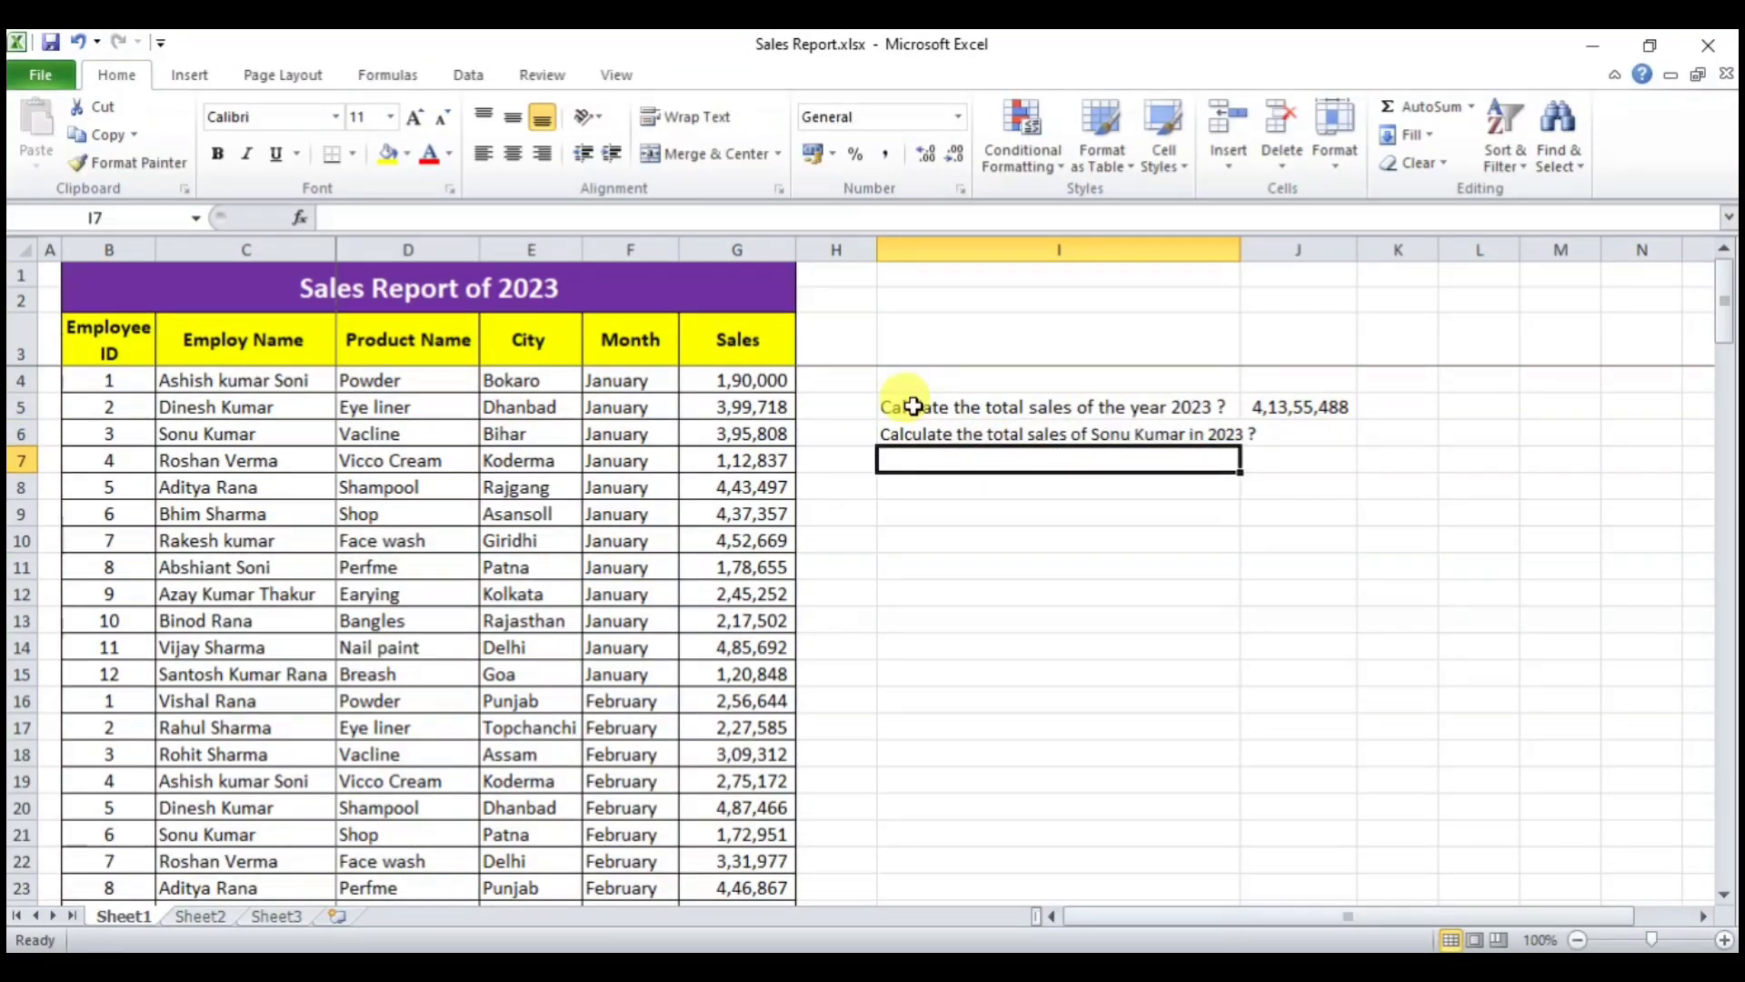
click(1072, 592)
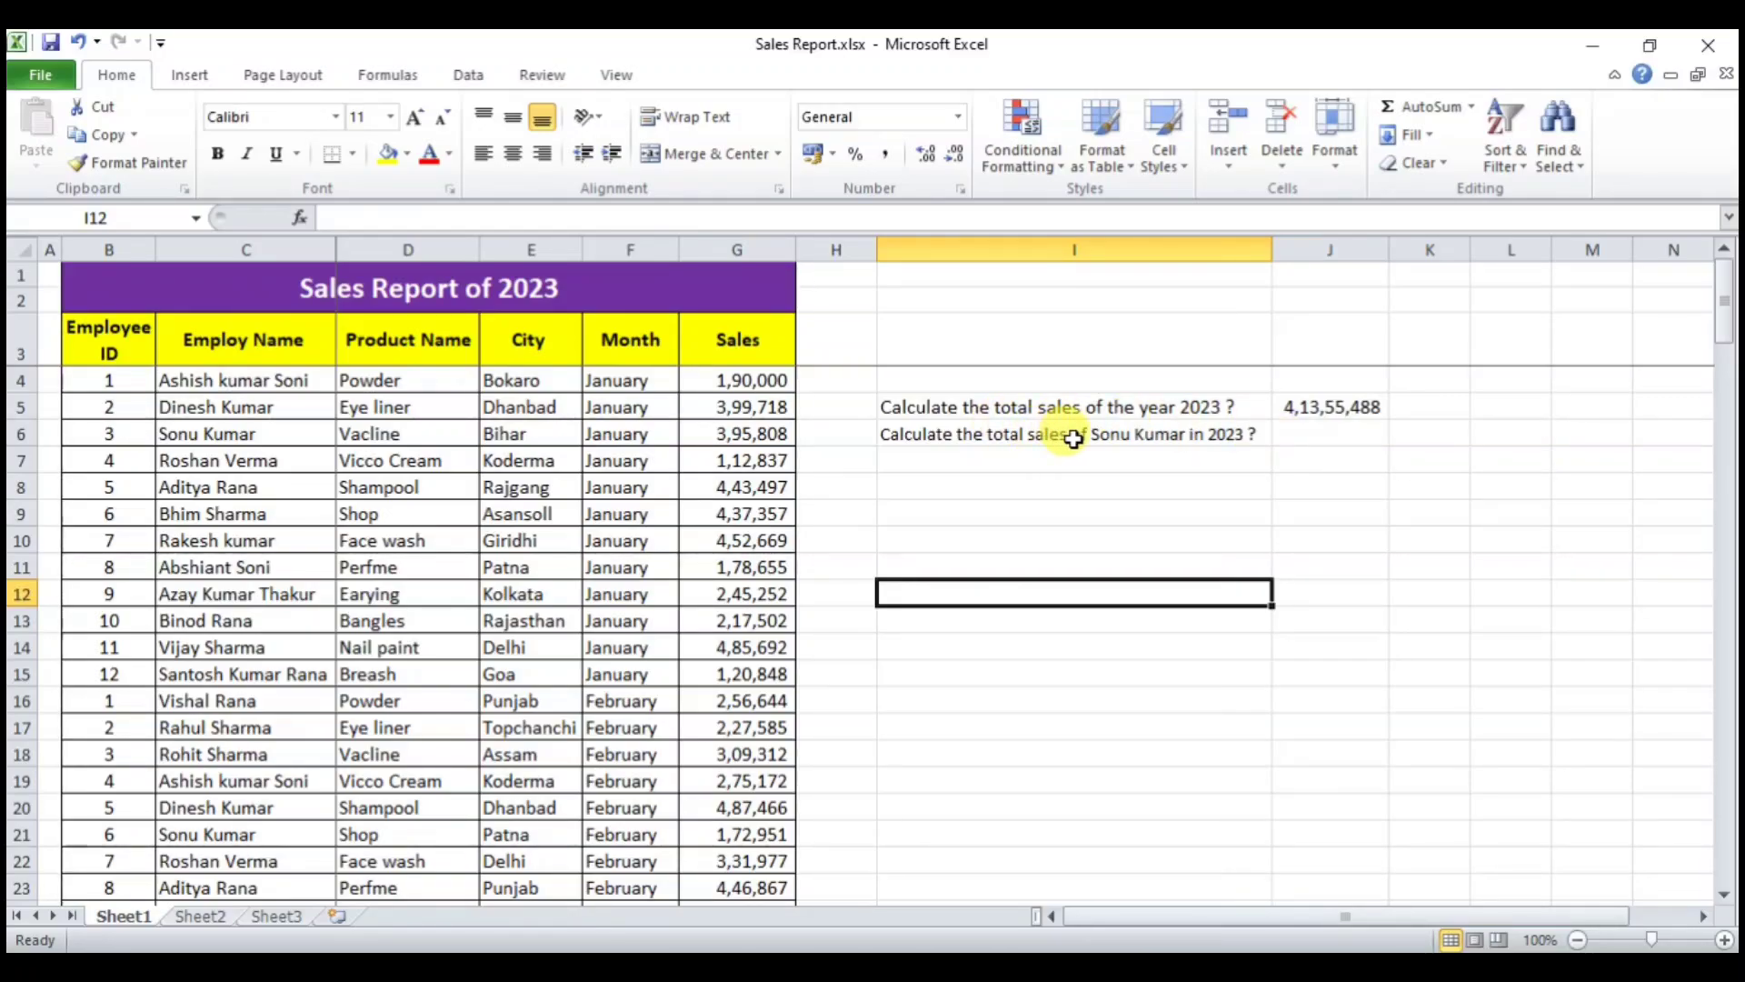
click(1036, 405)
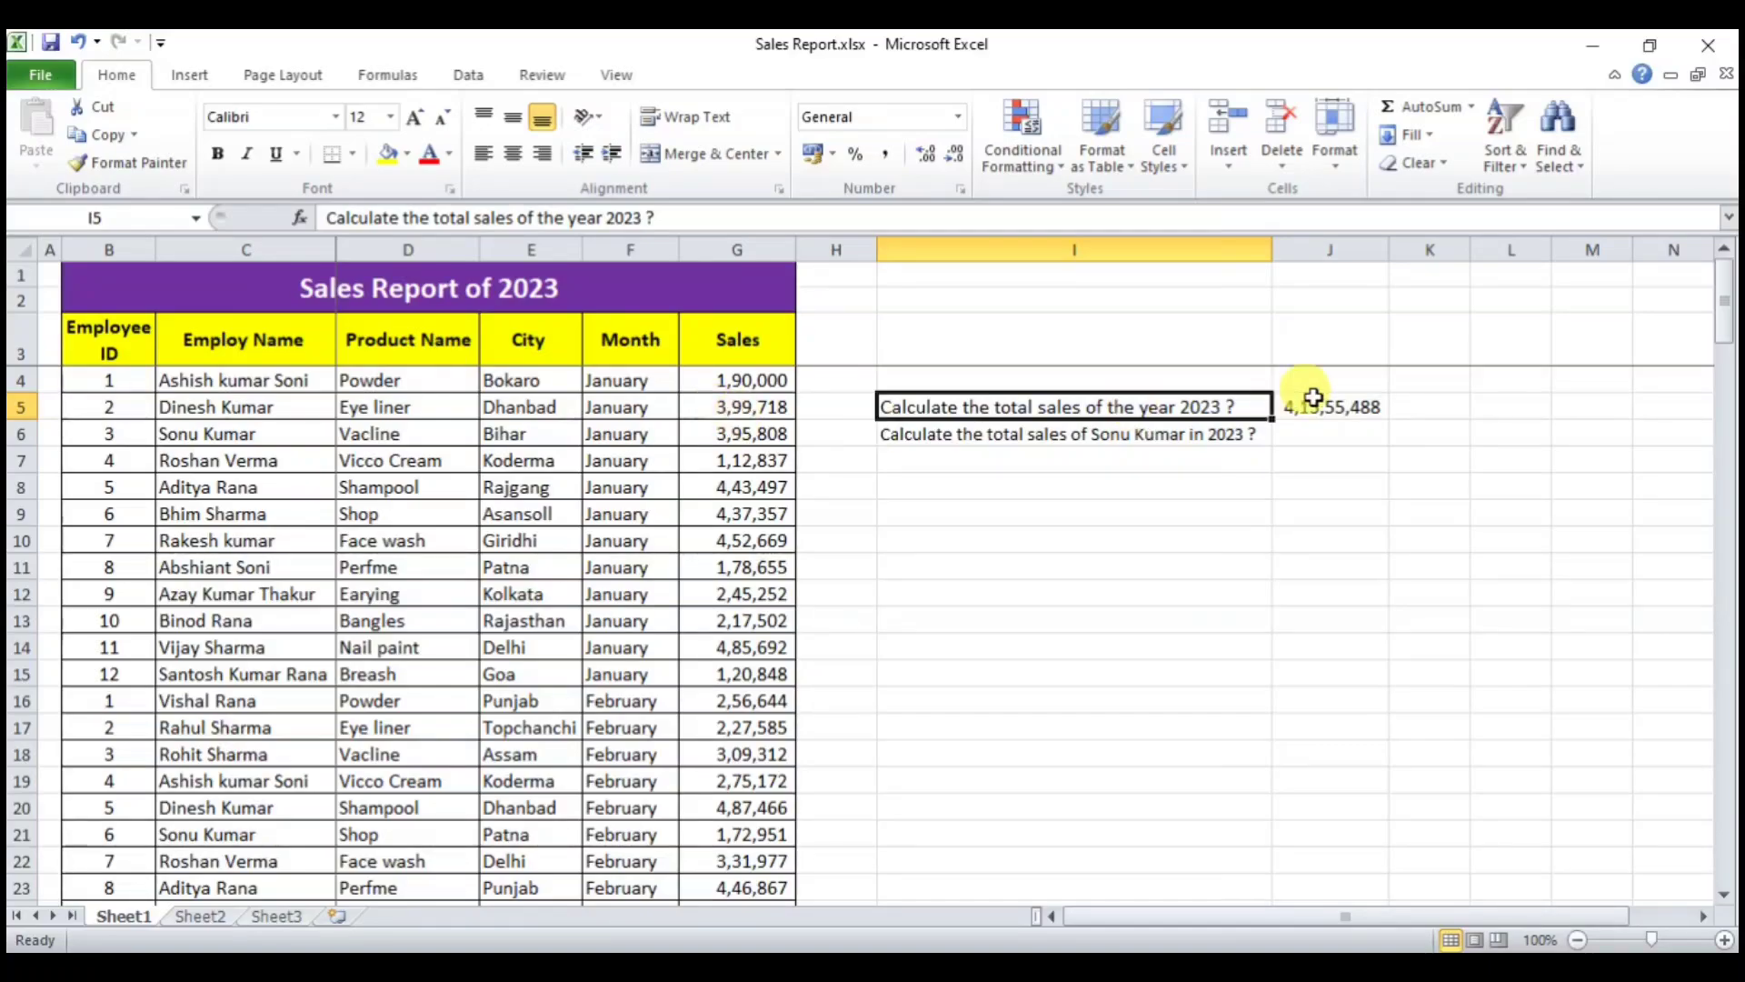
click(1046, 434)
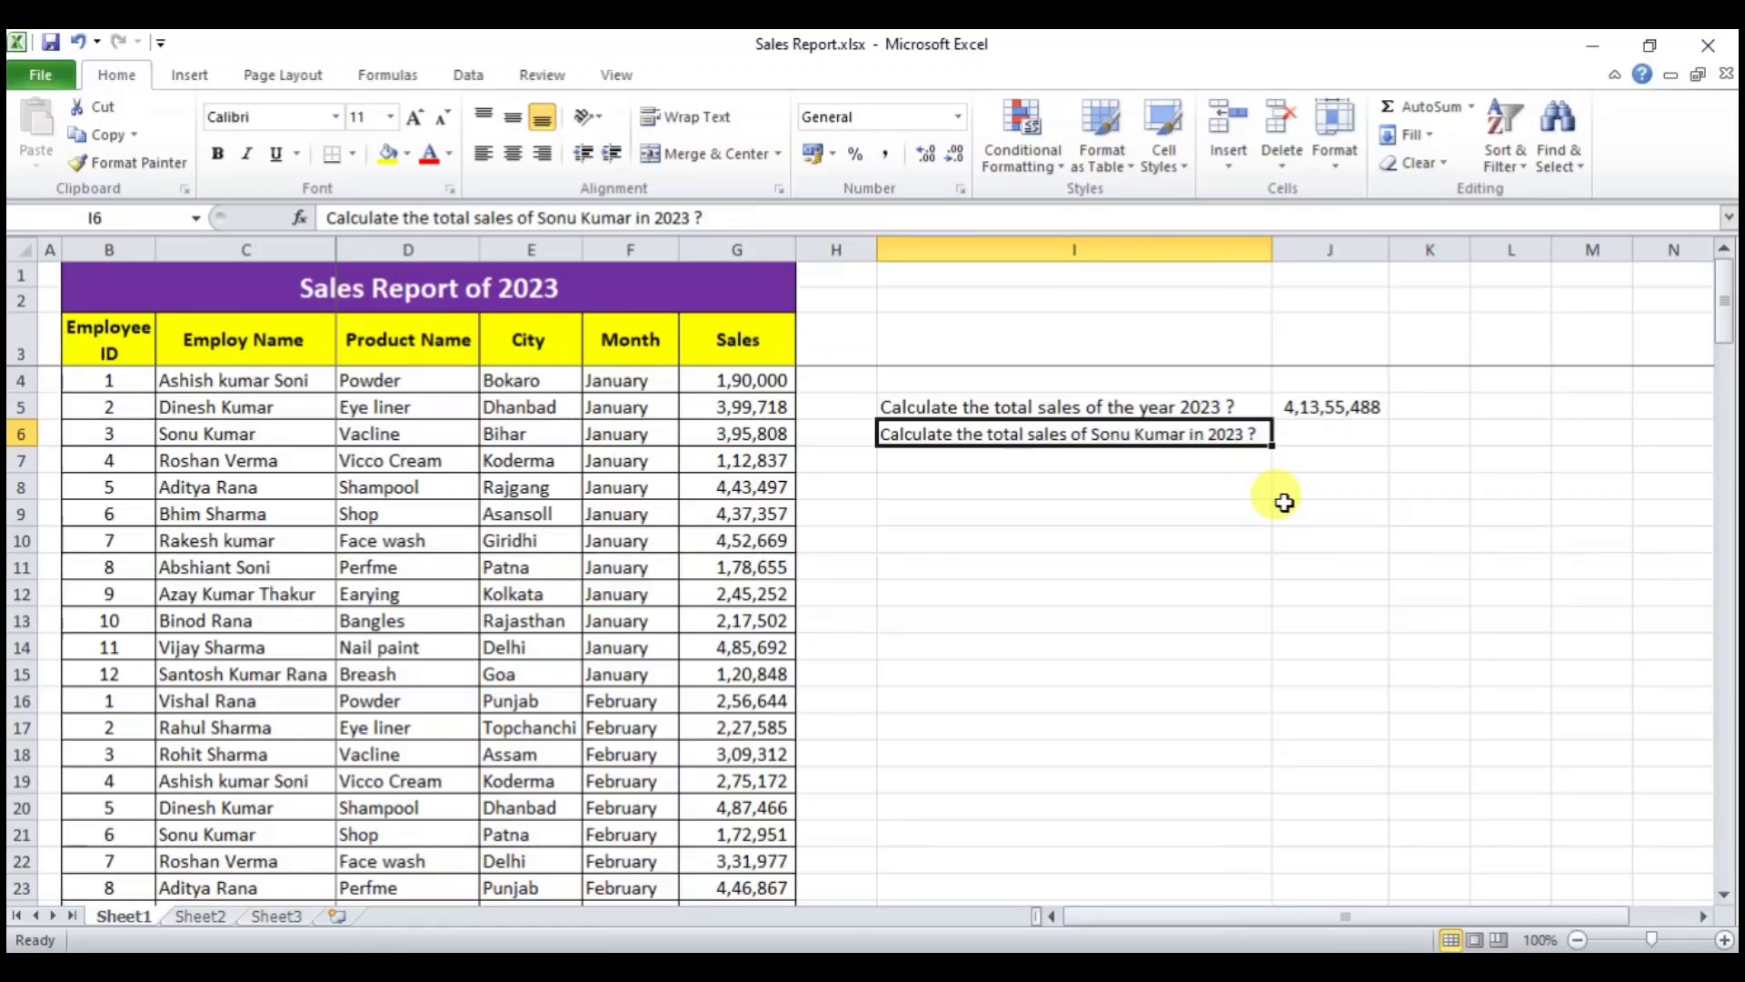
click(1300, 408)
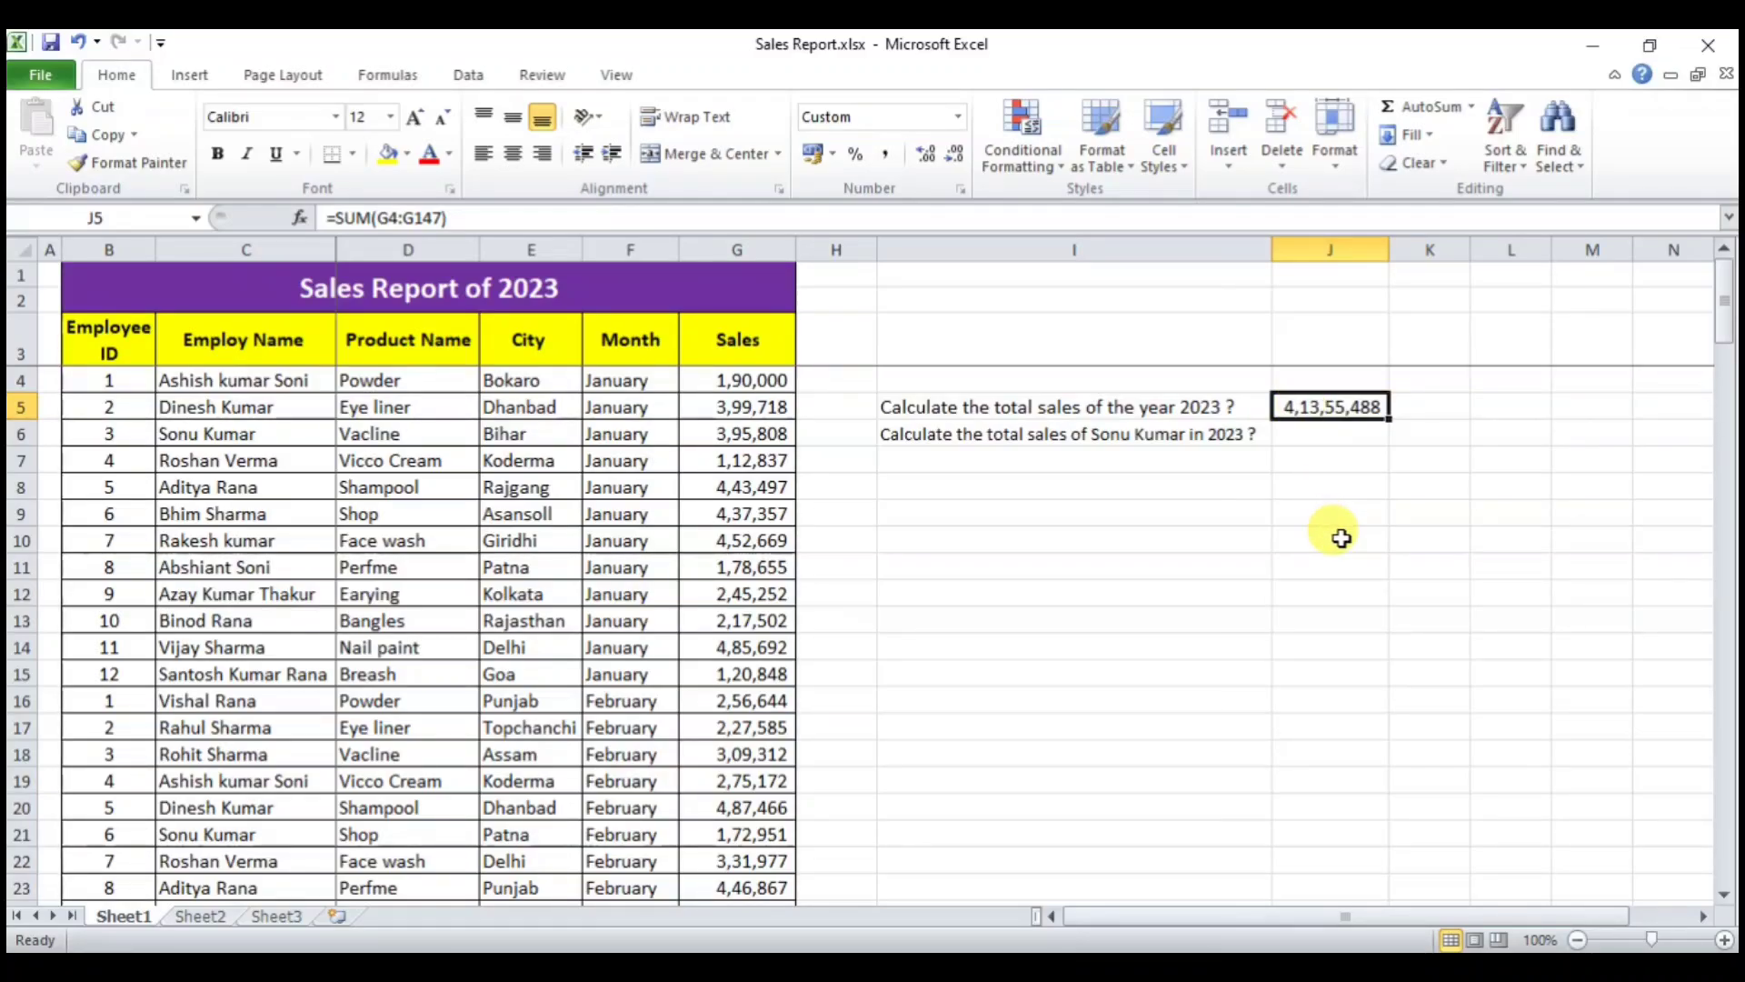
- Start a SUMIF formula in J6 with the employee names in C4:C147 as the criteria range
click(1327, 434)
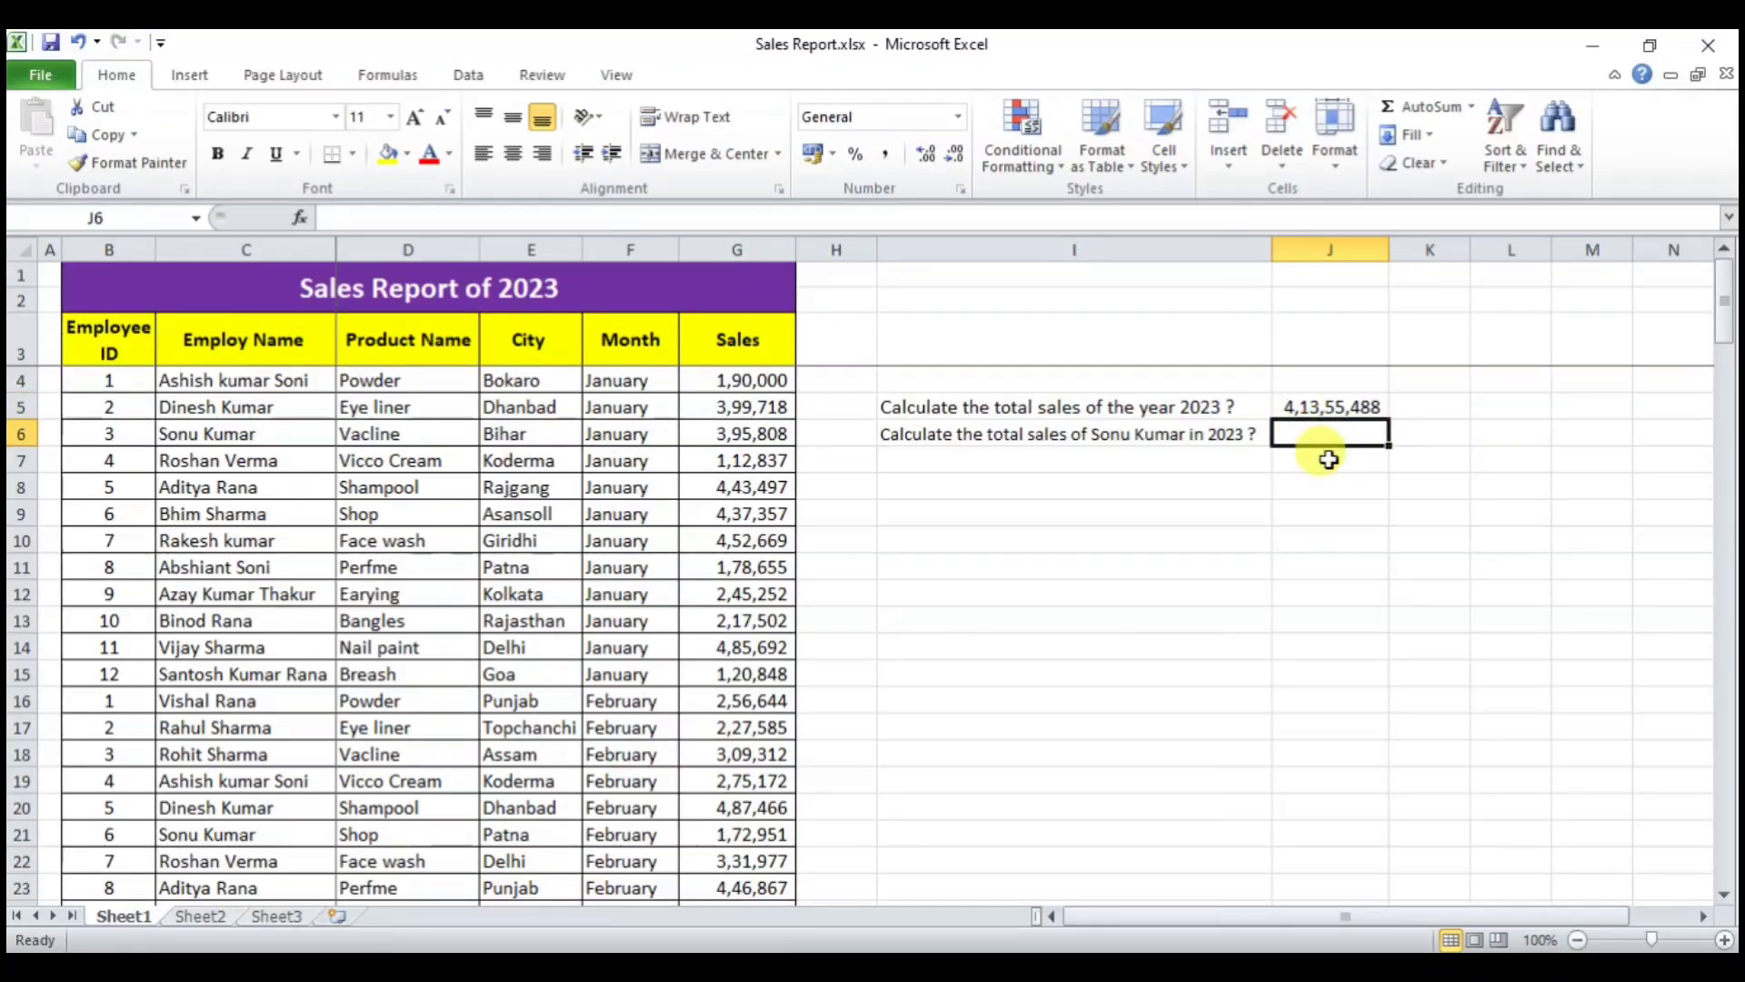
text(=sum)
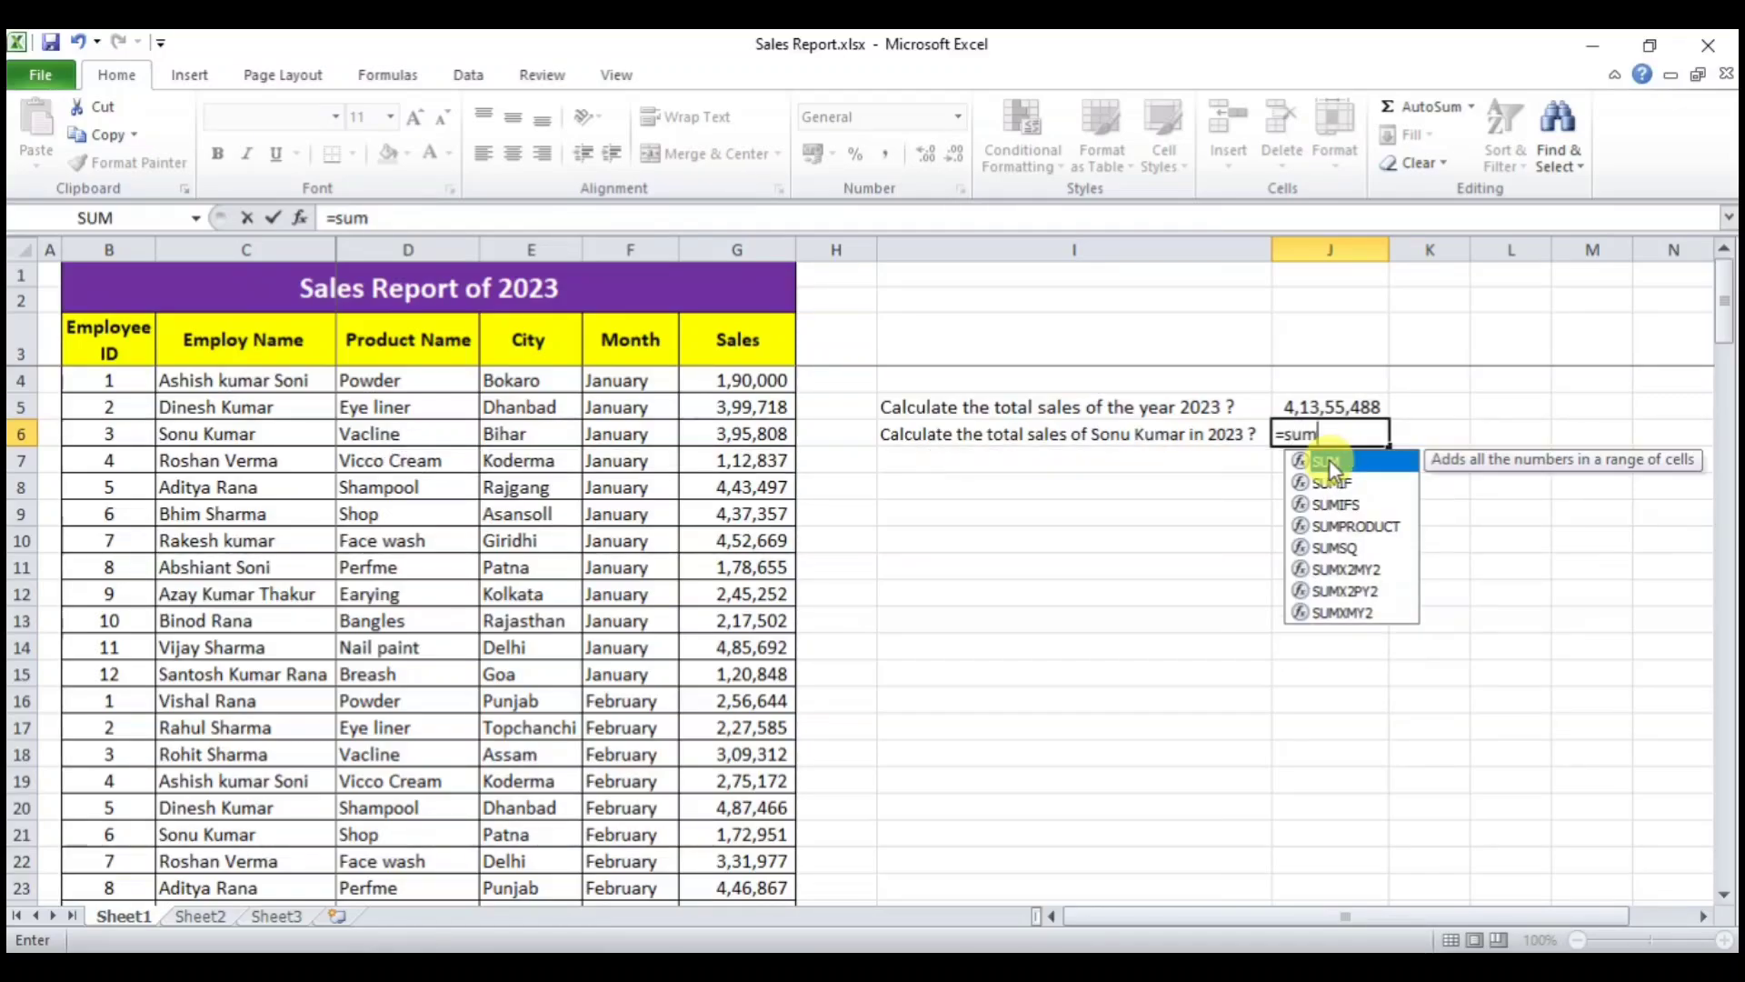
text(if)
double_click(1329, 460)
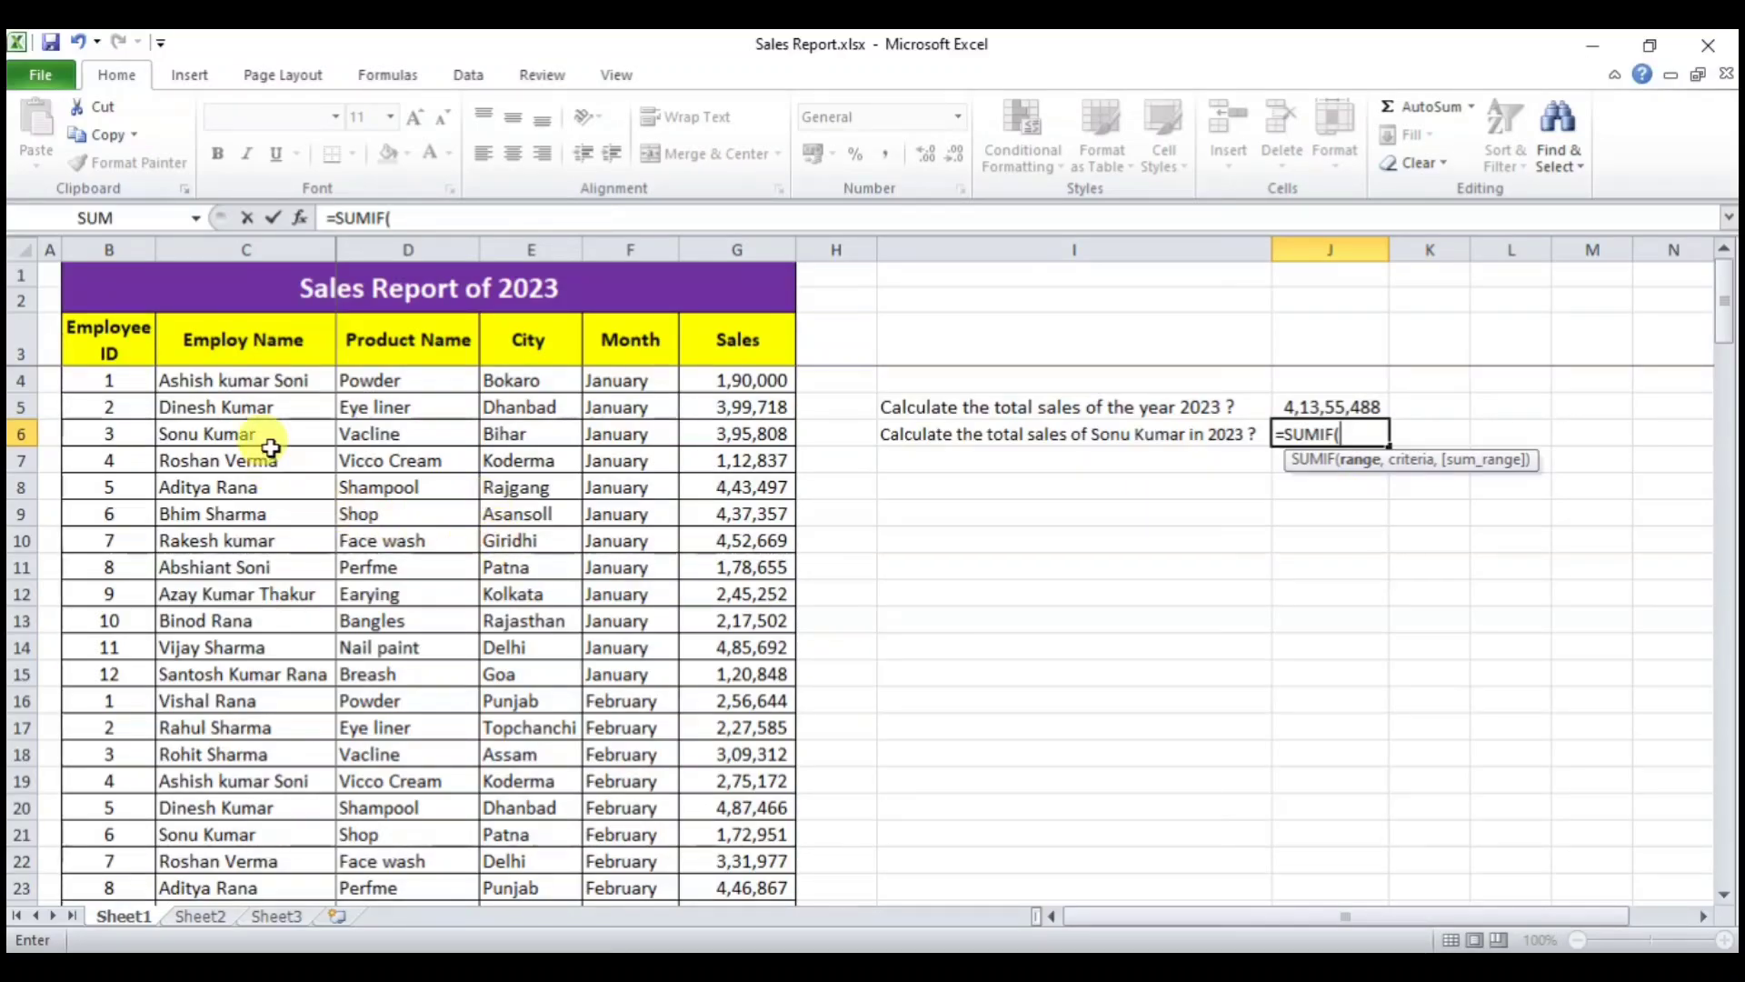
drag(257, 380, 234, 833)
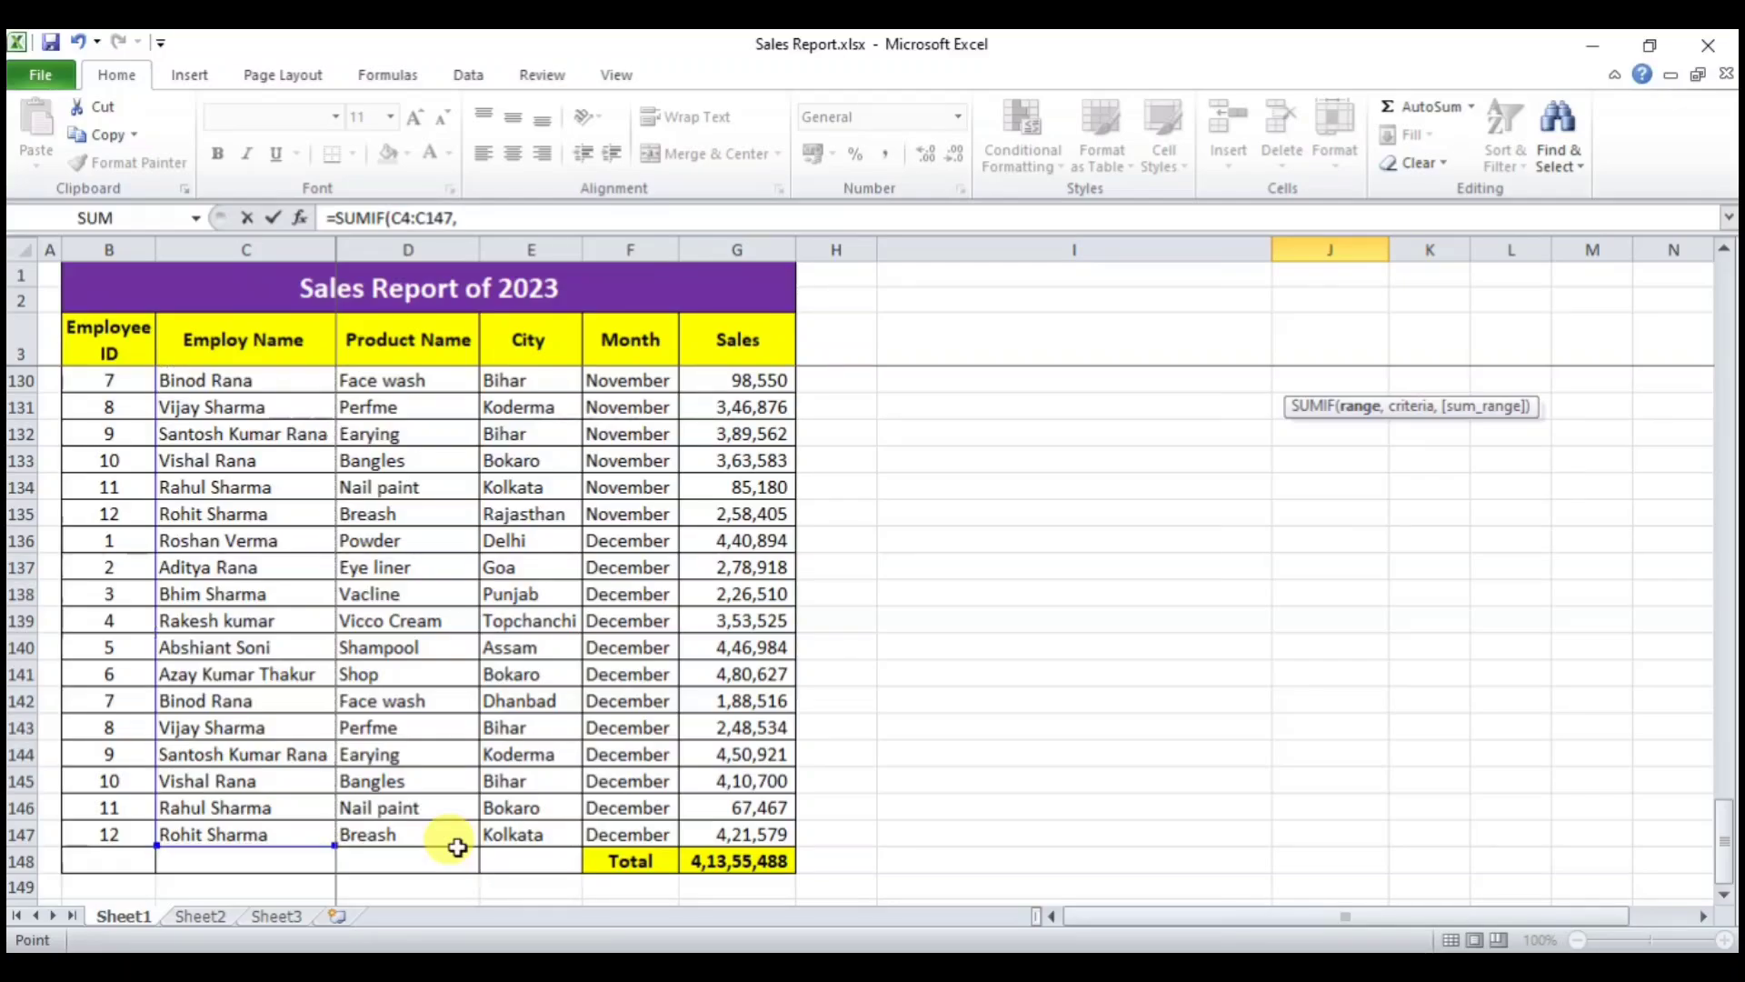
text(,)
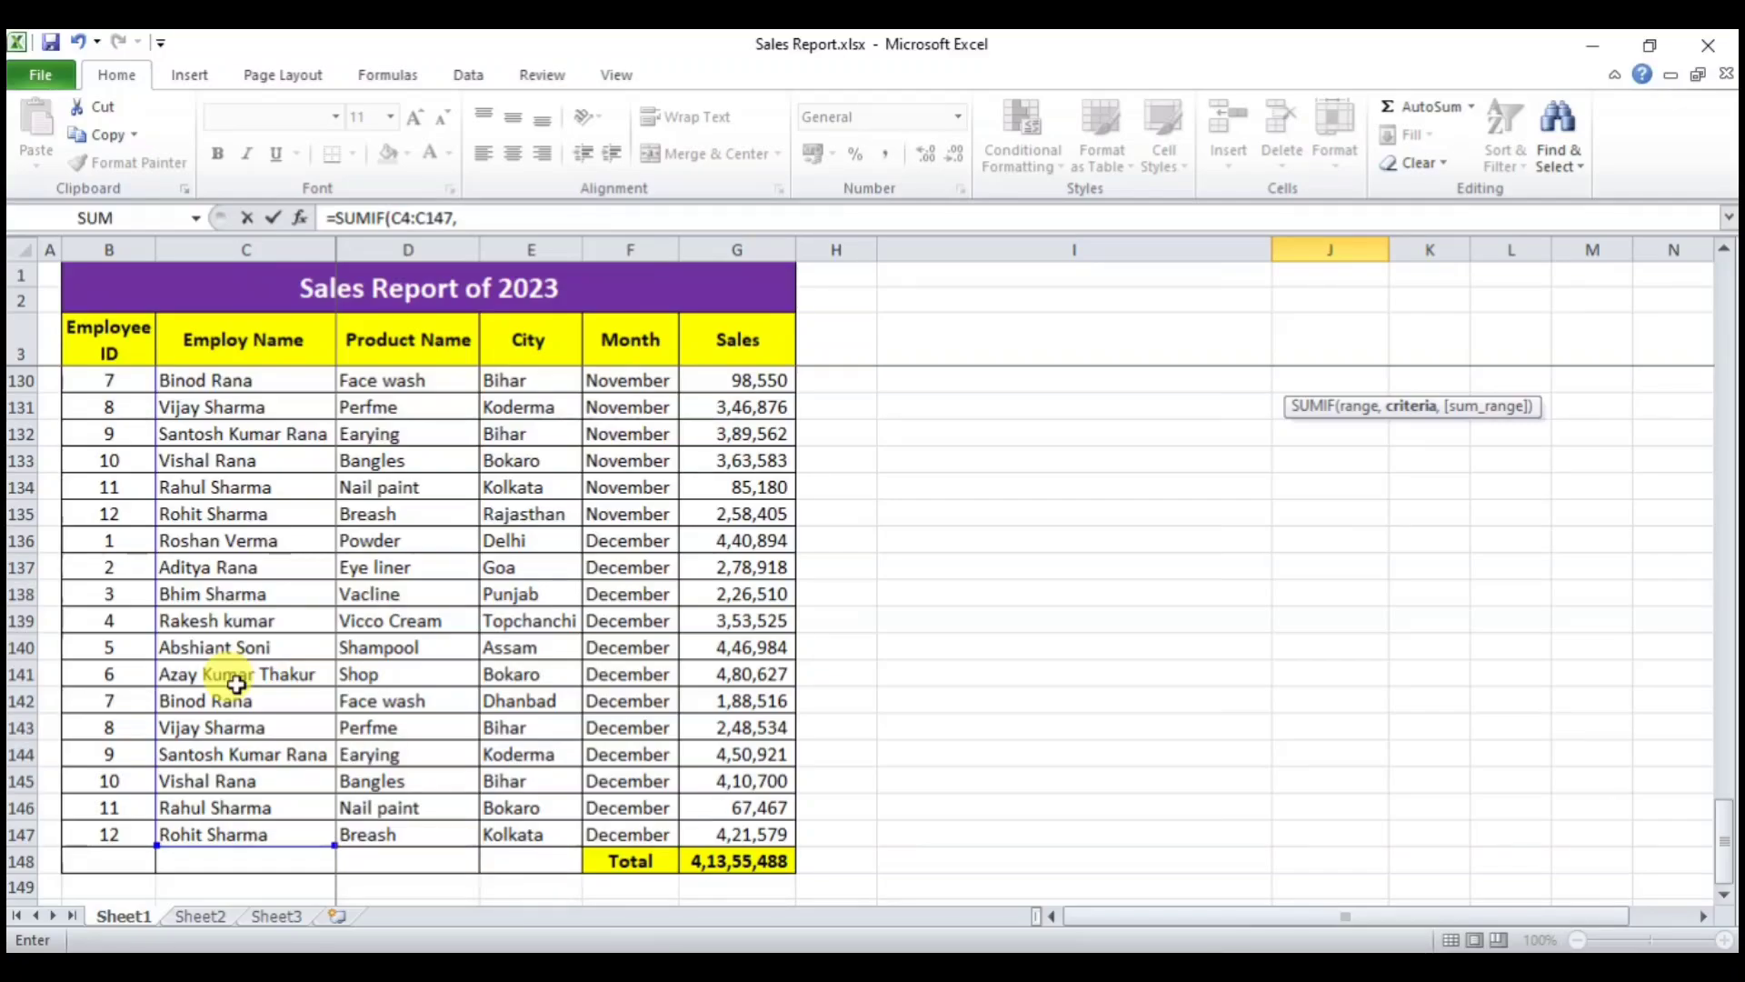
- Complete J6's SUMIF with the C6 employee's name in quotes as the criterion and G4:G147 as the sum range
click(492, 221)
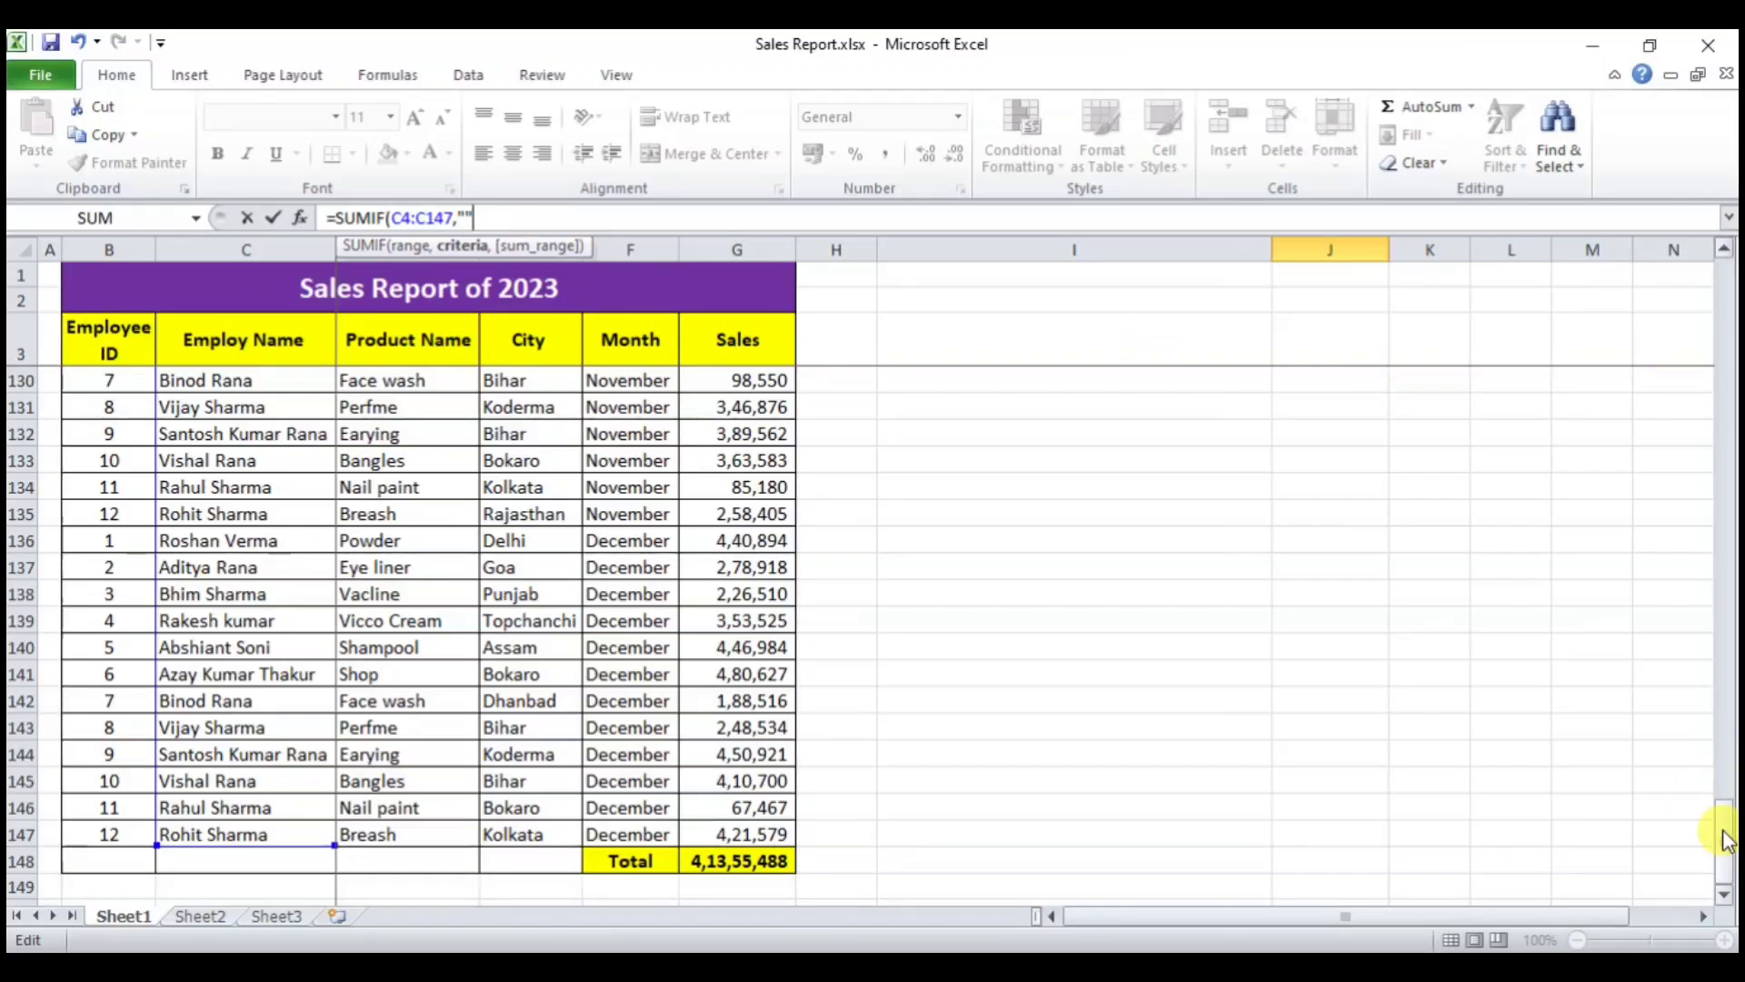
drag(1726, 838, 1698, 281)
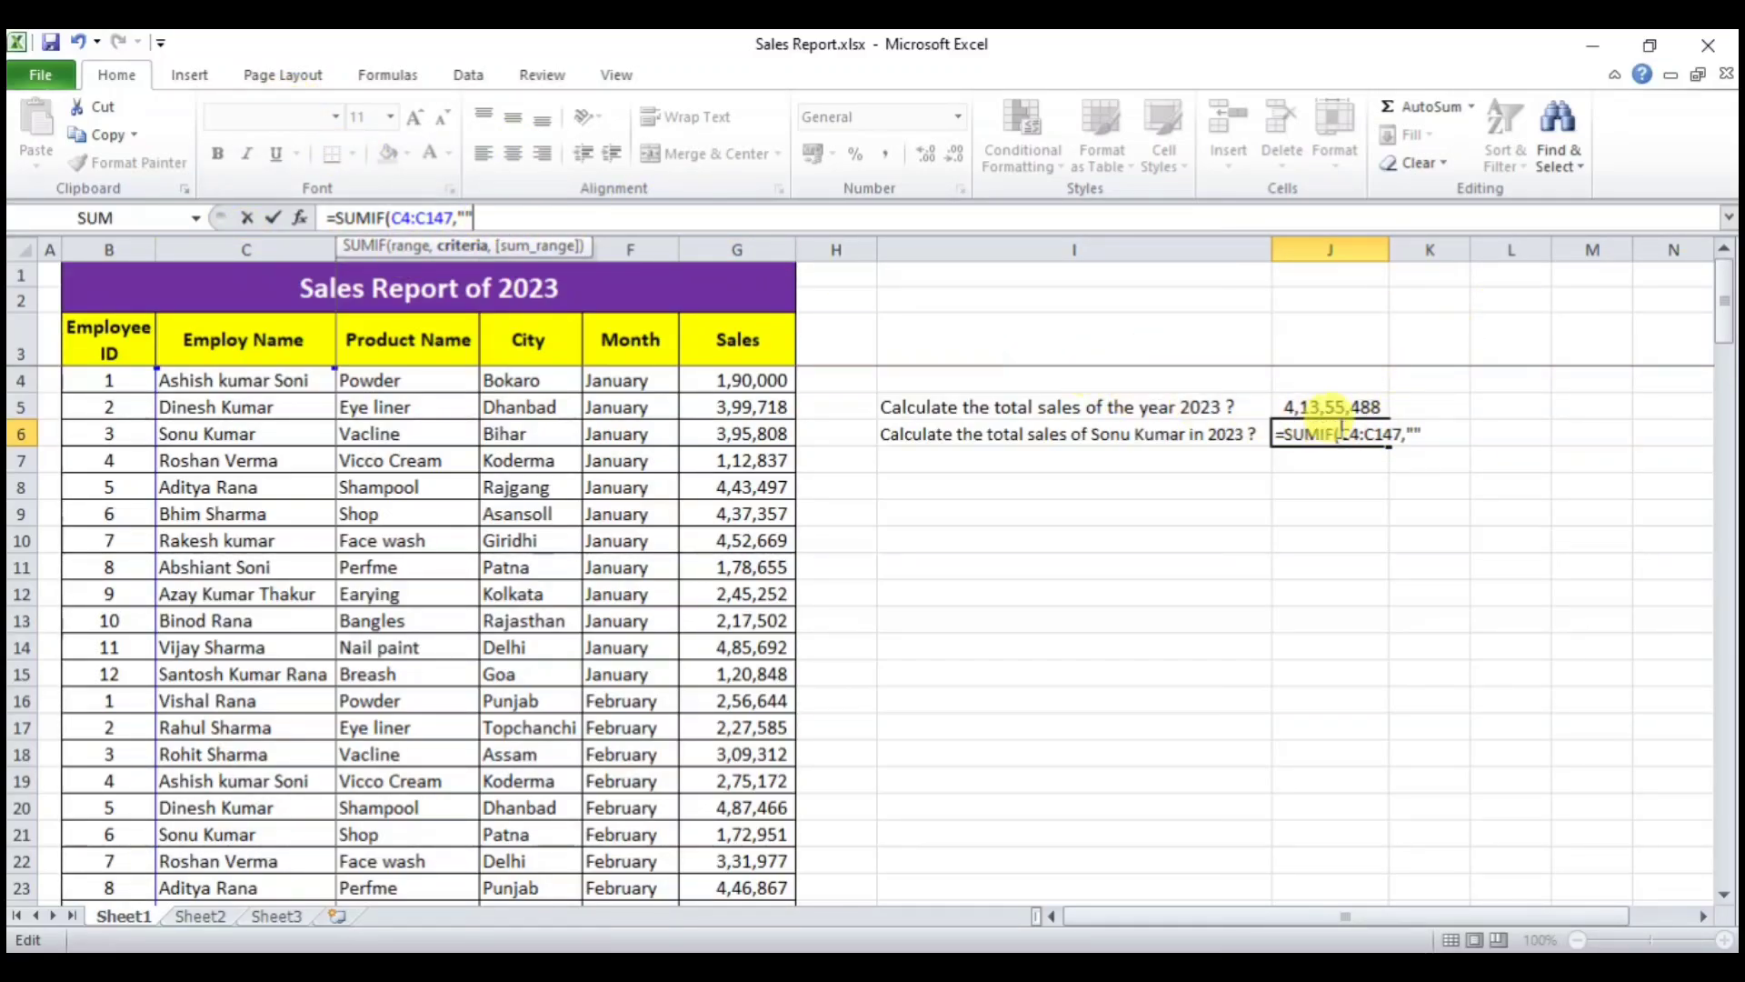
click(1413, 433)
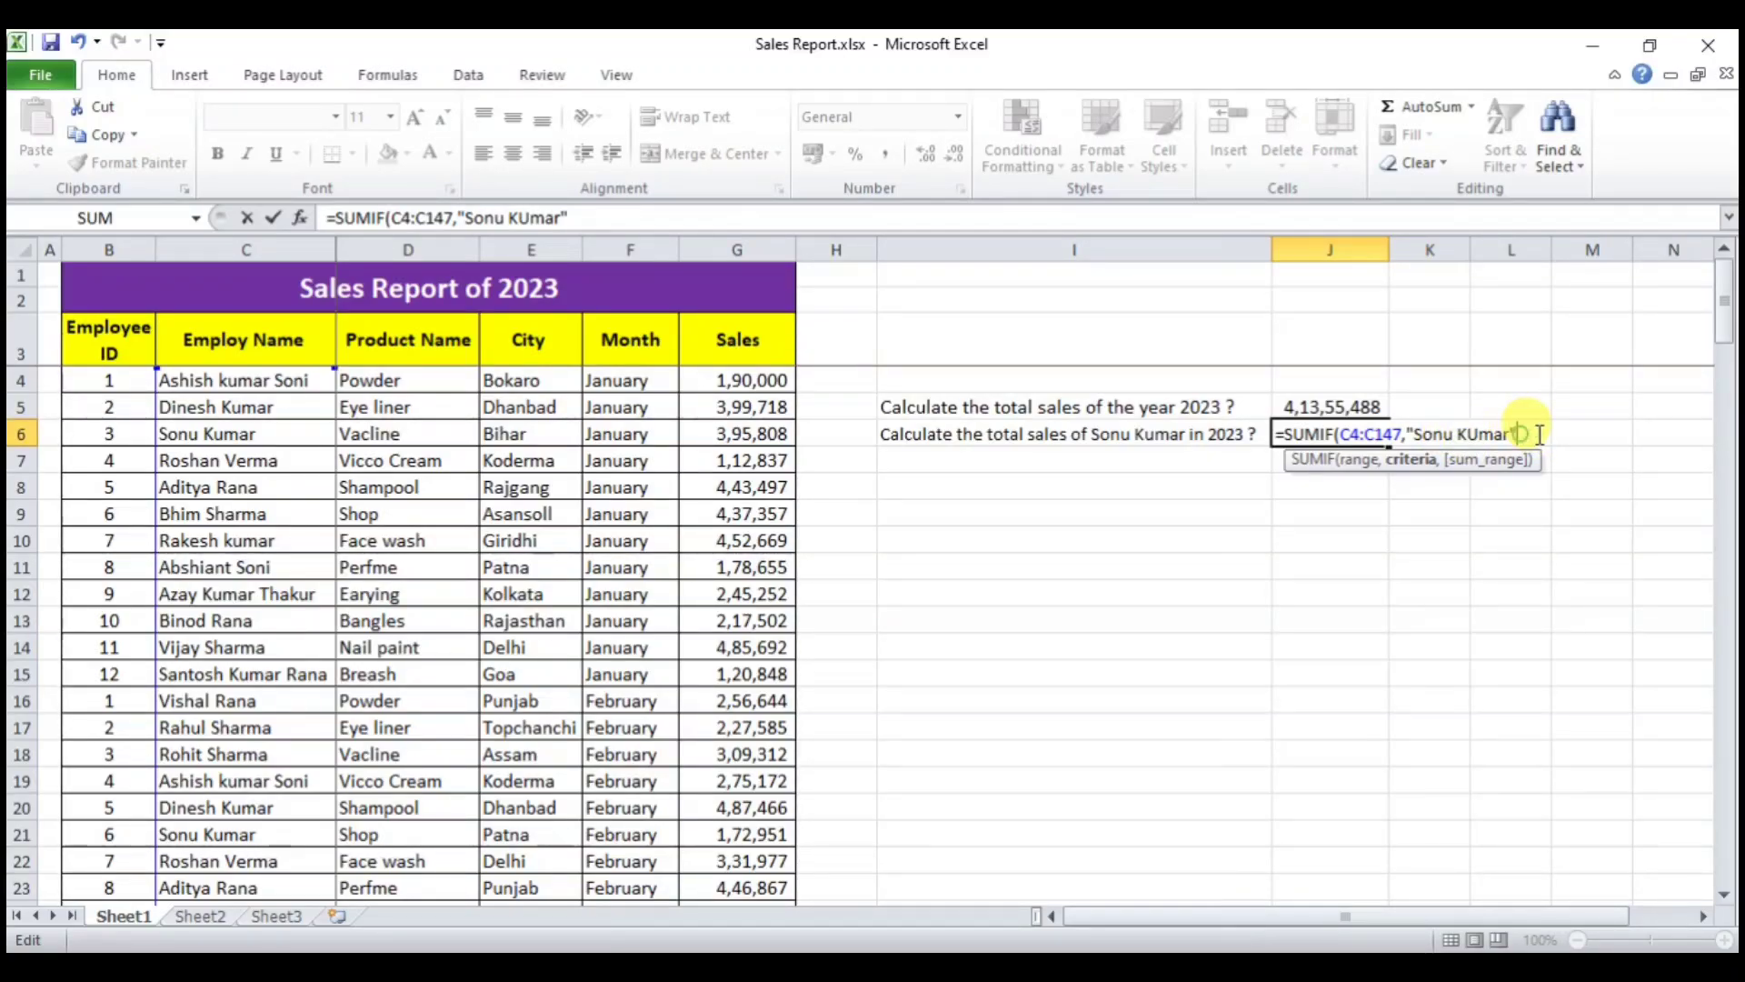
text(,)
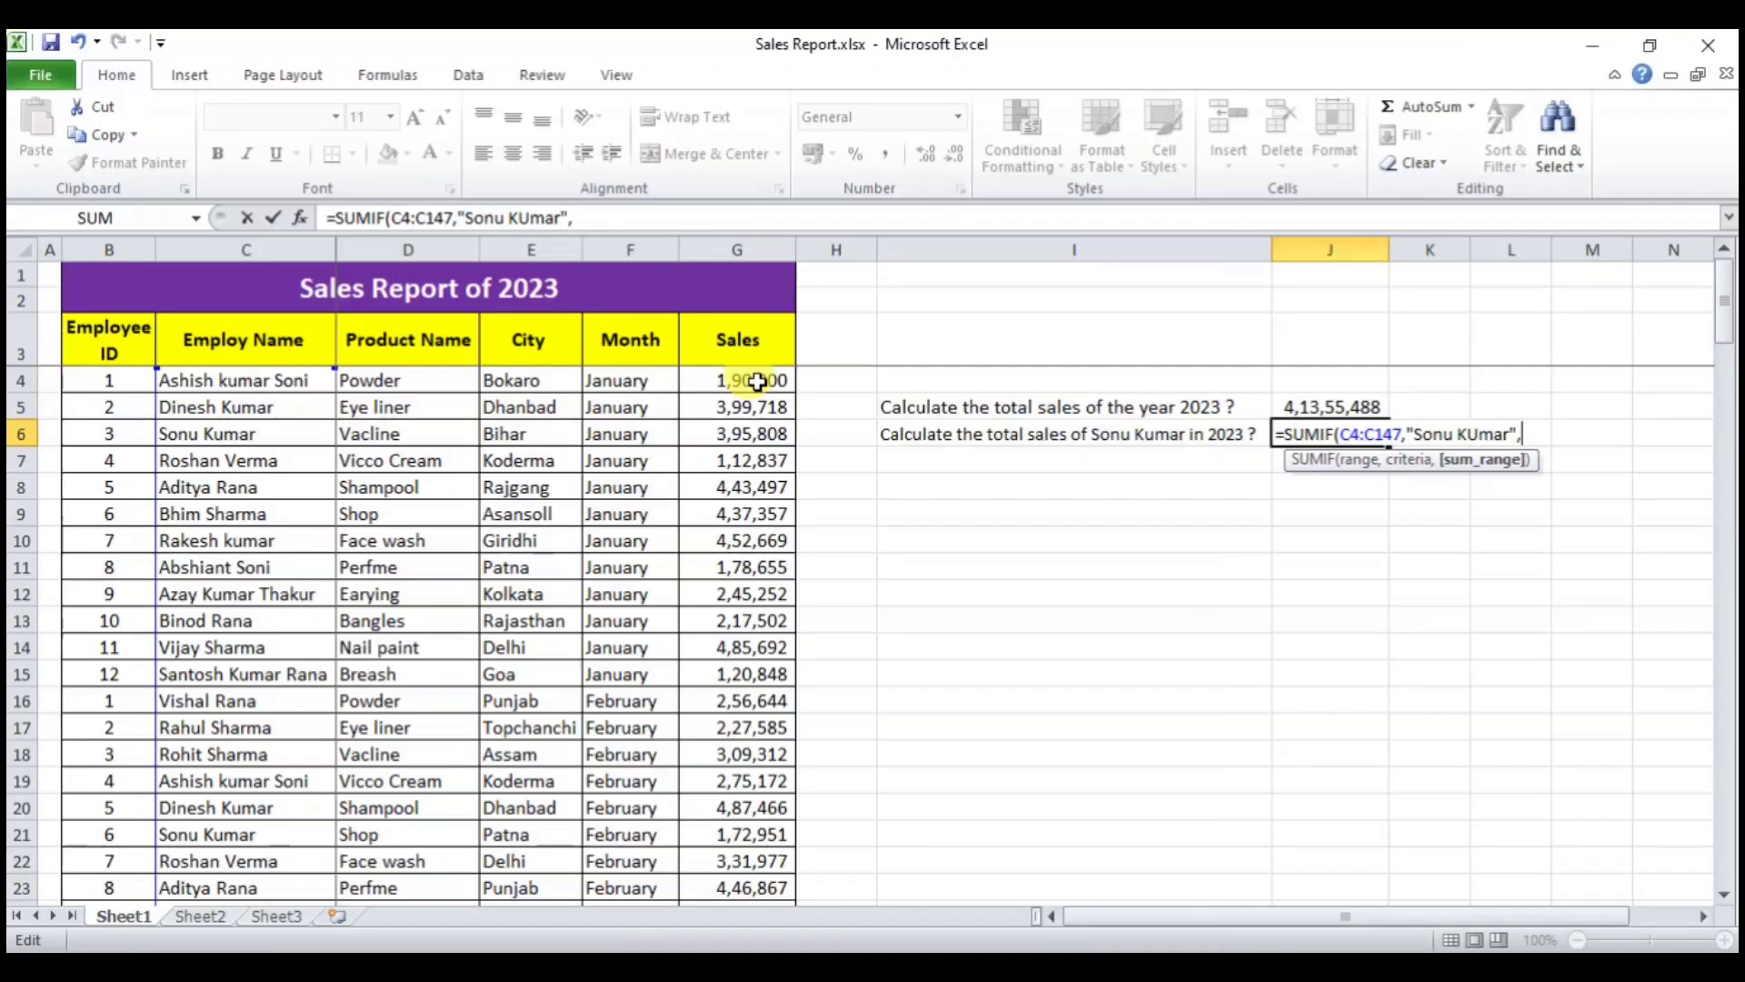
drag(758, 382, 775, 837)
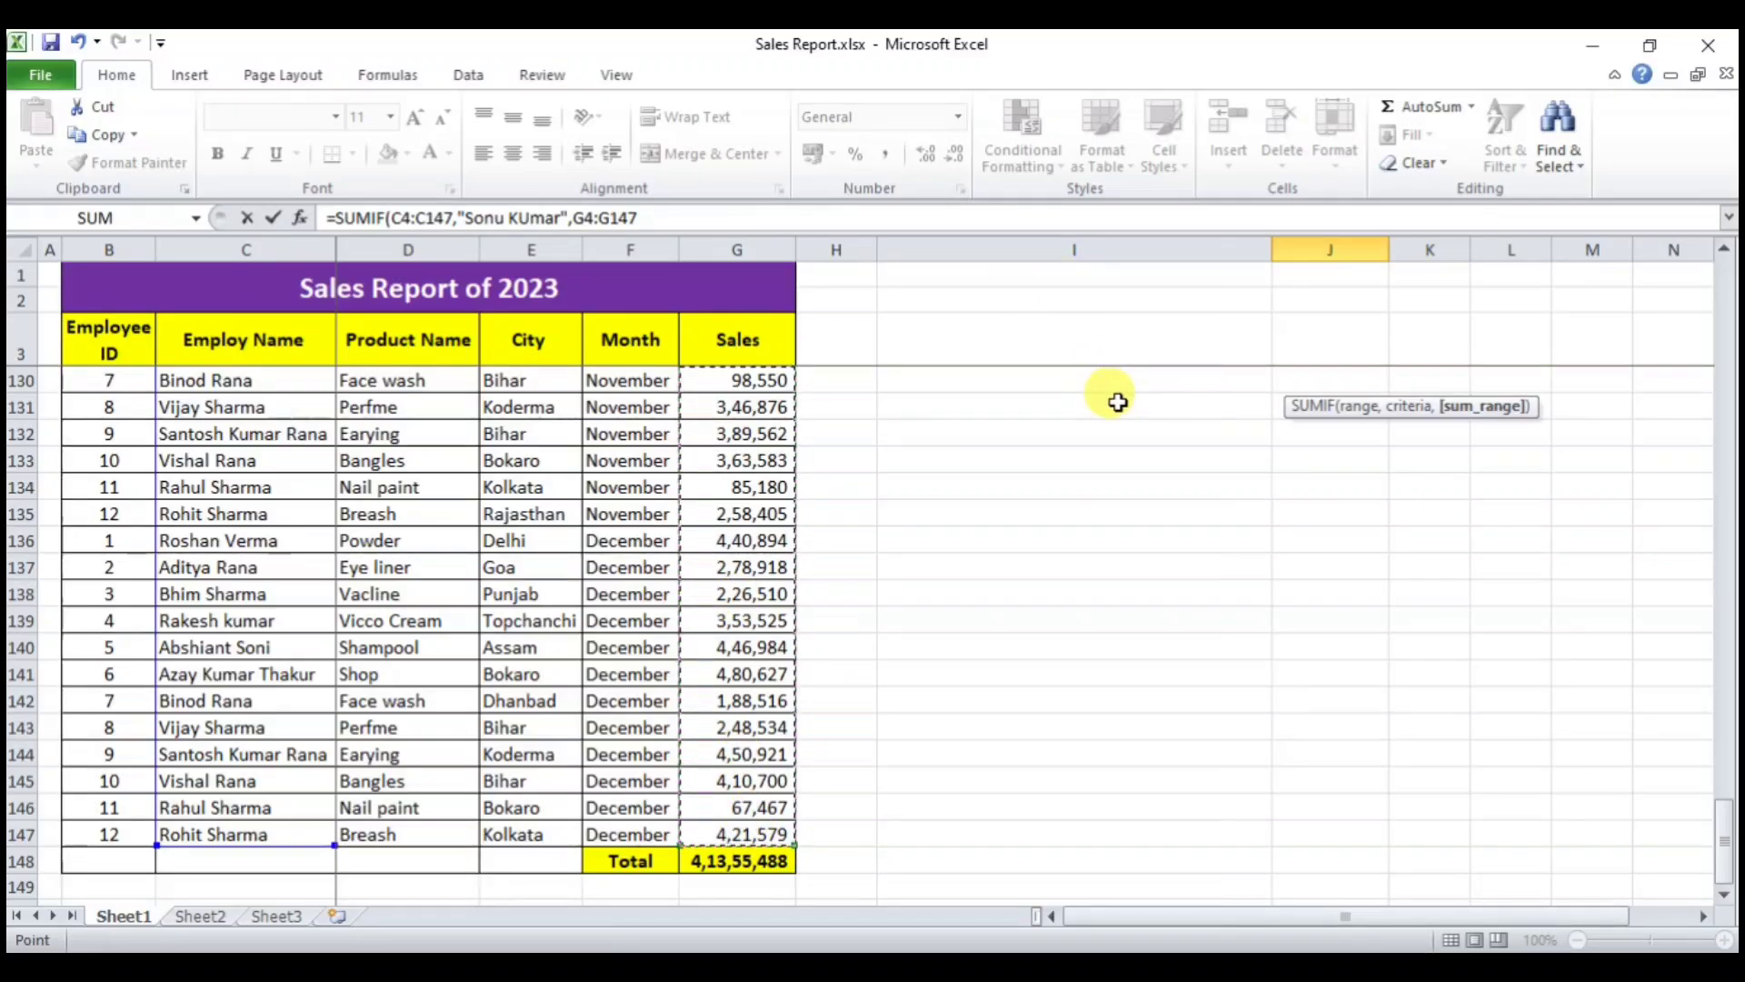
text())
key(Return)
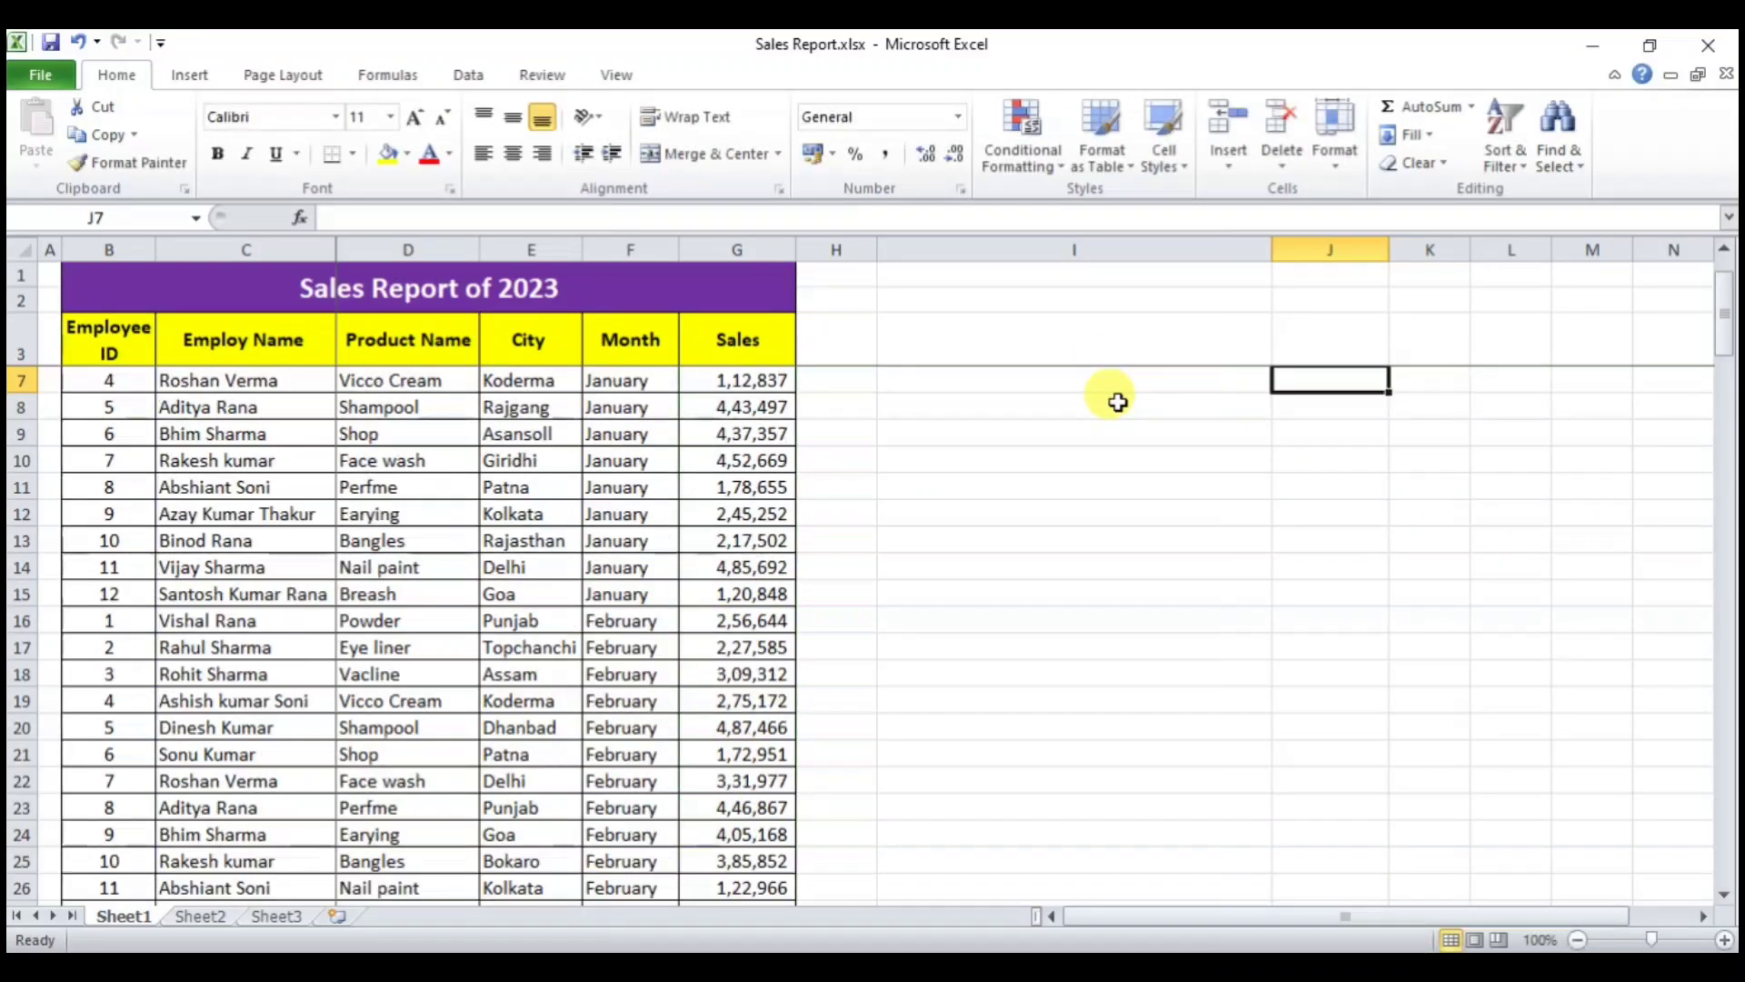
scroll(1324, 459, up, 1)
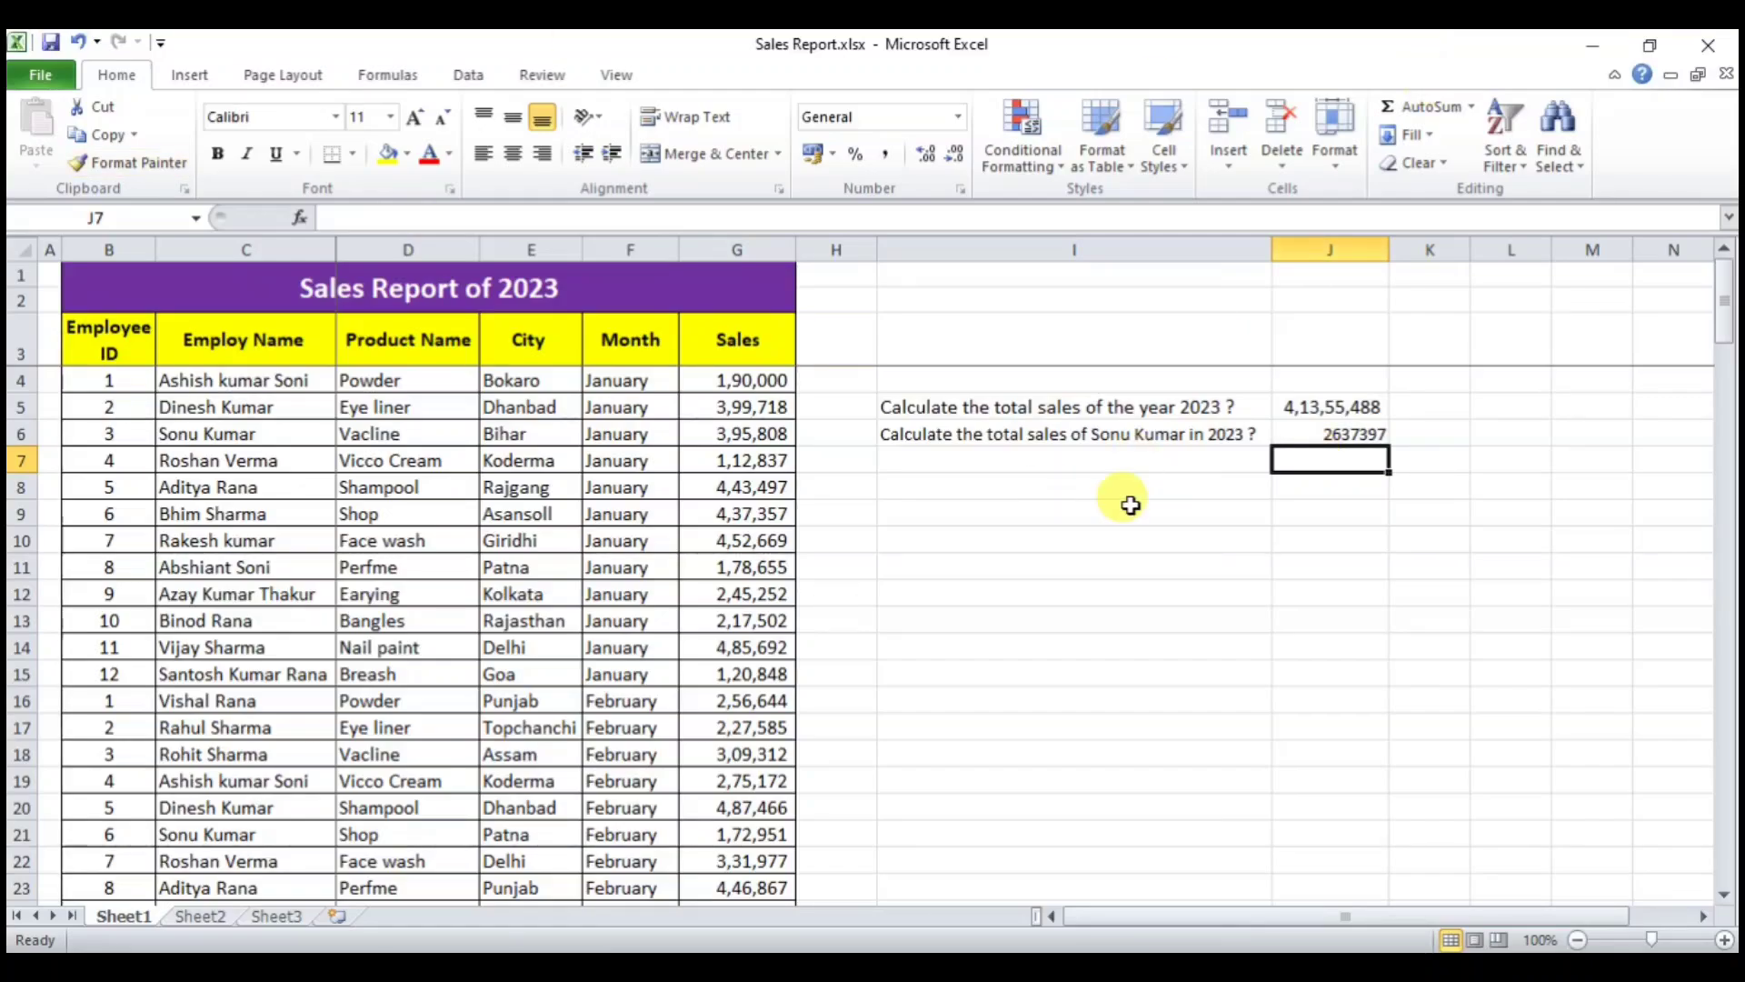
- Format the SUMIF result in J6 with comma separators and no decimal places
click(1330, 434)
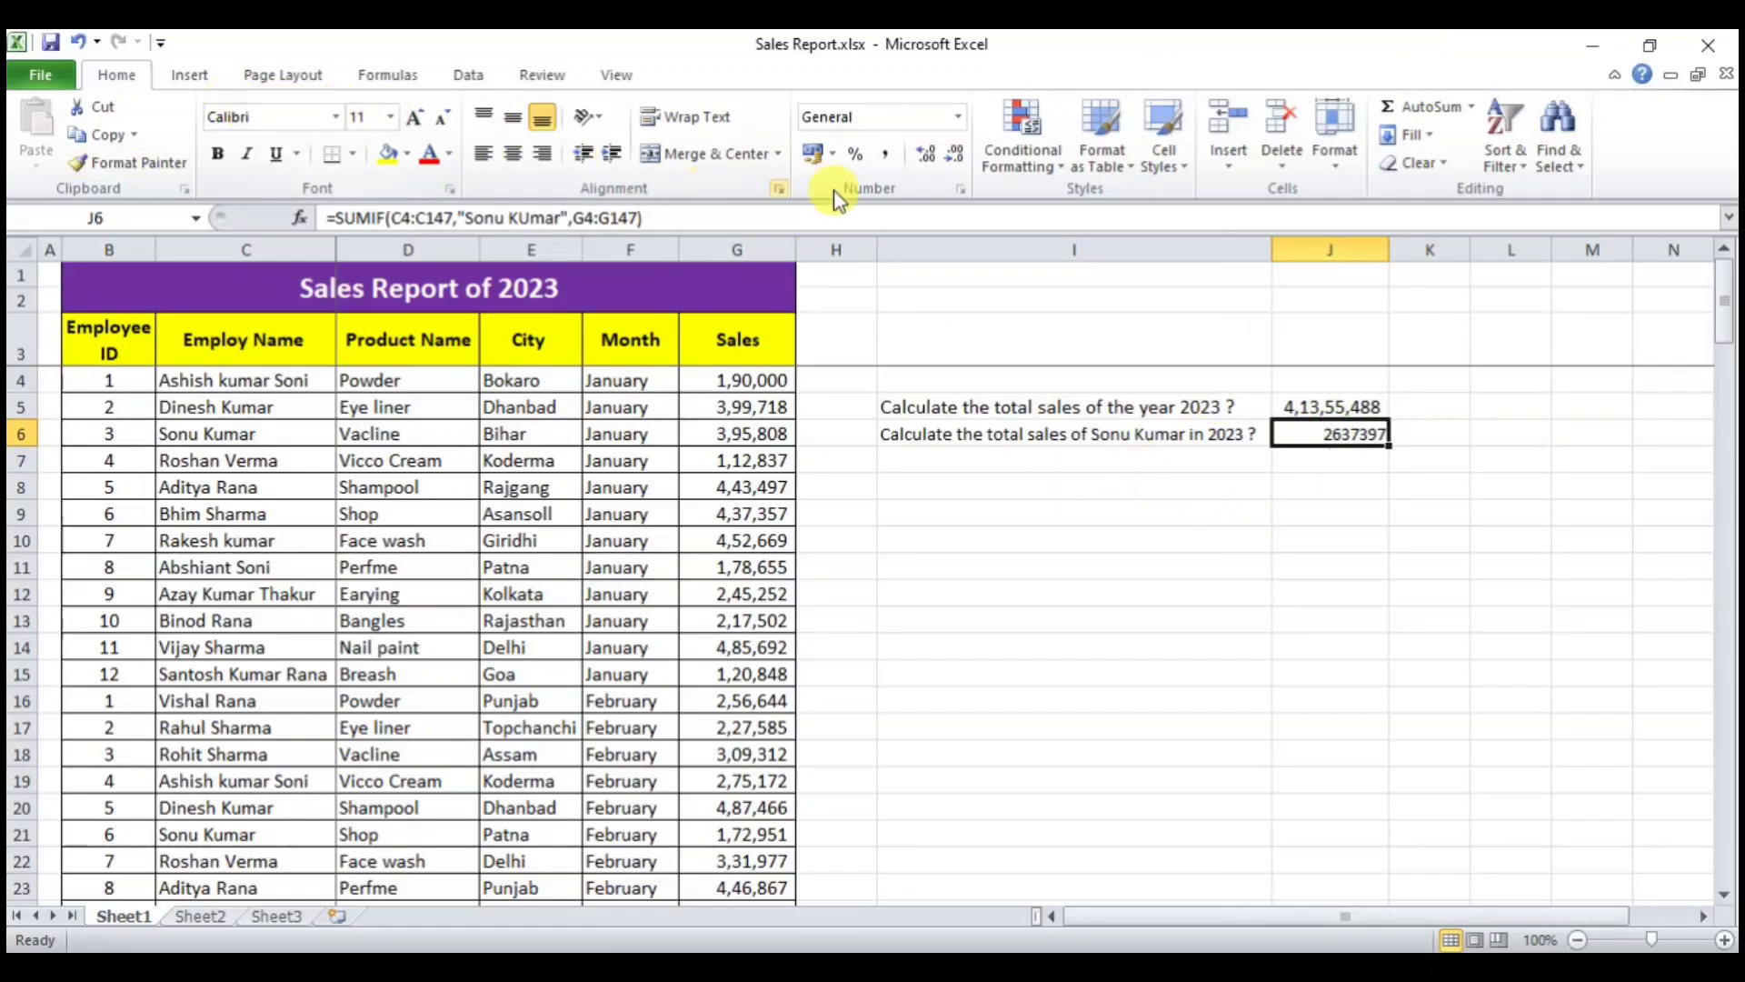
click(888, 156)
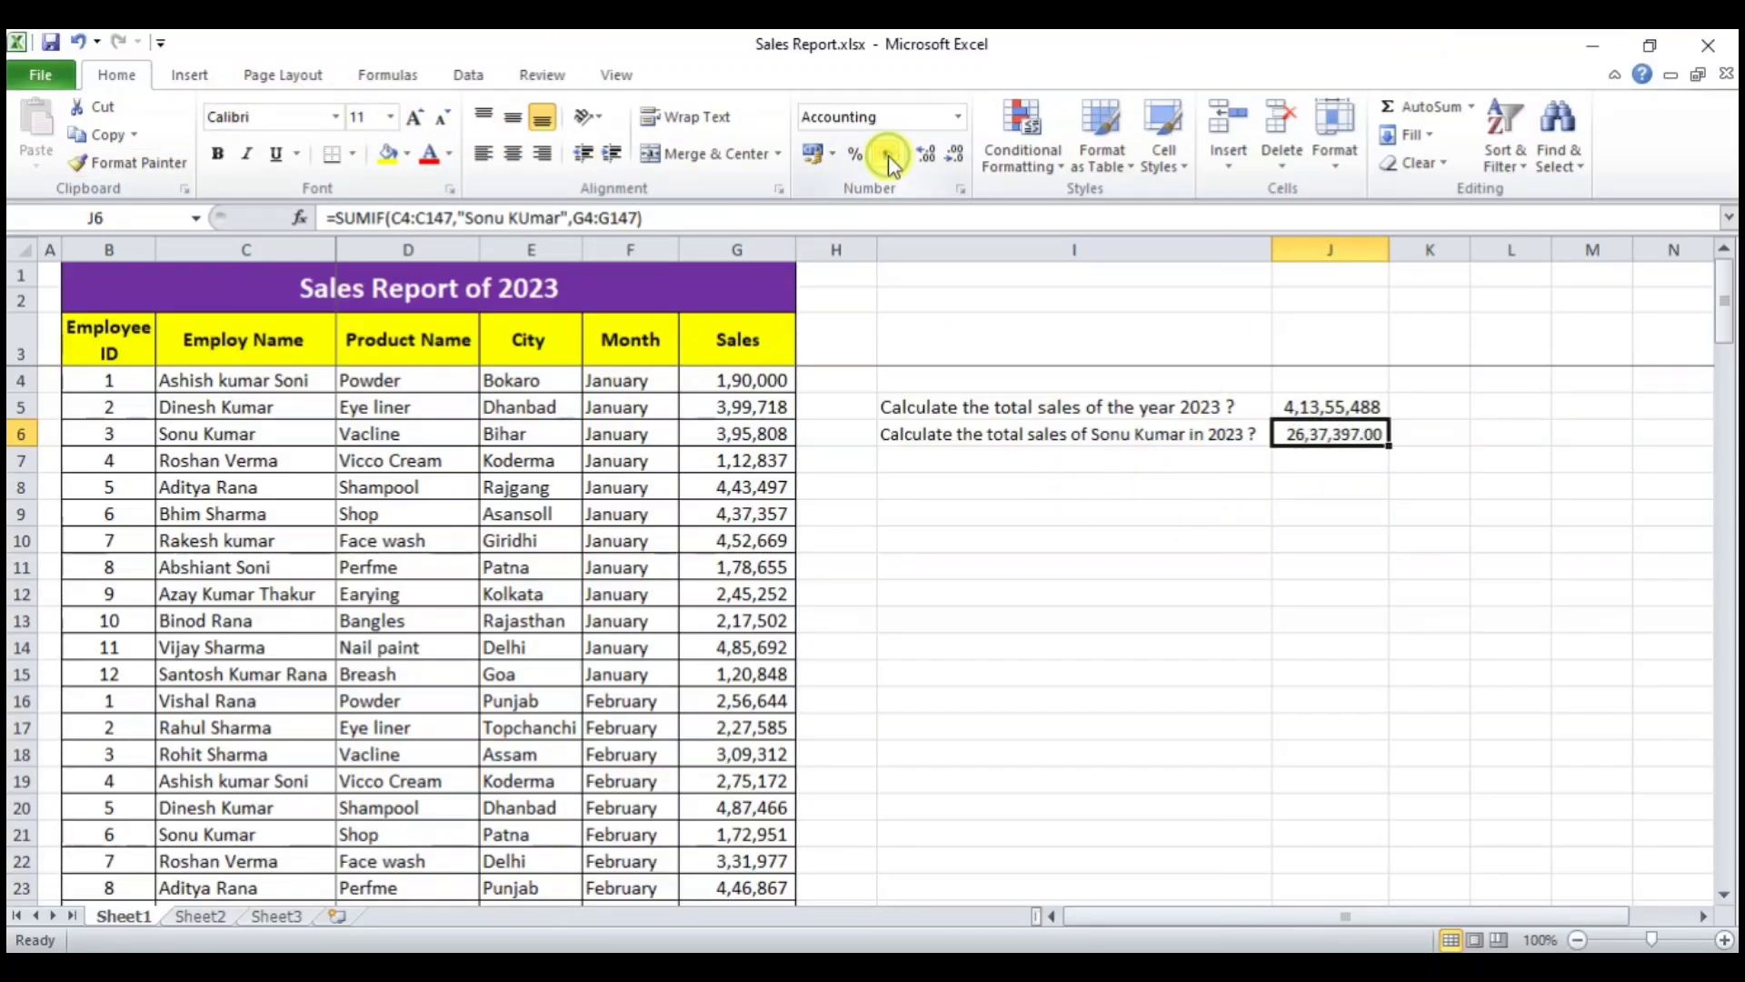
click(956, 154)
click(957, 155)
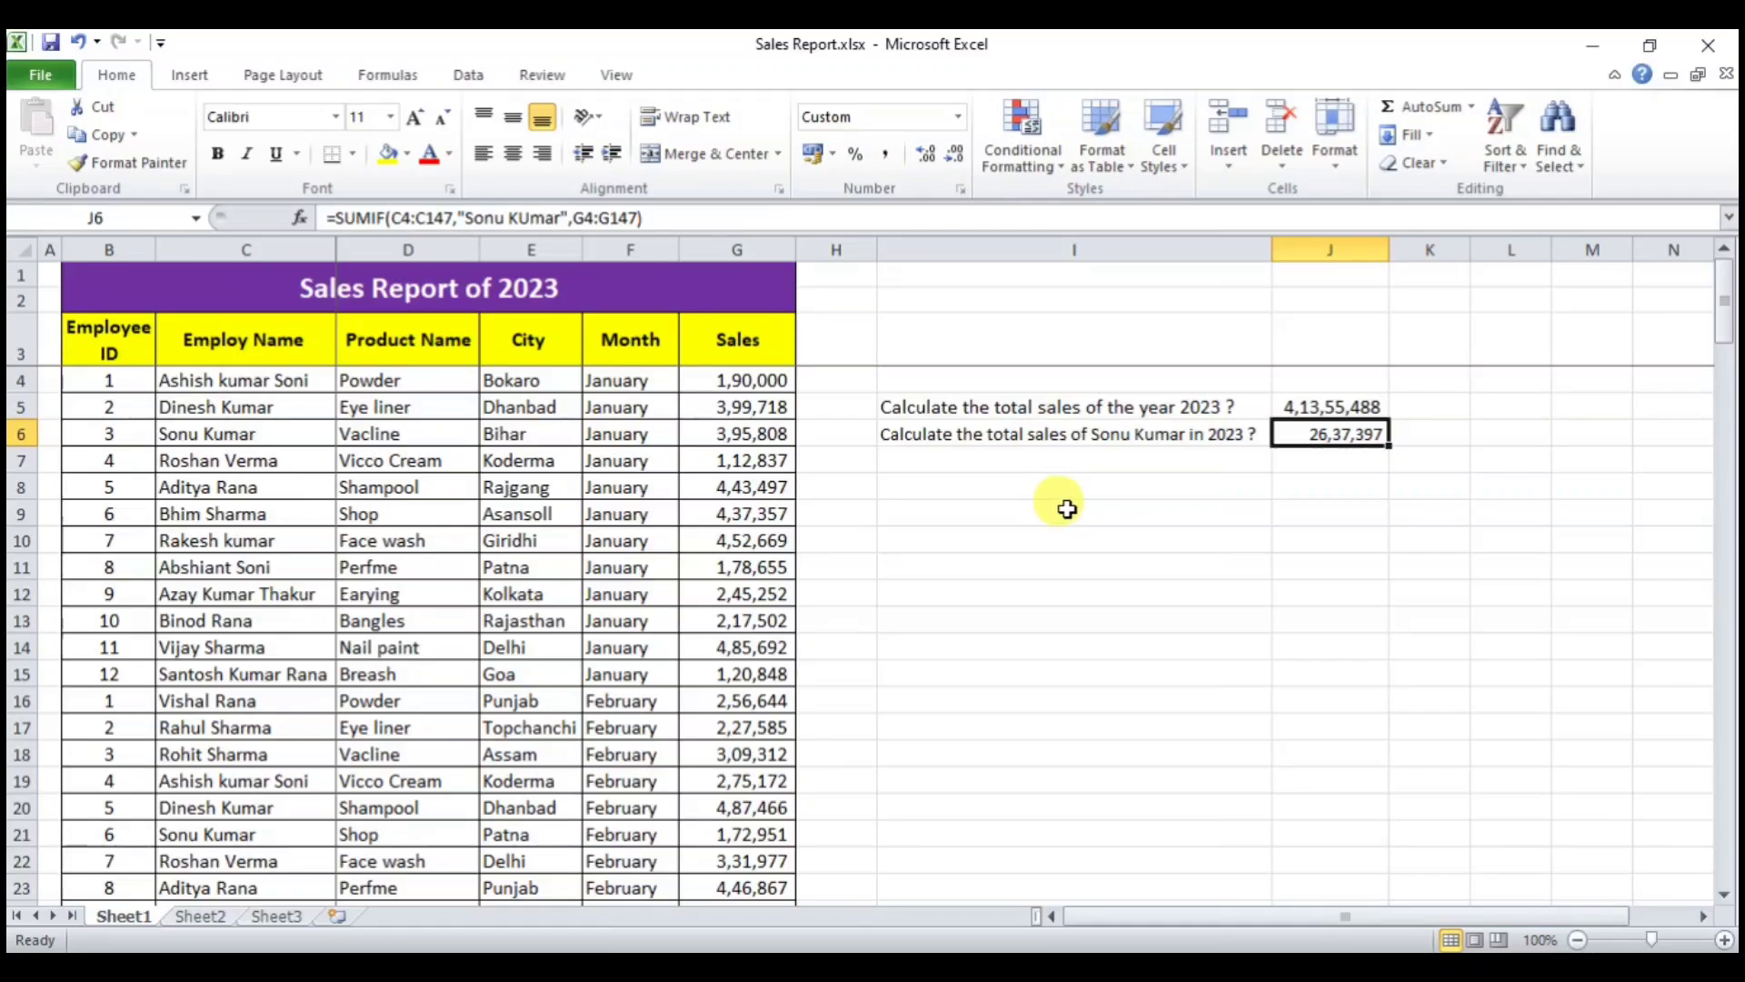
click(1286, 546)
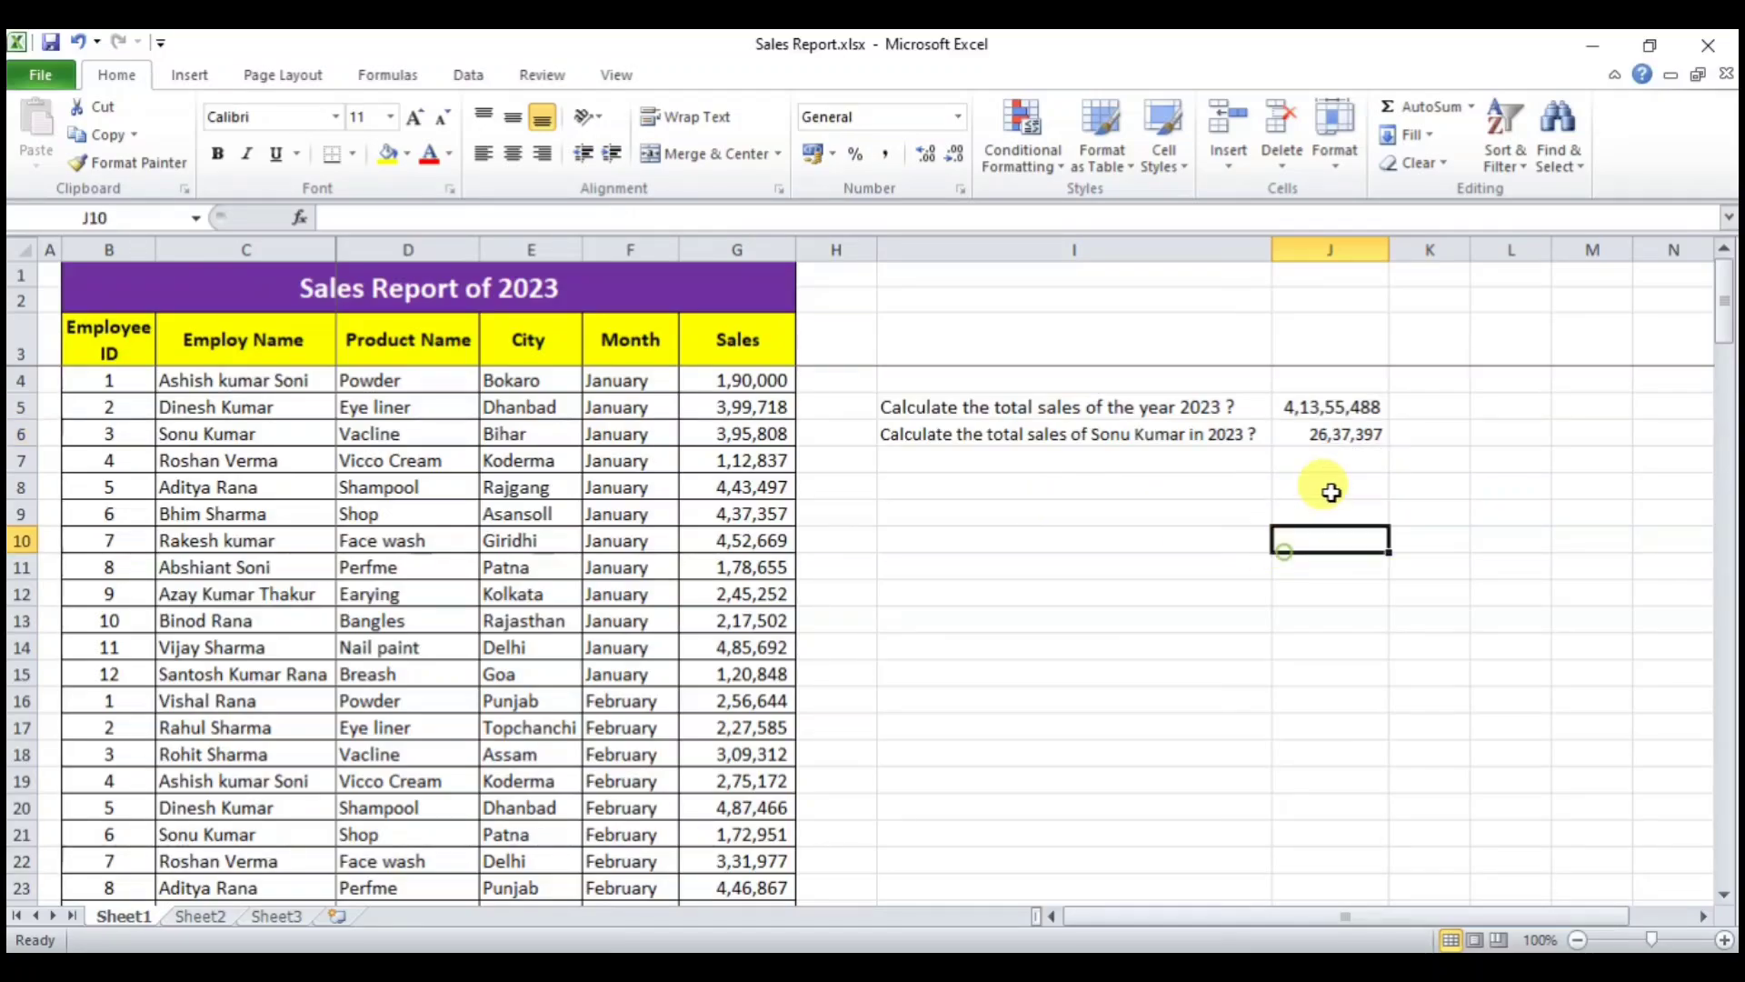
- Review the SUMIF formula in J6 against the question in I6, and revisit the question in I5
click(1361, 436)
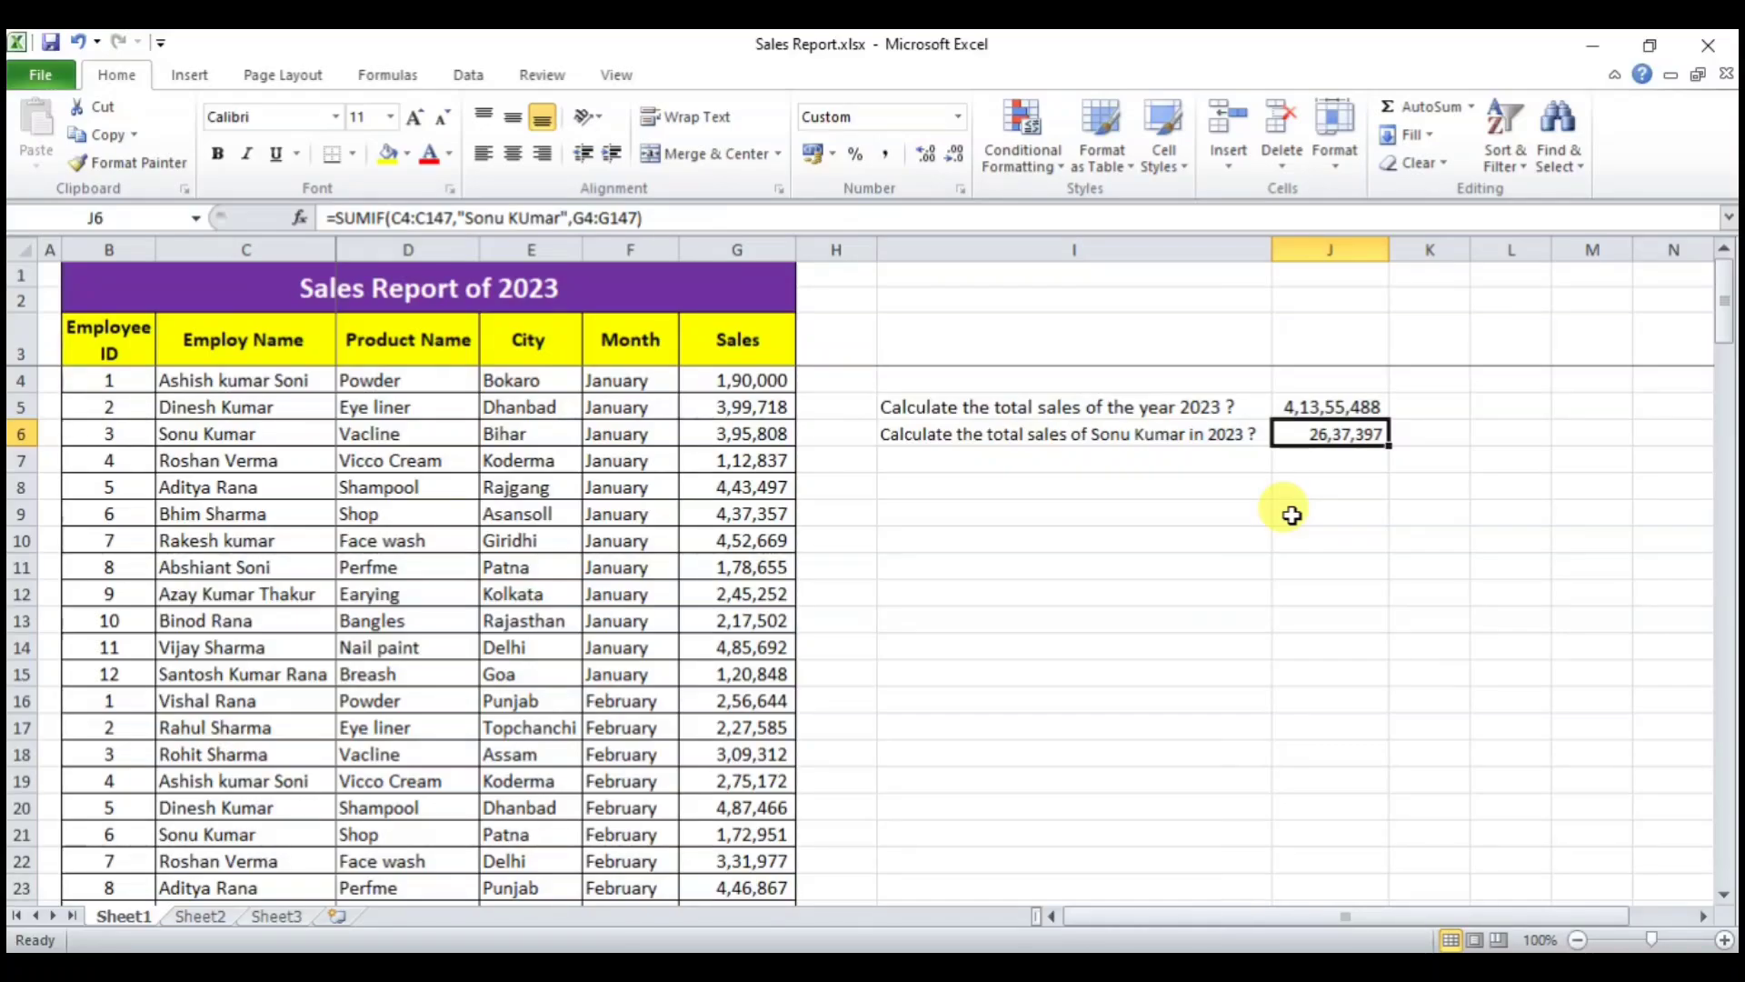
click(1065, 437)
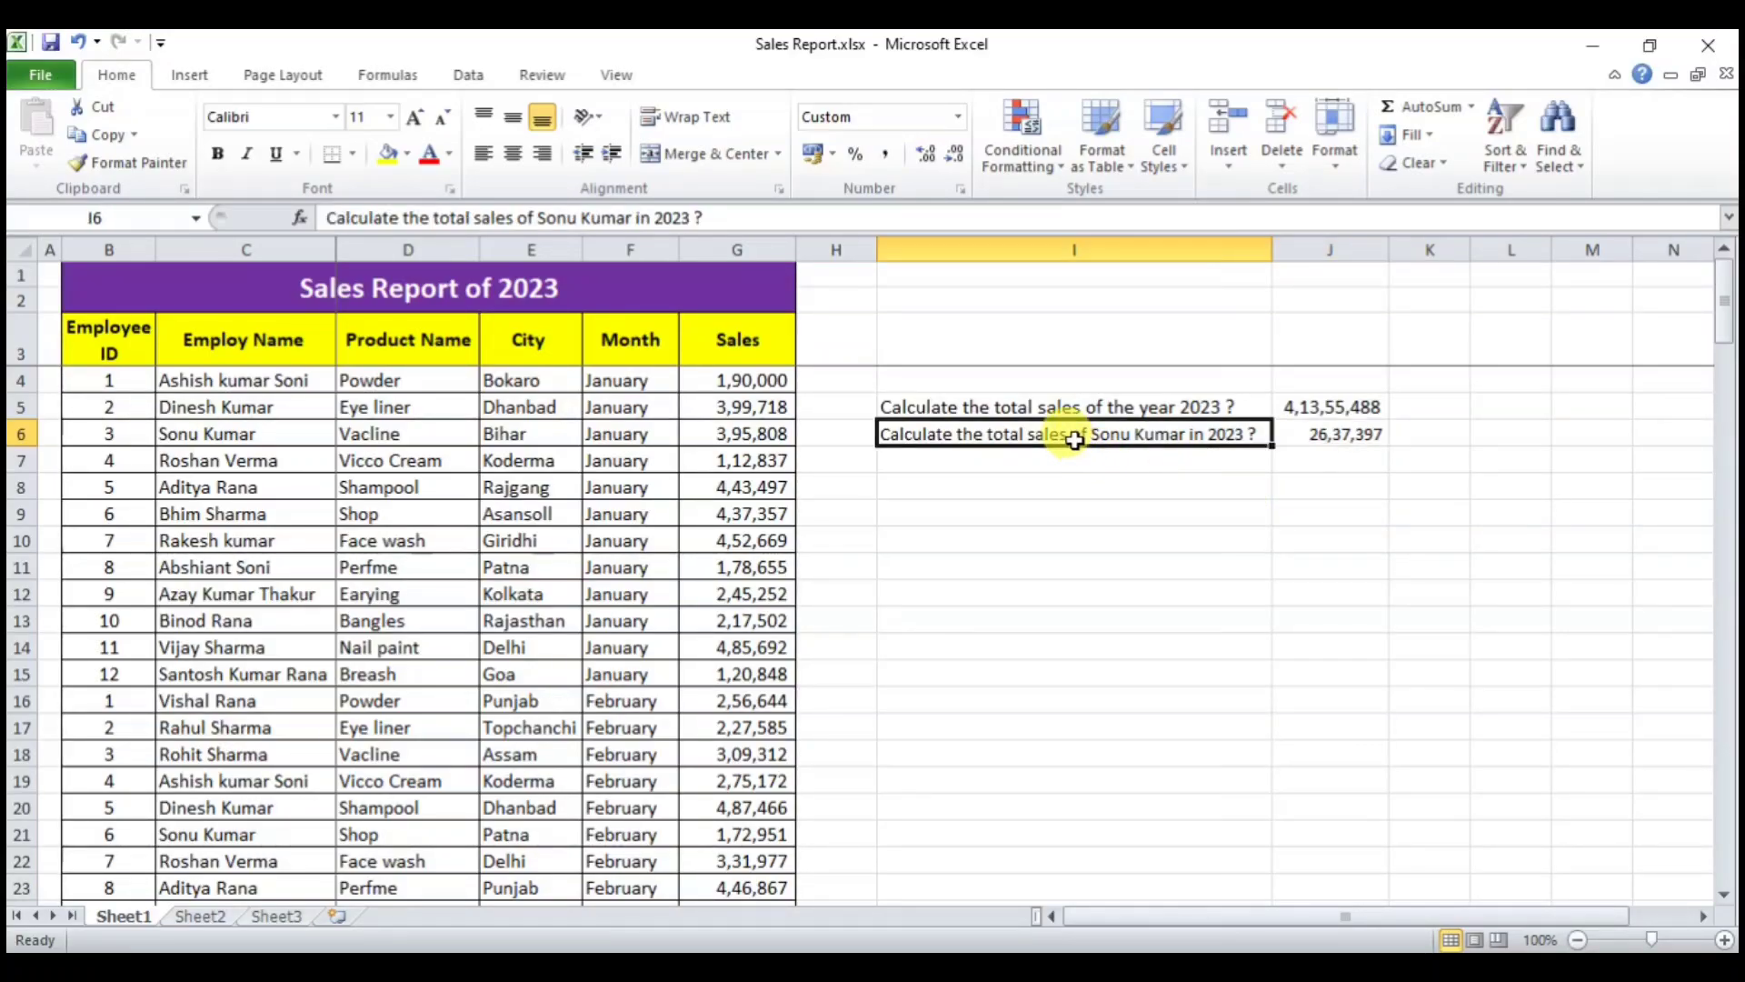
click(1352, 436)
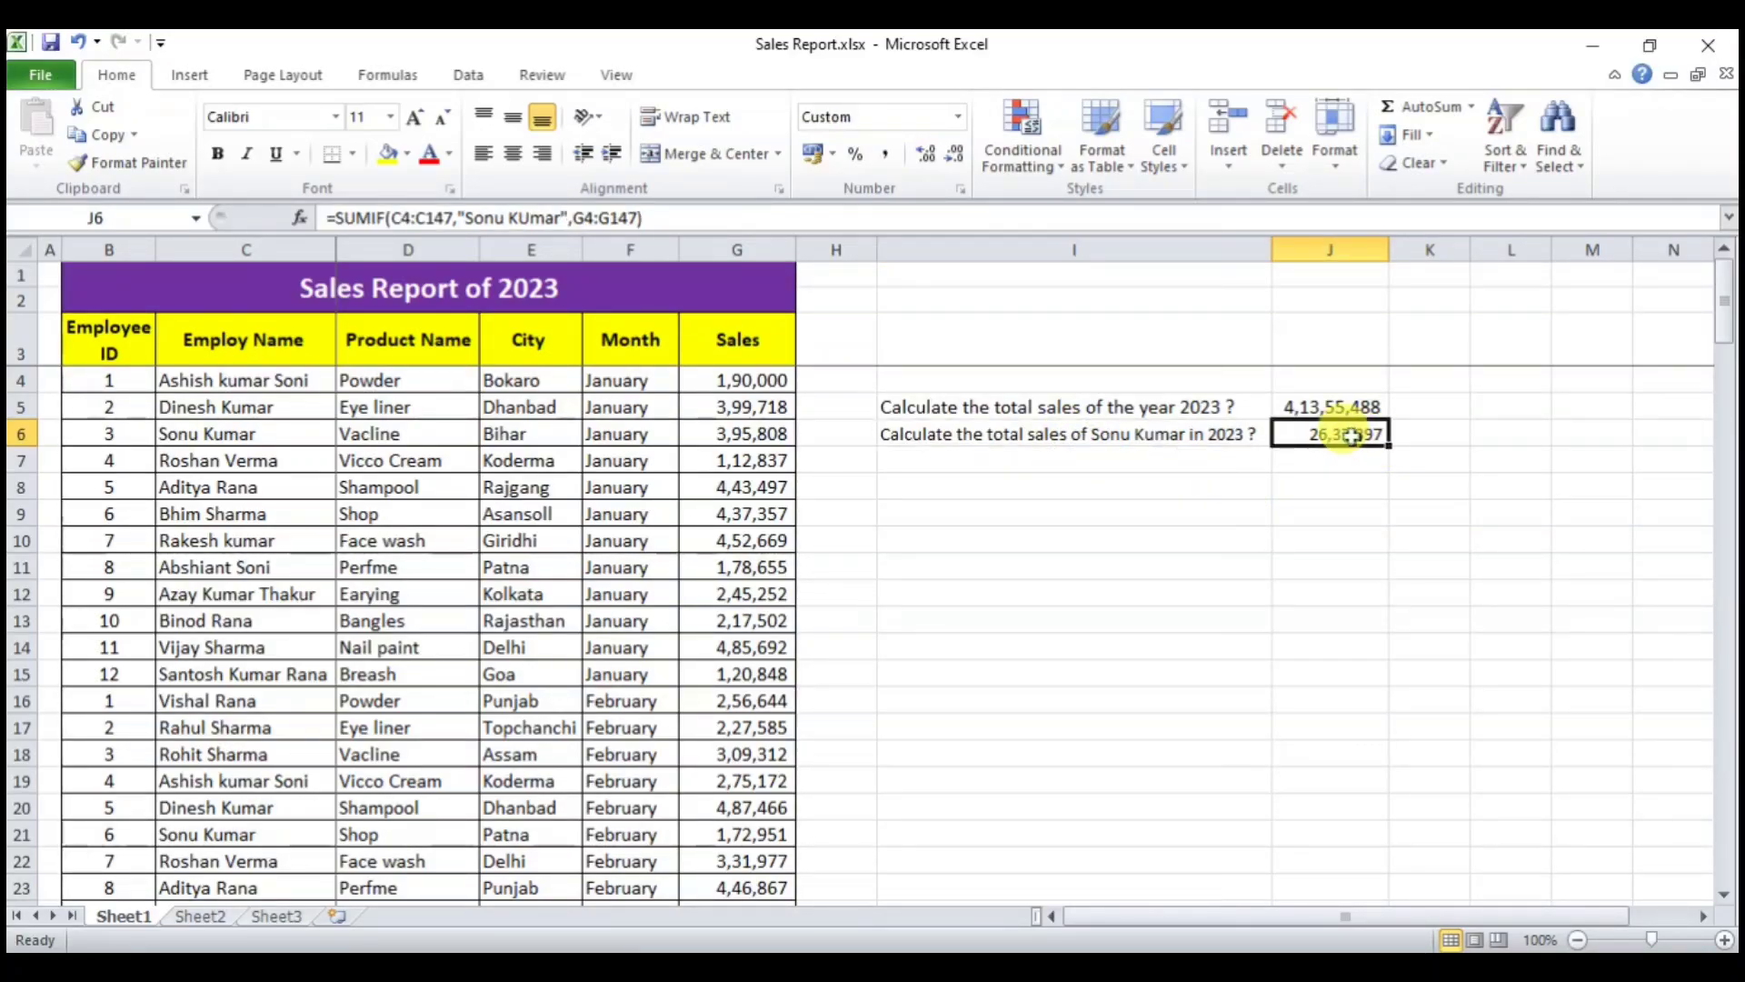
click(1144, 435)
click(1338, 433)
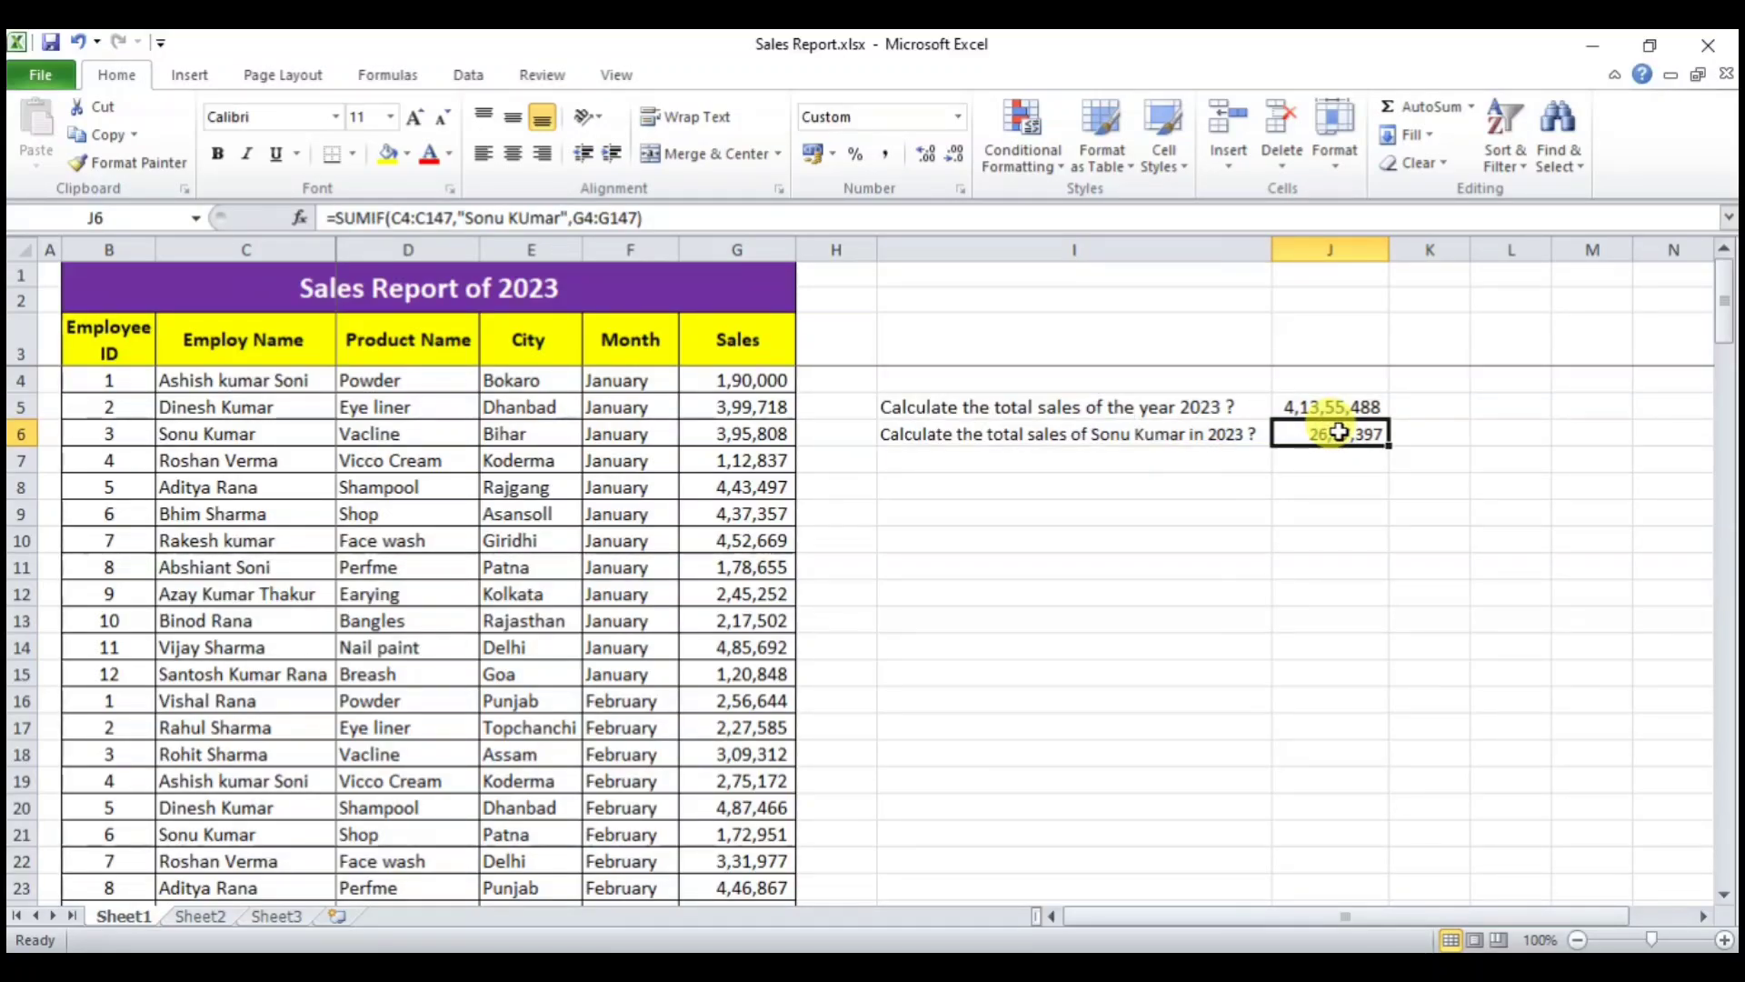
click(1201, 406)
click(1167, 437)
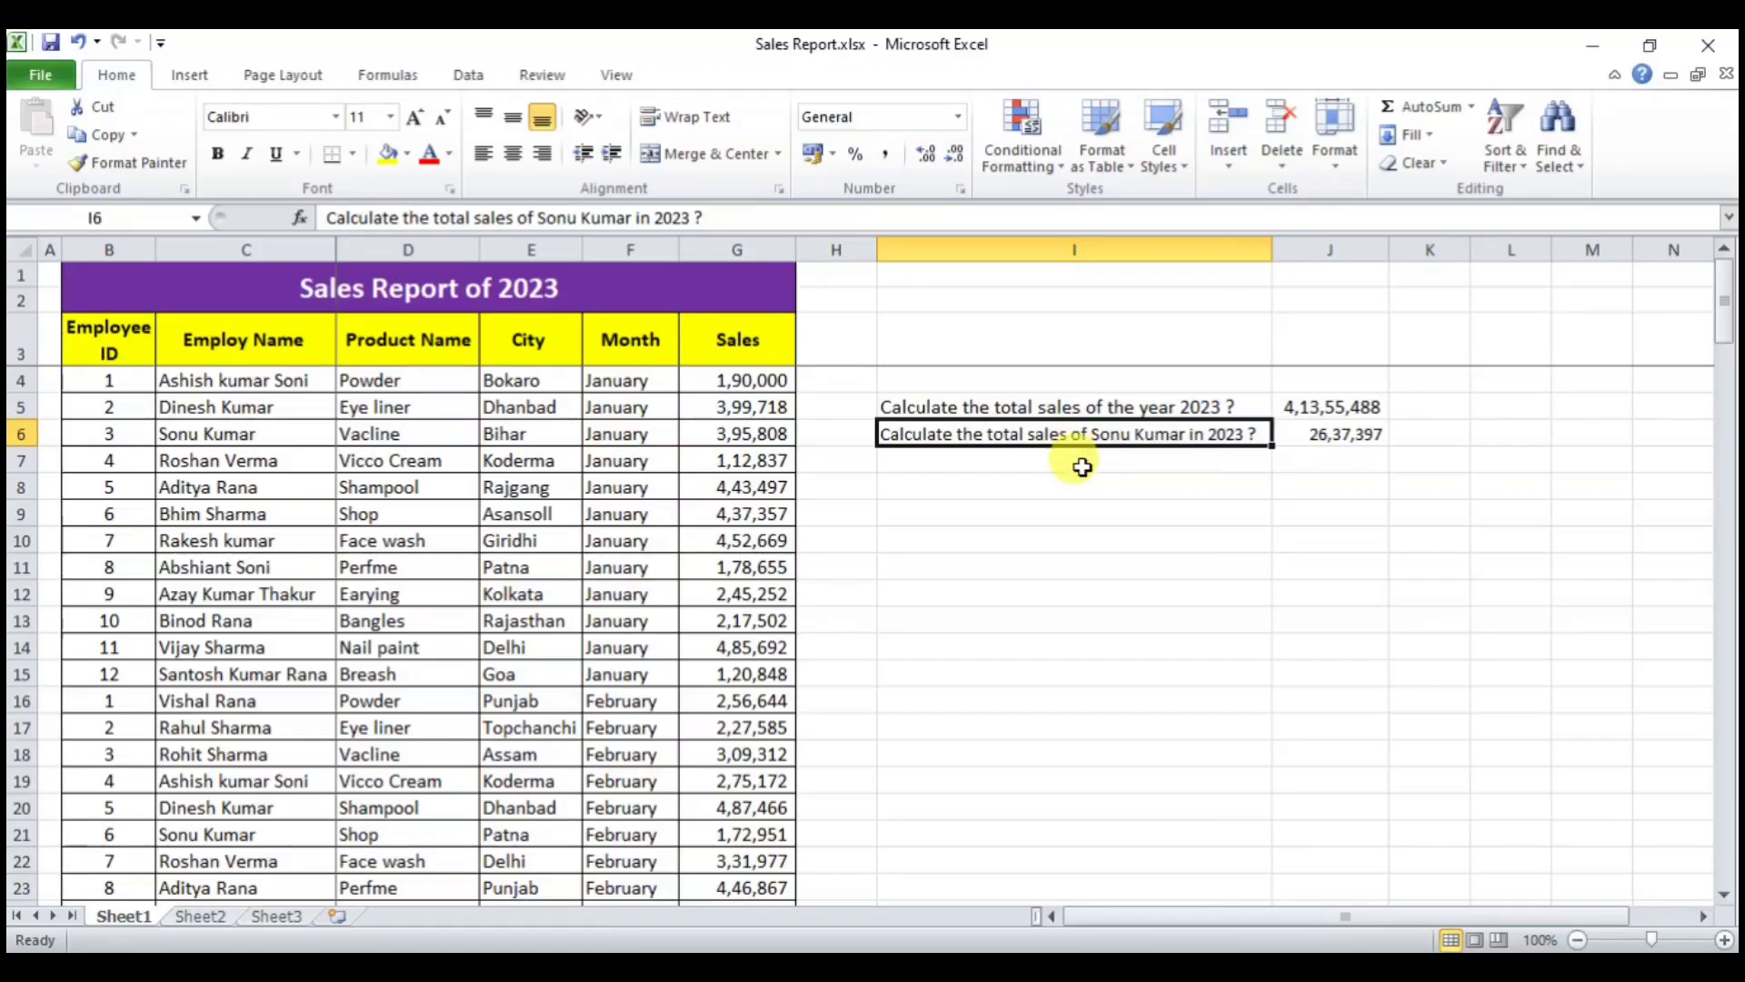
- Enter a question in I7 asking for the C6 employee's total sales in Dhanbad City in 2023, with column I widened to fit
click(1081, 463)
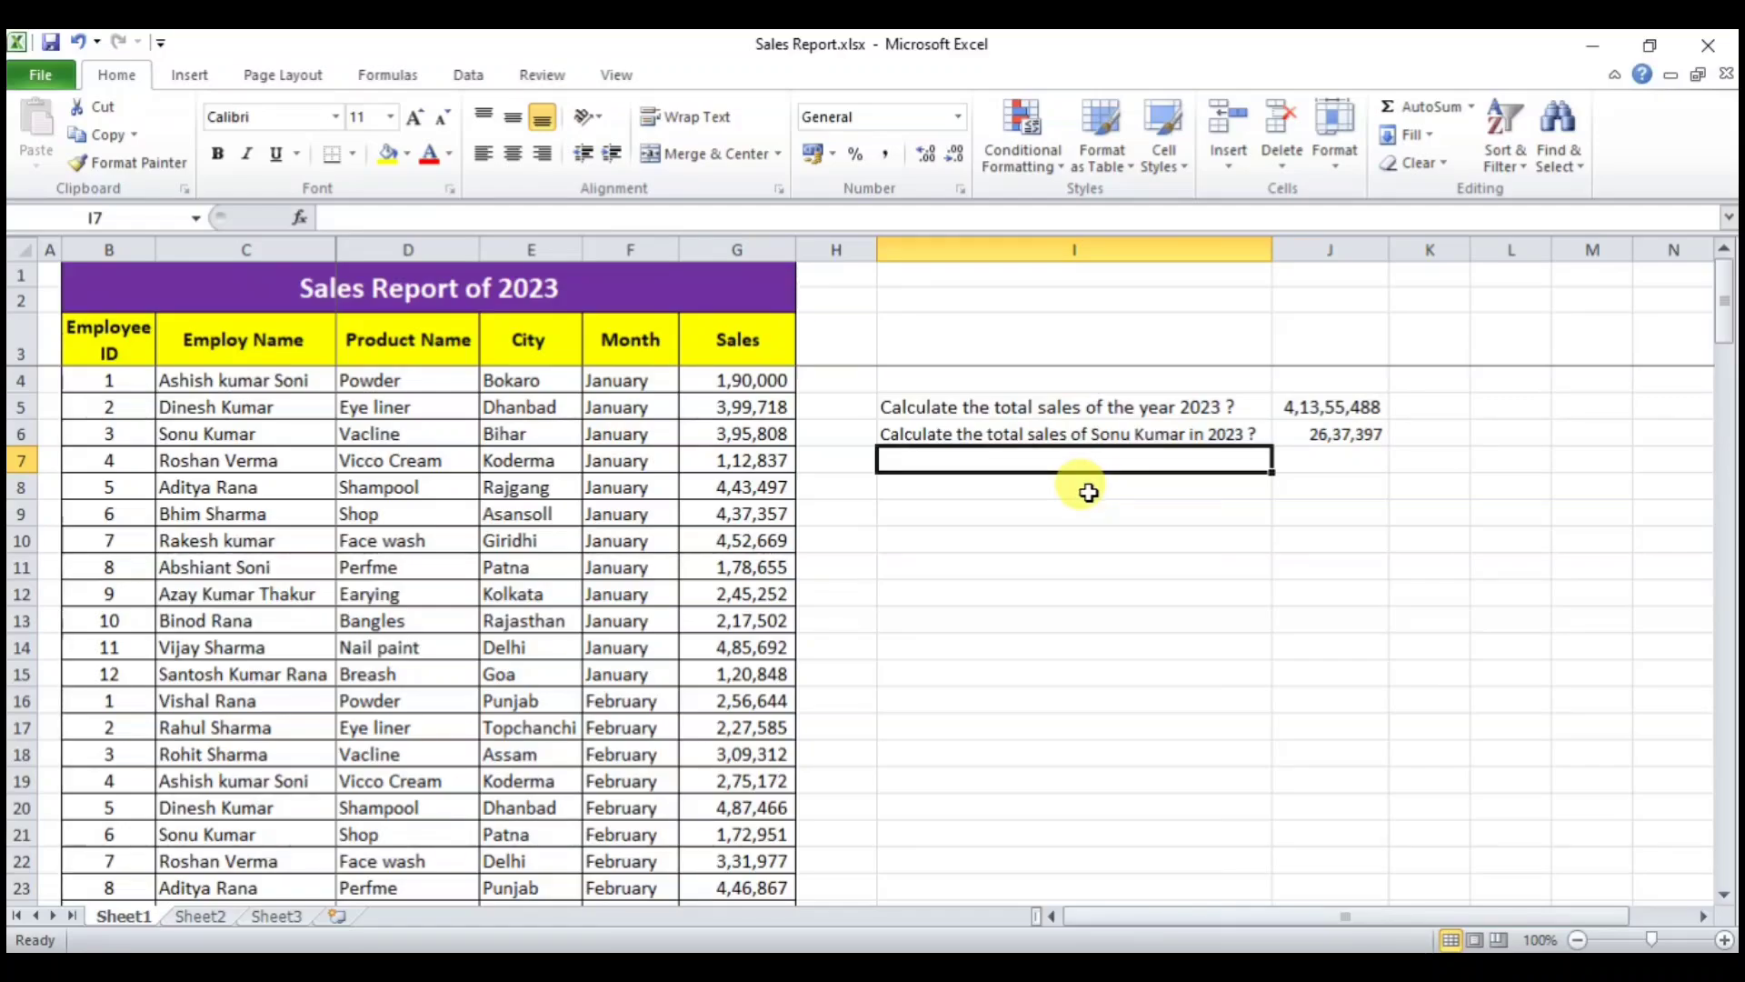
text(Calculate the total sales of Sonu Kumar in Dhanbad City in 2023 ?)
key(Return)
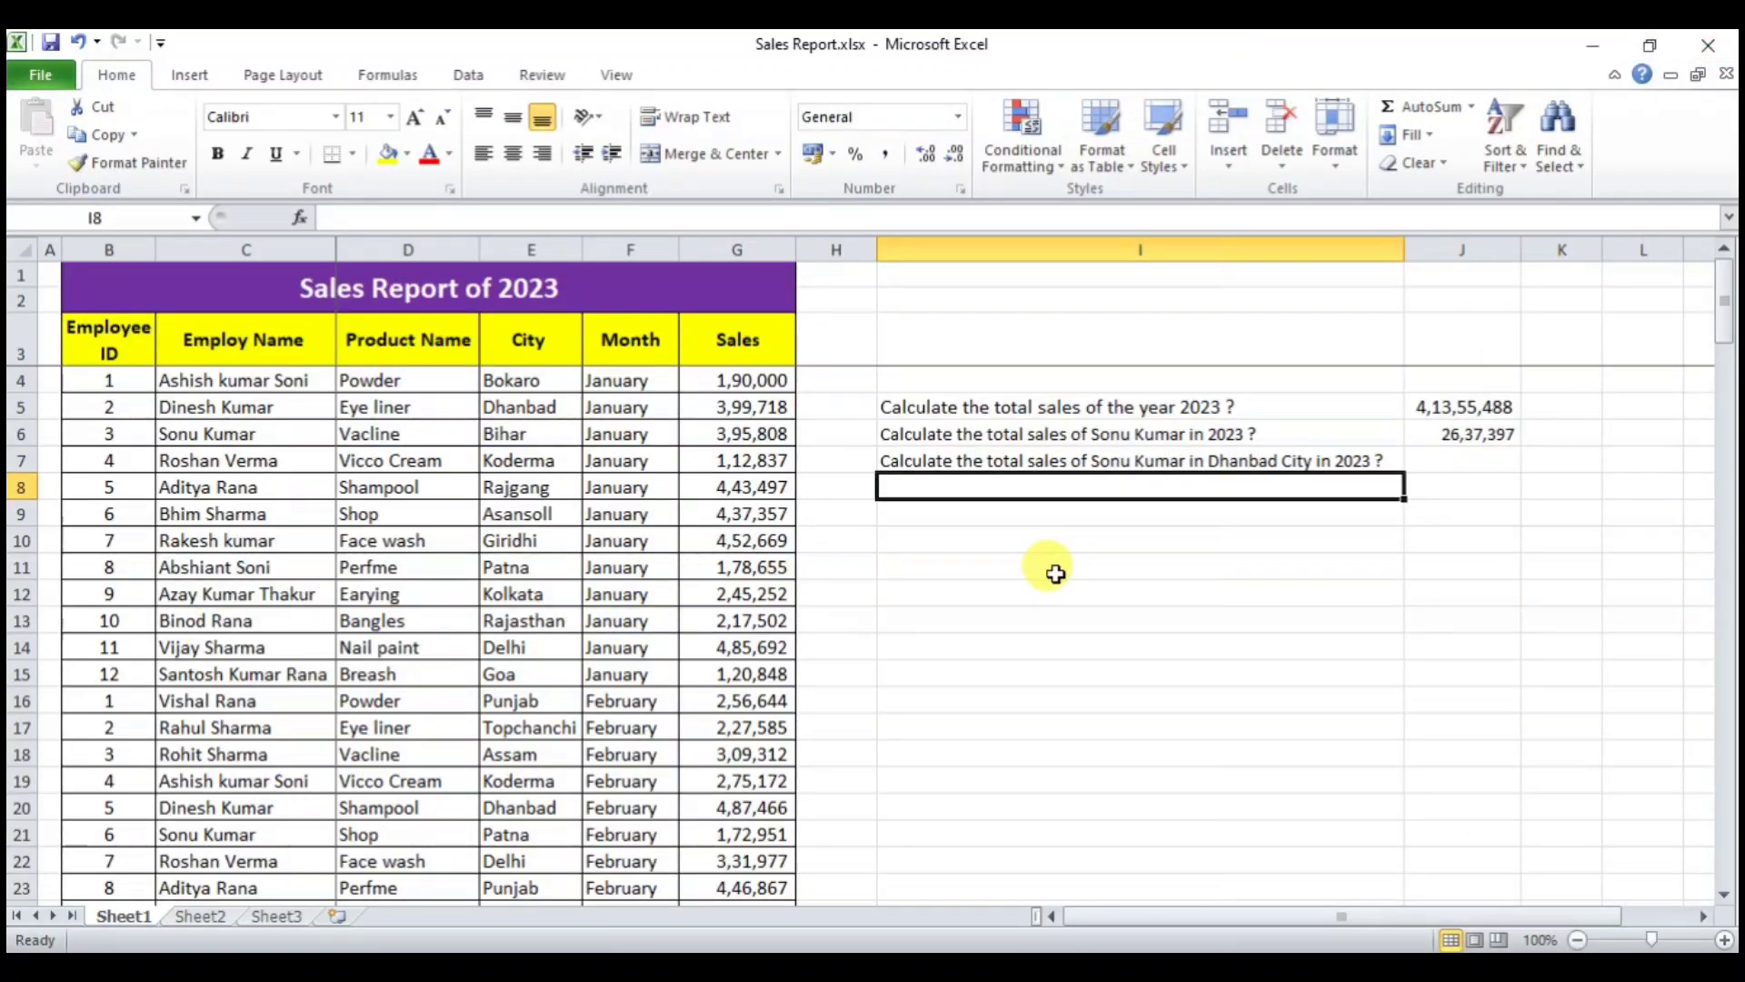
click(936, 559)
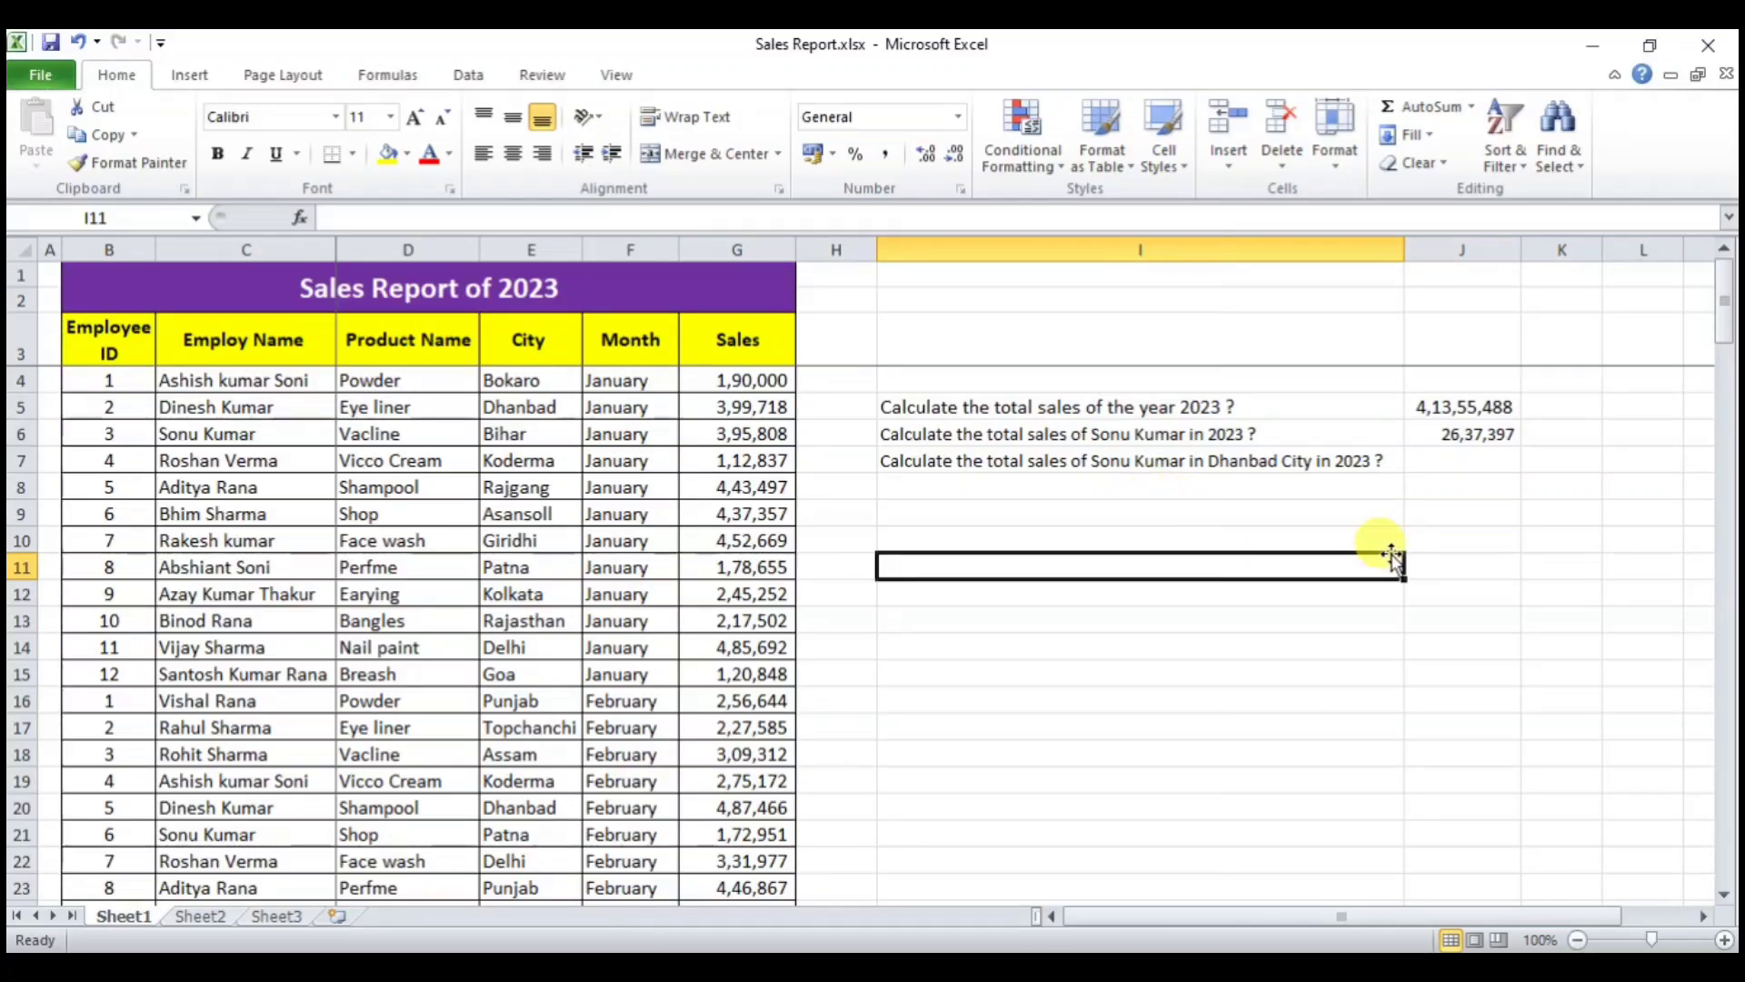
- Start a SUMIFS formula in J7 with the sales figures in G4:G147 as the sum range
click(1460, 461)
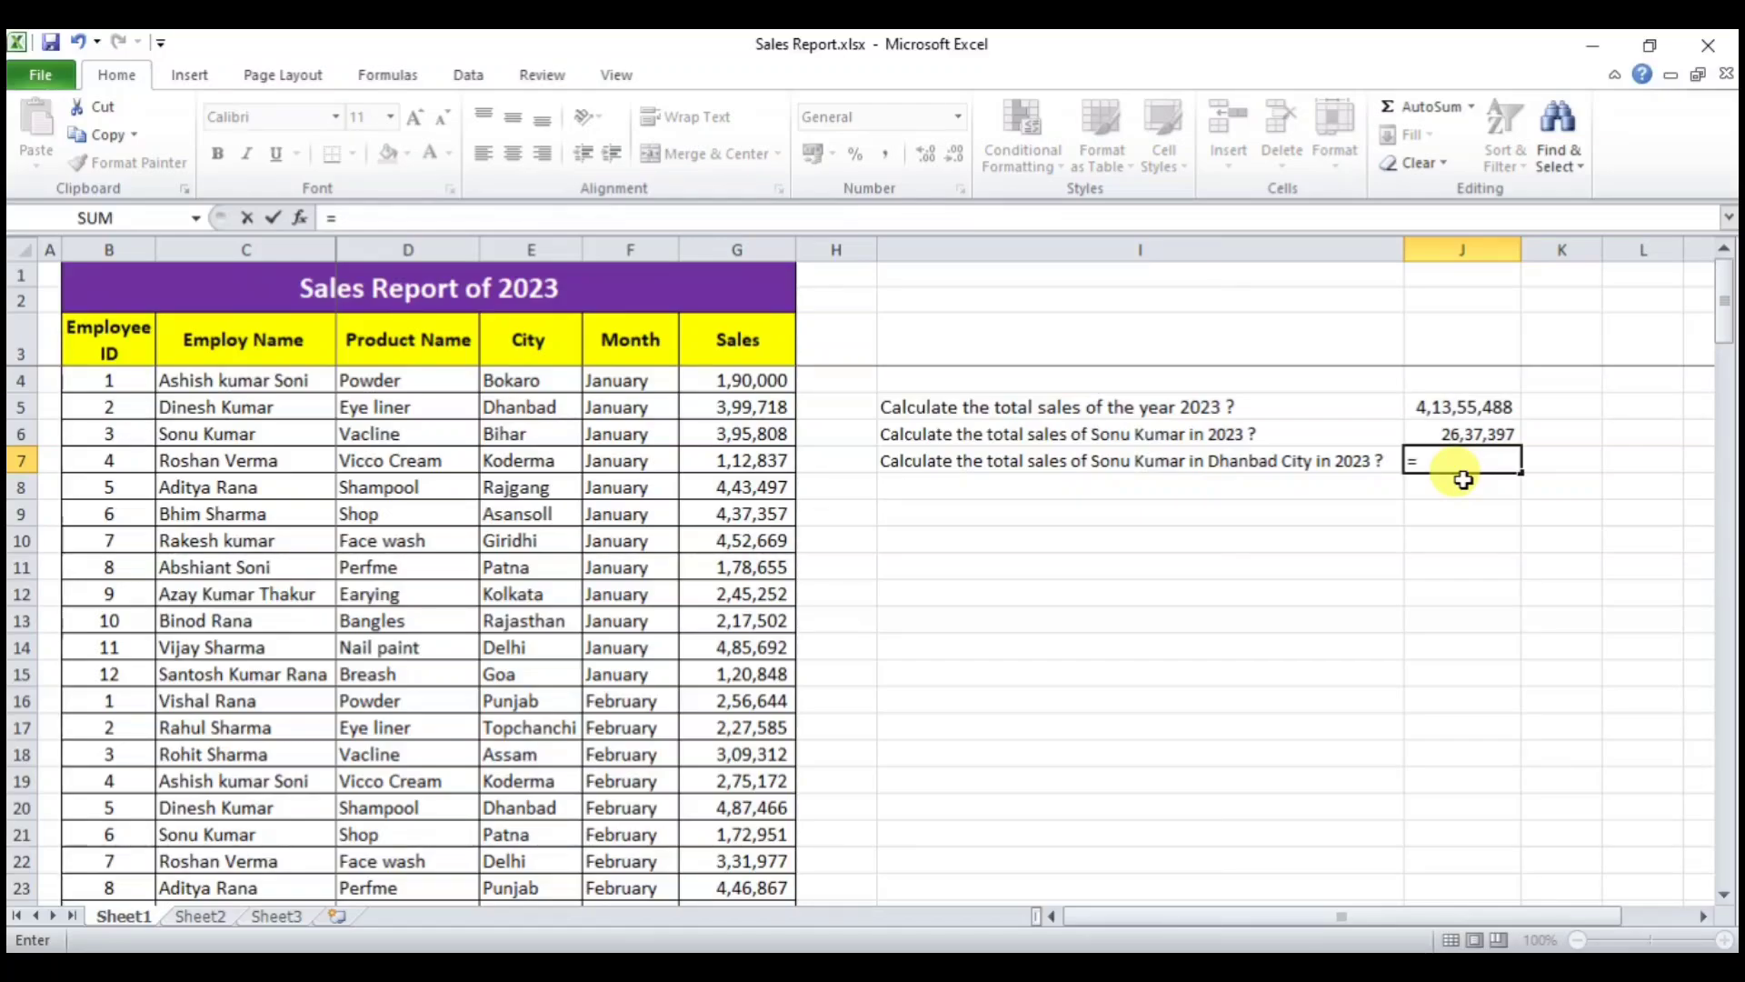
text(=sumifs)
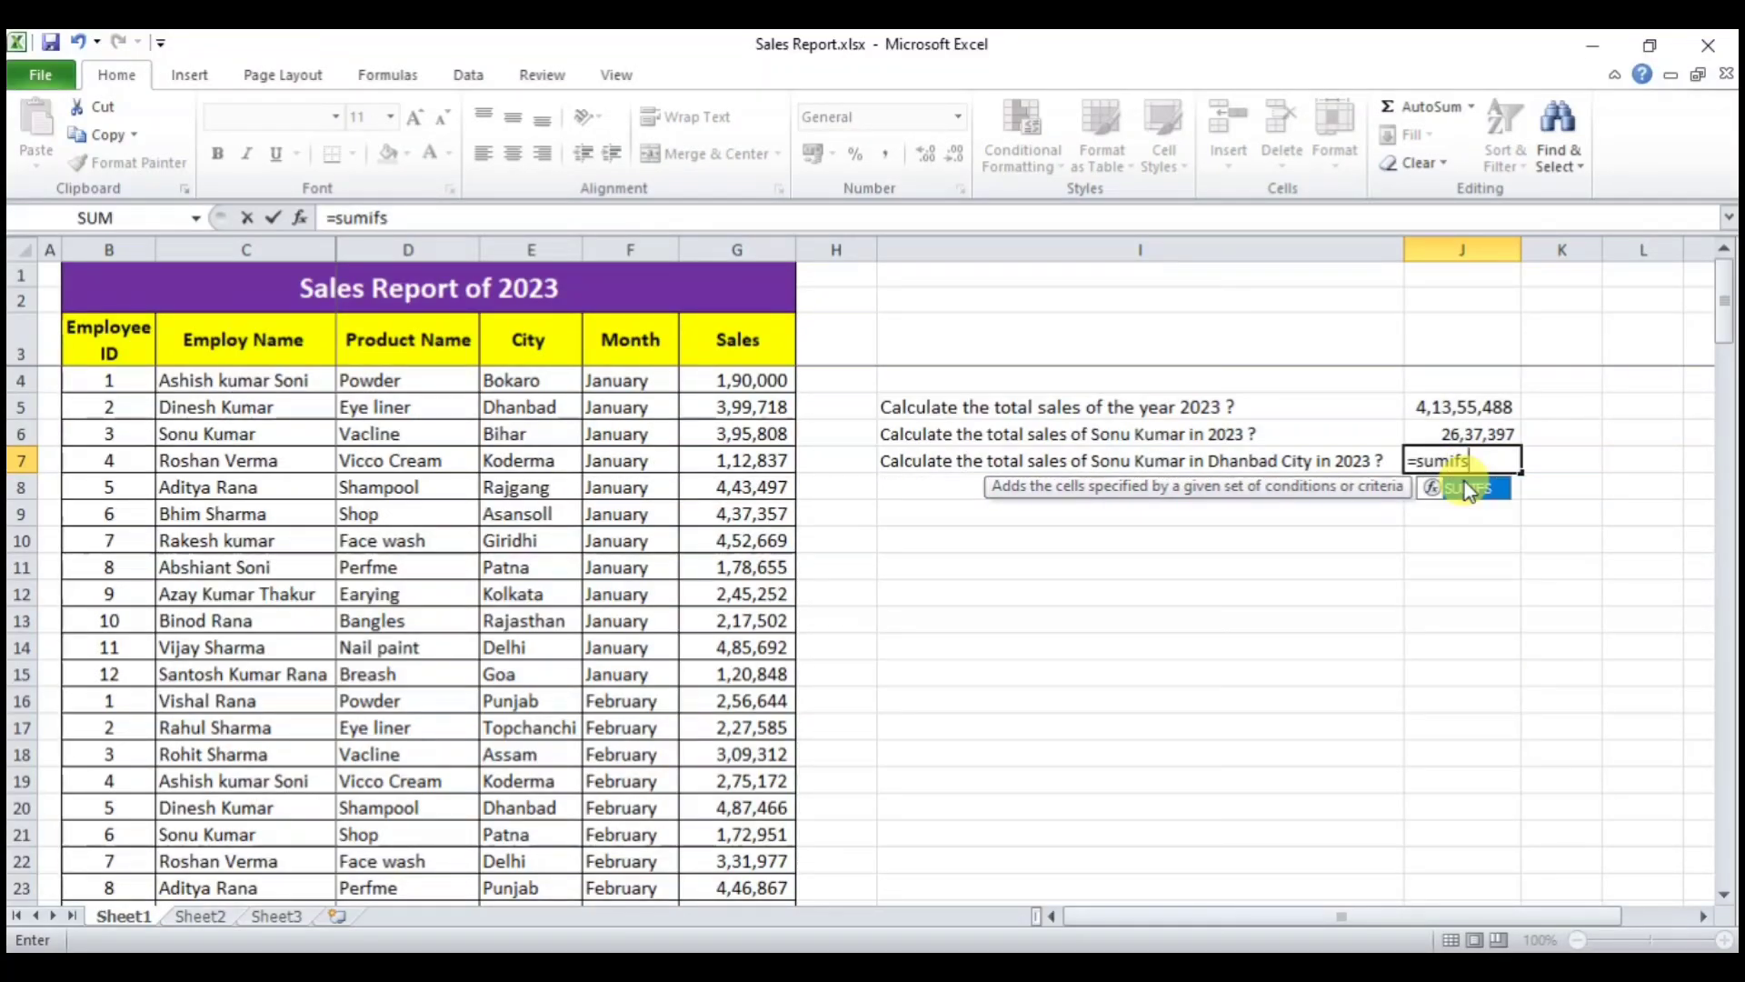
double_click(1466, 491)
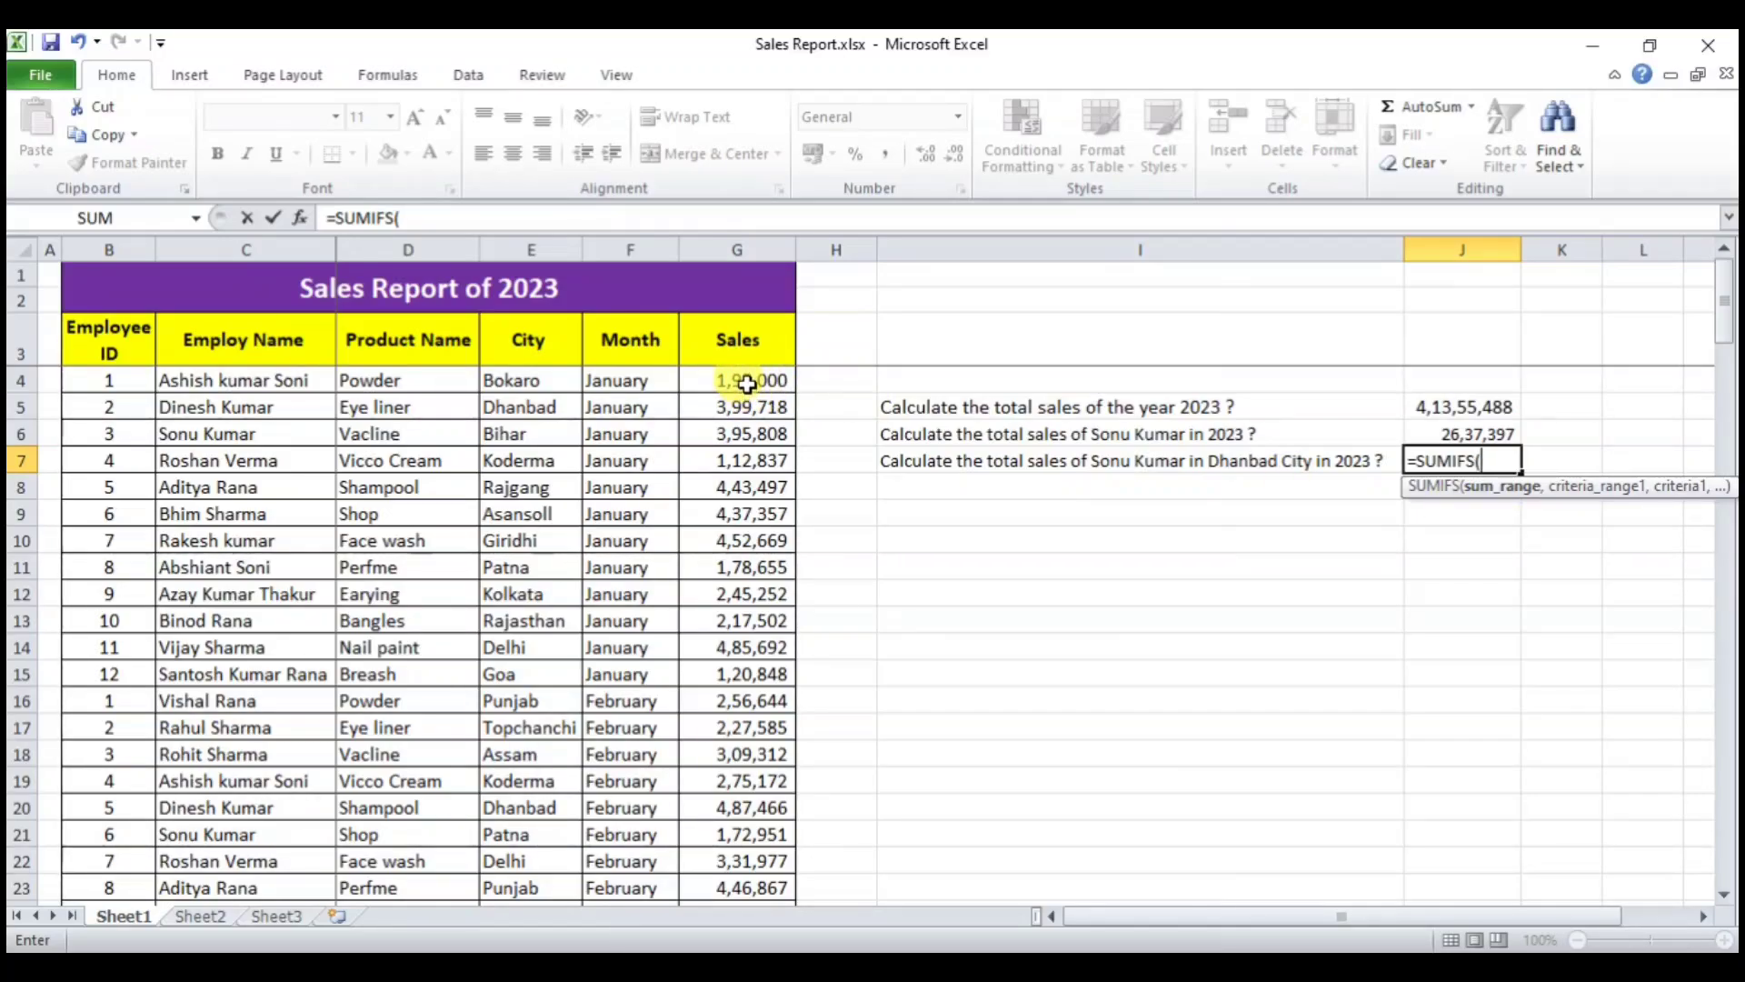
drag(747, 382, 725, 837)
text(,)
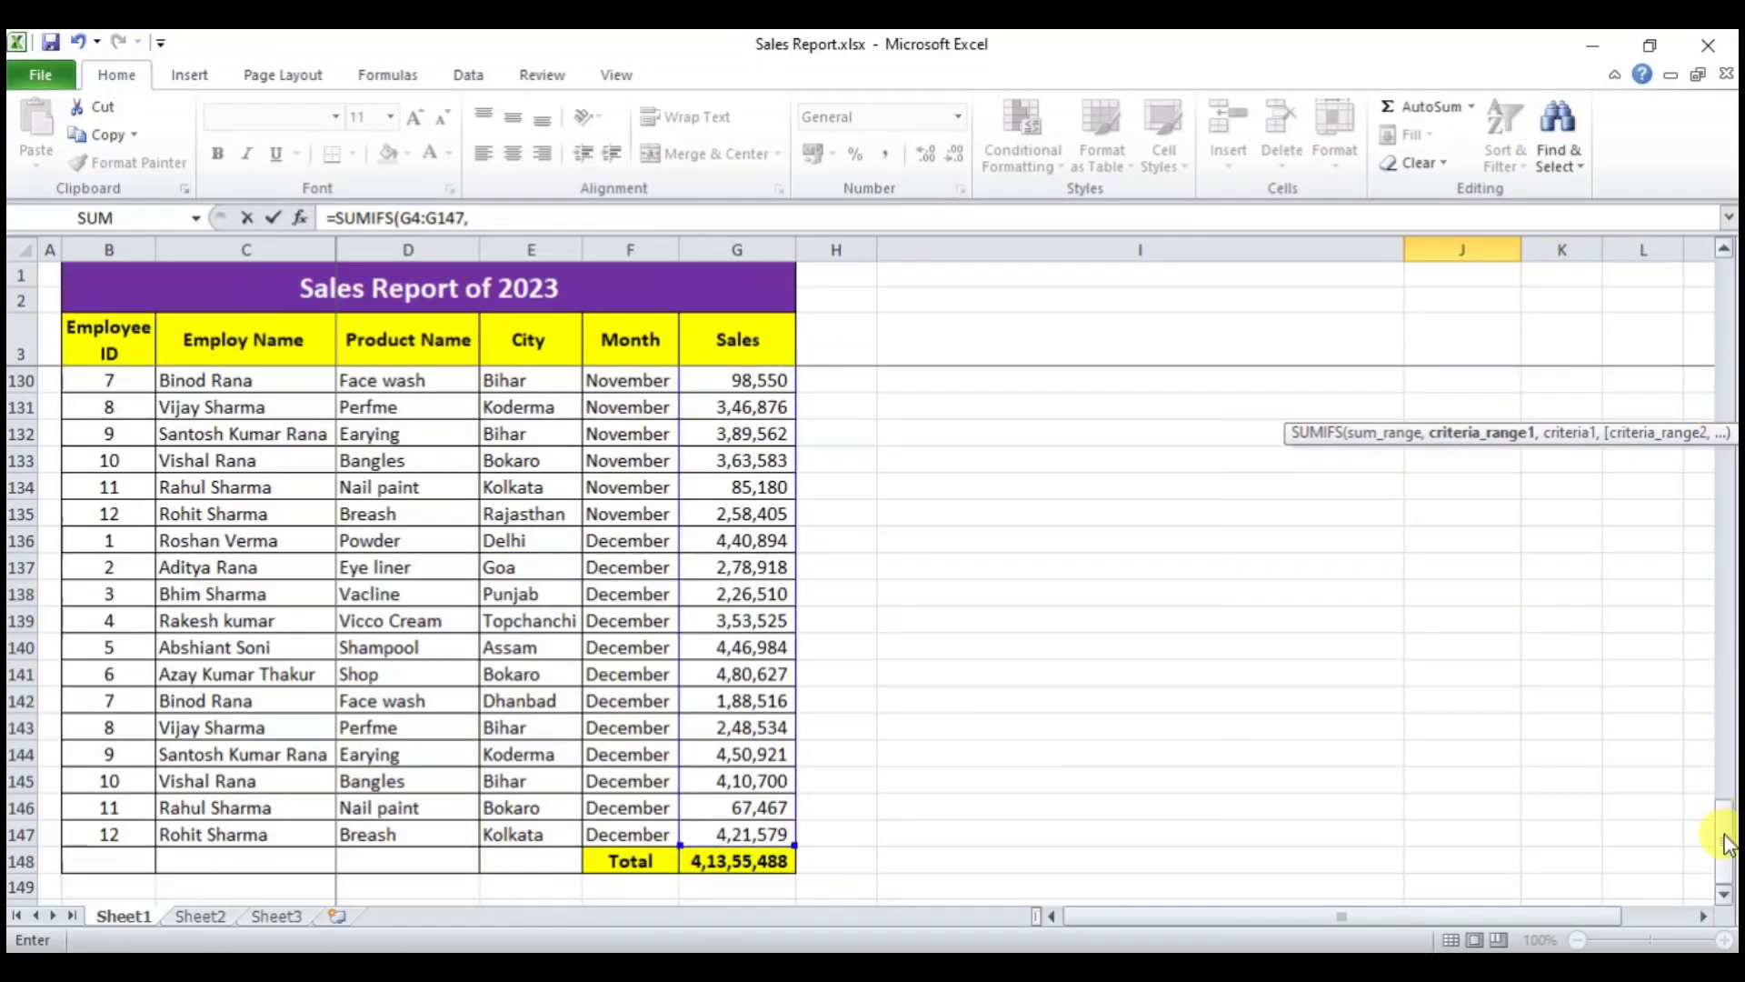
- Add the employee names in C4:C147 as the first criteria range in J7's SUMIFS formula, with the C6 employee's name as criterion
drag(1728, 845, 1721, 273)
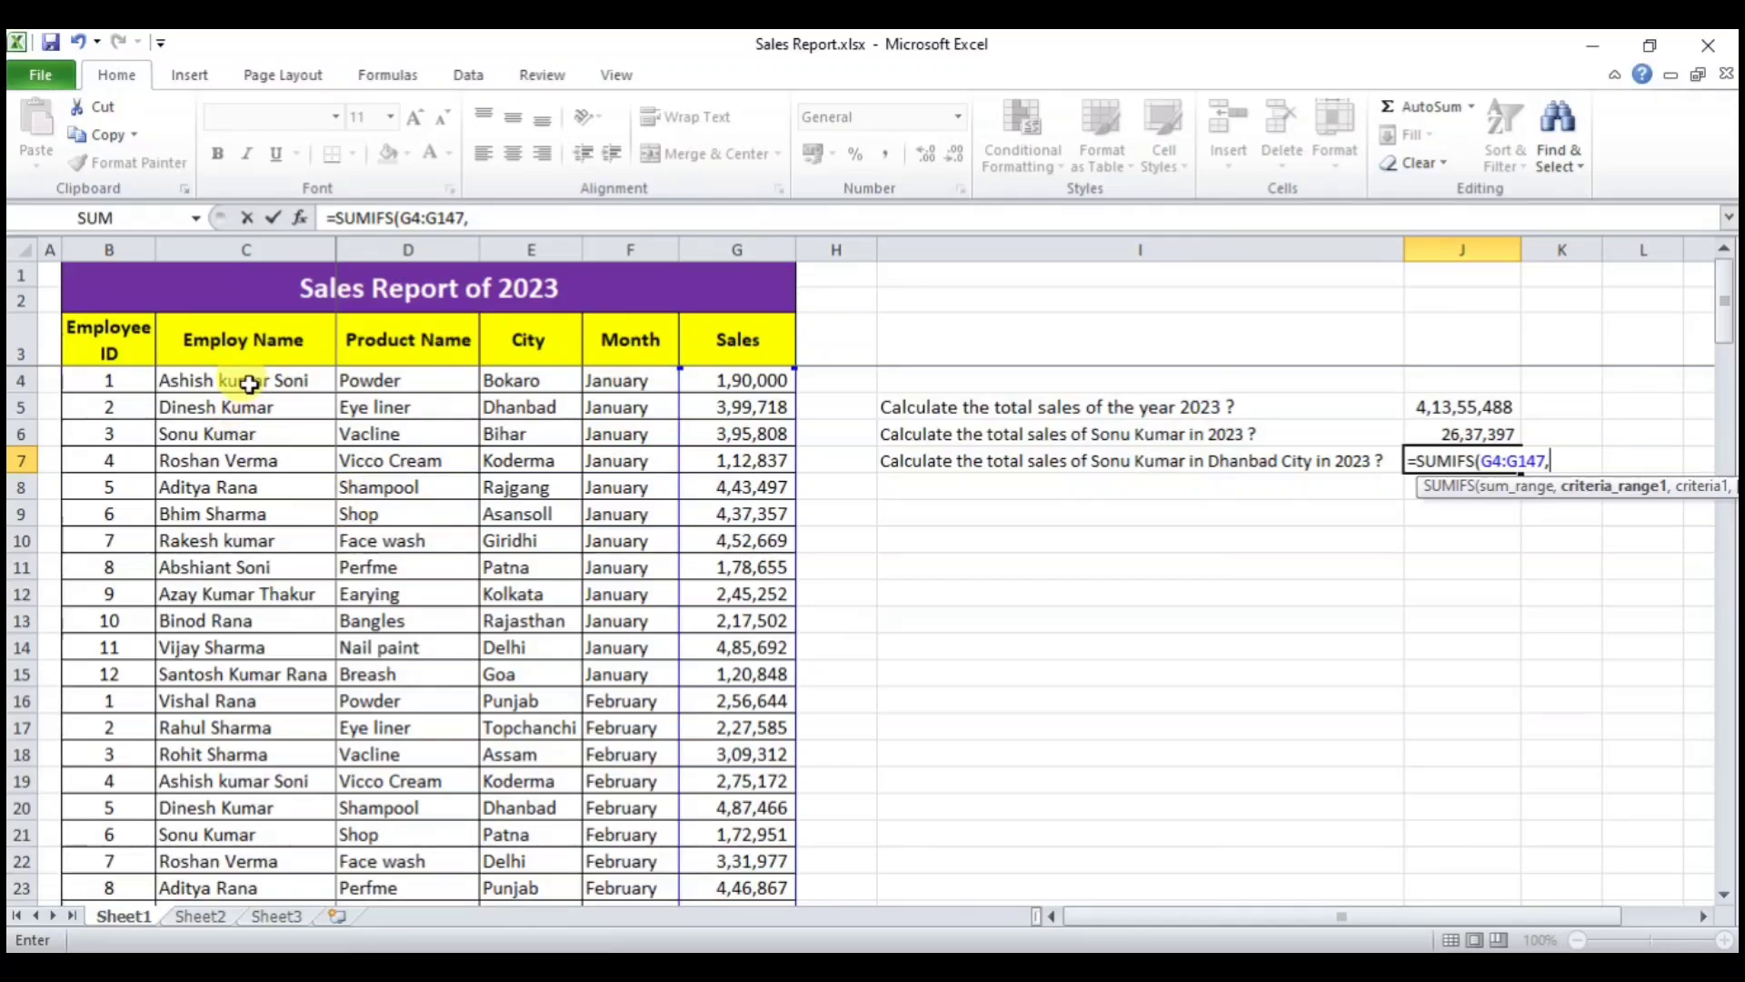
drag(257, 383, 283, 833)
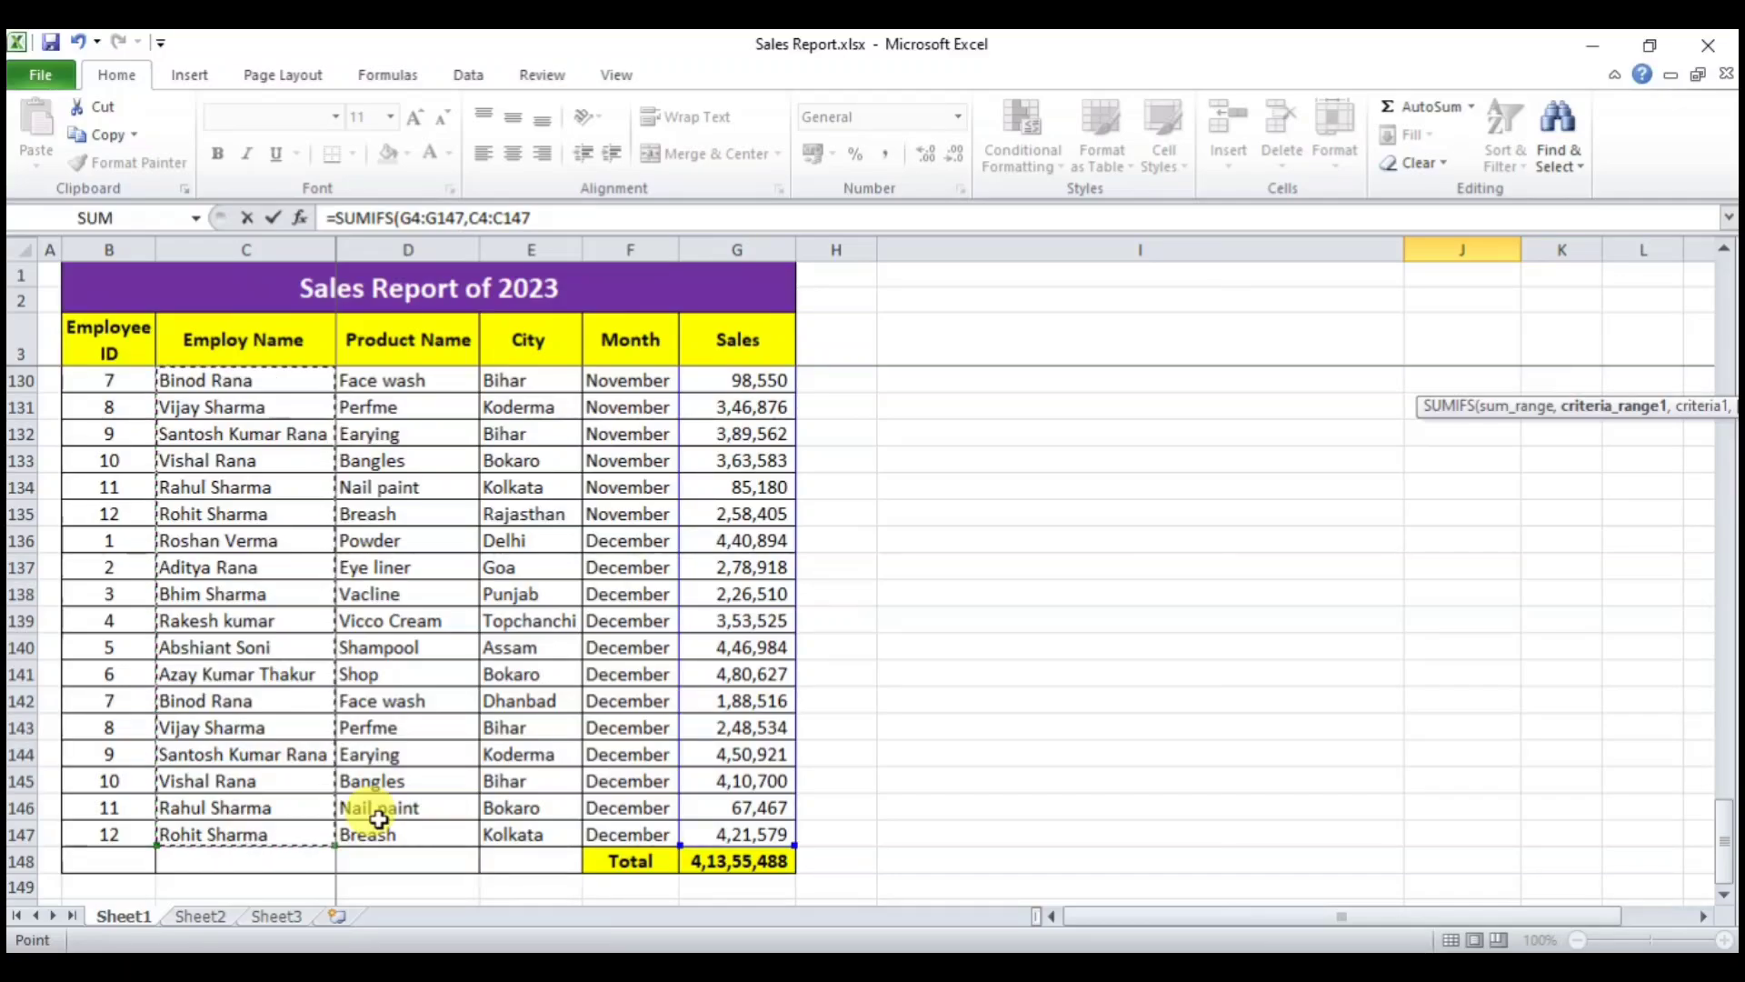
text(,)
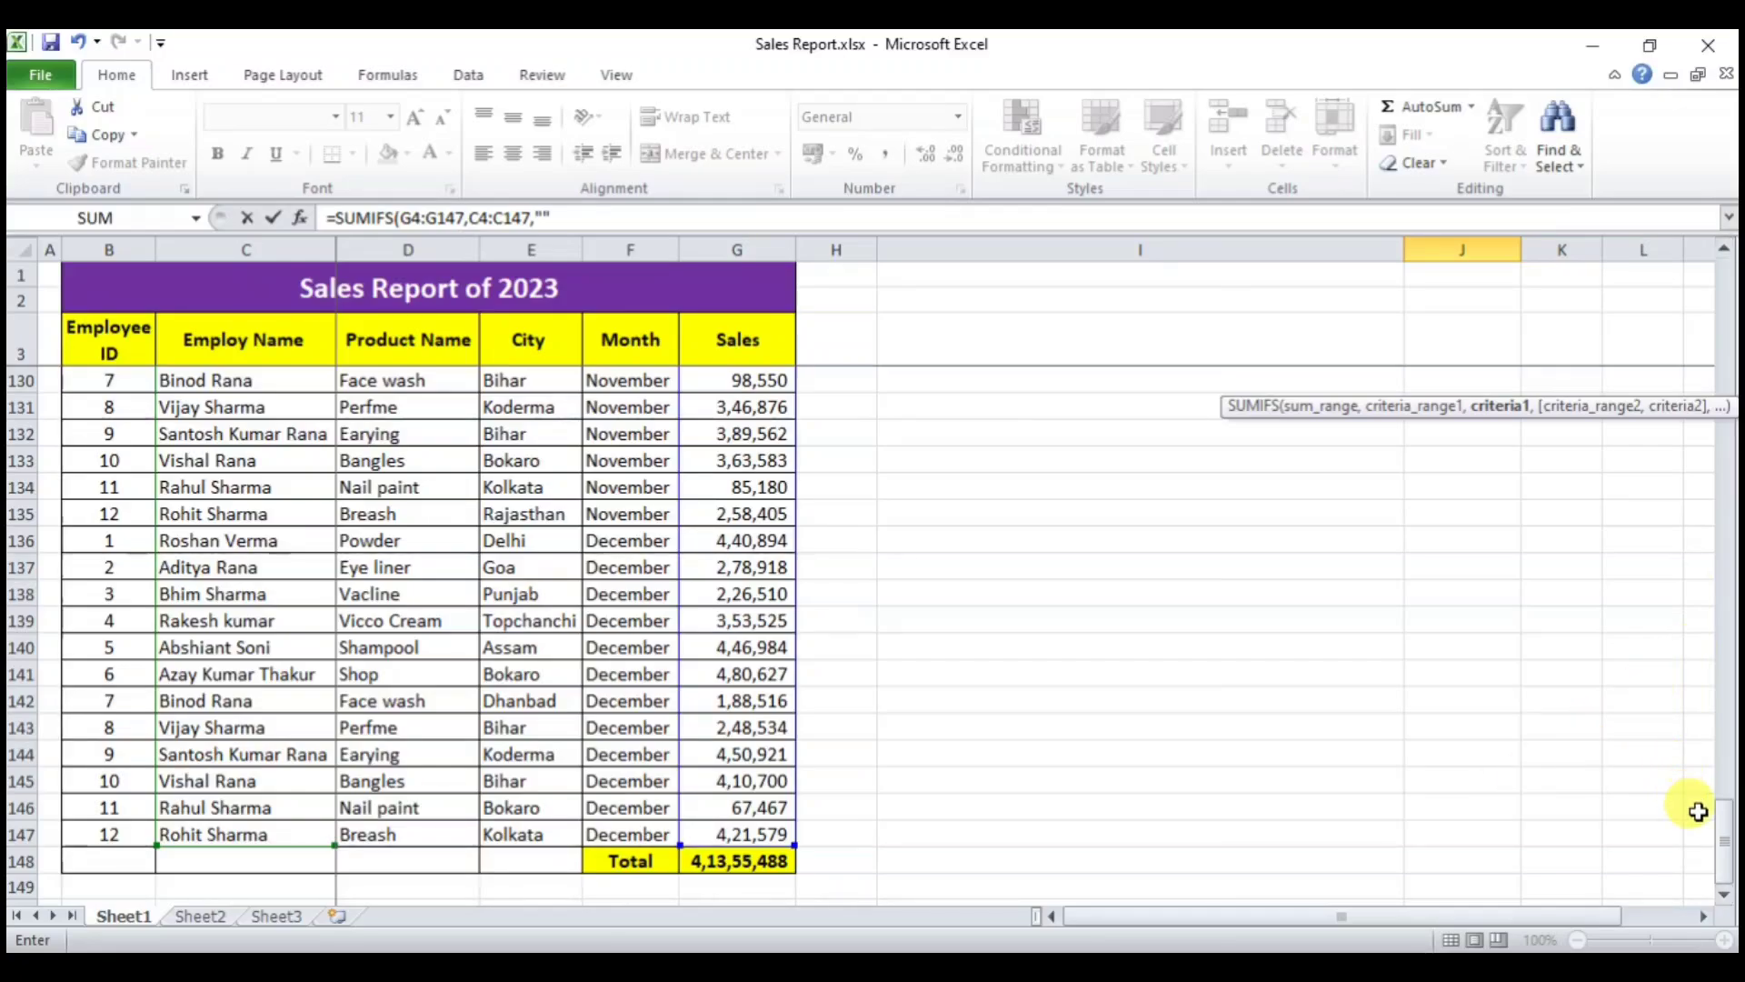
drag(1724, 827, 1725, 282)
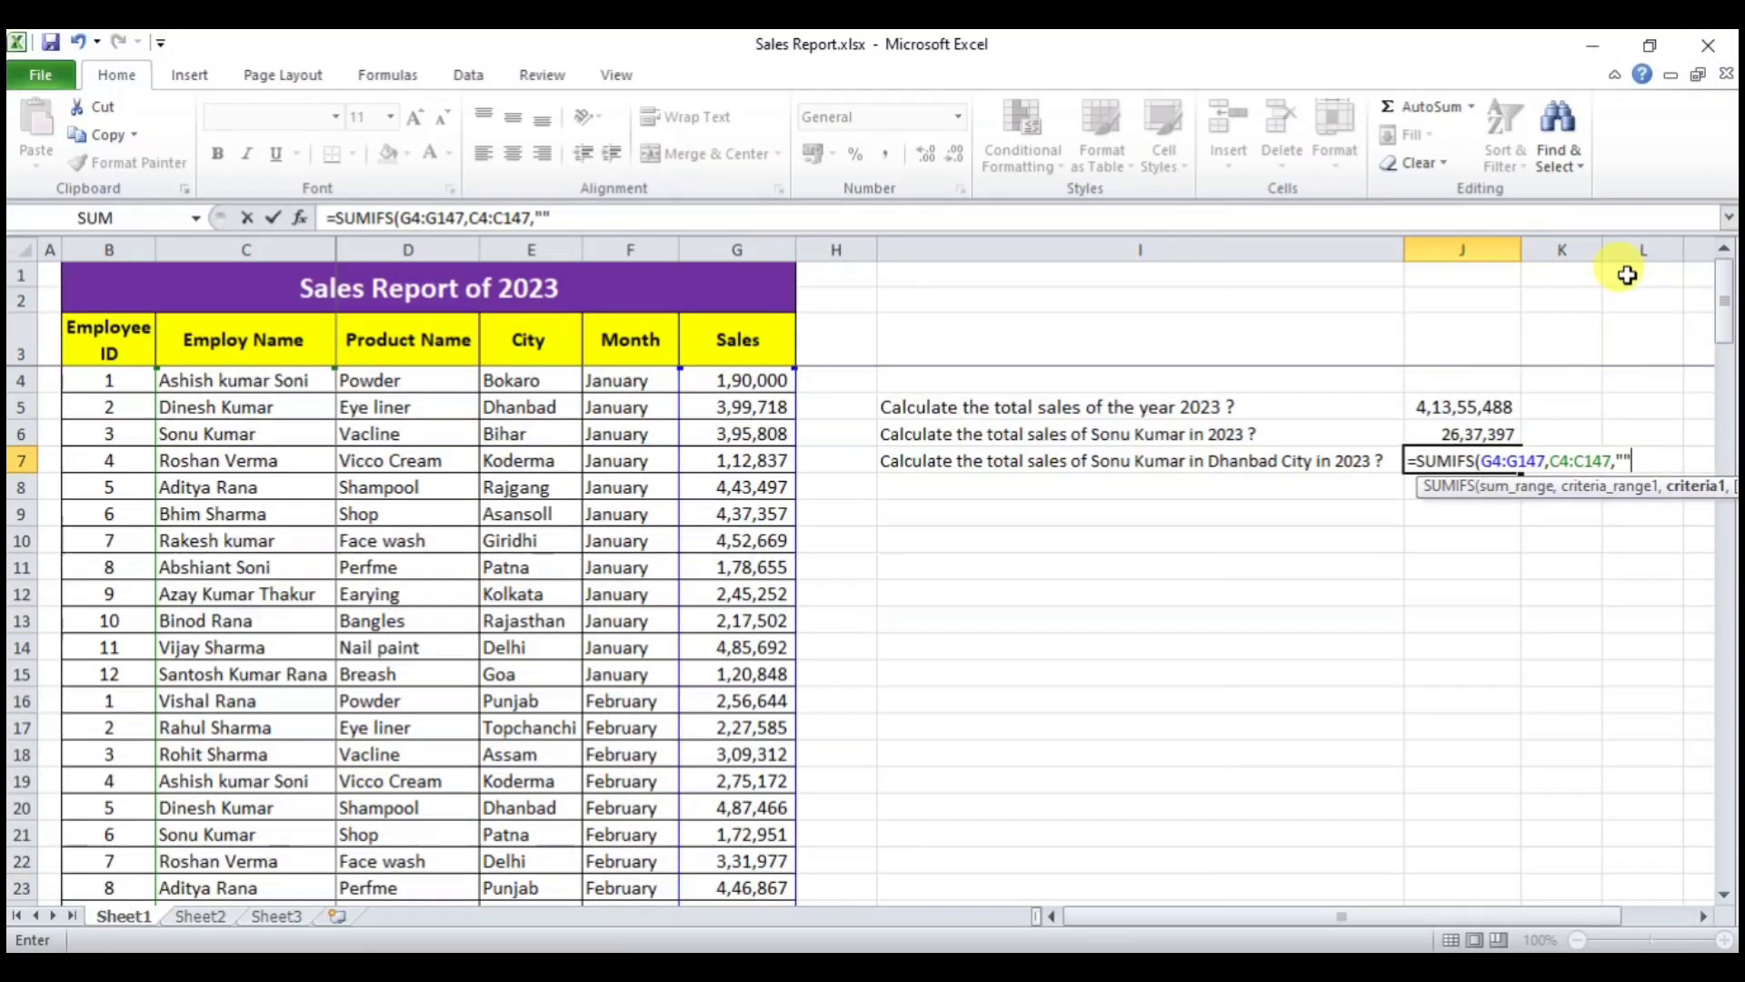
key(BackSpace)
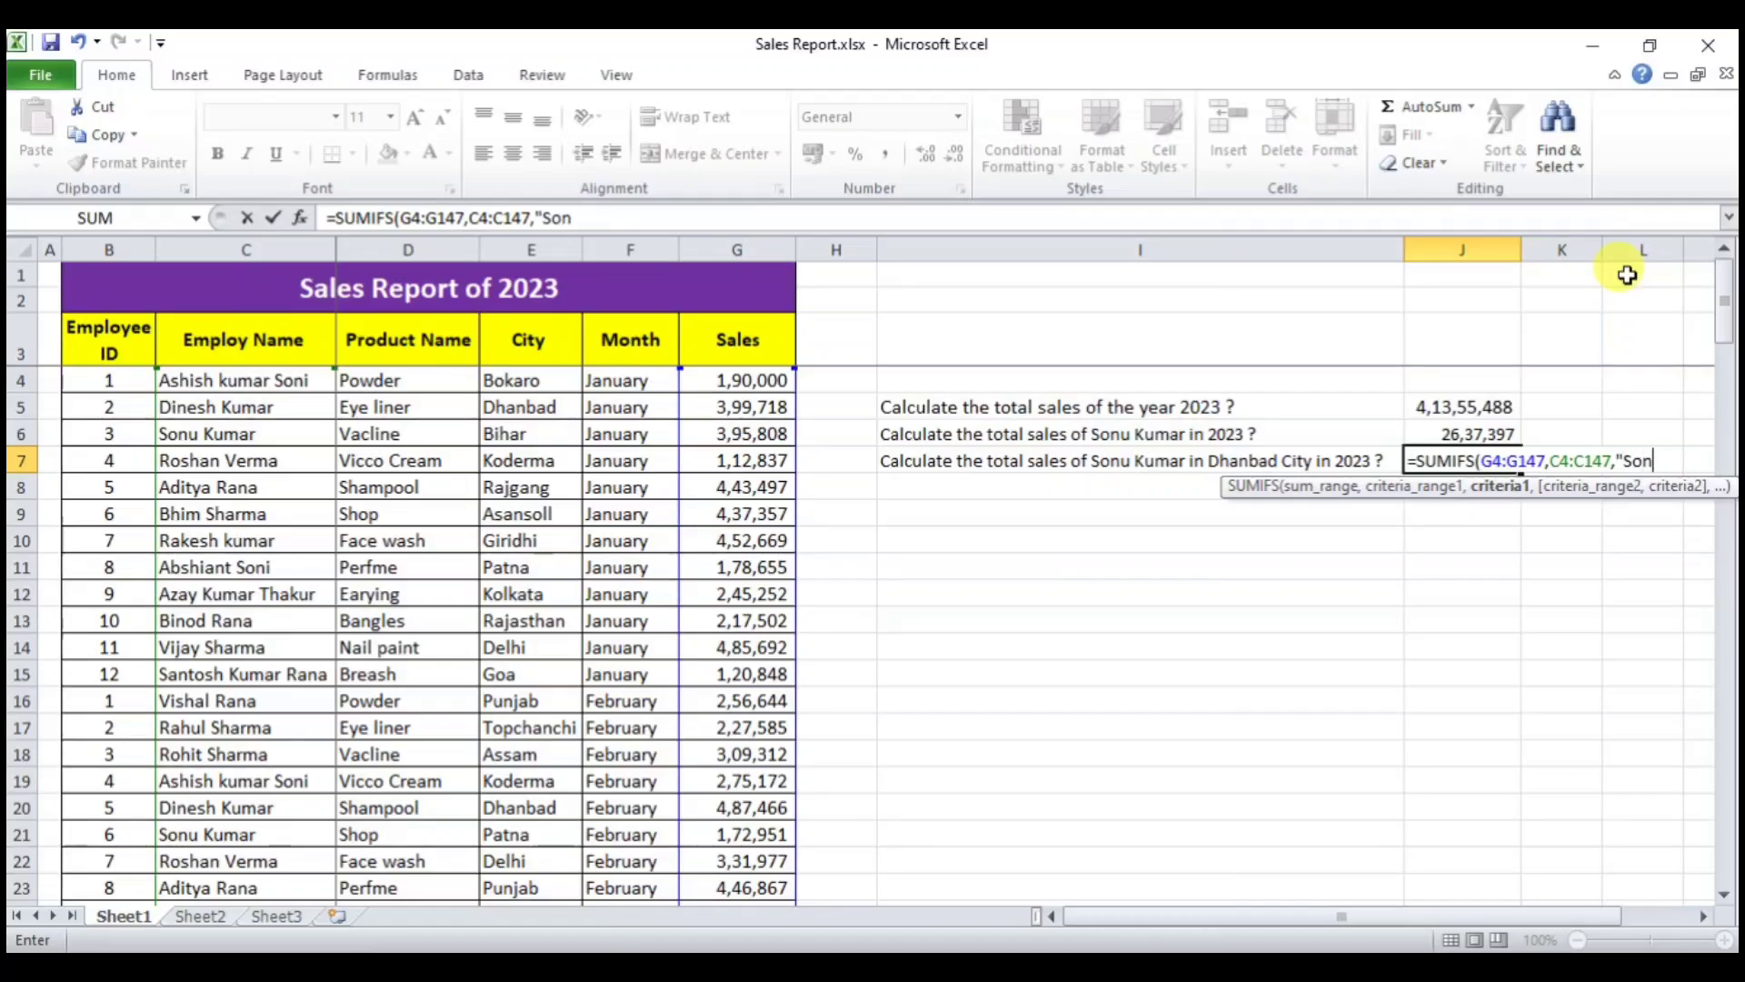
text(Sonu KUma)
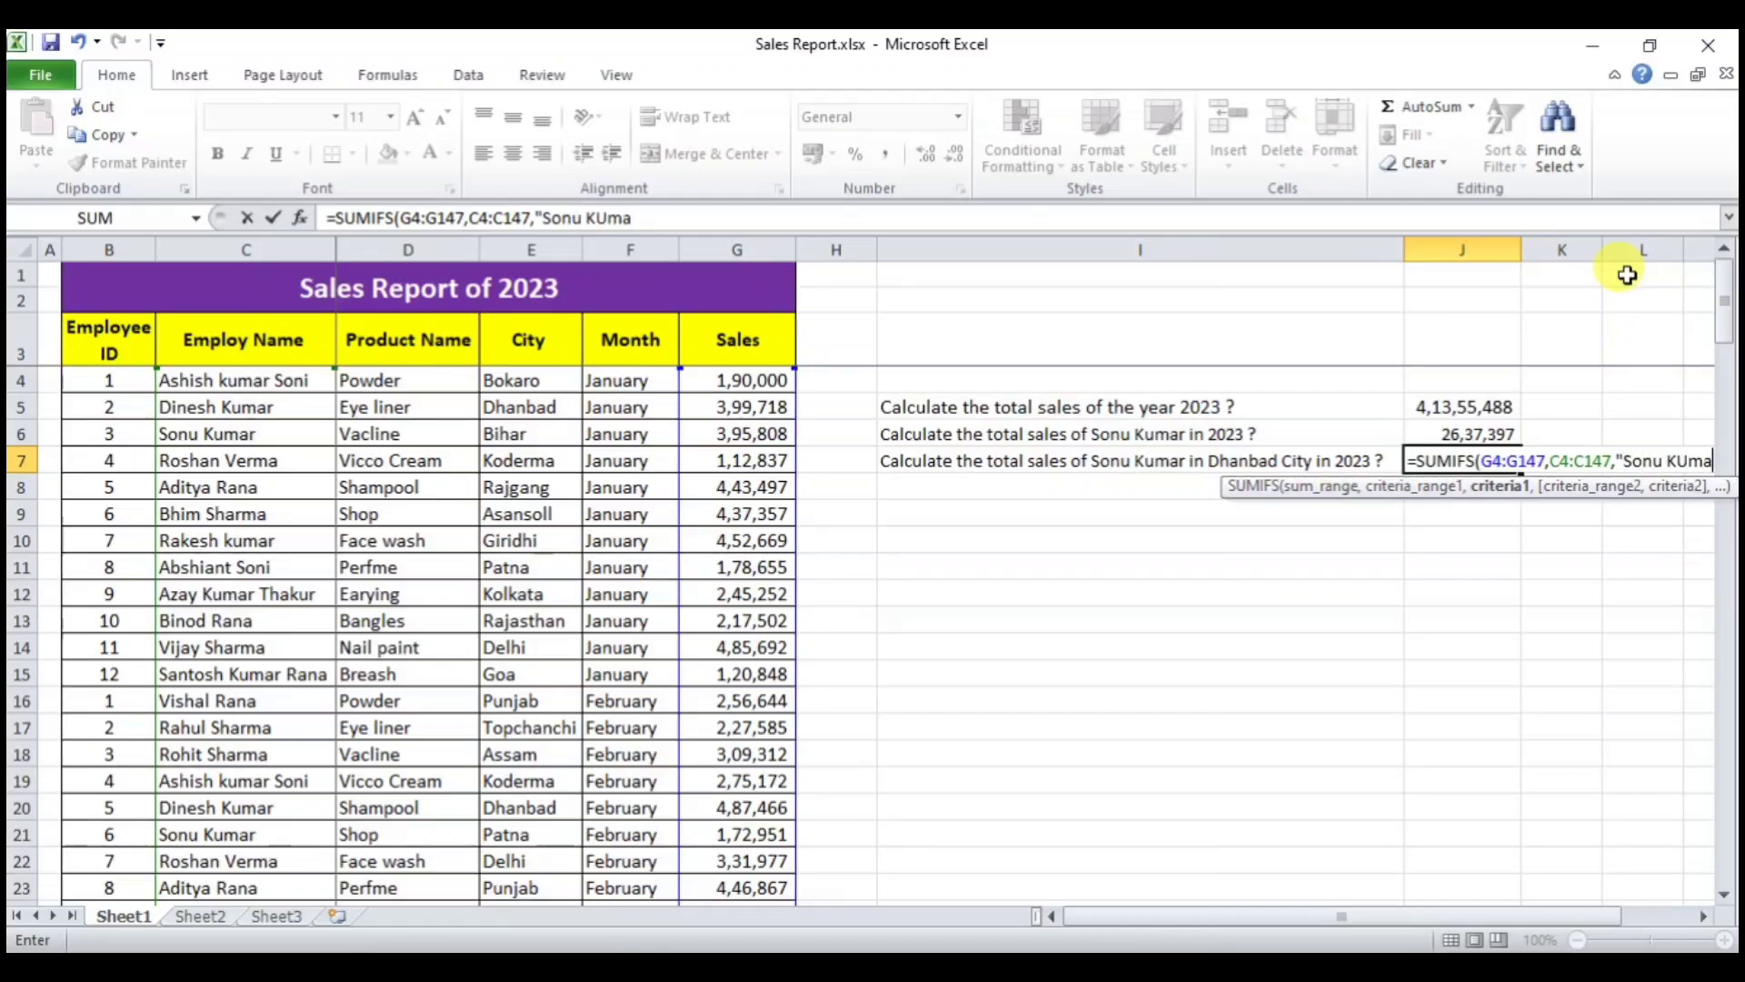
text(r)
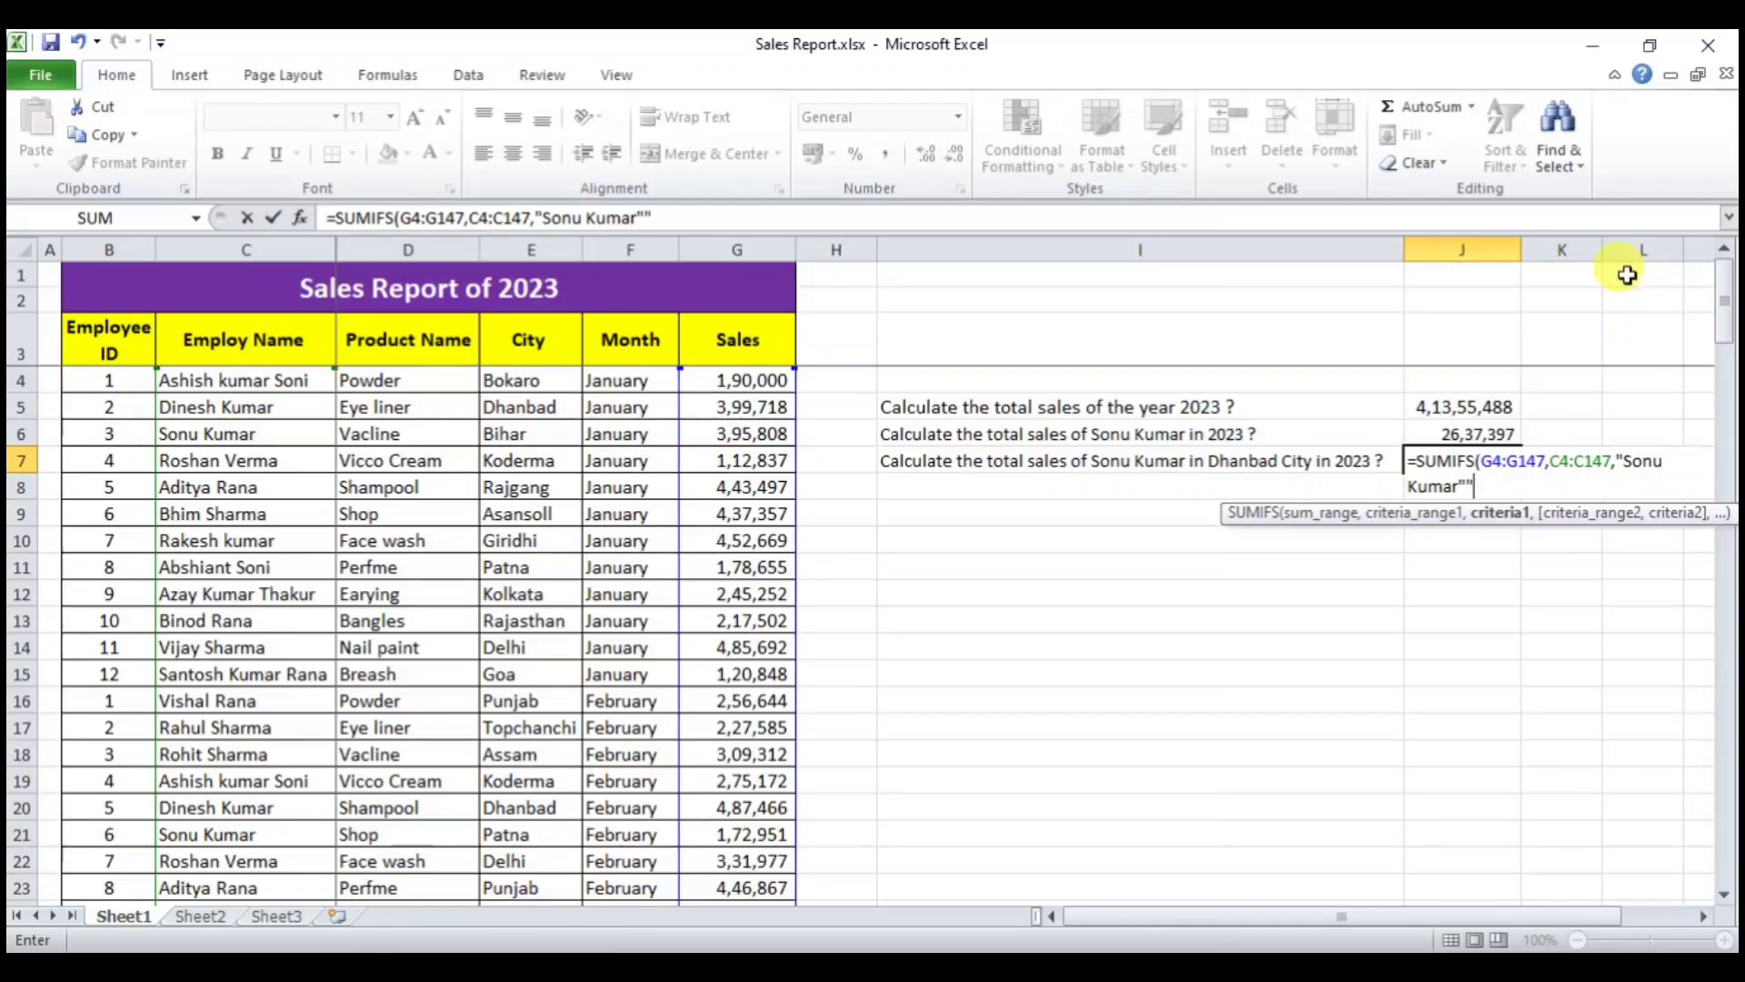
text(,)
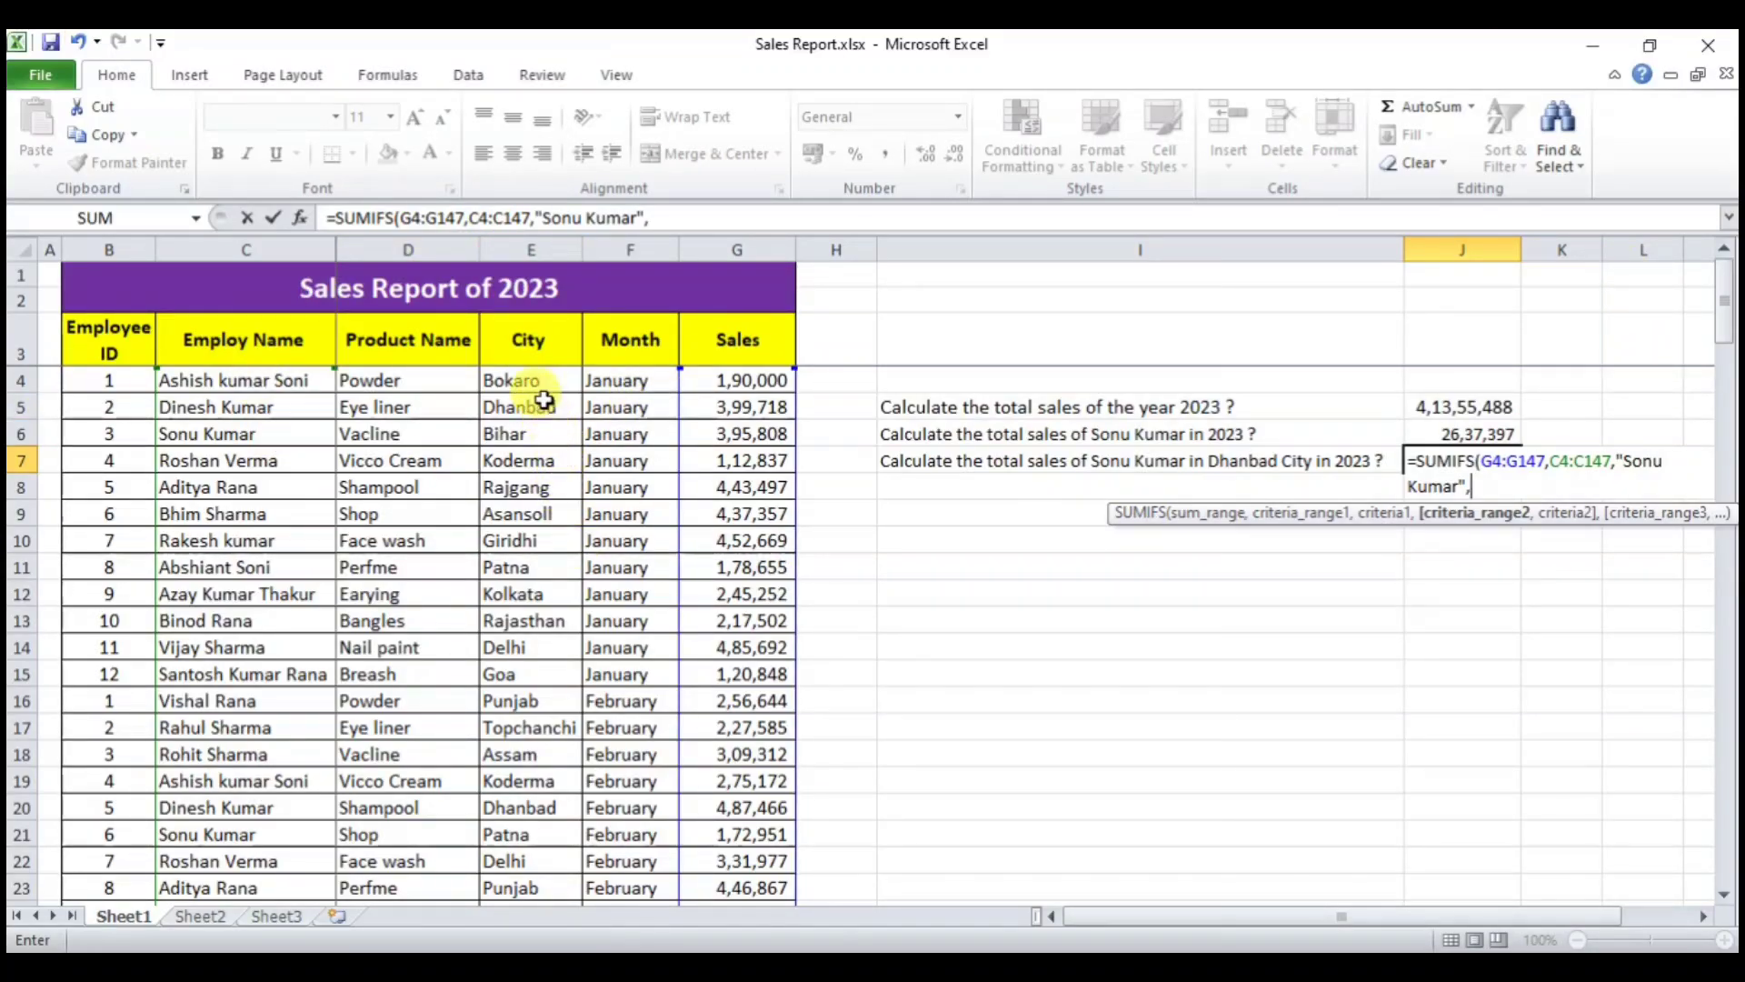
- Add the cities in E4:E147 with the criterion "Dhanbad" and complete the SUMIFS formula in J7
drag(530, 380, 529, 843)
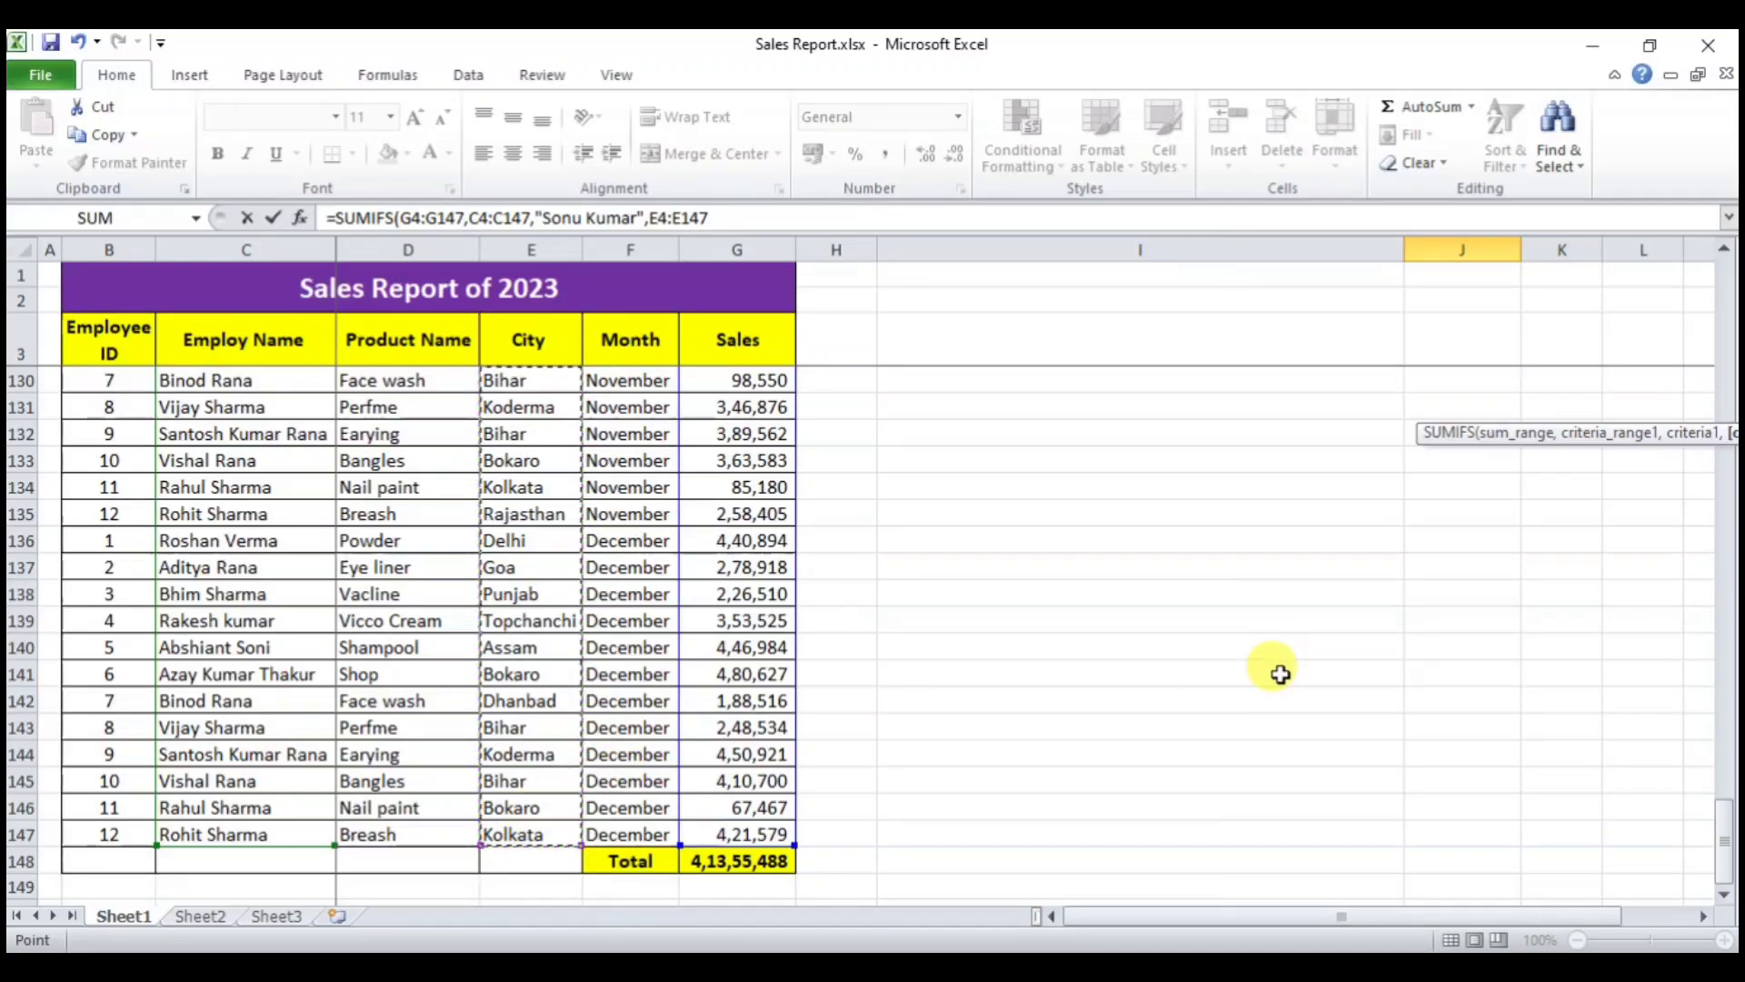
text(,)
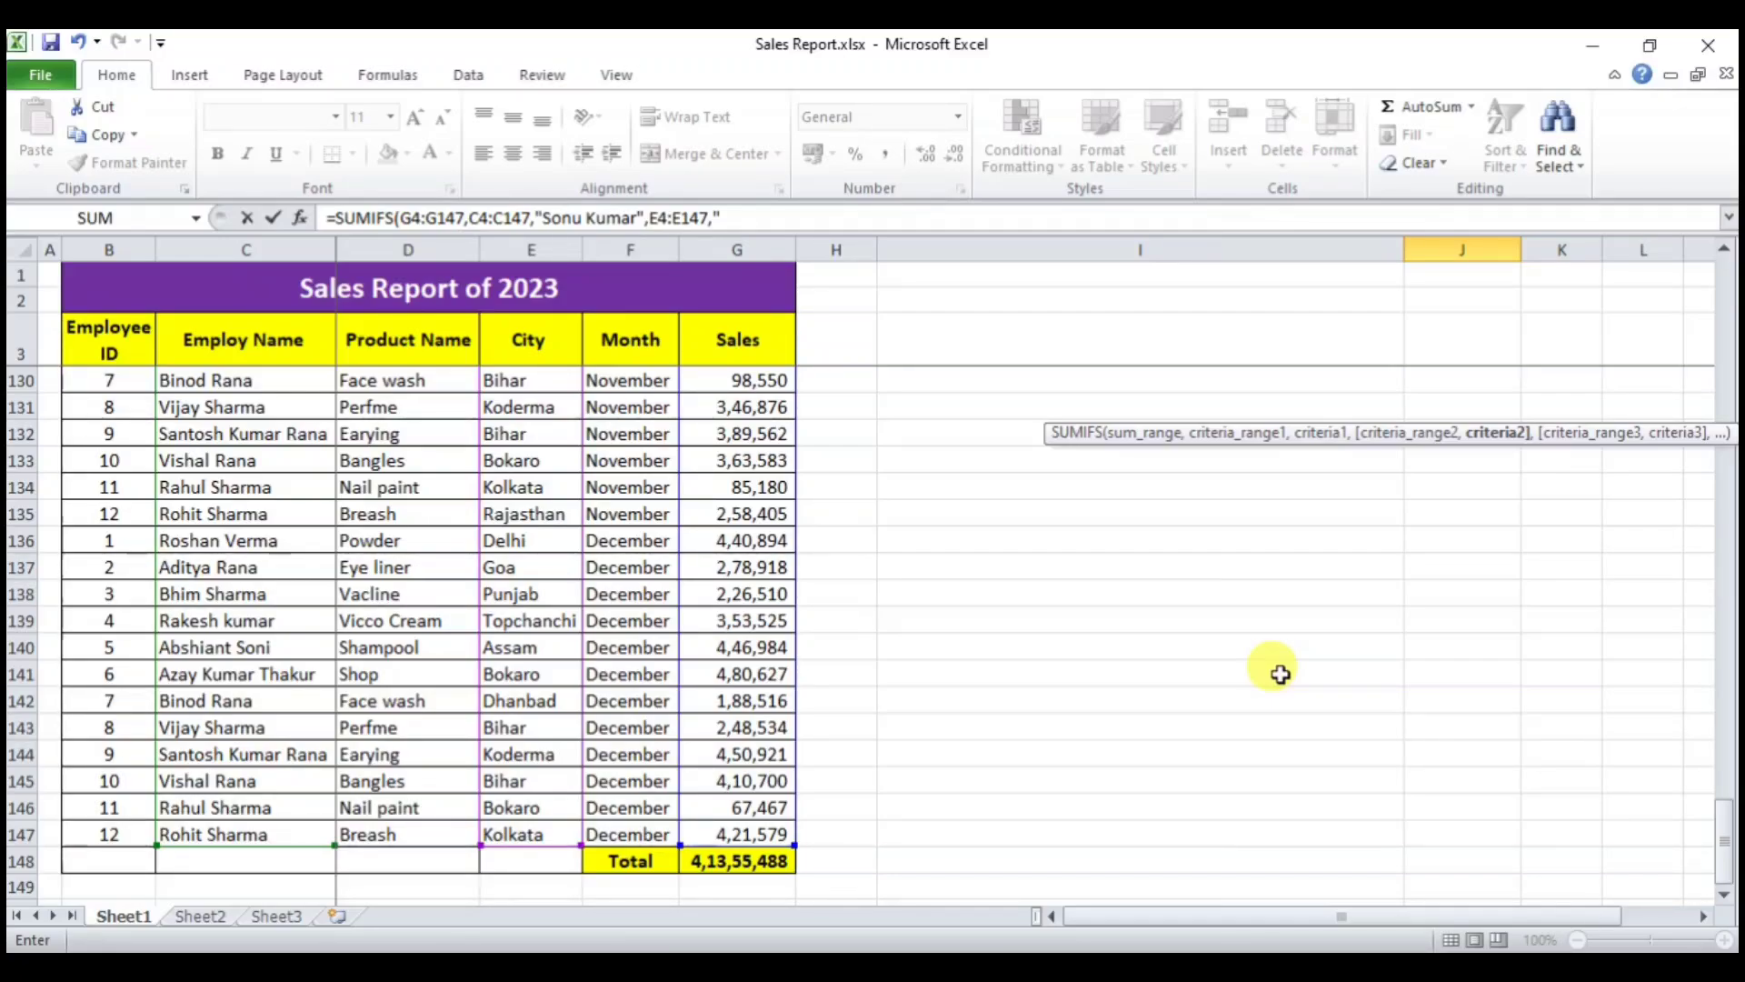
text(bad)
key(Return)
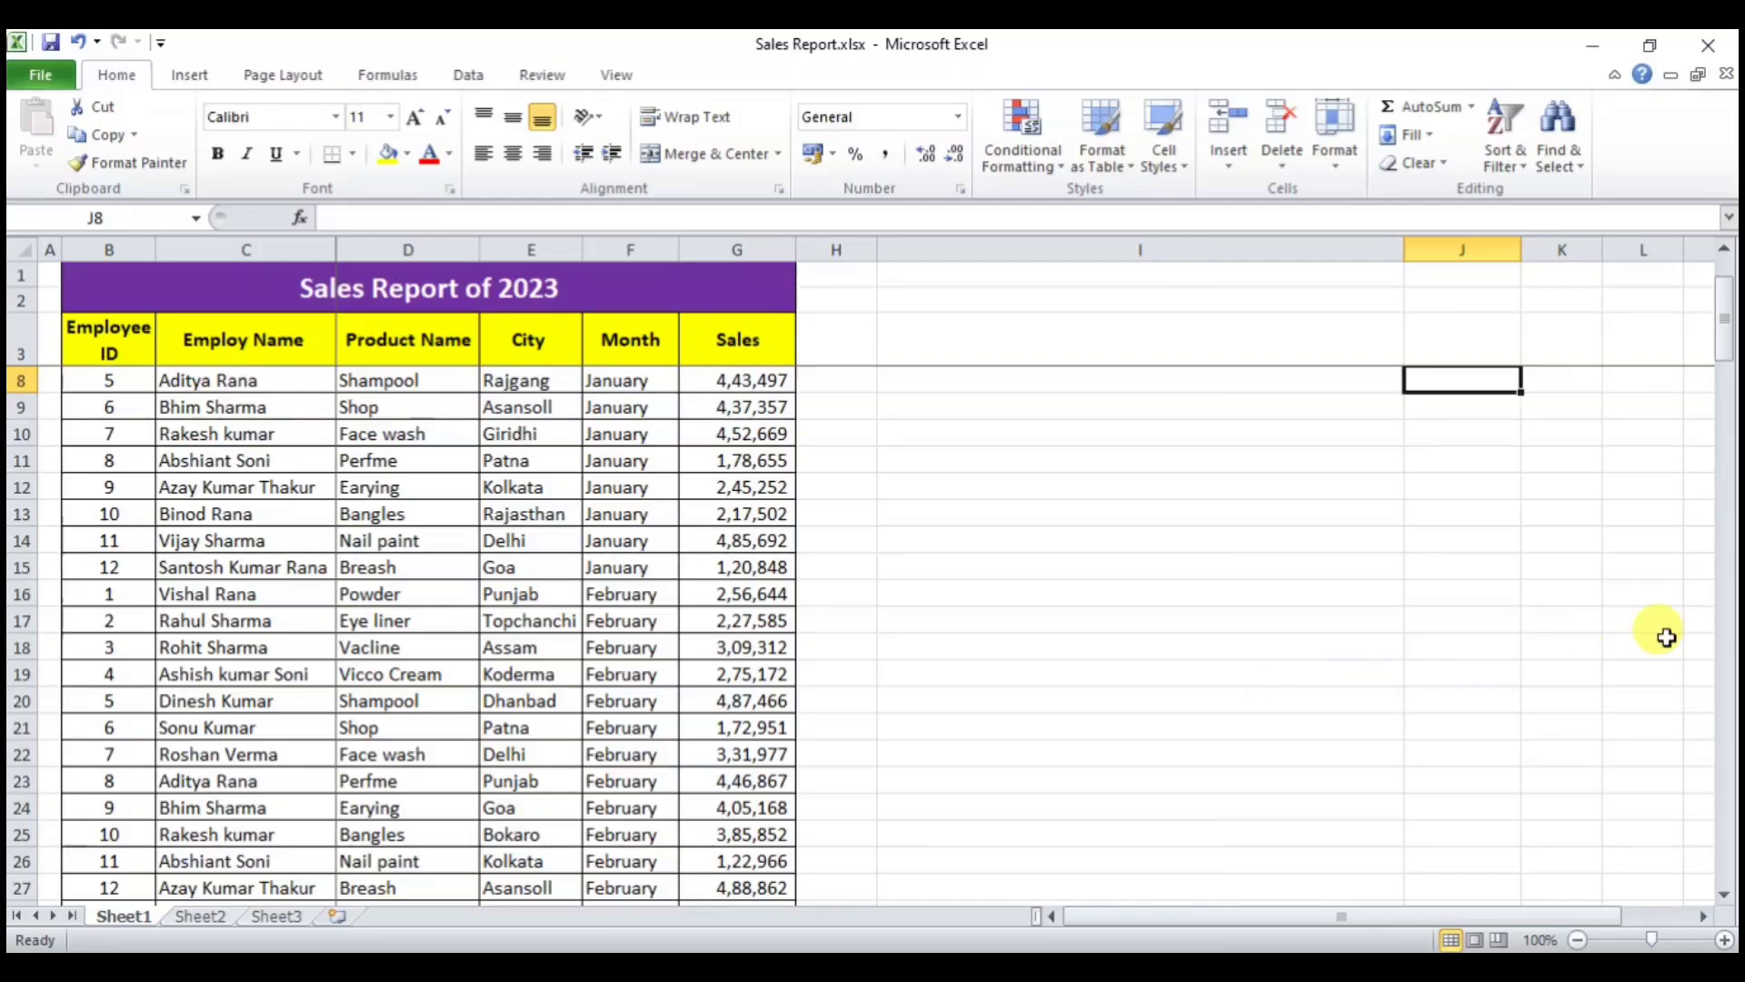
drag(1727, 350, 1725, 281)
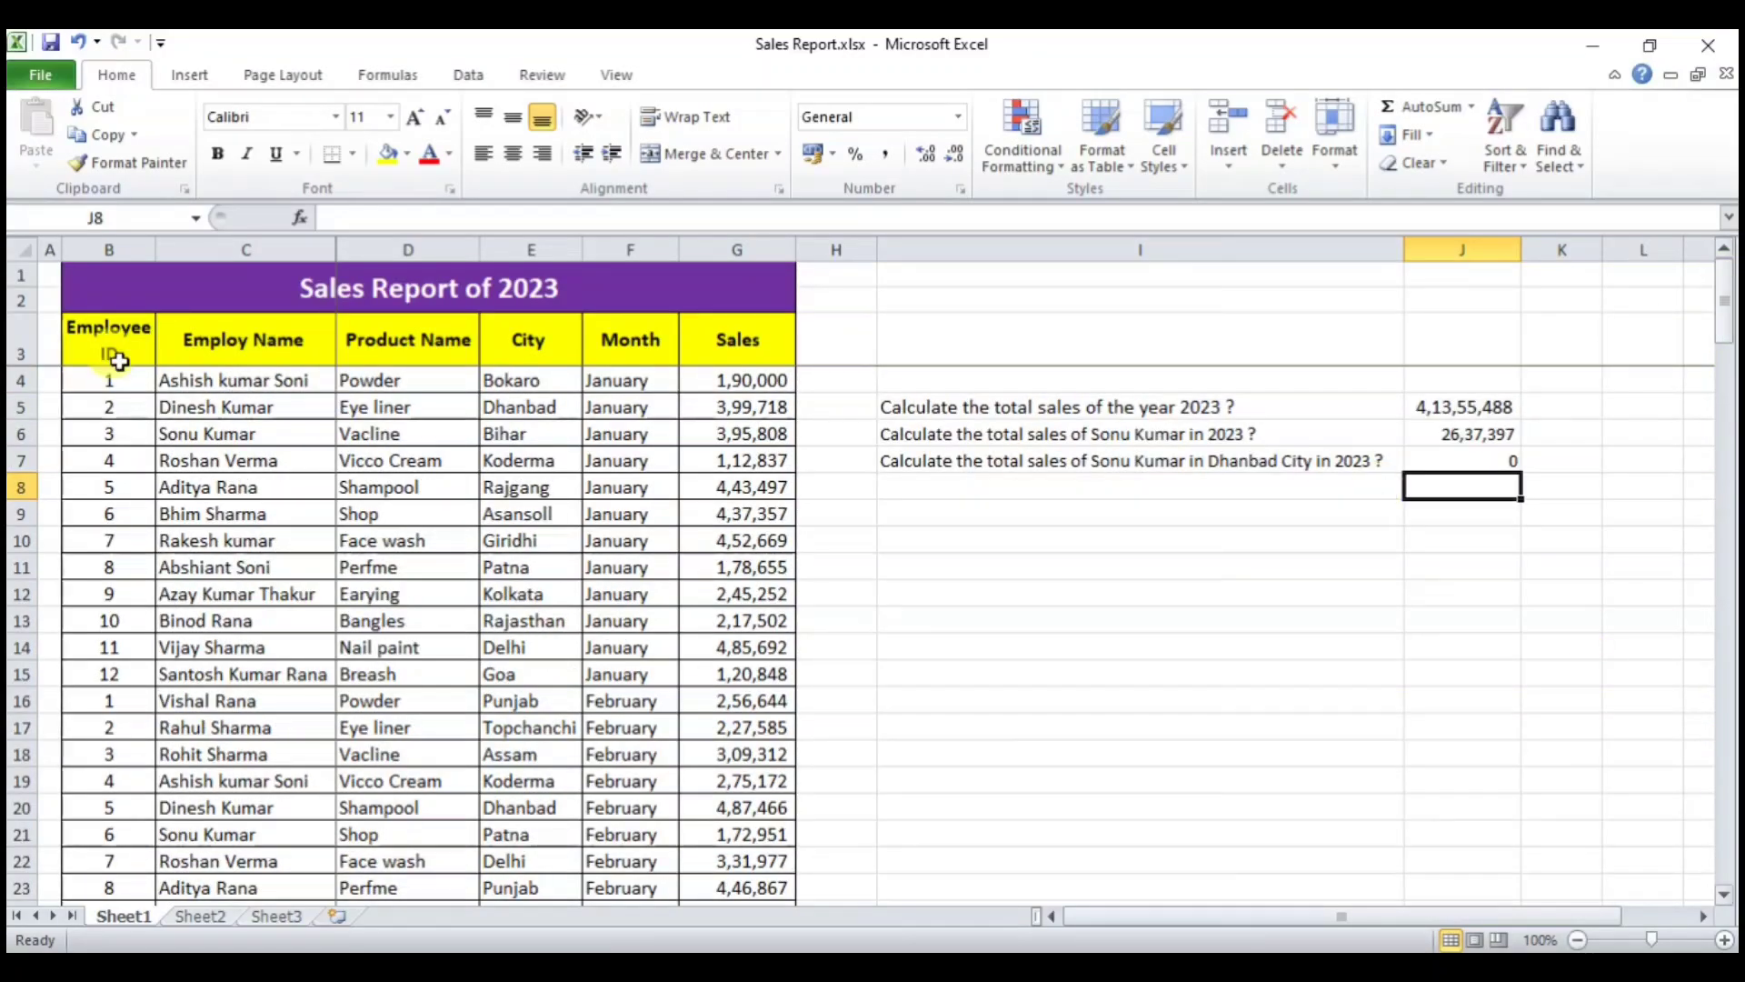
click(1502, 461)
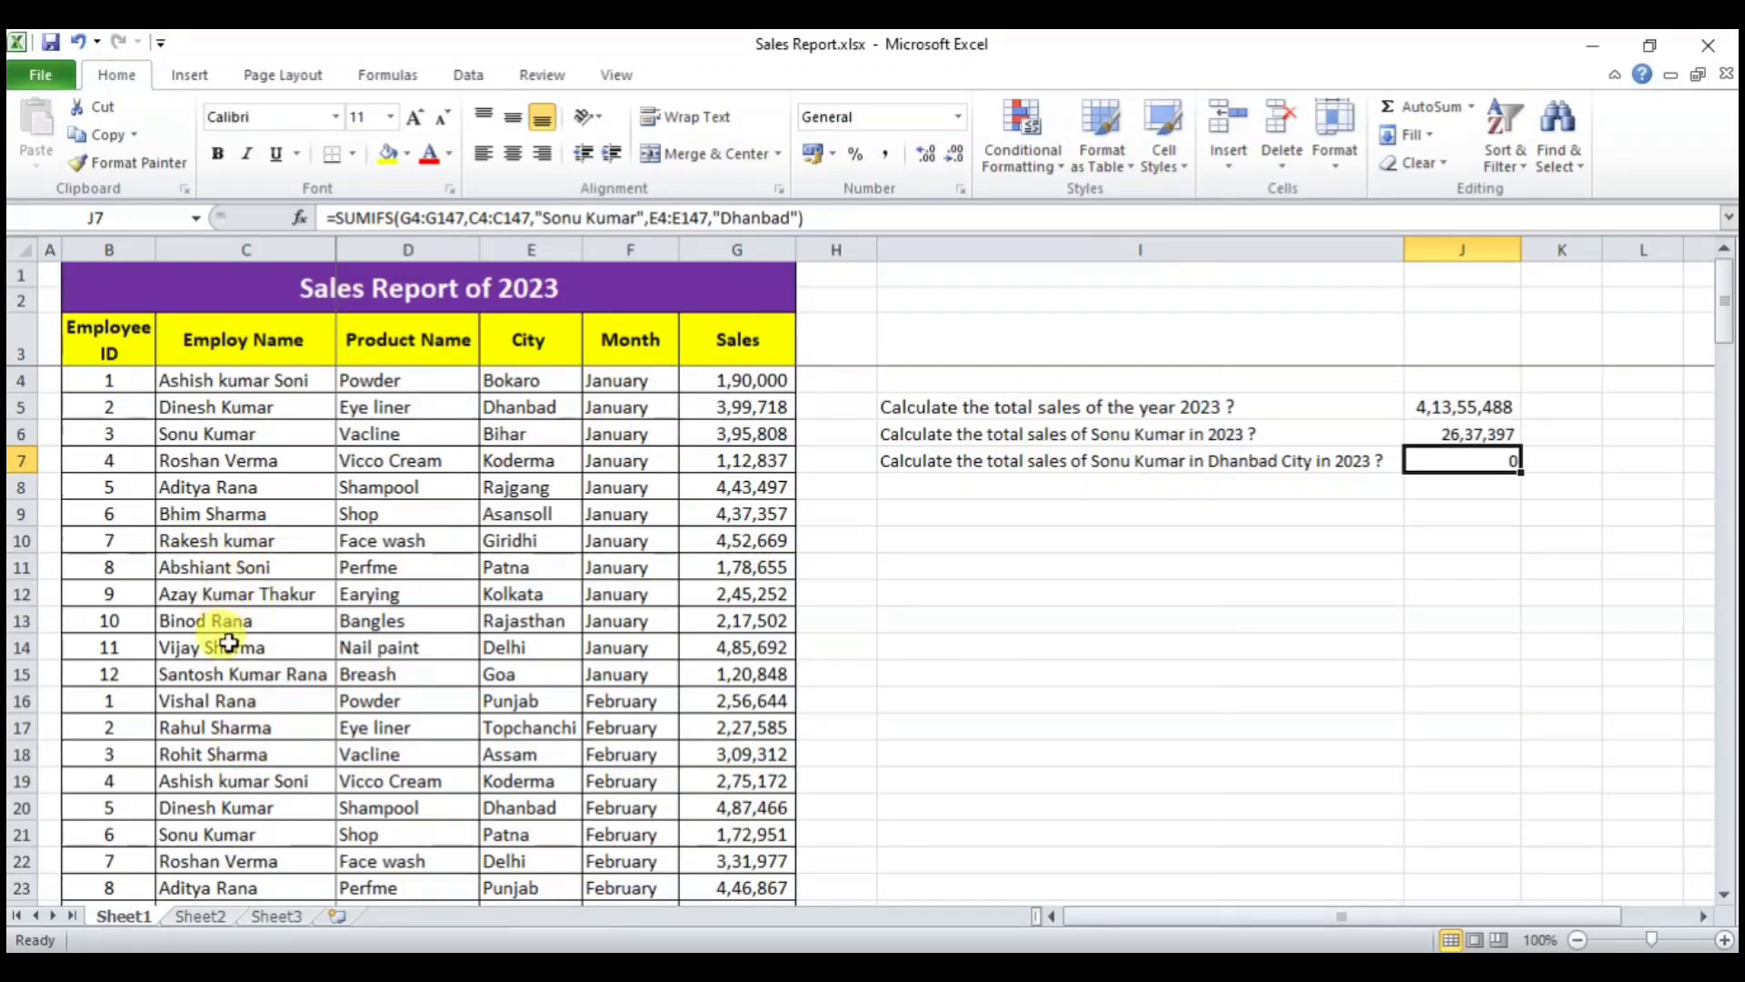
- Change the city in E6 to Dhanbad and format the SUMIFS result in J7 with comma separators
click(262, 432)
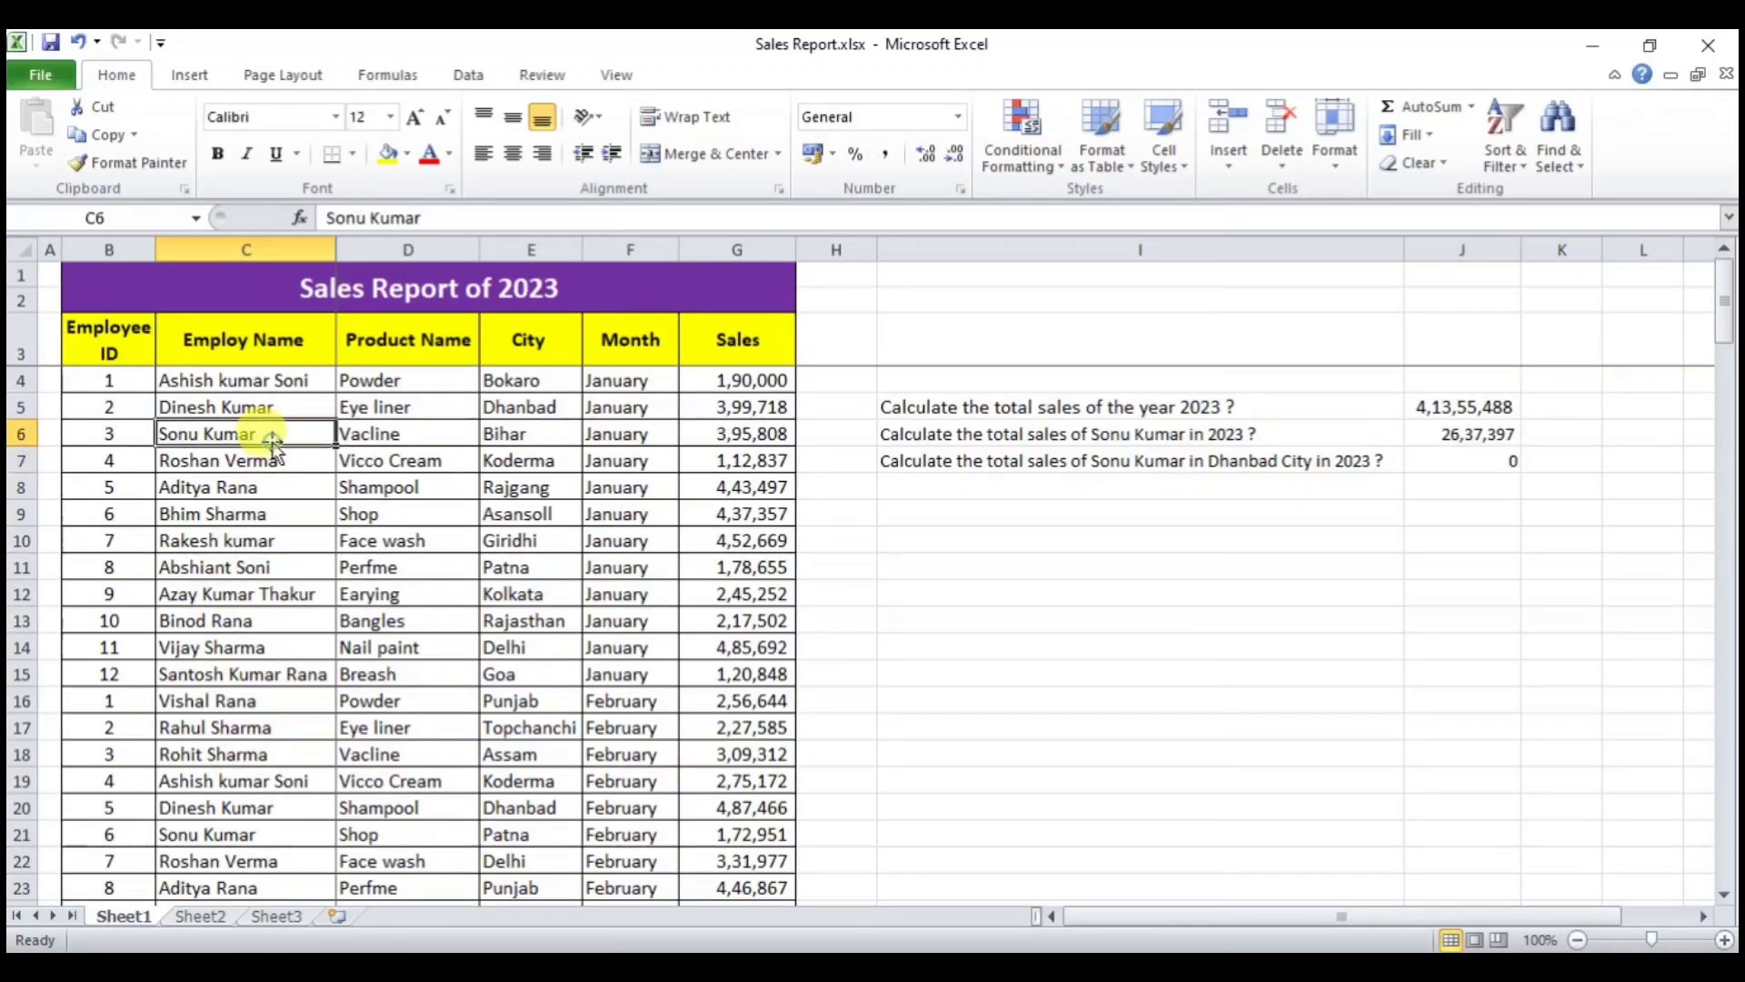
click(542, 437)
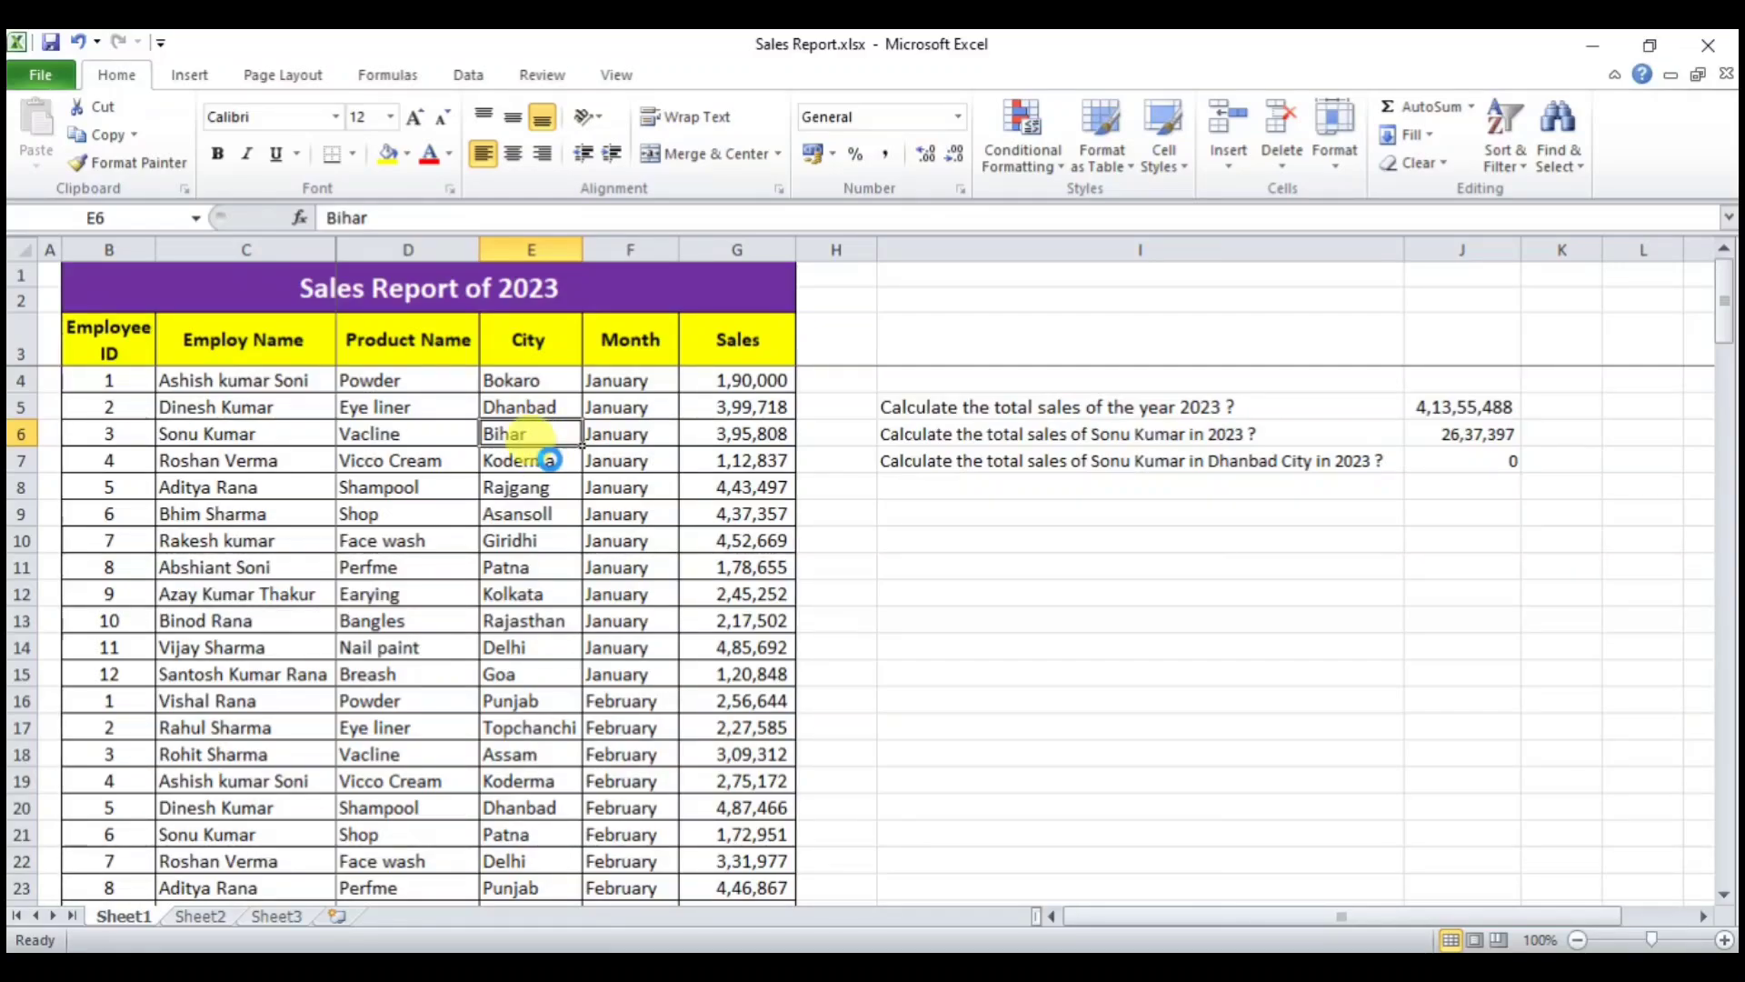
text(Dhanbad)
key(ctrl+Return)
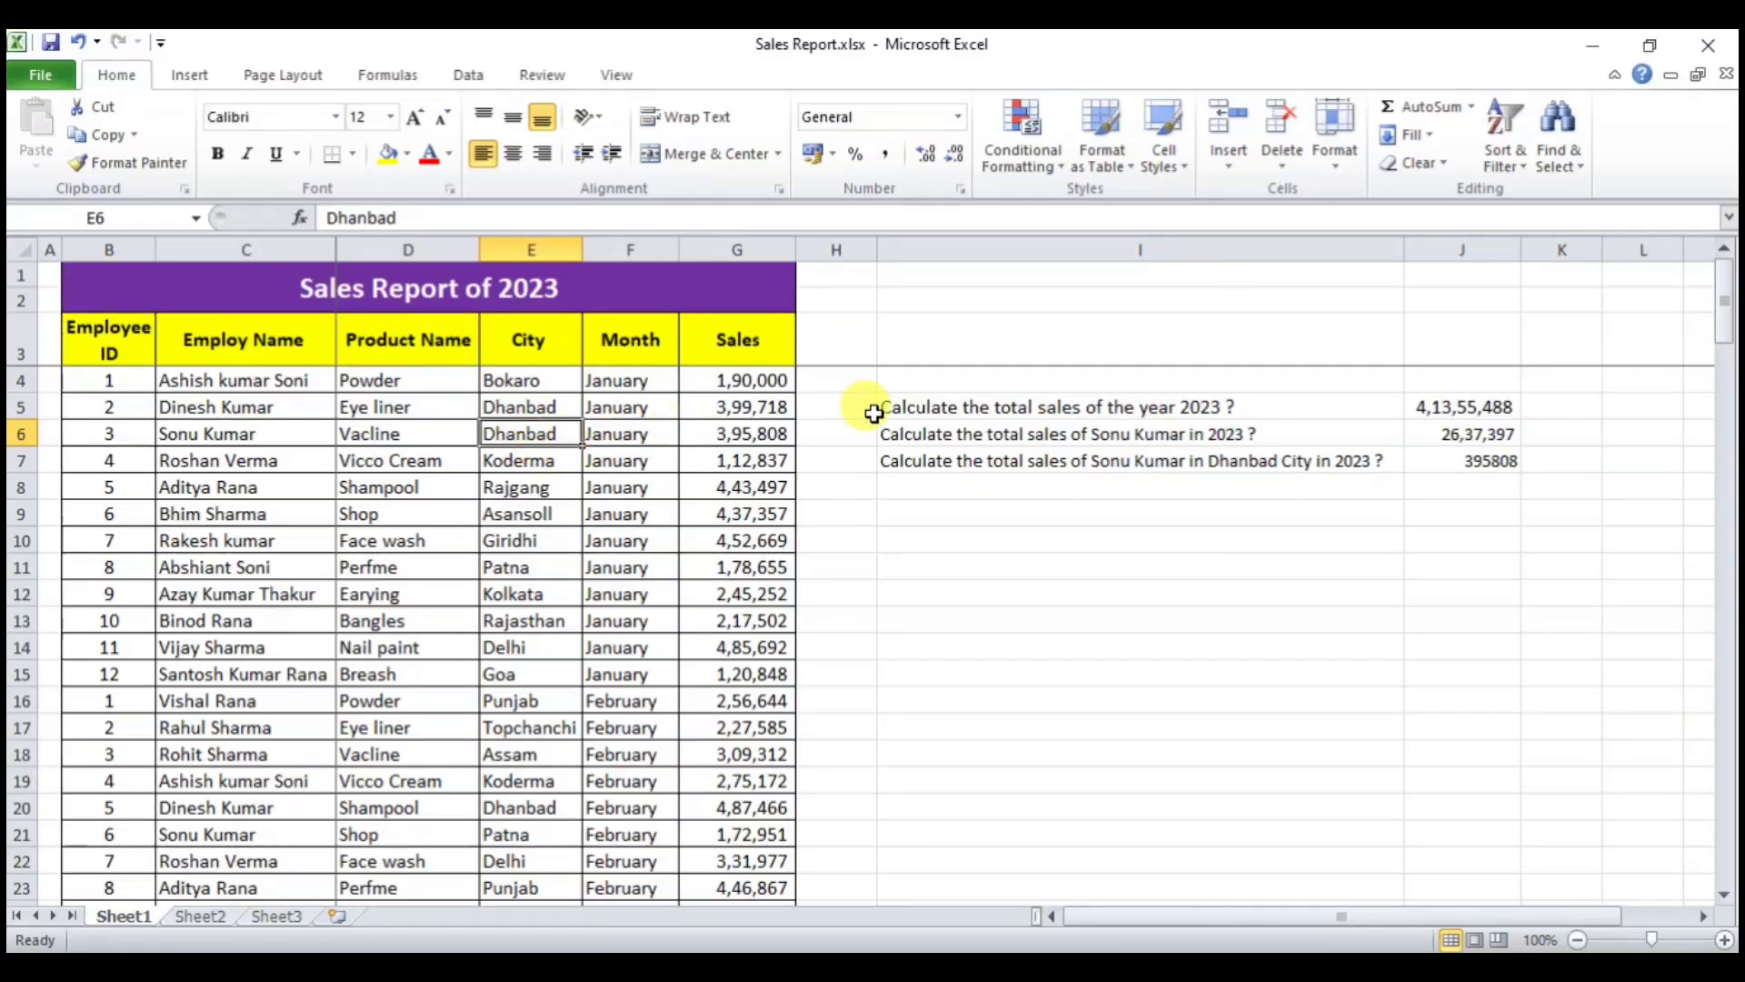
click(1478, 461)
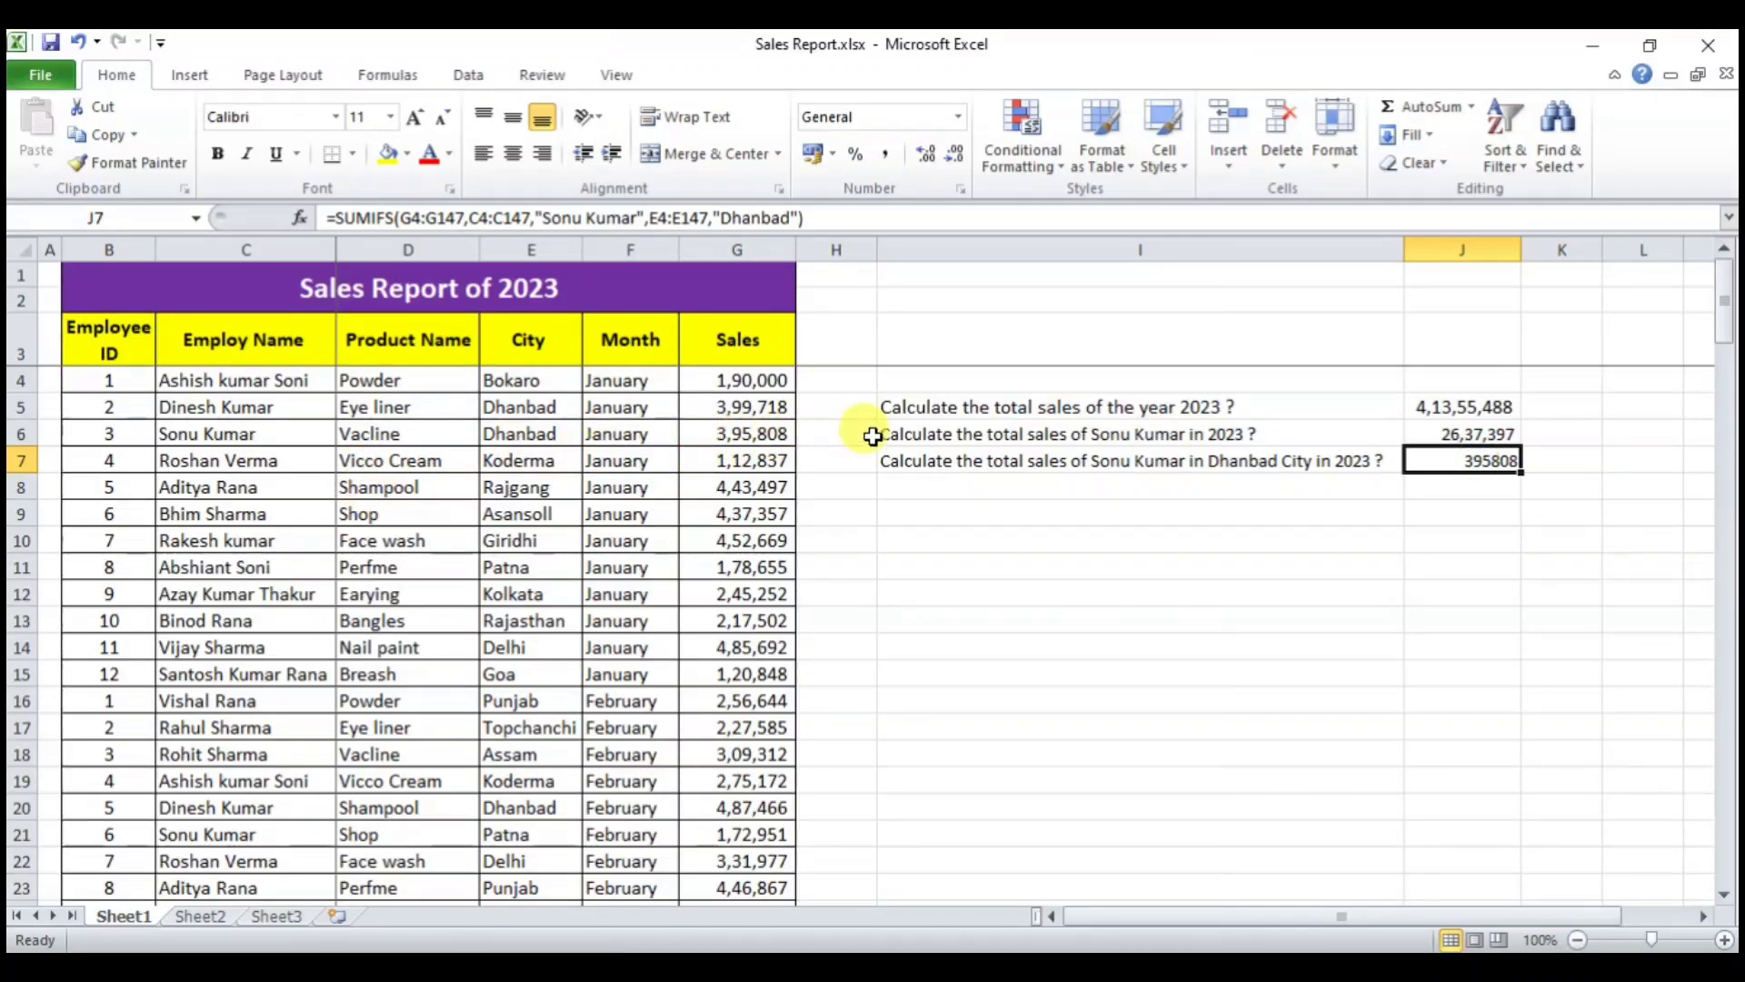
click(890, 157)
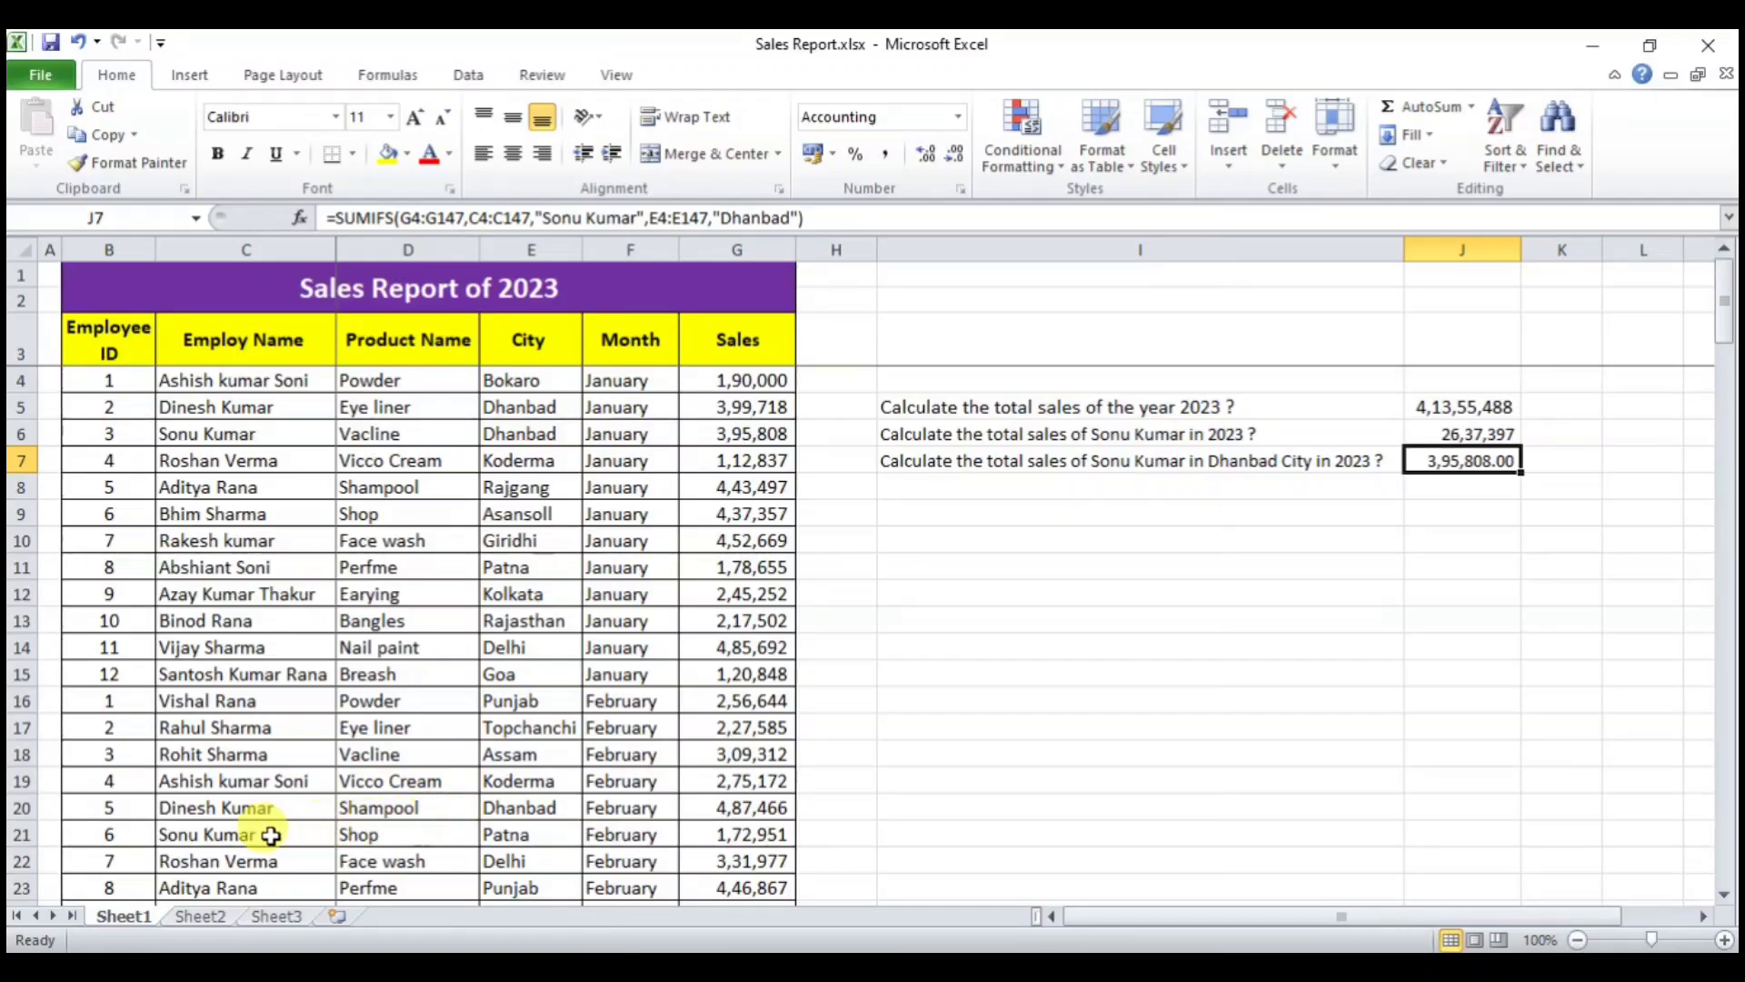
- Change the same employee's February city in E21 to Dhanbad and check the SUMIFS result in J7
click(552, 834)
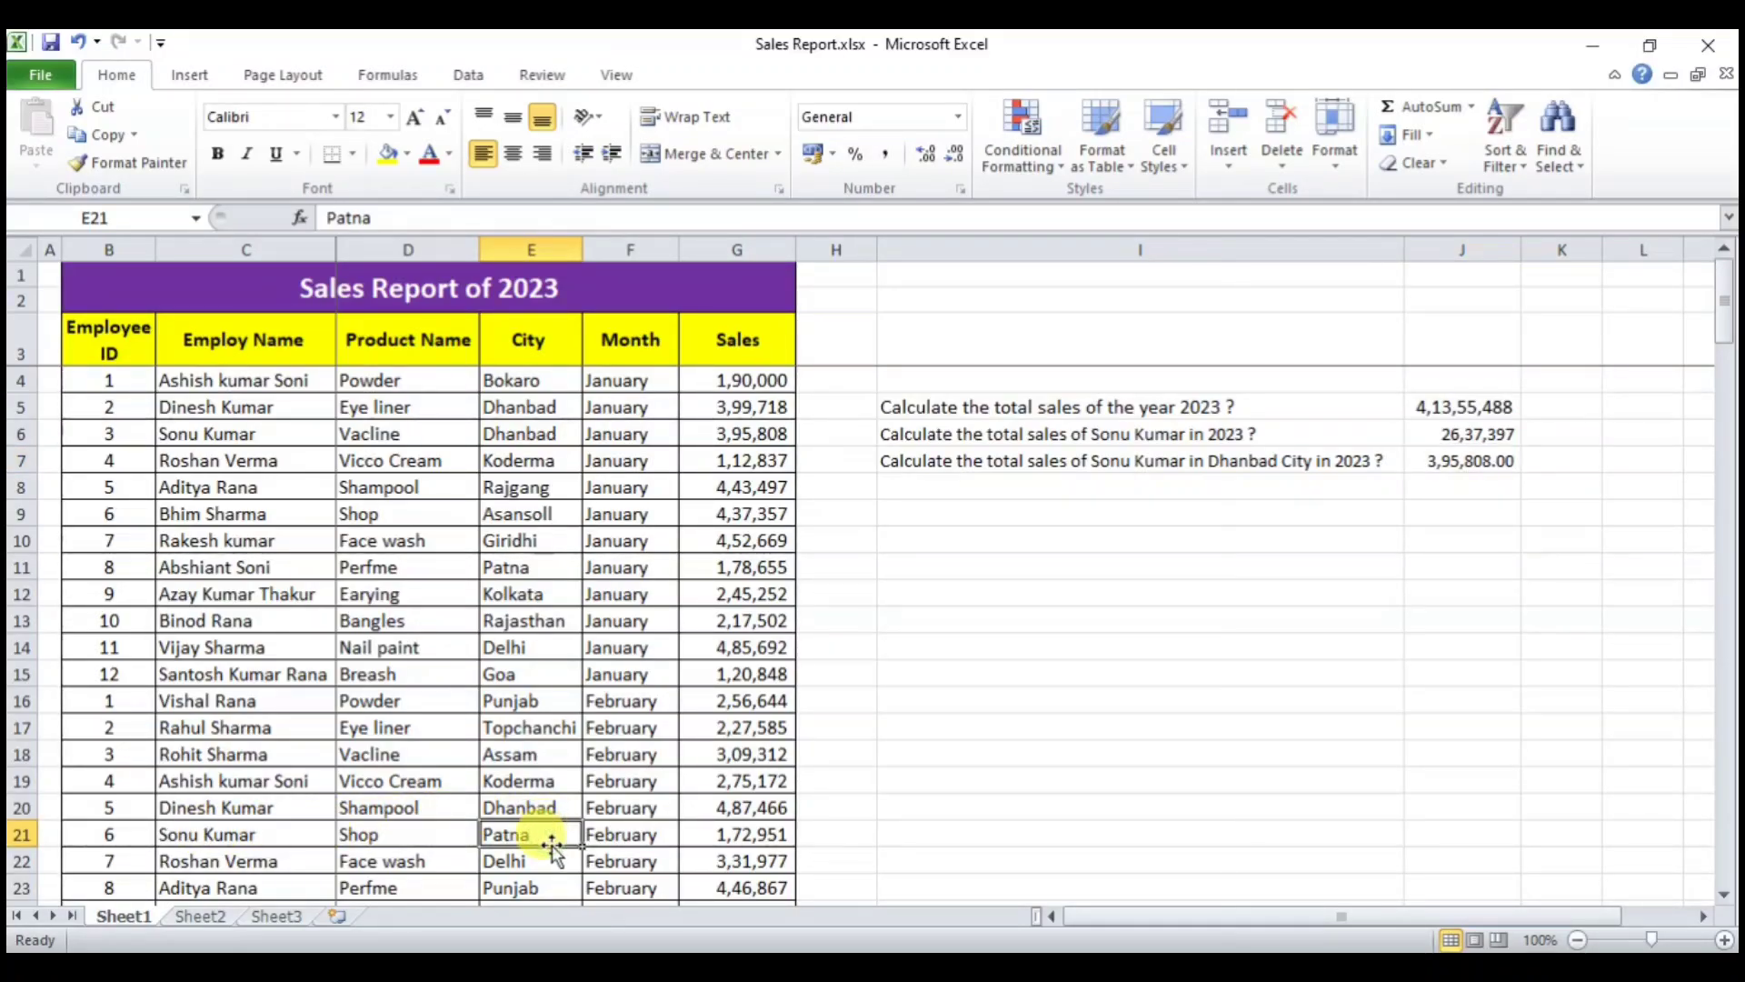
key(ctrl+d)
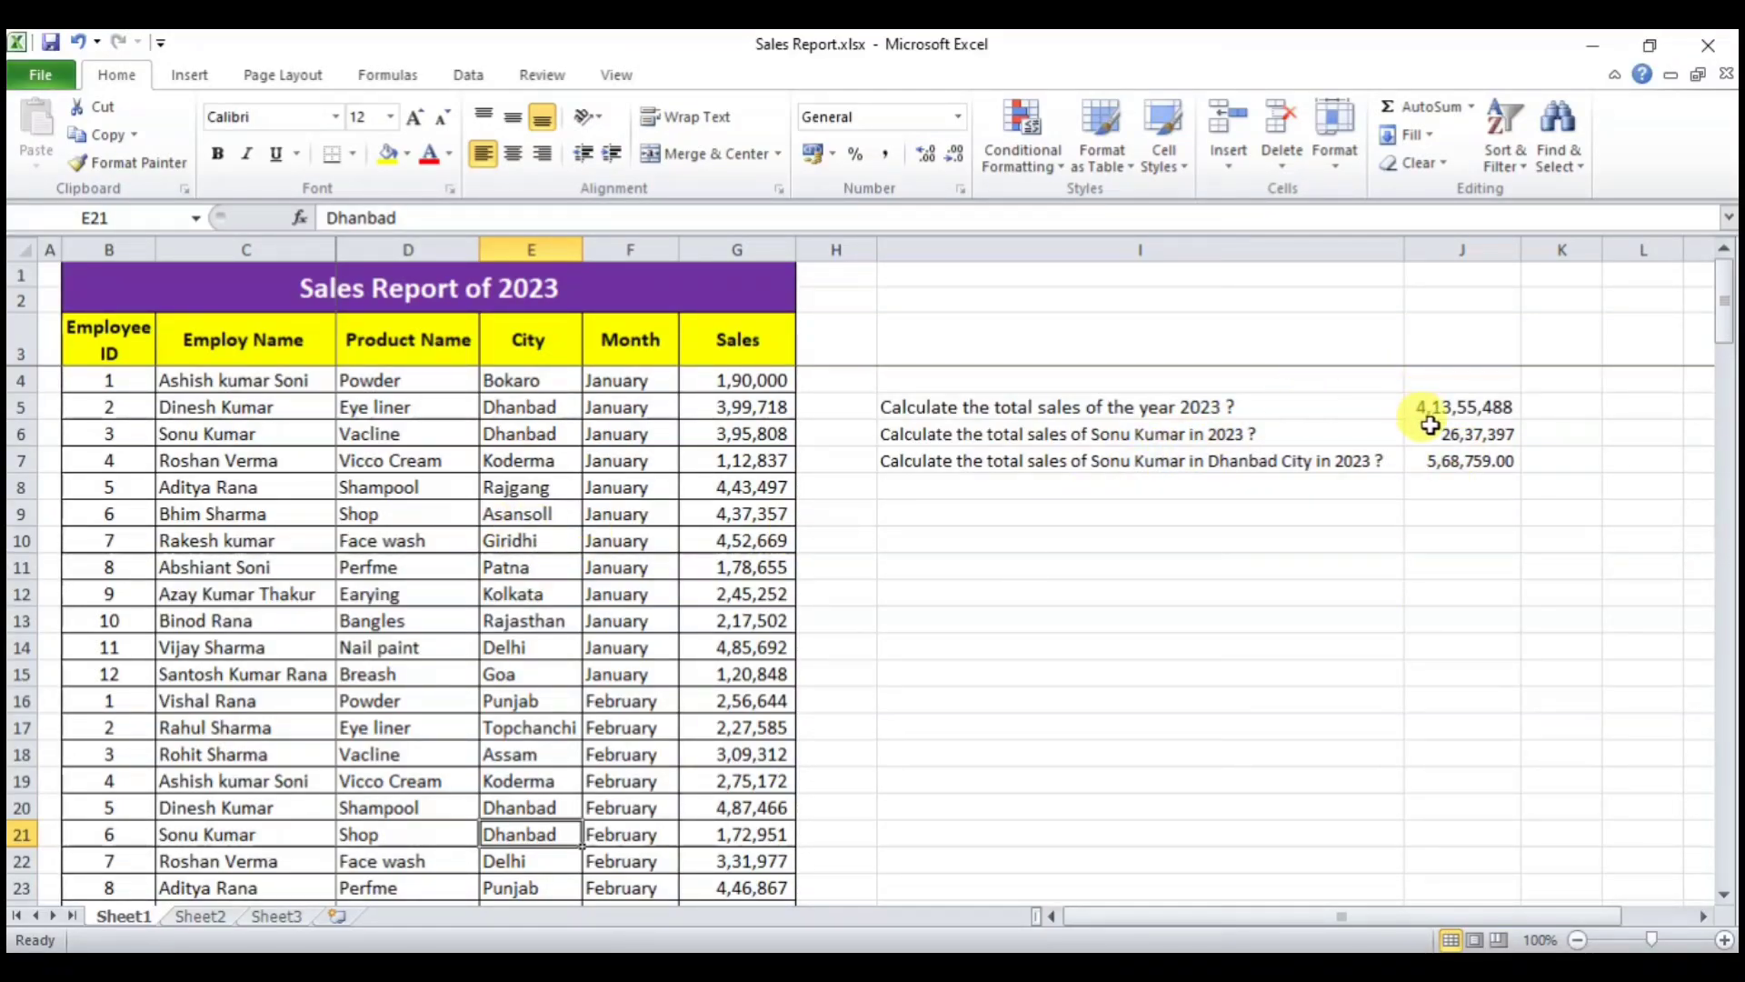
click(1445, 460)
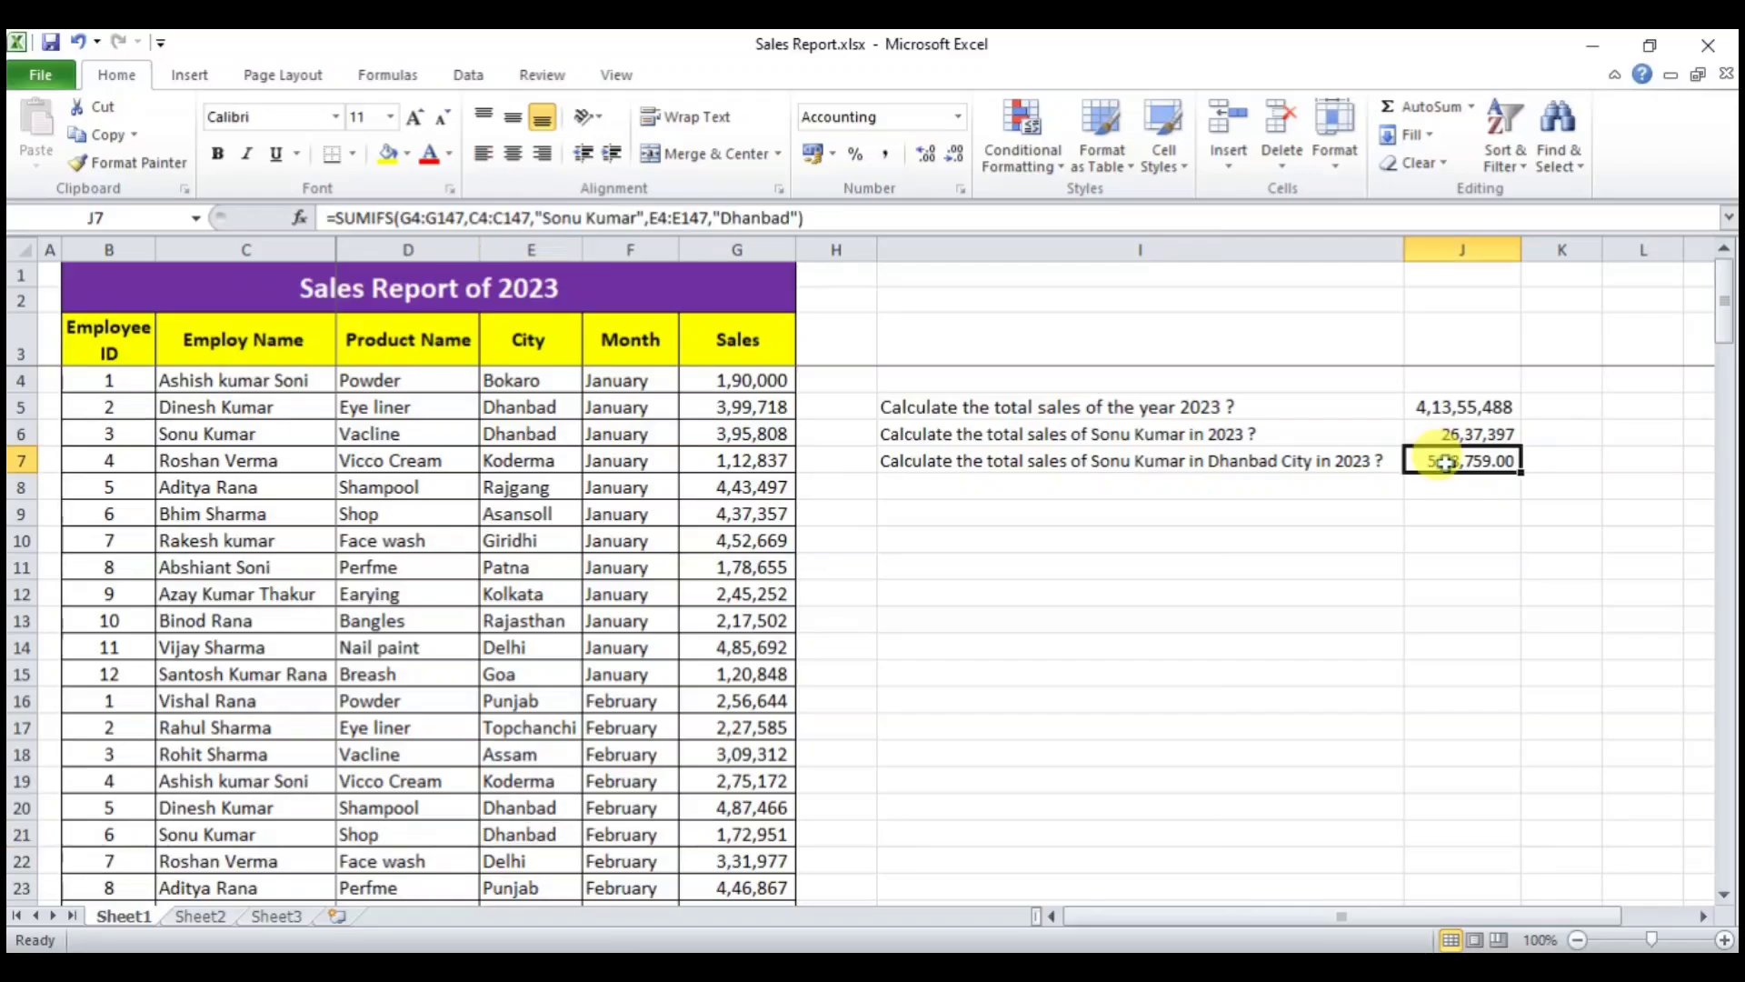
- Enter a question in I8 asking for the same employee's total sales where product name is face wash and city is Dhanbad
click(1100, 495)
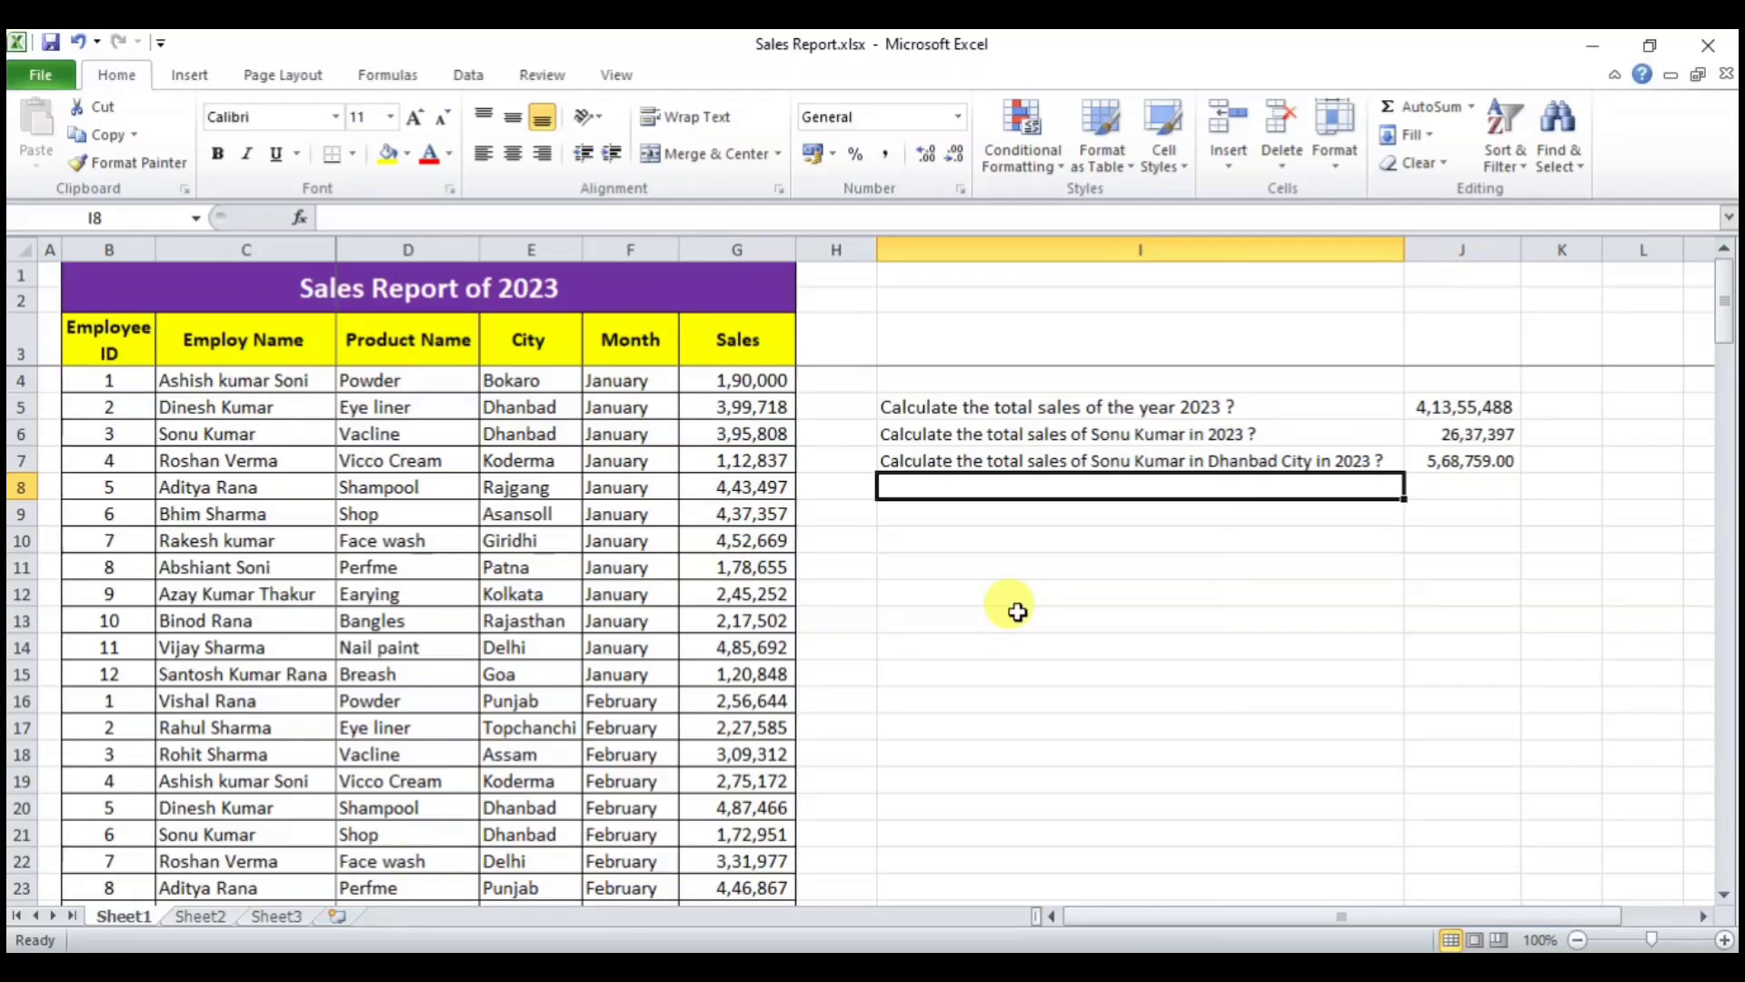
text(Calculate the total sales of Sonu kumar )
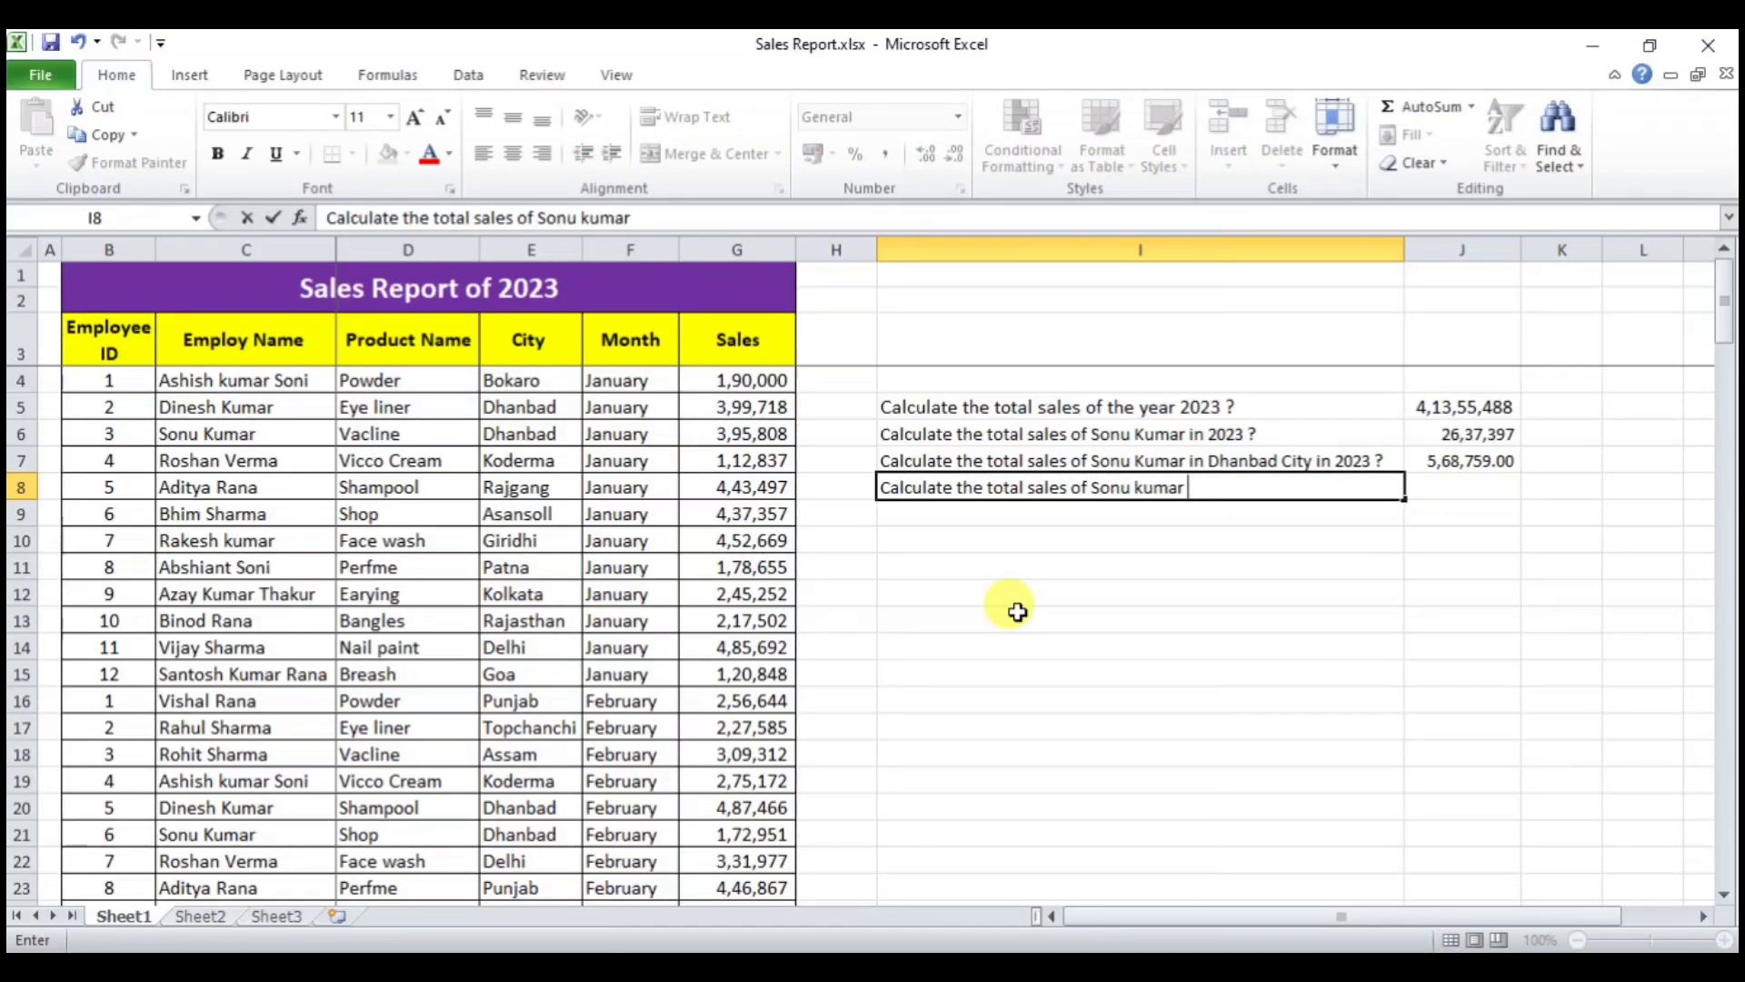
text(product name is face wash and city is Dhanbad ?)
key(Return)
key(Down)
key(Down)
key(Down)
key(Down)
key(Down)
key(Down)
key(Down)
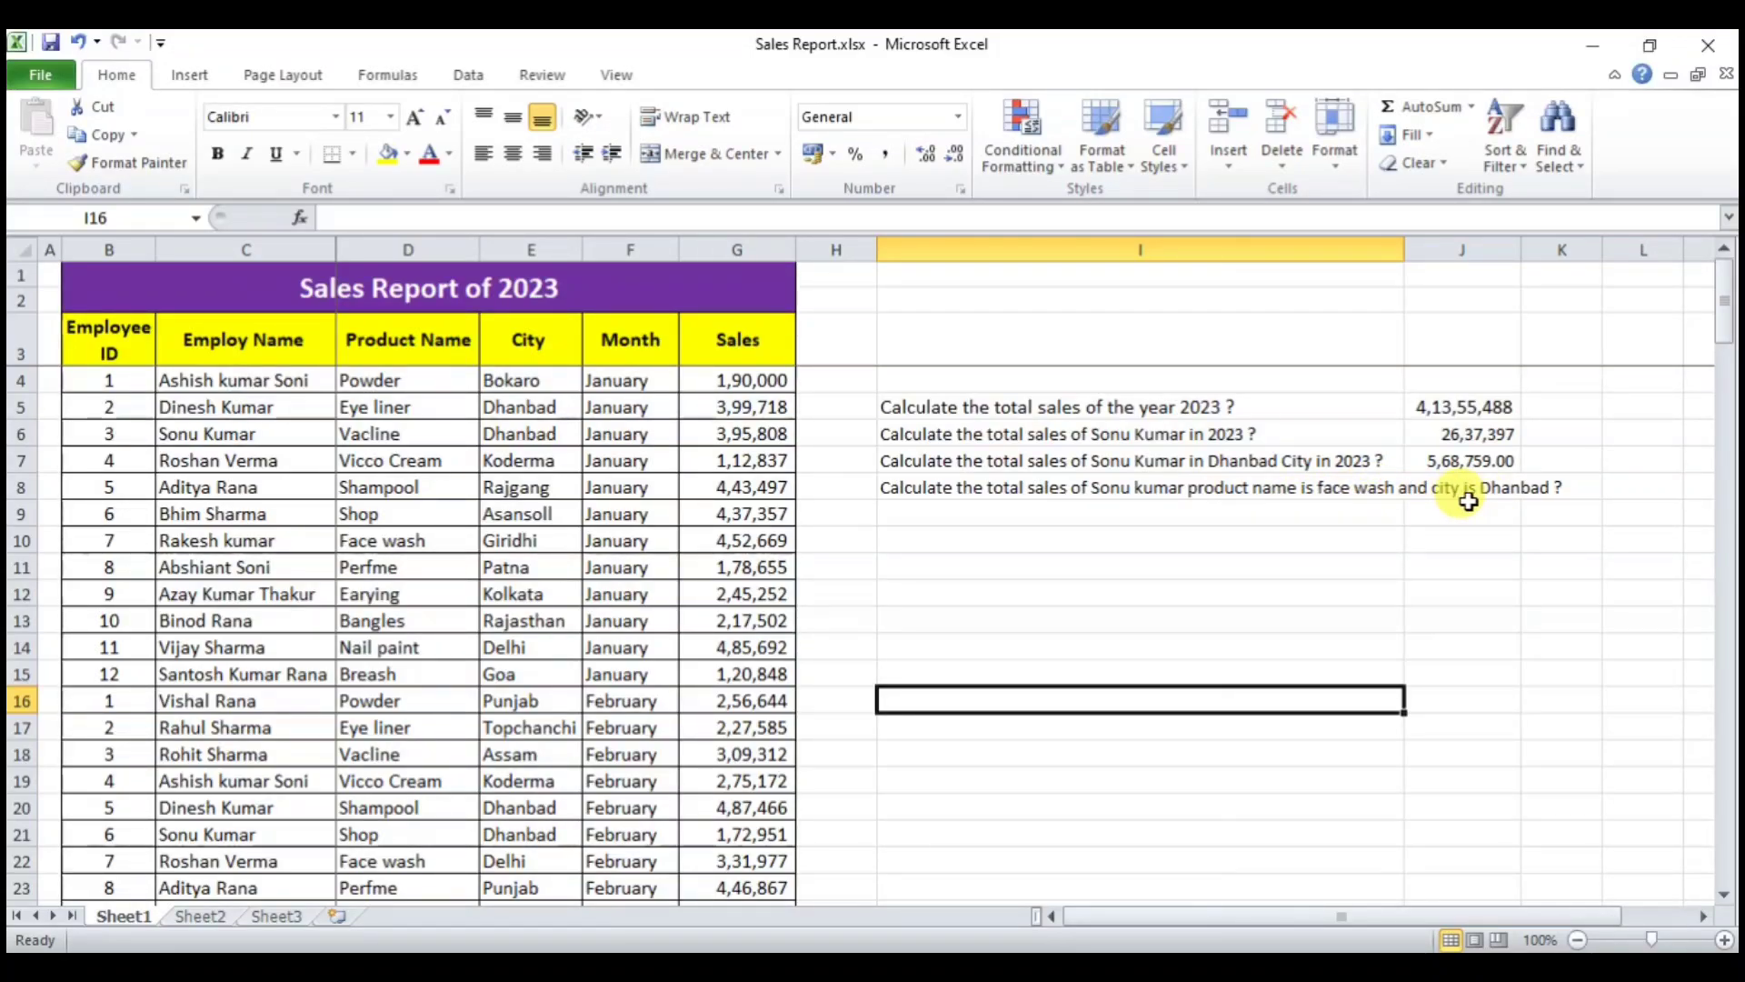
- Compare the questions in I7 and I8 with the criteria in the SUMIFS formula in J7
click(1298, 470)
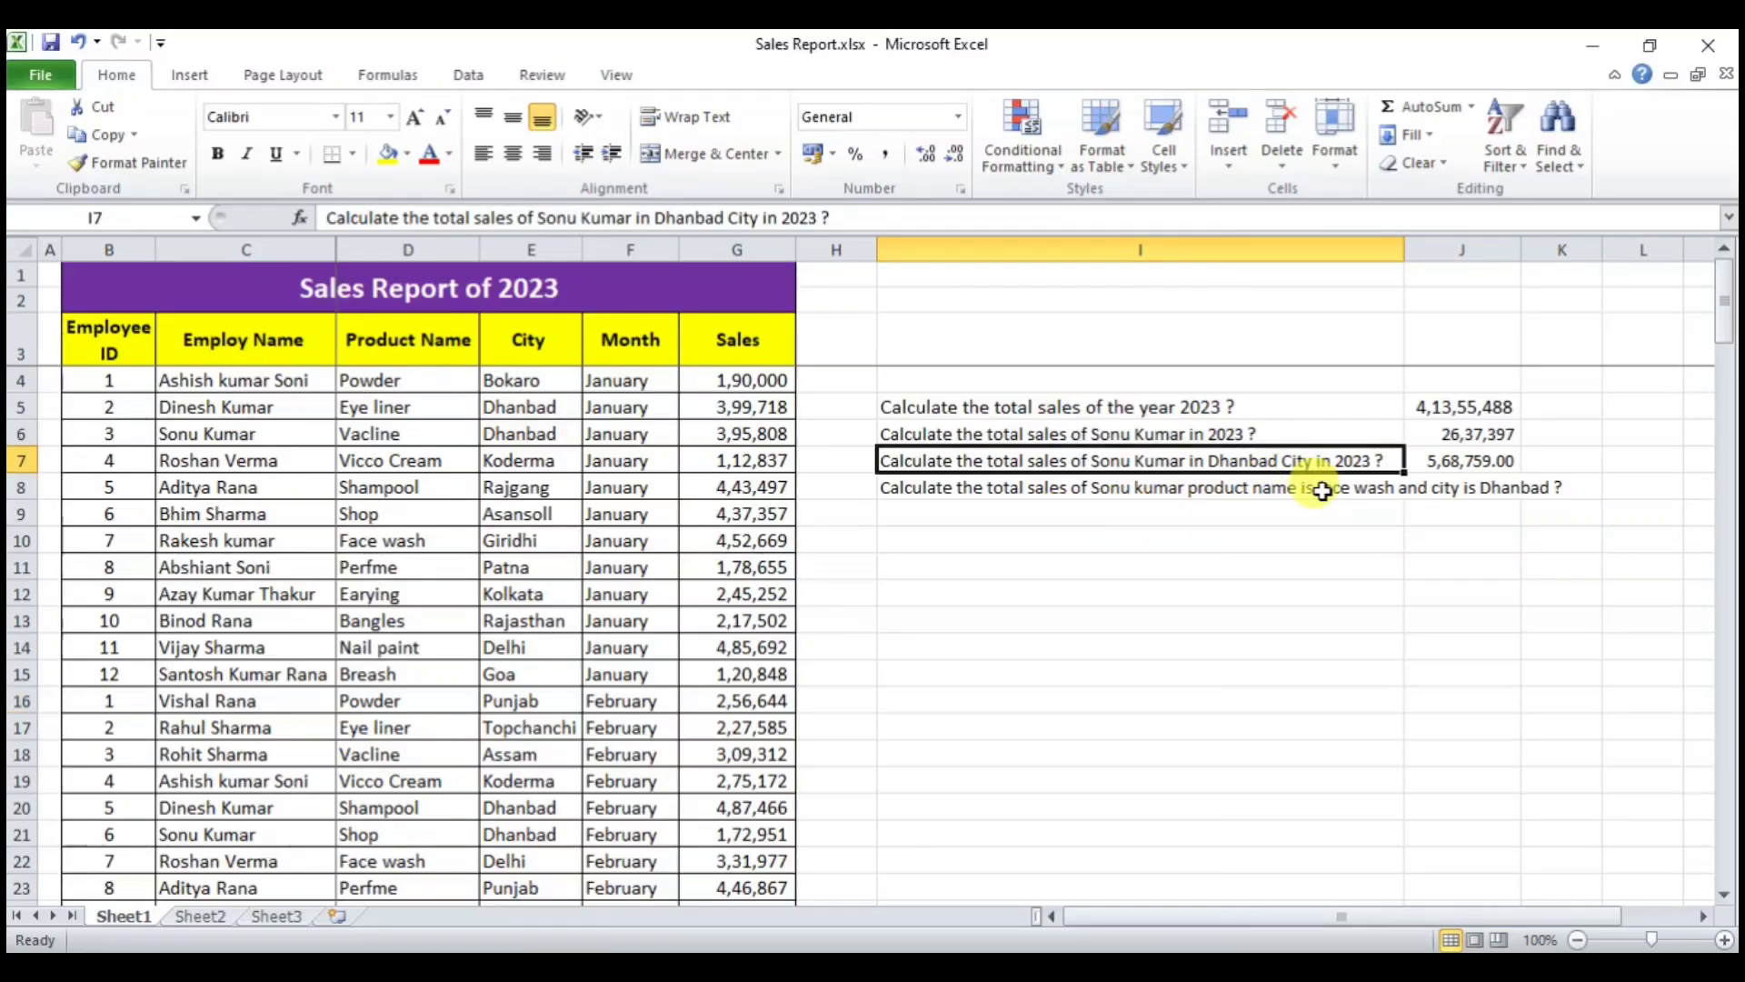
click(1462, 461)
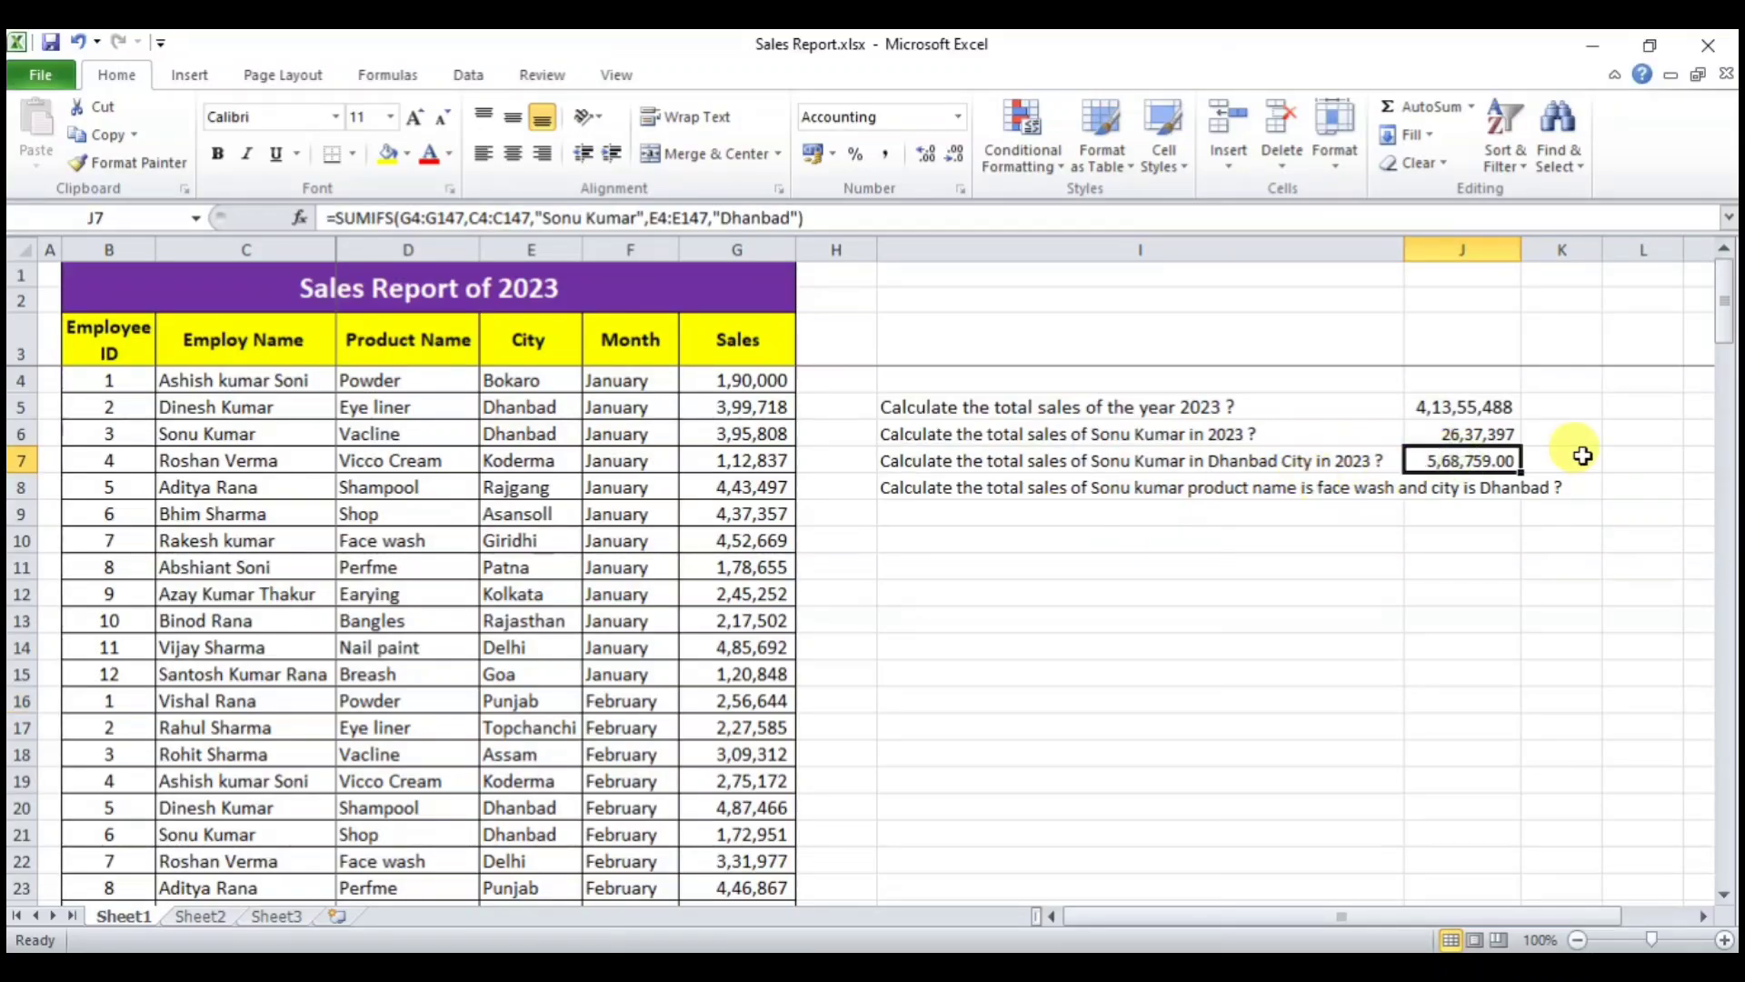
click(1263, 539)
click(1168, 489)
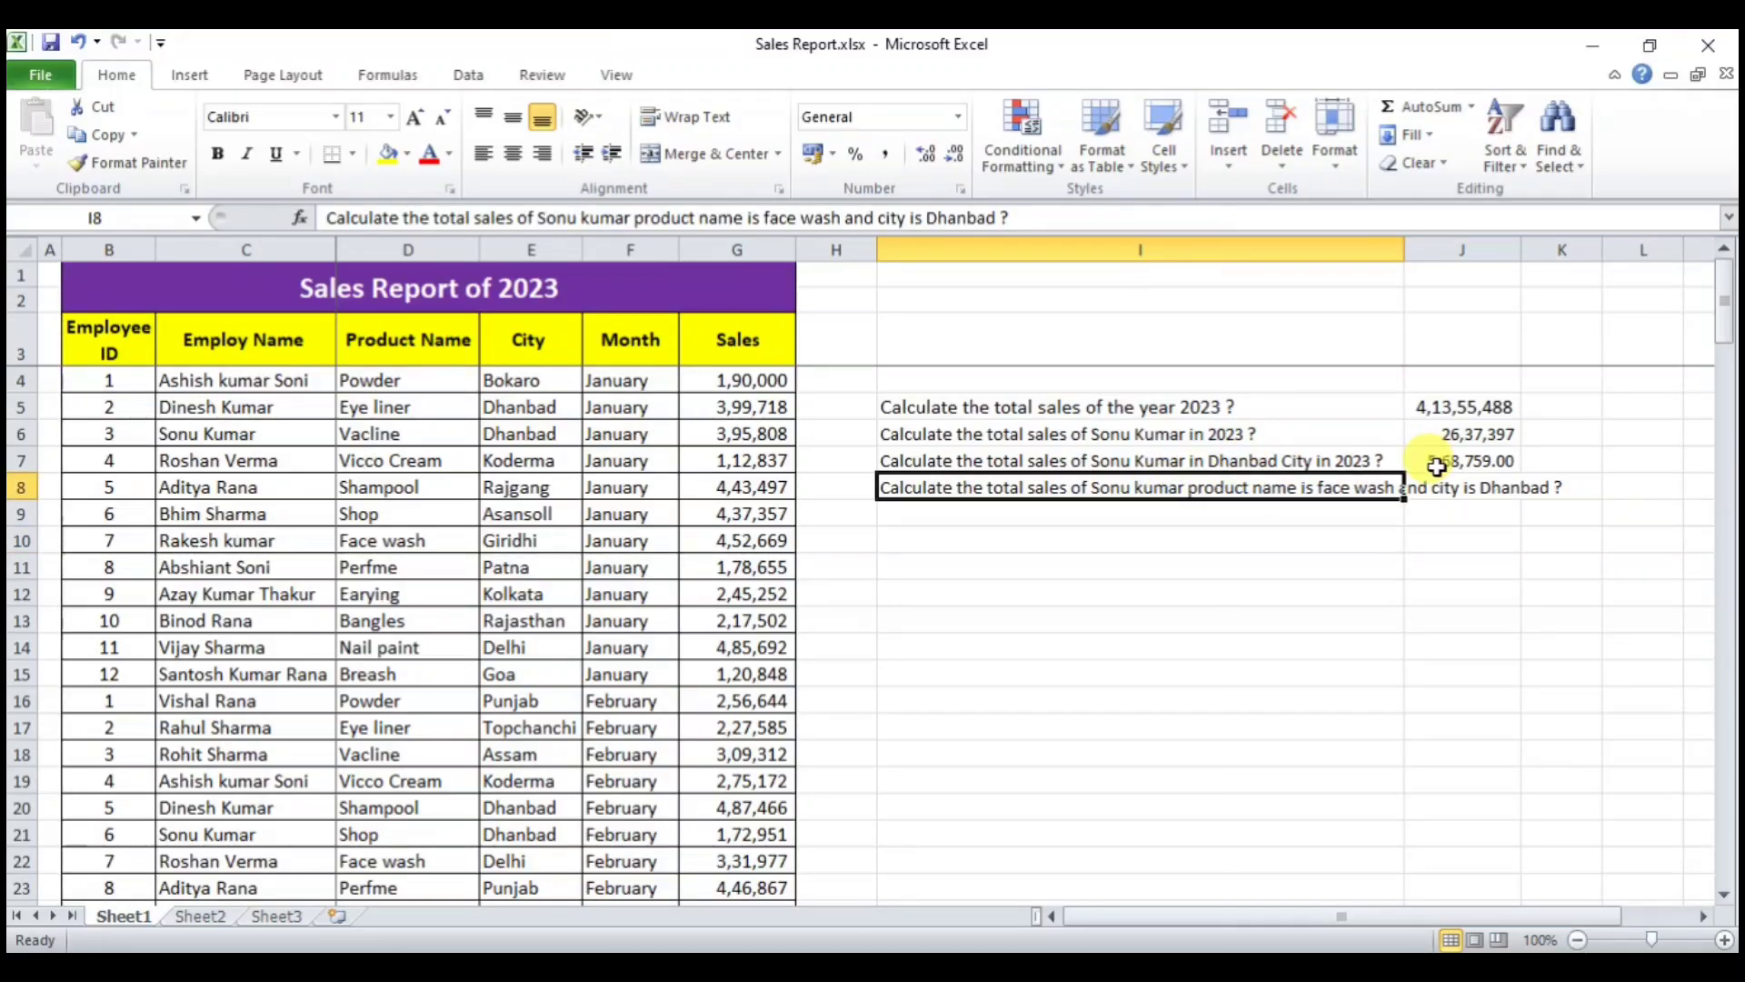
click(1466, 463)
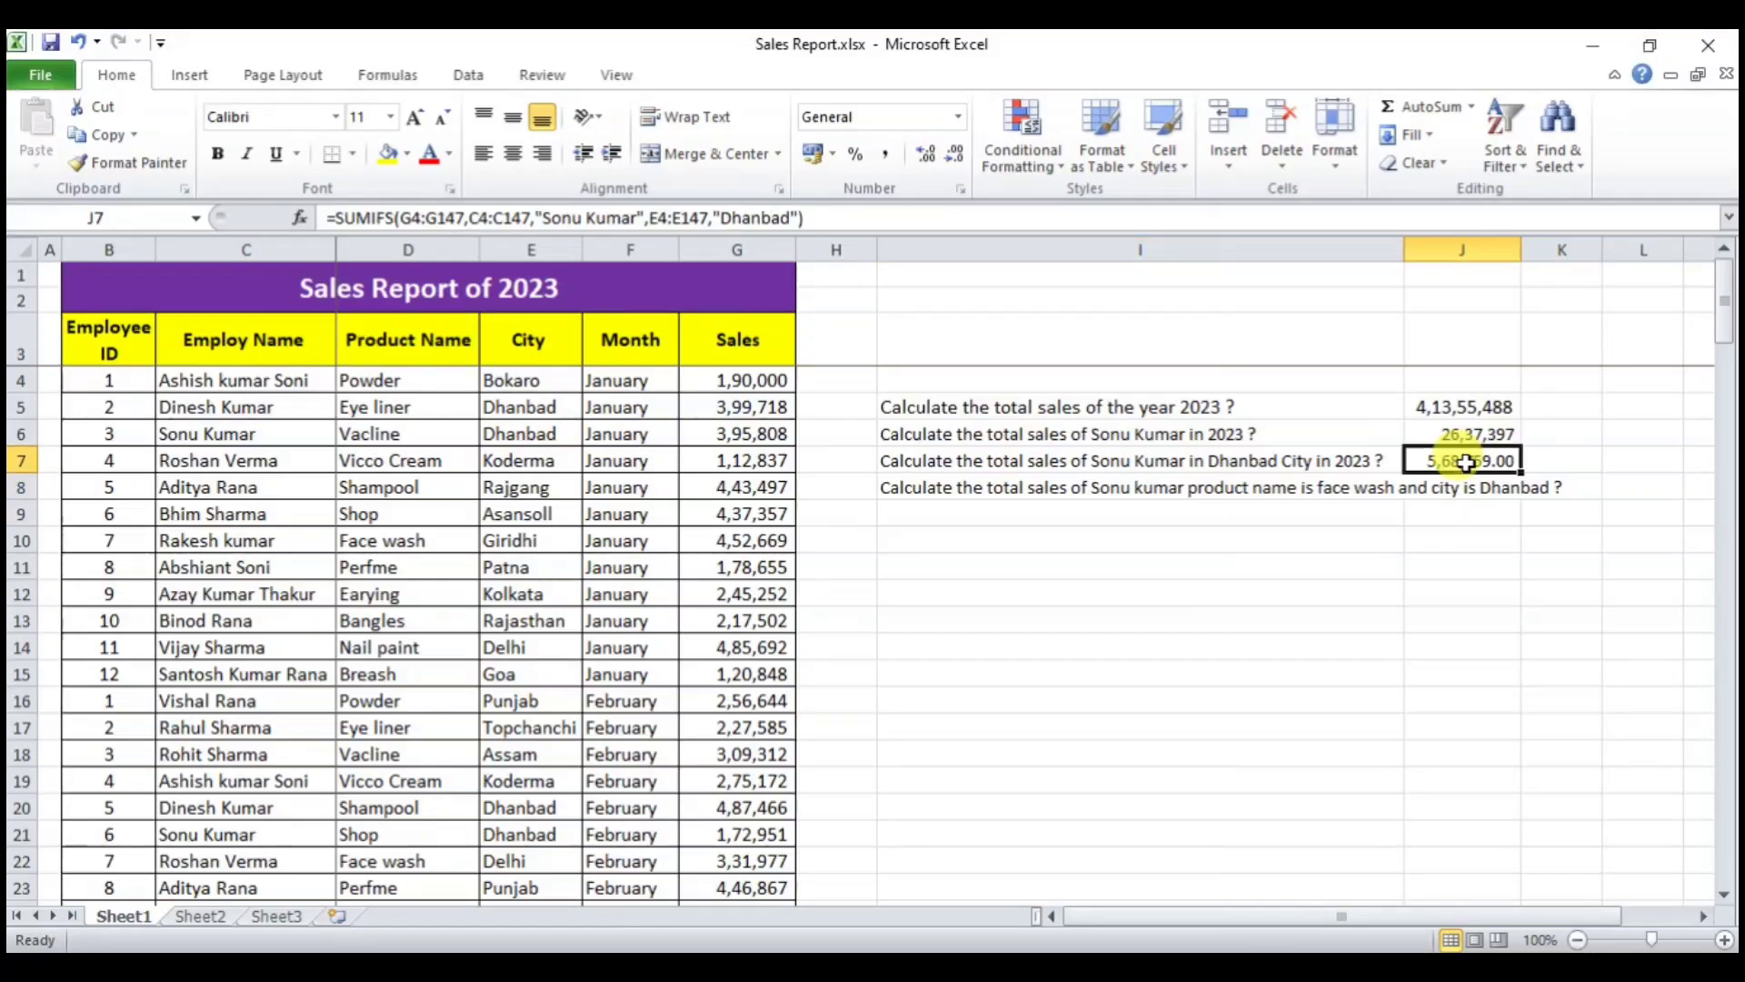
click(1162, 493)
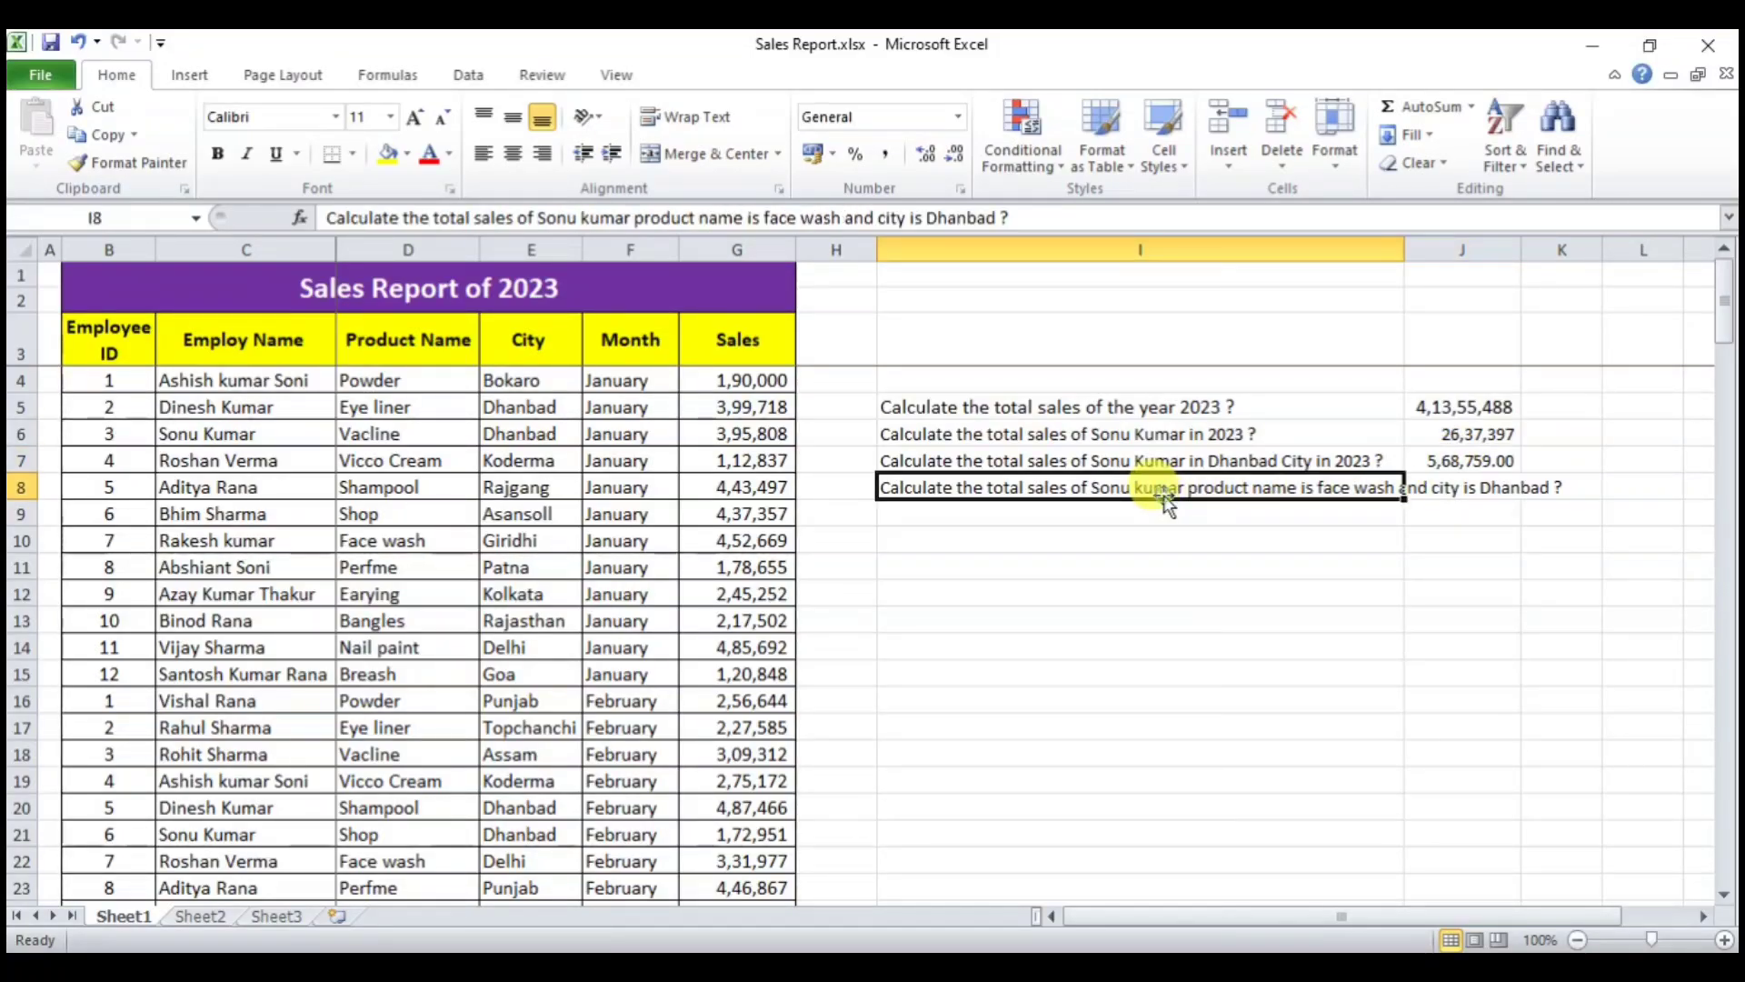
click(1400, 556)
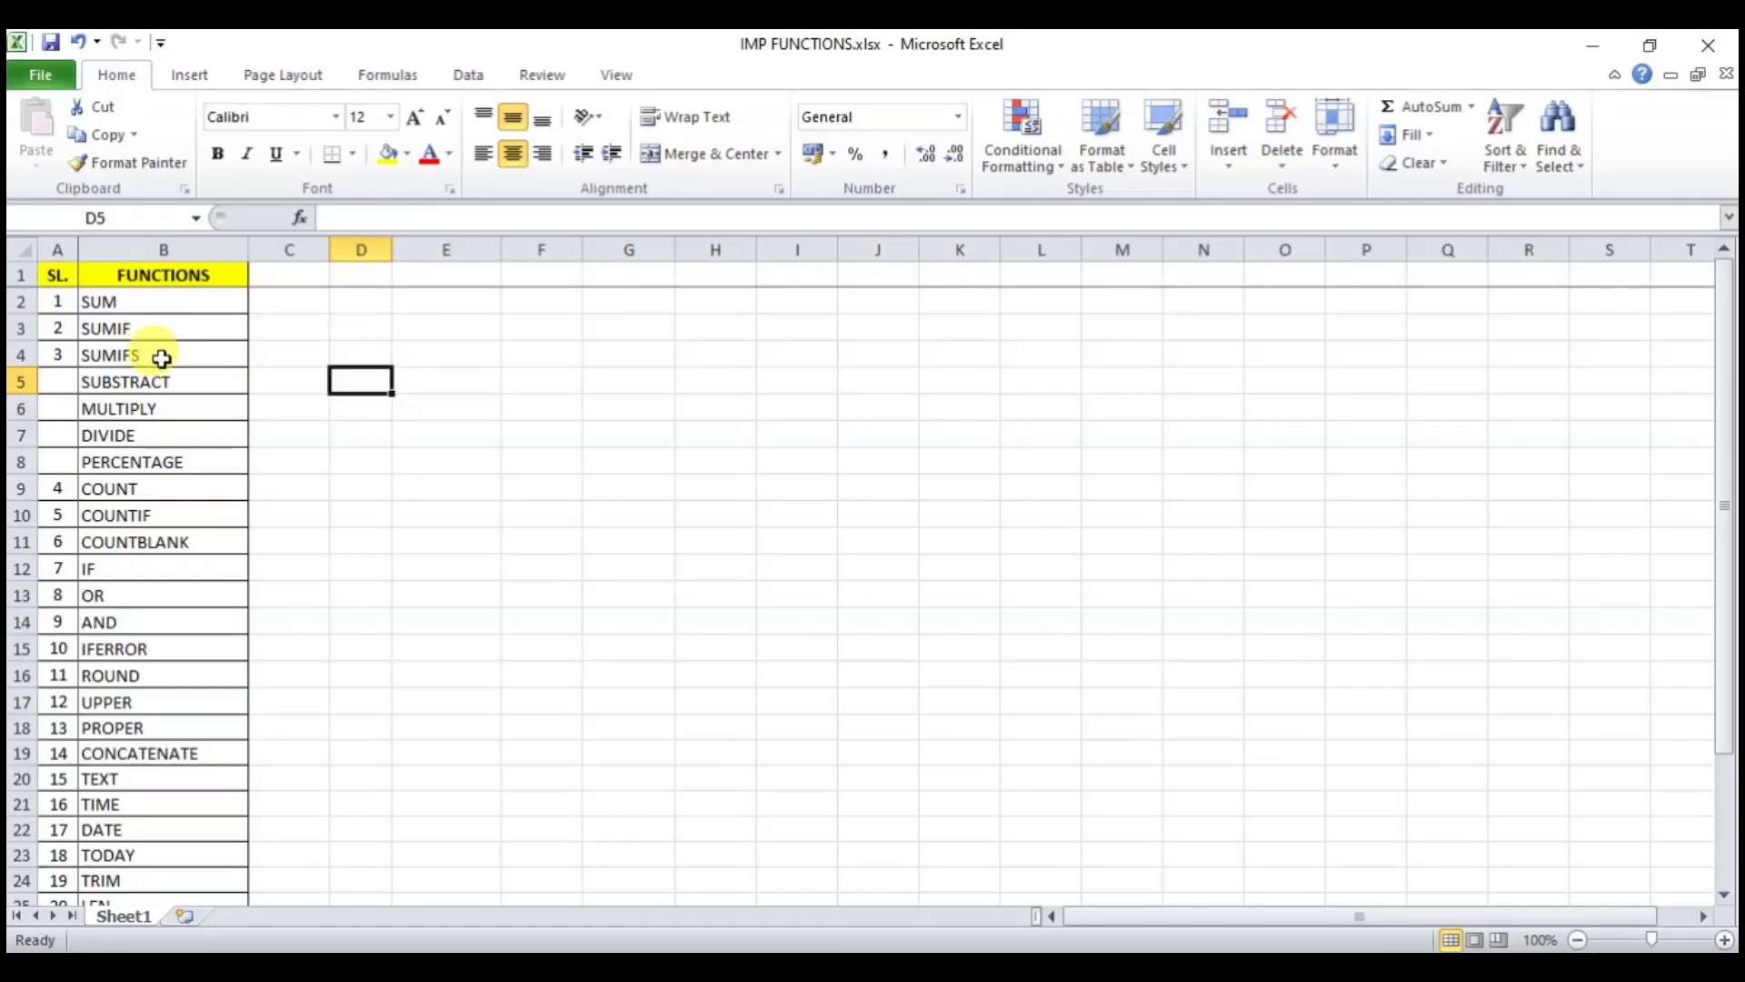
- In the IMP FUNCTIONS workbook, highlight the SUBSTRACT to PERCENTAGE entries in B5:B8 and enter MRP 36500 in E3
drag(172, 378, 169, 452)
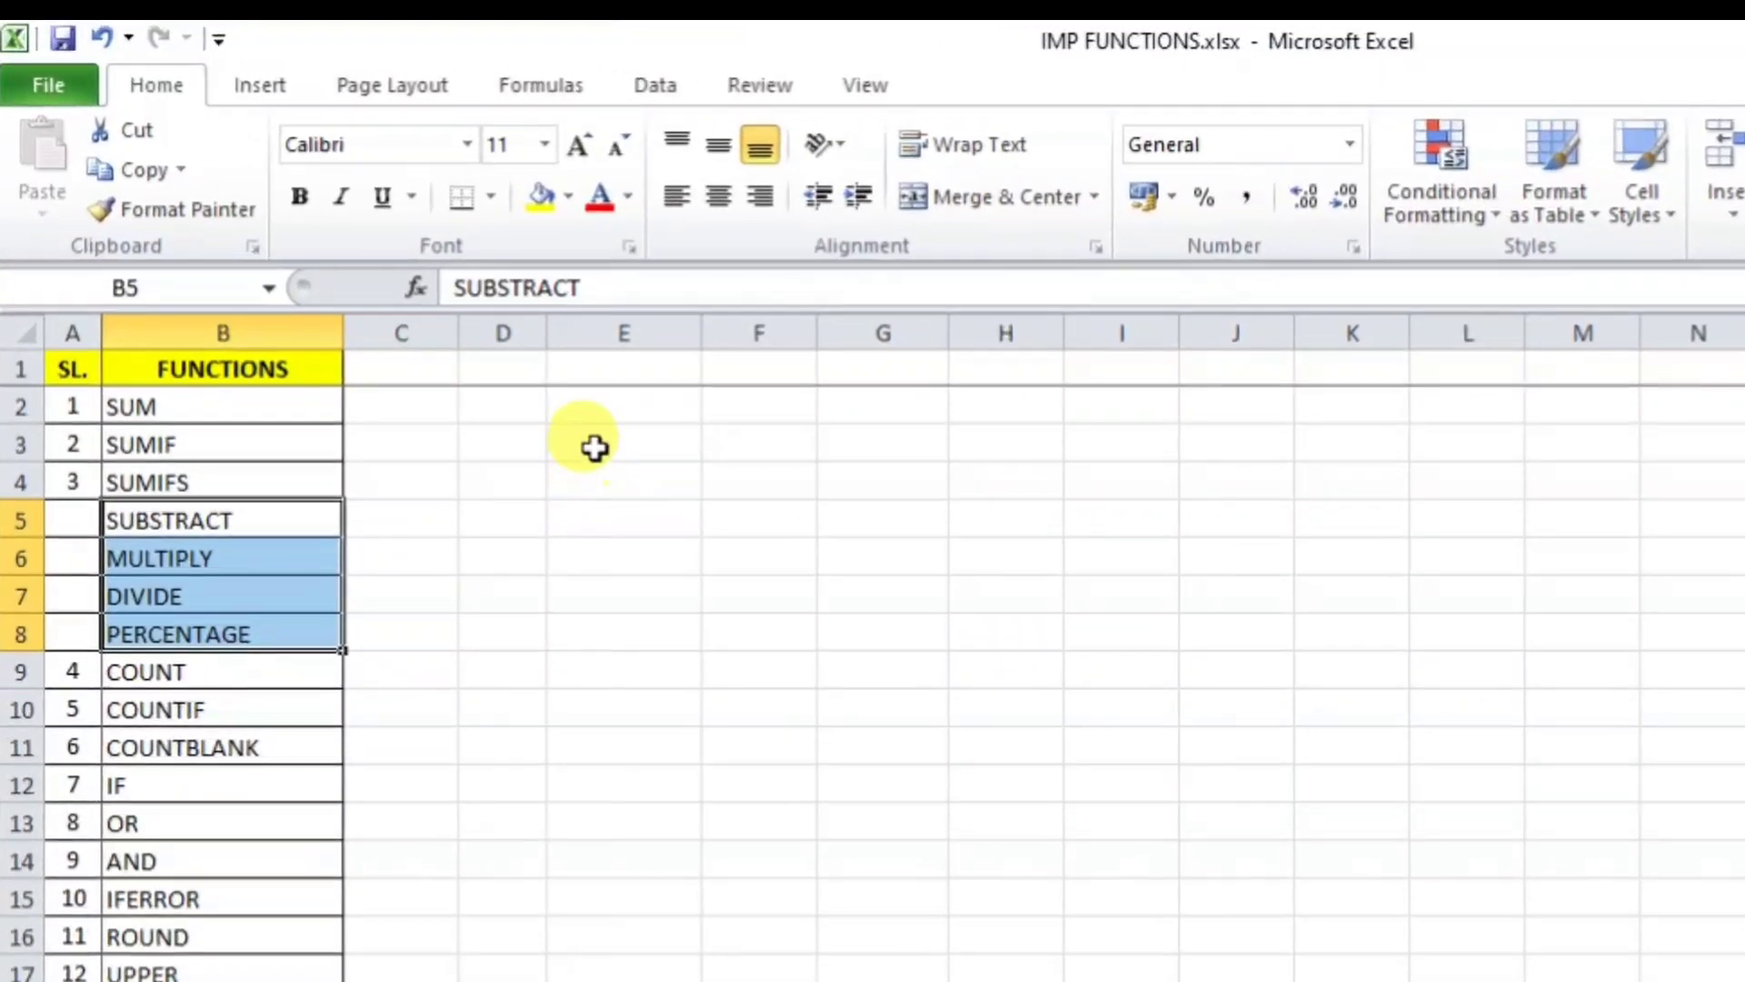
click(424, 329)
text(MRP)
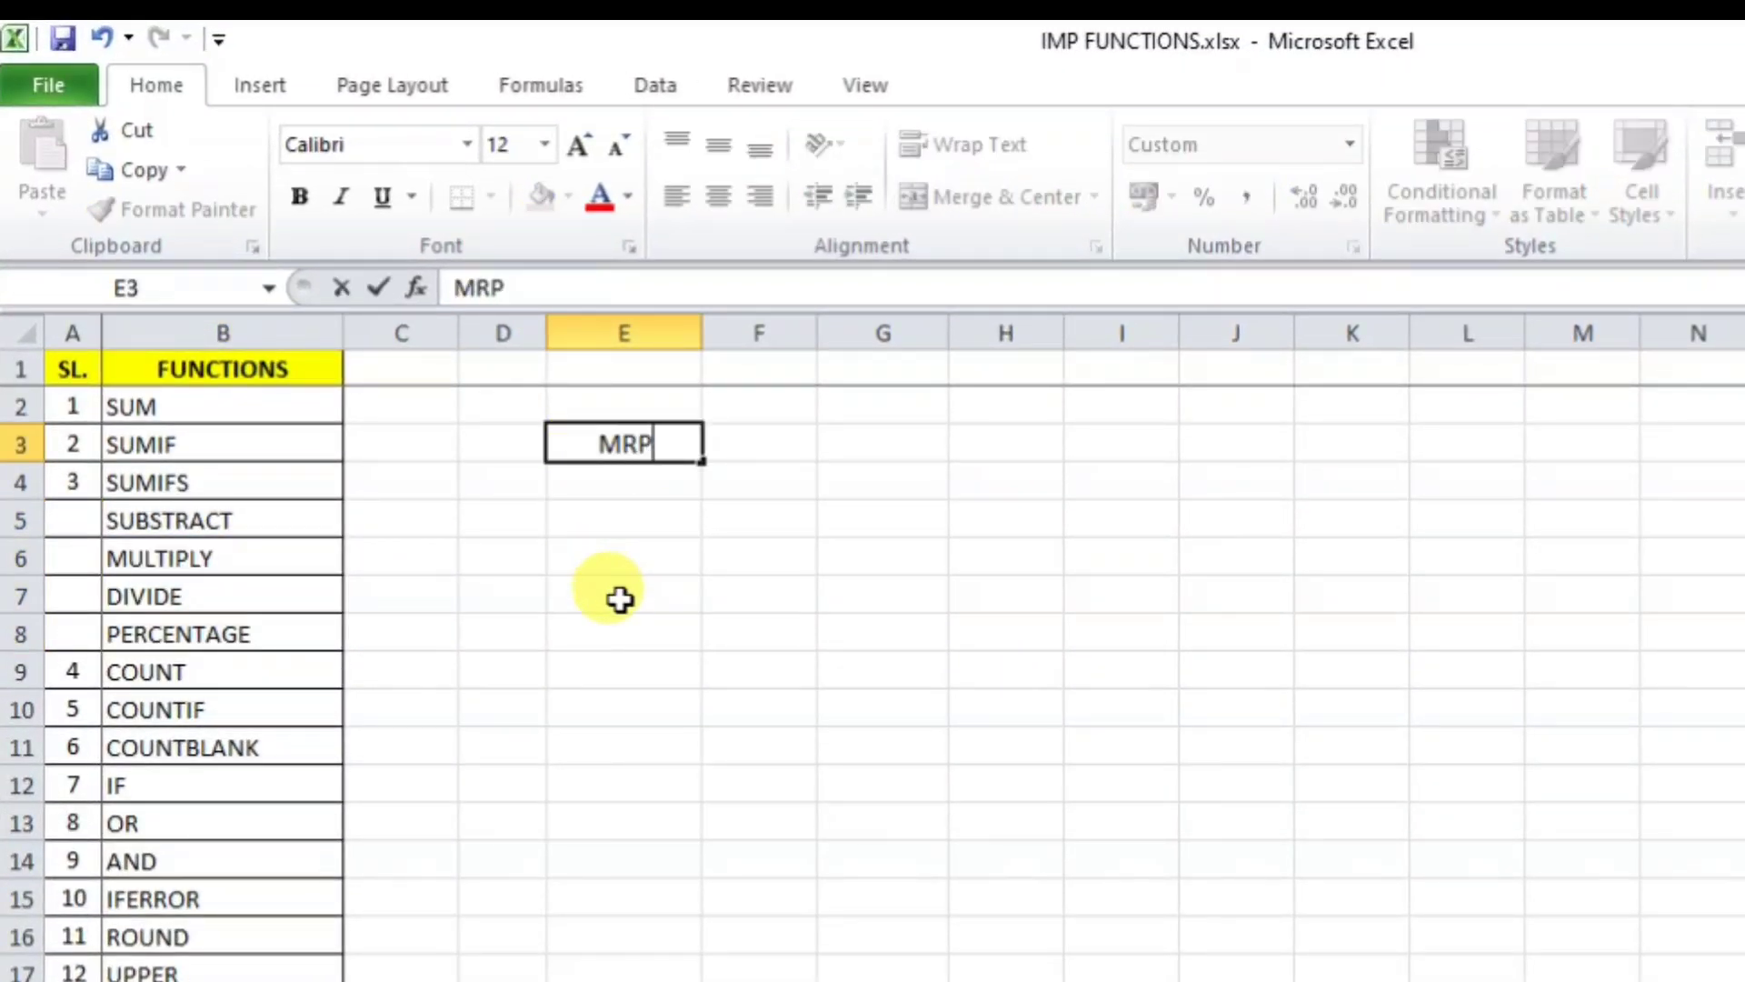
text( 36500)
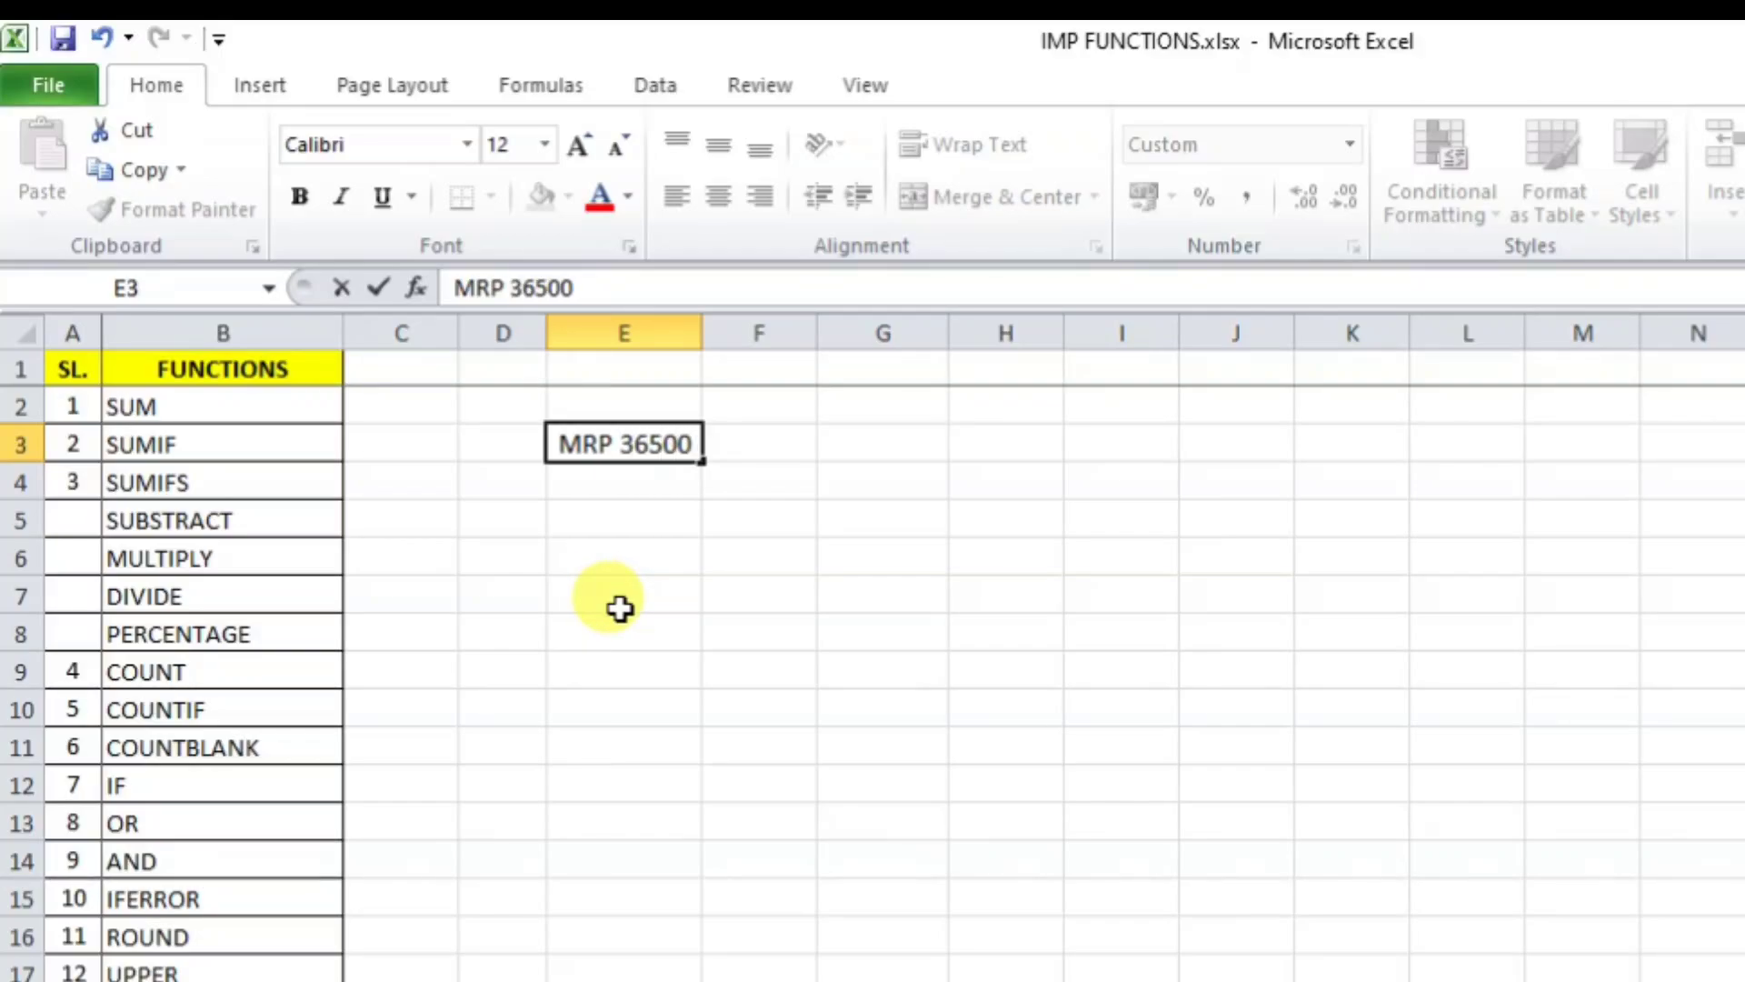
key(Return)
- Enter the value 36500 in F3, beside the MRP entry
click(760, 452)
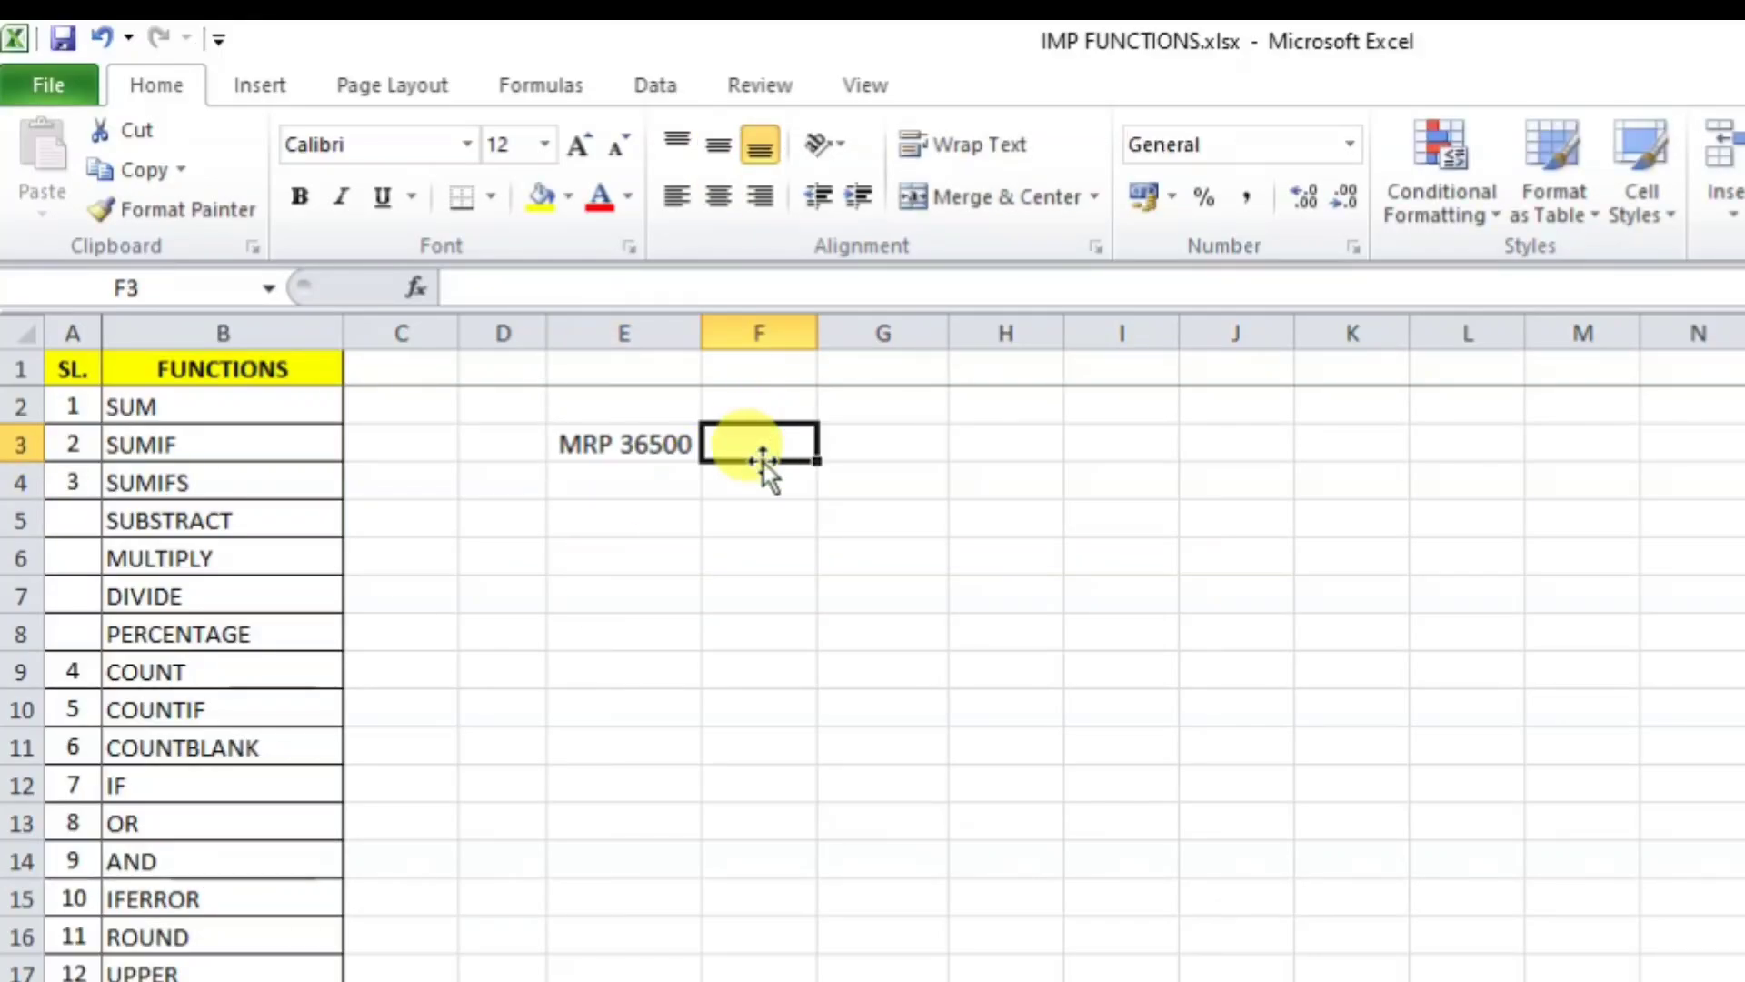
text(36500)
key(Return)
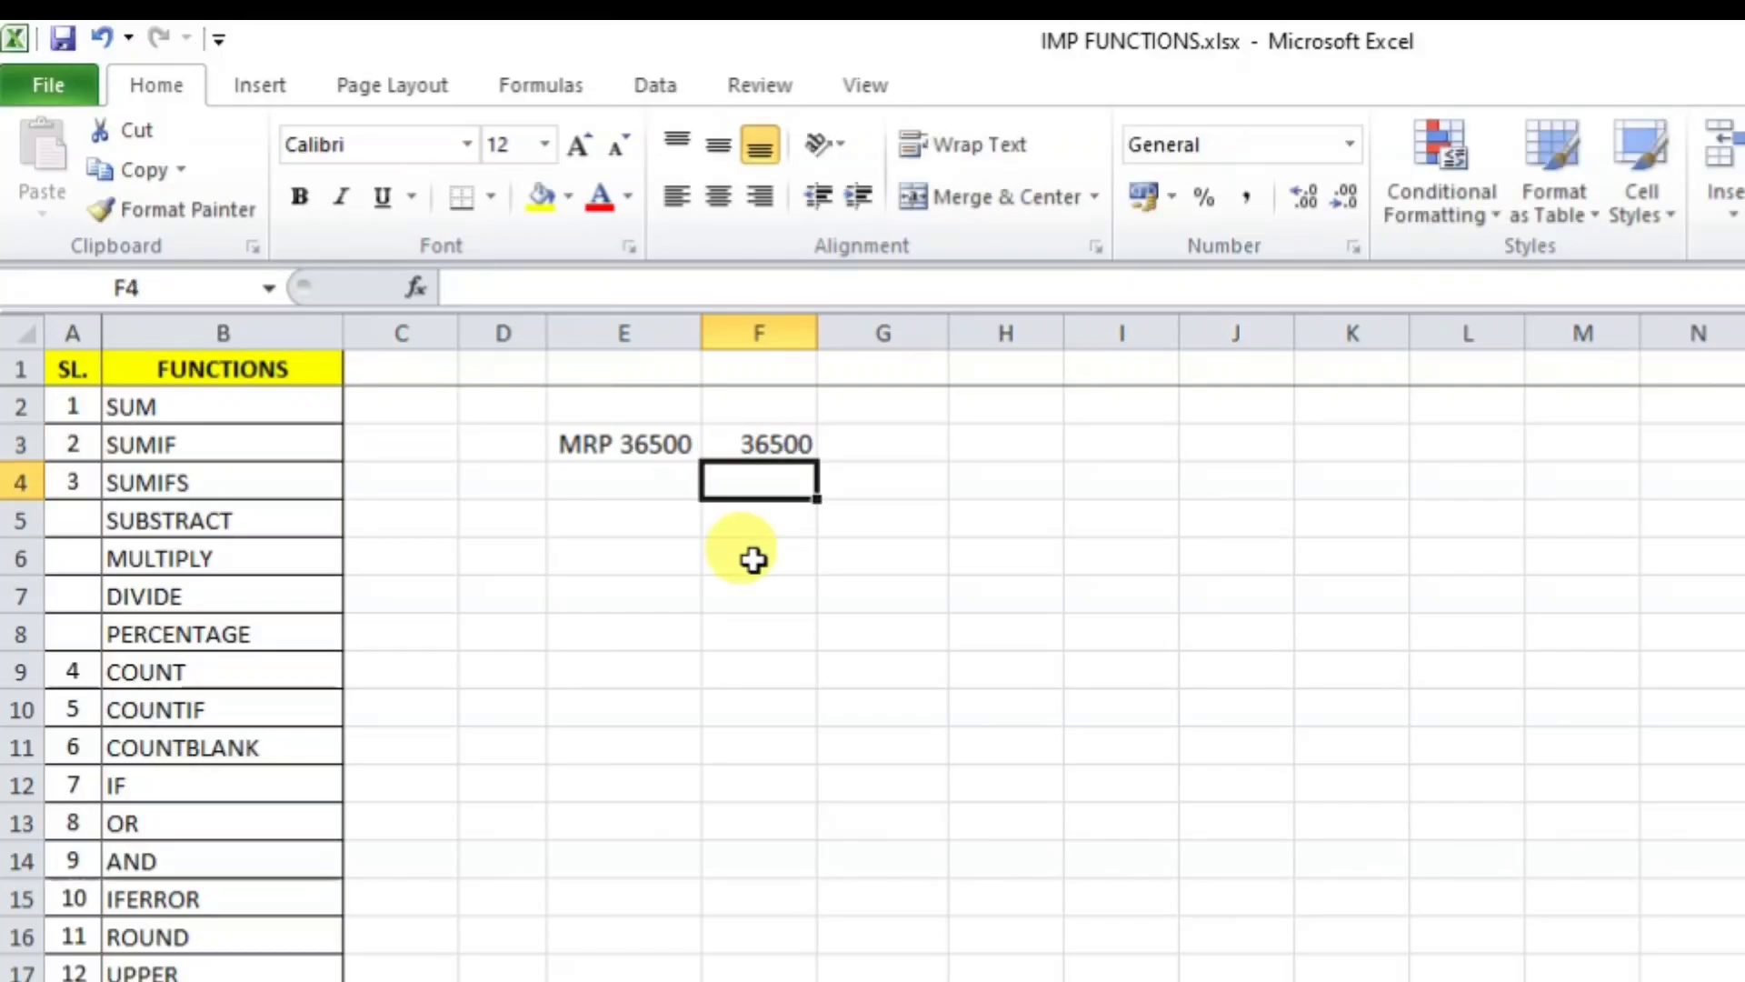
- Shorten the label in E3 to read only MRP, removing the number from it
click(683, 434)
double_click(684, 435)
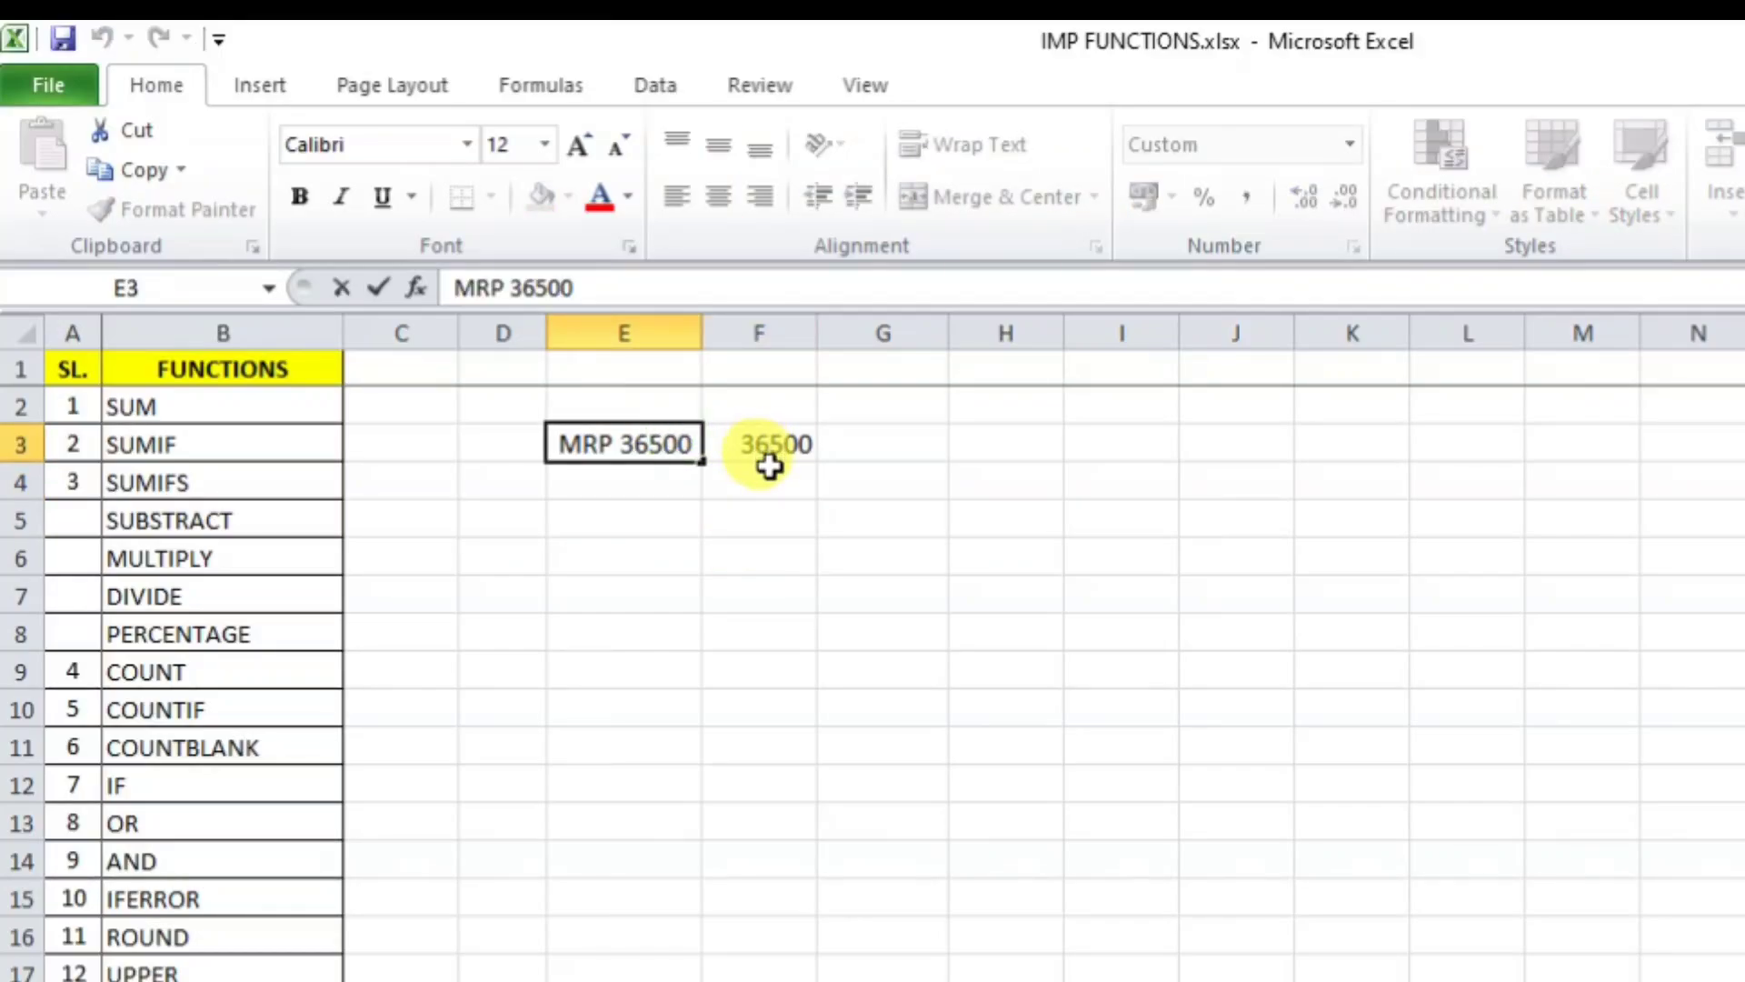
key(BackSpace)
key(BackSpace)
key(BackSpace)
key(BackSpace)
key(BackSpace)
key(BackSpace)
key(Return)
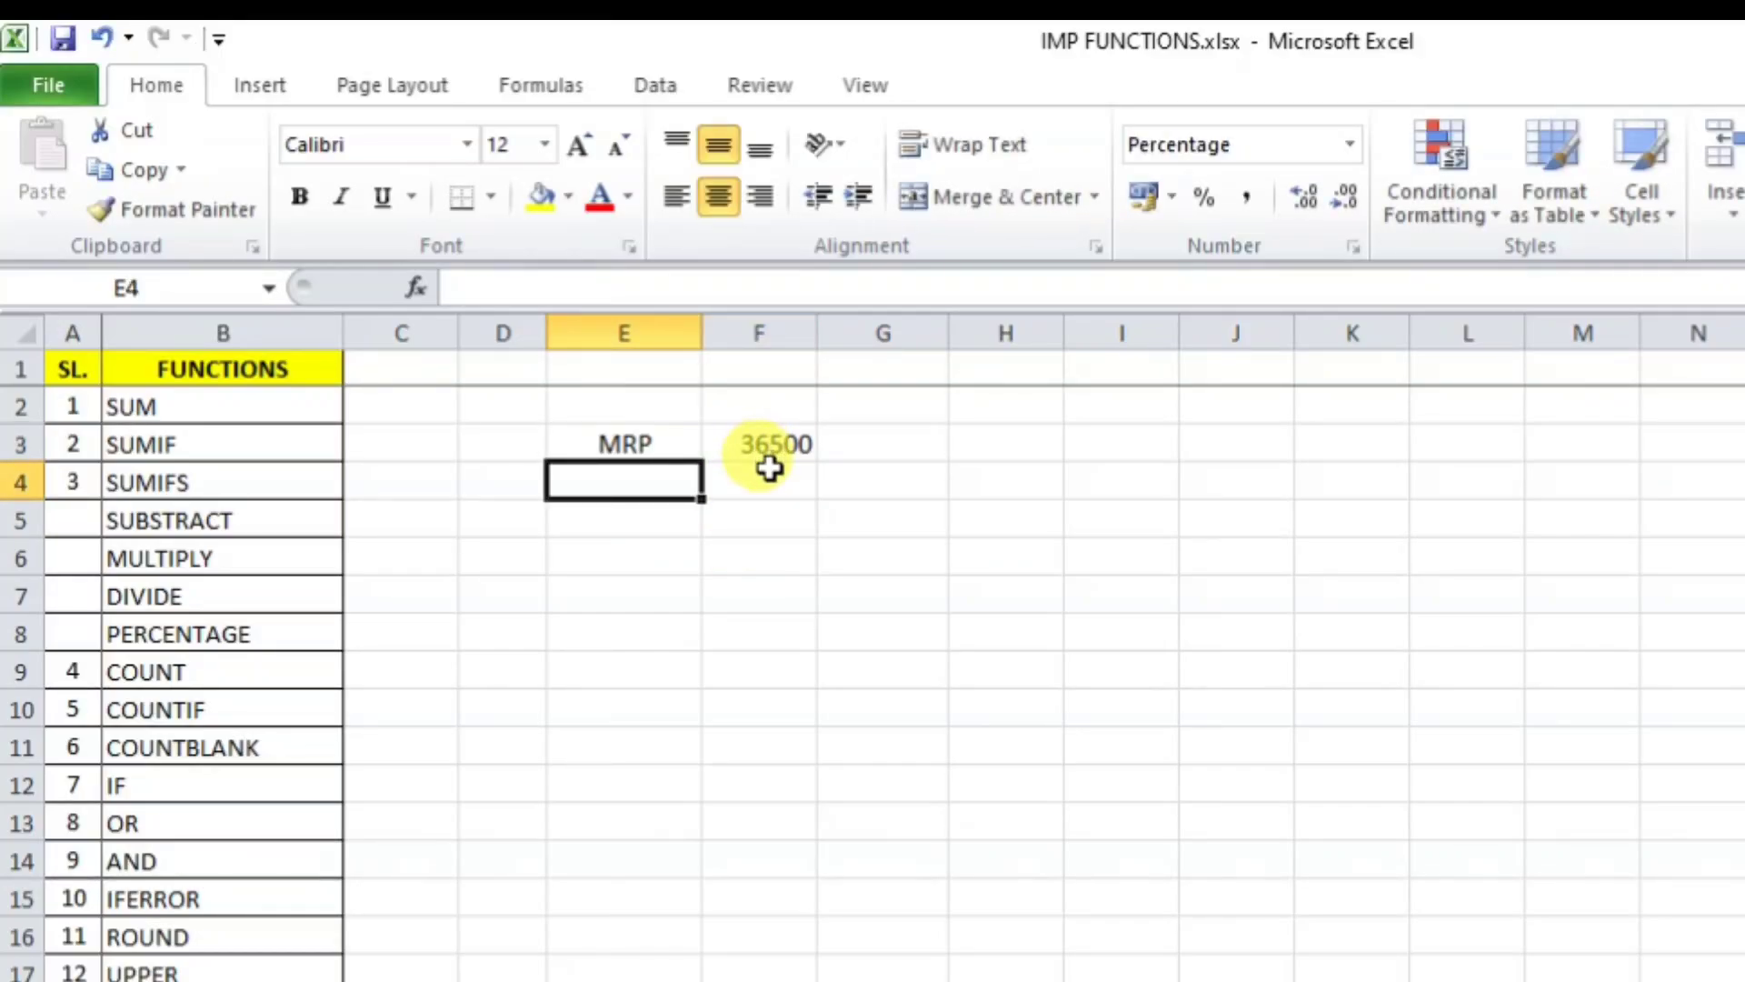
- Format the MRP label and its value in E3:F3 with yellow fill, bold text and comma style
drag(624, 445, 719, 442)
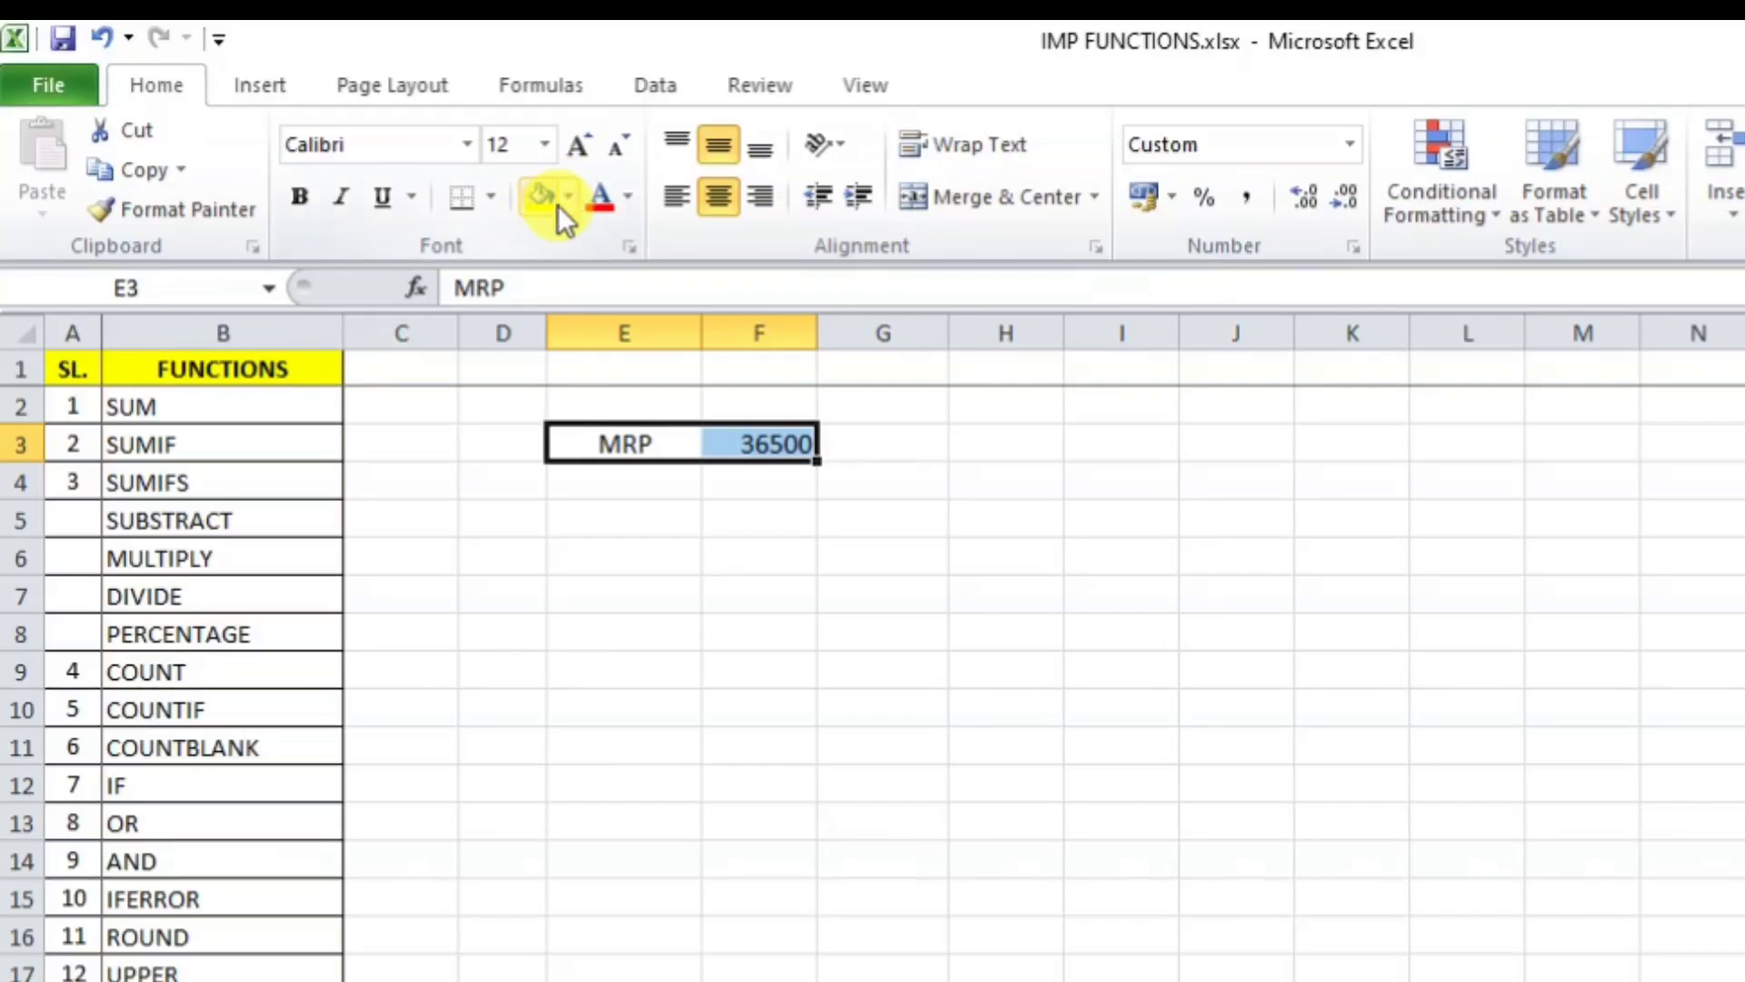
click(554, 202)
click(303, 198)
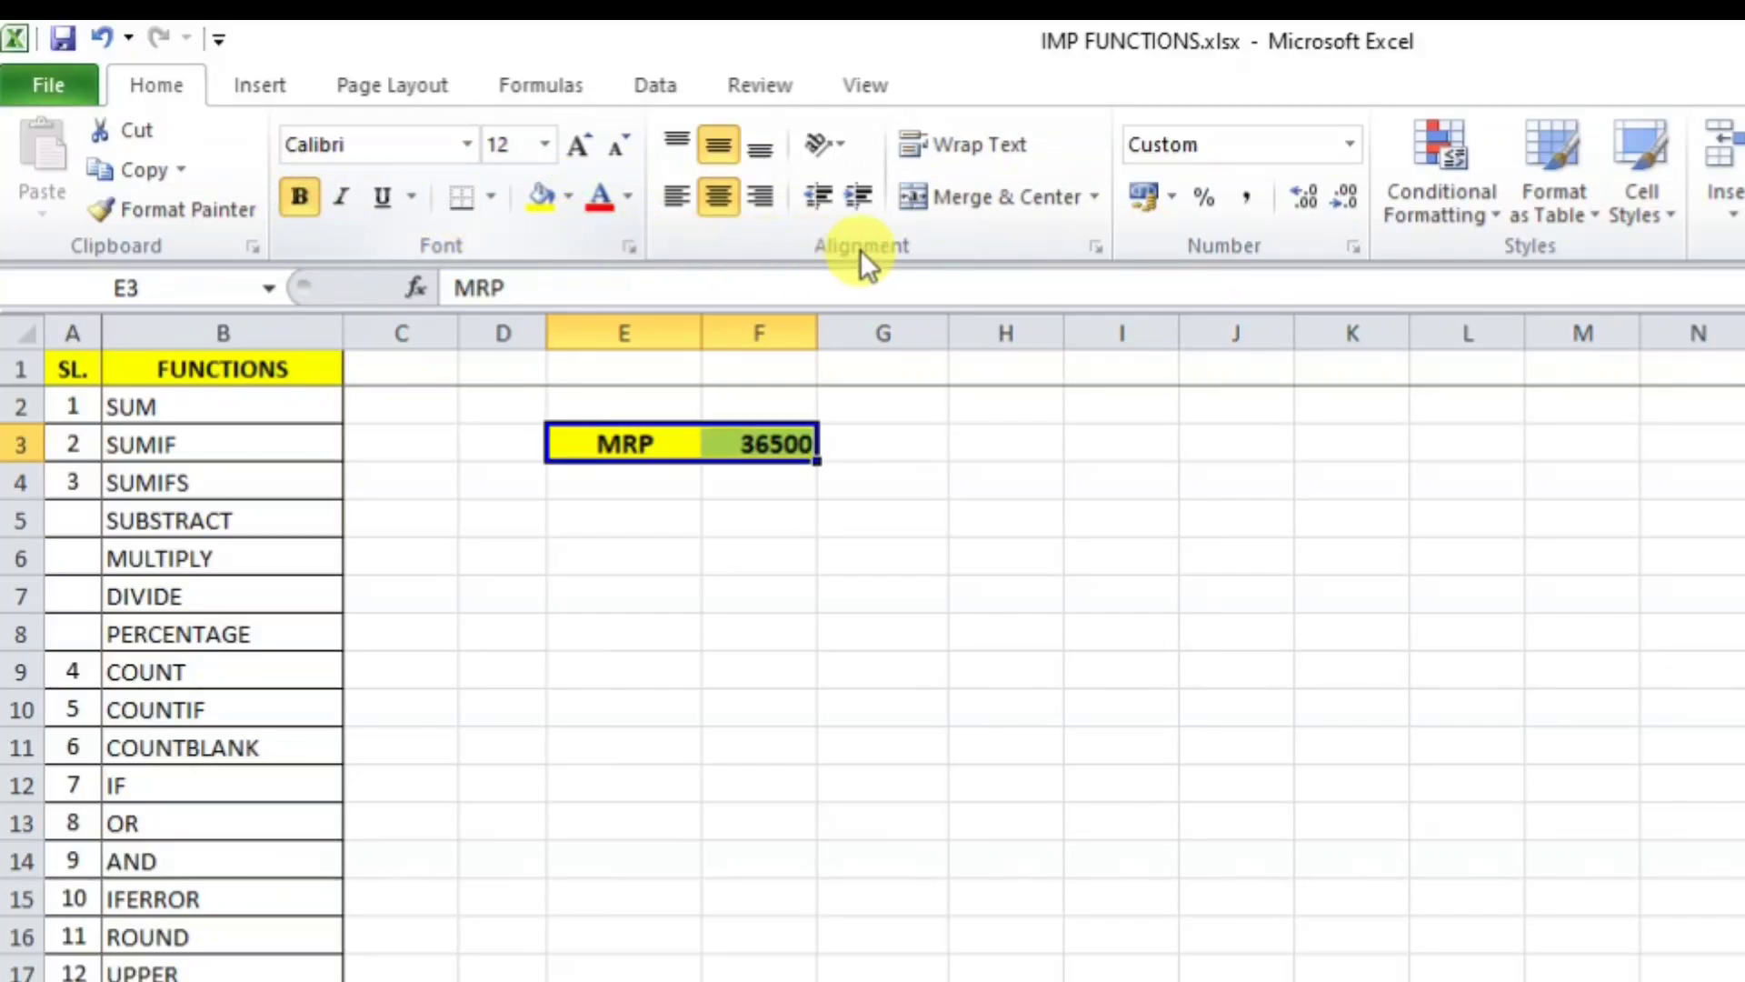
click(1236, 205)
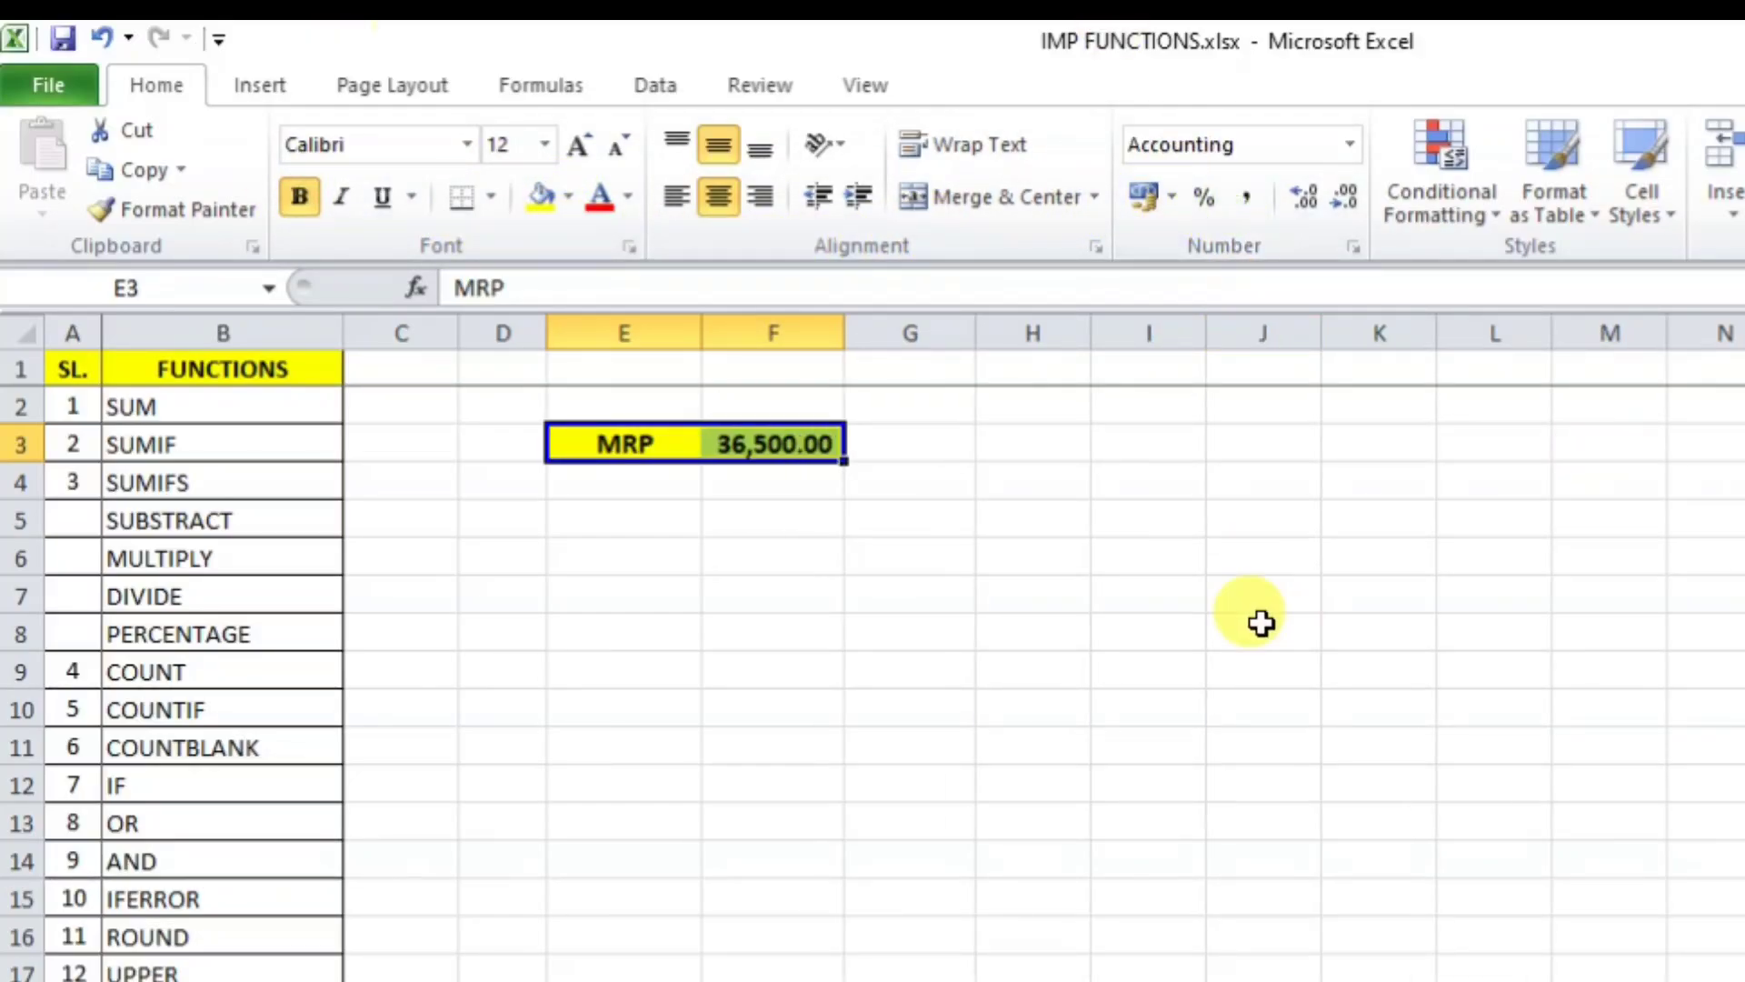
- Enter a discount rate of 15% in F4, below the MRP value
click(800, 509)
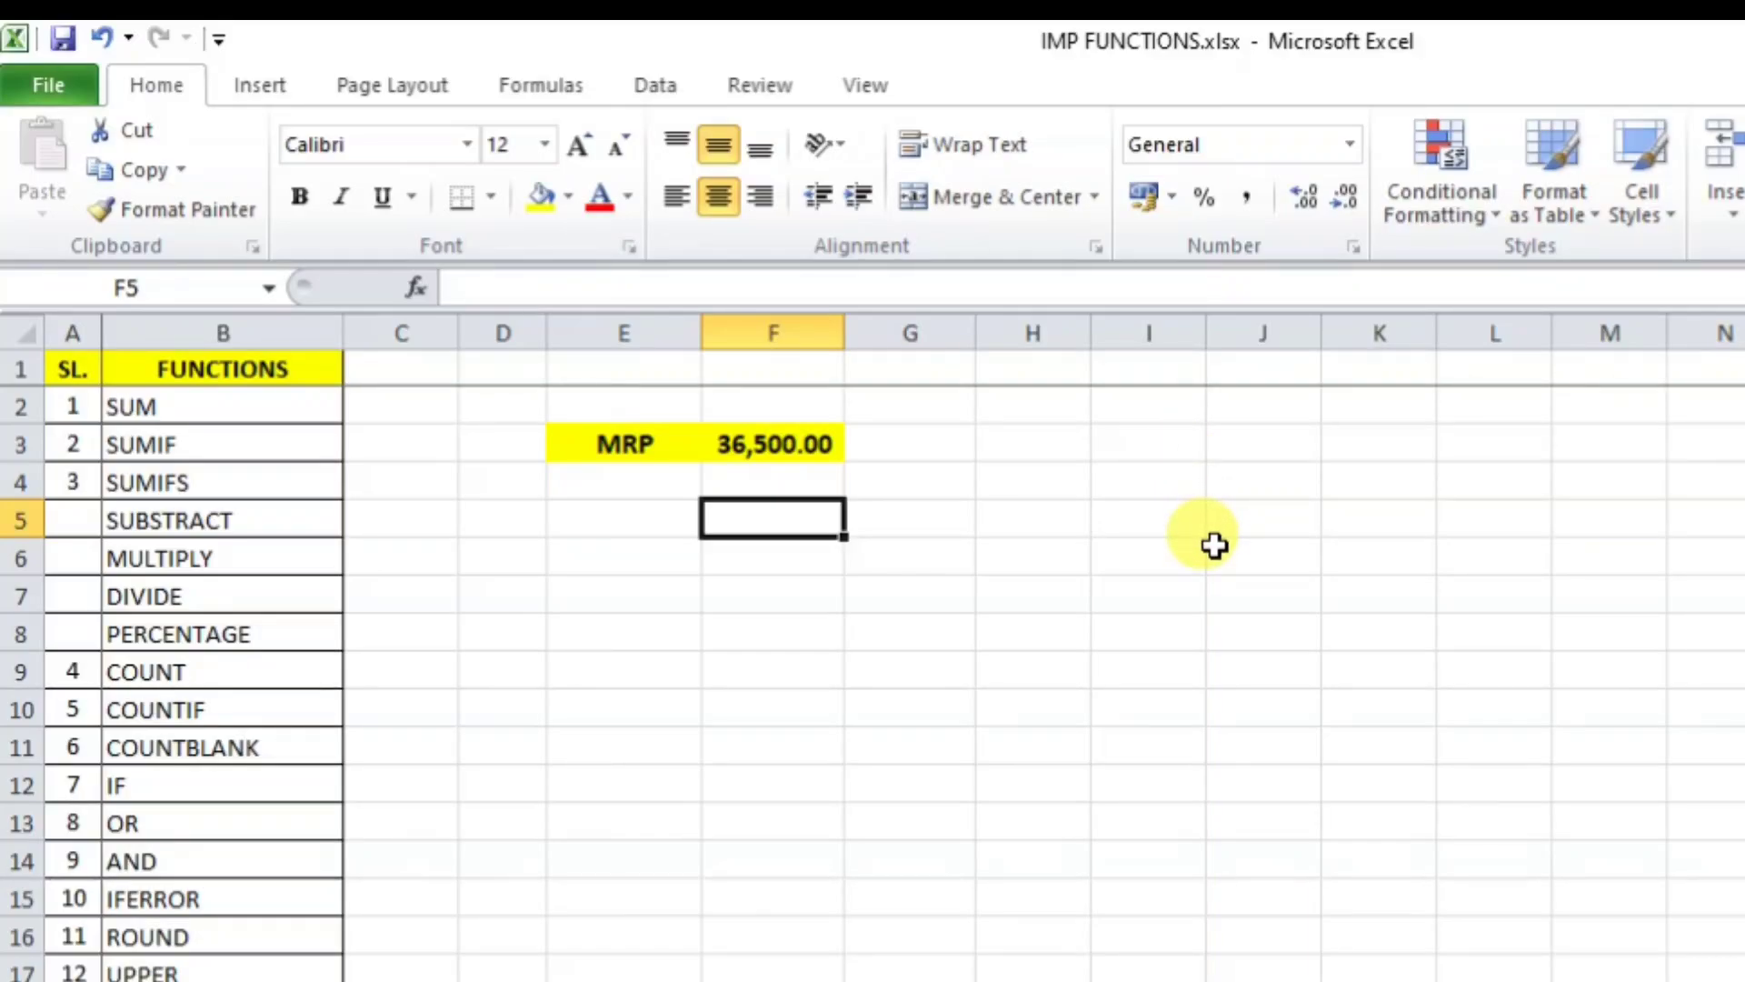
key(Up)
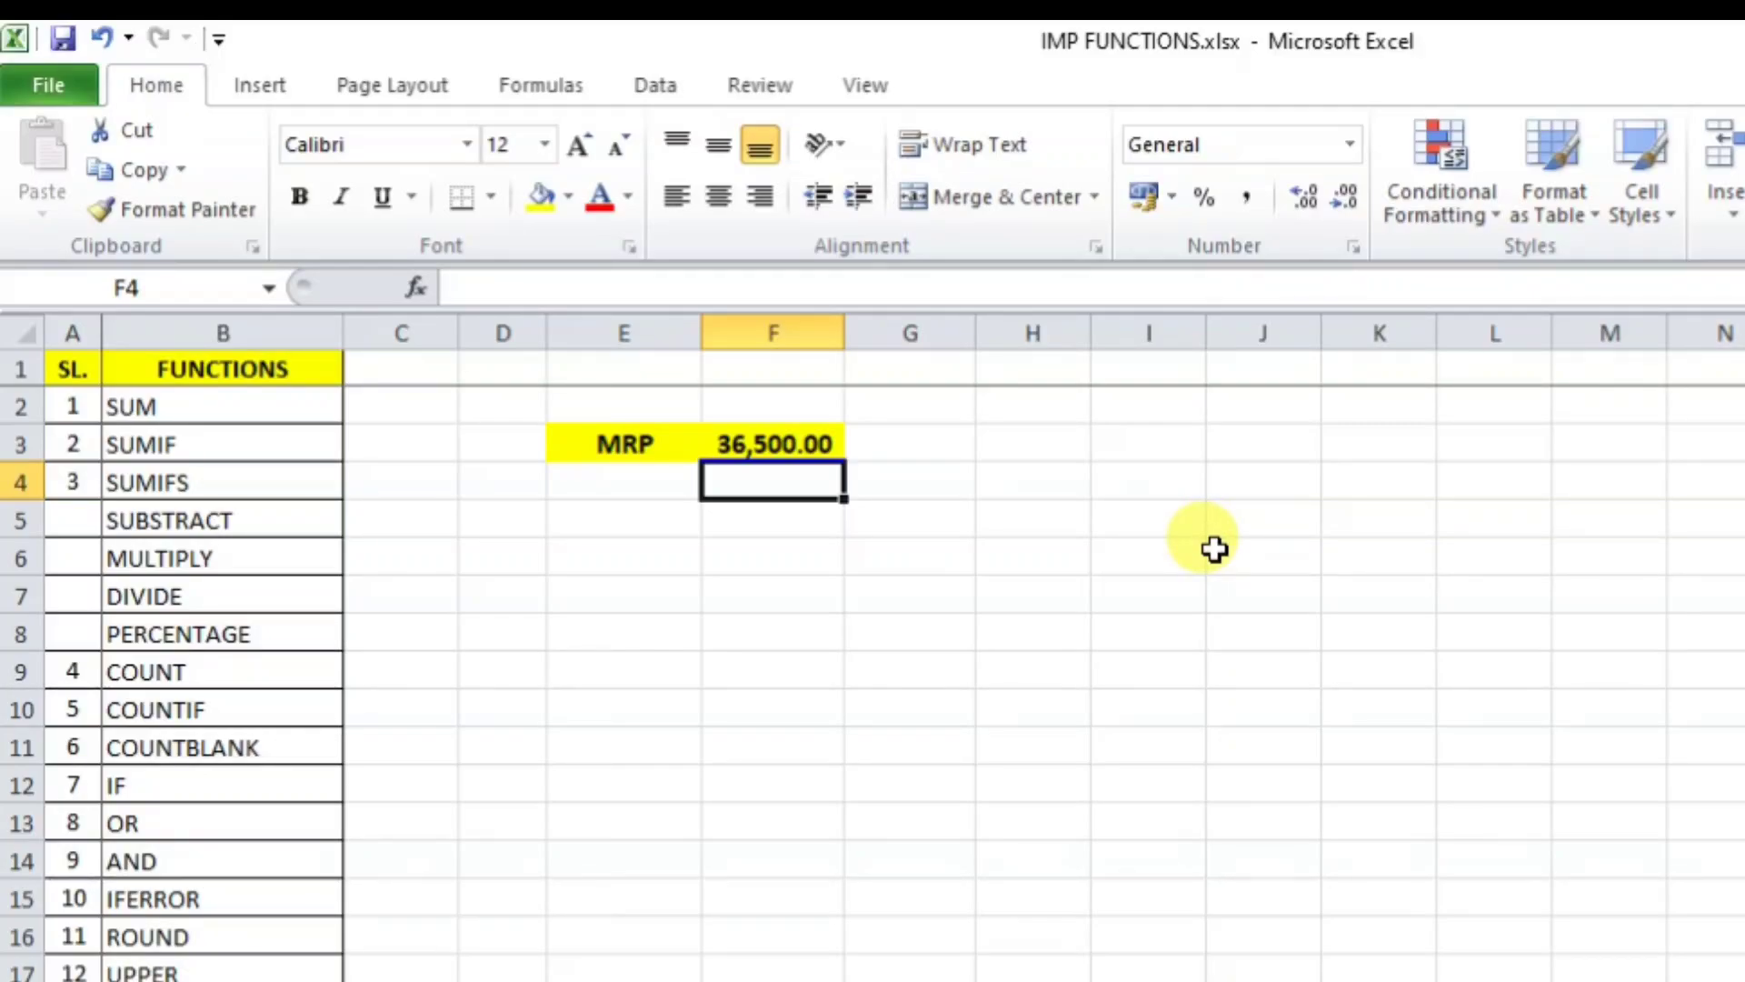
text(15)
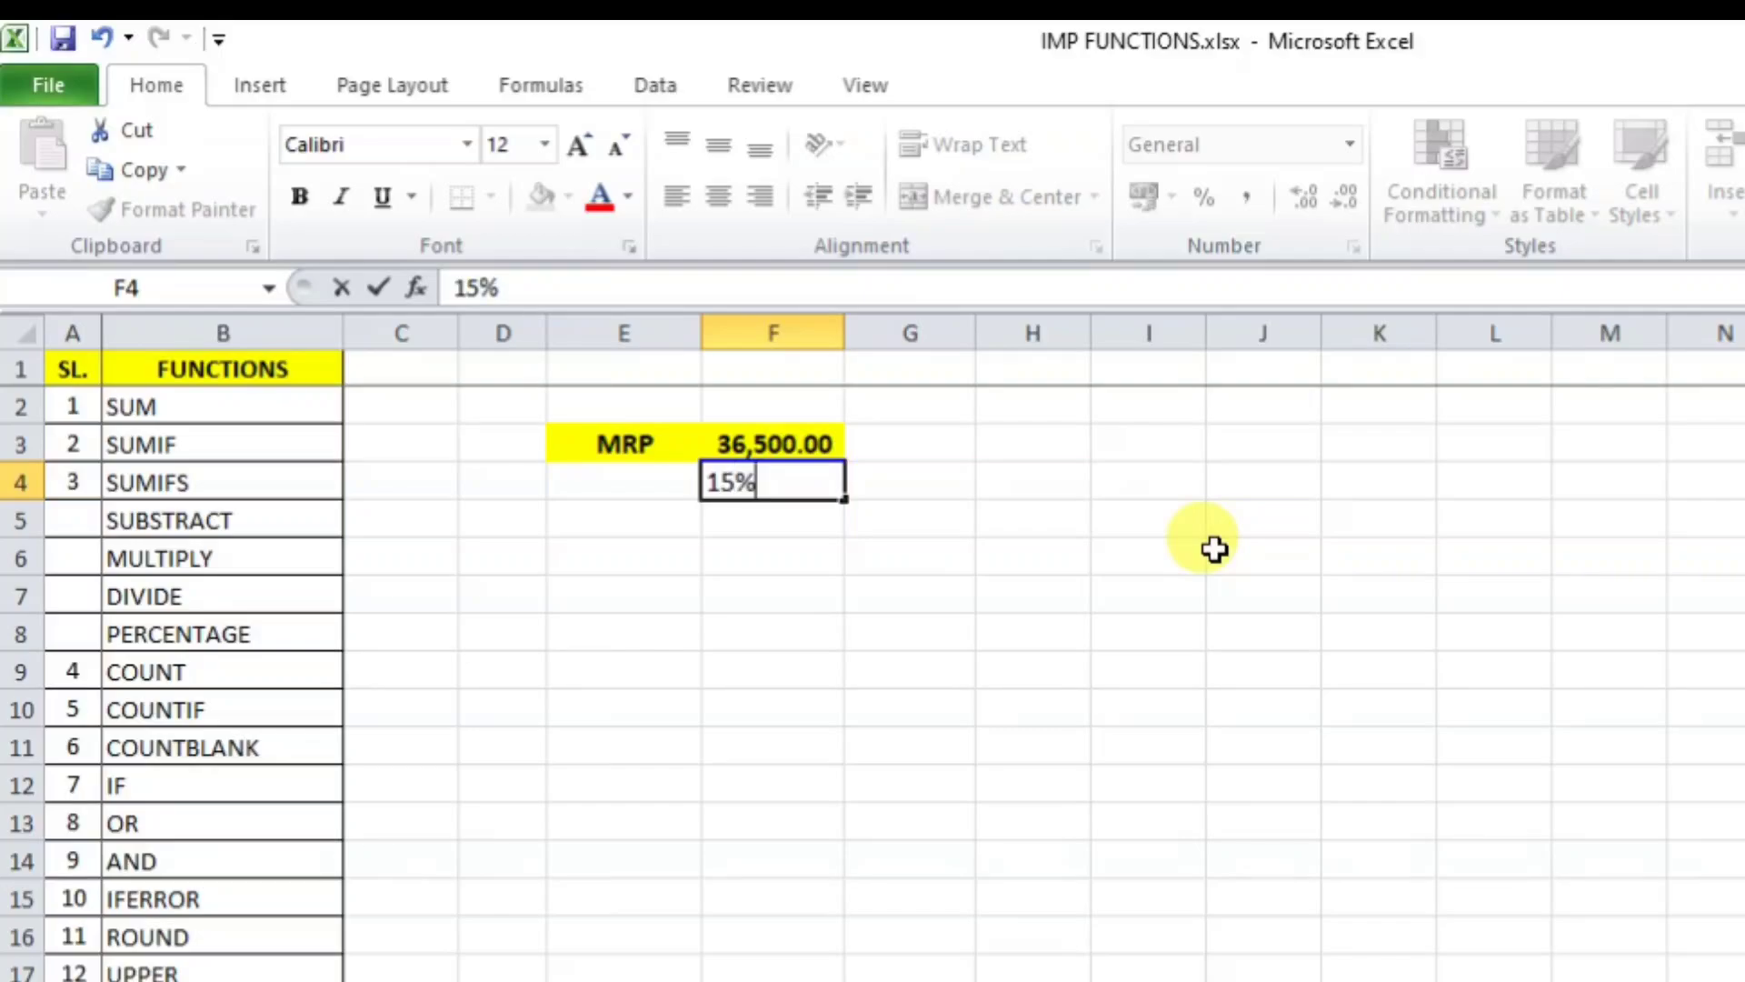
key(Return)
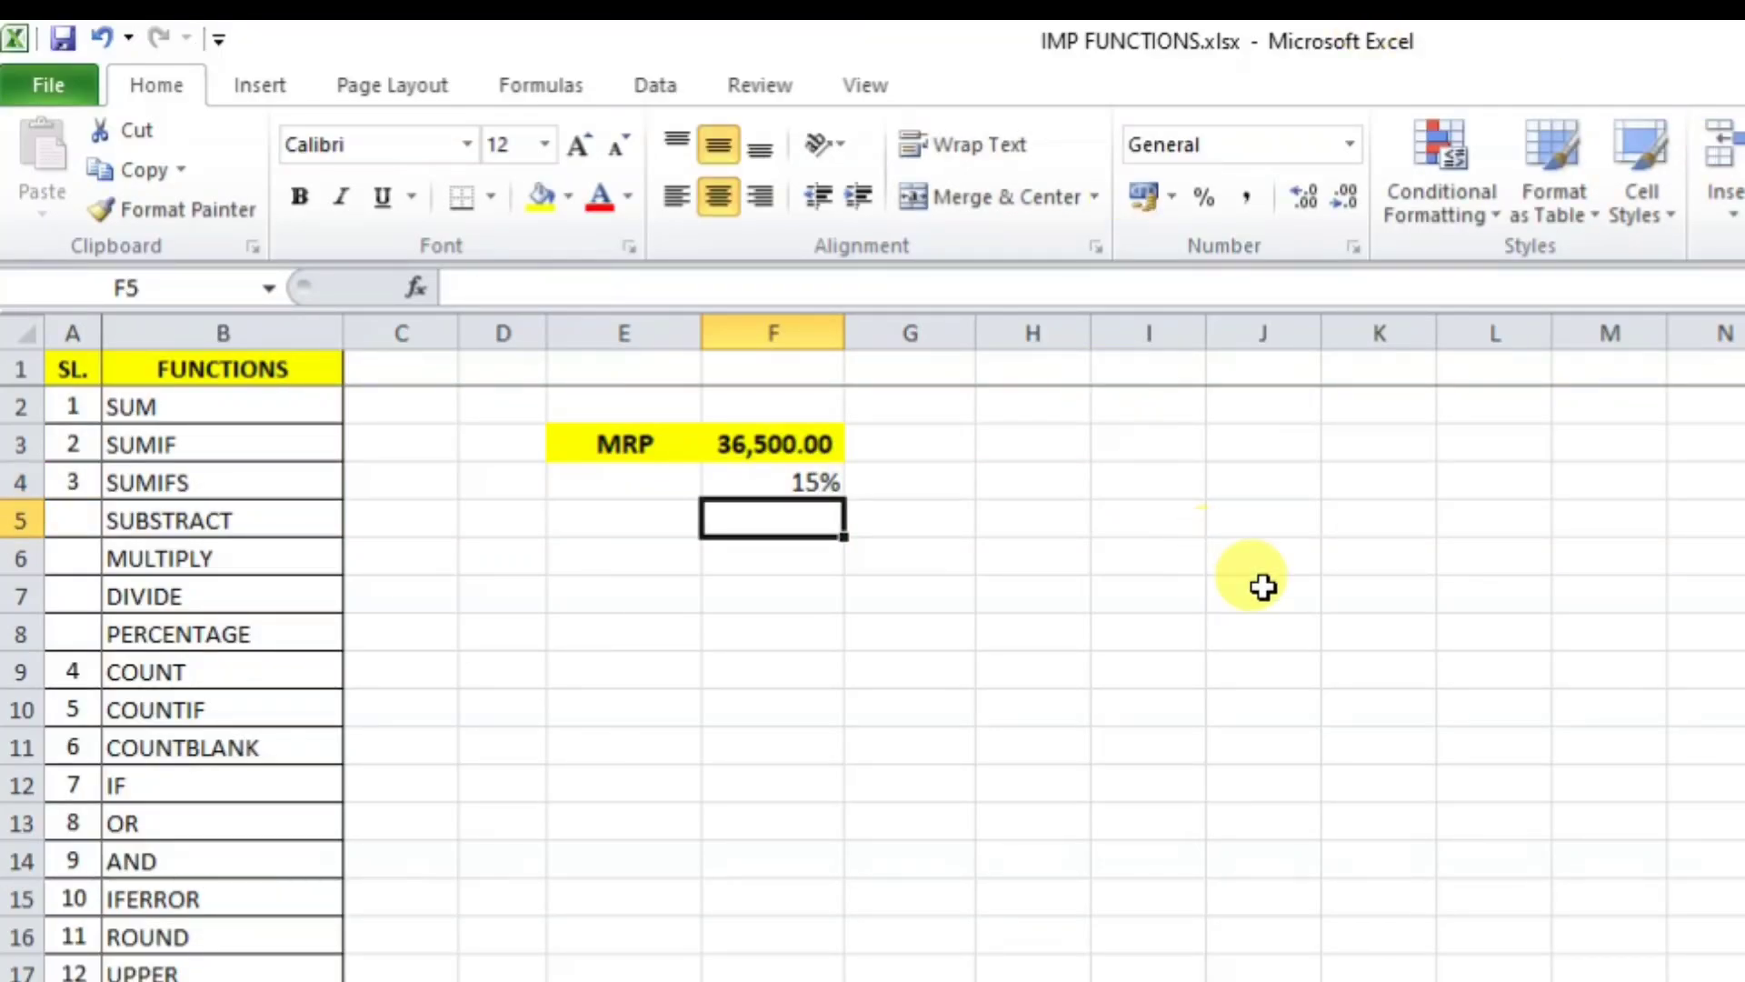
- Calculate the discount amount in F5 with the formula =F3*F4
text(=)
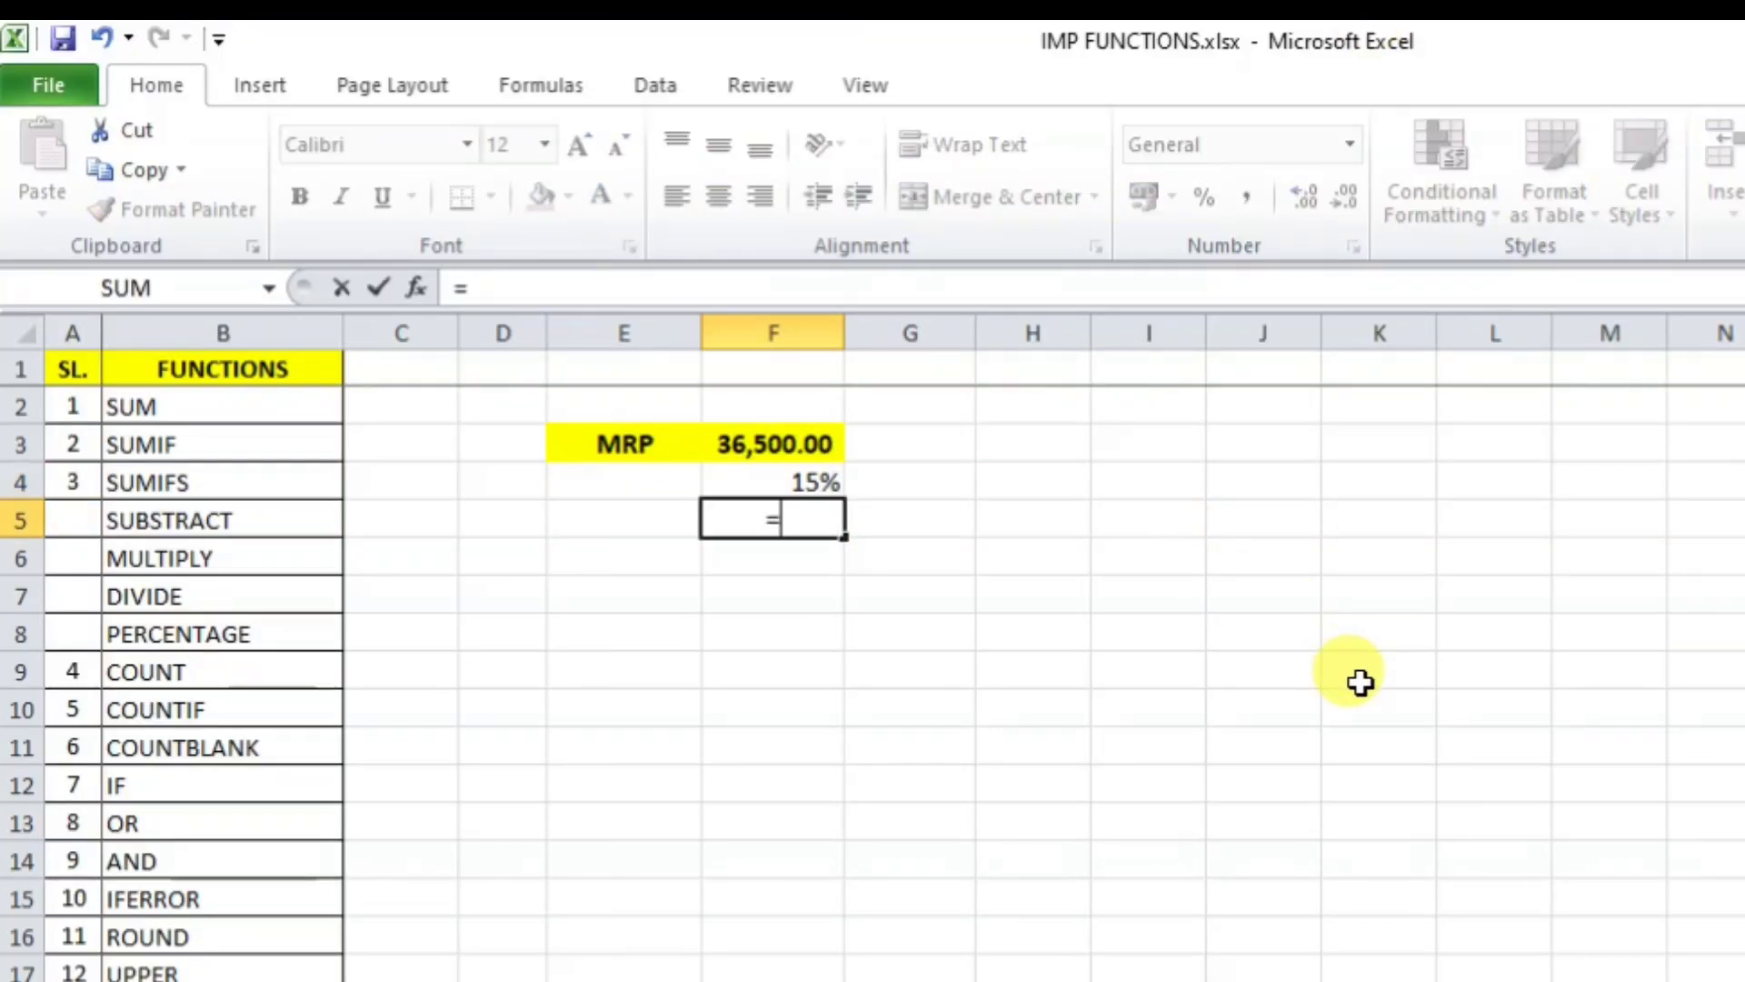
key(Up)
key(Up)
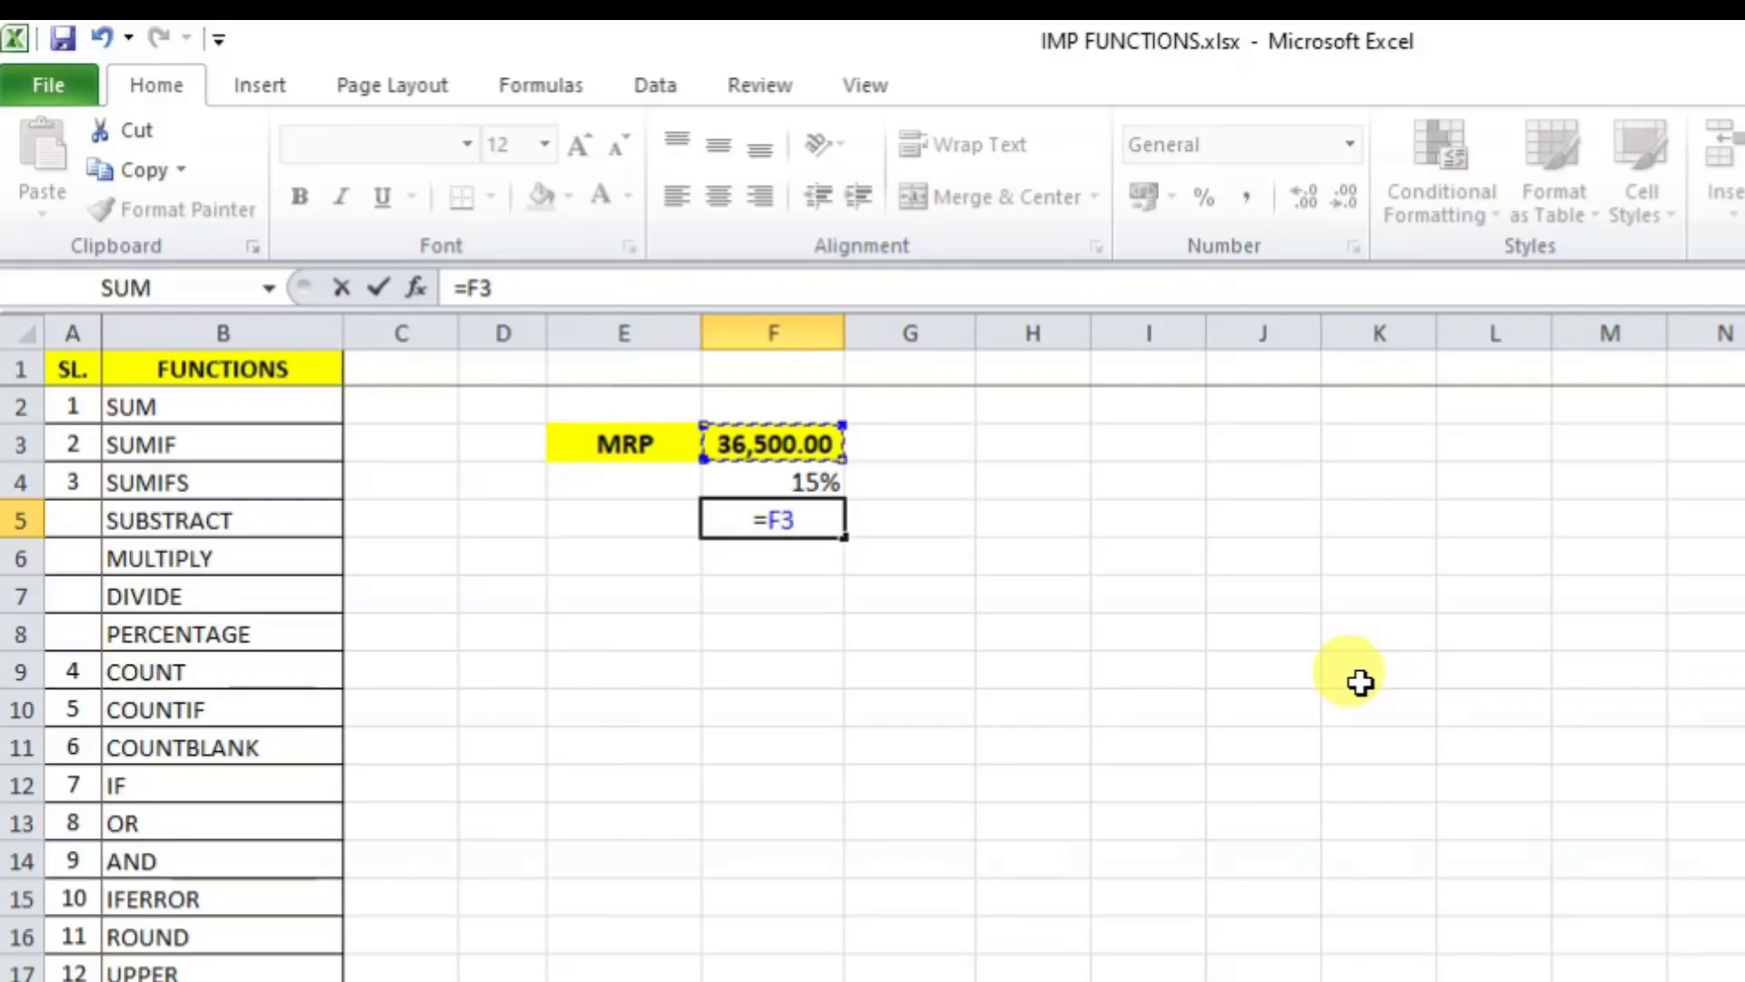
text(*)
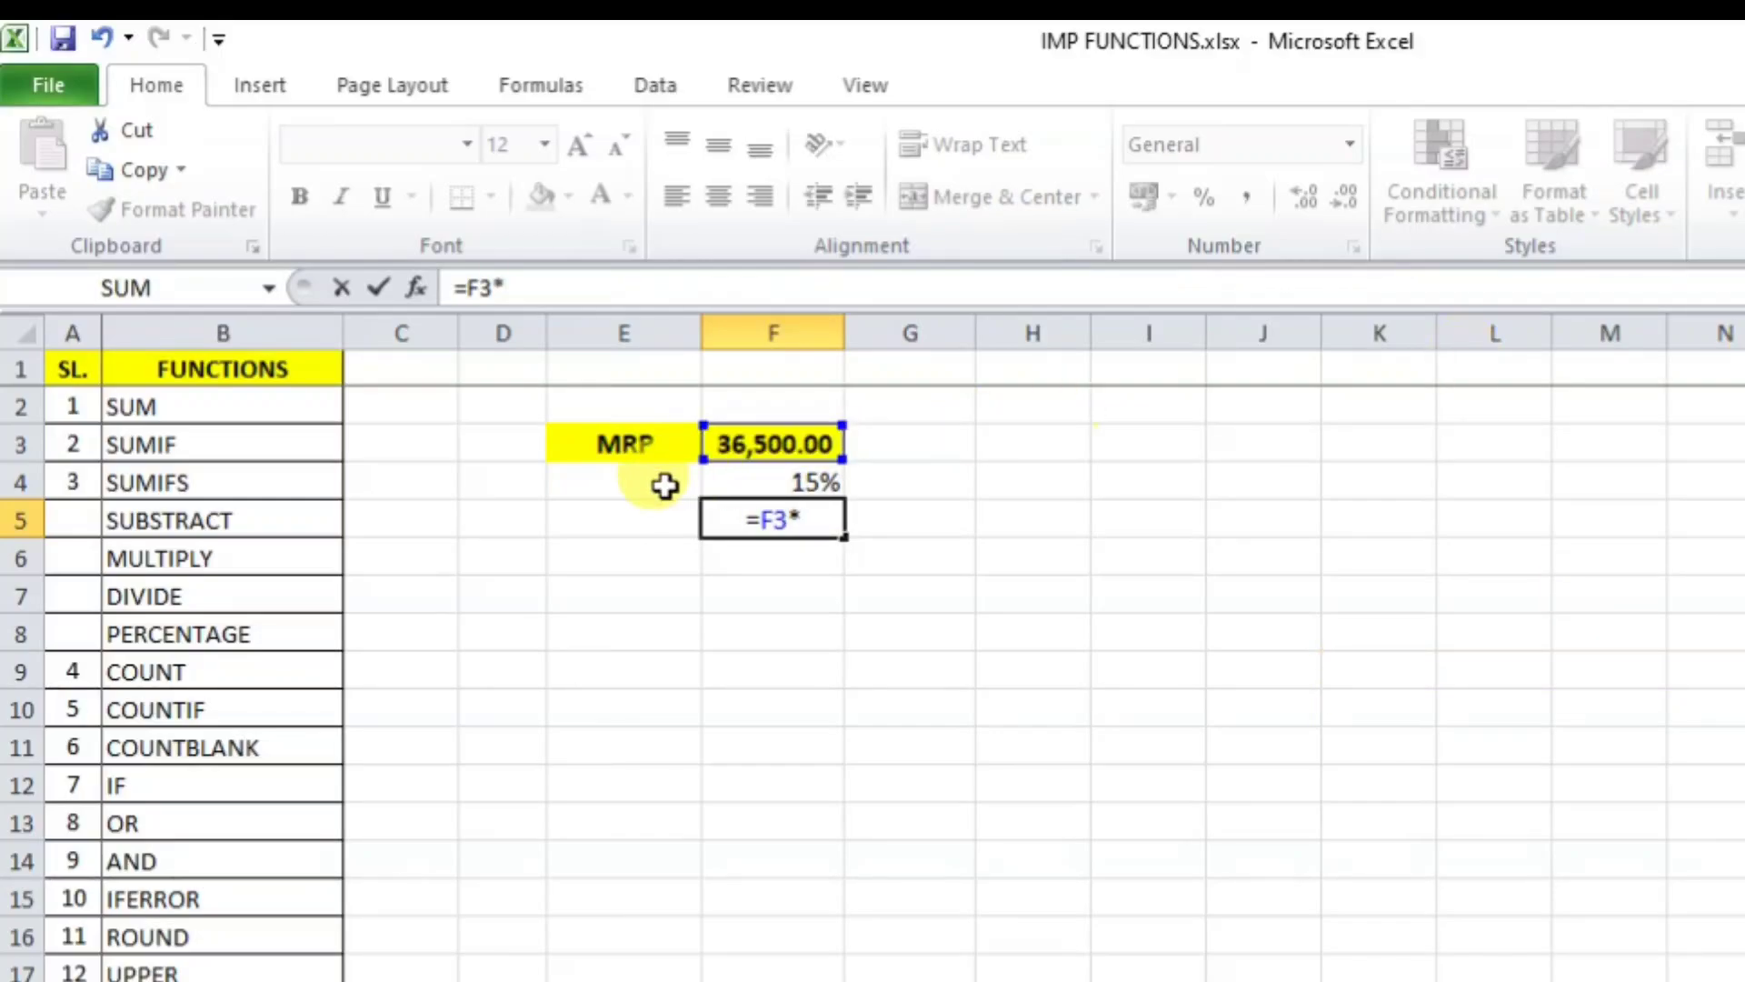
click(809, 479)
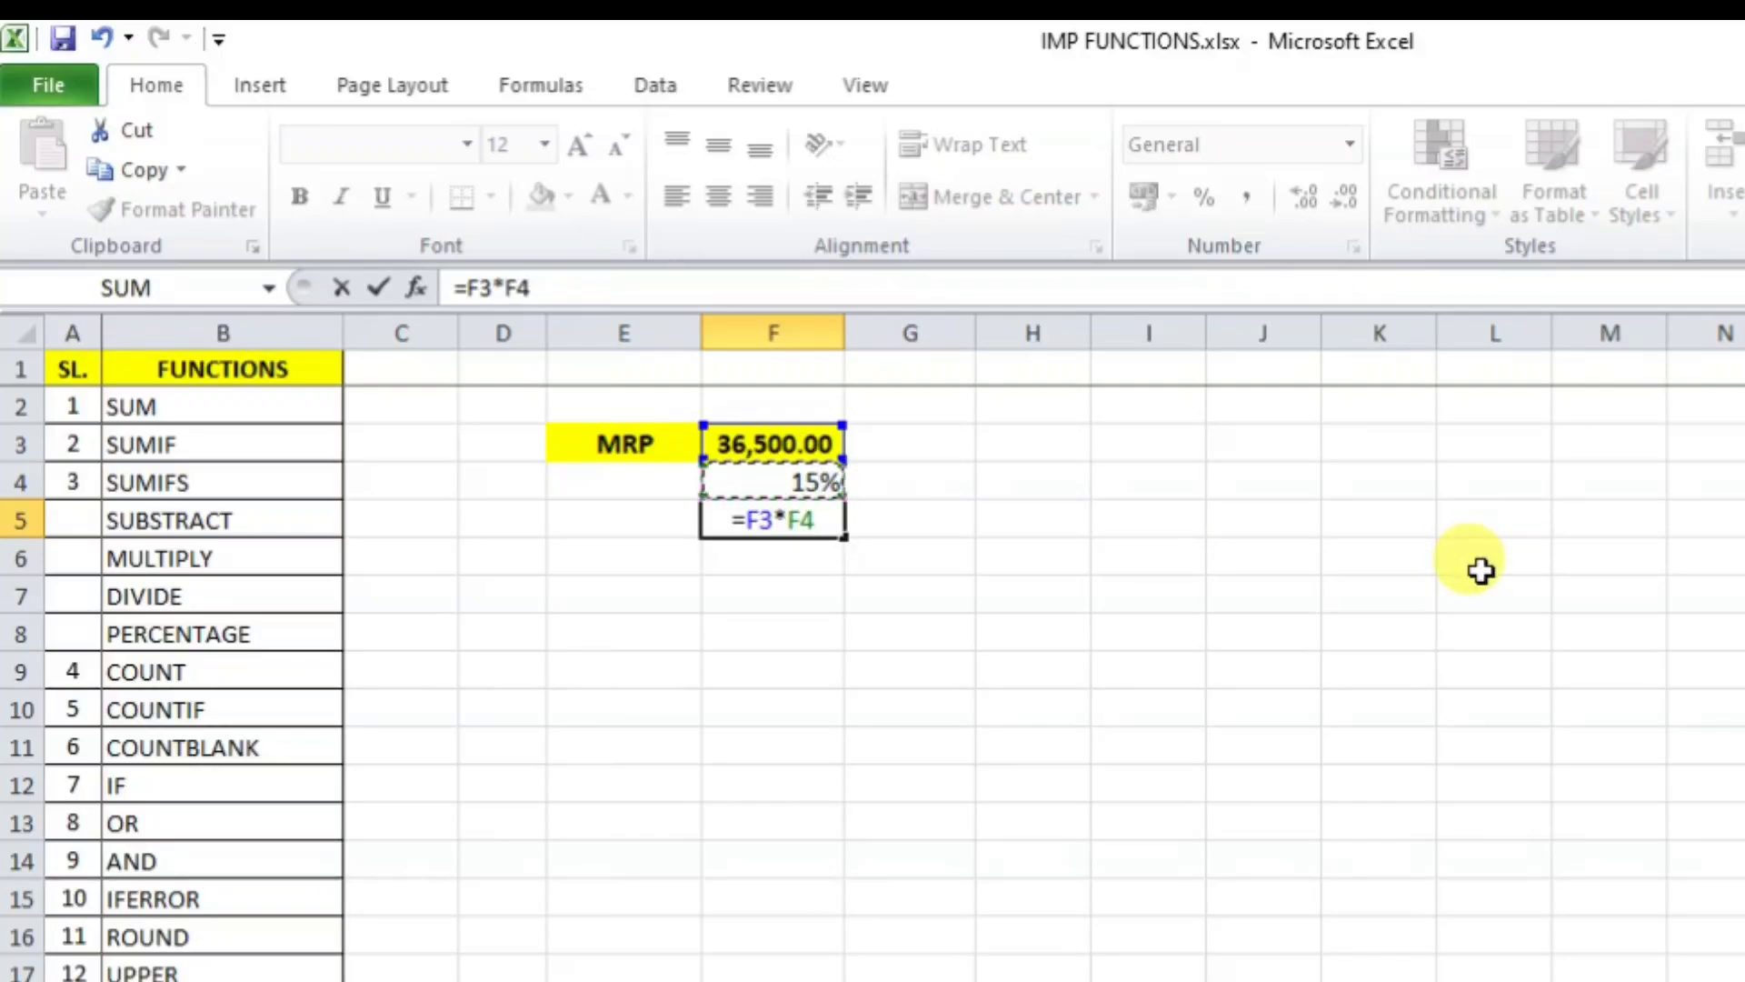
key(Return)
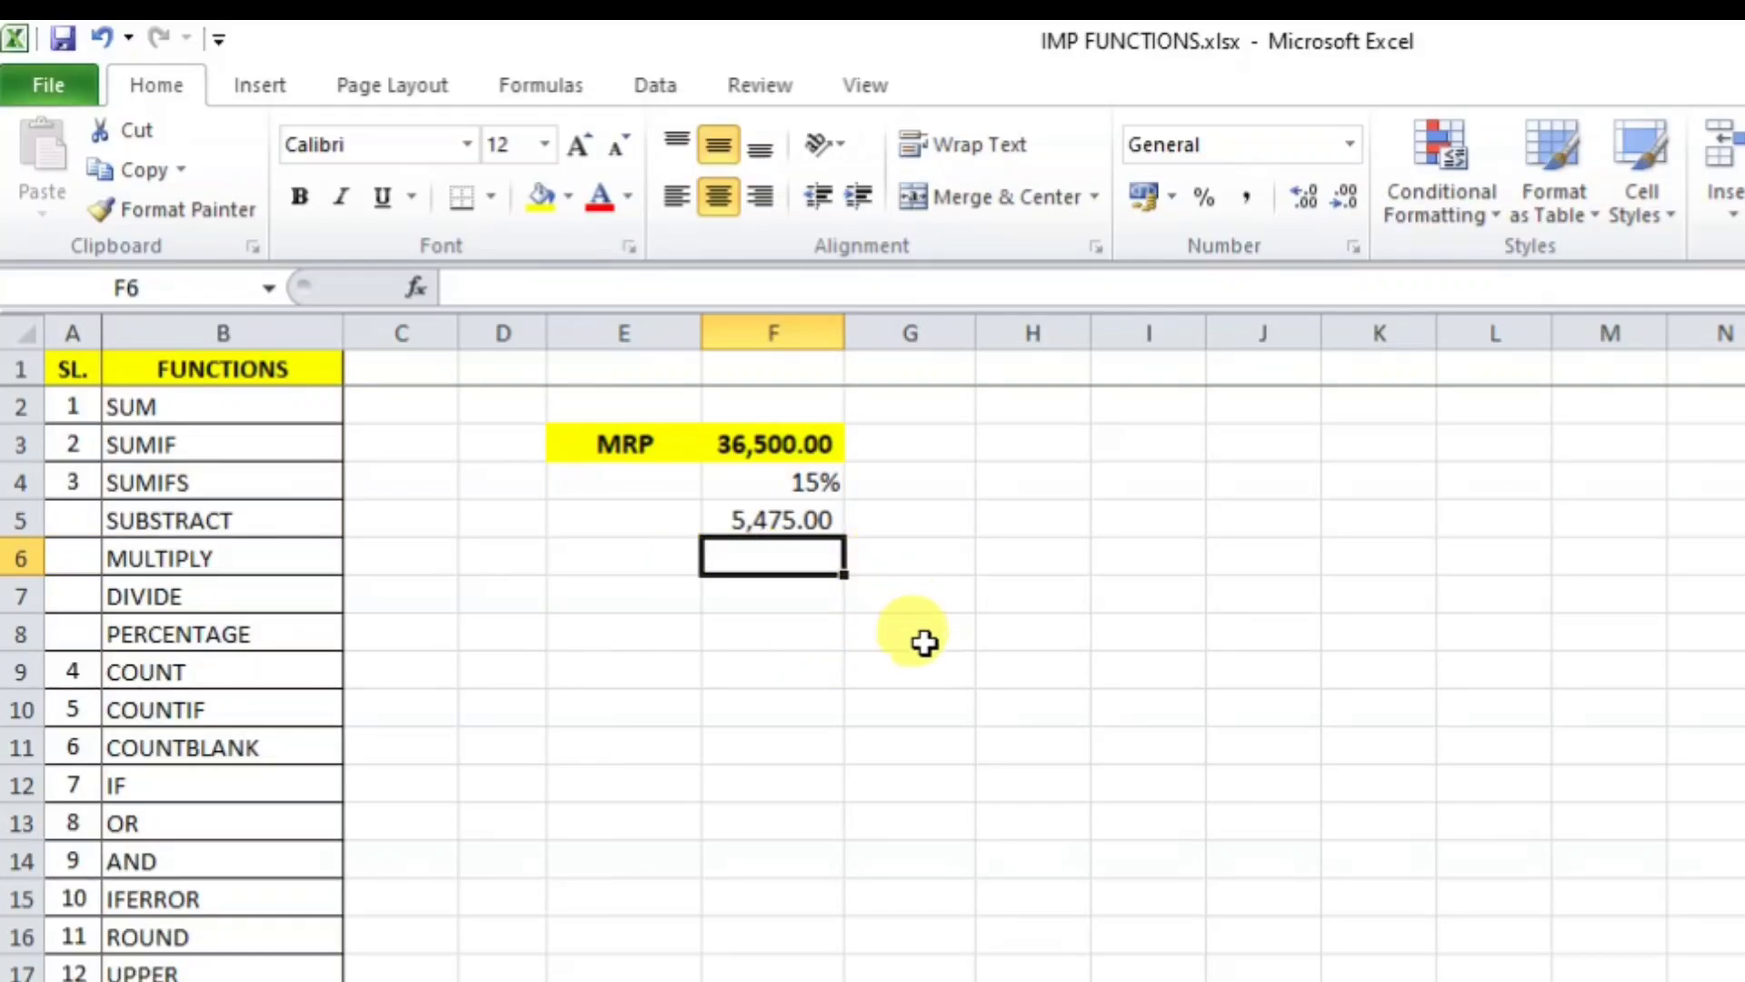
- Subtract the discount amount from the MRP in F6 with the formula =F3-F5
text(=)
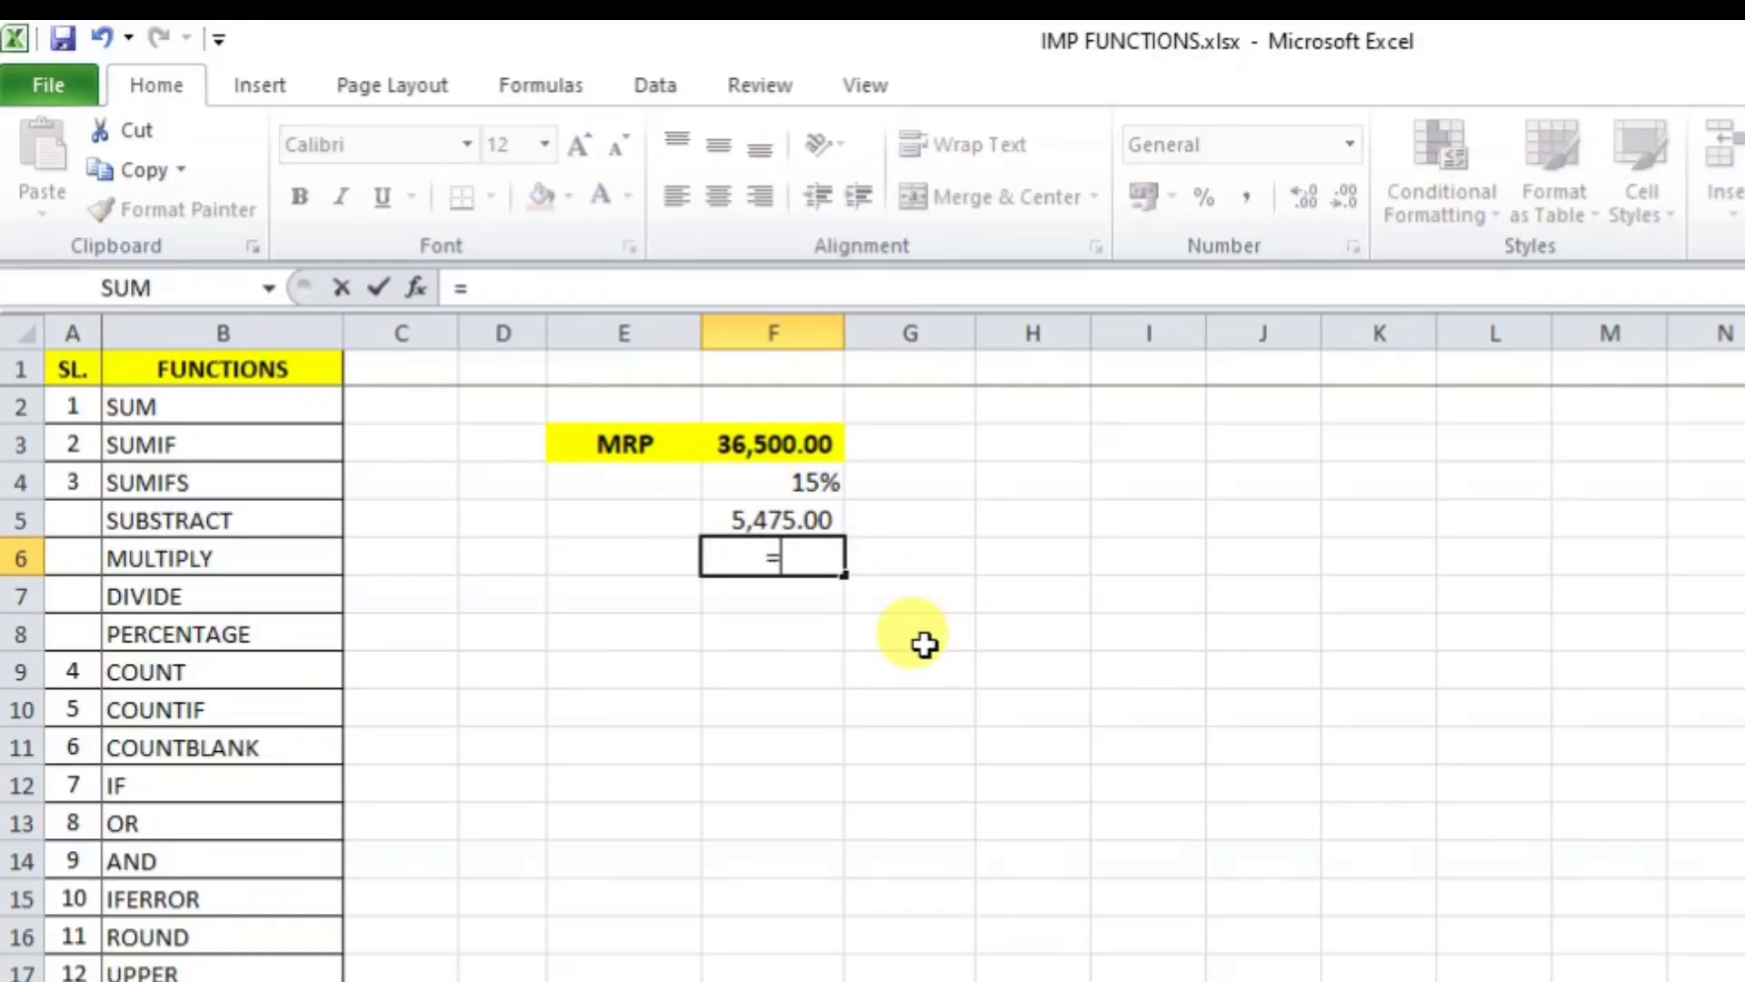
click(798, 449)
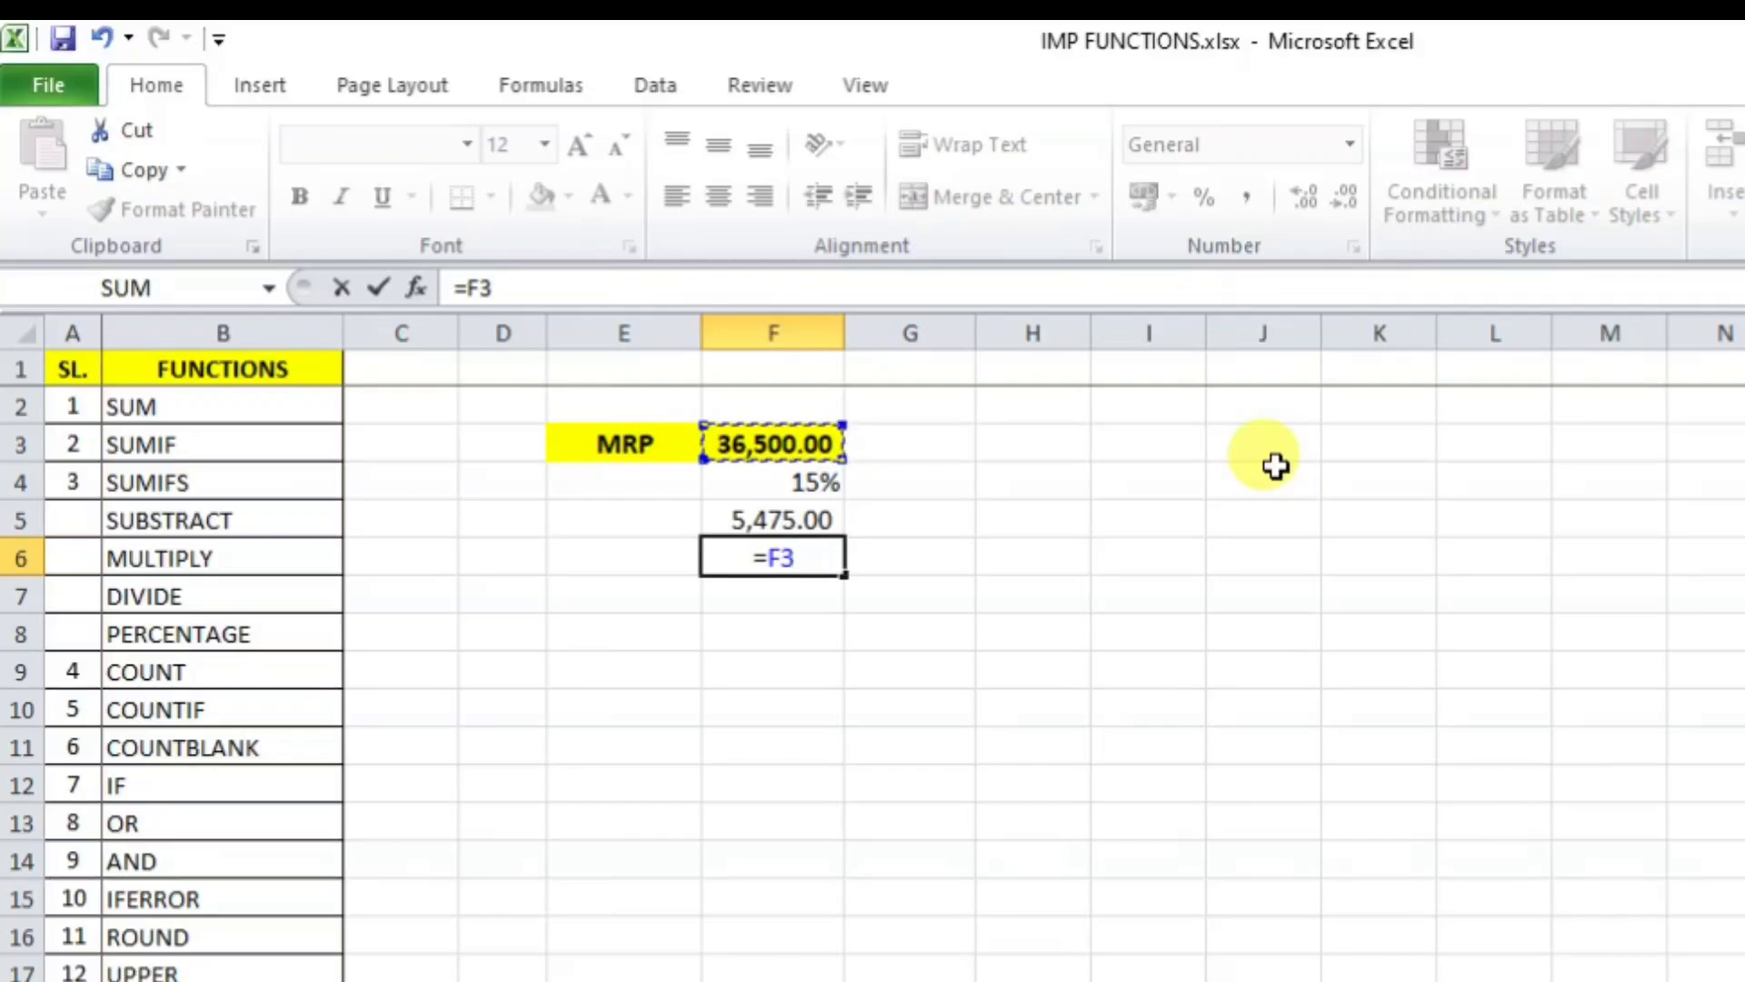
text(-)
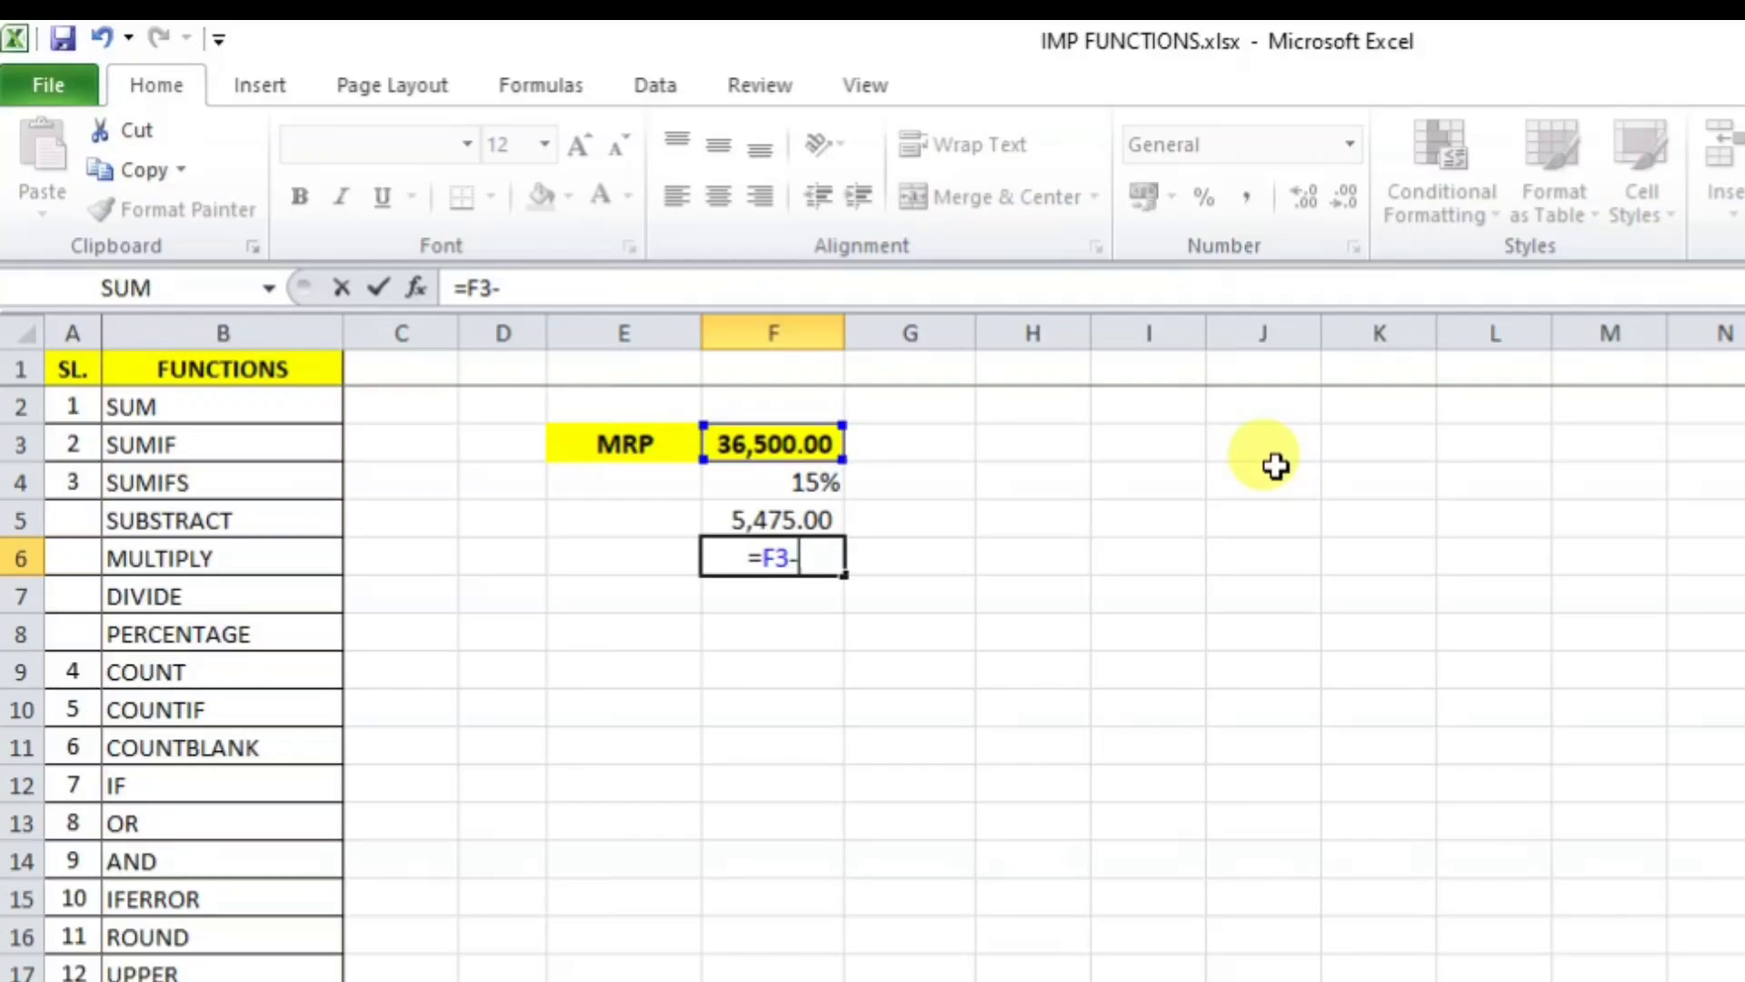
click(751, 523)
key(Return)
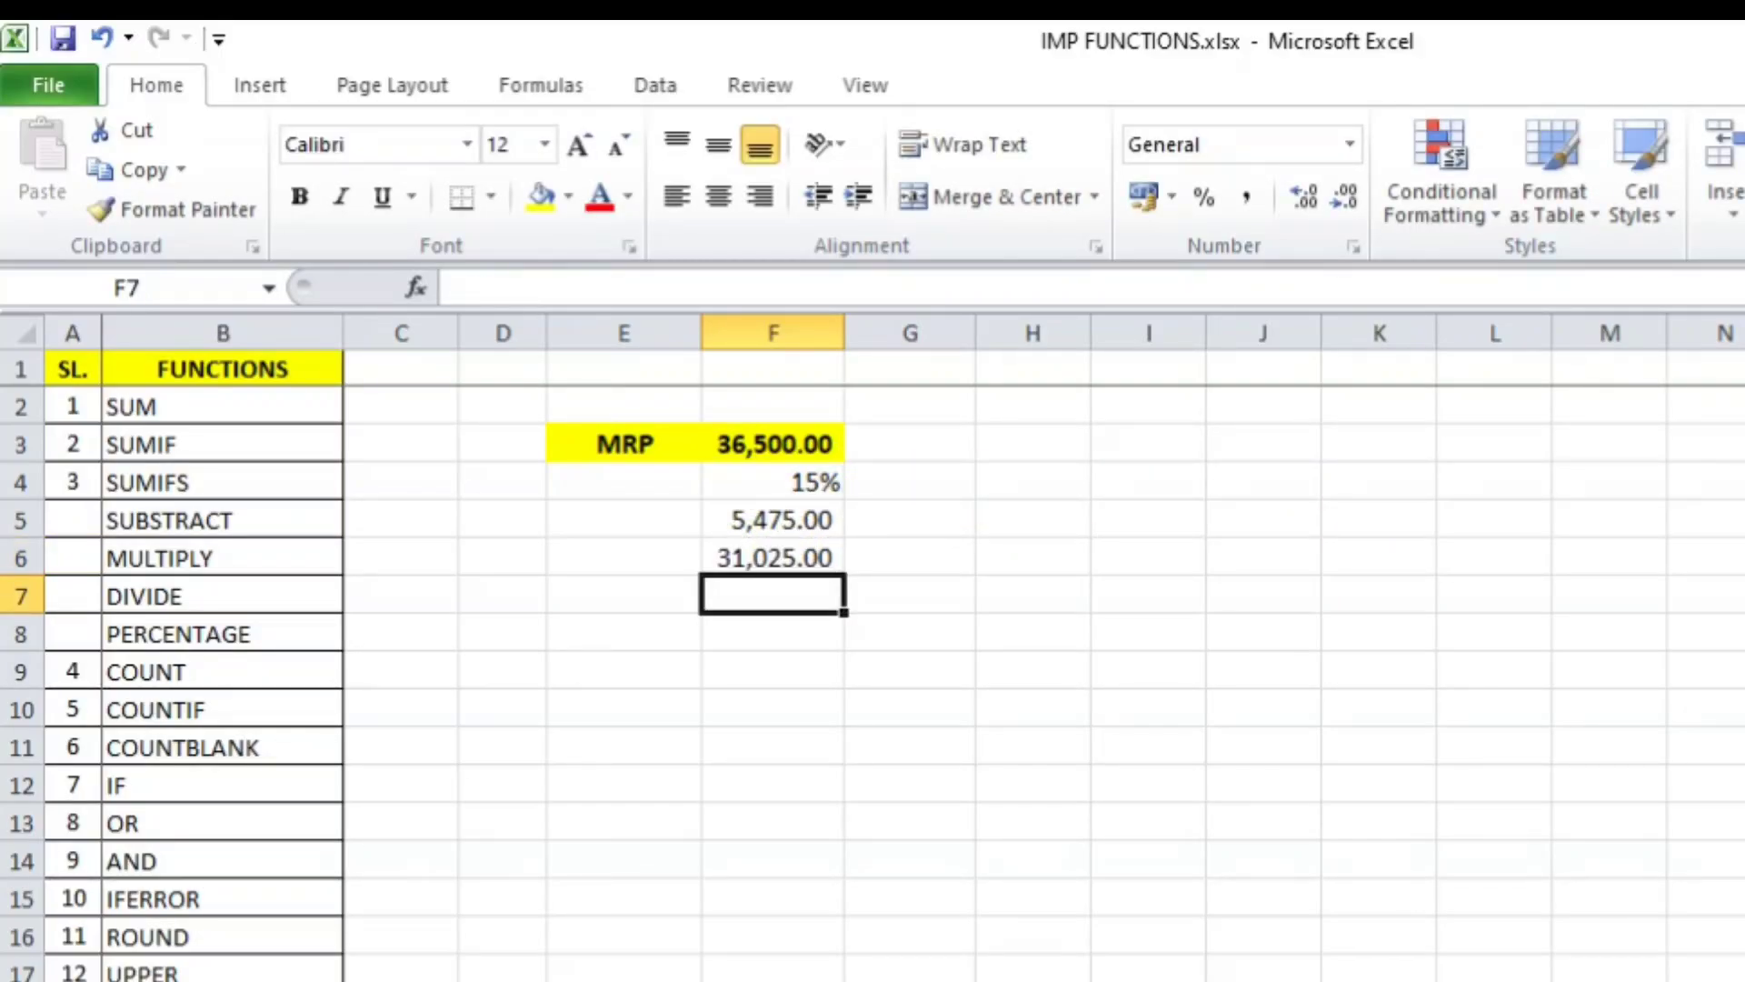
click(784, 562)
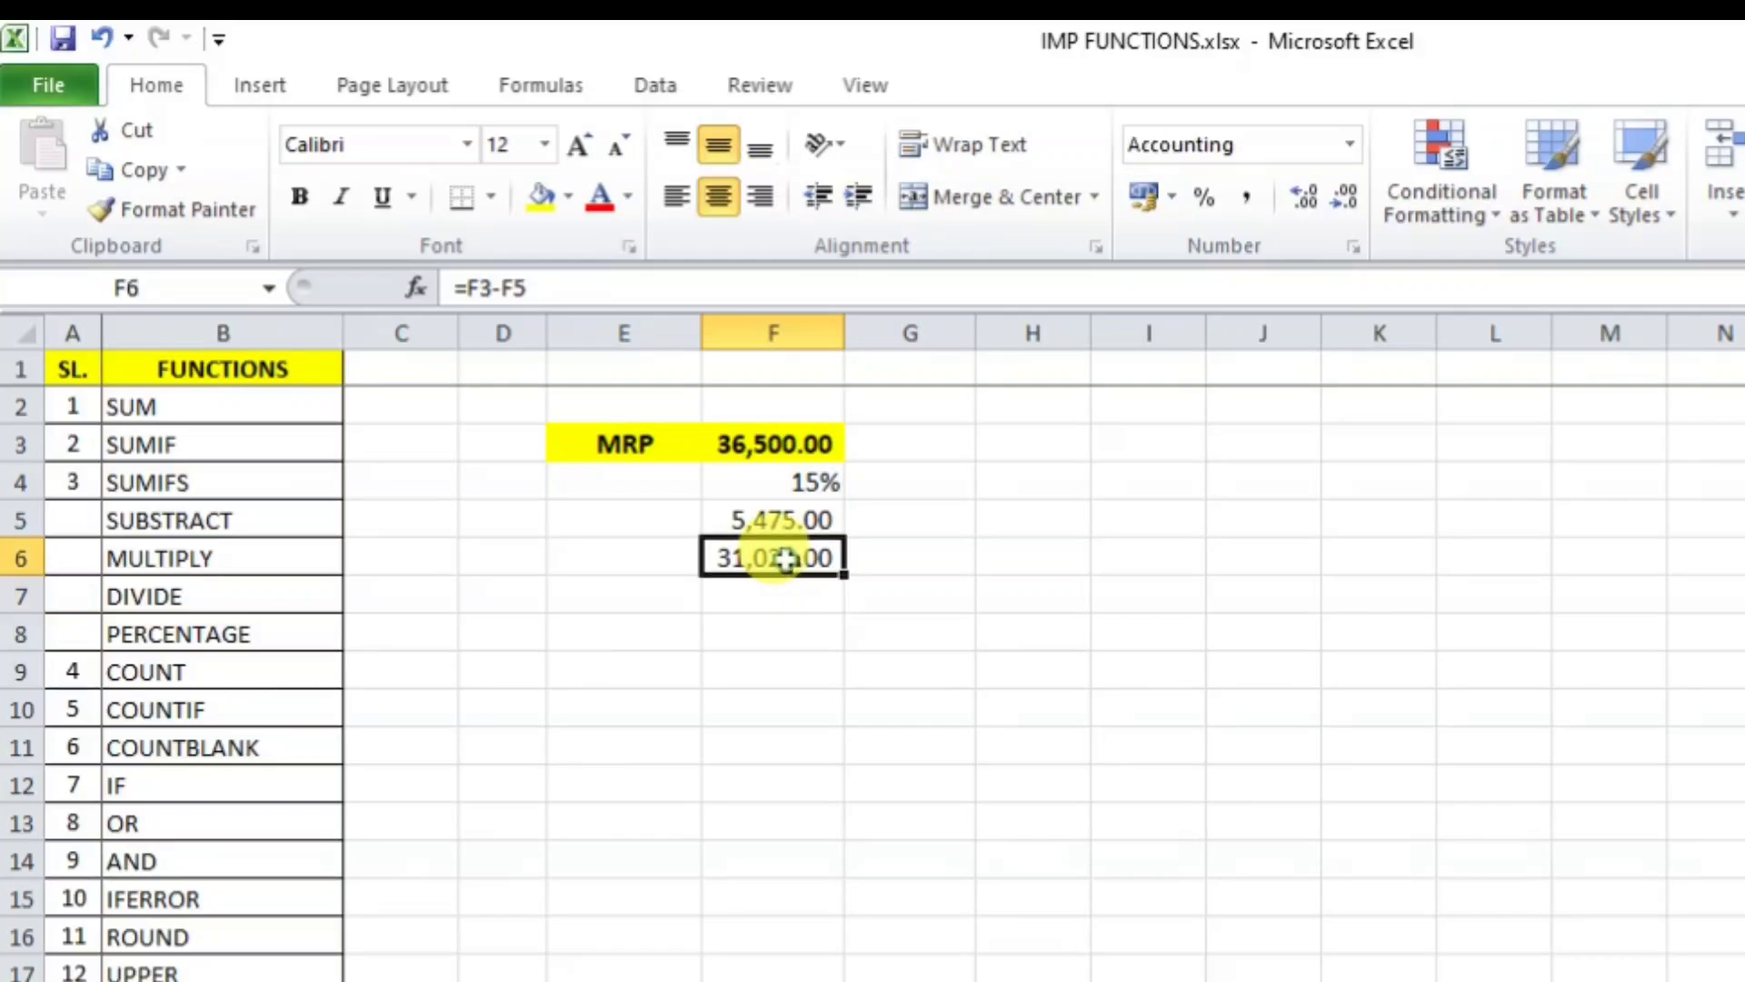
- Label E6 as AFTER DISCOUNT PRICE and widen column E to fit the text
click(608, 557)
text(A)
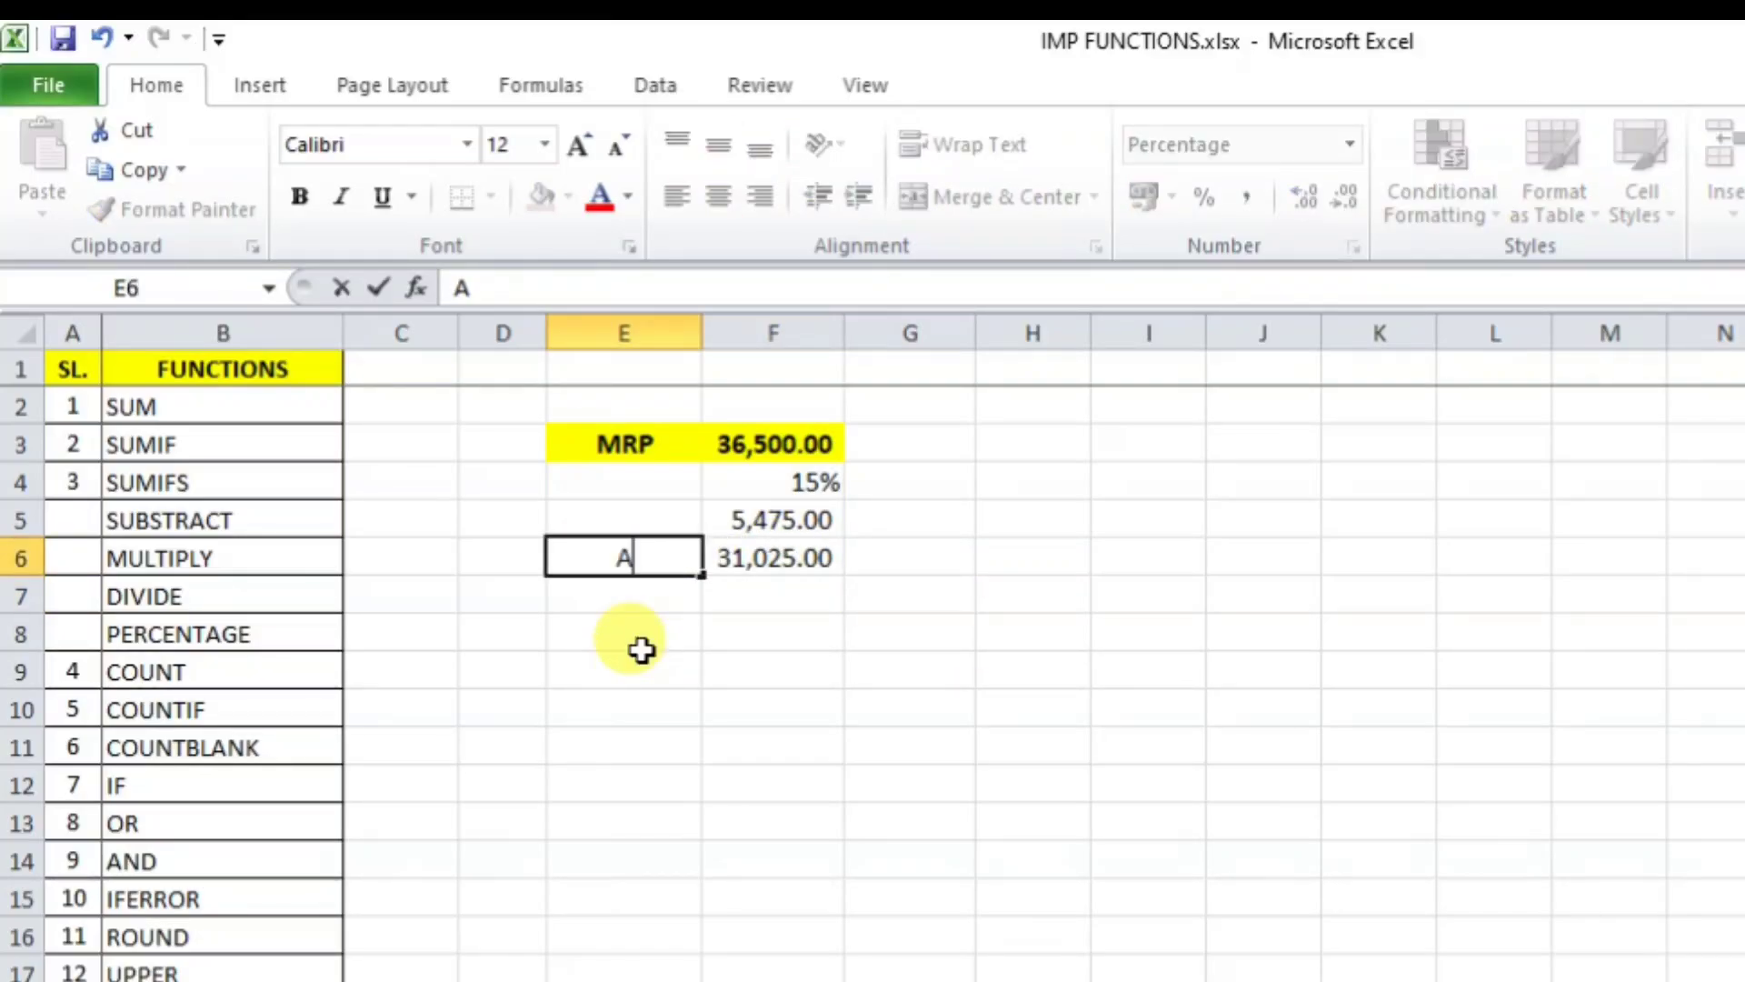
text(FTER DIS)
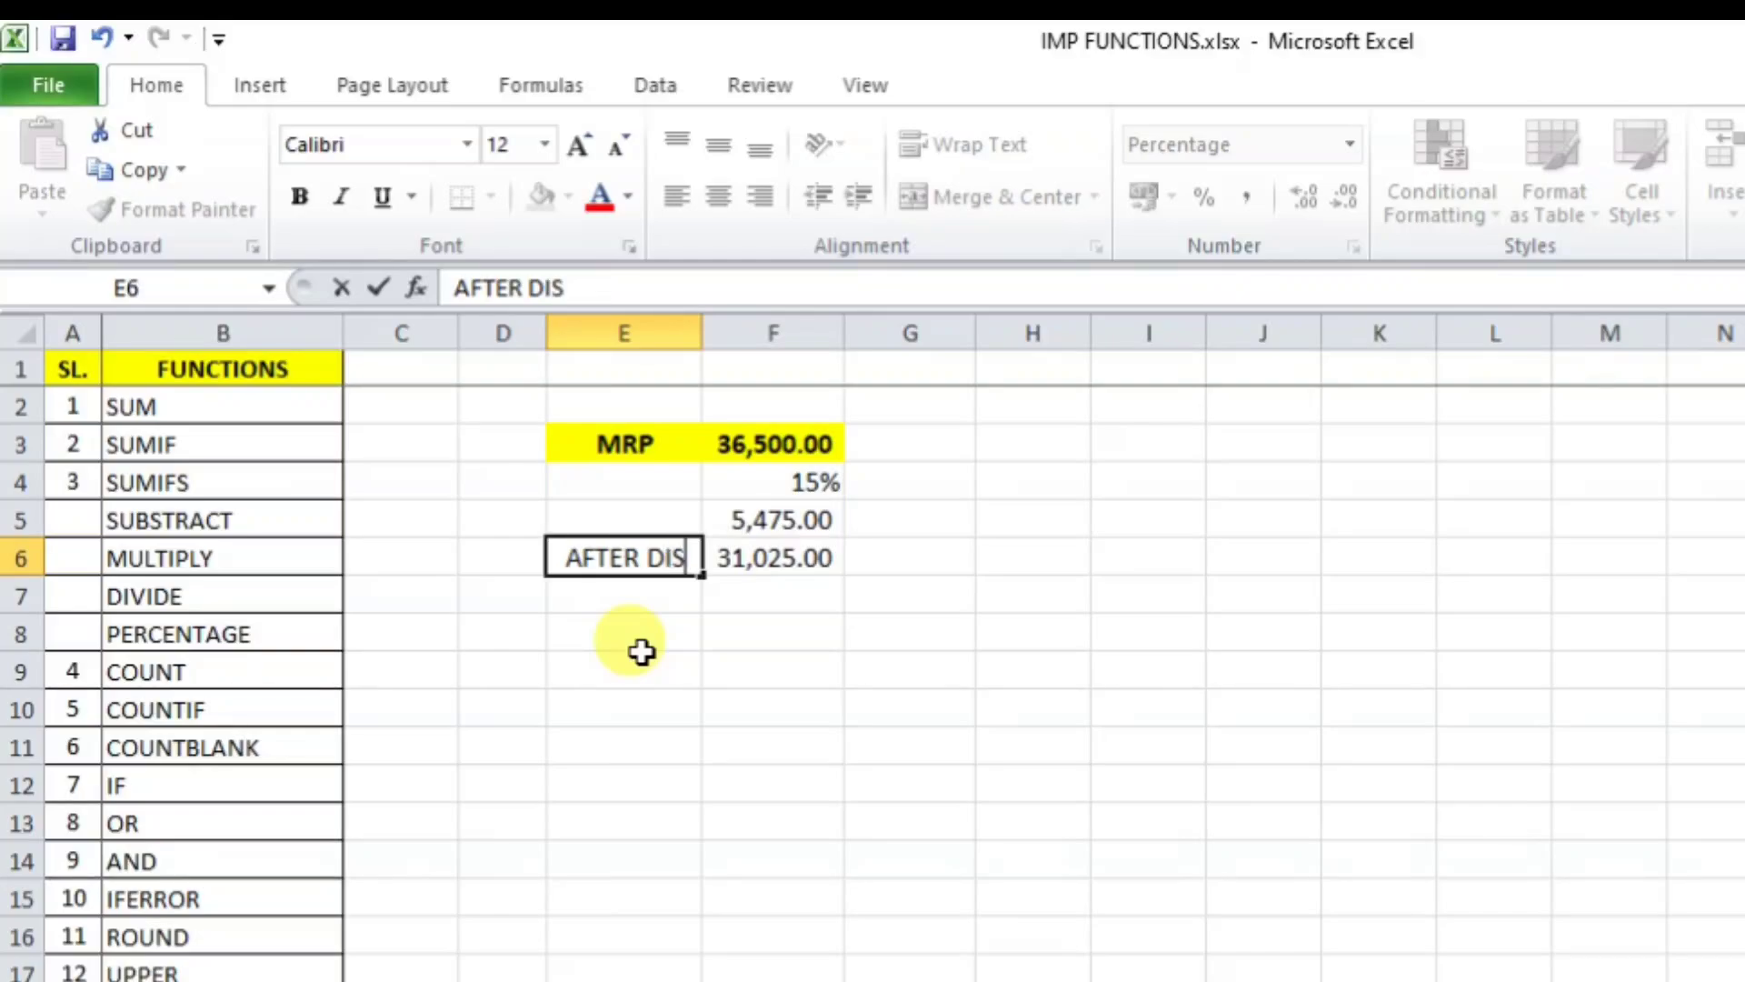
text(COUNT)
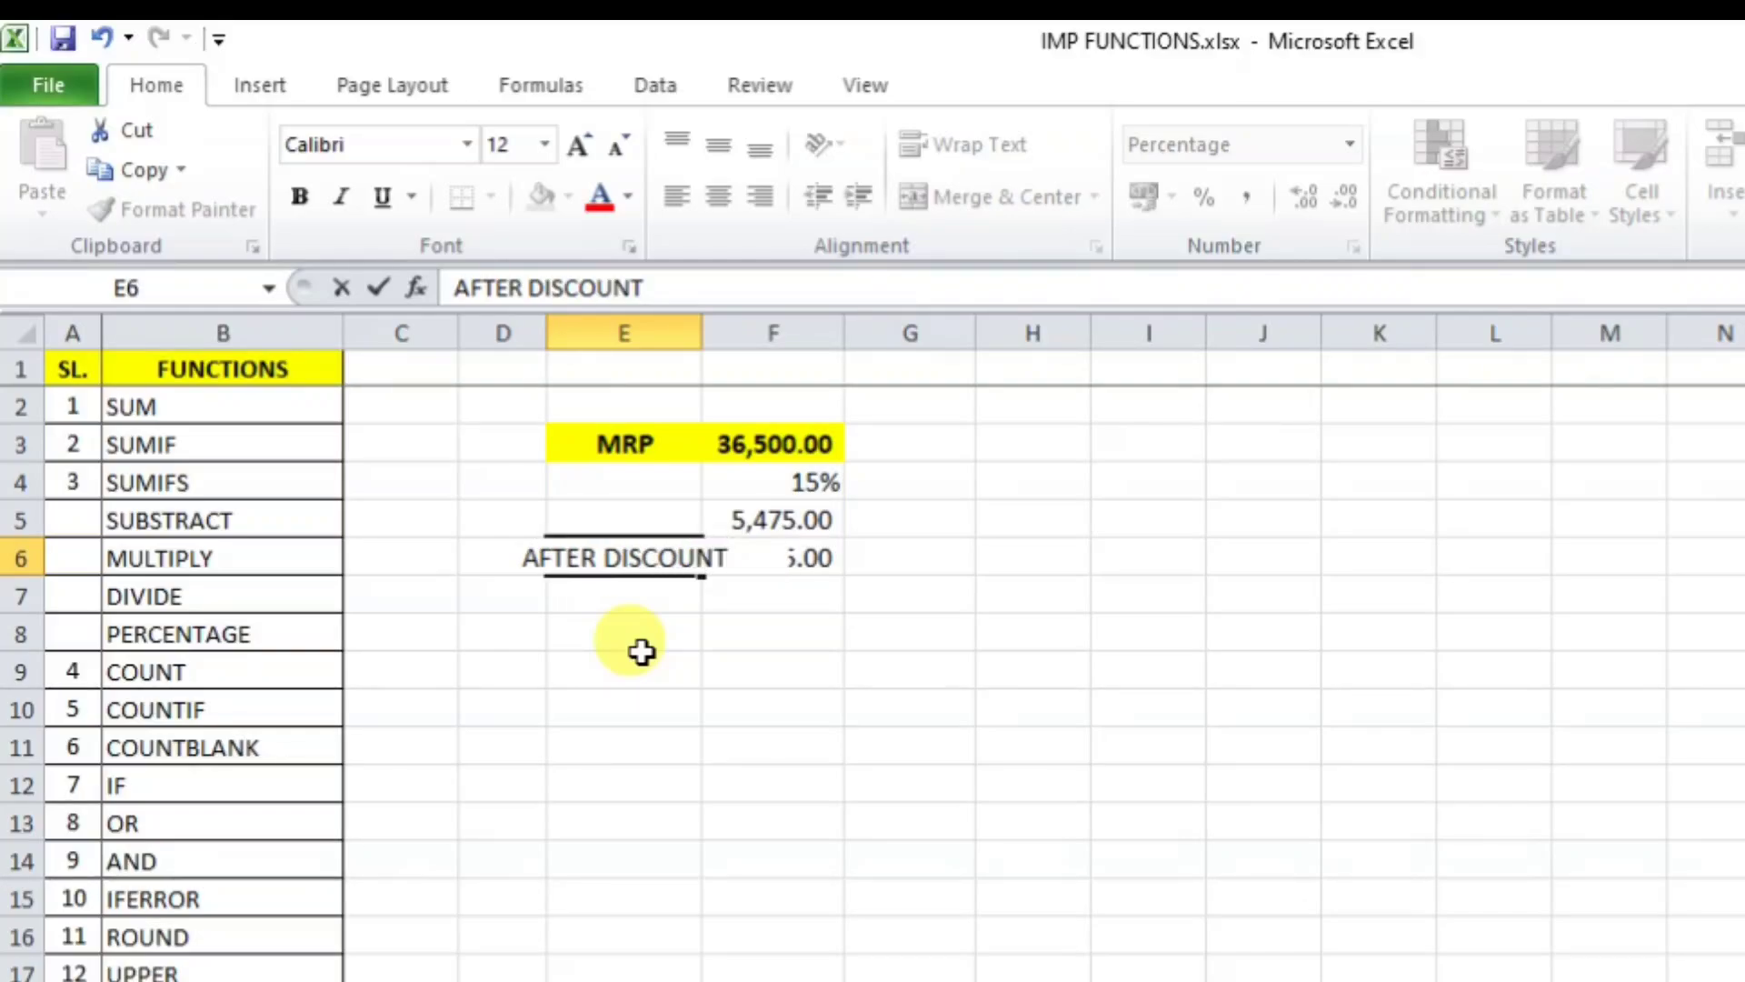
text( PRICE)
key(Return)
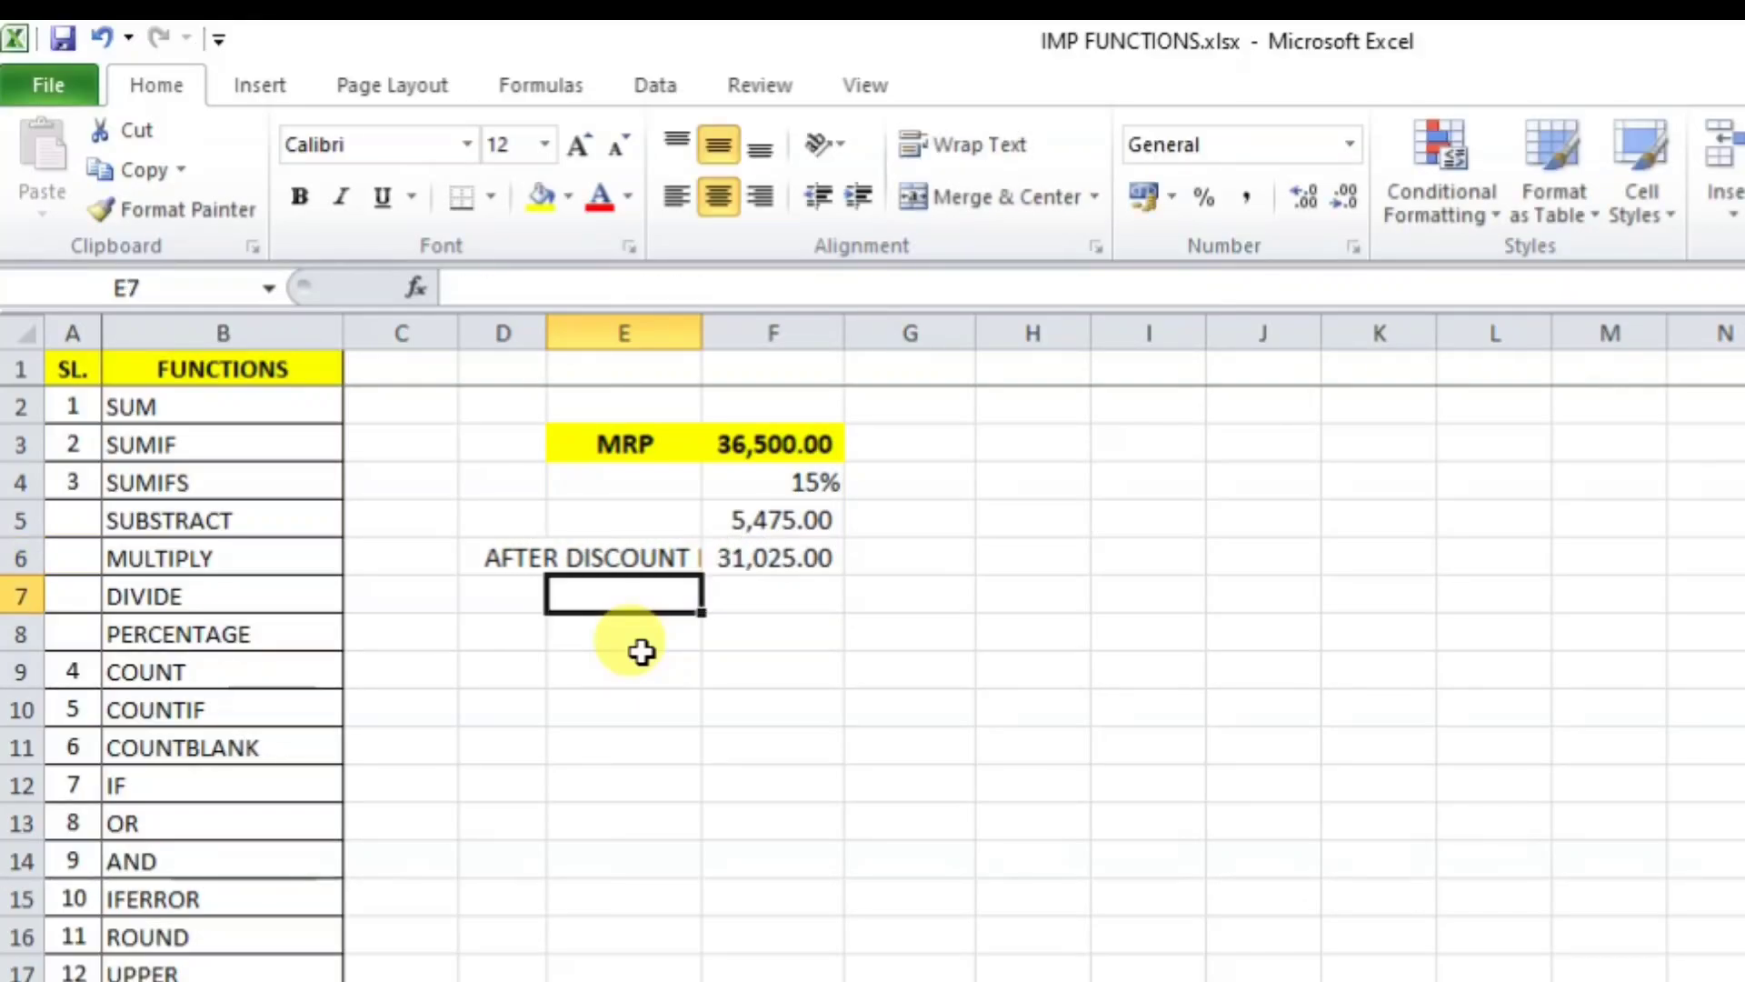
double_click(703, 320)
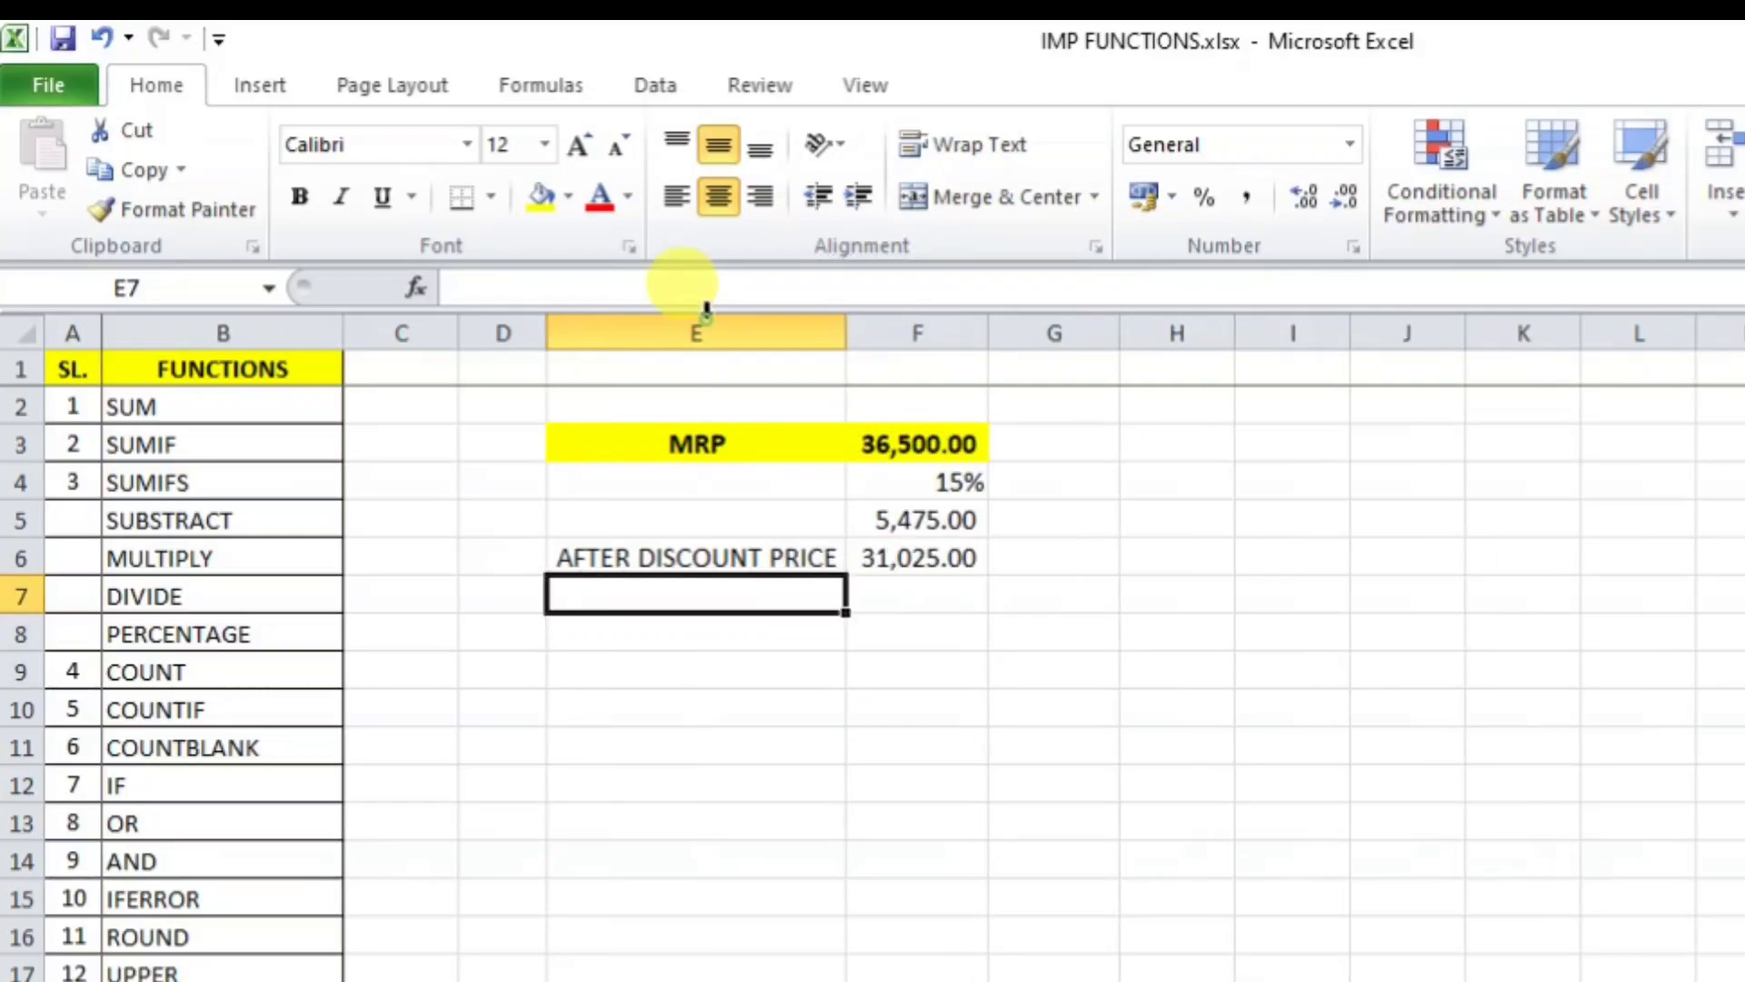
click(736, 747)
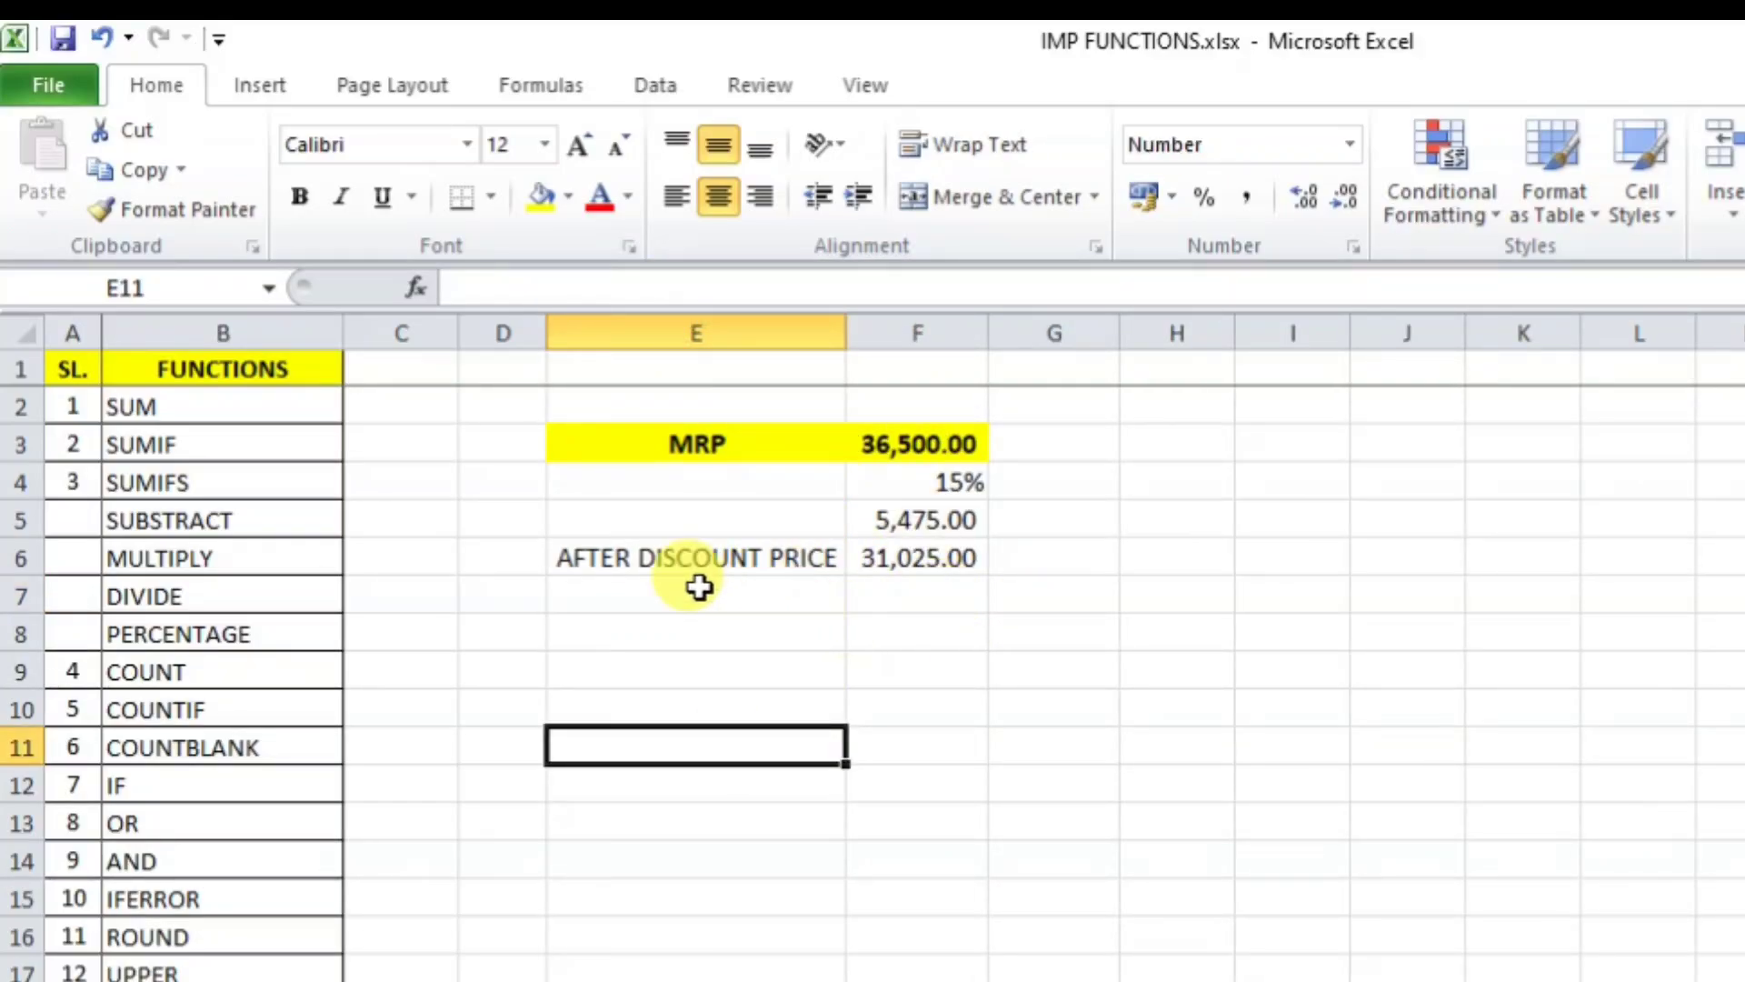
- Review the discount rate, discount amount and after-discount price in F4:F6
click(939, 562)
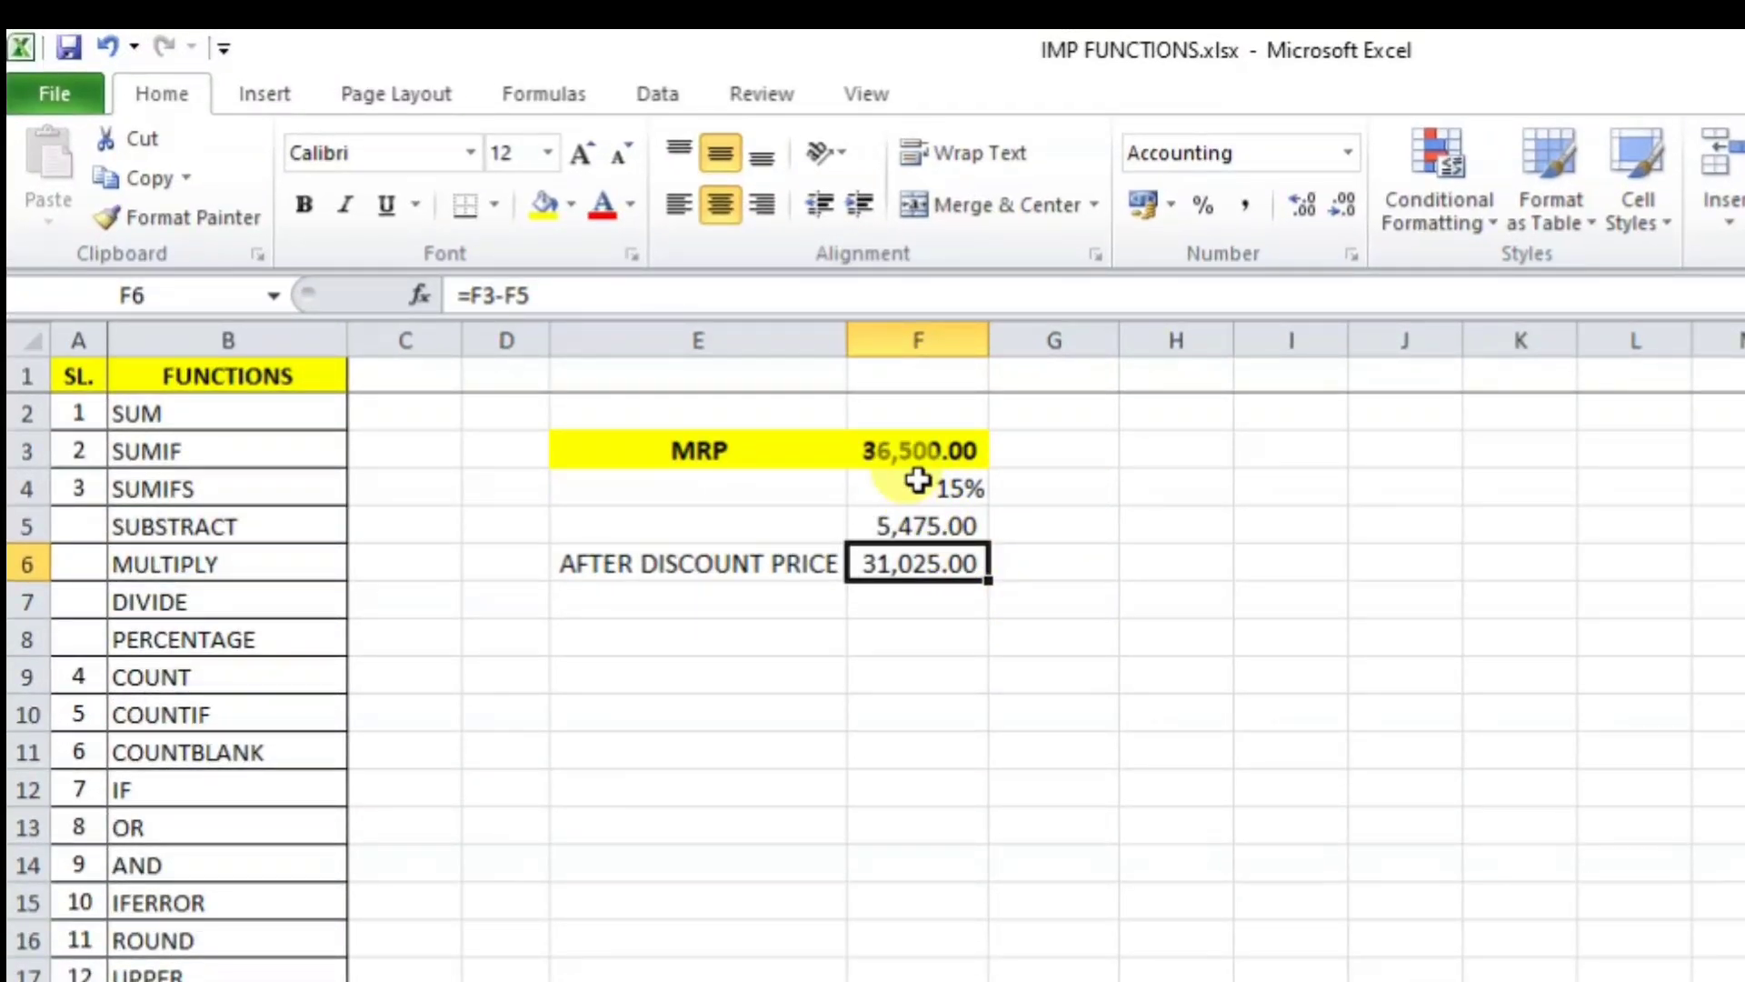
drag(919, 480, 925, 564)
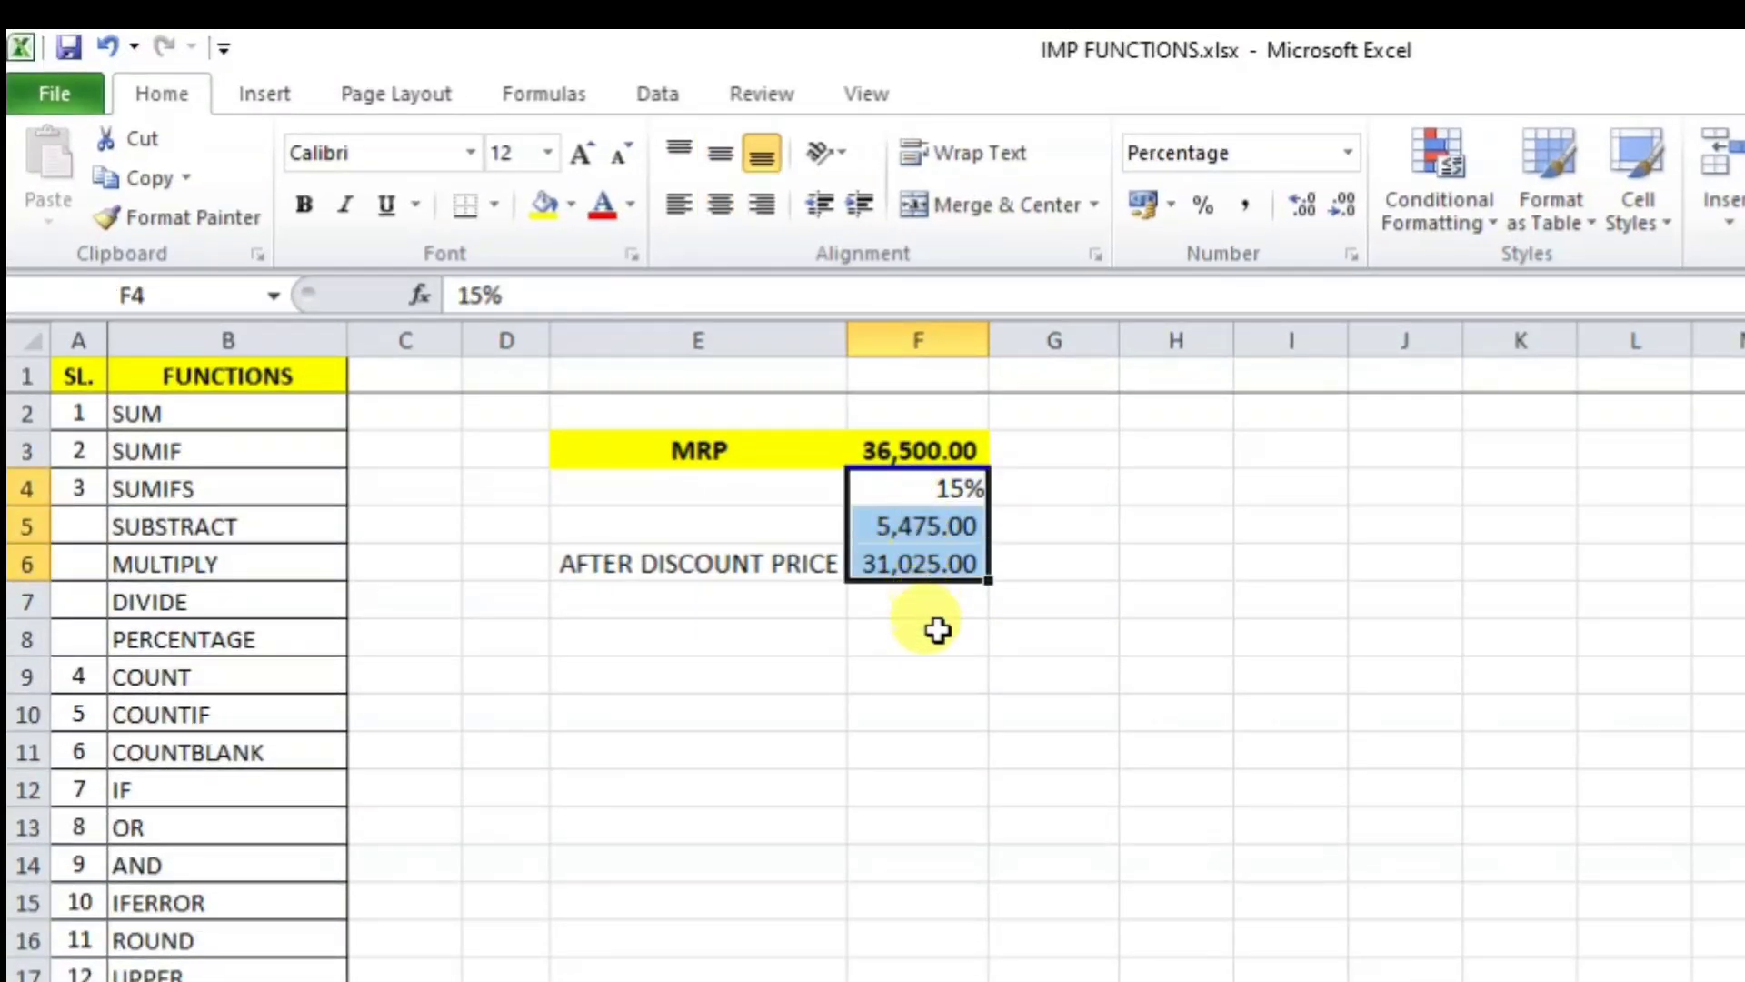
click(936, 642)
click(912, 566)
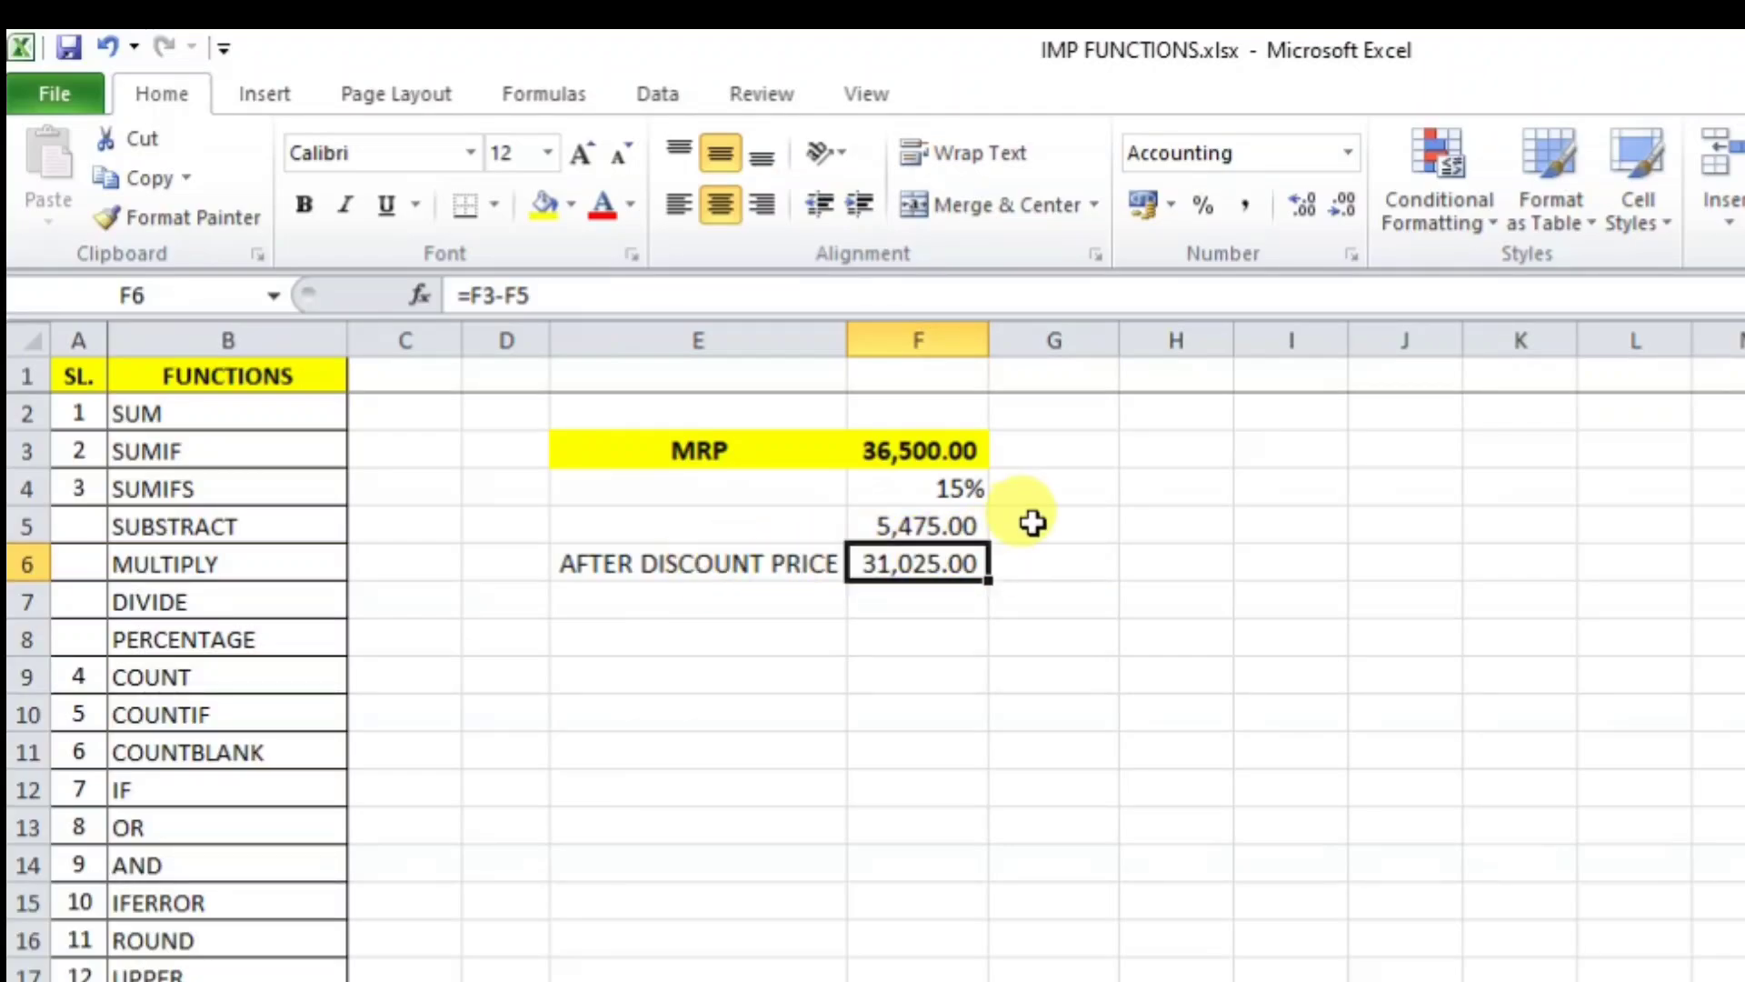
drag(919, 488, 920, 525)
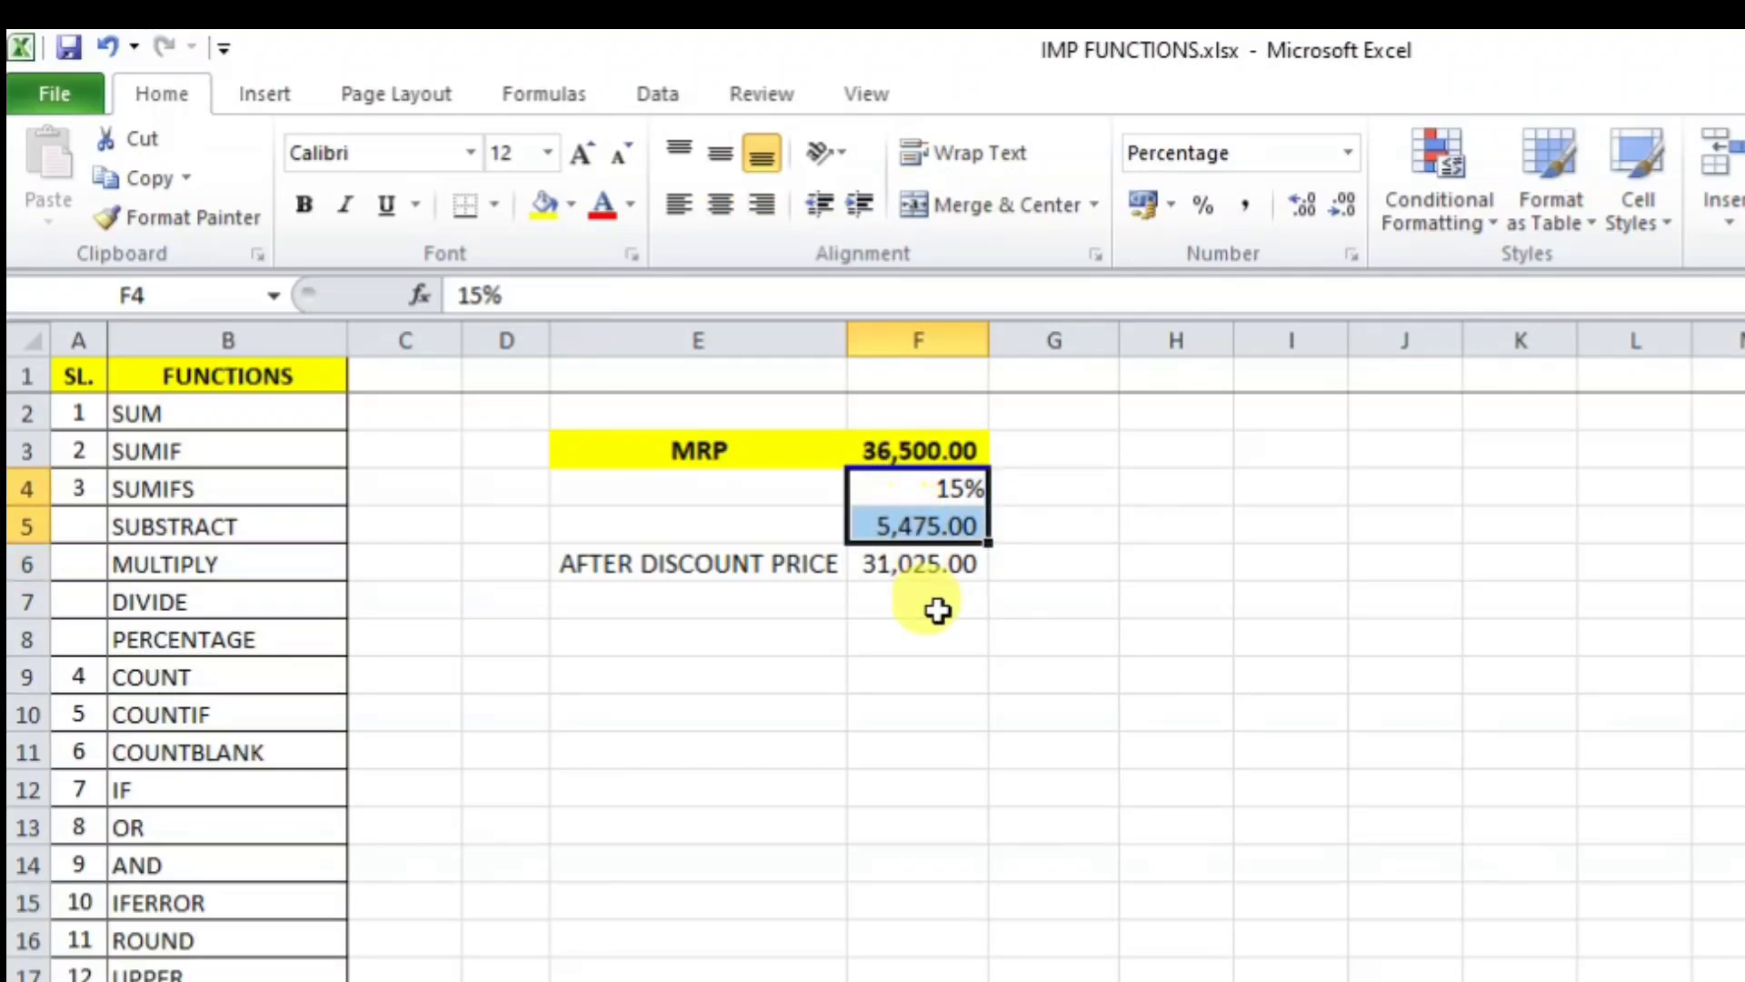
click(939, 680)
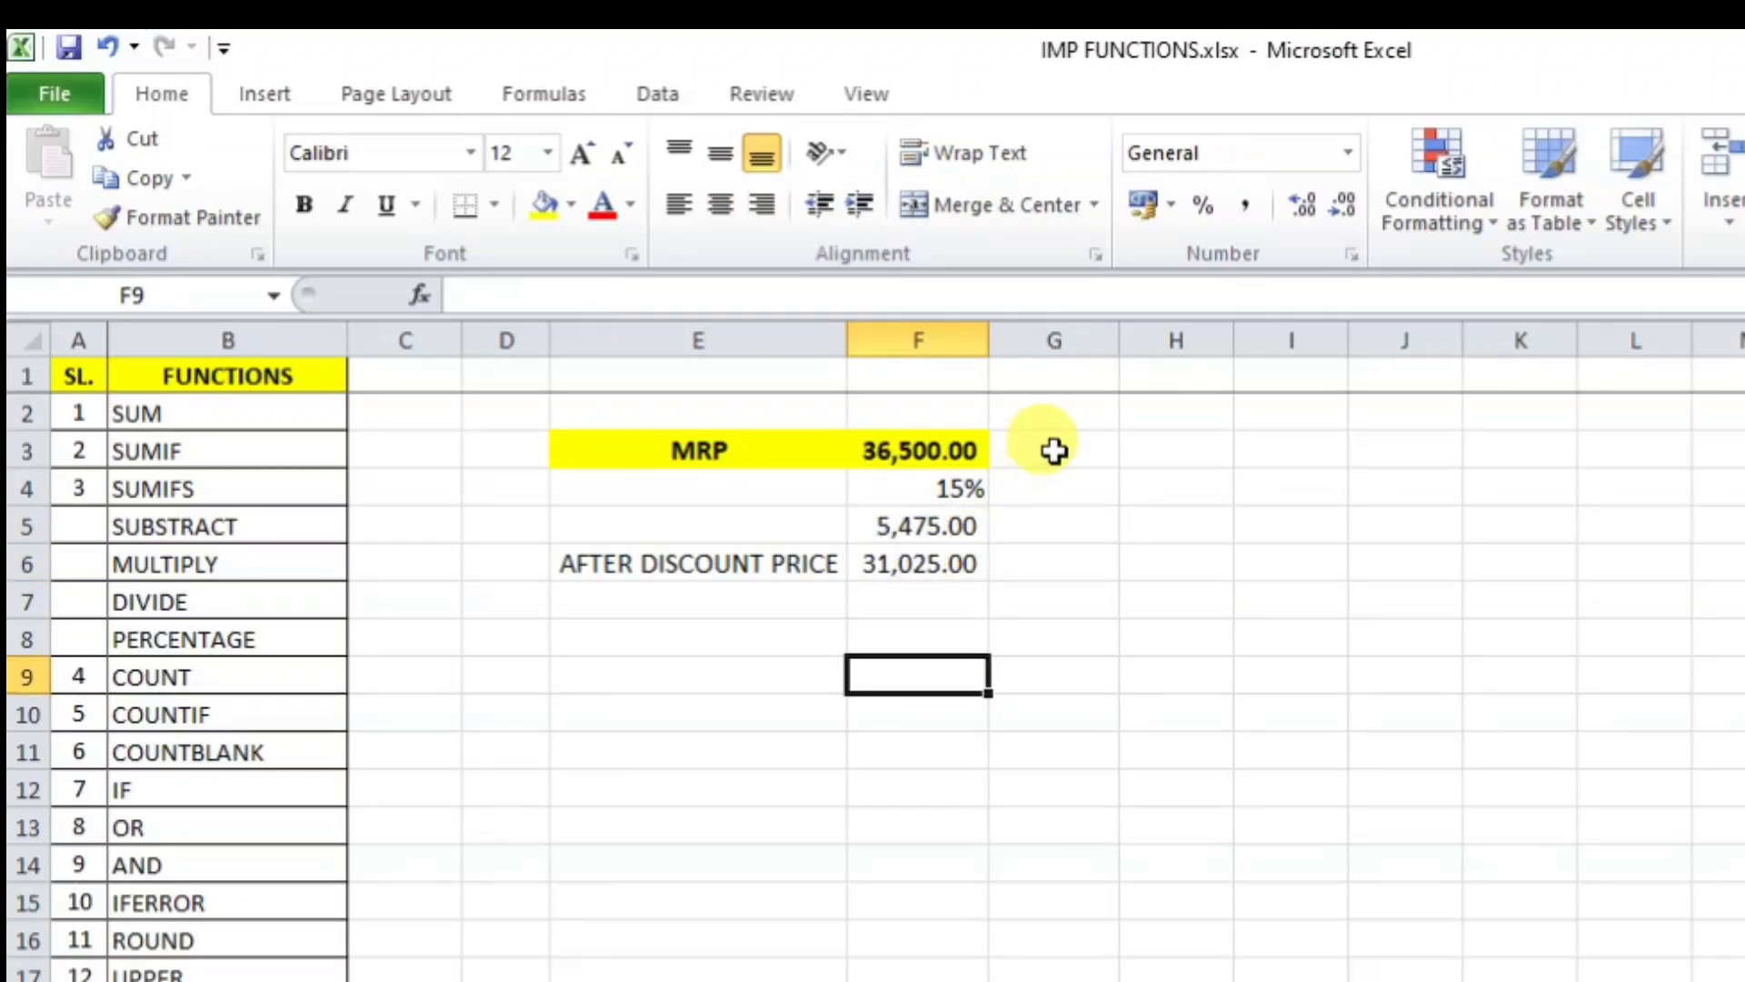
- Calculate the after-discount price in G3 with the single formula =F3-(F3*15%) and widen column G to fit the result
click(1054, 453)
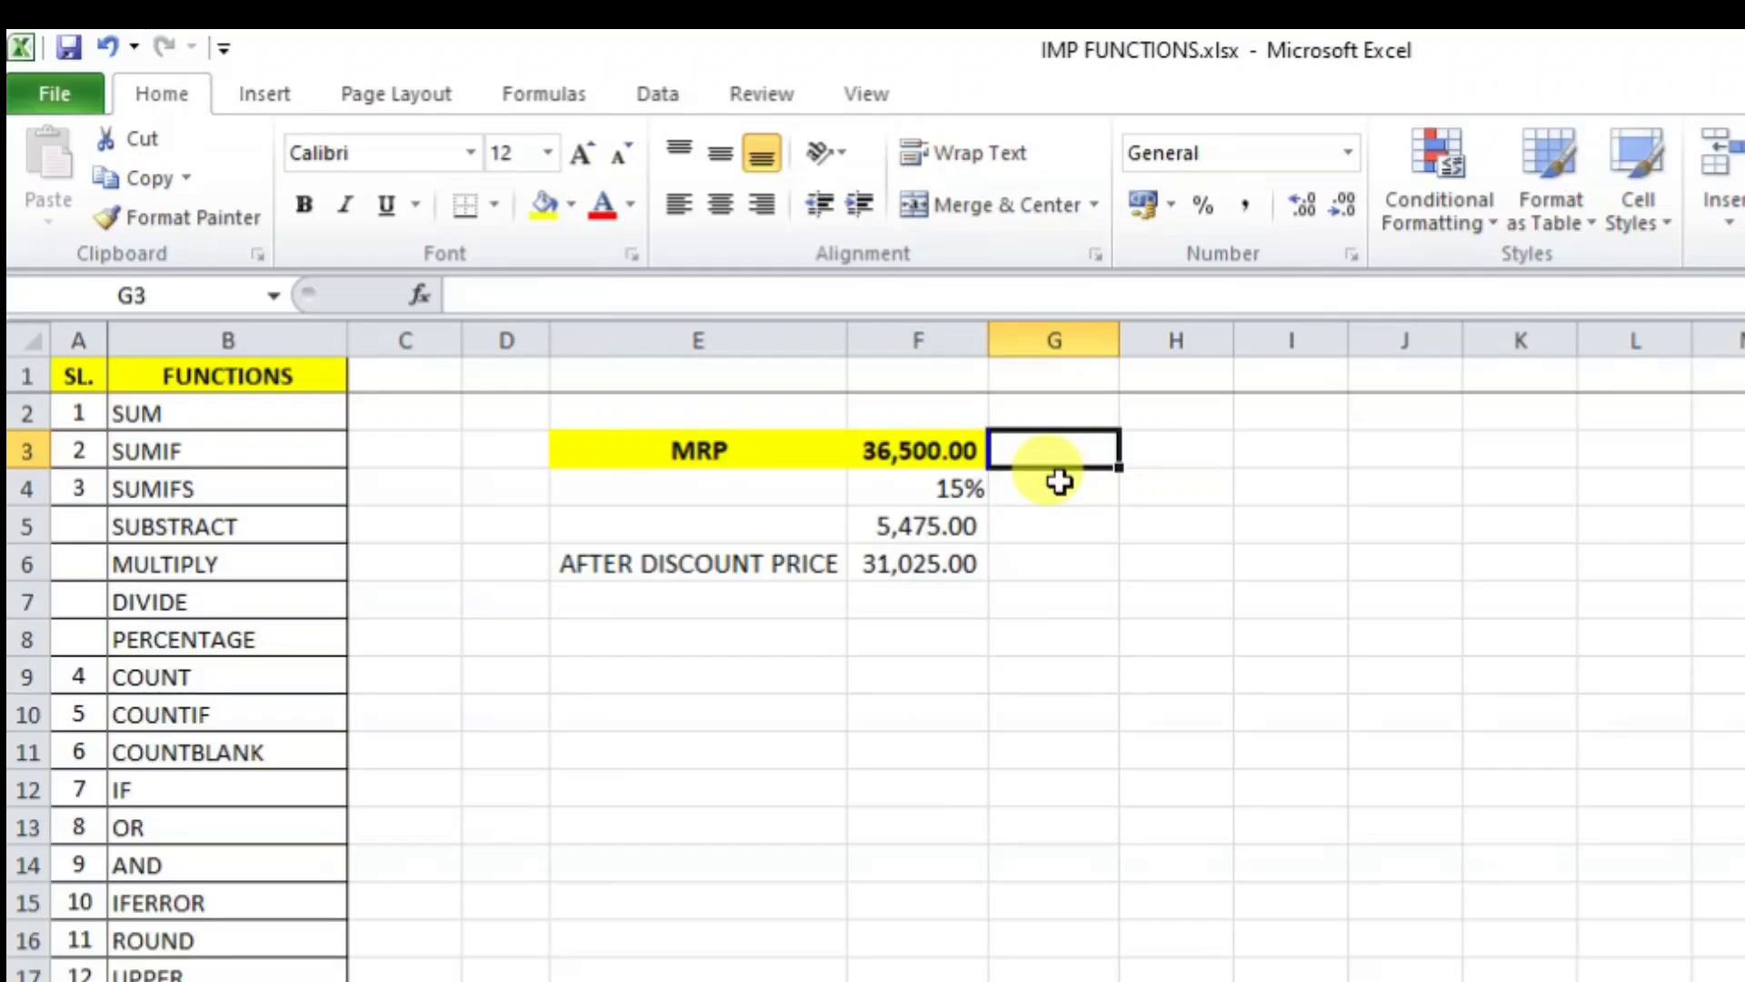
text(=)
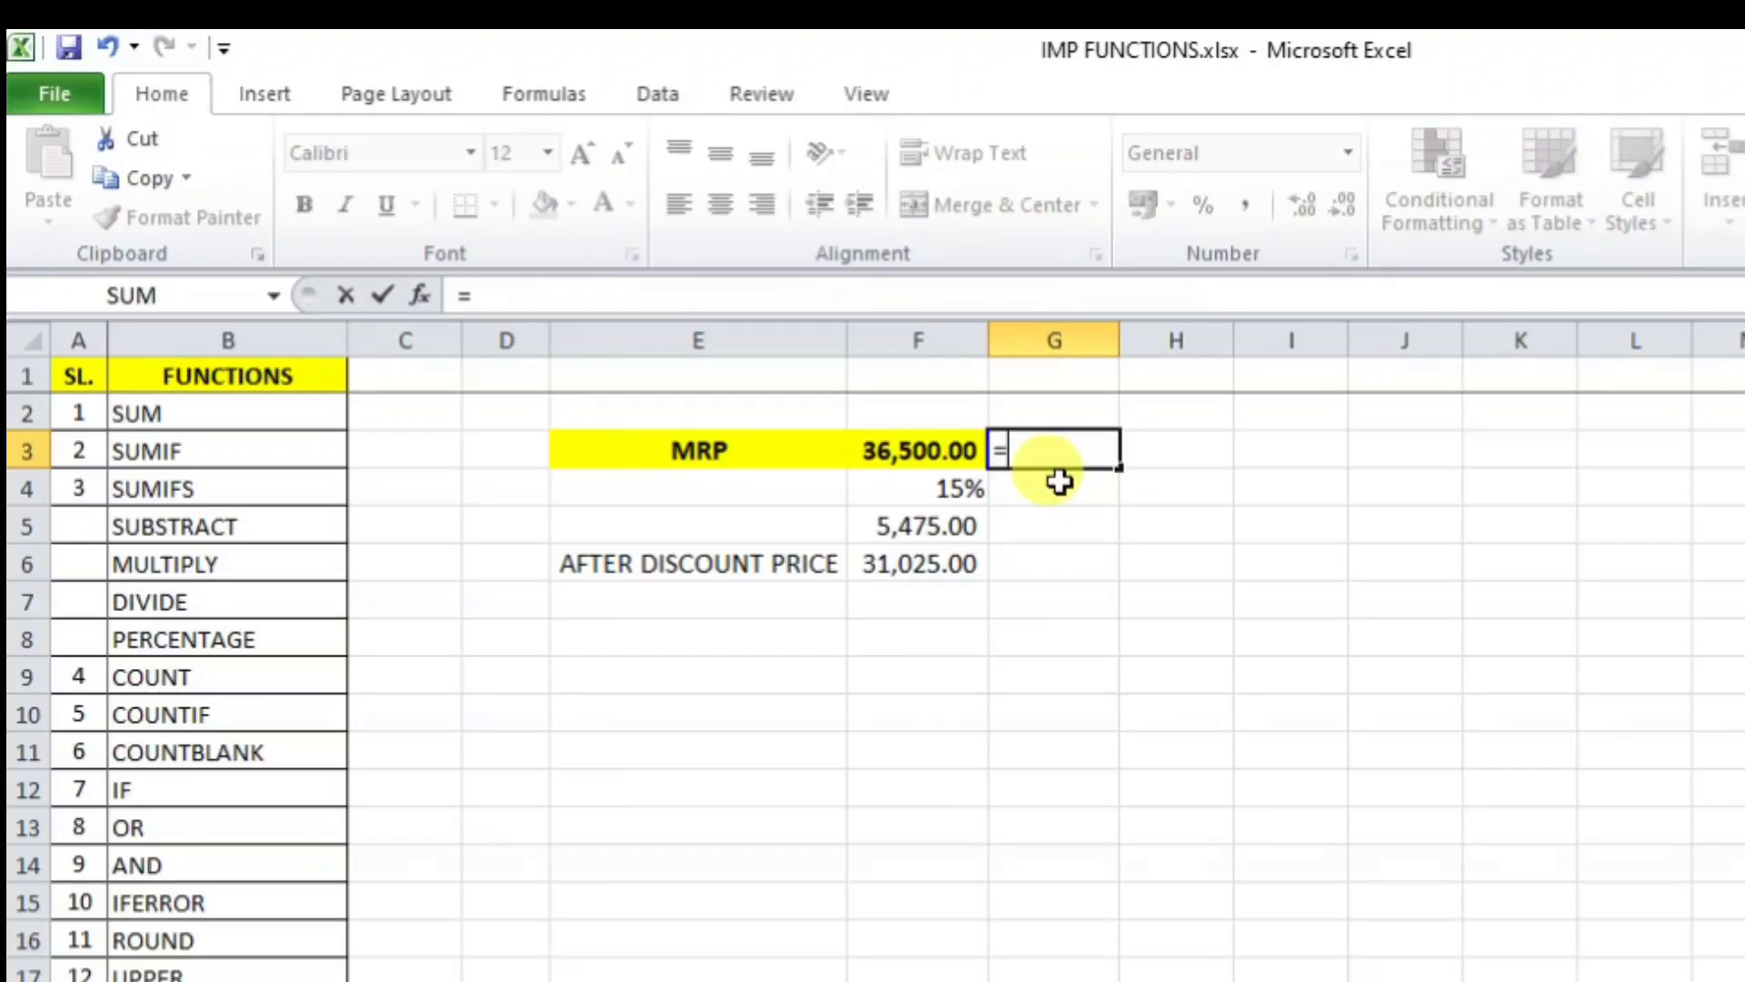
click(952, 450)
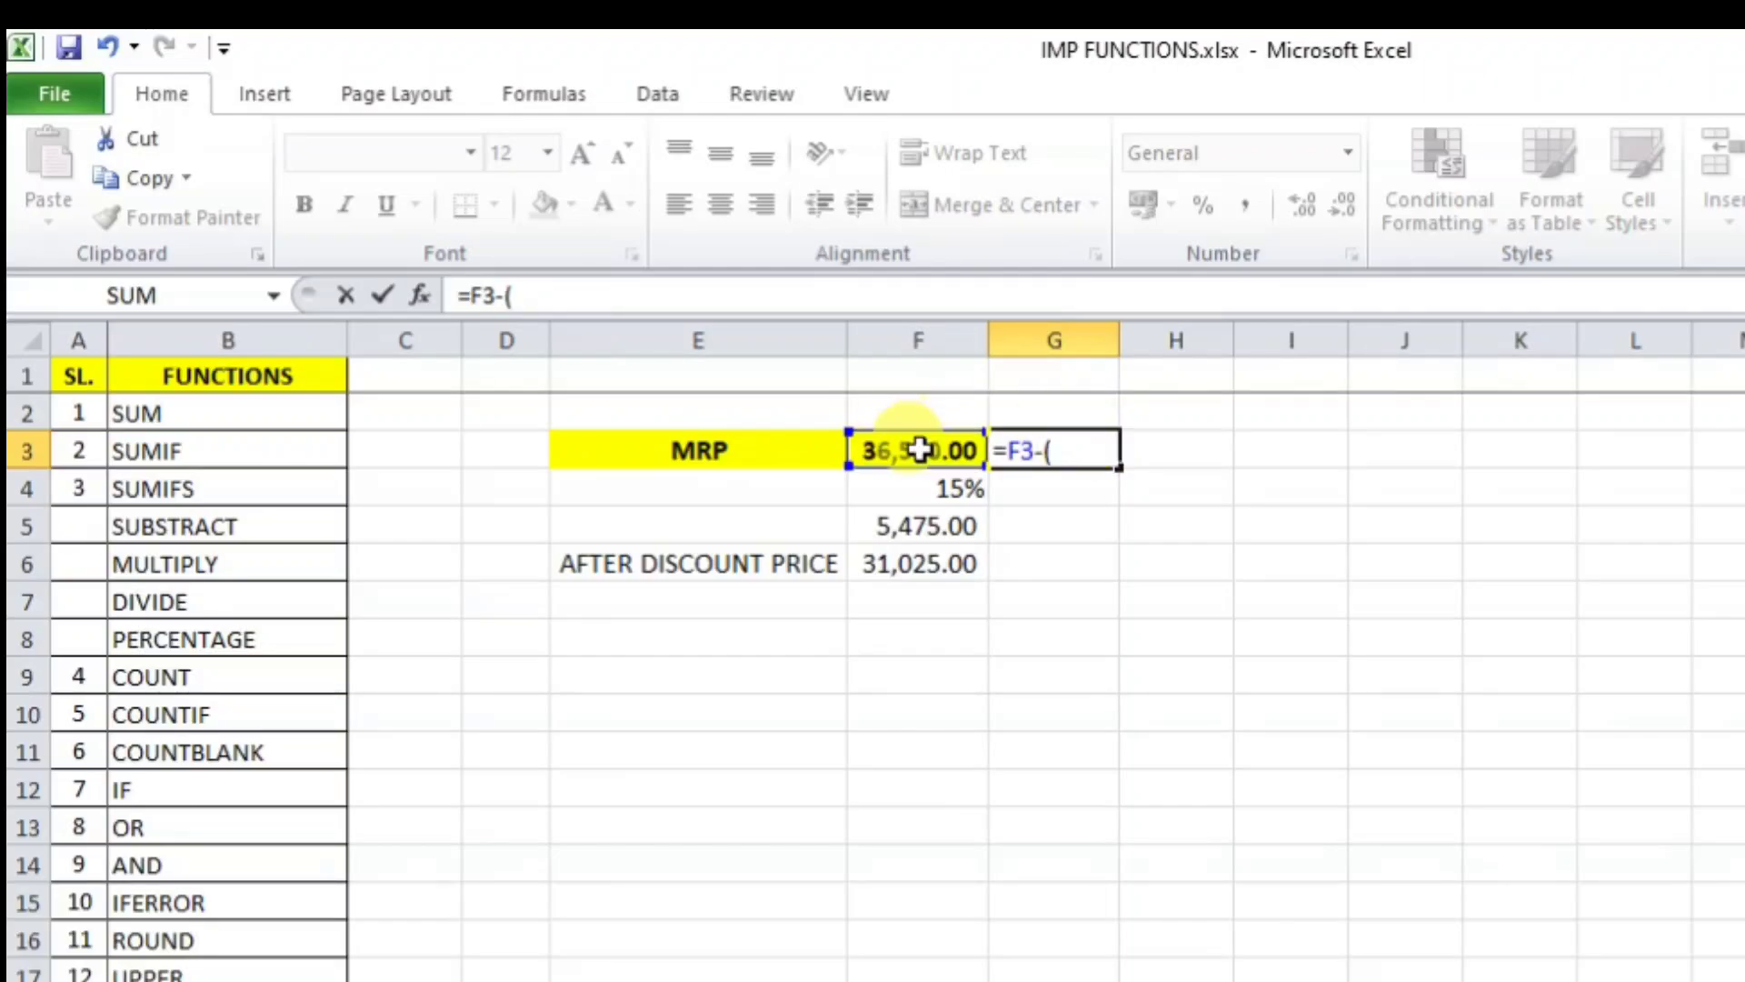
click(920, 450)
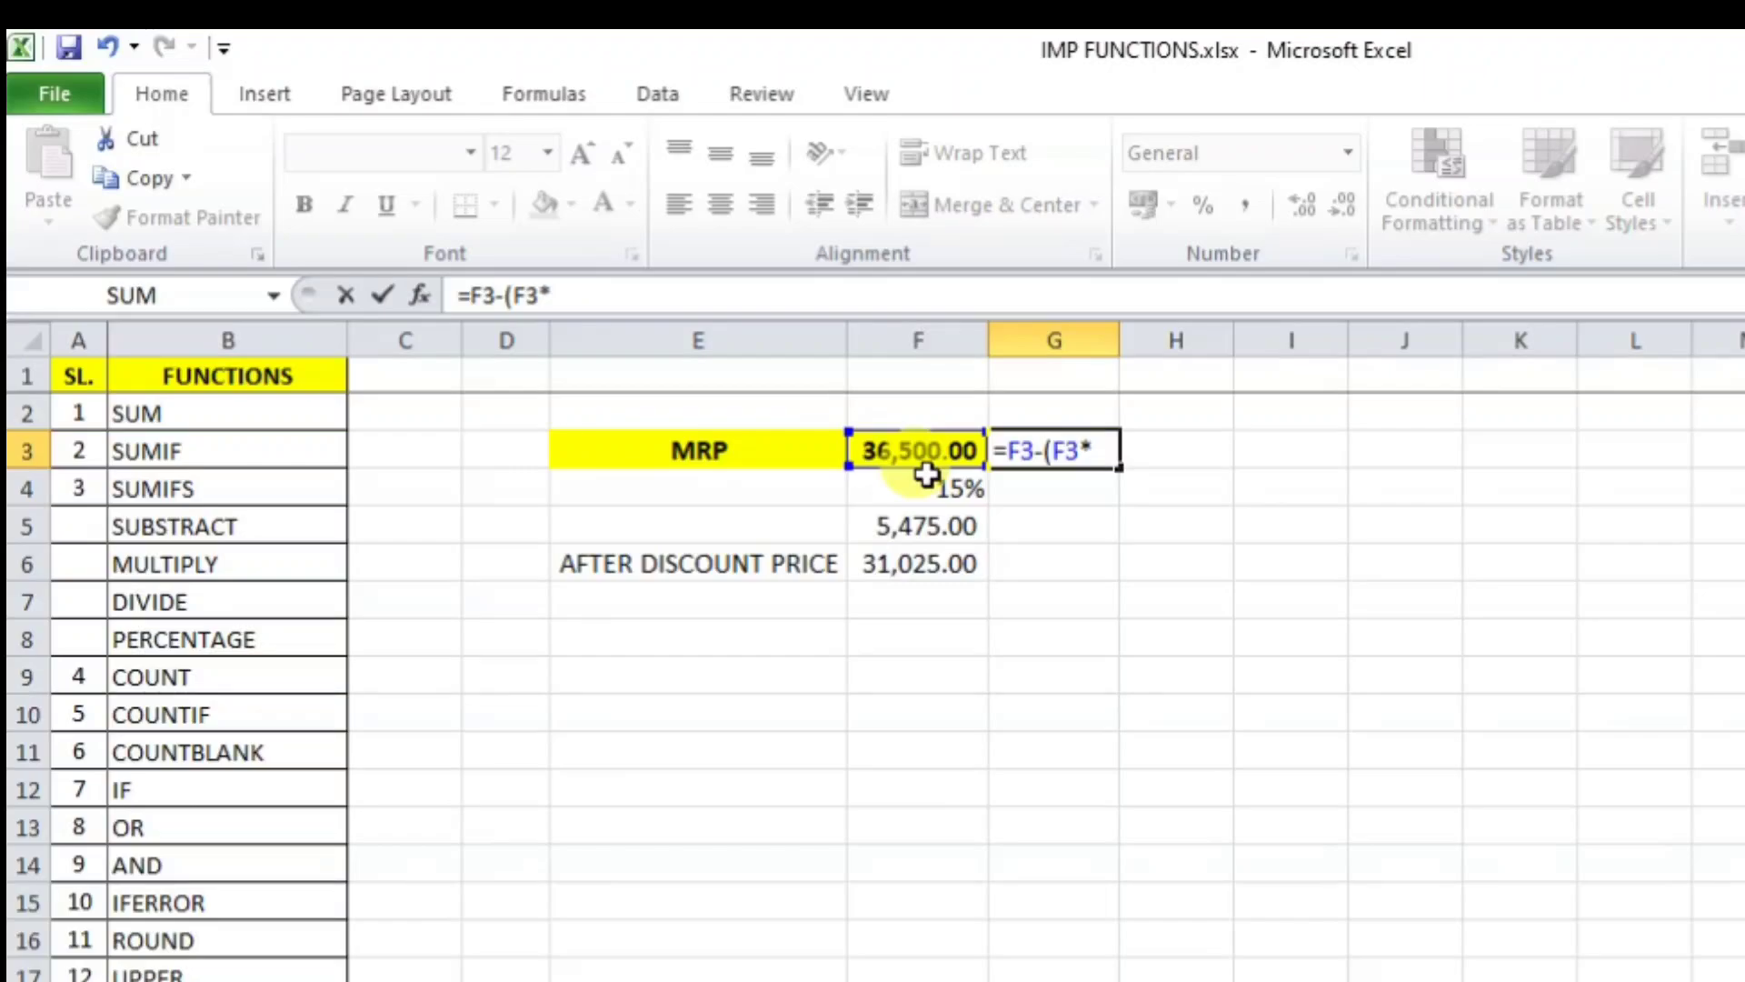
text(*15%)
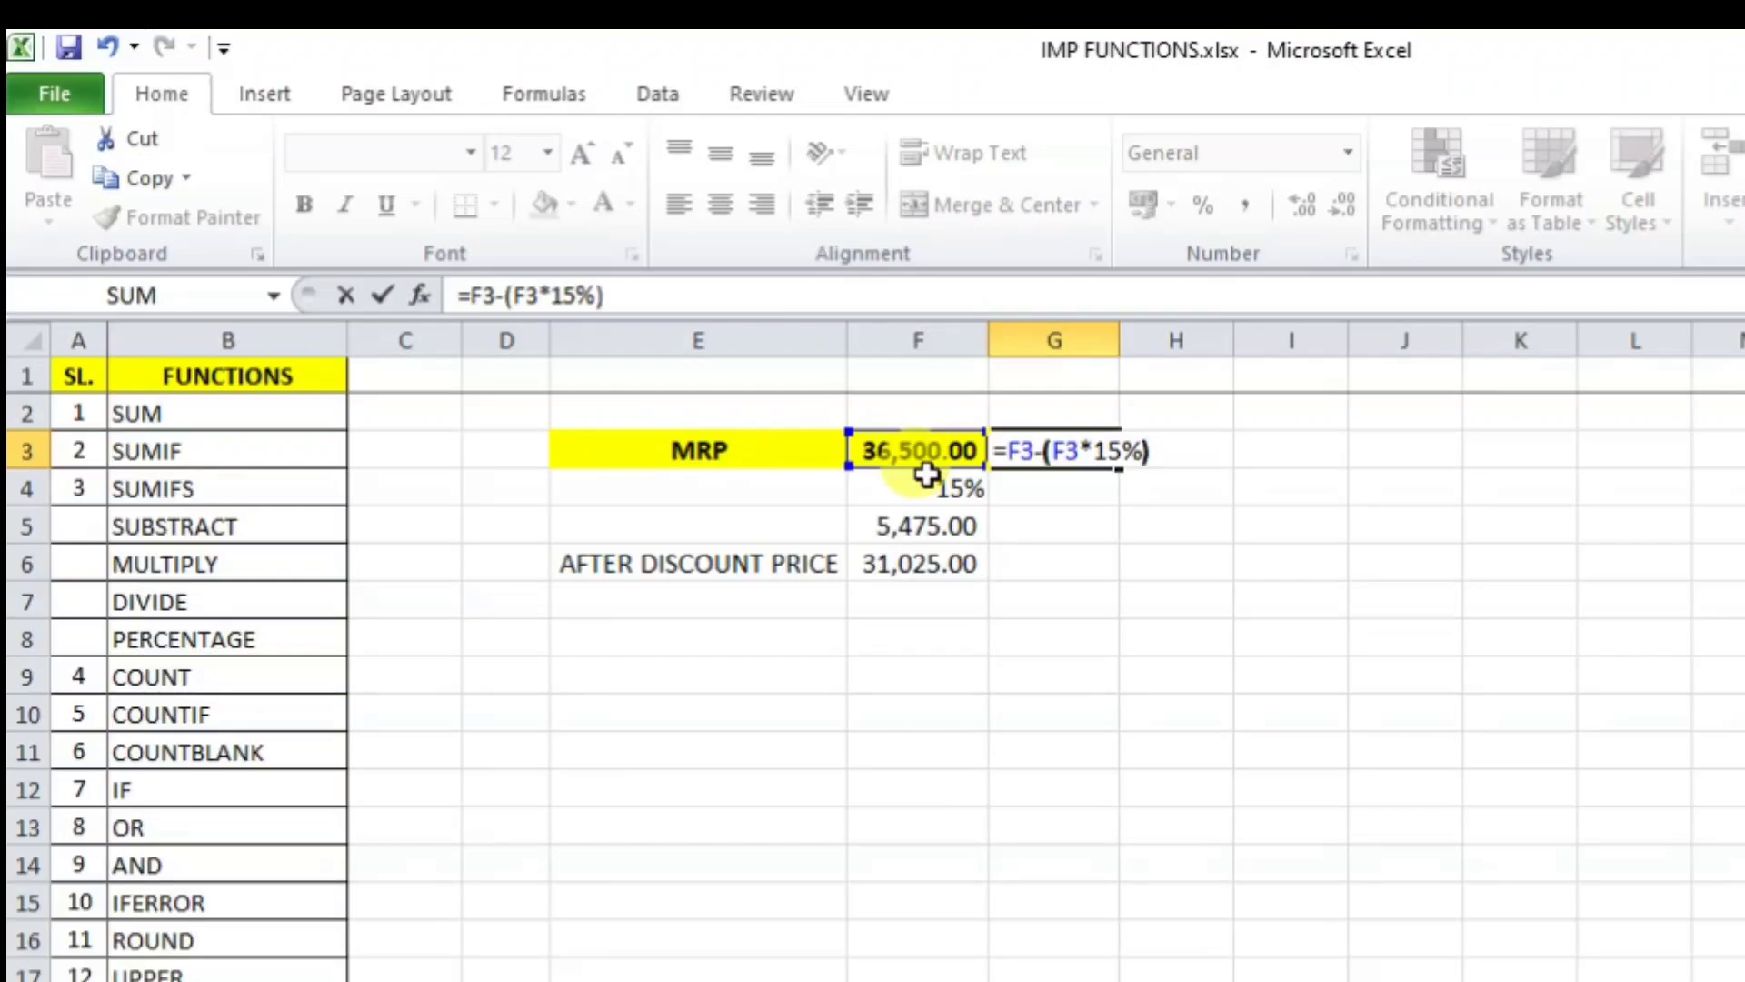
text())
key(Return)
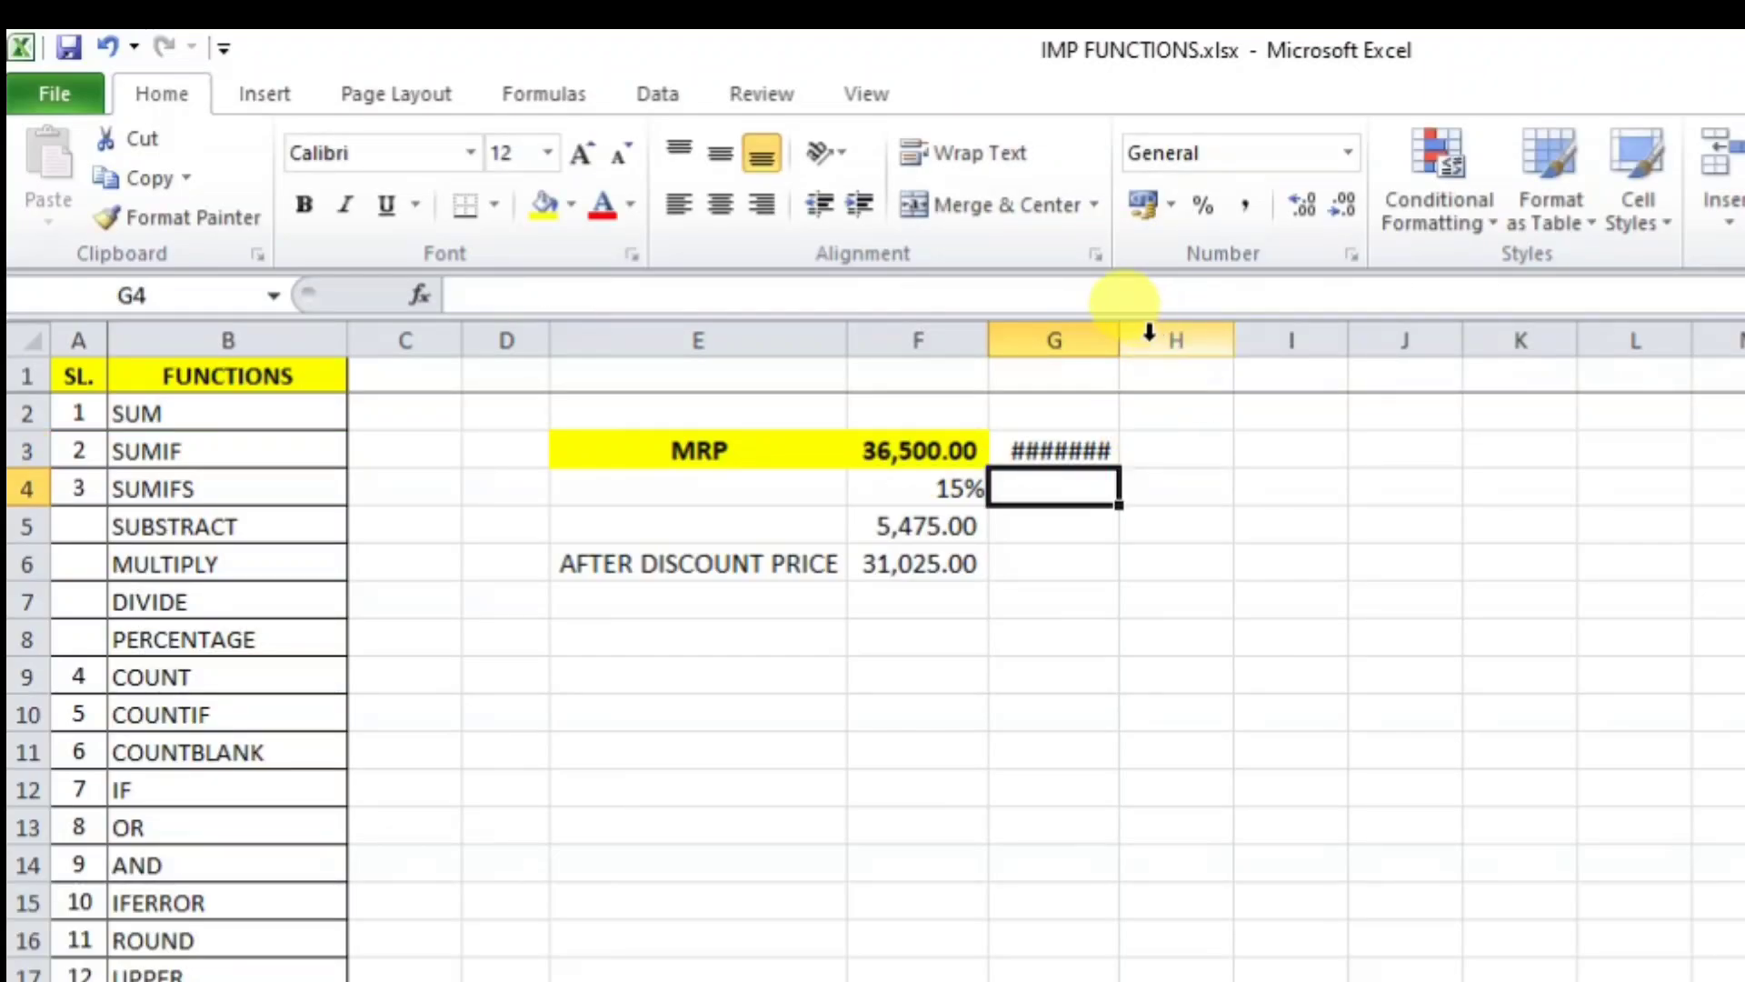
double_click(1121, 340)
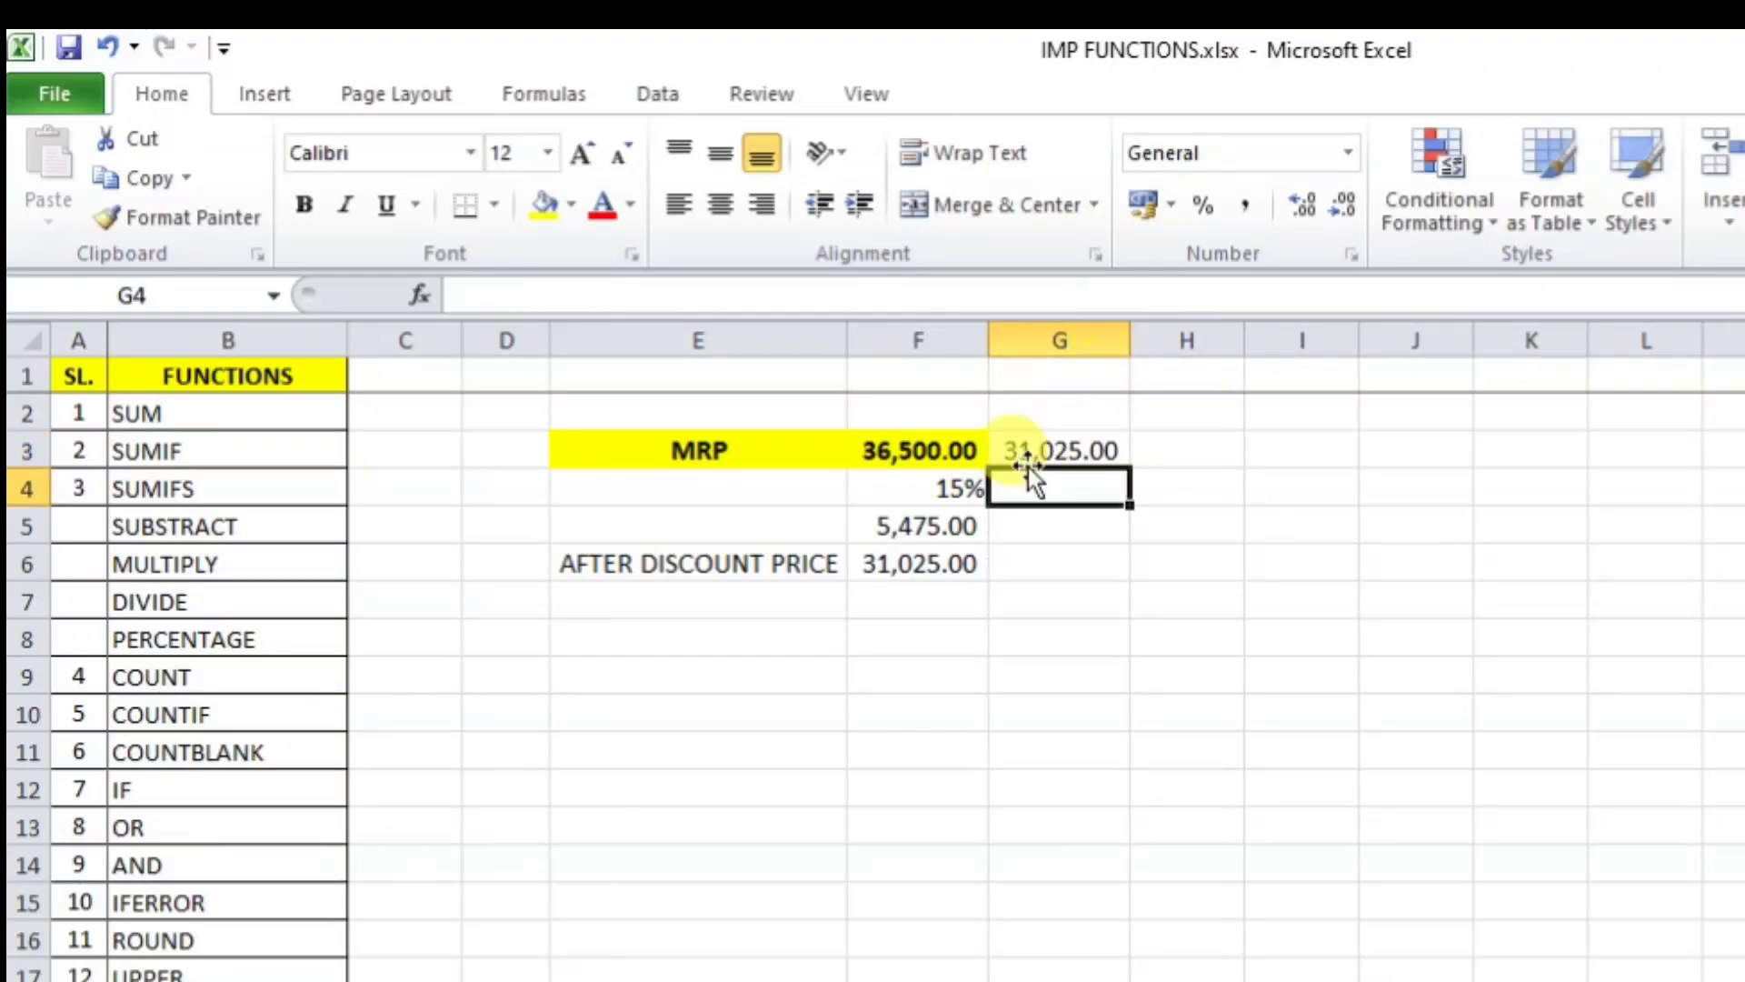
- Compare F6 with G3, clear the discount rate and discount amount in F4:F5, and undo the deletion
click(928, 563)
click(1064, 448)
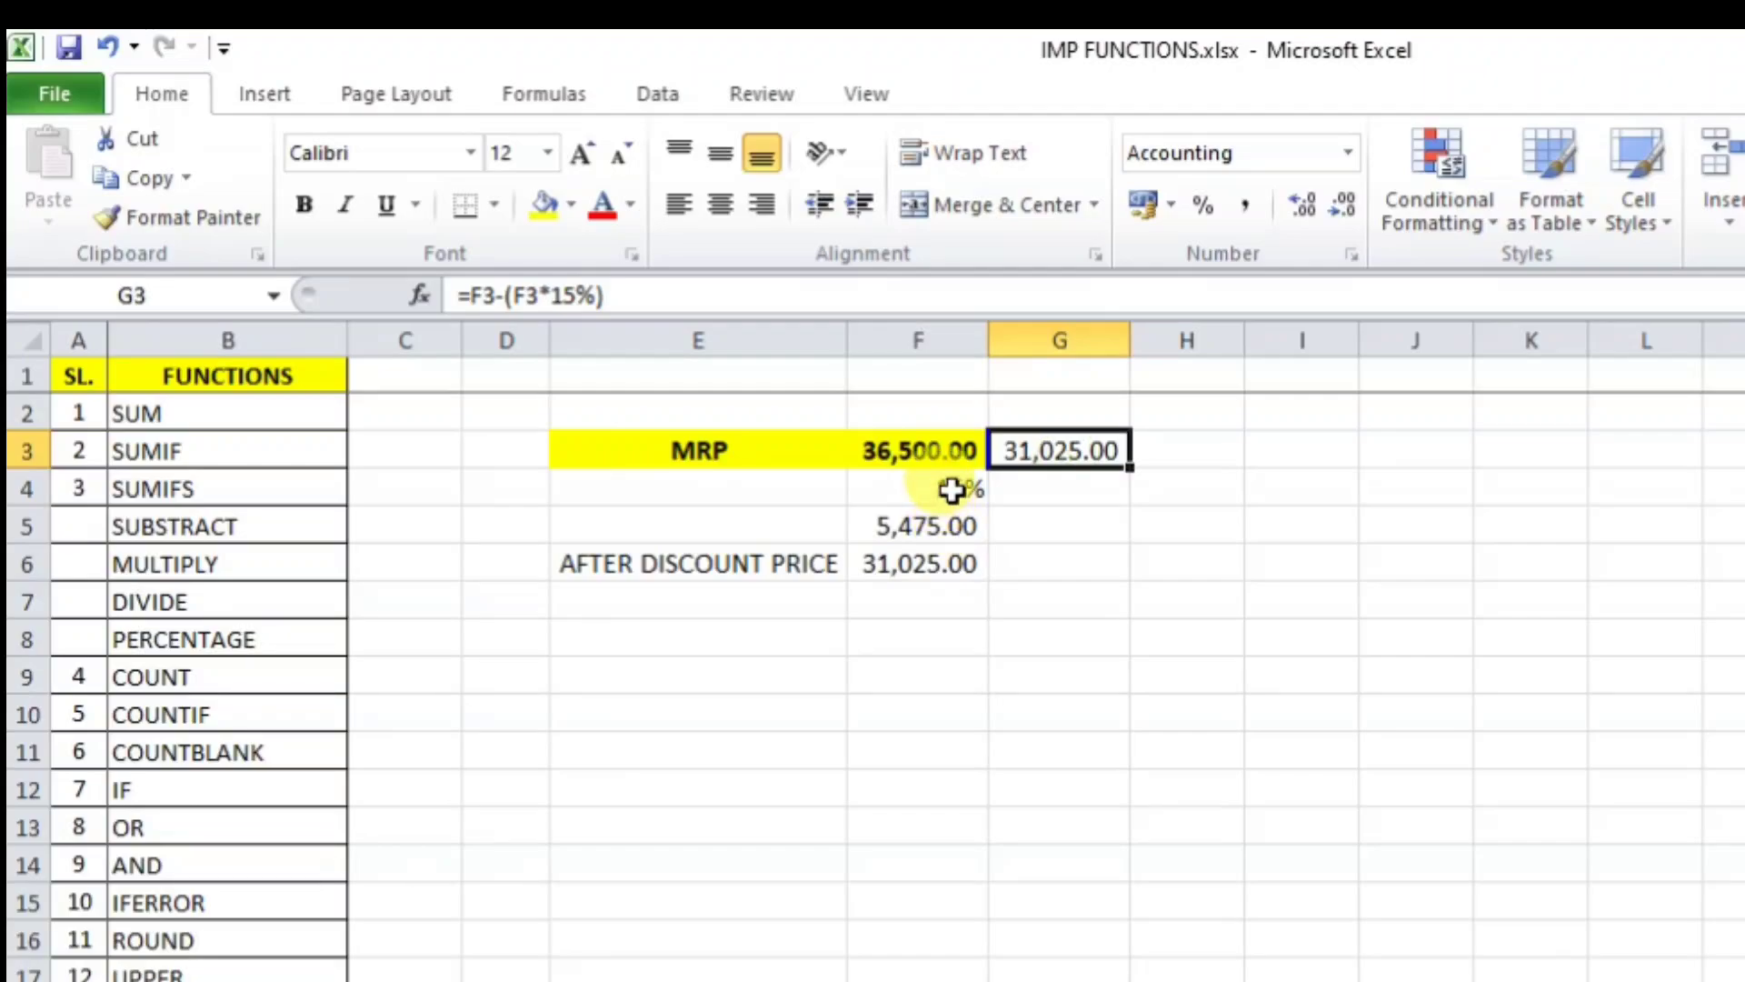
click(952, 495)
drag(951, 500, 960, 545)
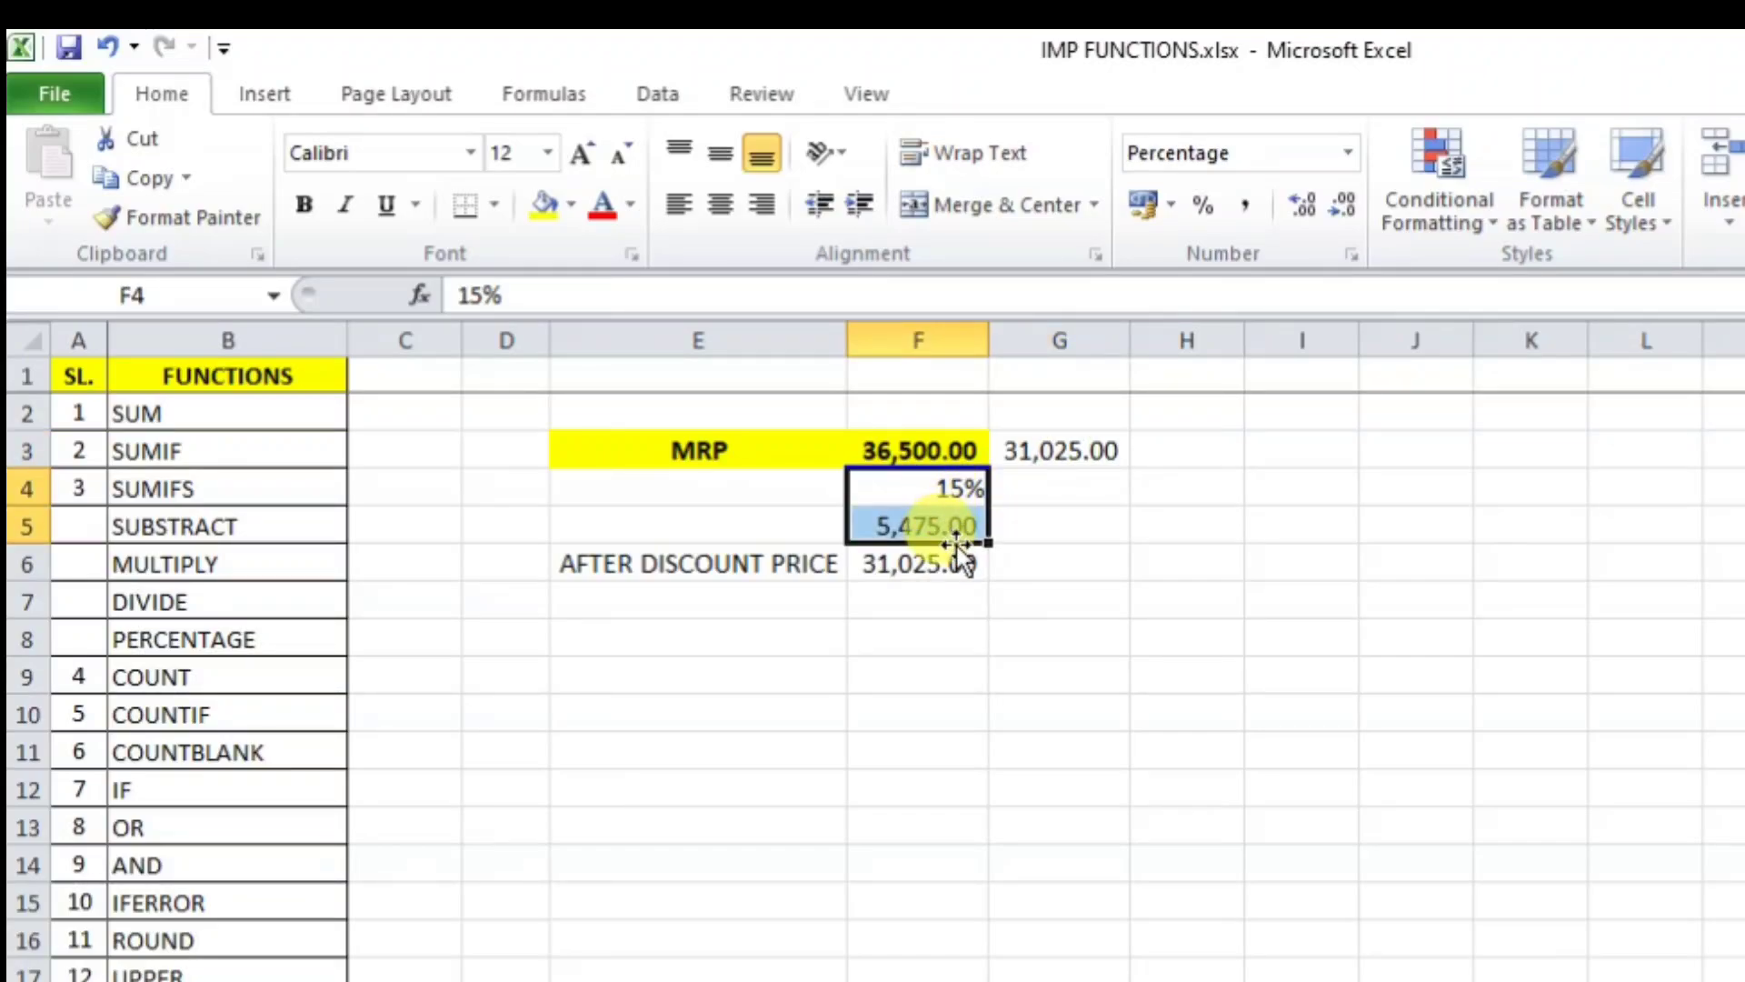
key(Delete)
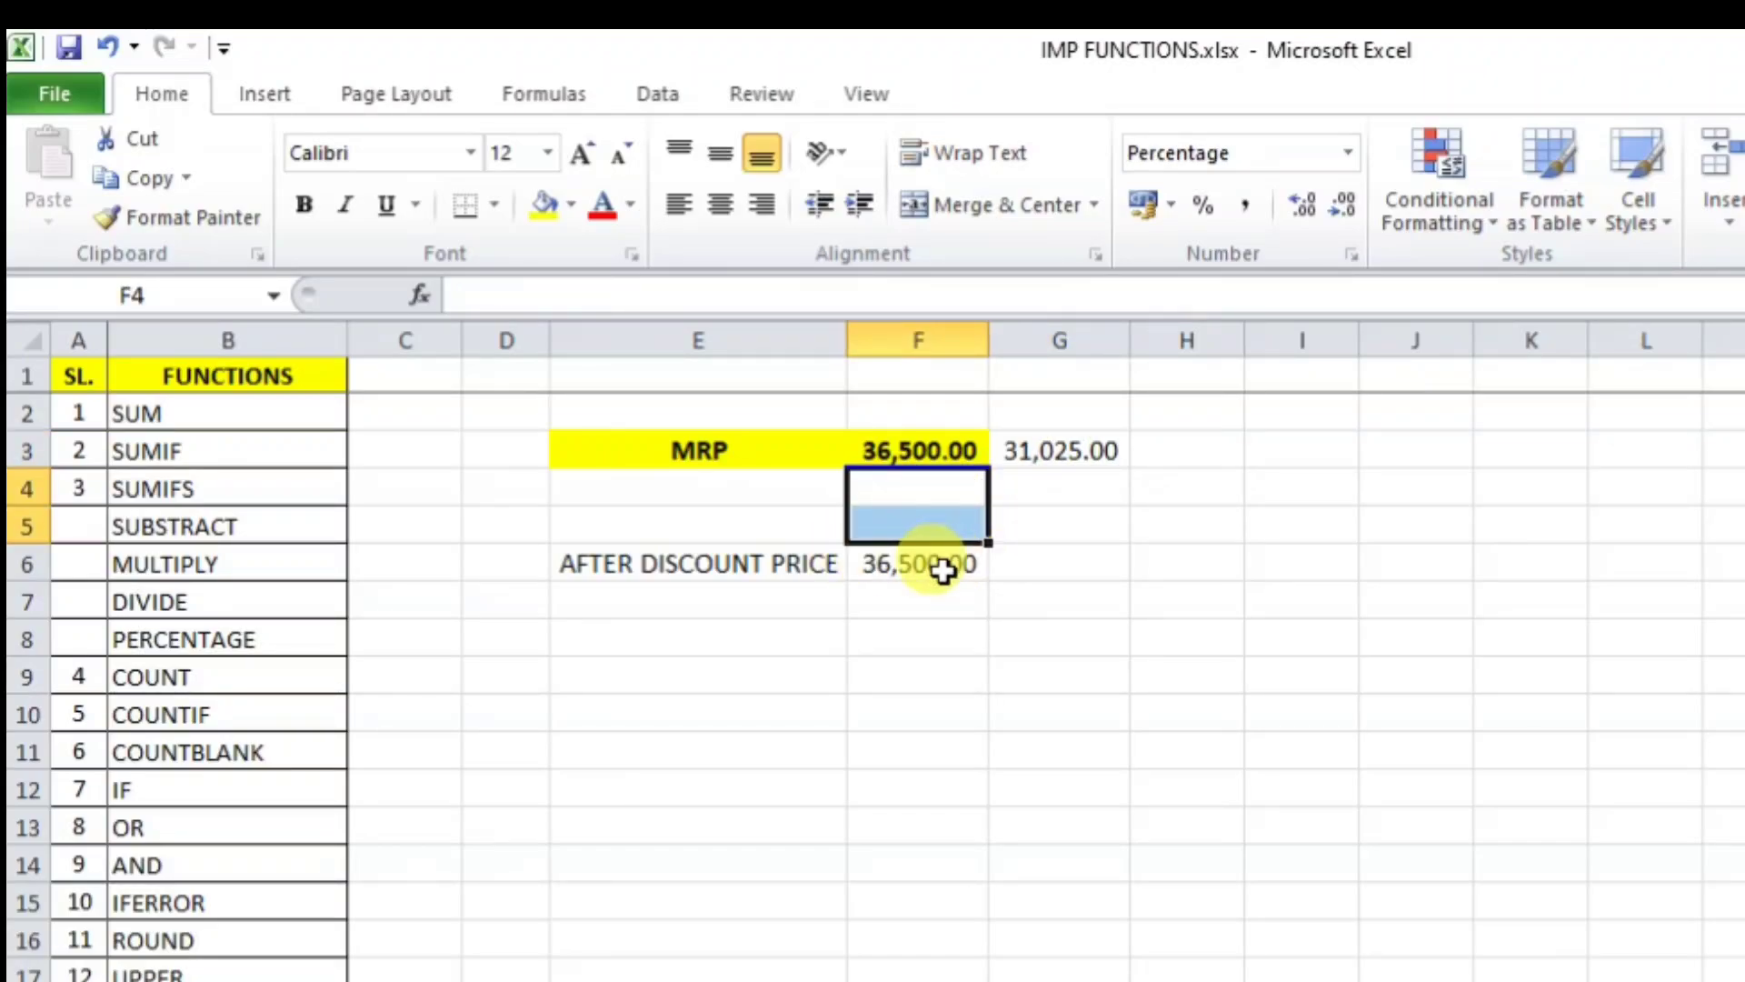
key(ctrl+z)
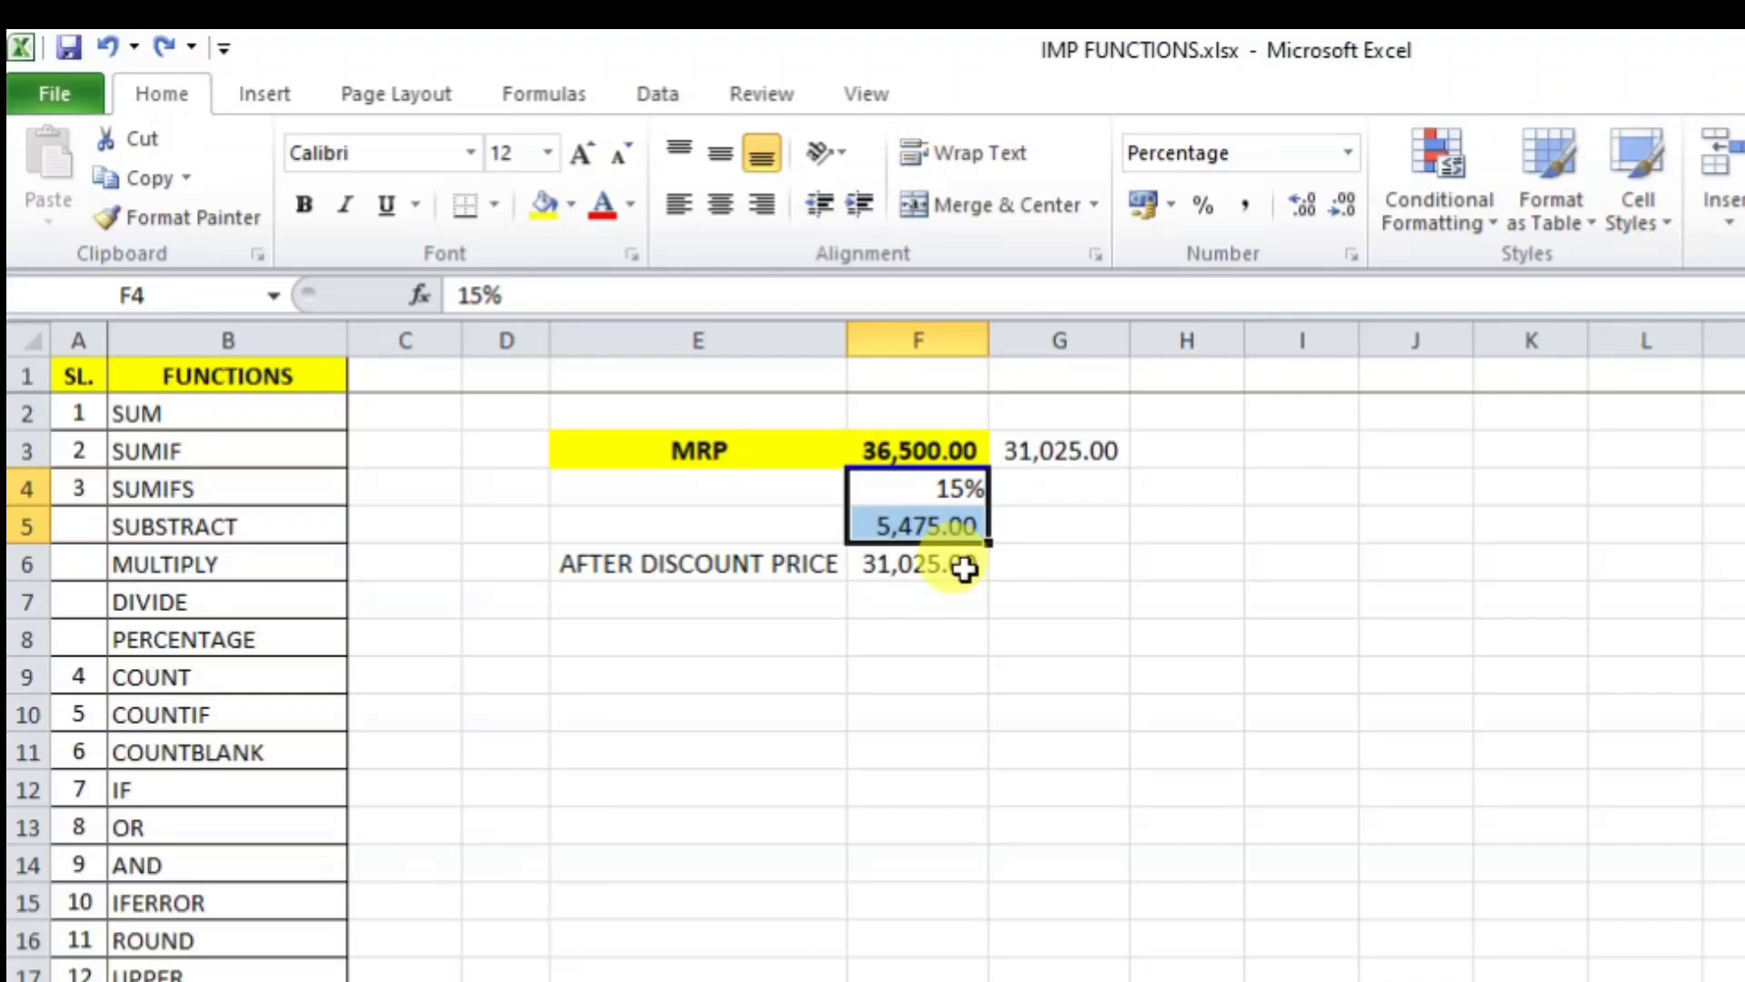
click(1031, 720)
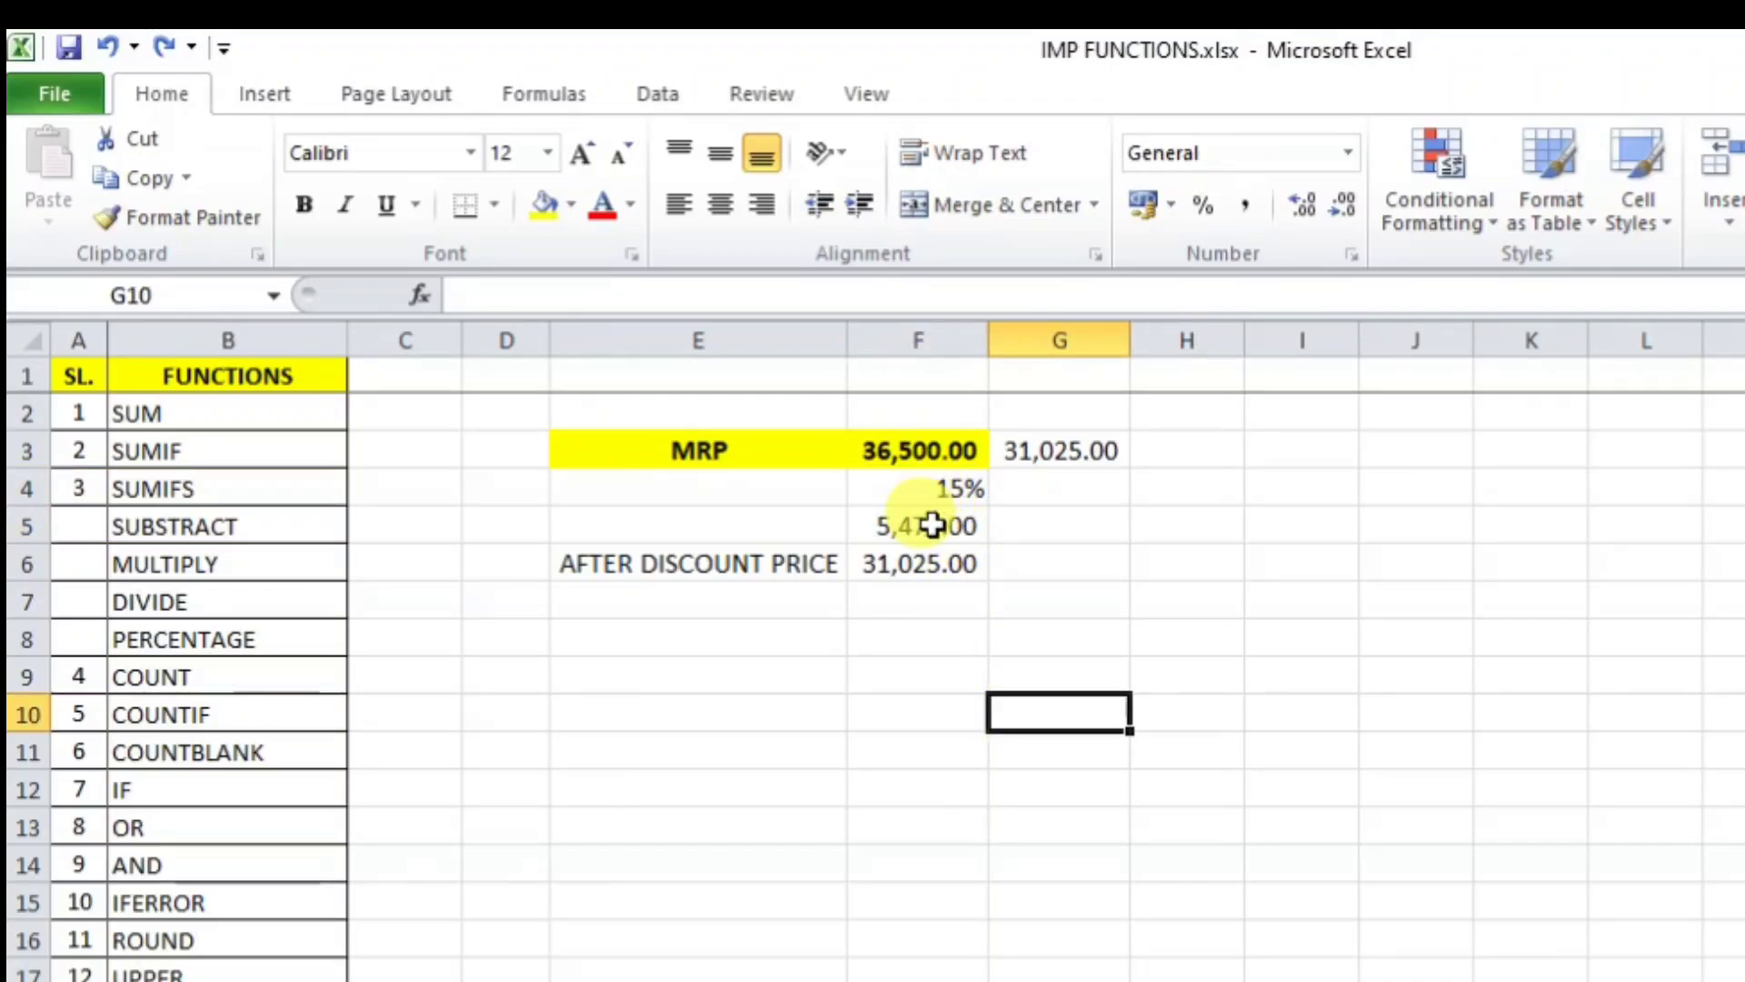
- Review the MRP in F3 and the formulas behind the discount amount in F5 and the after-discount price in F6
click(936, 528)
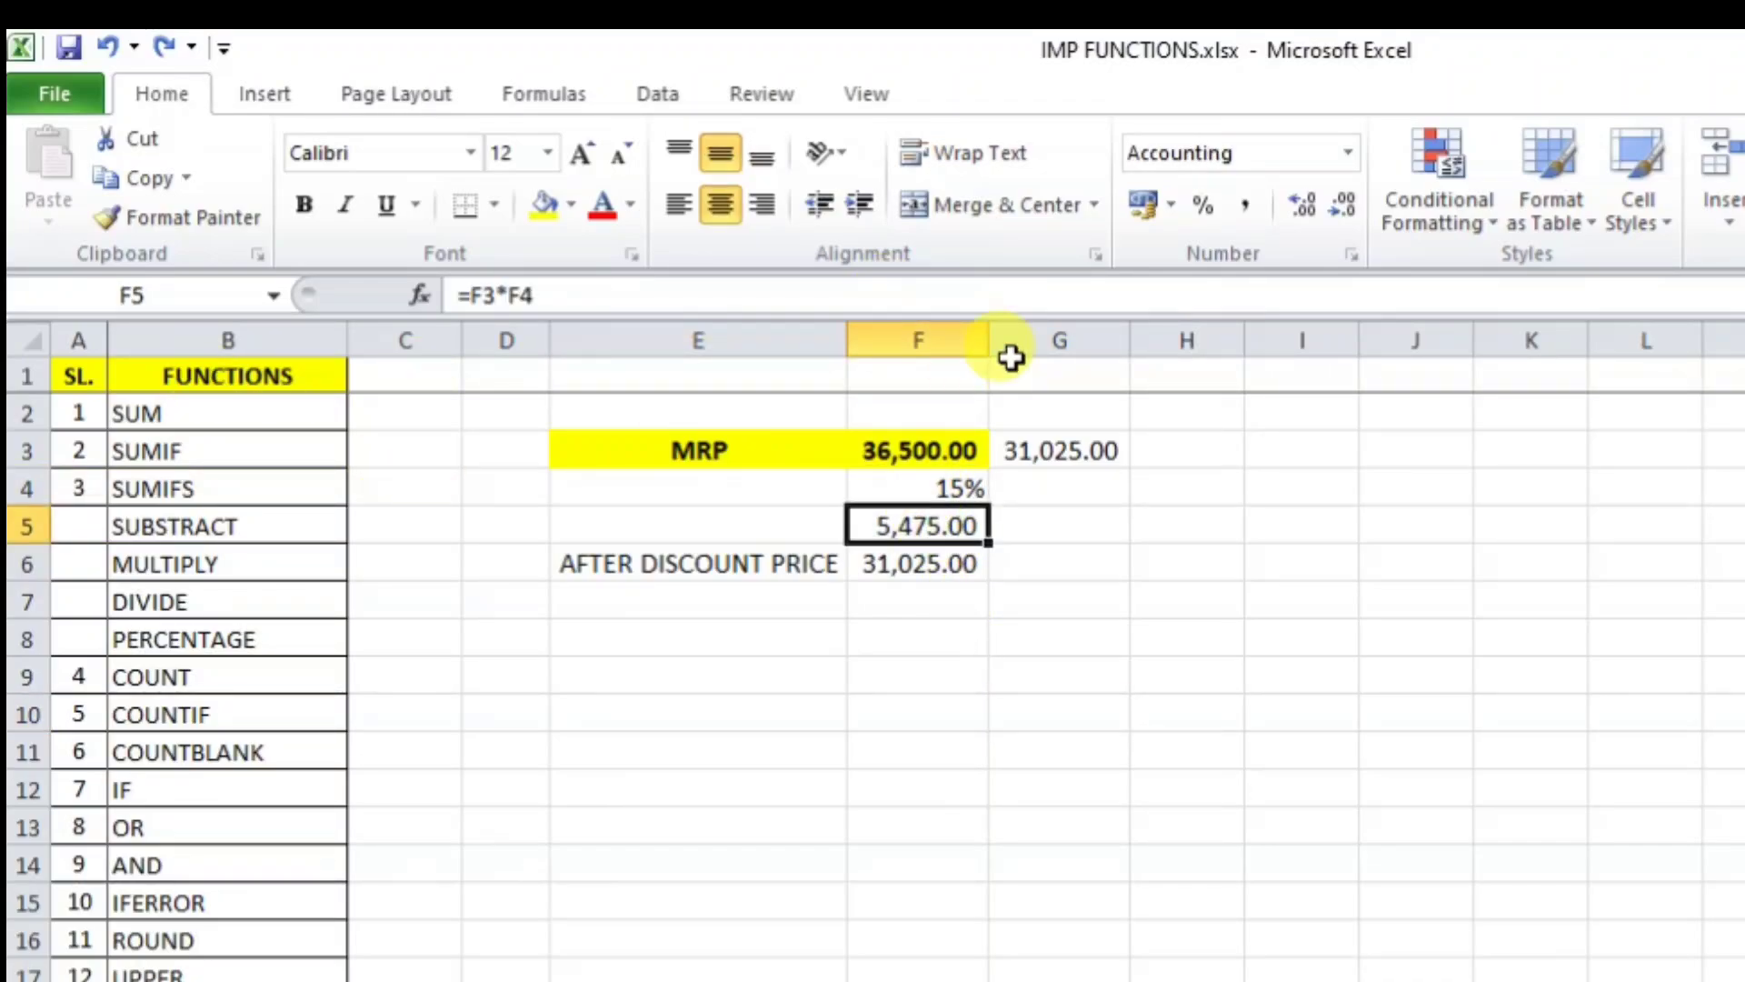
click(930, 454)
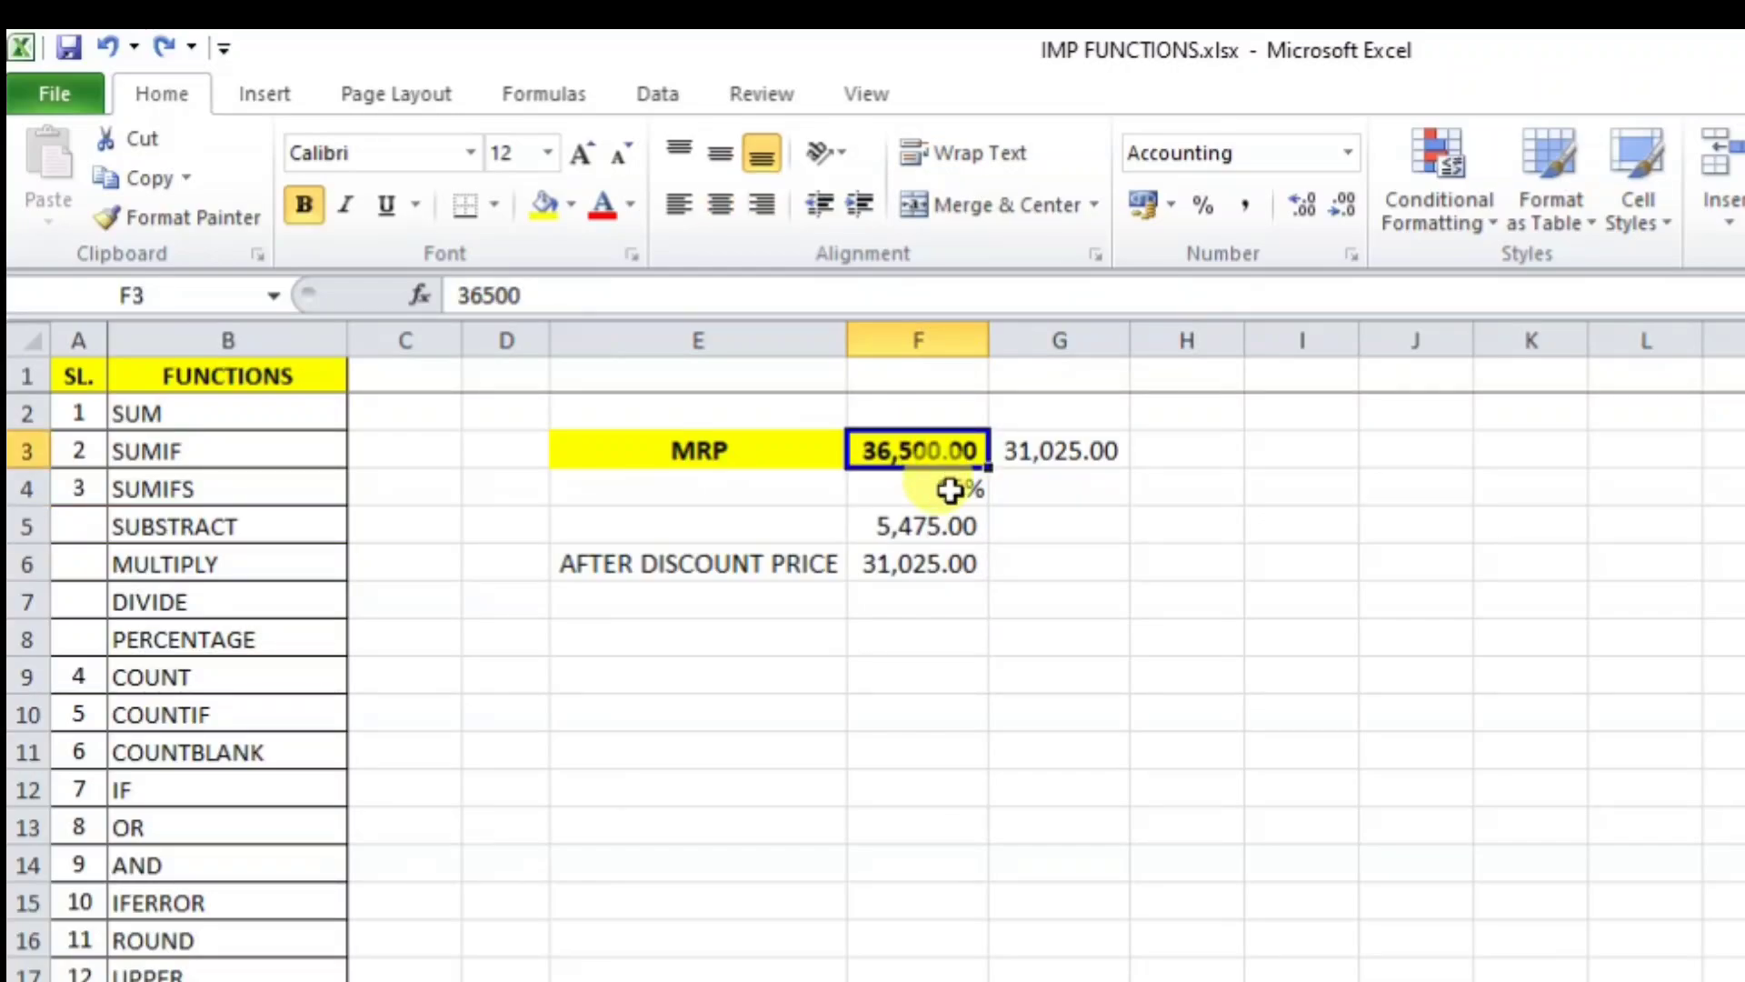
click(940, 520)
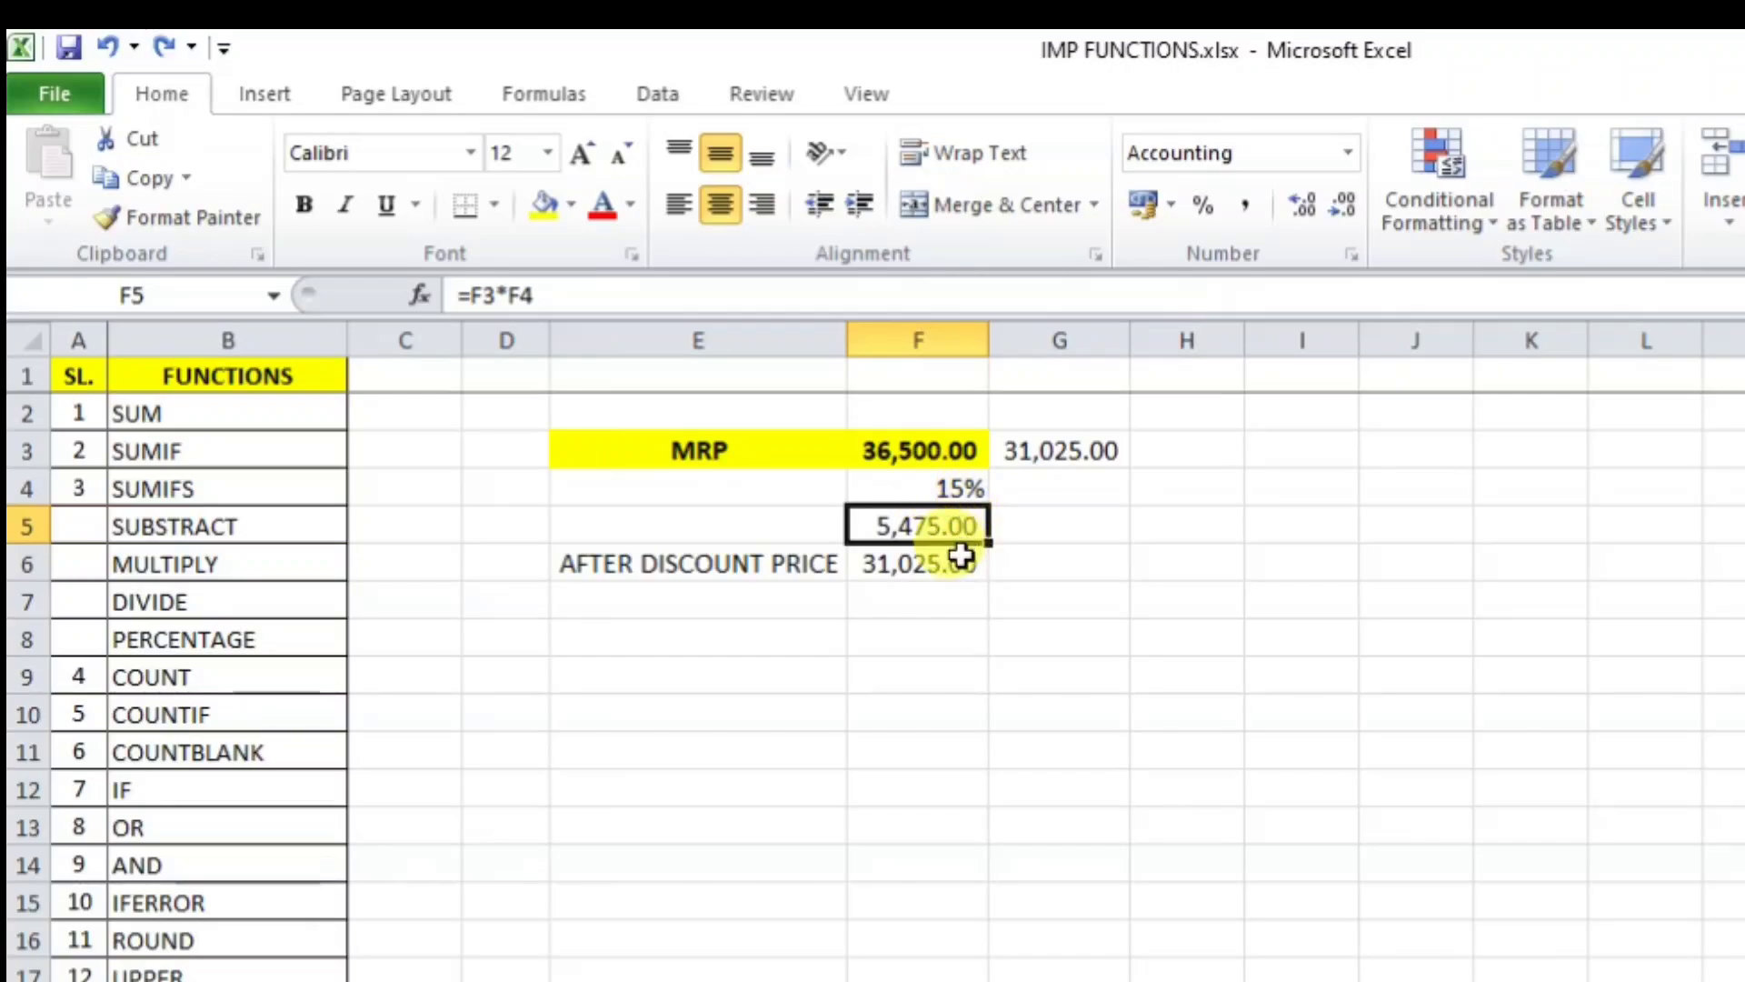
click(925, 566)
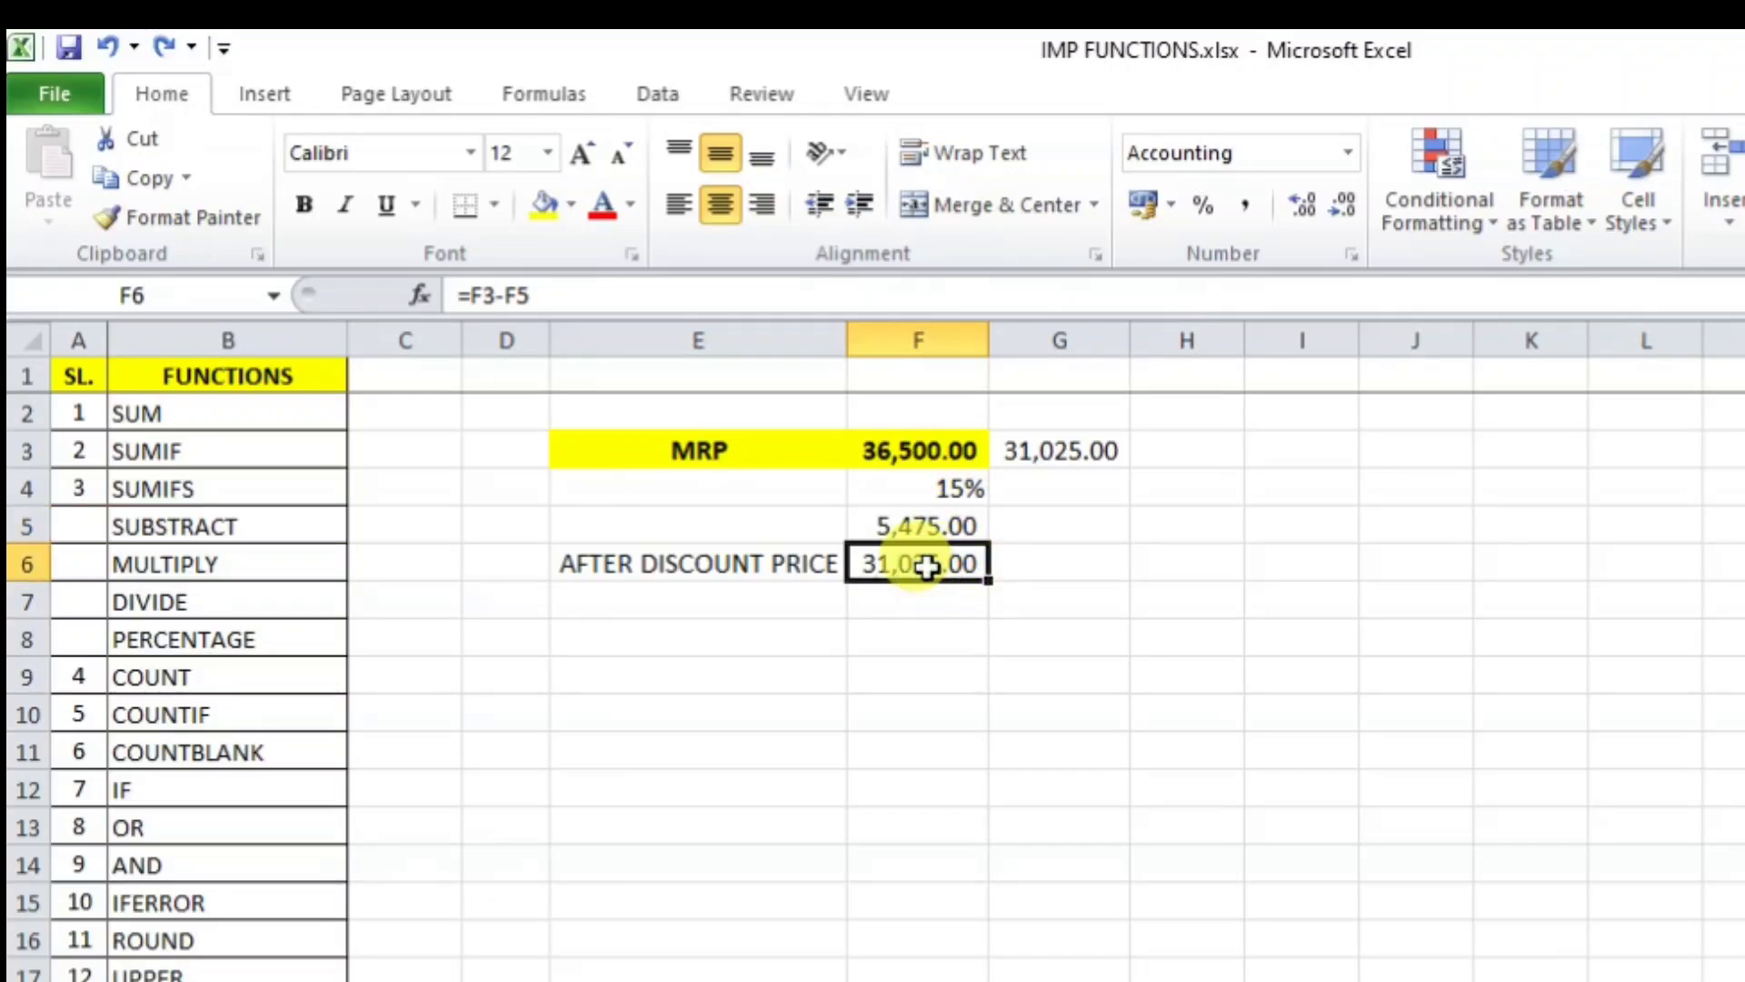
click(930, 528)
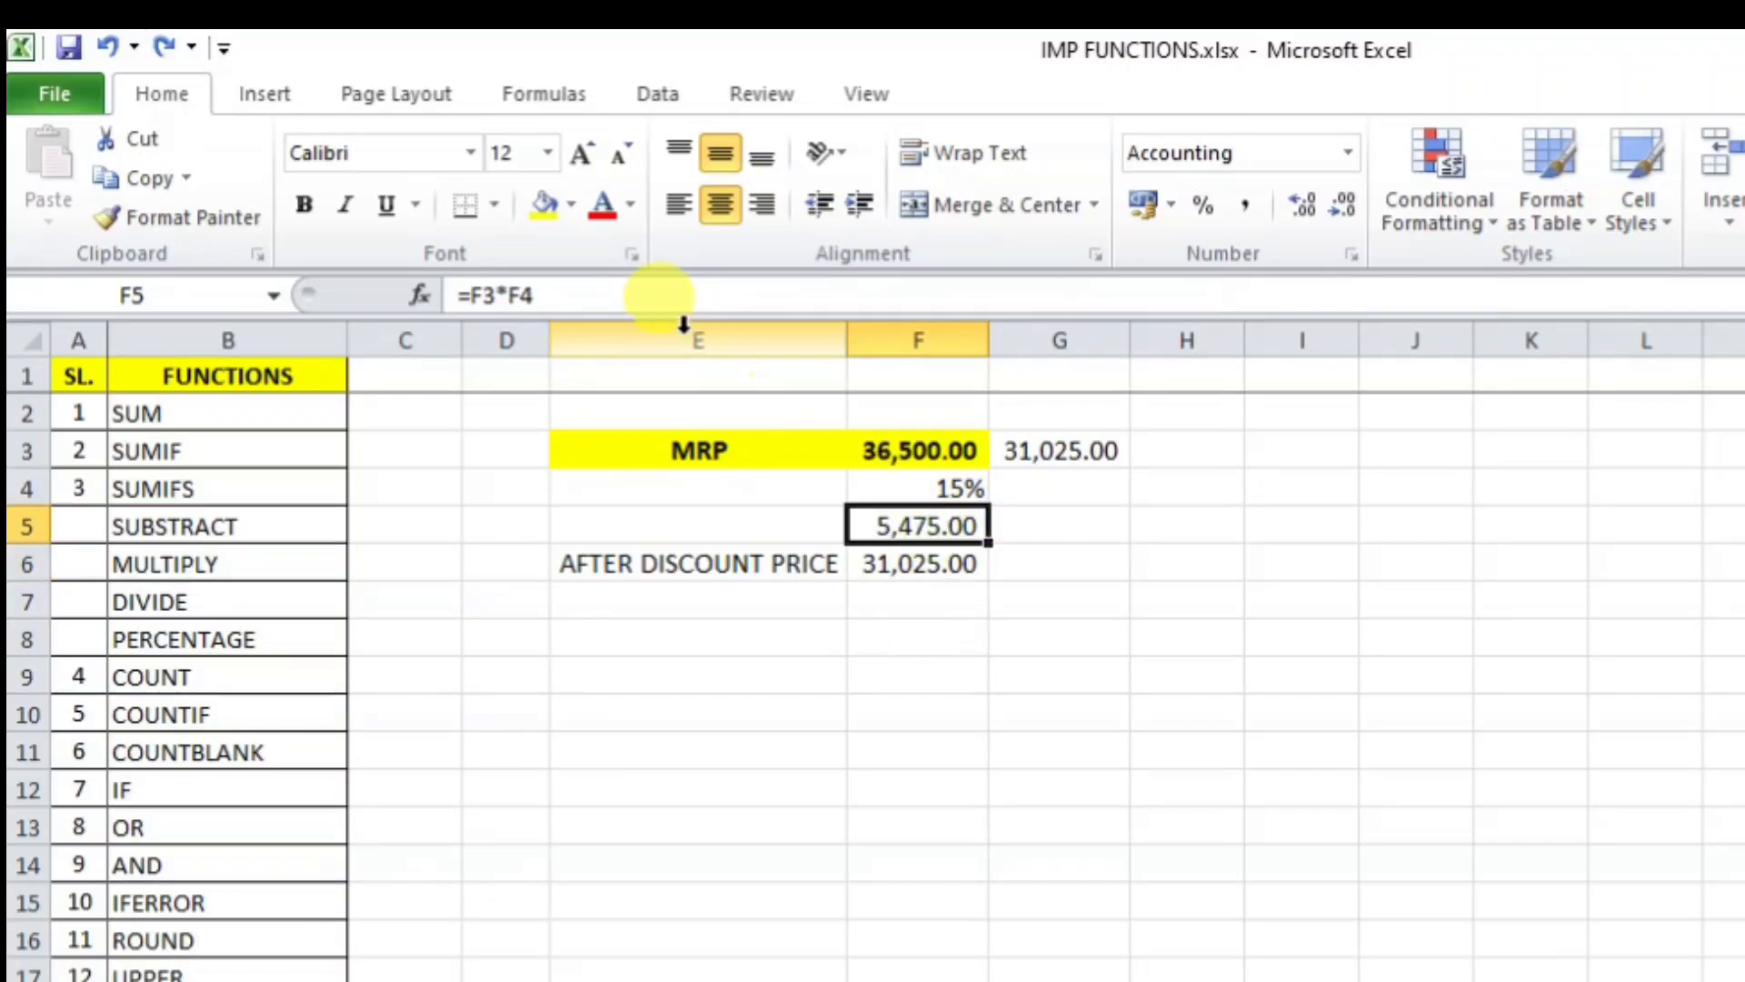
click(662, 293)
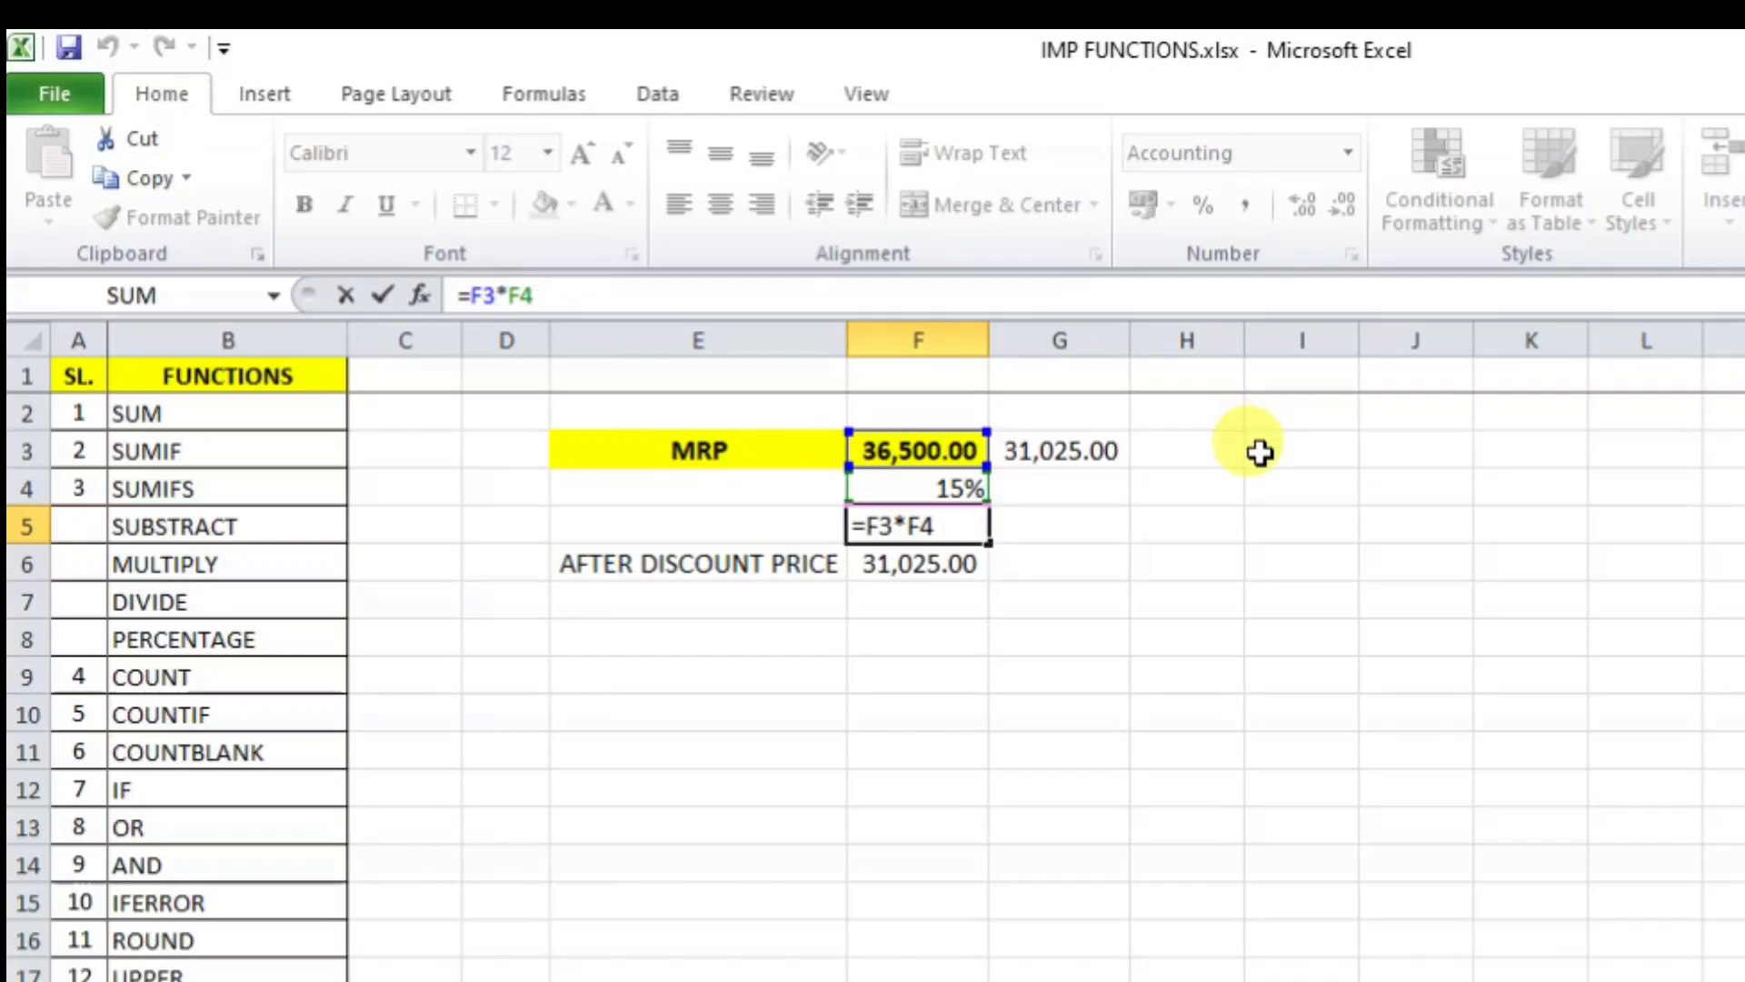
key(Return)
- Enter a percent sign on its own in F8
click(931, 636)
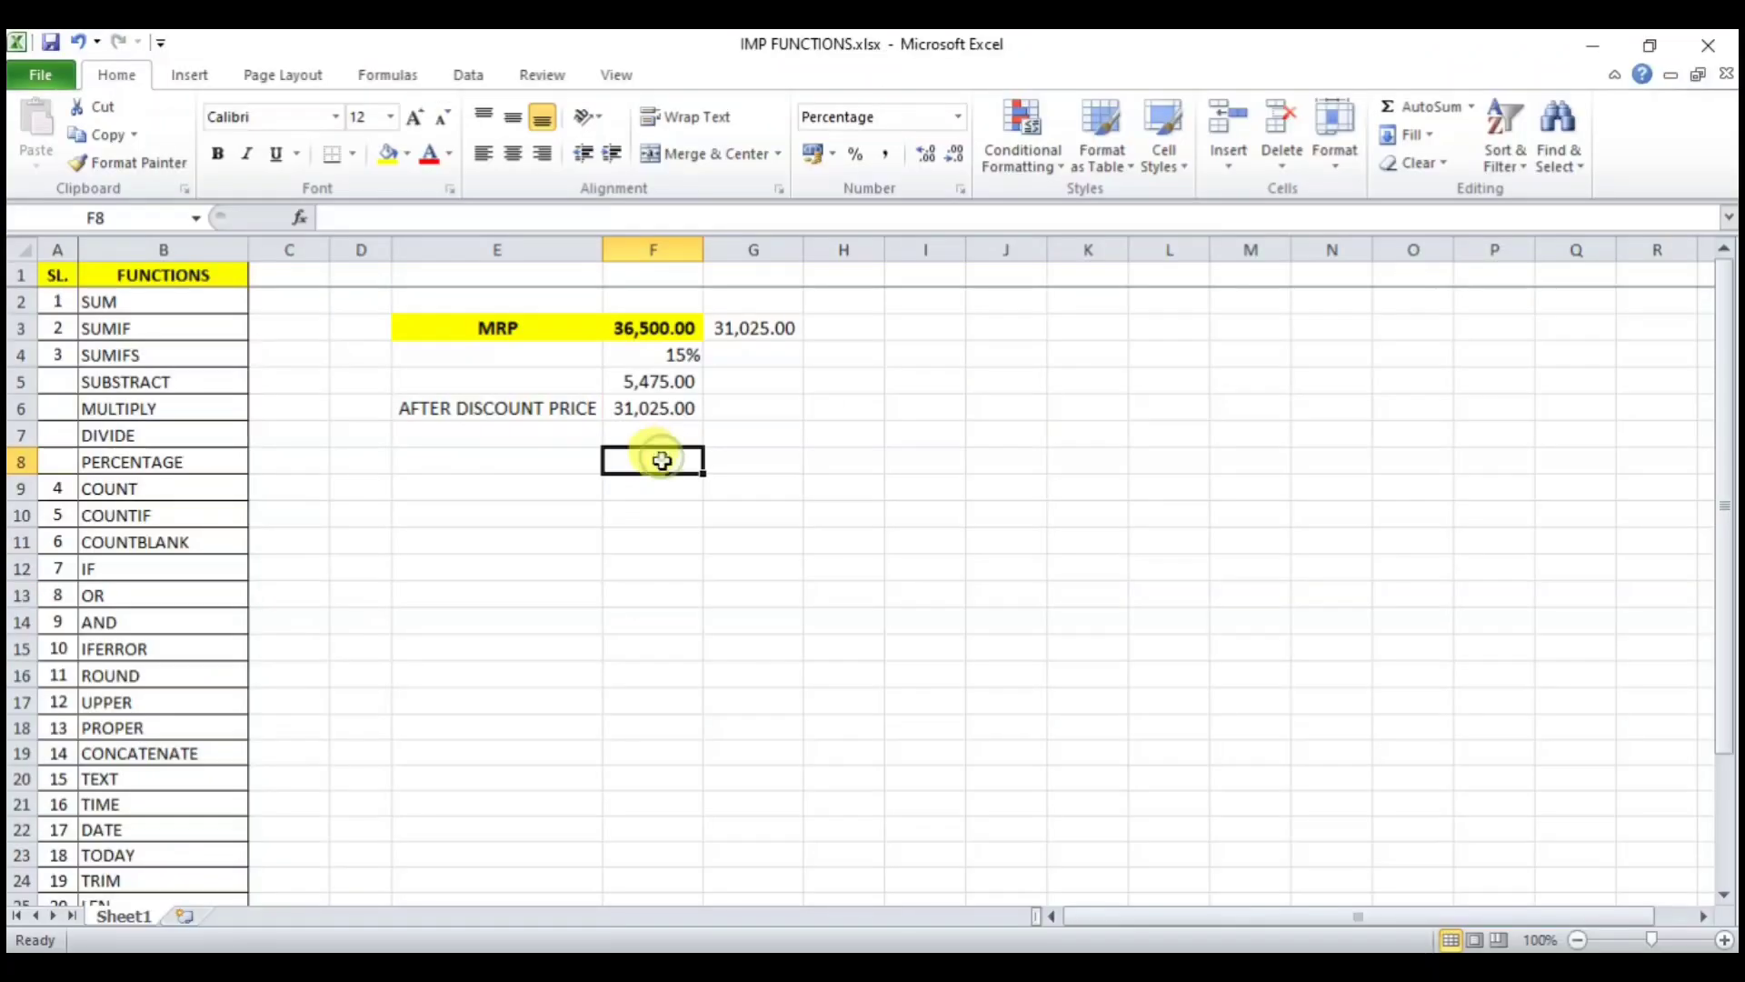
text(200)
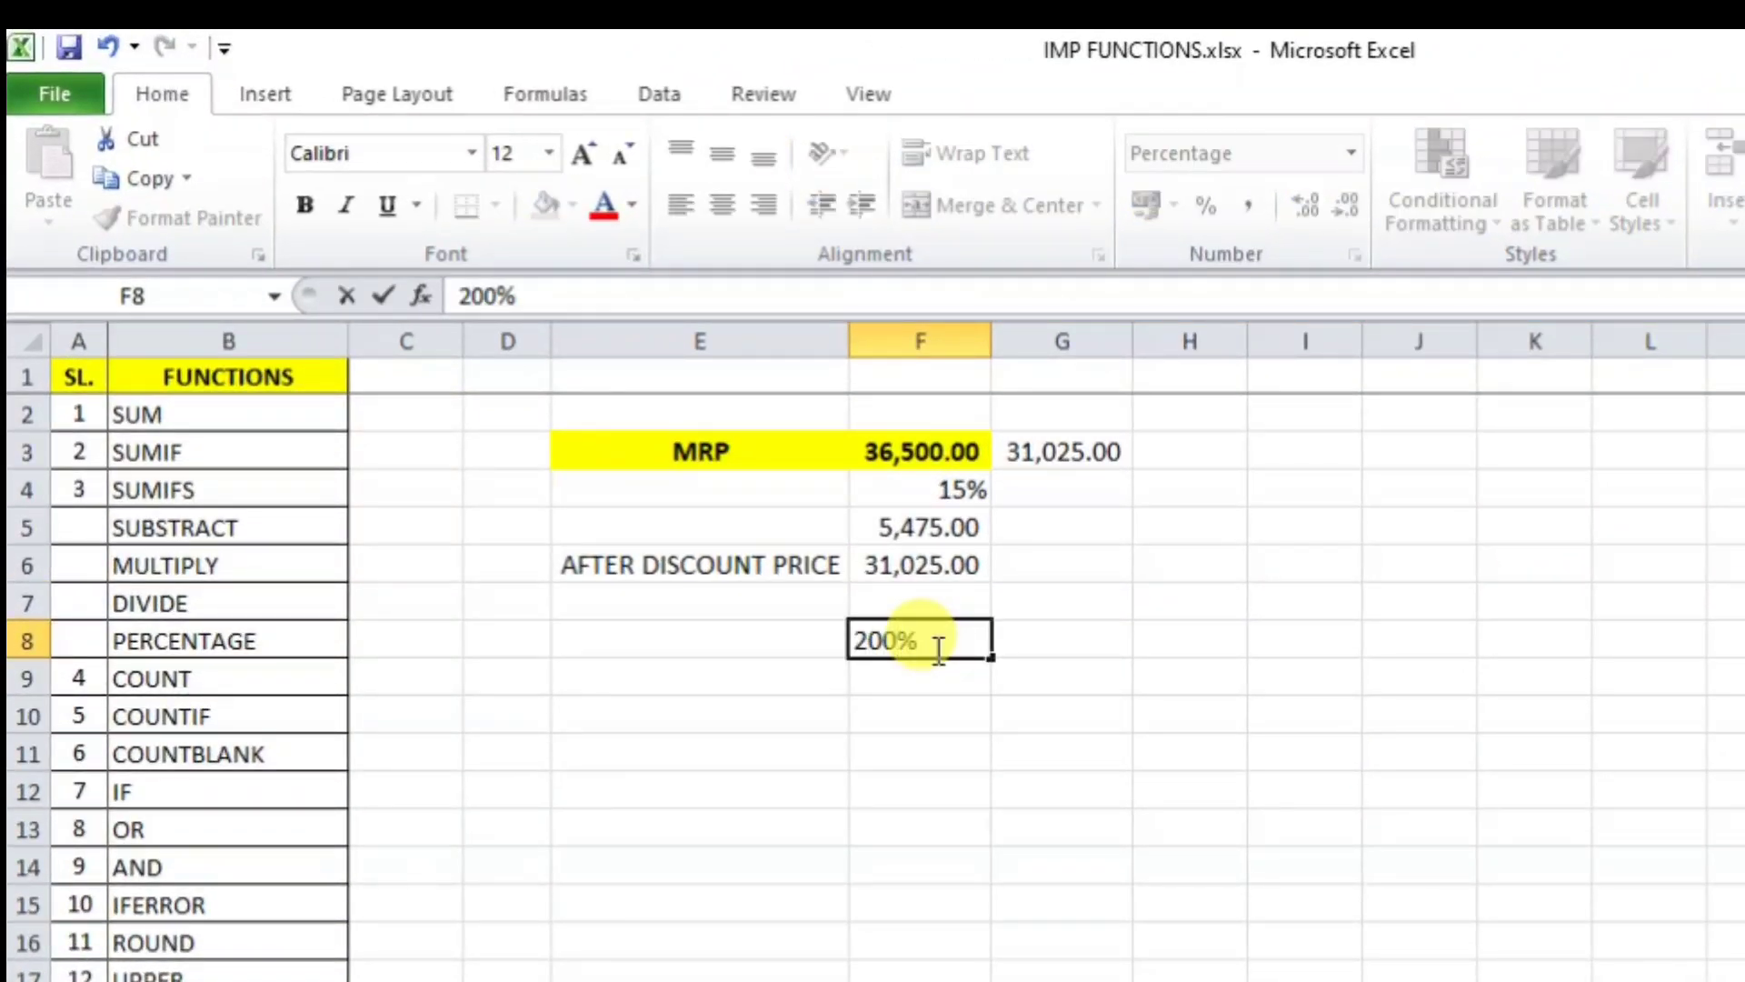
key(BackSpace)
key(BackSpace)
key(BackSpace)
key(Return)
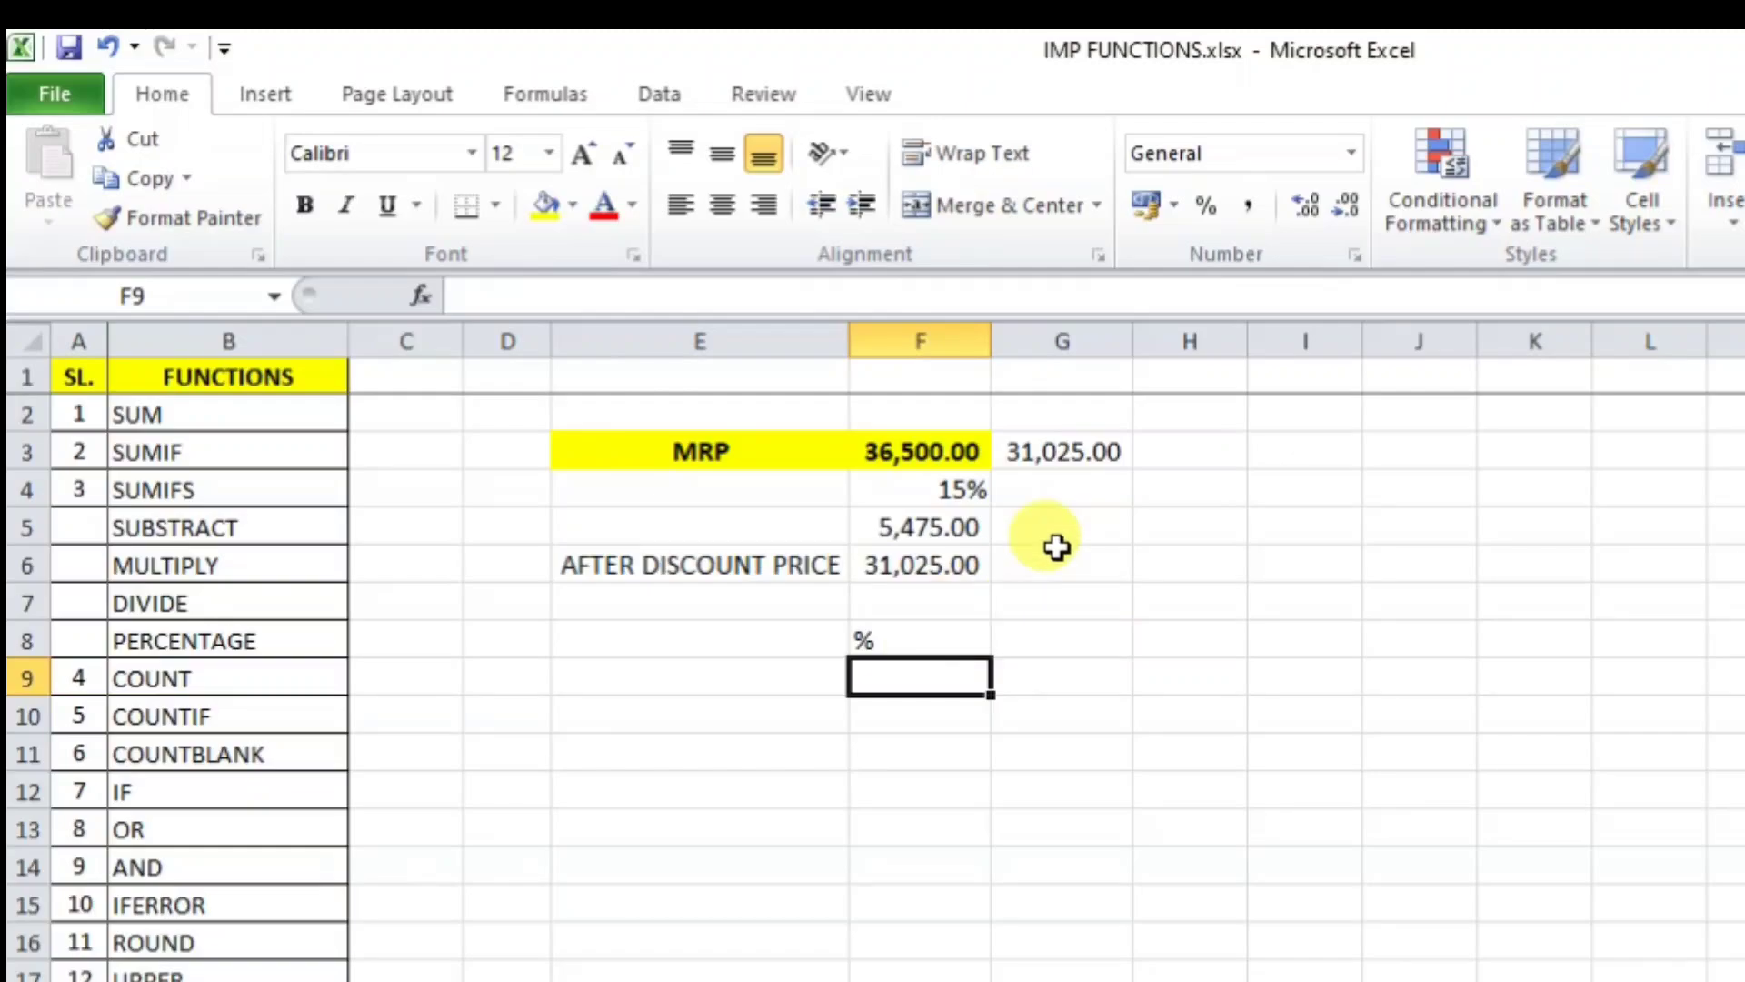
- Enter 500% in E8 and apply the Number format to E8:F11
click(935, 625)
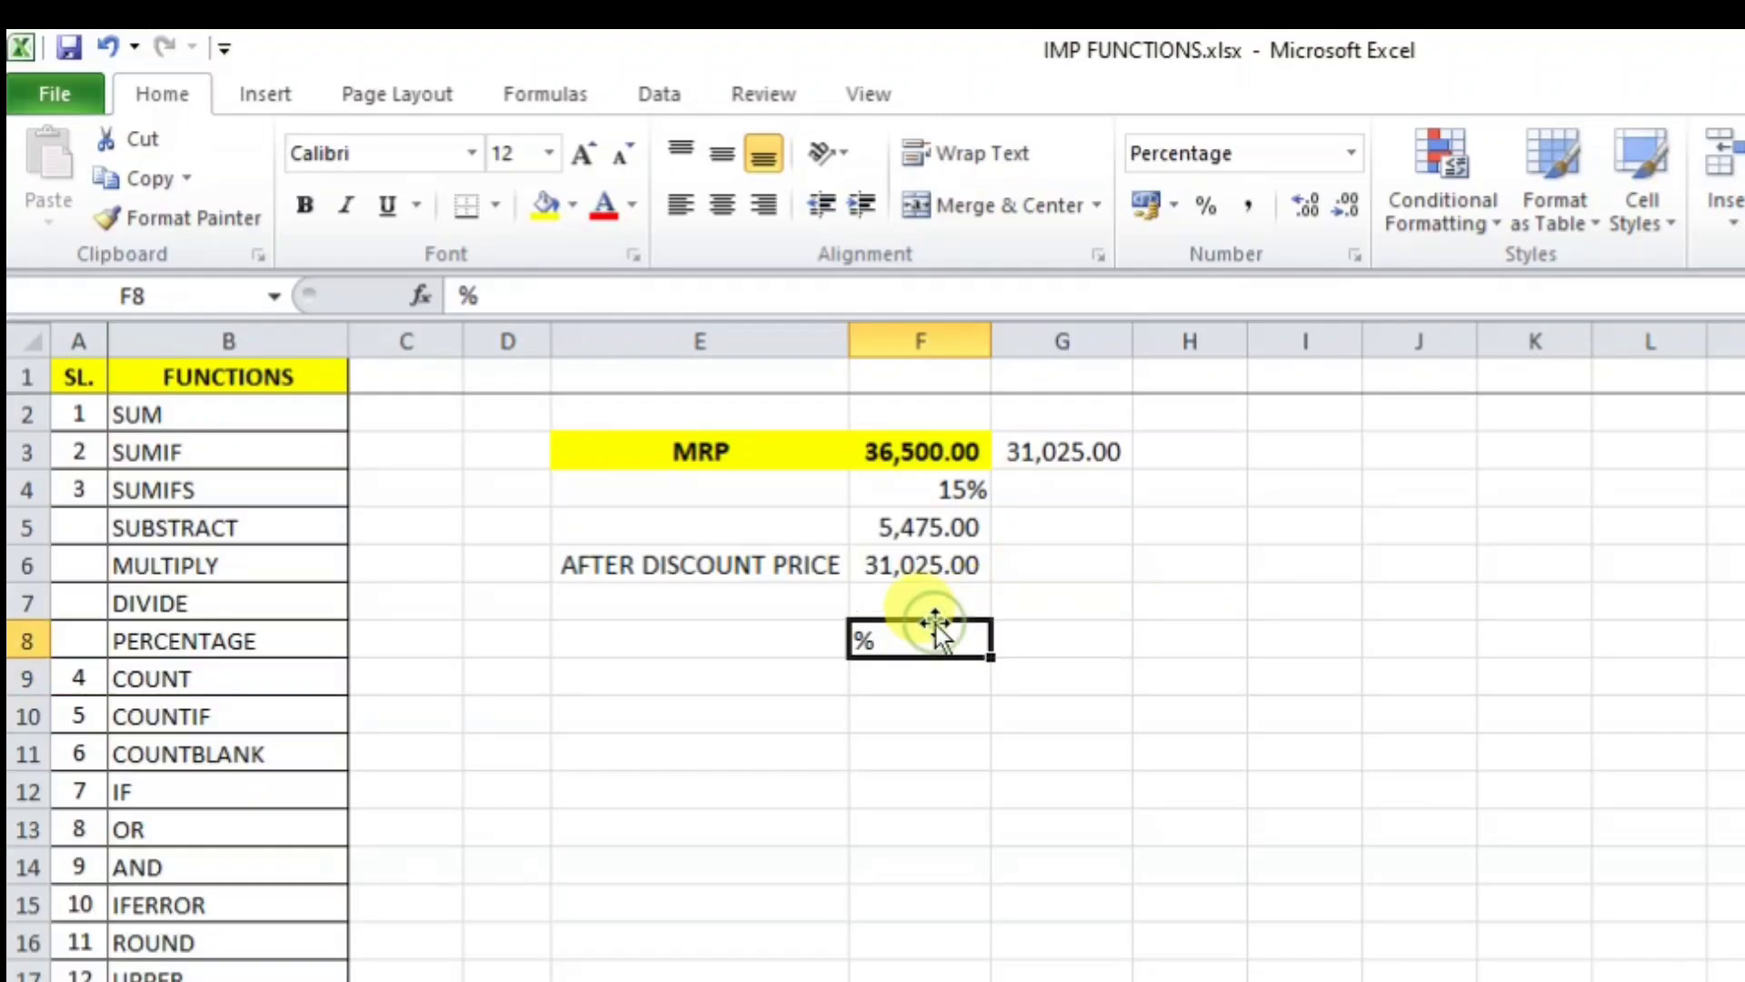
click(629, 657)
text(500)
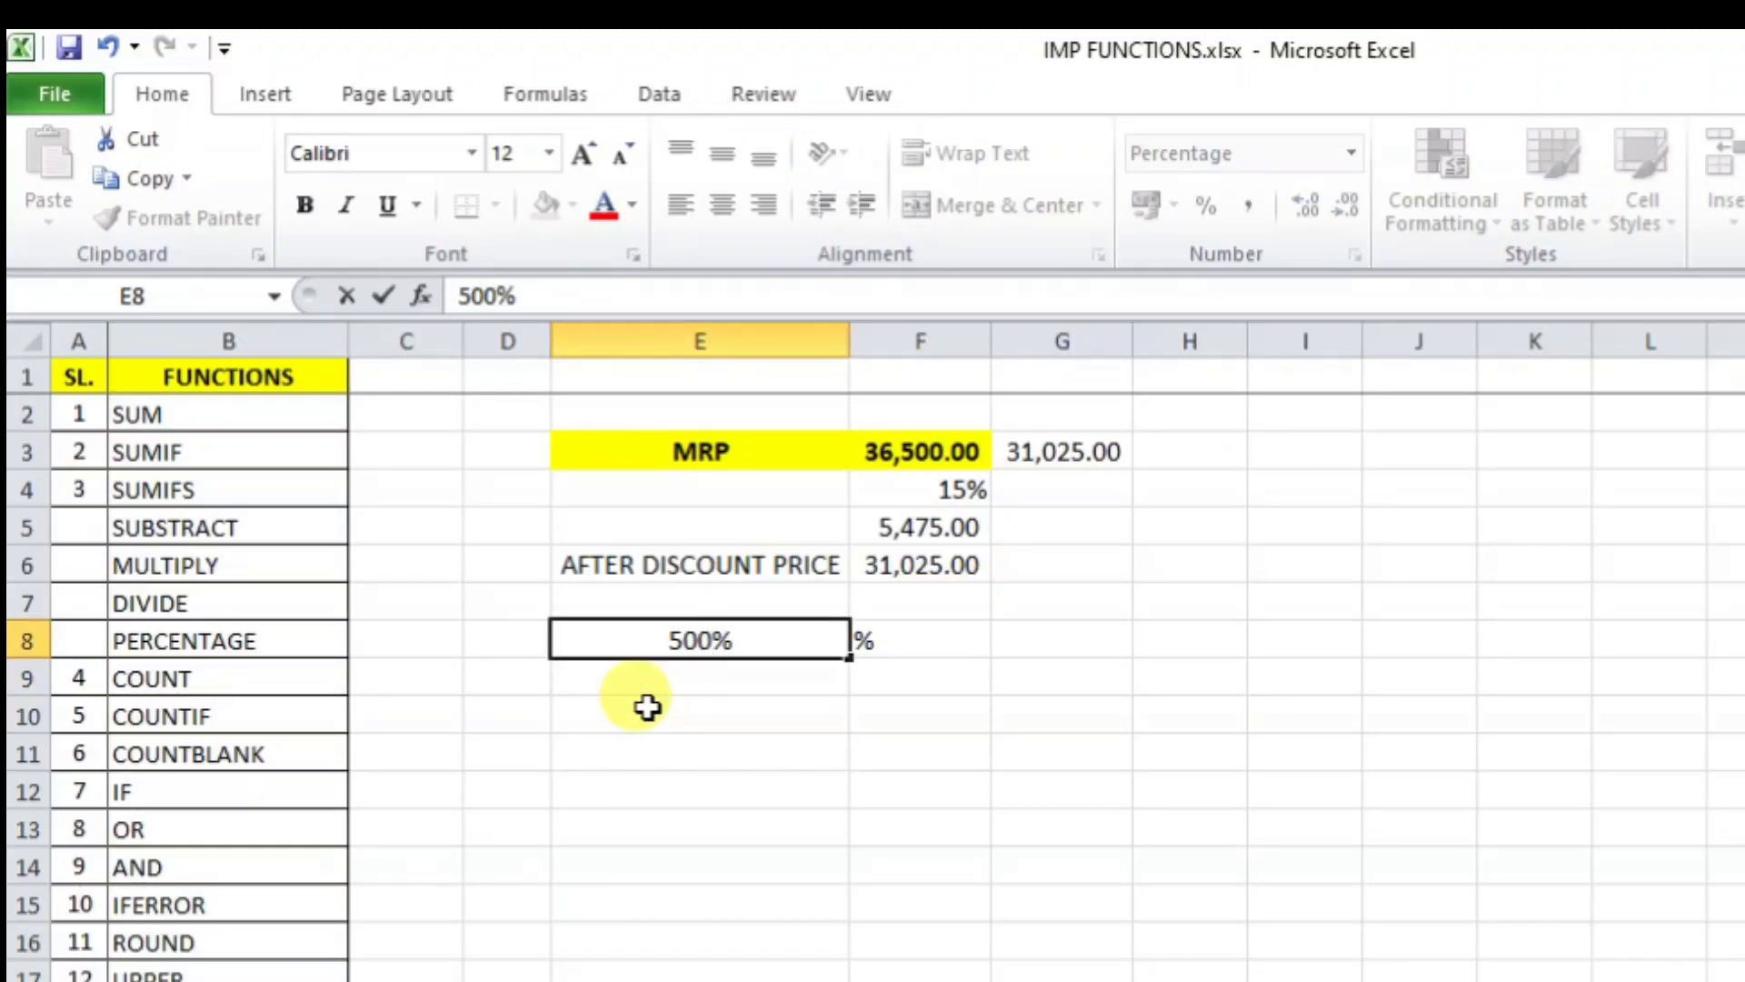
key(Return)
drag(661, 643, 933, 756)
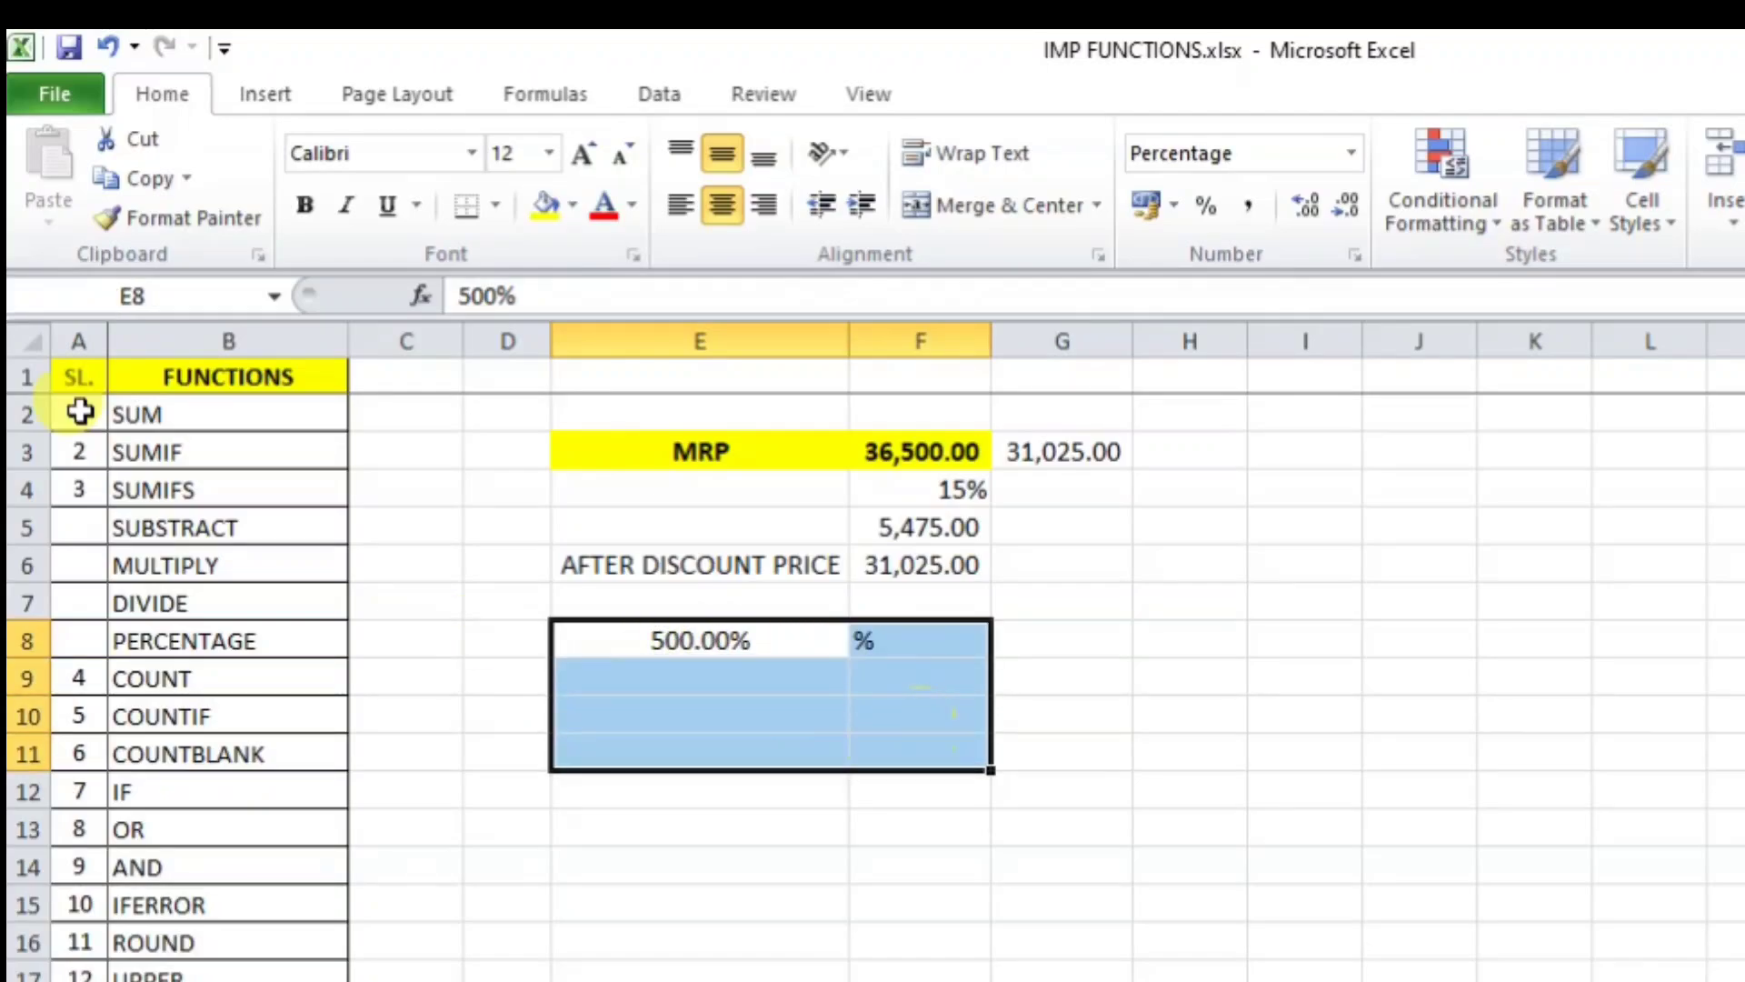
click(1356, 154)
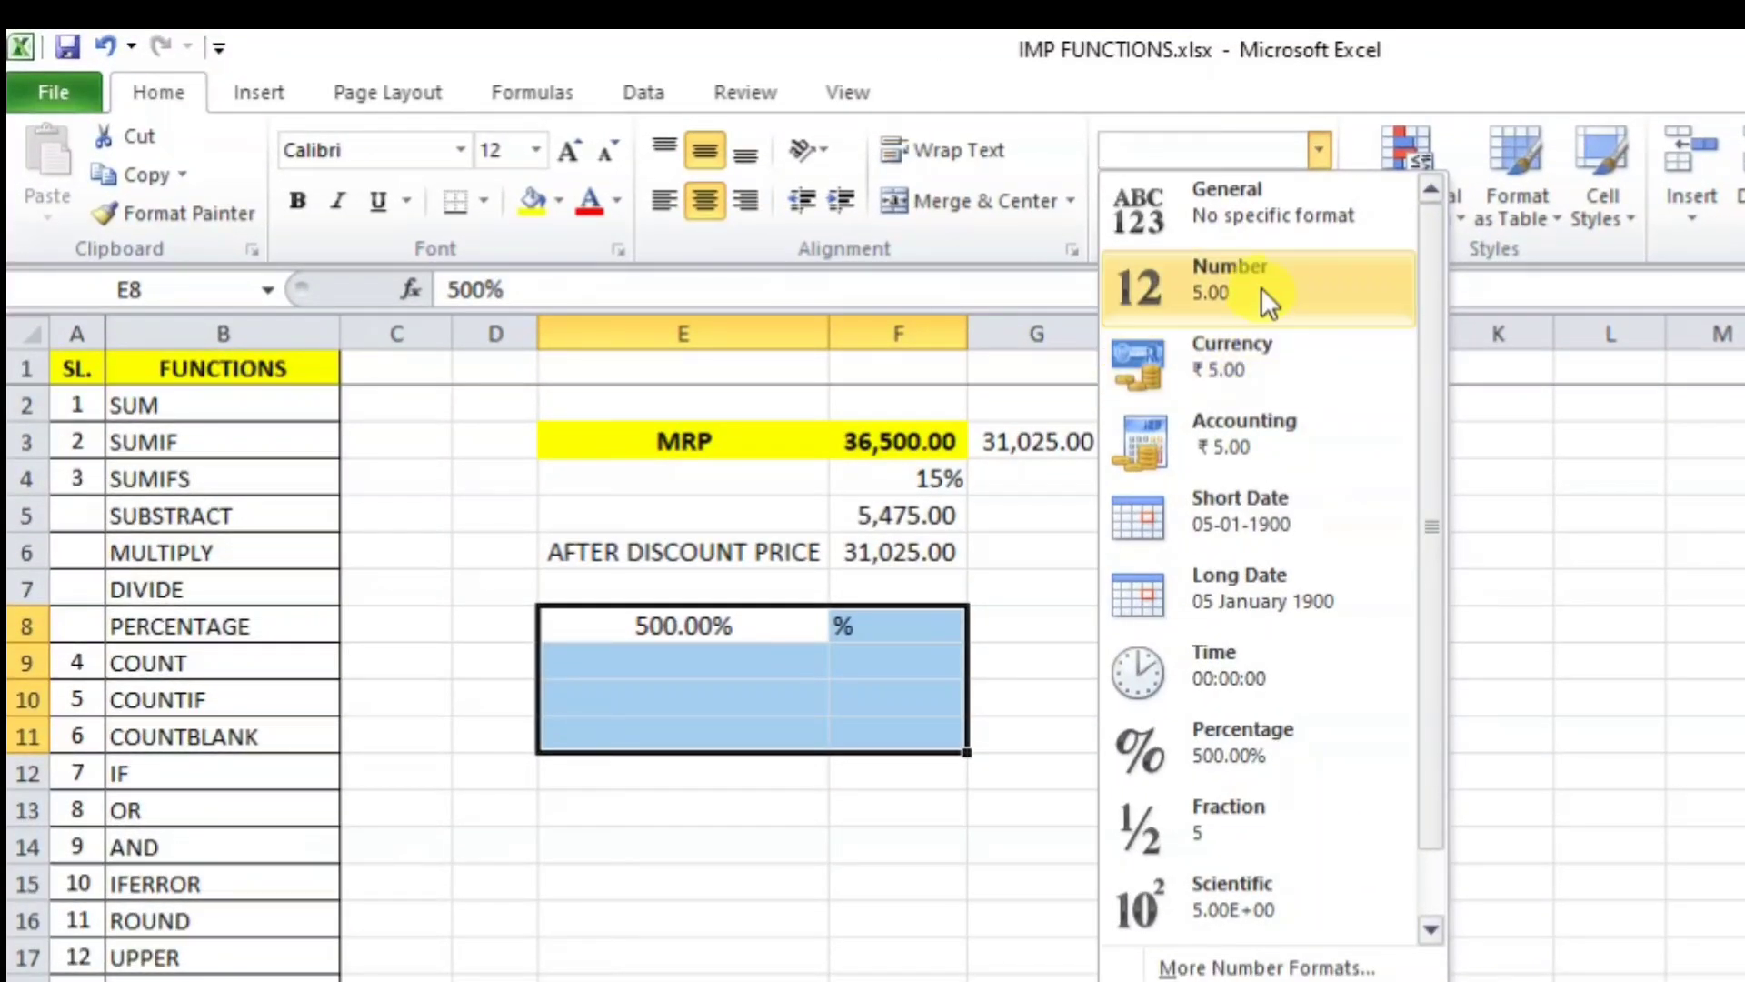
click(1261, 287)
click(900, 771)
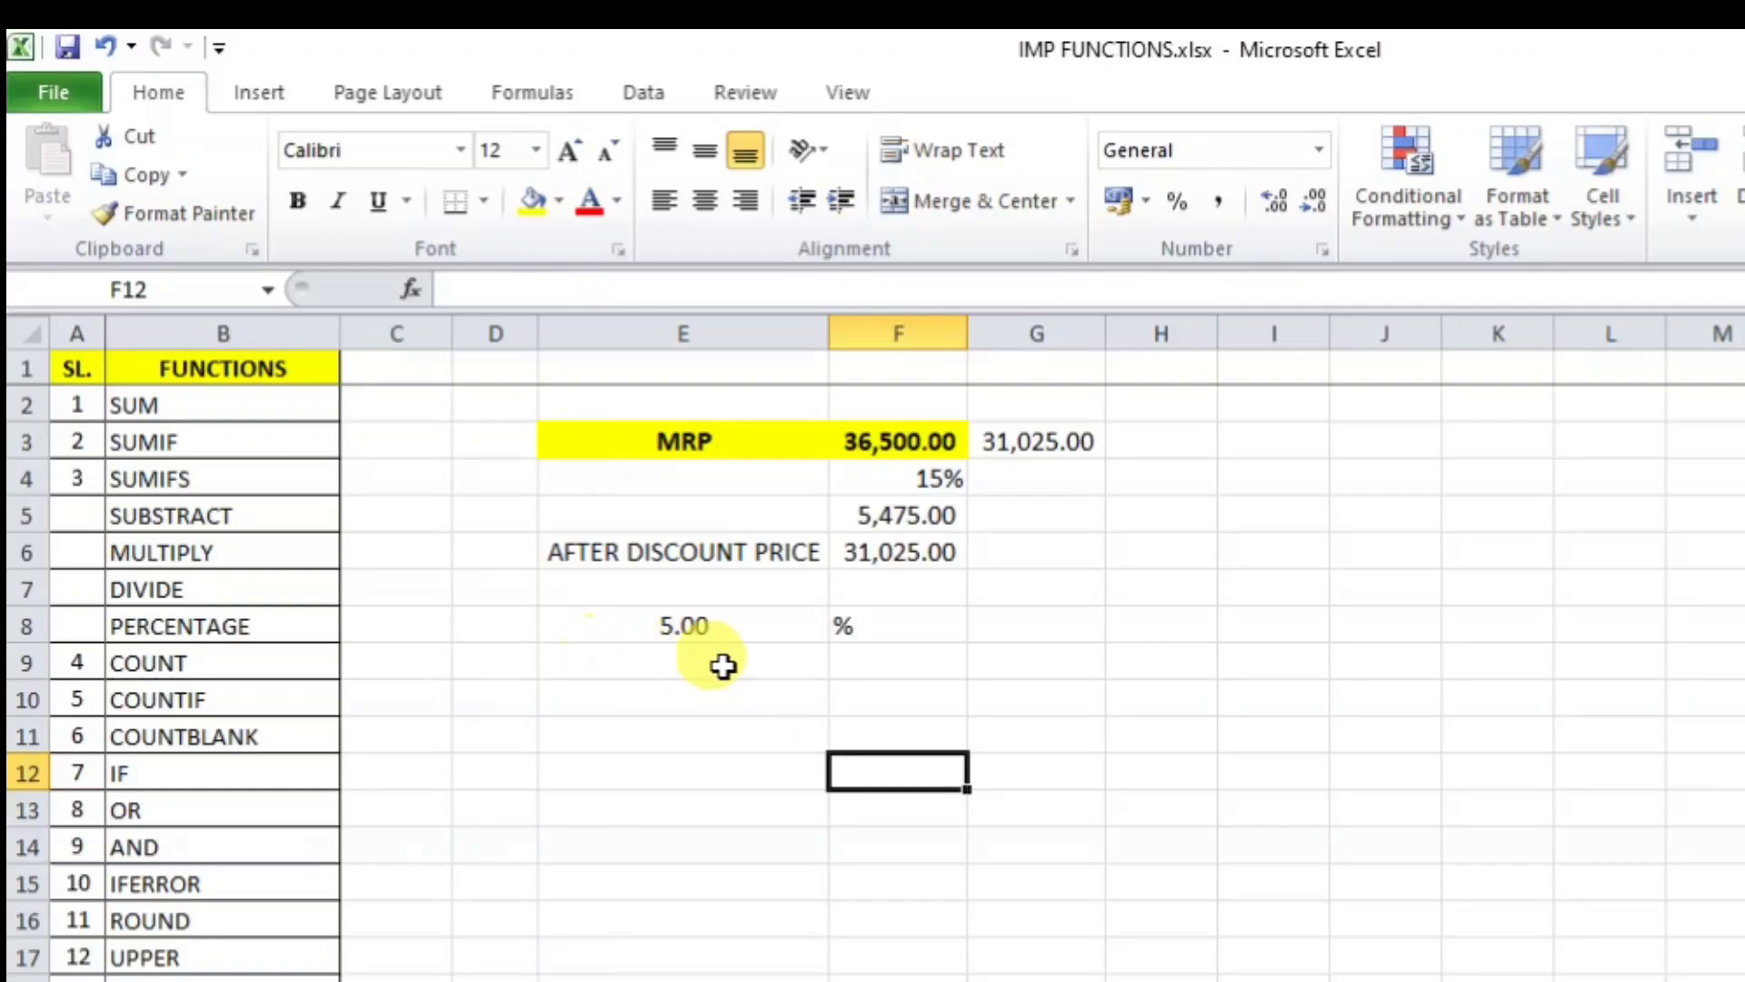
- Enter 20 in E9 and multiply the two values in E10 with the formula =E8*E9
click(673, 666)
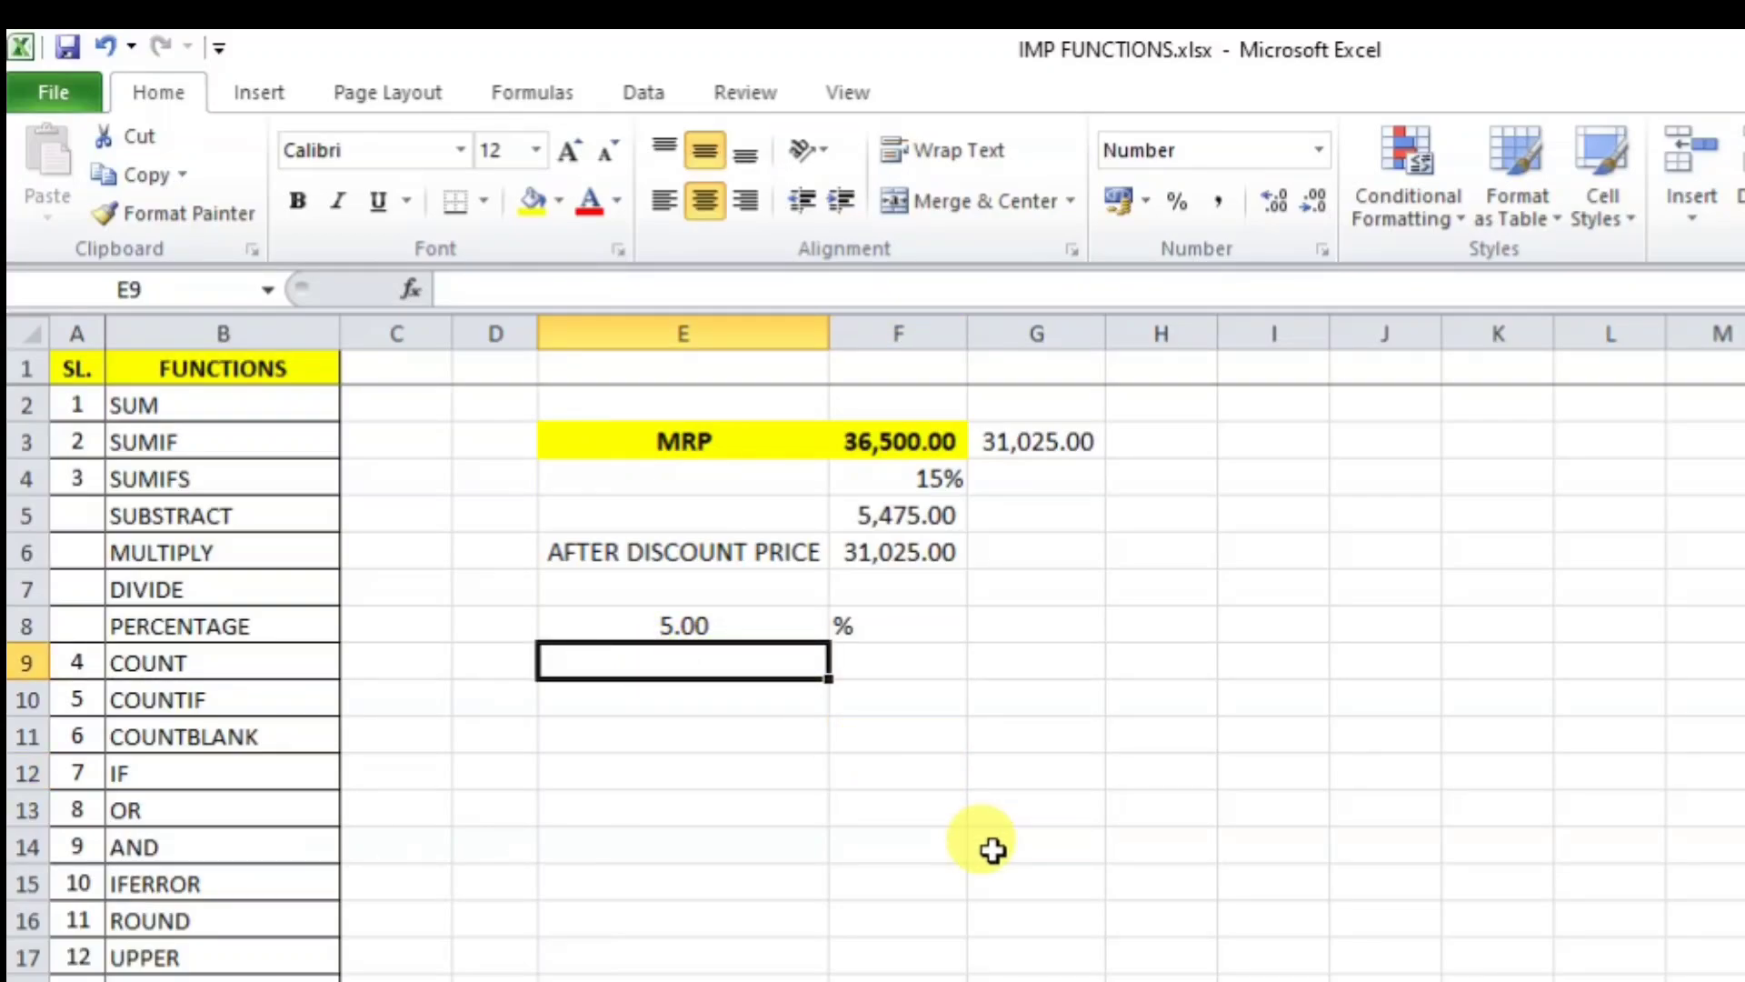
text(20)
key(Return)
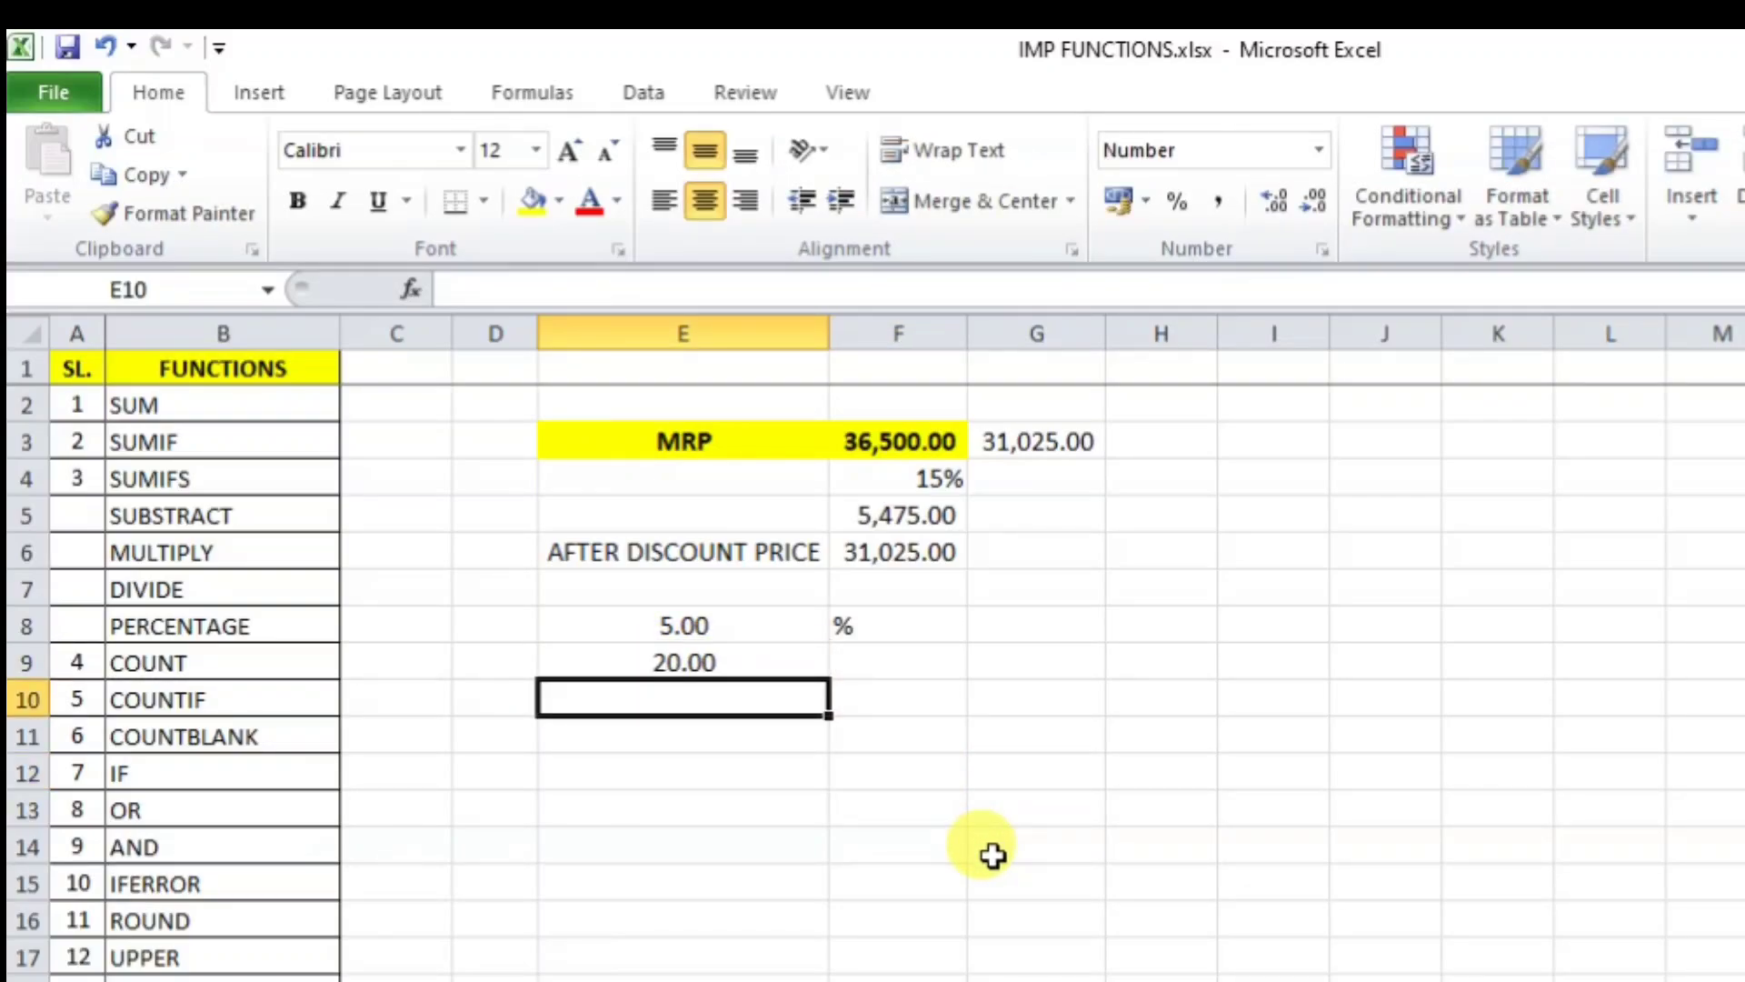
text(=)
click(684, 627)
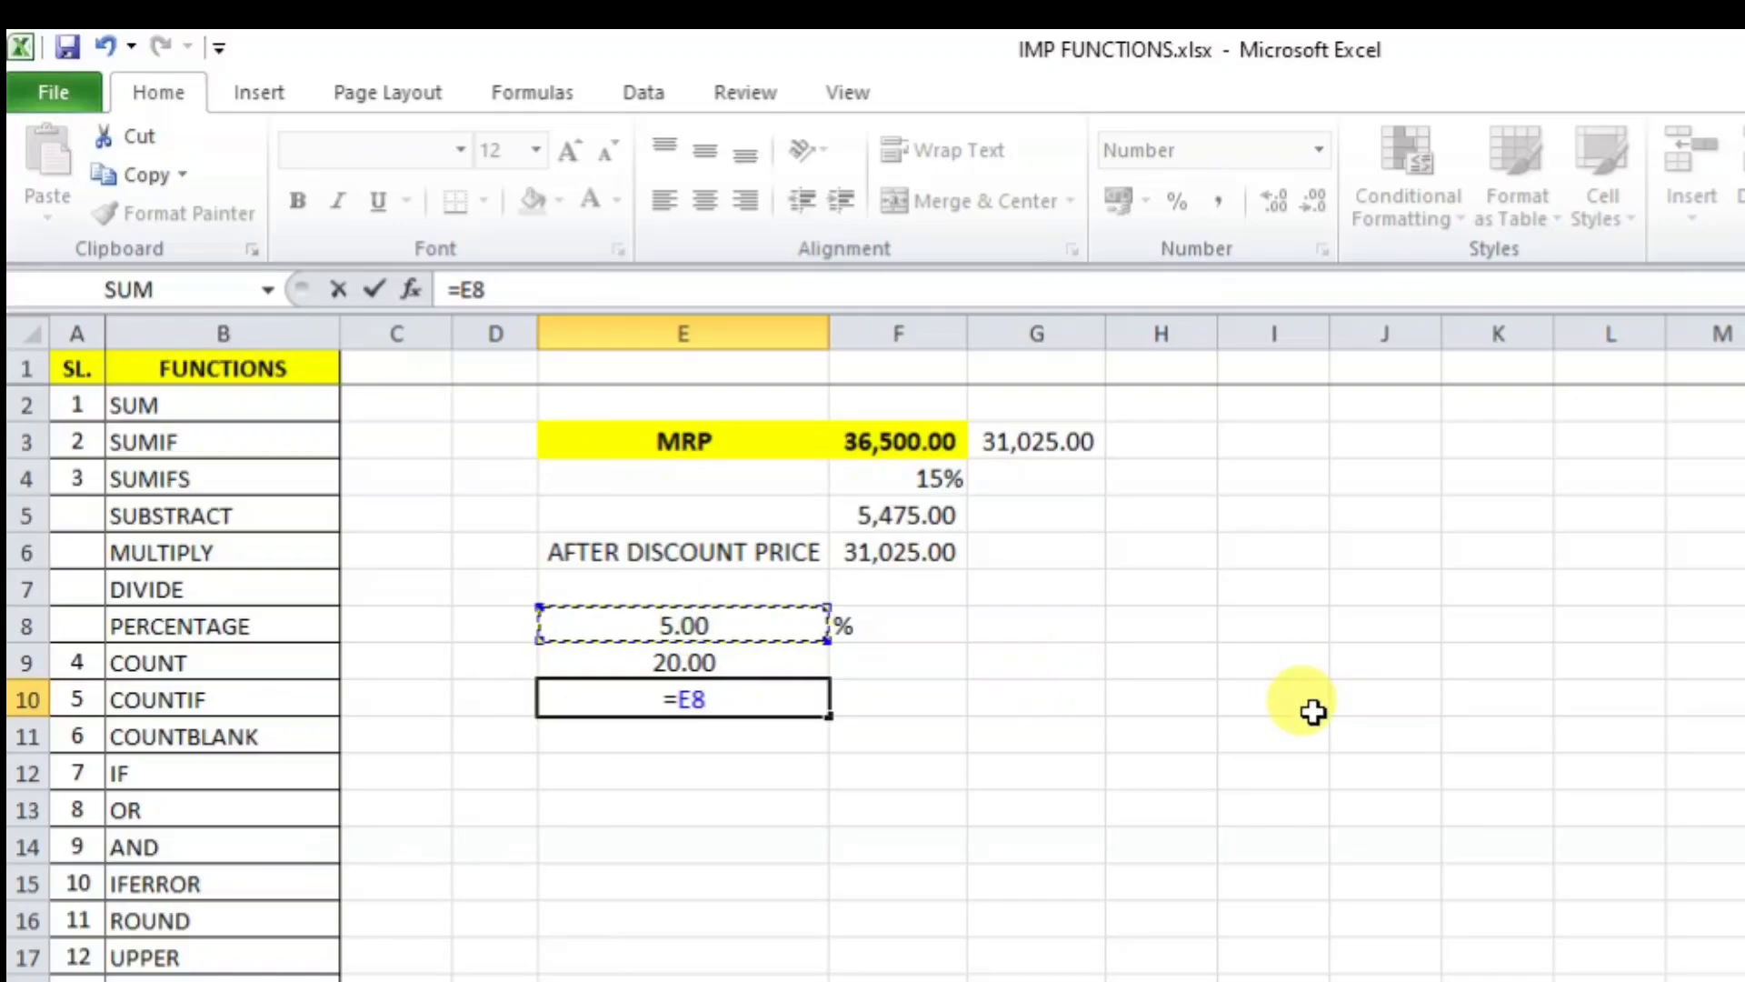
text(*)
click(743, 668)
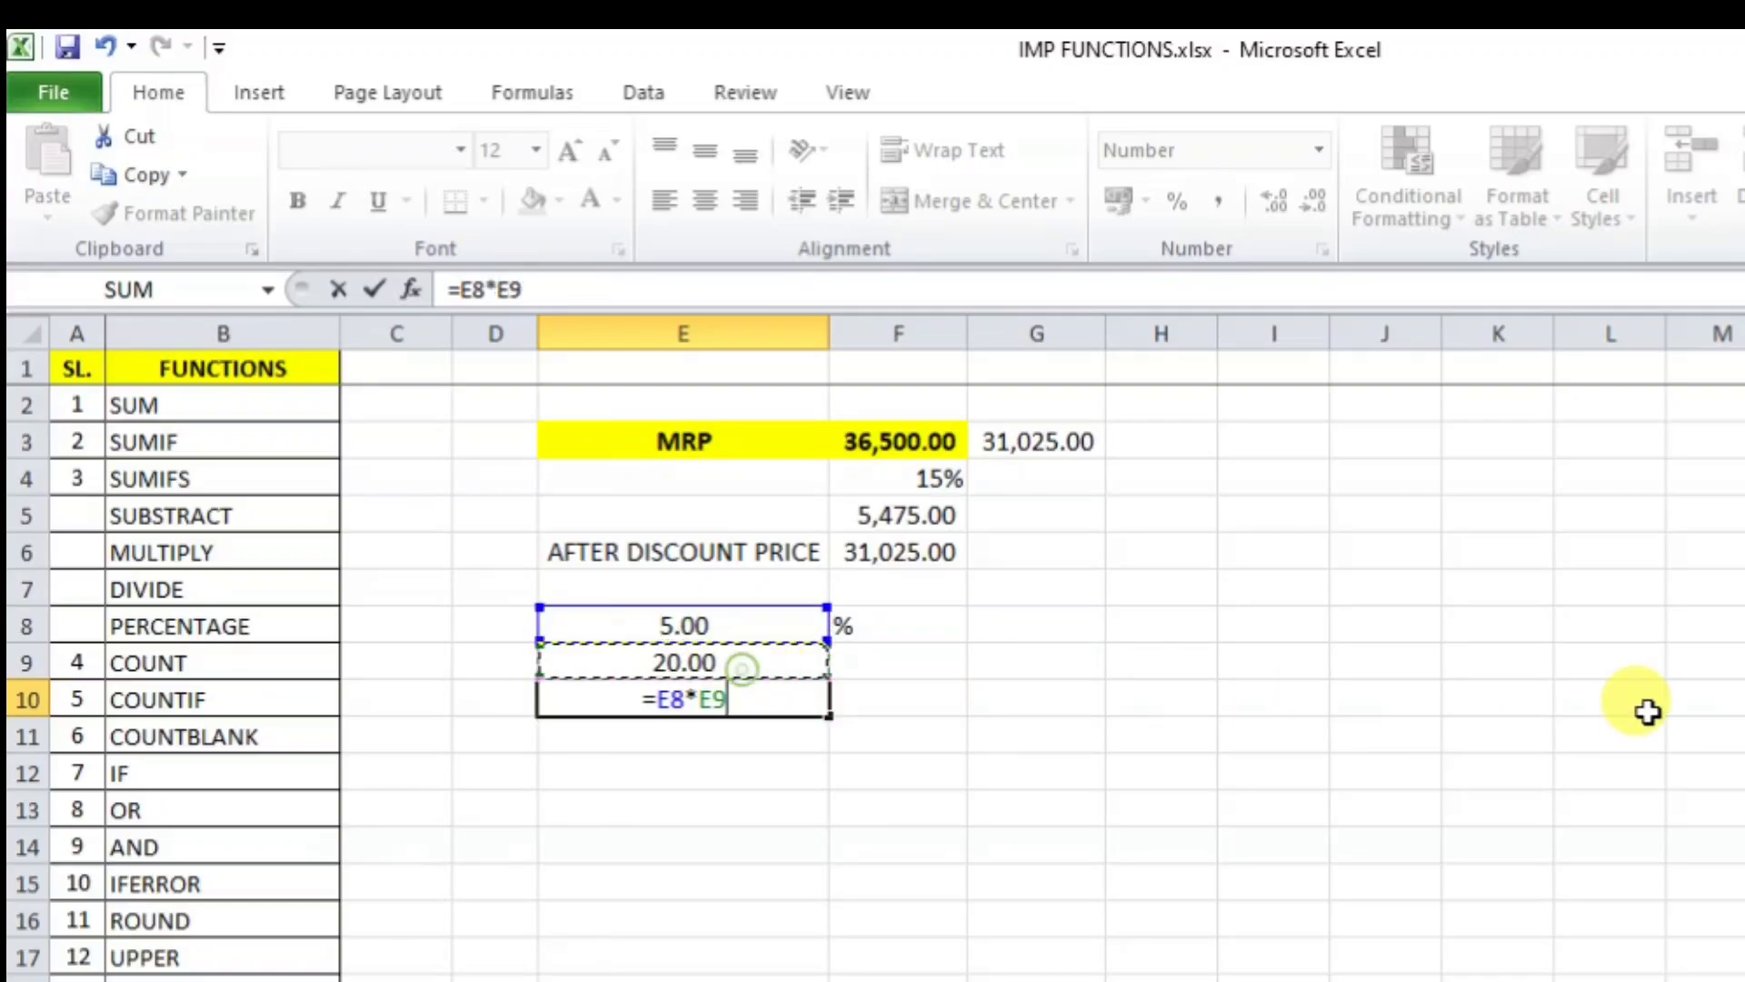
key(Return)
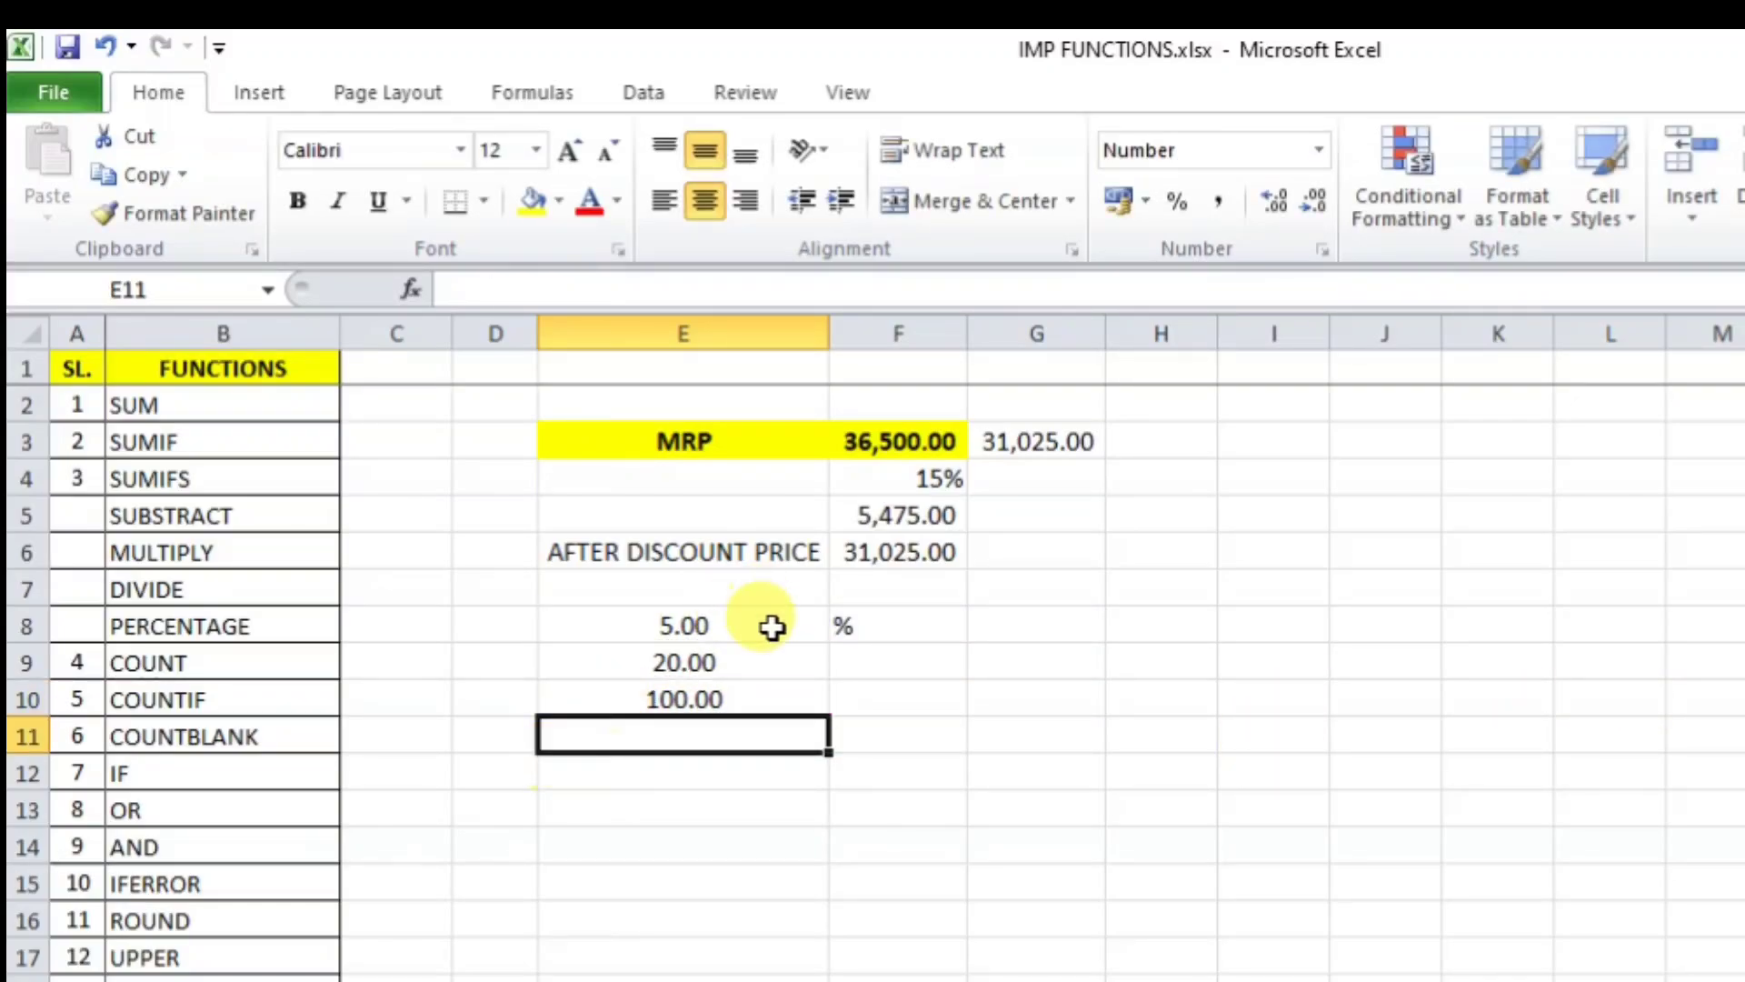
click(728, 702)
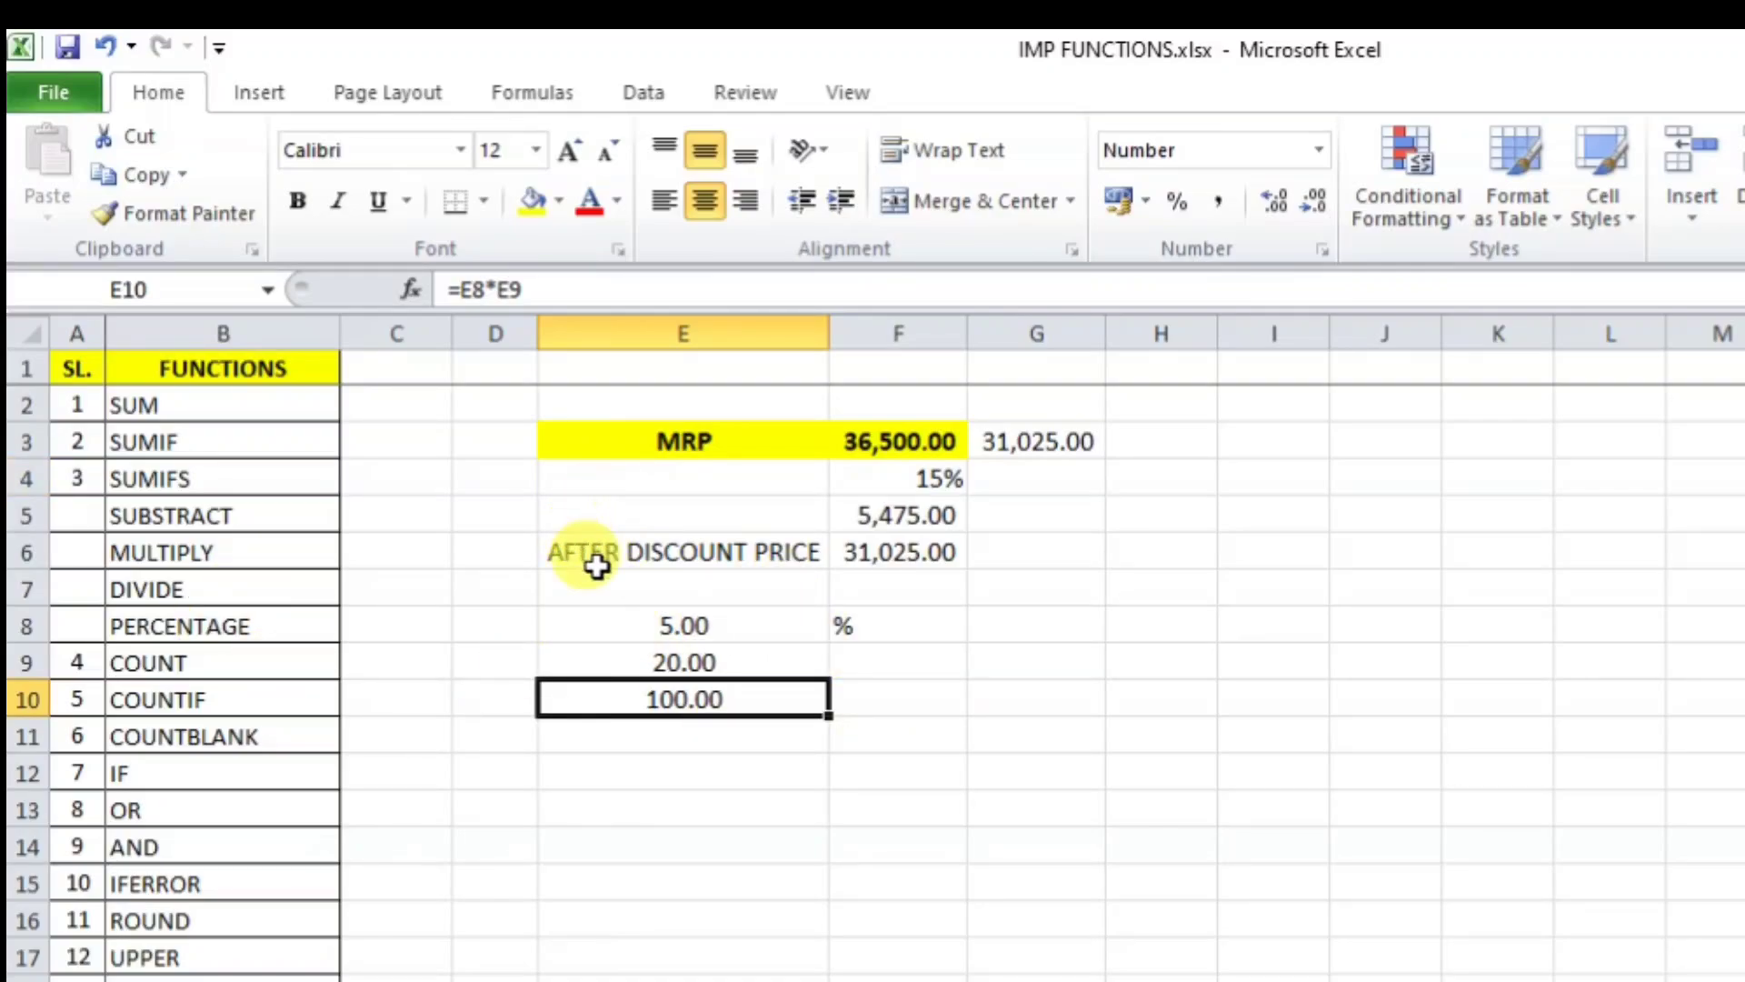
- Clear the multiplication example in E7:G13 and the discount workings in E4:F8, and select the formula cell G3
drag(603, 580, 1052, 791)
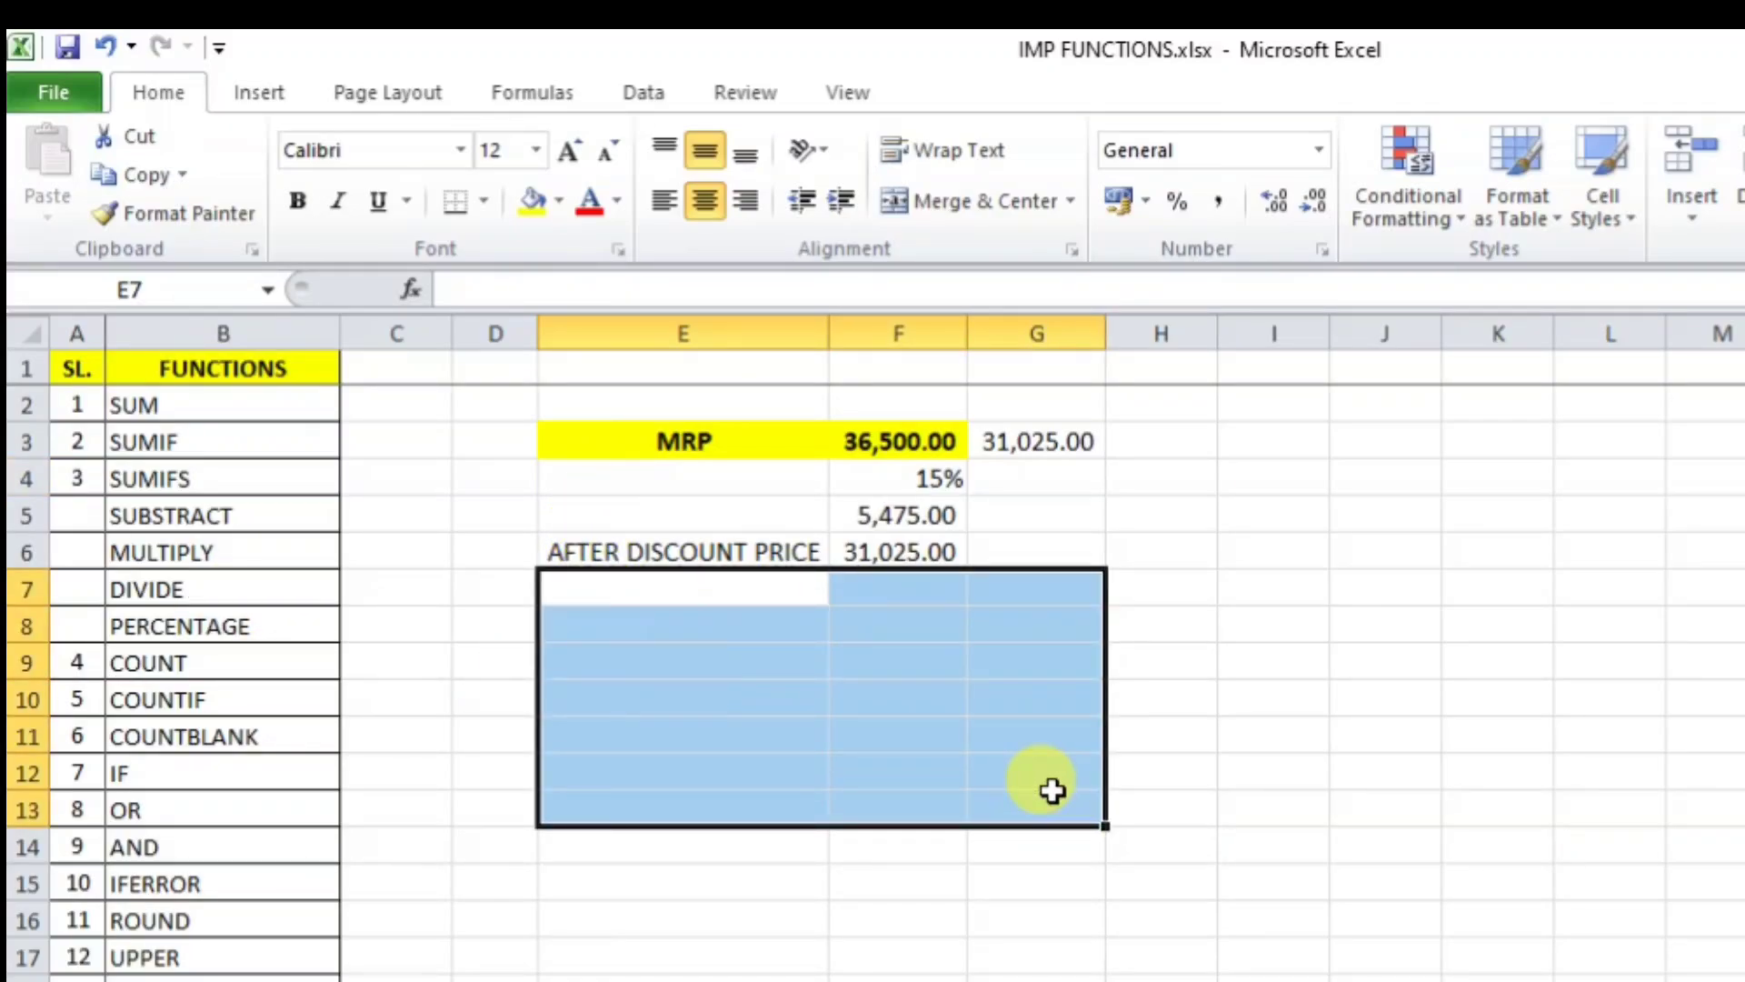
drag(584, 486, 946, 641)
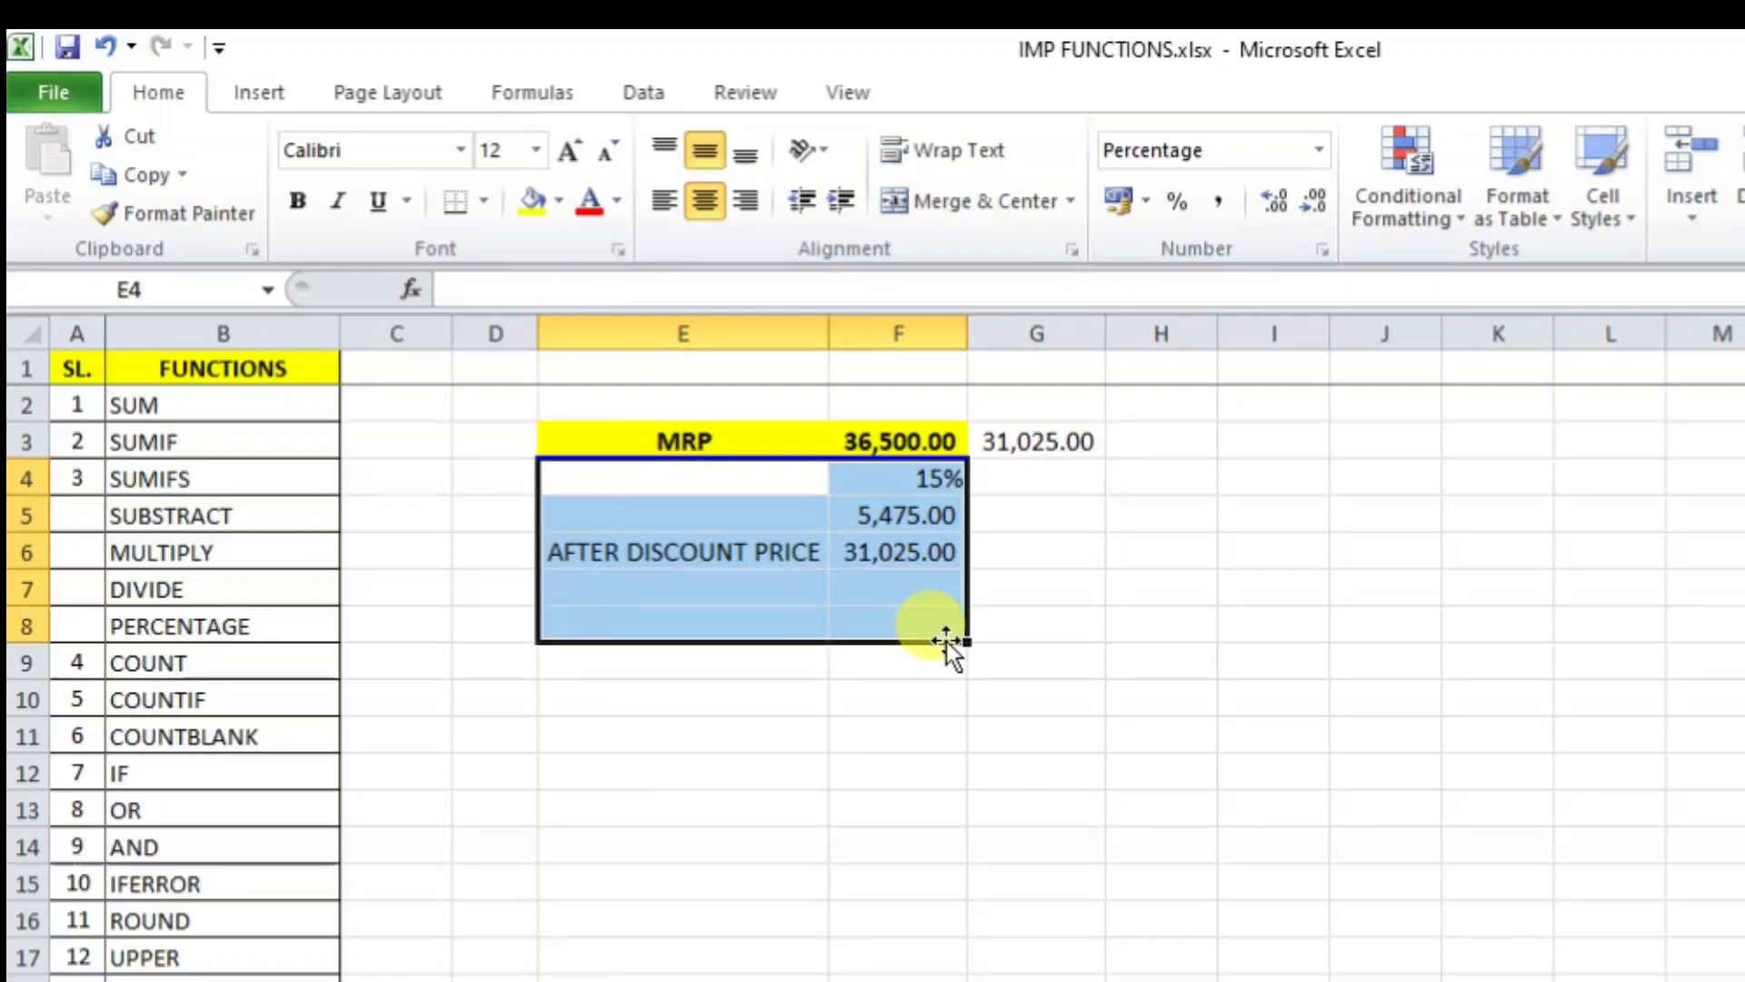
key(Delete)
click(1023, 452)
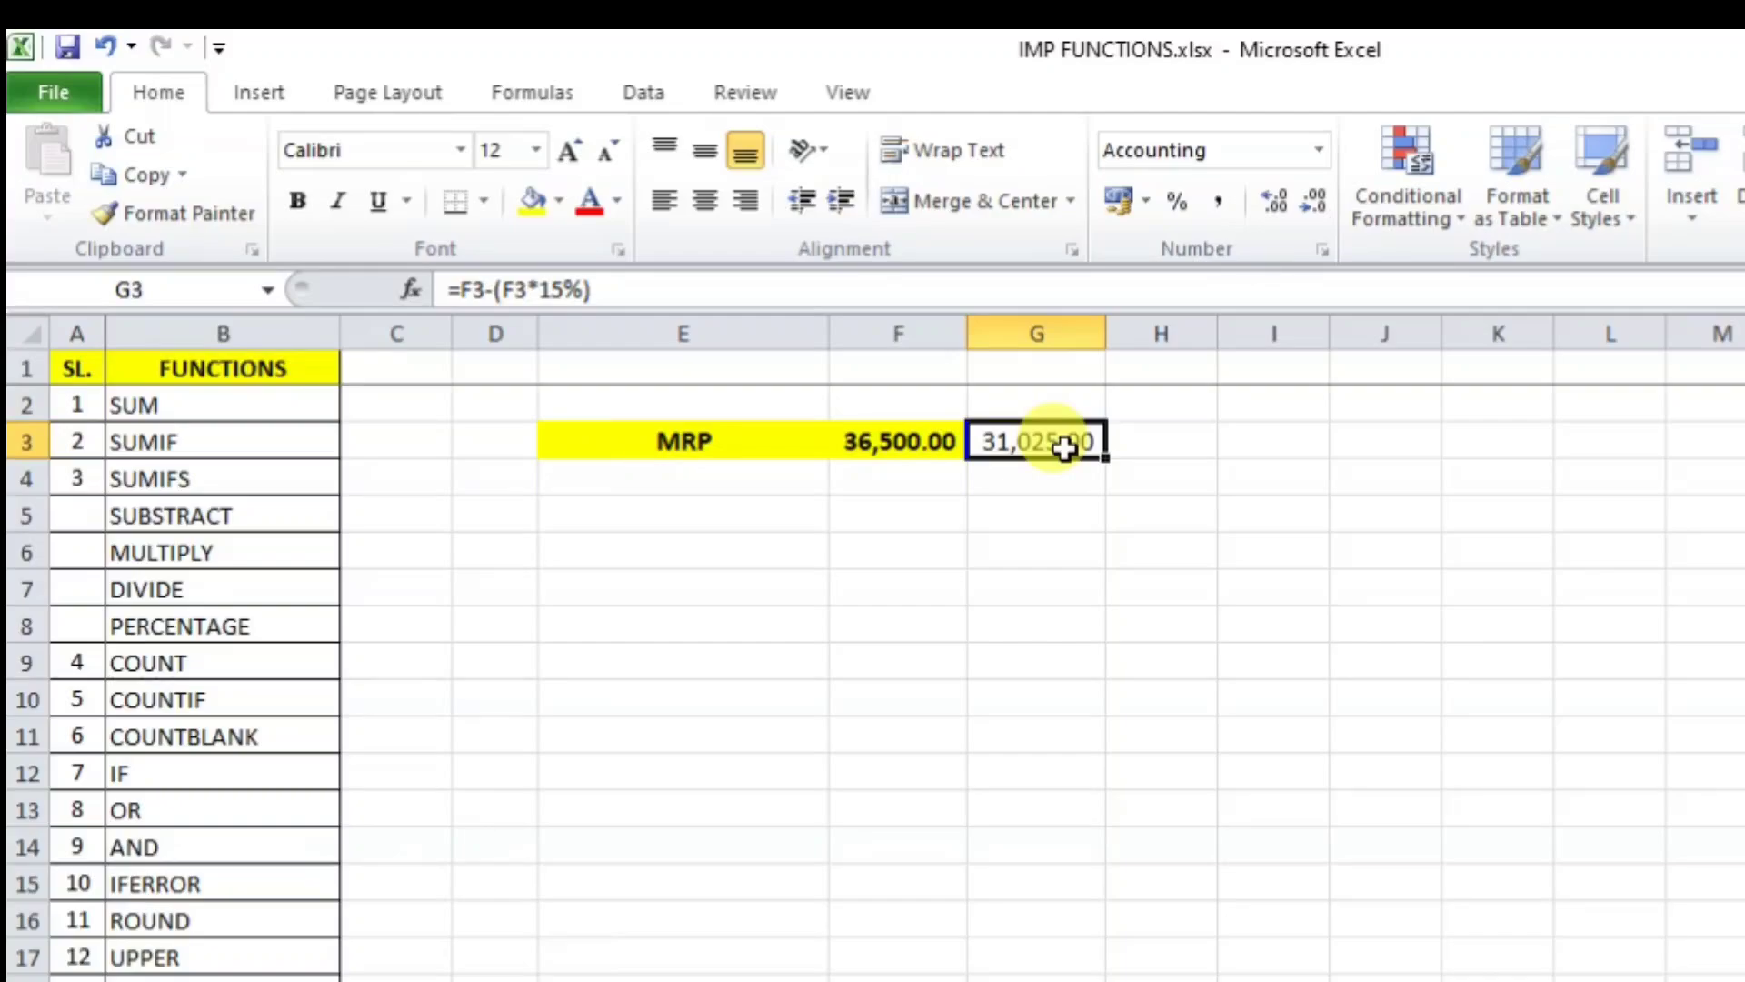
click(1078, 393)
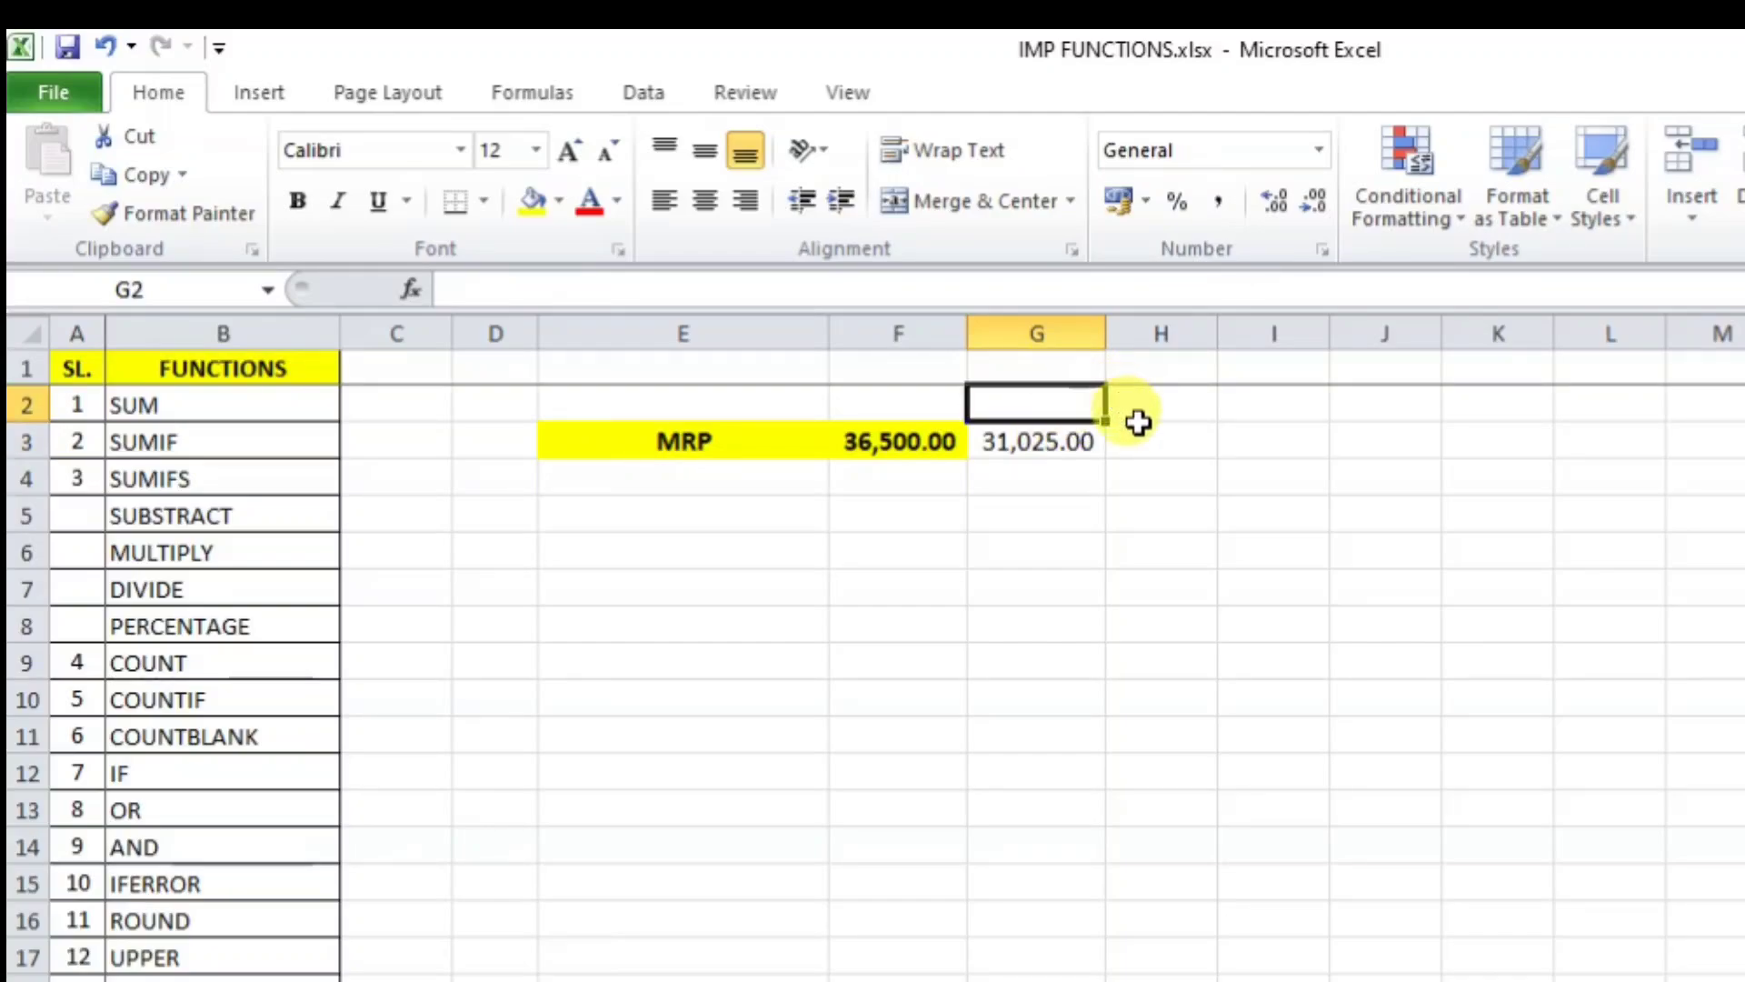
text(@)
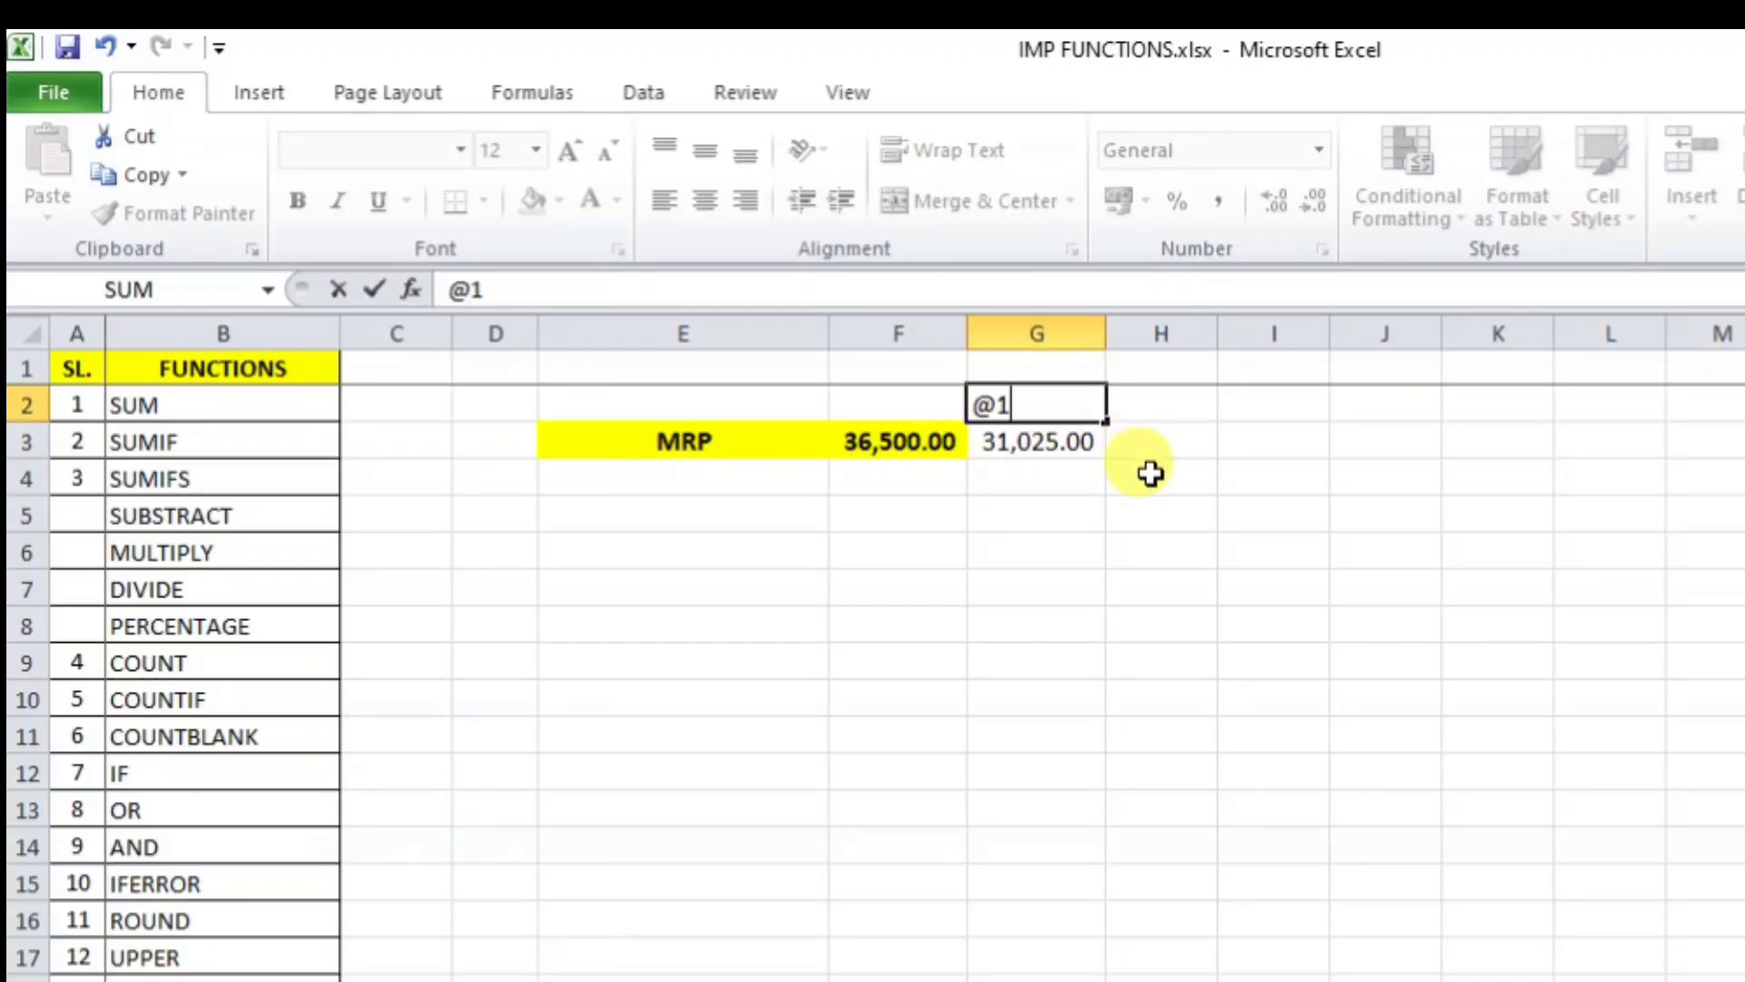
text(18 g)
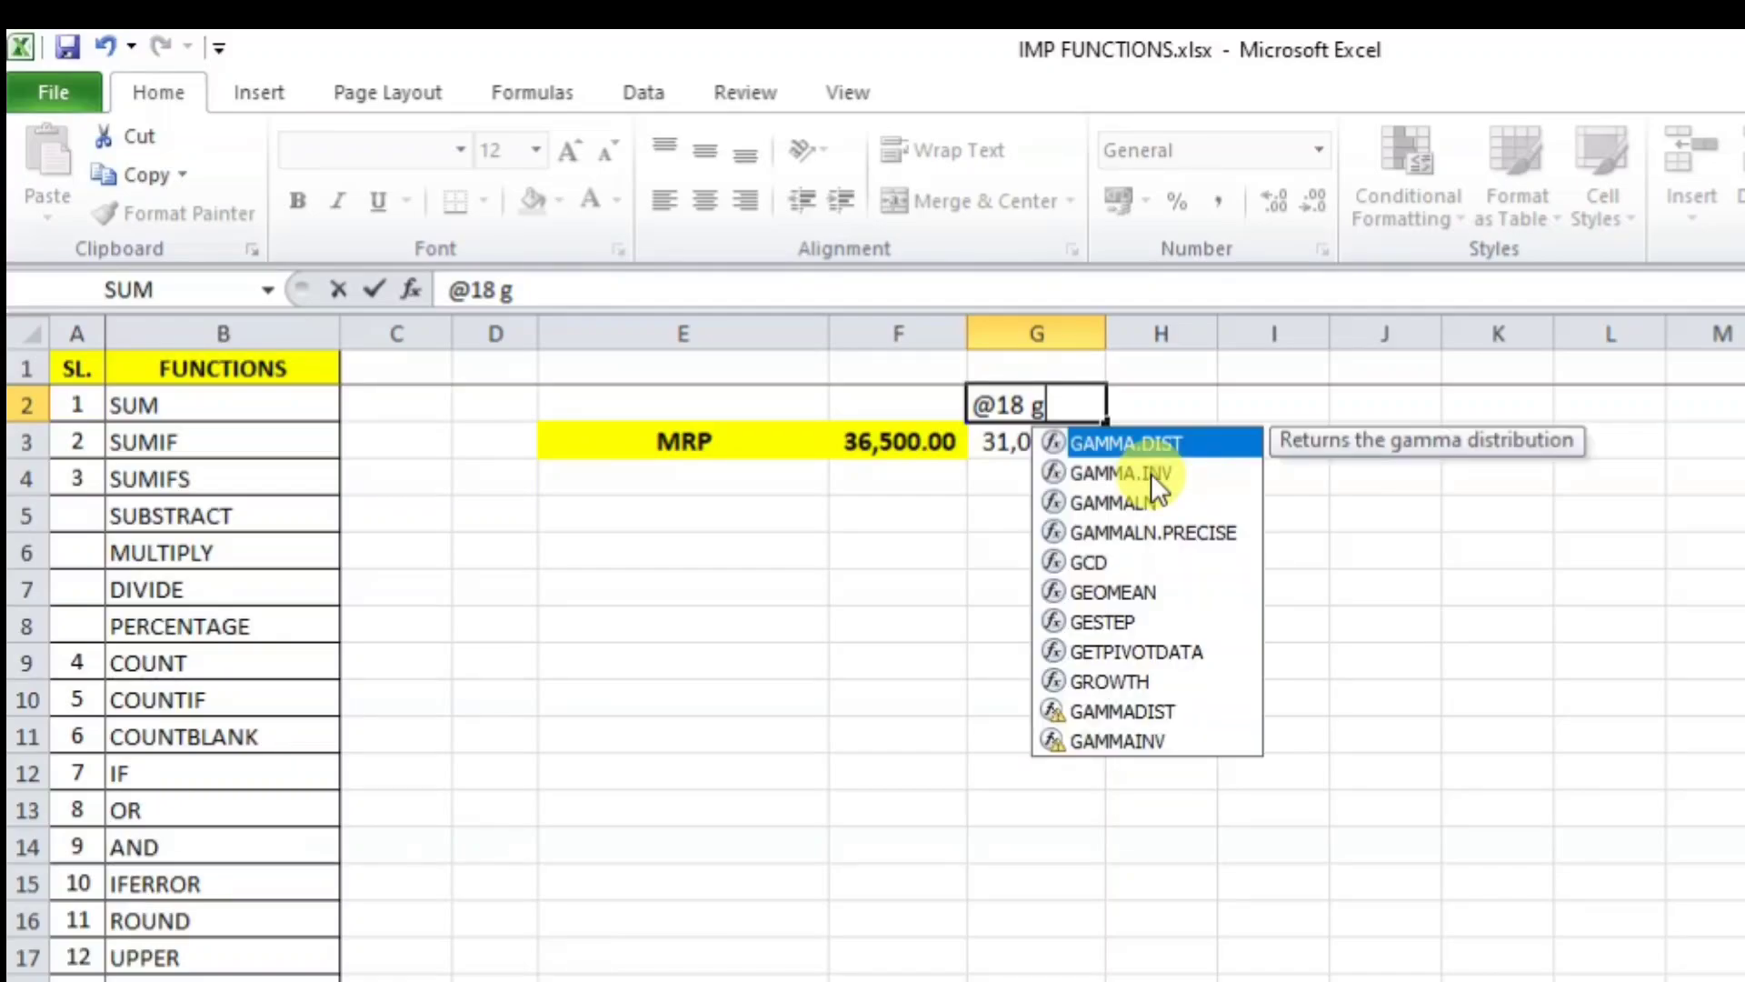
key(BackSpace)
text(F)
key(BackSpace)
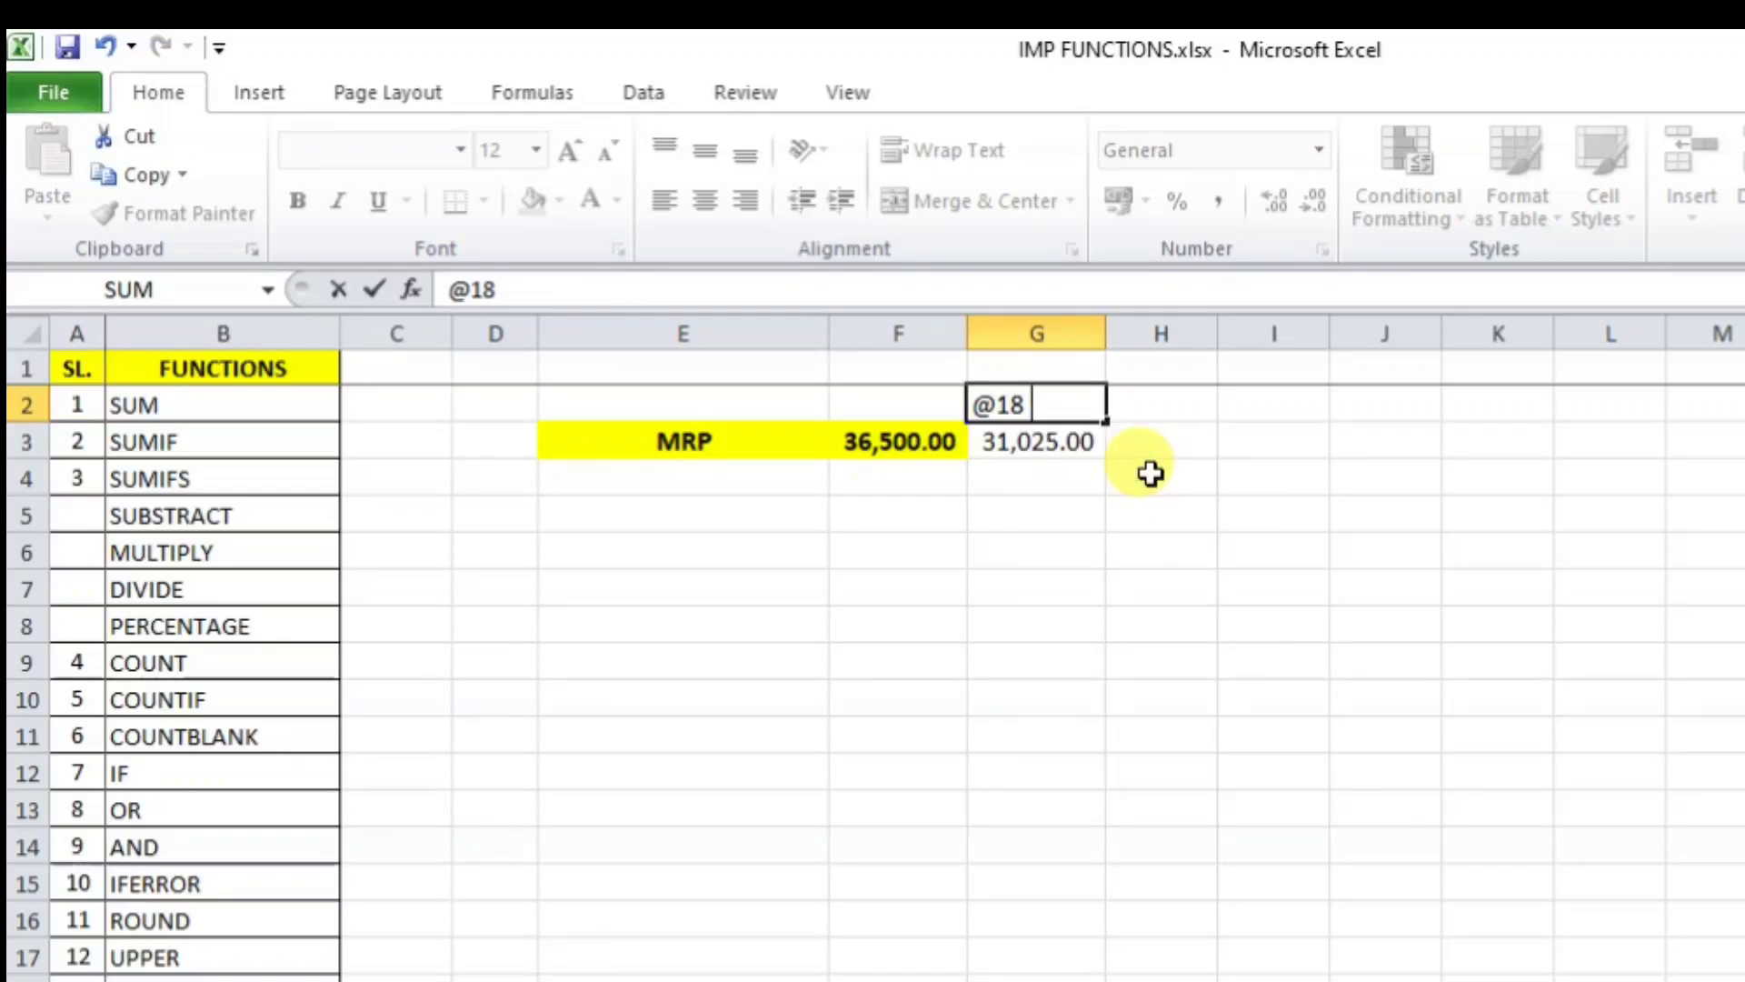
text(GST)
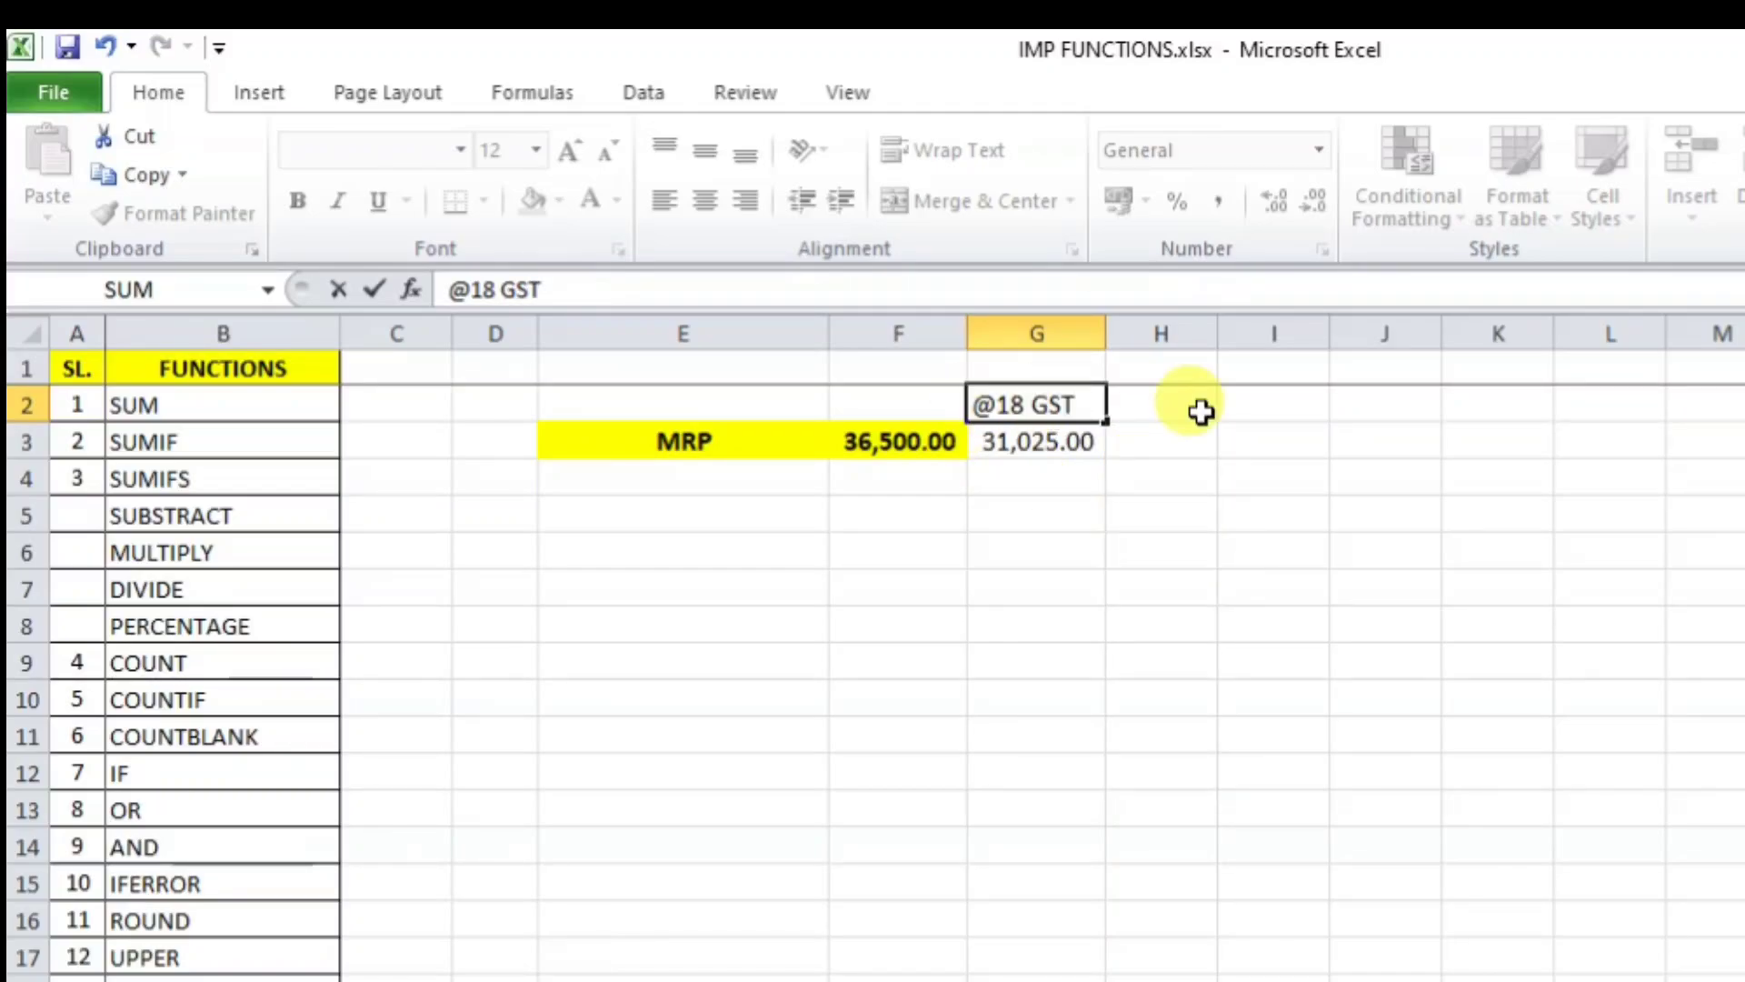
key(Return)
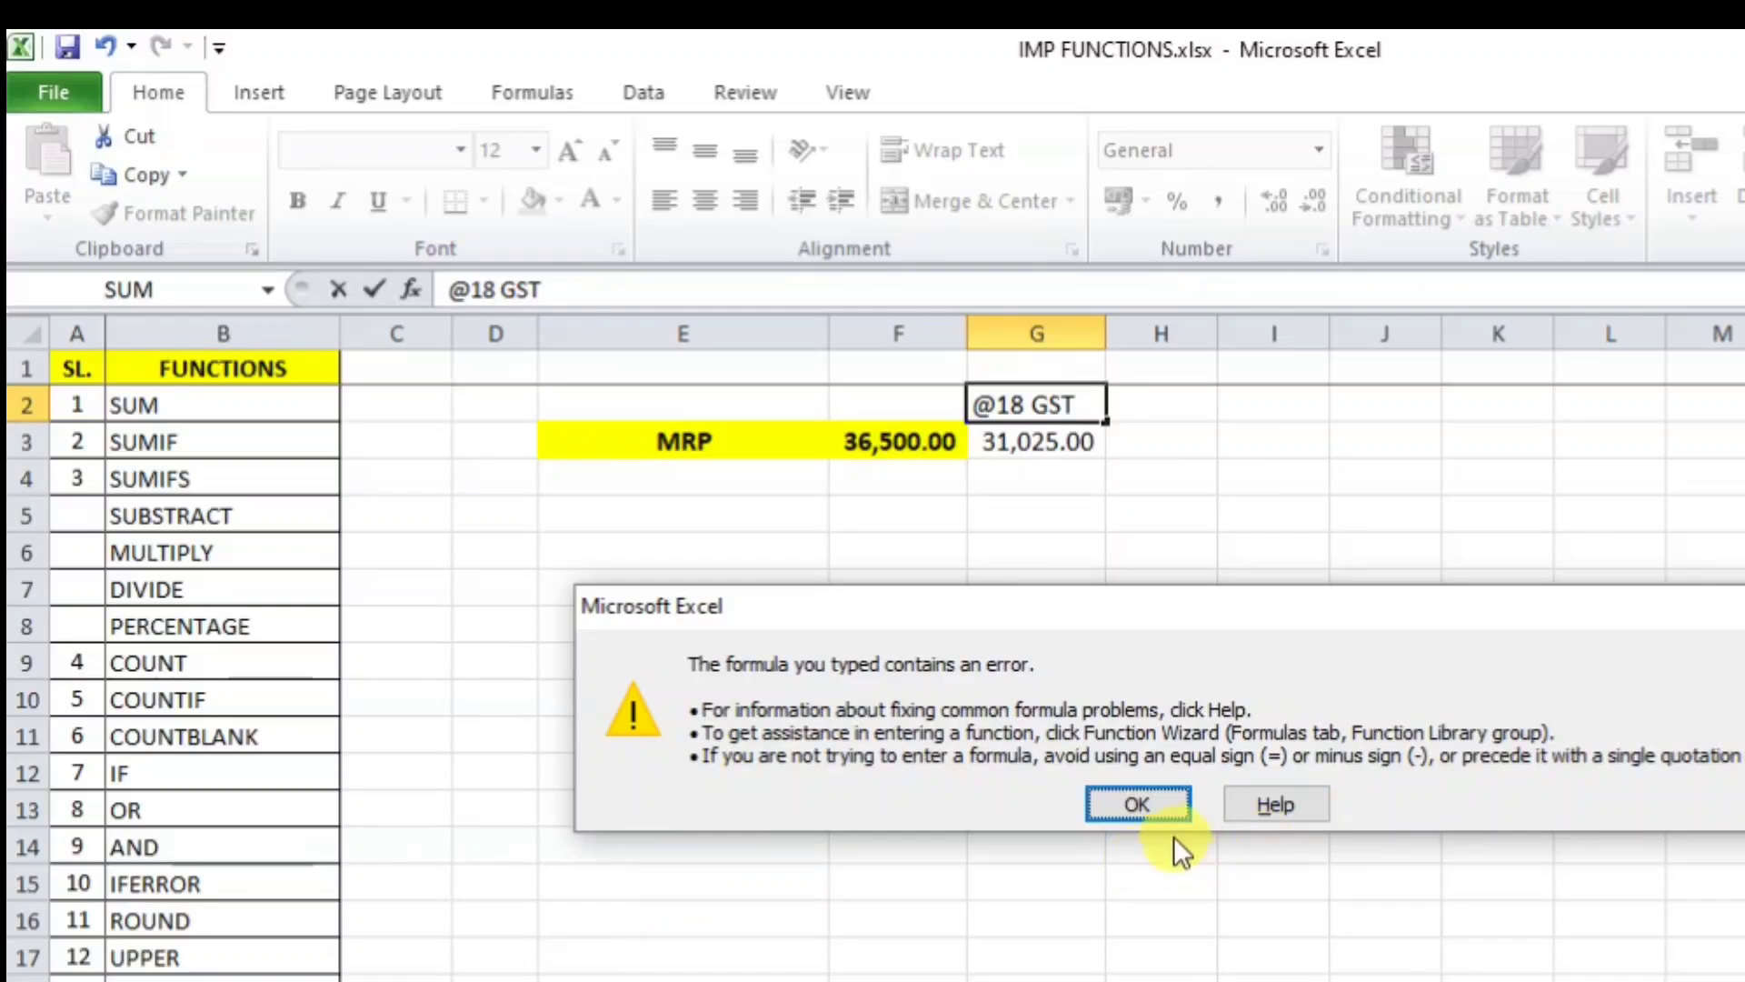
click(1153, 803)
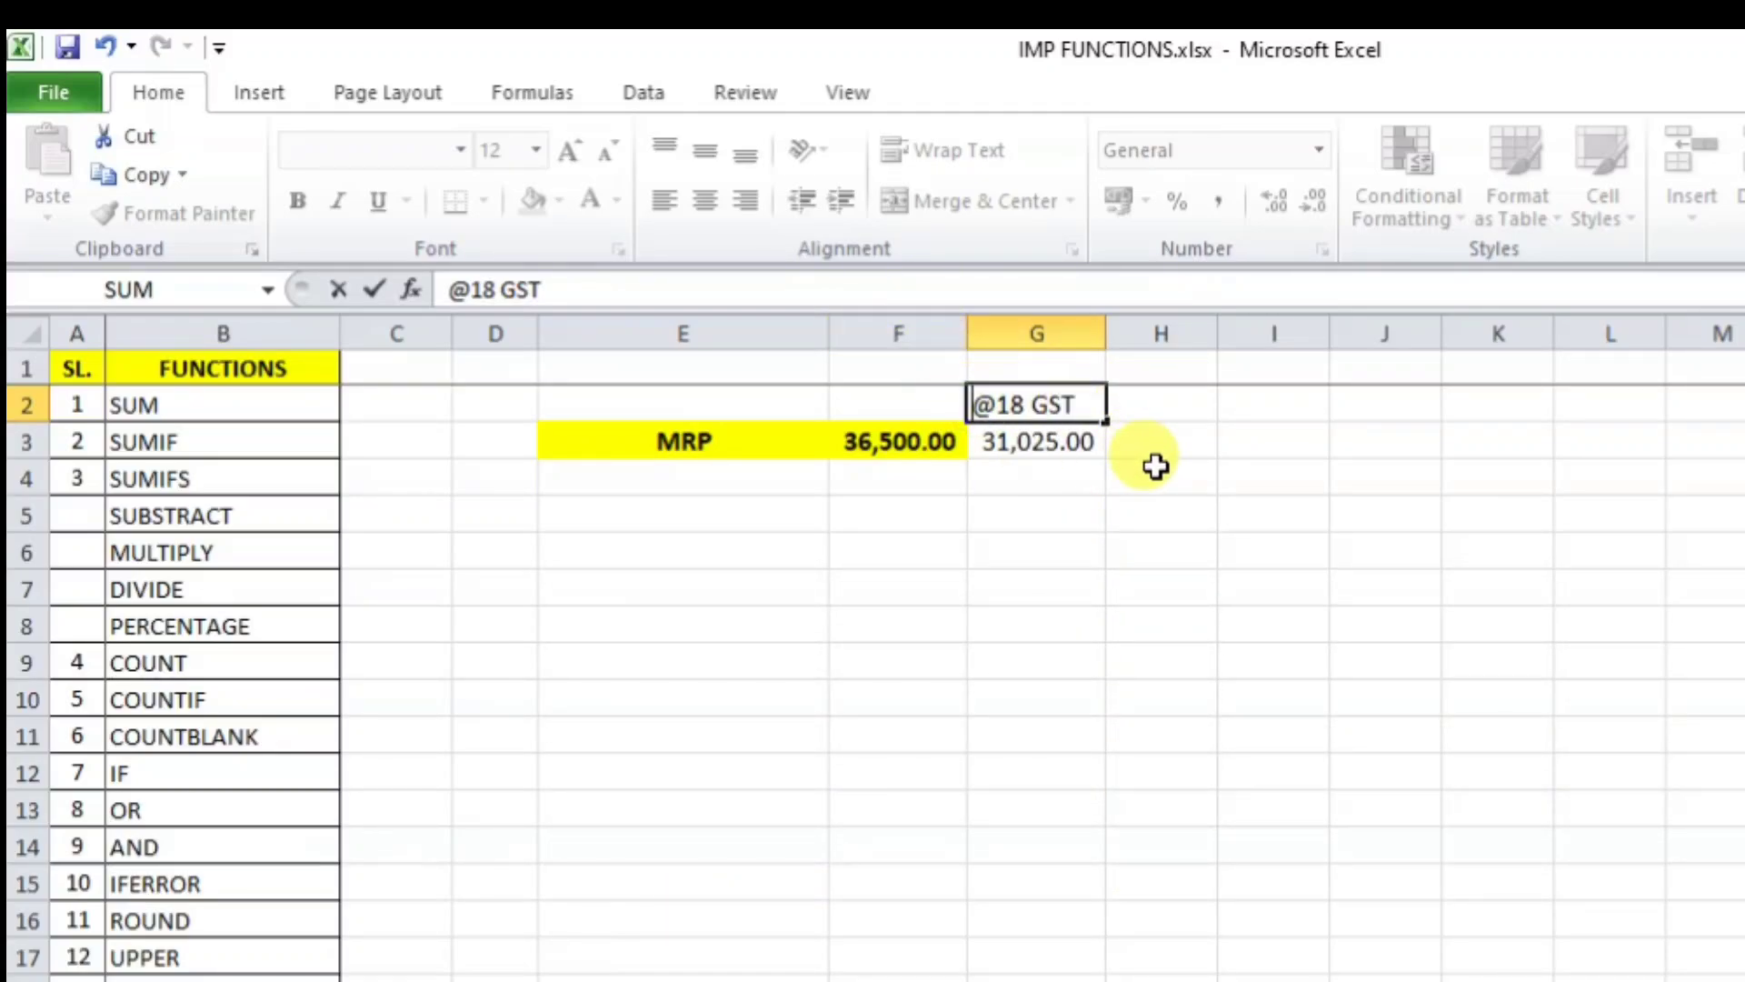
text("")
key(BackSpace)
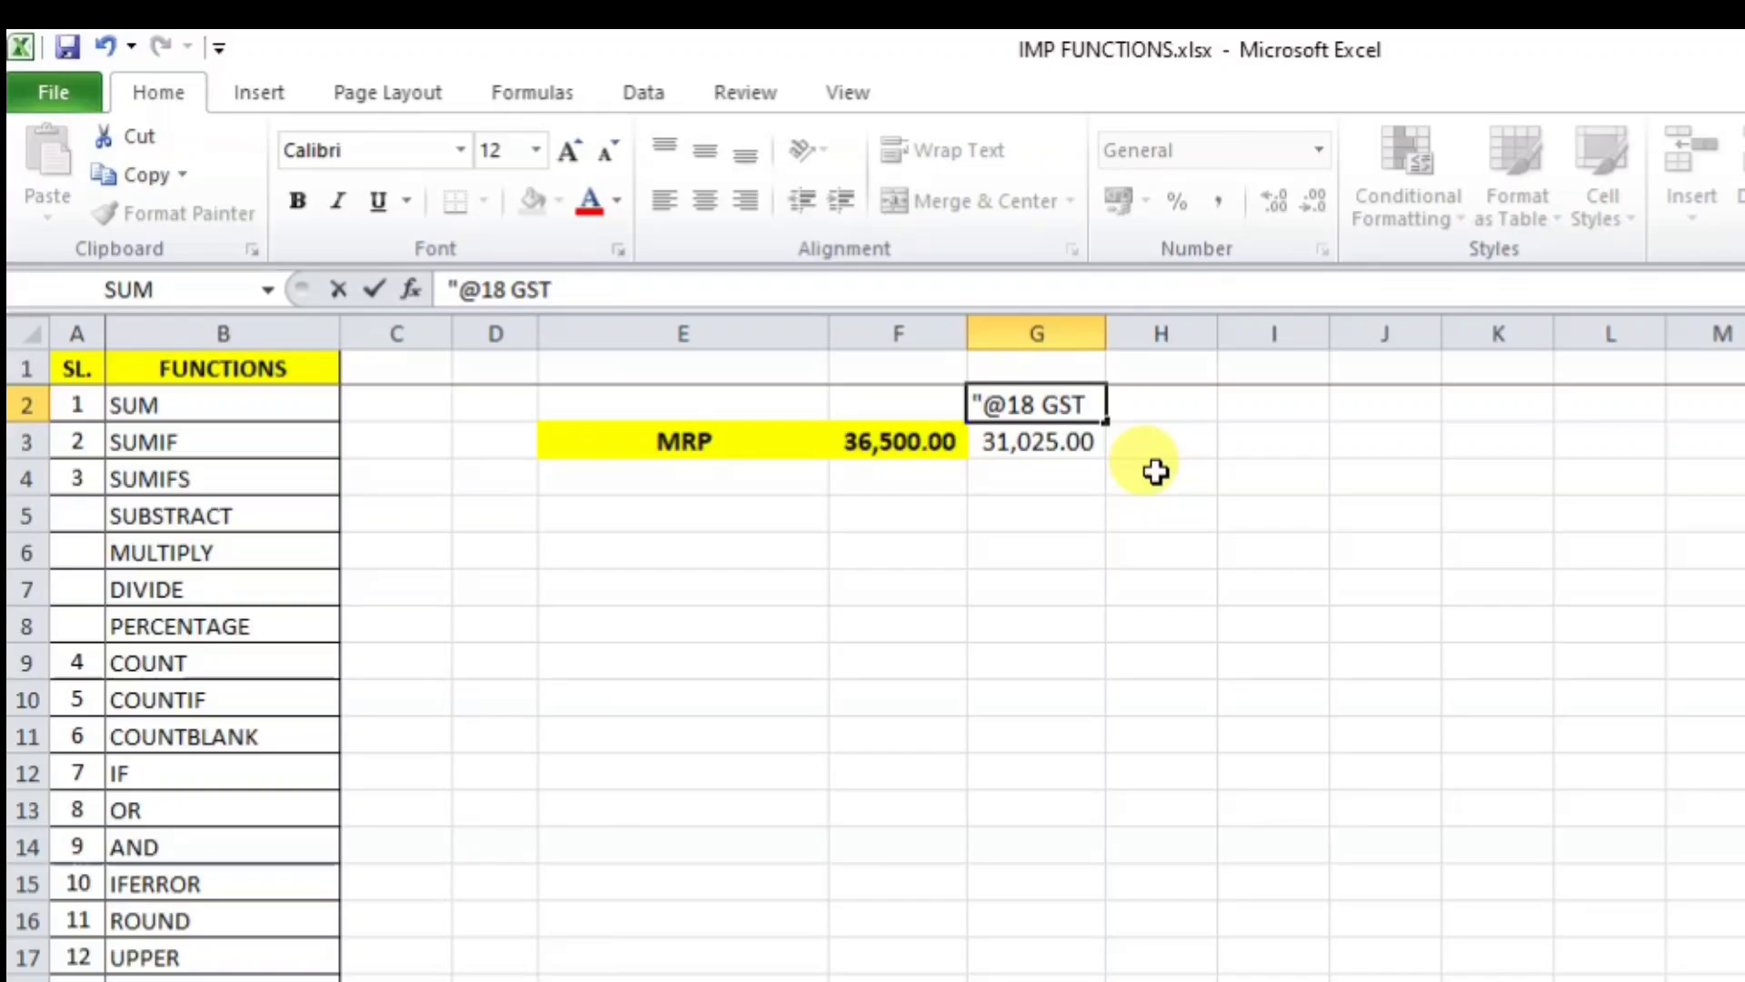
key(BackSpace)
text(")
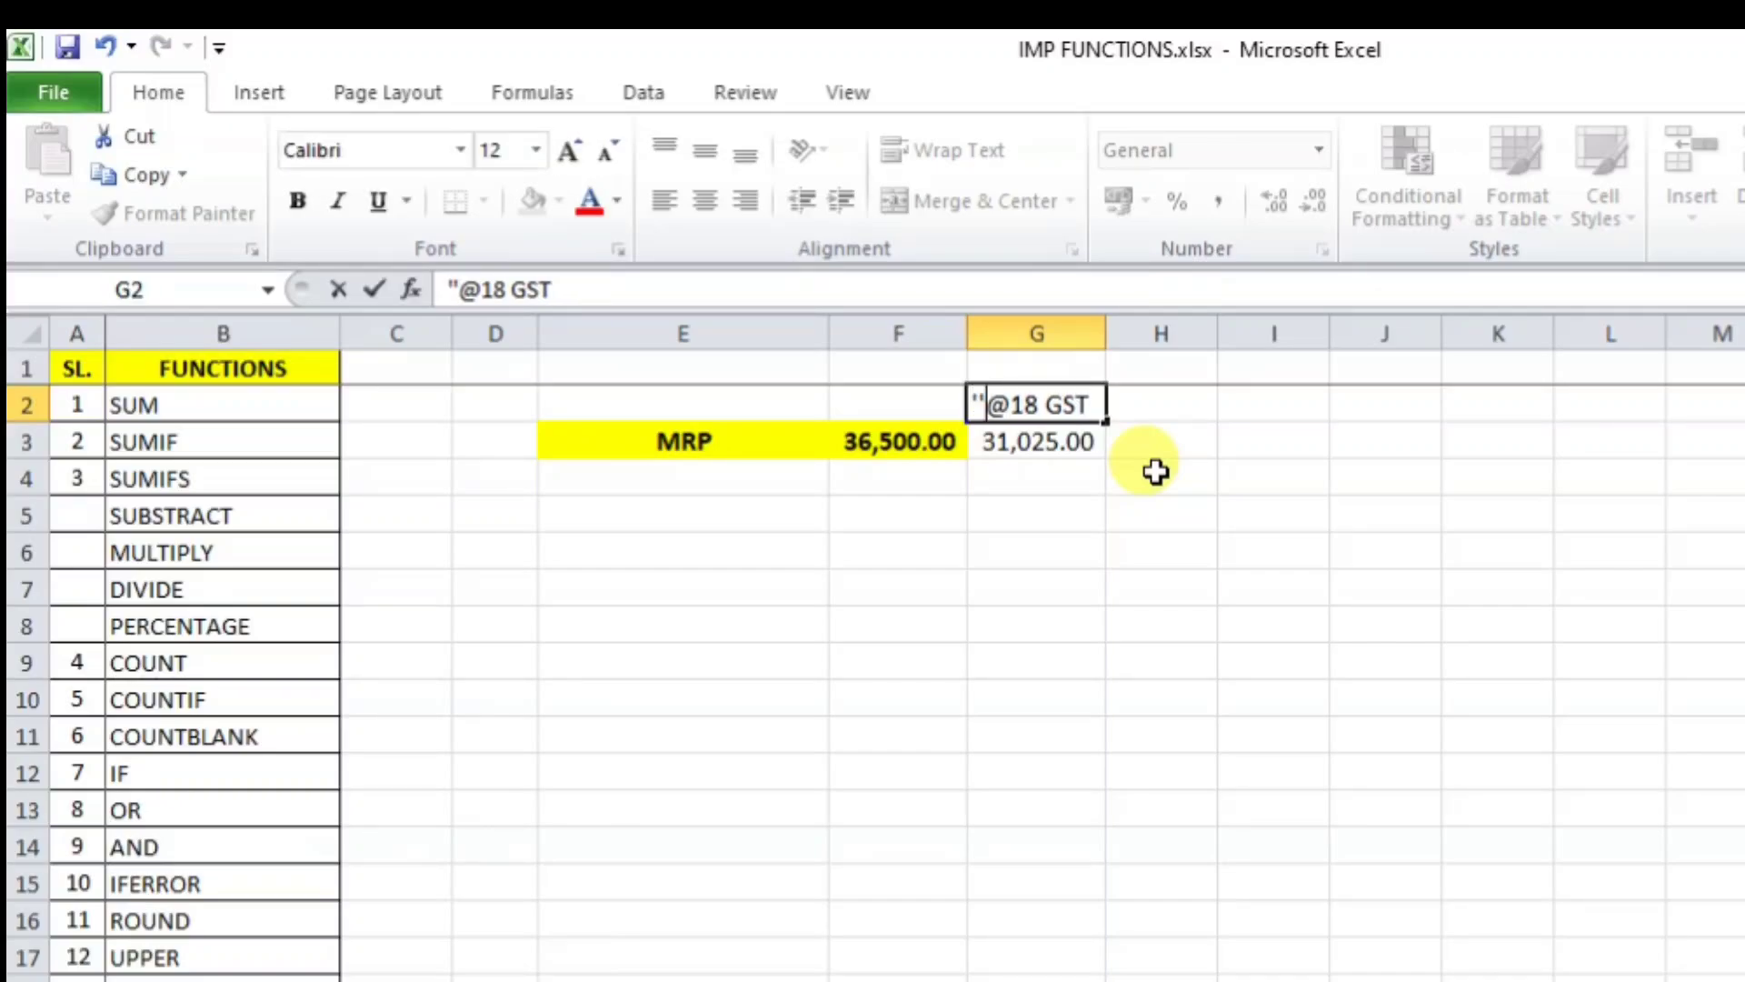
key(BackSpace)
text(')
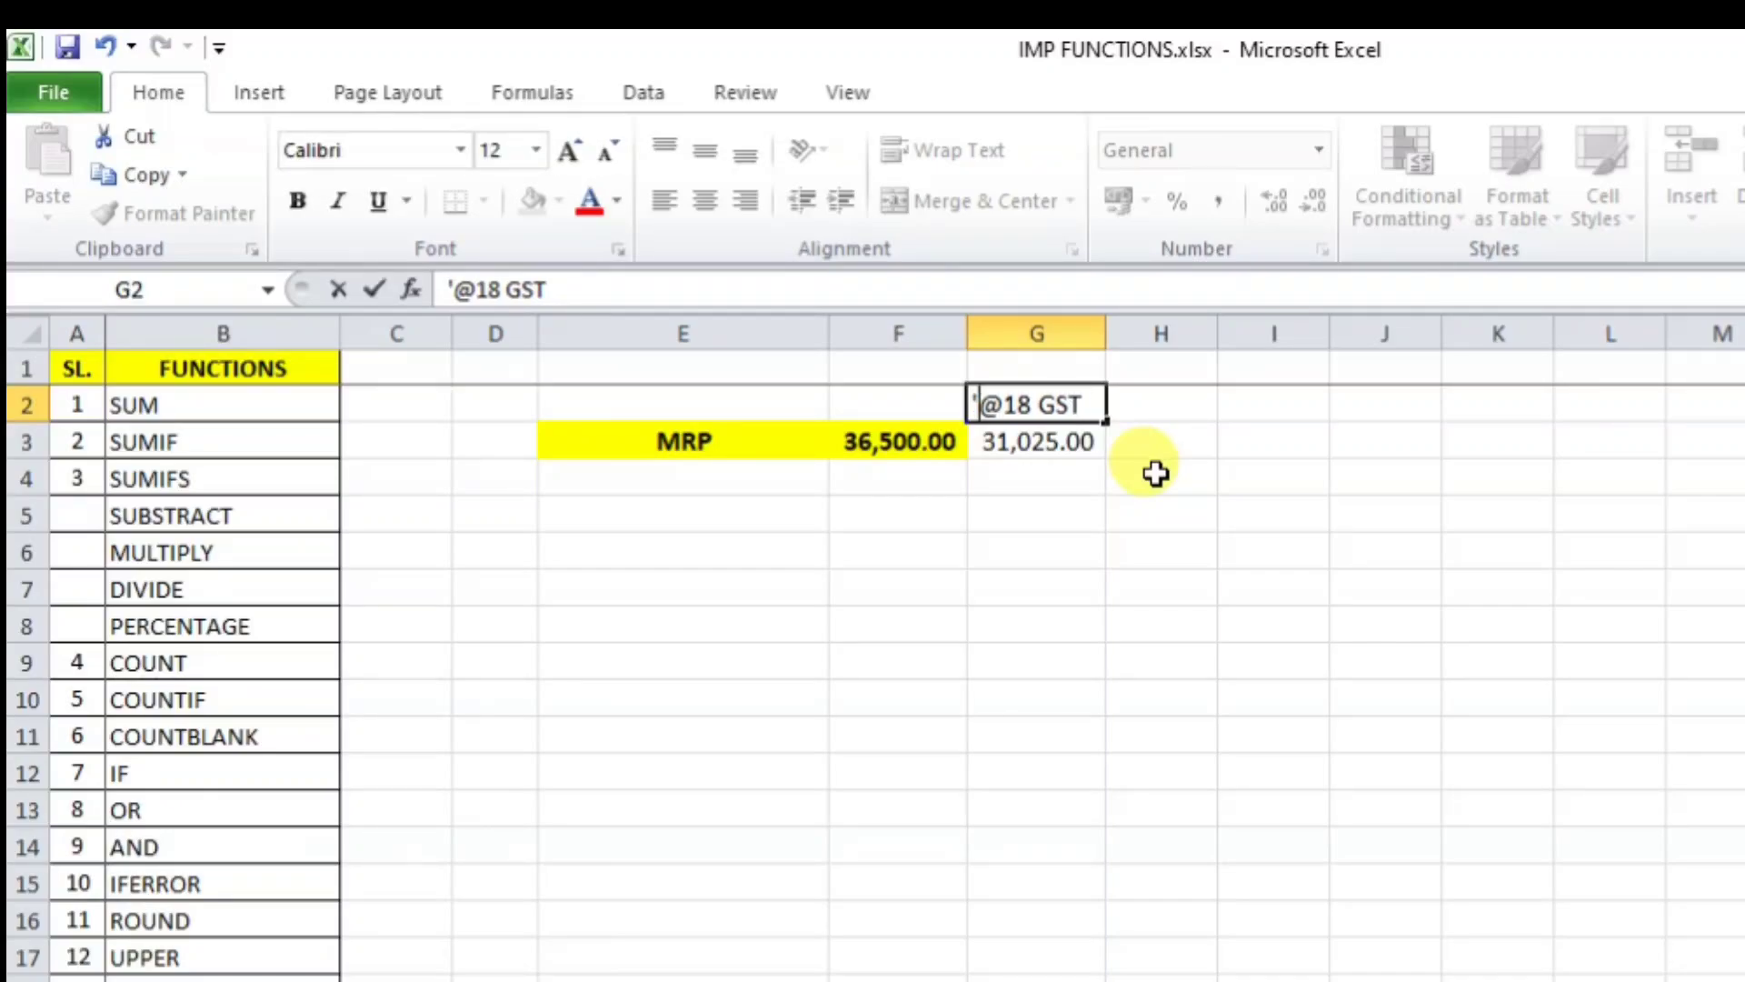
key(Return)
click(1271, 469)
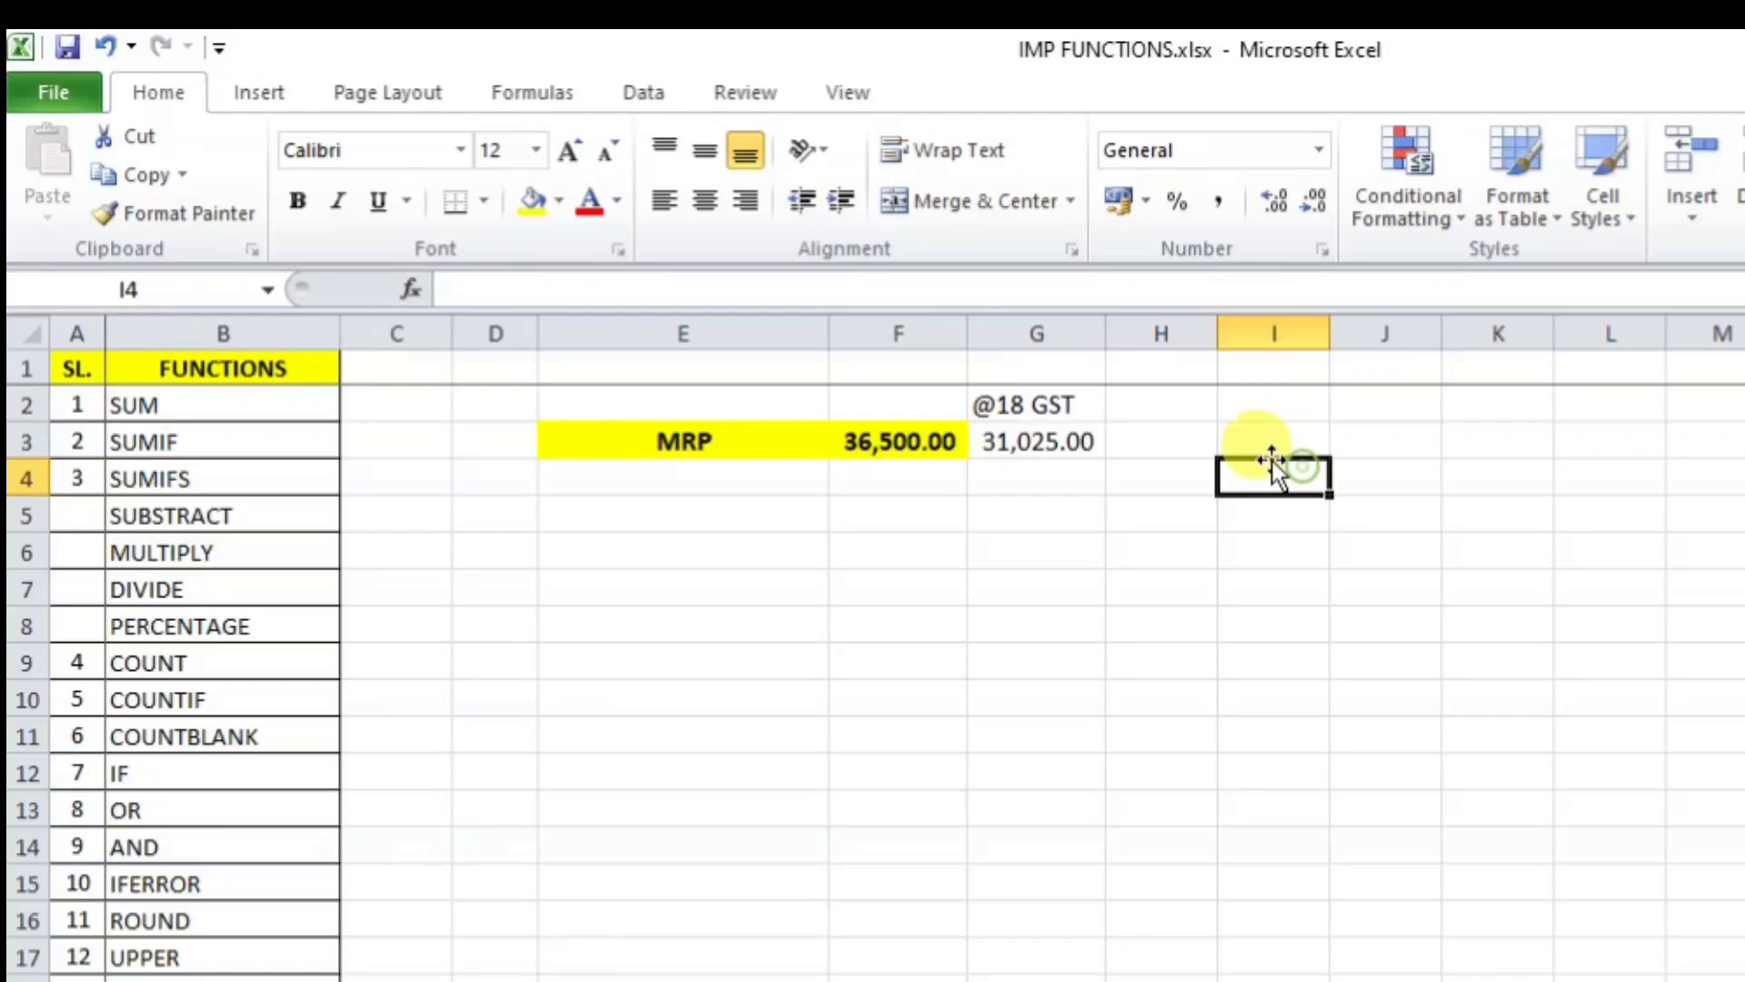
- Calculate the value before GST in H3 with the formula =G3/1.18
click(1186, 439)
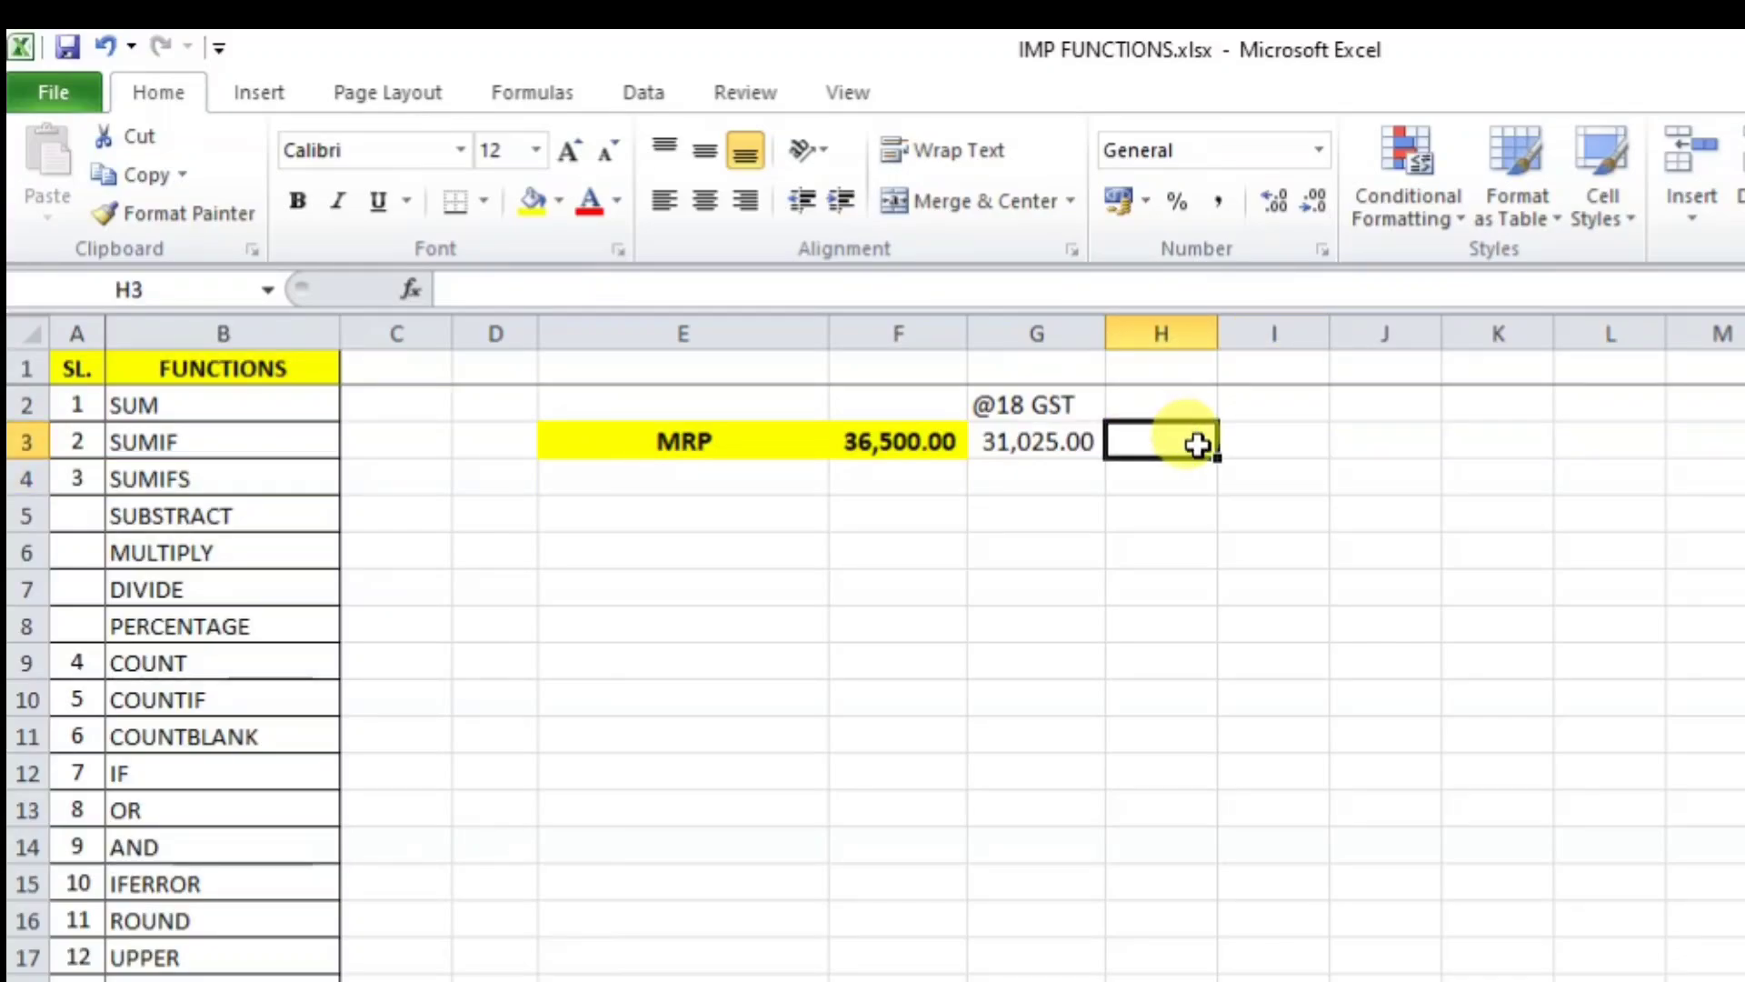
text(=)
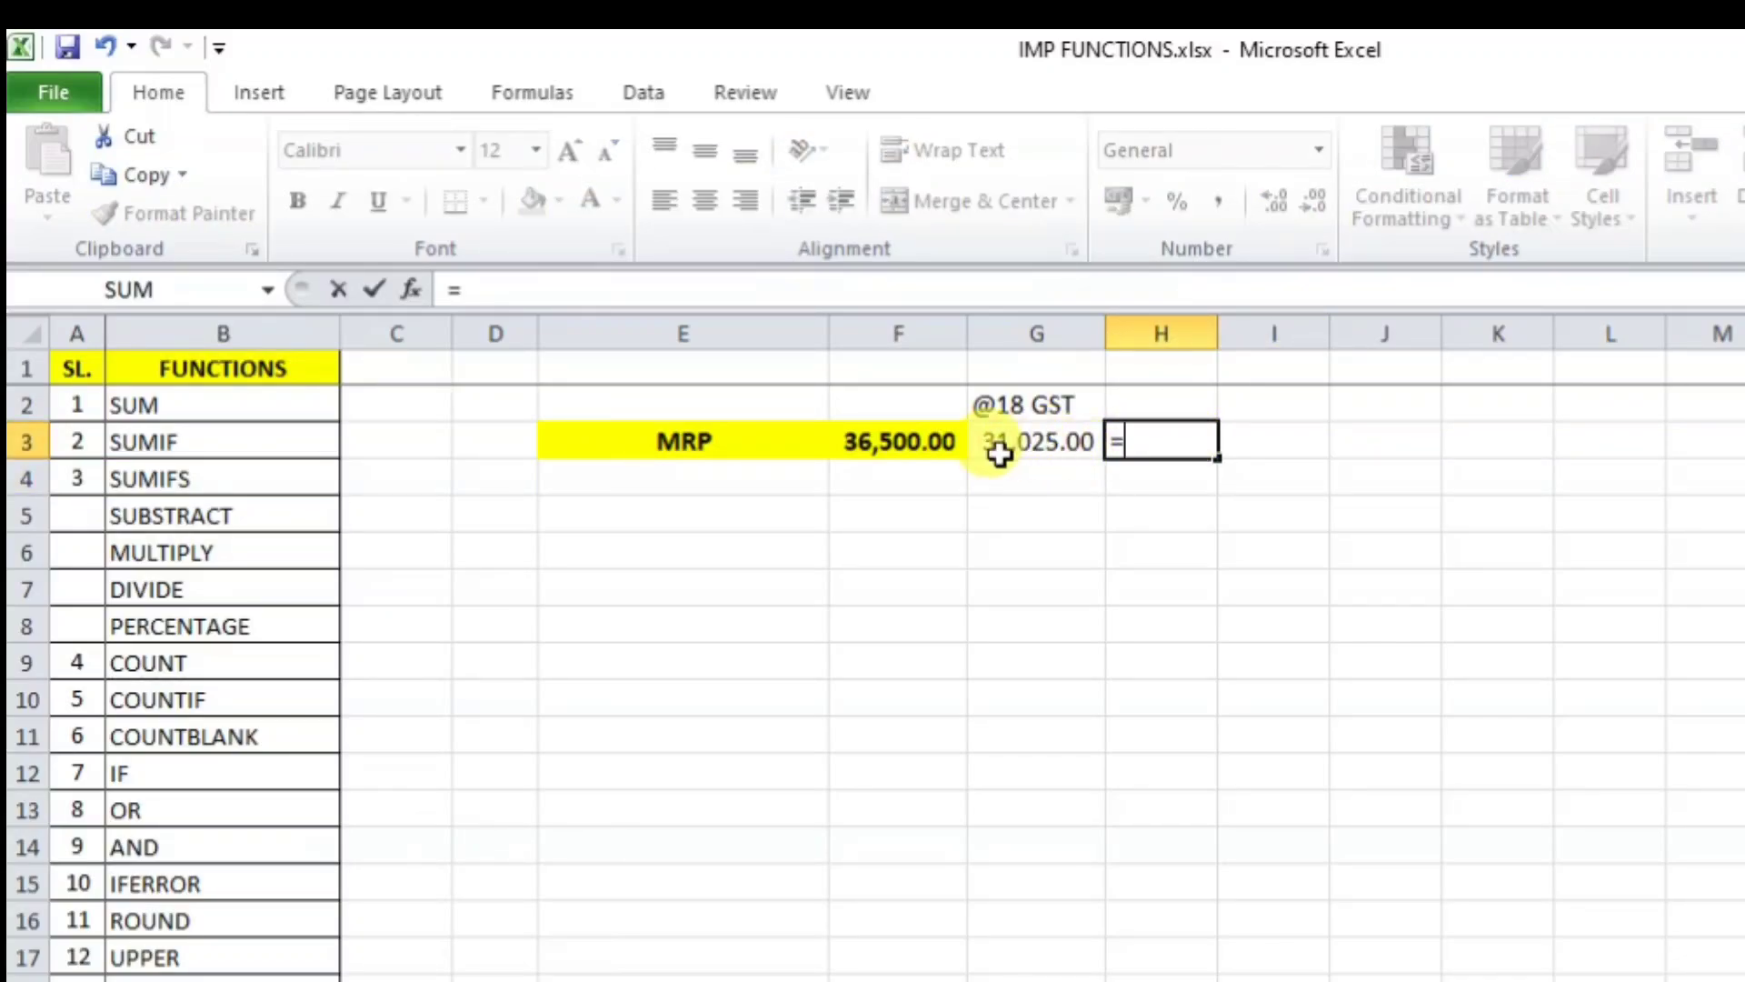
click(1047, 437)
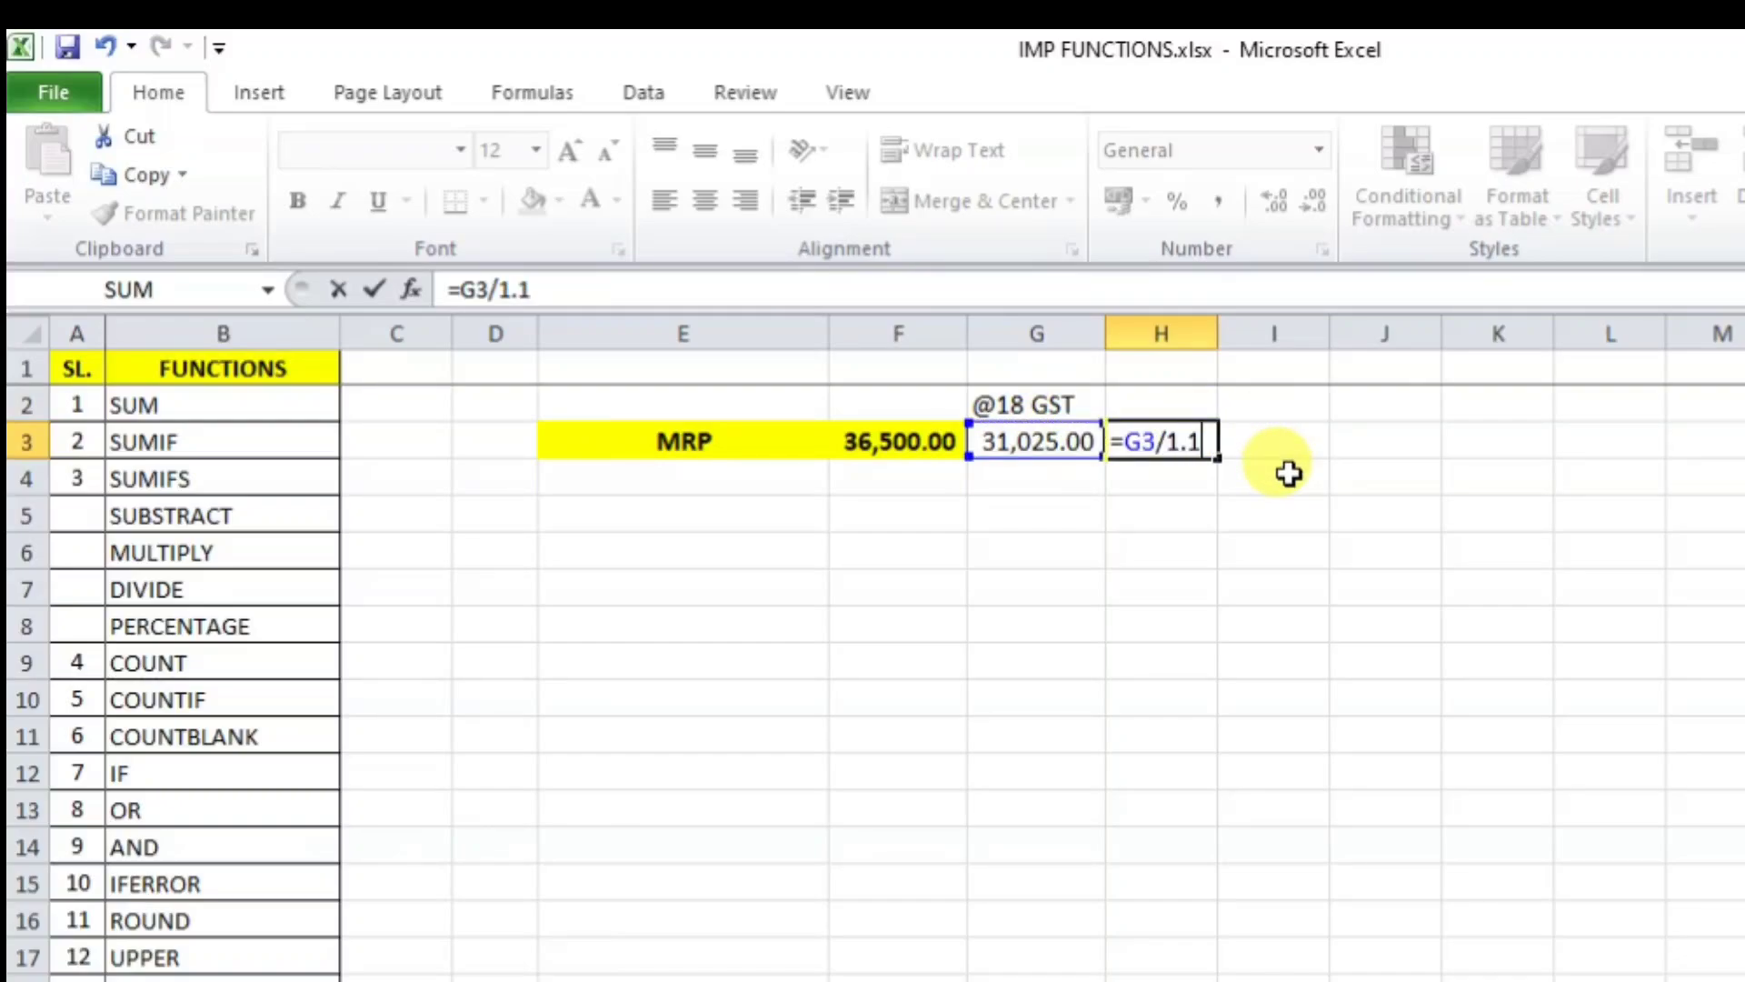
text(/1.18)
key(Return)
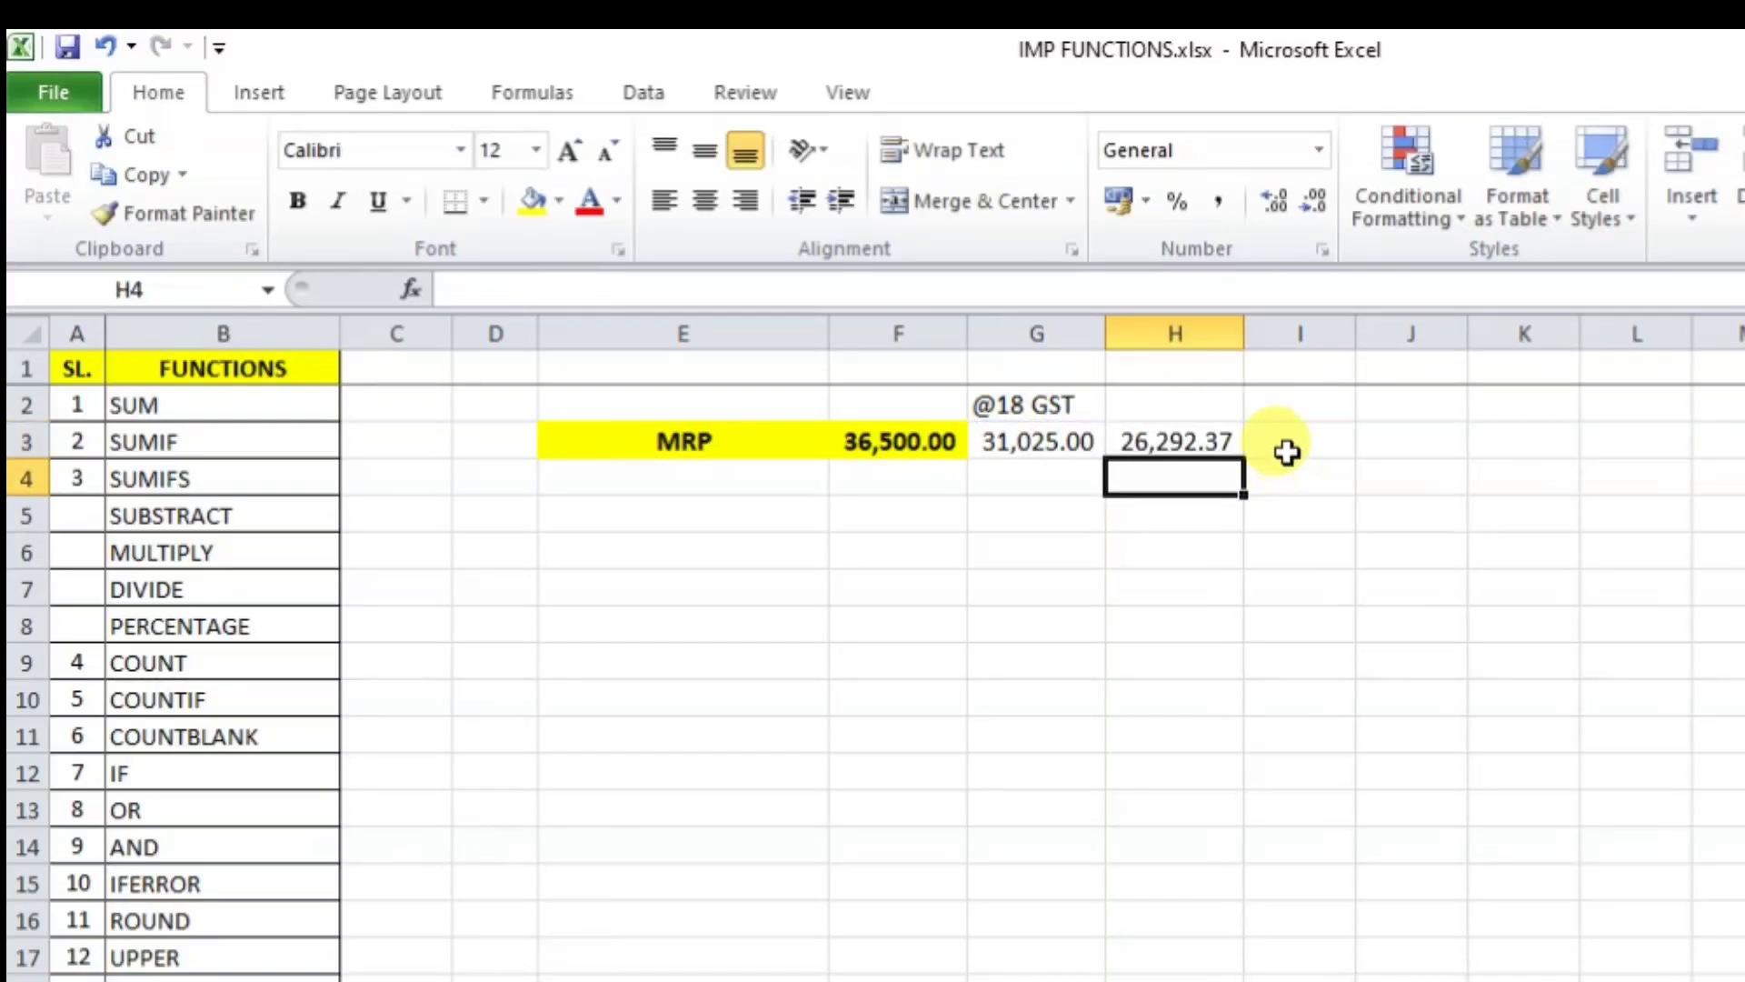
- Enter the heading TAXABLE VALUE in H2 and fit column H to its contents
click(1173, 400)
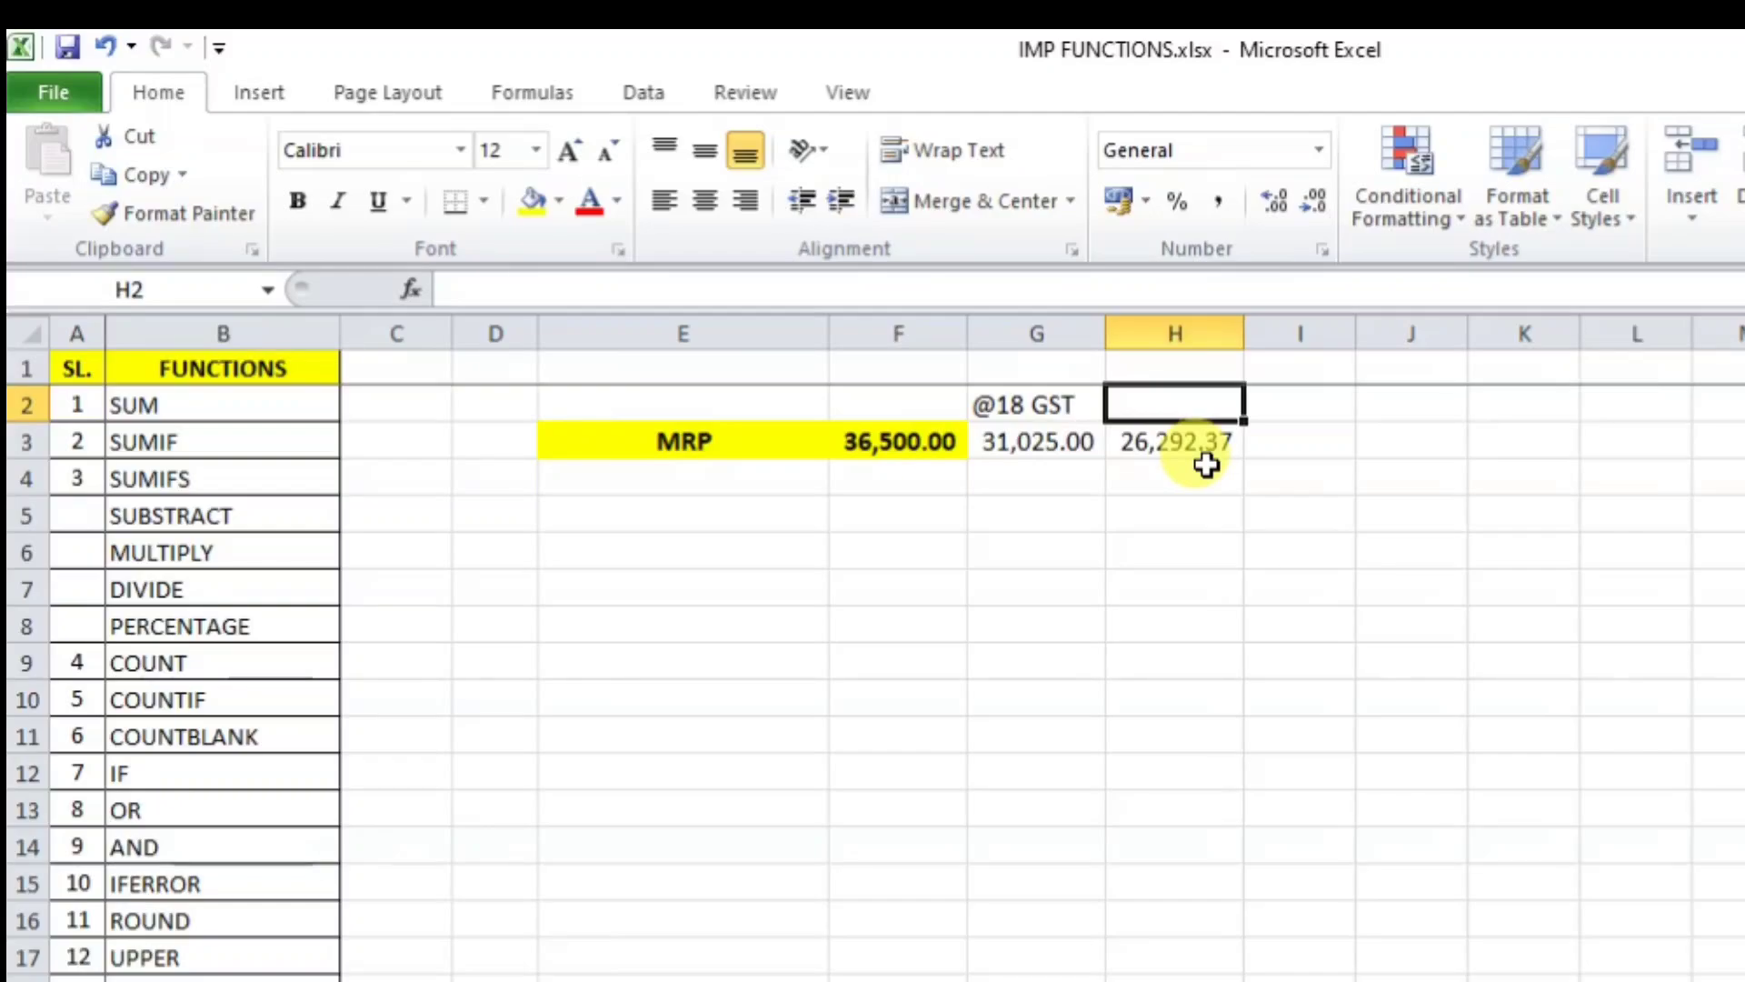
text(TAXABLE VALUE)
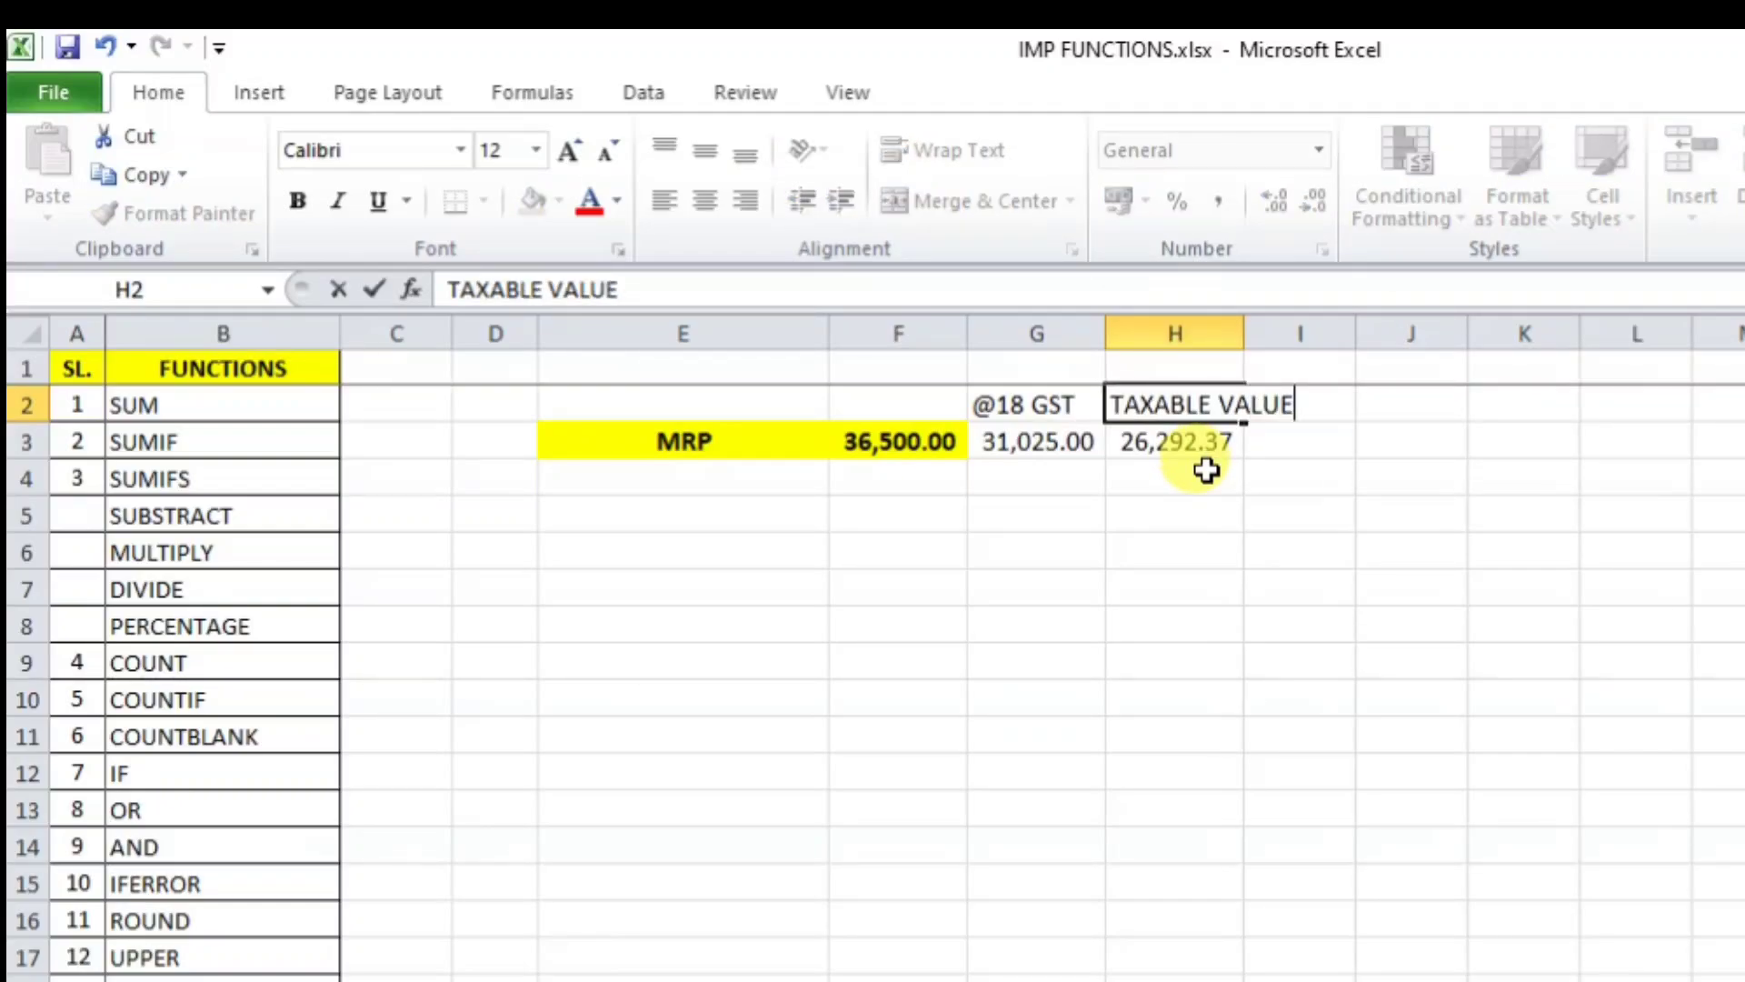
click(1206, 470)
double_click(1245, 329)
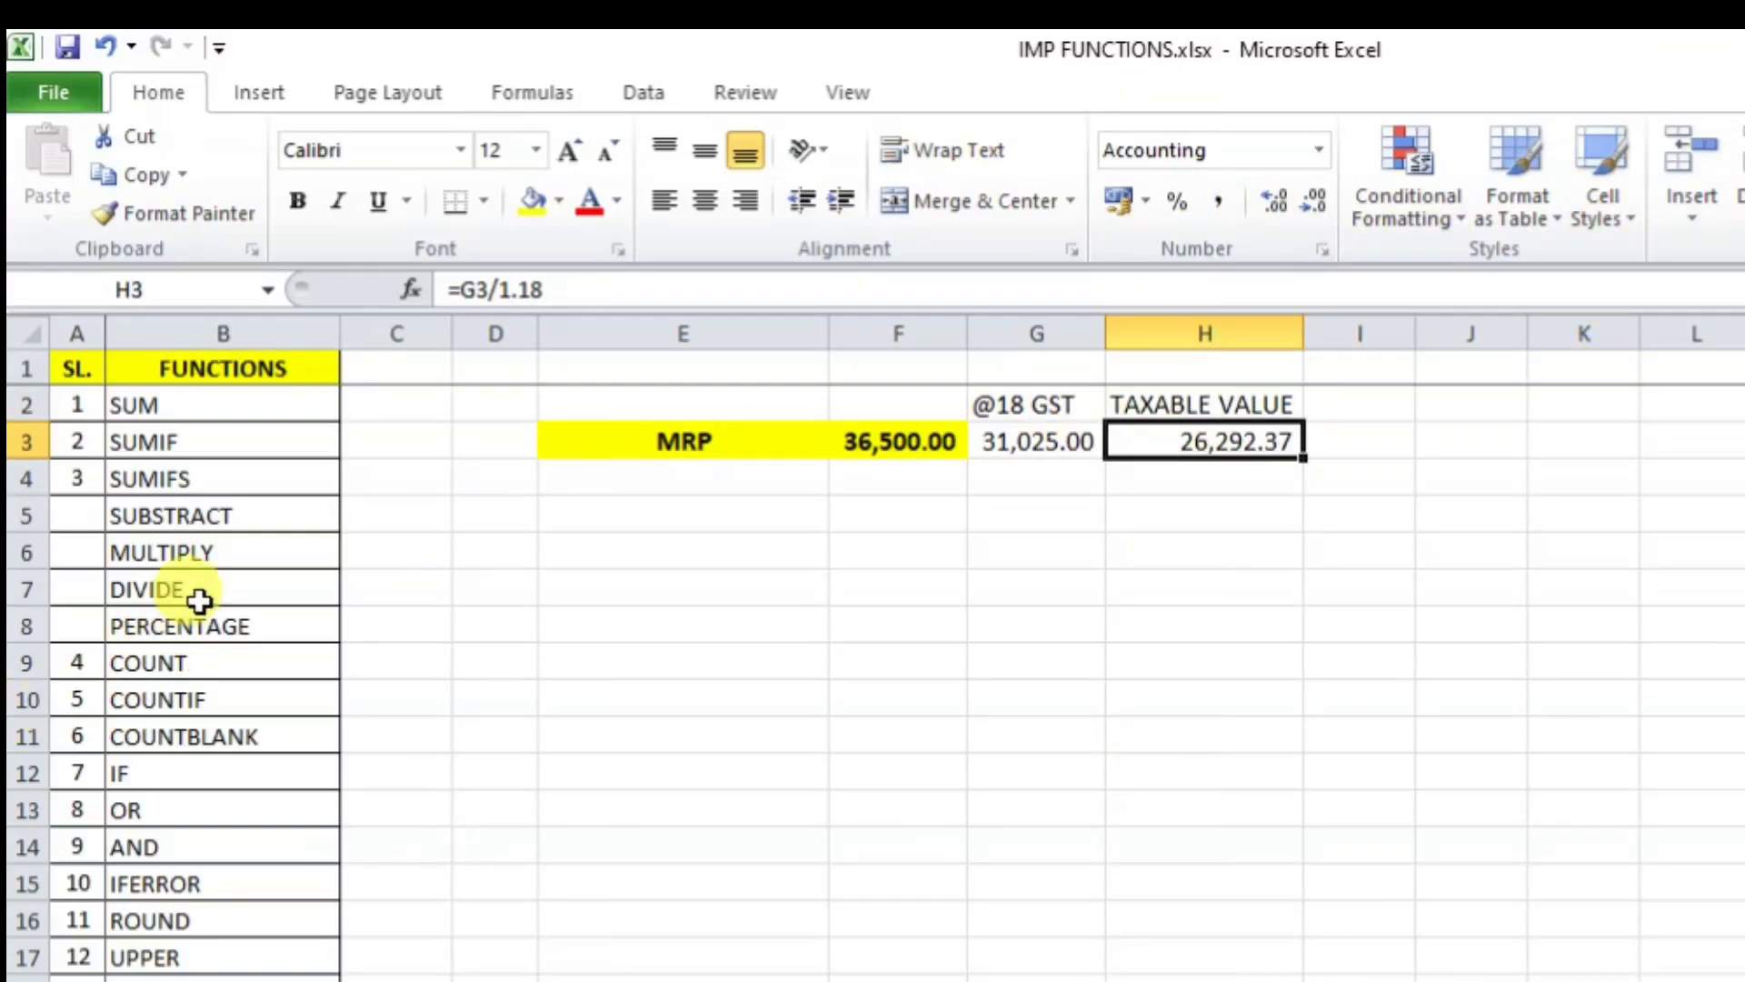
- Review the SUBSTRACT entry in the function list, the MRP value and the discount formula in G3
click(216, 516)
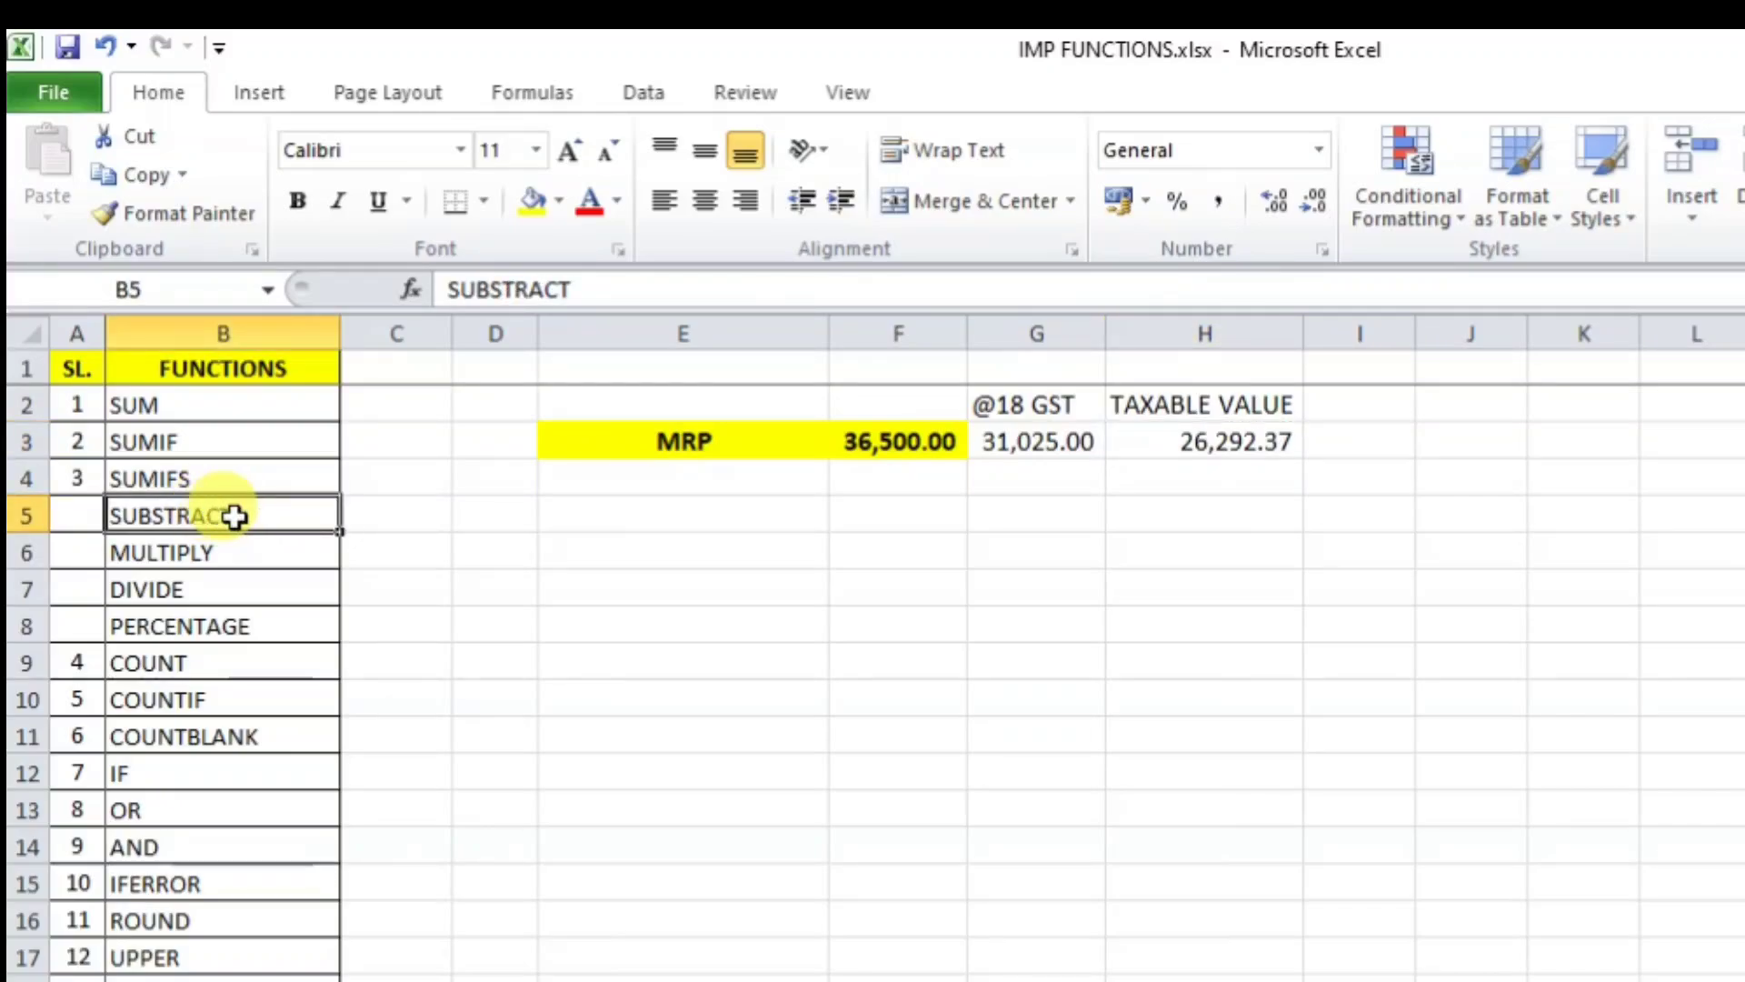
click(914, 448)
click(1050, 448)
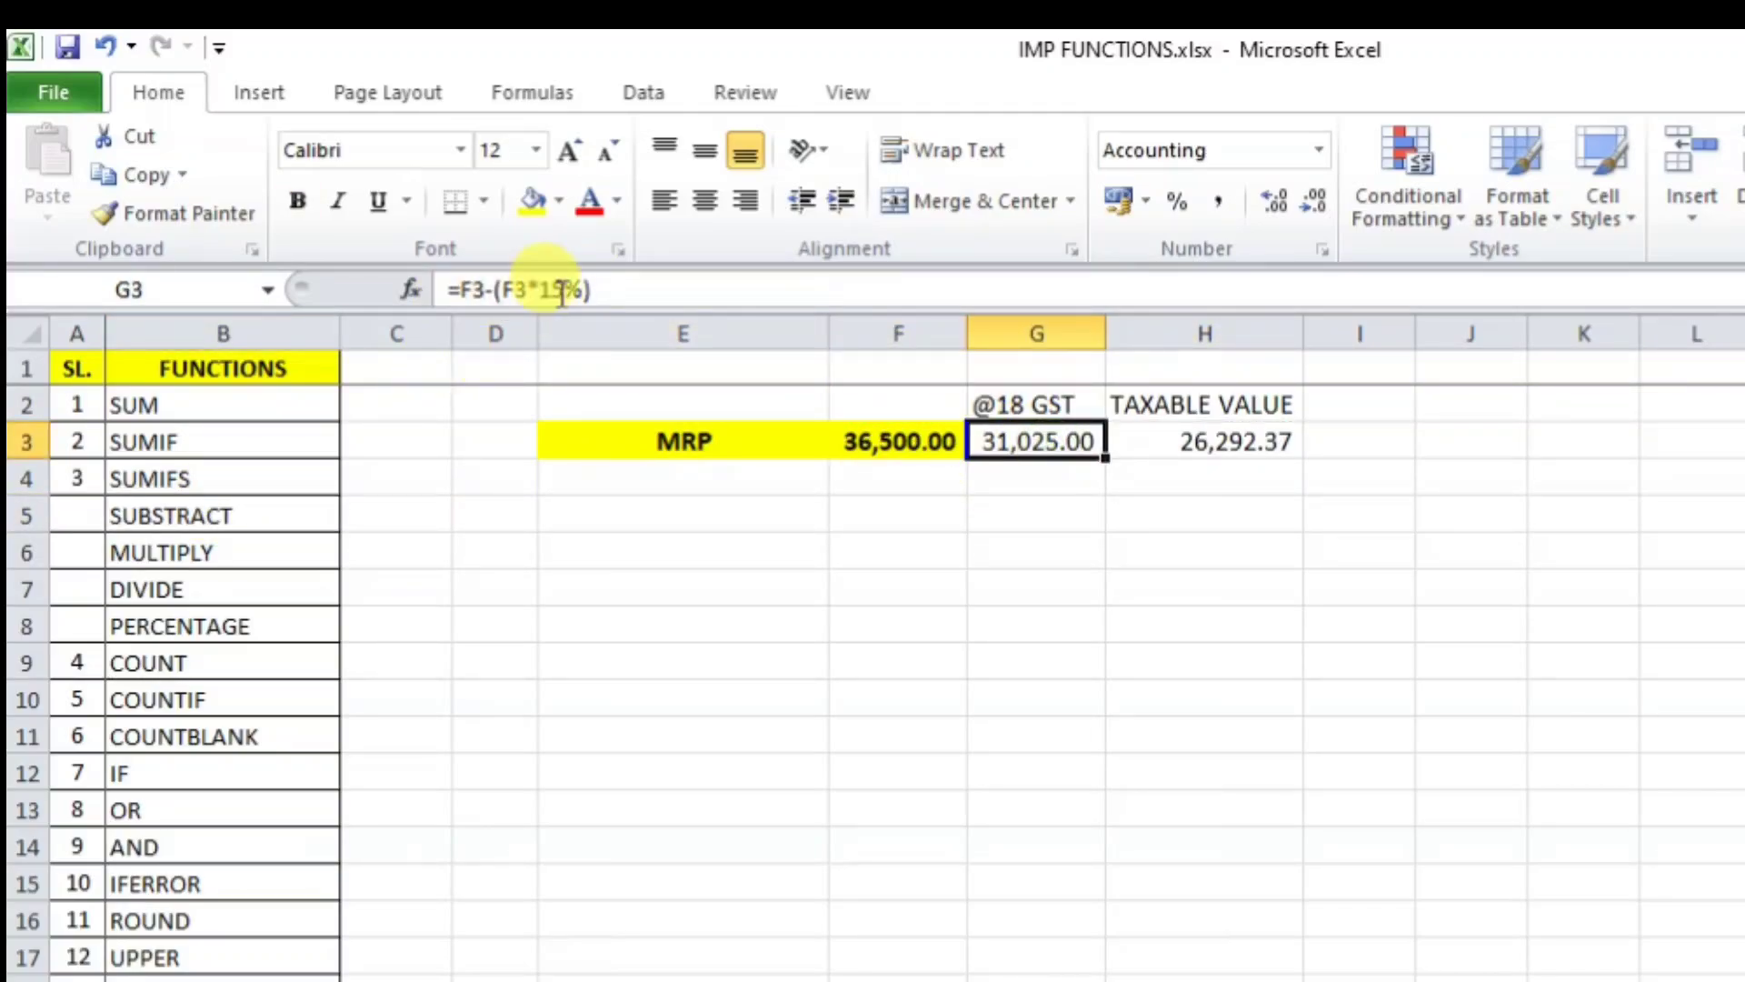
- Enter 4500 in E5 and 2650 in E6 as values for a subtraction example
drag(917, 550, 914, 518)
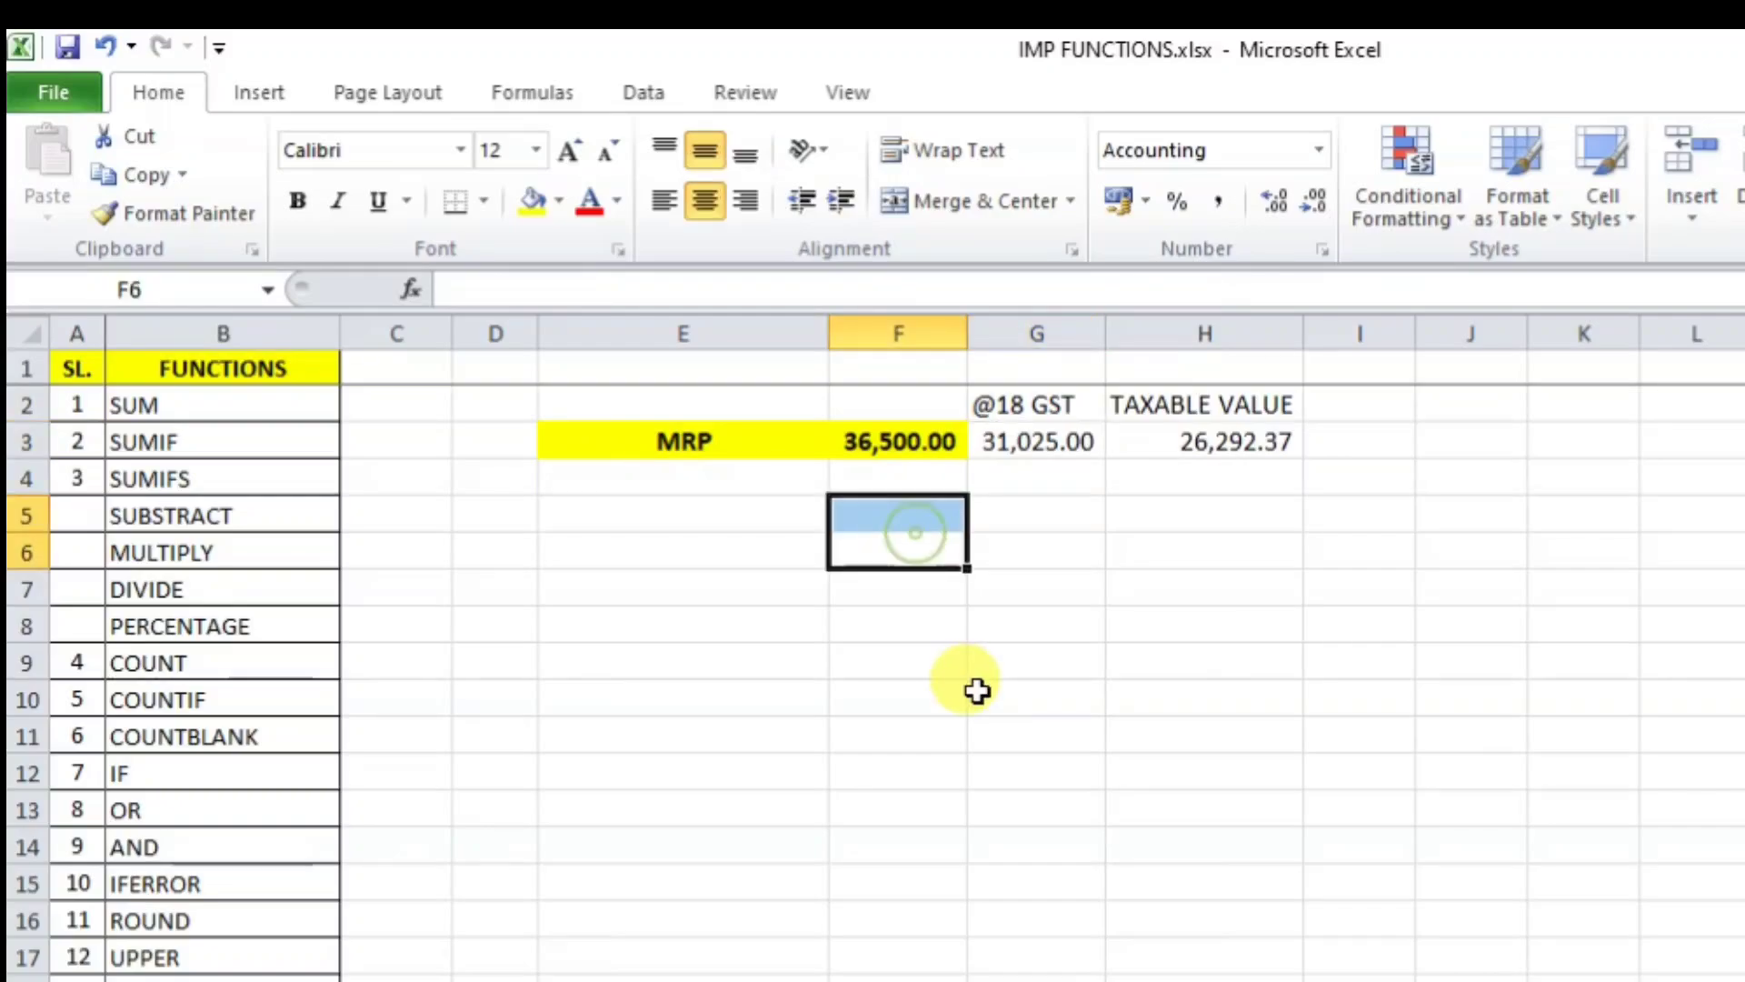
click(732, 520)
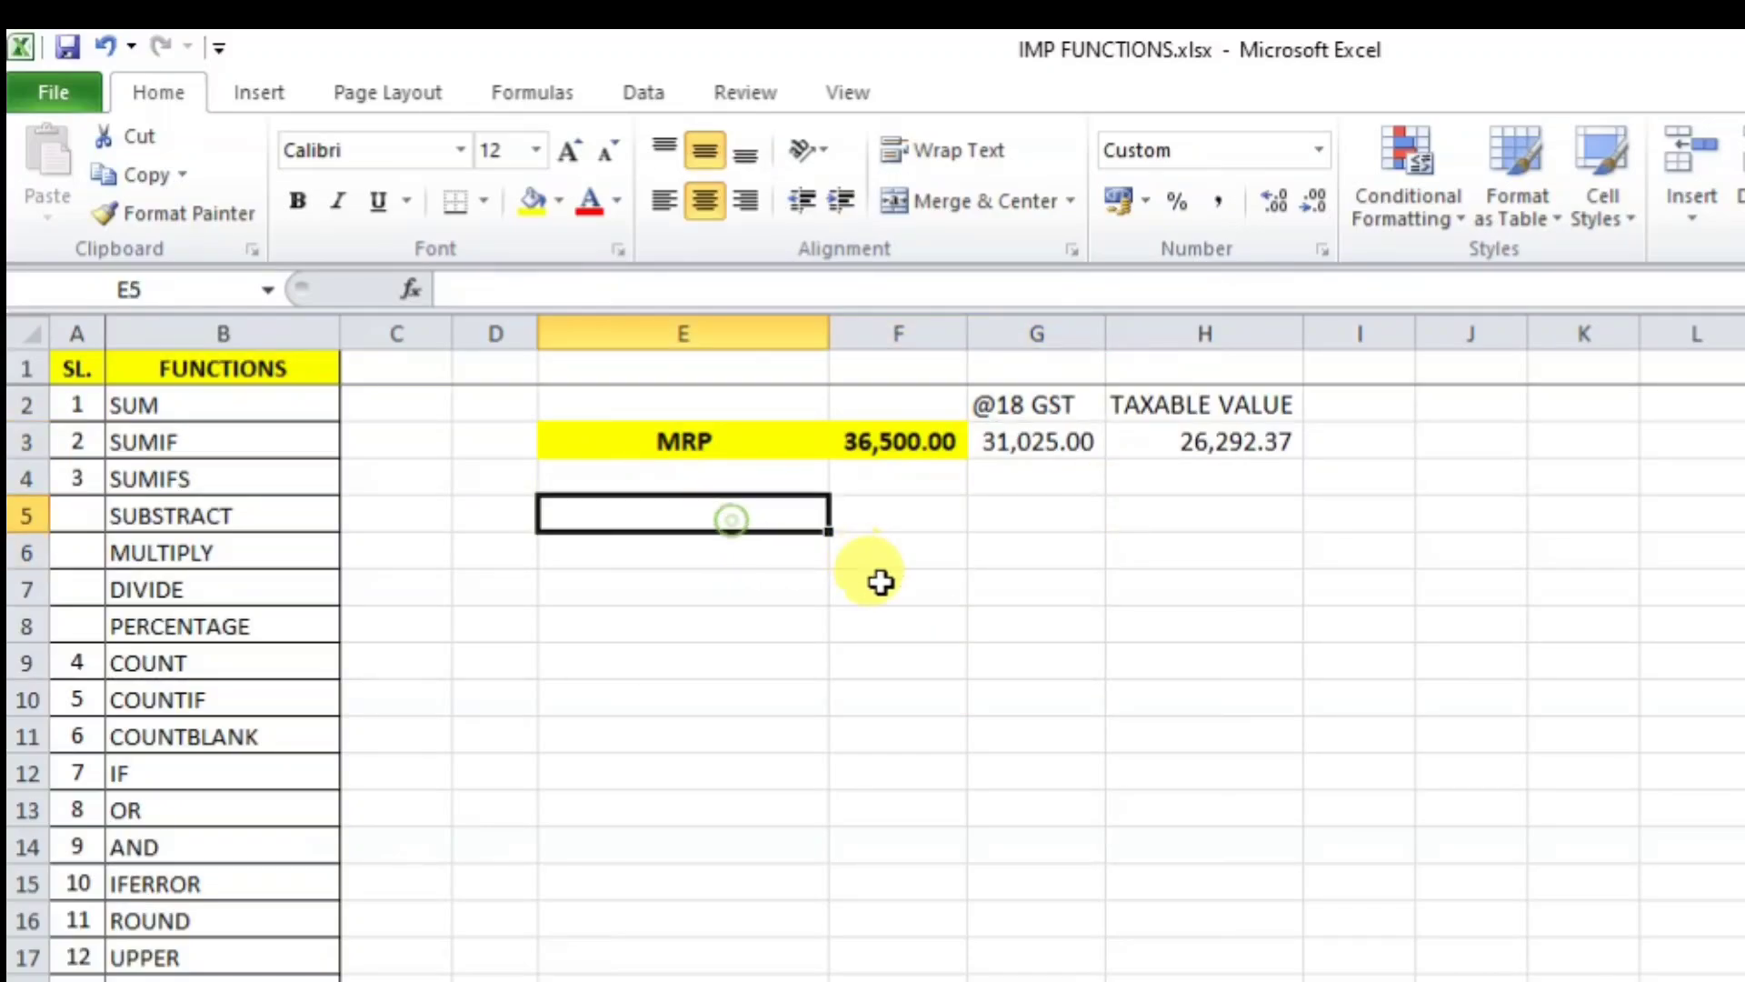
text(4500)
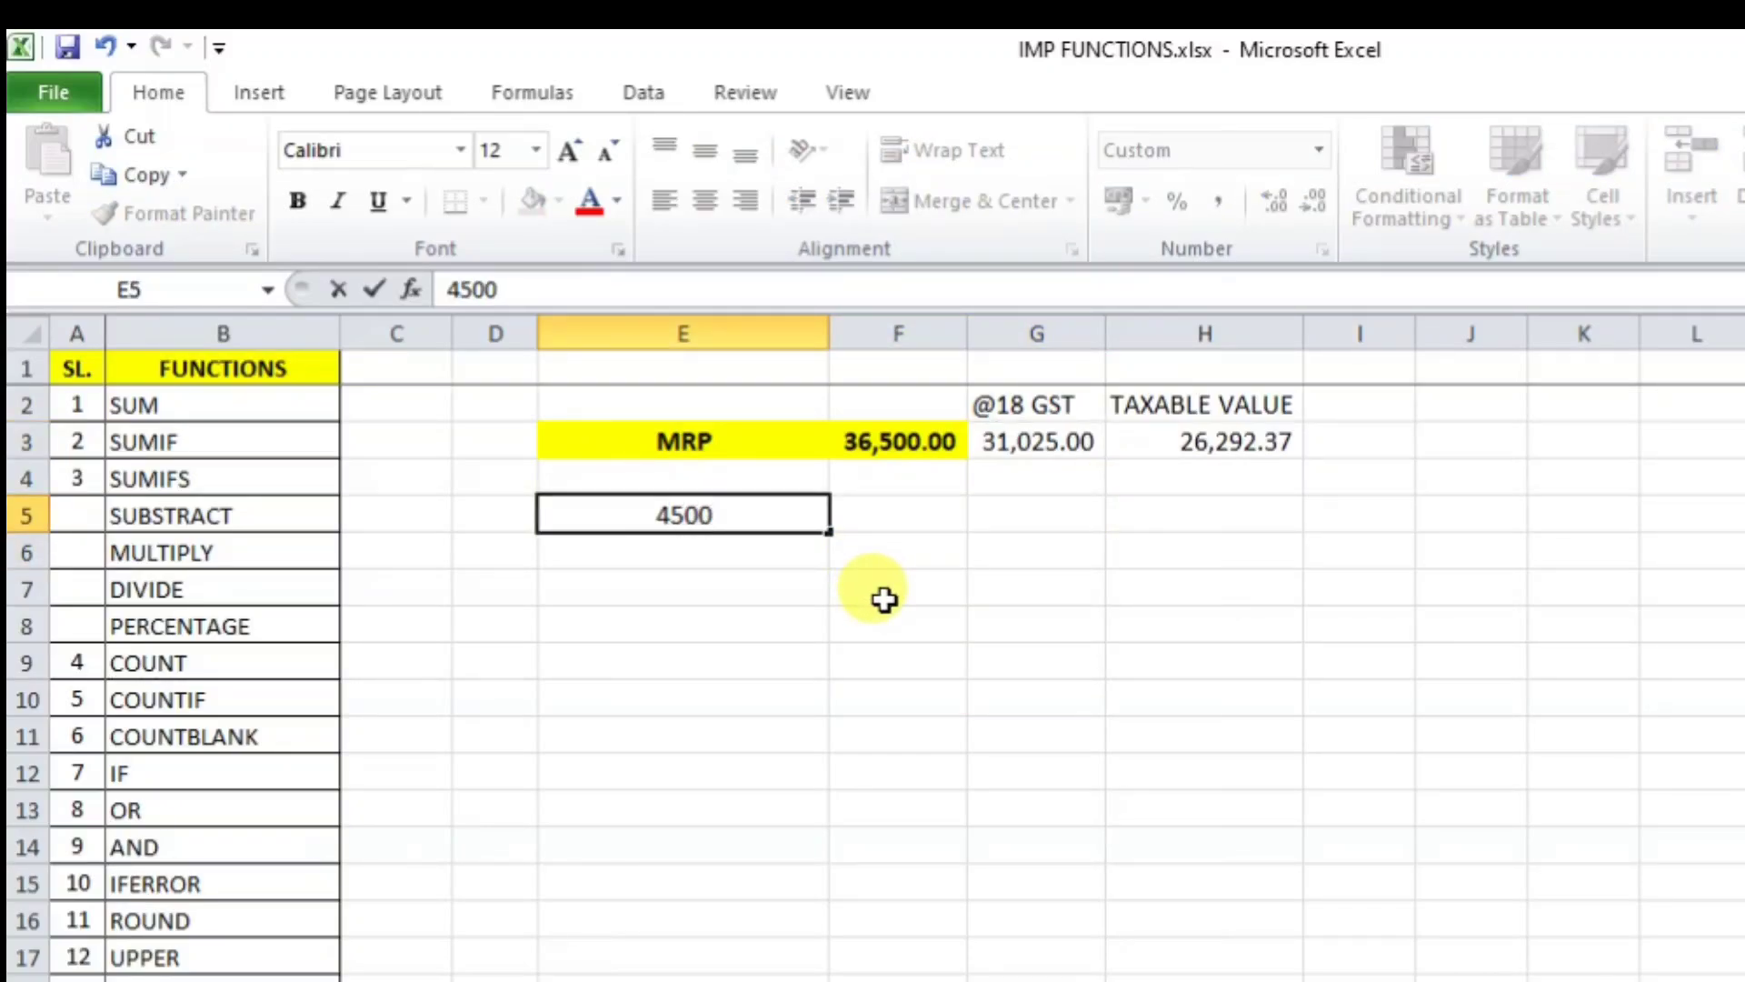
key(Return)
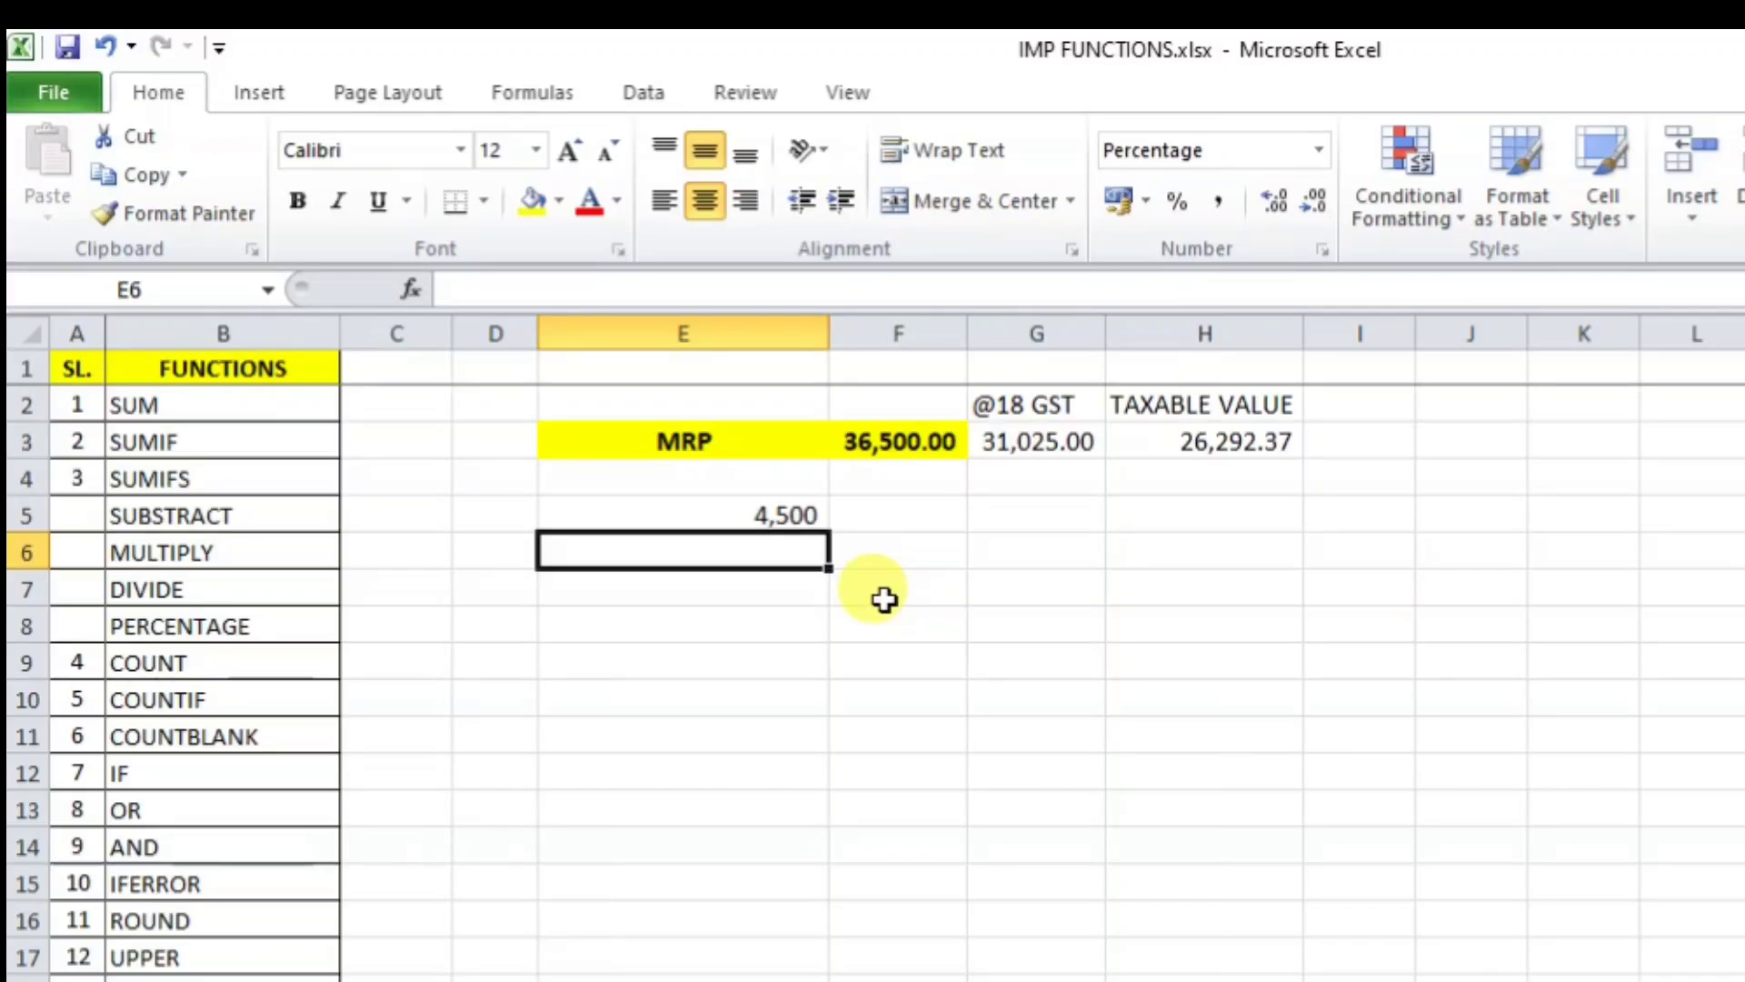
text(2650)
key(Return)
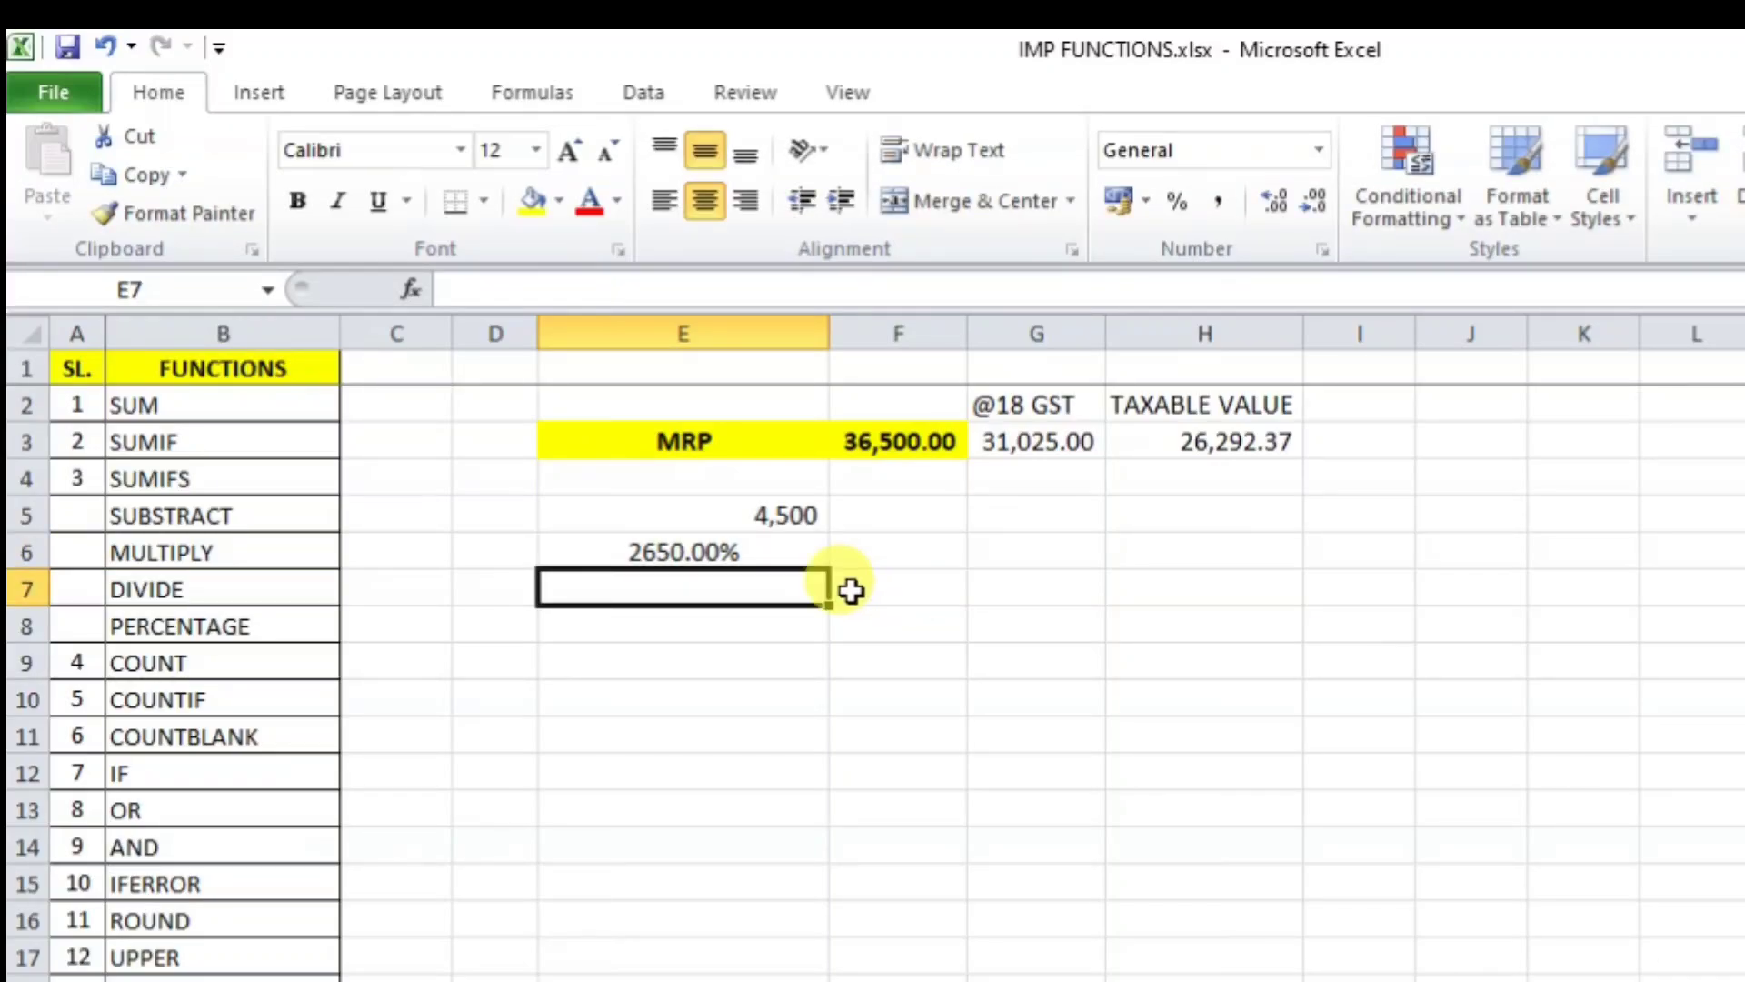
- Copy the number format of E5 to E6 with Format Painter
click(752, 549)
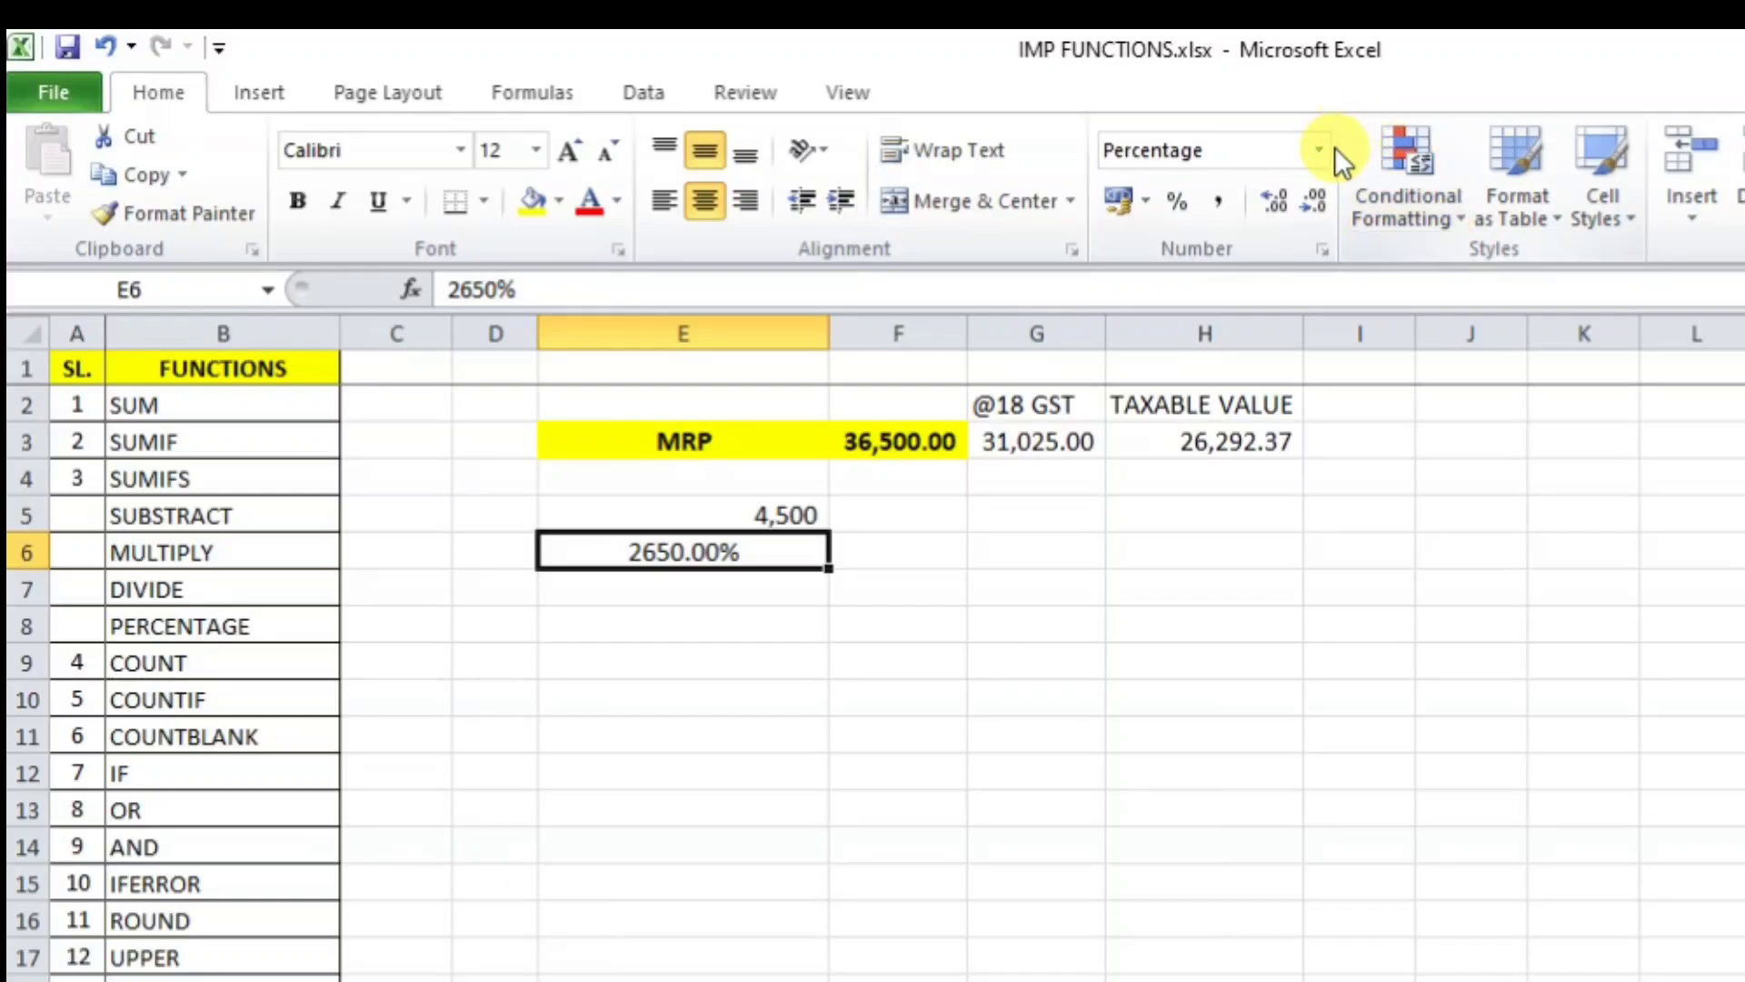
click(705, 516)
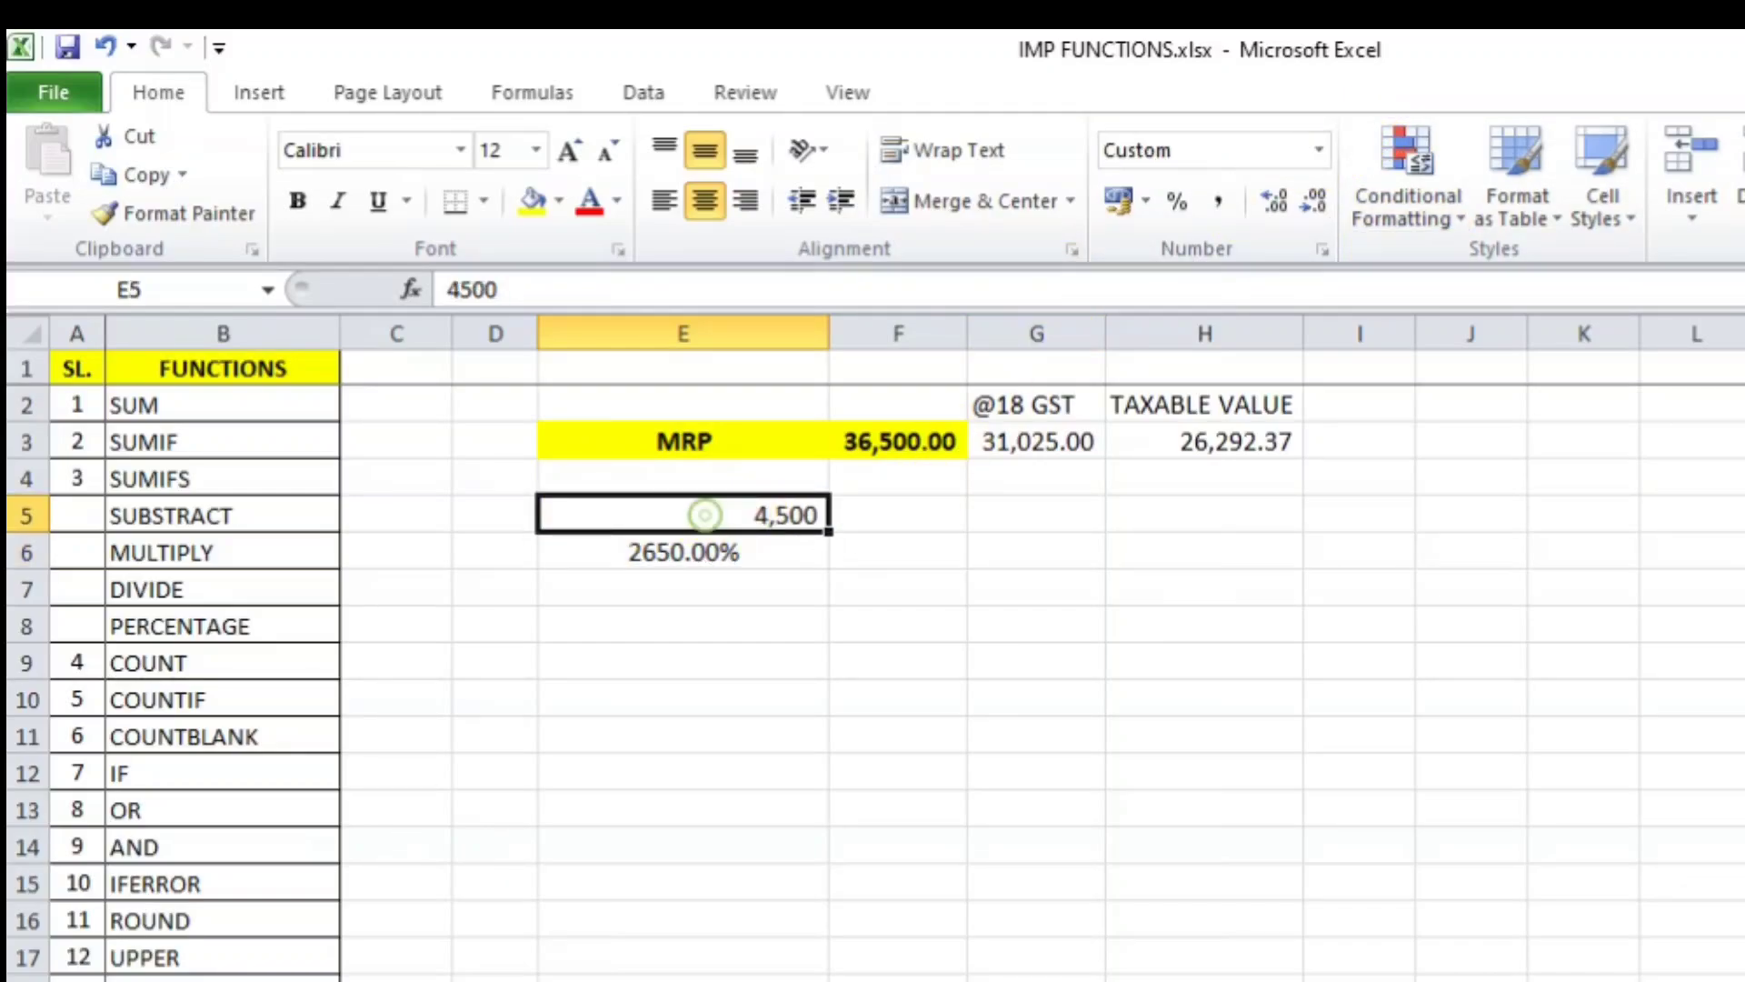
click(207, 215)
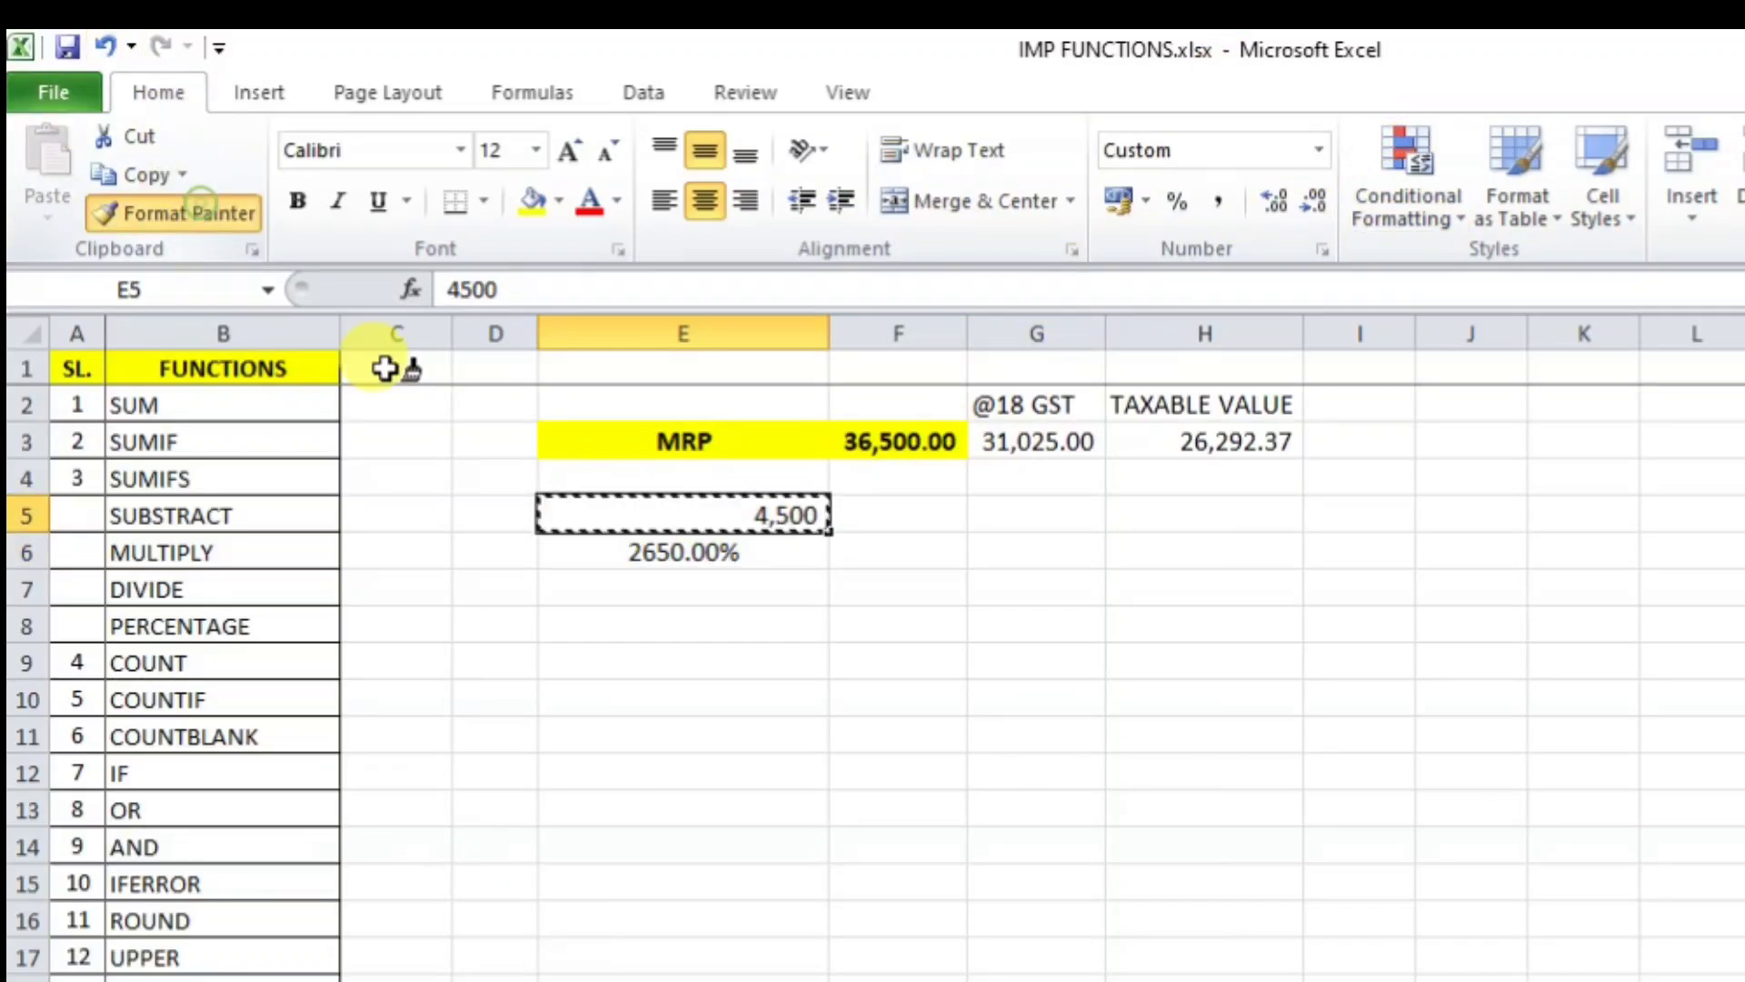
click(654, 550)
click(777, 659)
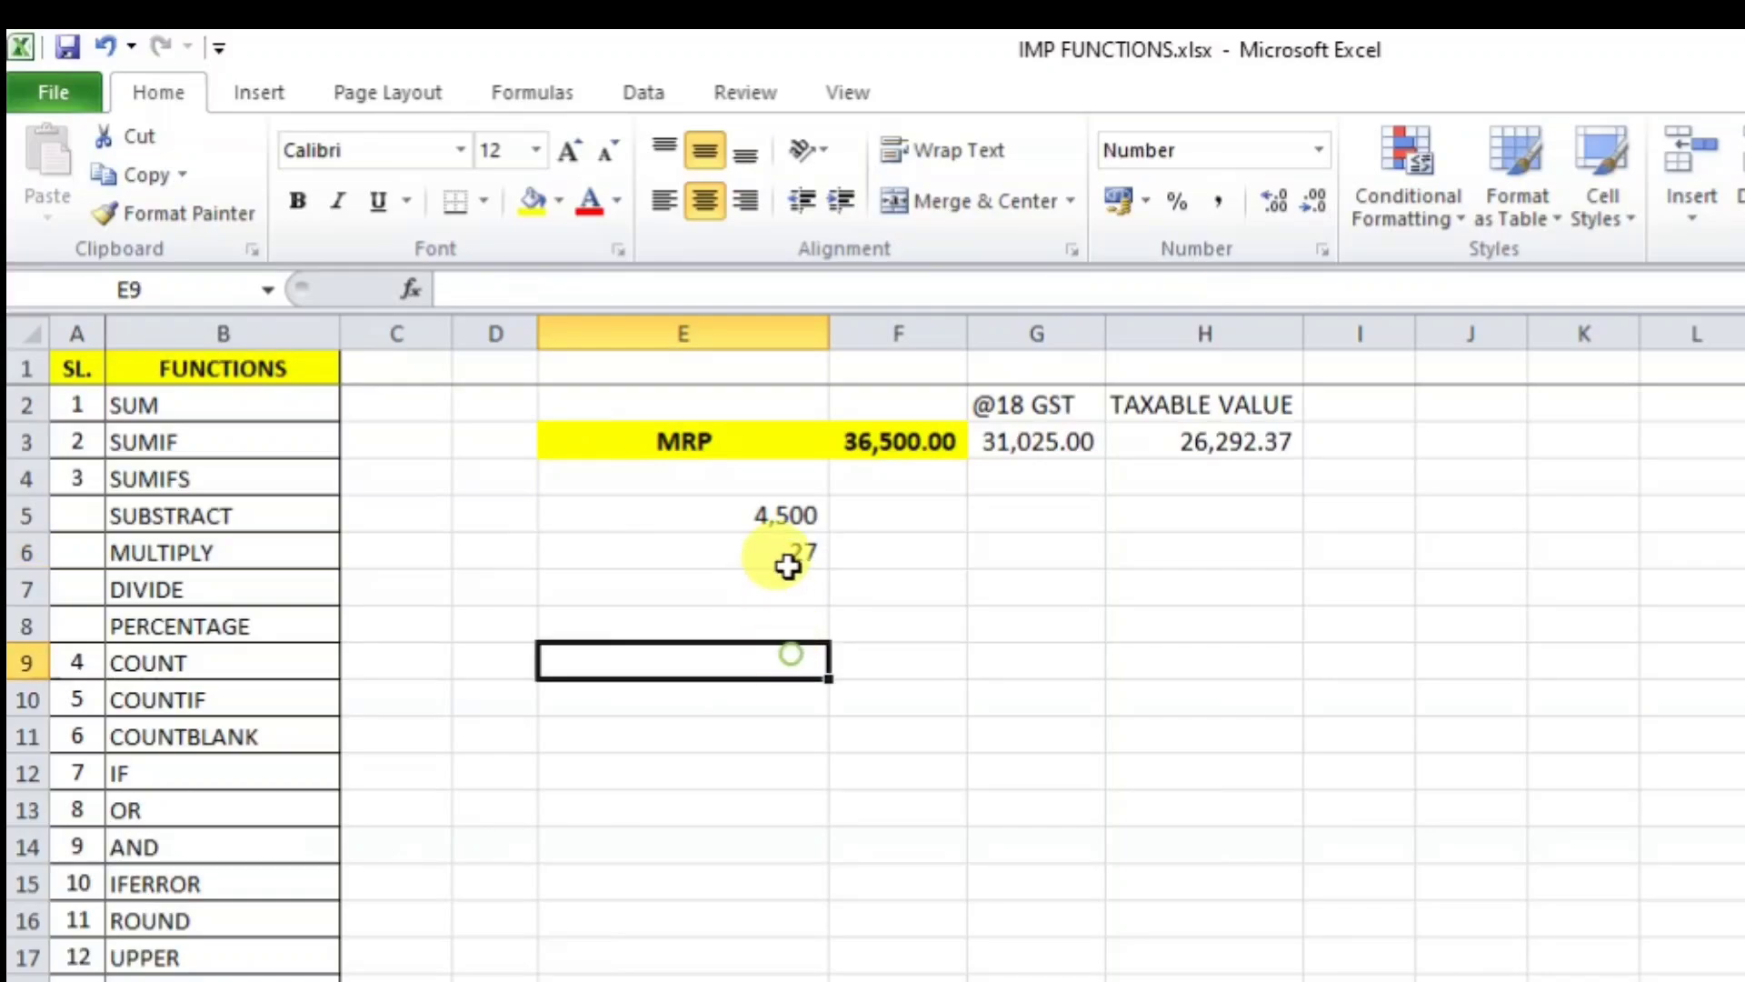
- Replace the value in E6 with 3650
click(784, 550)
text(3,)
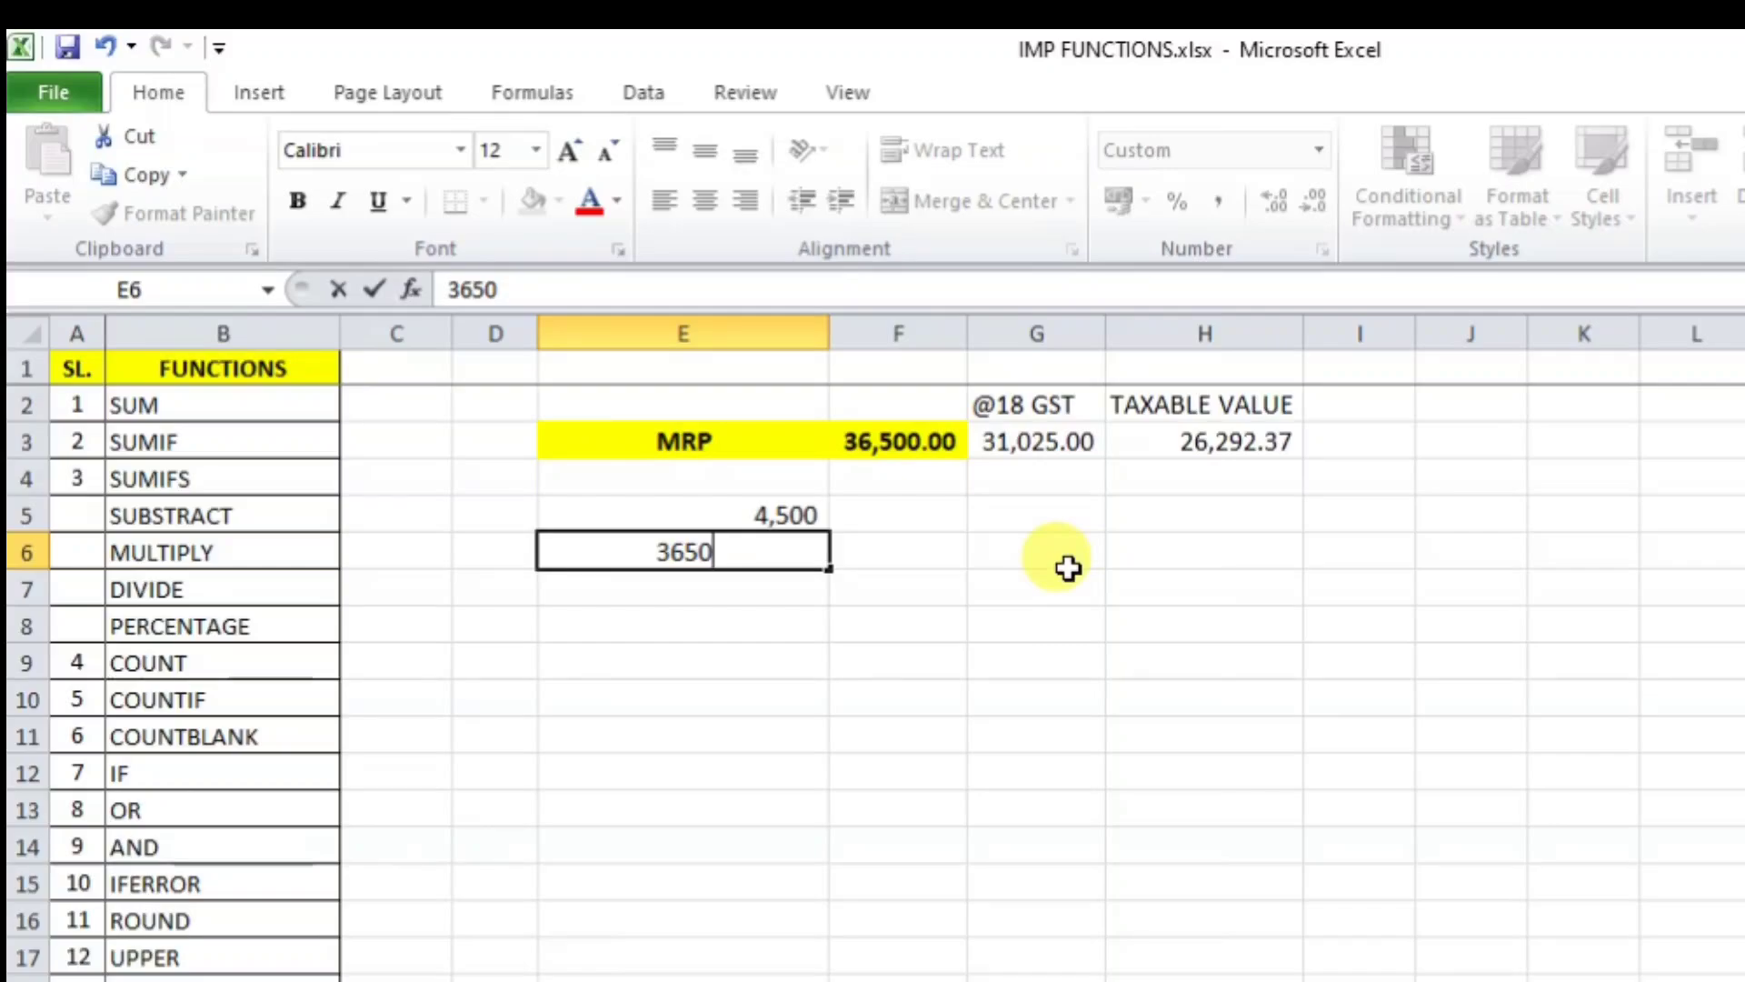
text(650)
key(Return)
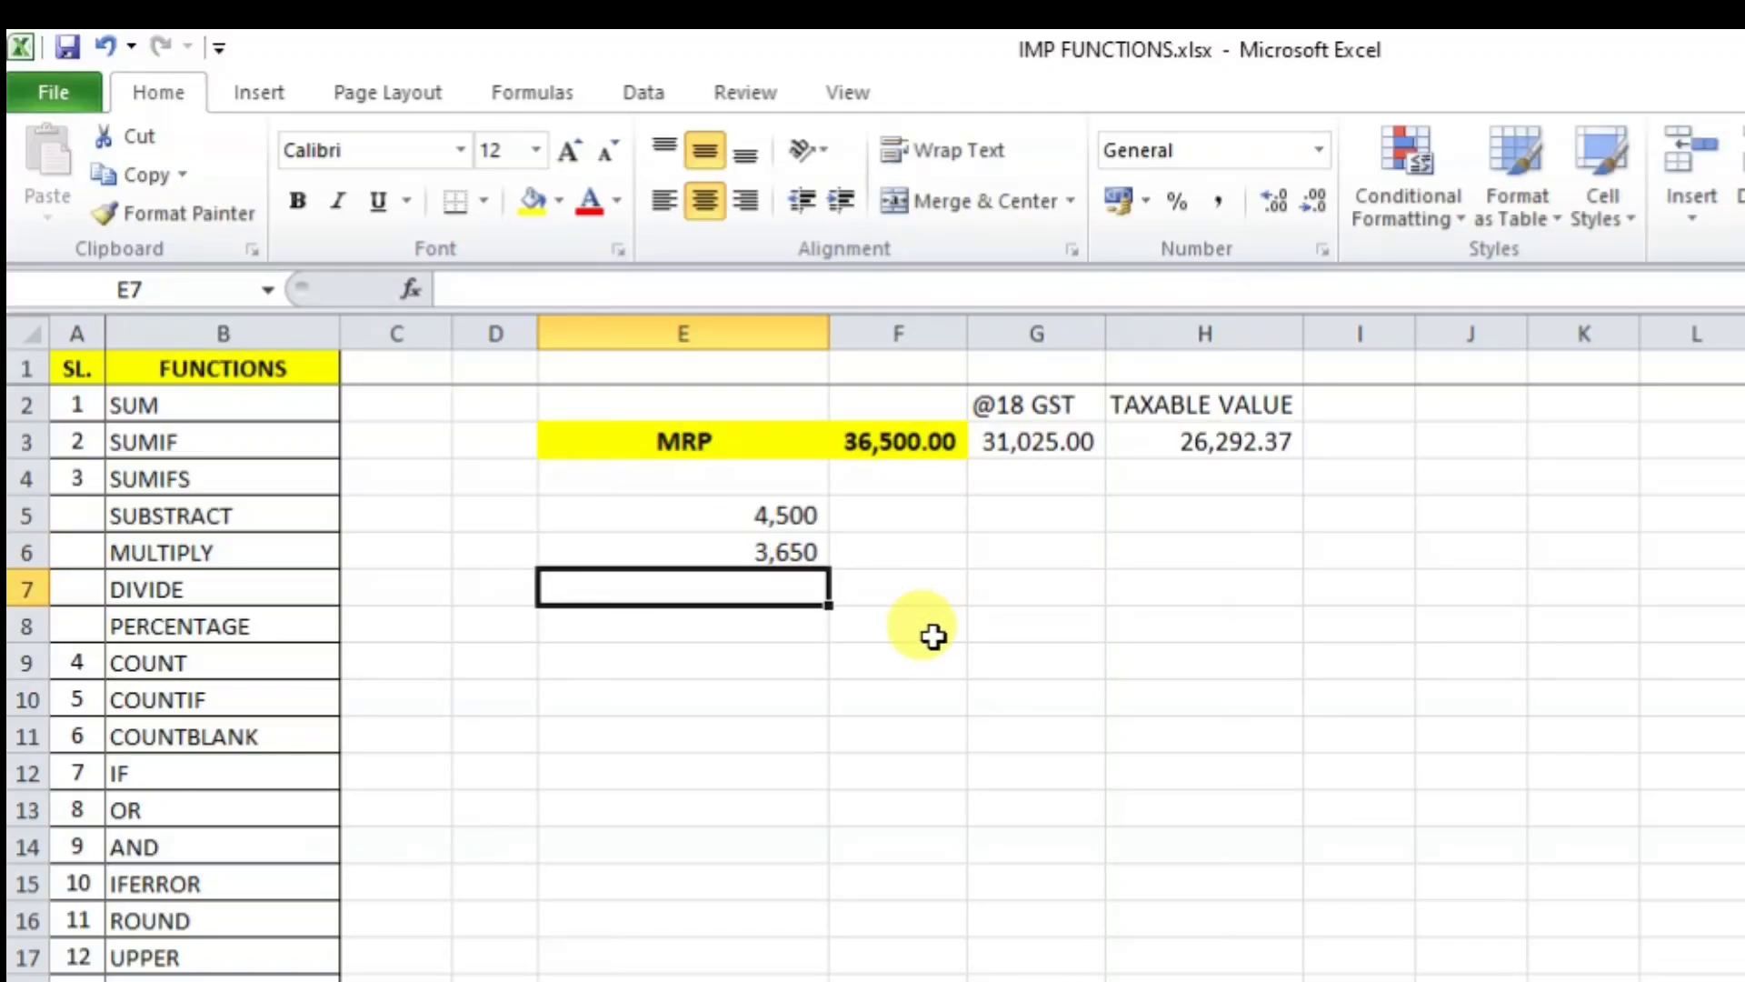
- Subtract the two values in E7 with the formula =E5-E6 and check the formula and its E6 input
text(=)
click(789, 516)
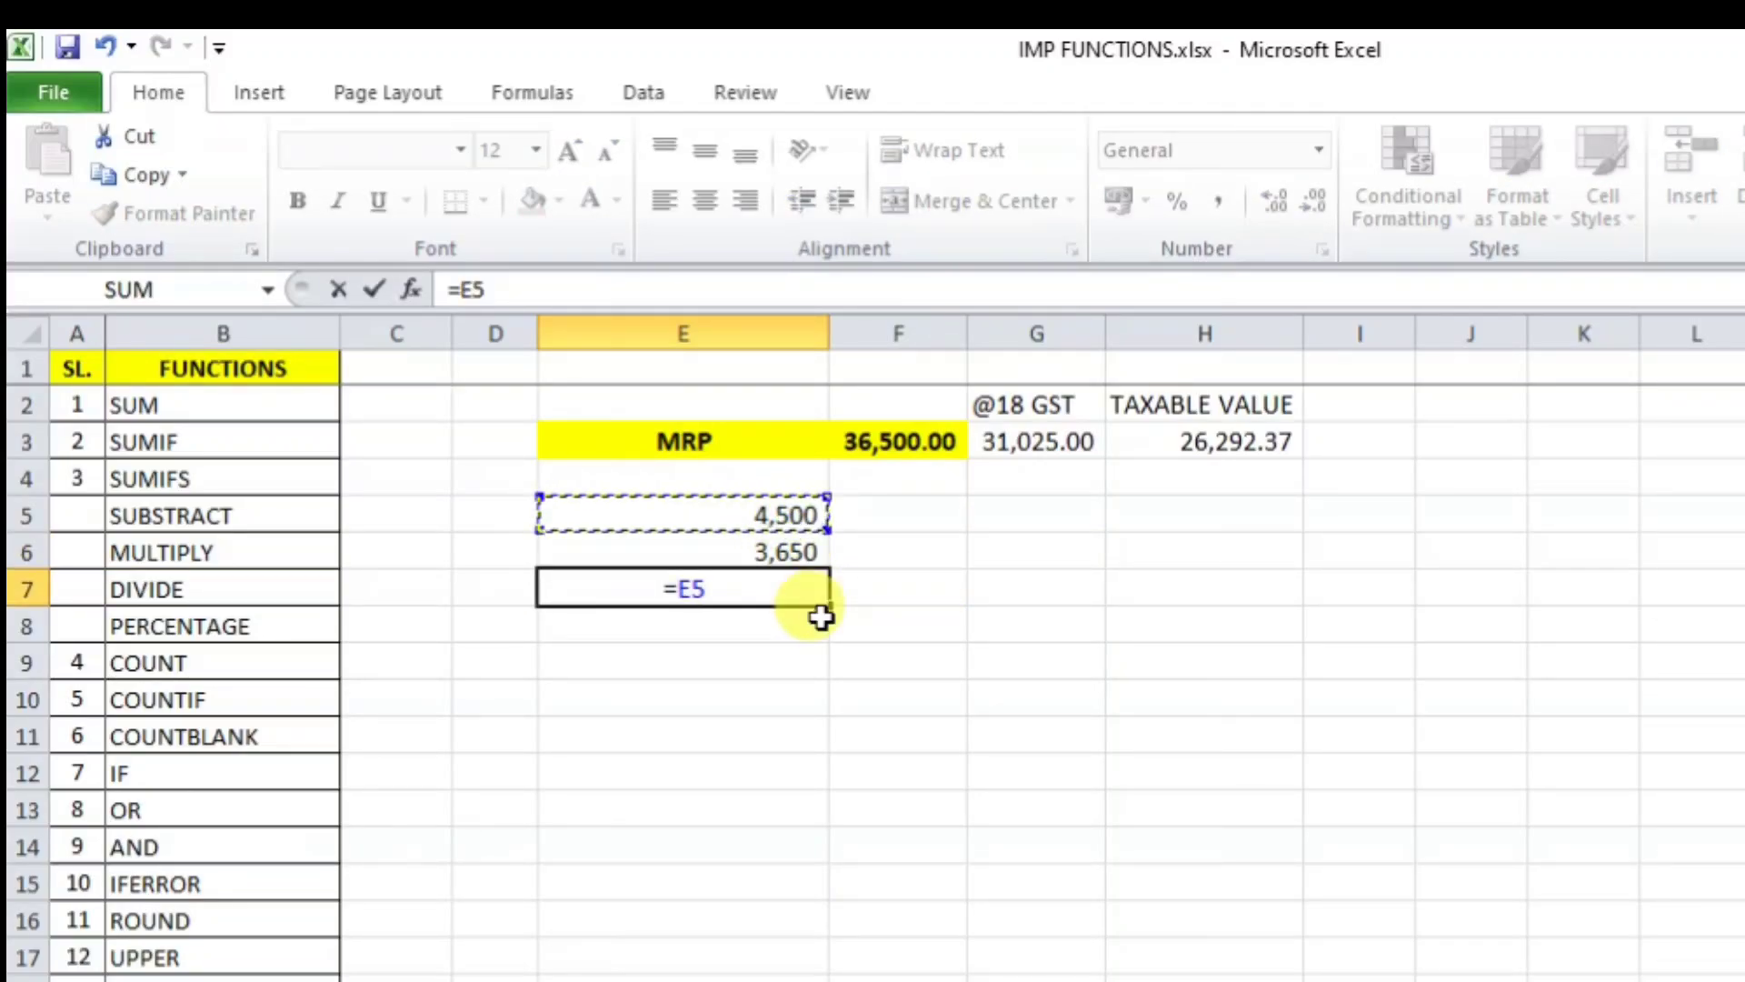
text(-)
click(787, 552)
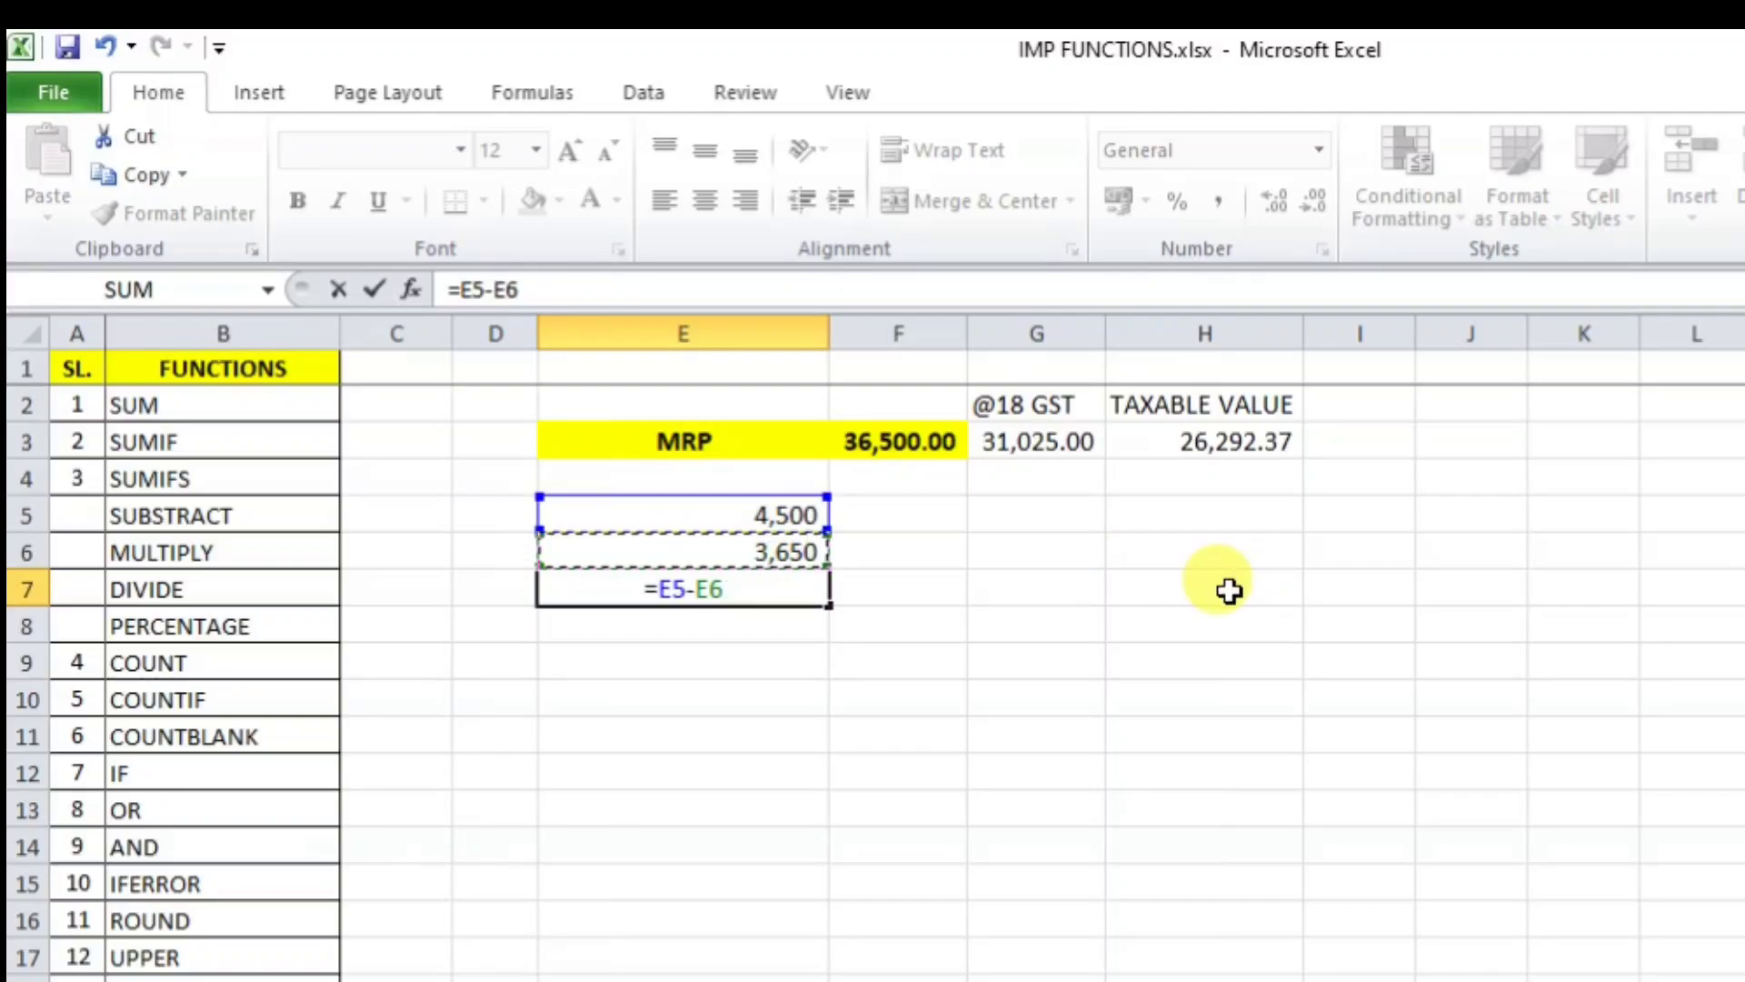
key(Return)
click(756, 579)
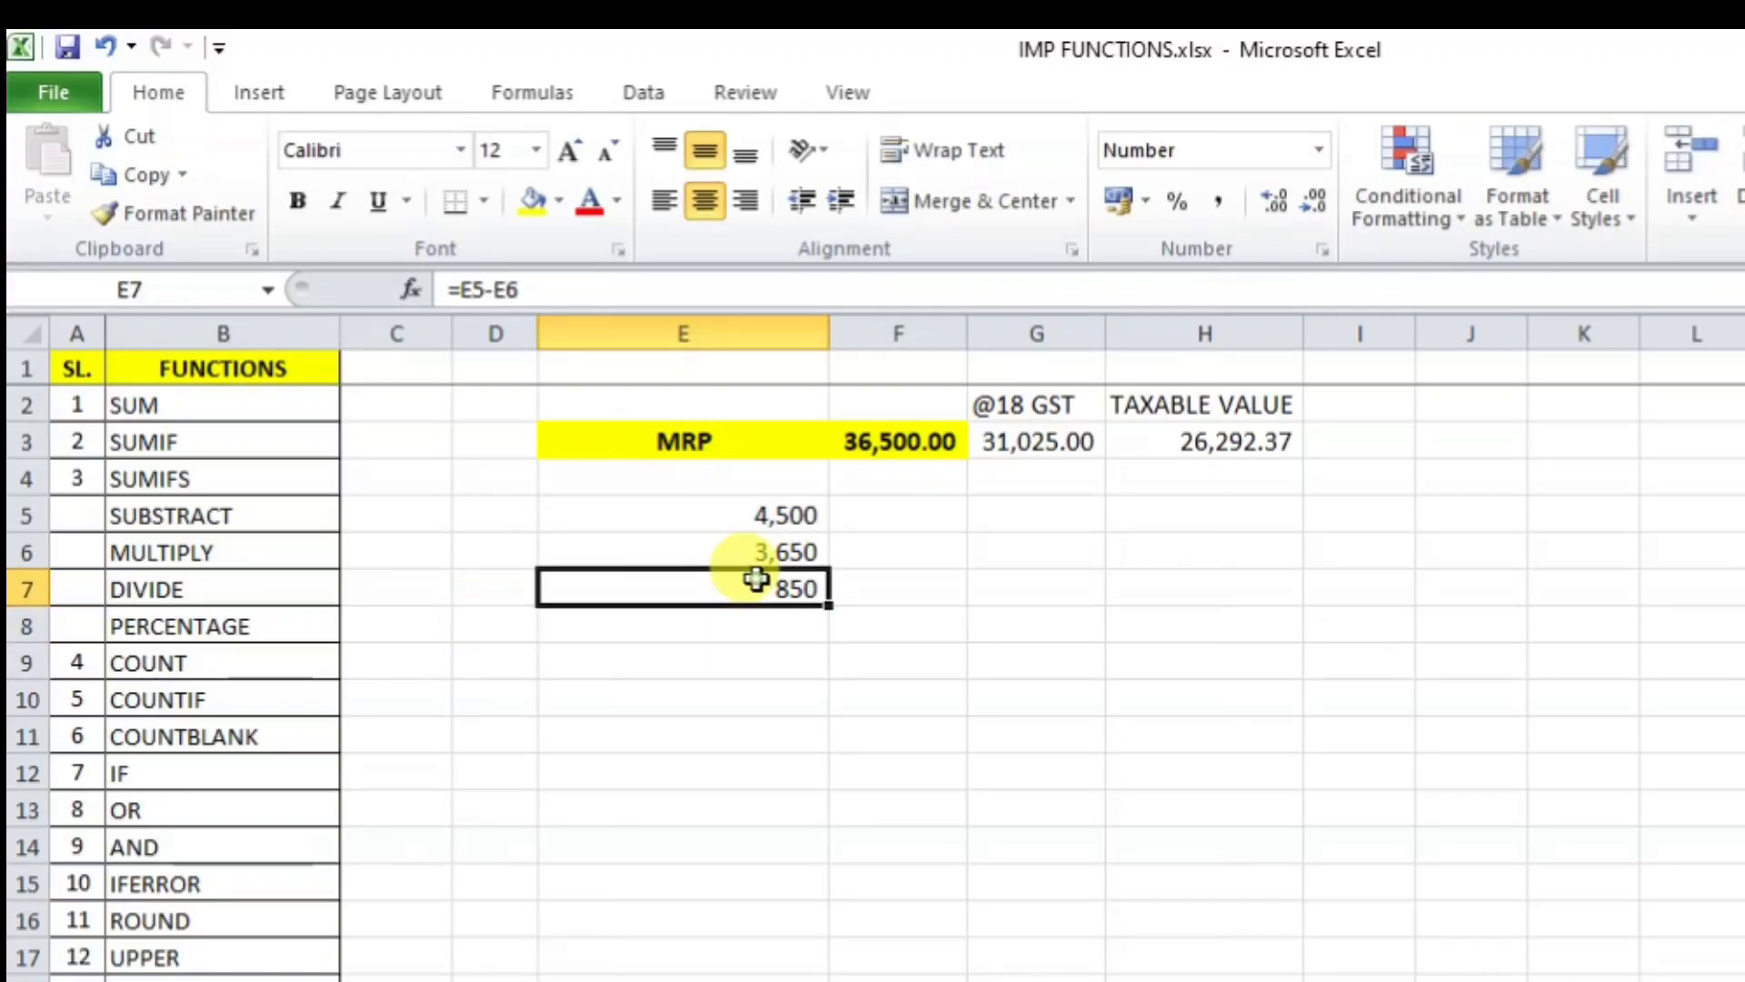
click(762, 551)
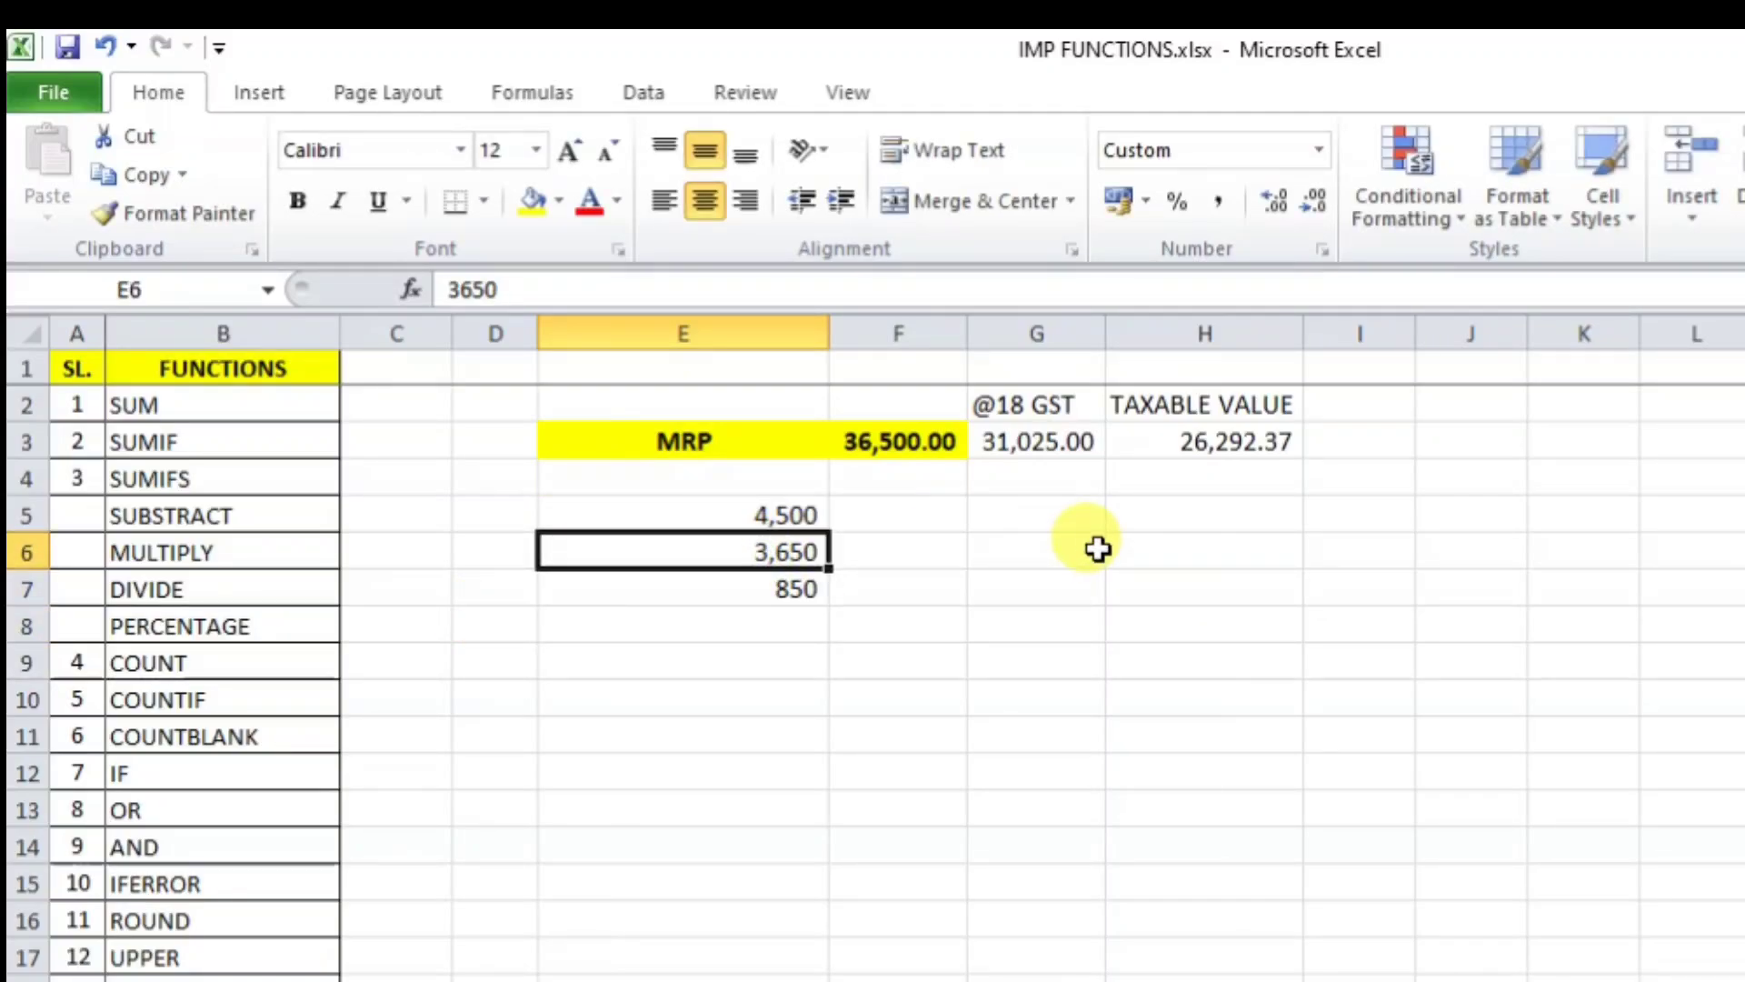
- Replace the value in E6 with 3000 to recalculate the subtraction example
text(3000)
key(Return)
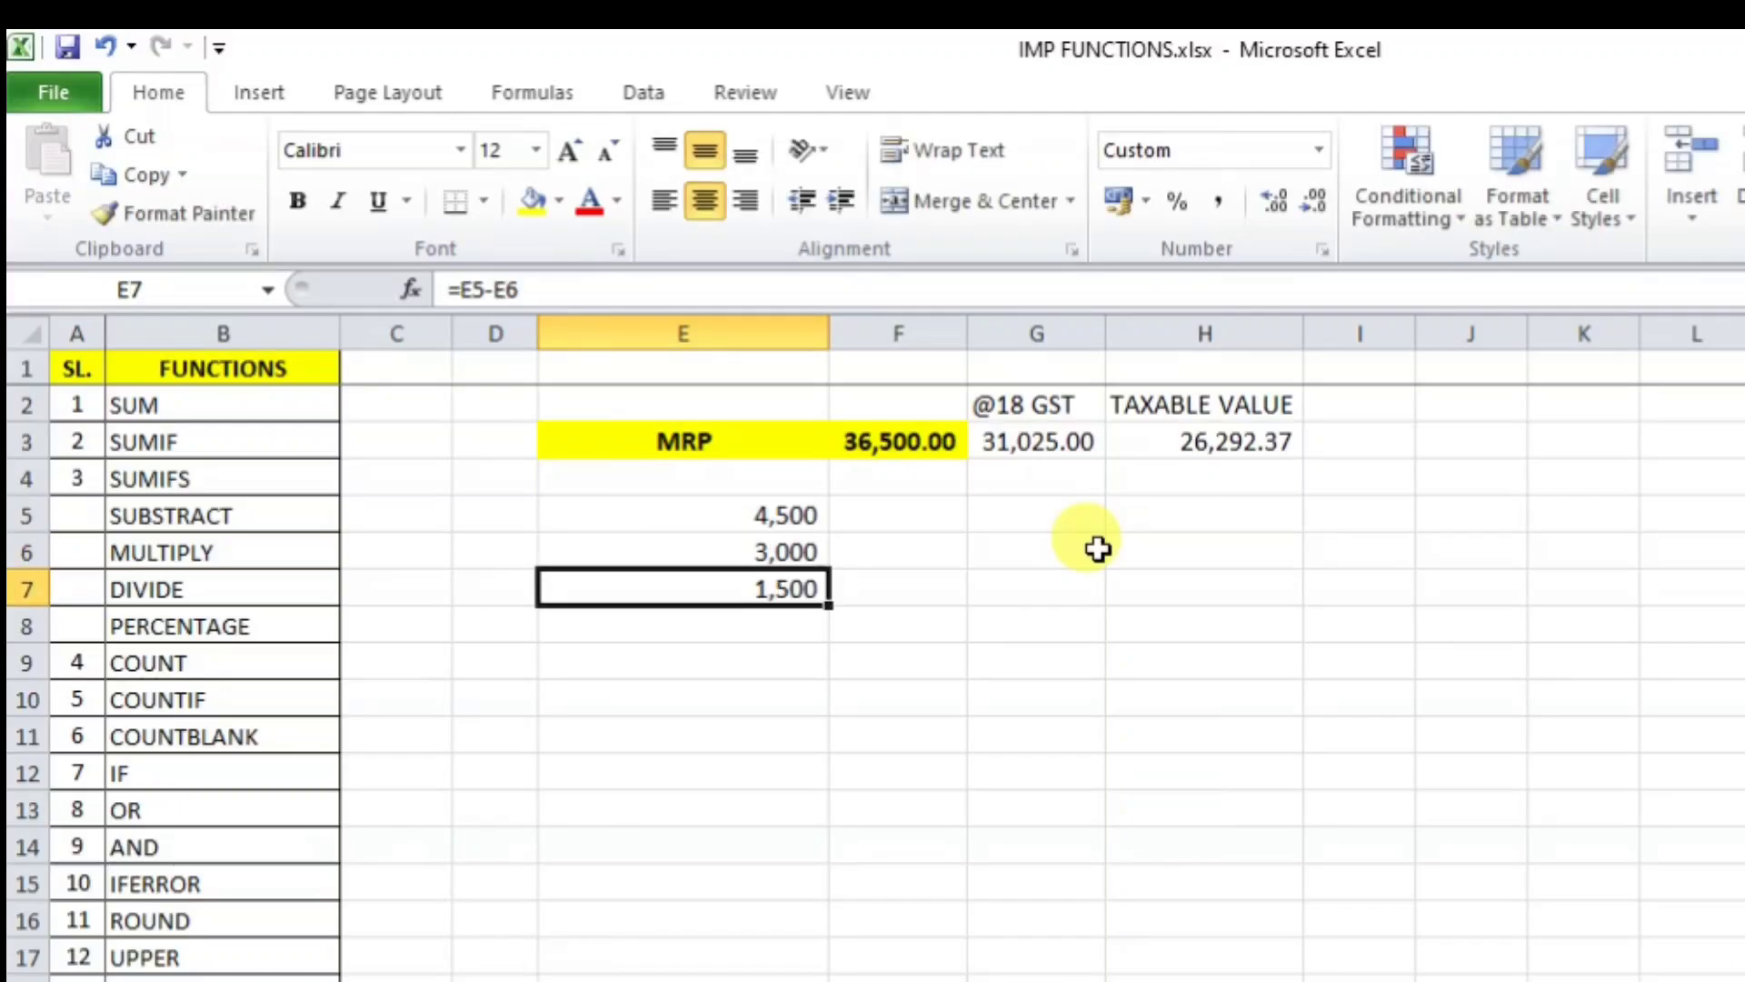
click(811, 714)
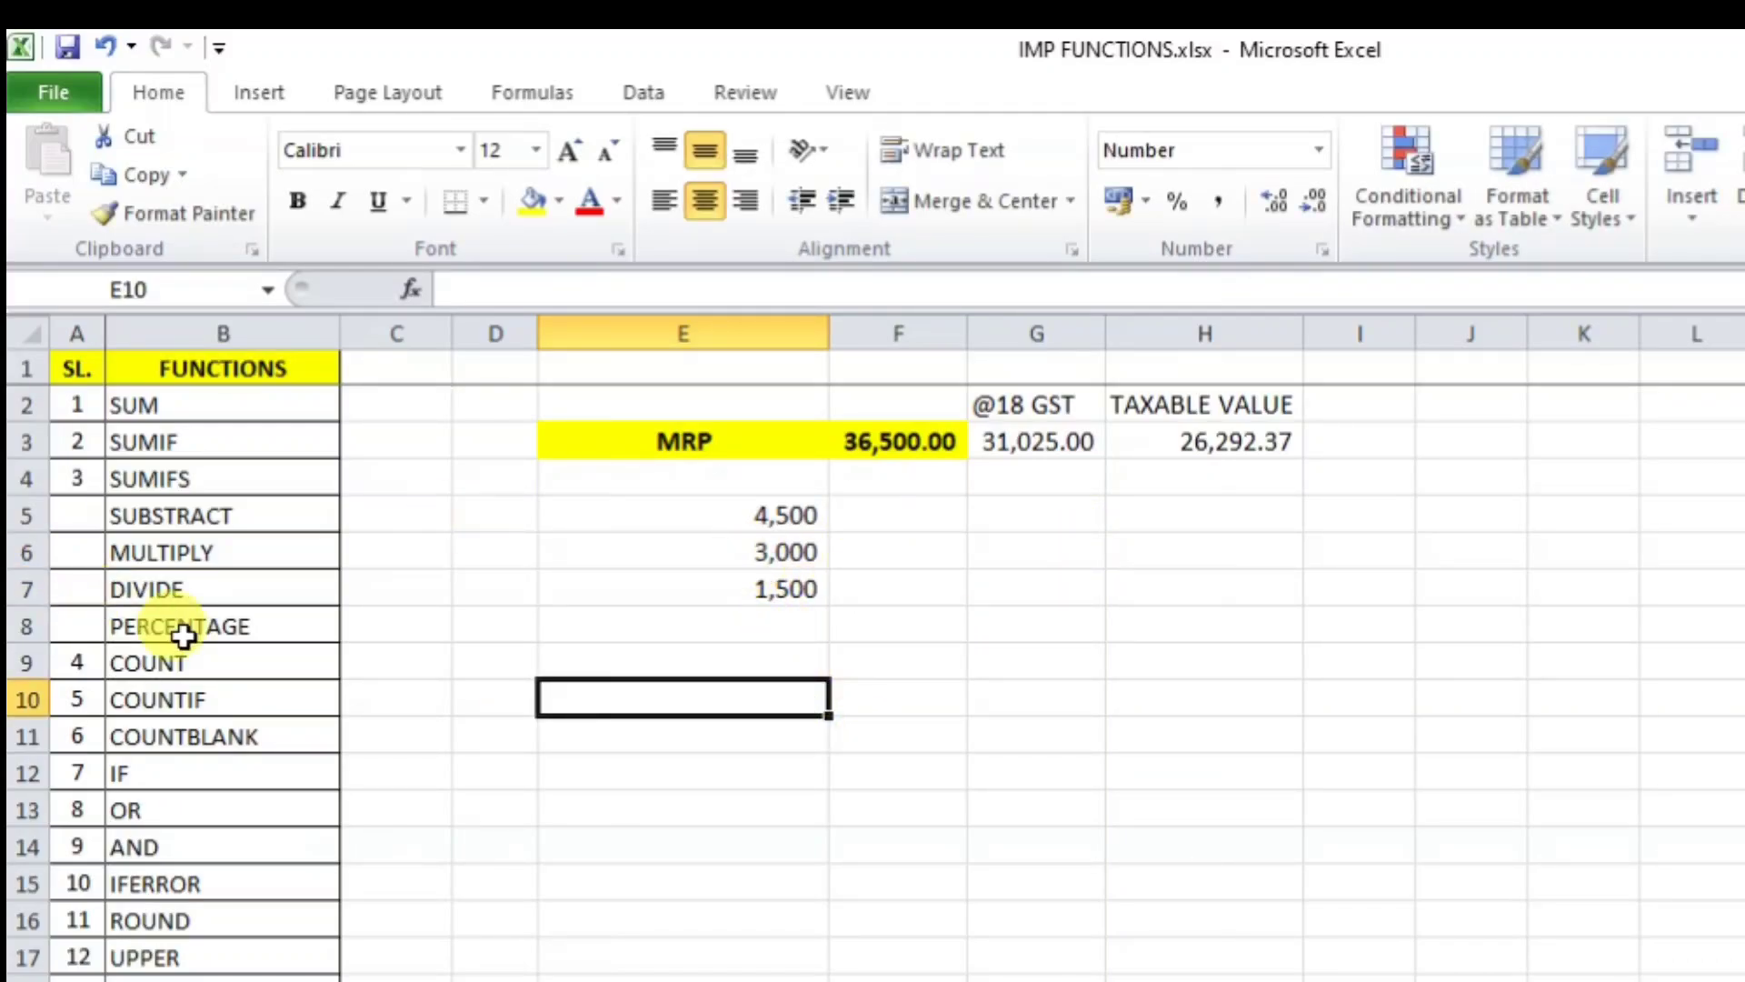
- Review the SUBSTRACT, MULTIPLY, DIVIDE and PERCENTAGE entries in the function list alongside the example cells E7, F3 and G3
drag(187, 510, 194, 628)
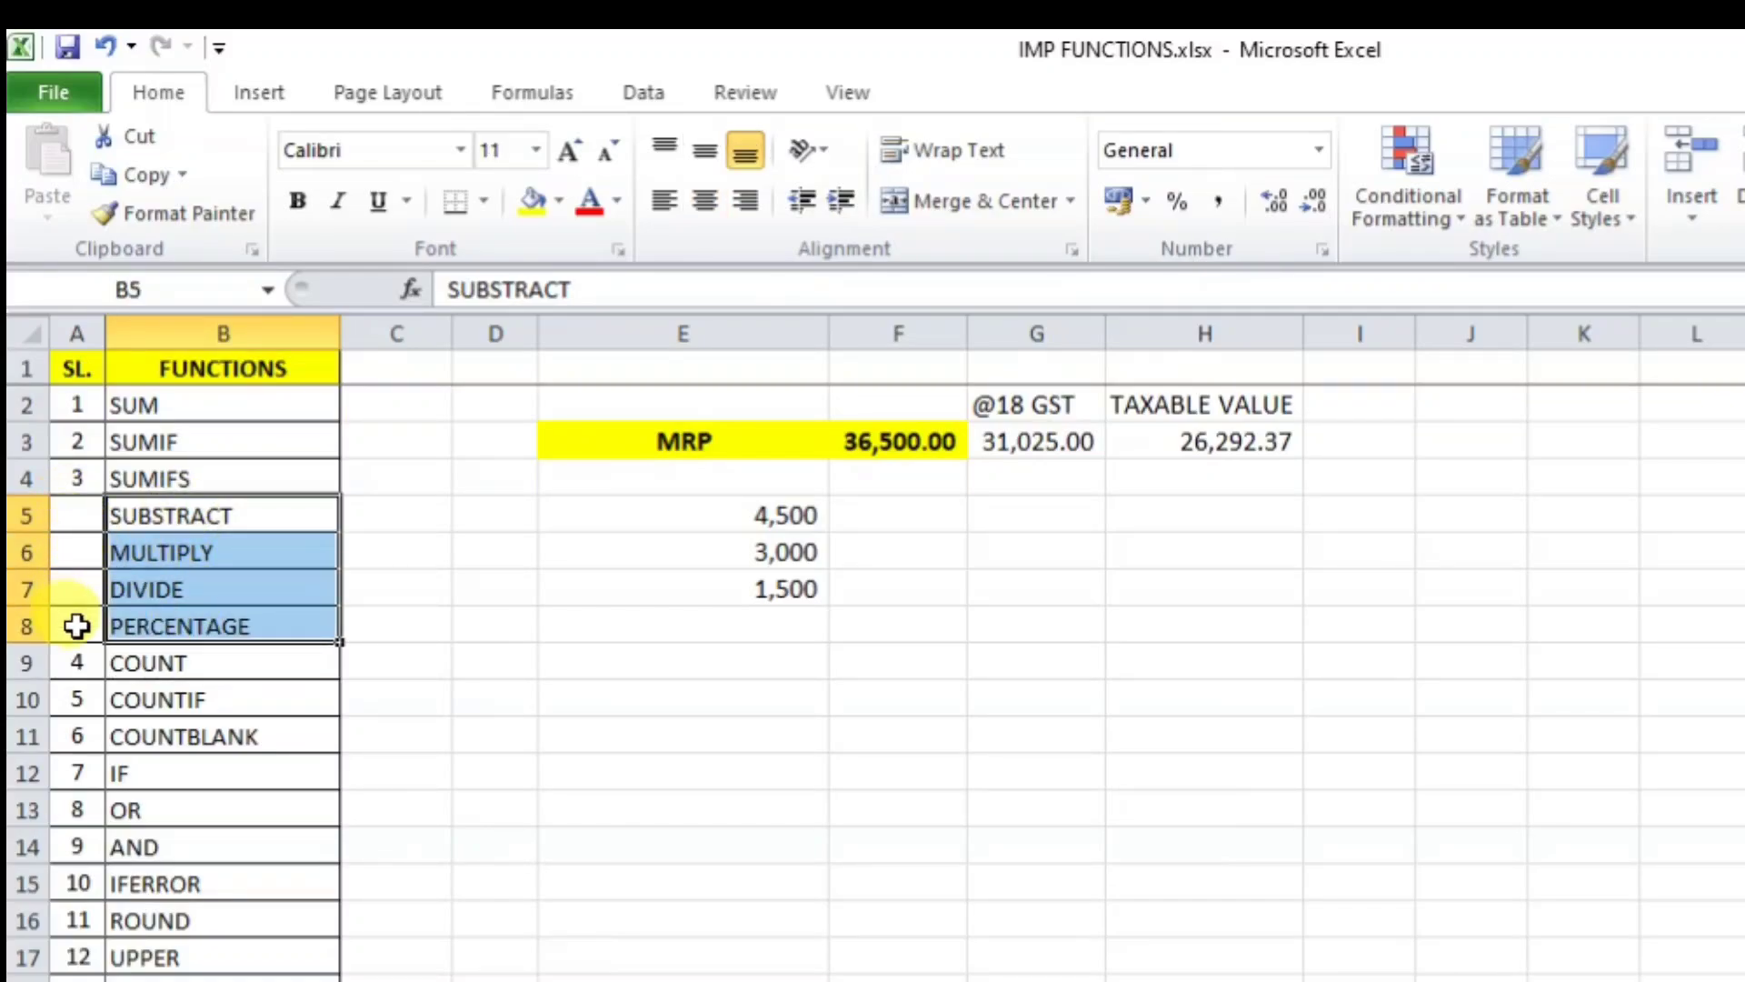
click(940, 619)
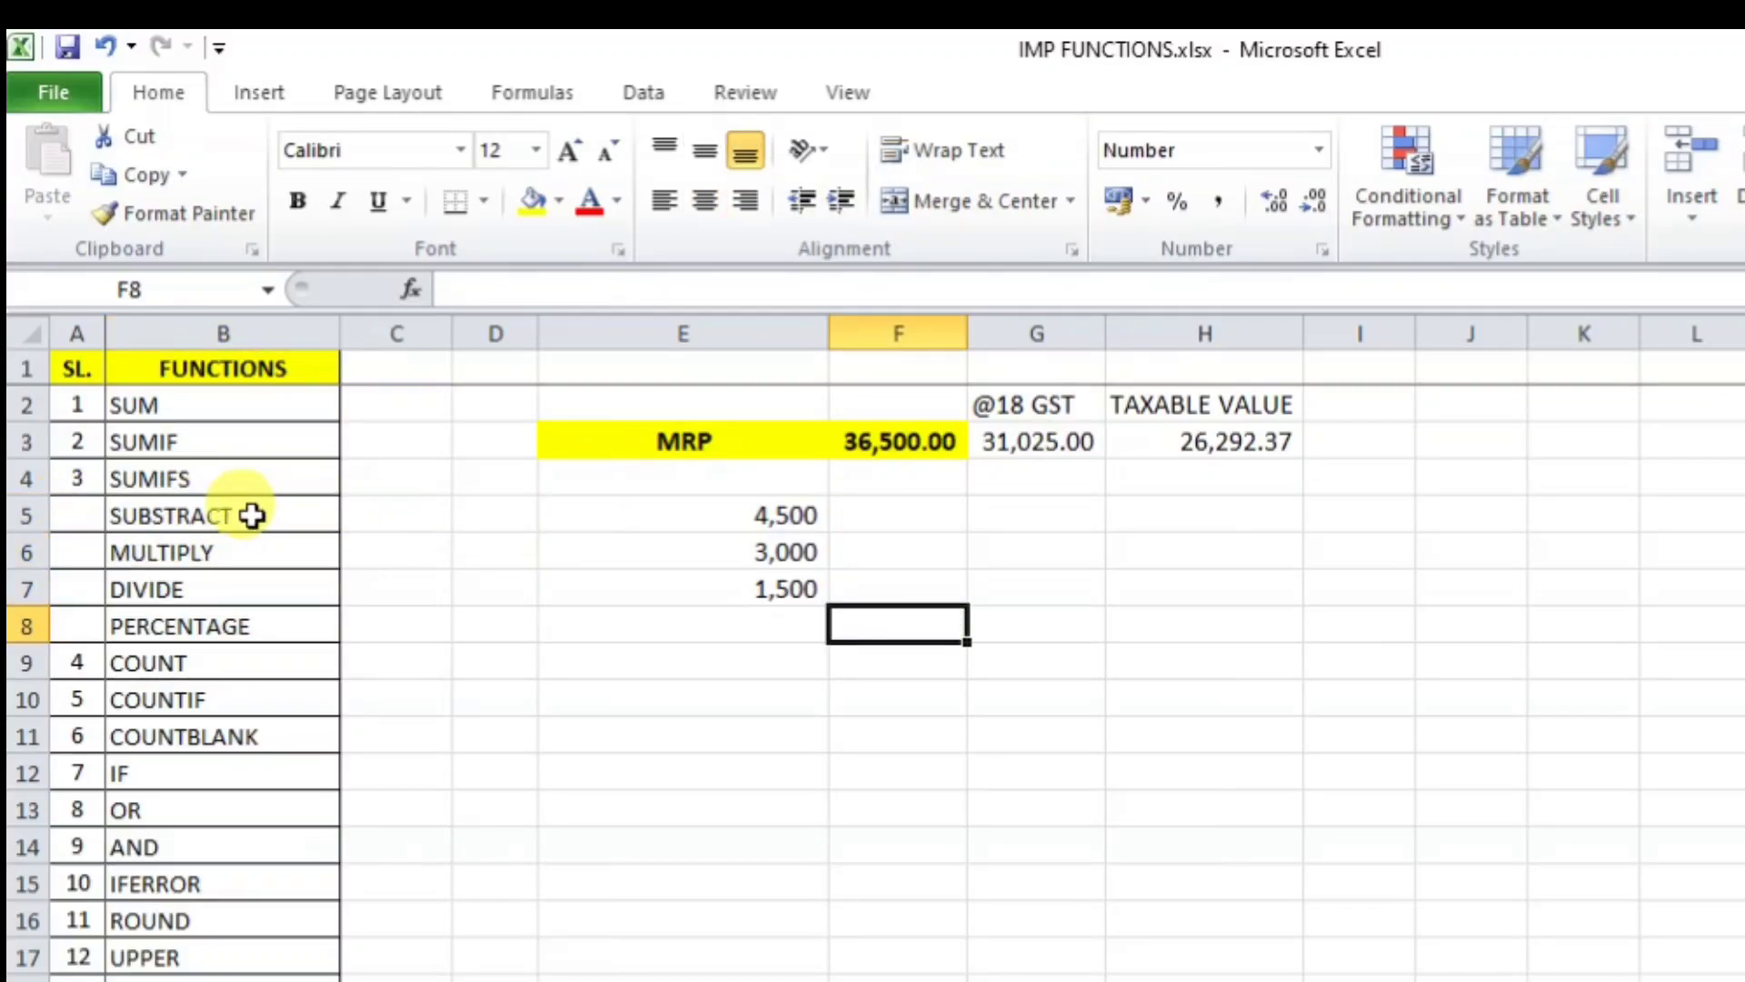
click(789, 596)
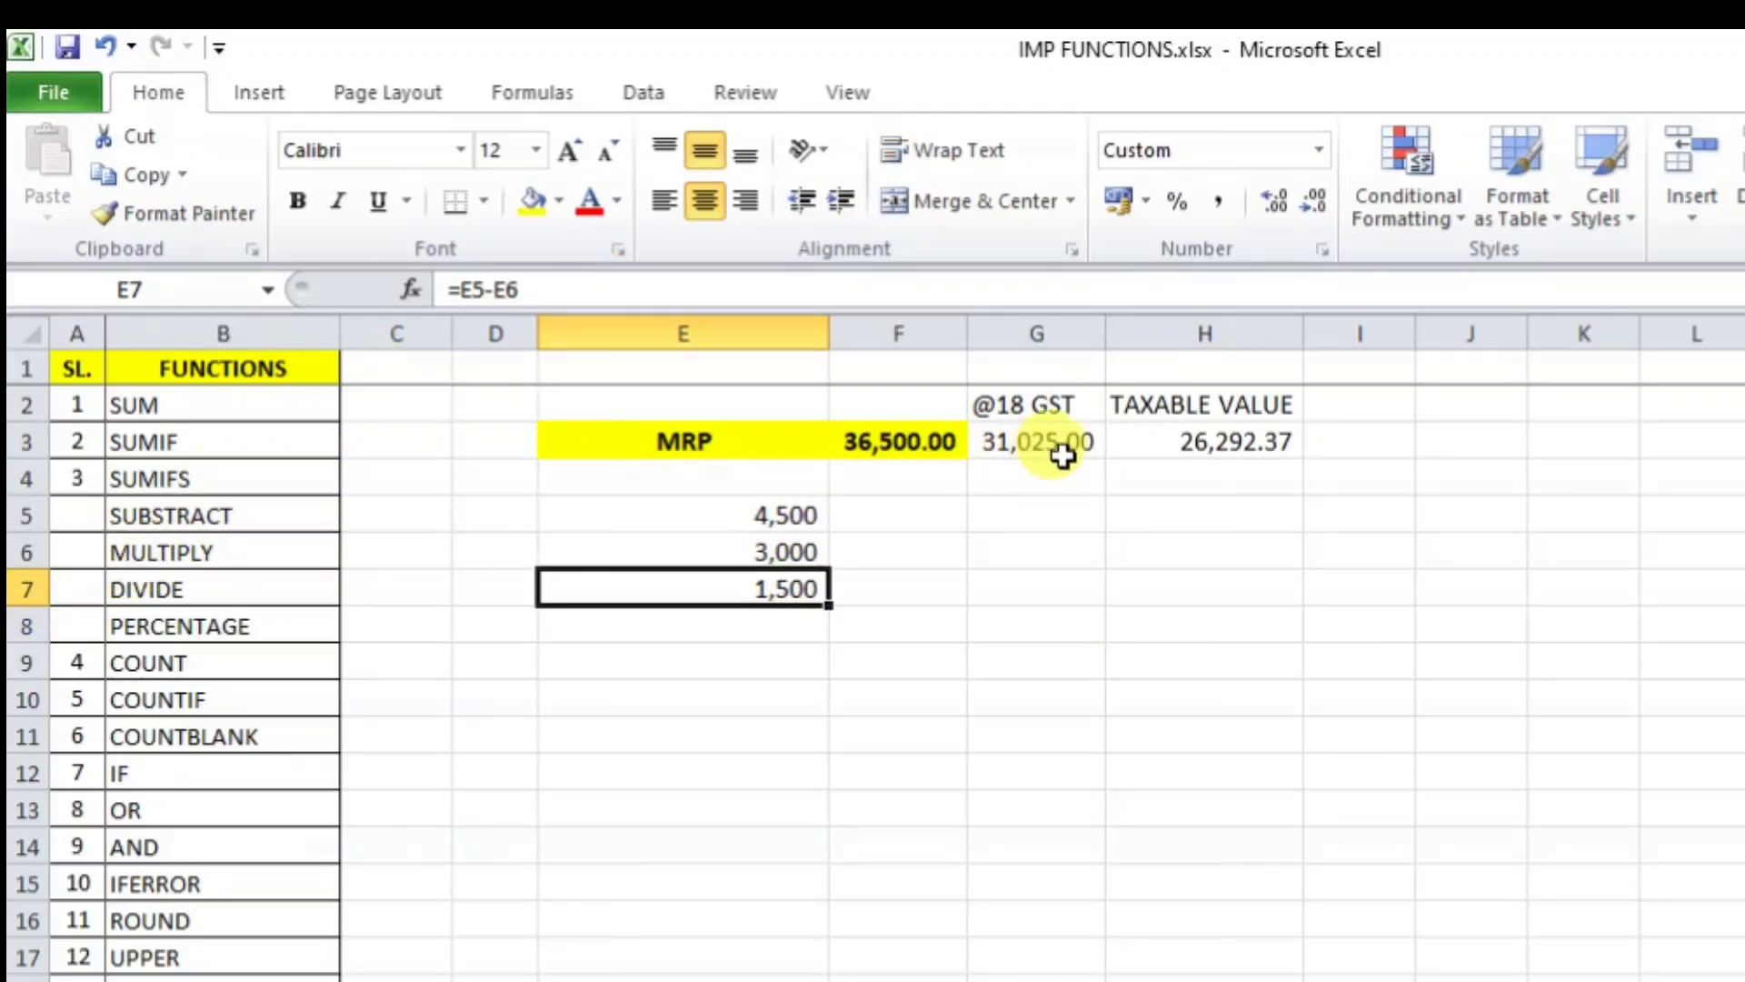
click(864, 441)
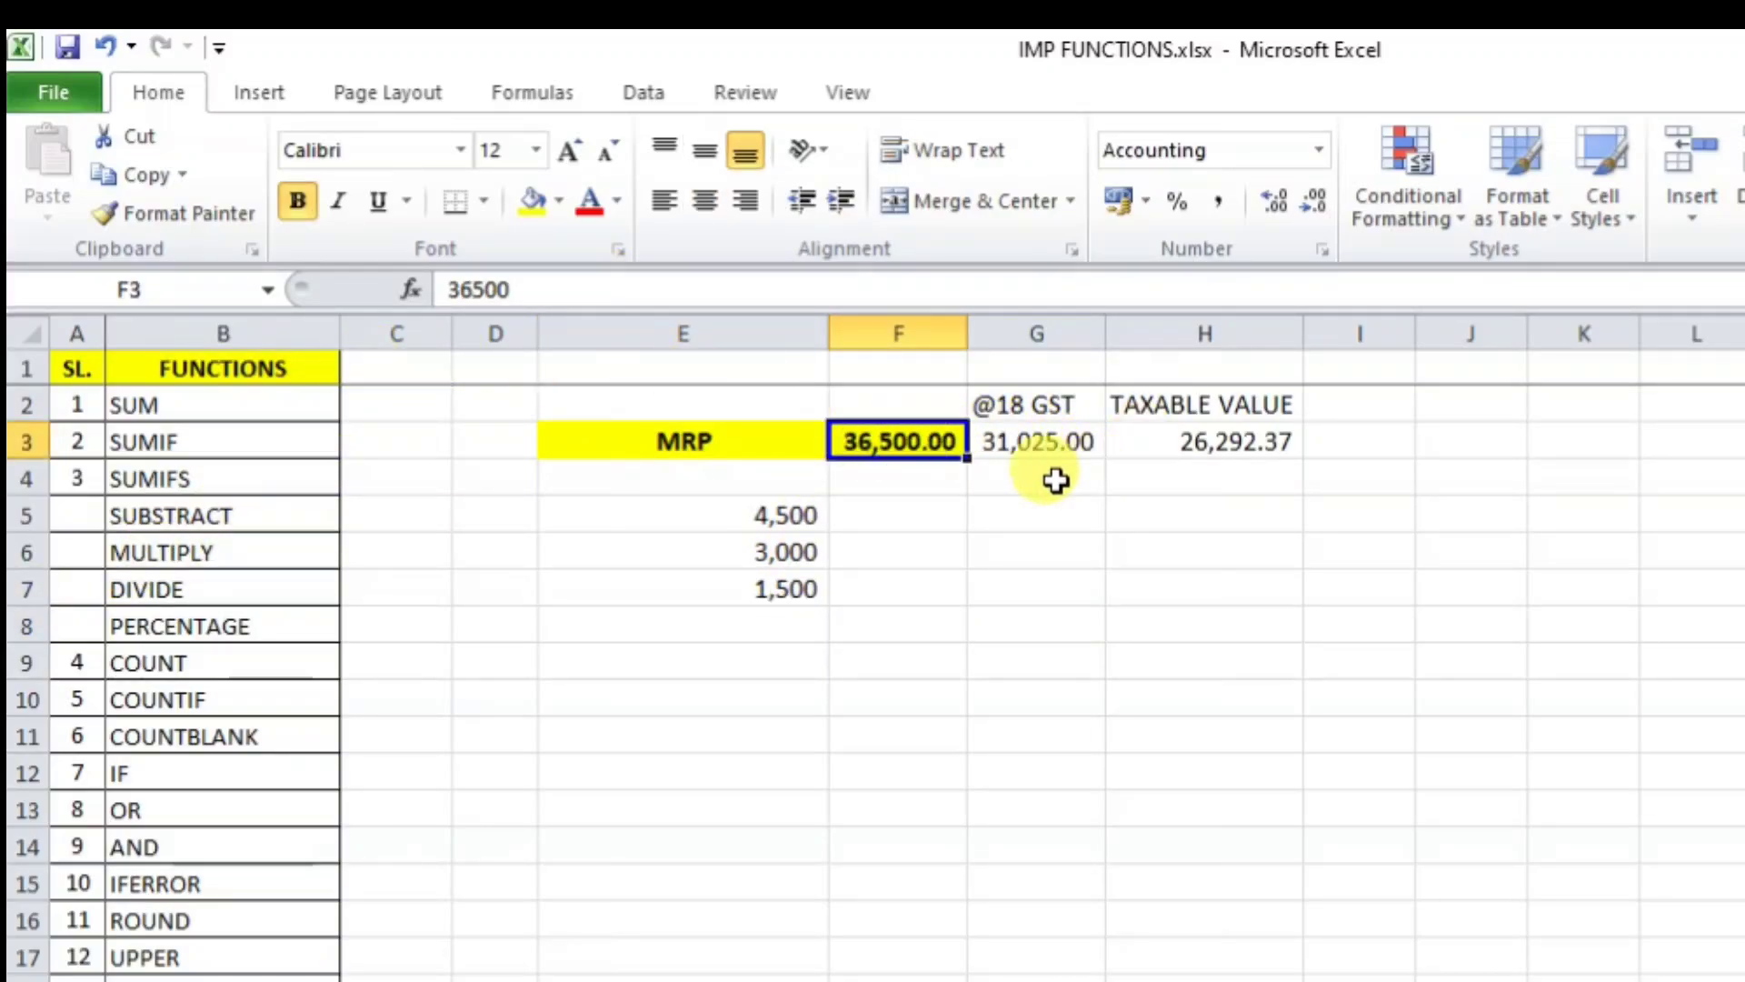
click(1068, 440)
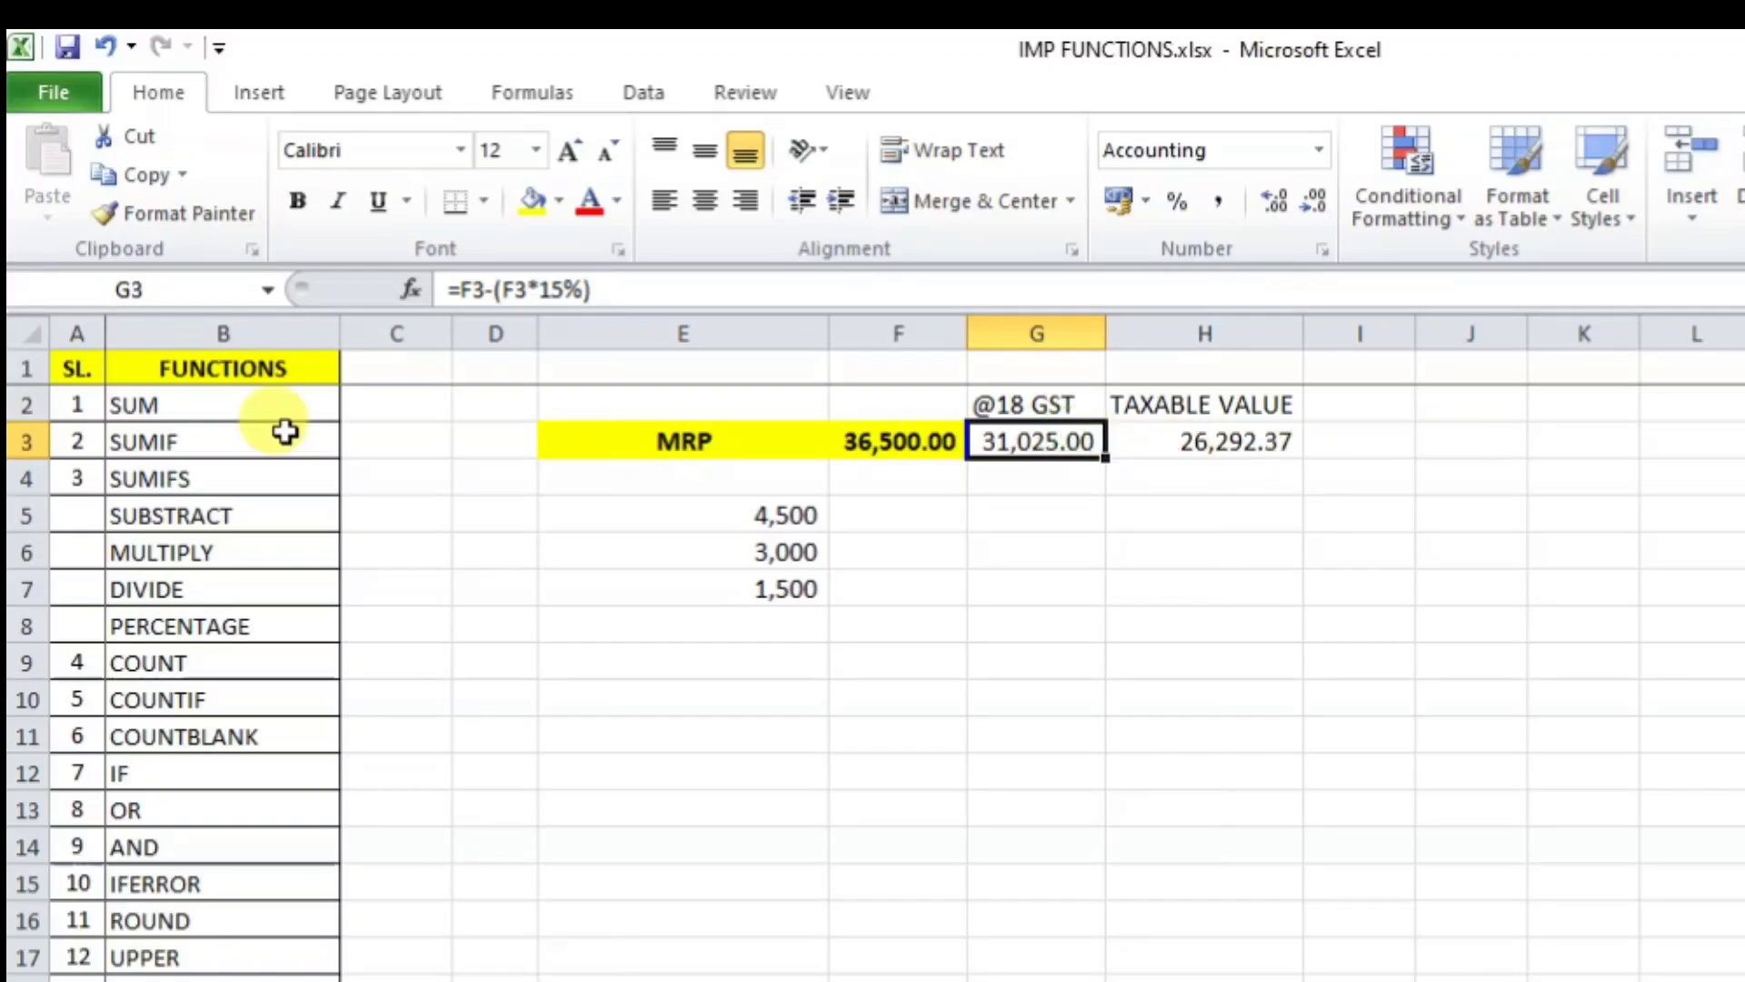
click(186, 554)
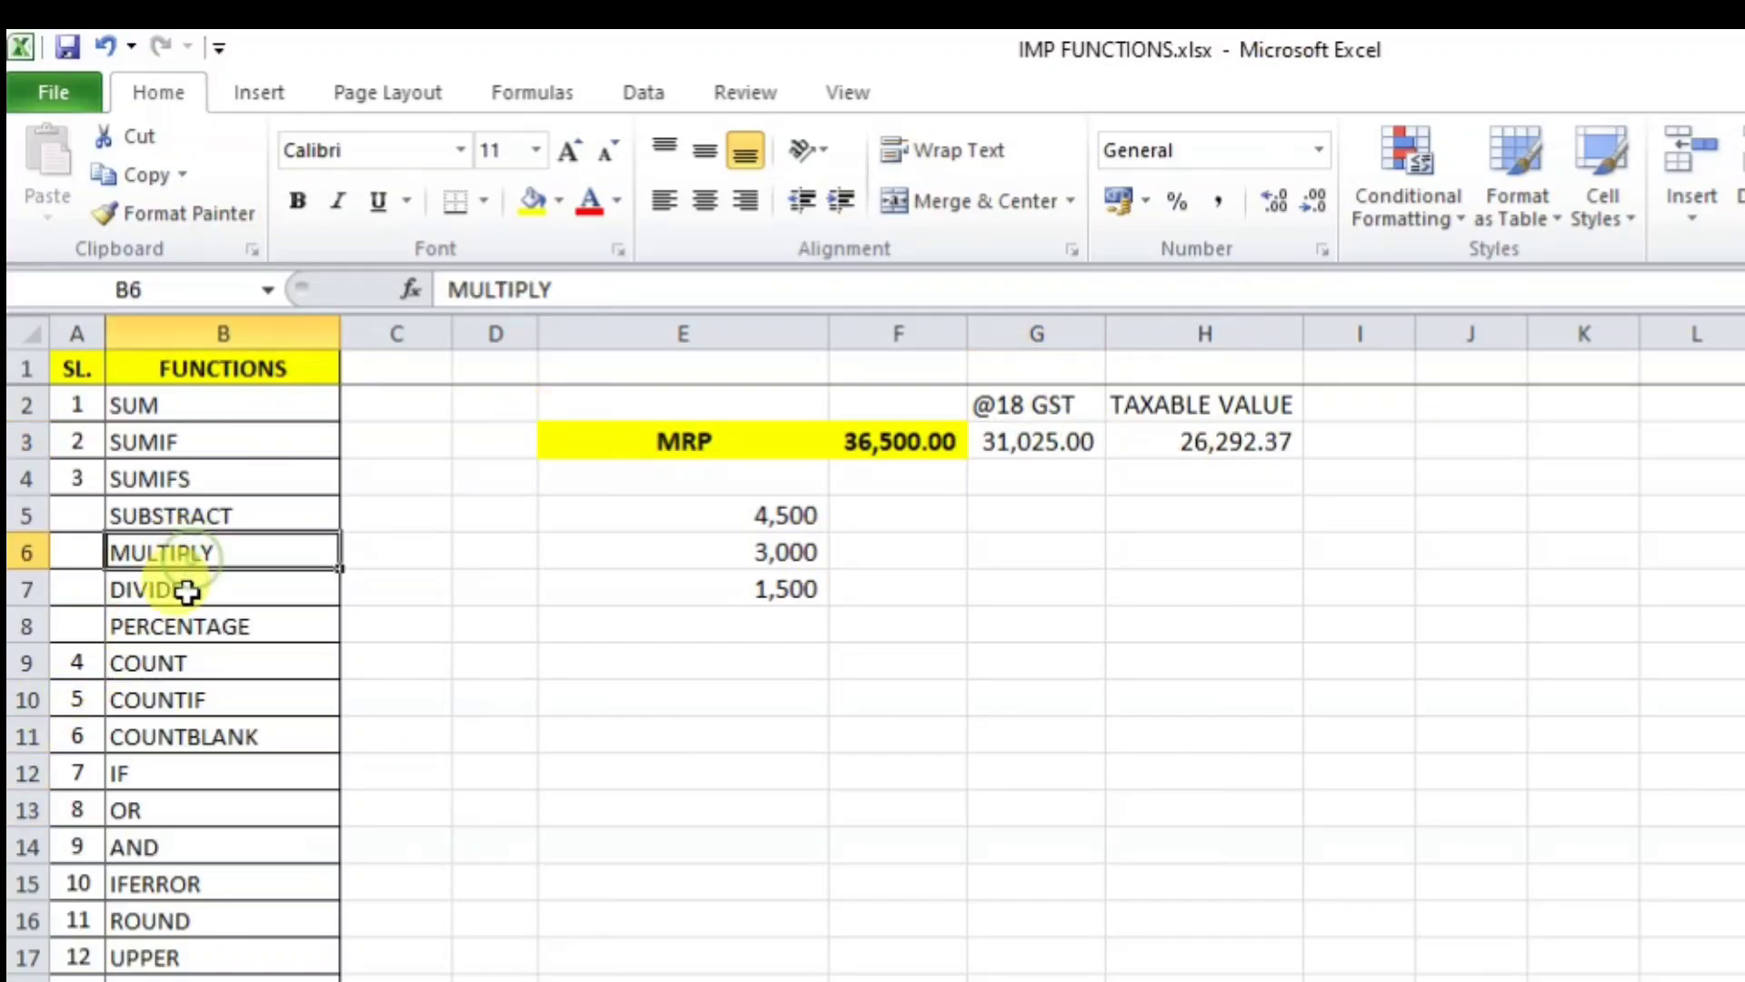
click(191, 595)
click(191, 627)
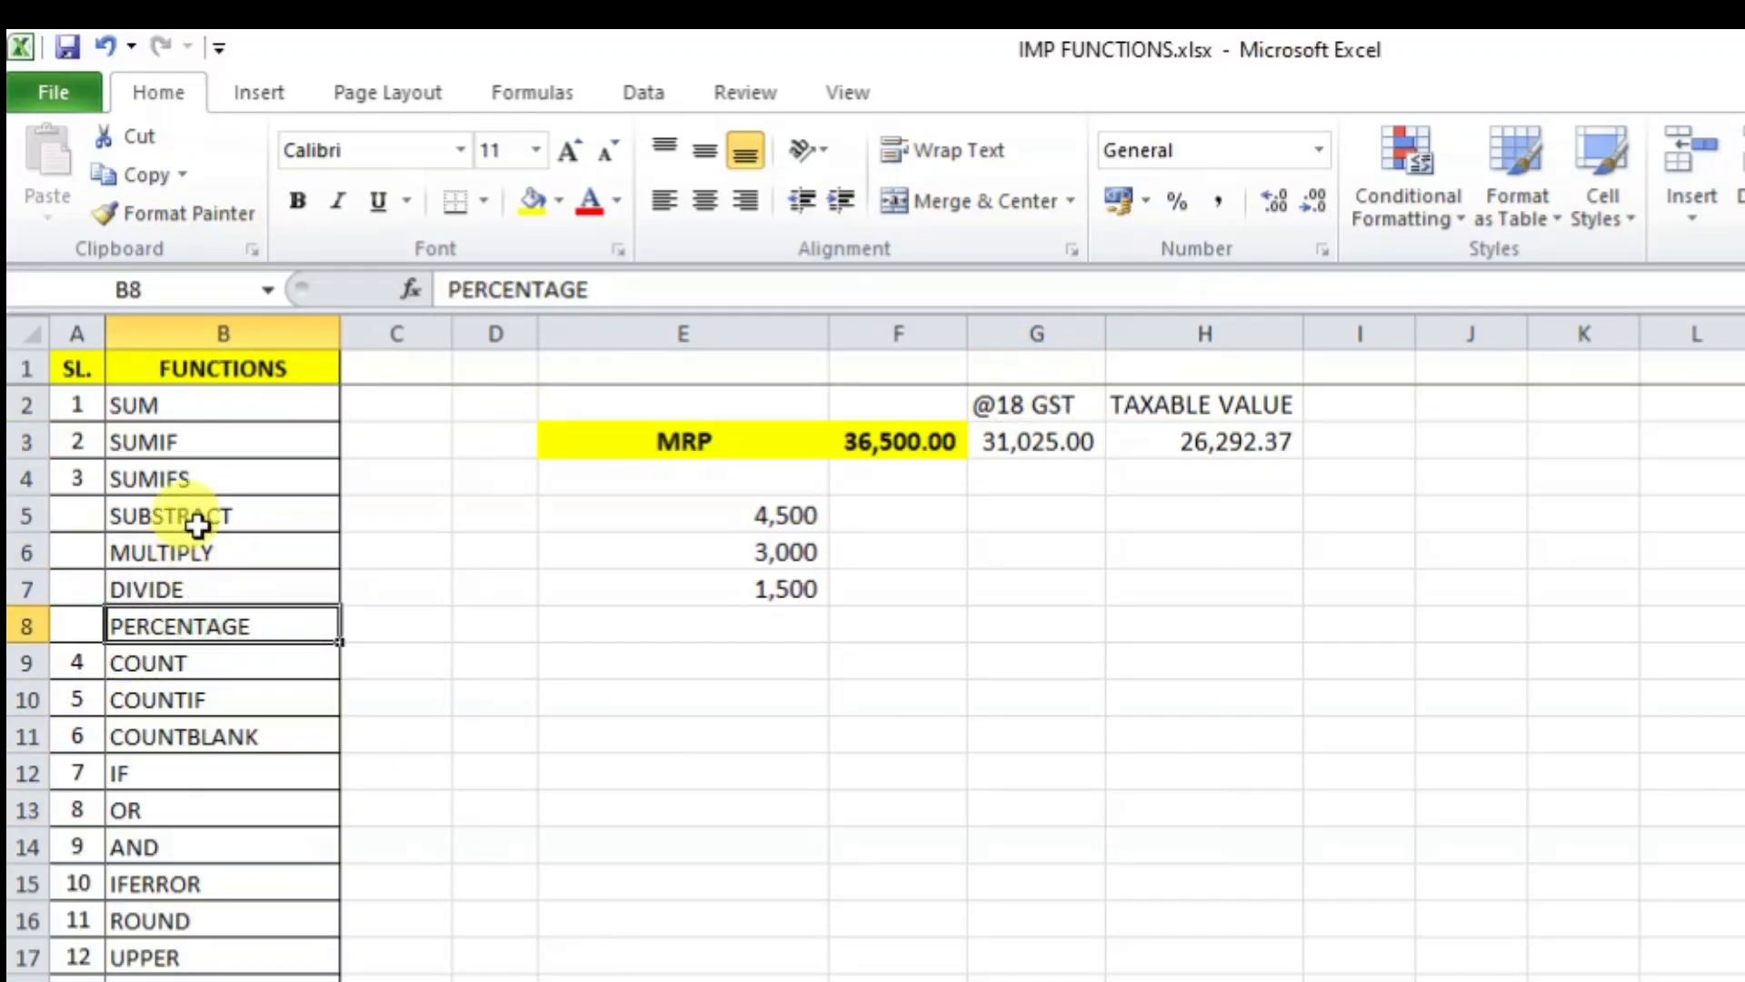
click(195, 515)
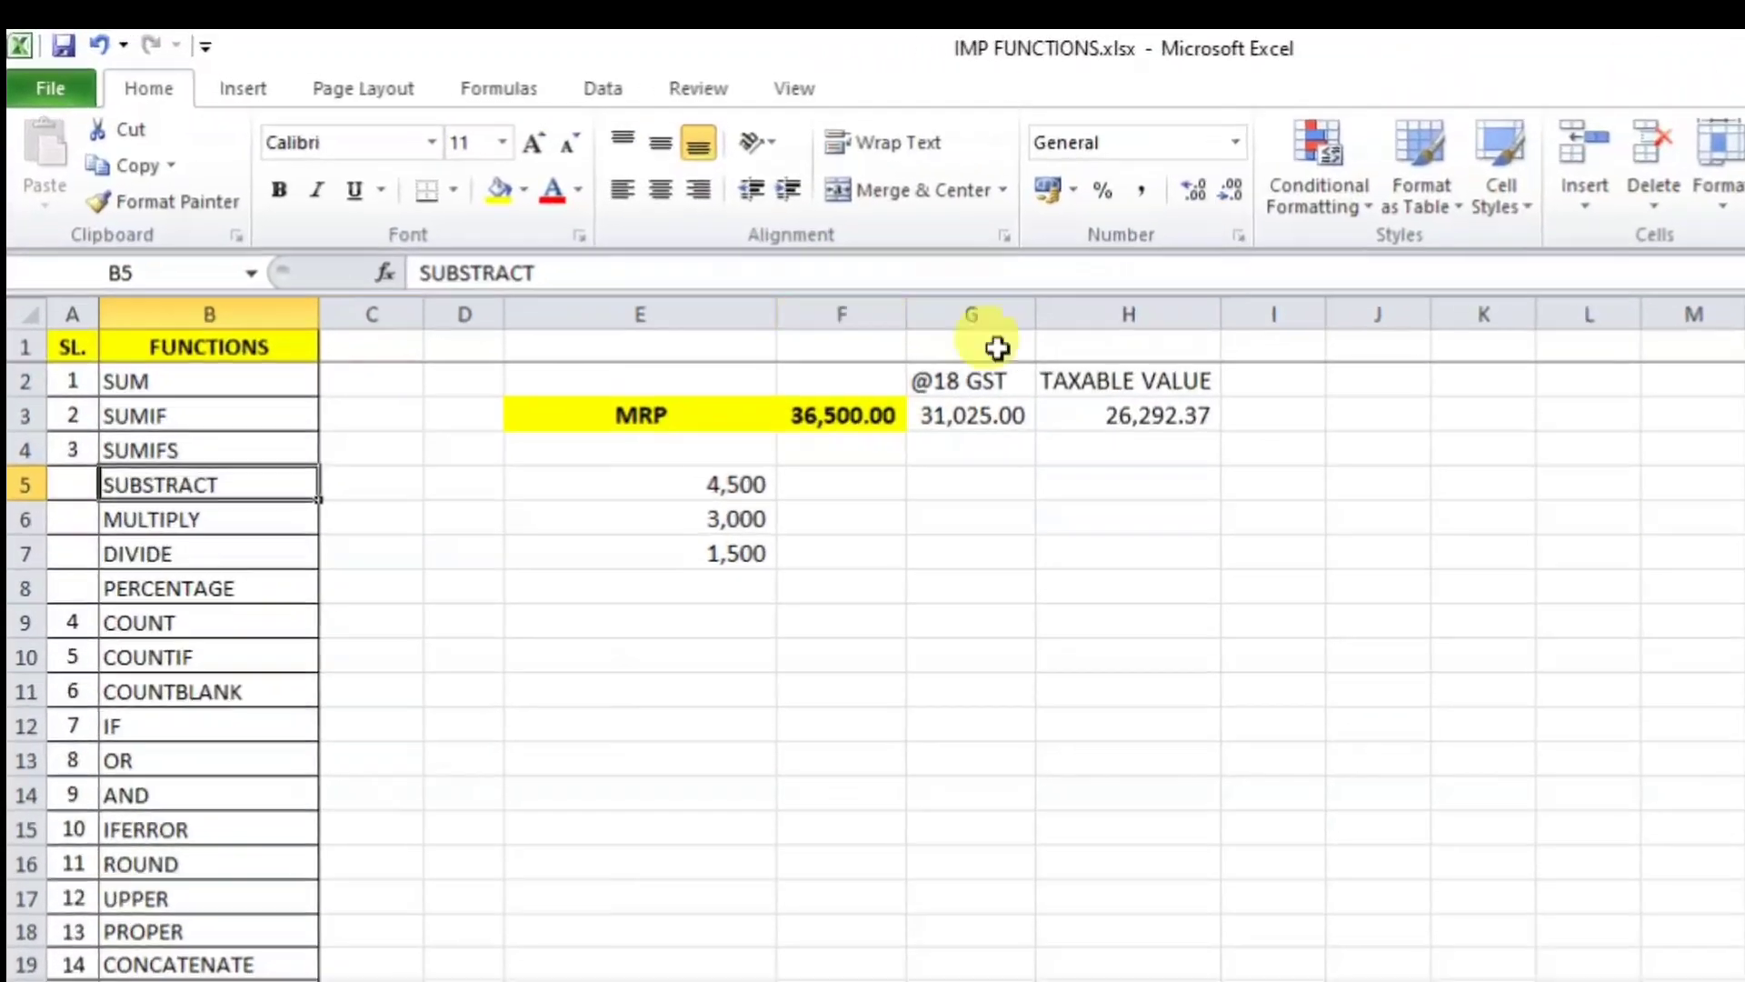
click(1214, 636)
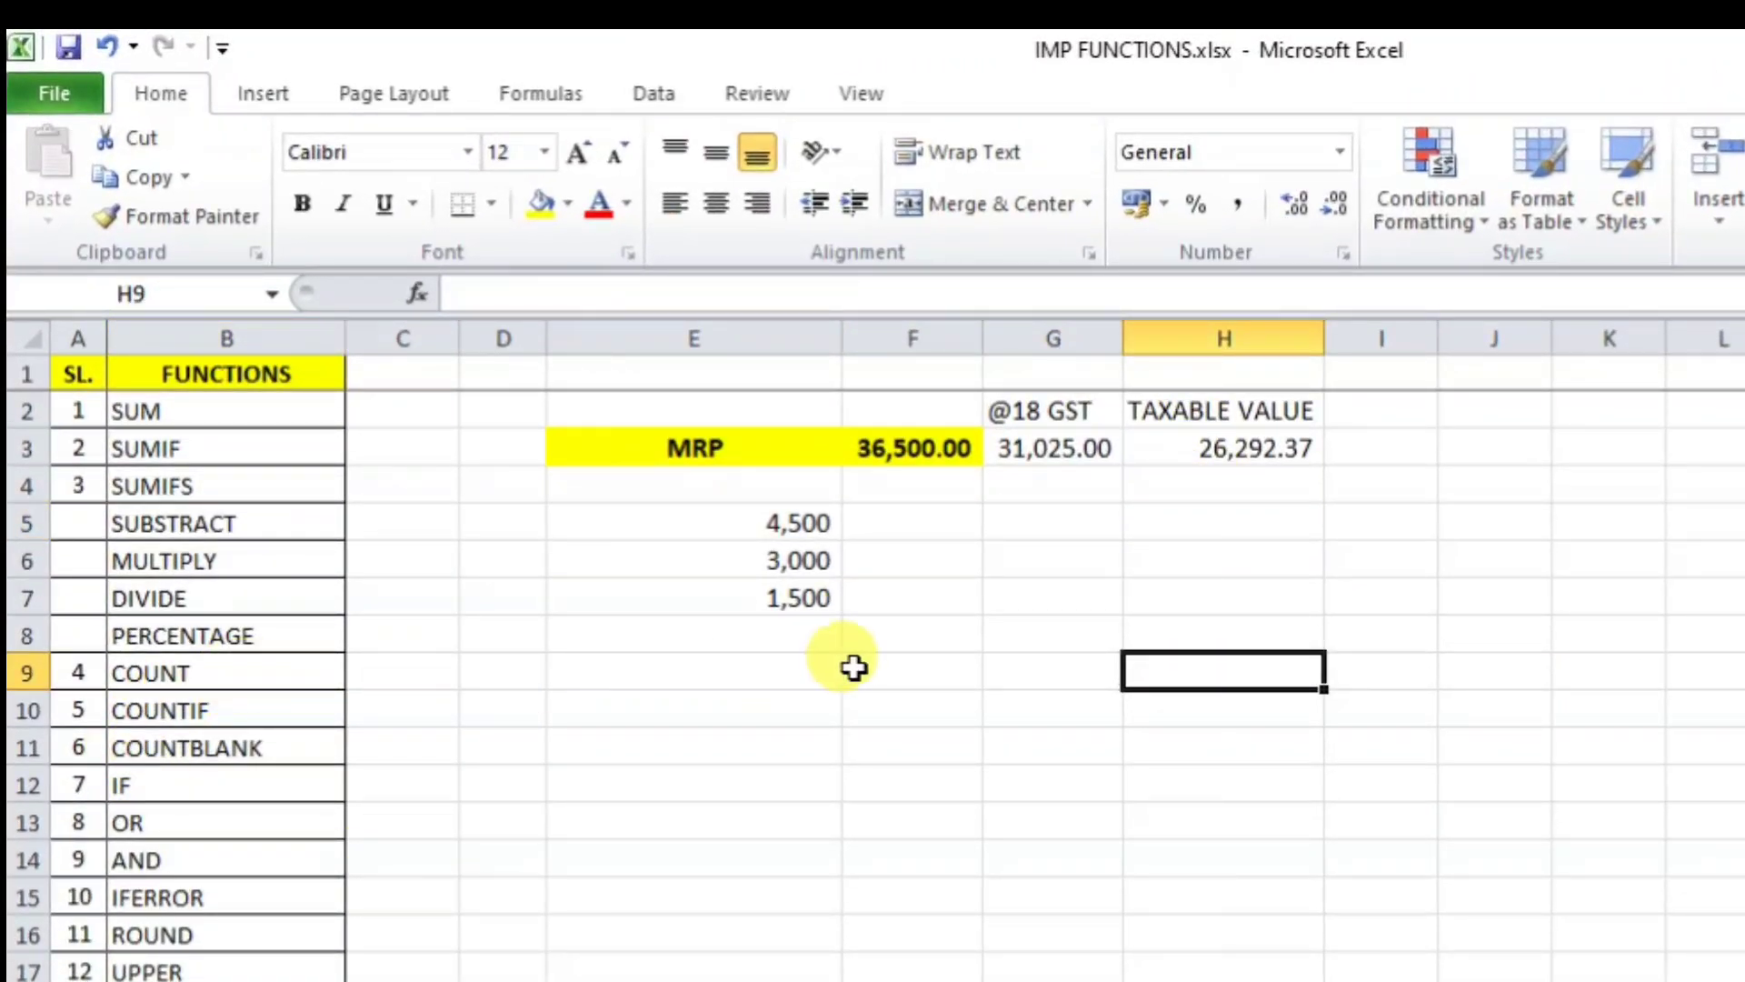
- Clear the contents of the worked examples in D2:I10
click(1001, 703)
drag(526, 398, 1366, 700)
key(Delete)
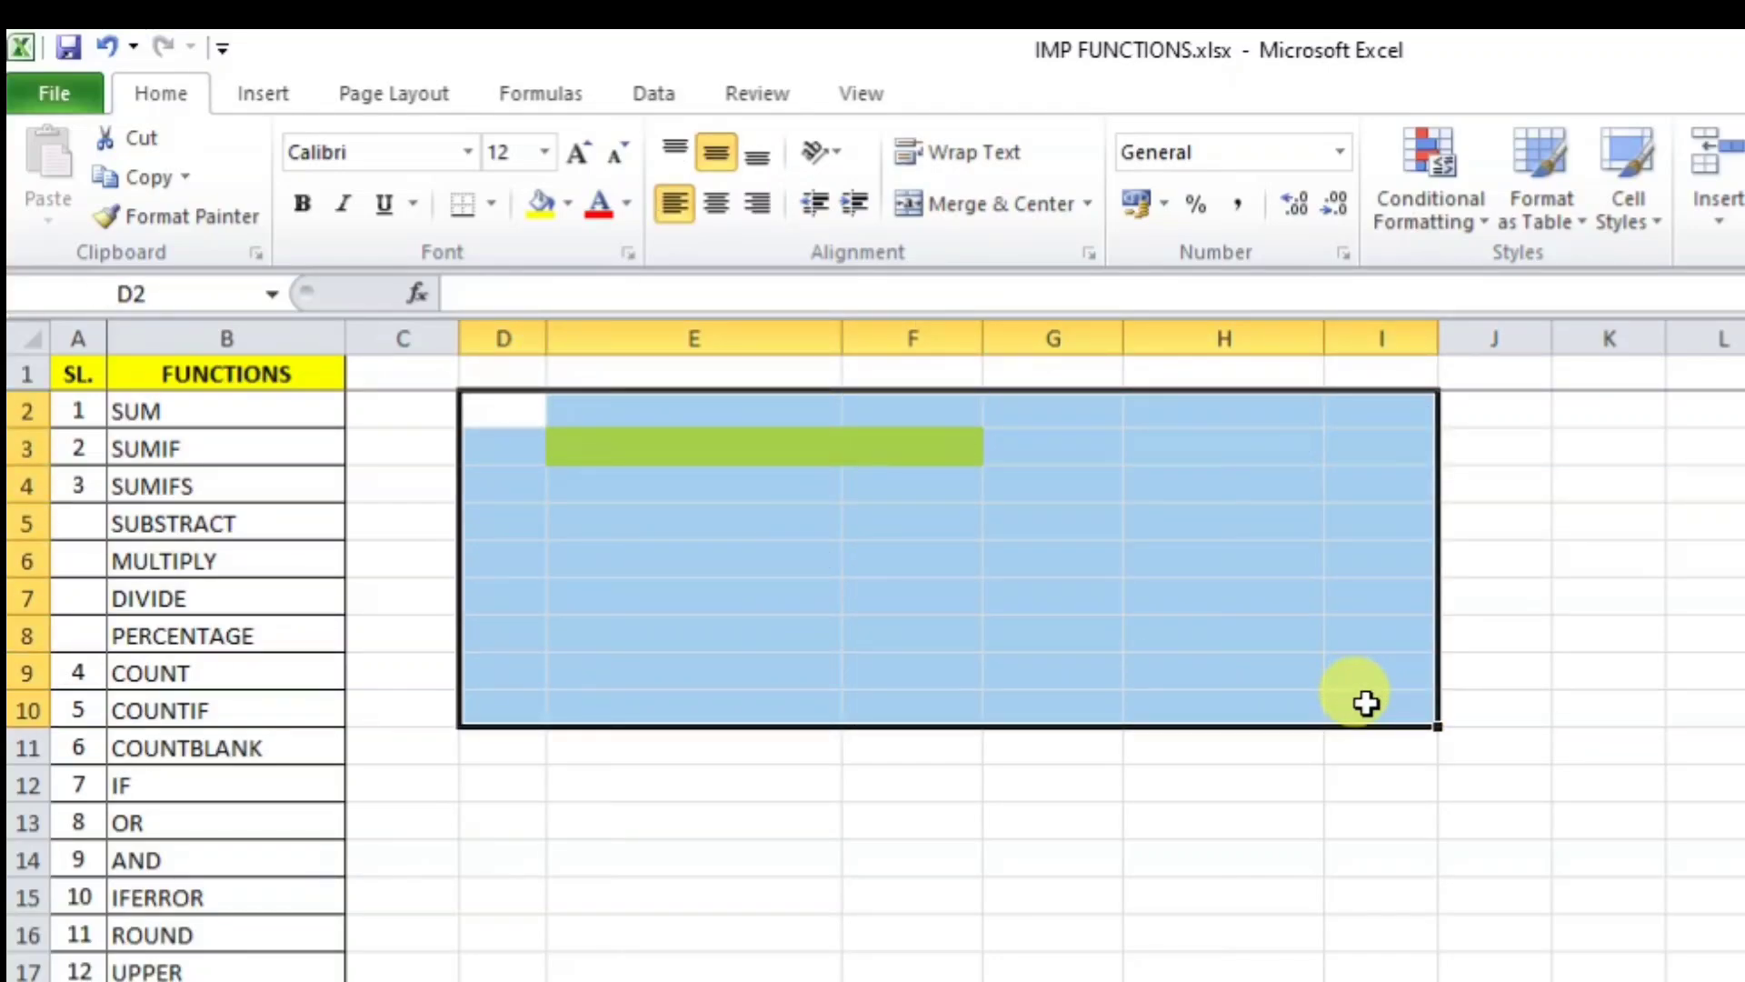
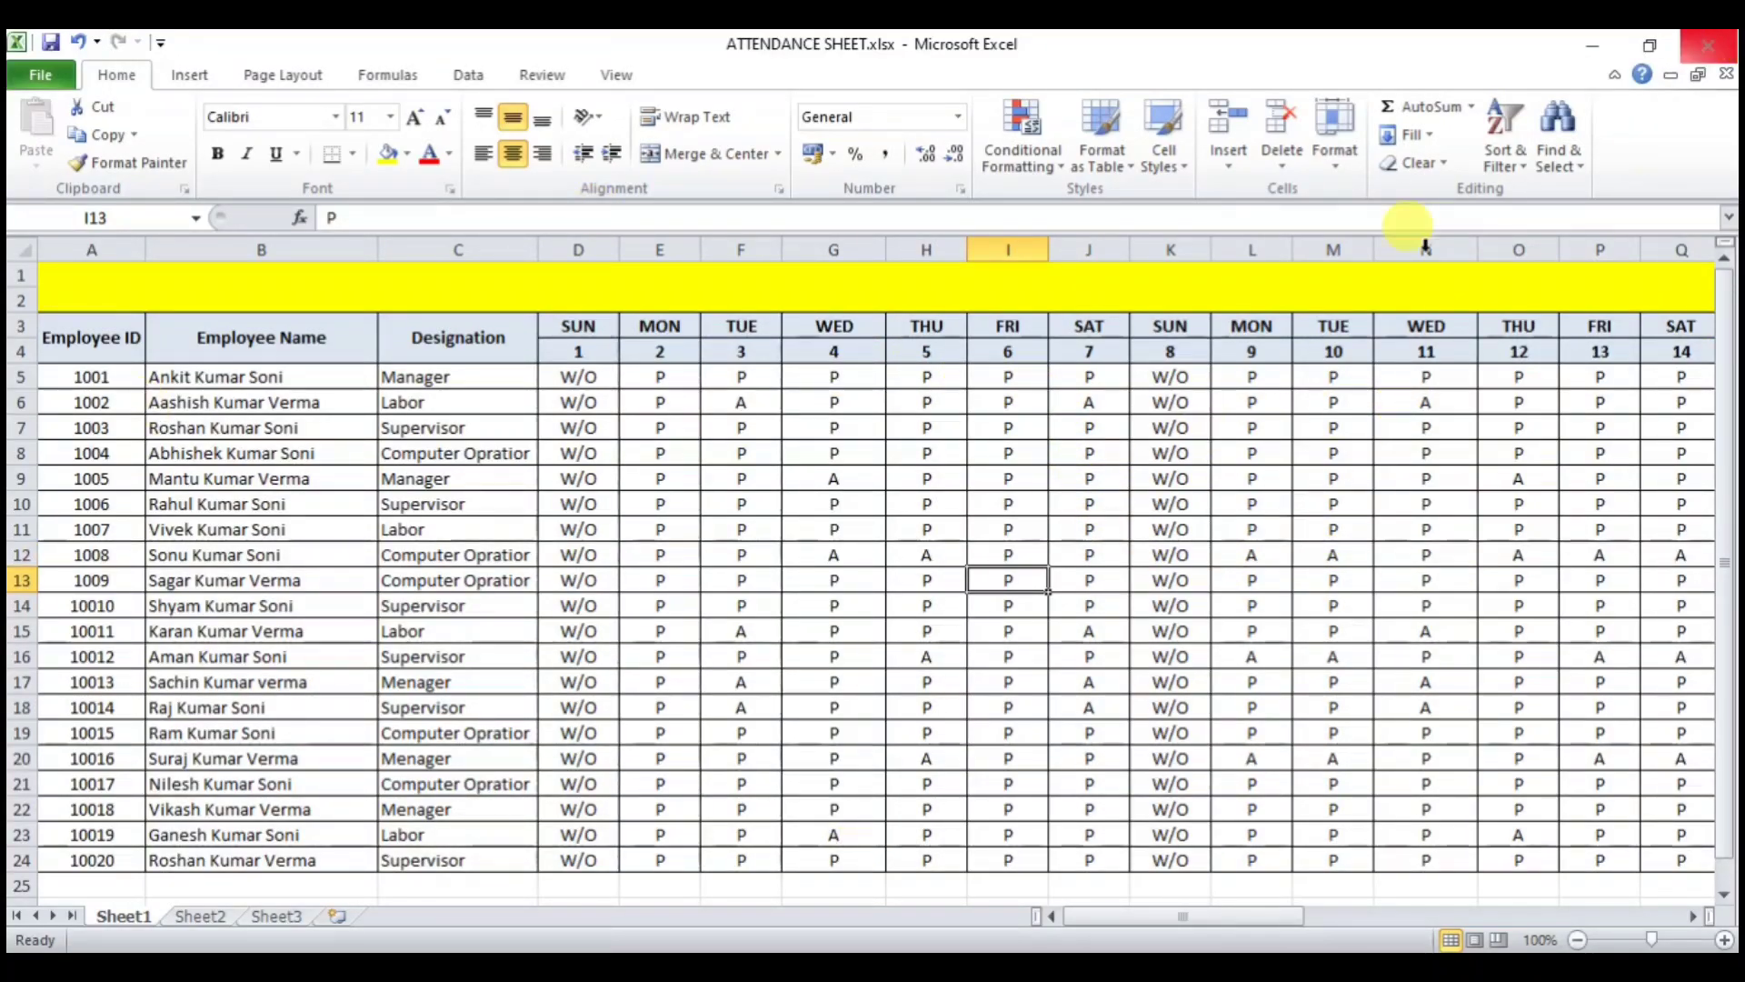
- AutoFit all column widths on Sheet1 of ATTENDANCE SHEET.xlsx and look over its attendance and salary columns
click(27, 255)
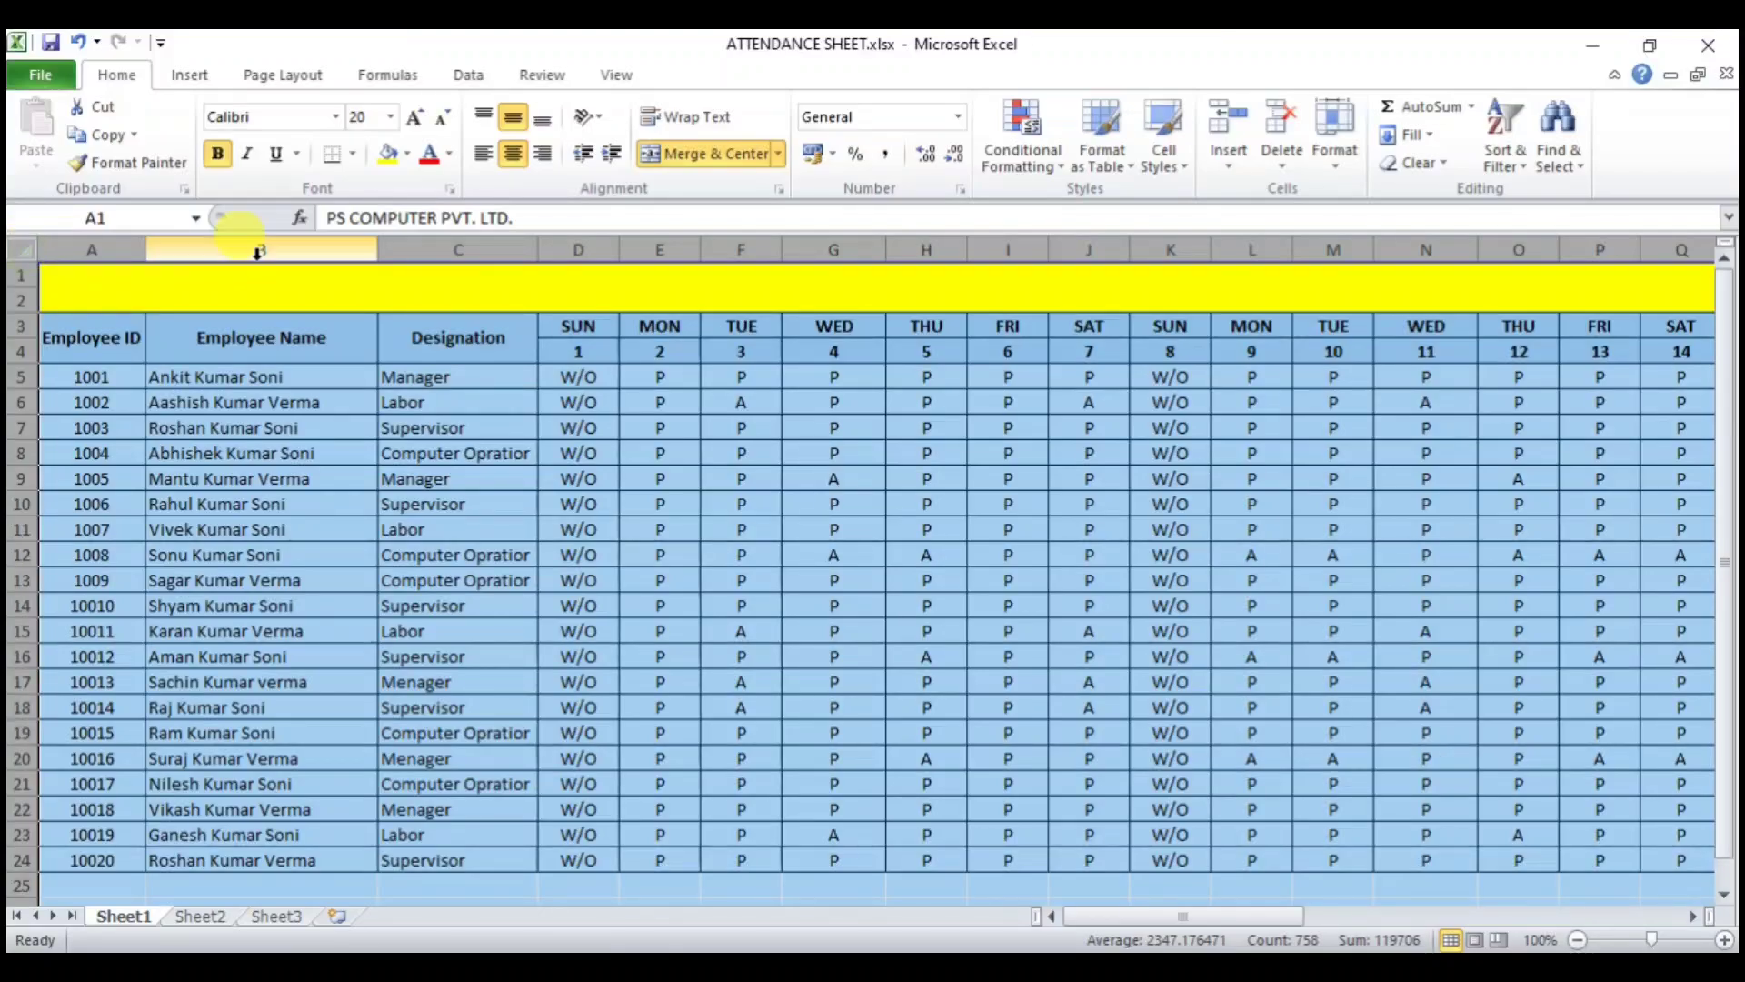
double_click(377, 249)
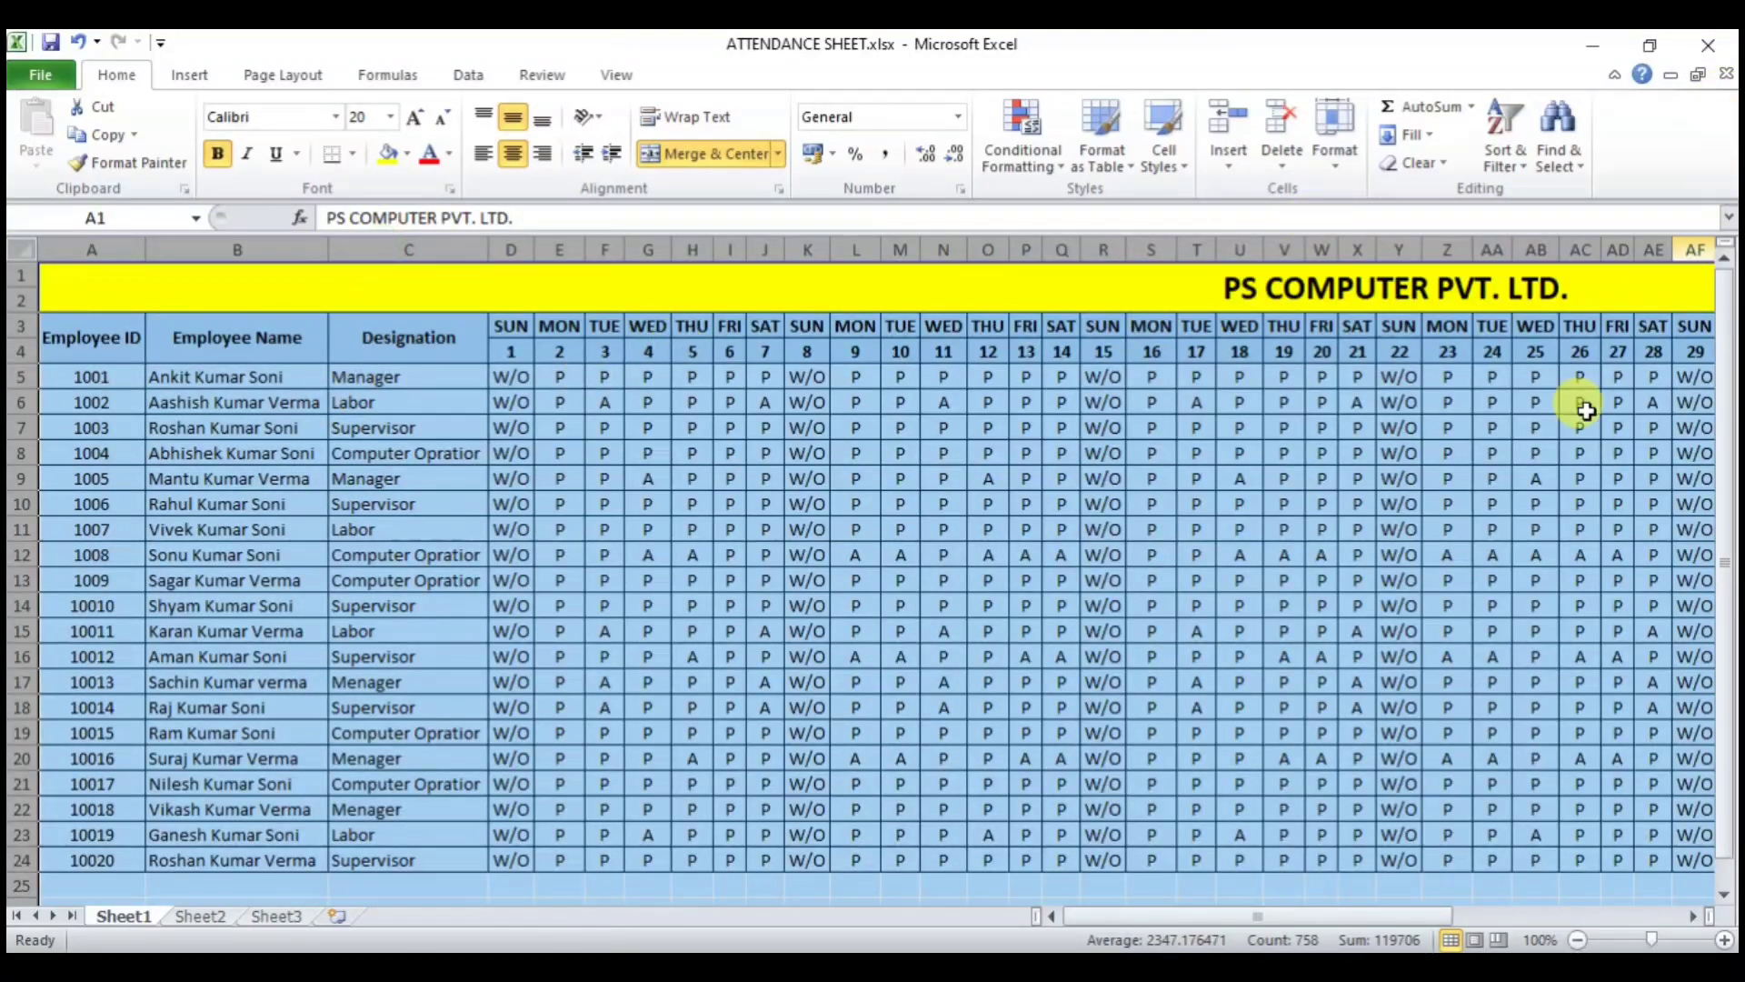
click(1497, 914)
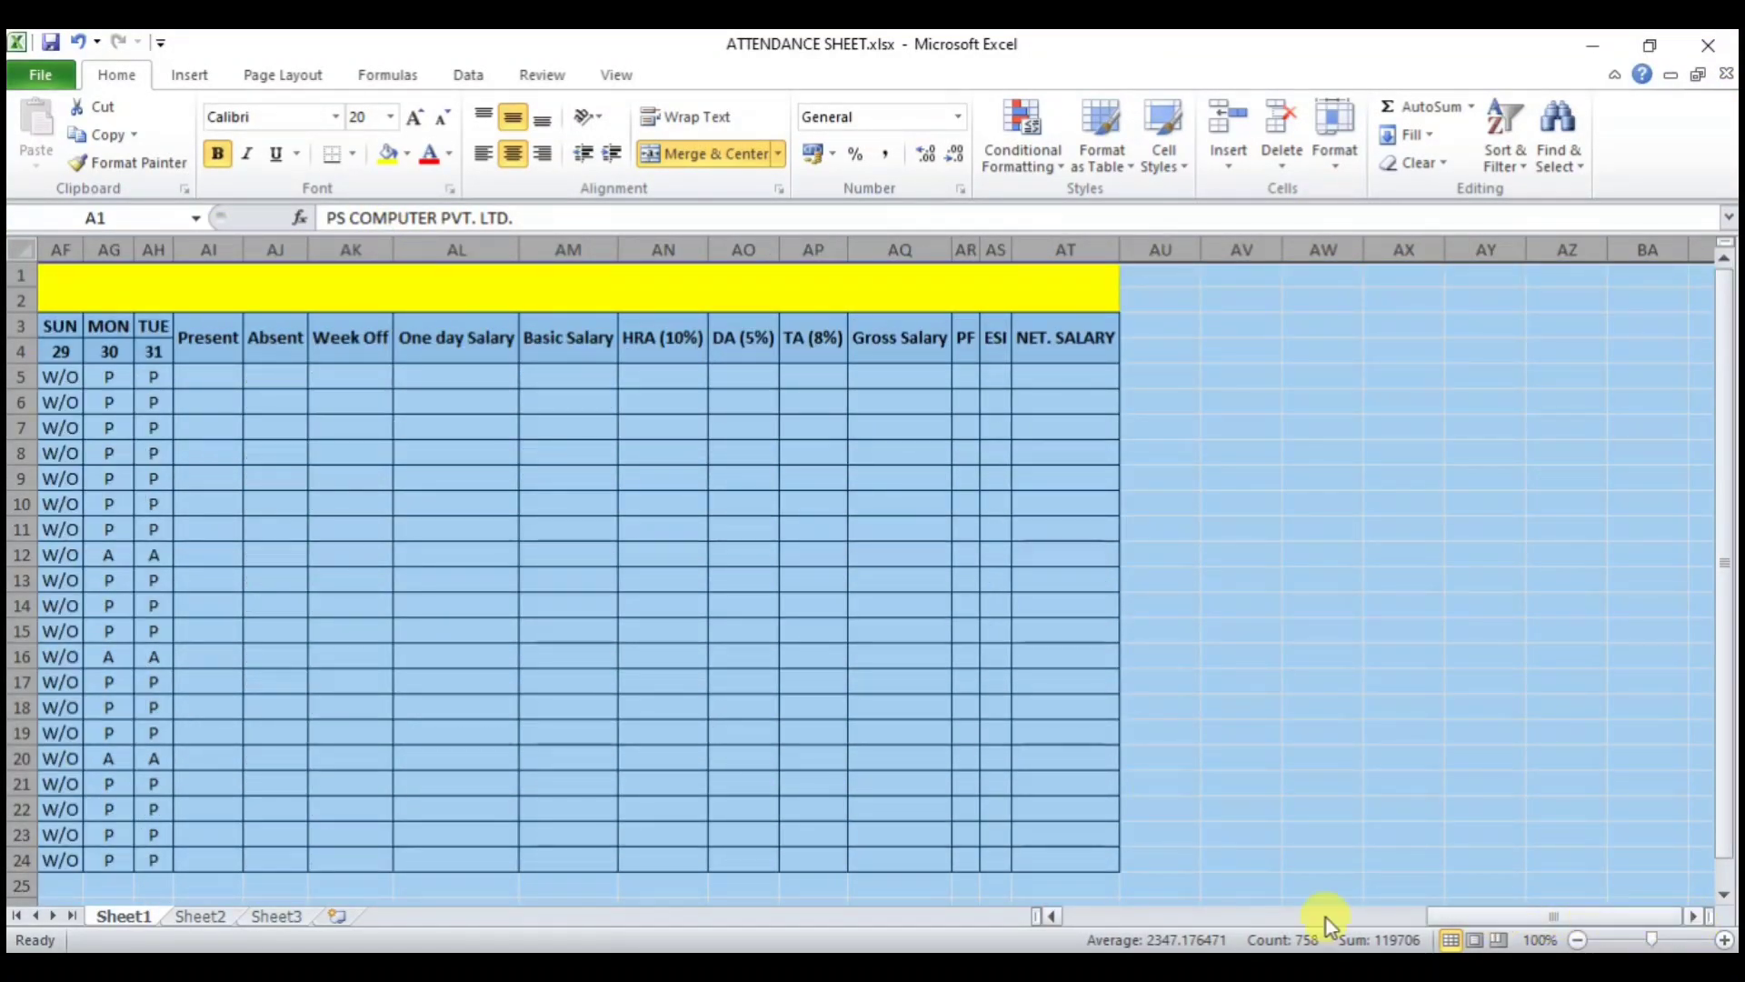
drag(1352, 788, 1355, 810)
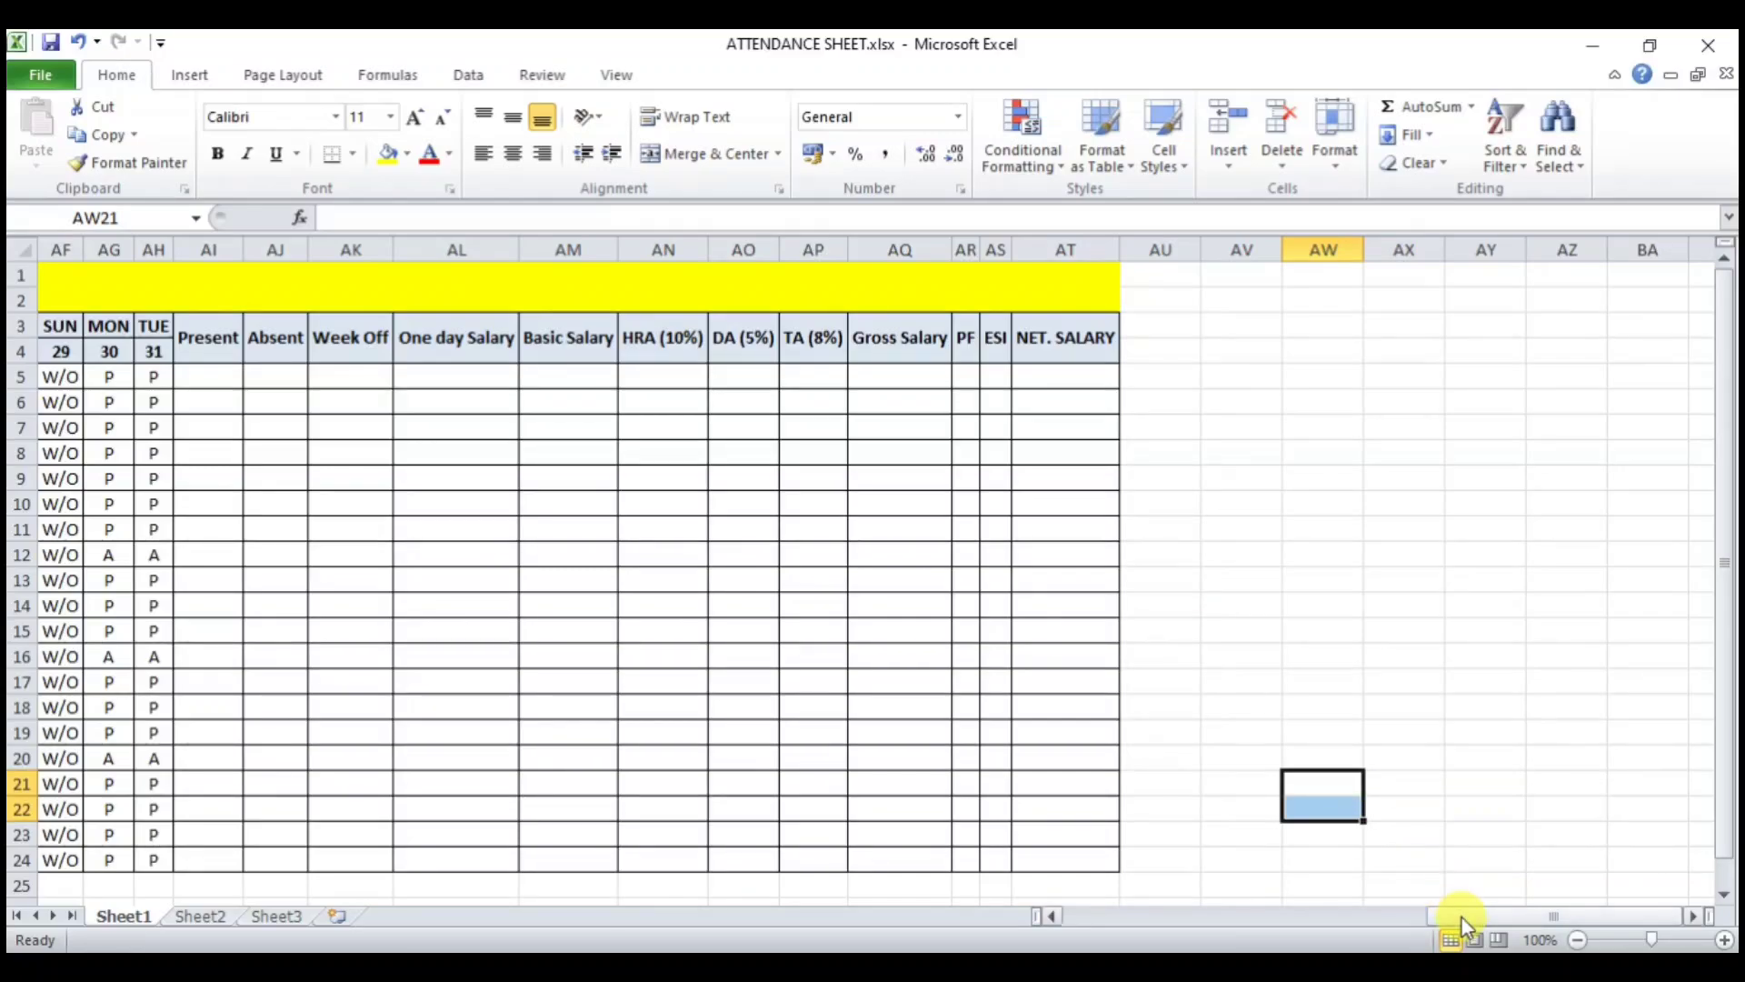
drag(1462, 919, 1098, 918)
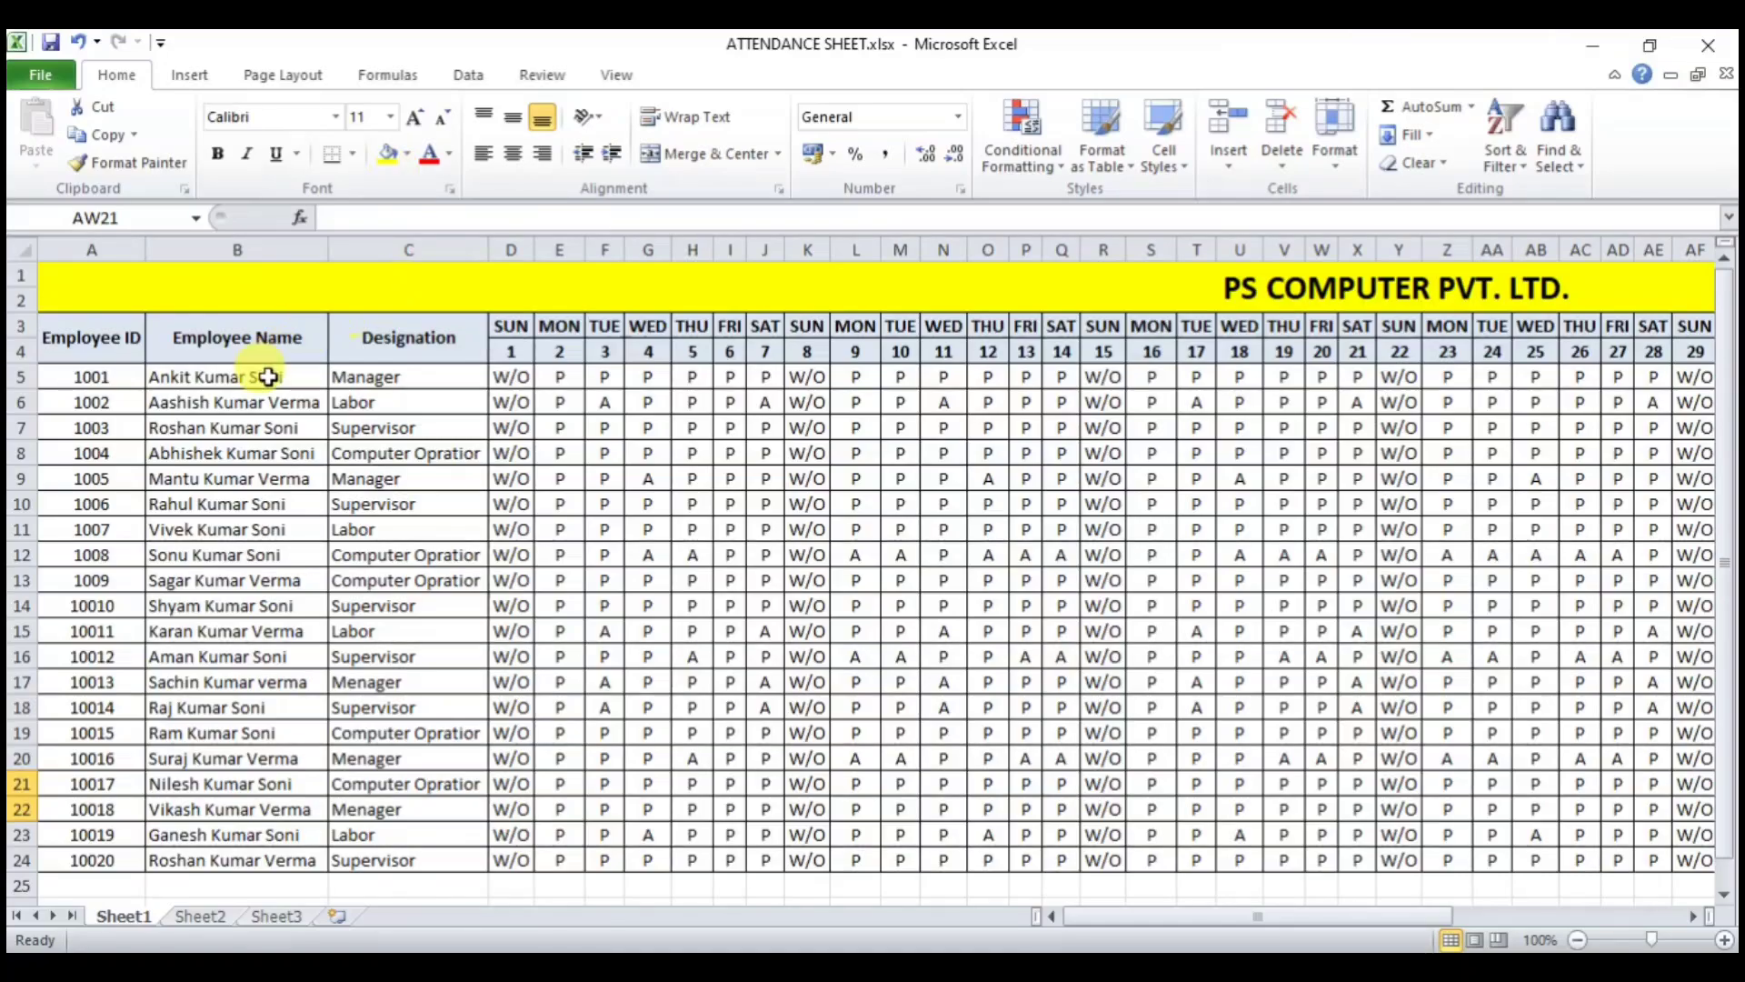
click(558, 376)
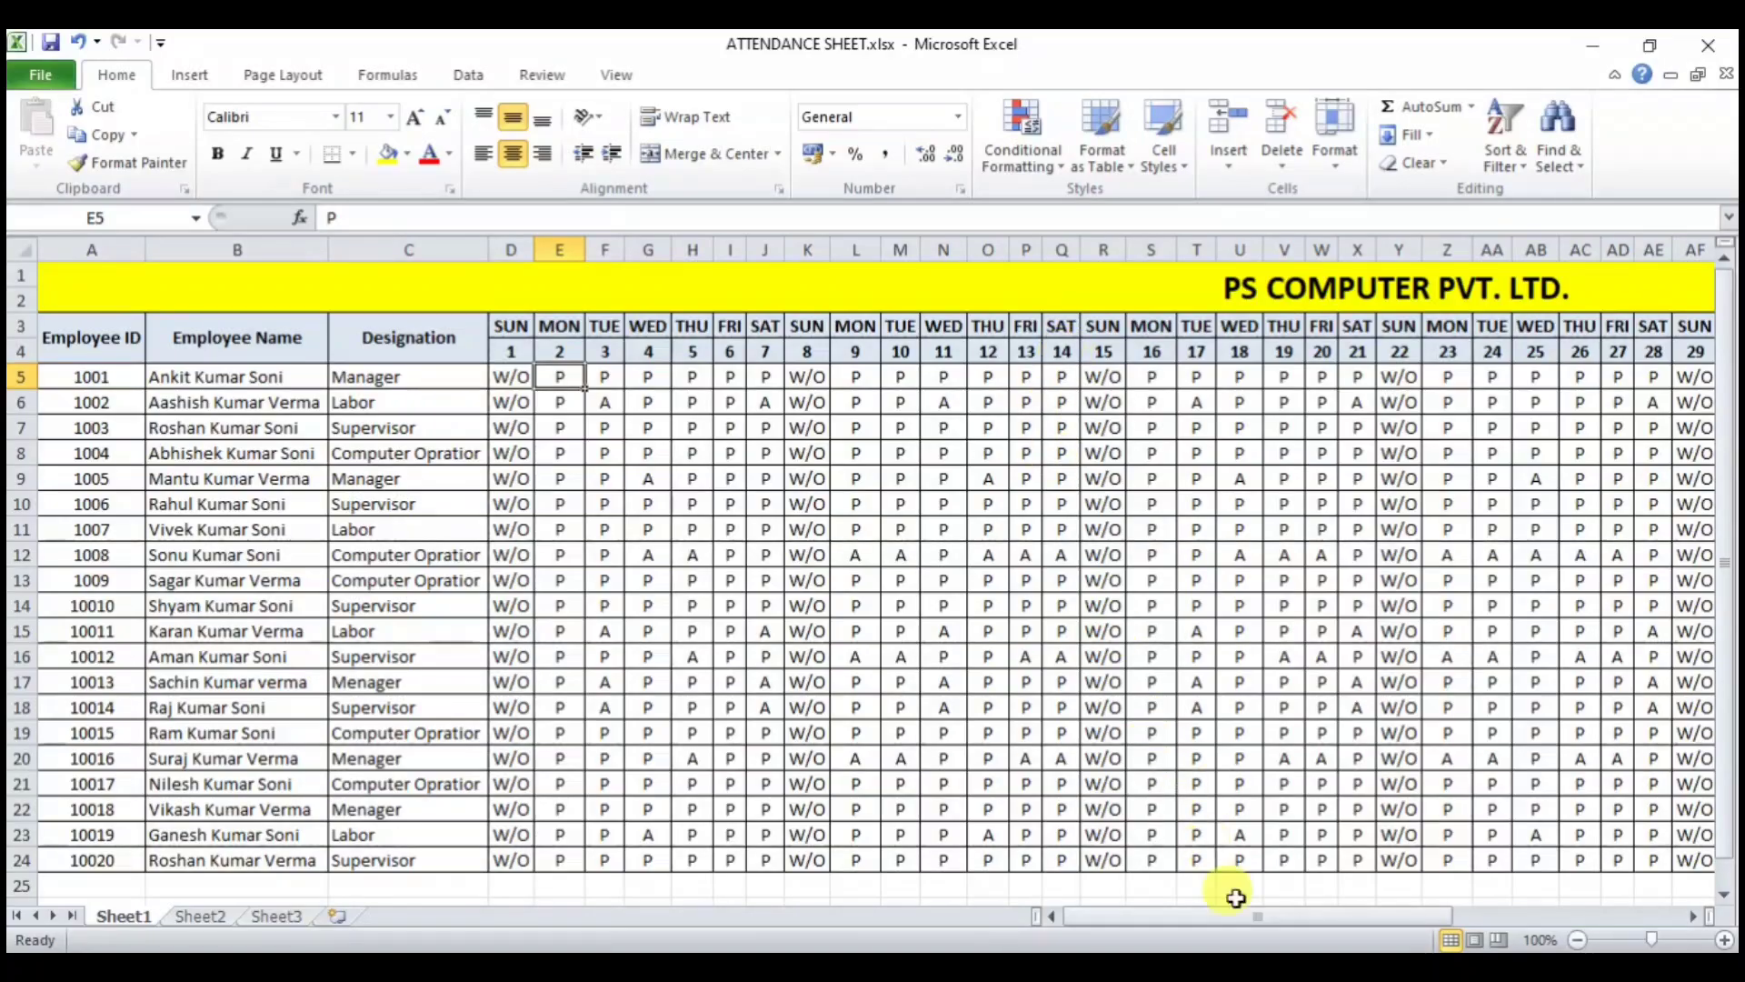
- Try counting the first employee's present days in cell AI5 with the formula =COUNT(D5:AH5)
drag(1243, 922, 1430, 909)
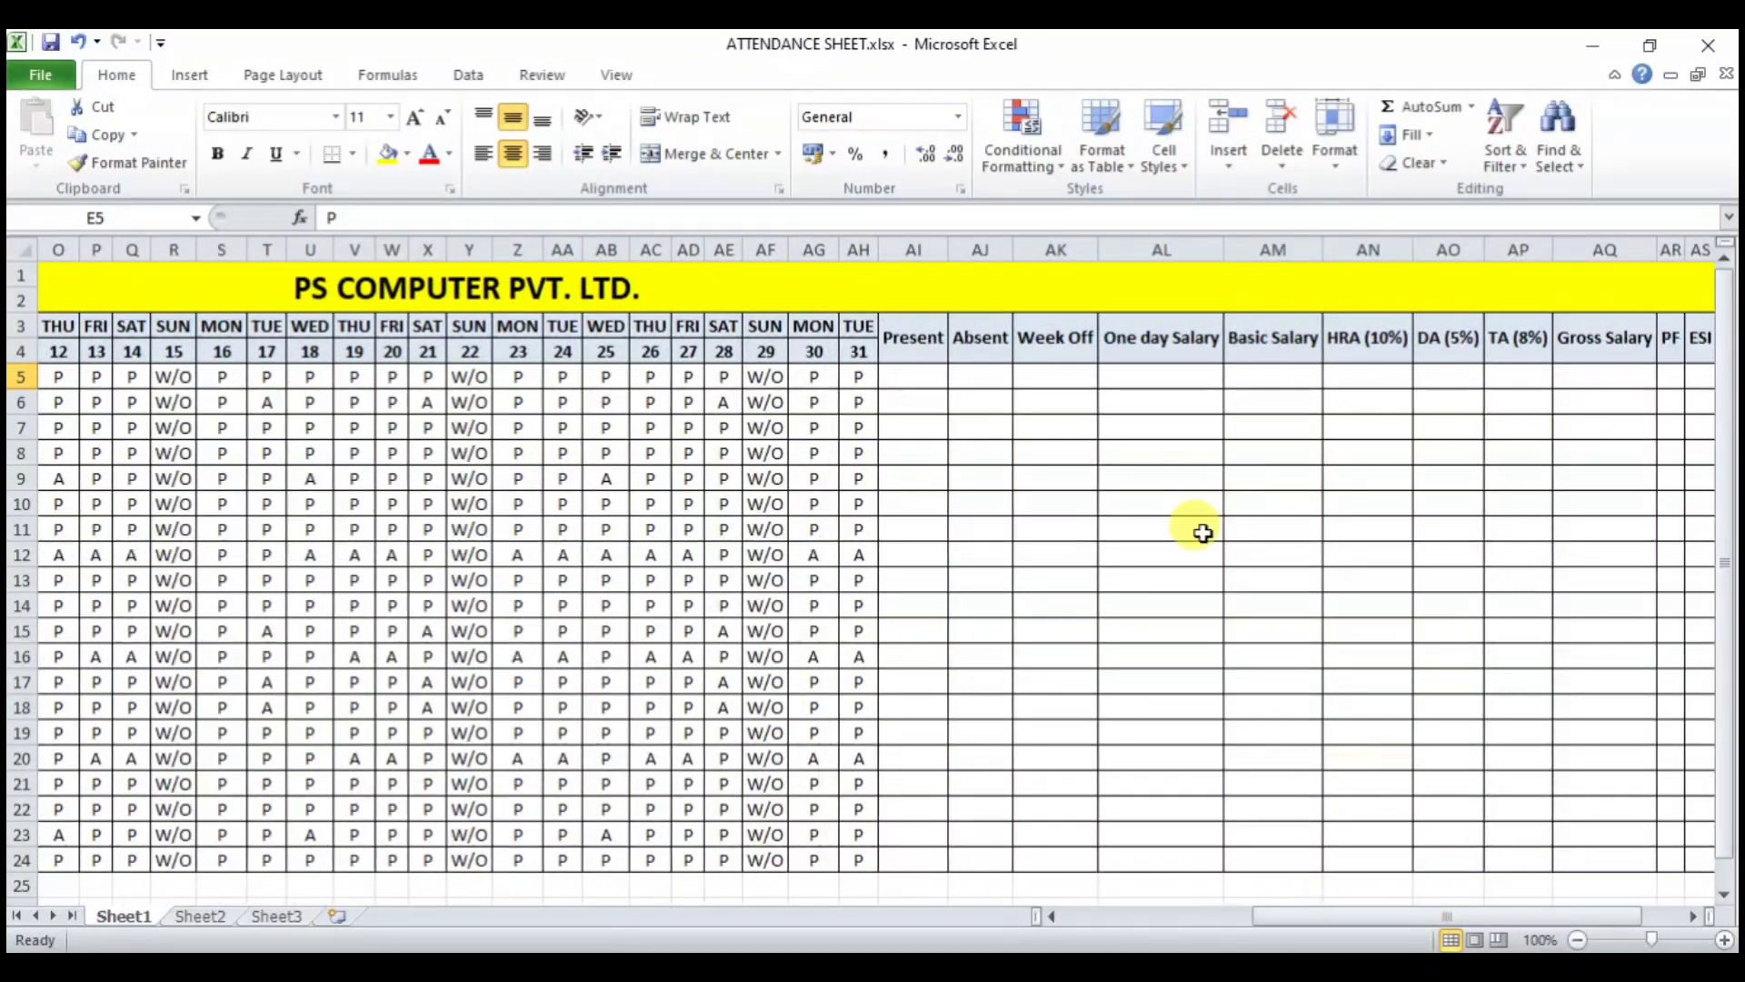
click(924, 374)
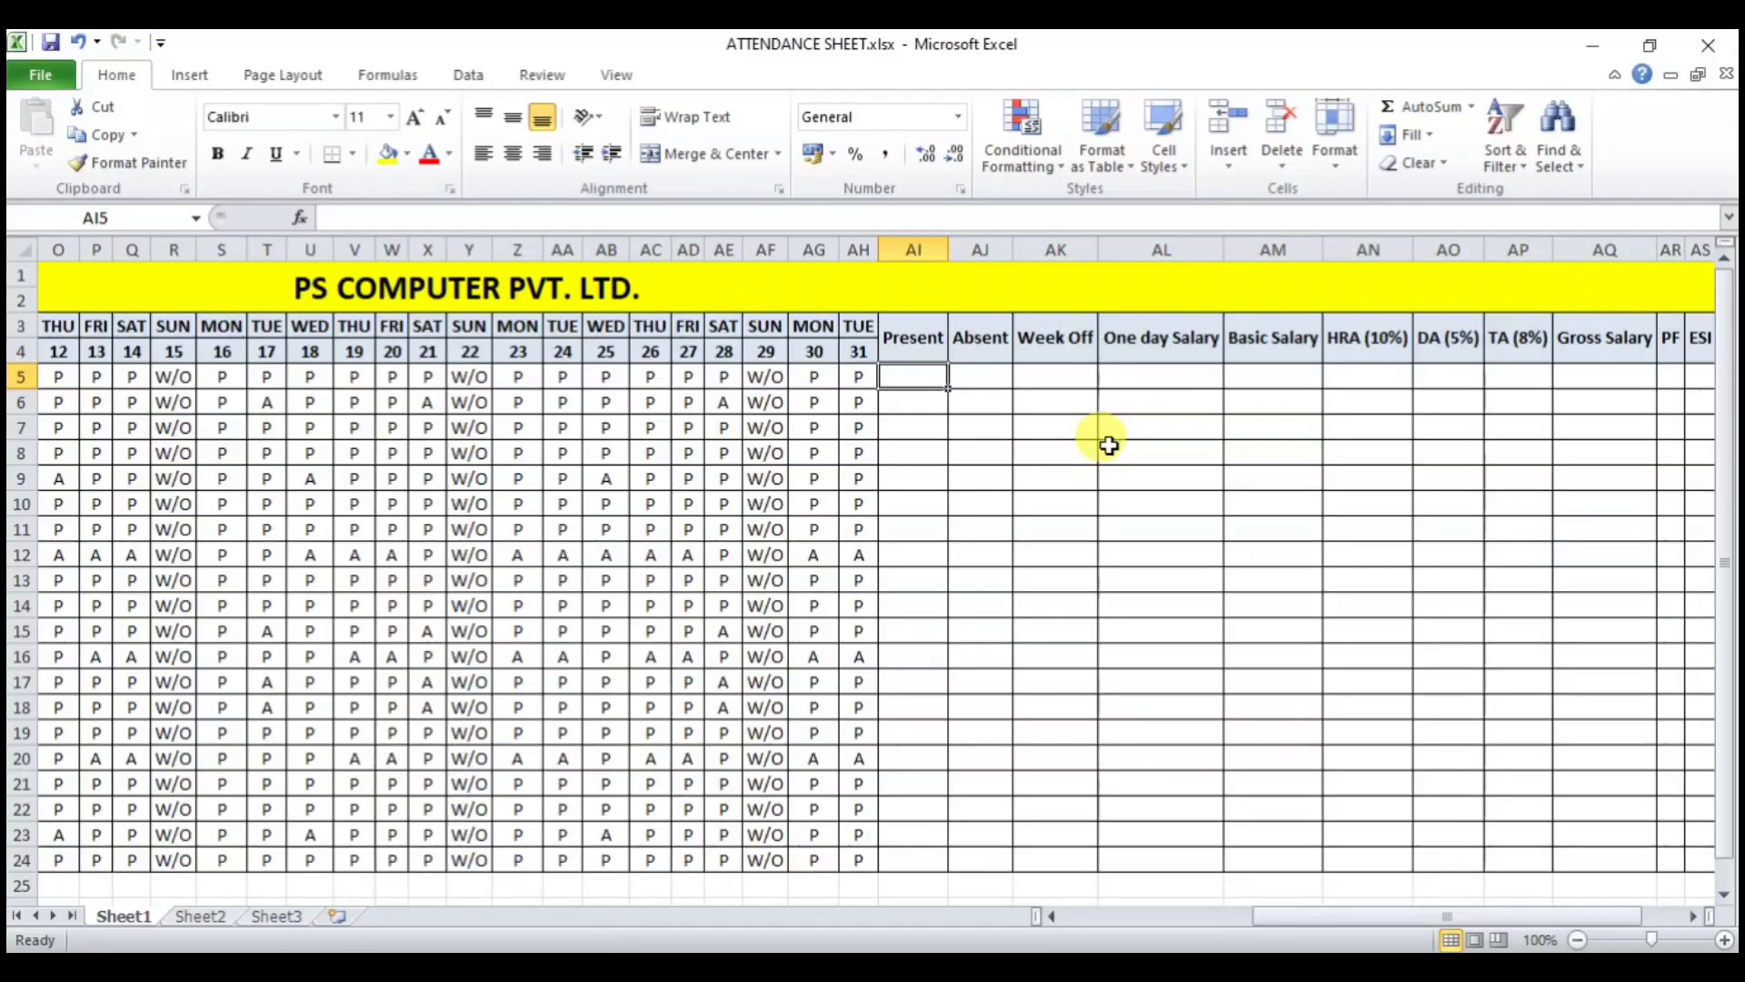
text(=)
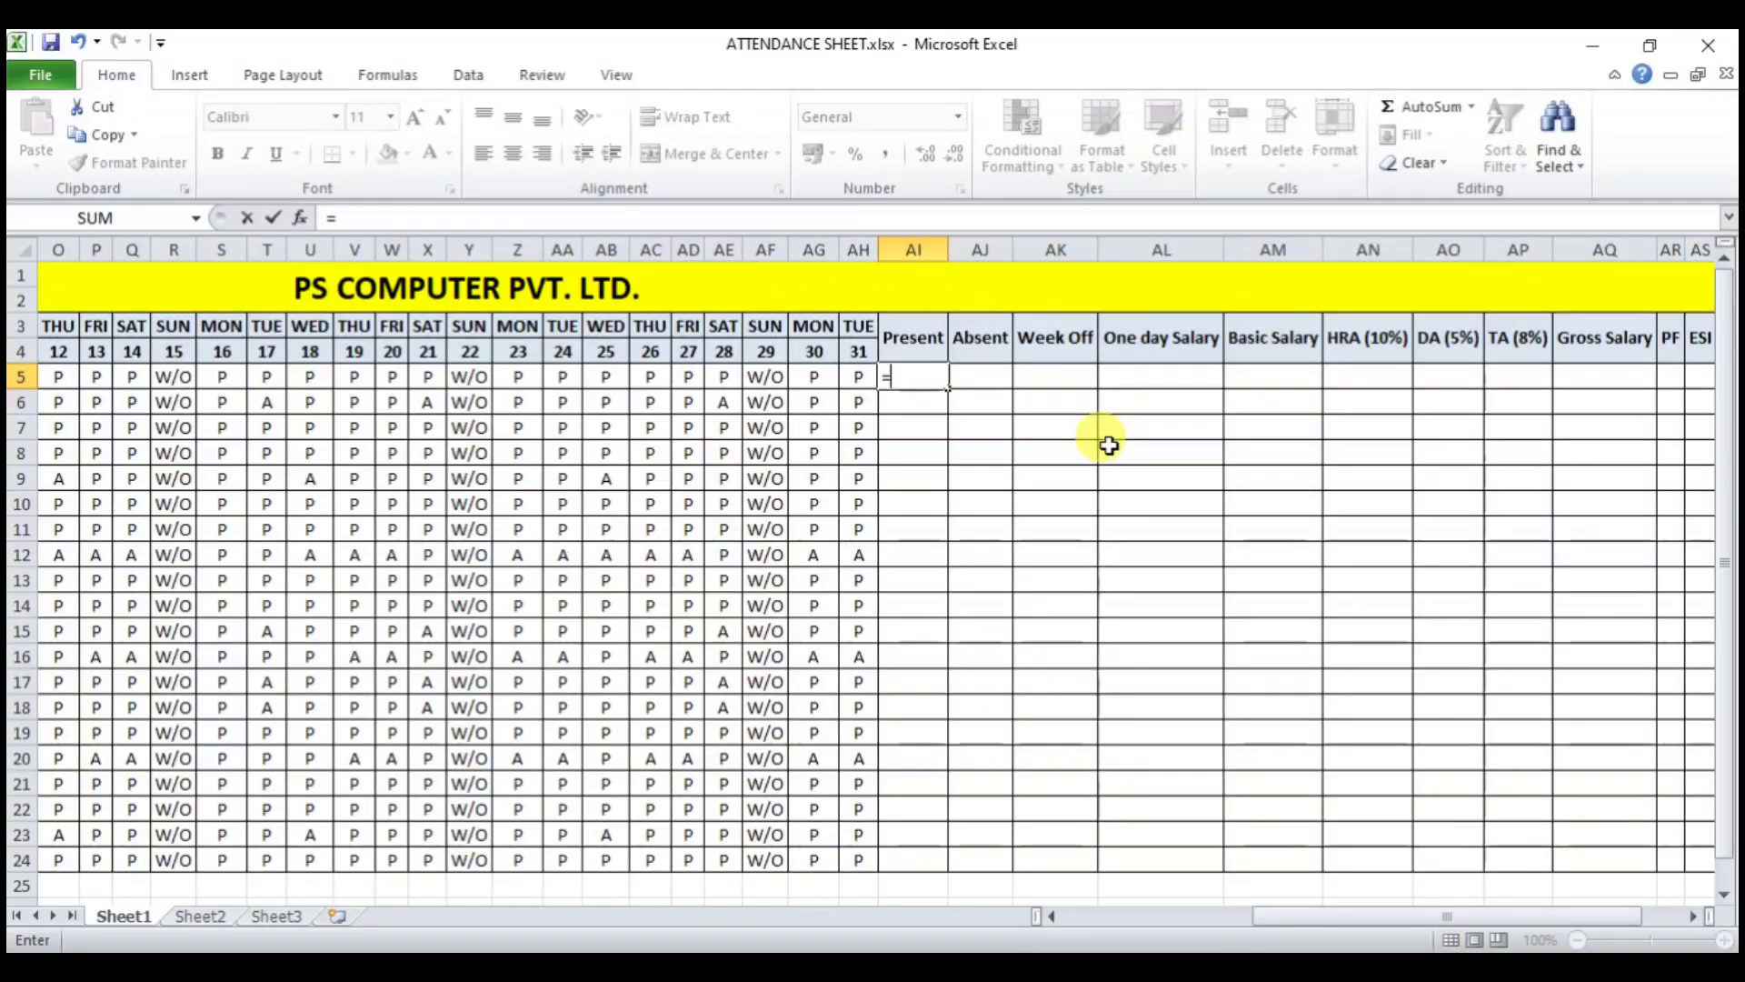
text(COUNT)
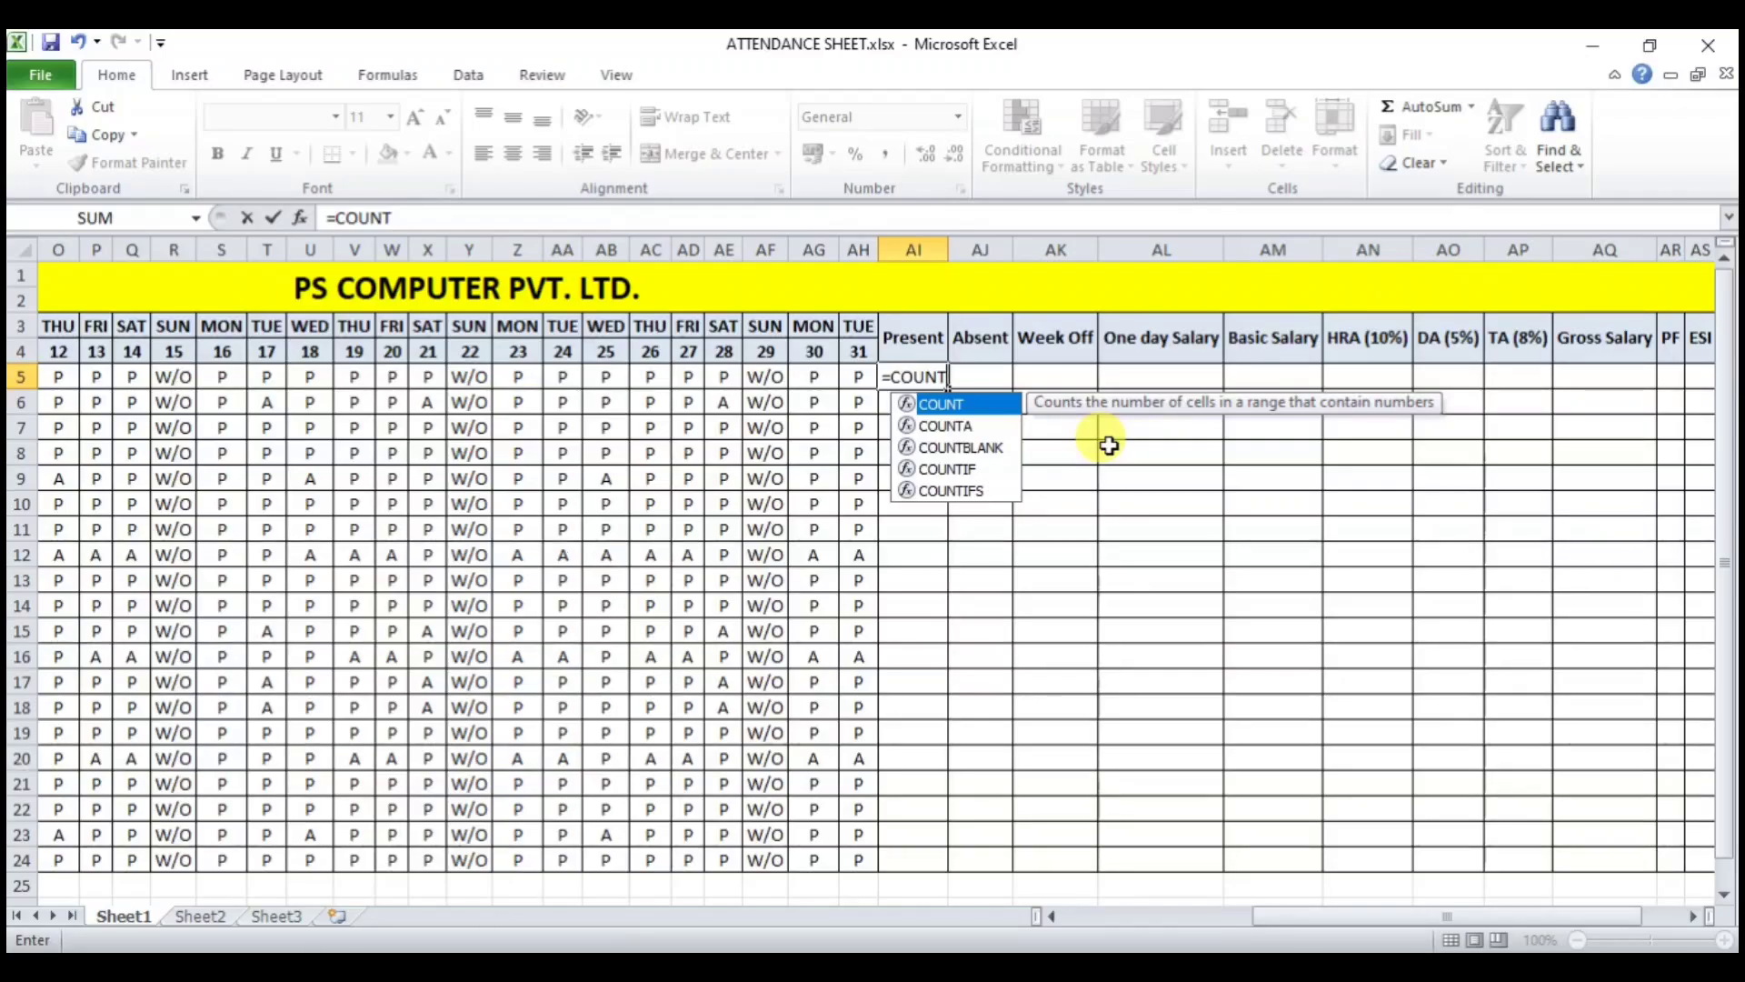
double_click(939, 403)
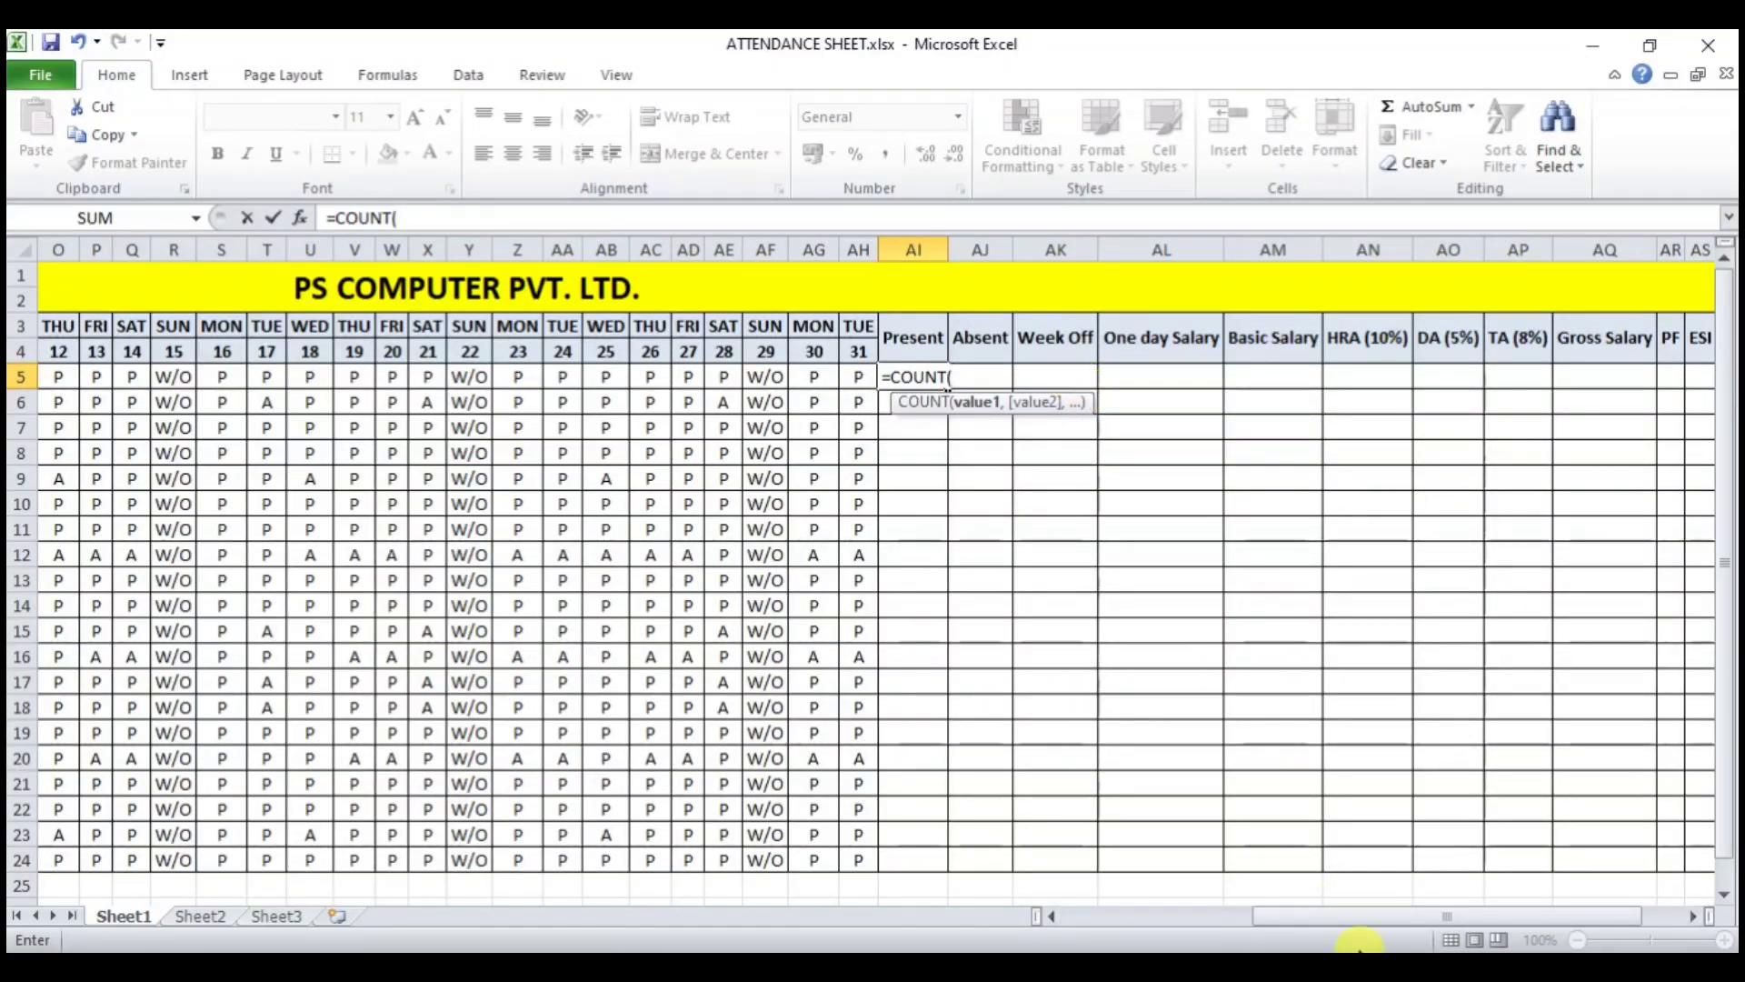
drag(1340, 916, 1076, 941)
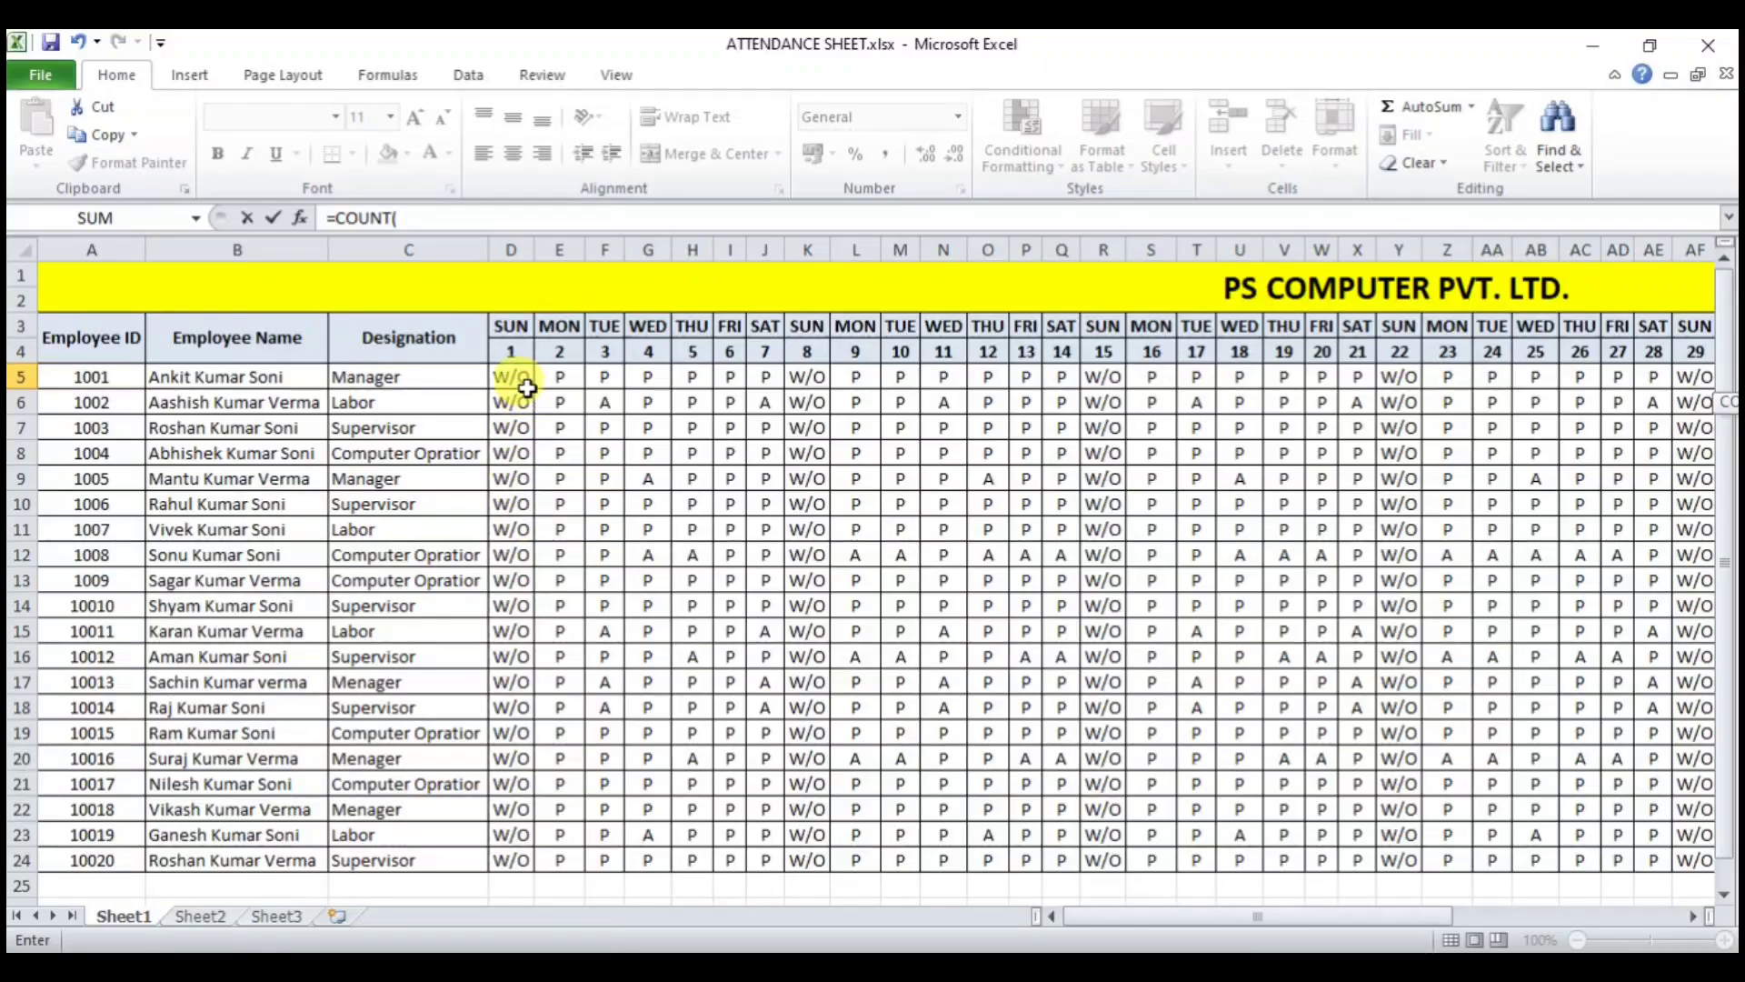
drag(513, 376, 1162, 377)
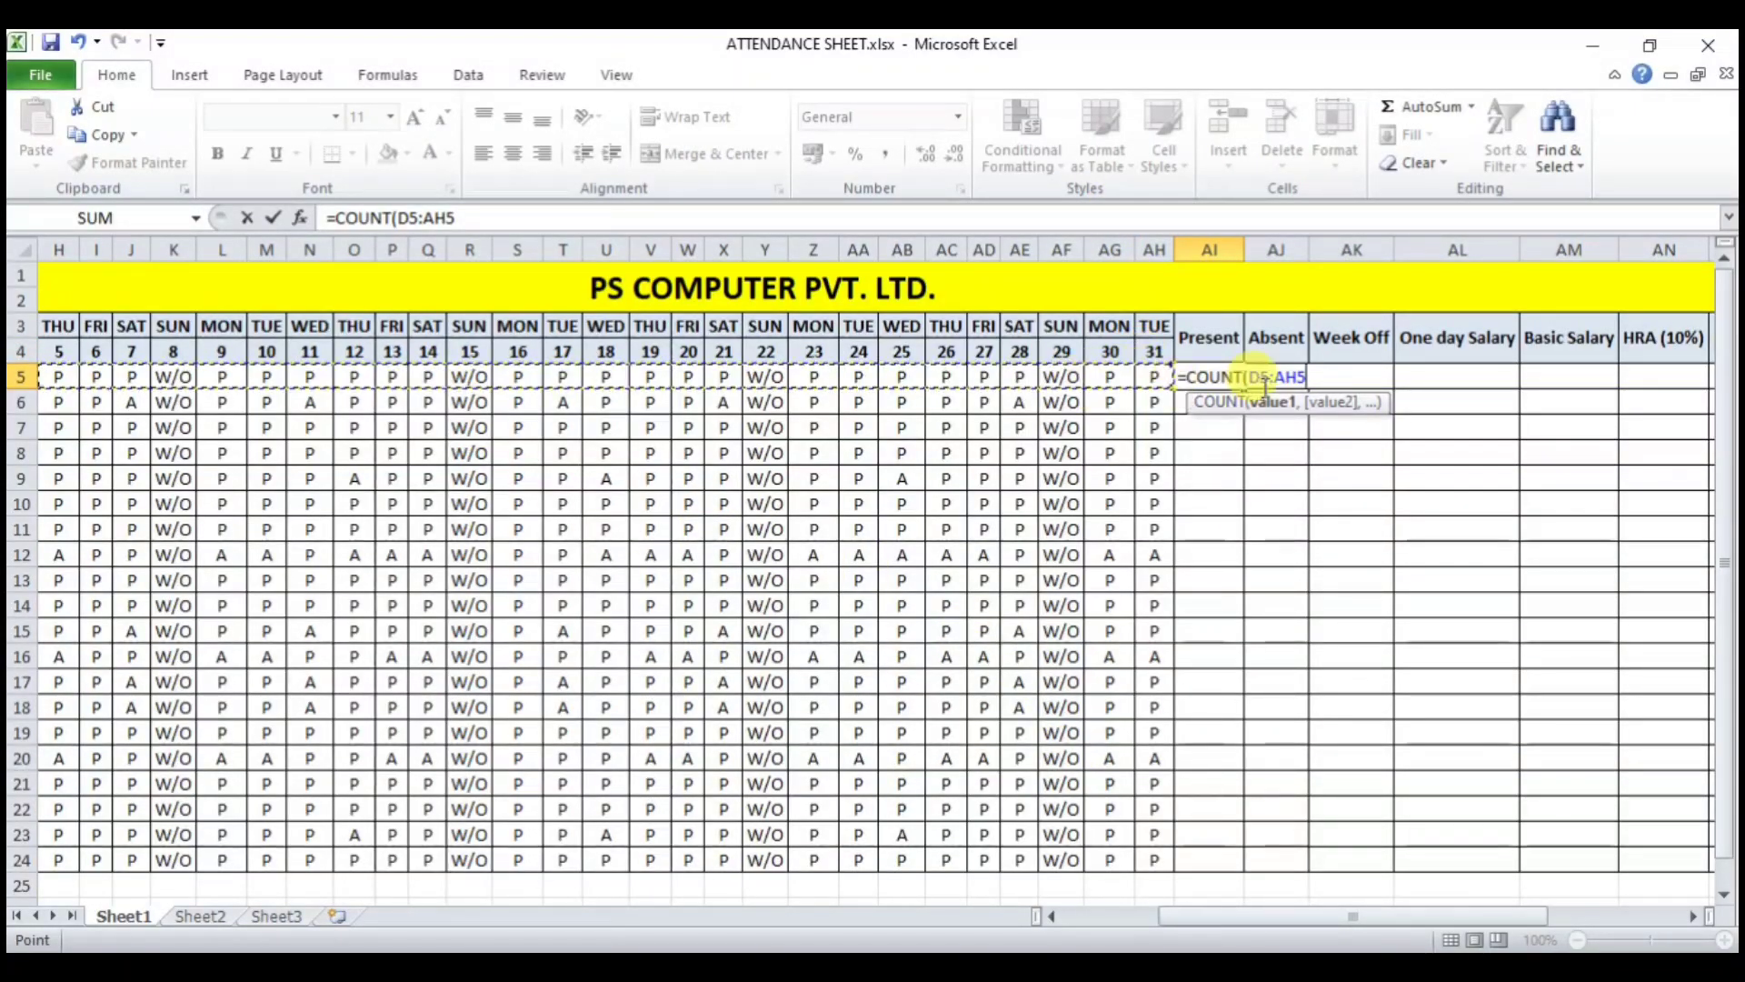
key(Return)
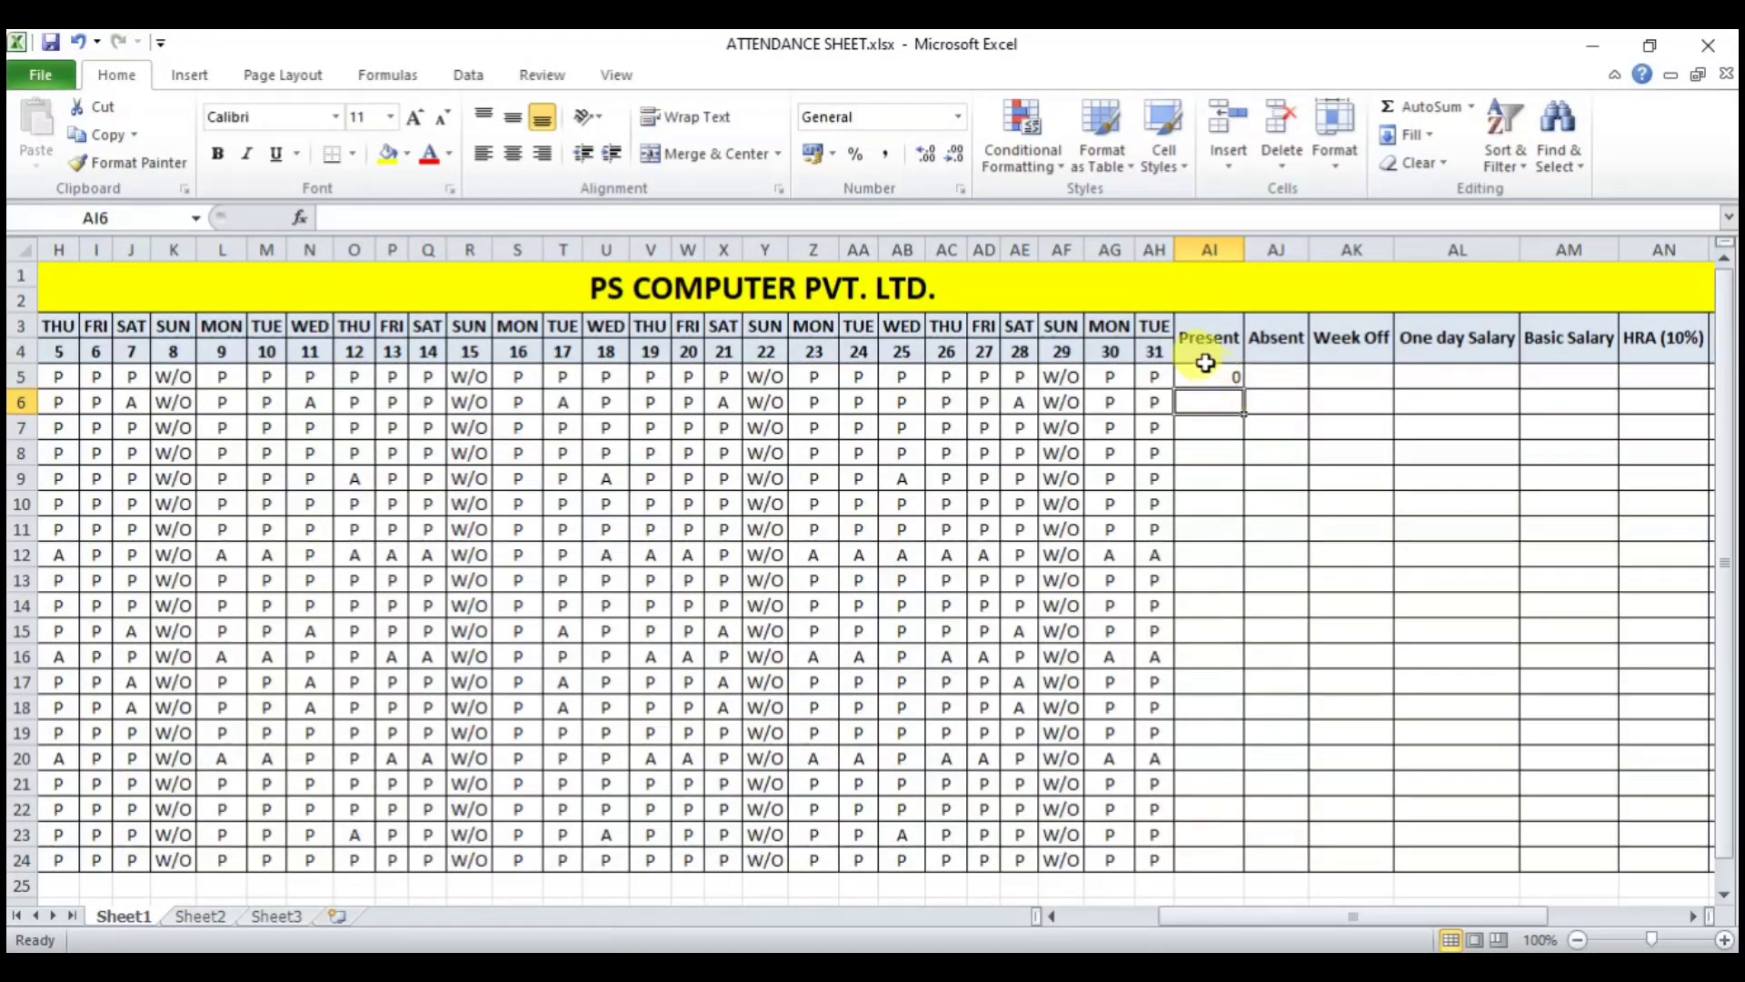
click(1205, 360)
key(Down)
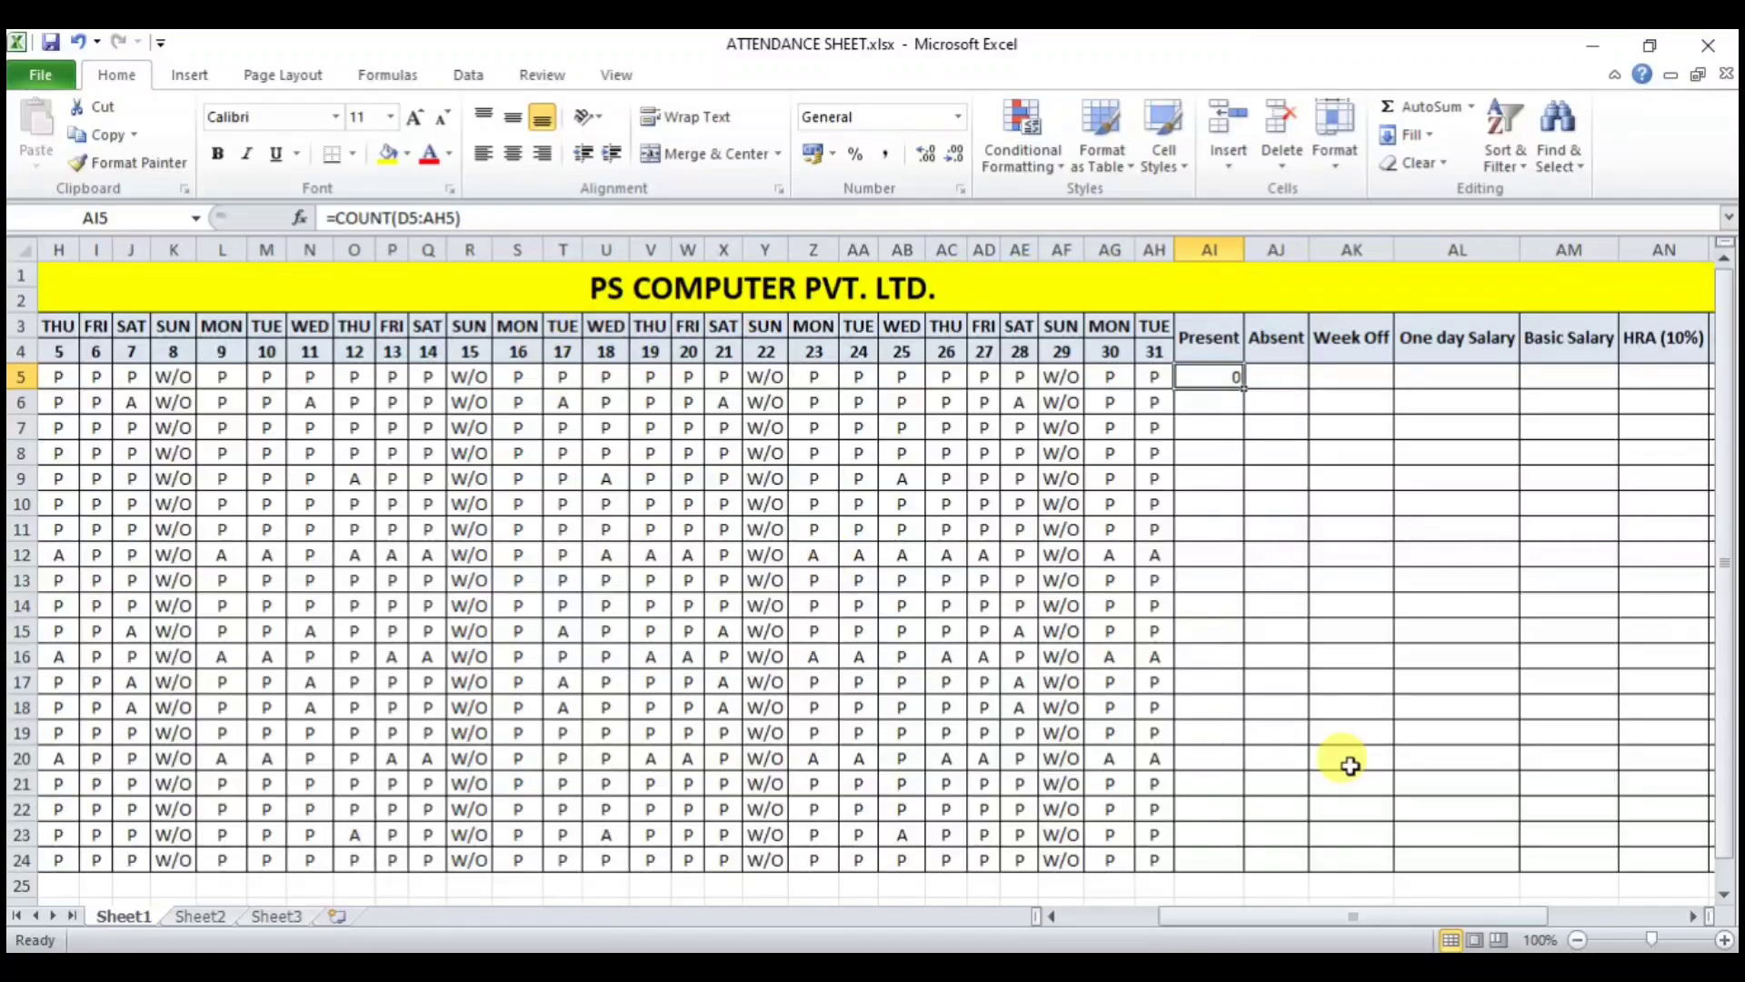
- Test the COUNT formula by replacing attendance marks in row 5 with 2 in AG5, 1 in AH5 and 8 in AE5
drag(1361, 919, 1065, 875)
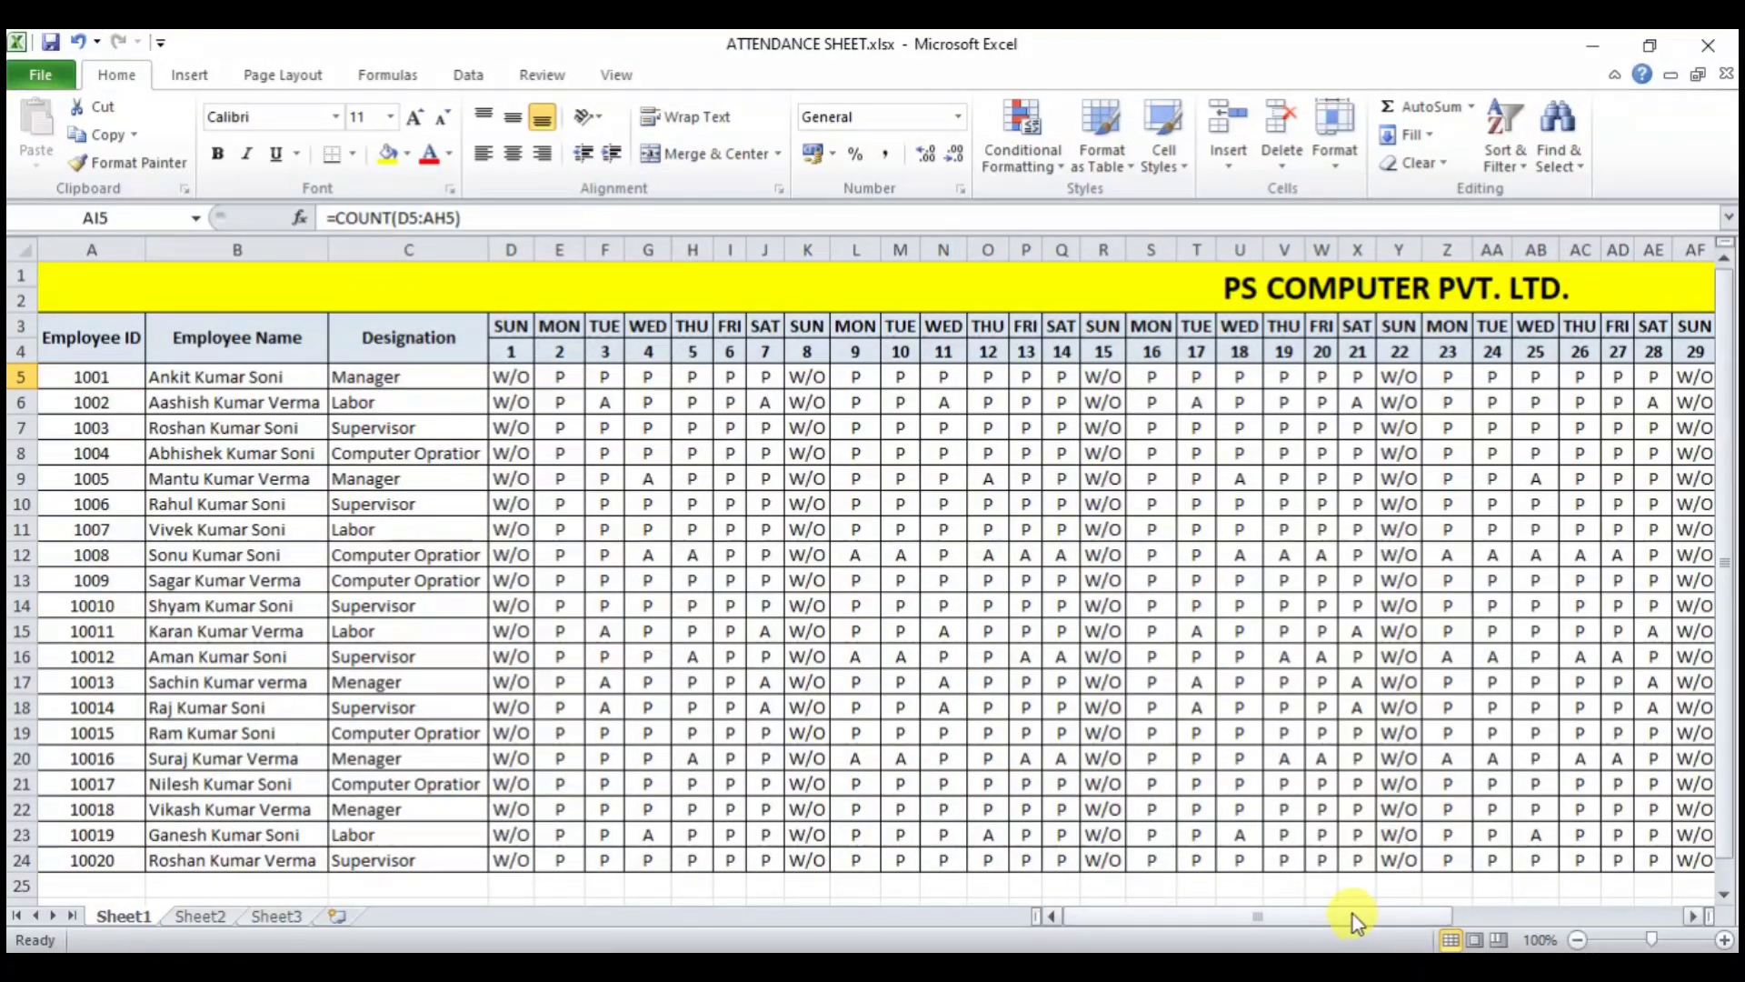
drag(1354, 920, 1586, 919)
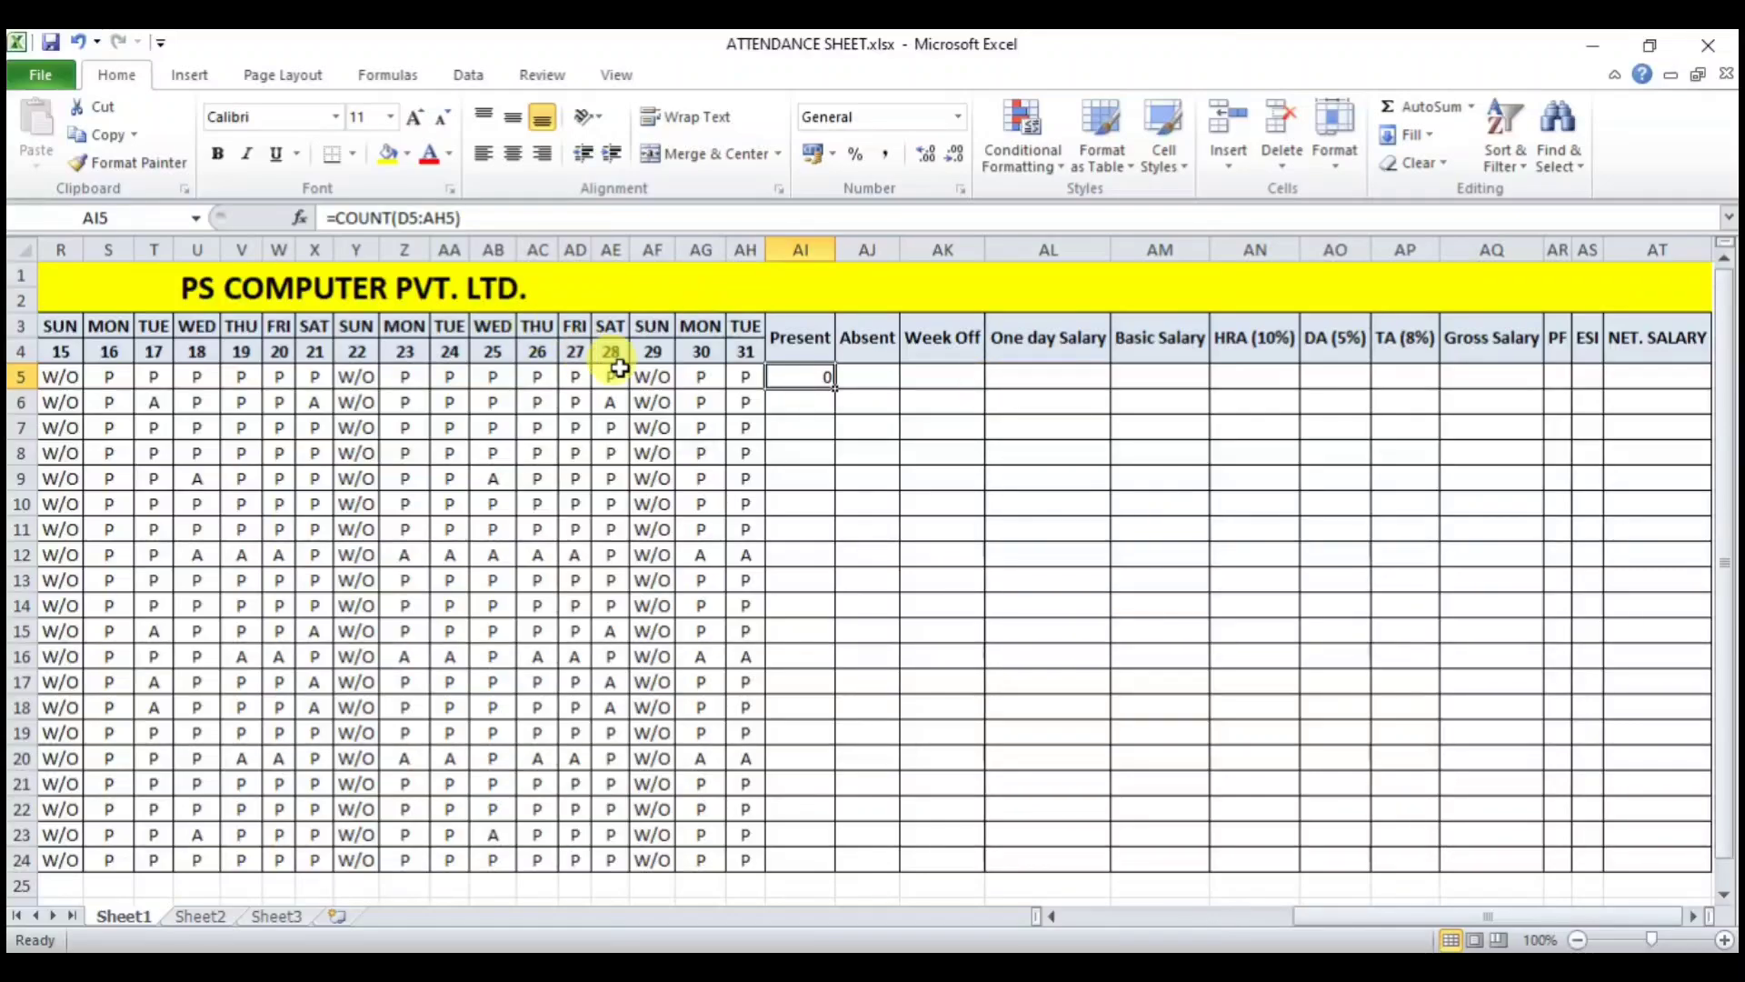
click(702, 375)
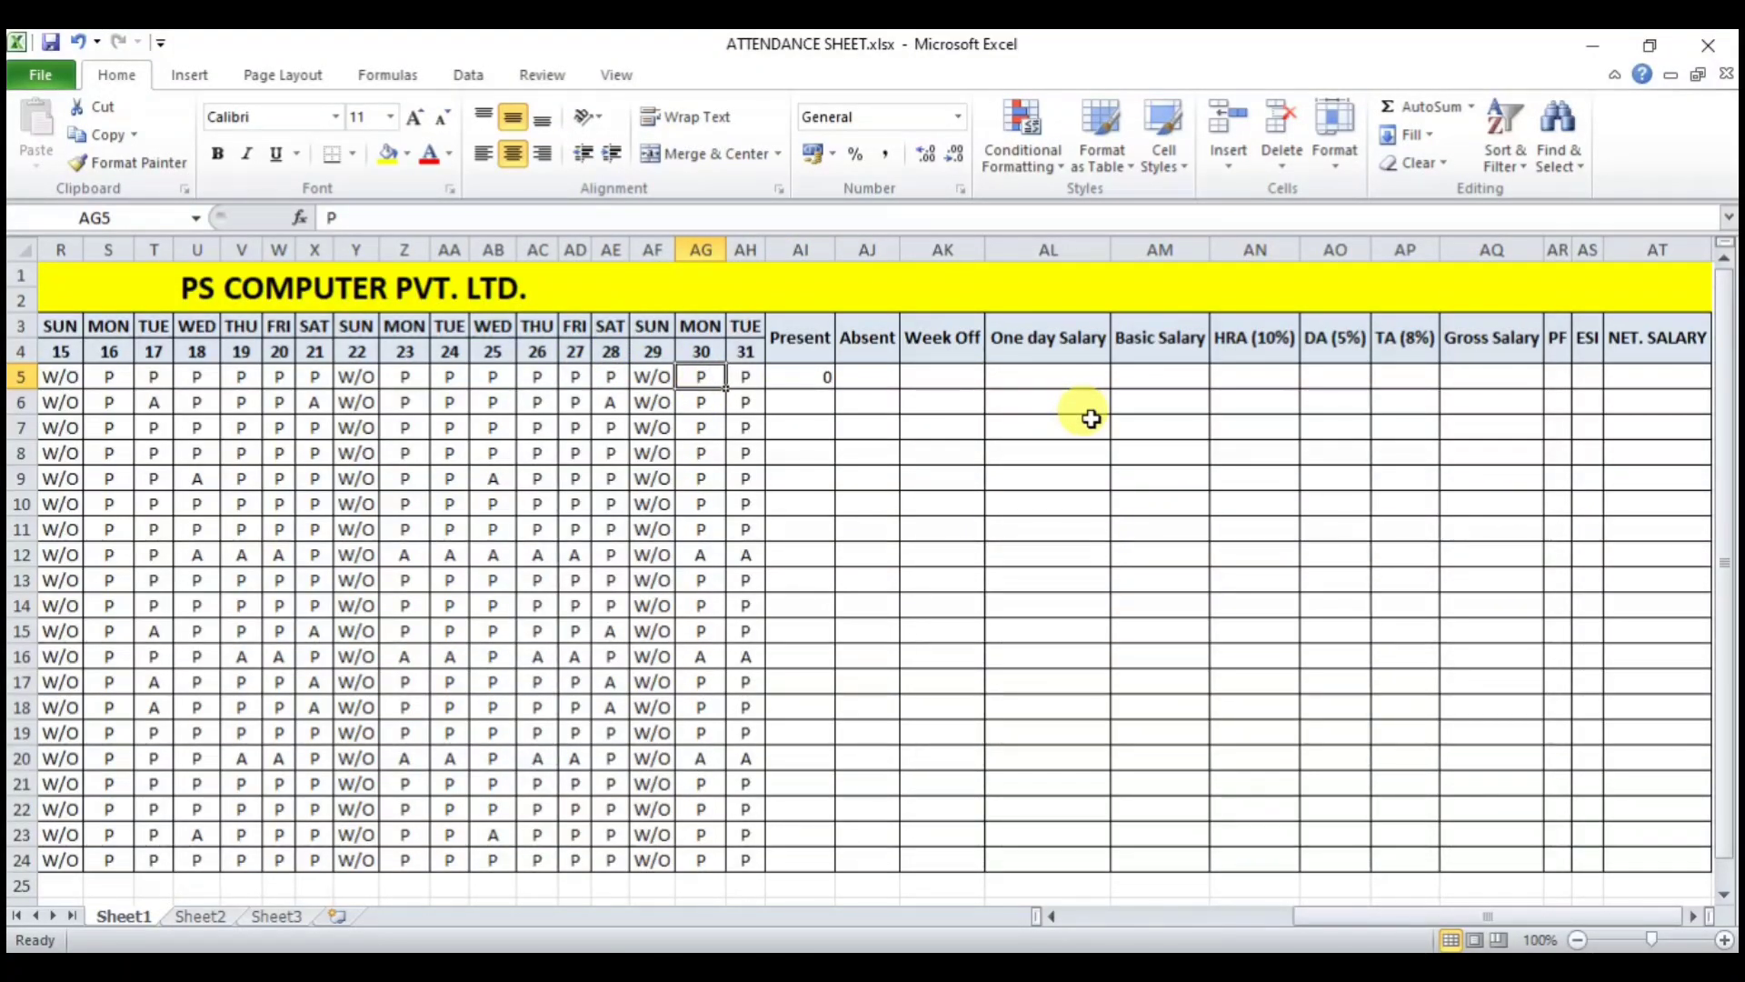
text(2)
key(Return)
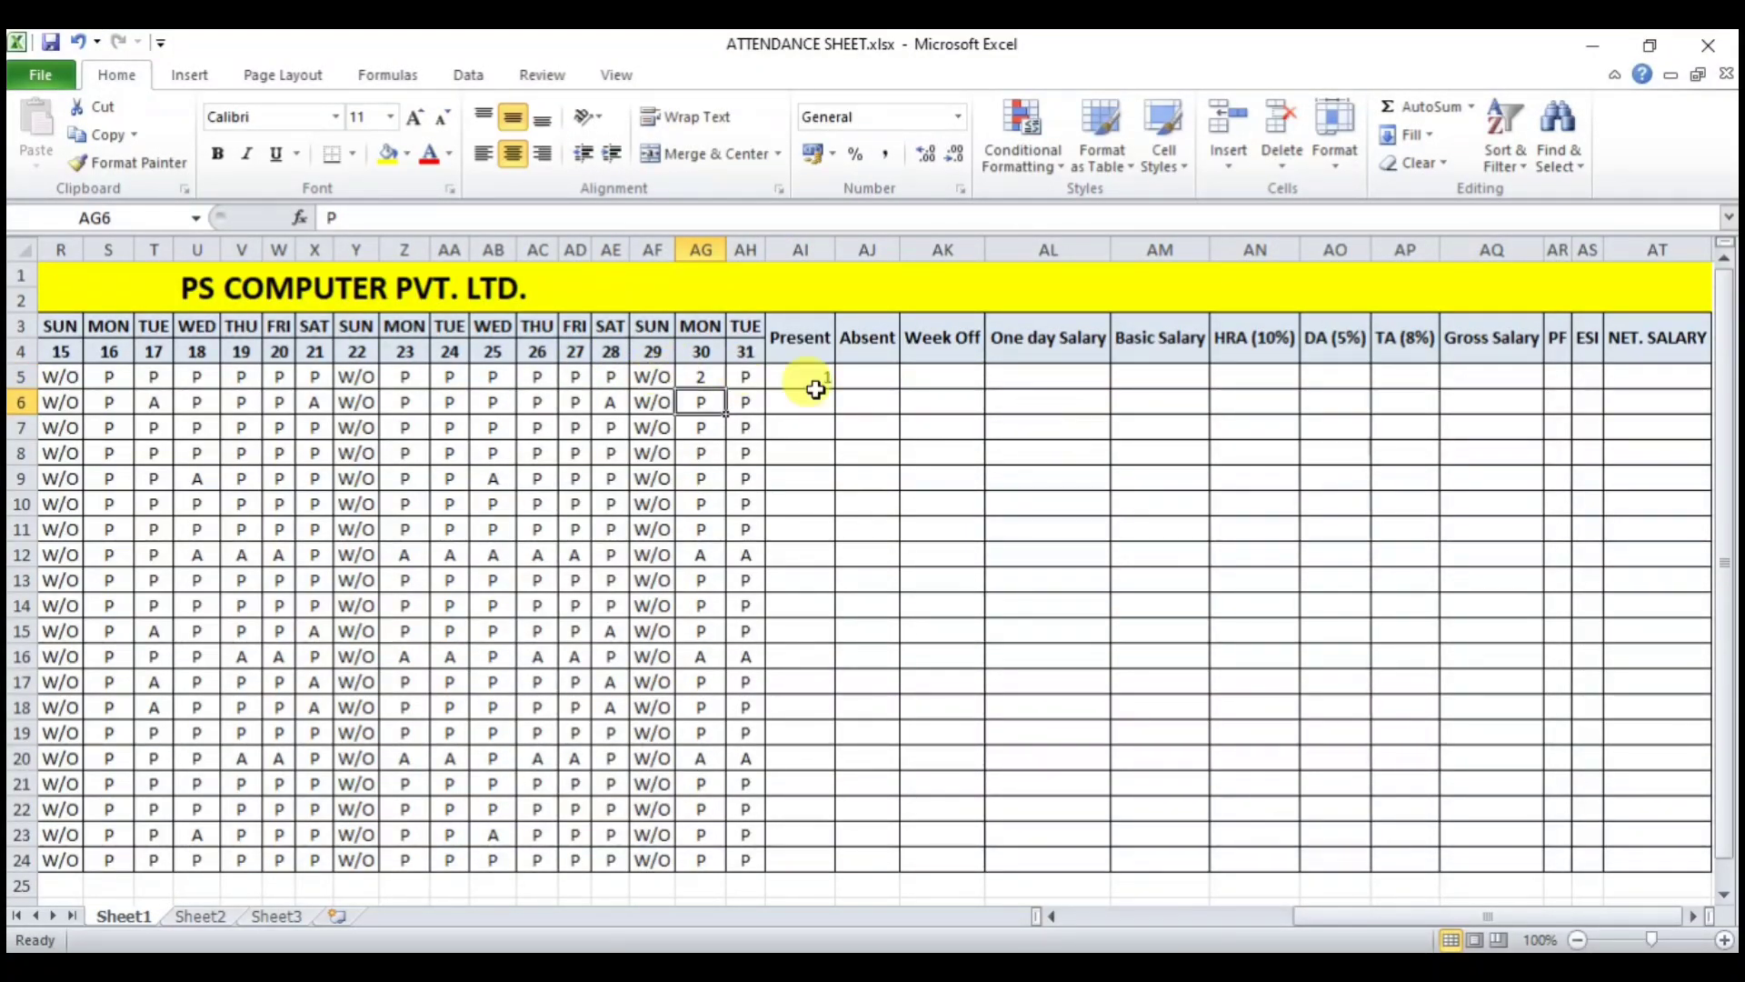
click(746, 377)
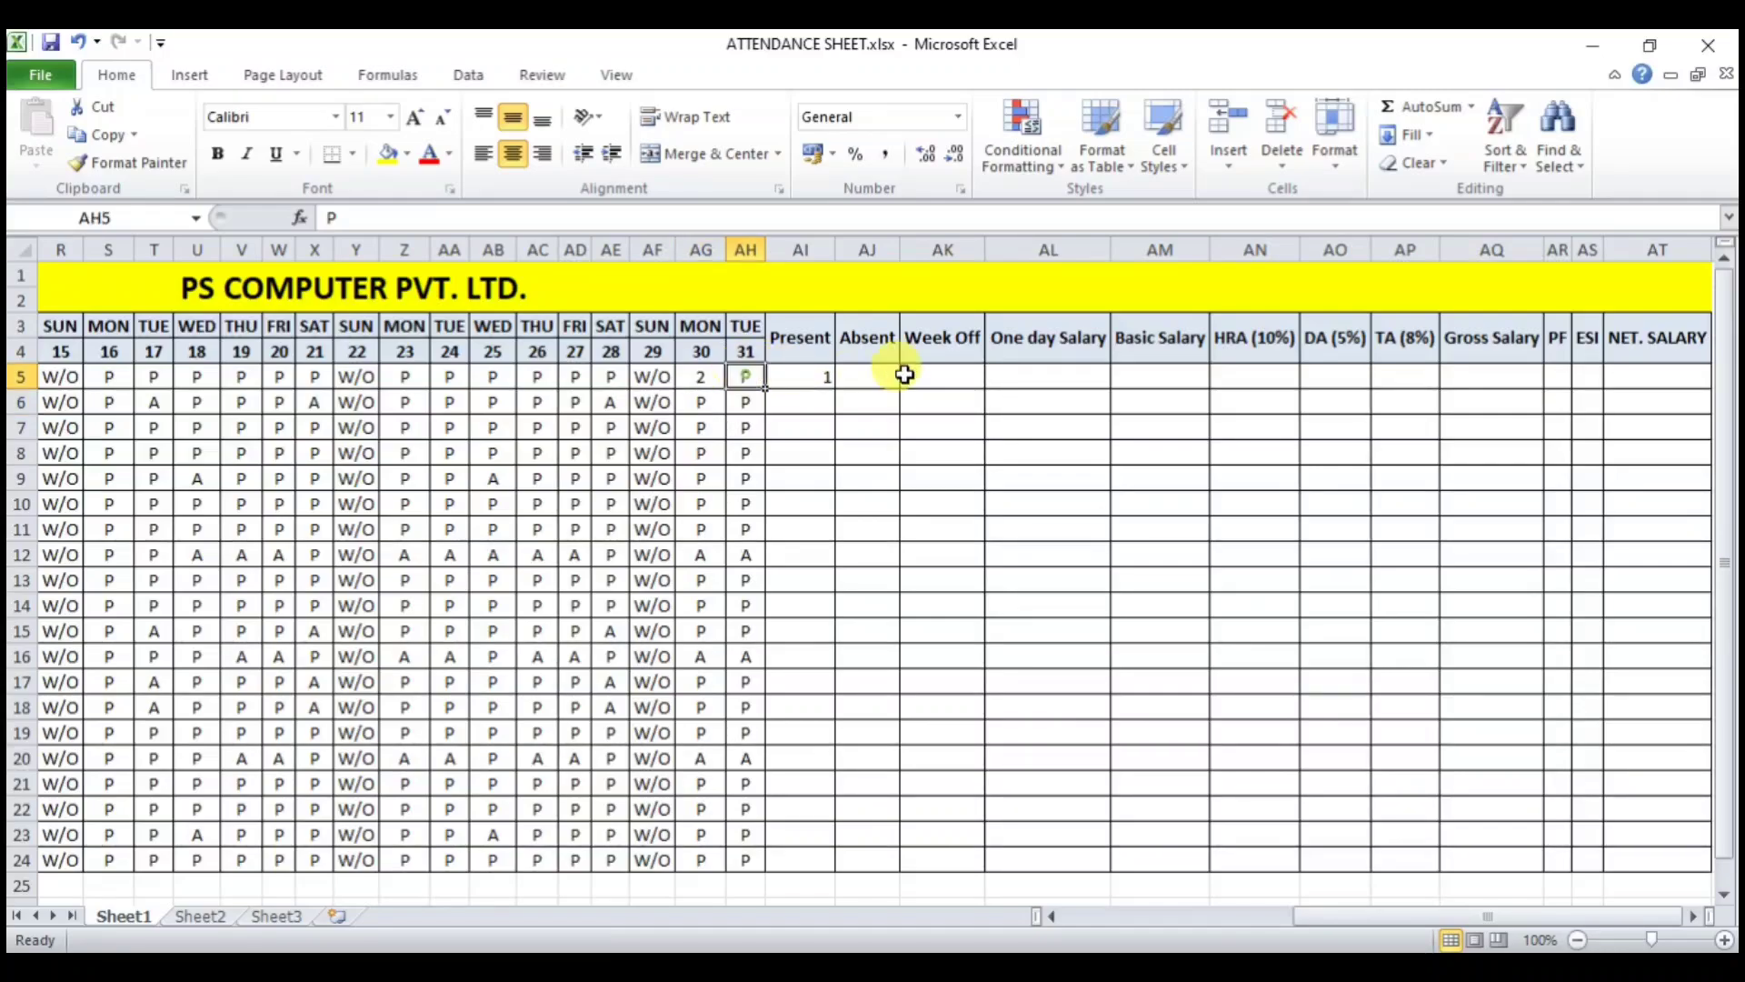
text(1)
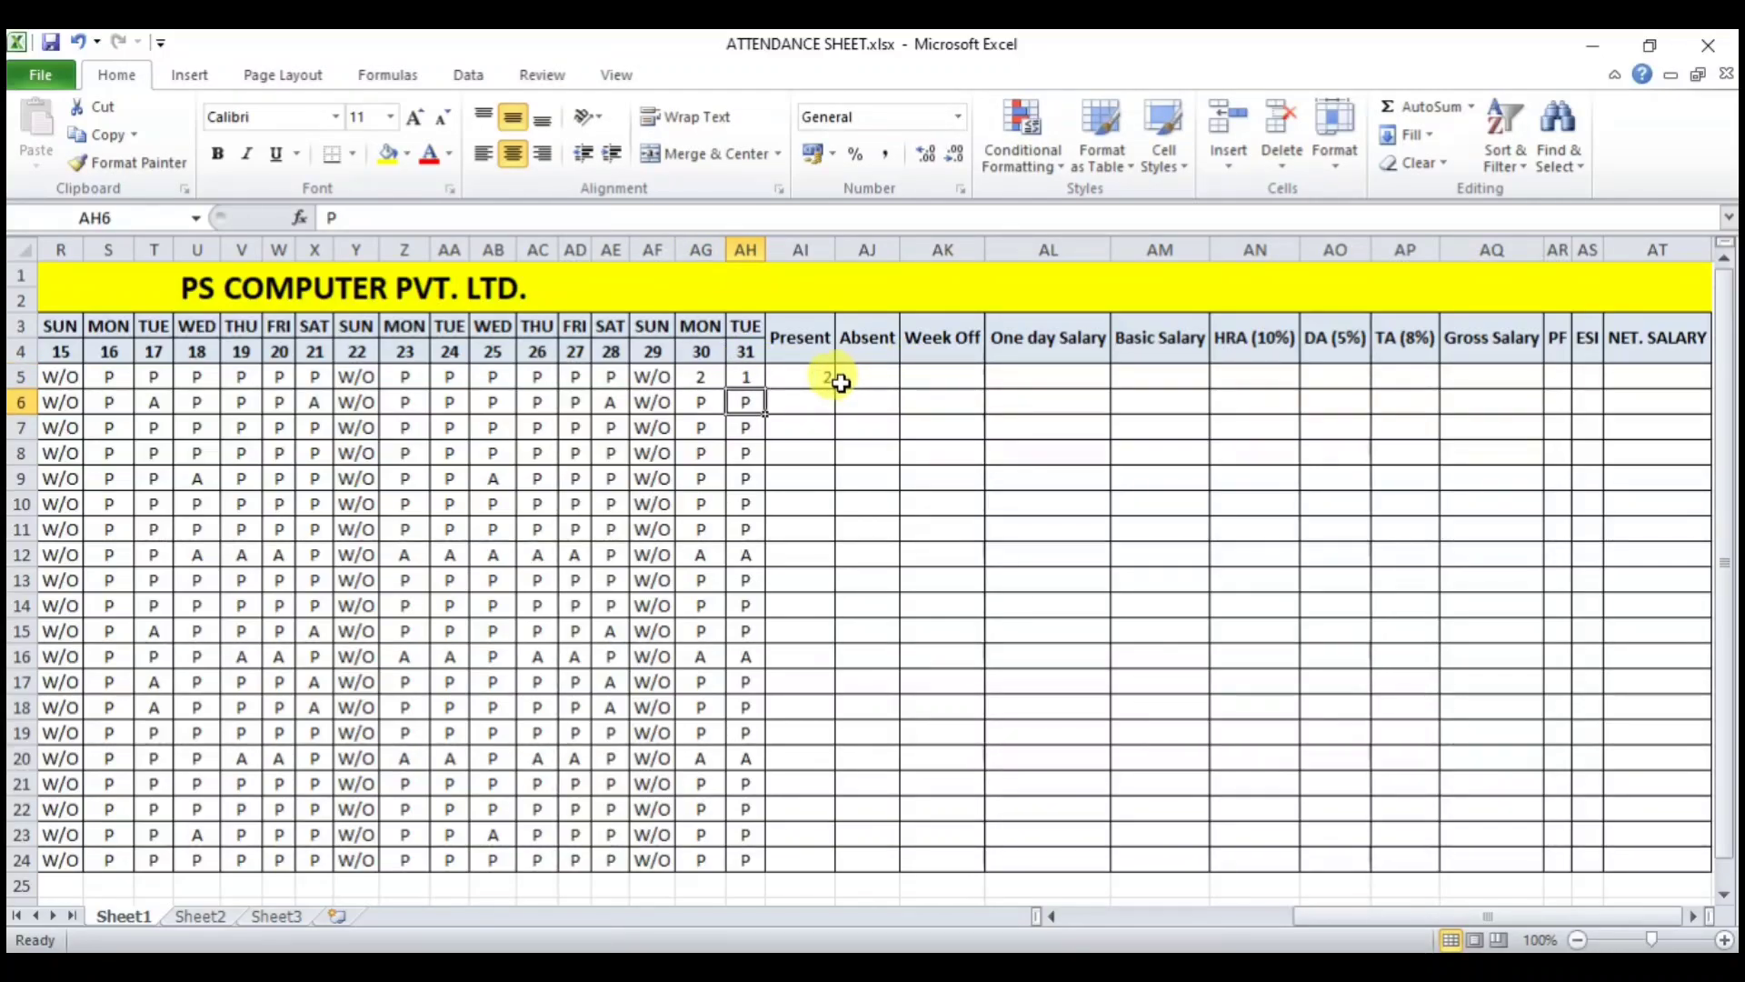
click(819, 378)
click(610, 377)
text(8)
key(Return)
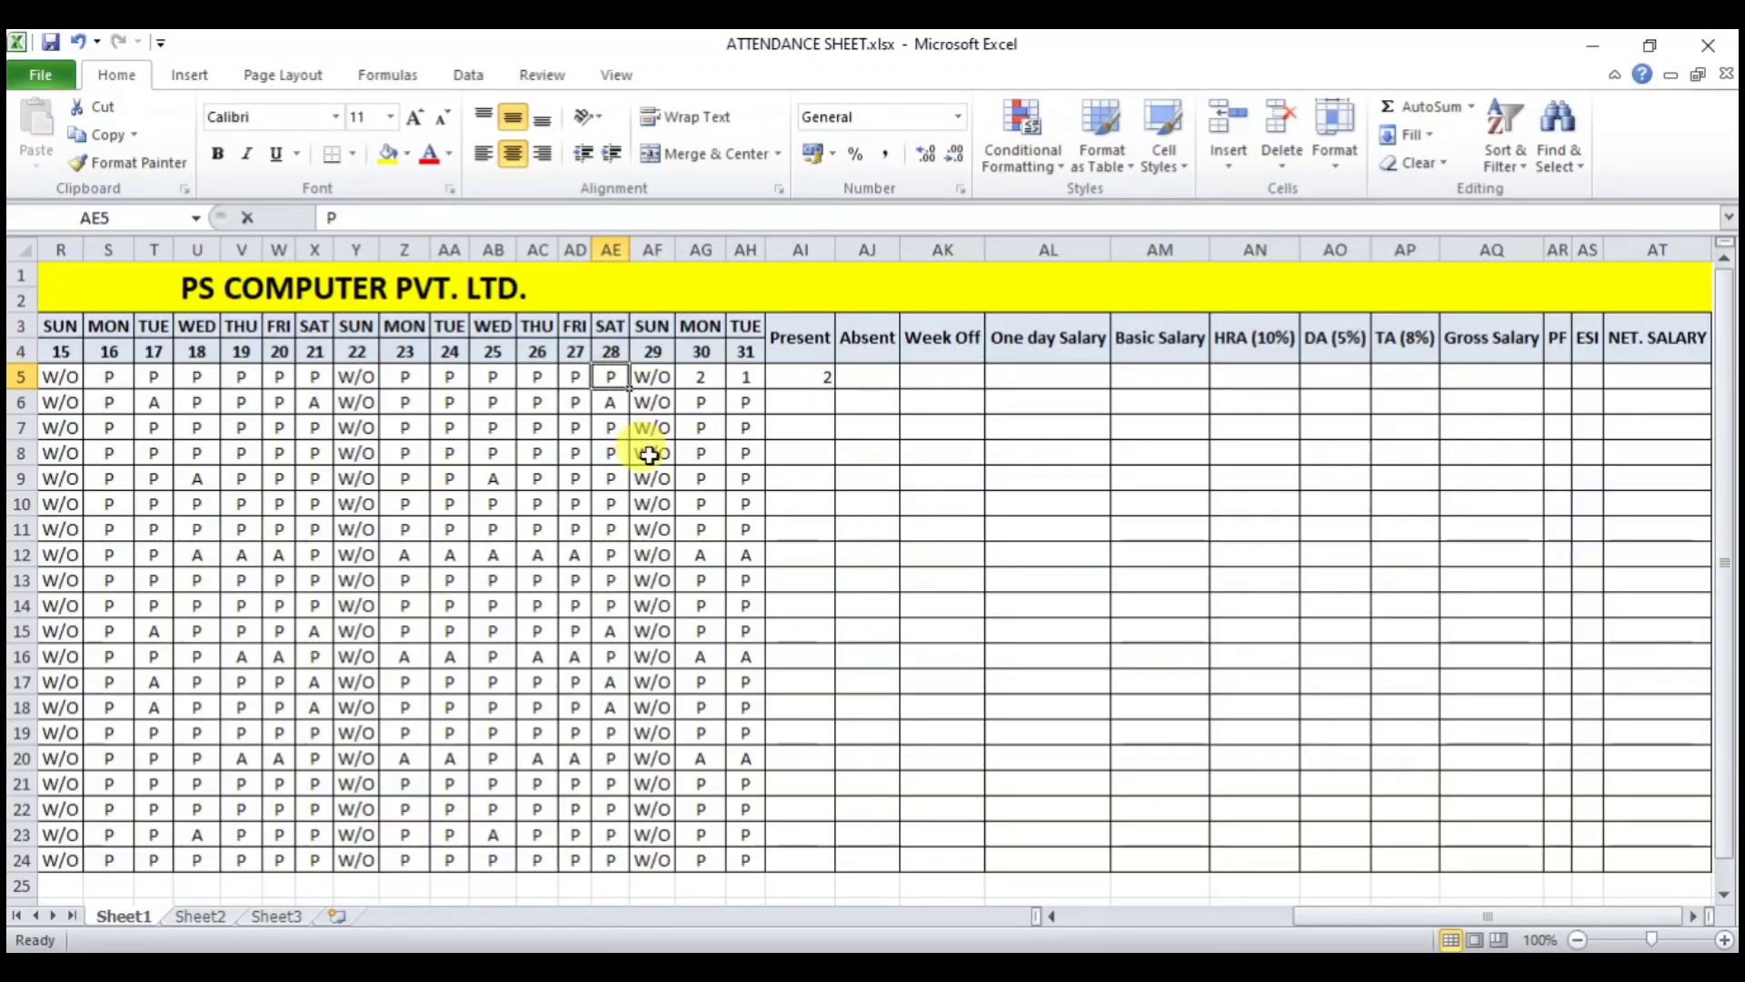
click(810, 380)
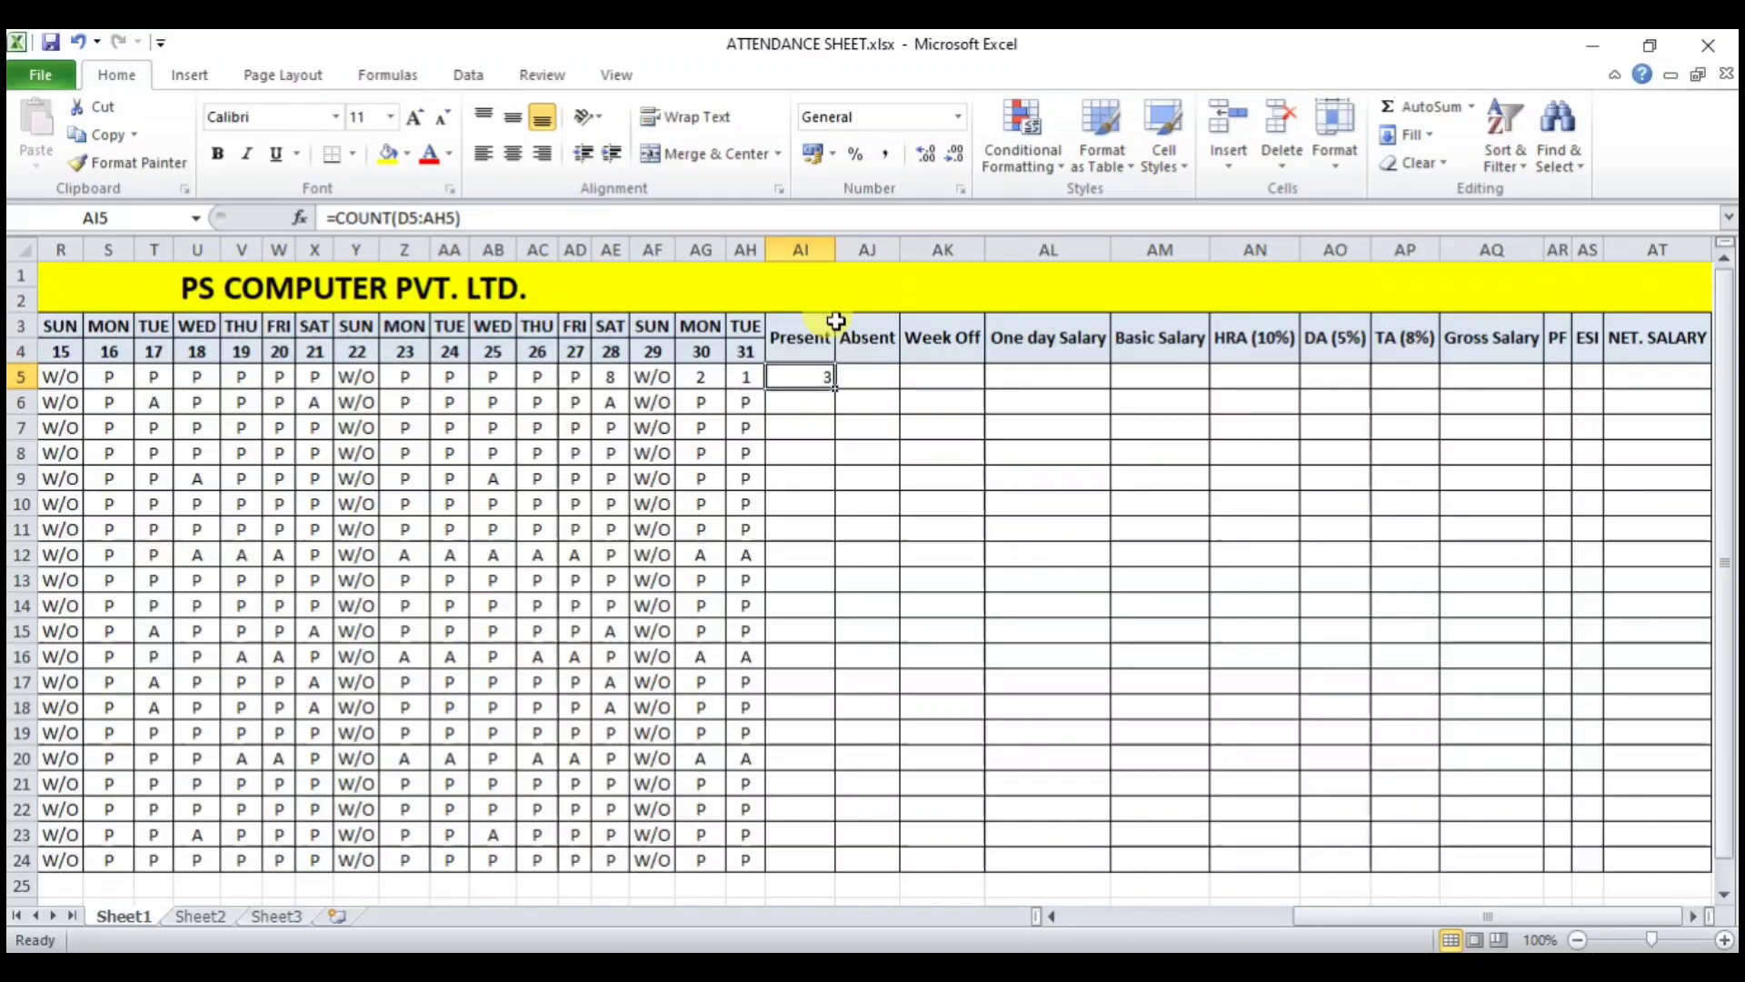
- Undo the three test numbers in row 5 and clear the COUNT formula from cell AI5
key(ctrl+z)
key(ctrl+z)
key(ctrl+z)
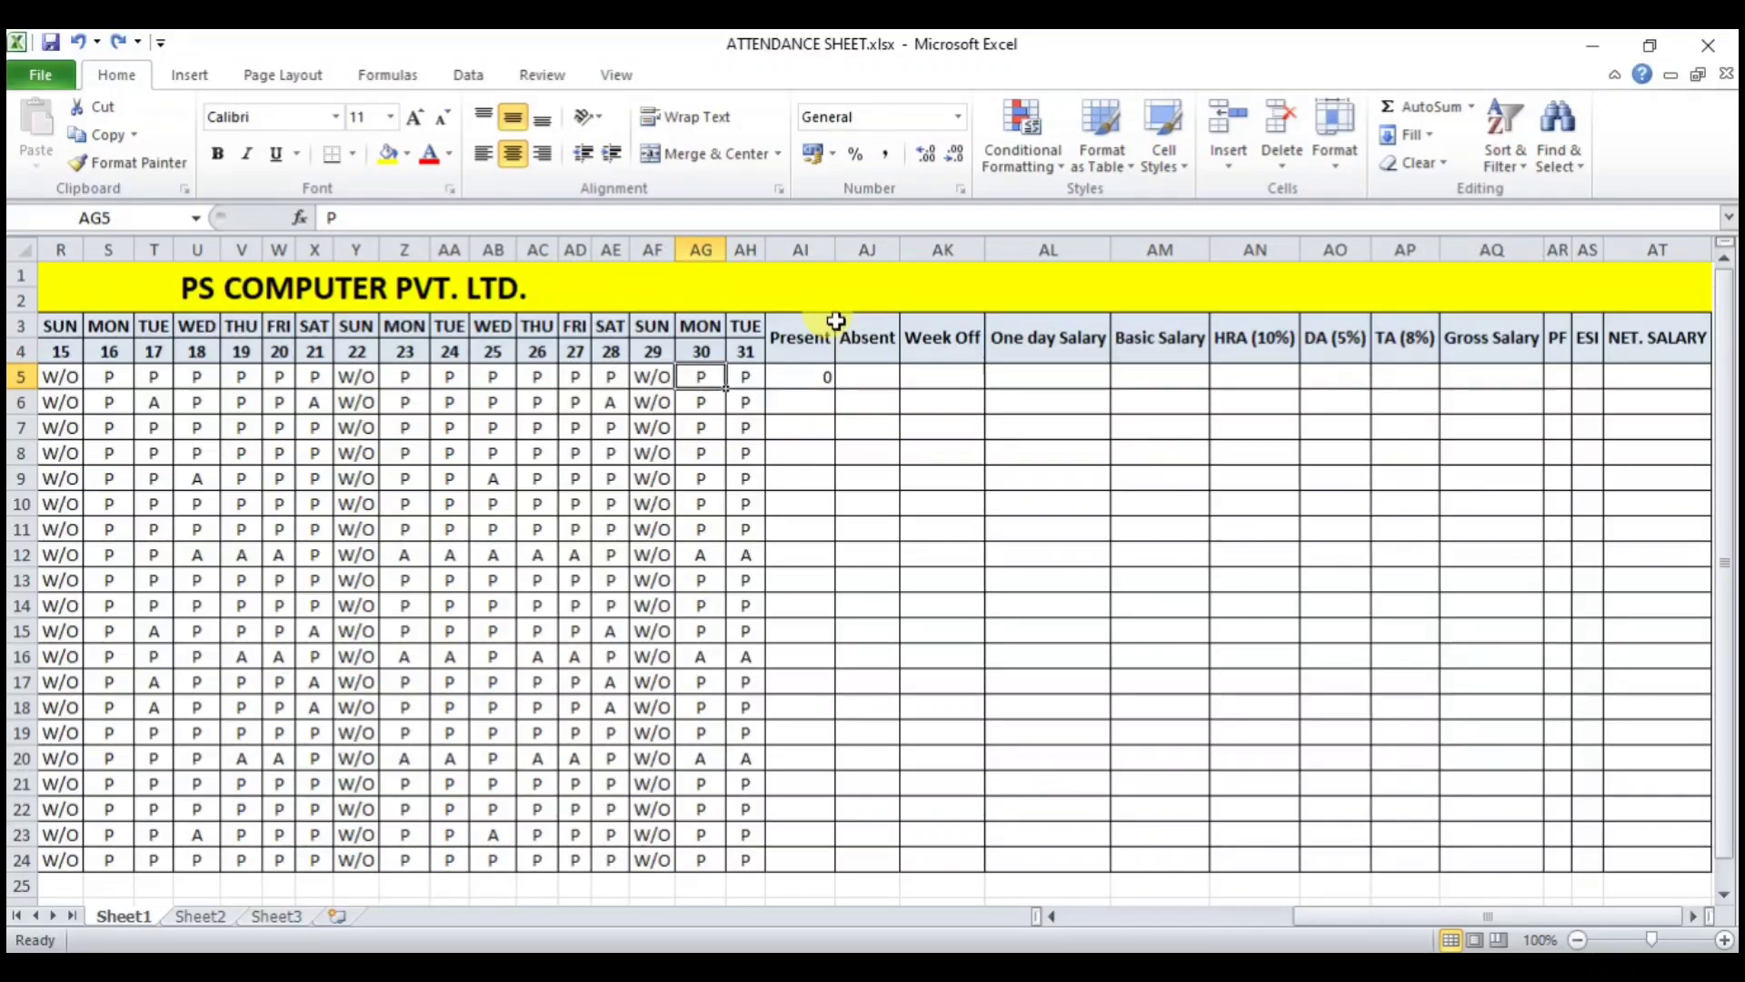
click(821, 377)
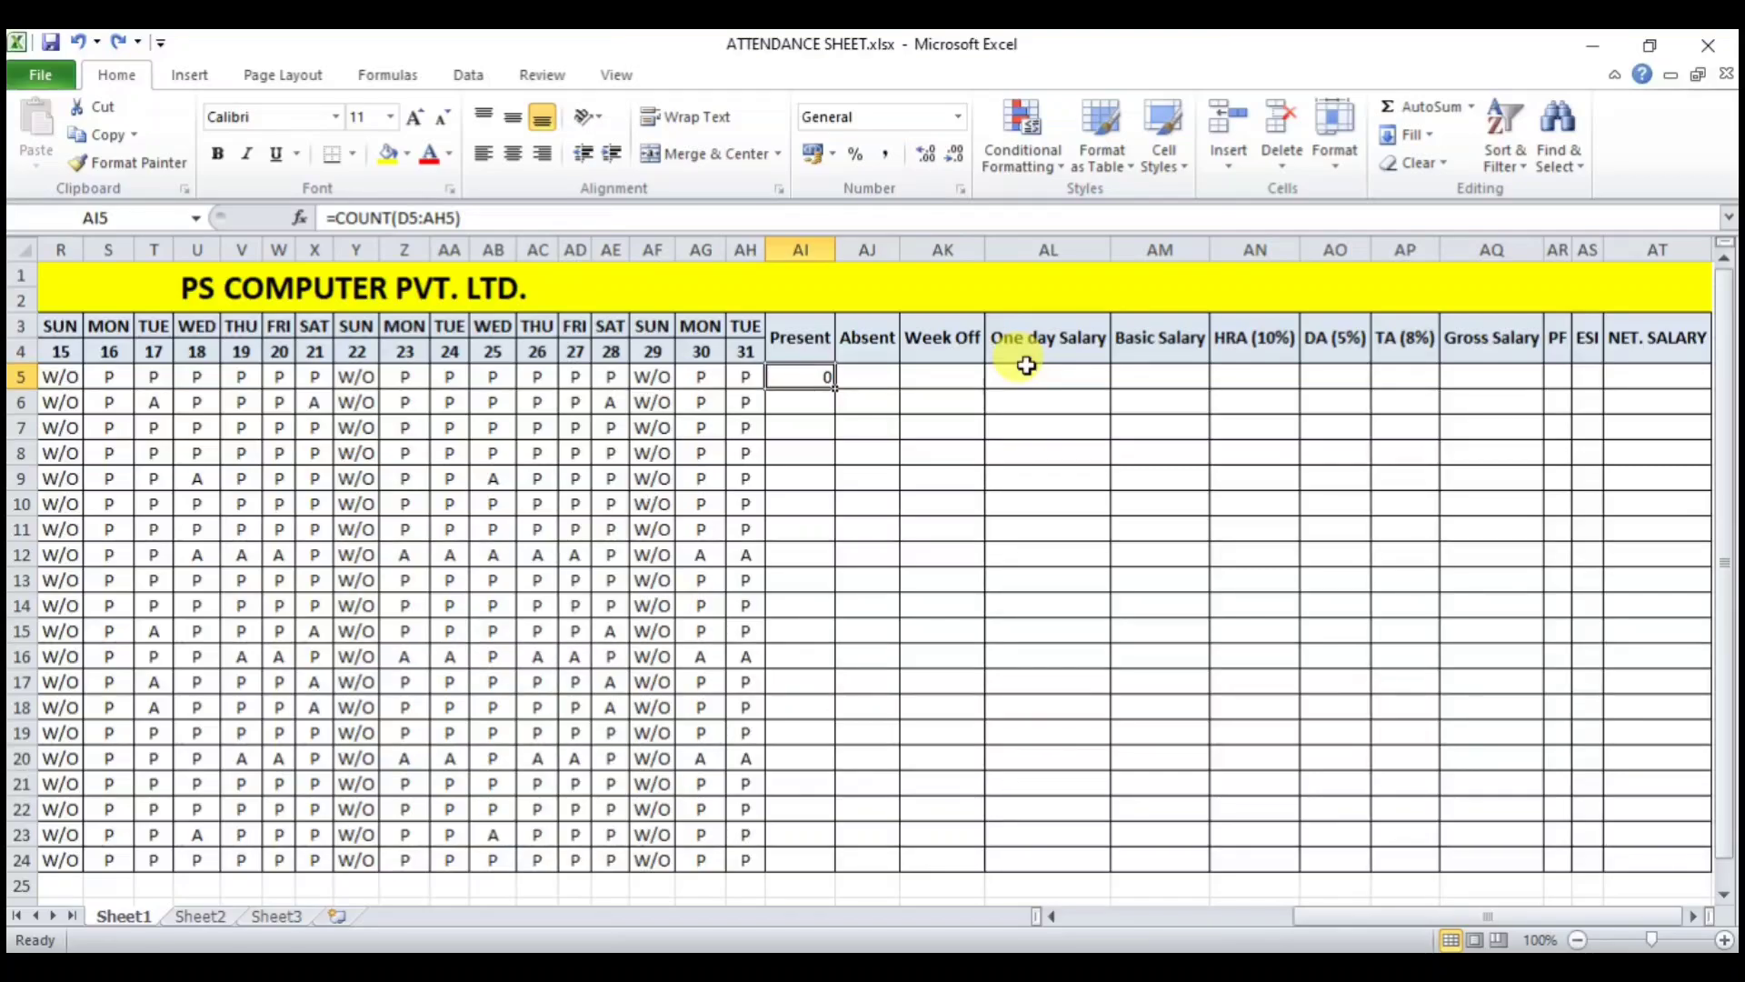
key(Delete)
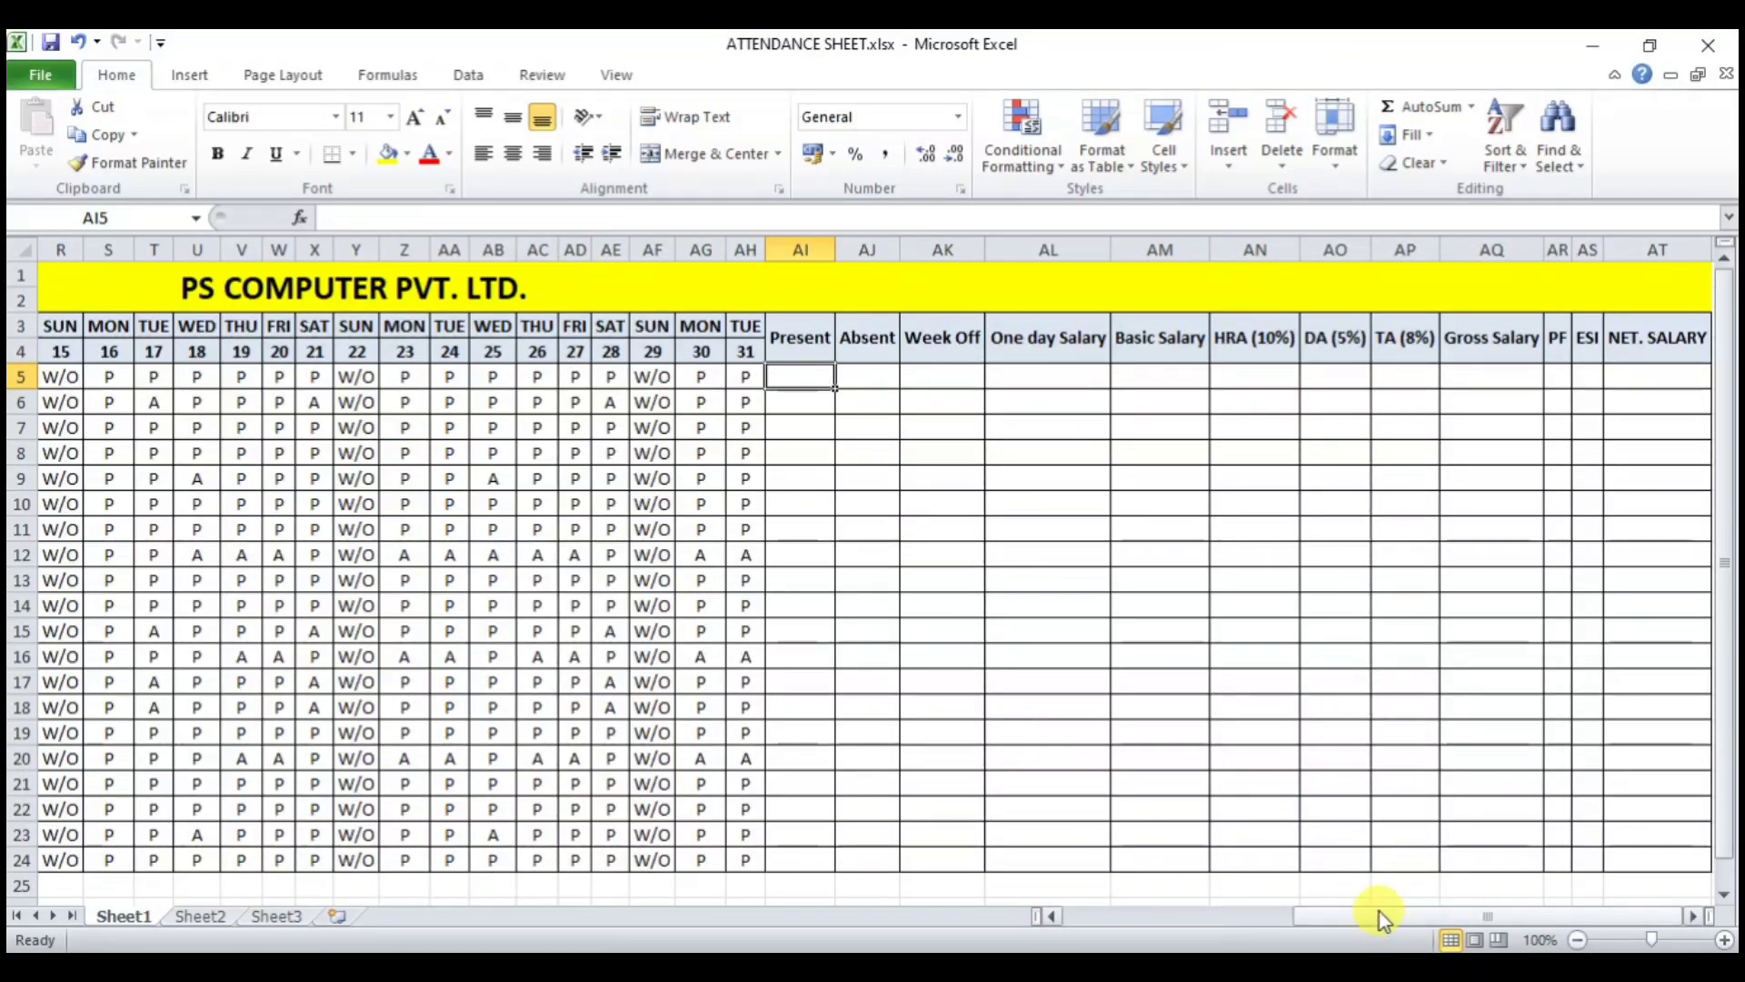
- Mark the first employee absent on days 6 and 11 by entering A in cells I5 and N5
drag(1379, 915, 1052, 919)
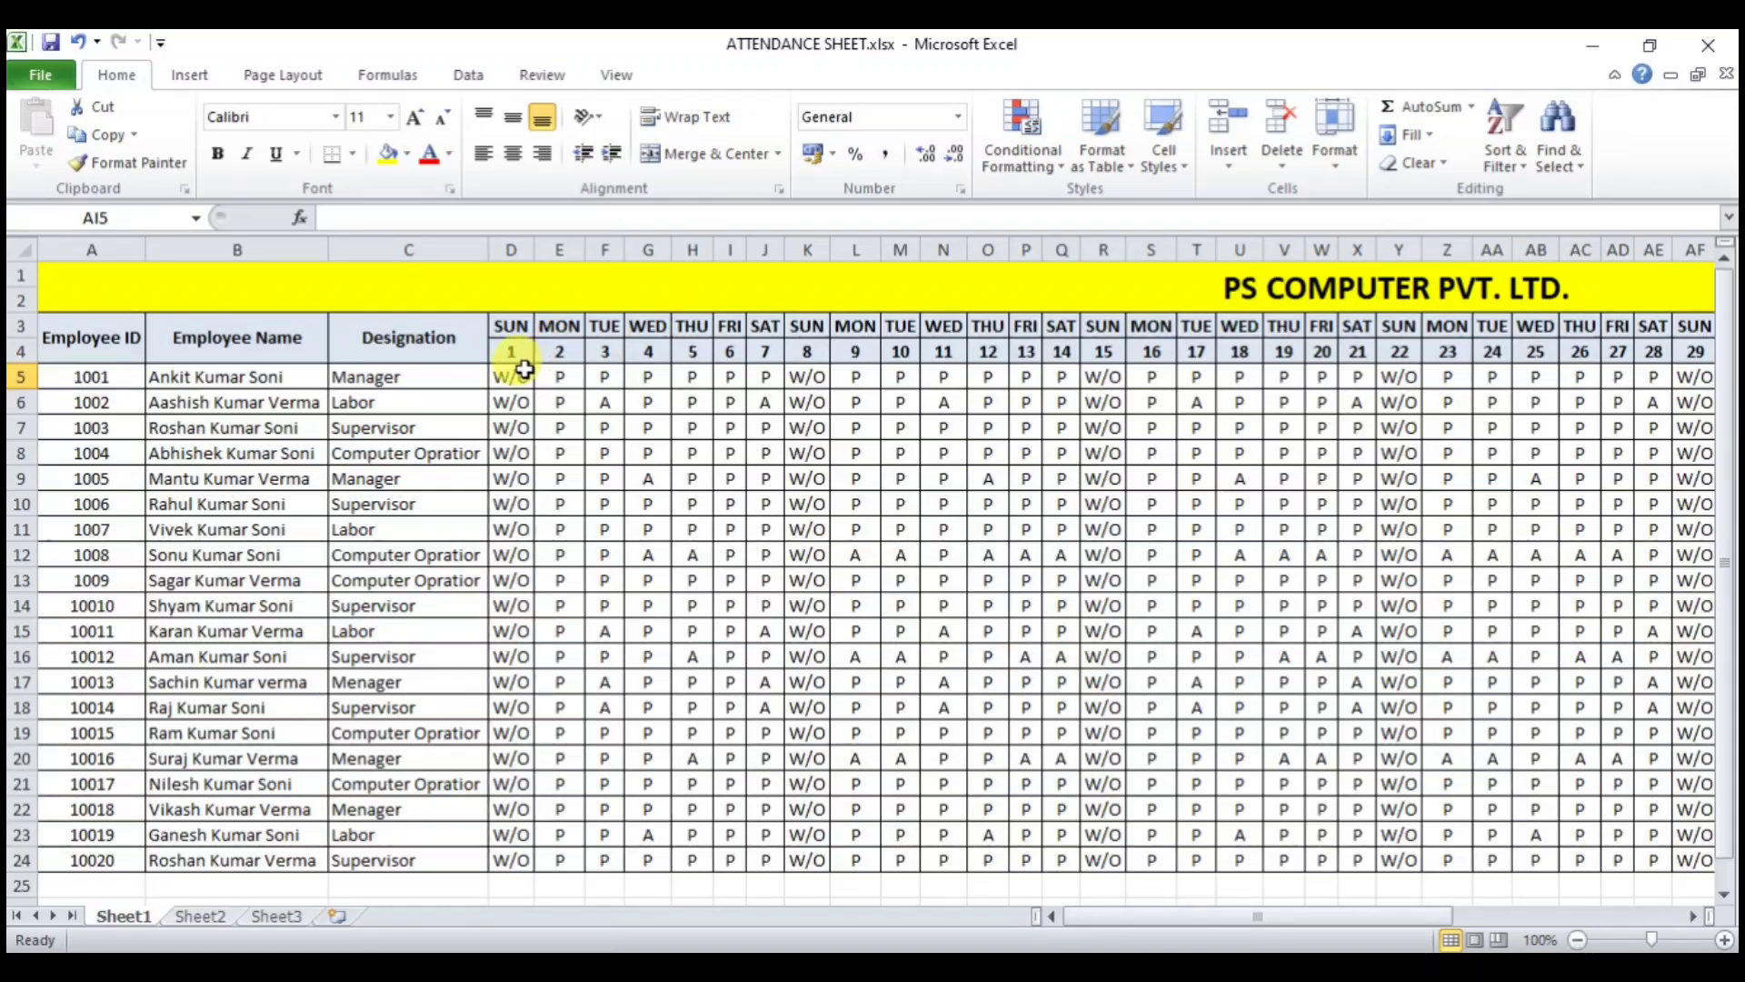
click(732, 378)
text(A)
key(Return)
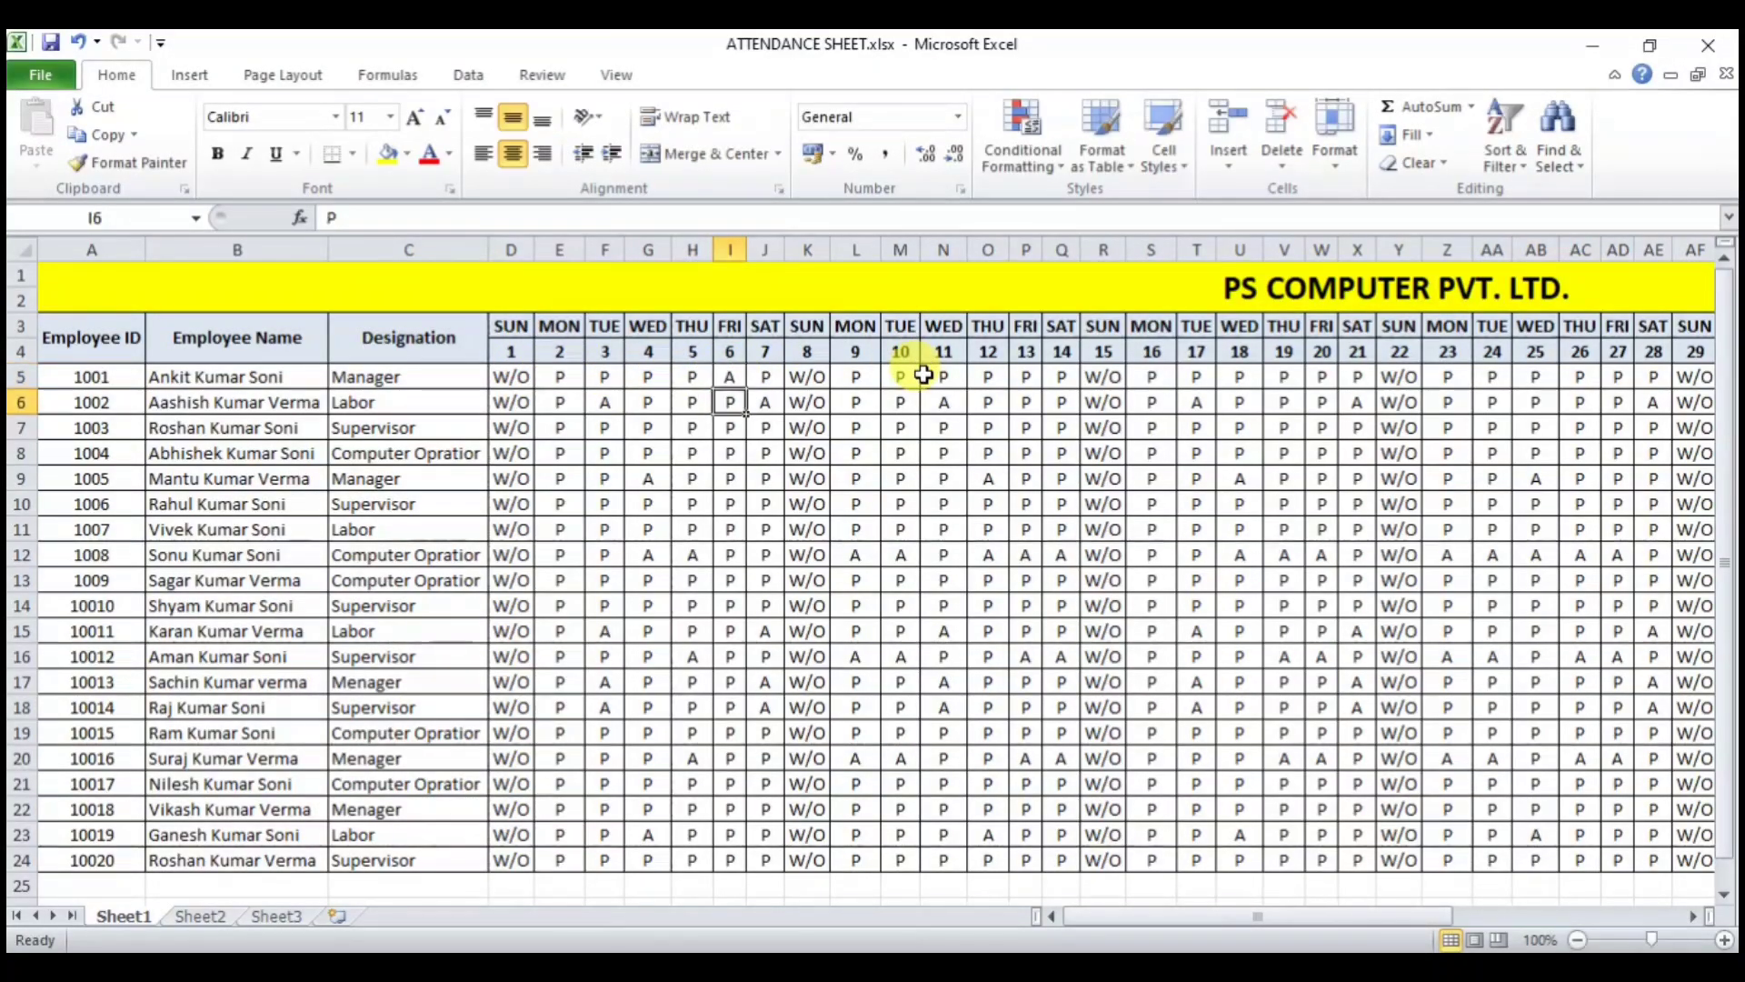
click(957, 379)
text(A)
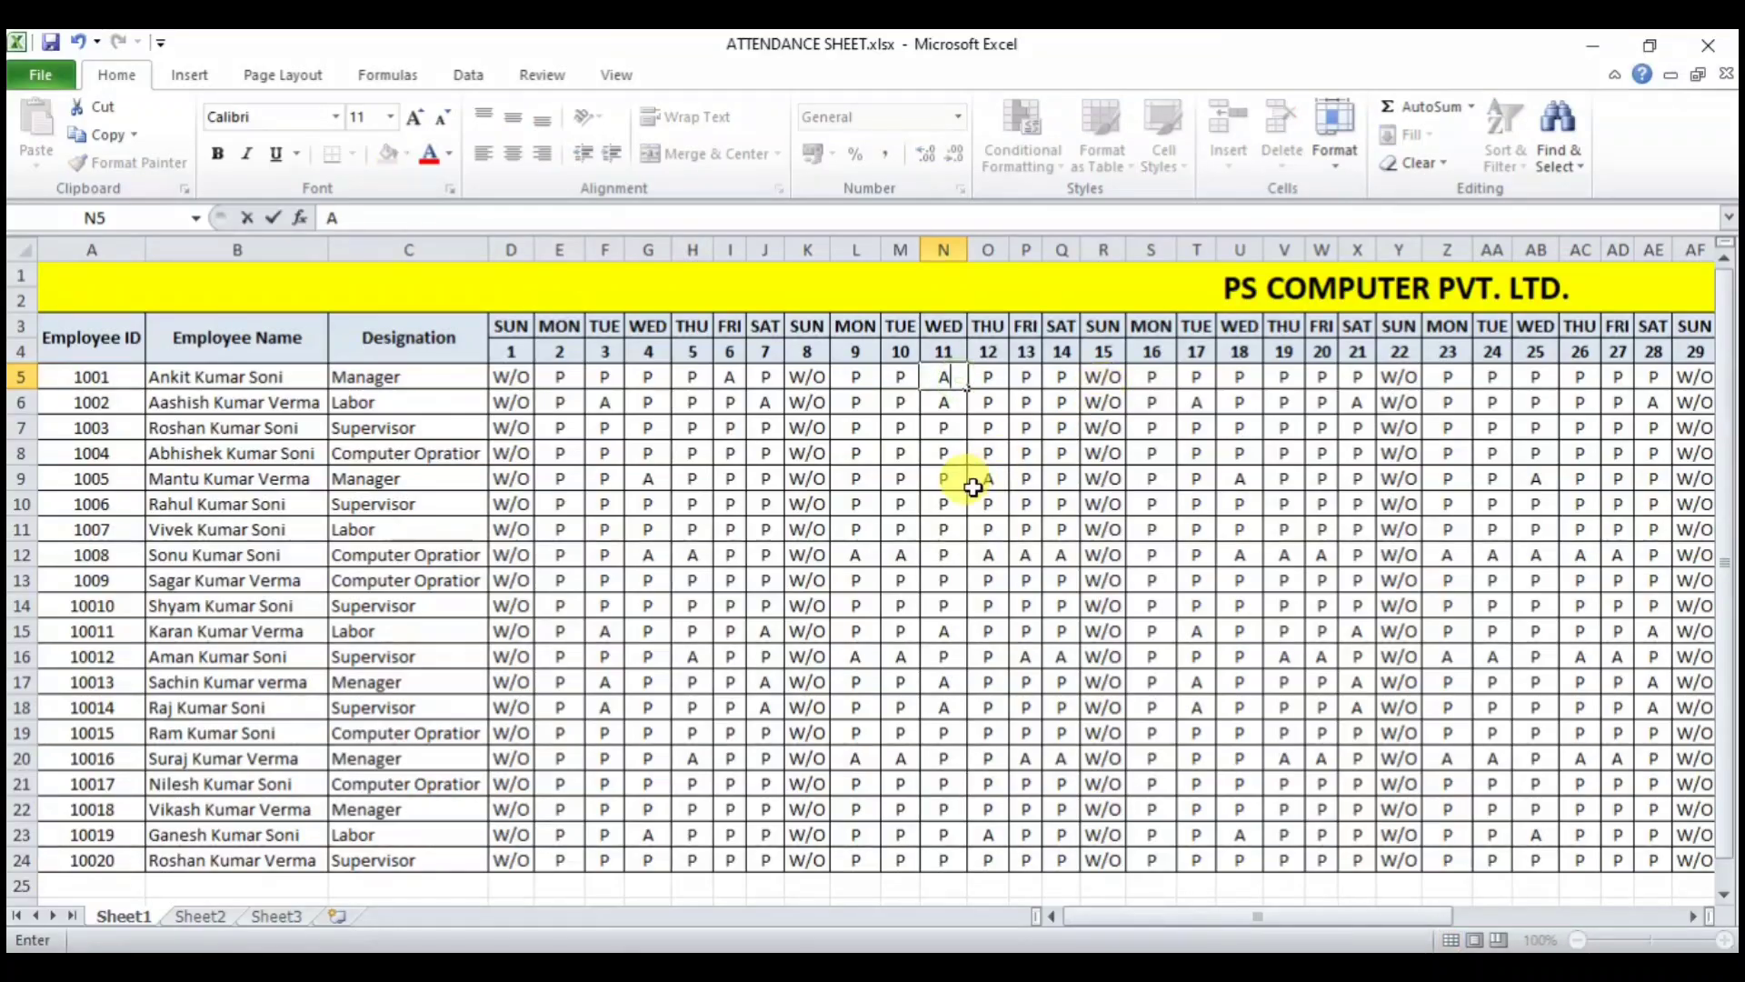
click(981, 478)
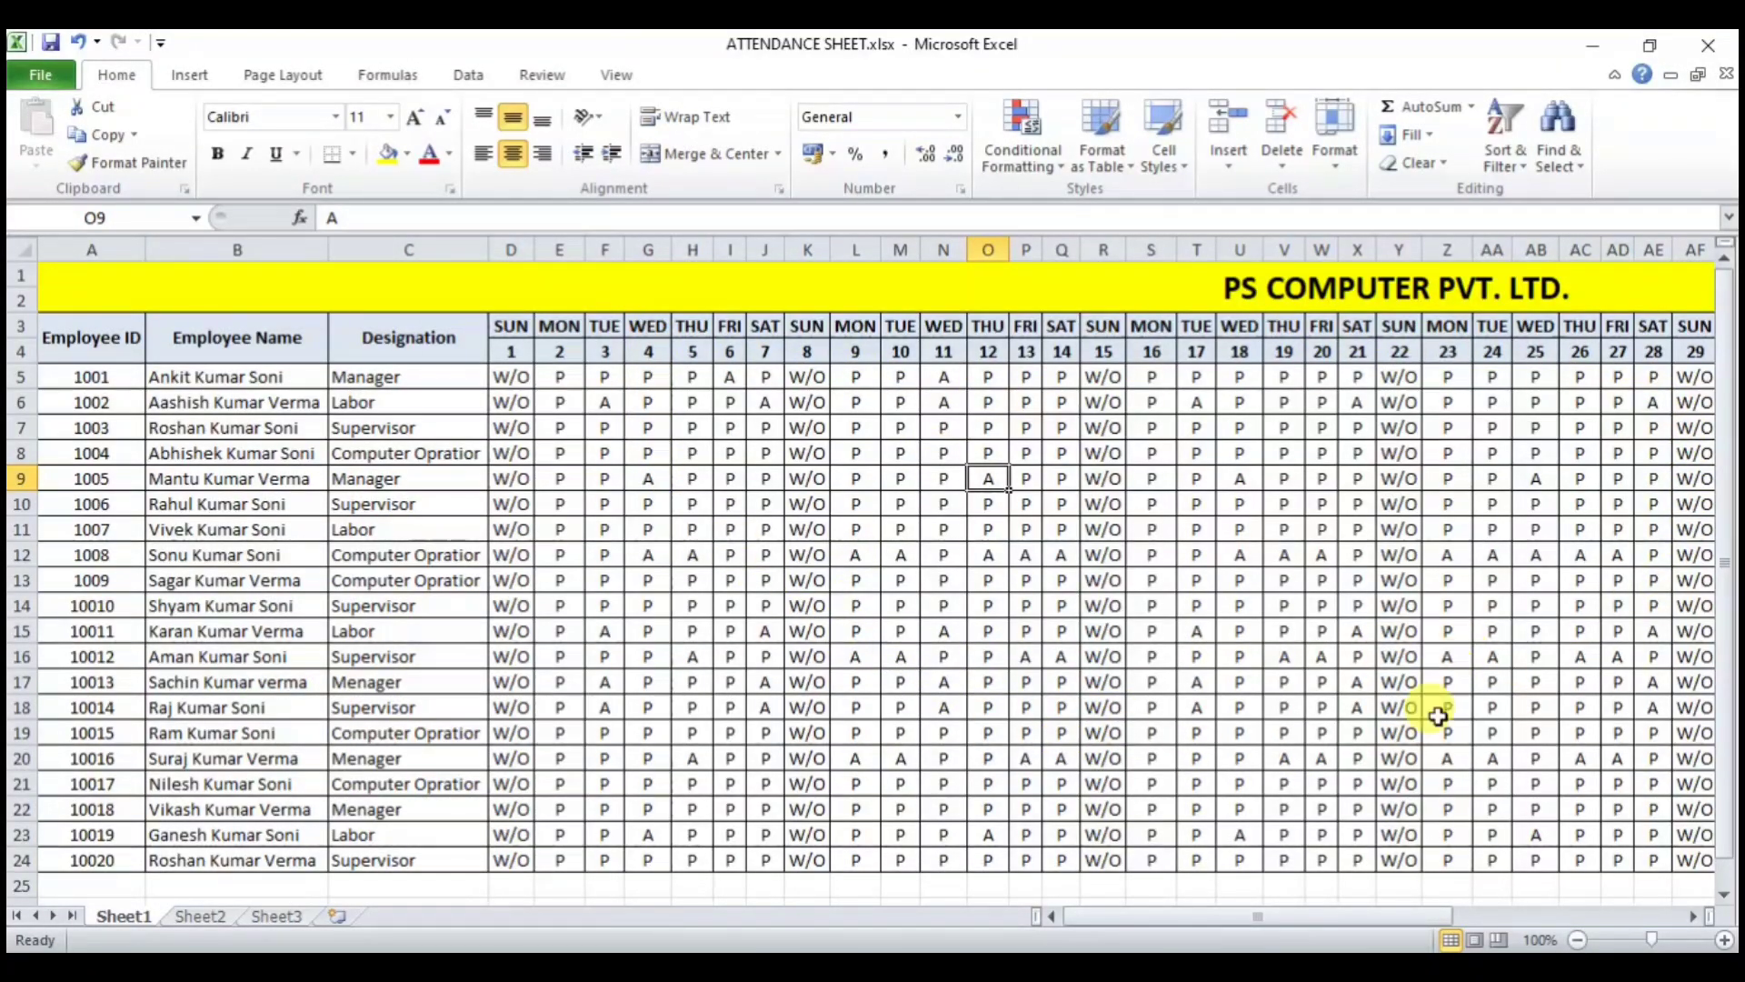
- Enter =COUNTIF(D5:AH5,"P") in the Present cell AI5 and center the result horizontally and vertically
drag(1429, 921, 1657, 920)
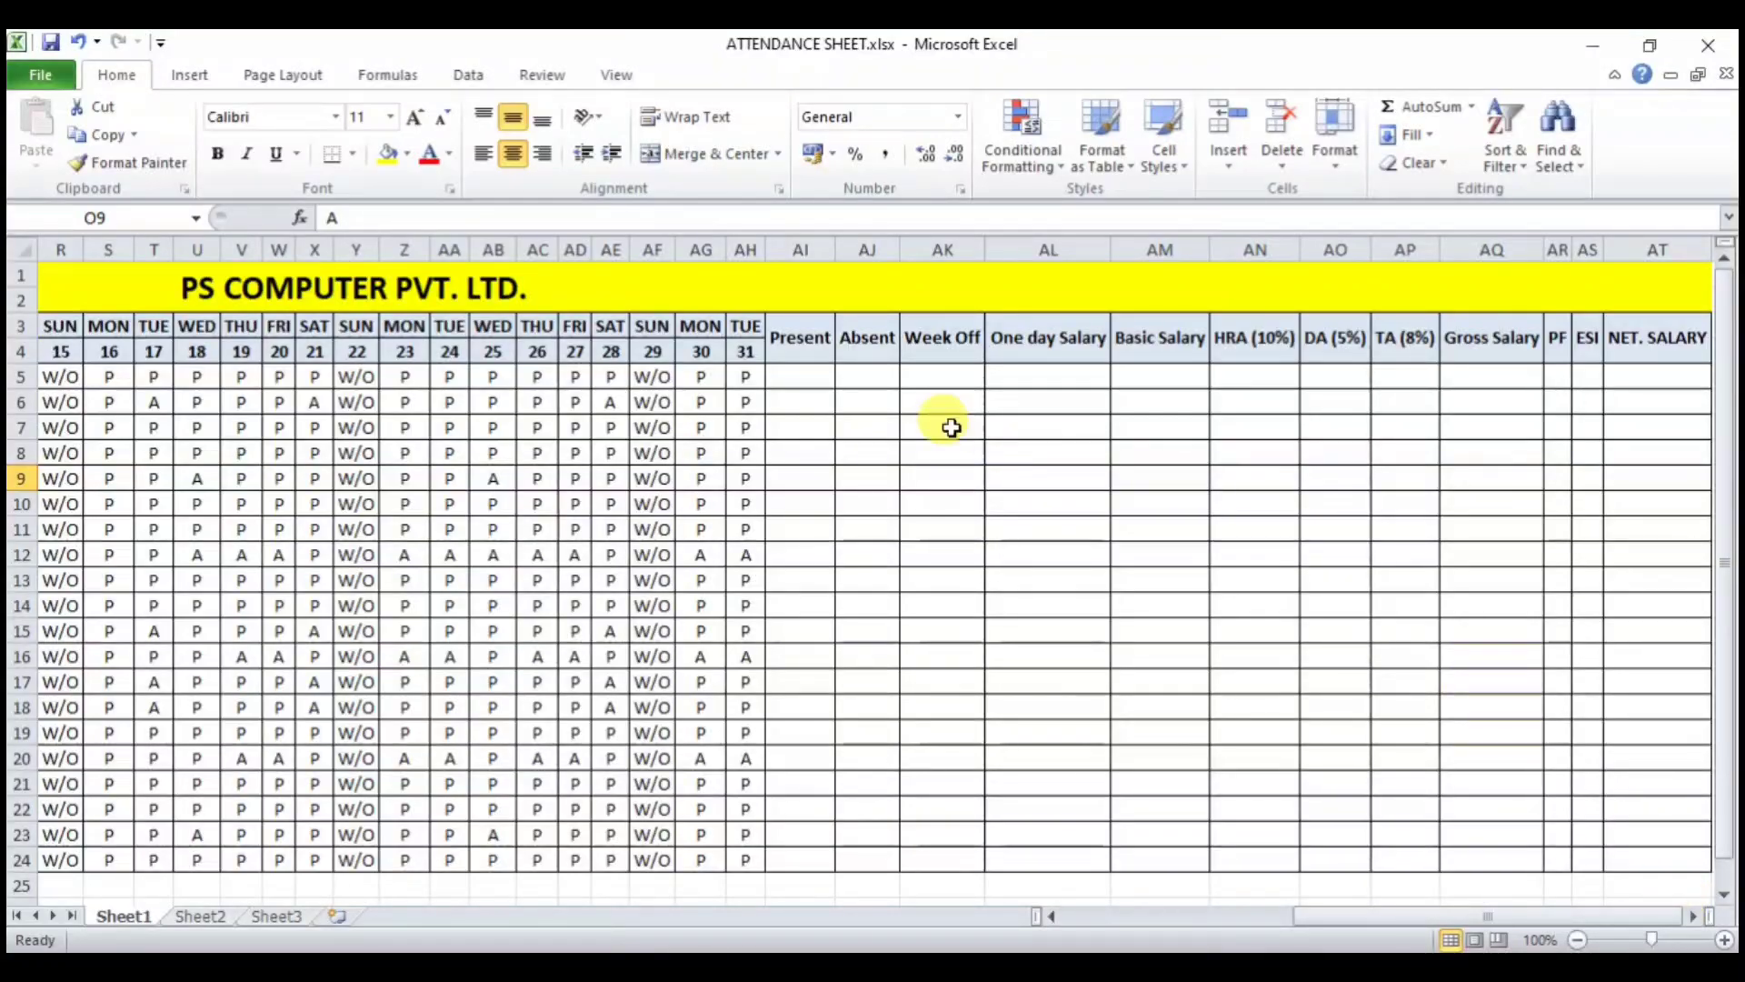
click(814, 374)
text(=)
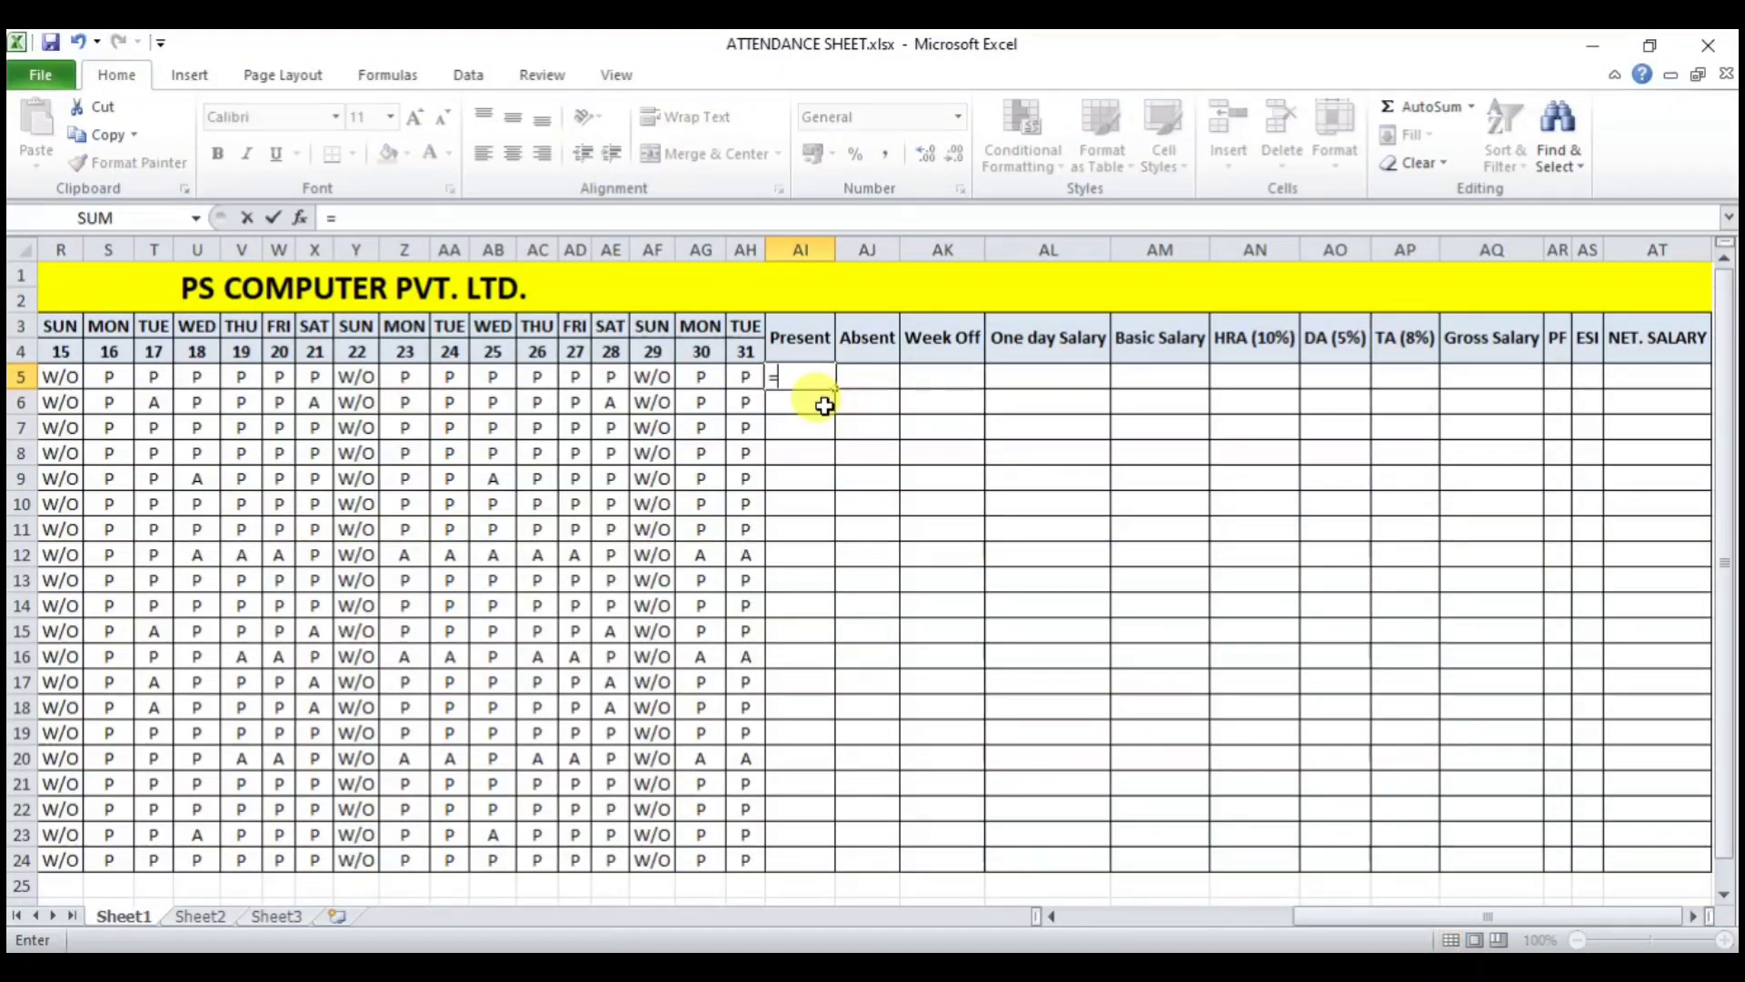
text(COUN)
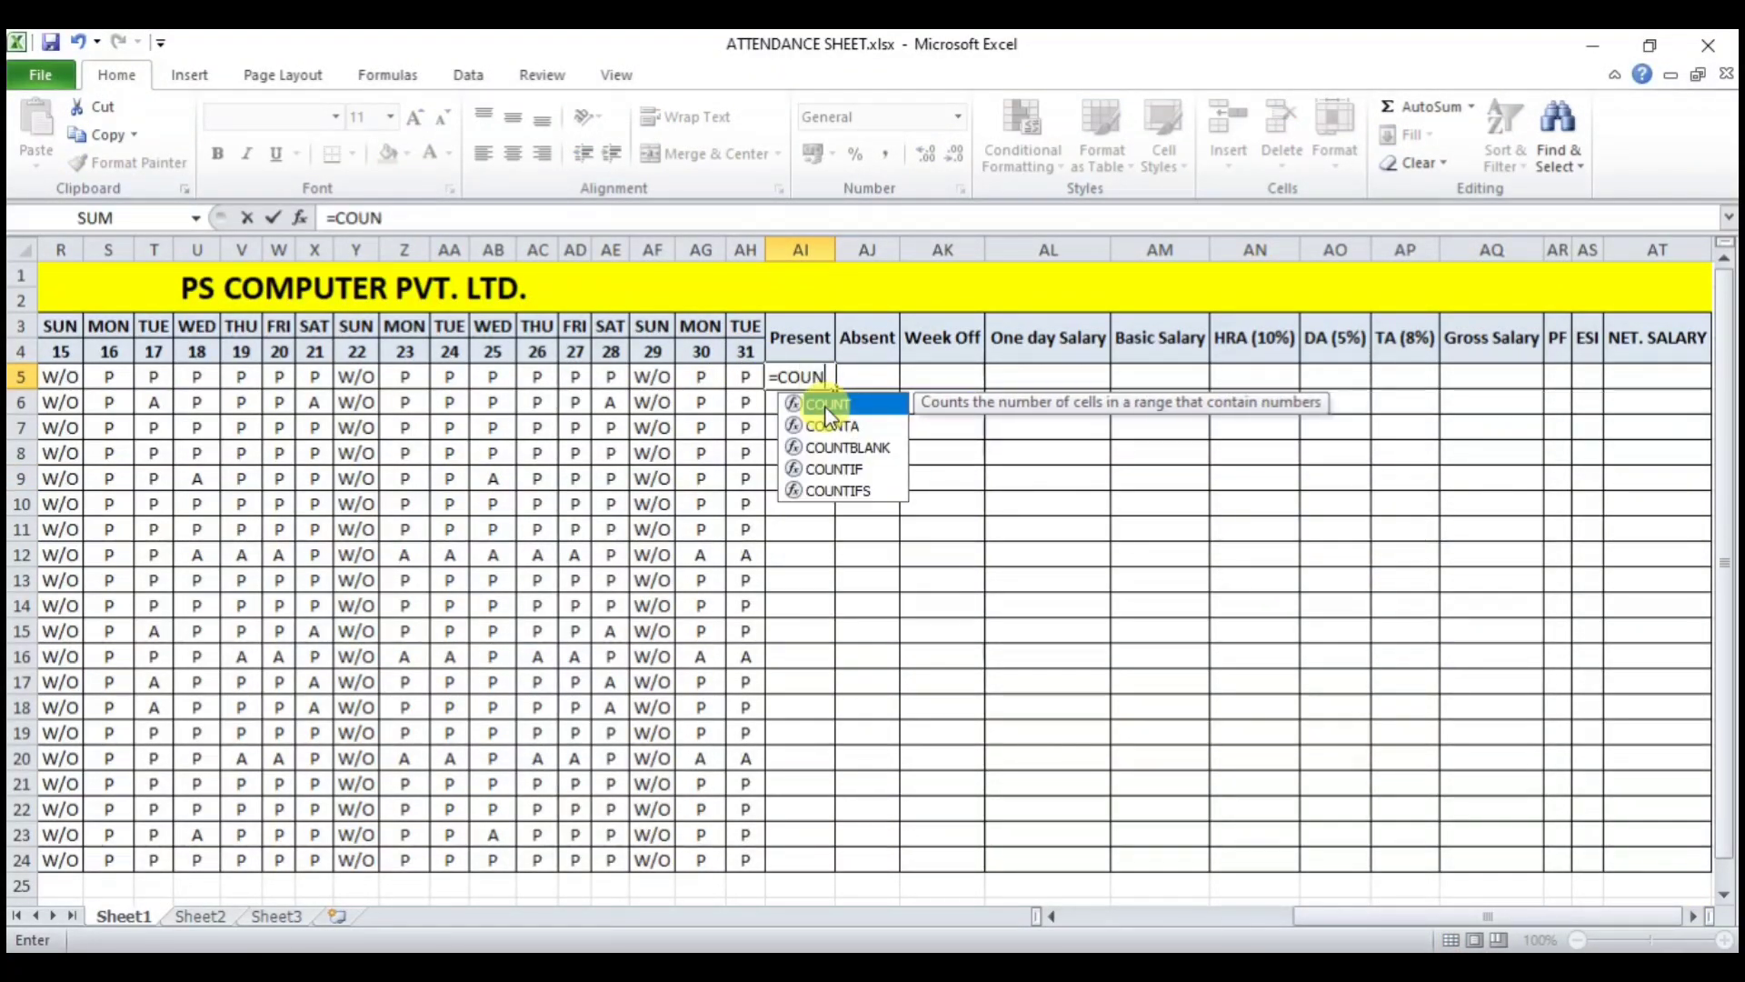
text(TIF)
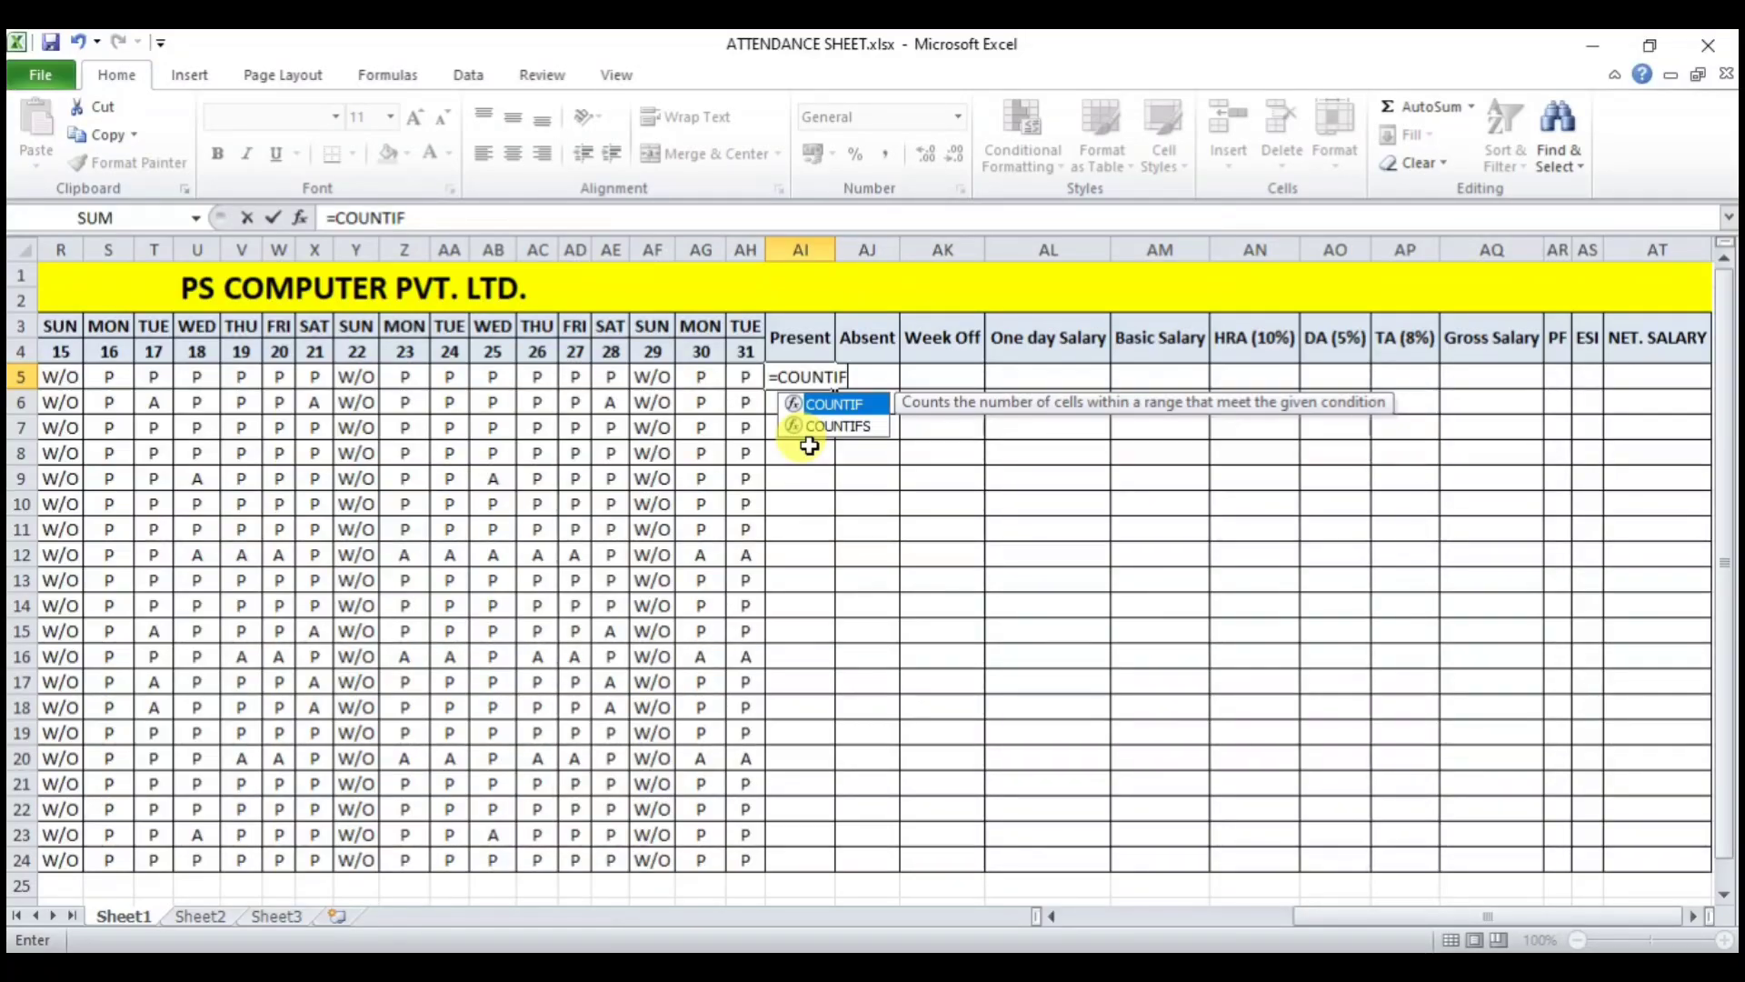
text(()
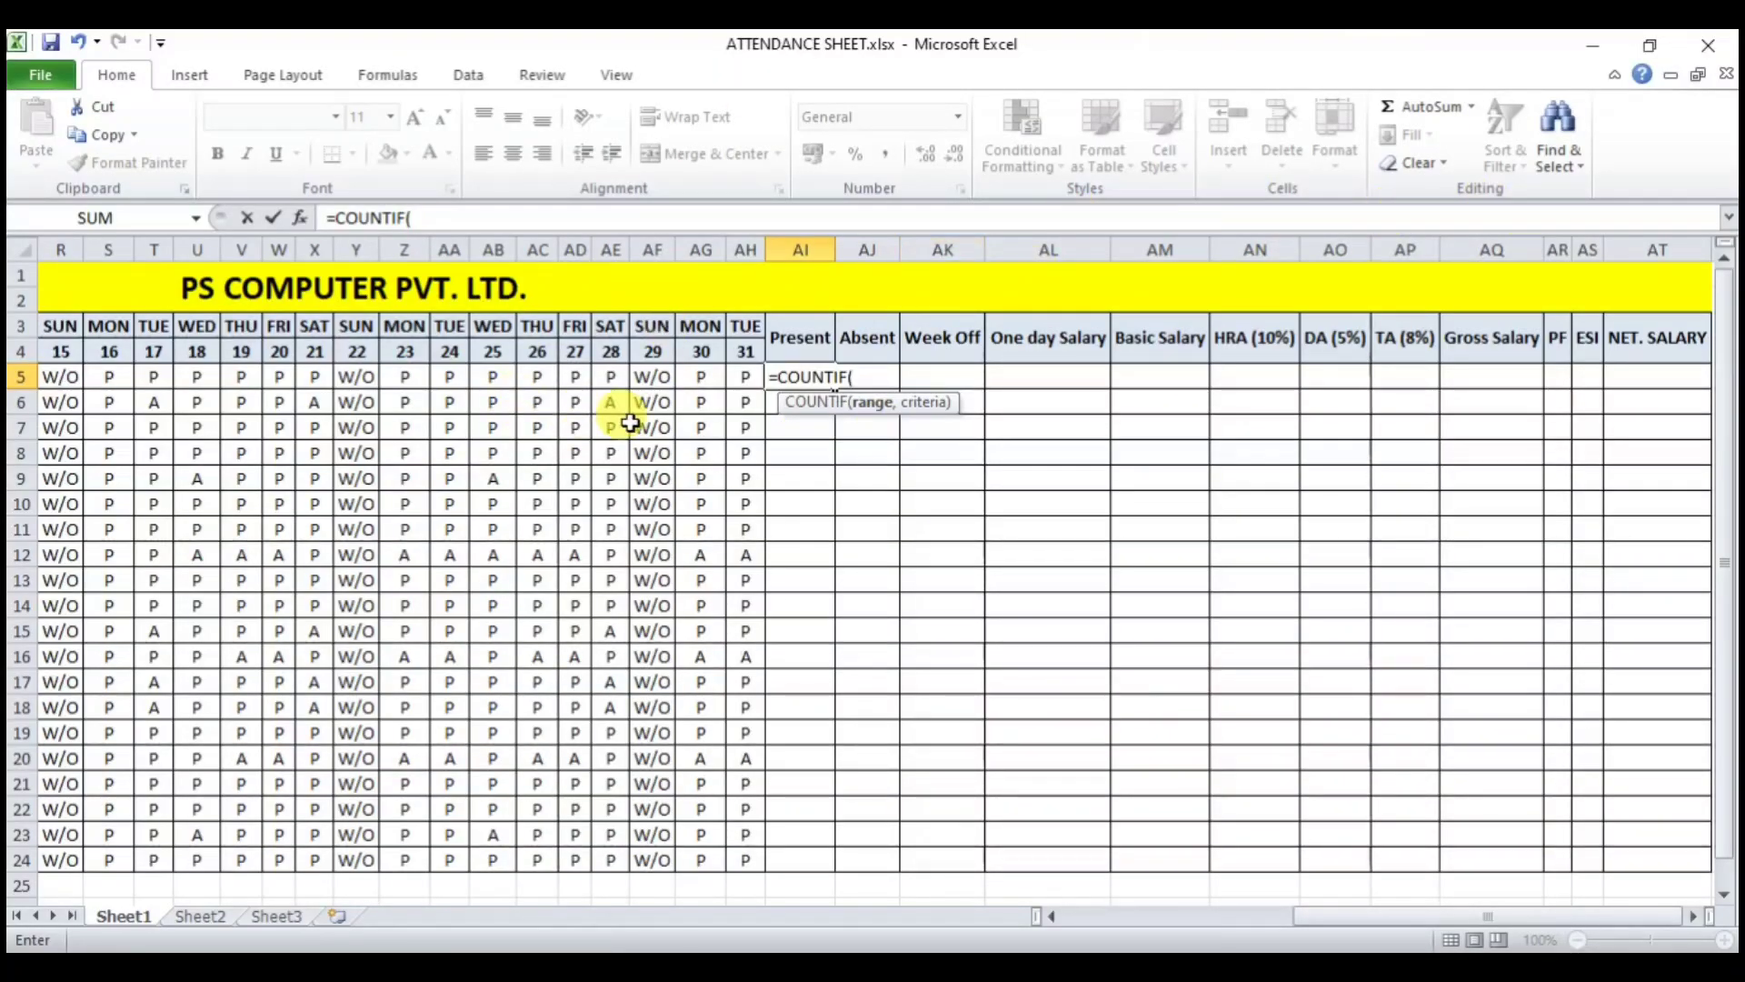
drag(1317, 914, 1086, 914)
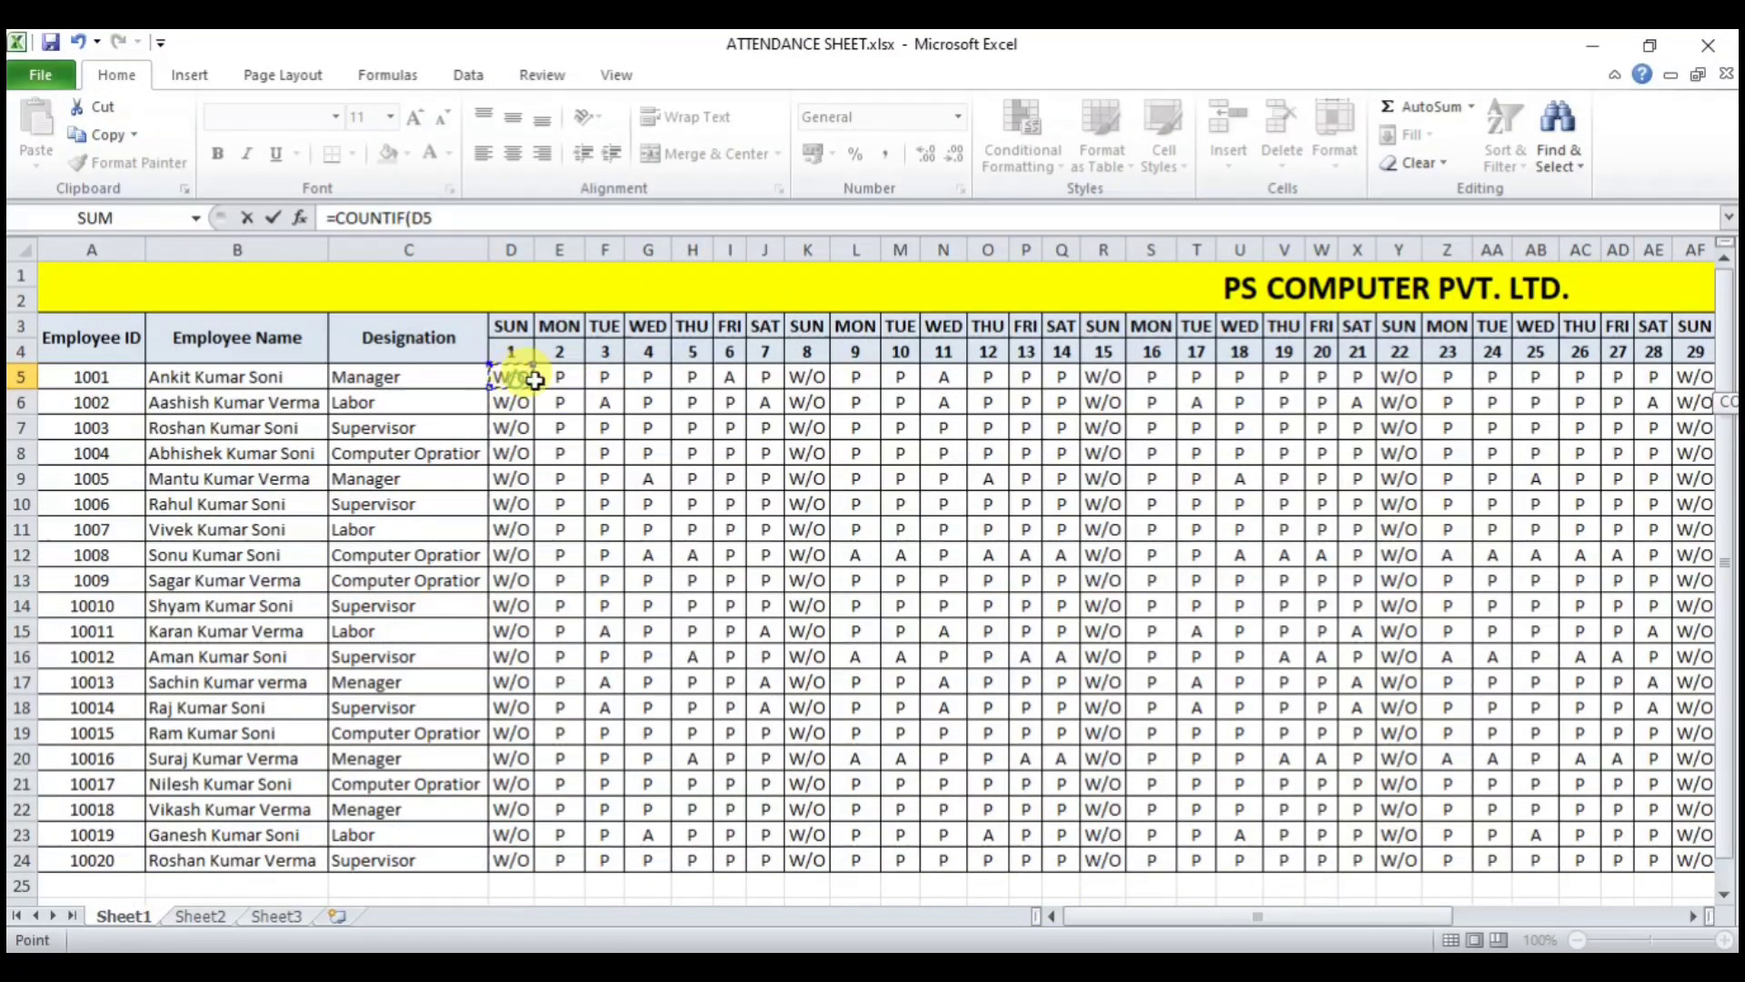
drag(534, 380, 1156, 377)
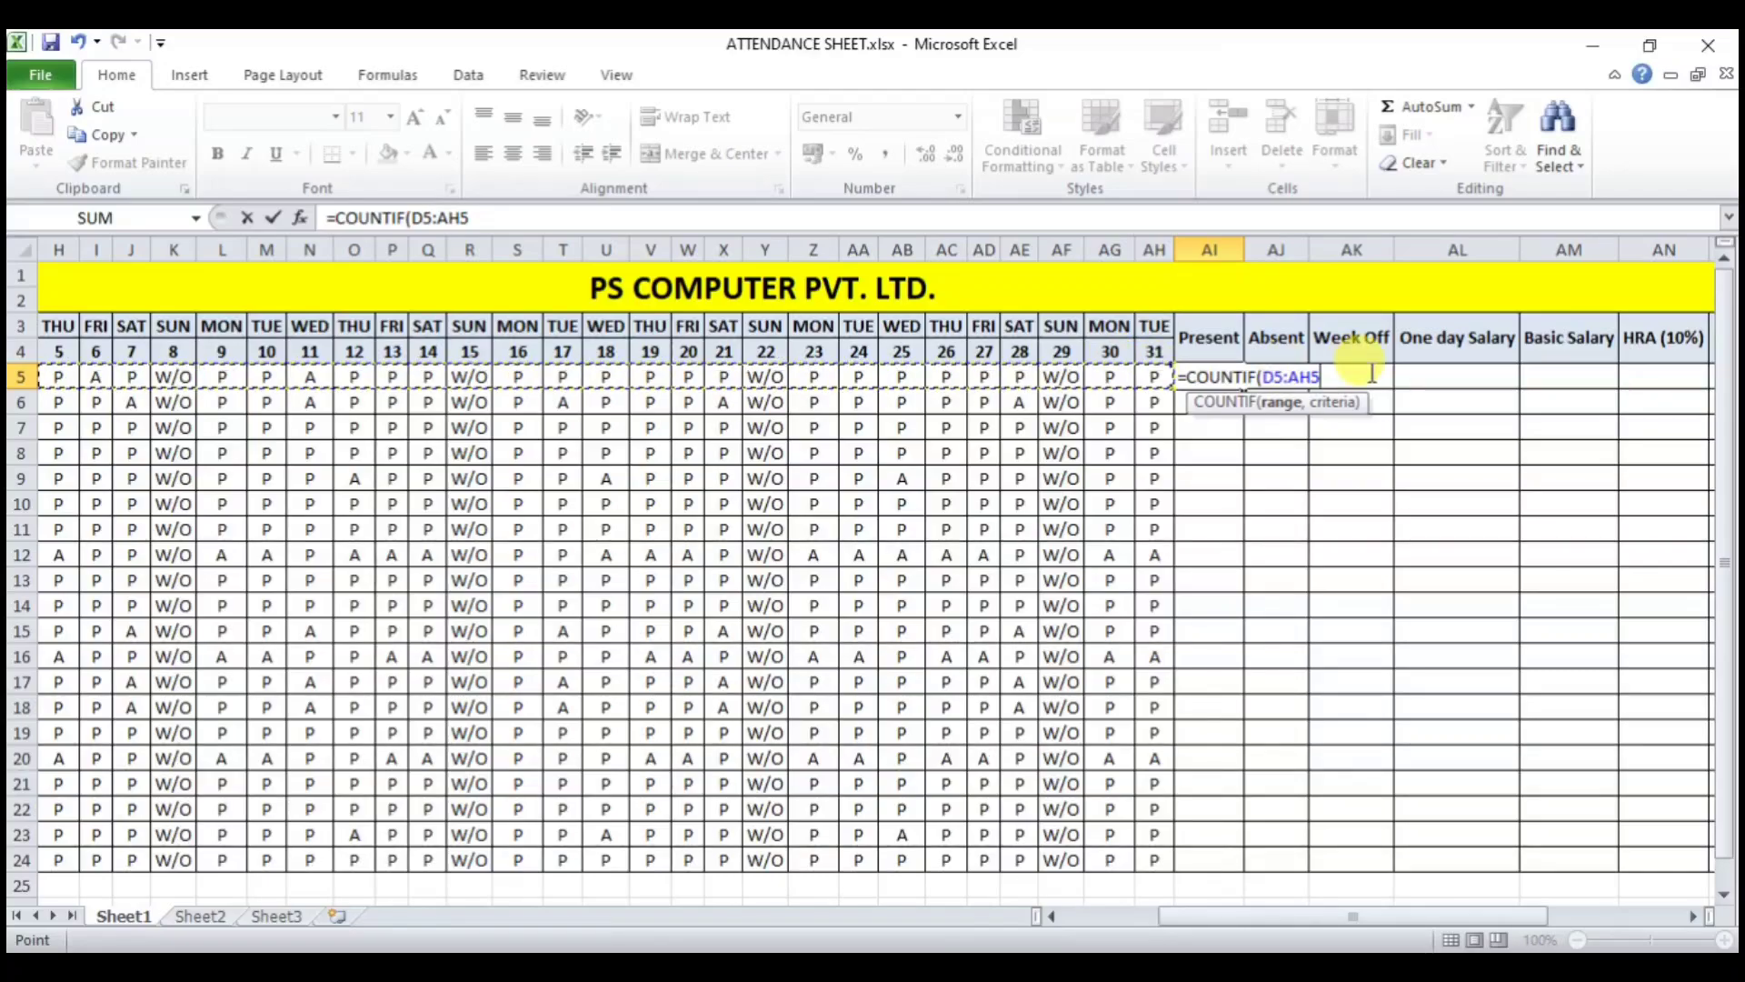
text(,)
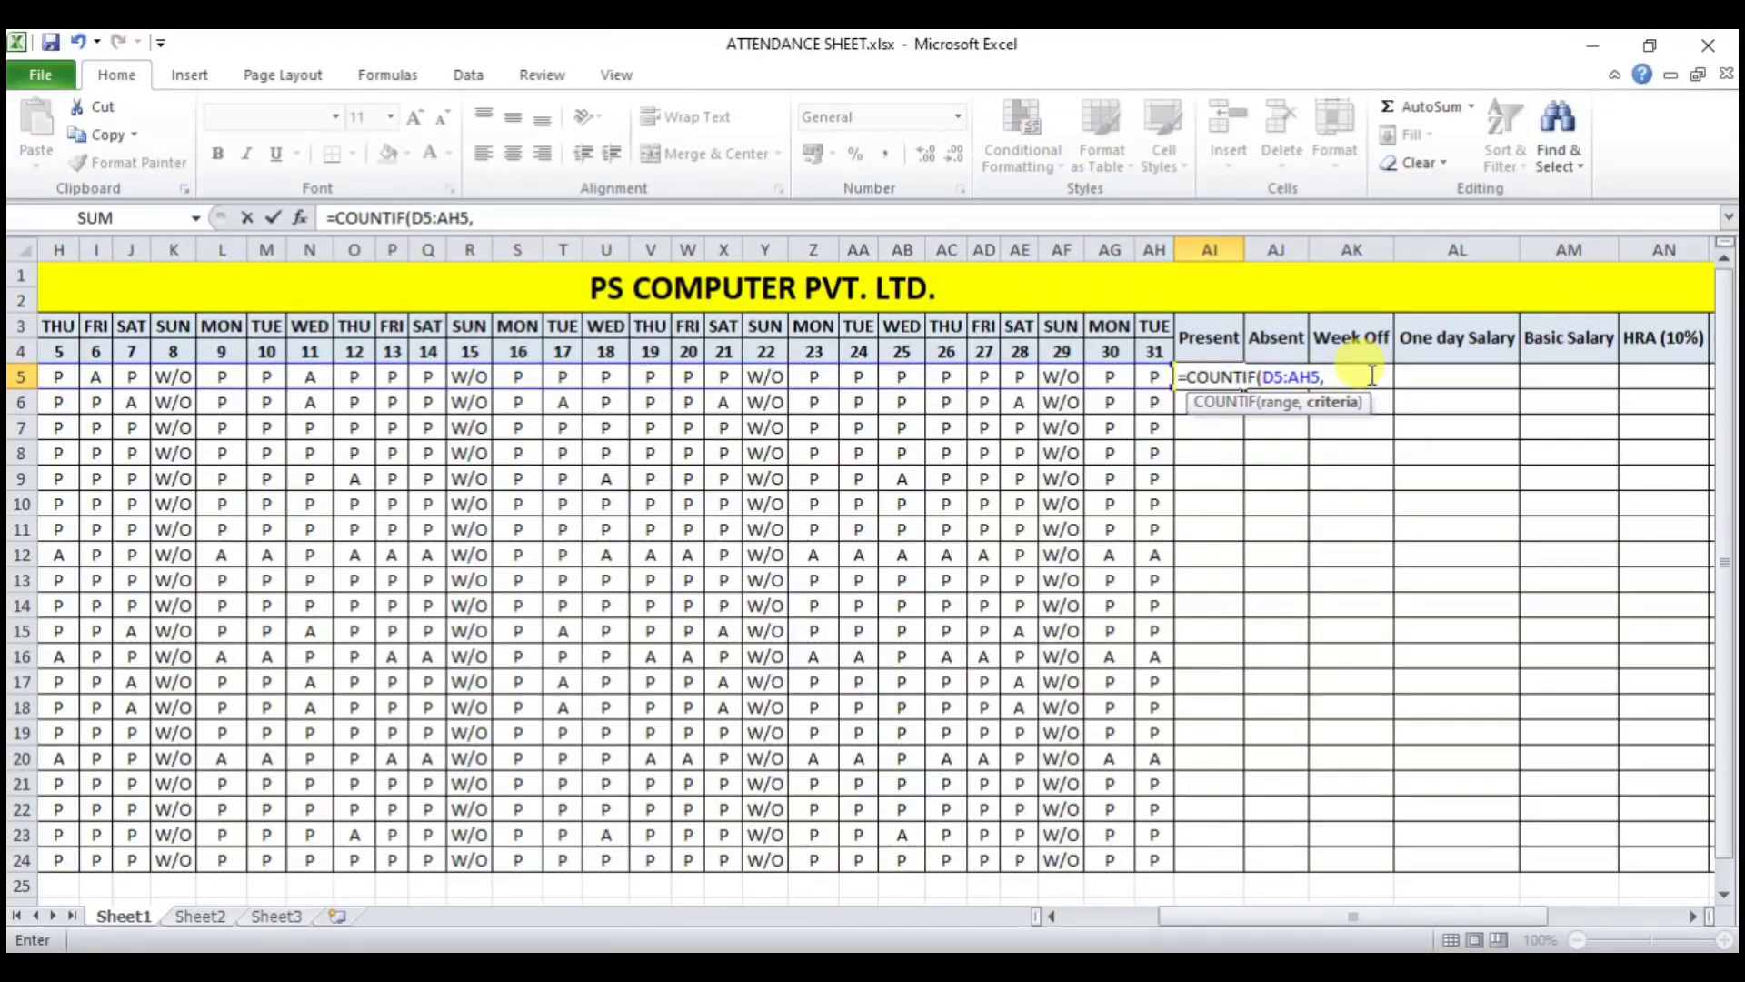
text("""")
key(Return)
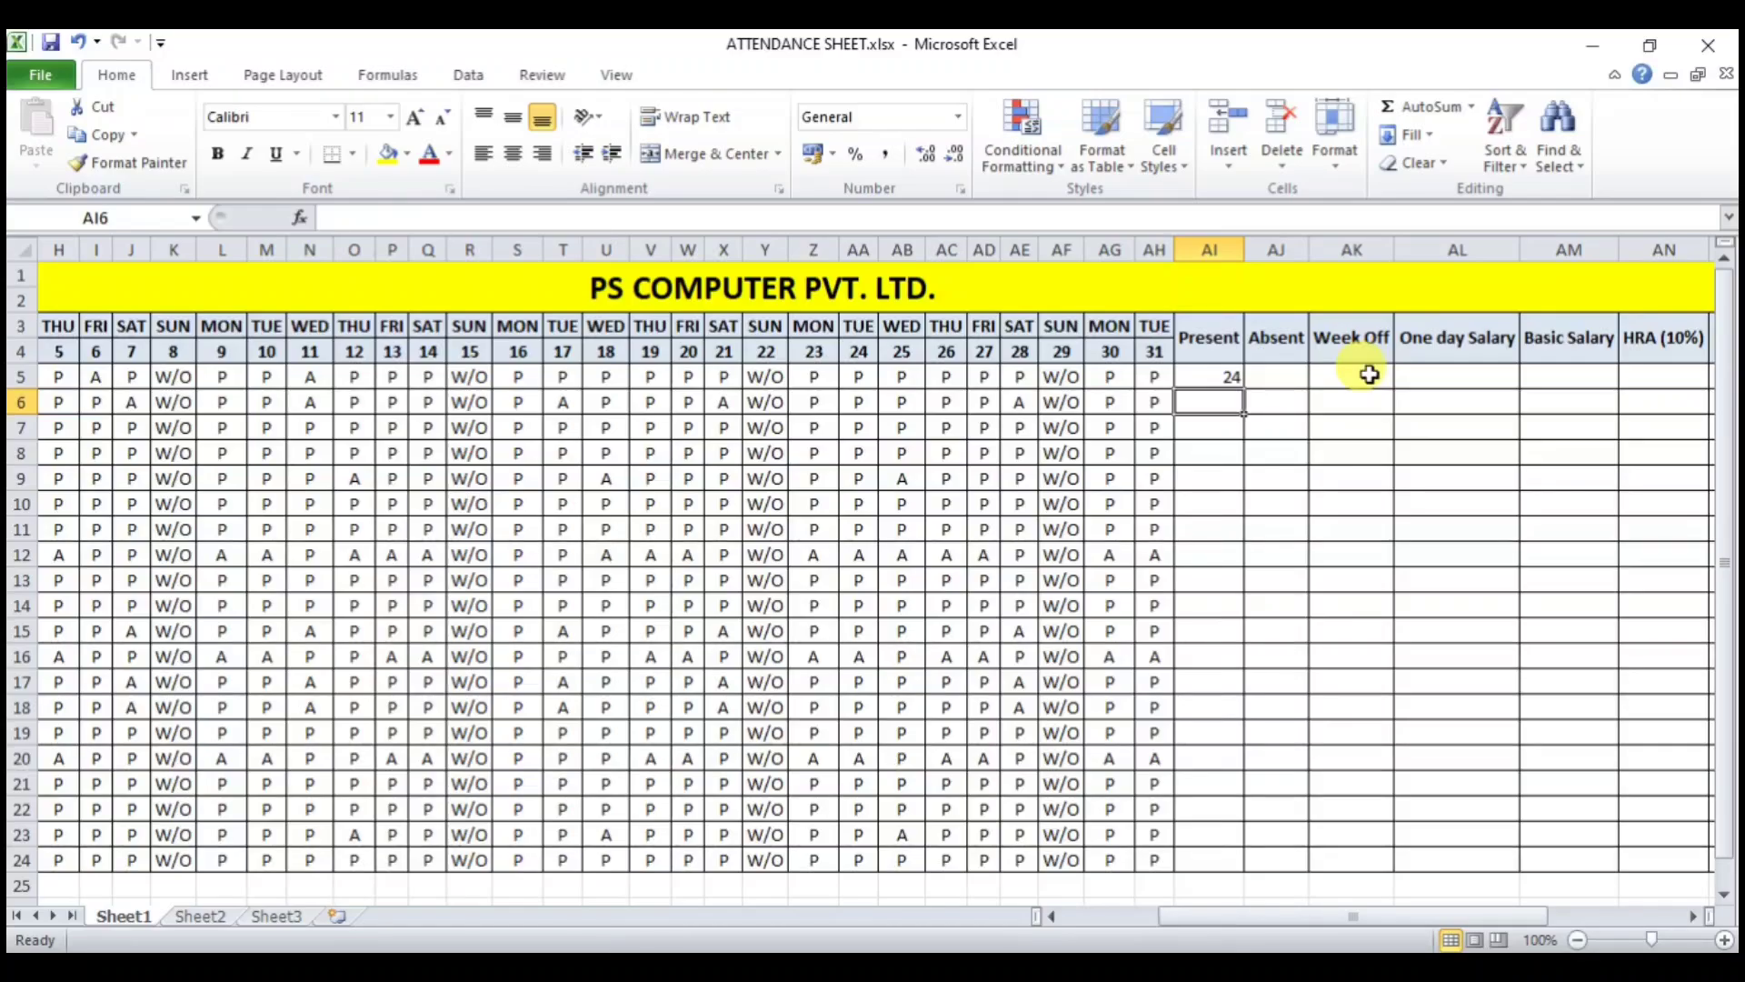
click(1223, 376)
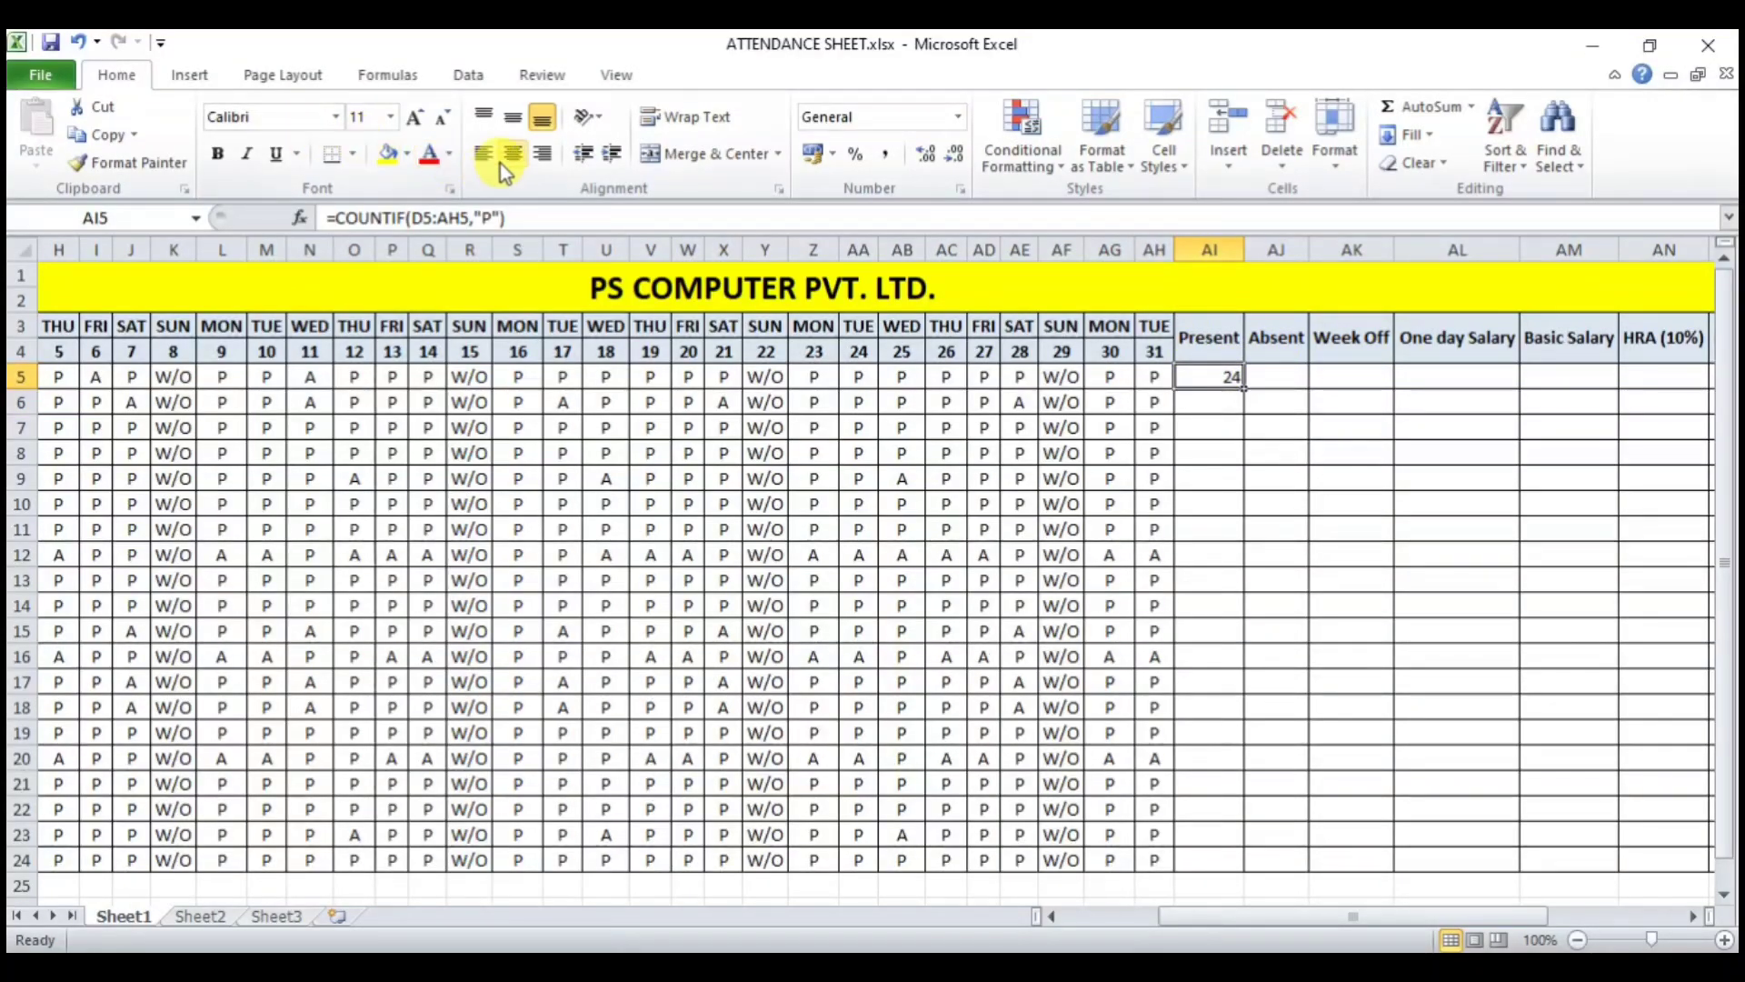
click(506, 122)
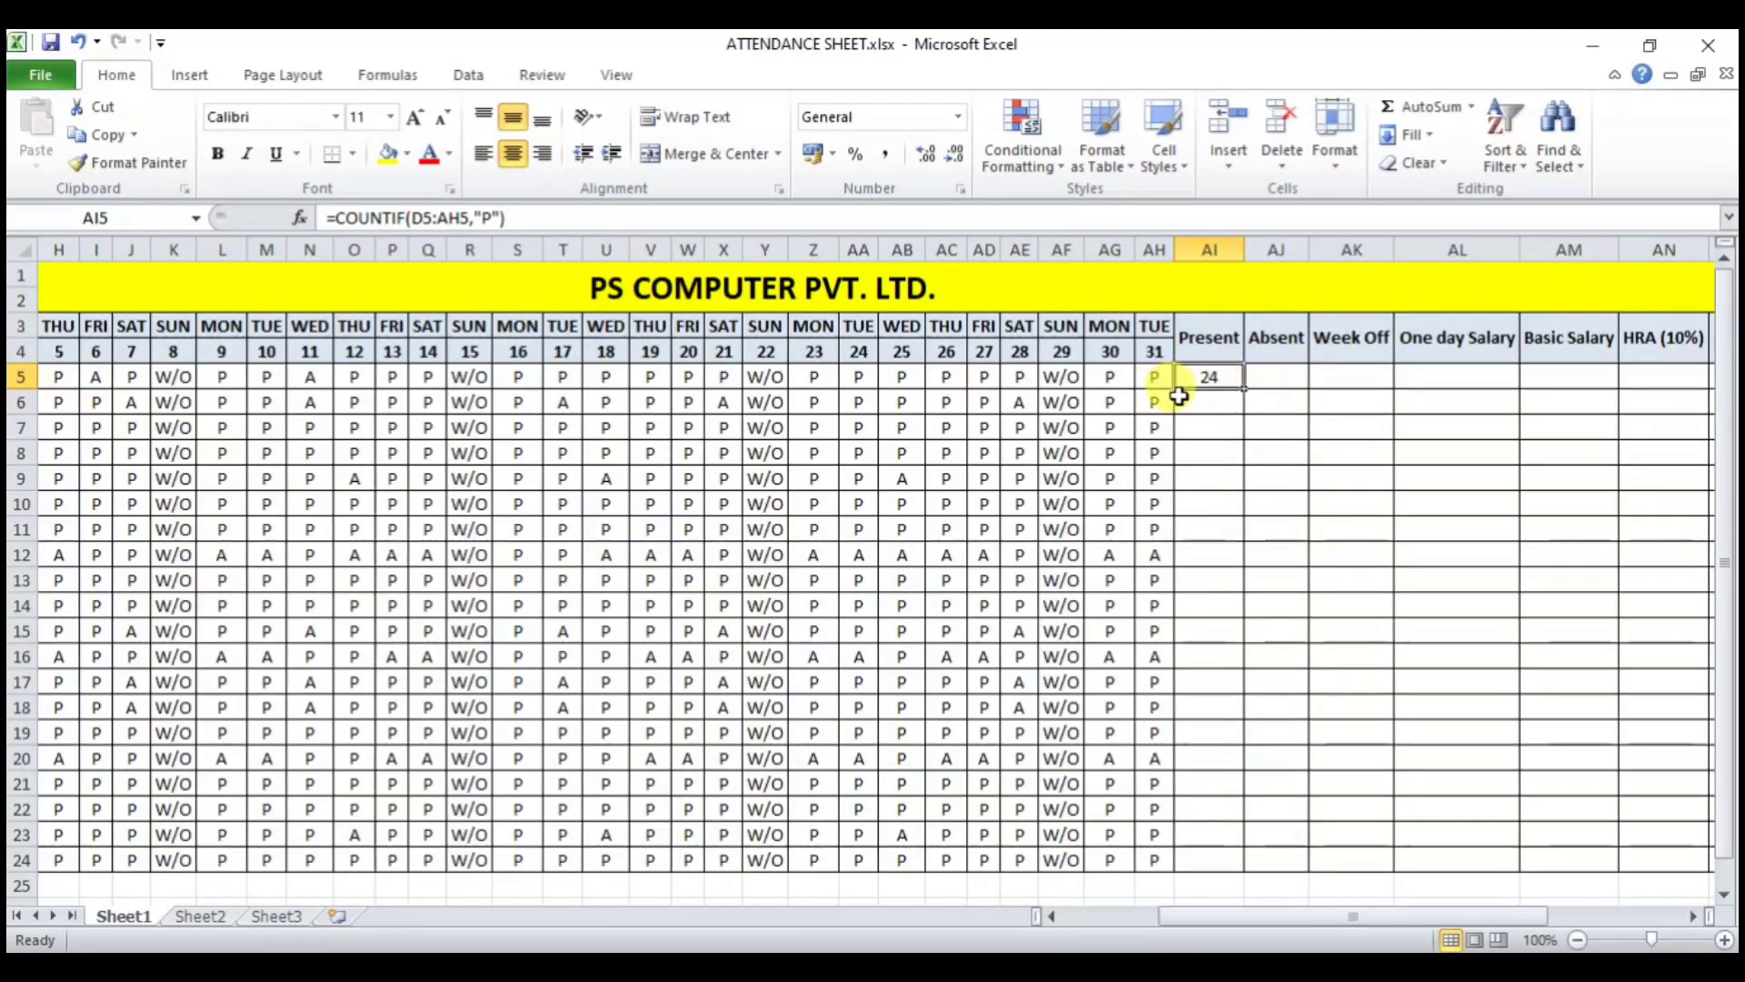
- Fill the COUNTIF formula from AI5 down the Present column through AI24
drag(1243, 388, 1234, 860)
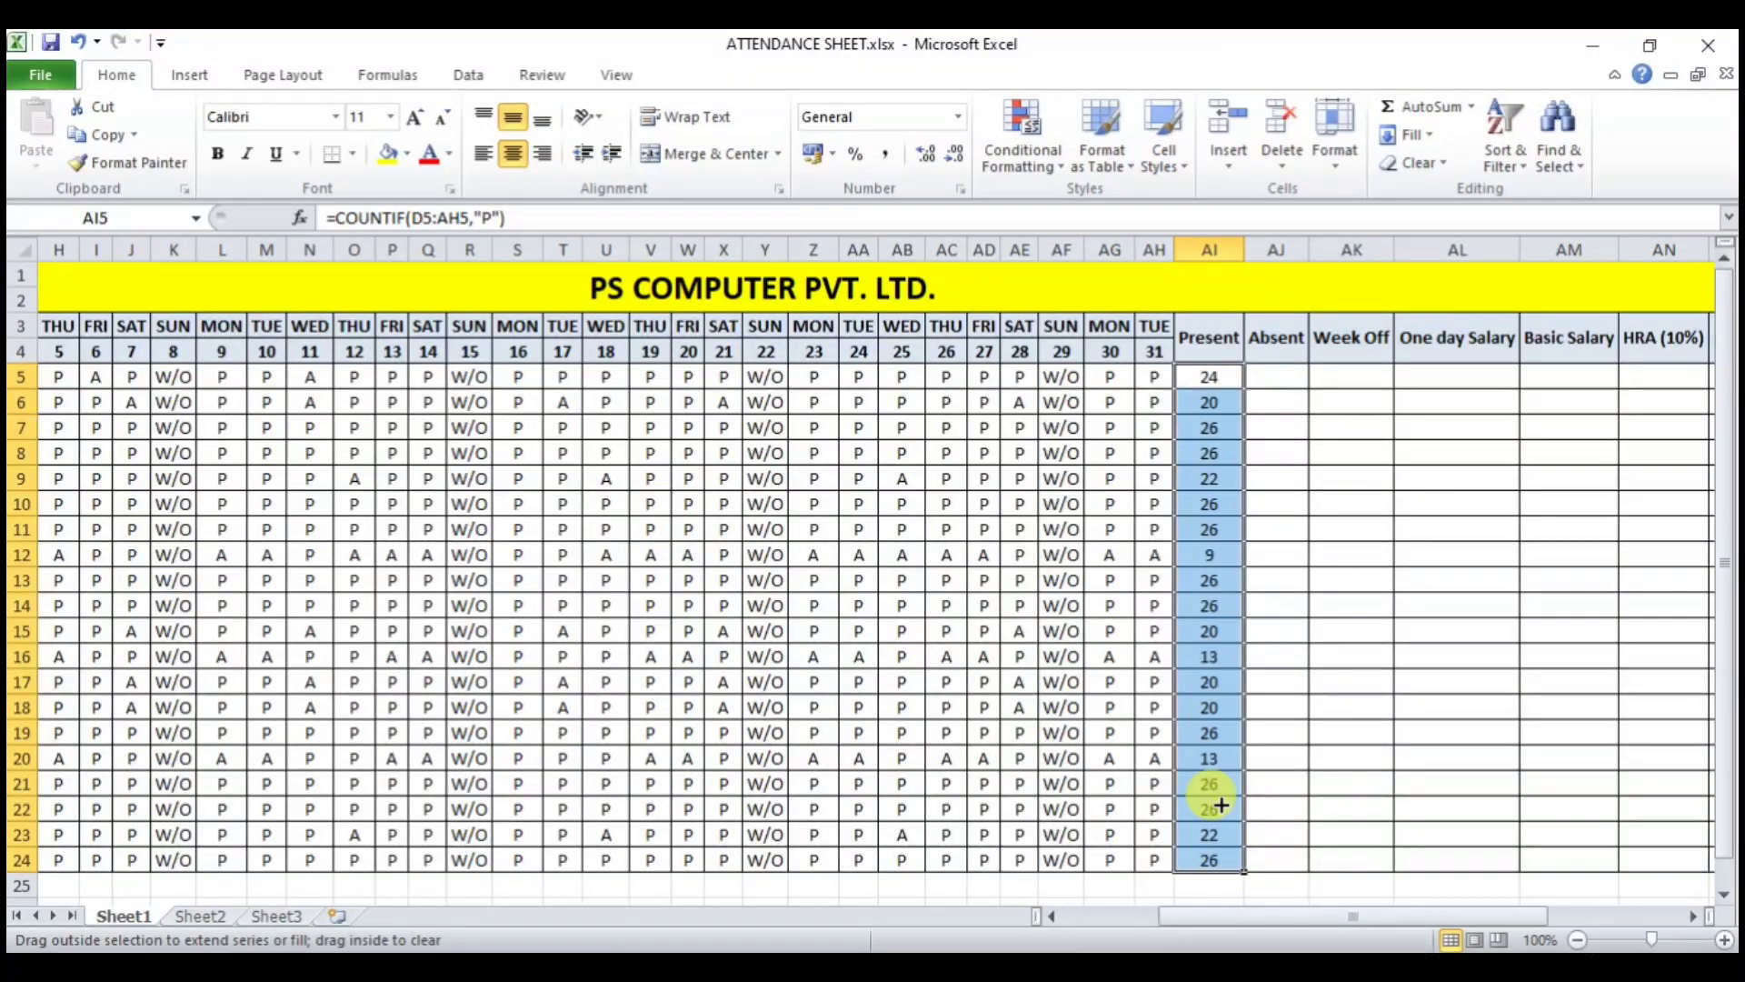
click(1215, 528)
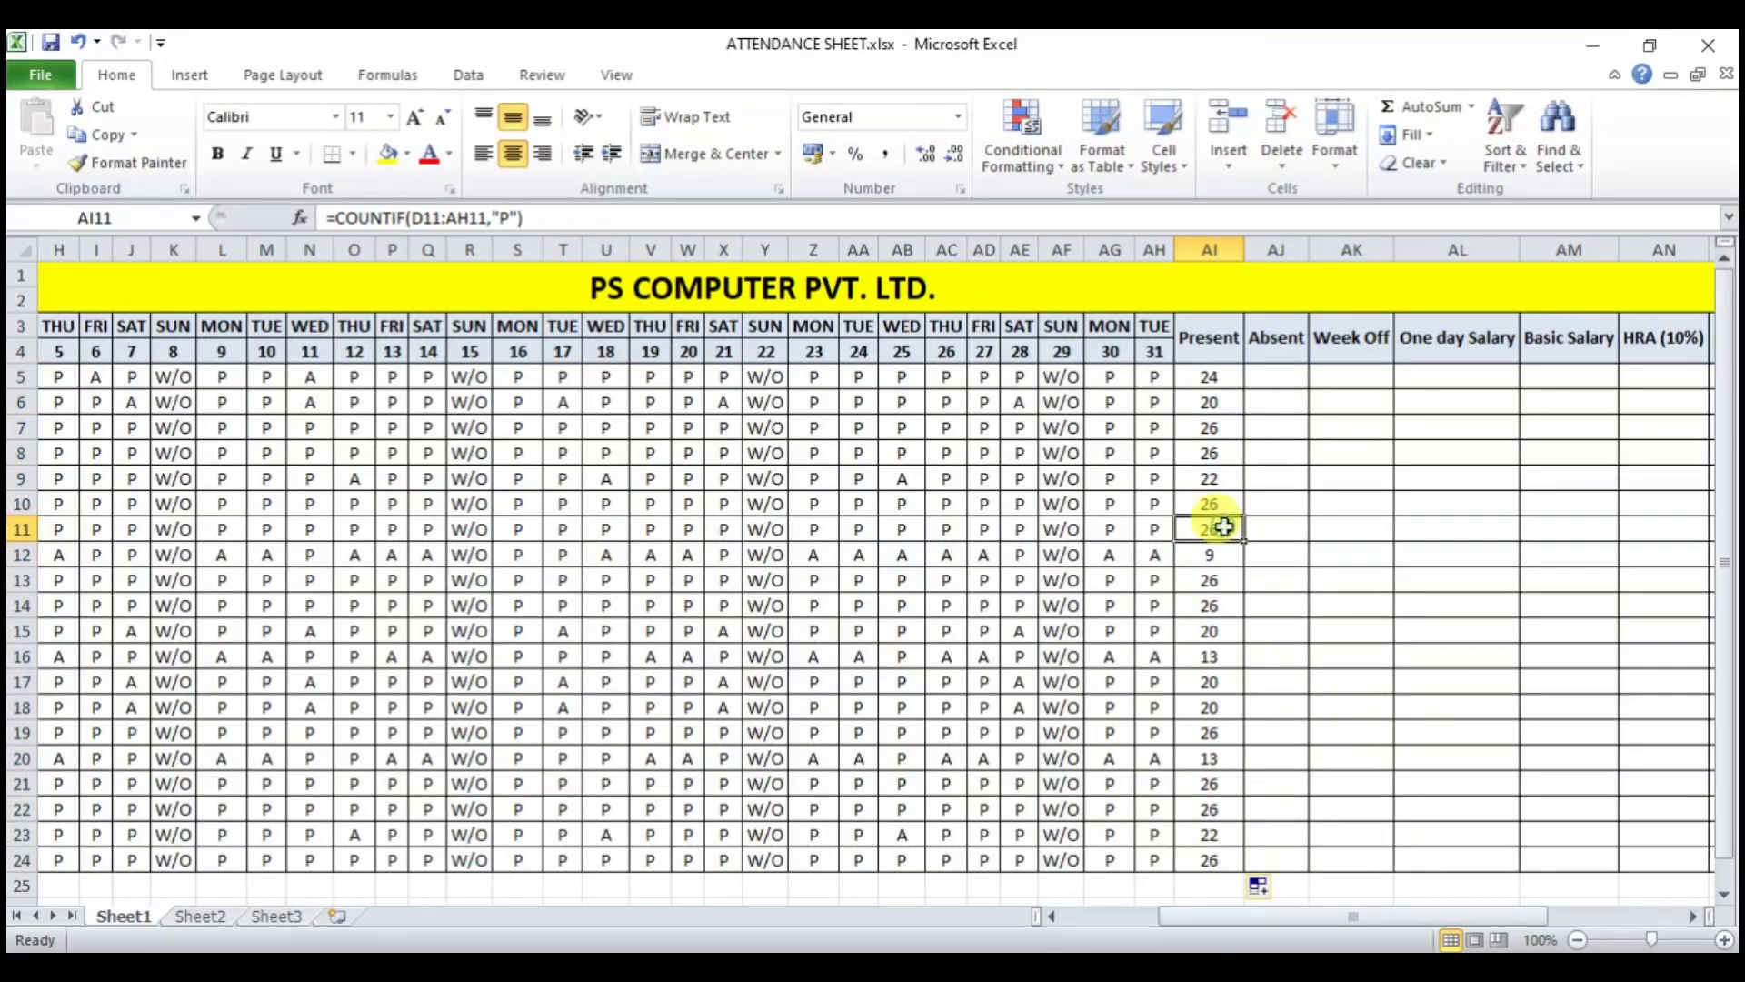
- Mark the first employee absent on days 30 and 24 by entering A in cells AG5 and AA5
click(1094, 378)
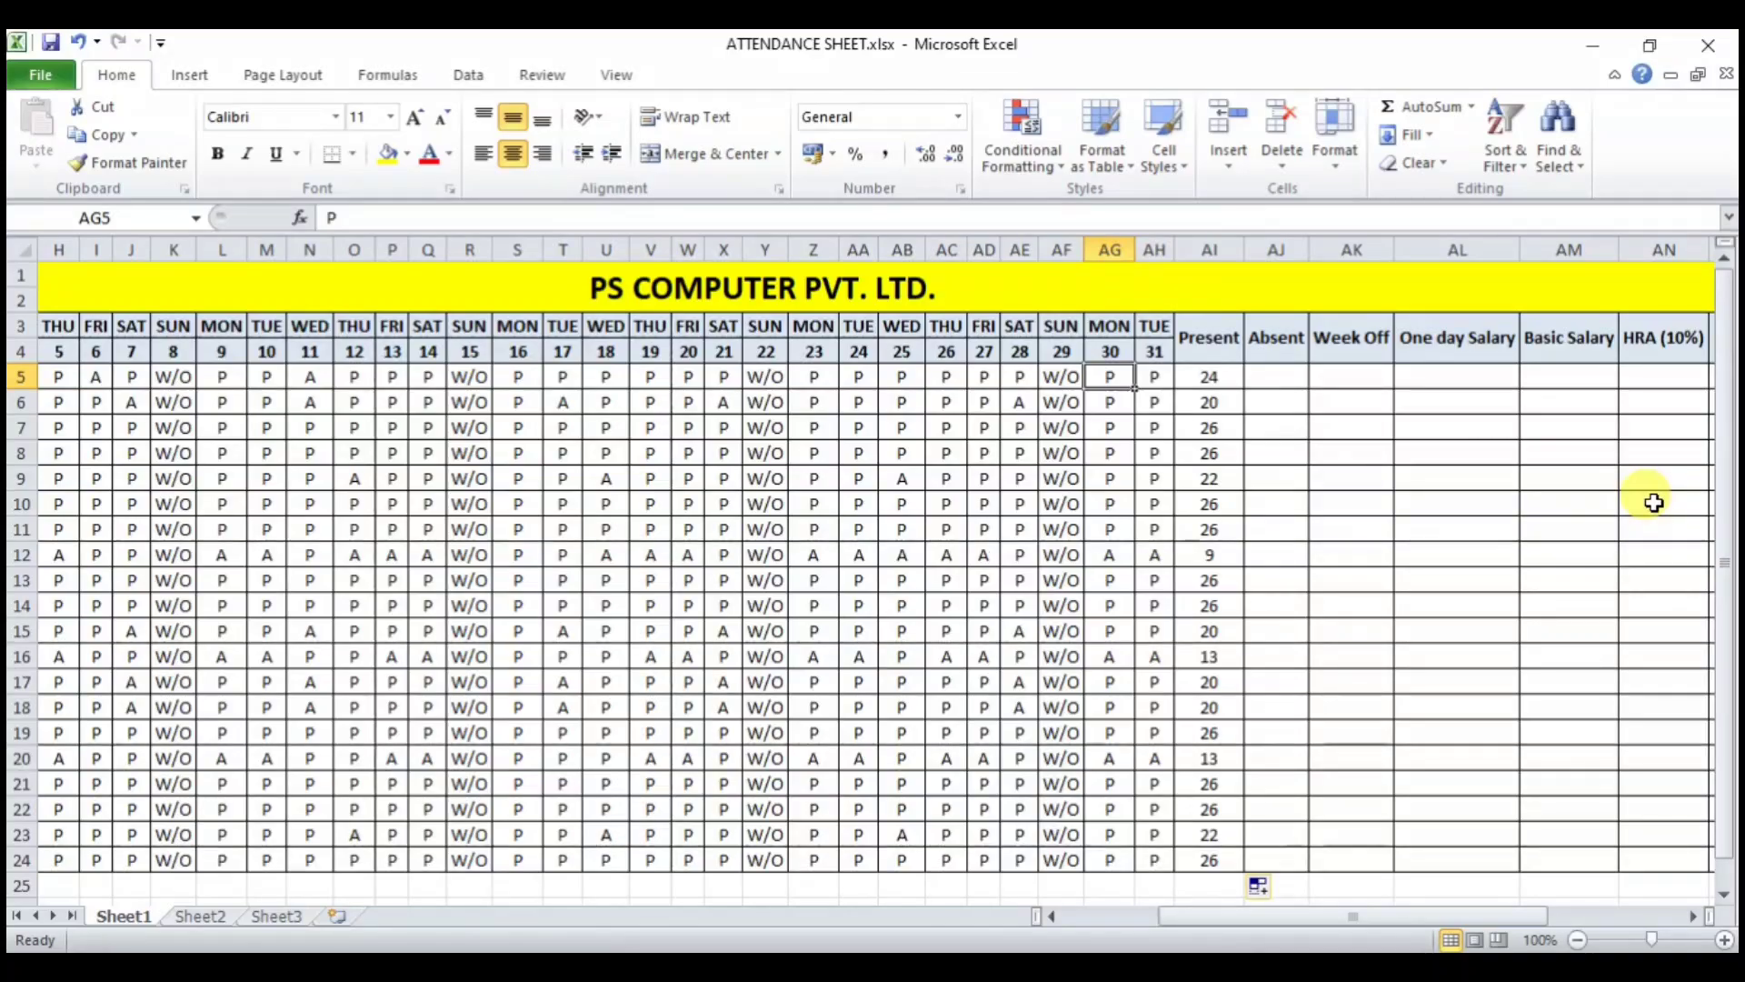
text(A)
key(Return)
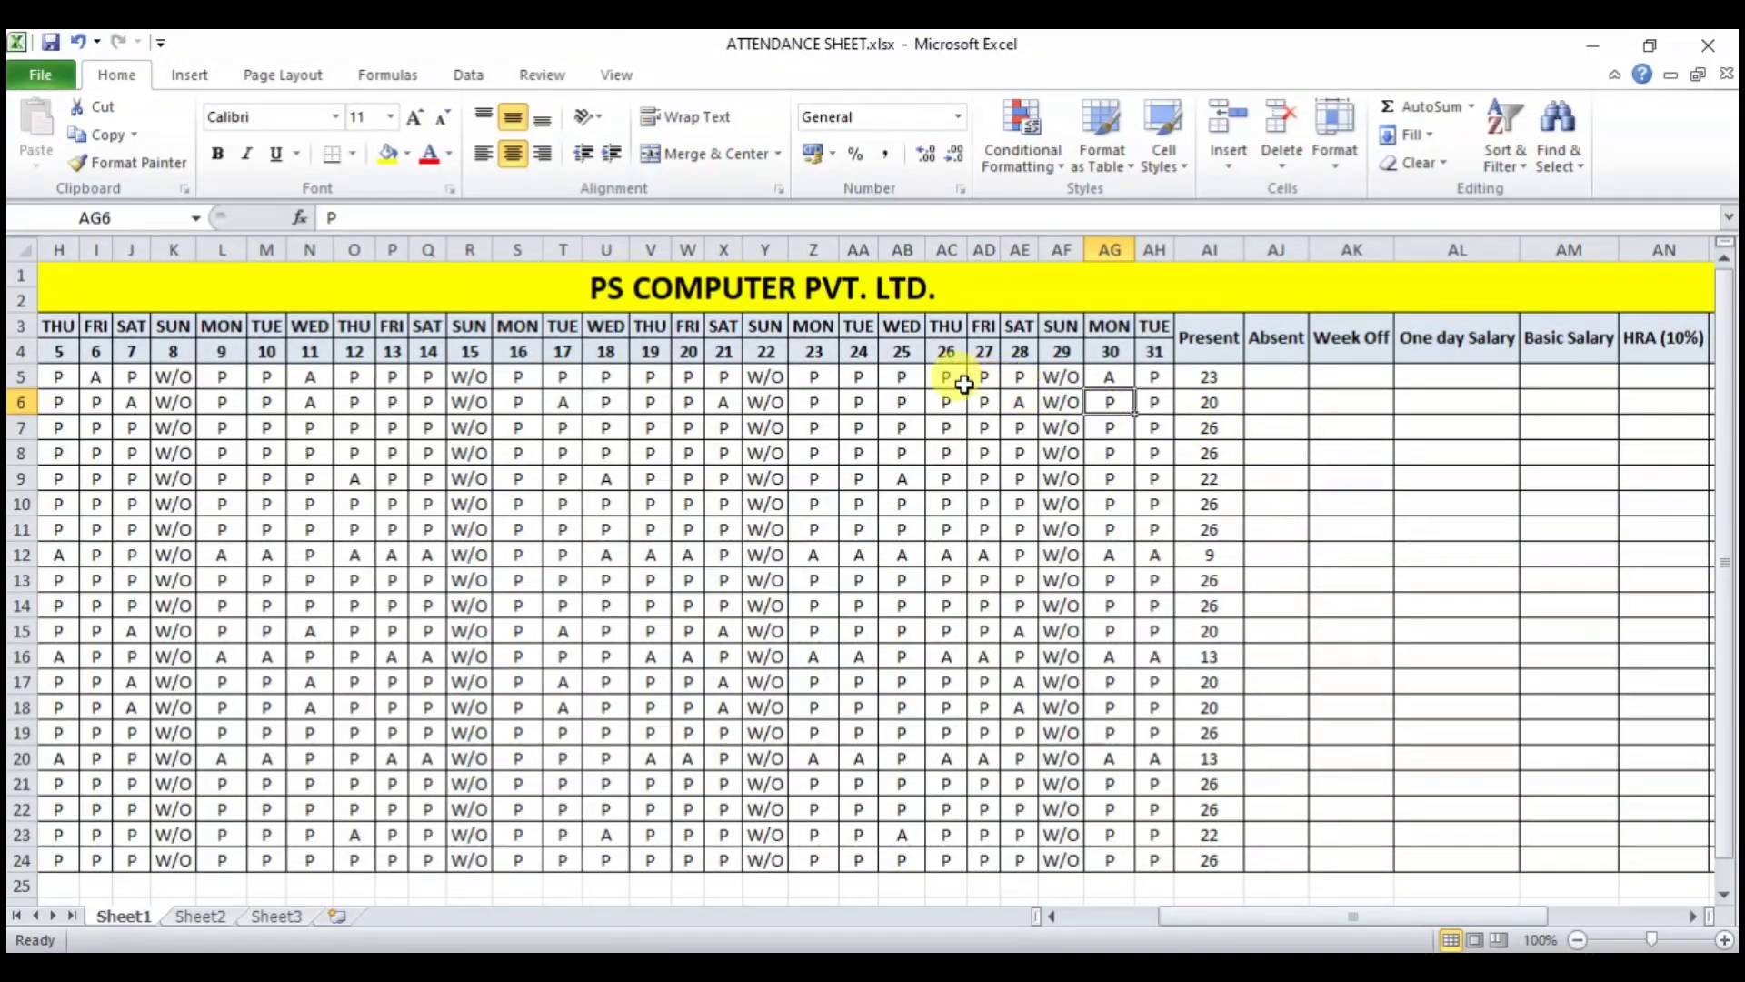
click(859, 376)
text(A)
key(Return)
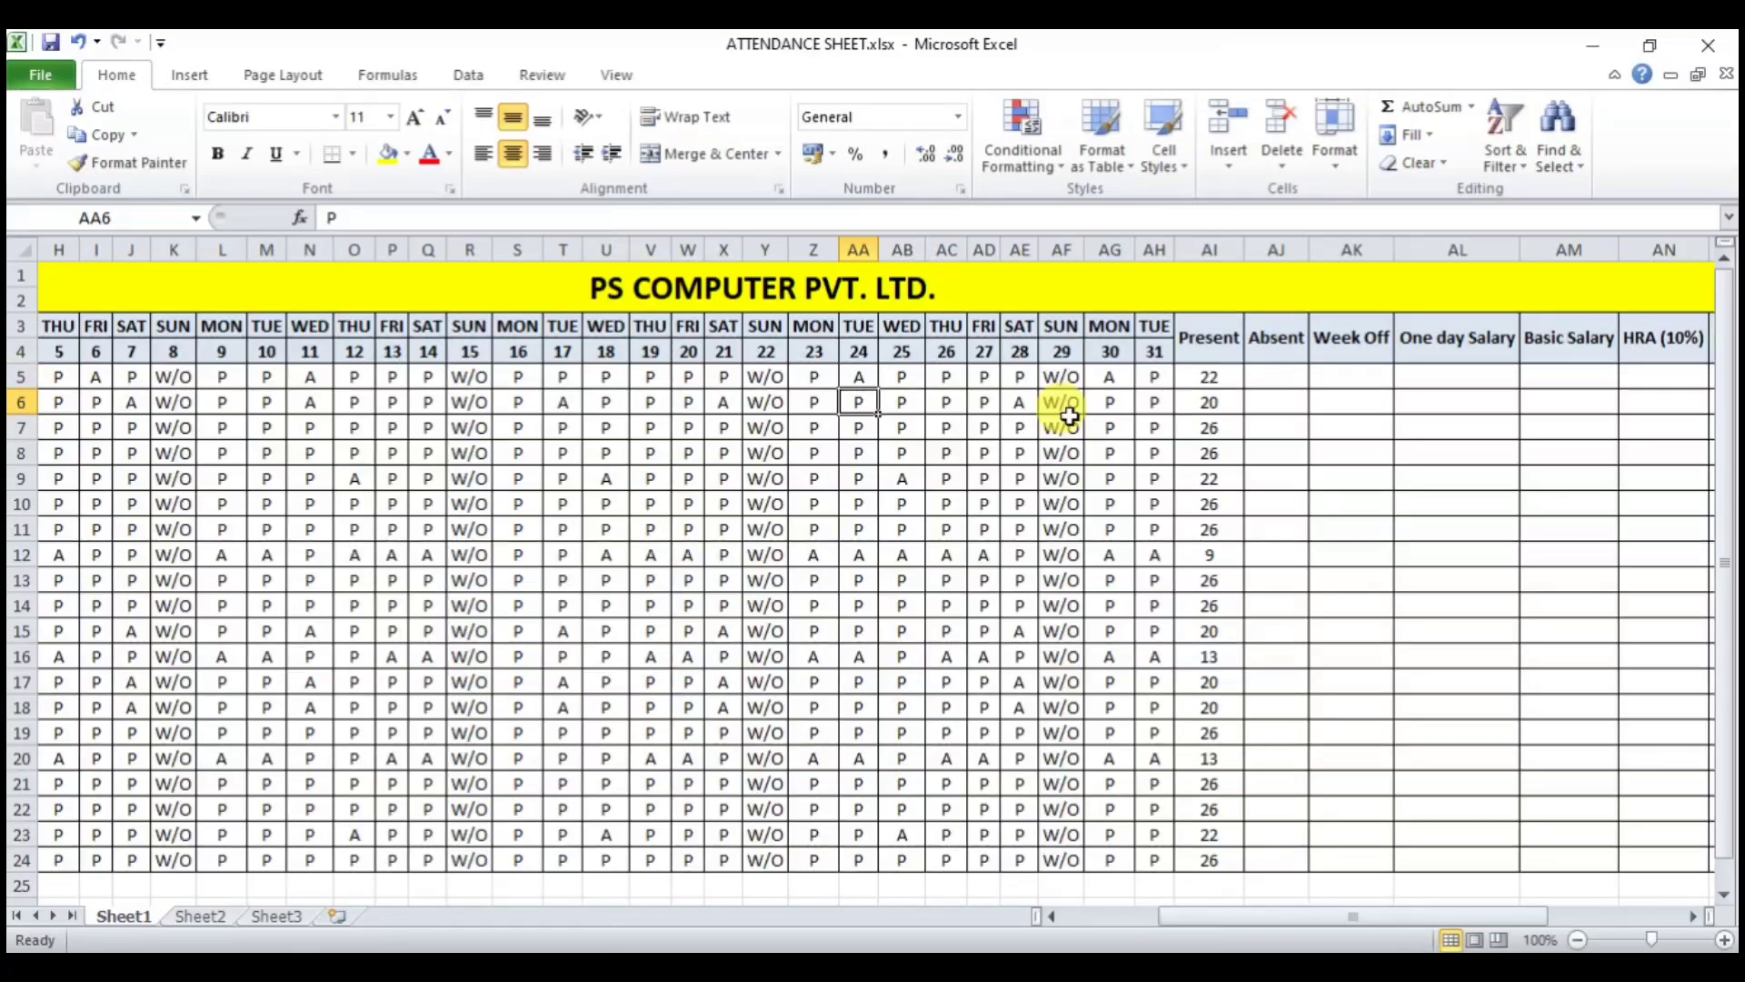
click(1208, 377)
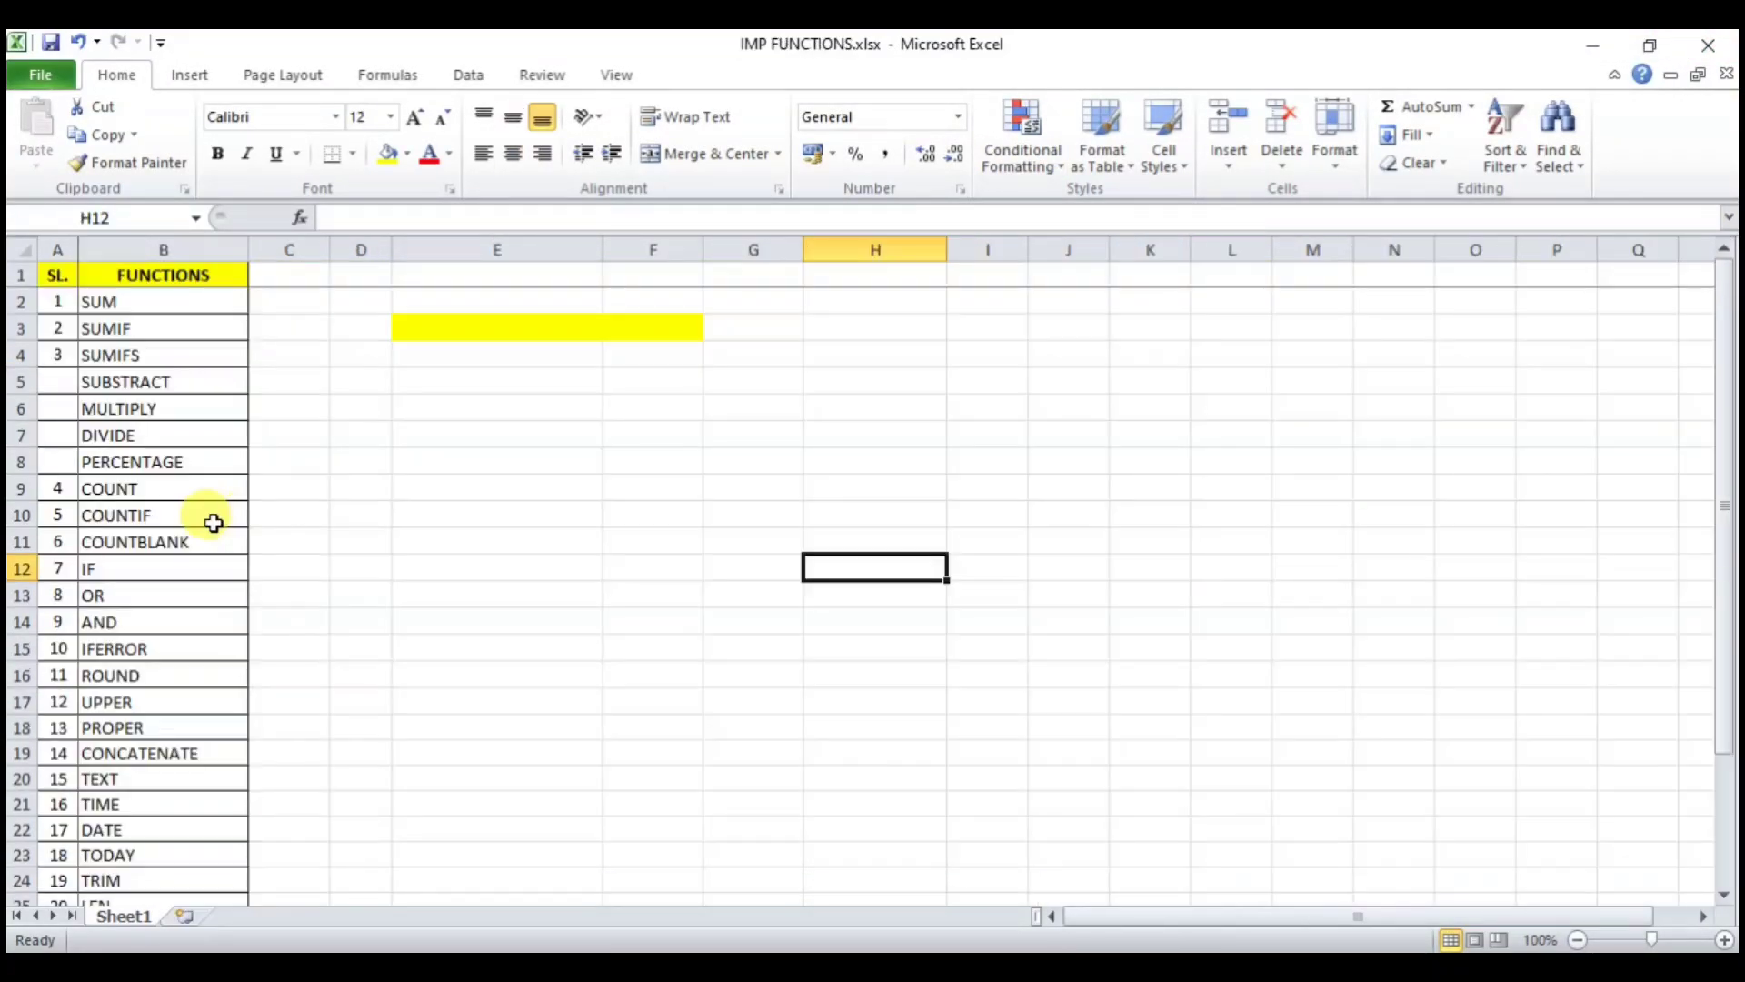
- Look over the COUNTIF, SUMIFS and COUNTBLANK entries in the function list of the IMP FUNCTIONS workbook
click(219, 516)
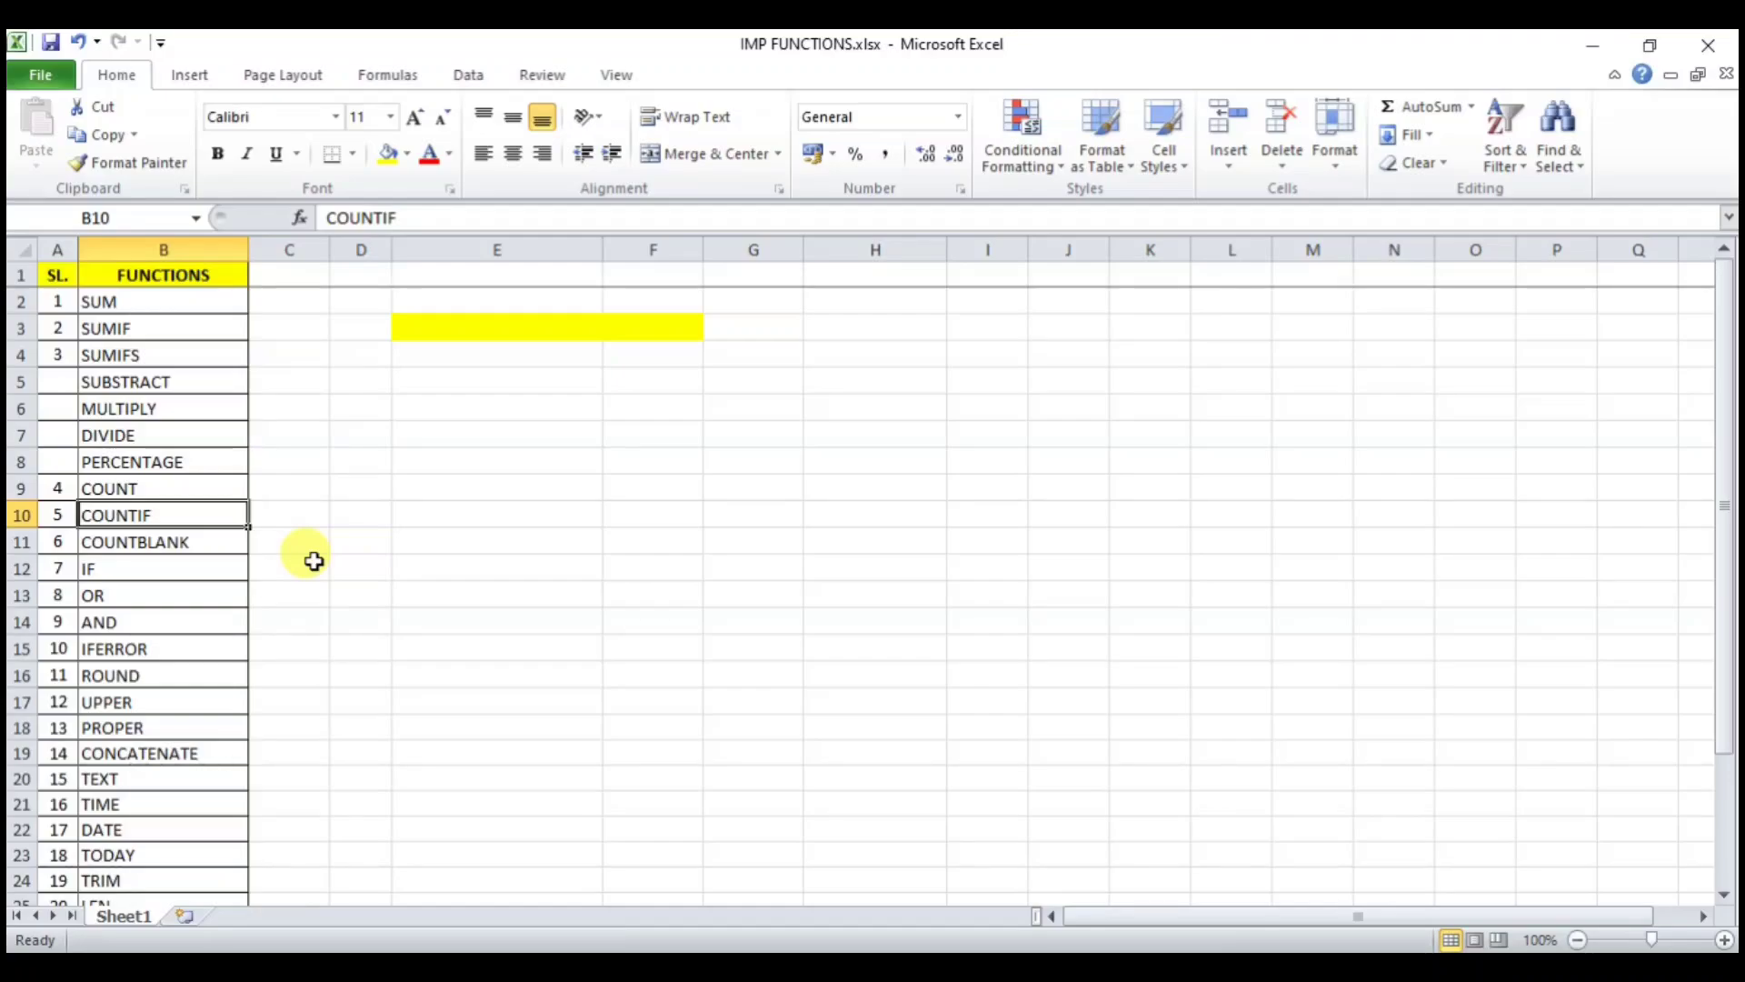
click(191, 356)
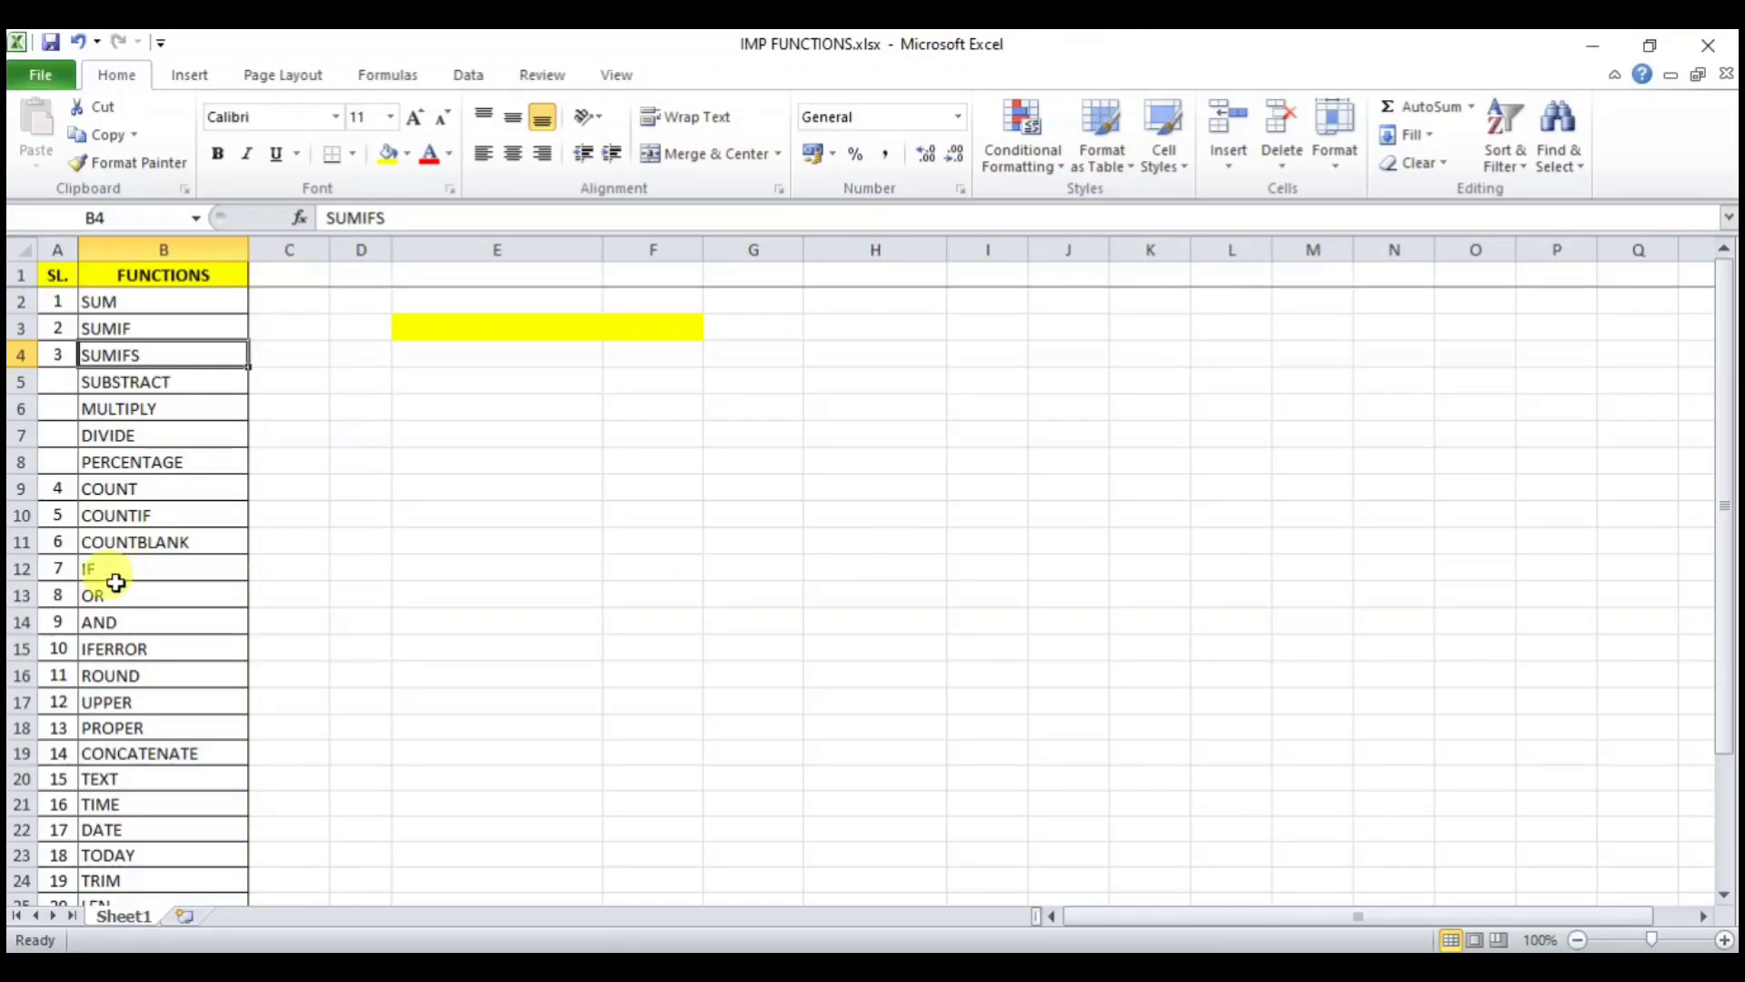
click(186, 542)
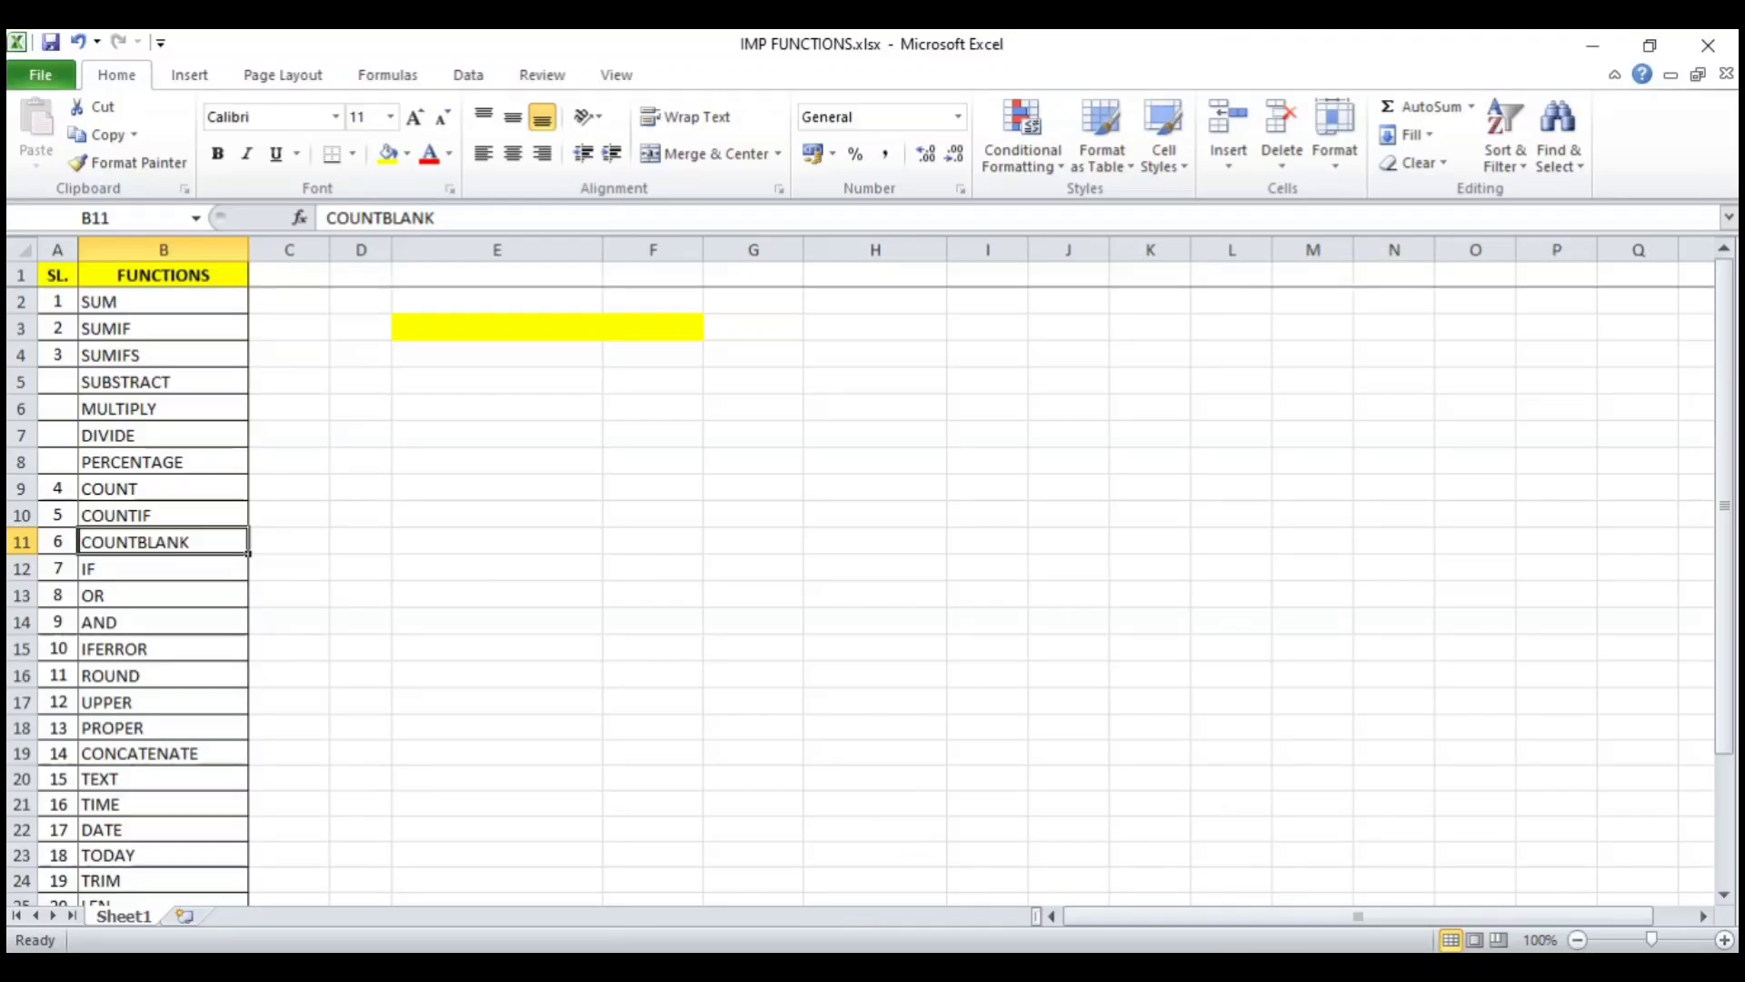
click(764, 968)
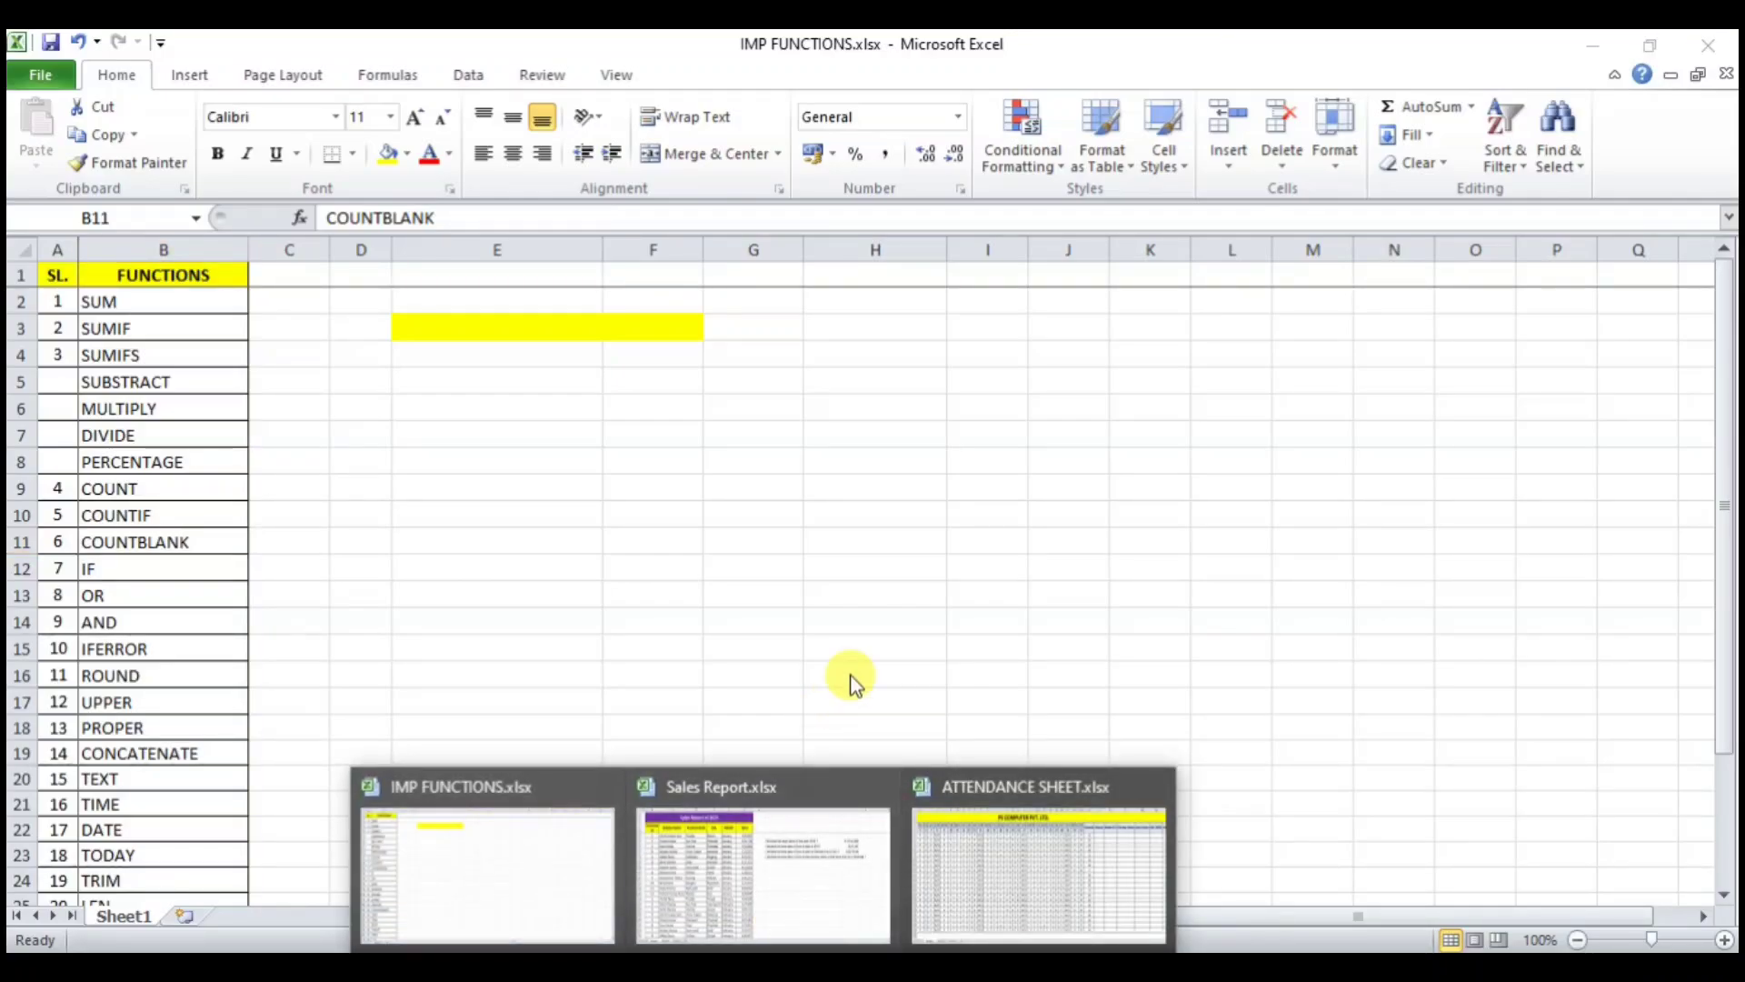
click(769, 460)
- Clear all contents and formatting from the yellow cells E3:F3
drag(420, 325, 657, 334)
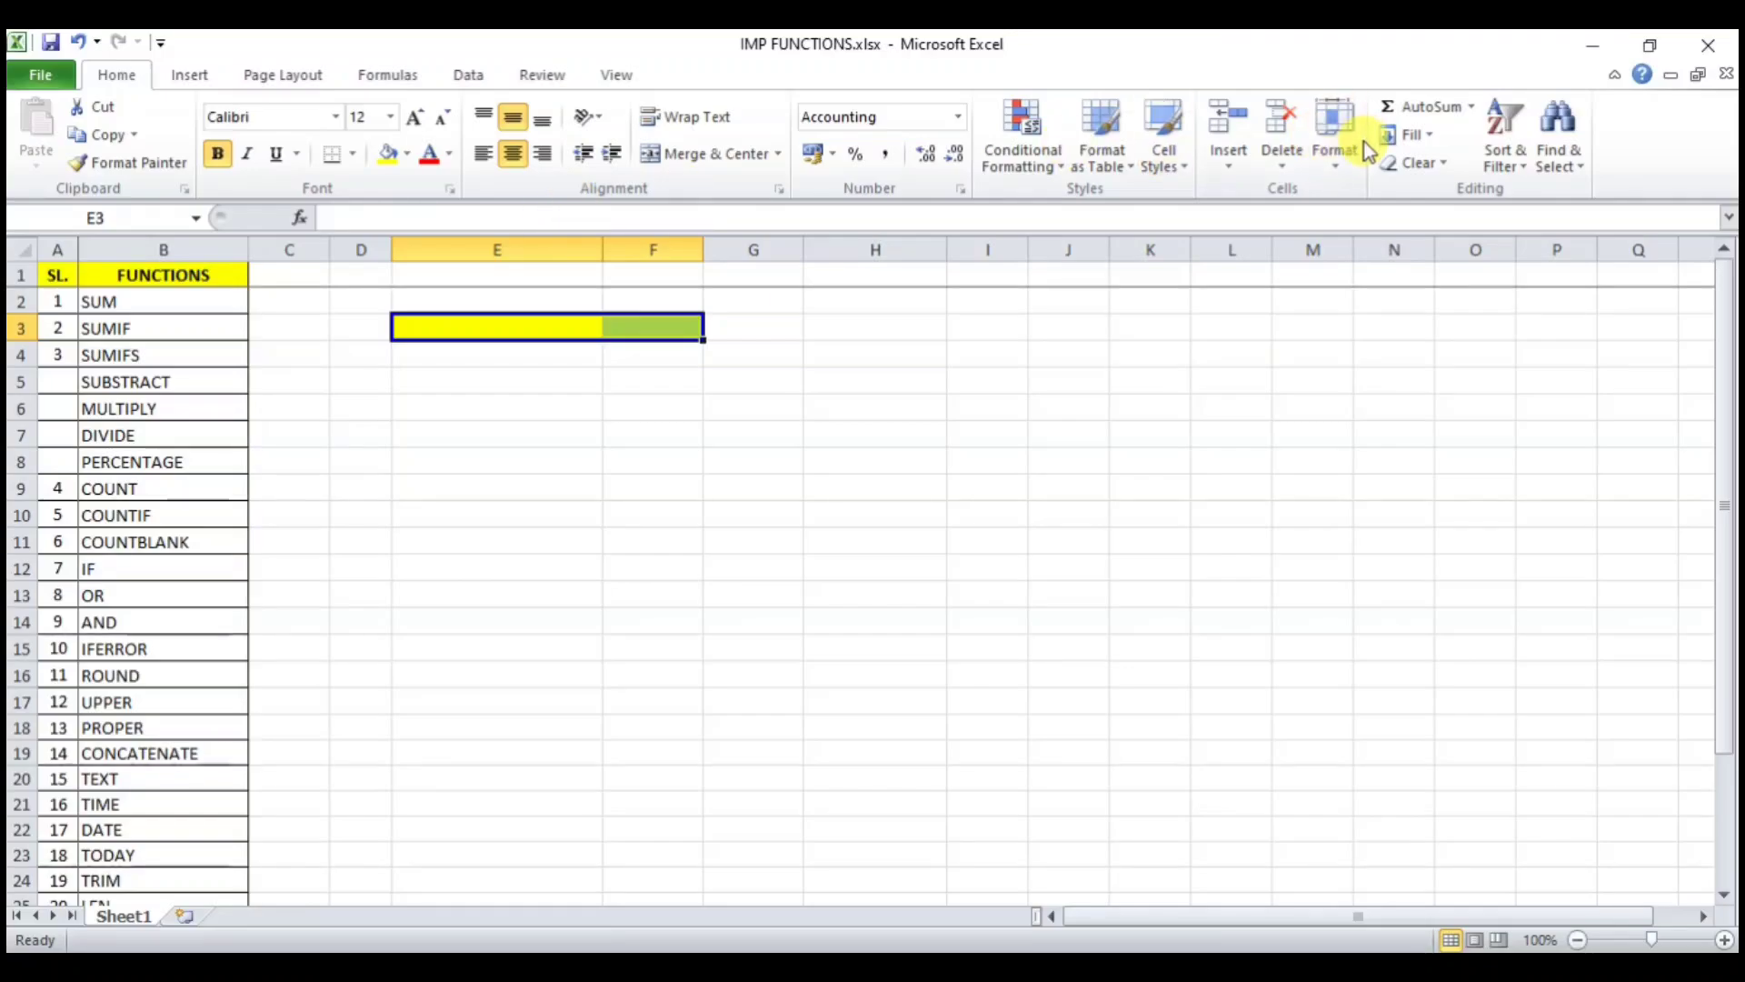
click(1398, 162)
click(1420, 189)
click(986, 434)
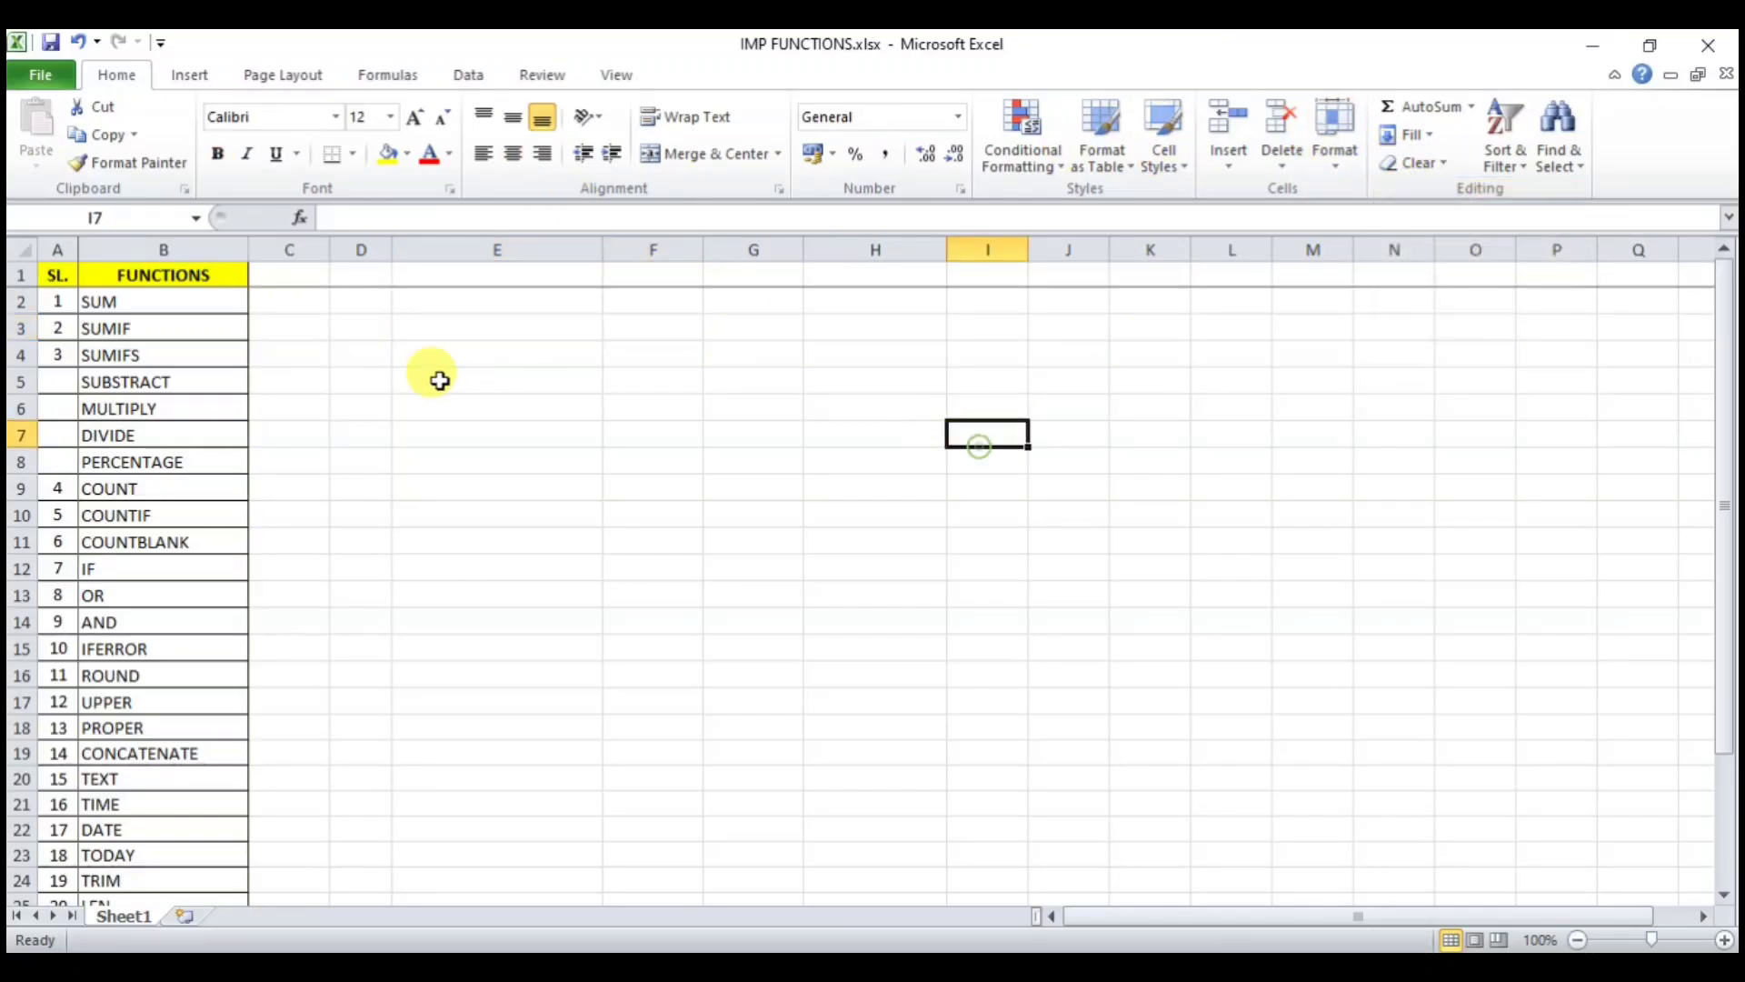
- Apply all borders to the range D3:I18 and narrow column E
click(364, 327)
drag(414, 358, 947, 713)
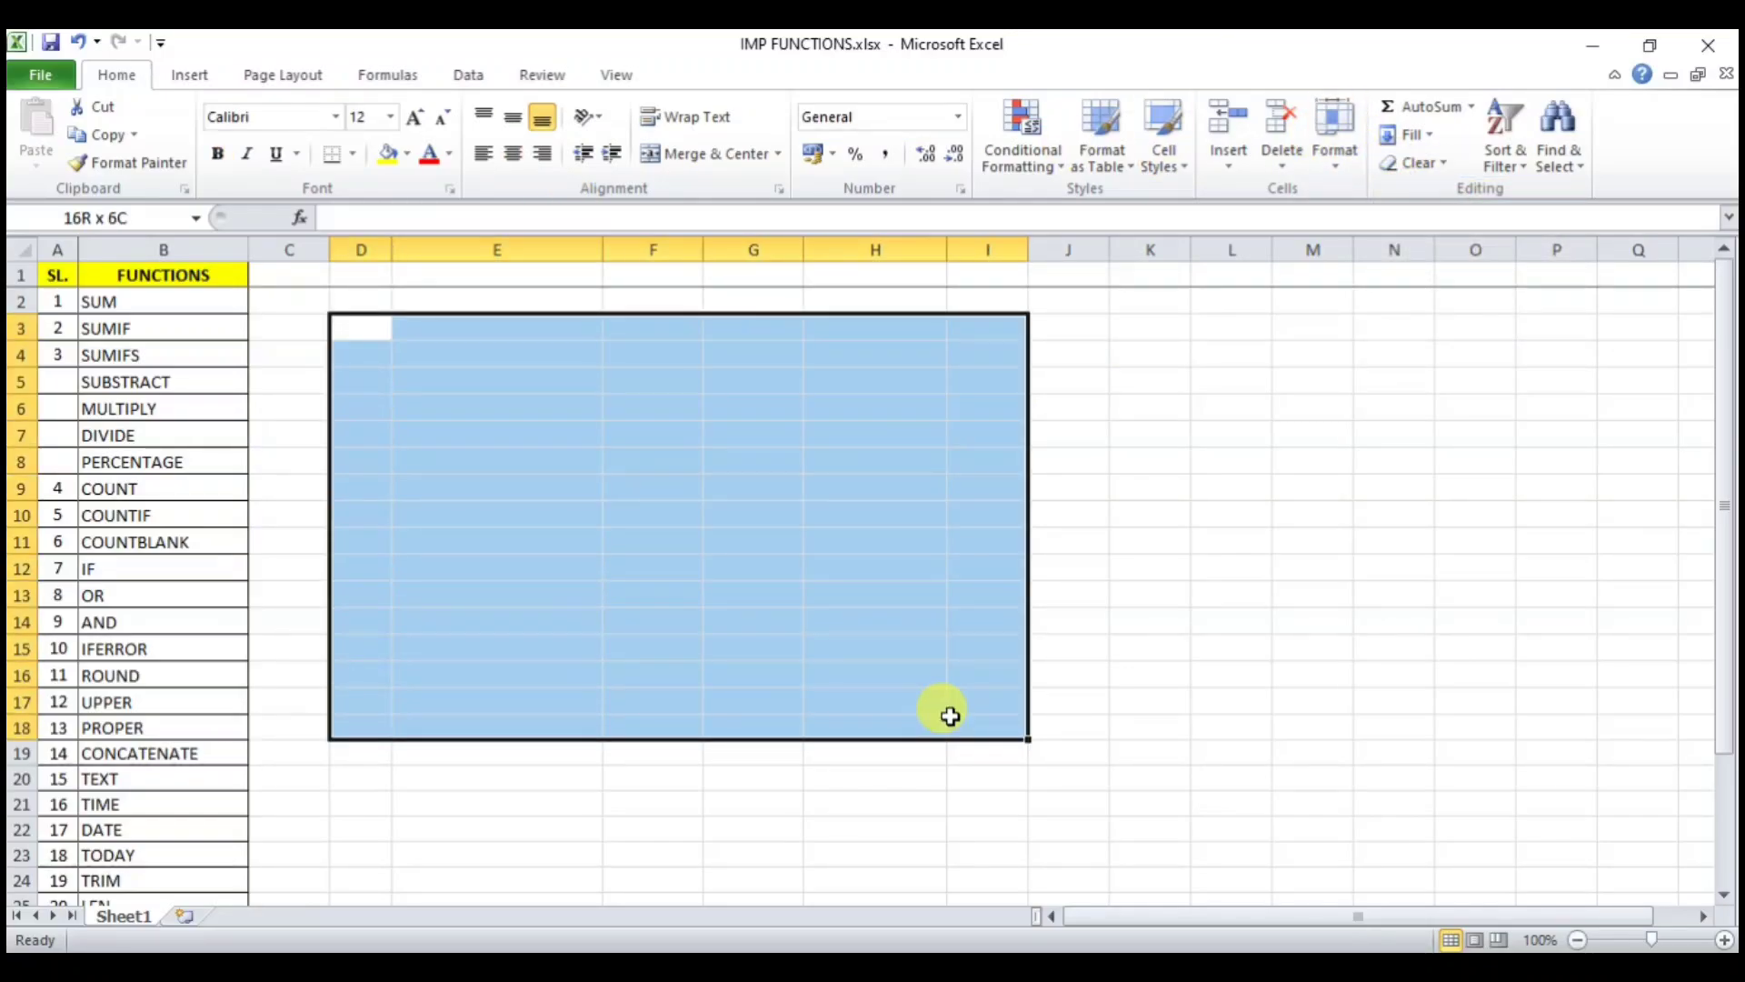
click(354, 157)
click(391, 354)
drag(661, 474, 654, 459)
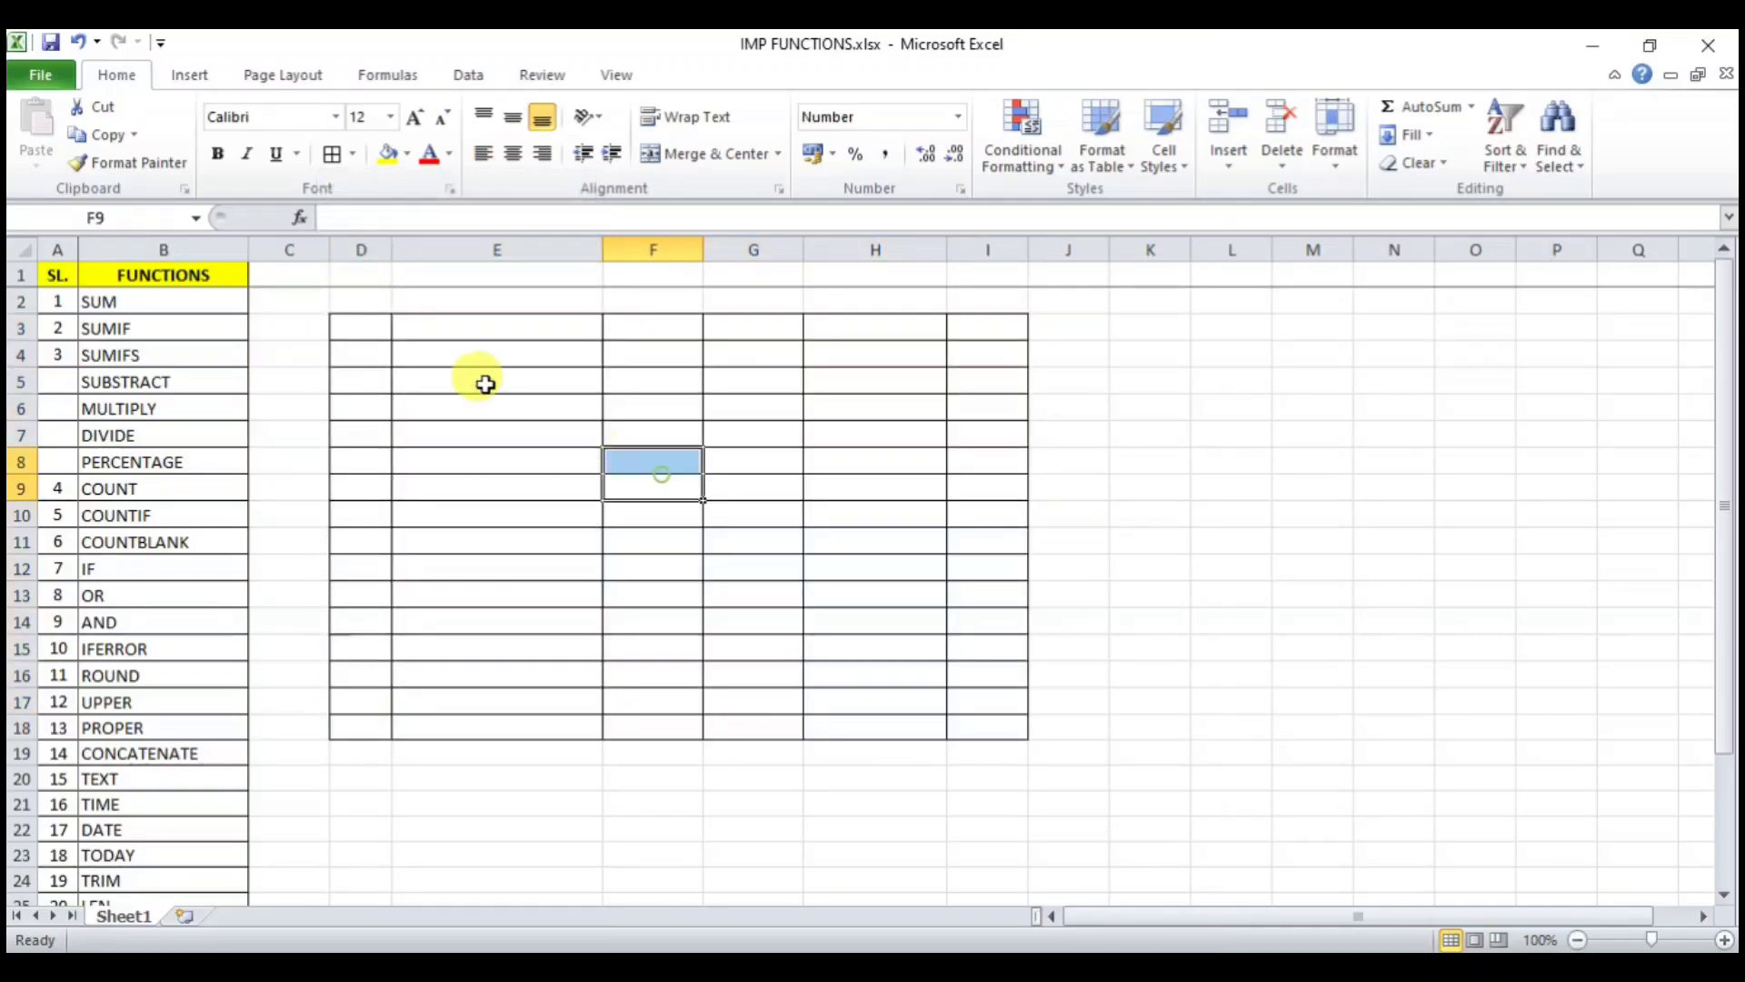
drag(603, 251, 517, 350)
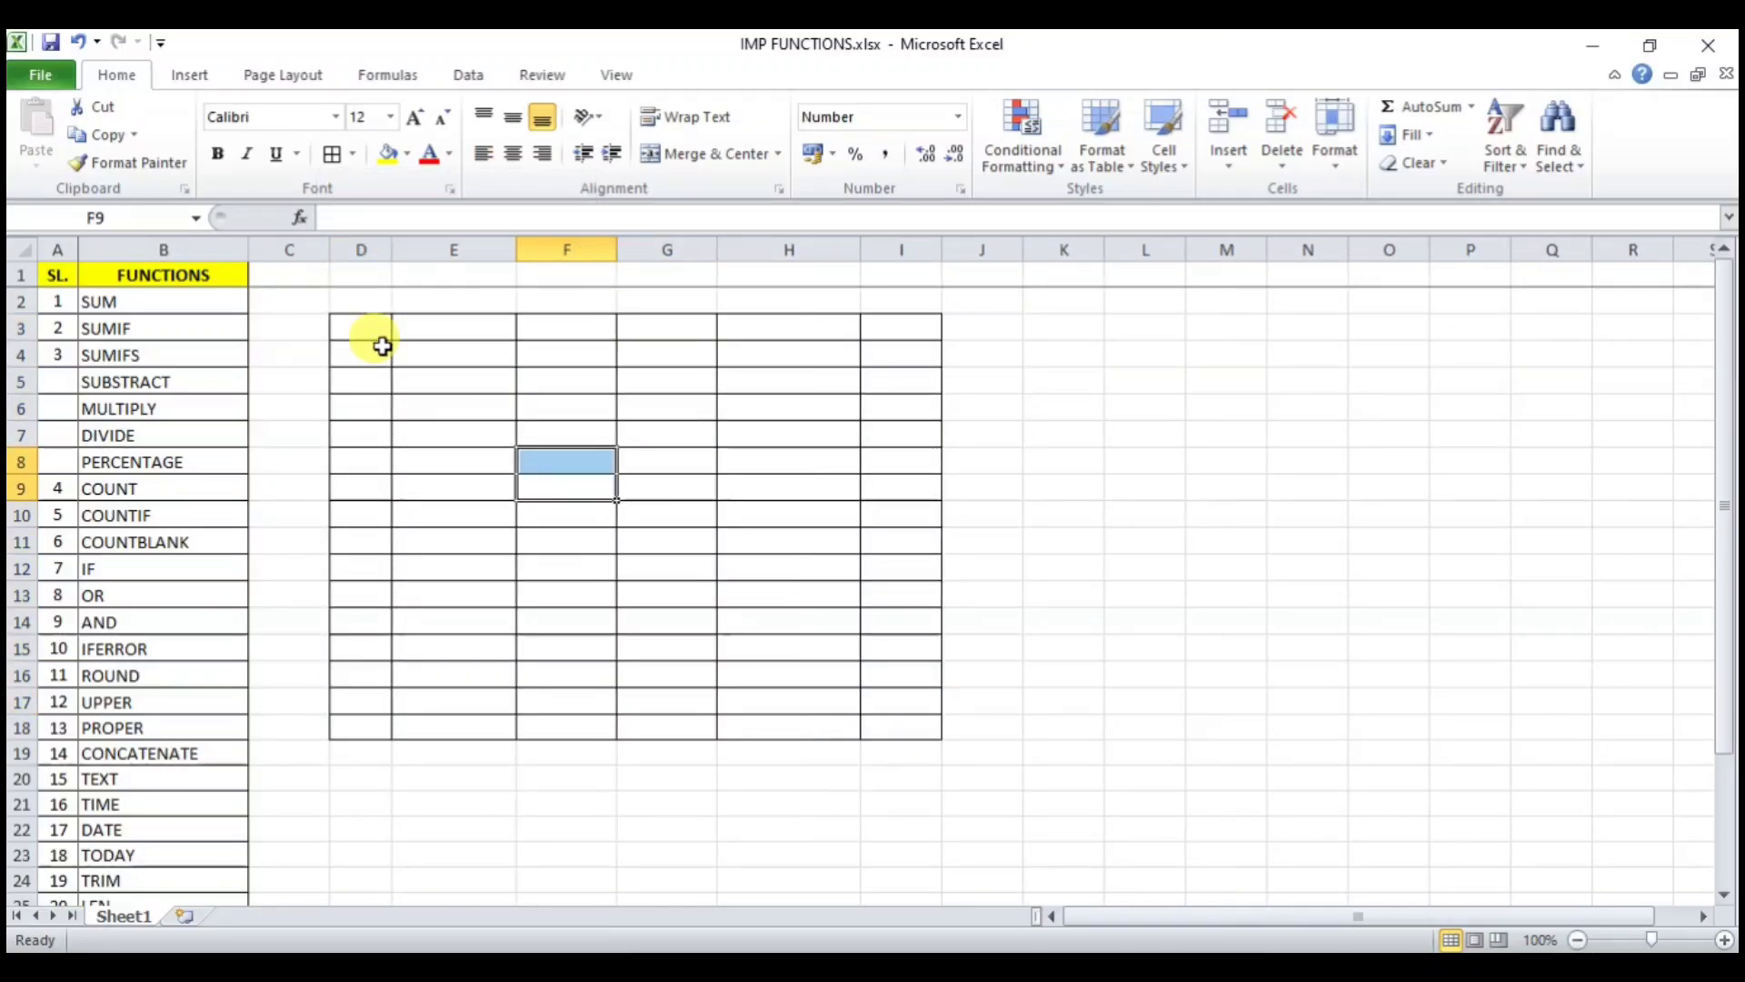
- Enter P in cell D3 of the bordered table
click(378, 330)
text(P)
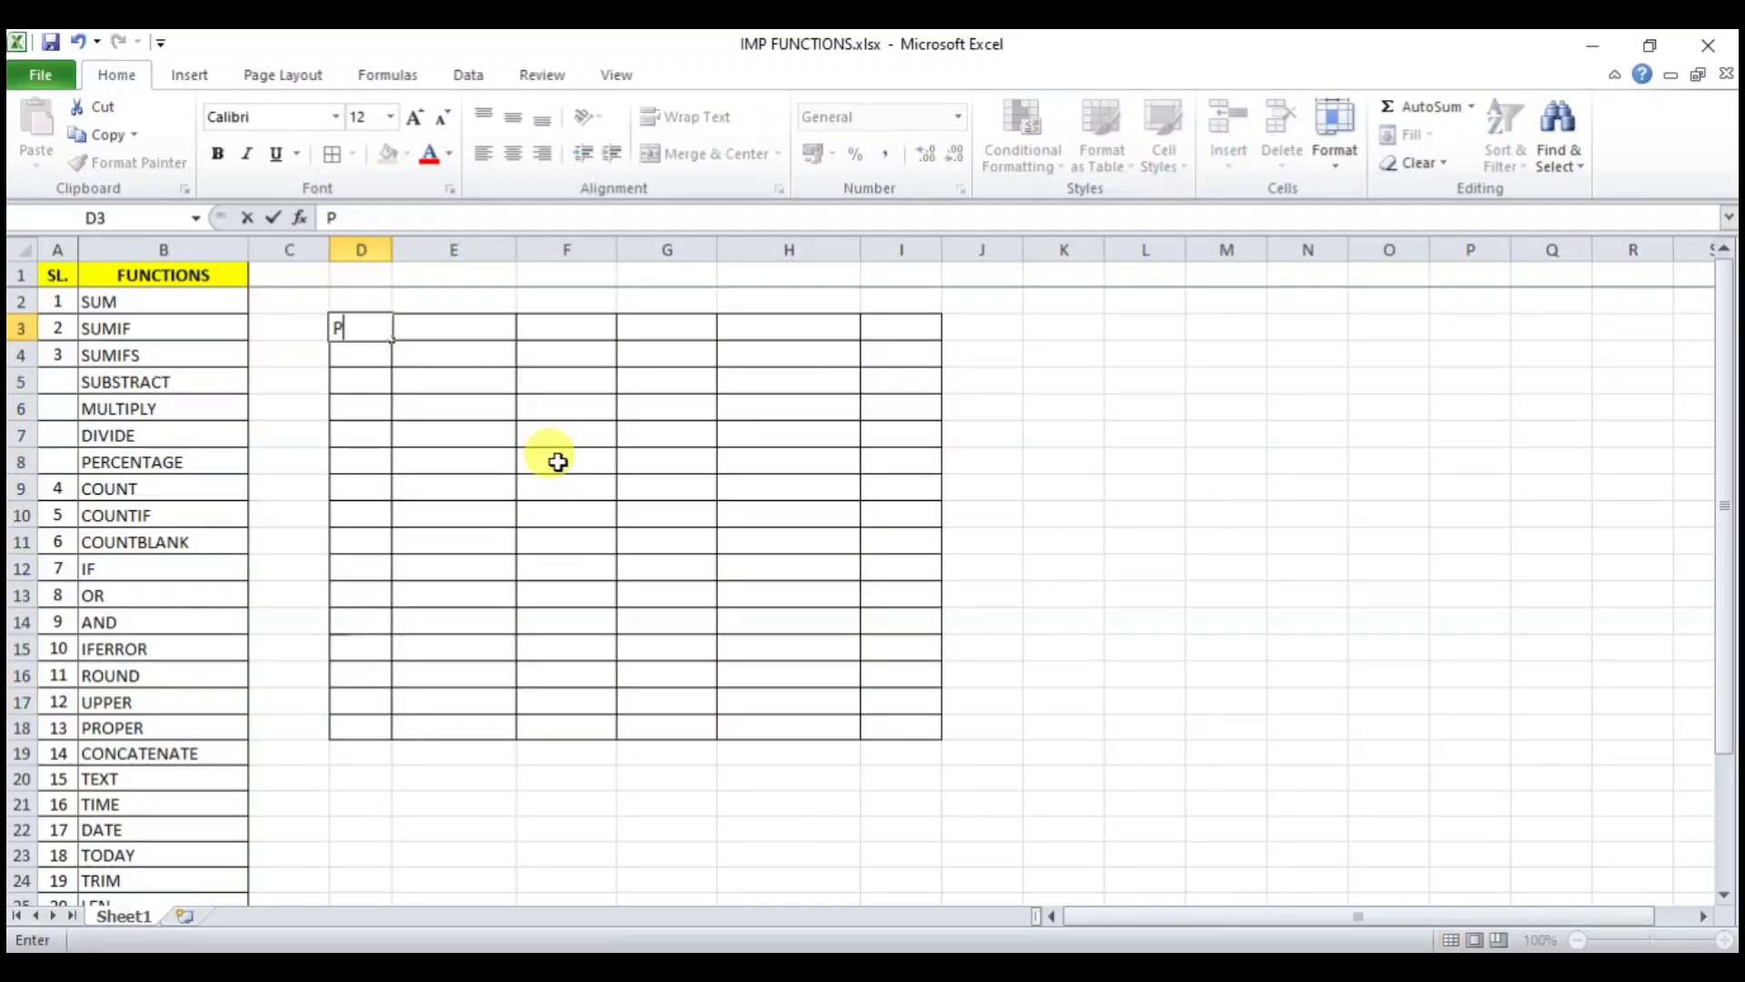
key(Down)
key(Down)
key(Down)
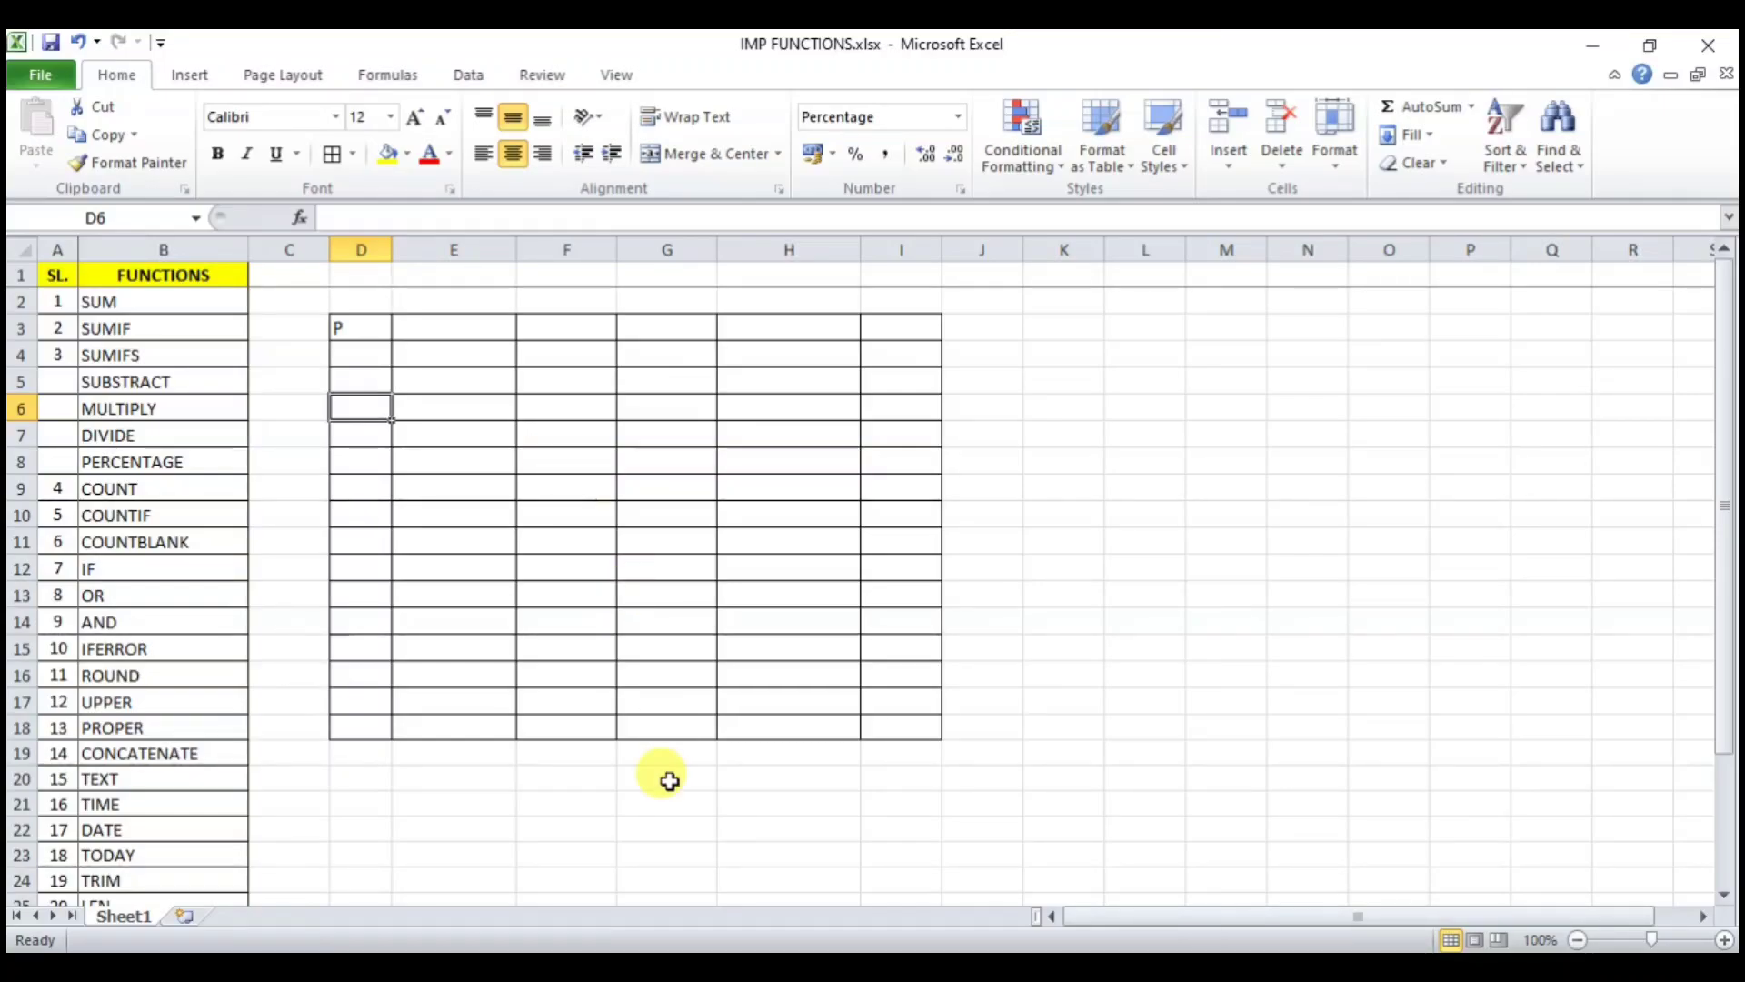
- Switch to the ATTENDANCE SHEET workbook and copy the attendance marks in S5:AD24
click(764, 969)
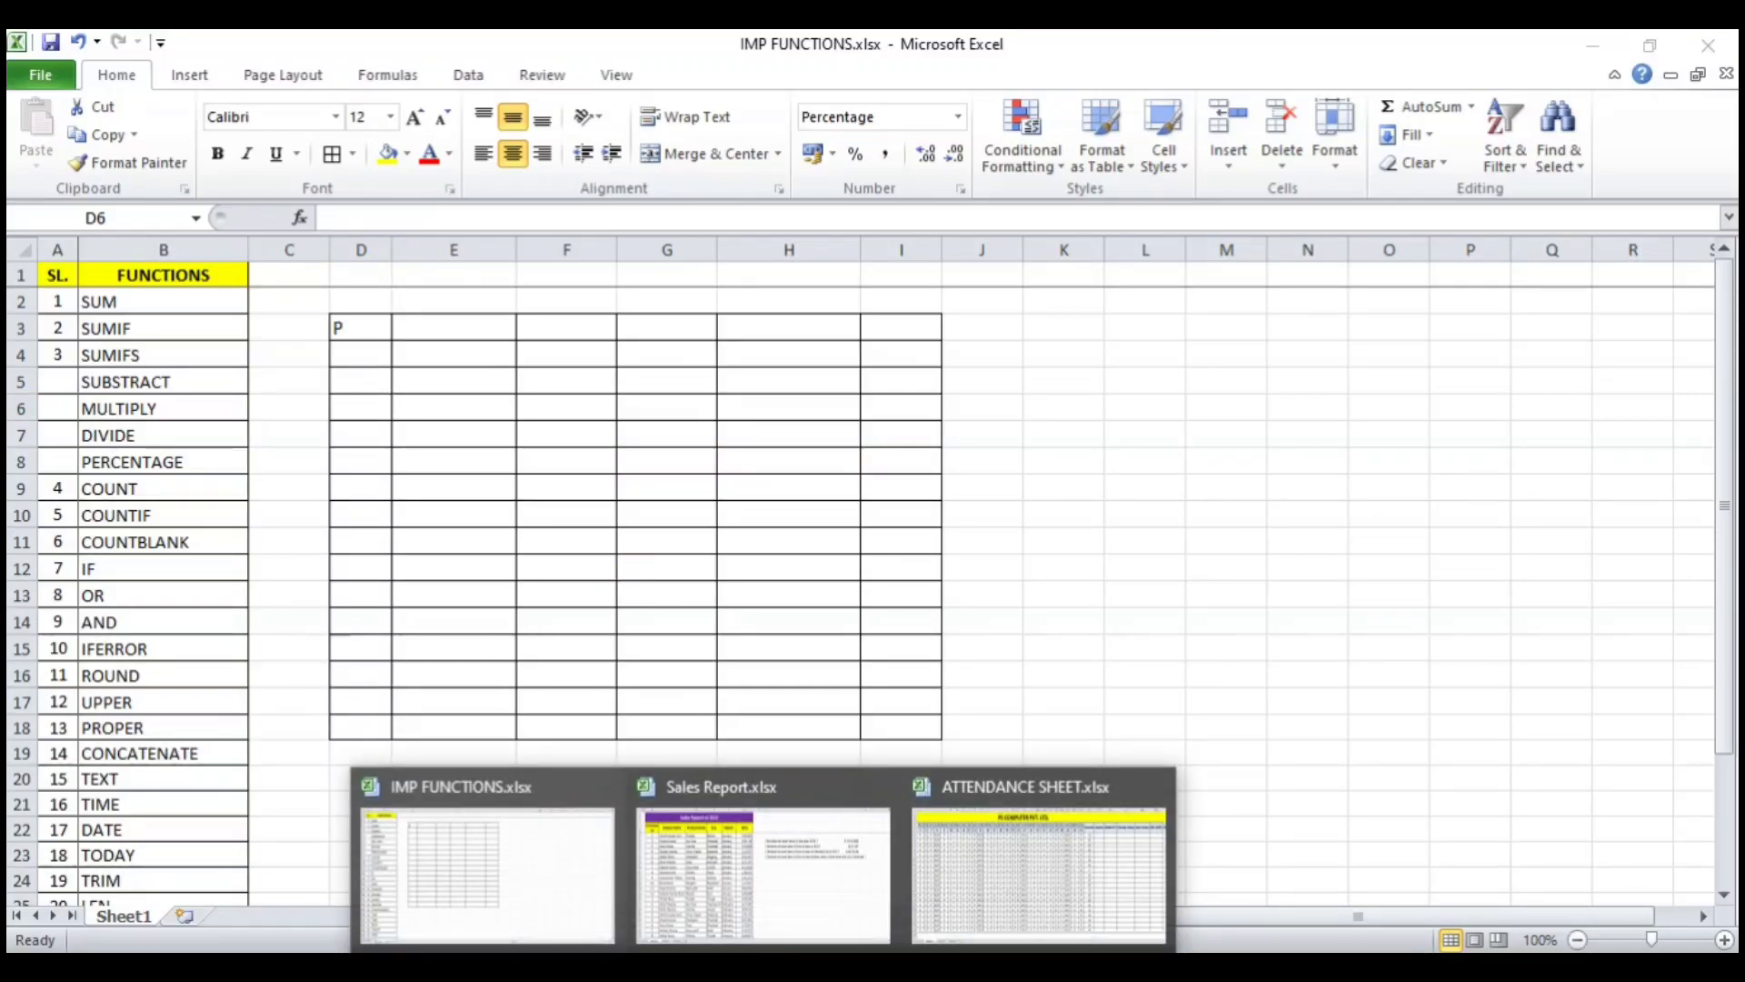
click(1079, 826)
drag(534, 374, 714, 856)
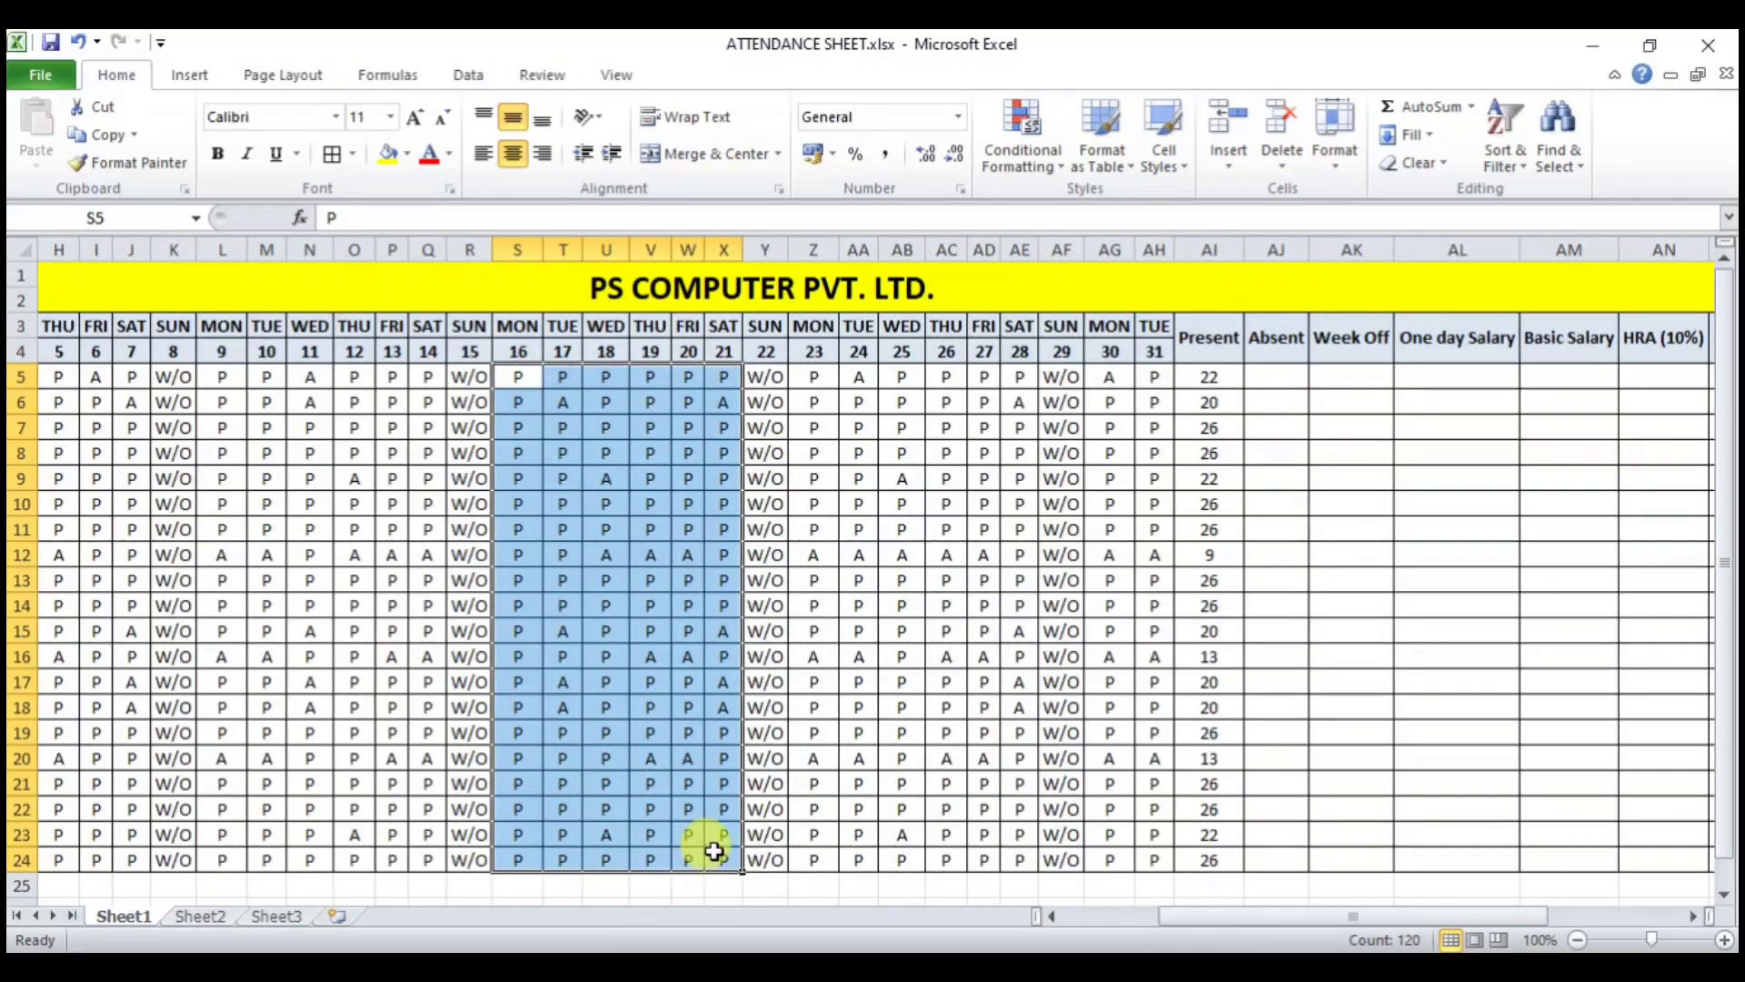
key(shift+Right)
key(shift+Right)
key(shift+Right)
key(shift+Right)
key(shift+Right)
key(shift+Right)
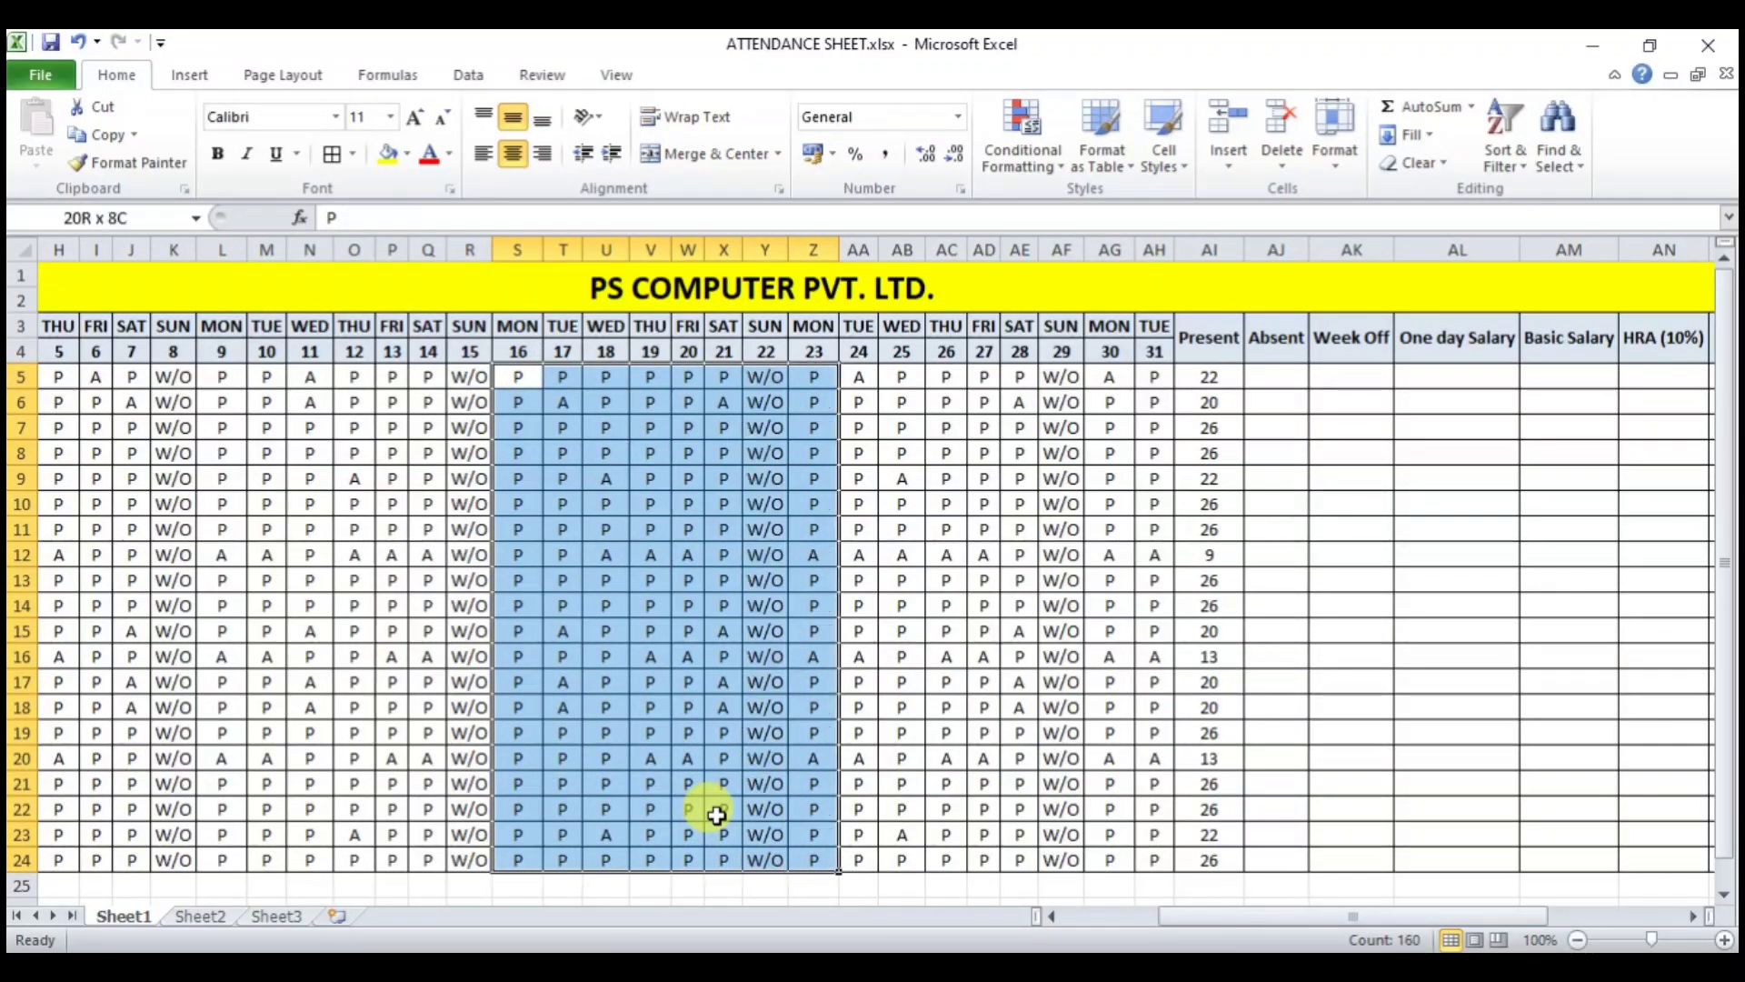
key(ctrl+c)
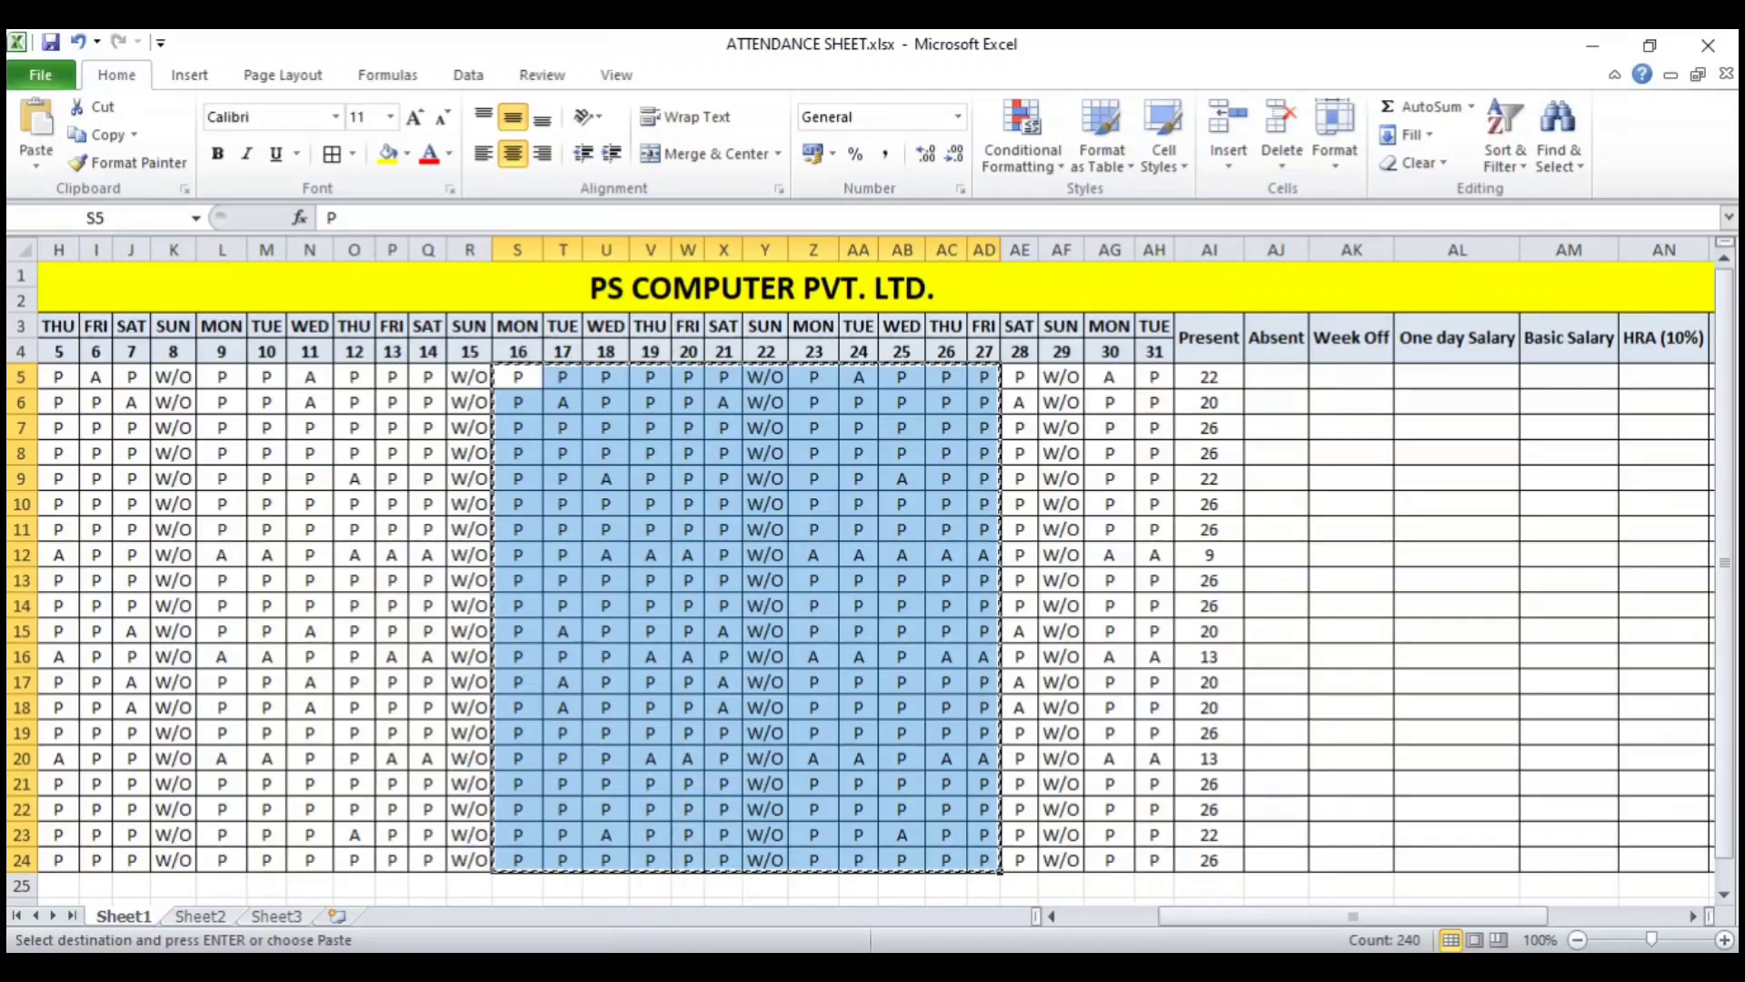
- Paste the copied attendance marks into the IMP FUNCTIONS workbook starting at cell D3
click(764, 968)
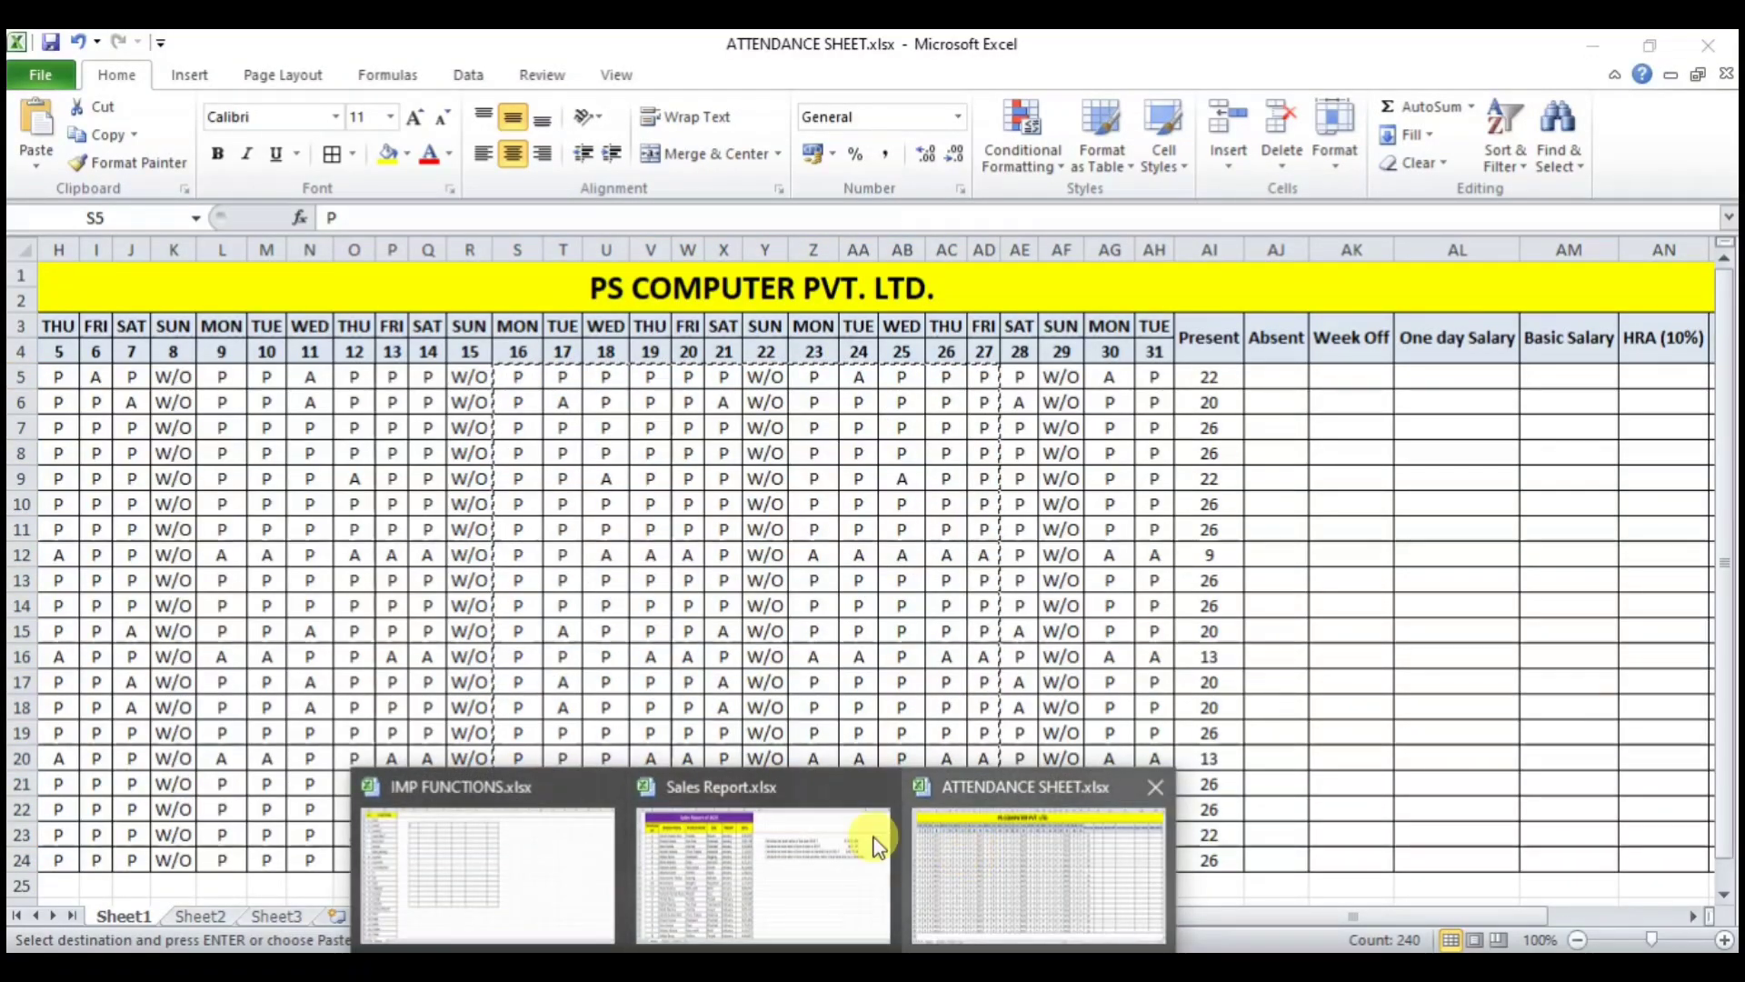
click(481, 846)
click(374, 329)
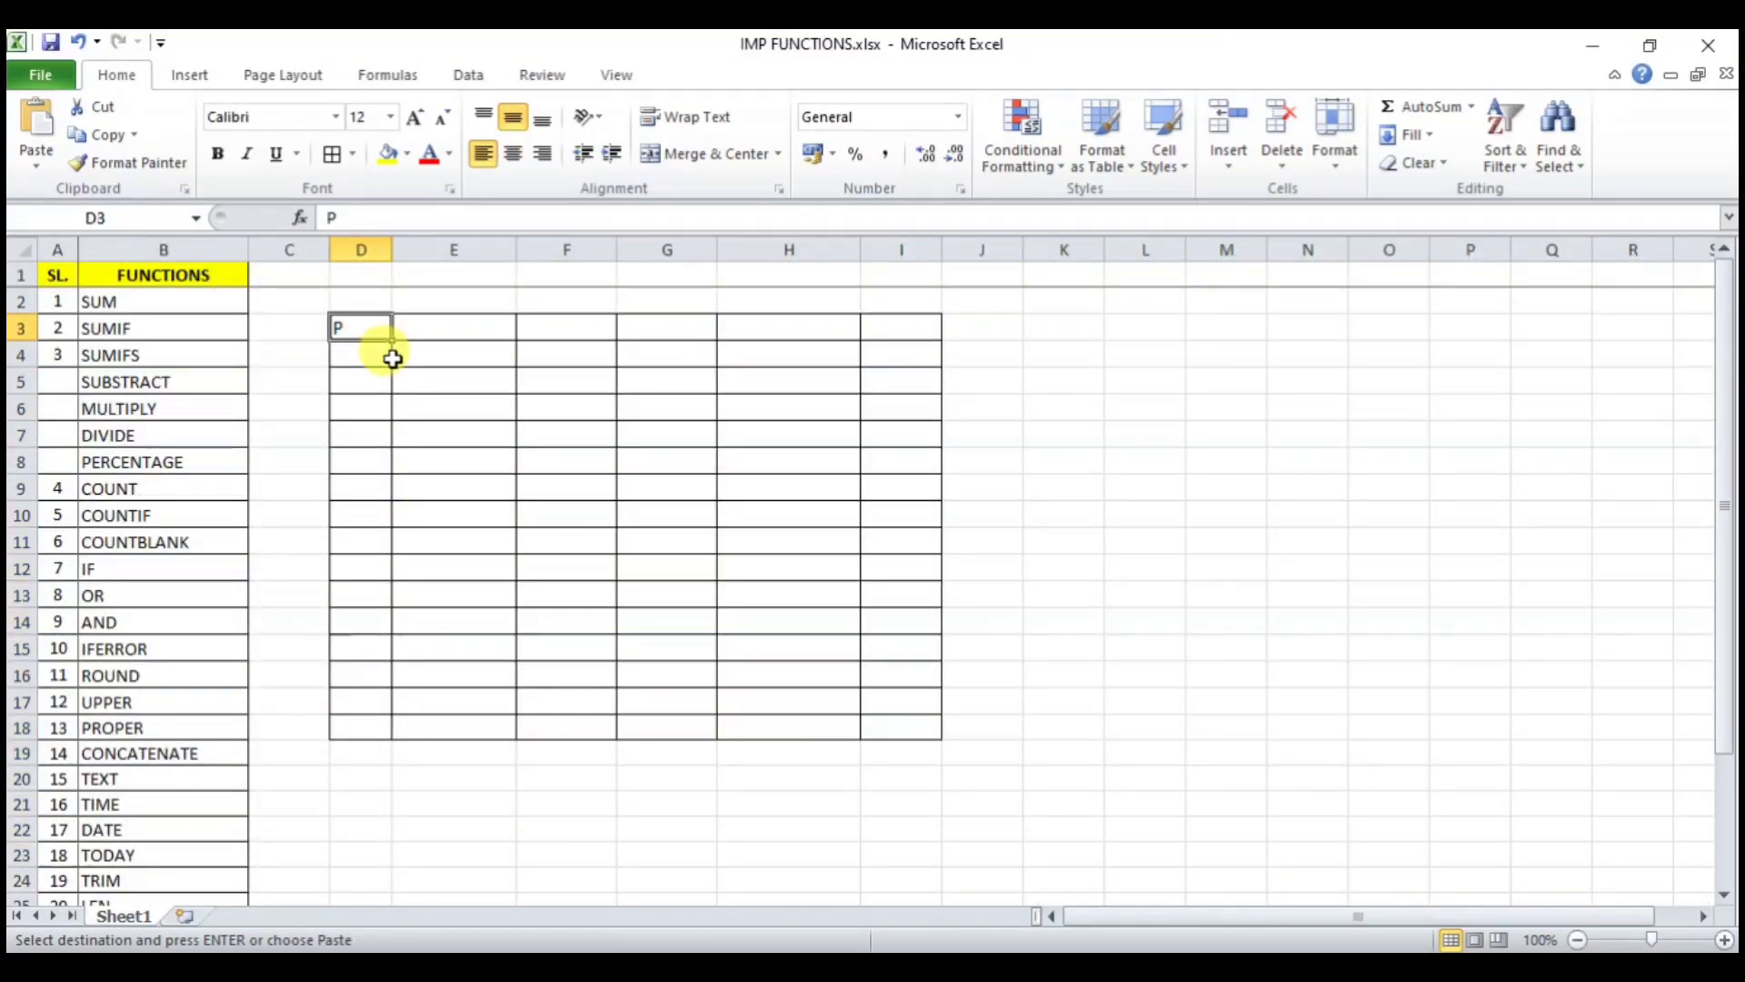
key(ctrl+v)
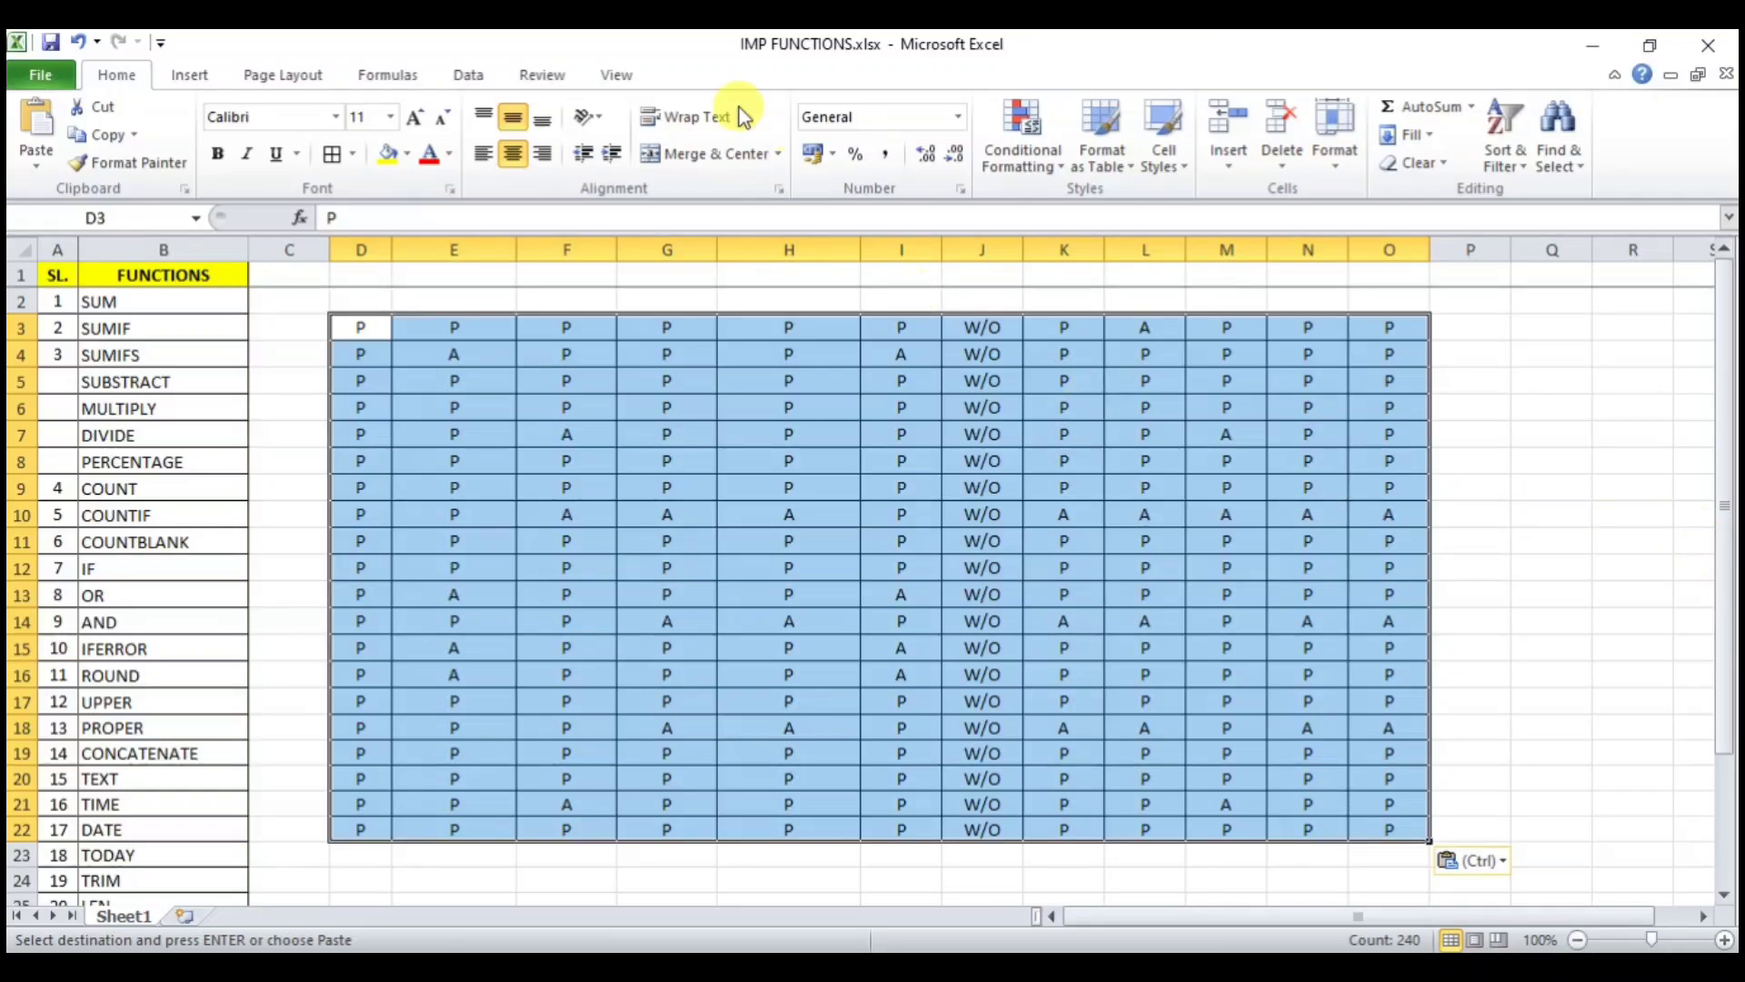
- Remove the pasted marks and borders in columns K to P
click(1148, 450)
drag(1064, 250, 1435, 307)
key(Delete)
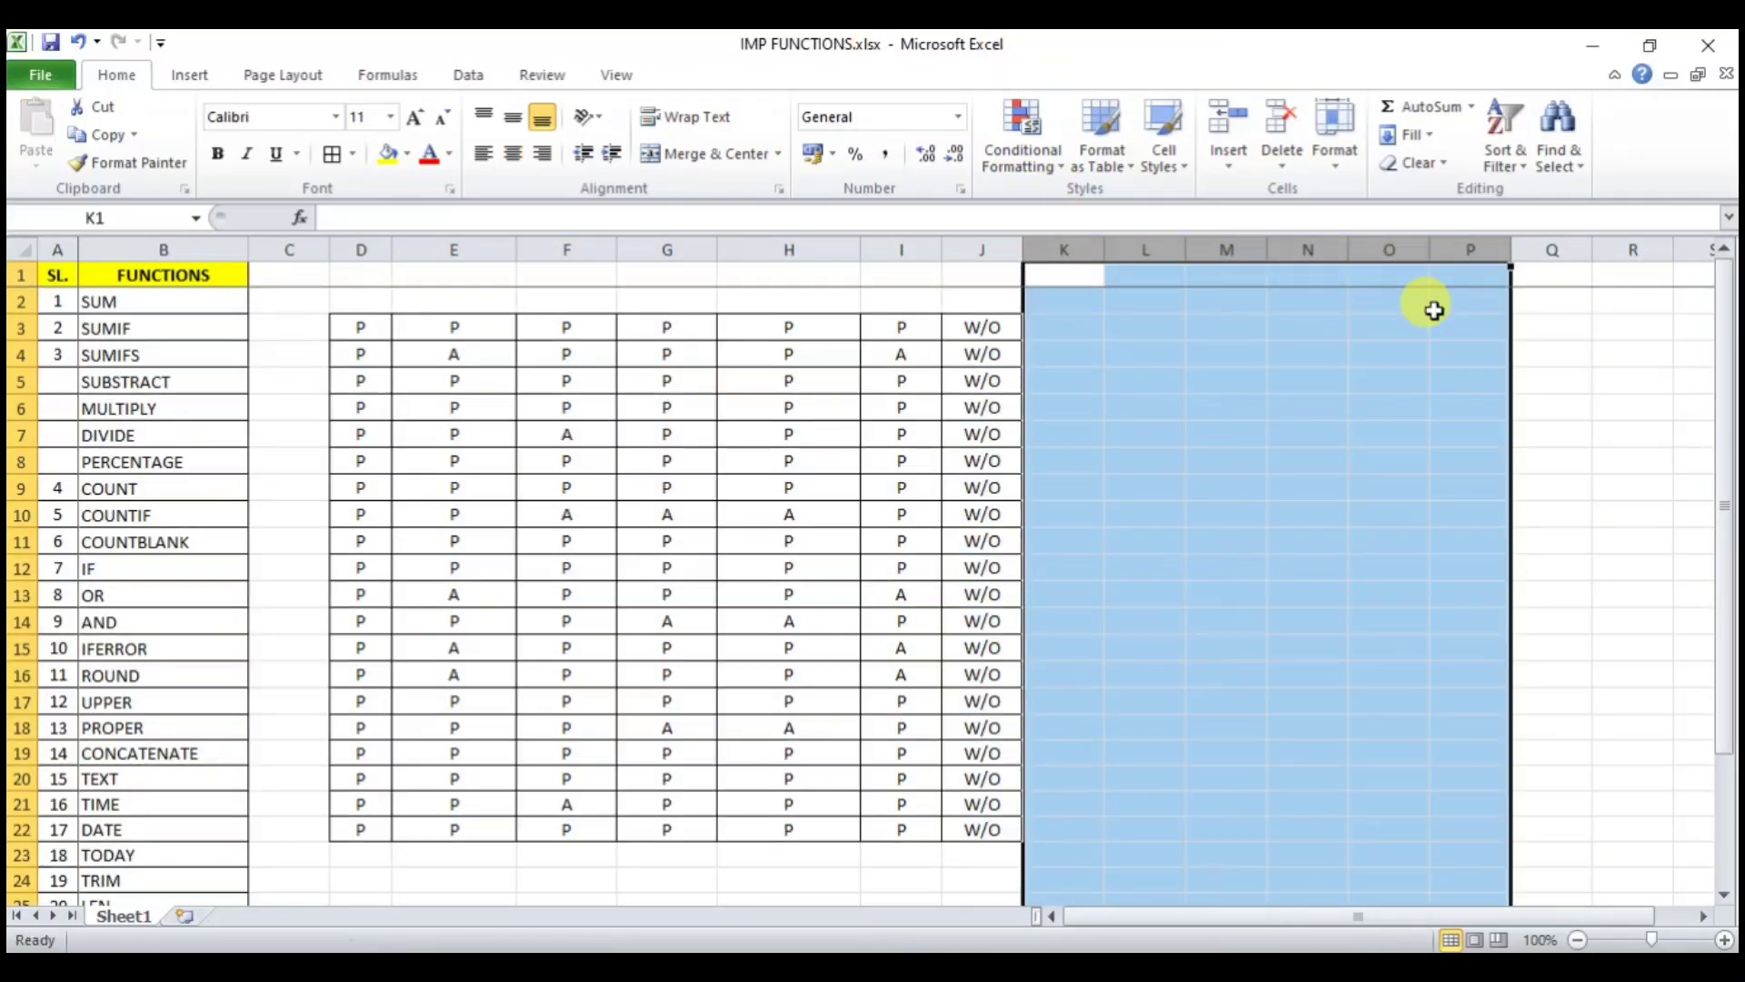
click(1325, 460)
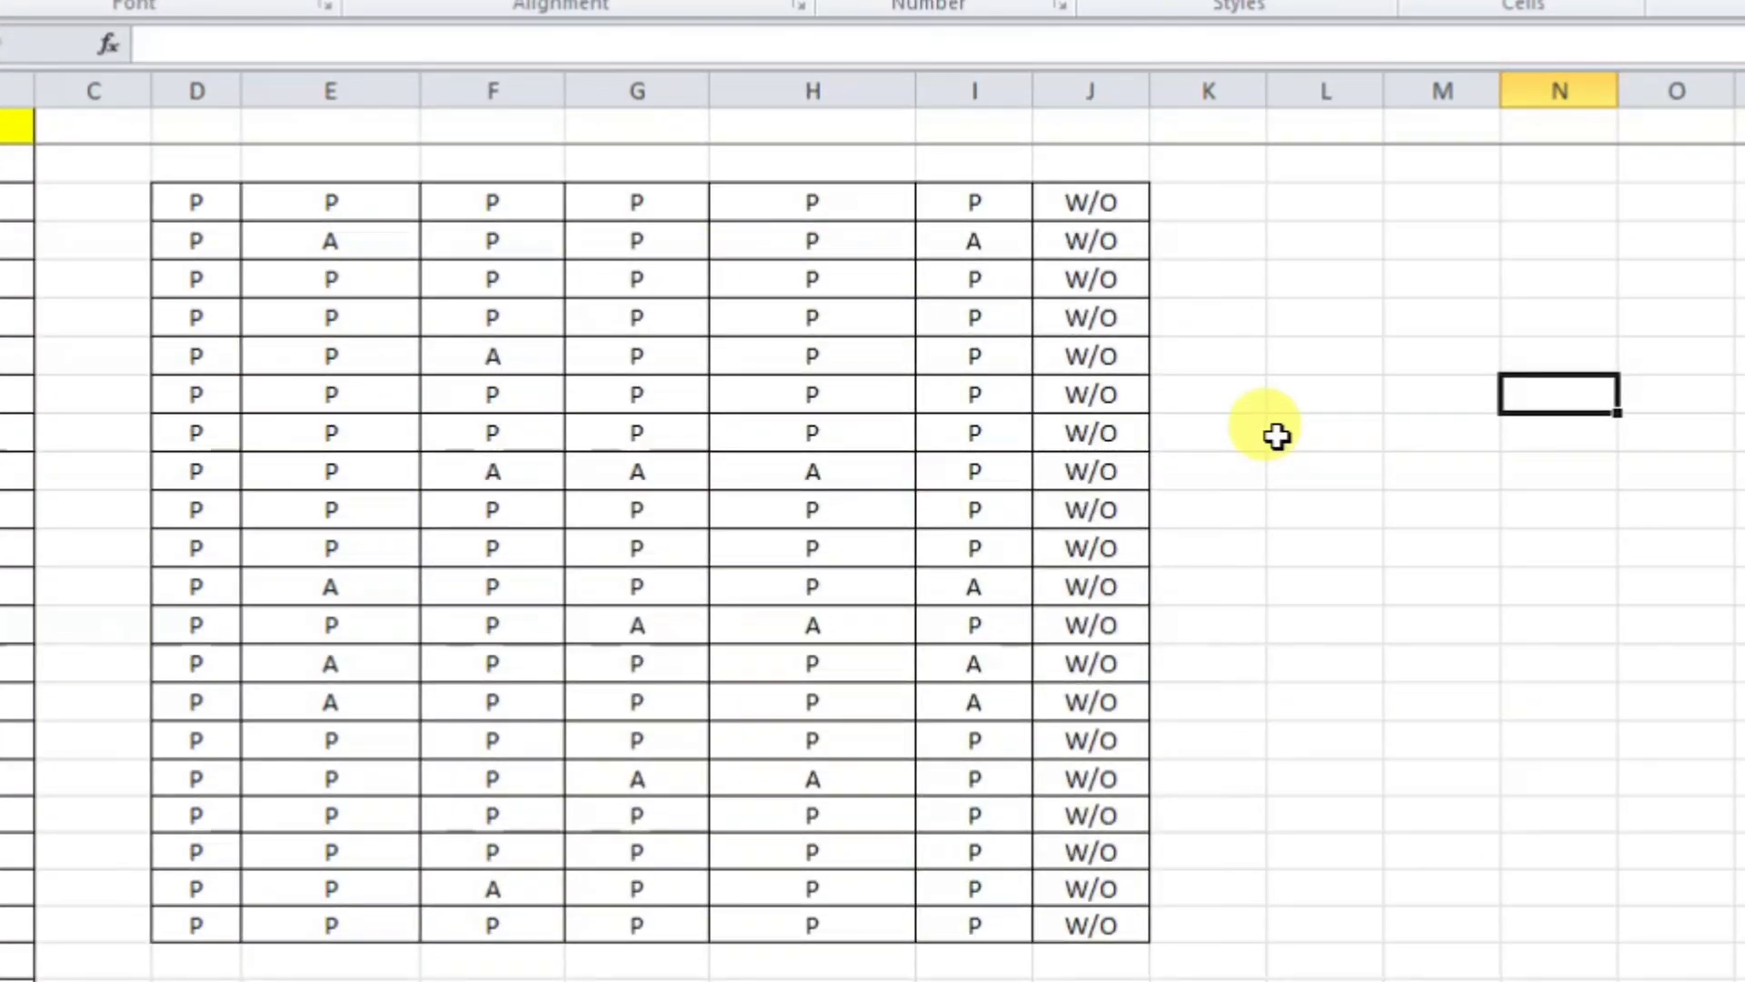
- Empty cells G9 and G17 in the pasted attendance table
click(644, 432)
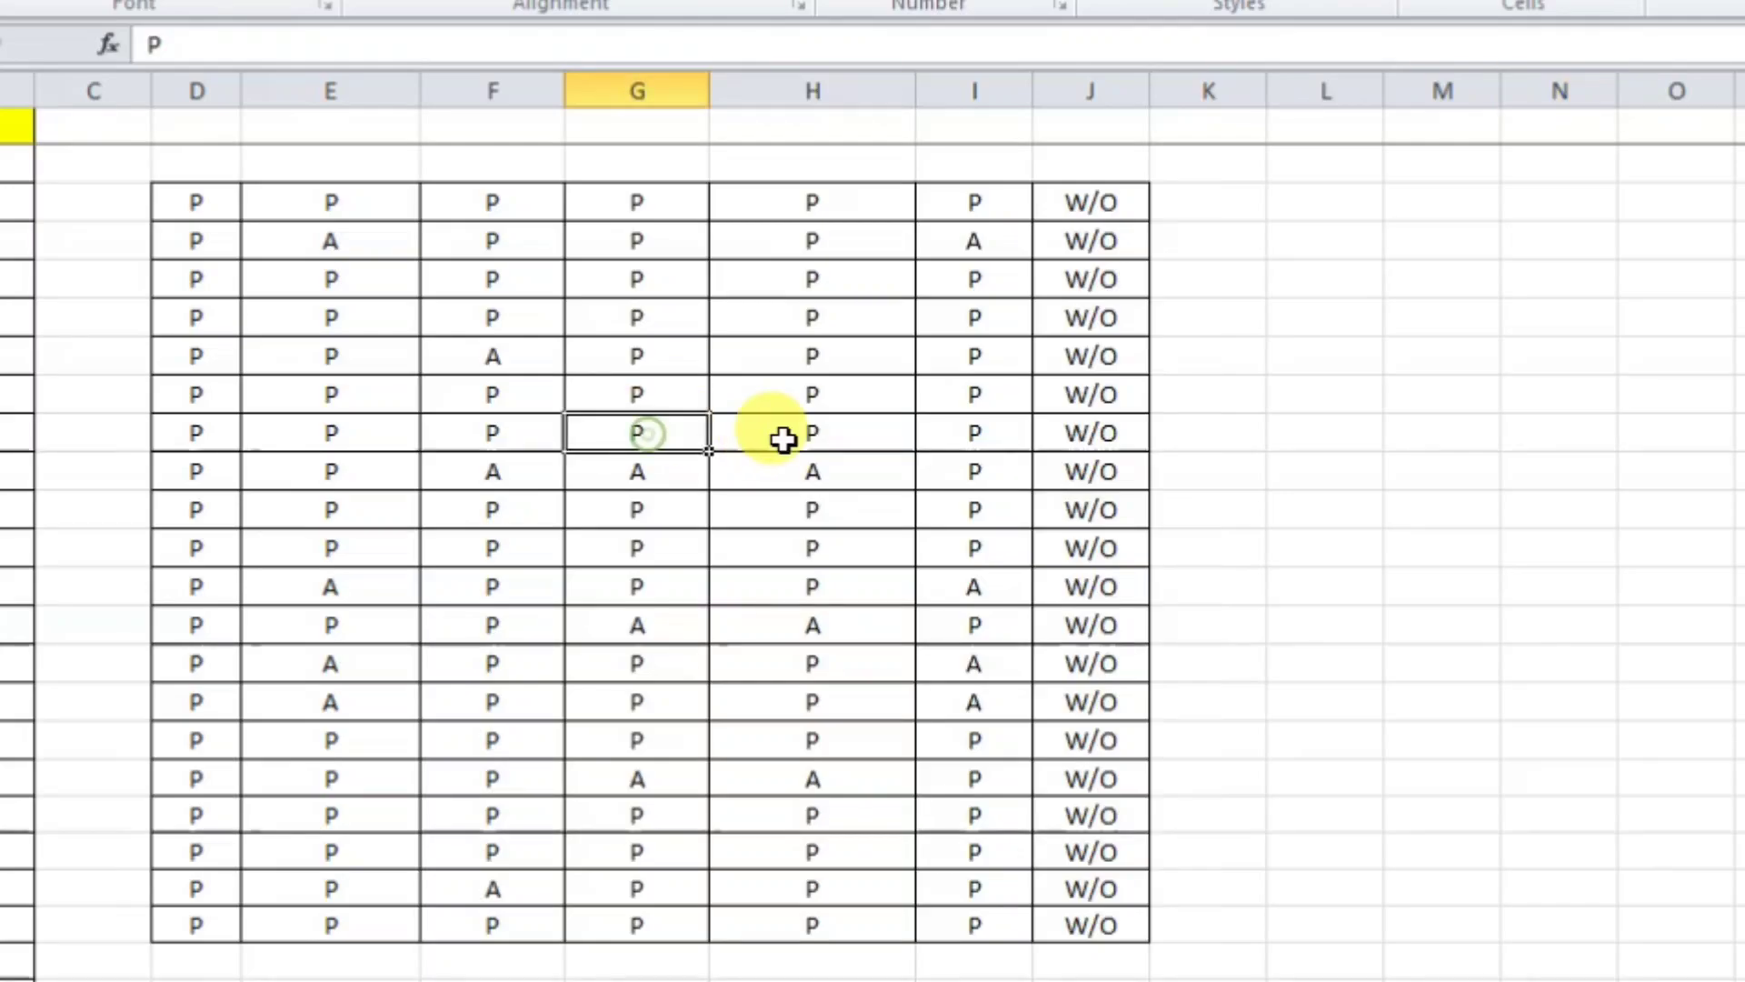
key(BackSpace)
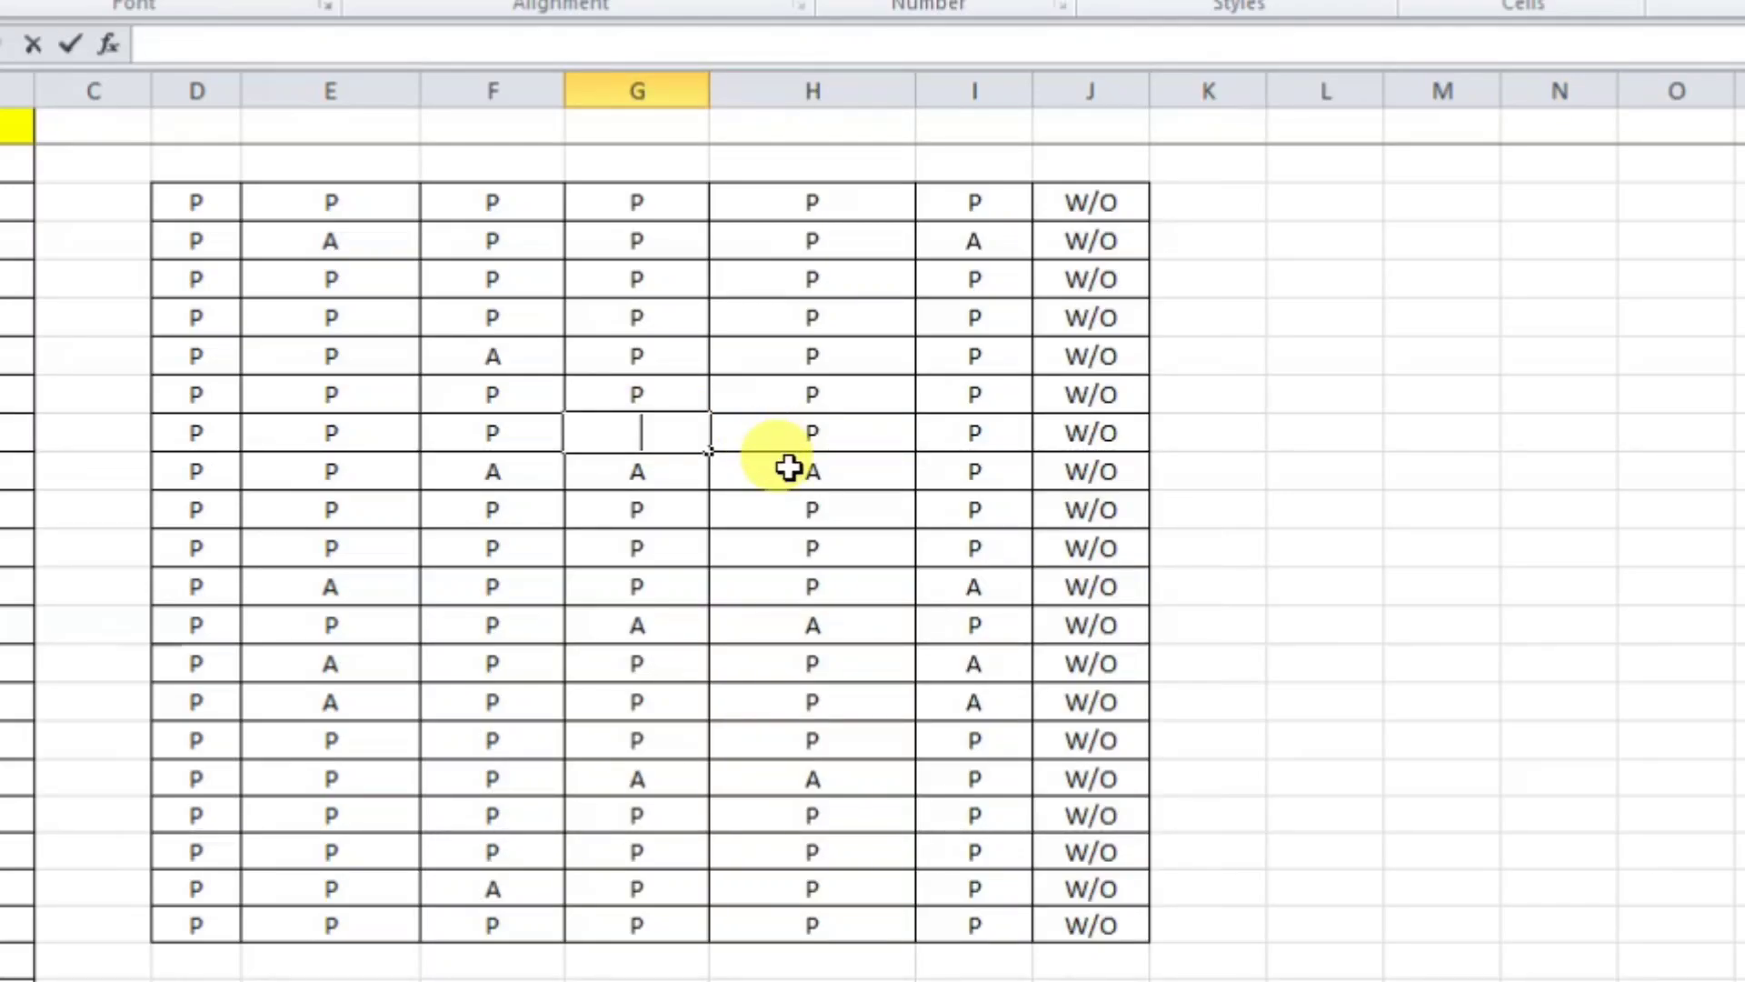
click(1470, 502)
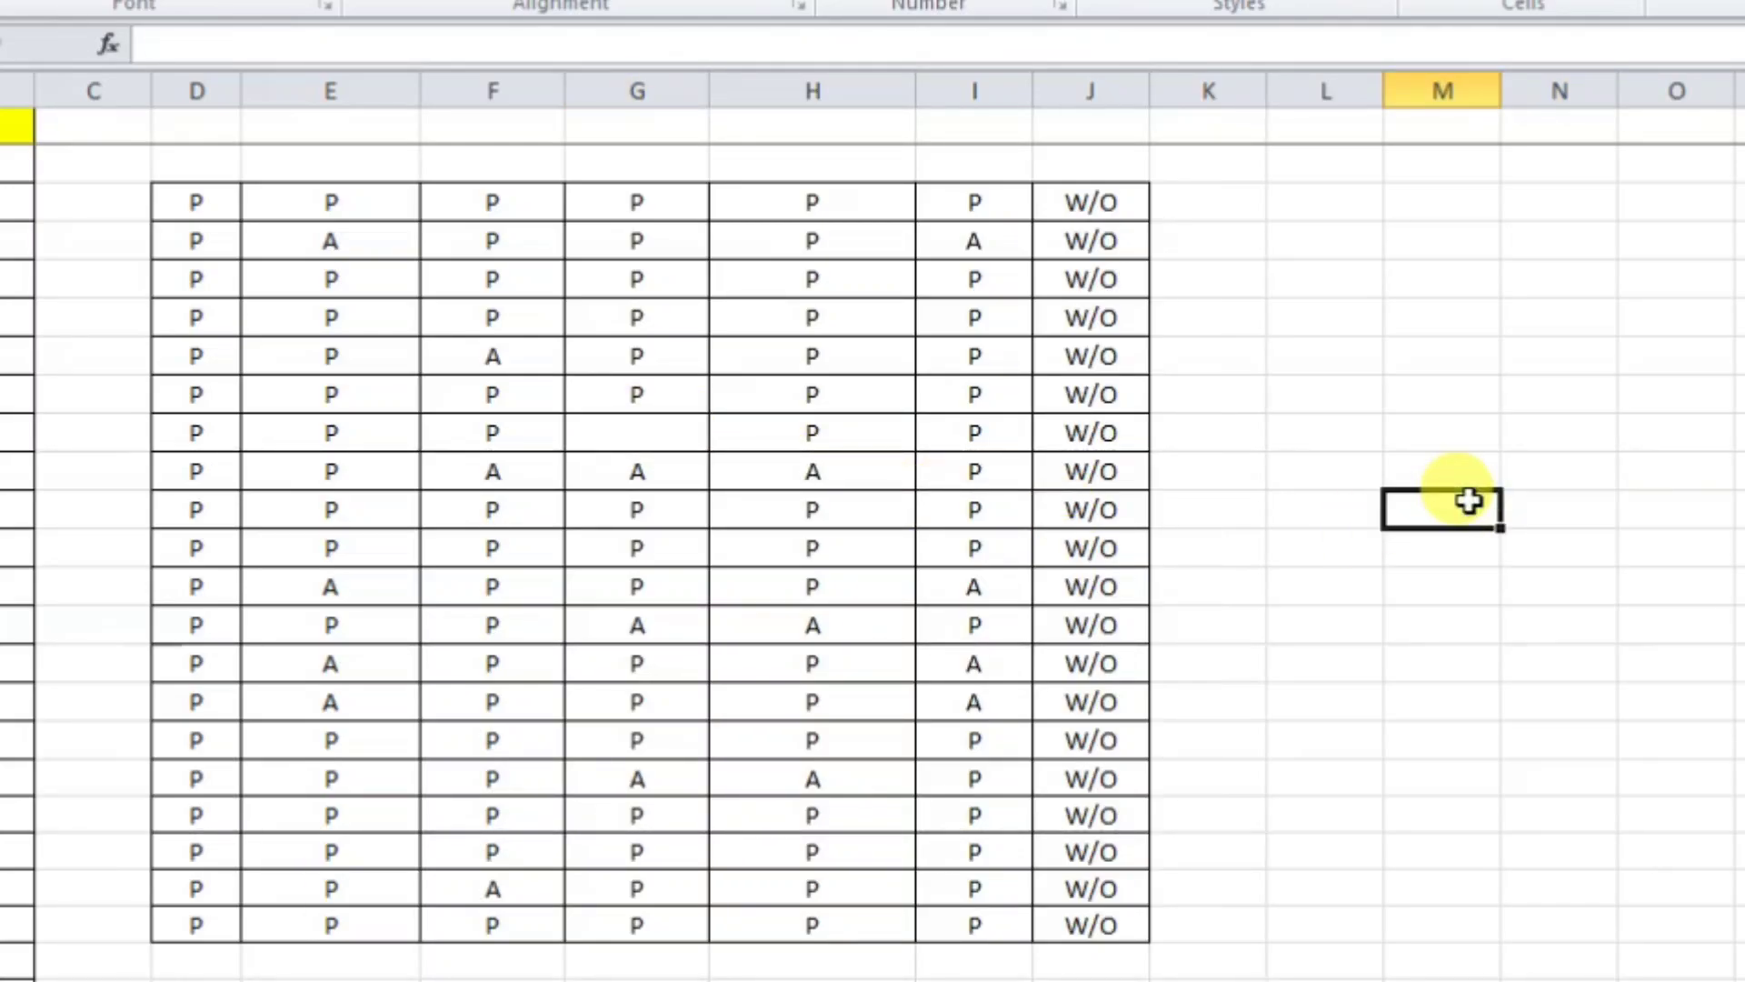
click(656, 738)
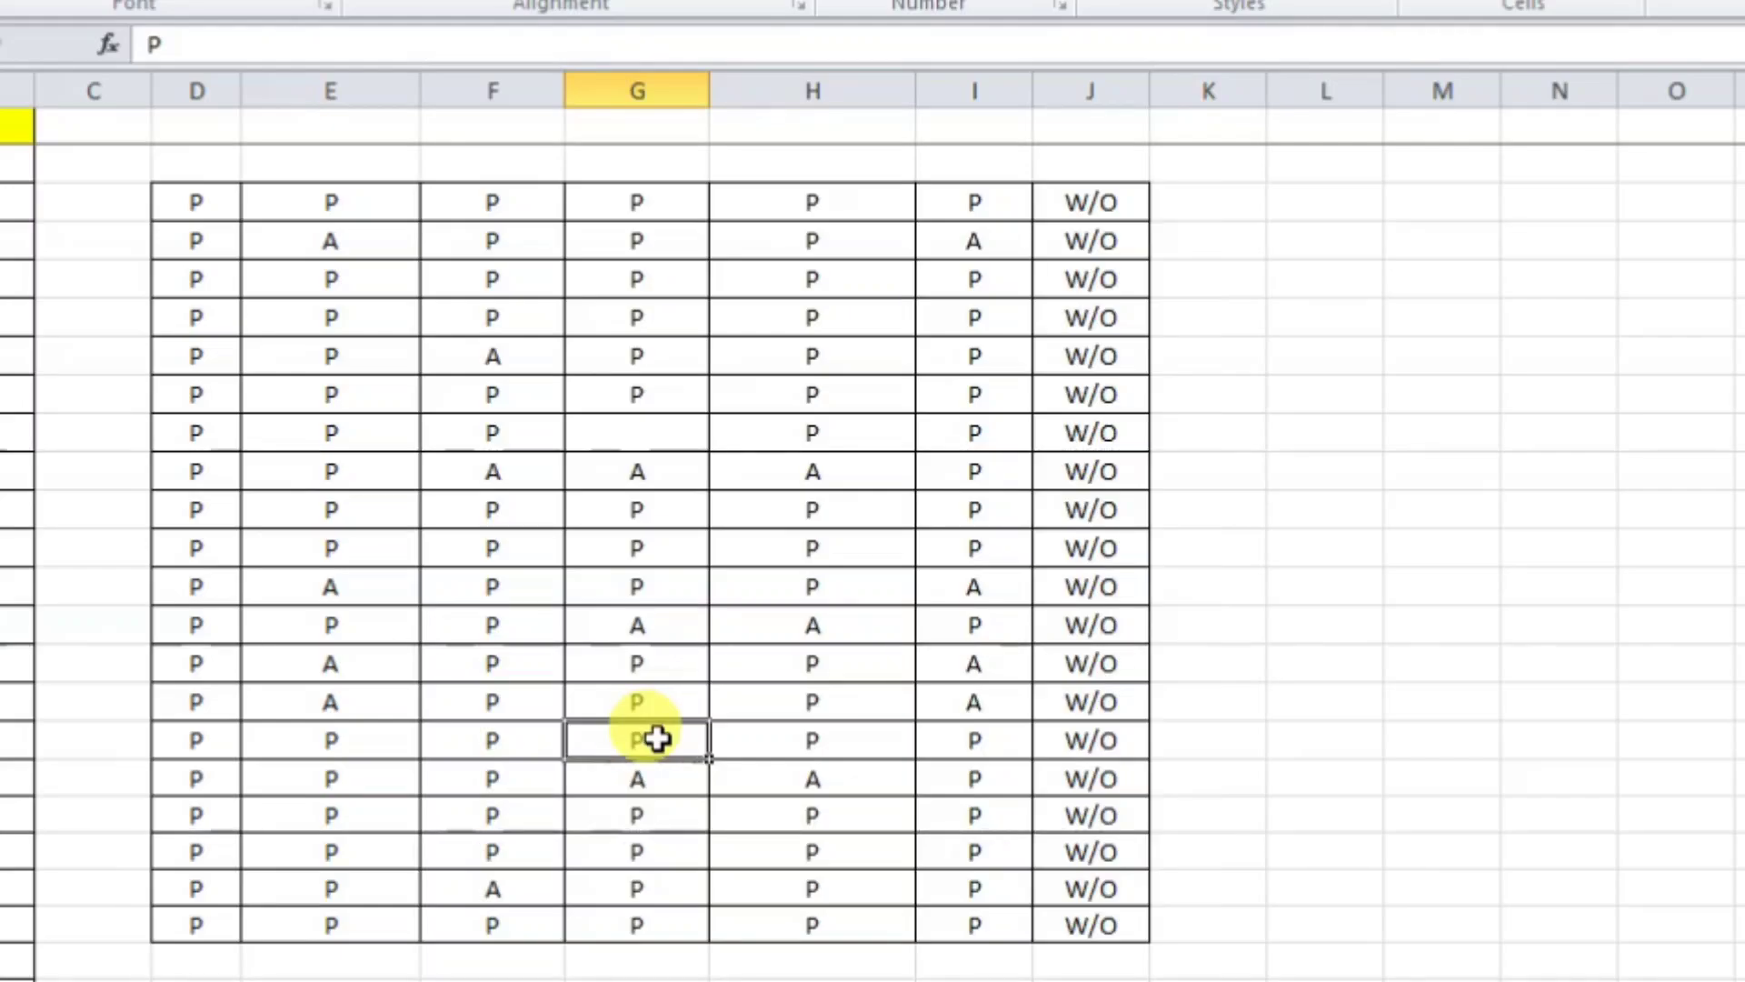
key(BackSpace)
key(Return)
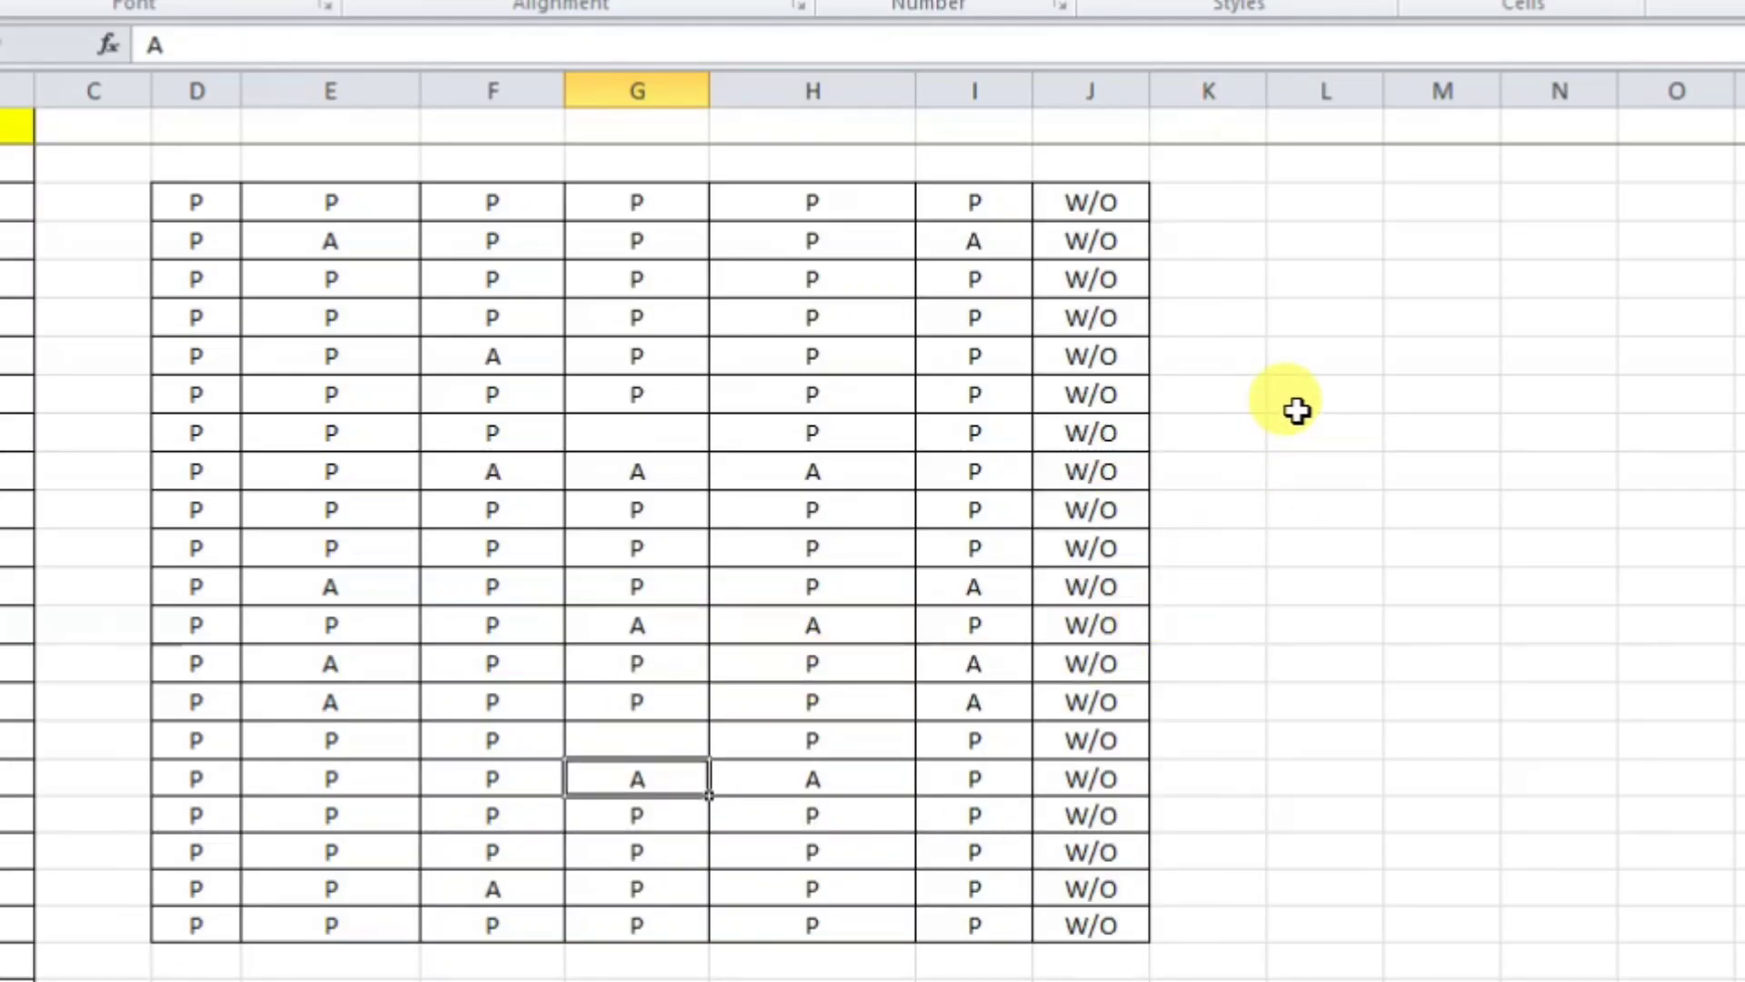
- Count the blank cells of the attendance table D3:J22 with COUNTBLANK in cell L4, and inspect cells G9 and G17
click(1304, 253)
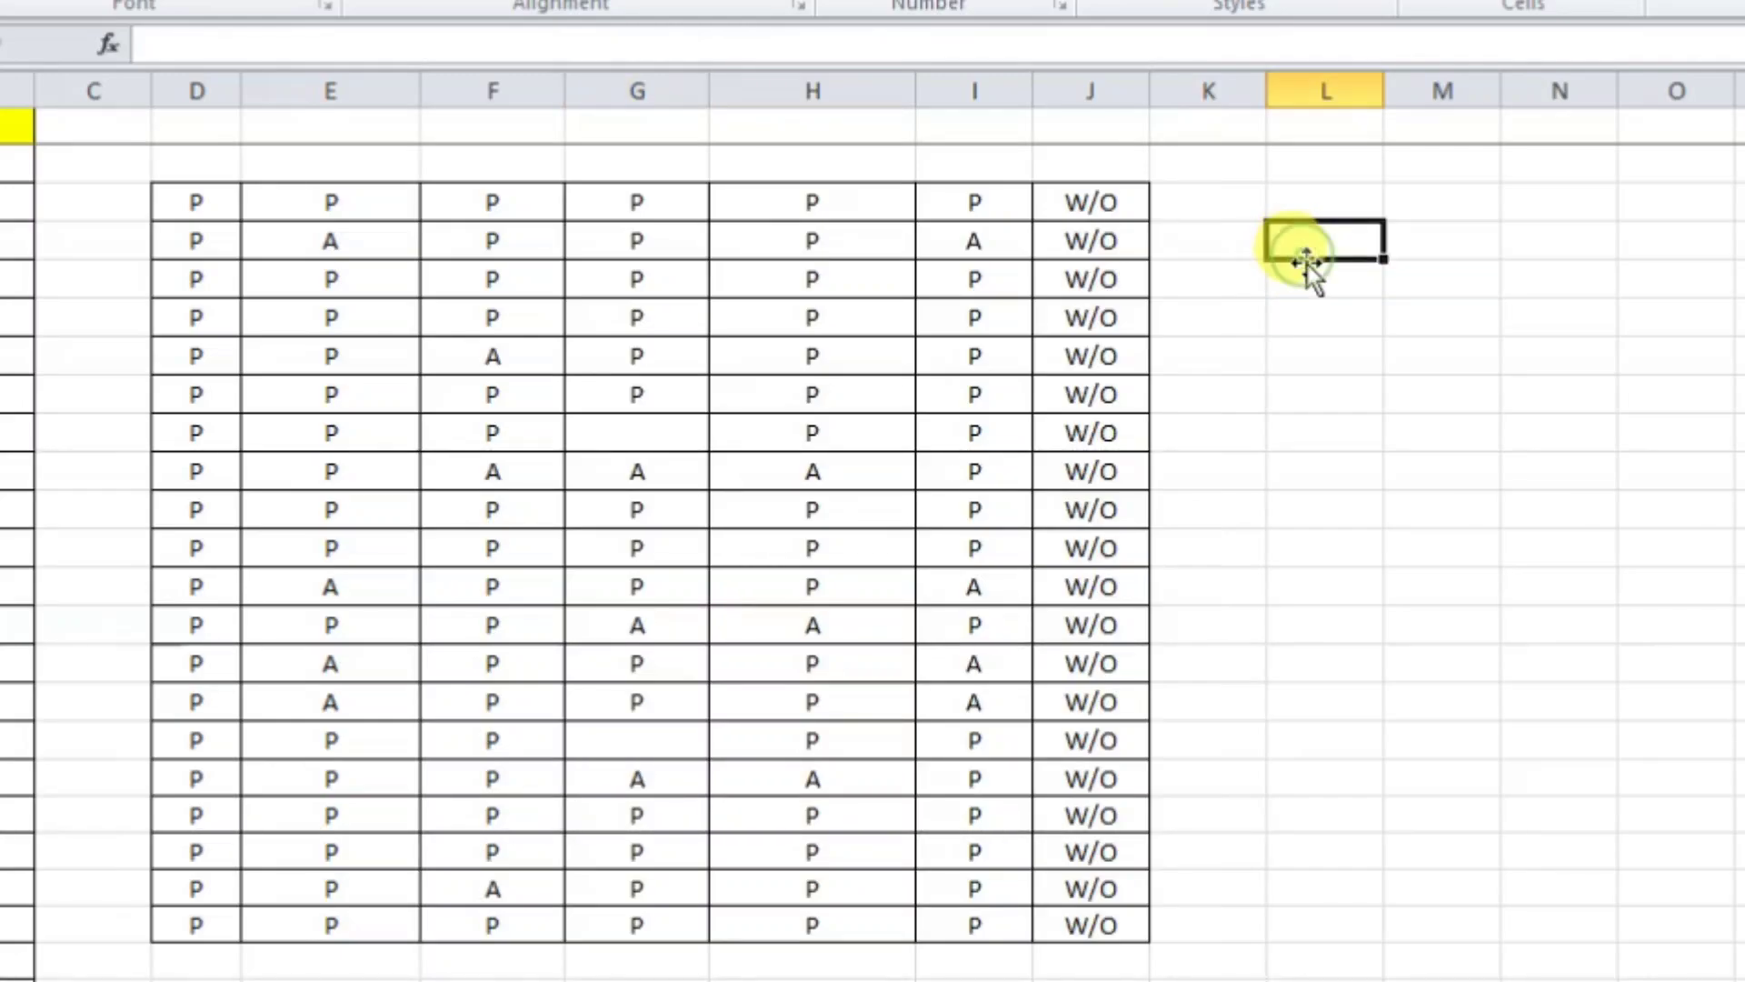
text(=COUN)
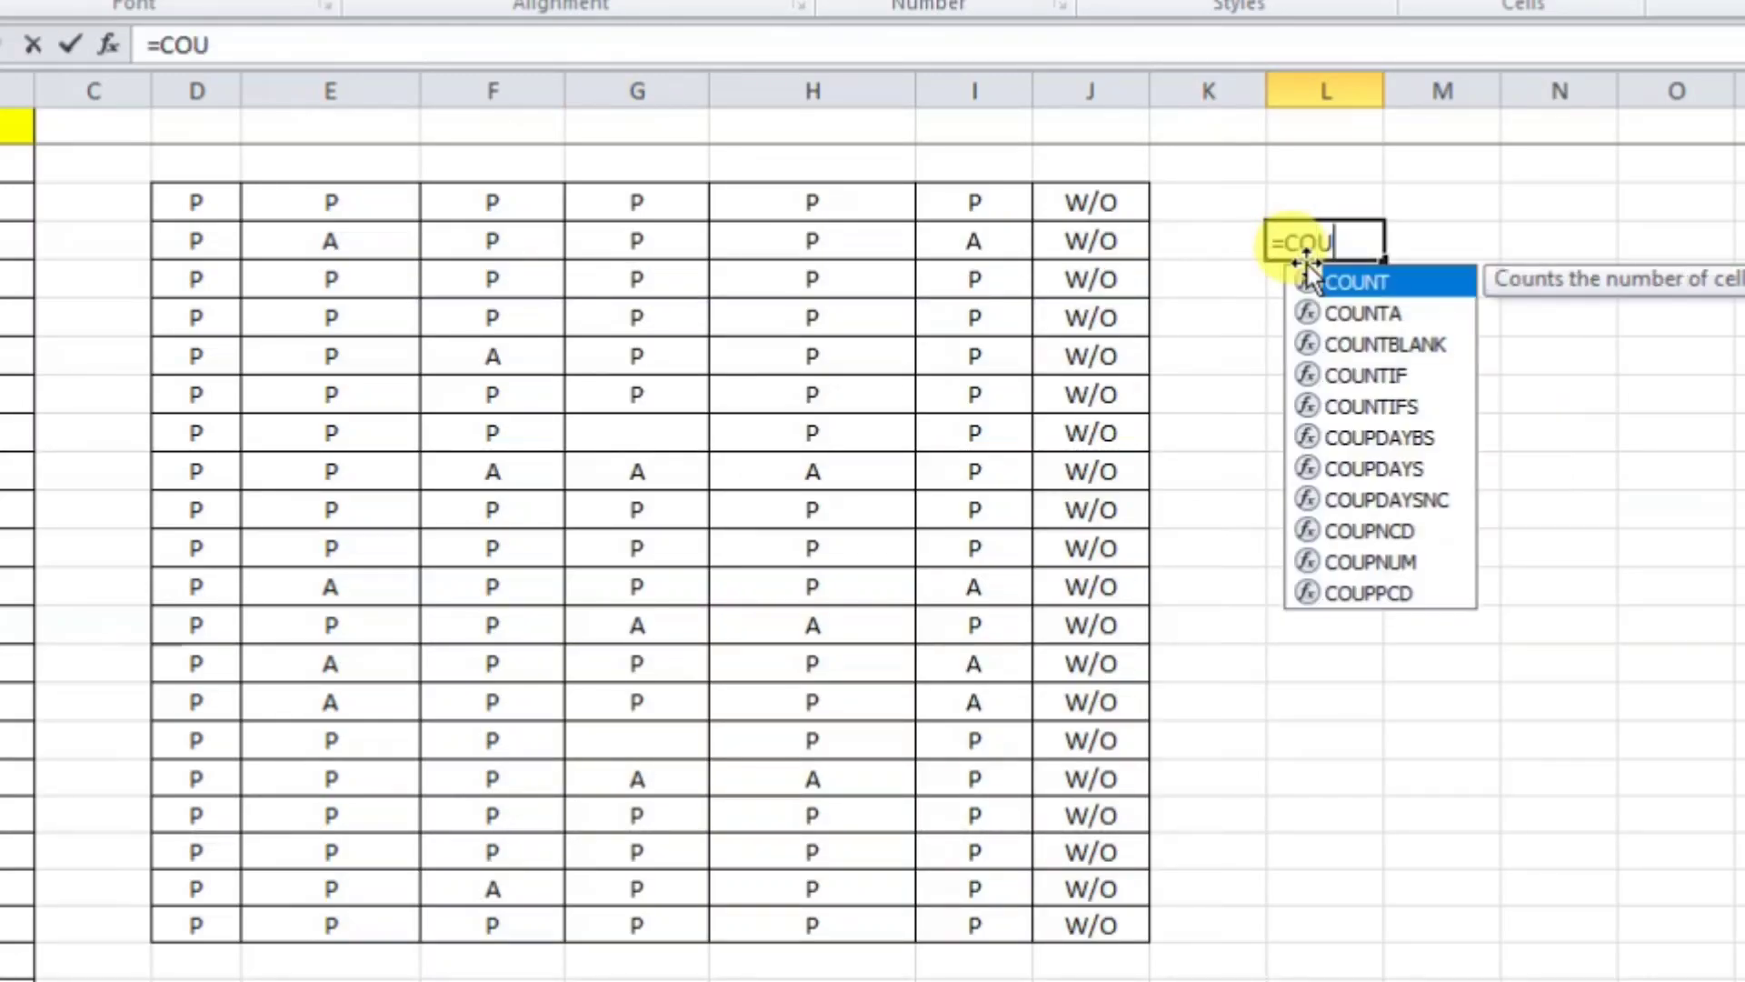
key(Down)
key(Down)
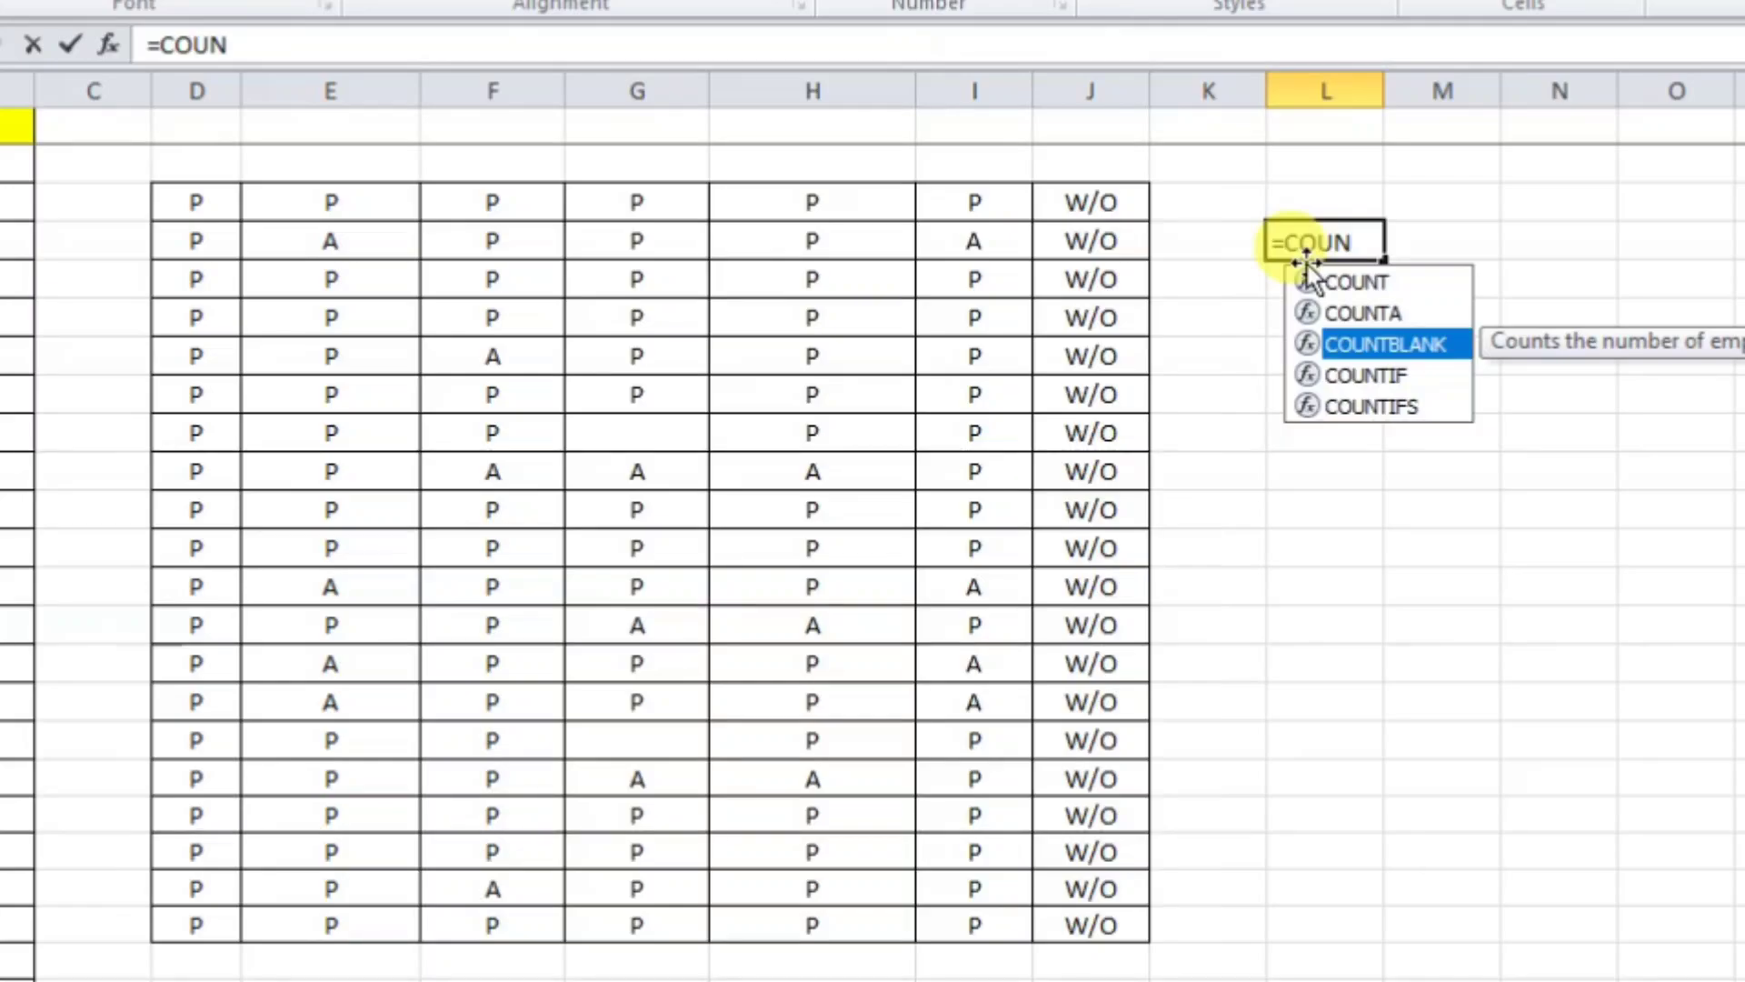
key(Tab)
drag(188, 204, 1095, 919)
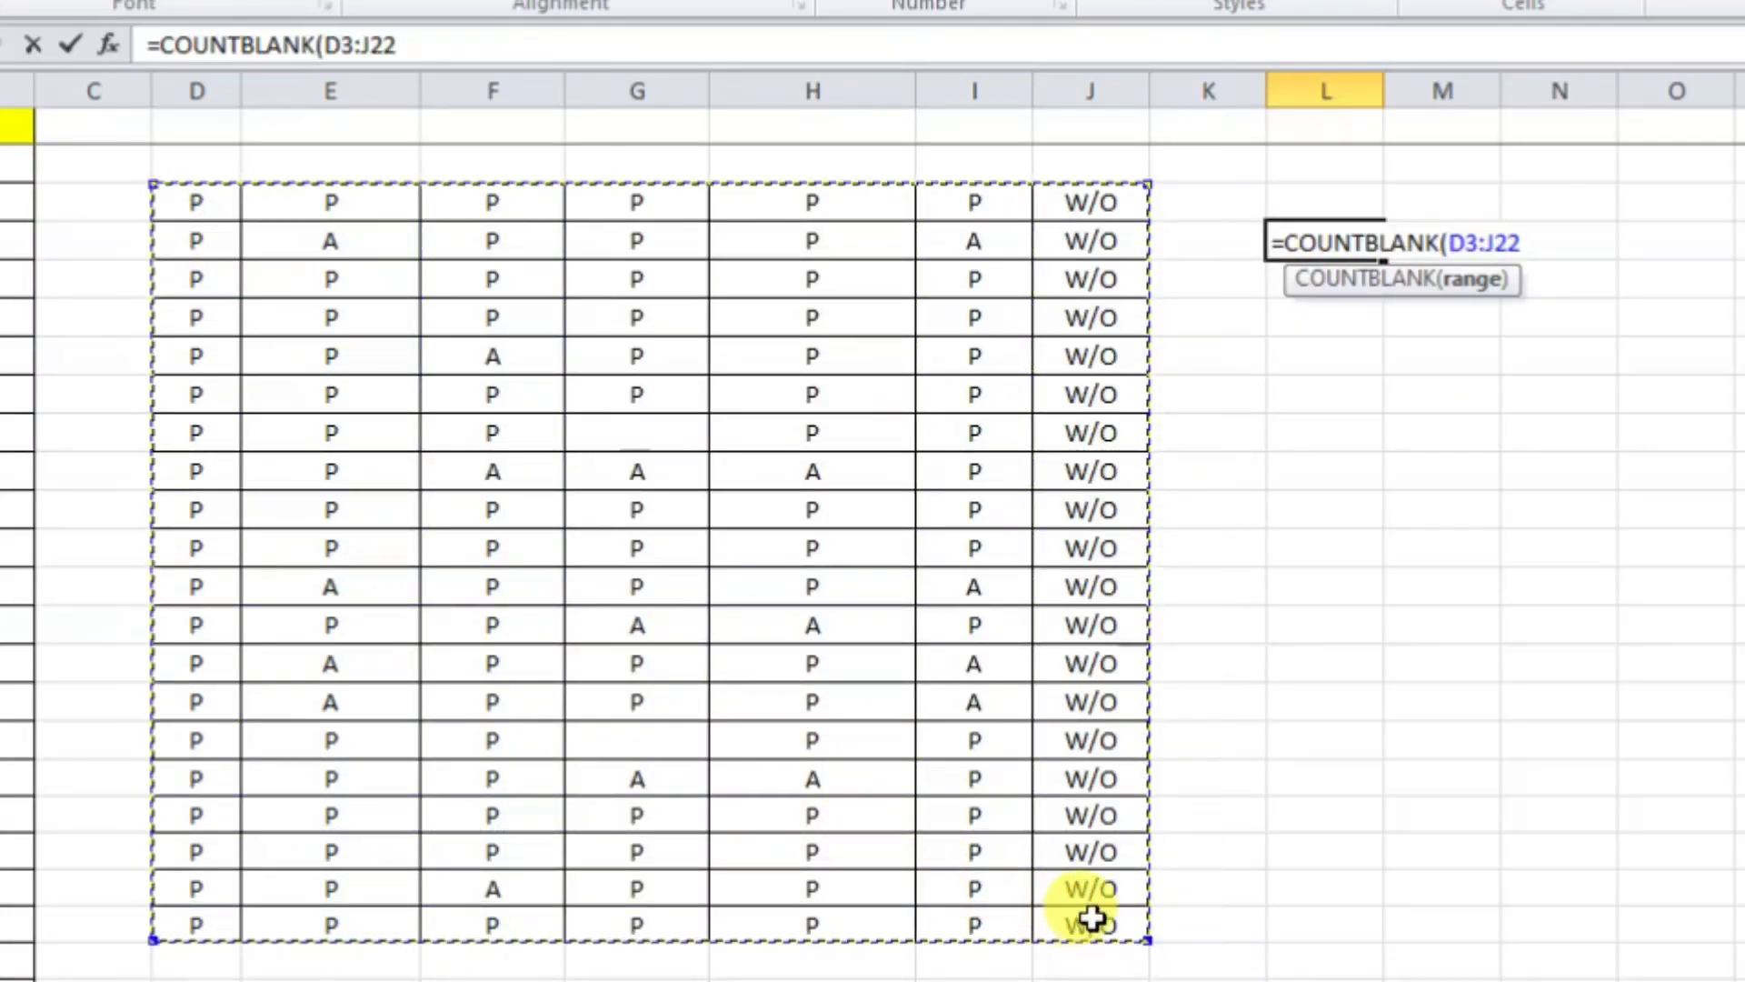
key(Return)
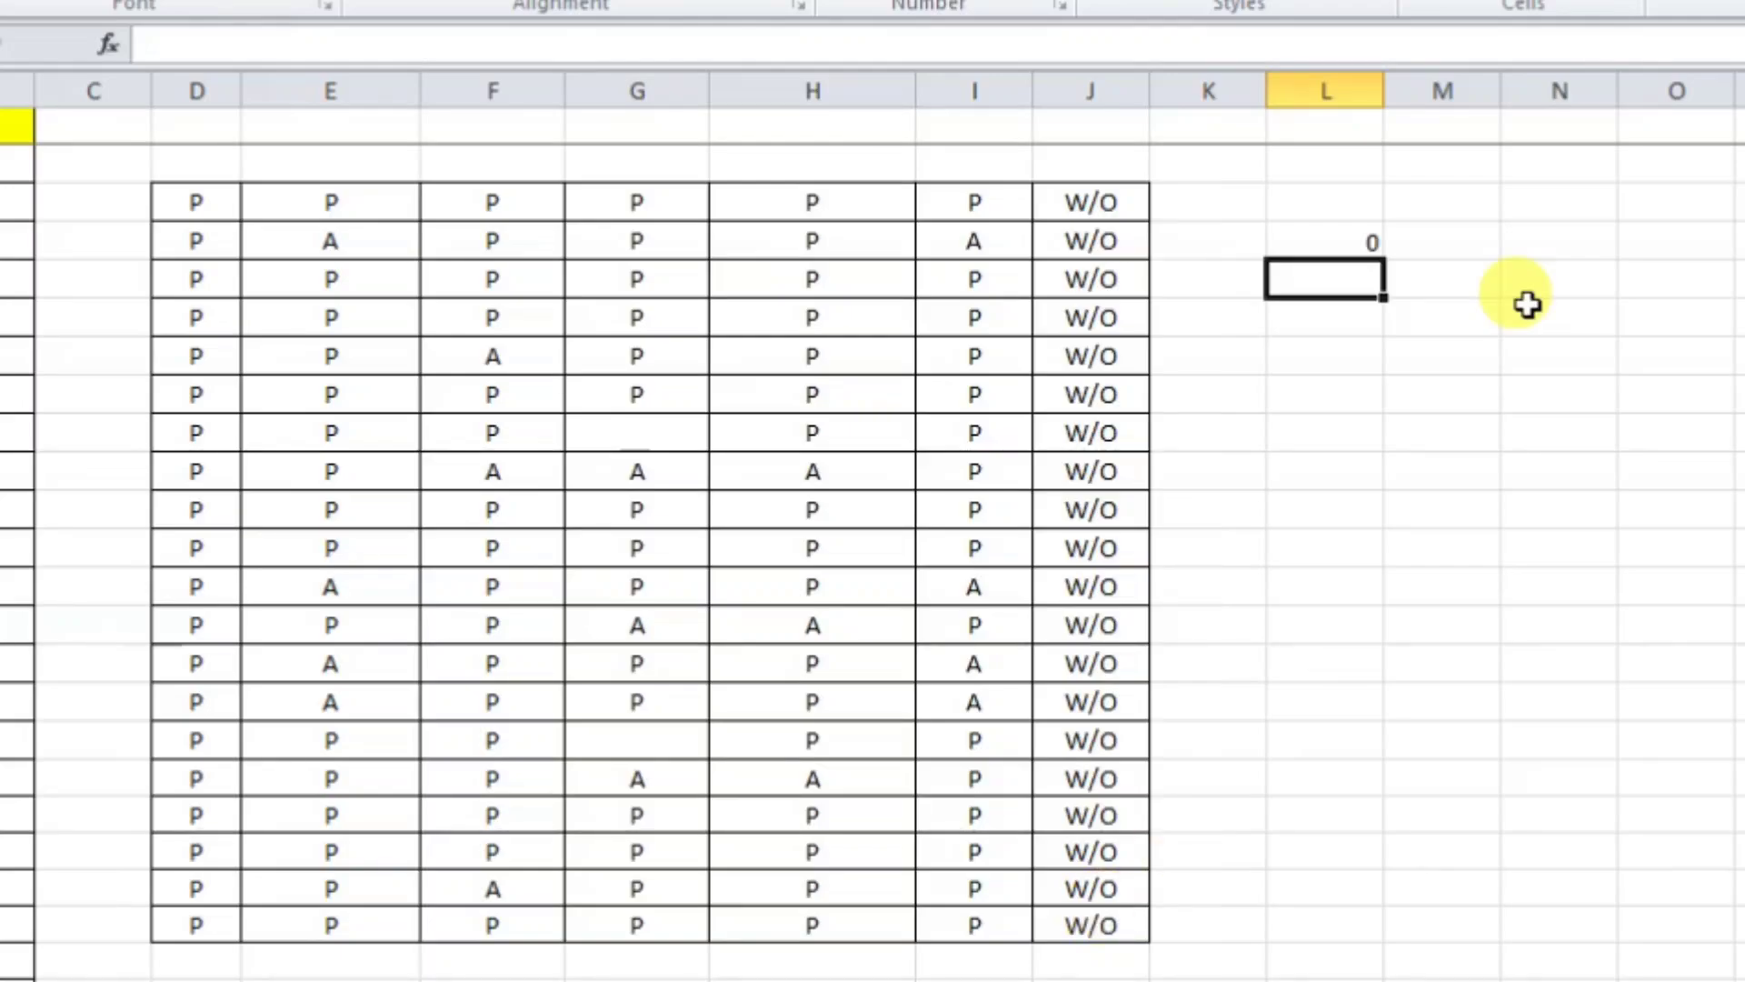
click(1334, 239)
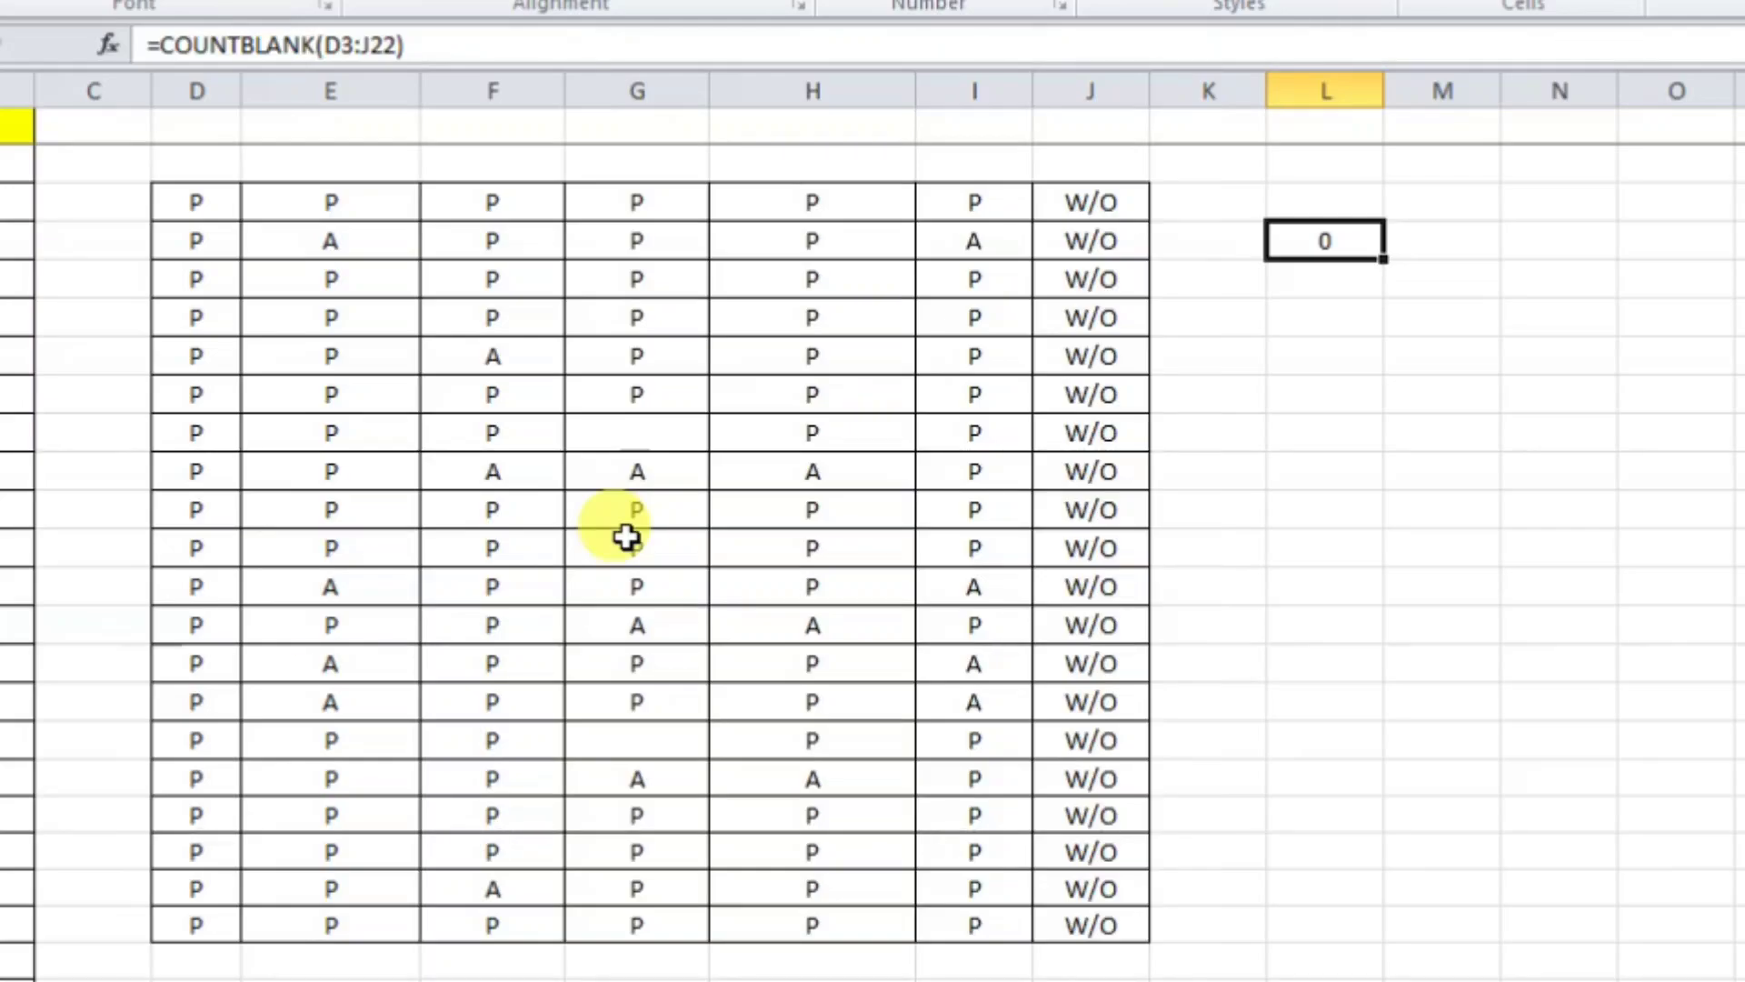
click(635, 433)
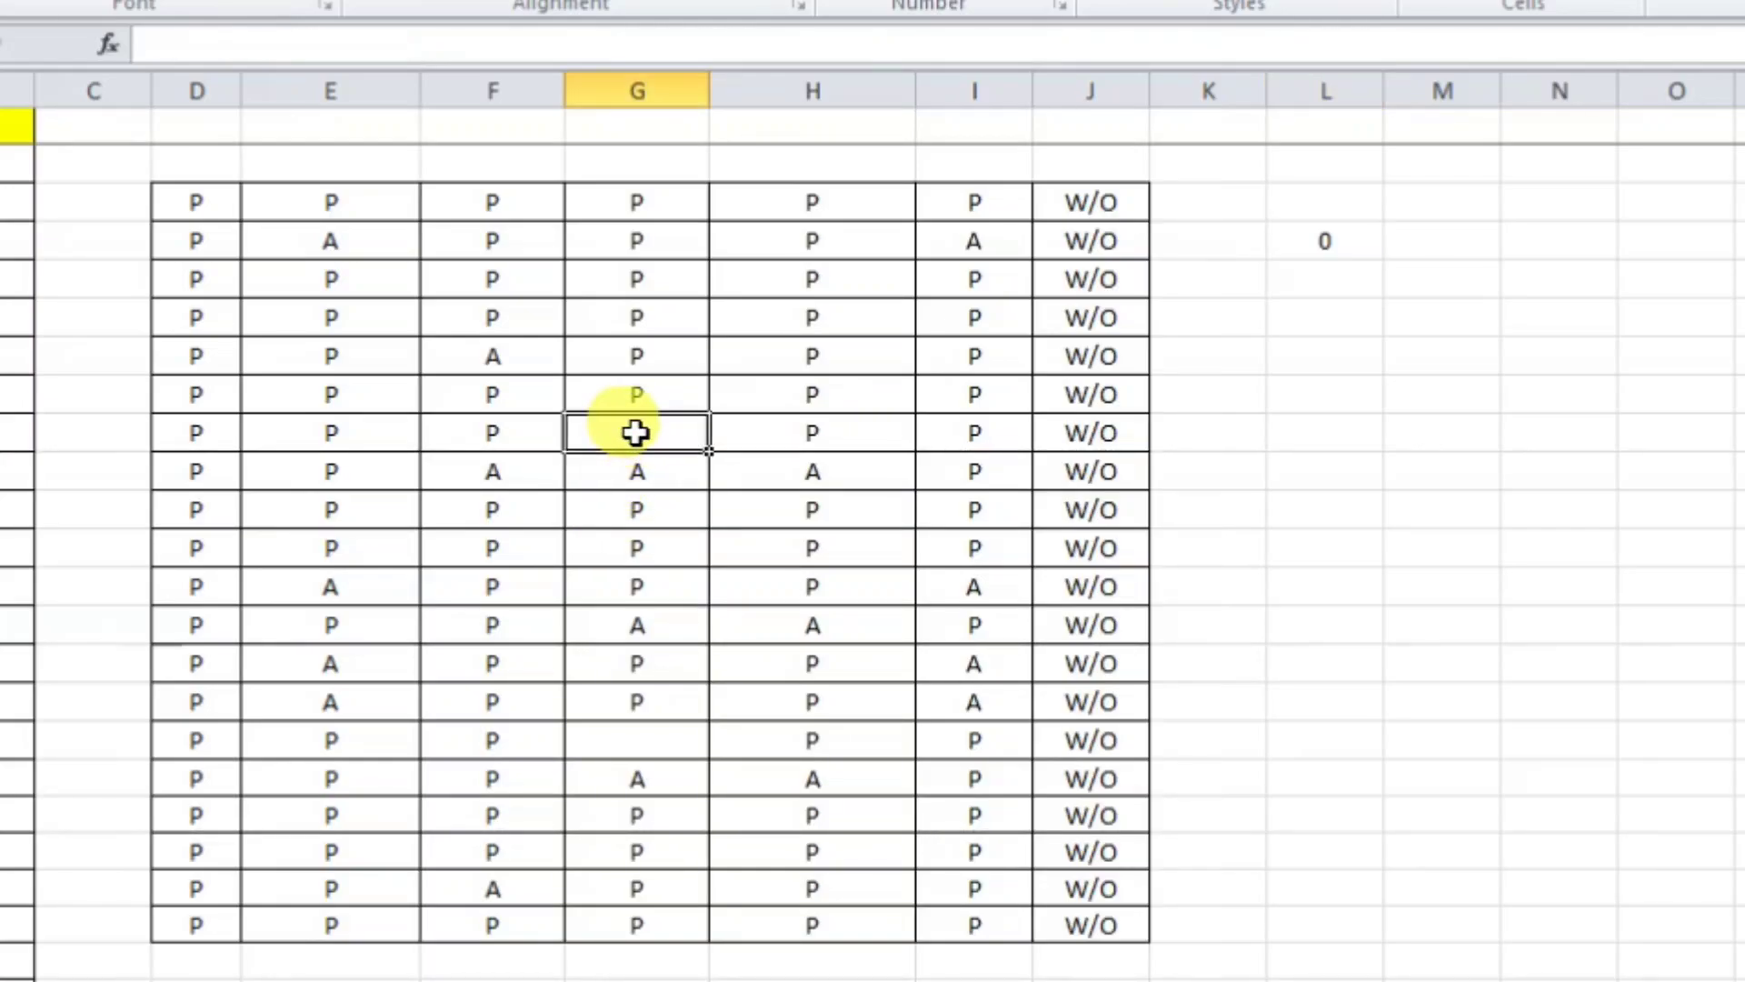
click(652, 734)
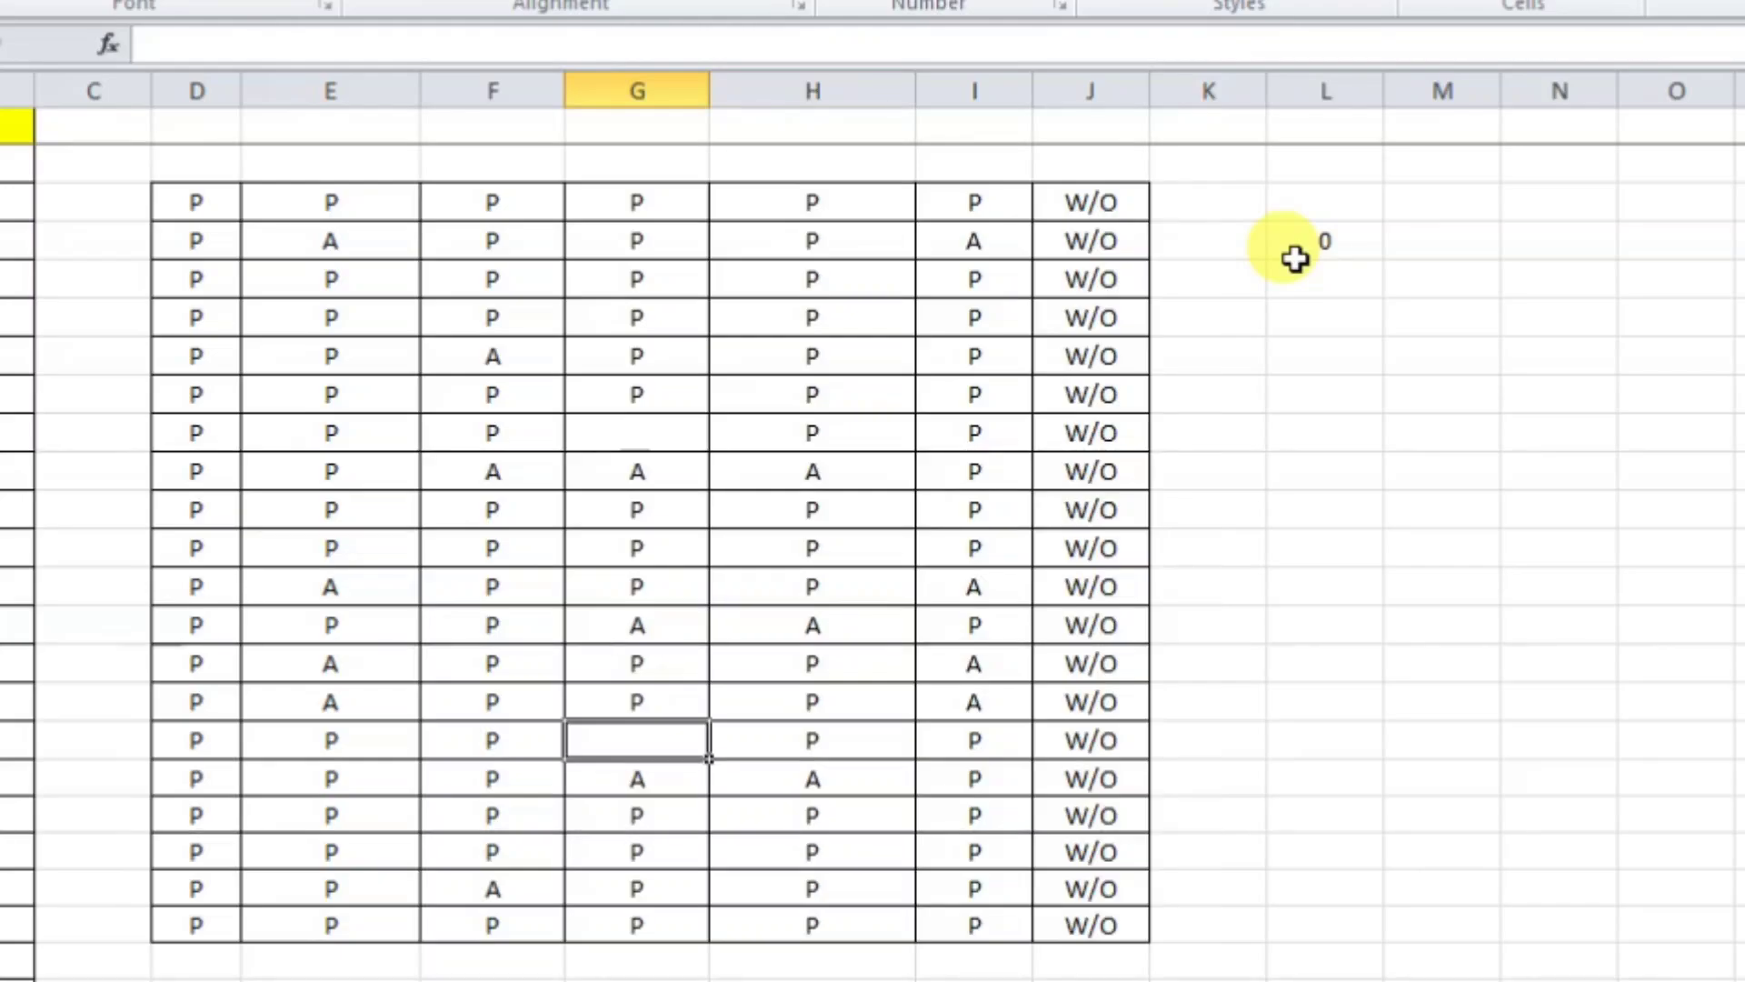
click(669, 433)
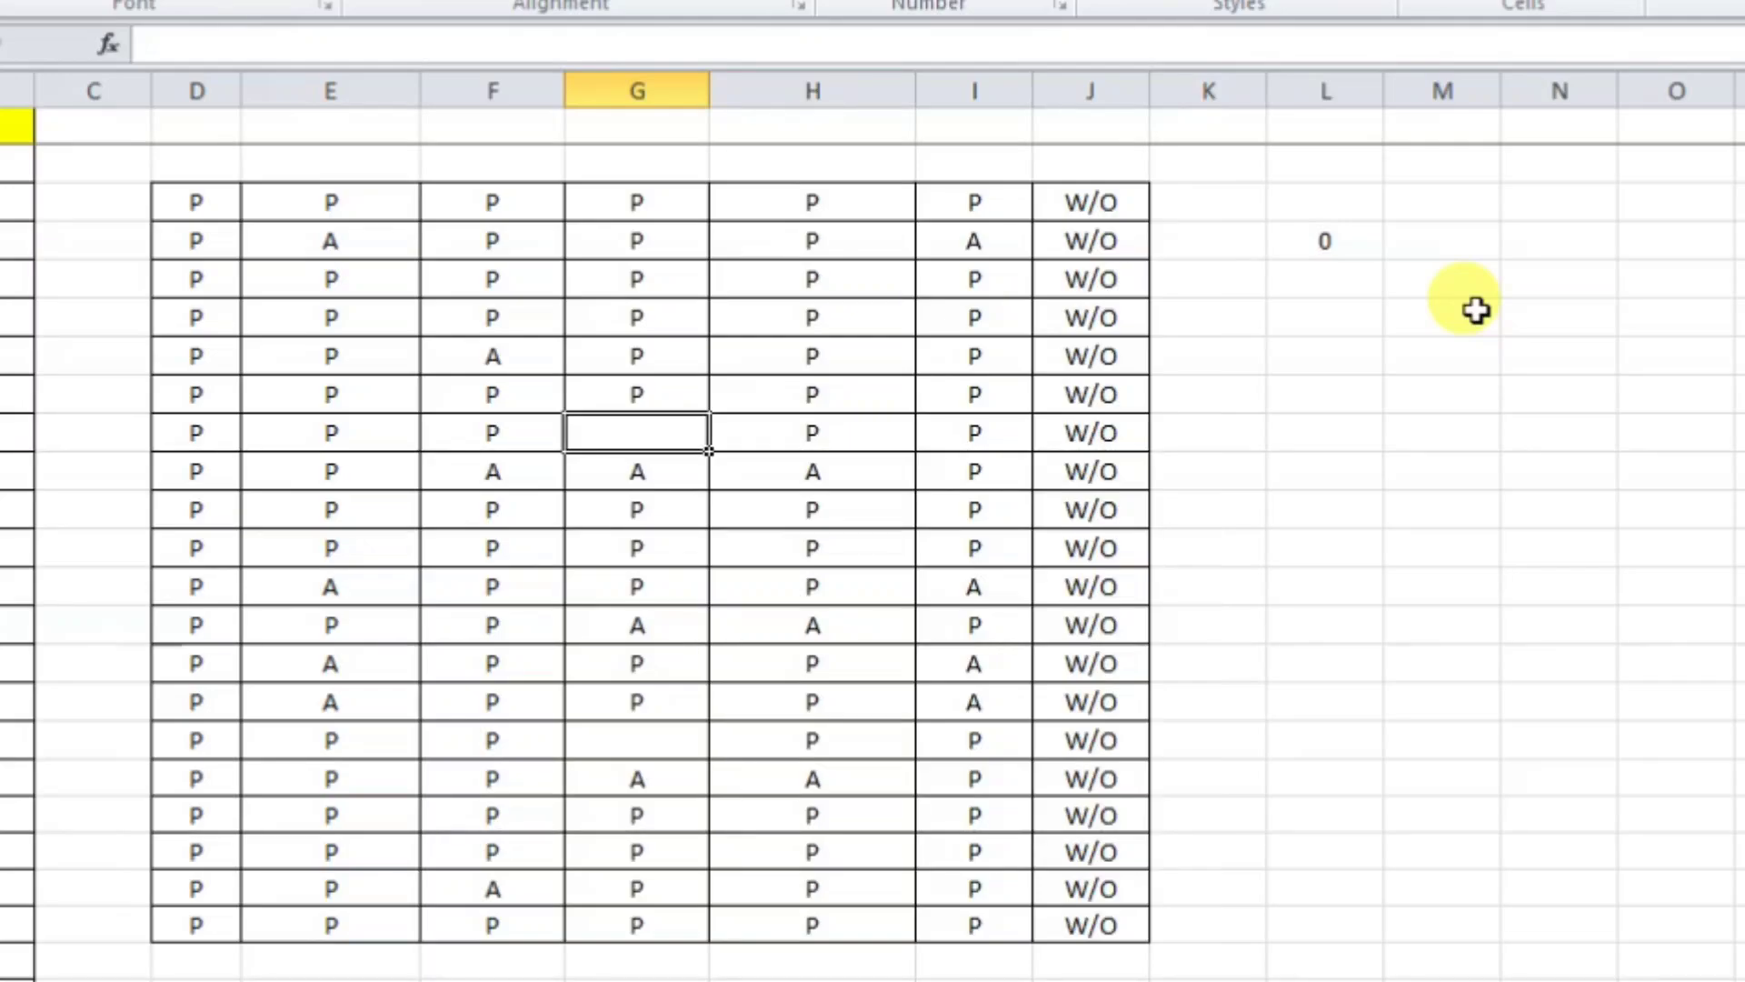
- Enter a LEN formula in cell L5 that returns the character length of cell G9
click(1320, 282)
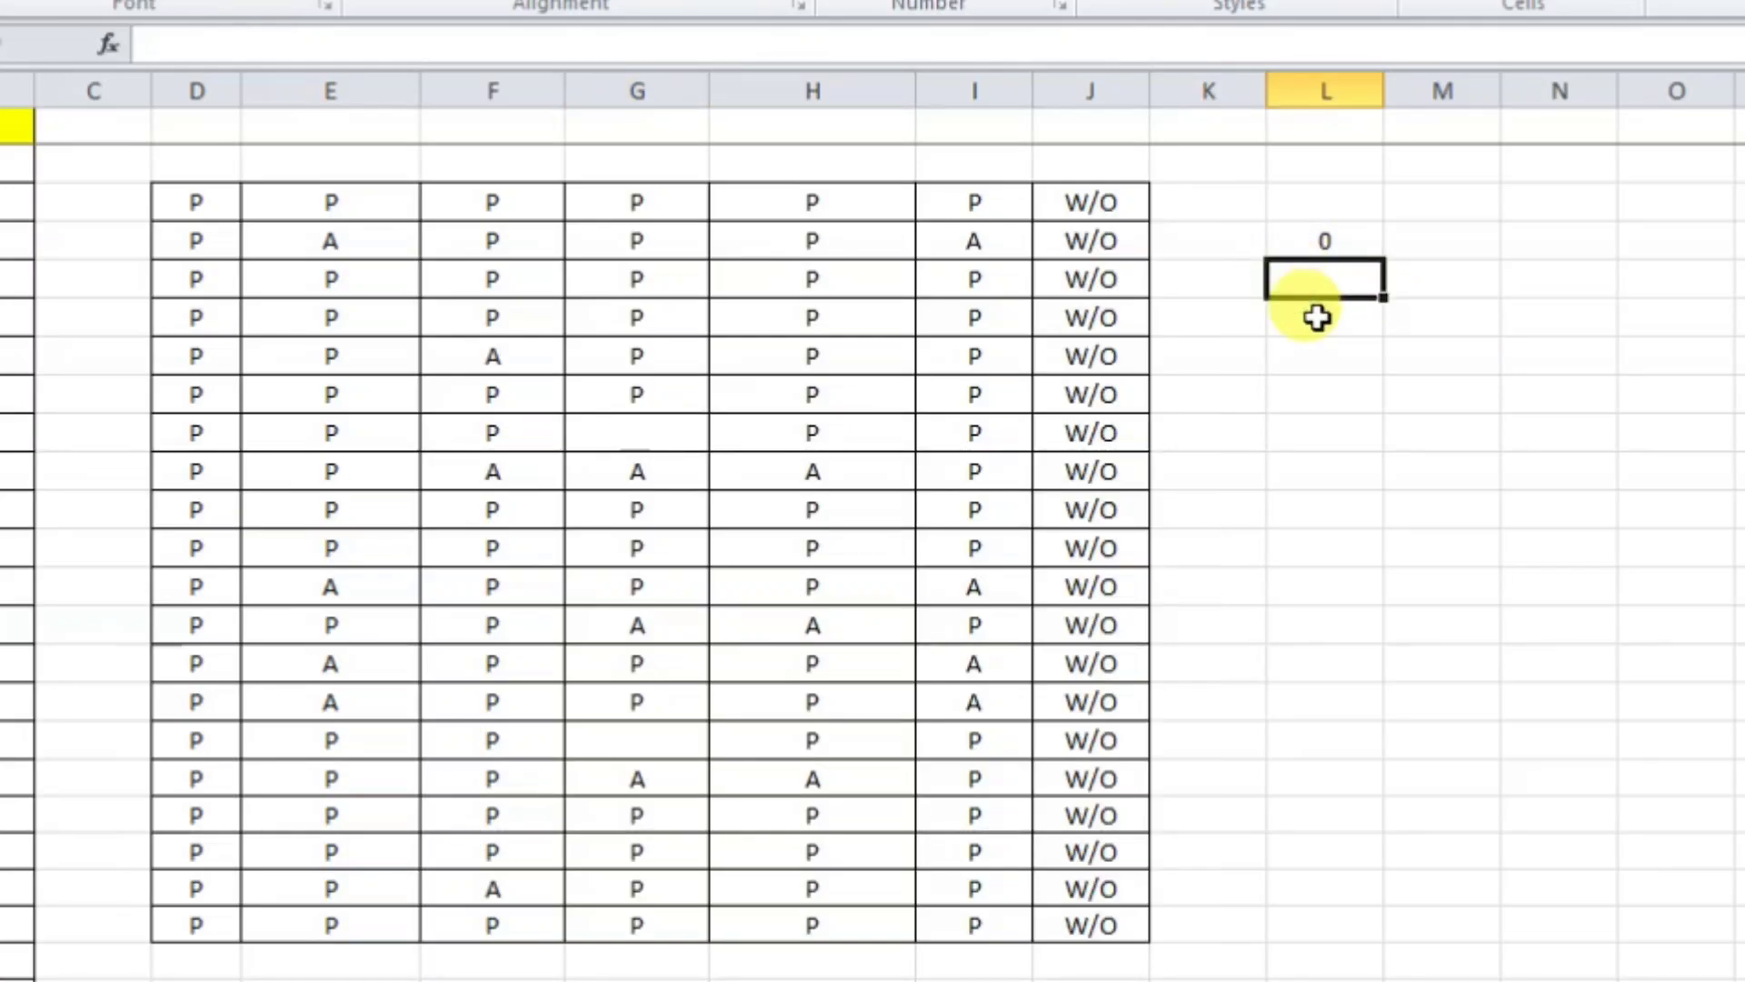
text(=LE)
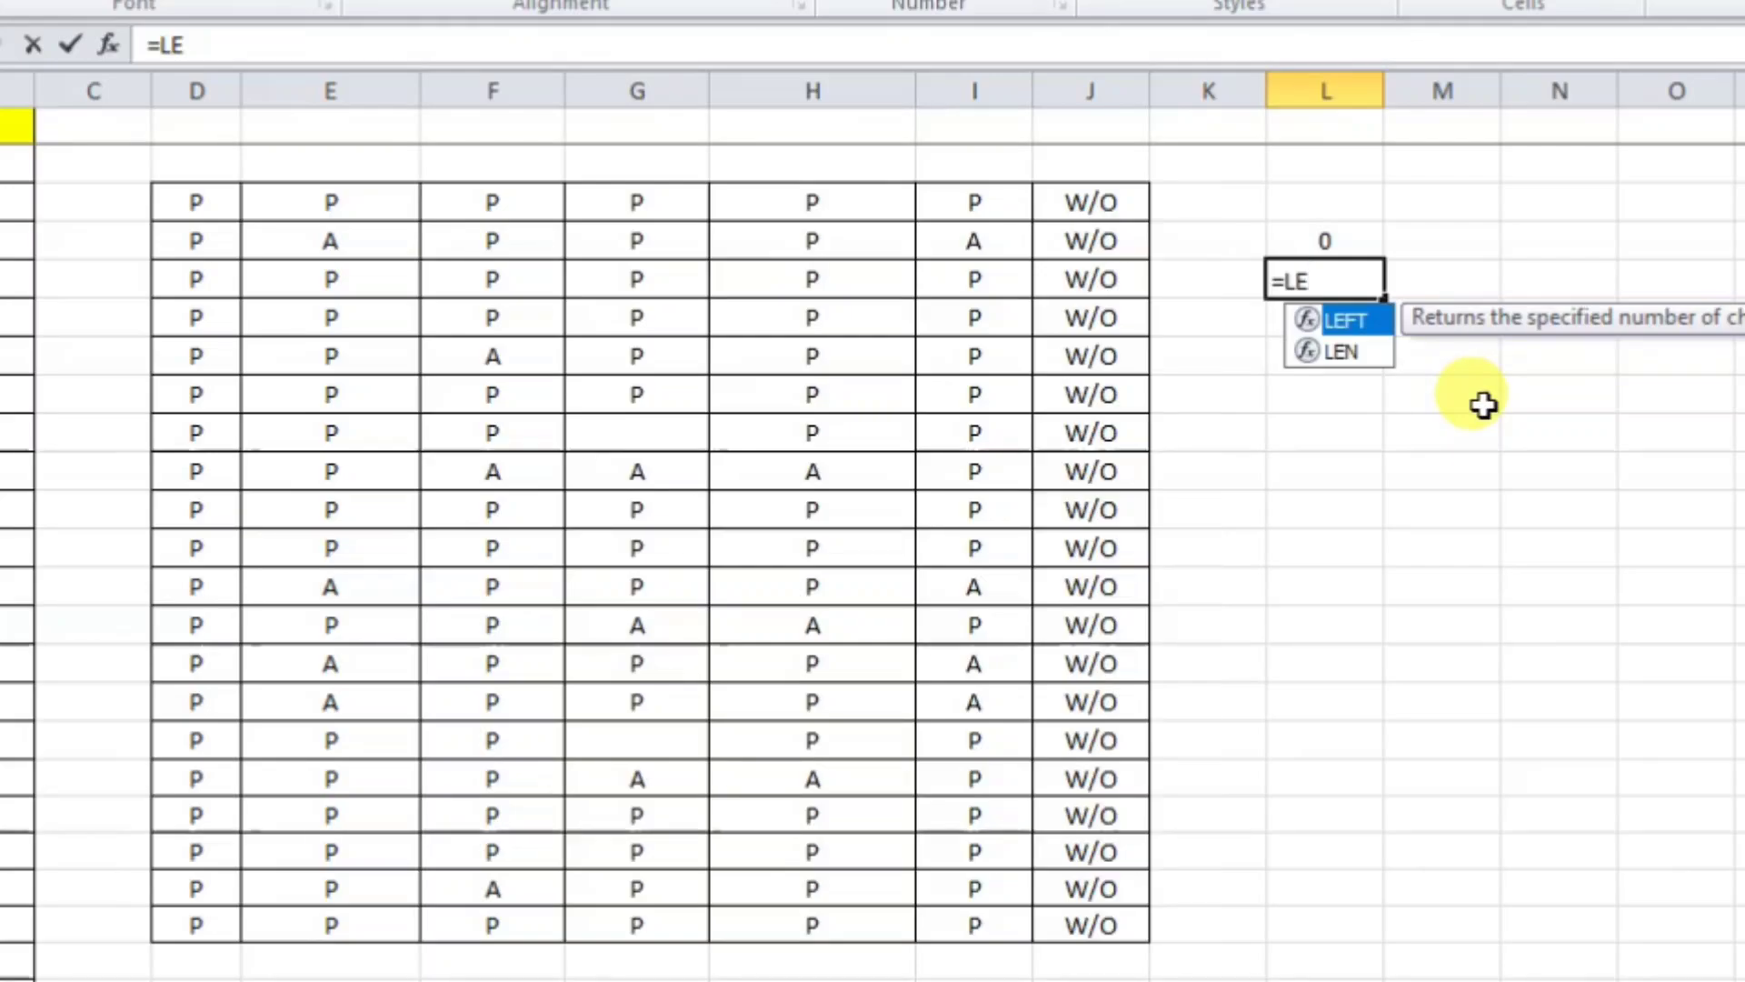
key(Down)
key(Tab)
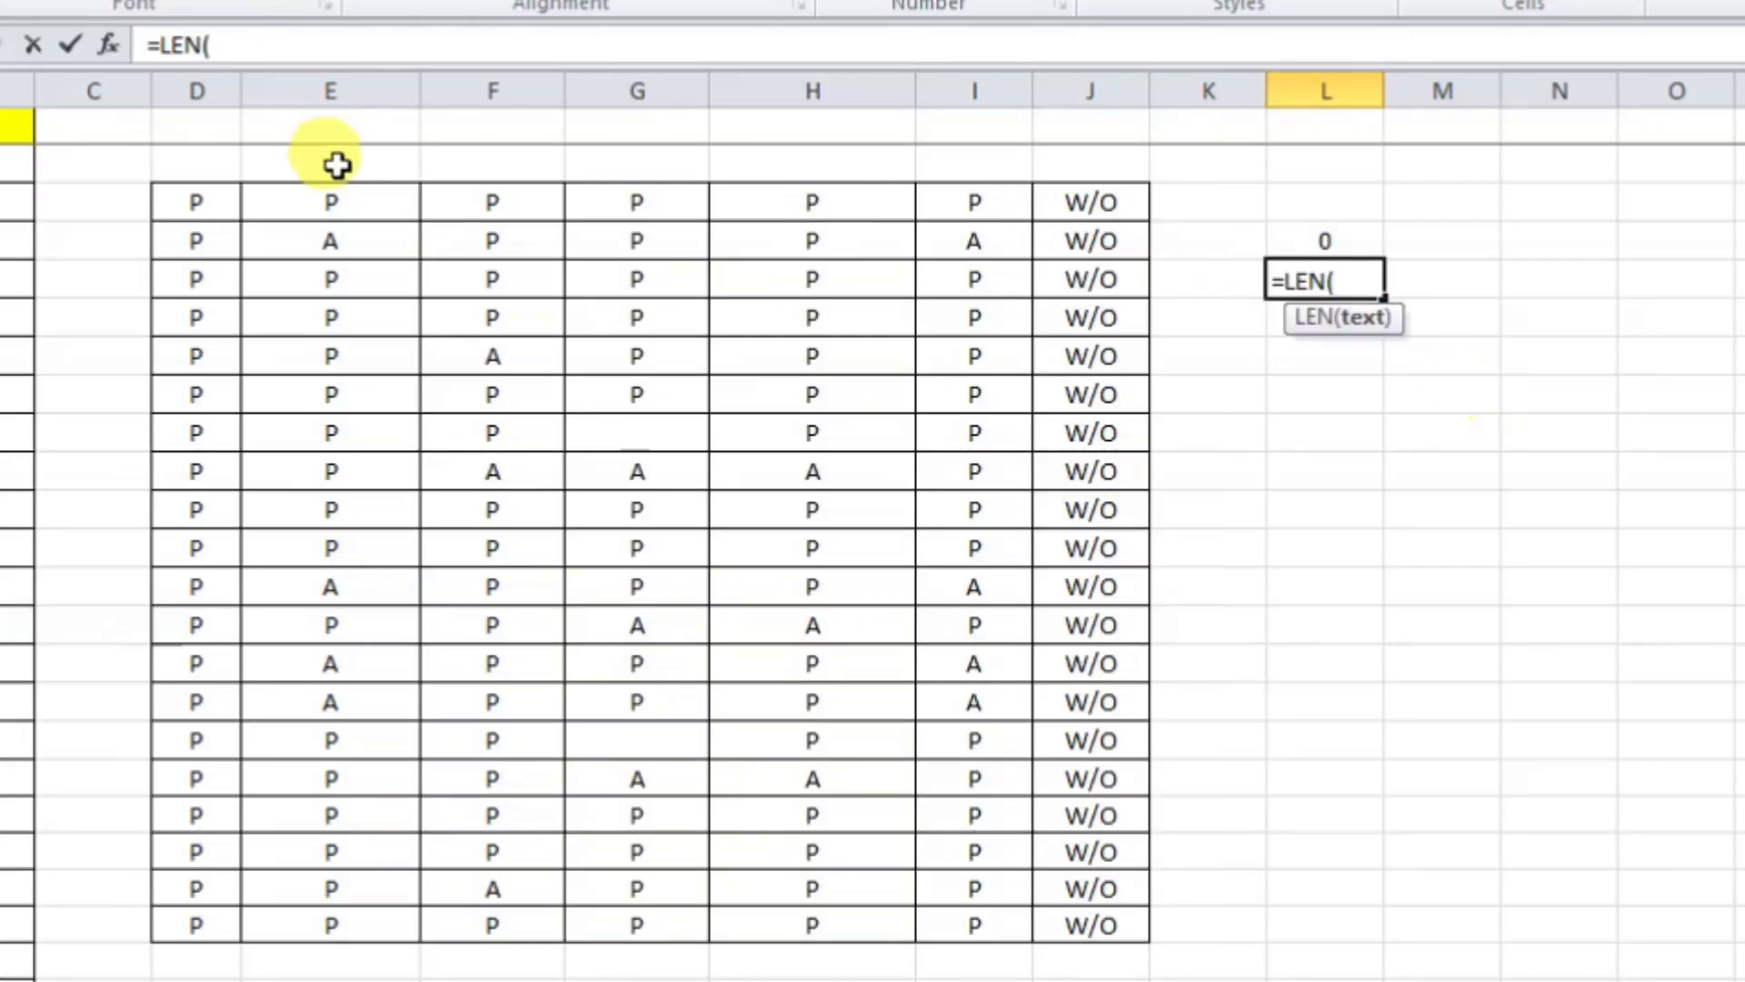
drag(182, 198, 721, 597)
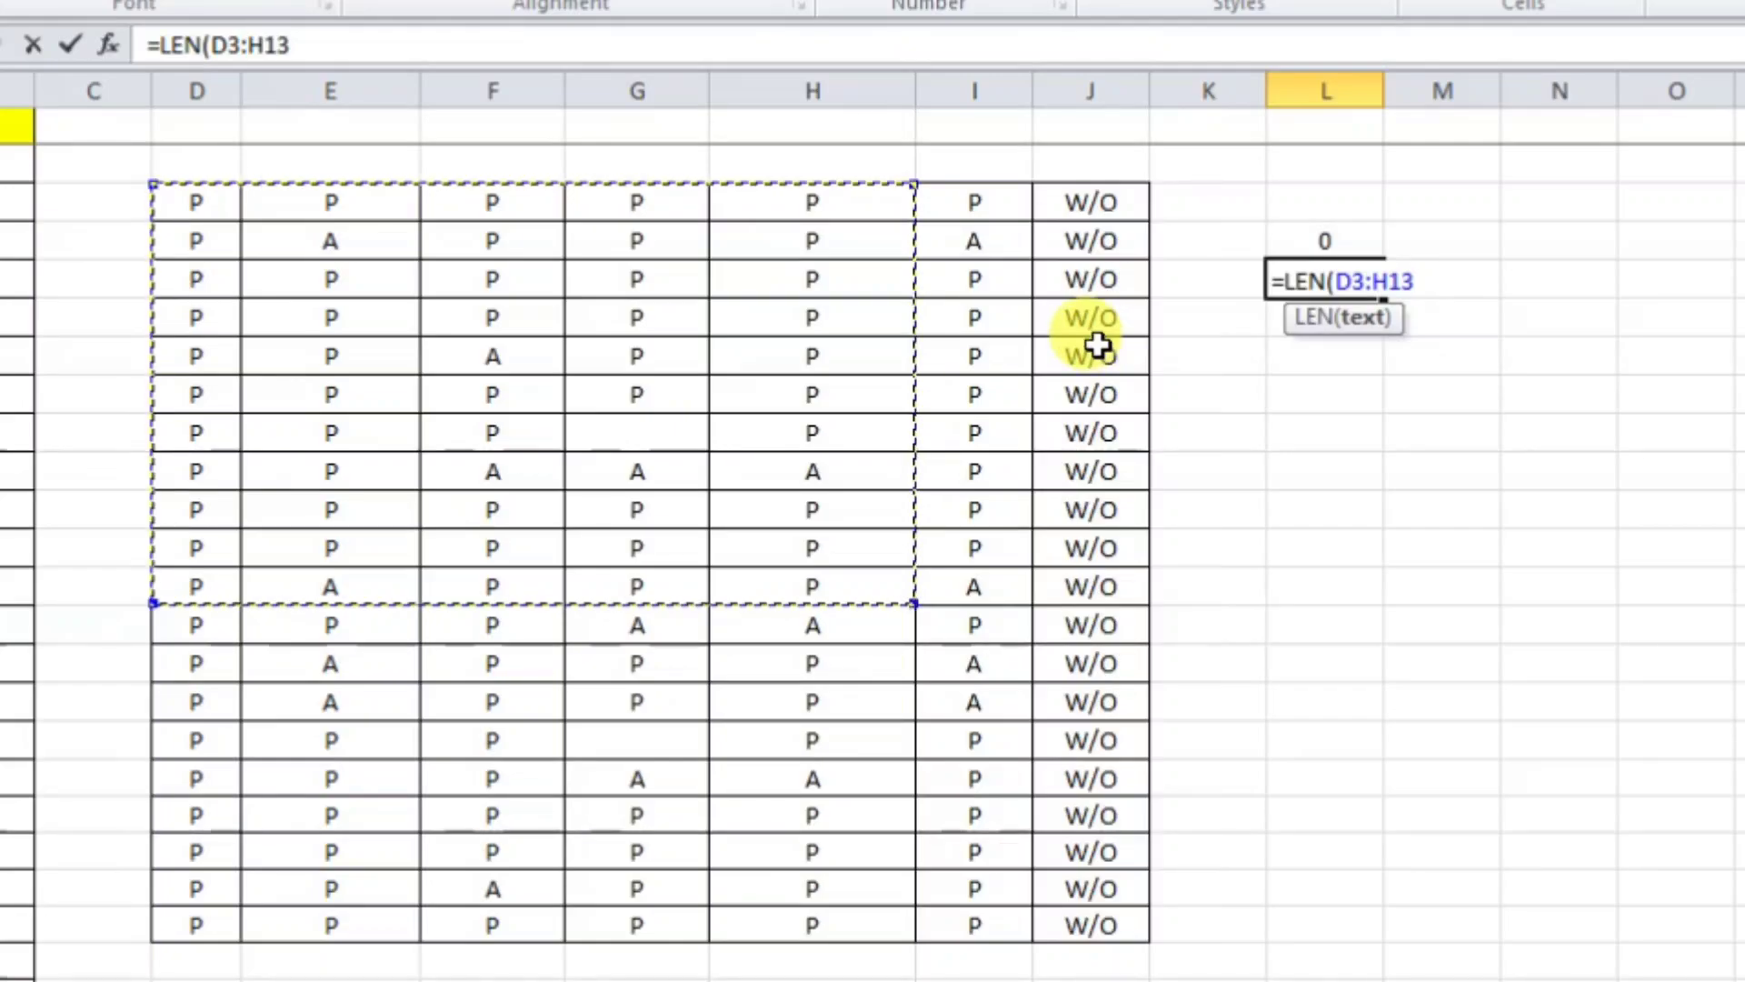
key(BackSpace)
key(BackSpace)
key(BackSpace)
key(BackSpace)
key(BackSpace)
key(BackSpace)
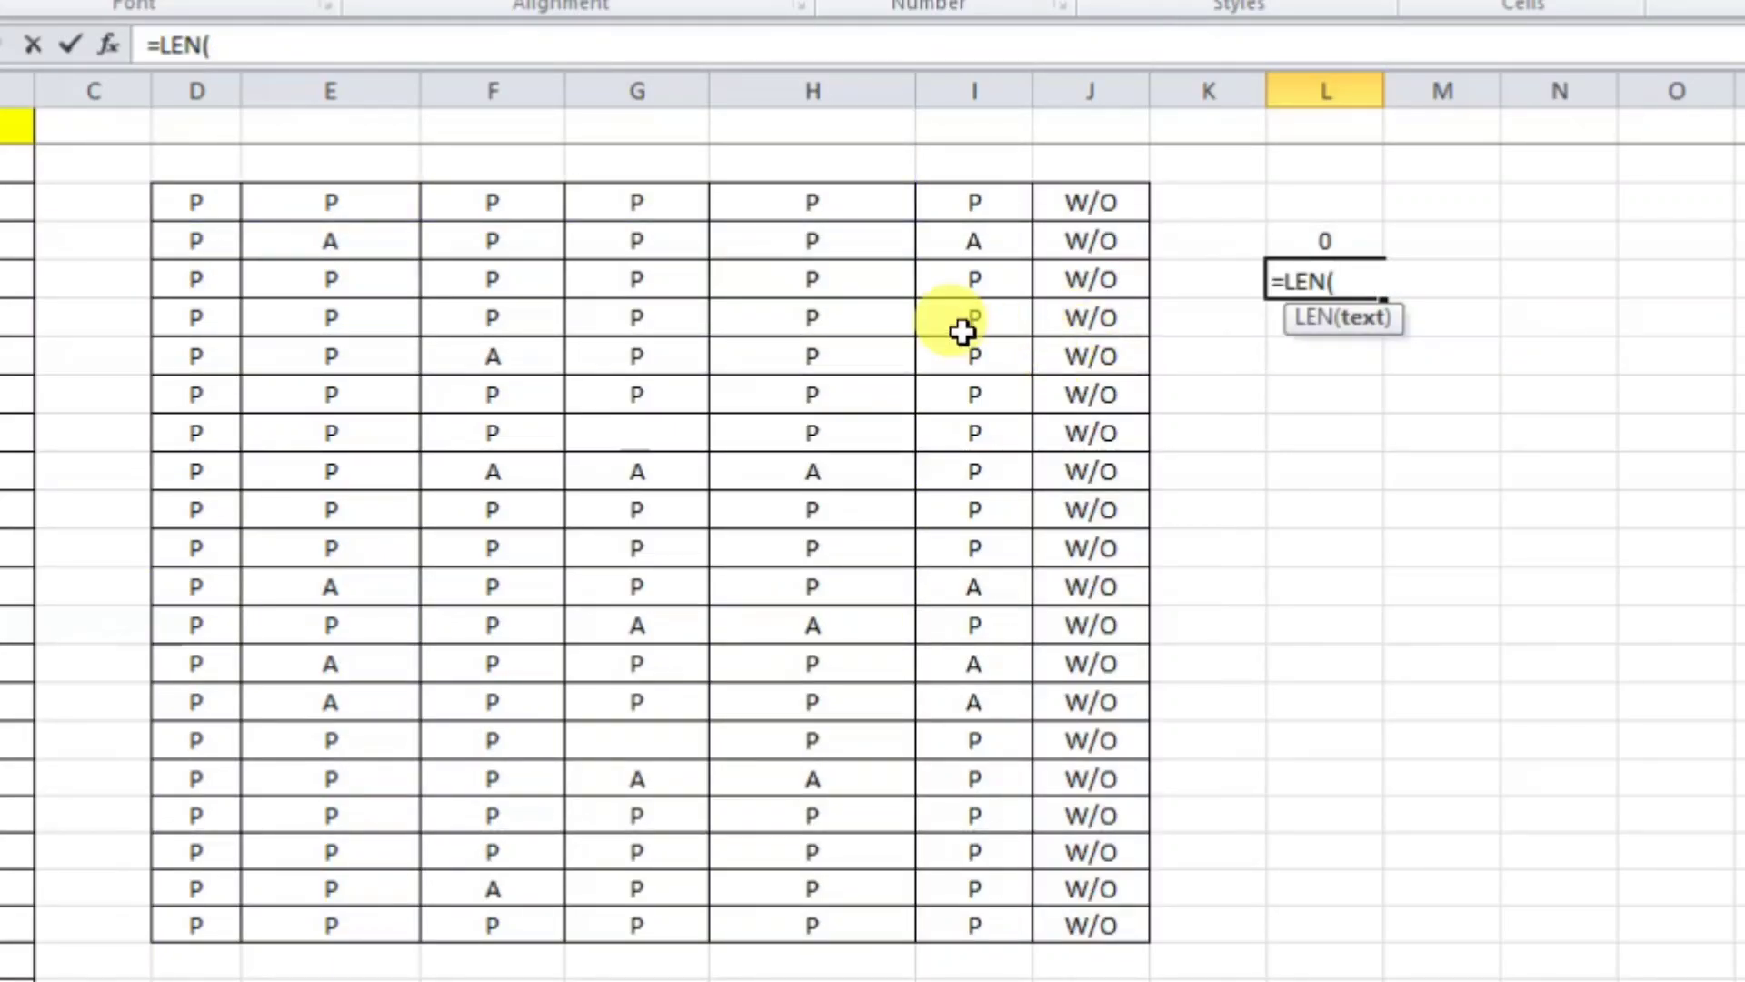
click(669, 434)
key(Return)
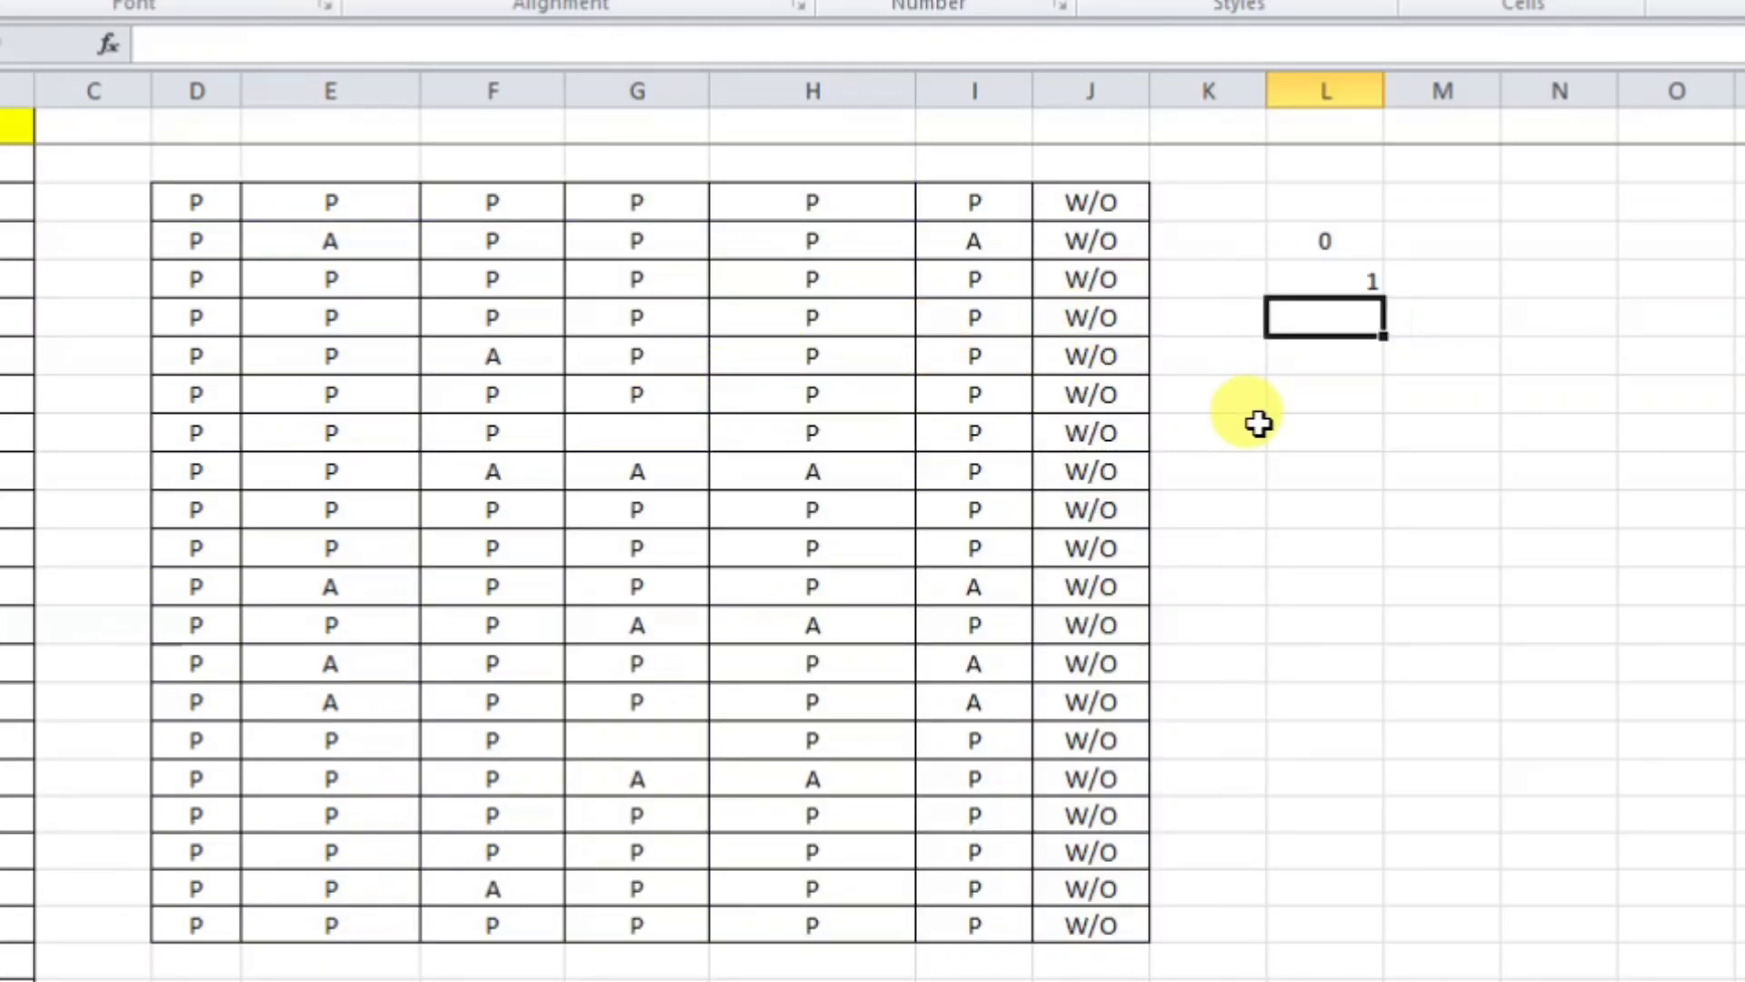
click(1324, 277)
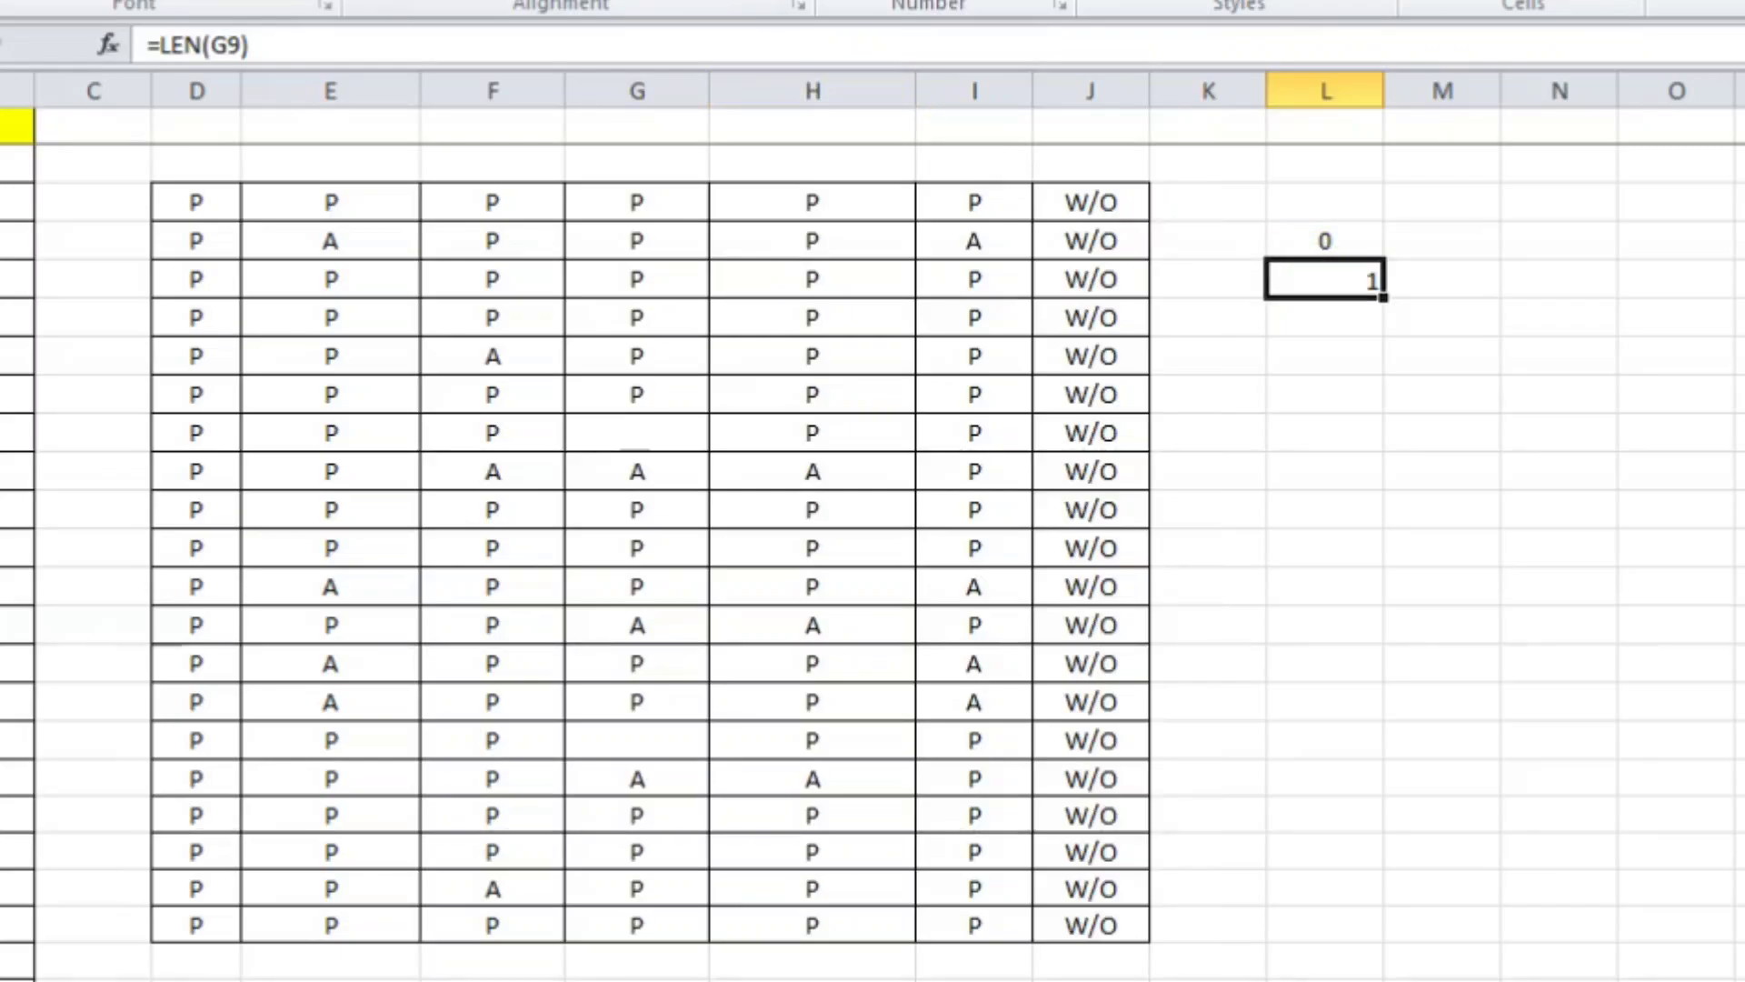
- Remove the hidden space from cell G9 and recheck the COUNTBLANK and LEN formulas in L4 and L5
click(598, 440)
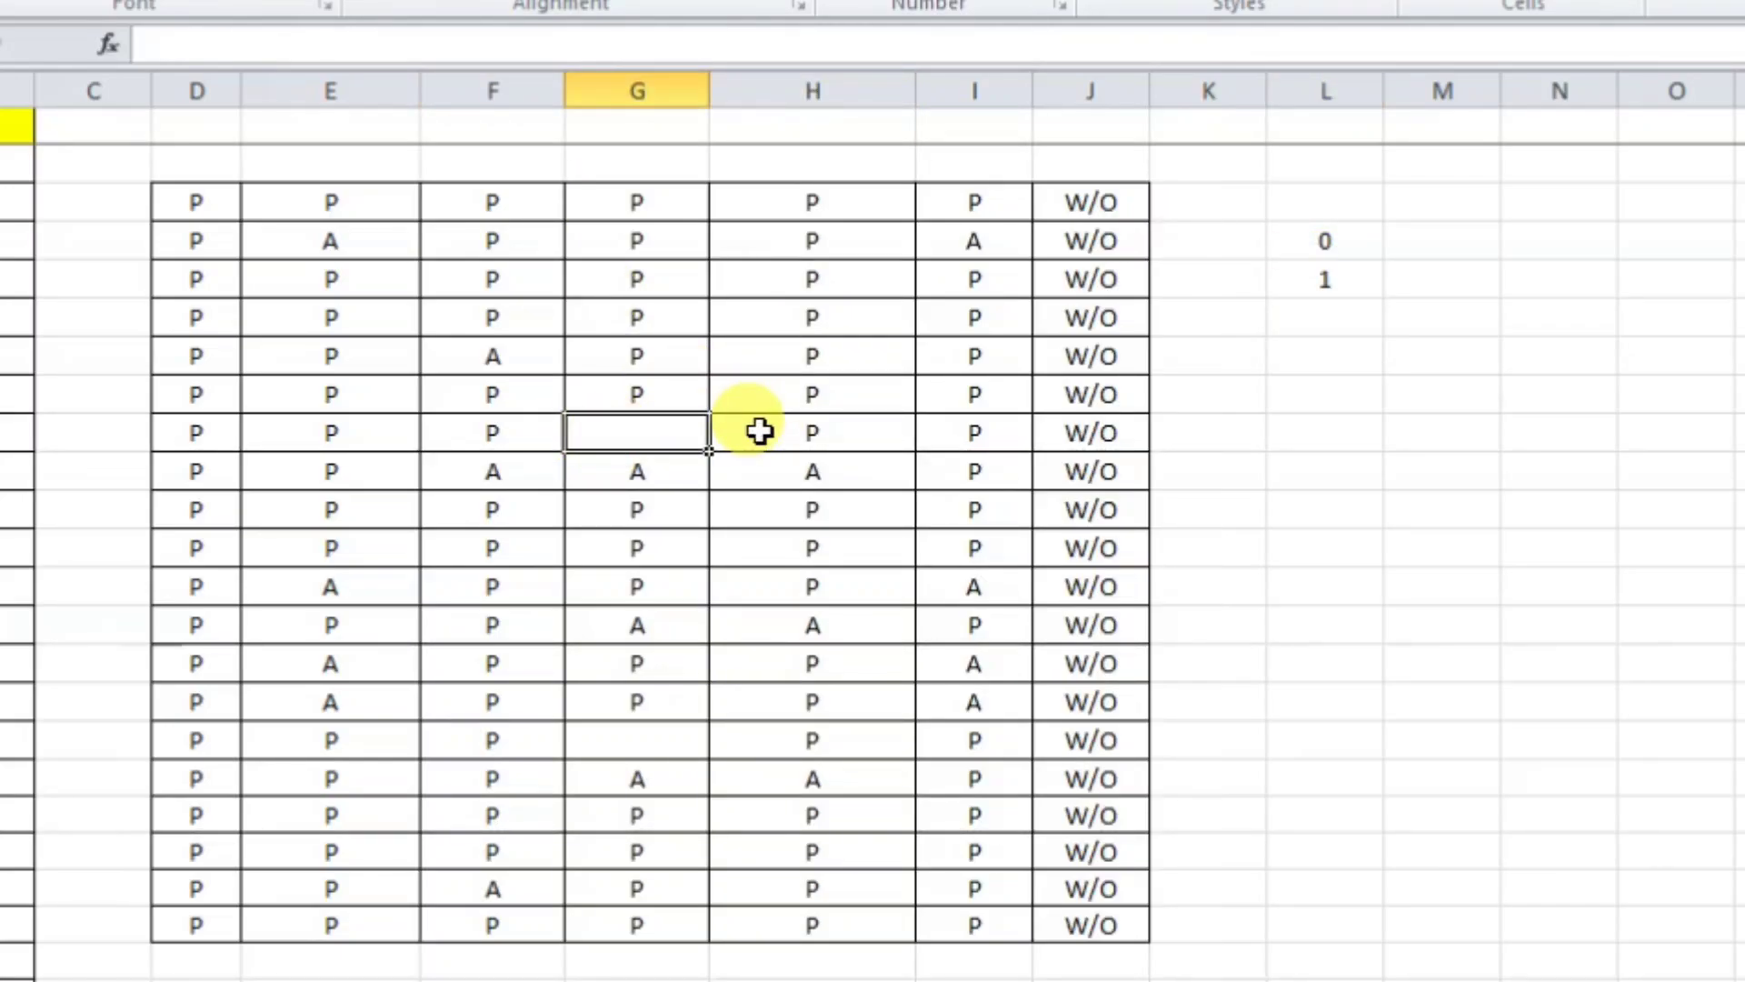
double_click(665, 434)
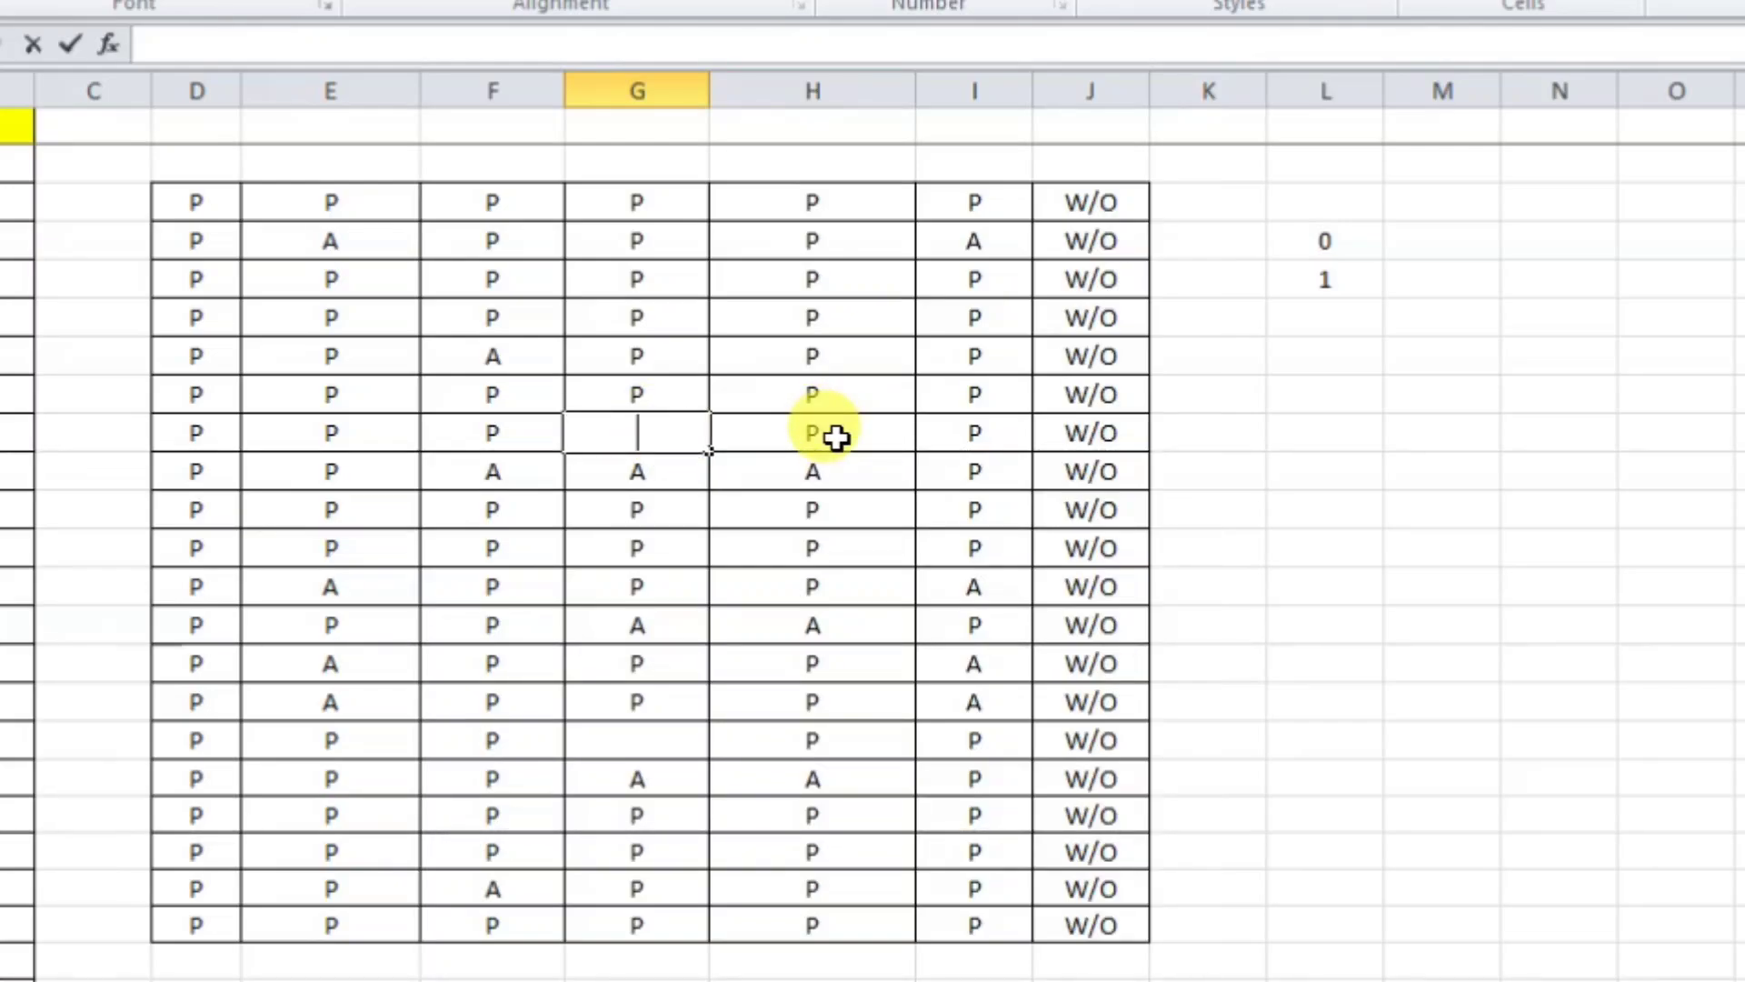
key(Return)
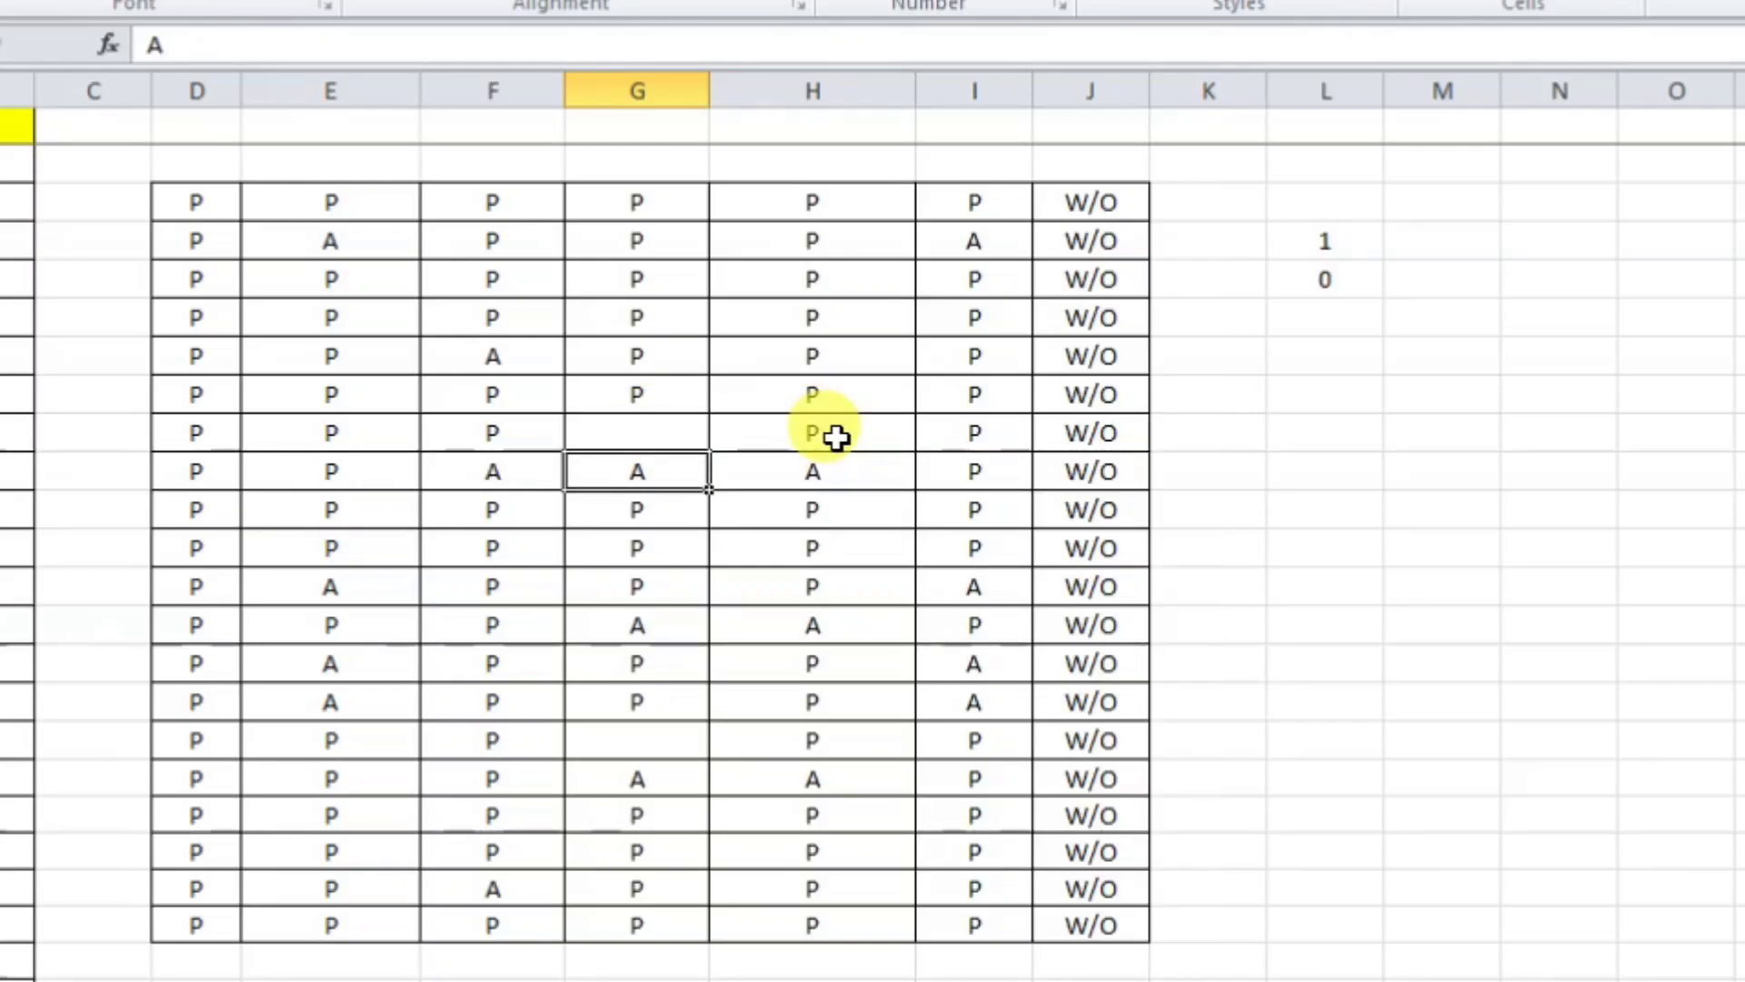
click(1323, 235)
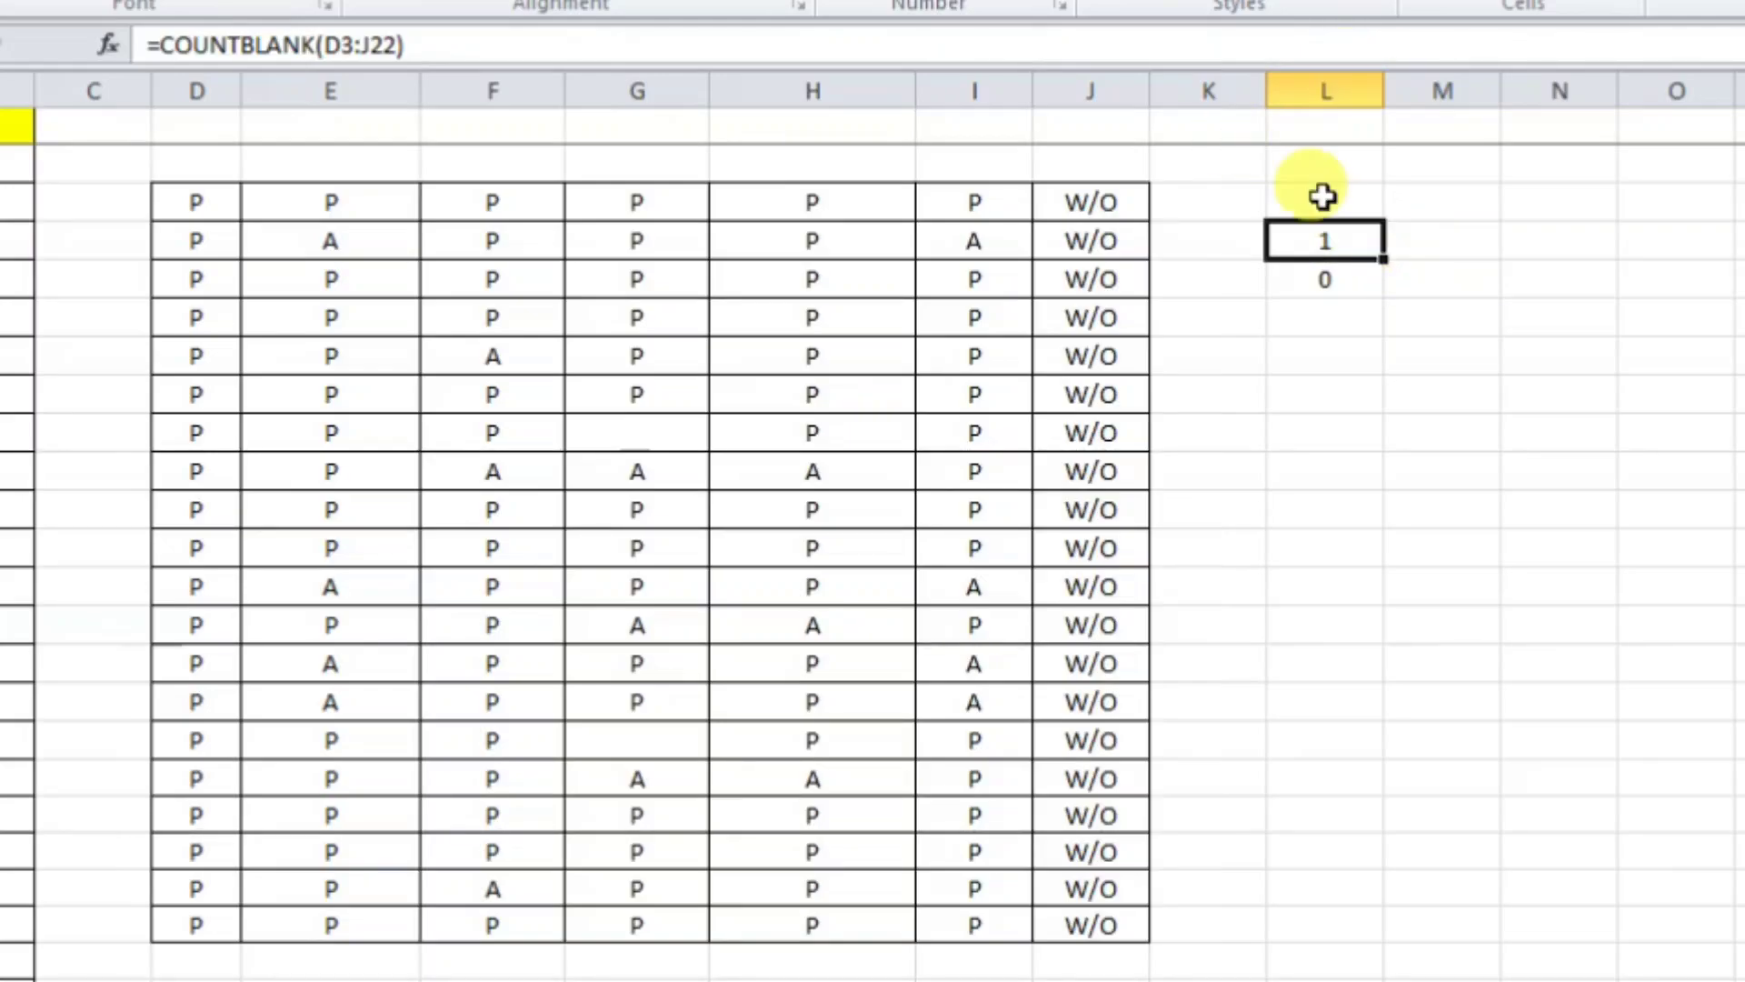
click(666, 438)
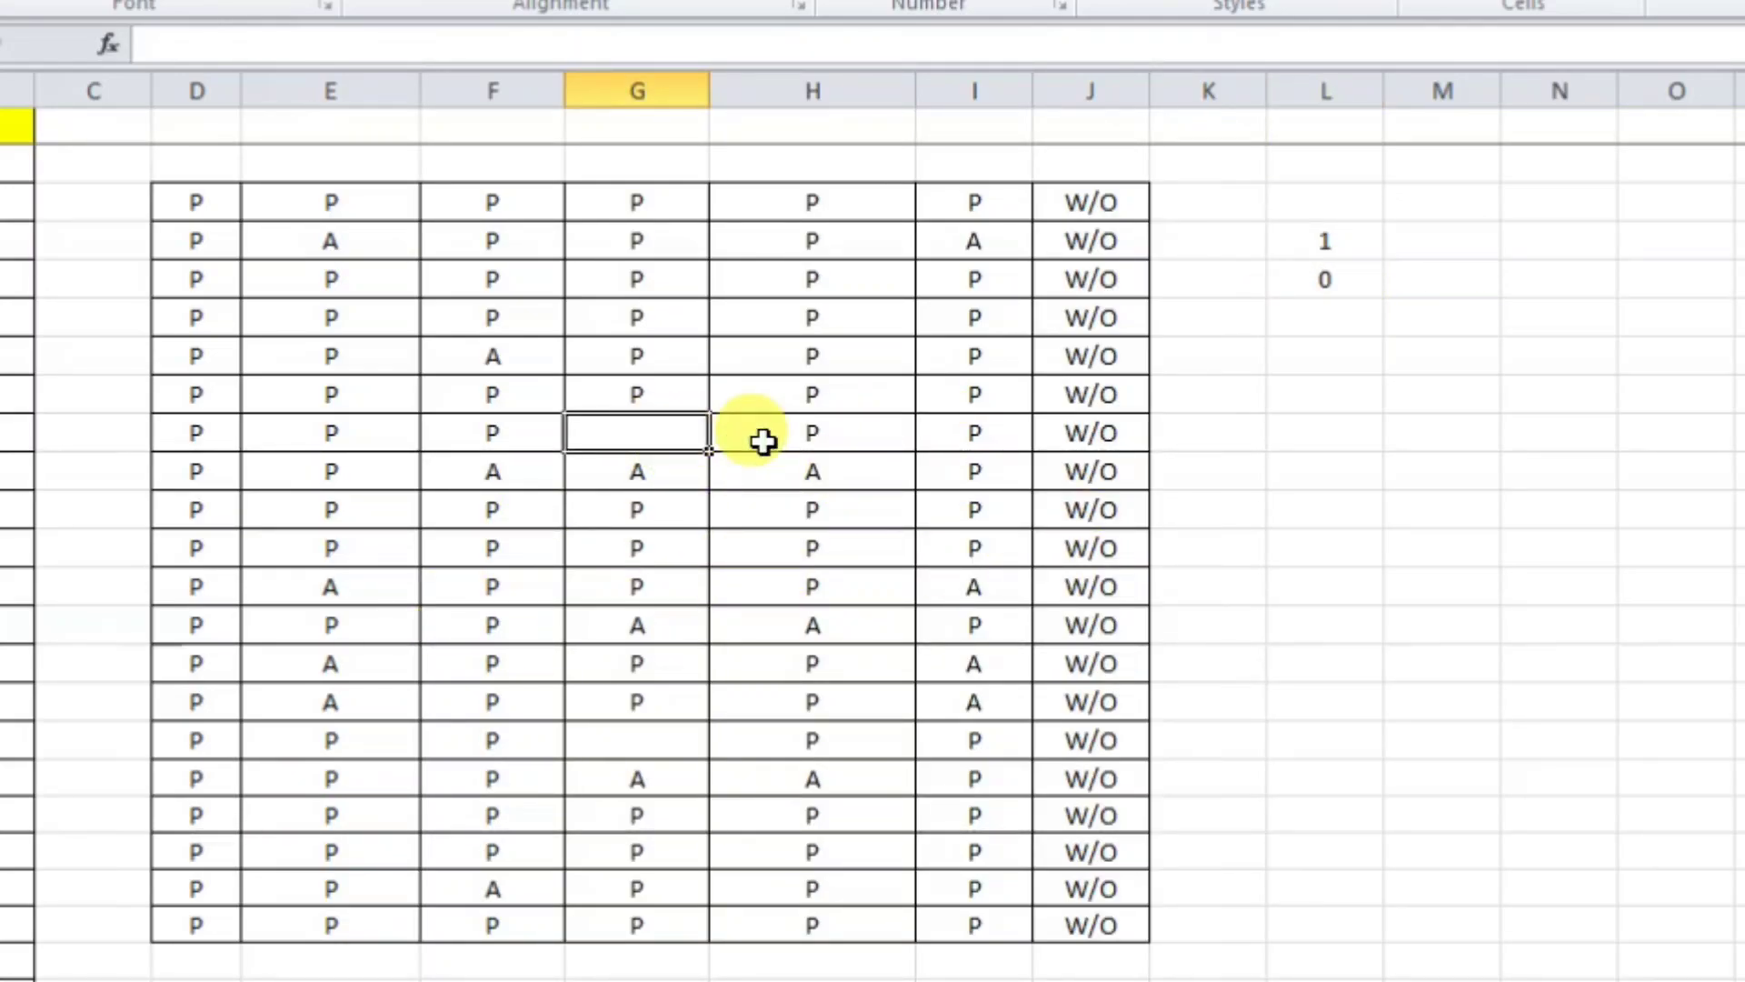
click(1334, 281)
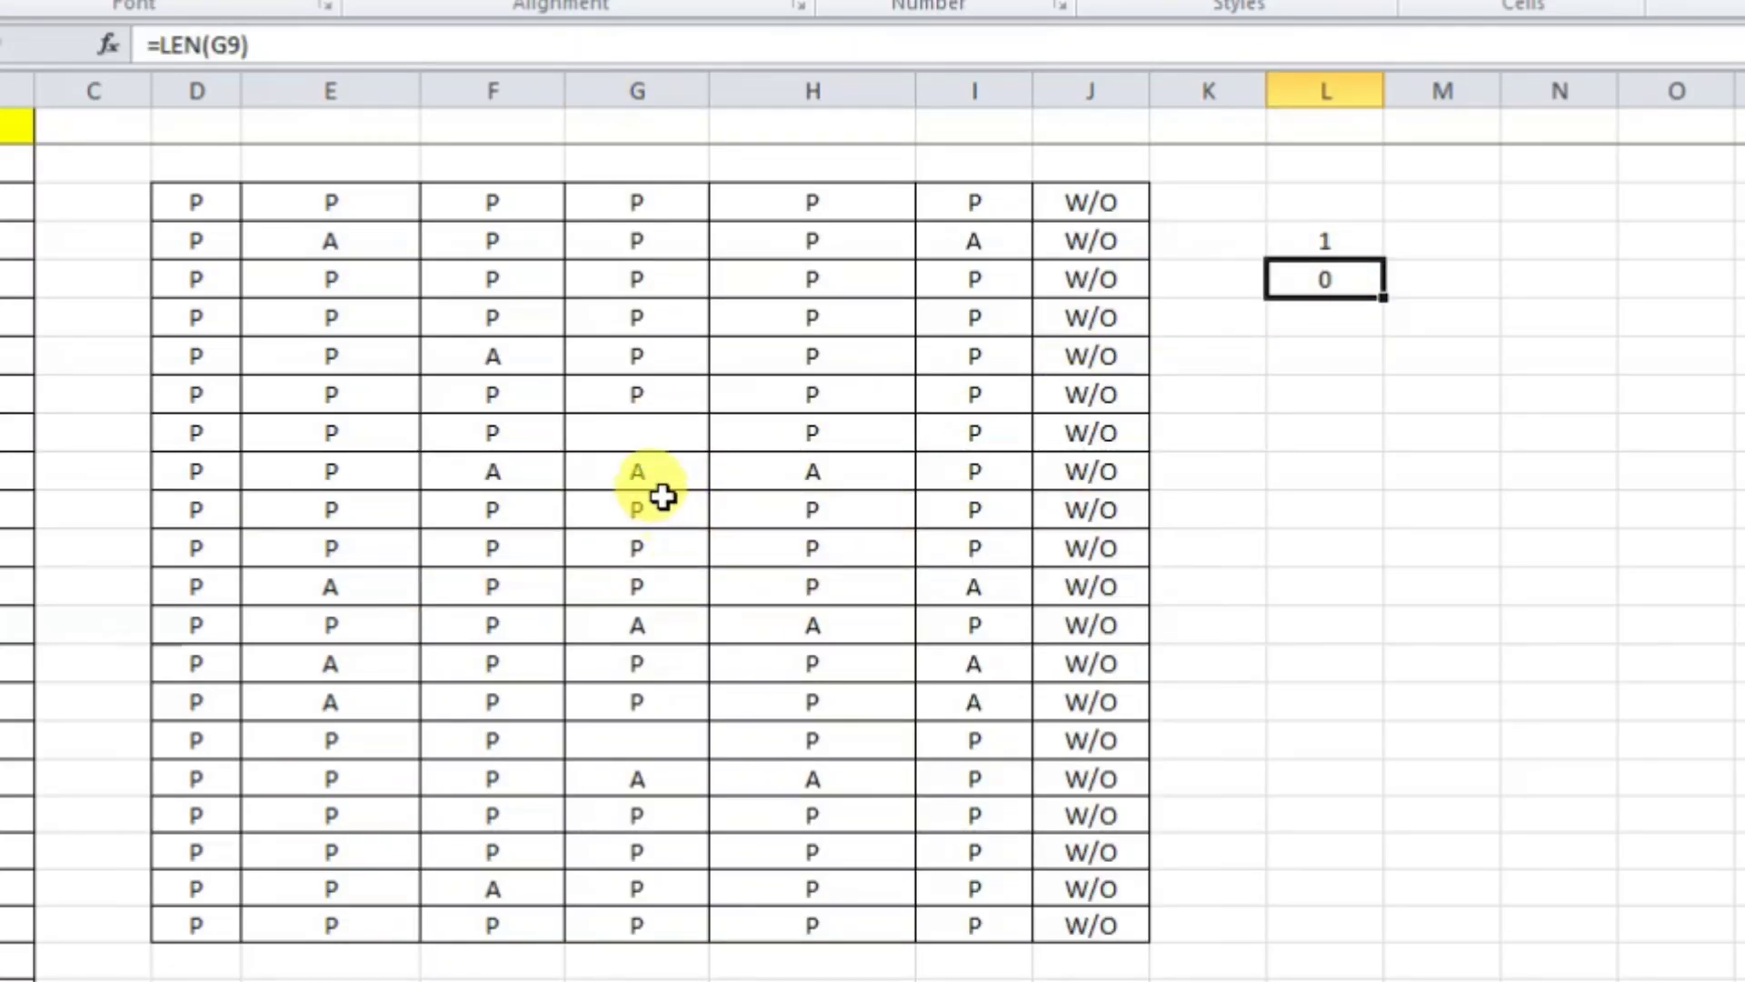
- Enter a LEN formula in cell L17 that returns the character length of cell G17
click(634, 745)
key(Delete)
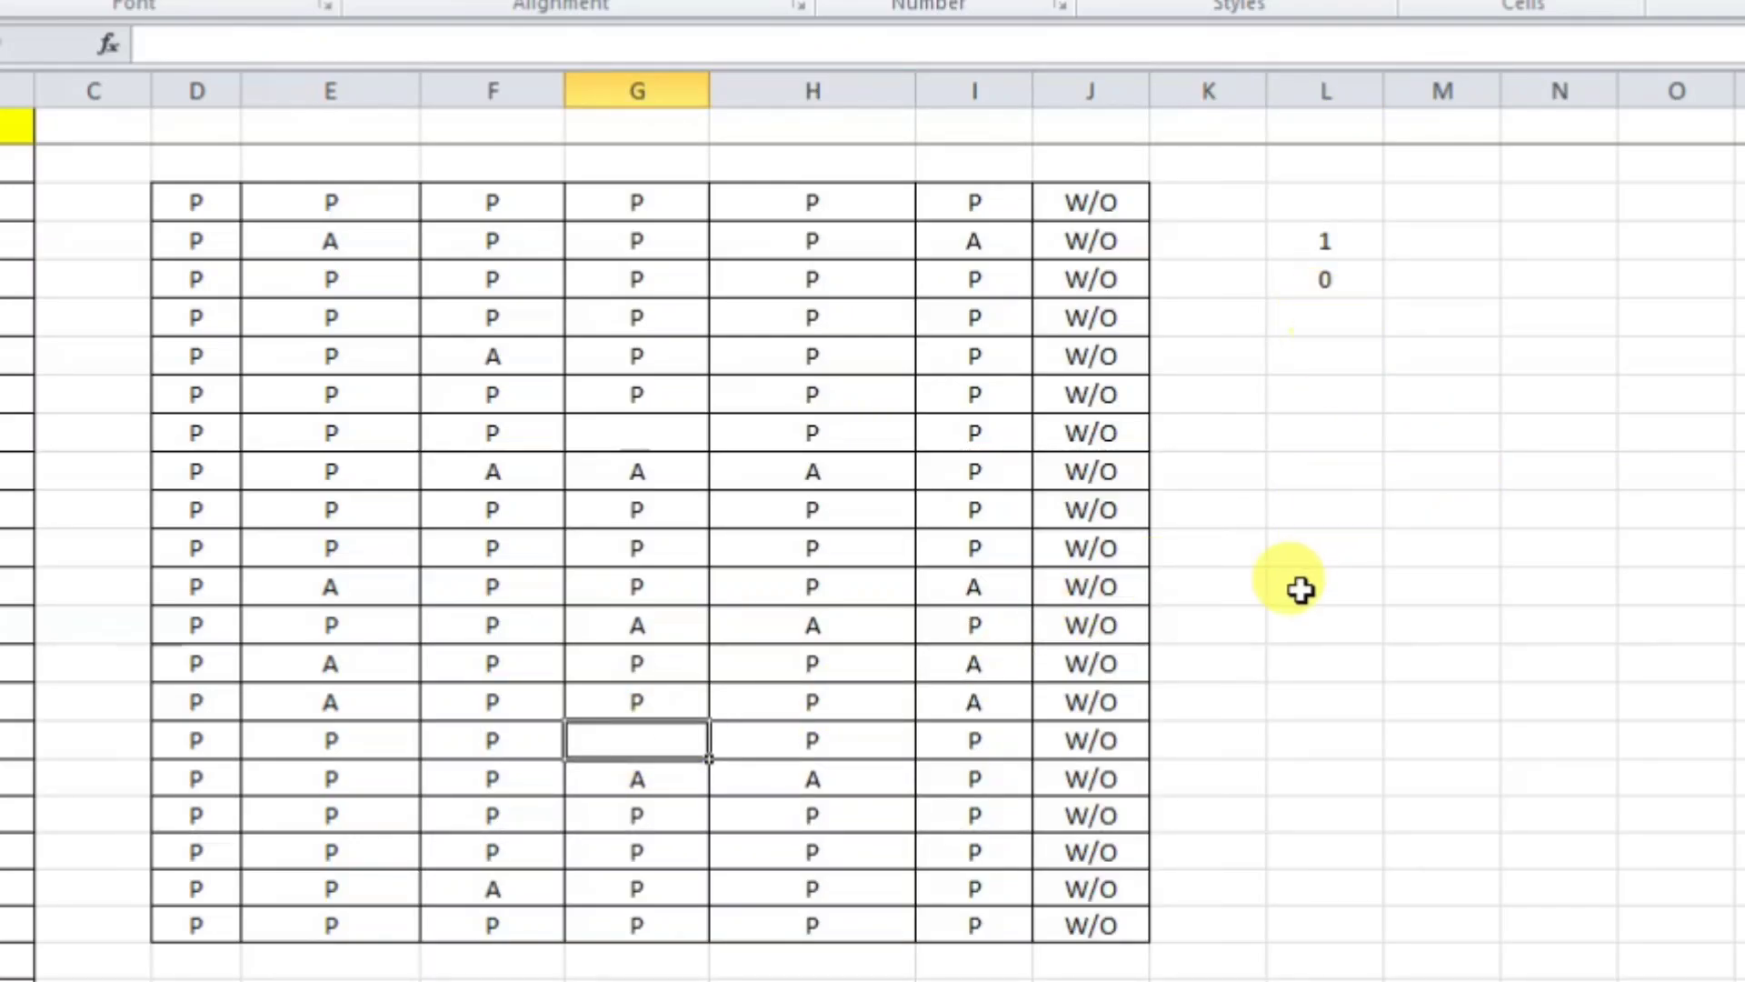
click(1329, 751)
text(=)
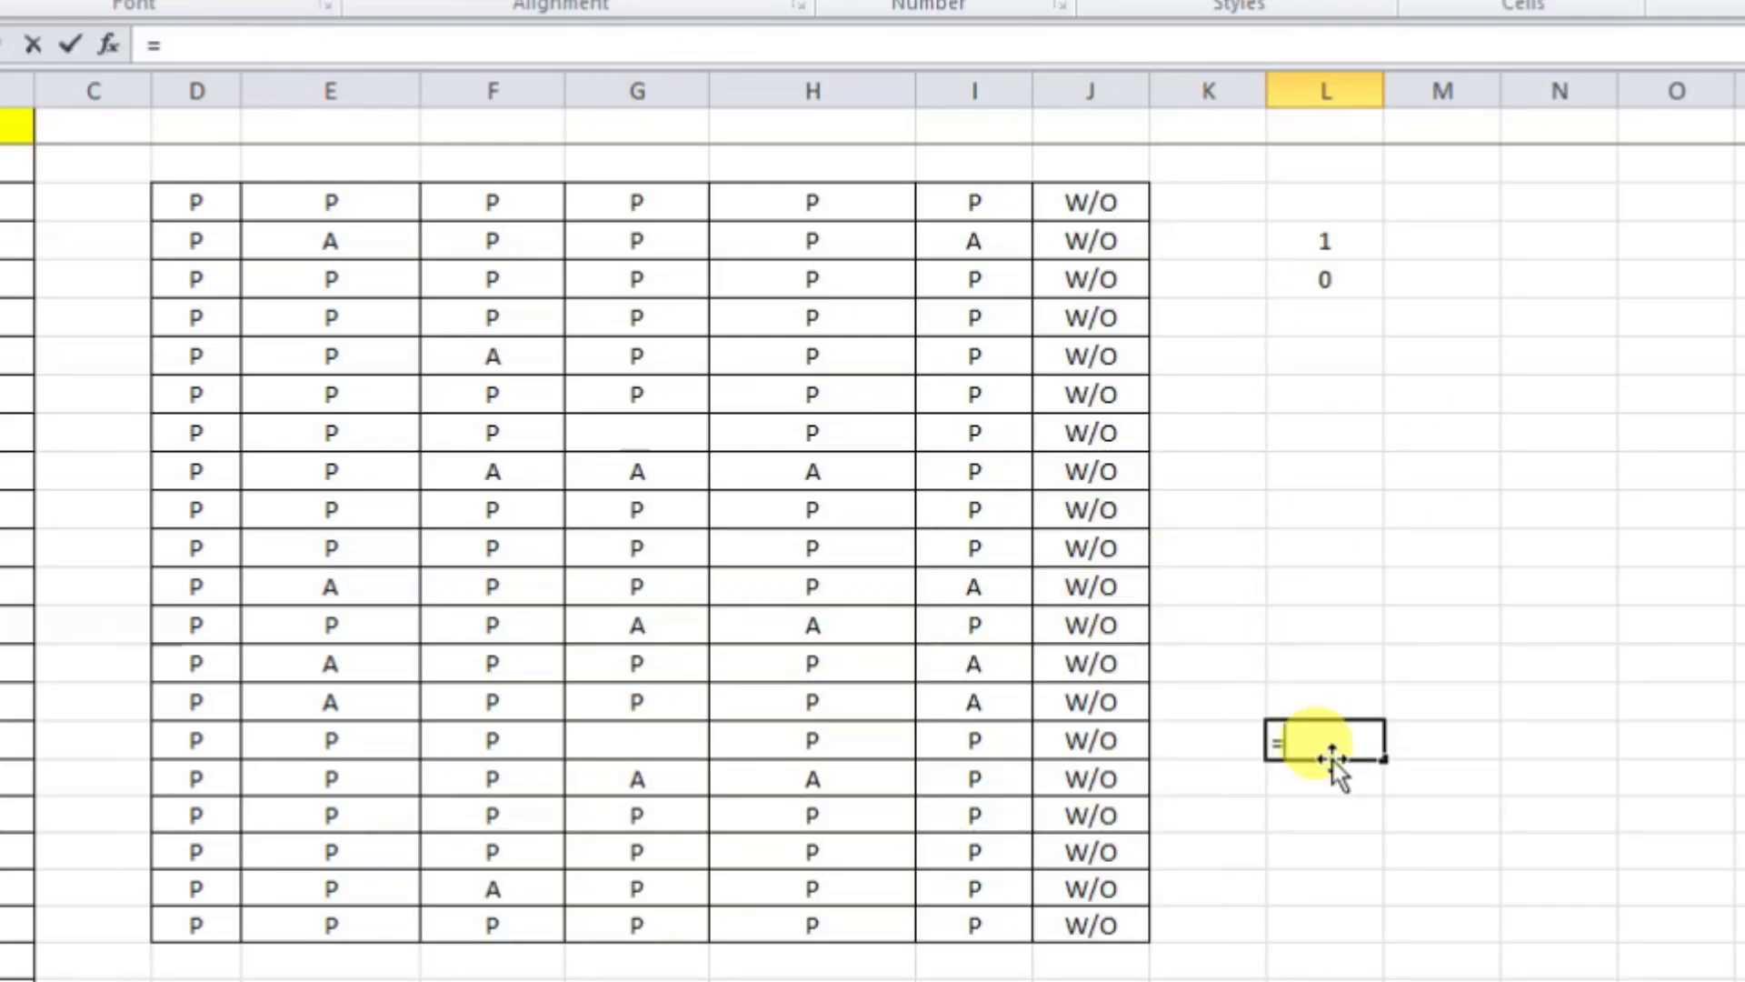
text(LE)
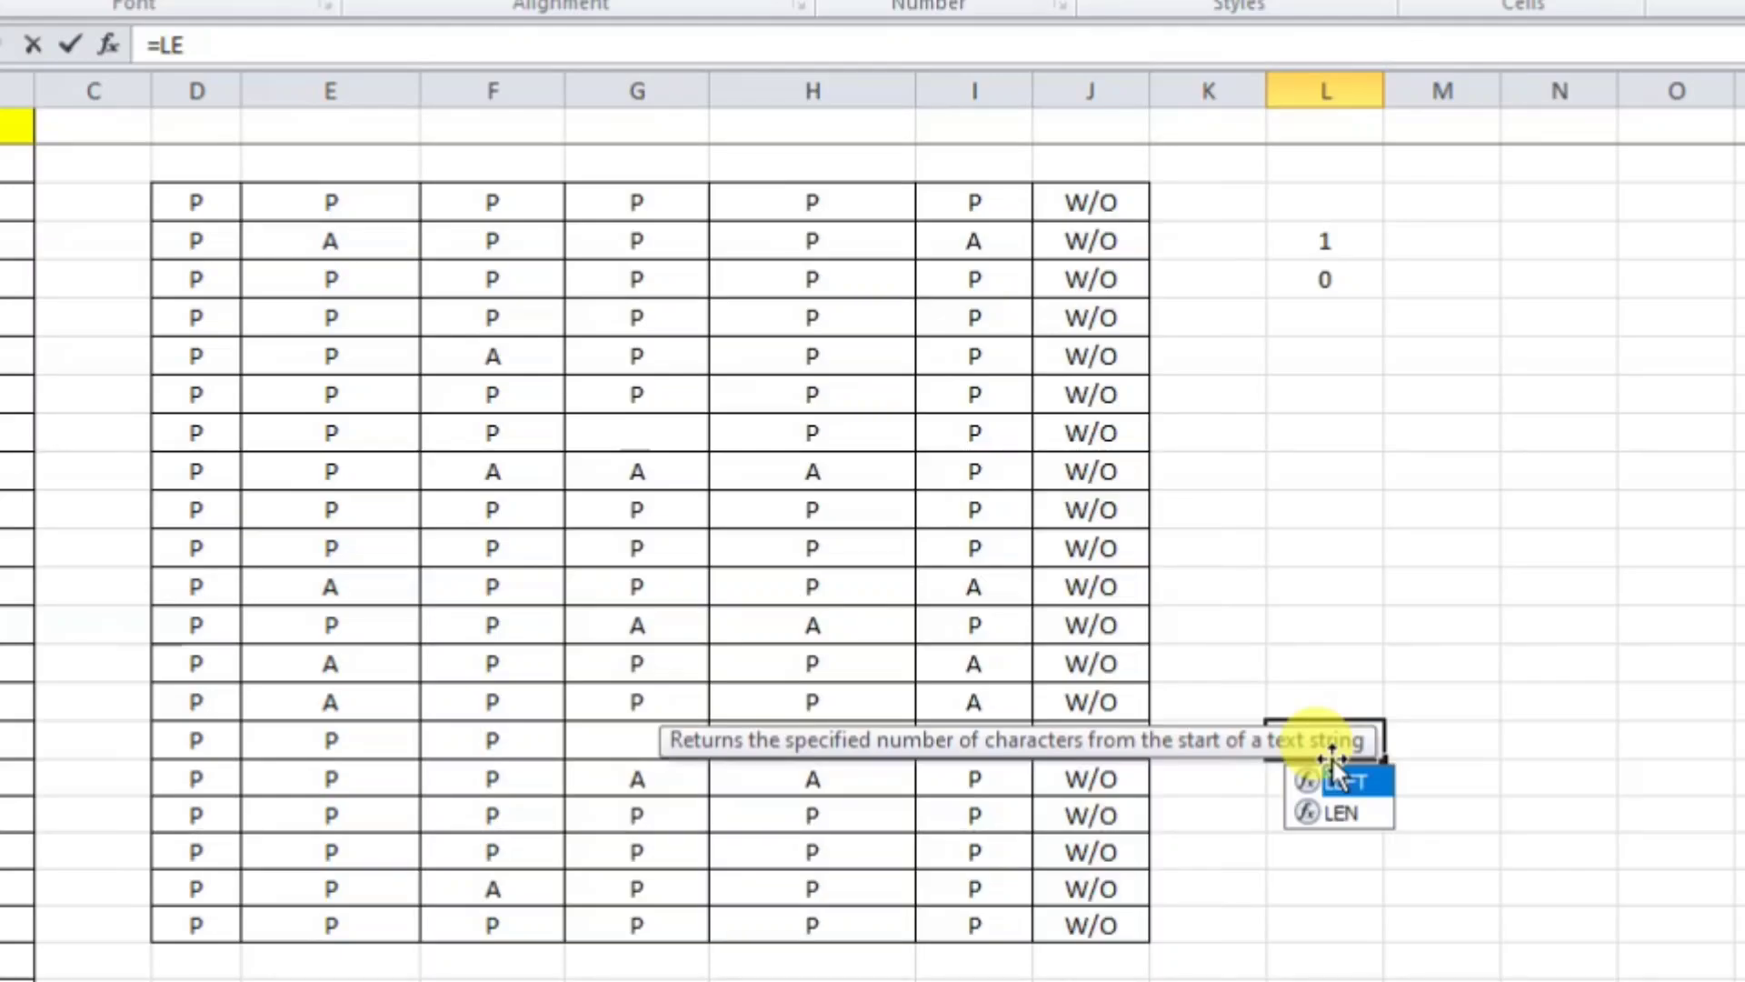
key(Down)
key(Tab)
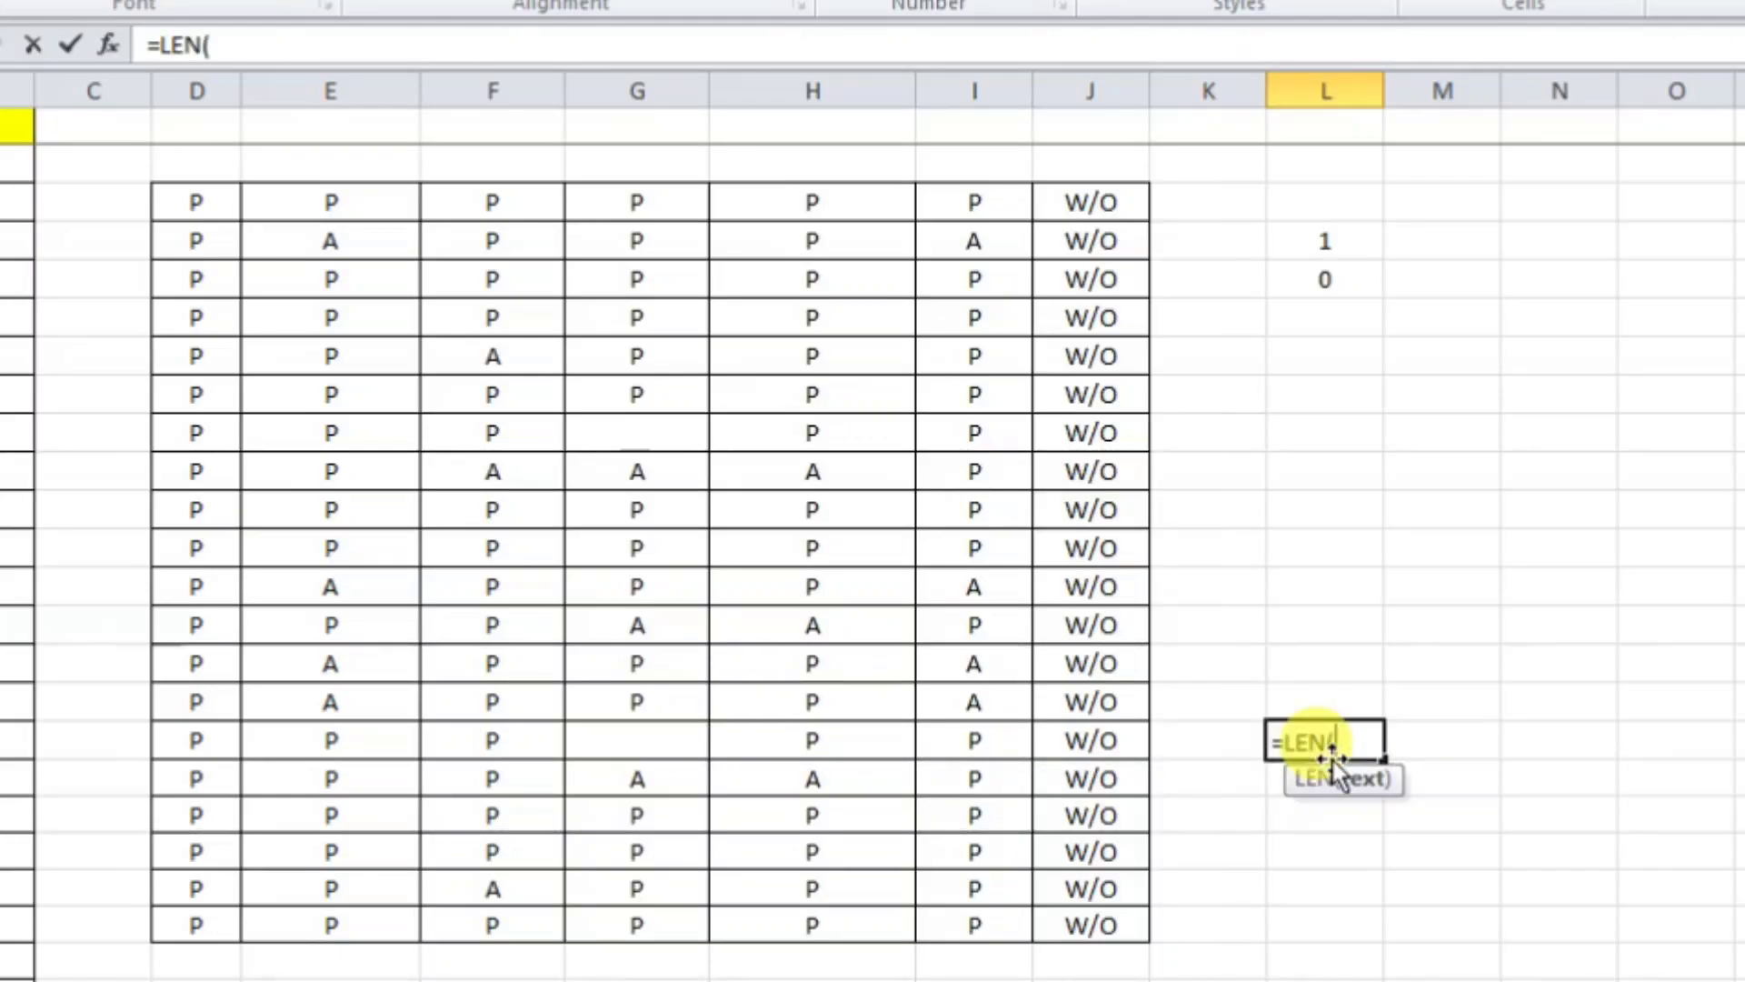
click(667, 746)
key(Return)
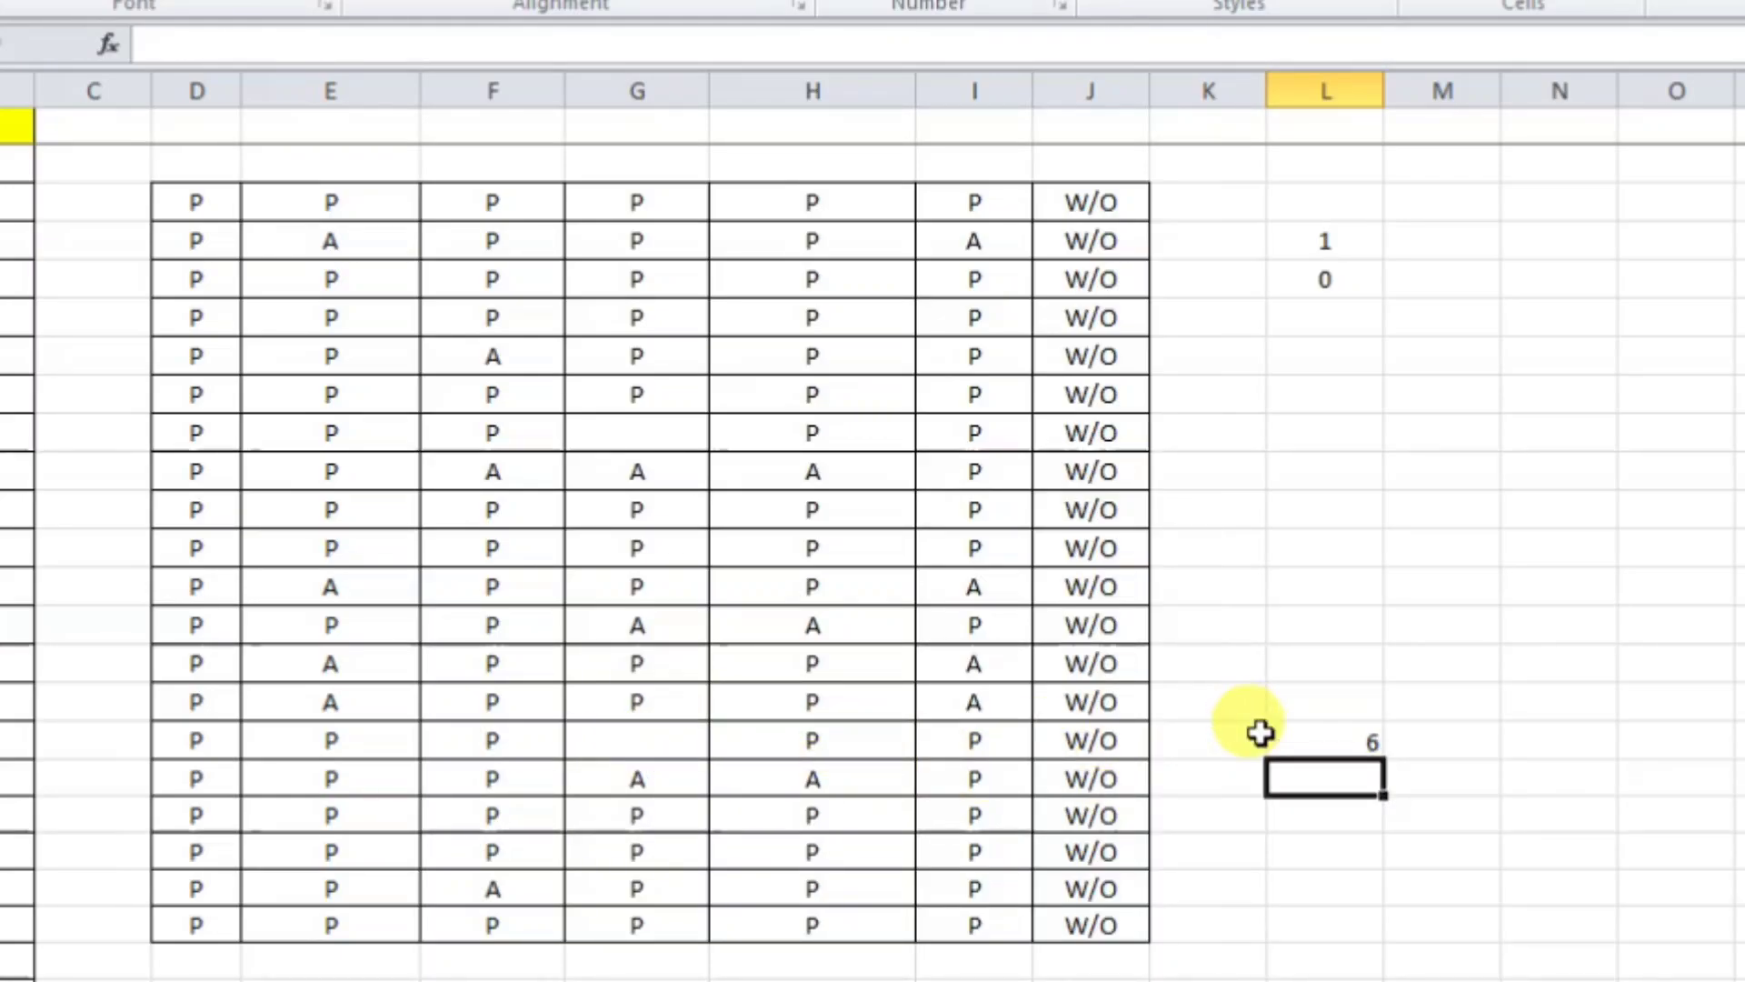
click(1292, 735)
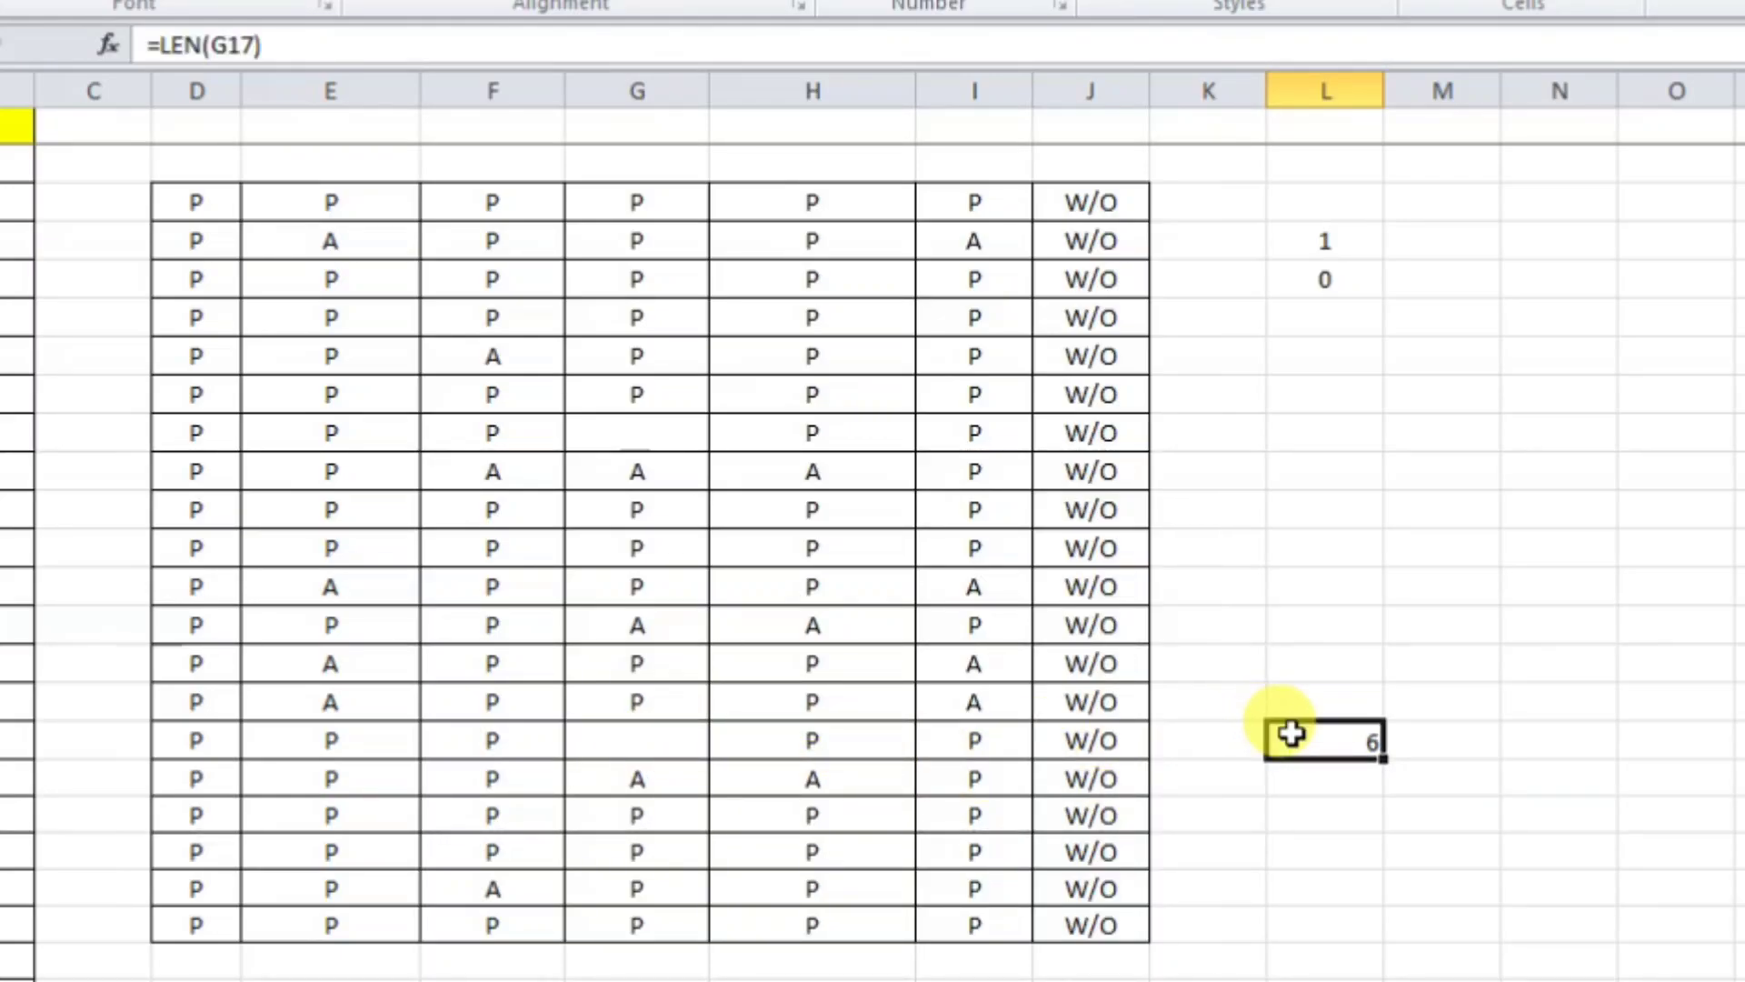
- Remove the hidden spaces from cell G17 and recheck the LEN formula in L17 and the COUNTBLANK formula in L4
click(695, 739)
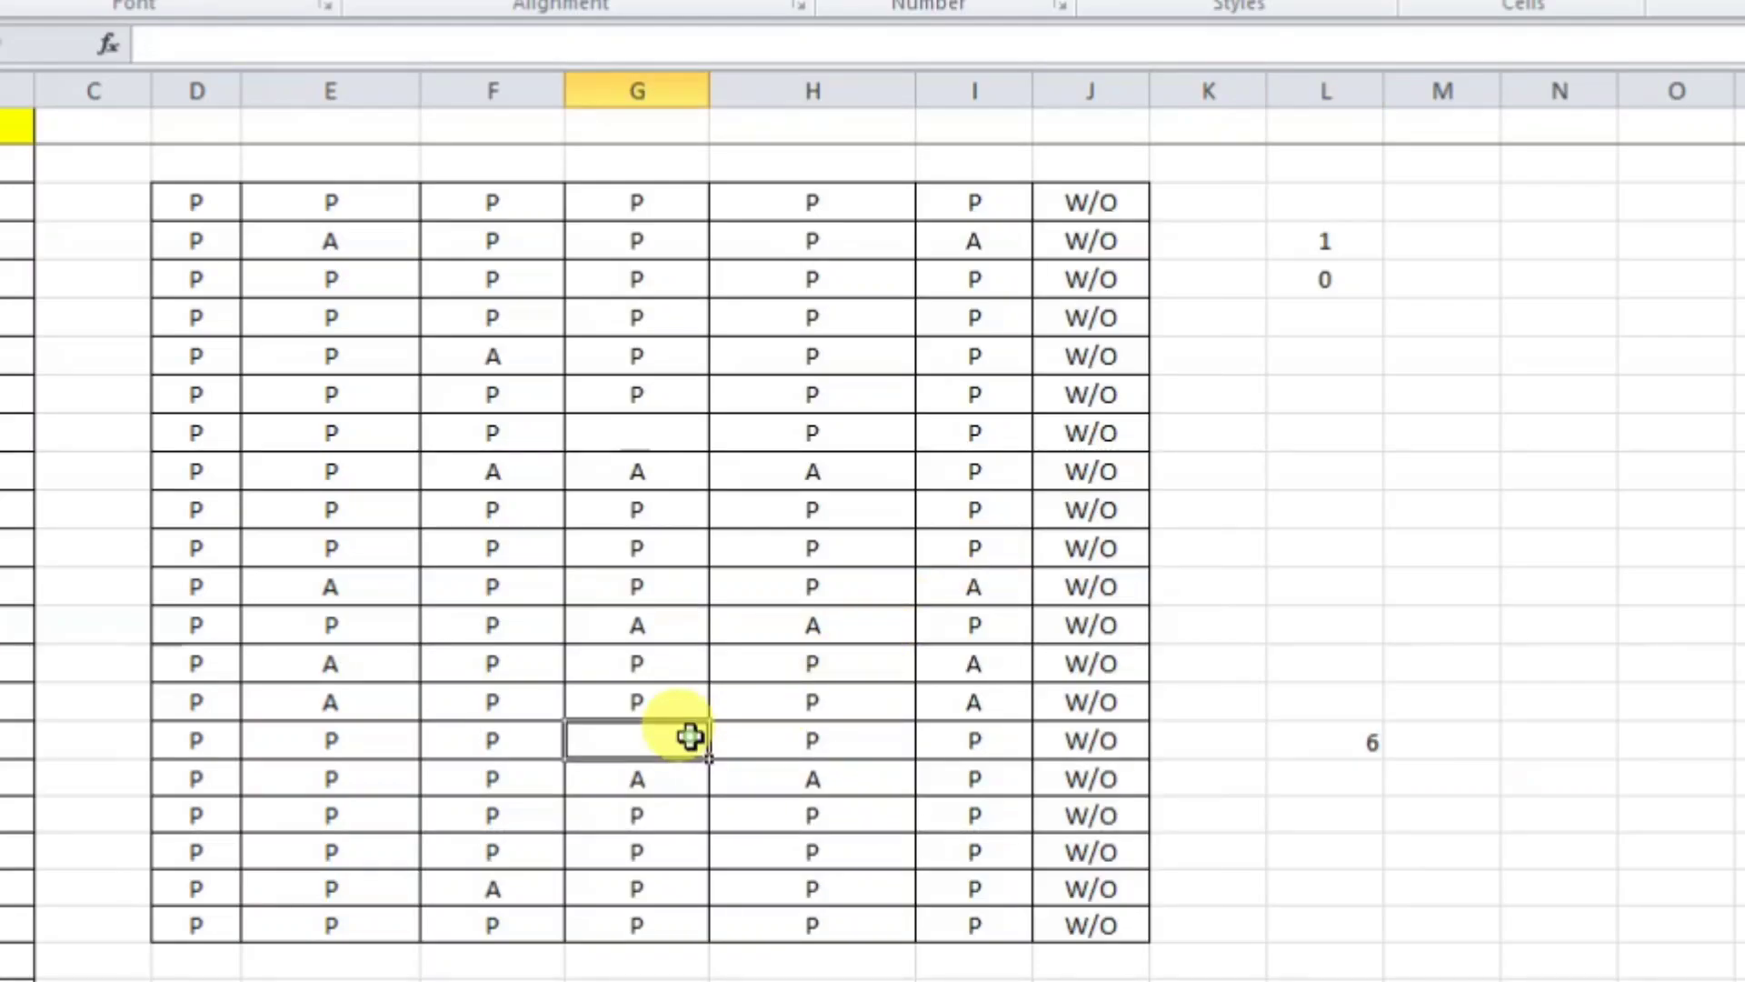
click(705, 789)
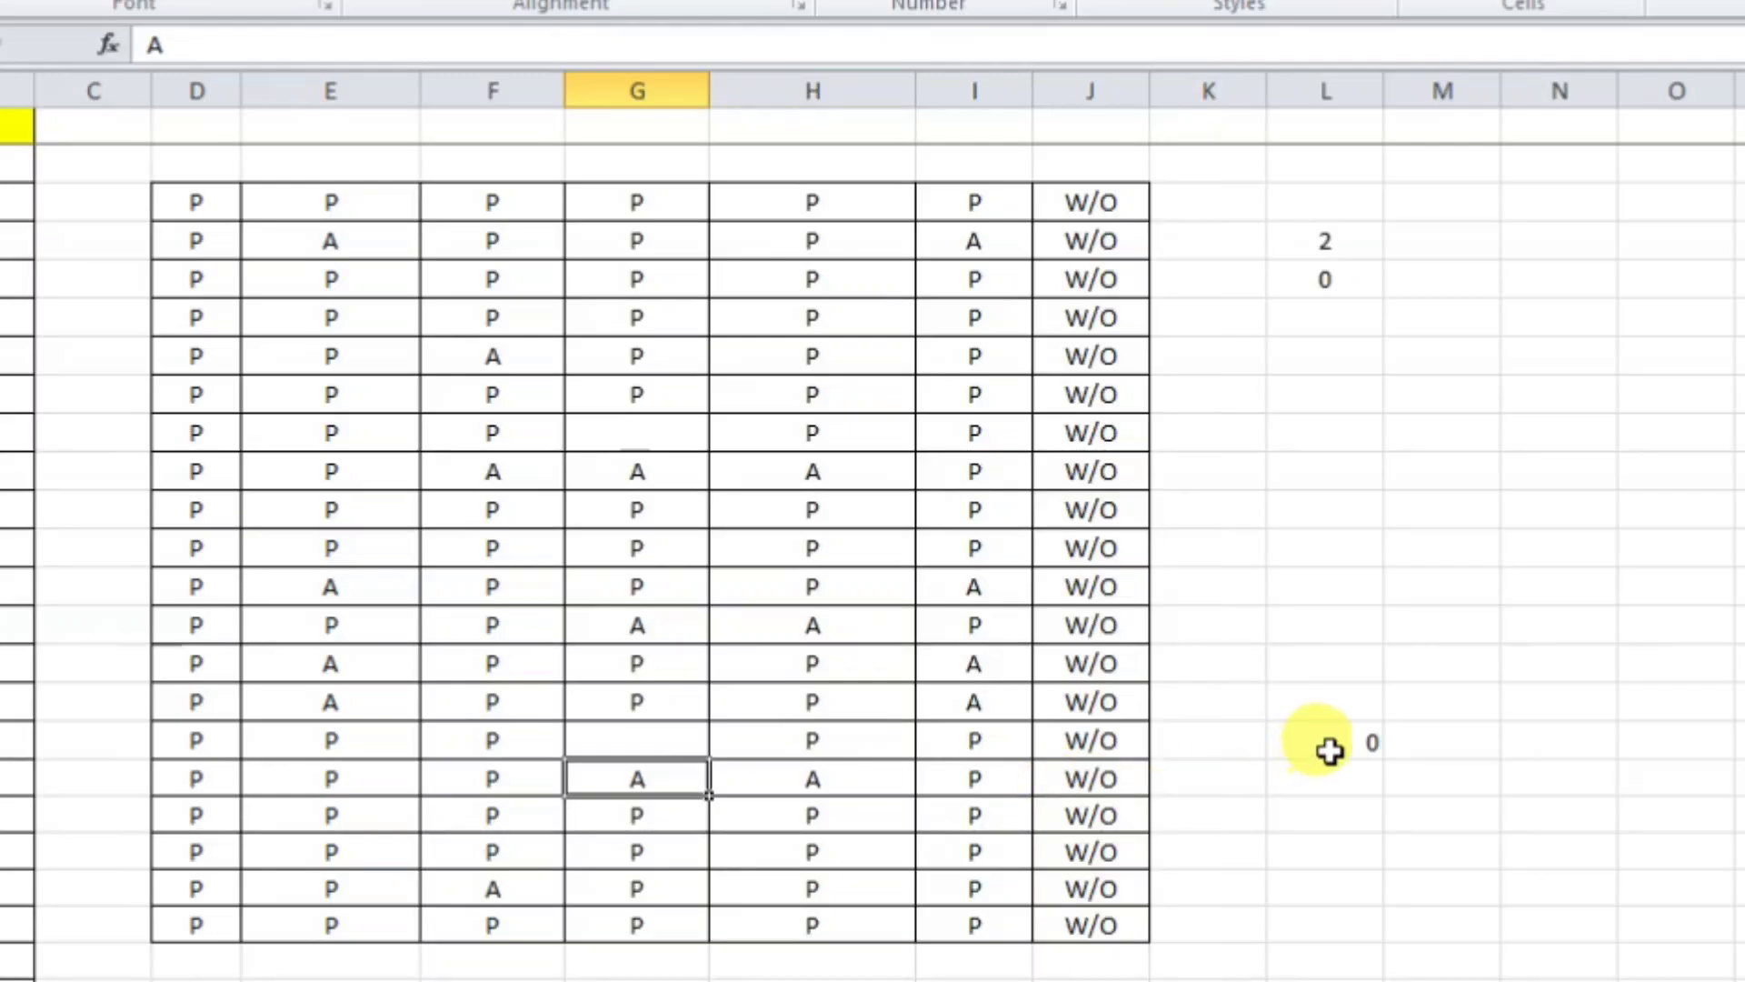
click(1329, 739)
click(662, 744)
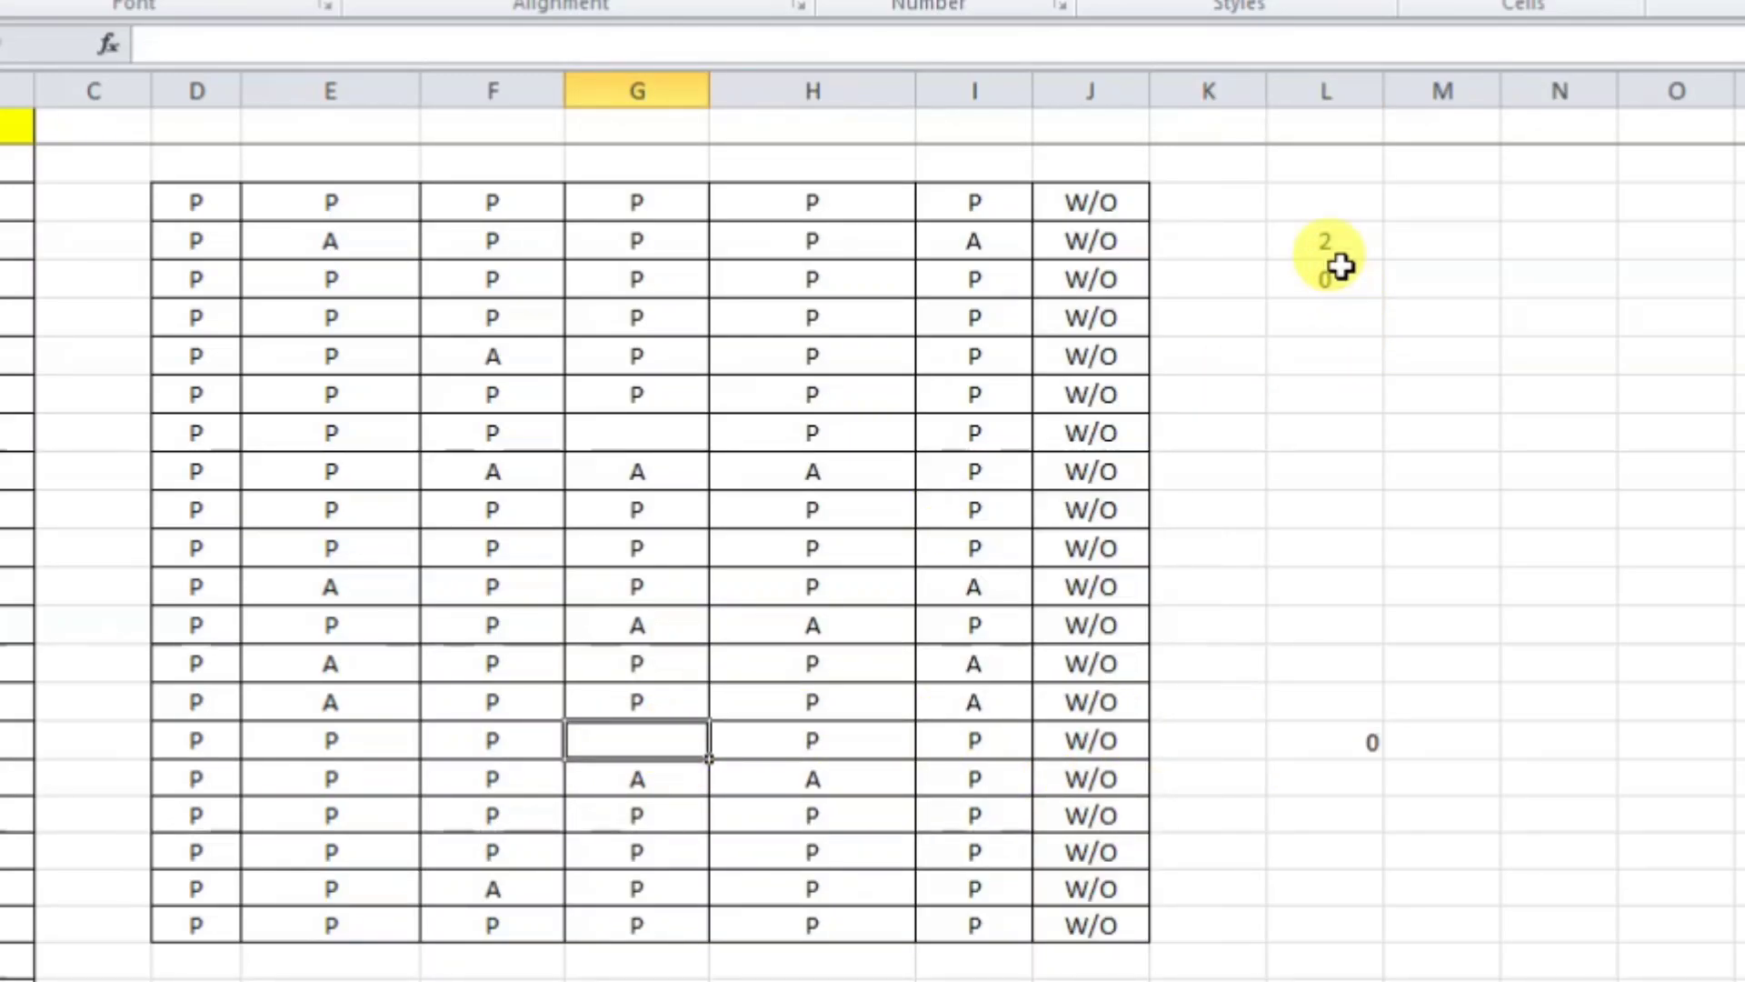
click(1327, 244)
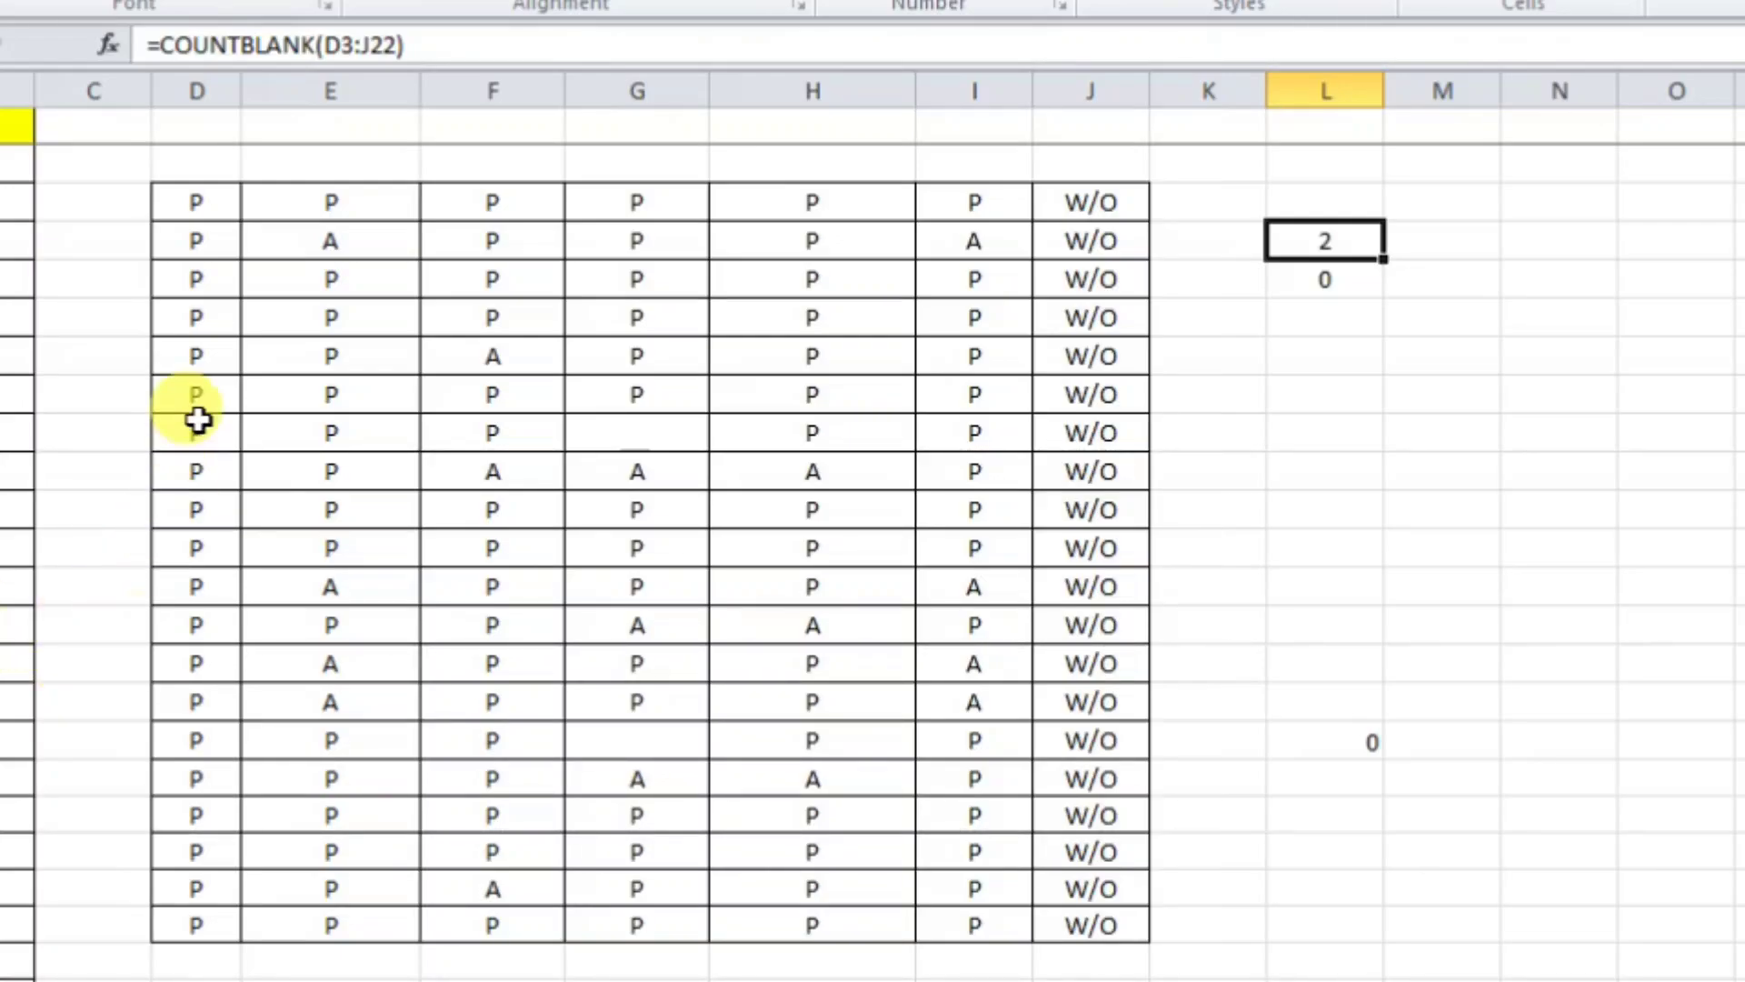
- Clear the contents and formatting of the attendance table in C2:K23, and delete the formulas in L4 and L5
drag(145, 164, 1264, 977)
click(1729, 6)
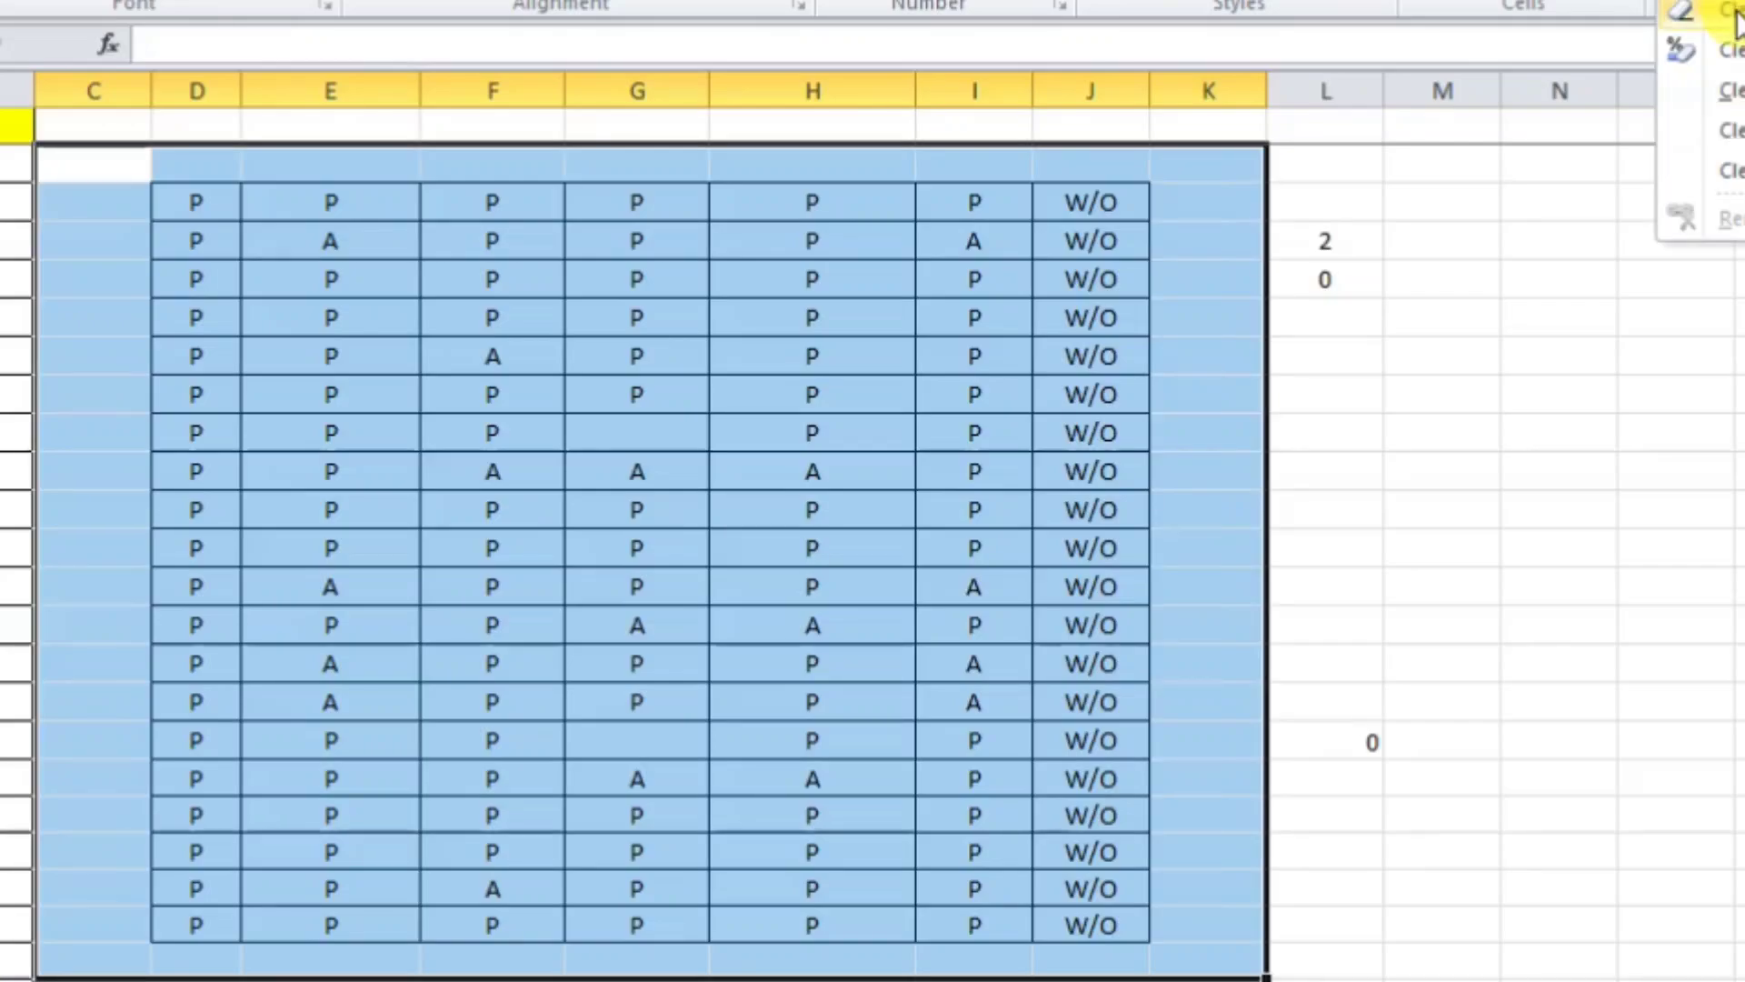
click(1701, 47)
click(1422, 374)
drag(1318, 204, 1344, 370)
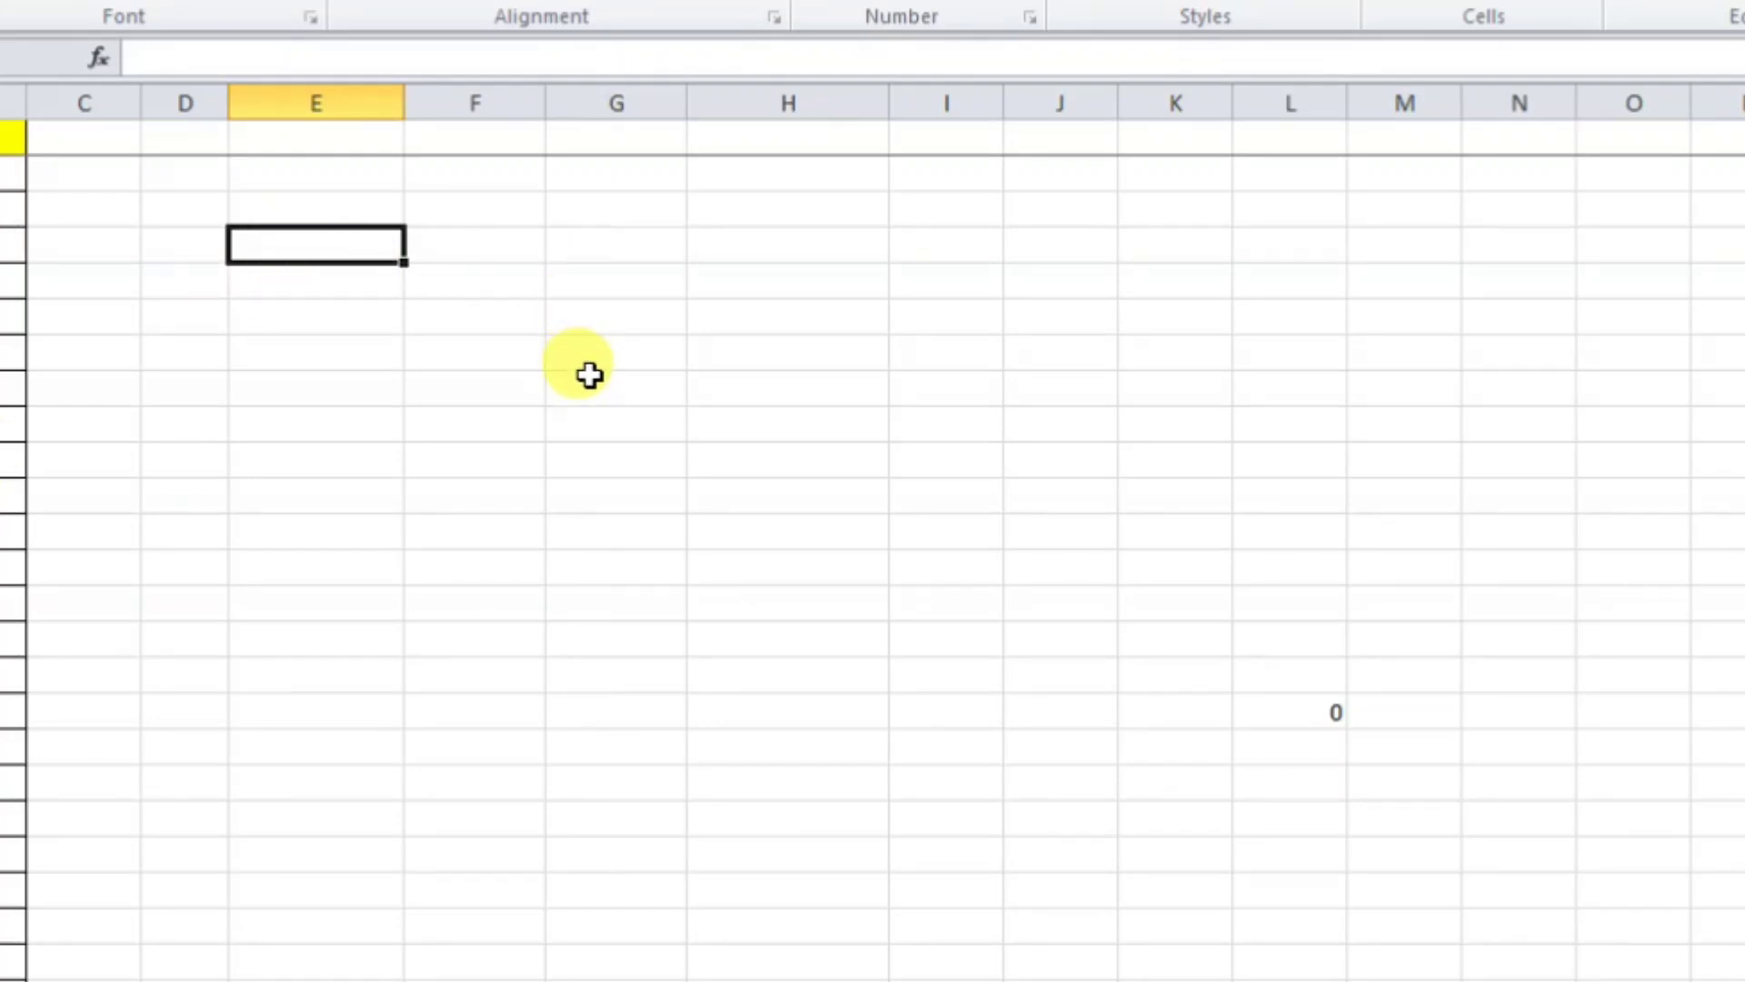
- Enter two different sample first names in cells E4 and F4
text(RAM)
key(Tab)
text(S)
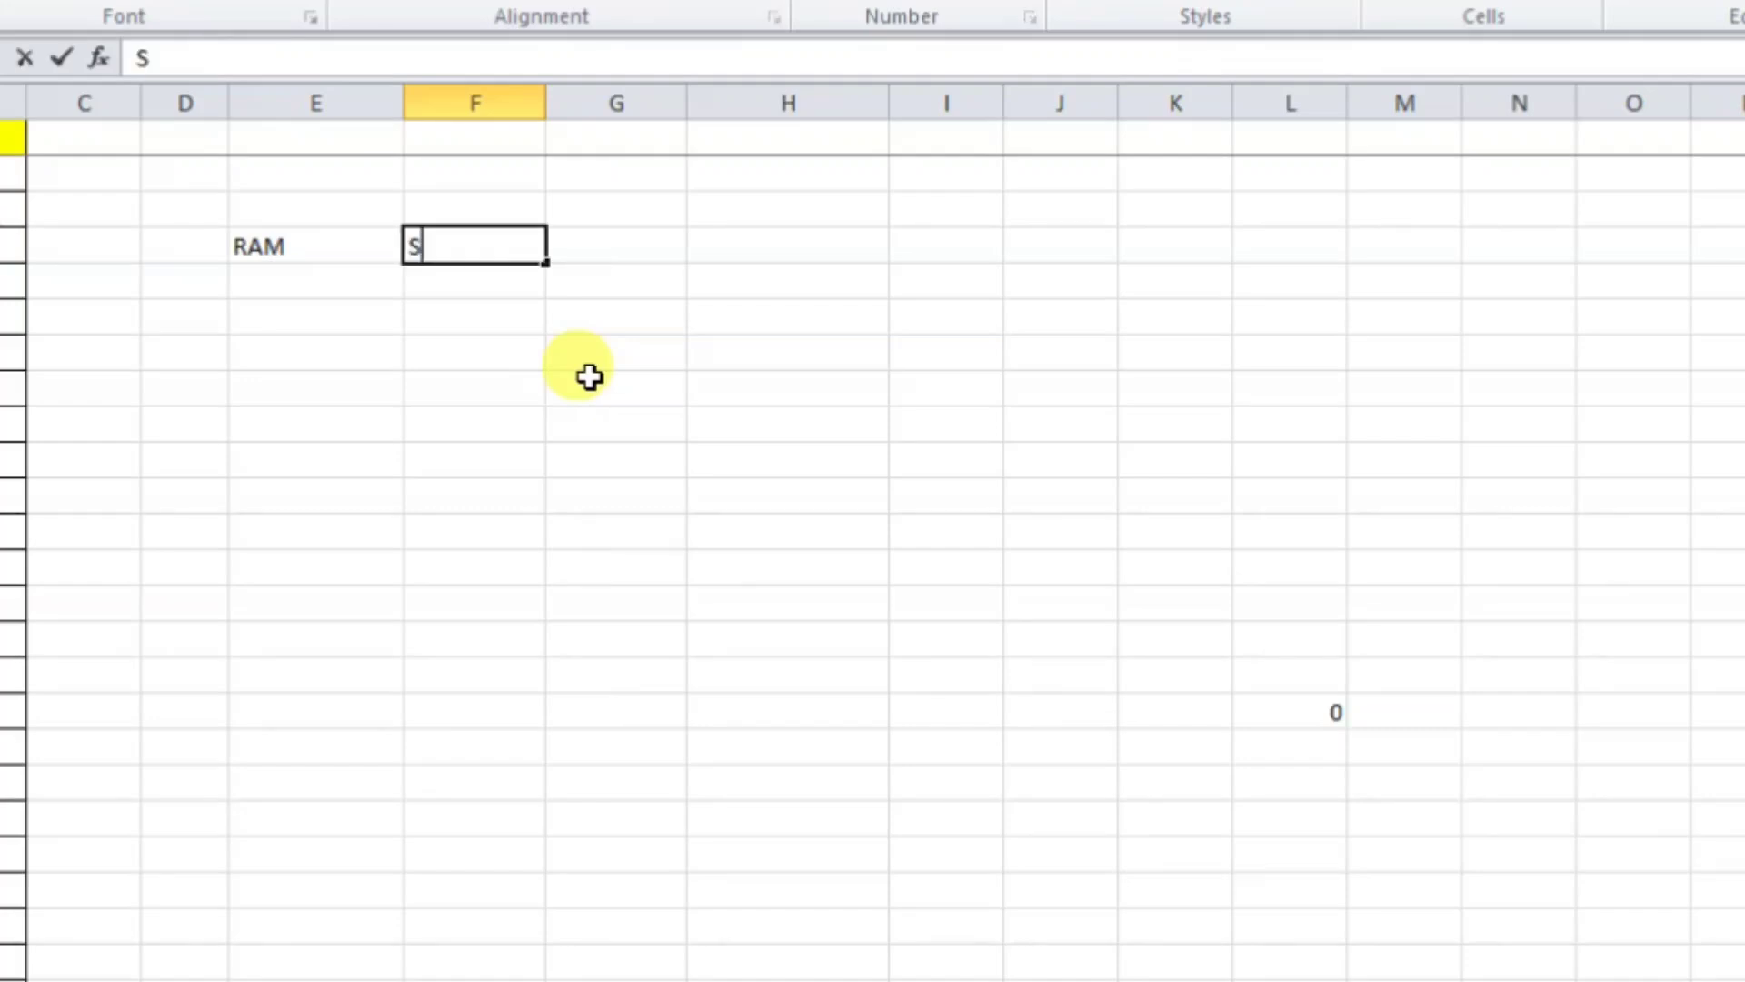
key(Tab)
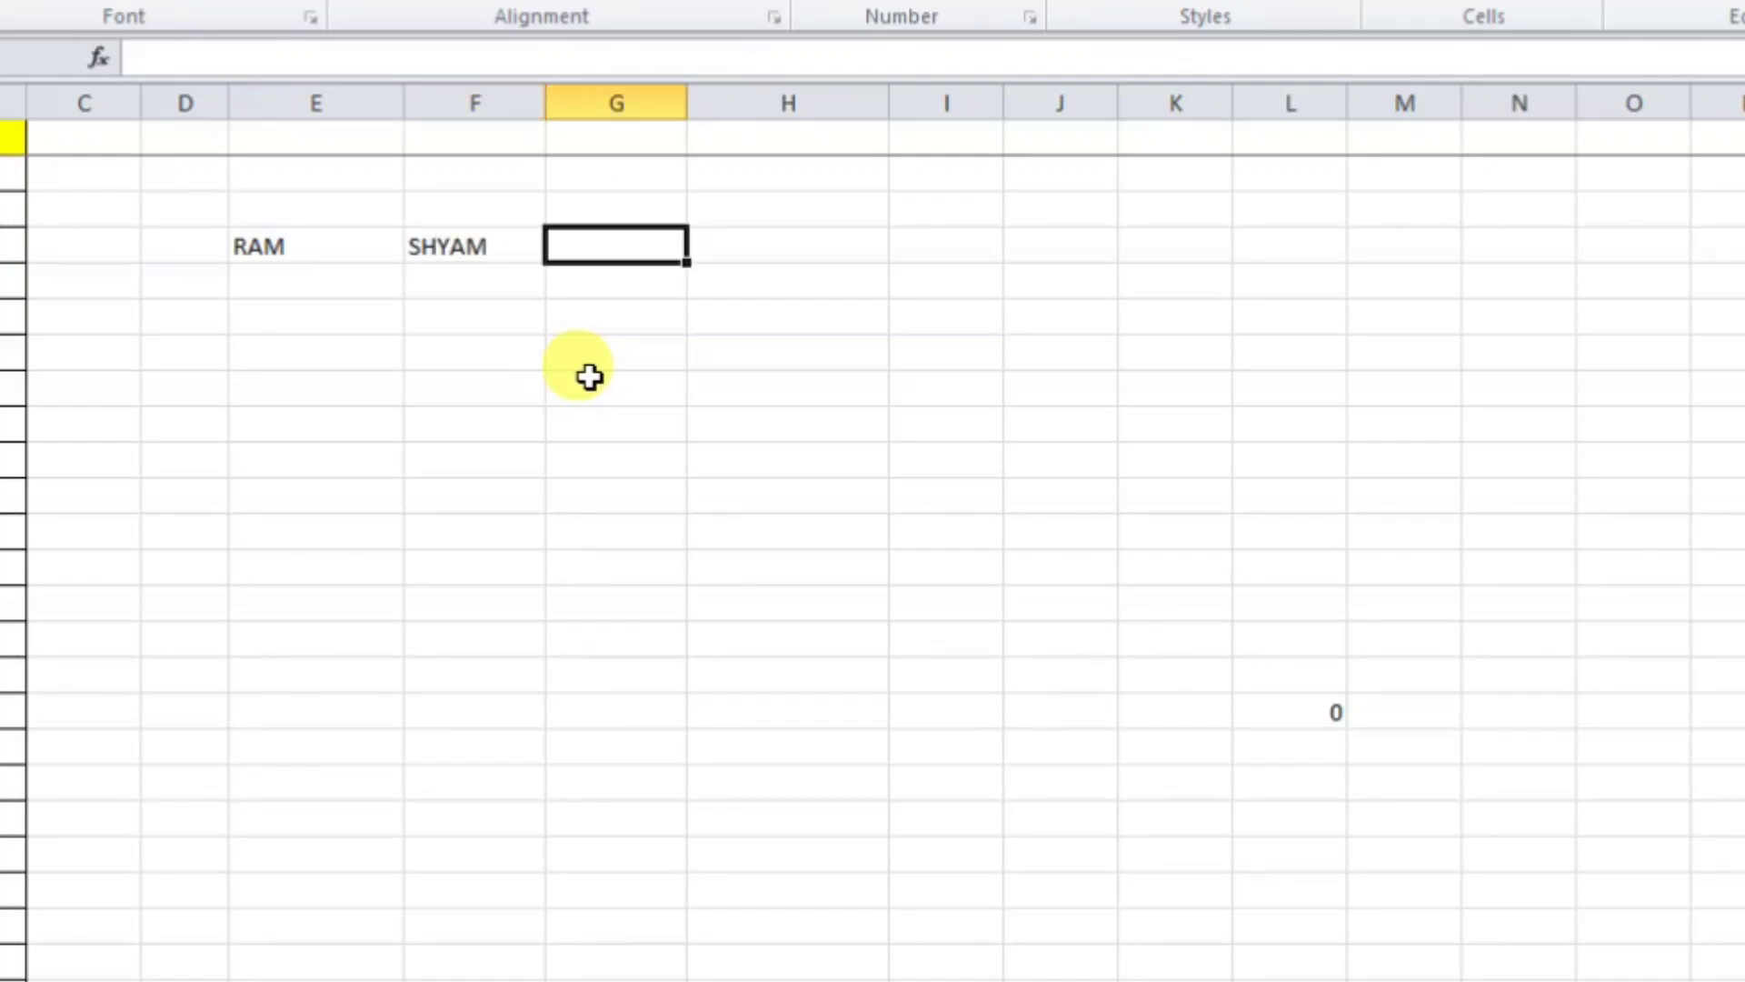
- Enter a nested OR formula in E5 that tests E4 for the first name and F4 for the second, accepting the proposed parenthesis correction
click(312, 289)
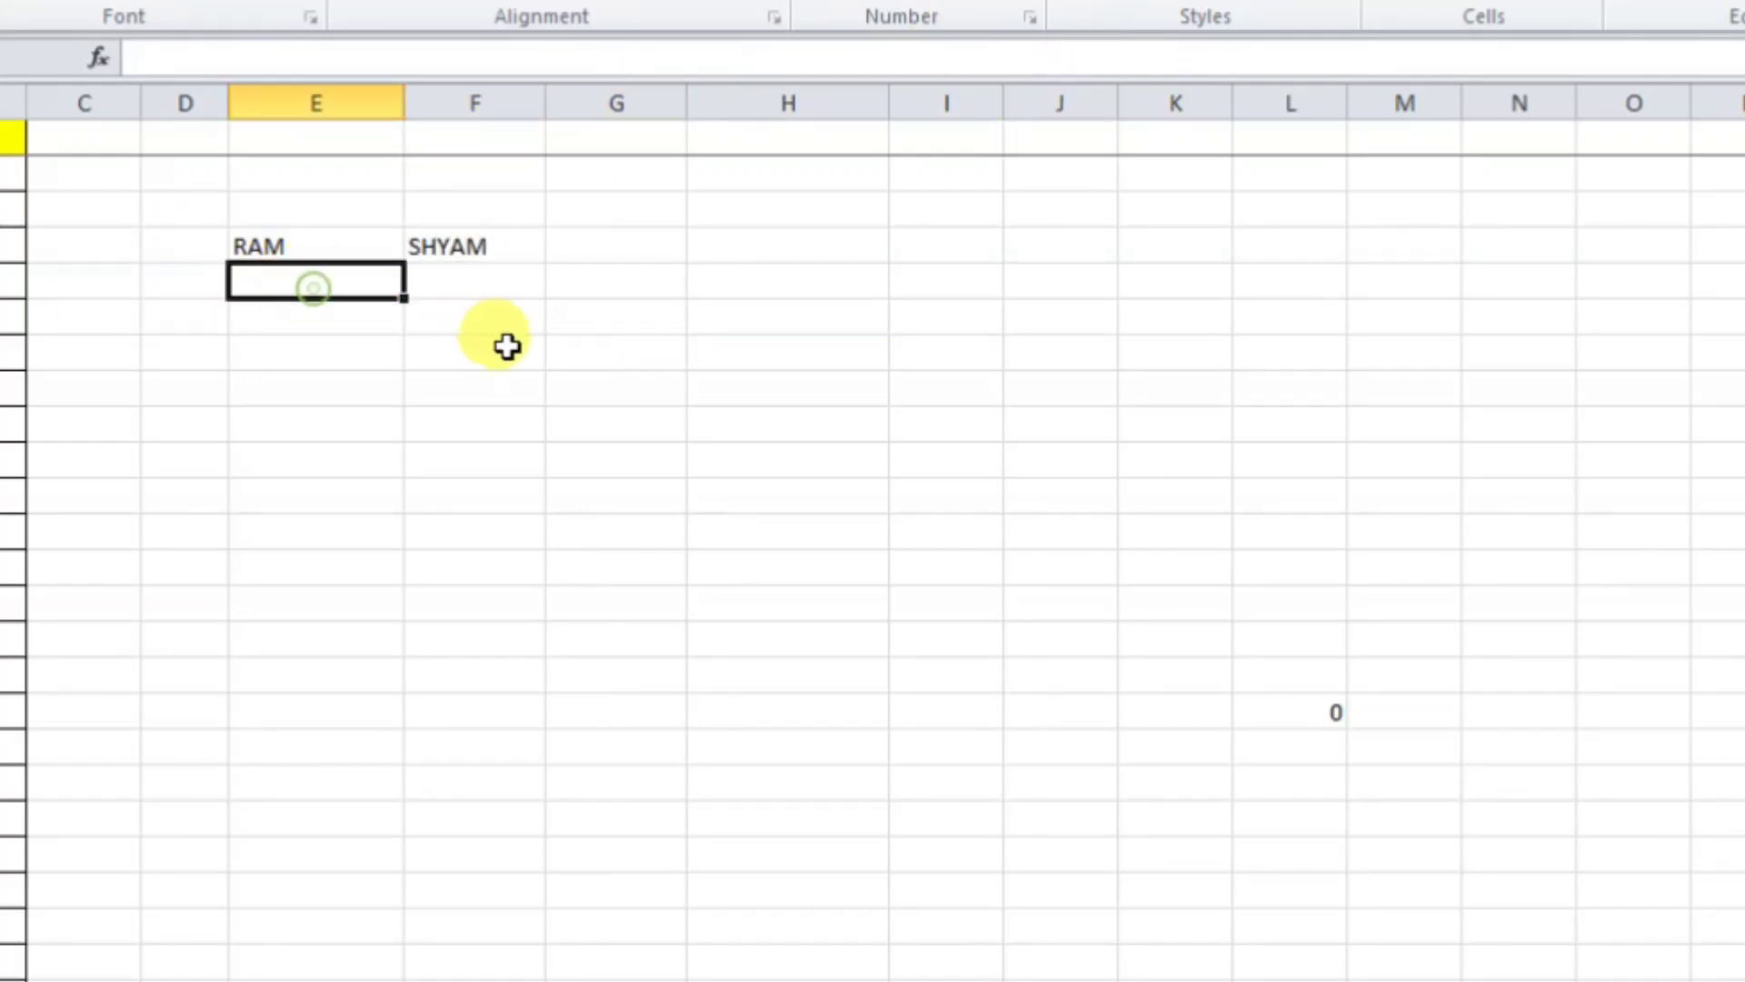
text(=)
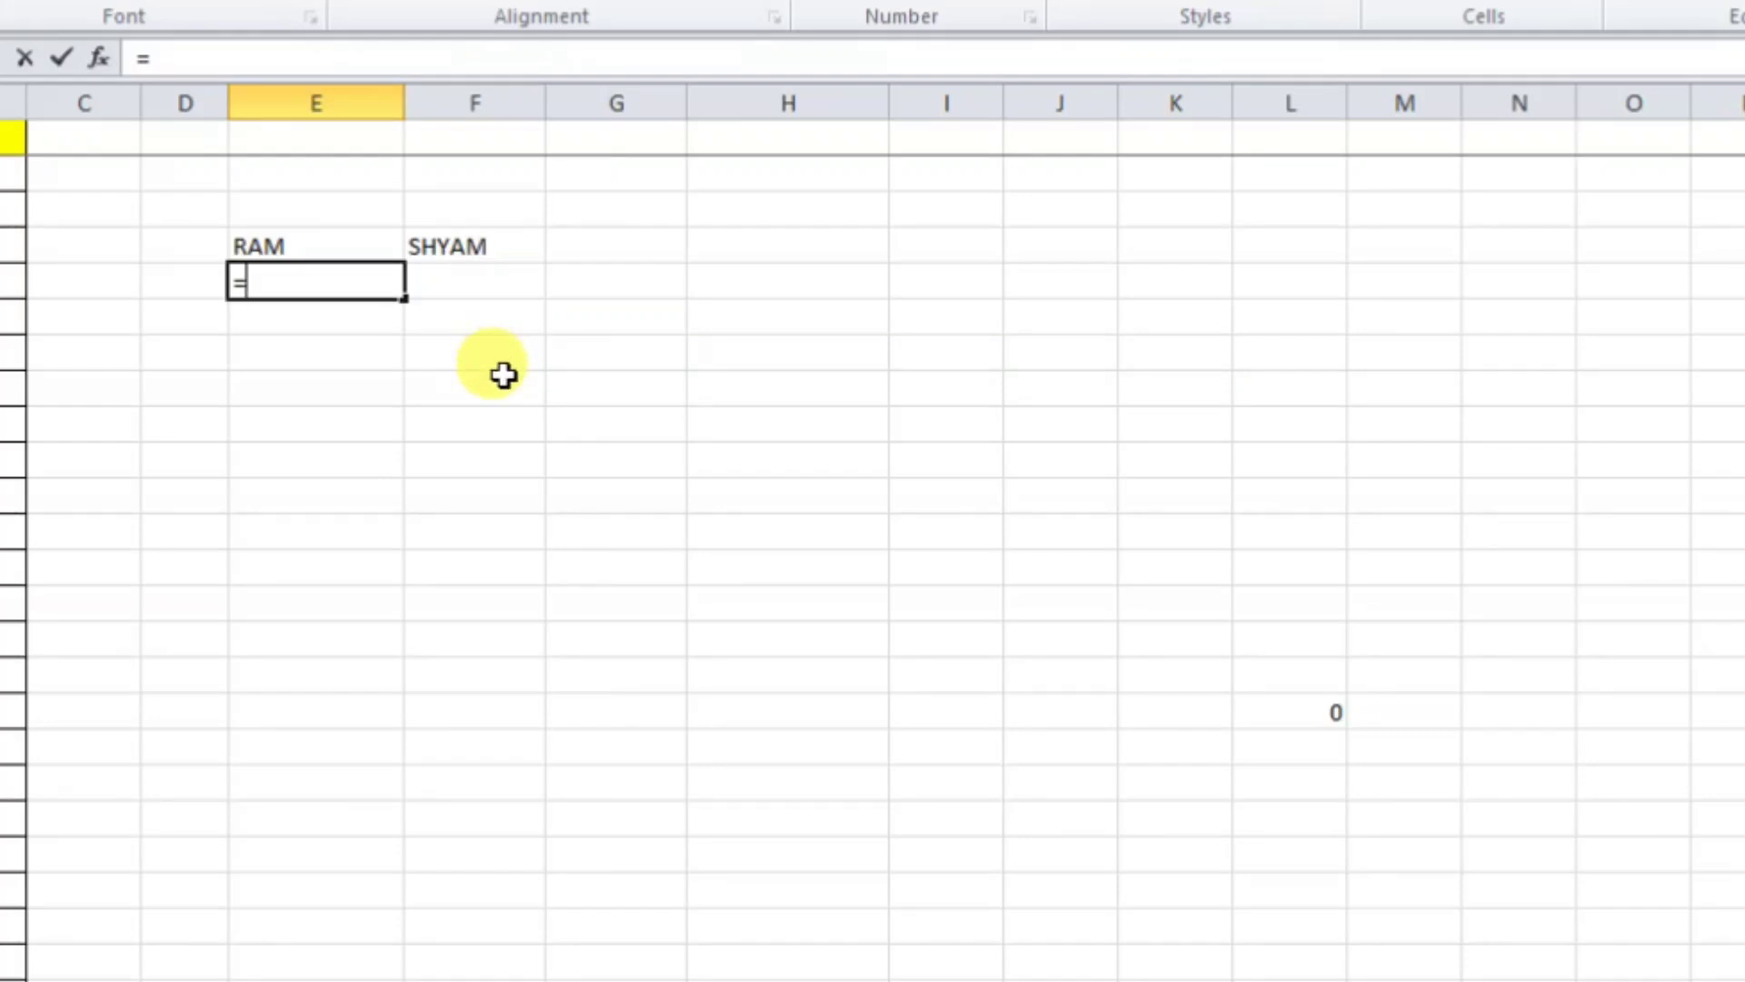
text(OR)
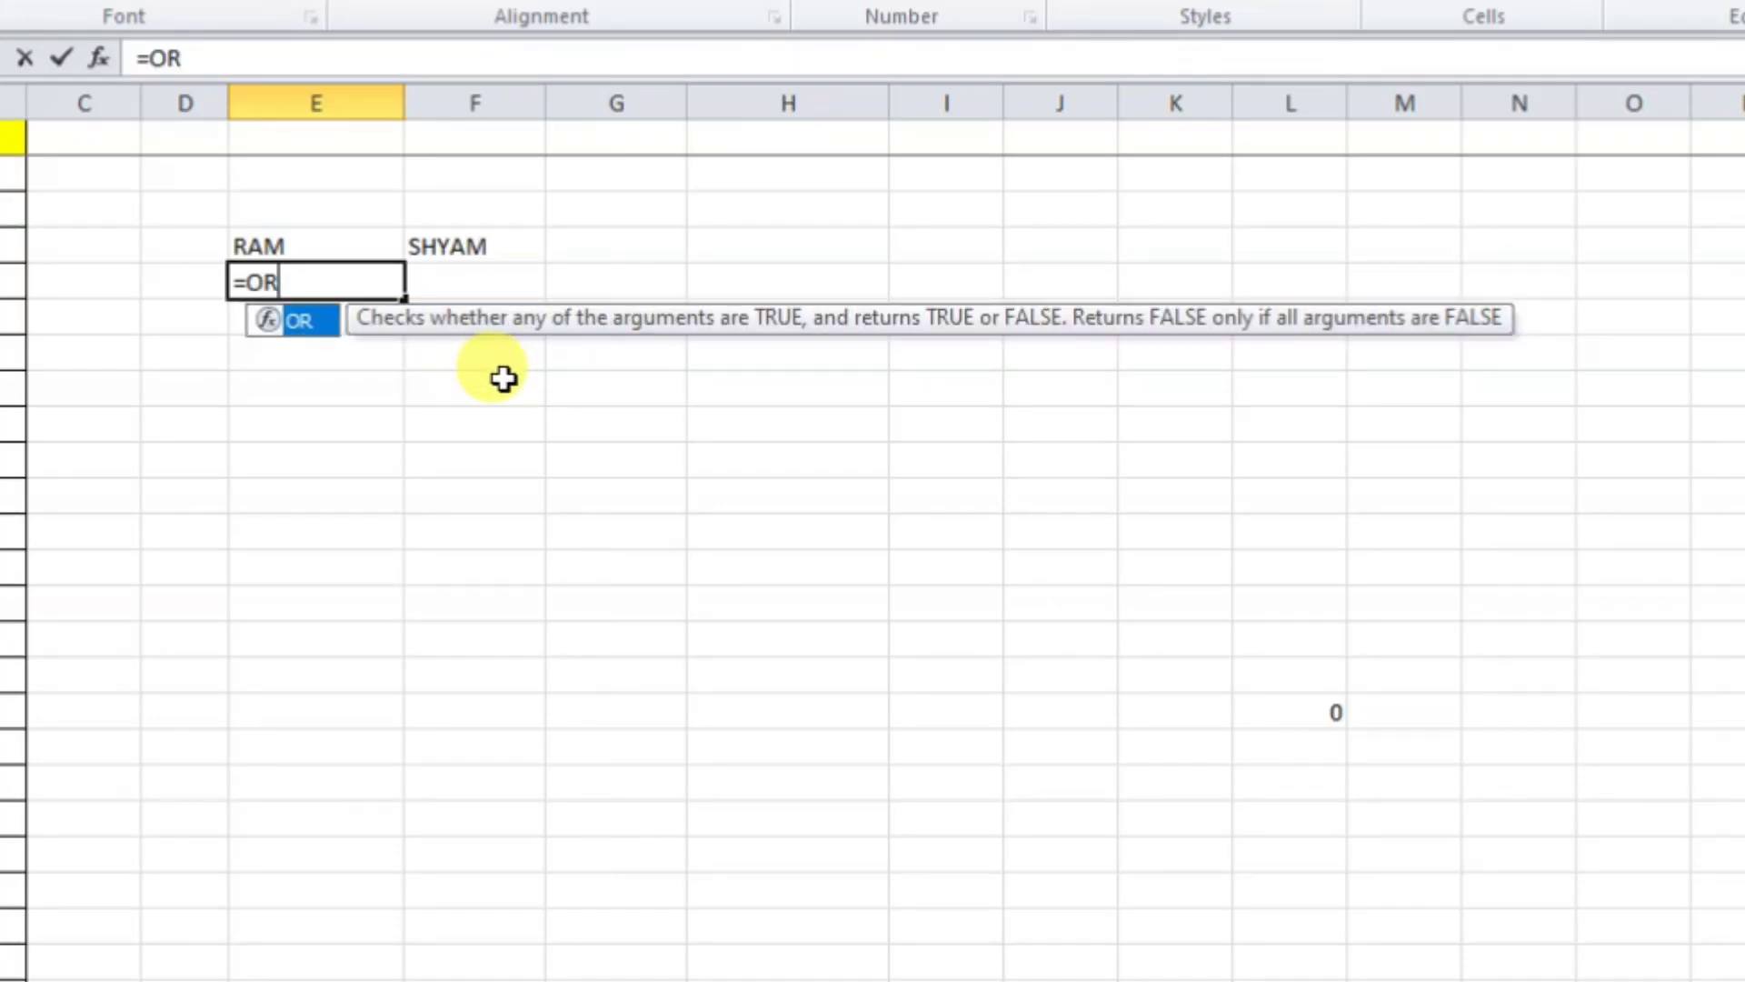
text(()
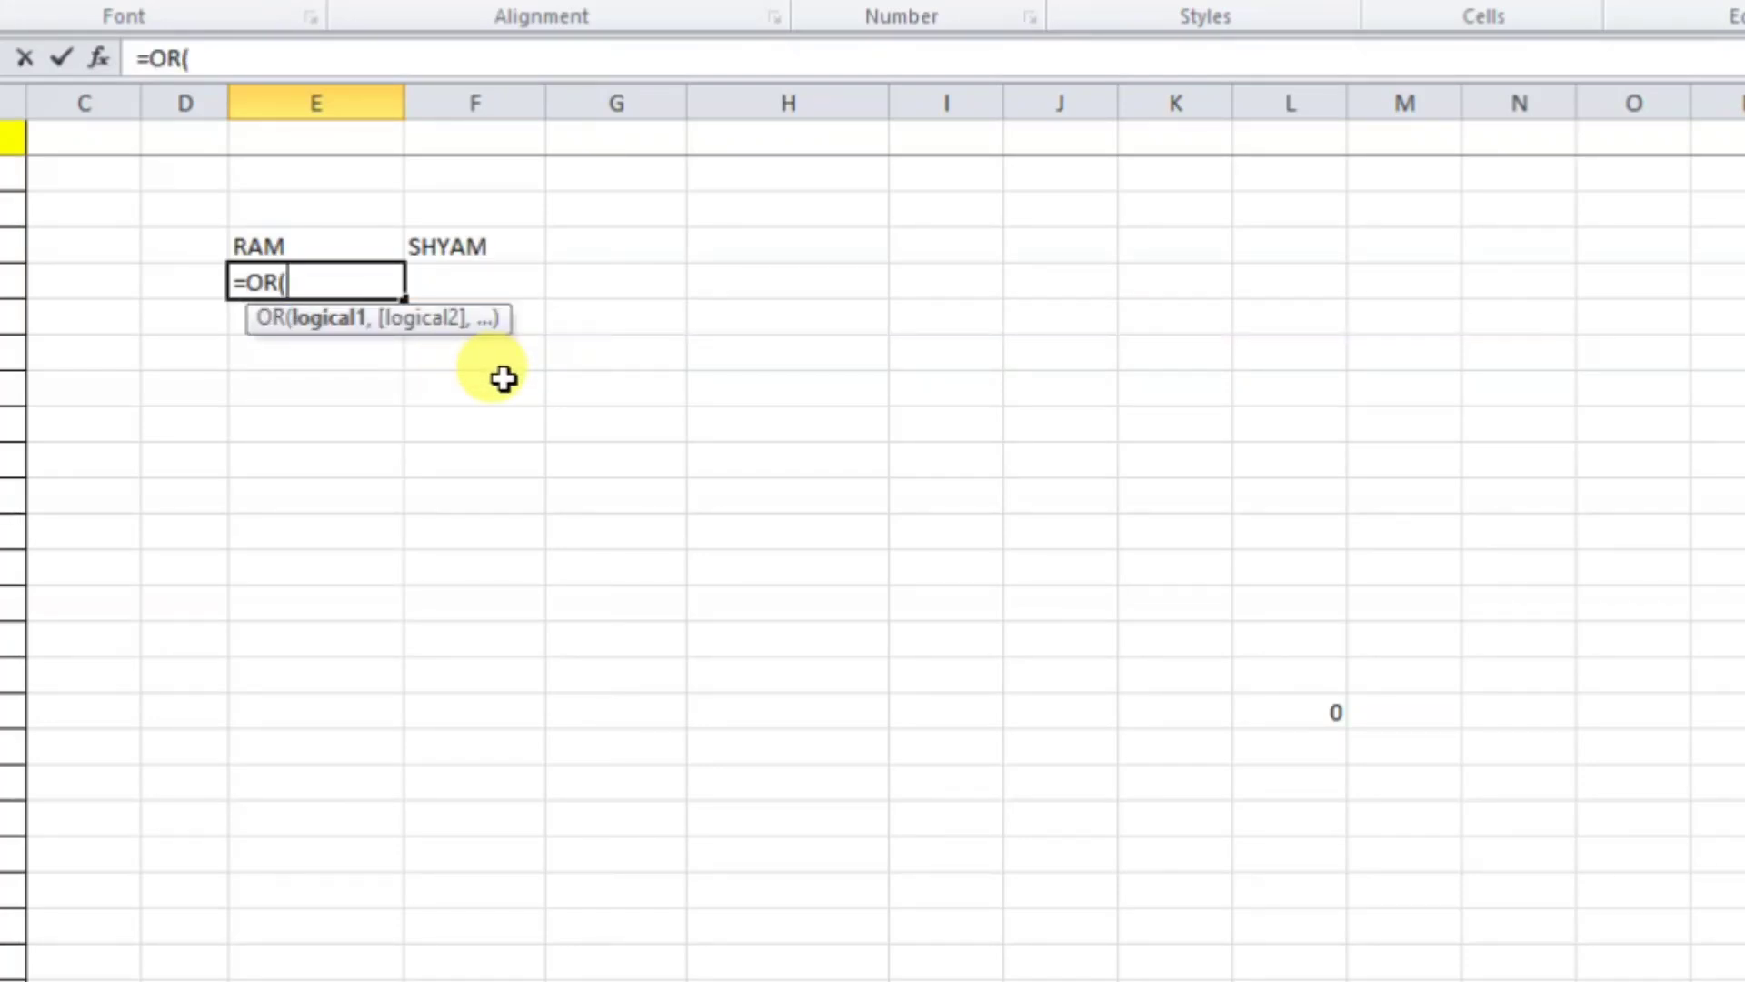
click(300, 245)
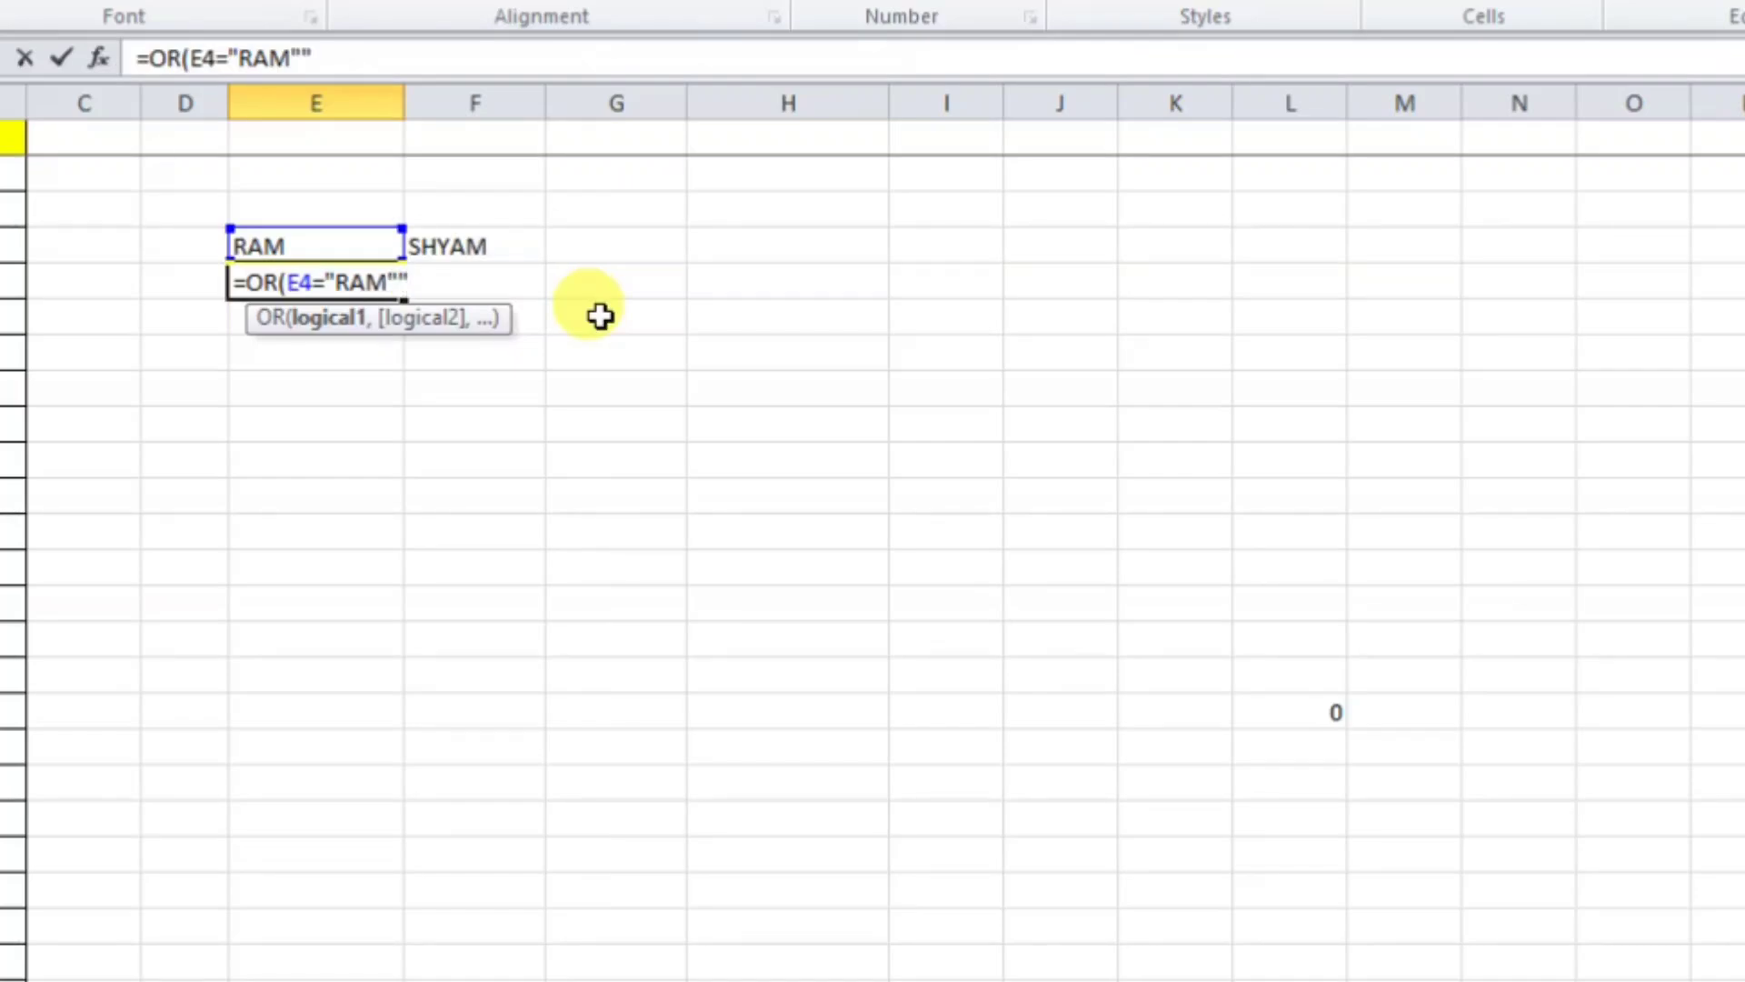
text(,O)
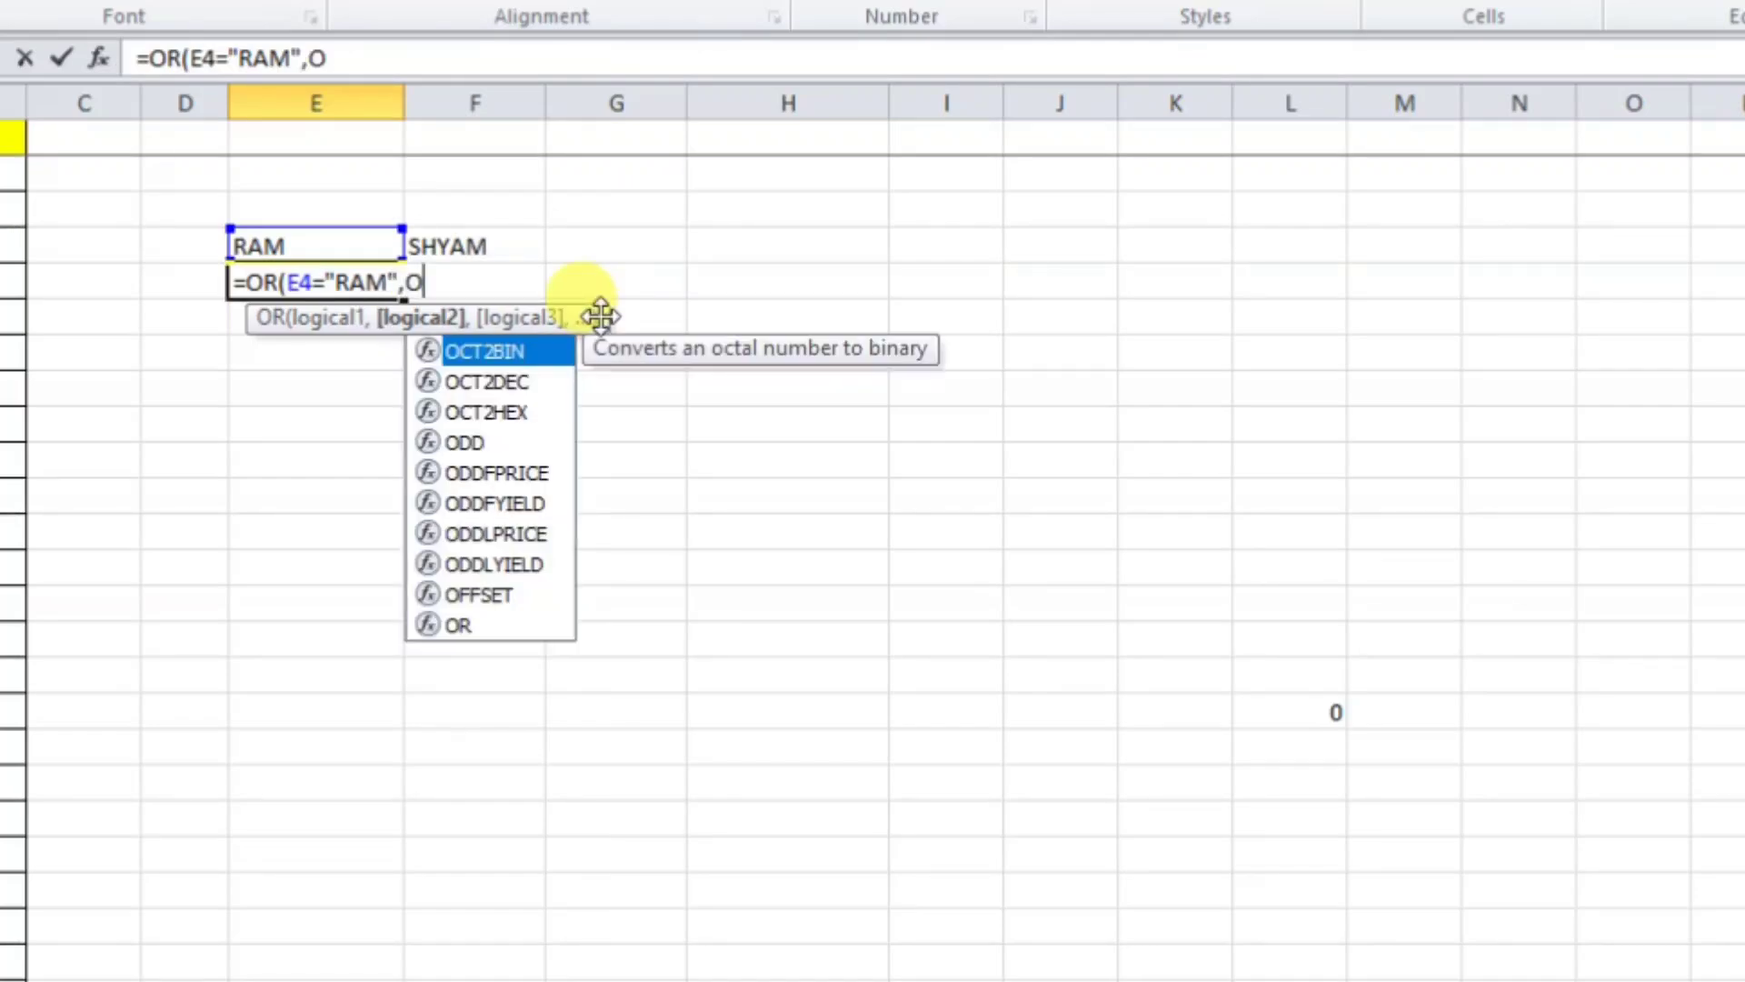
text(R()
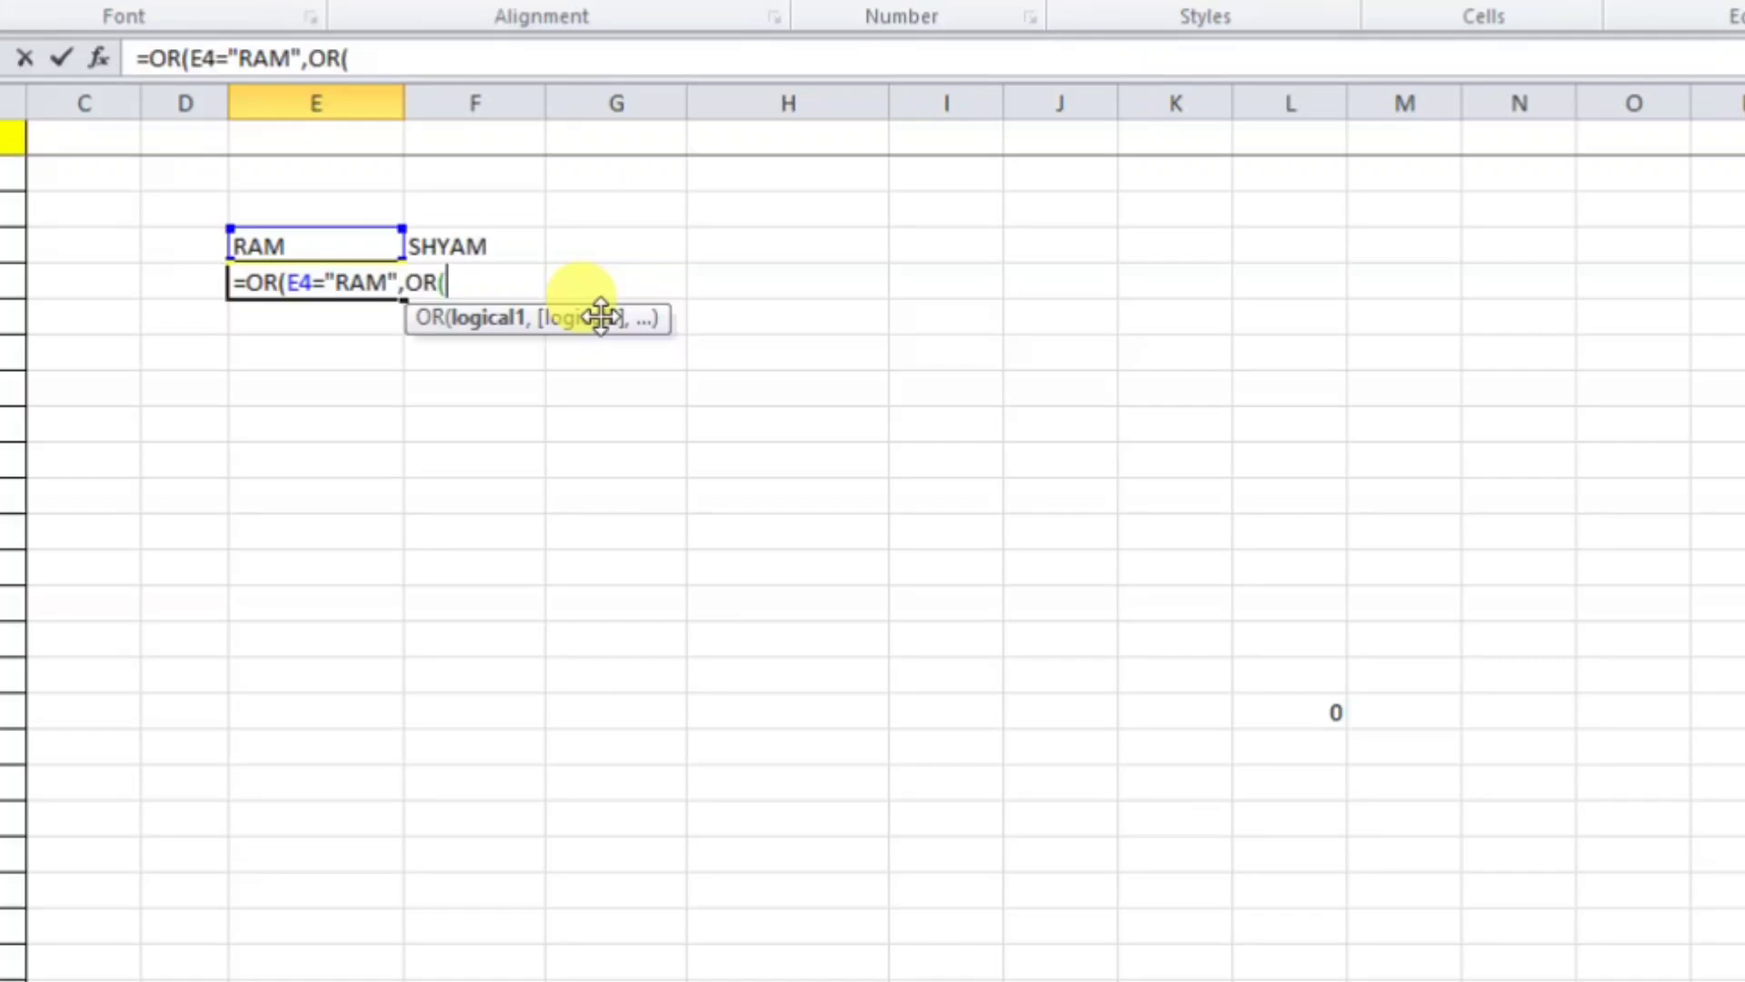
click(492, 251)
text(="SHYAM)
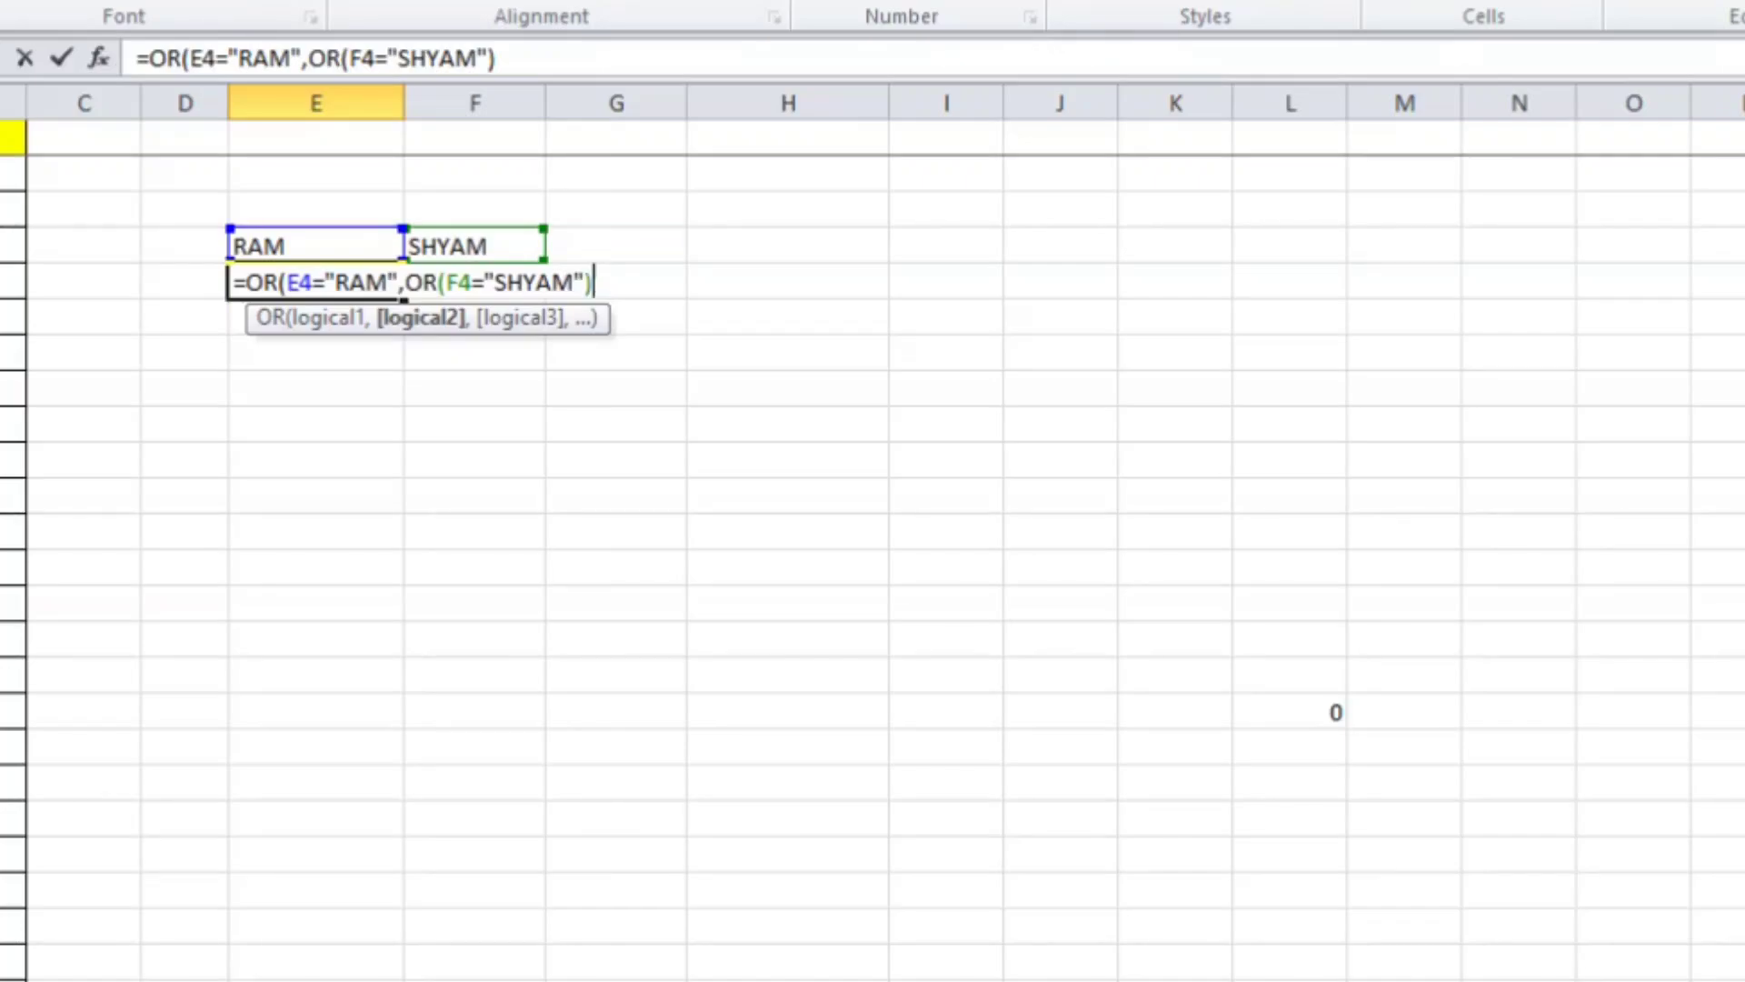
key(Return)
key(Return)
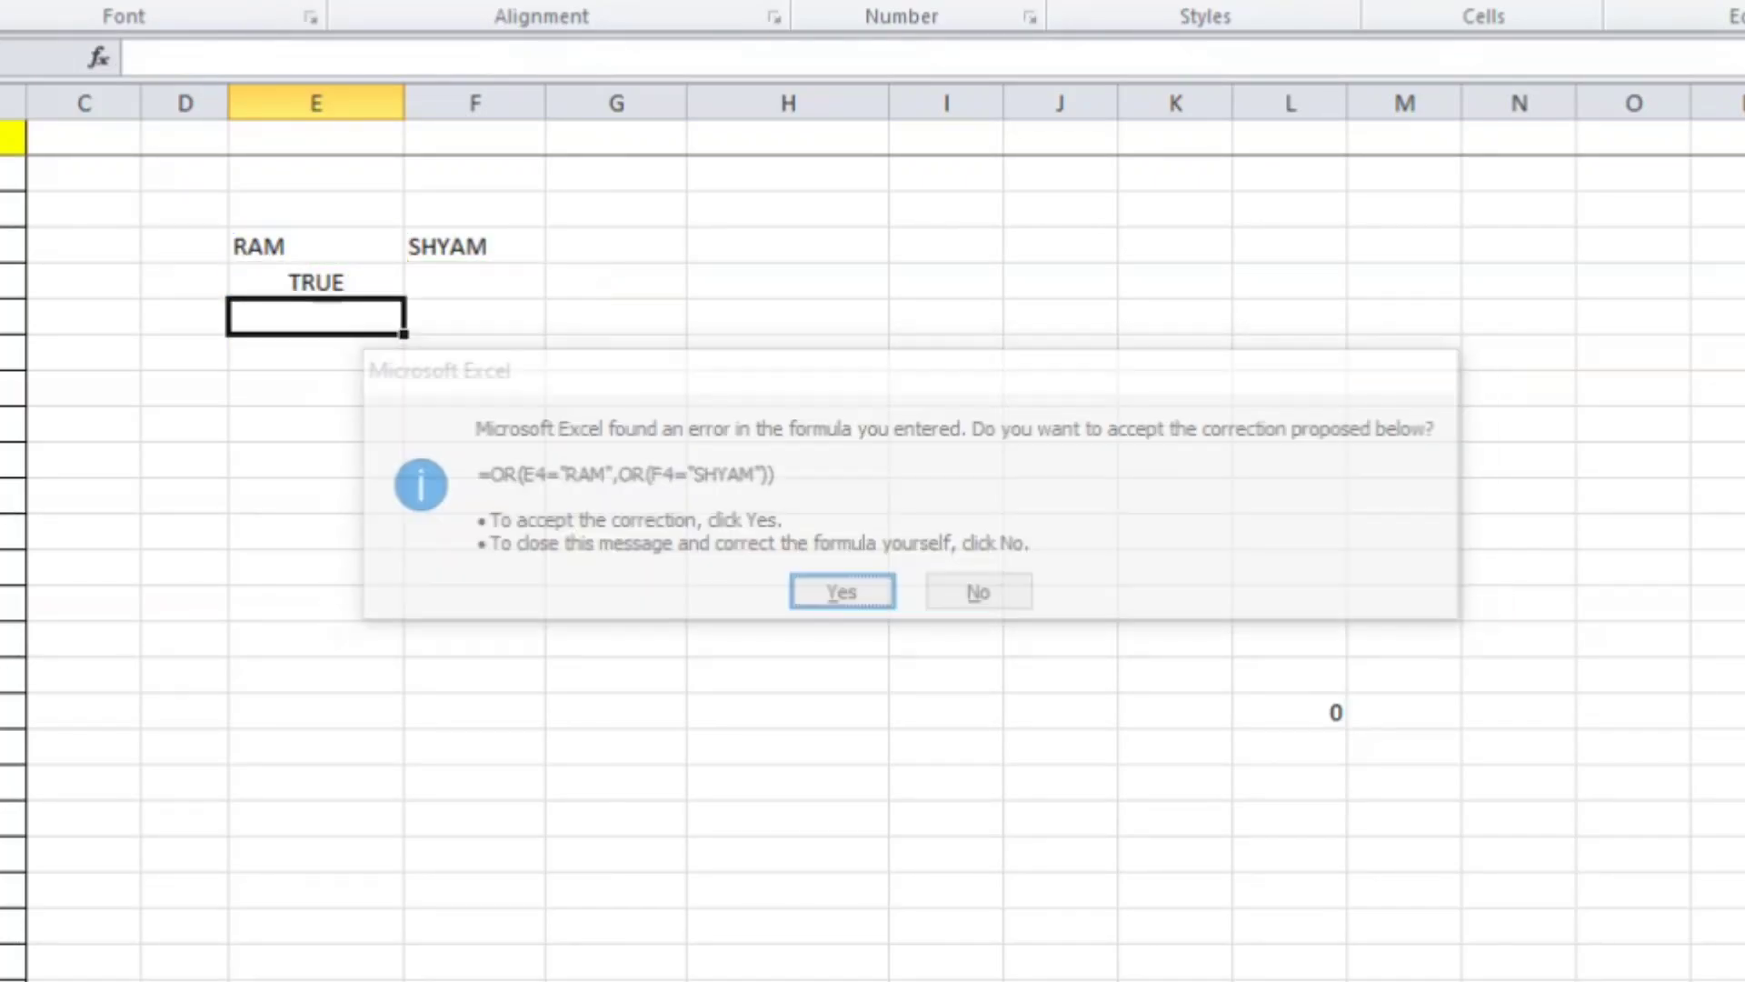
click(281, 274)
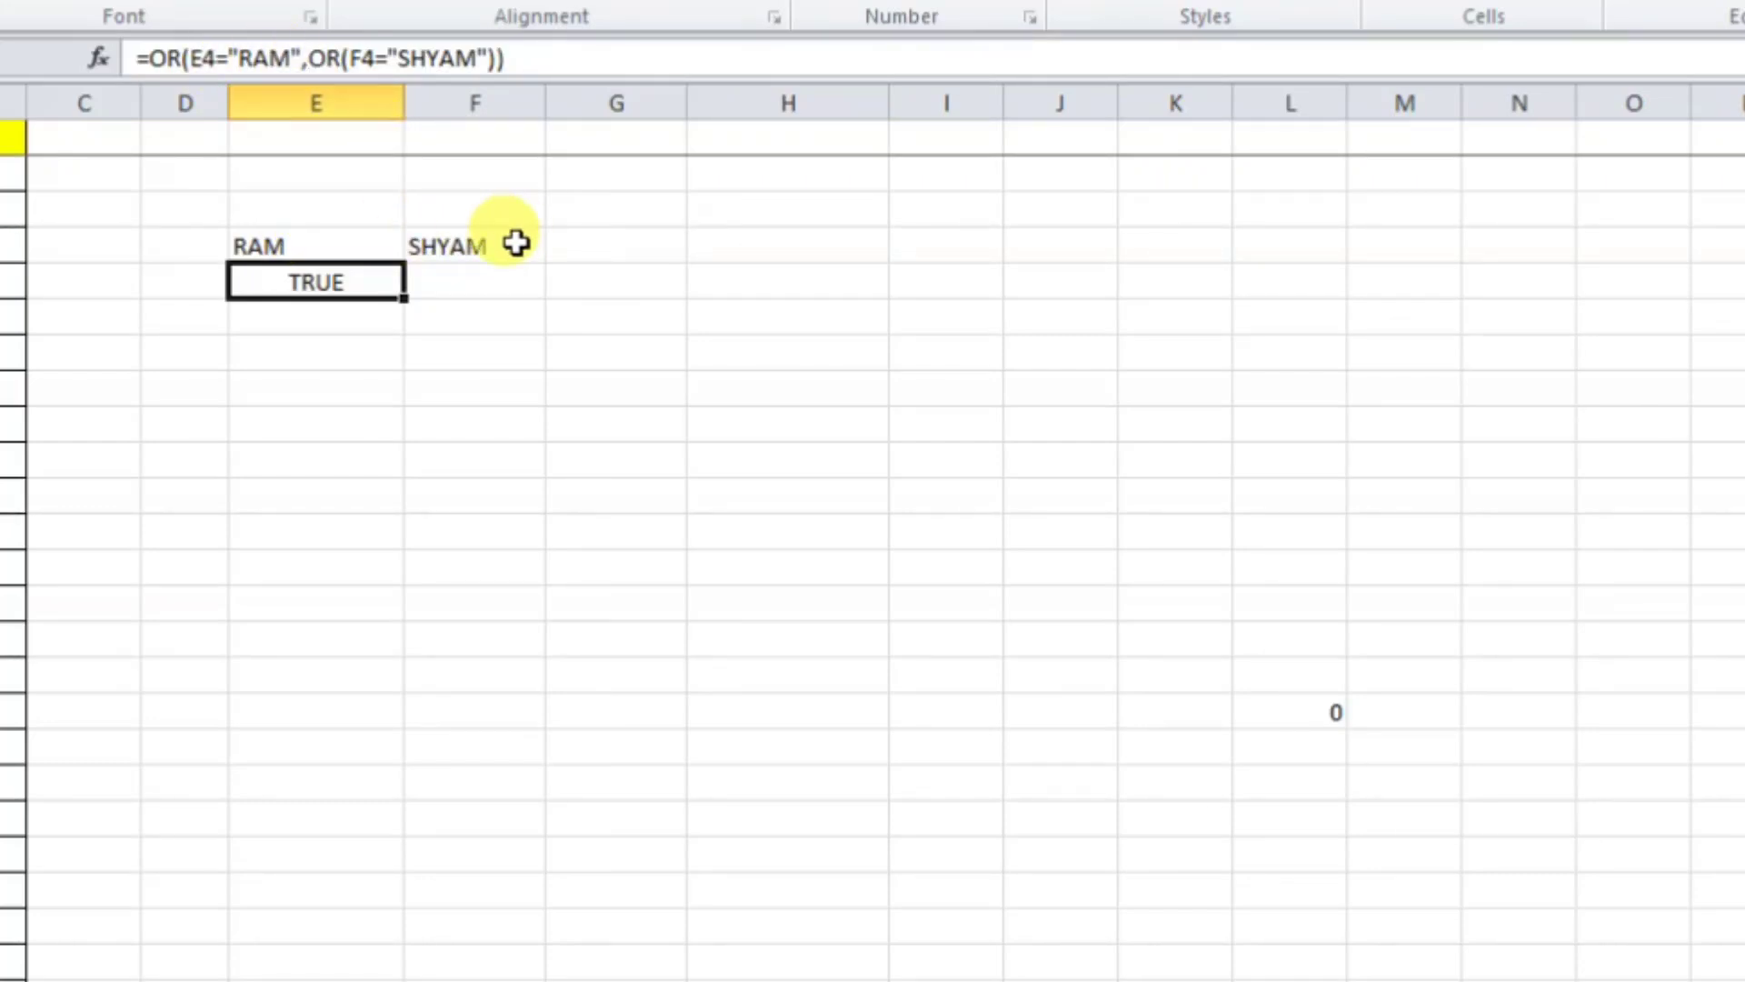
- Replace the sample name in F4 with one that does not match the OR formula's second condition
click(469, 247)
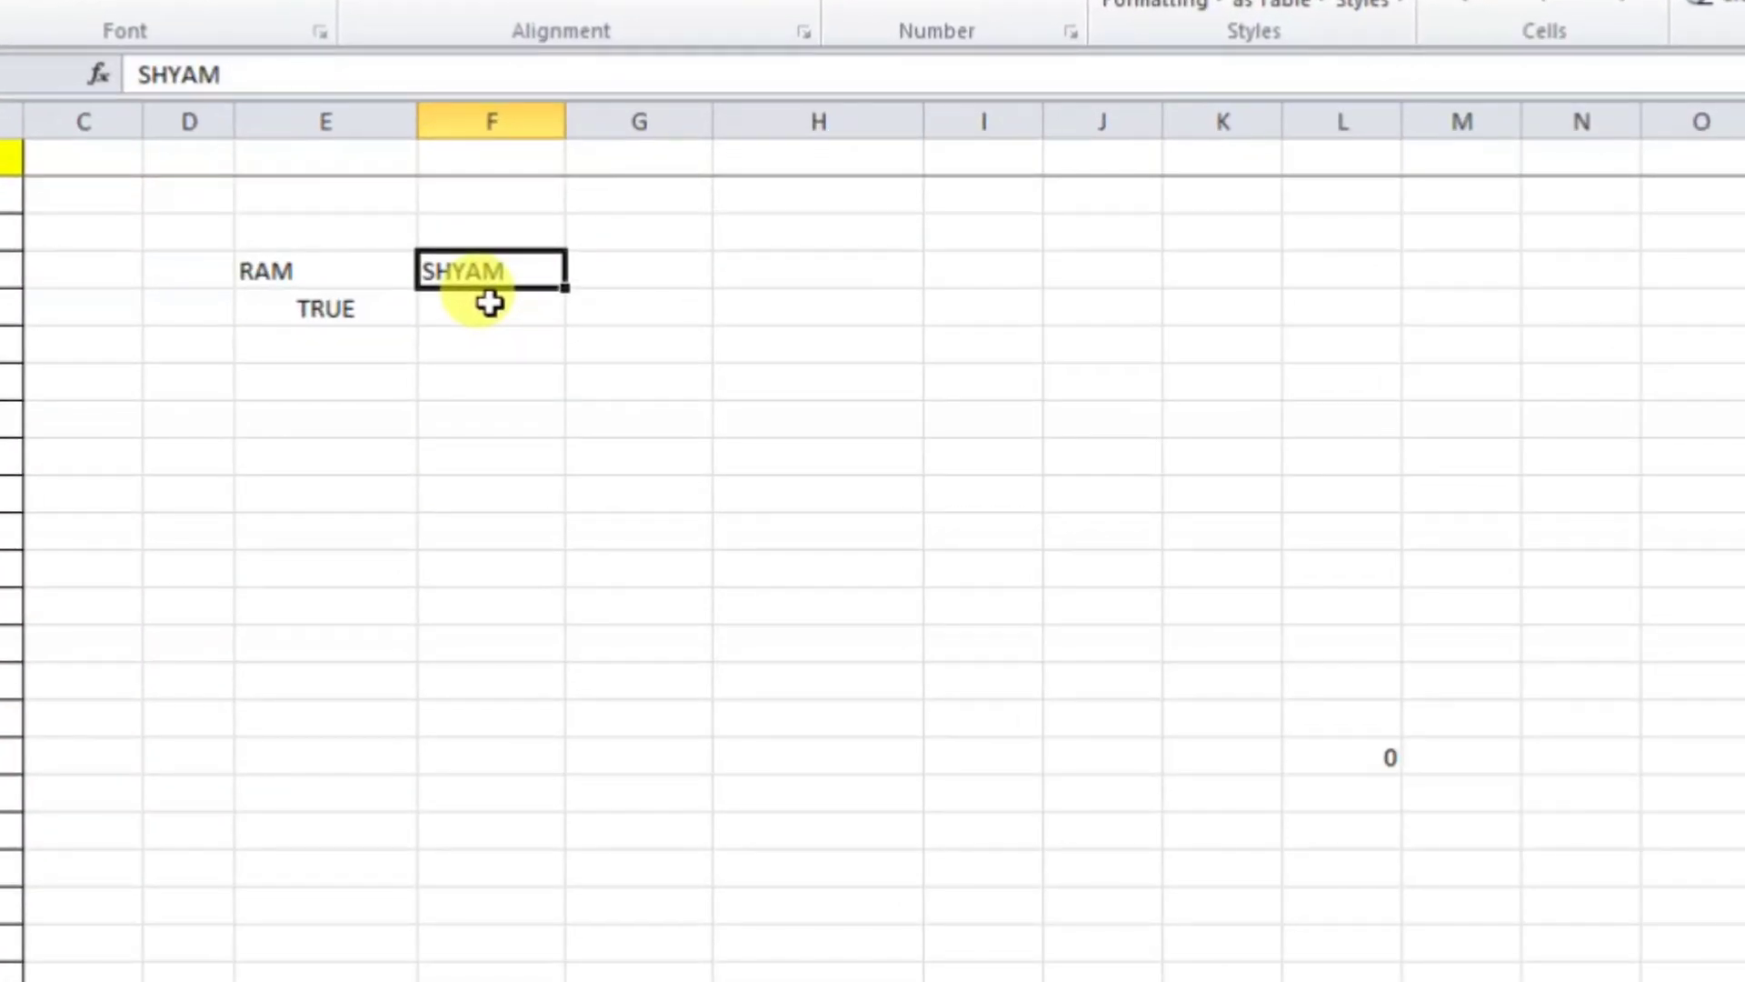
text(BALRAM)
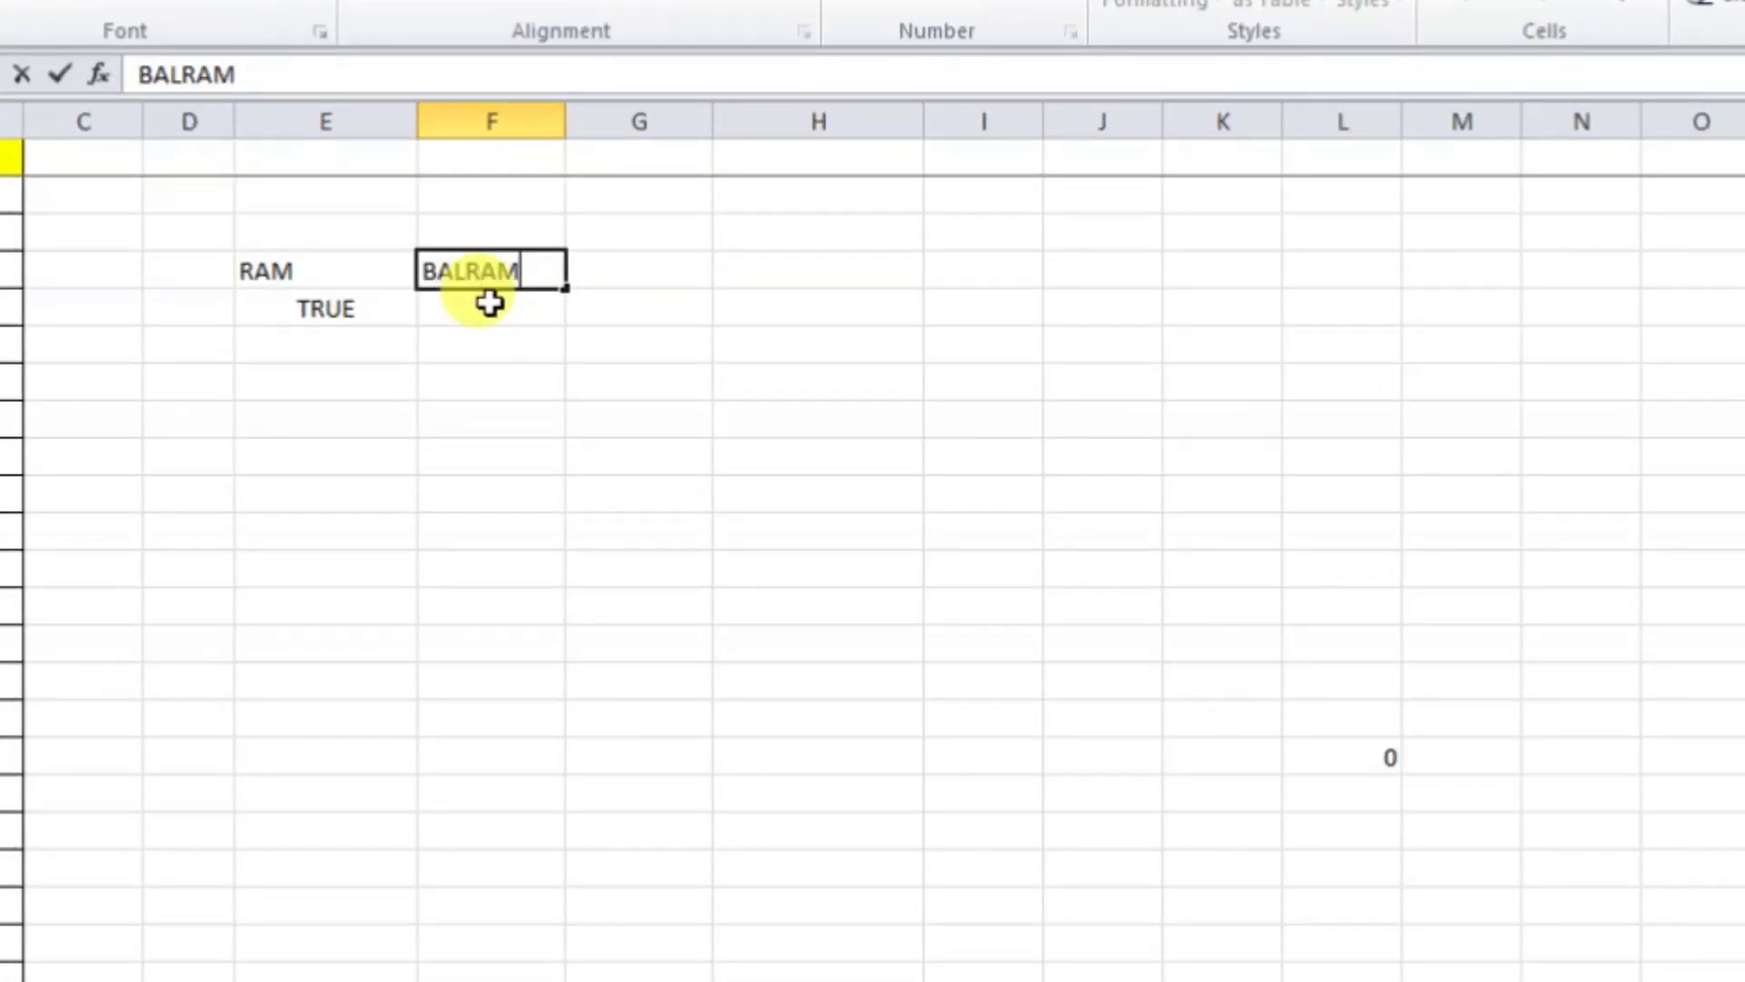
key(Return)
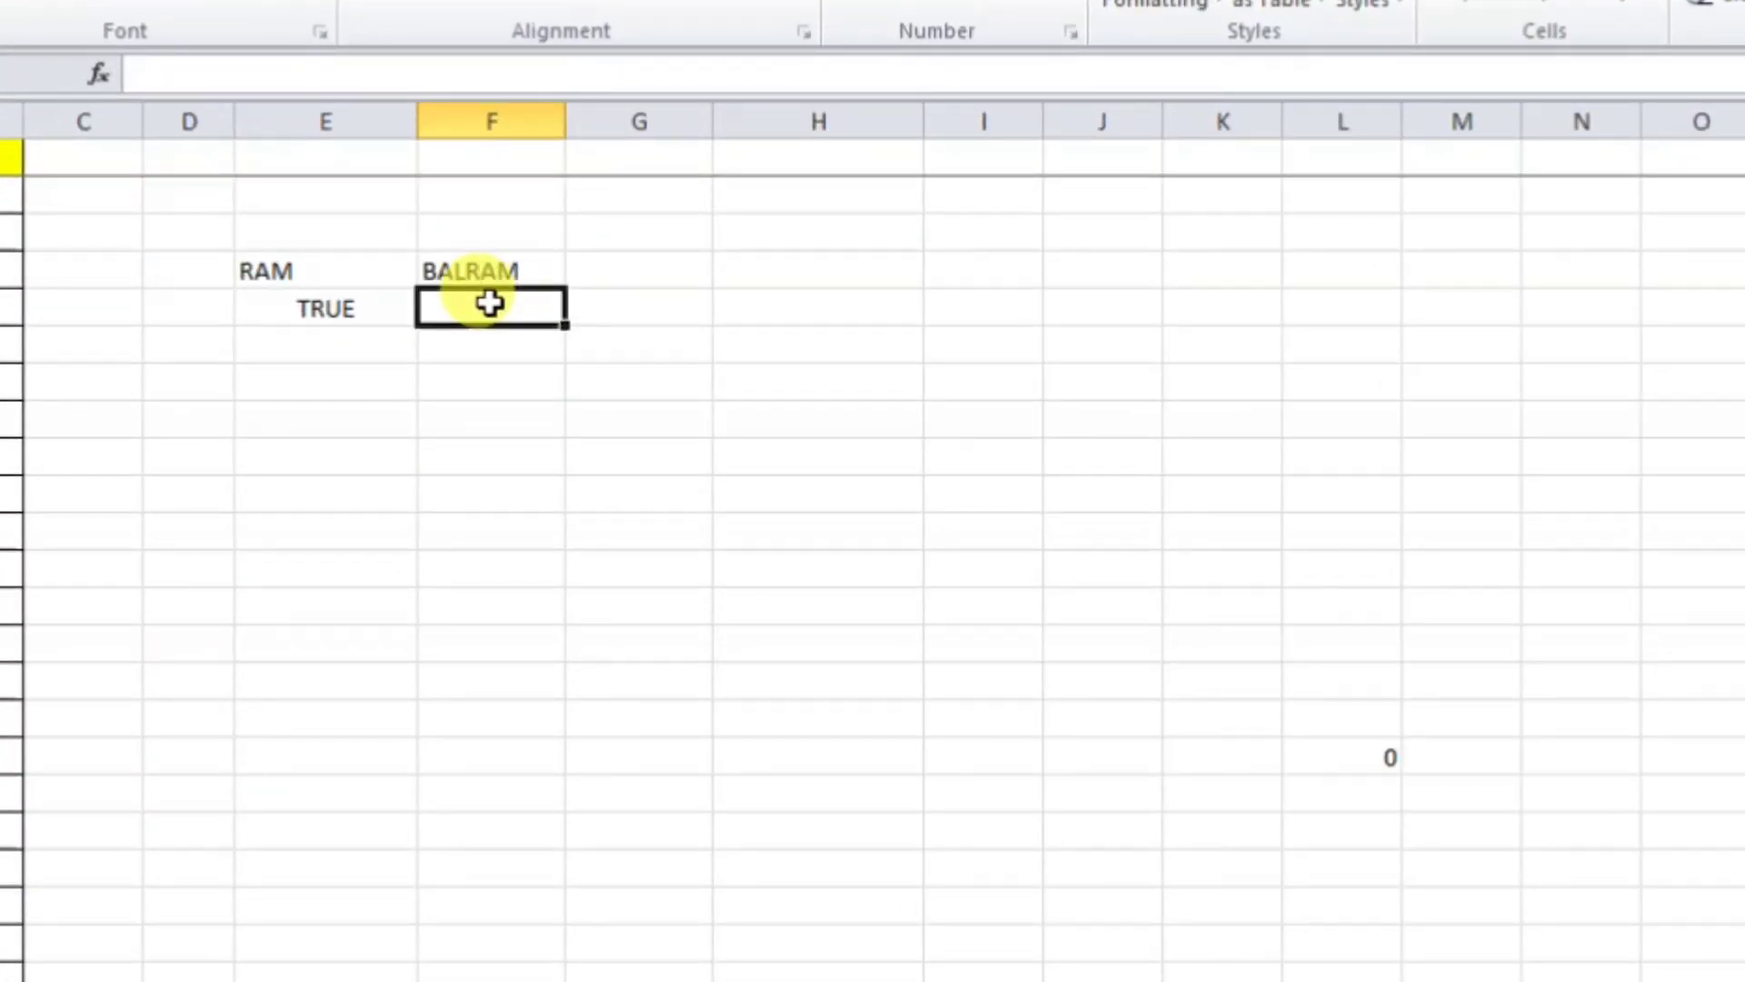
- Examine the OR formula in E5 against the names in E4 and F4
click(351, 309)
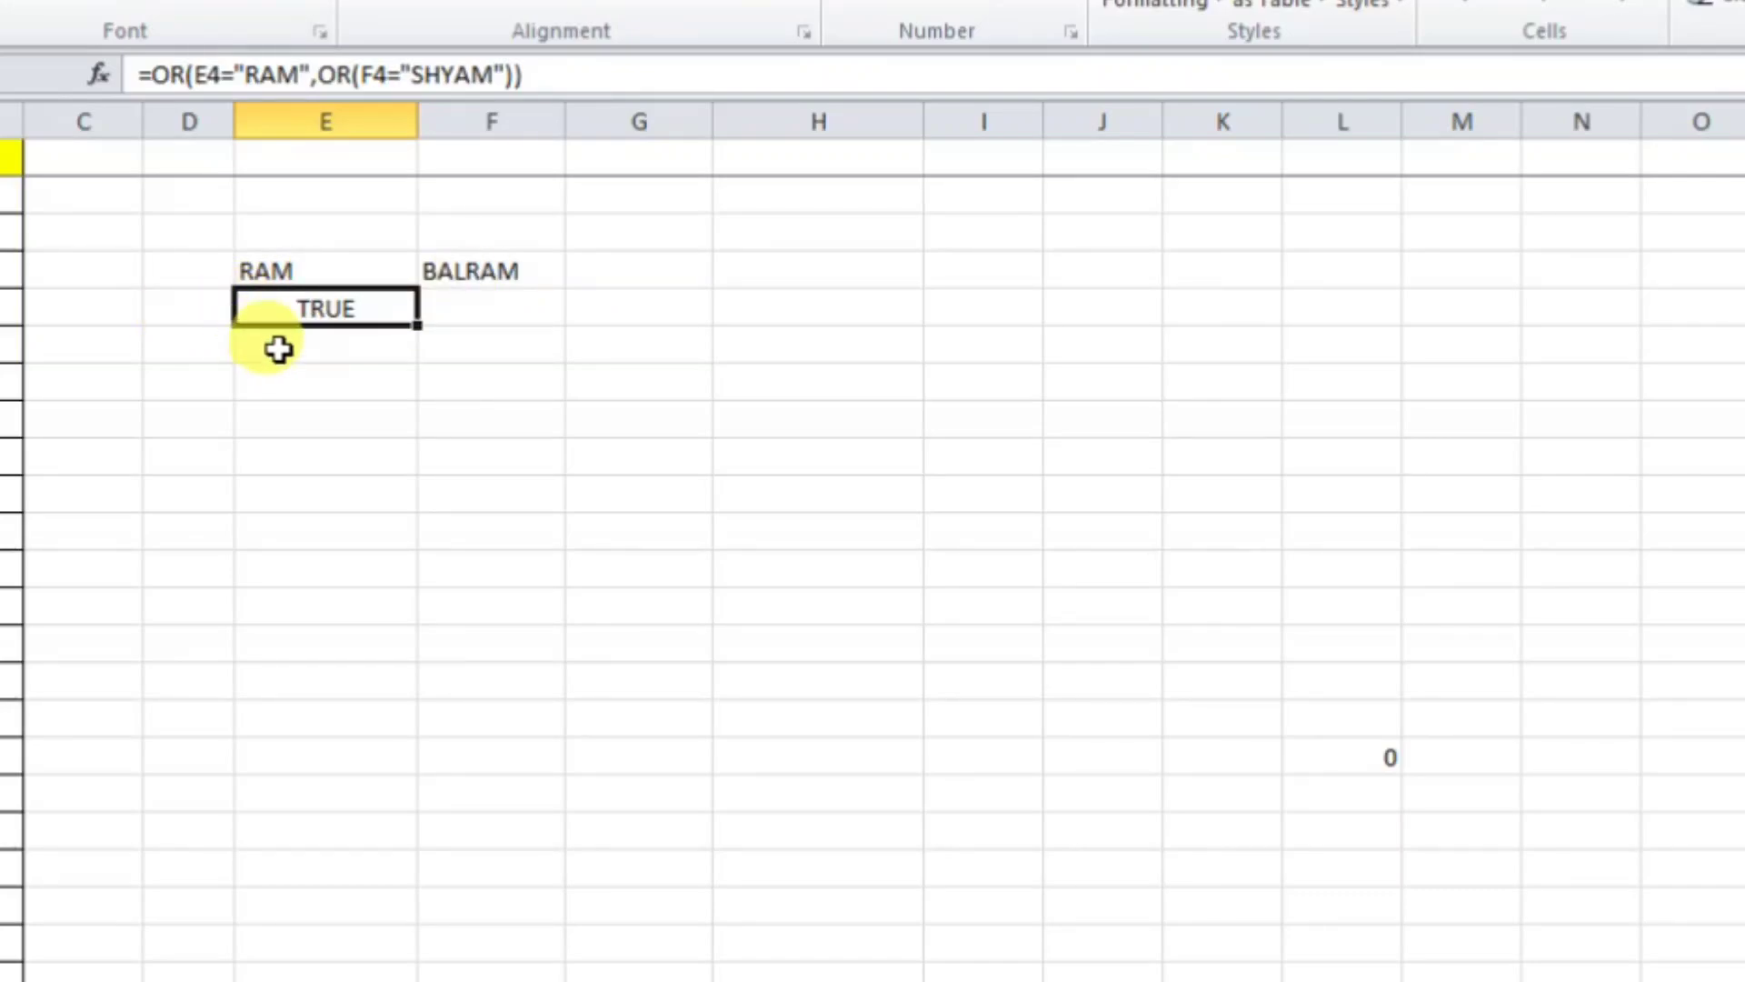
click(307, 317)
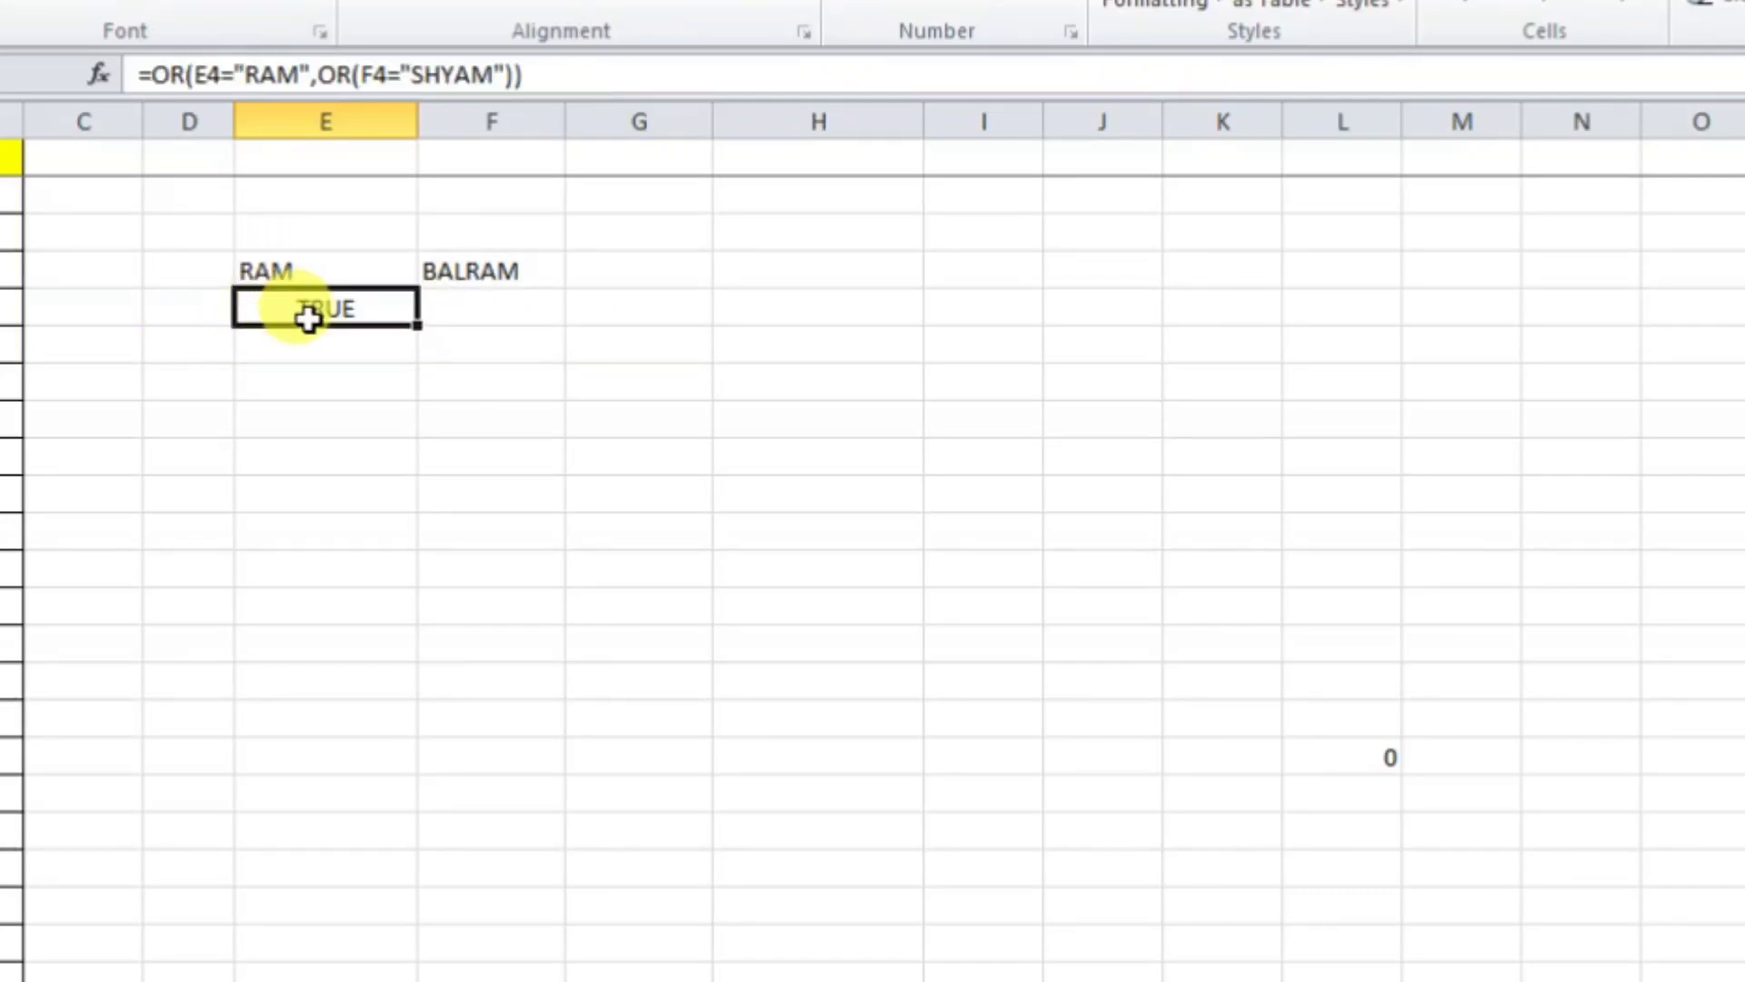
click(479, 271)
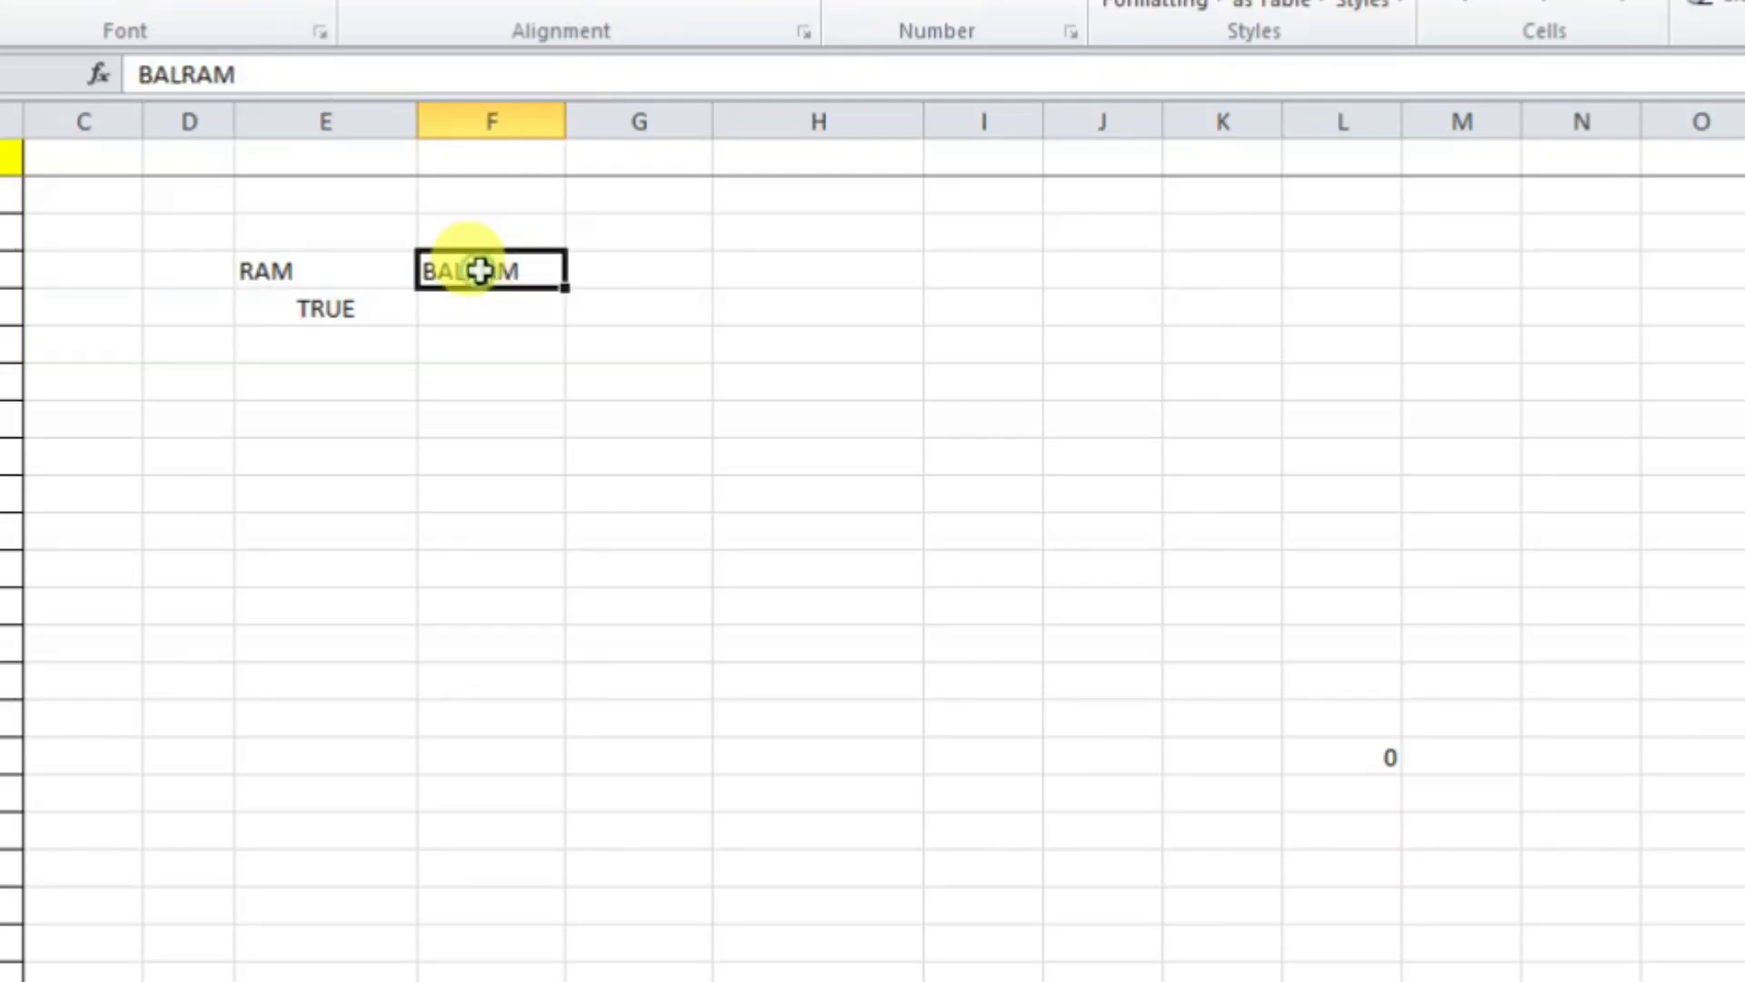
click(340, 309)
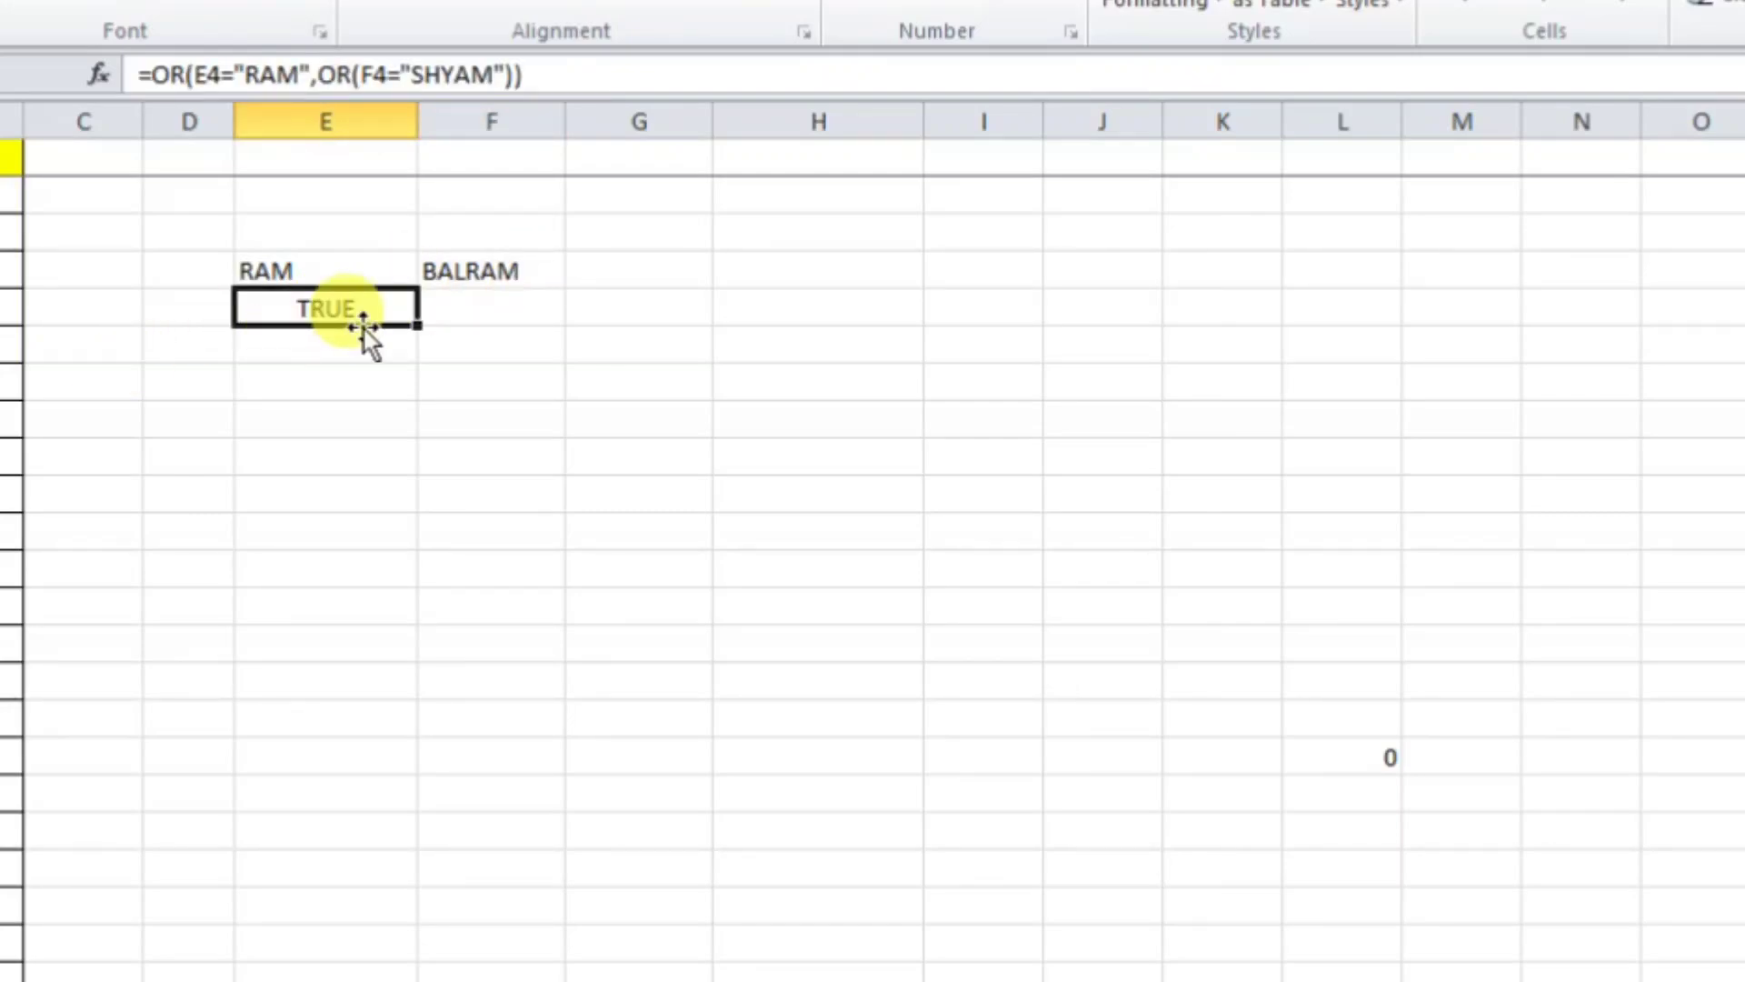
click(330, 266)
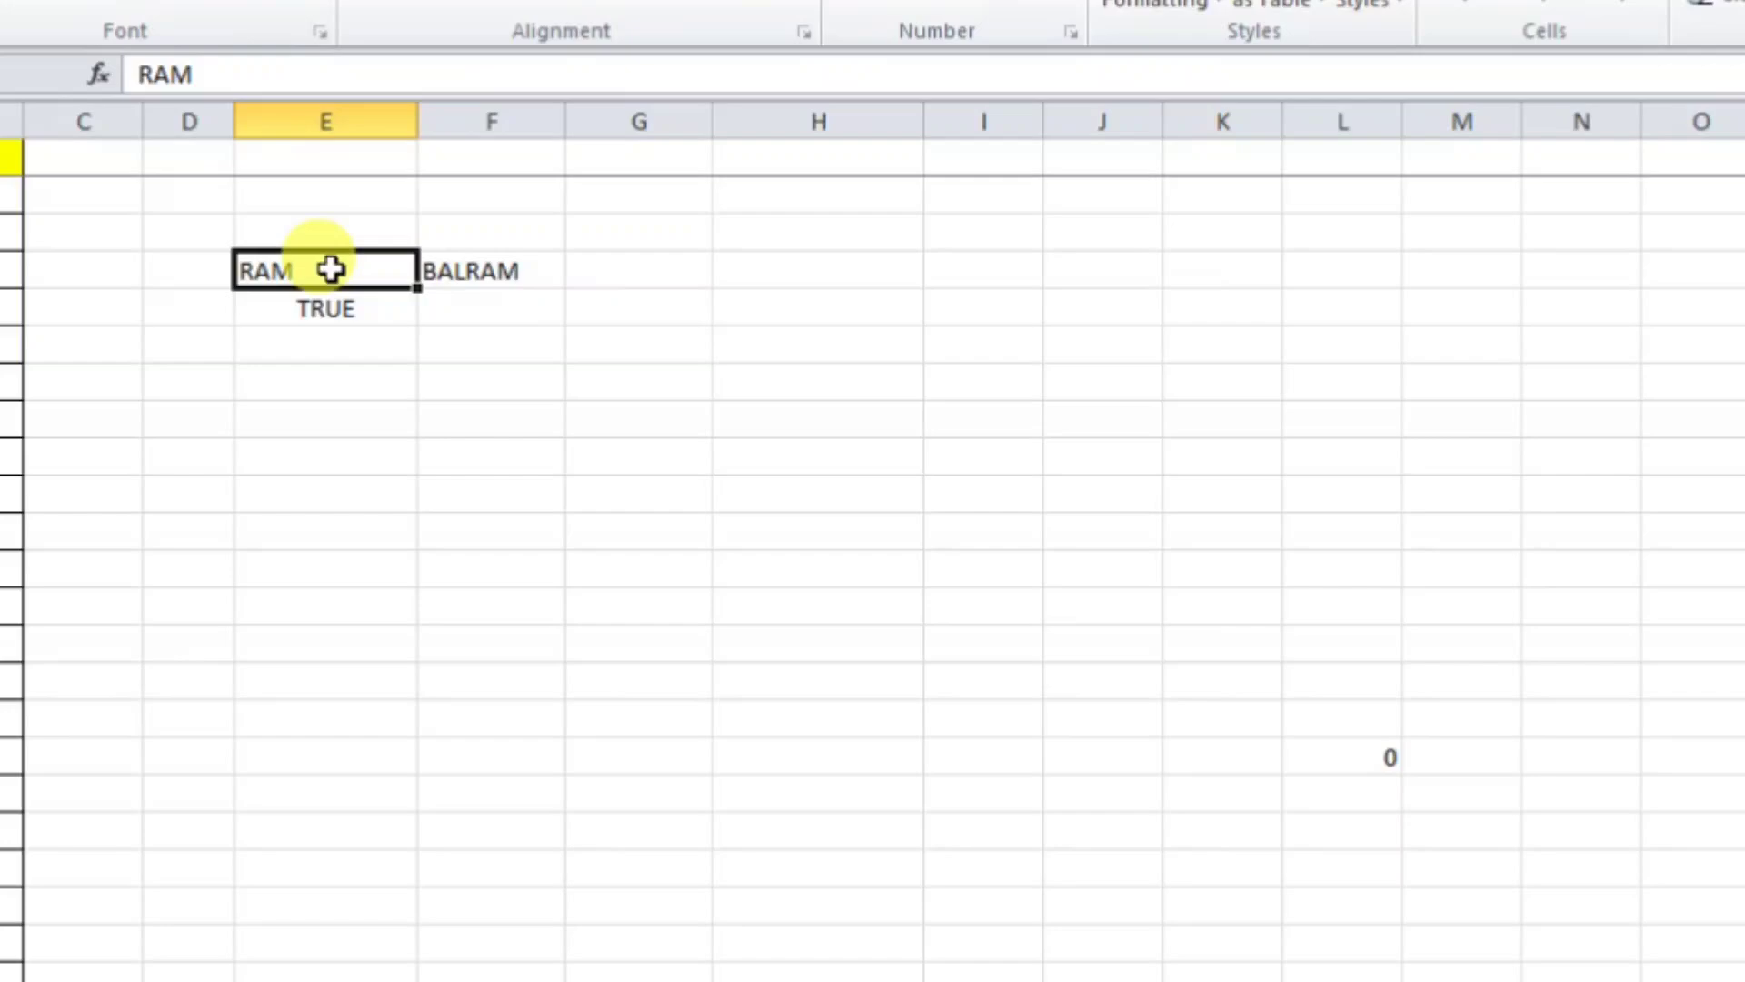
click(472, 266)
click(369, 269)
click(499, 269)
click(354, 269)
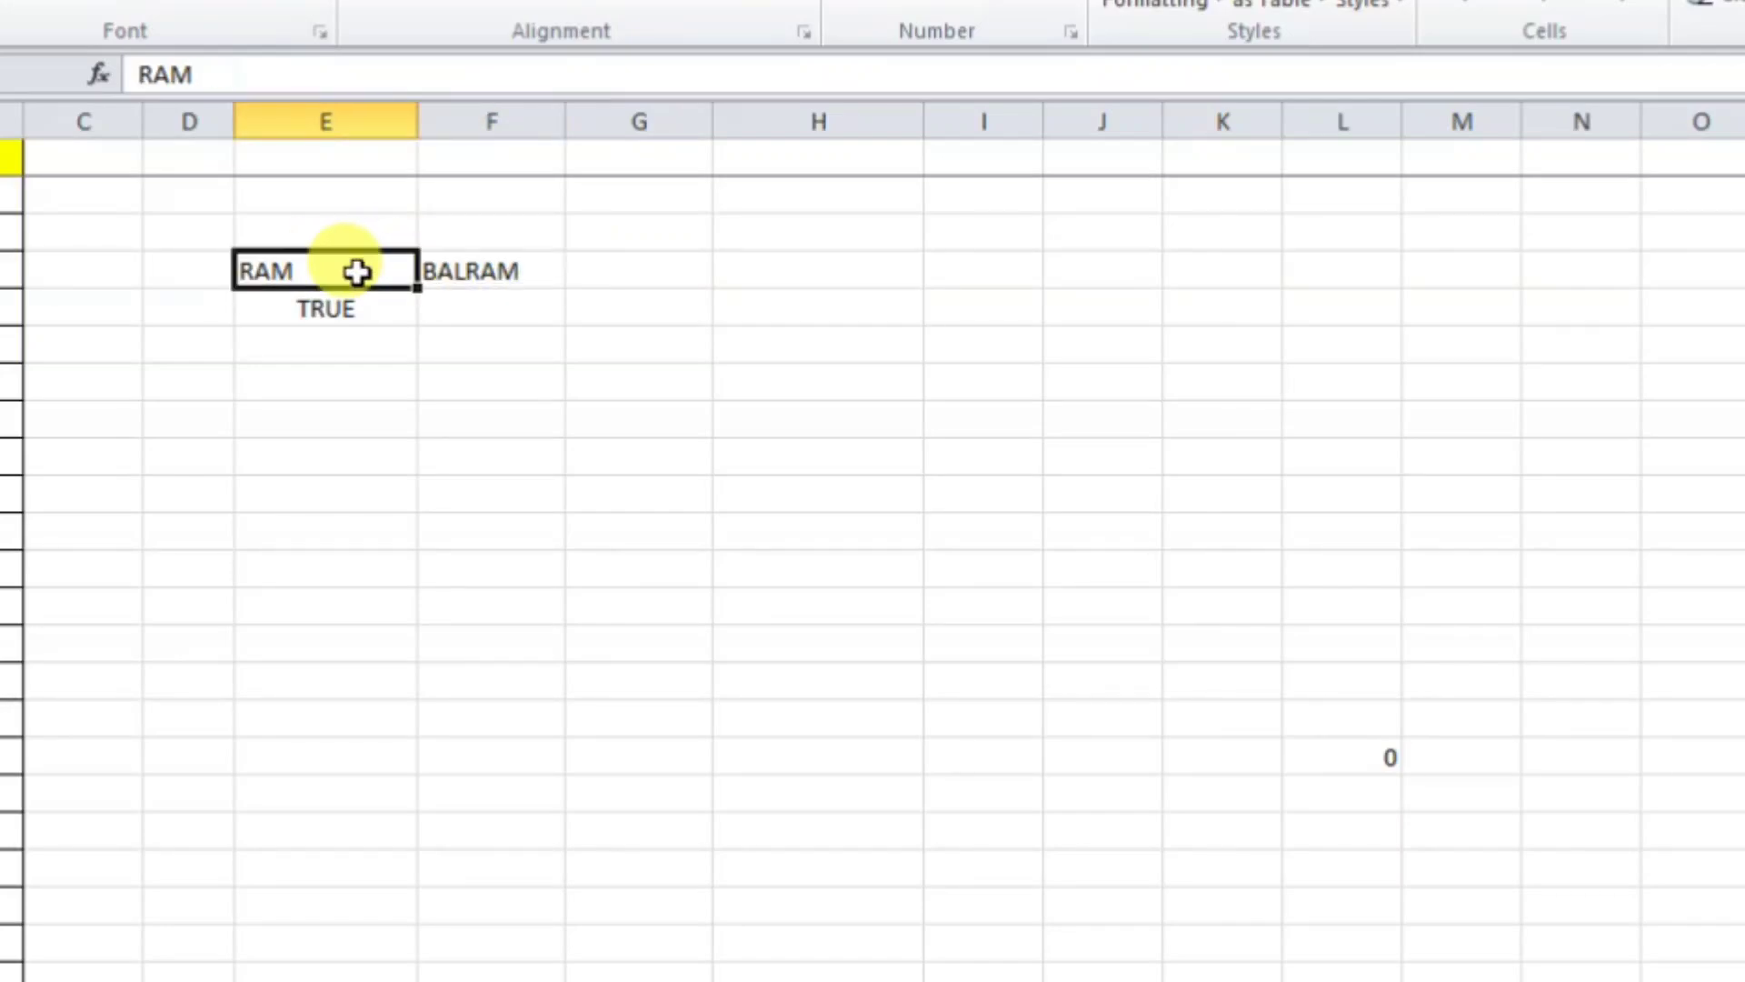
click(488, 265)
click(389, 302)
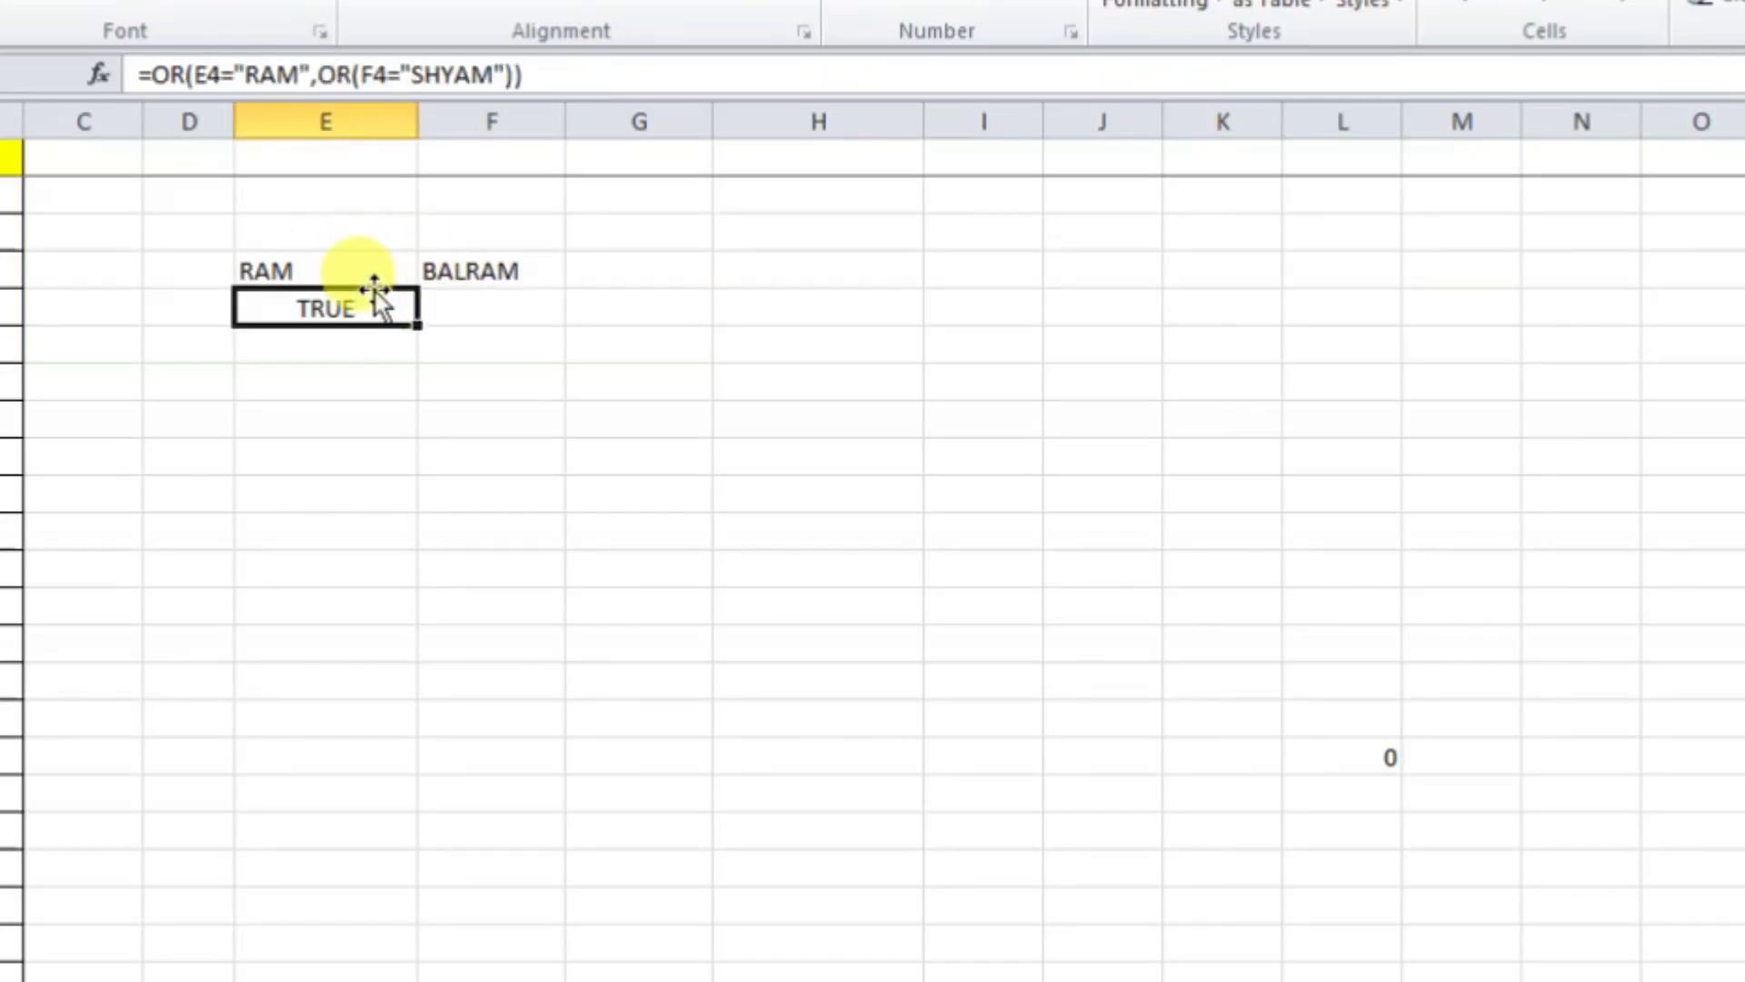
- Replace the name in E4 with one that does not match the OR formula's first condition, and recheck E5
click(382, 272)
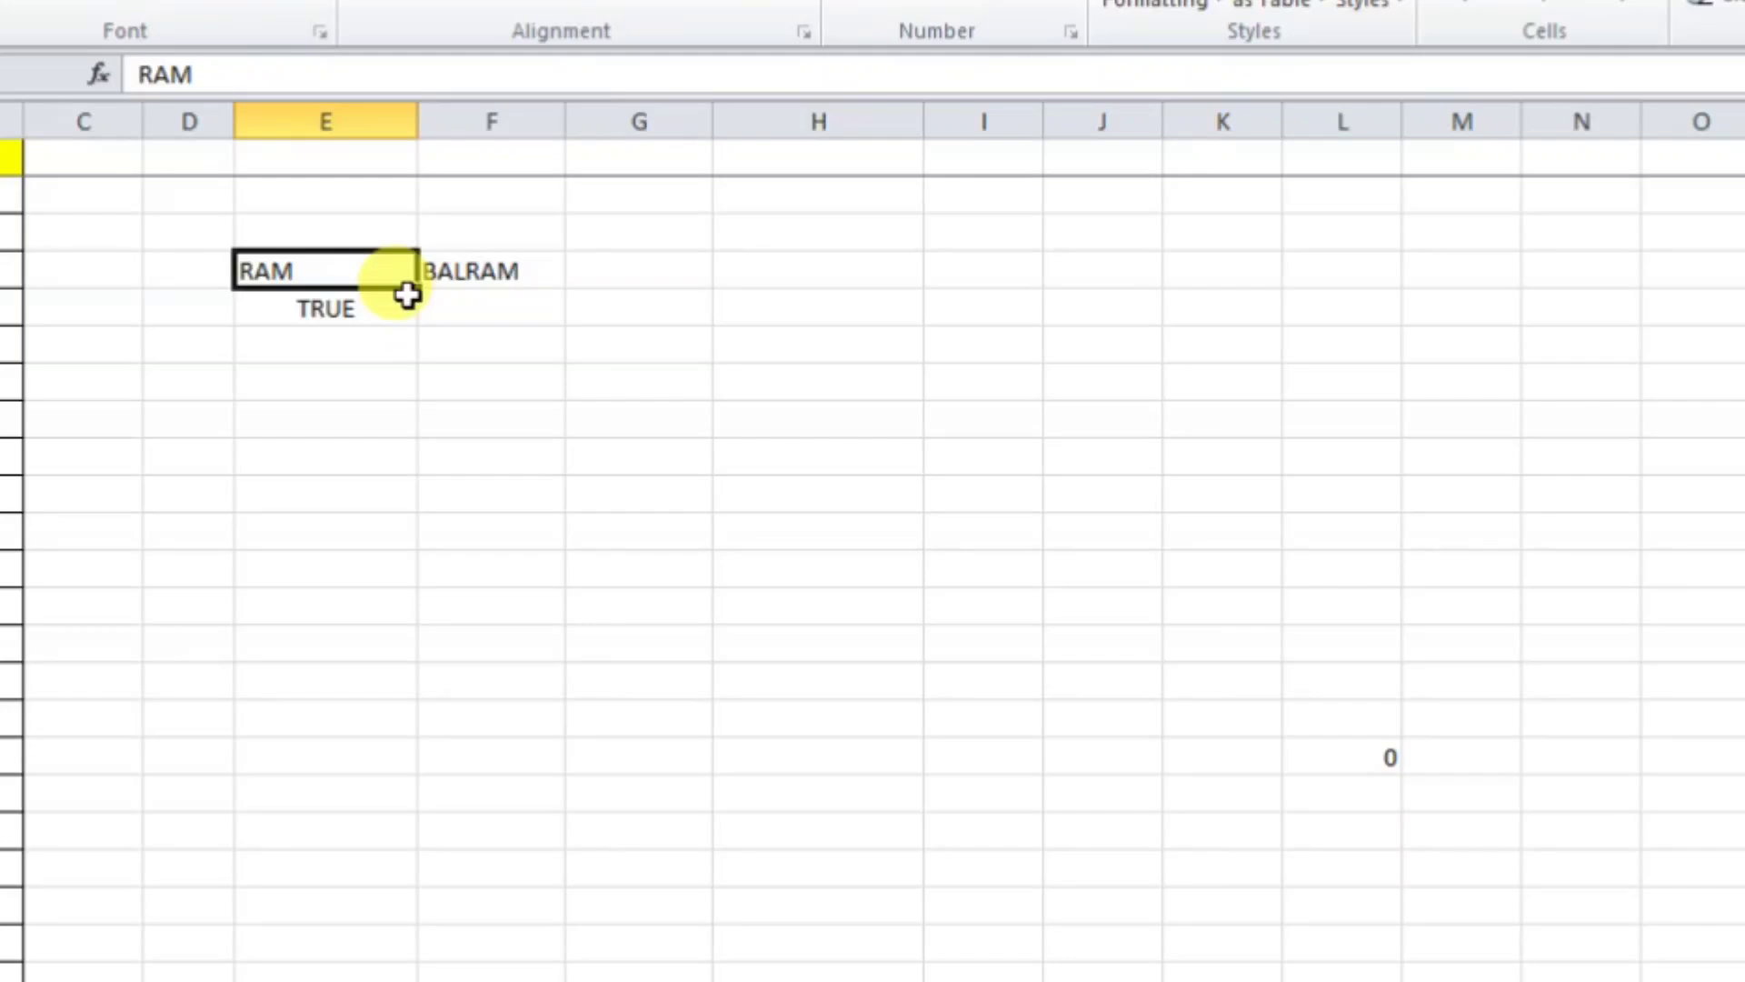
text(RAMU)
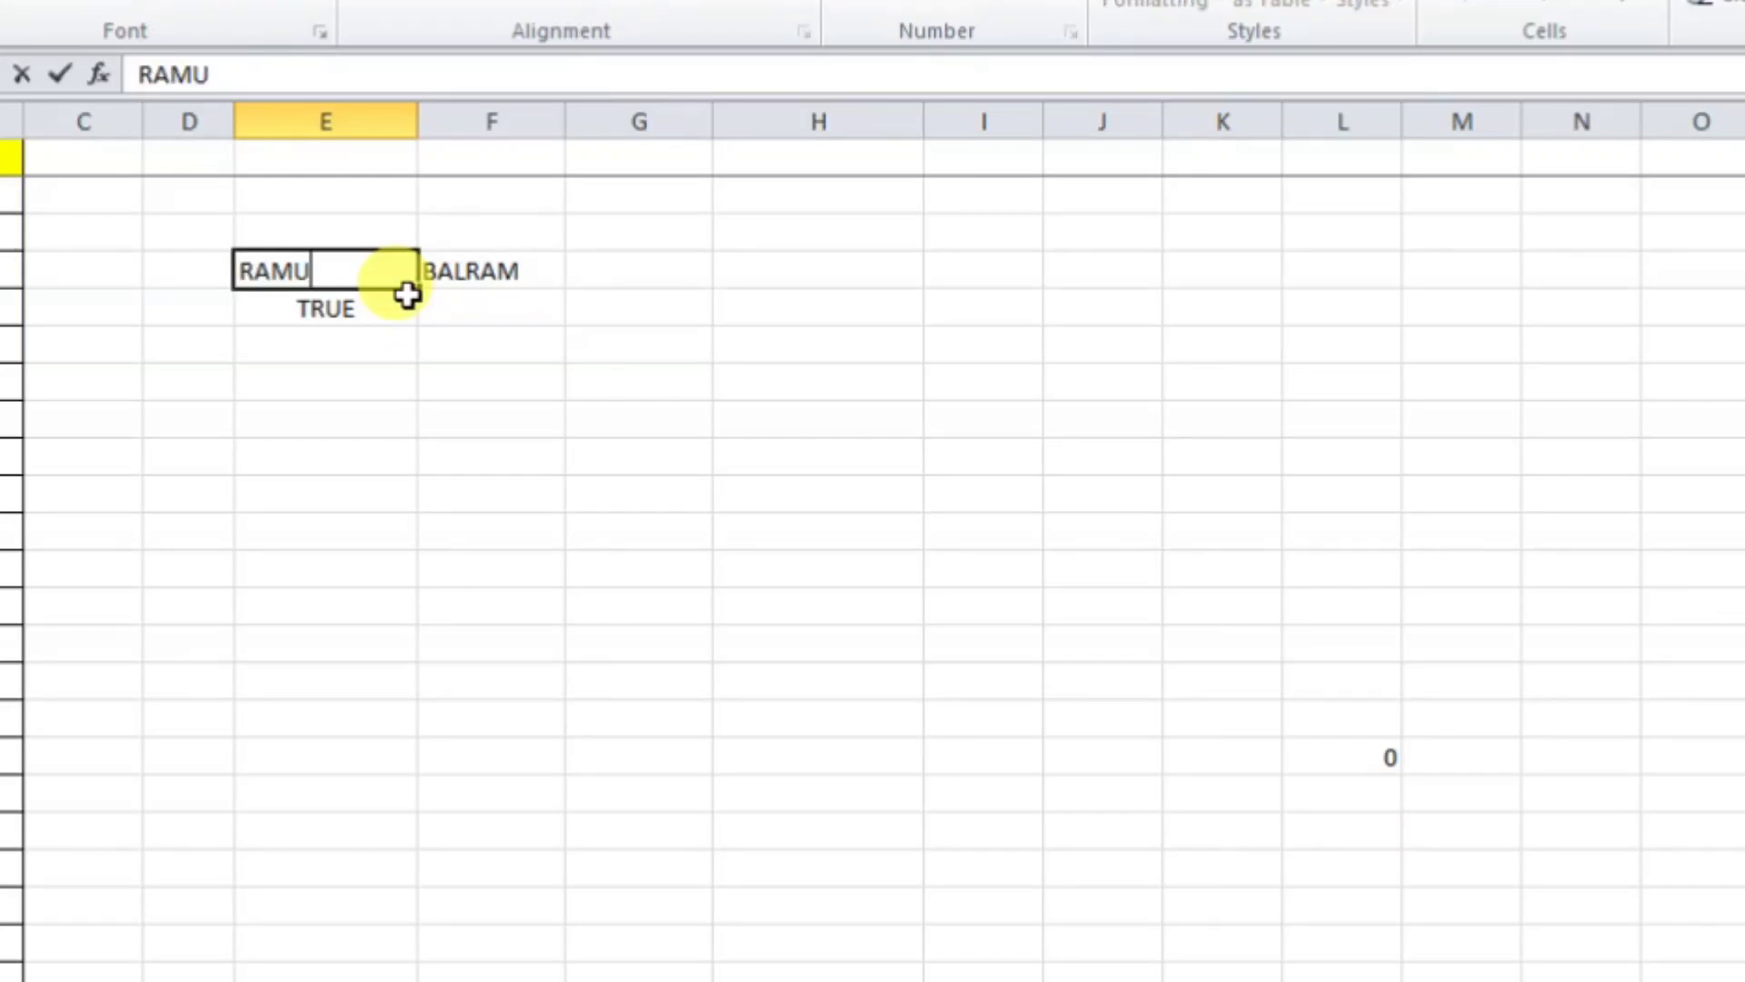
key(Return)
click(370, 504)
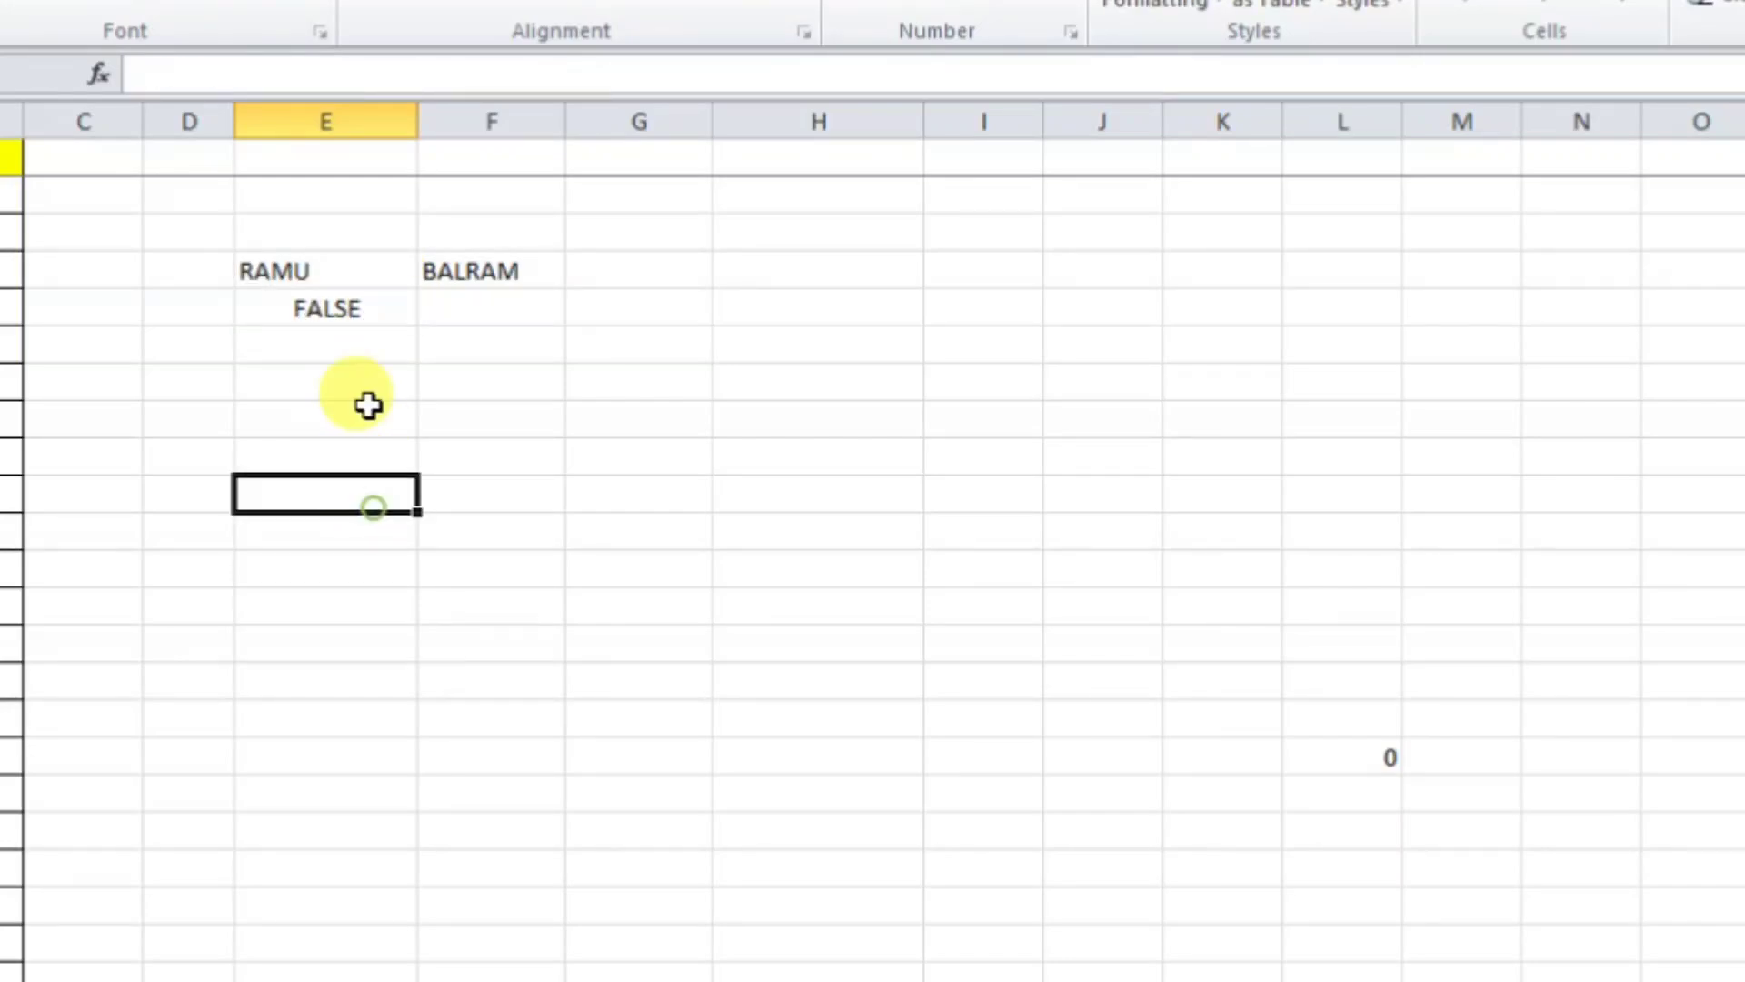
click(364, 288)
click(335, 340)
click(343, 305)
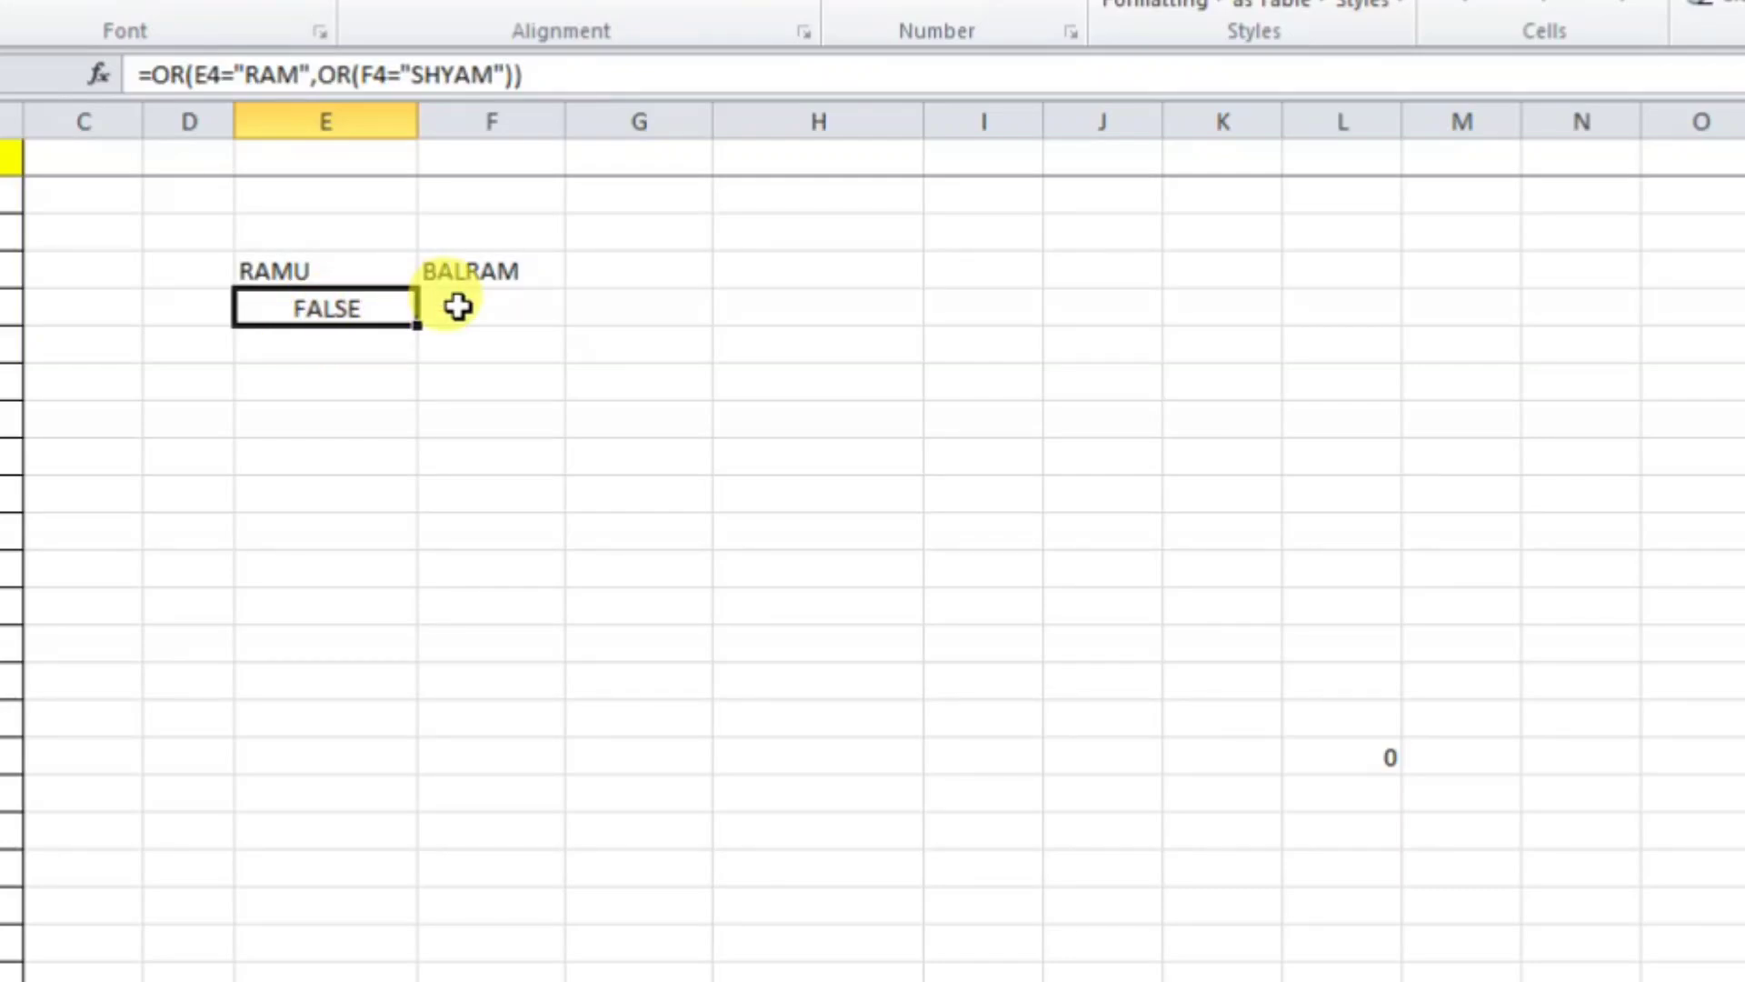
- Label the OR example with OR in E3 and add the heading AND in E7
click(319, 370)
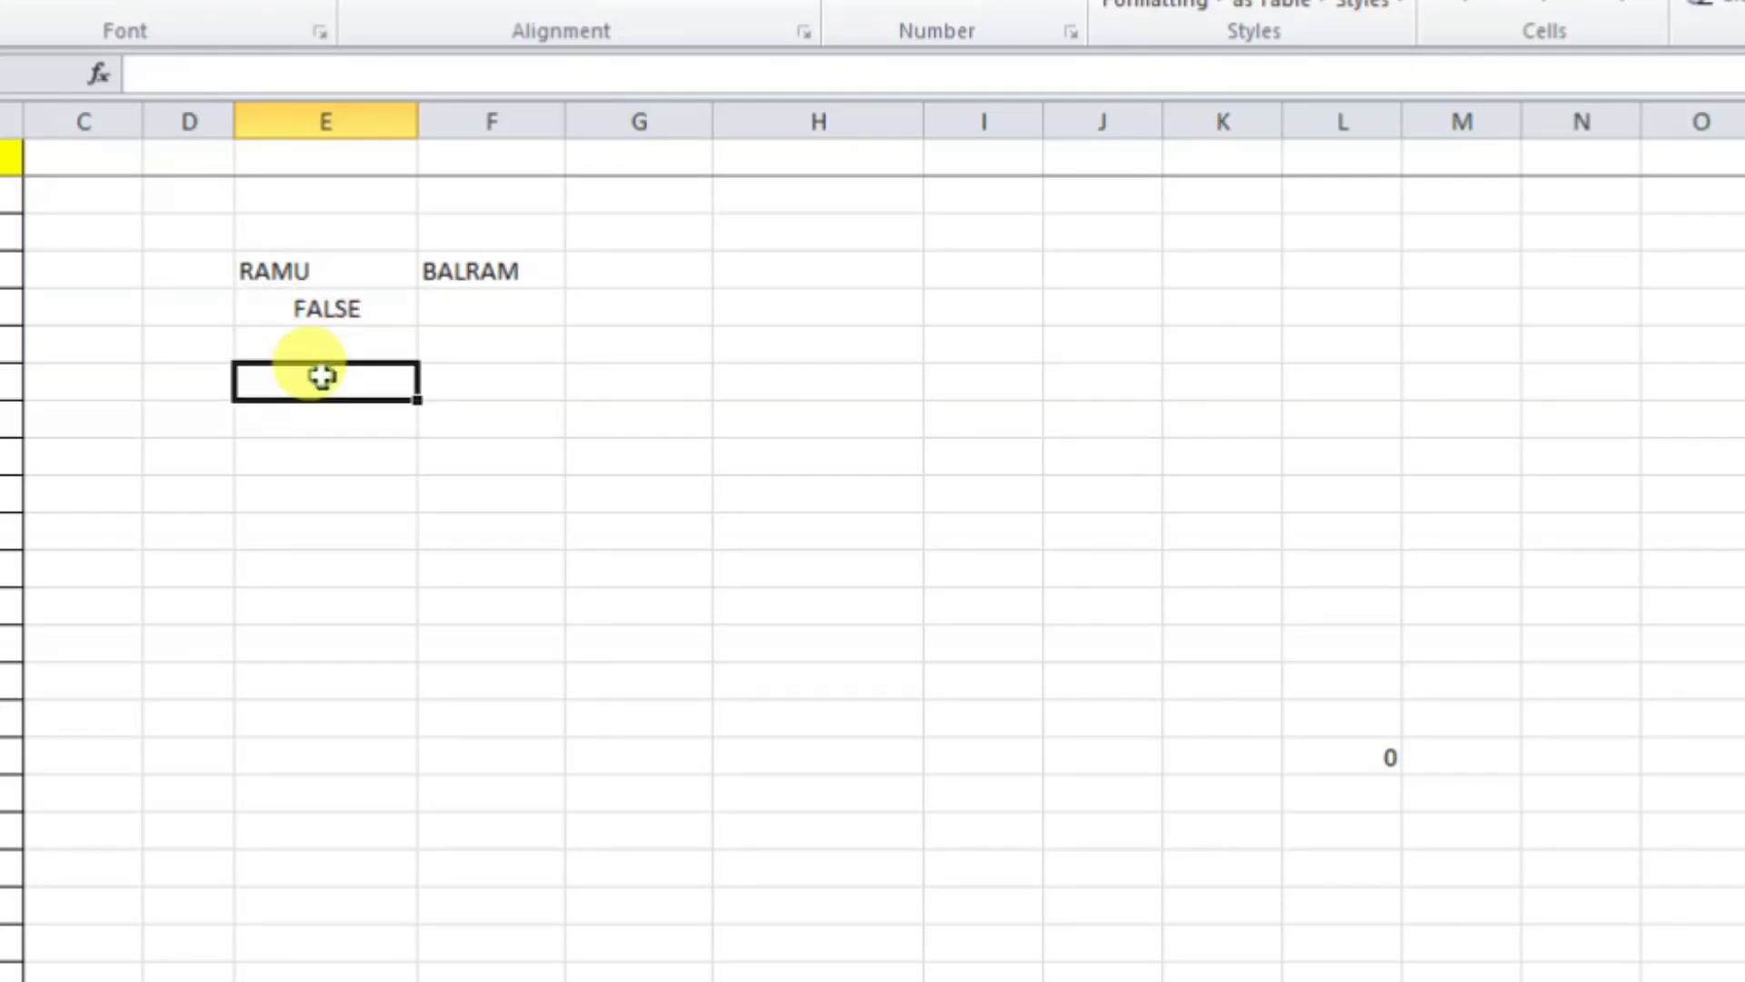
click(336, 234)
text(OR)
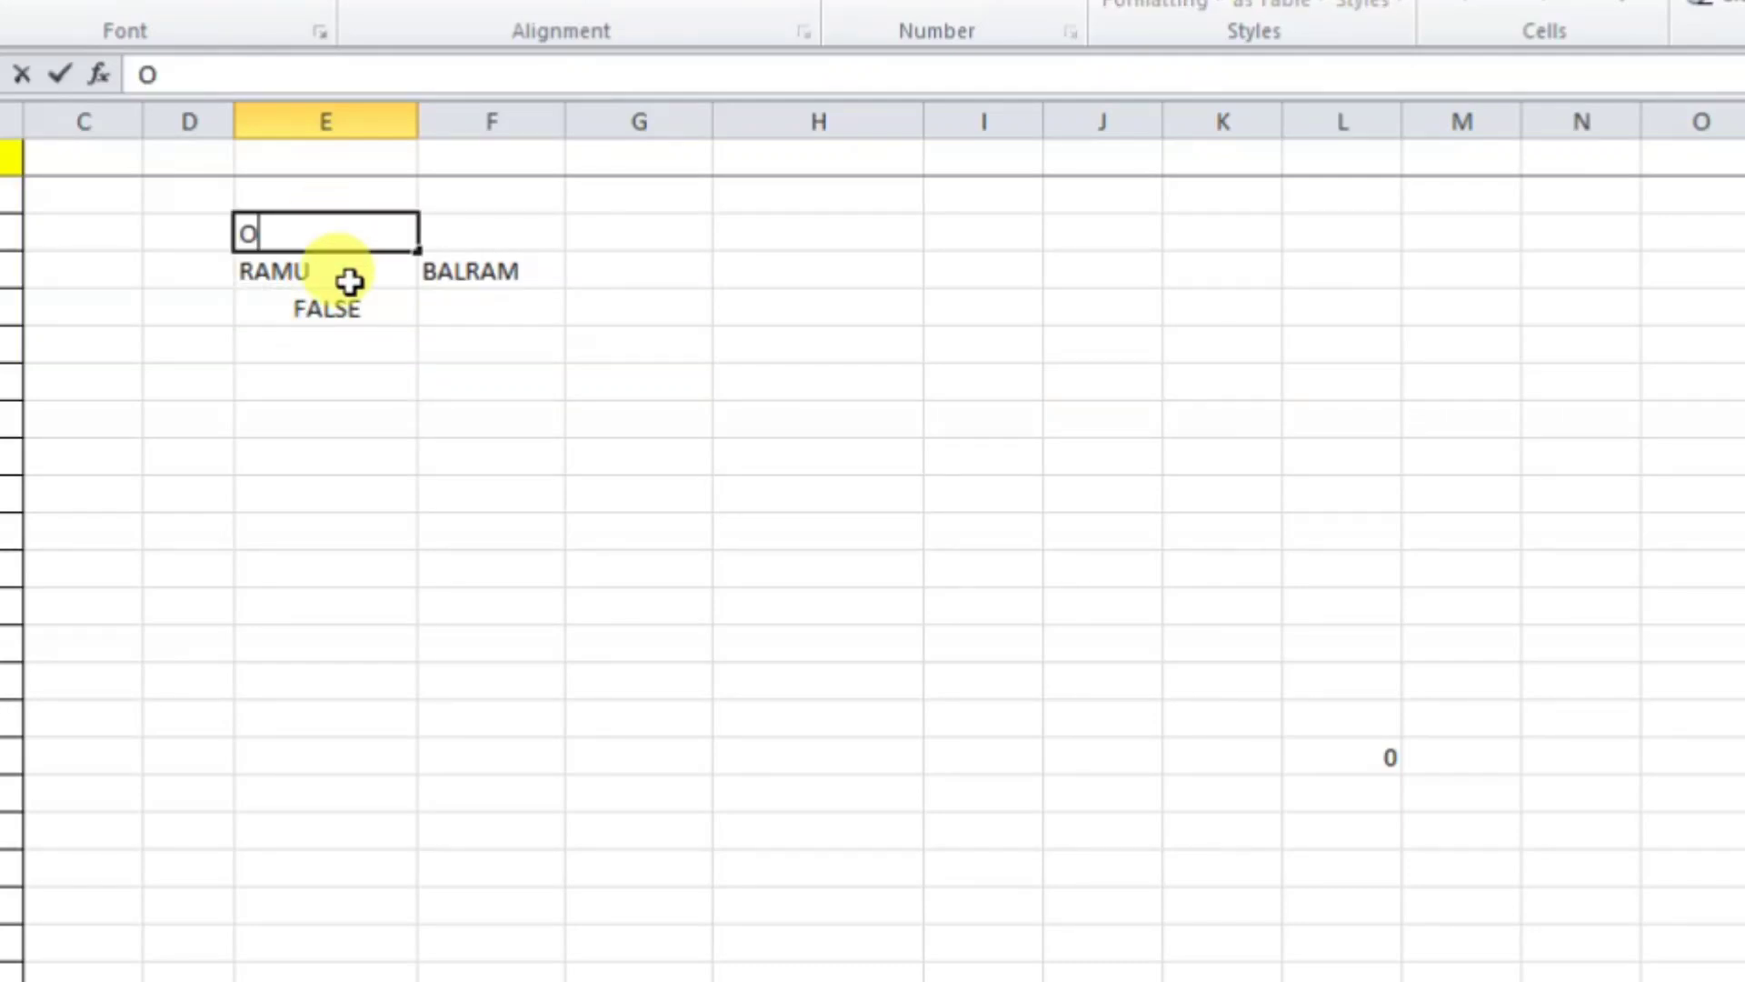
click(351, 289)
key(Down)
key(Down)
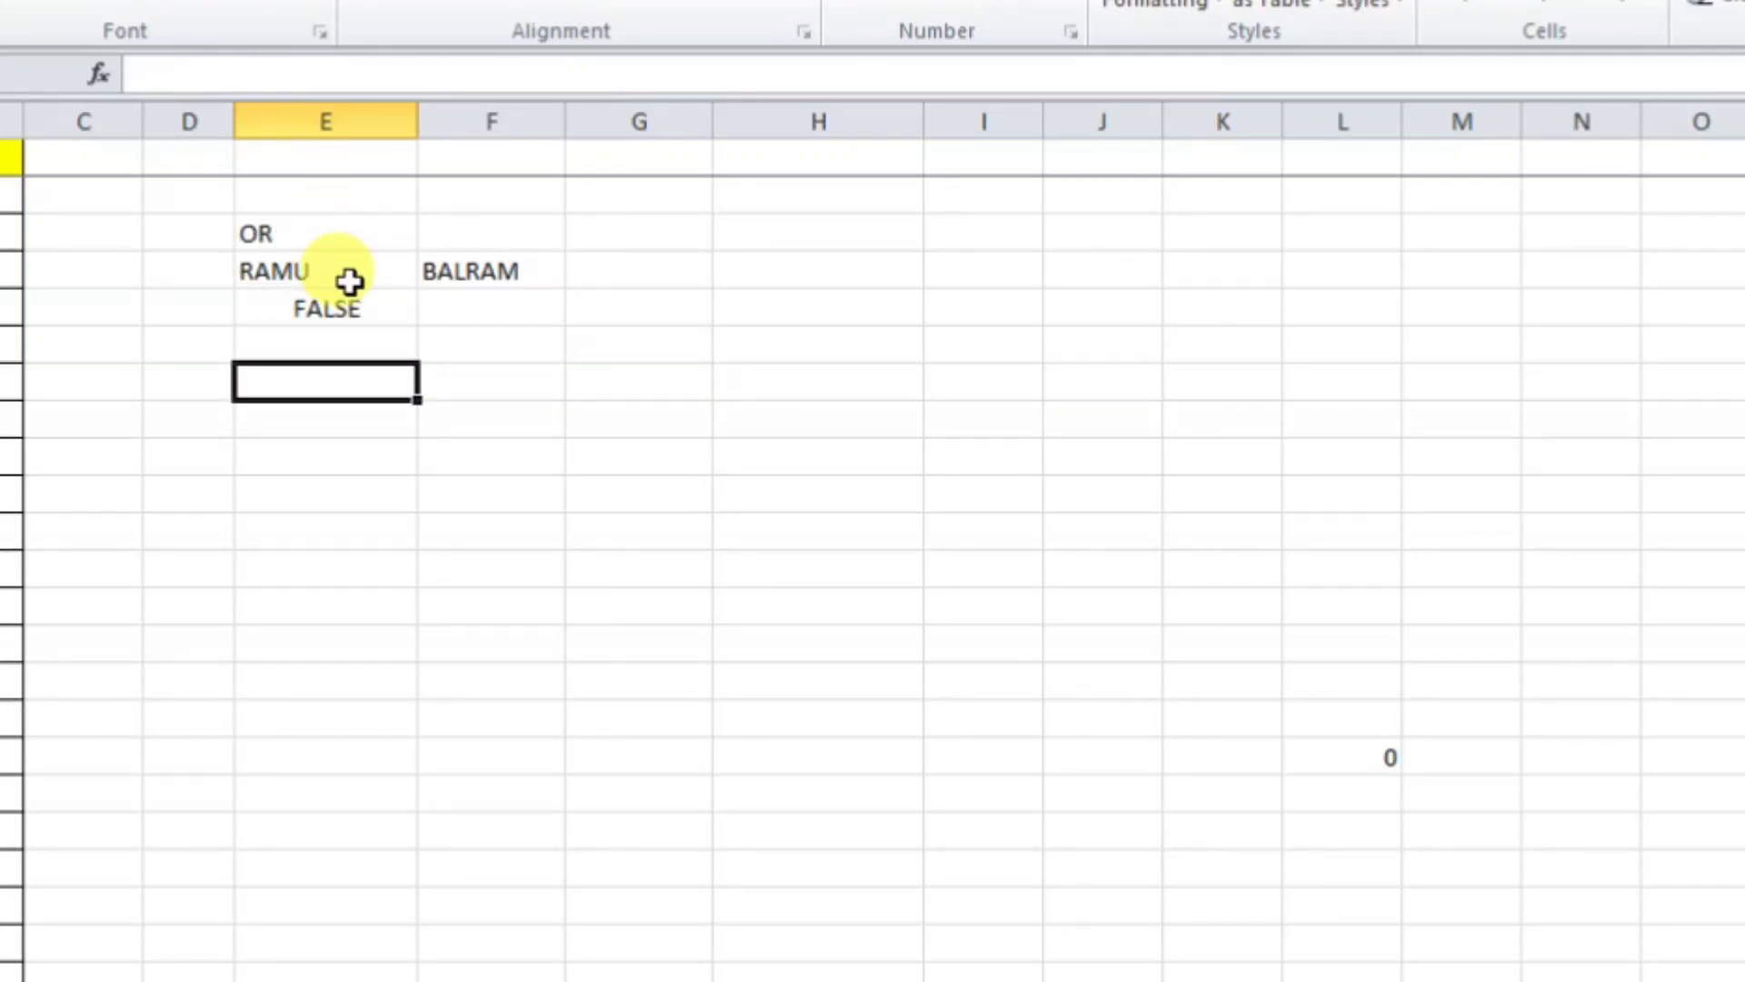
text(AND)
key(Return)
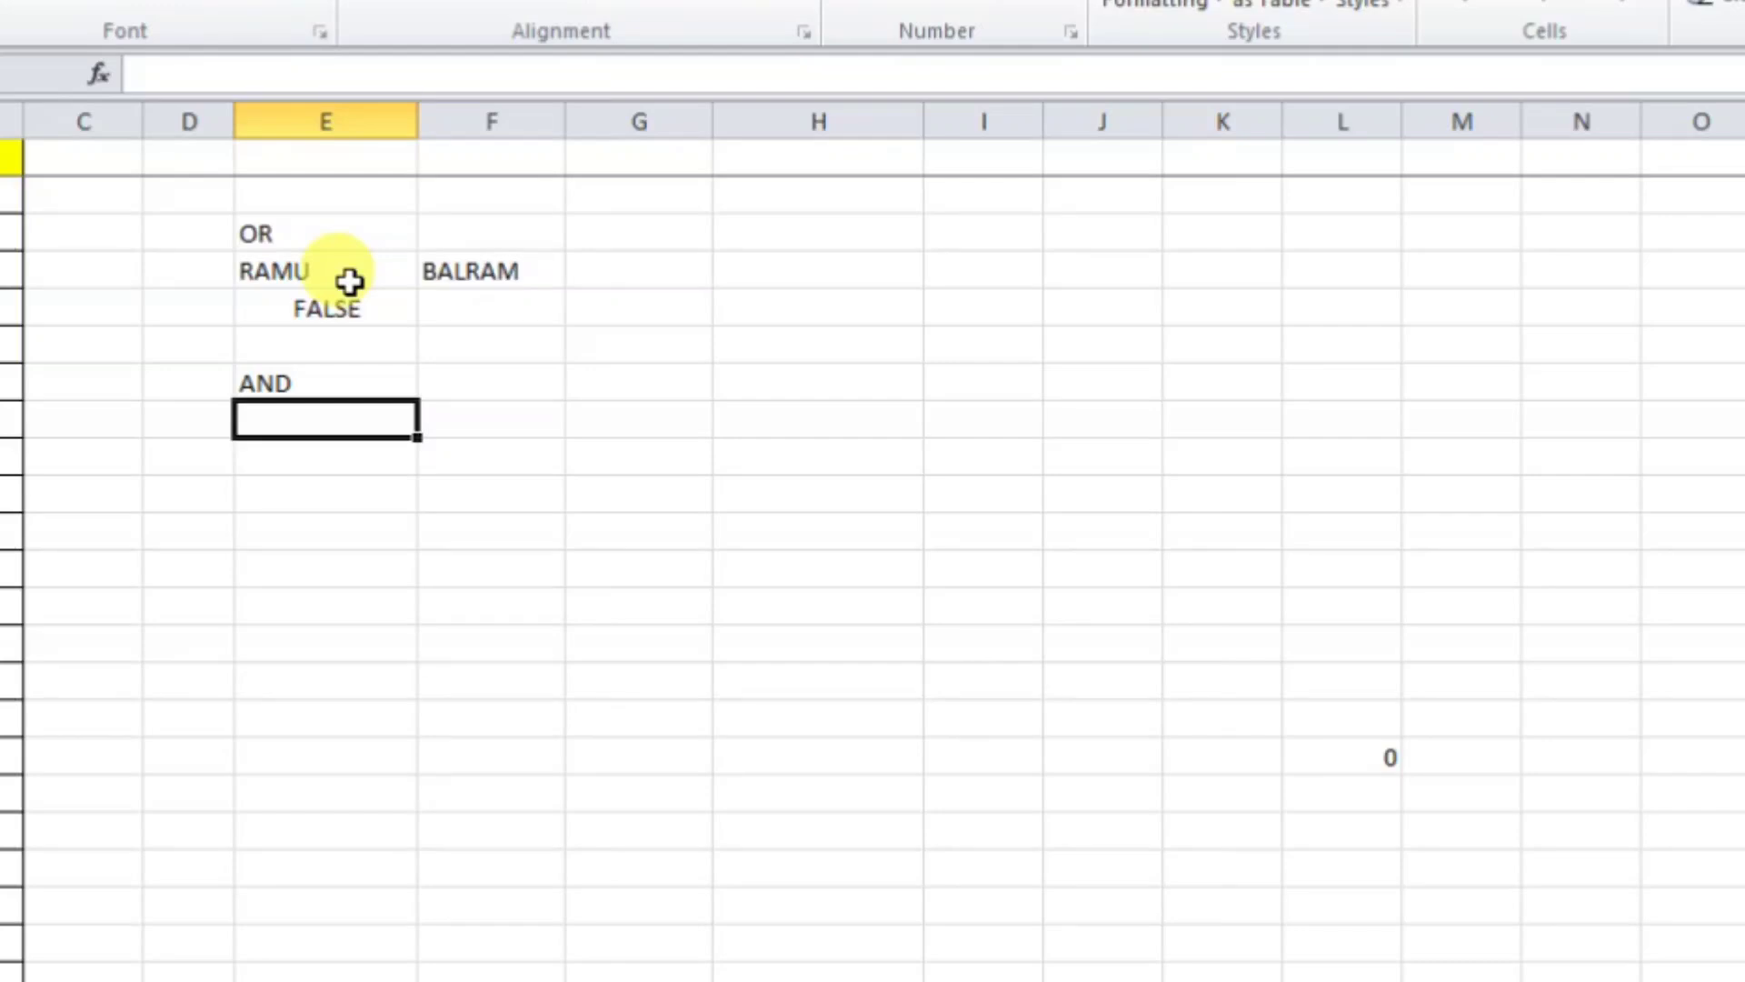
- Start an AND formula in E8 whose first condition tests E4 against the first name used in the OR formula
text(=)
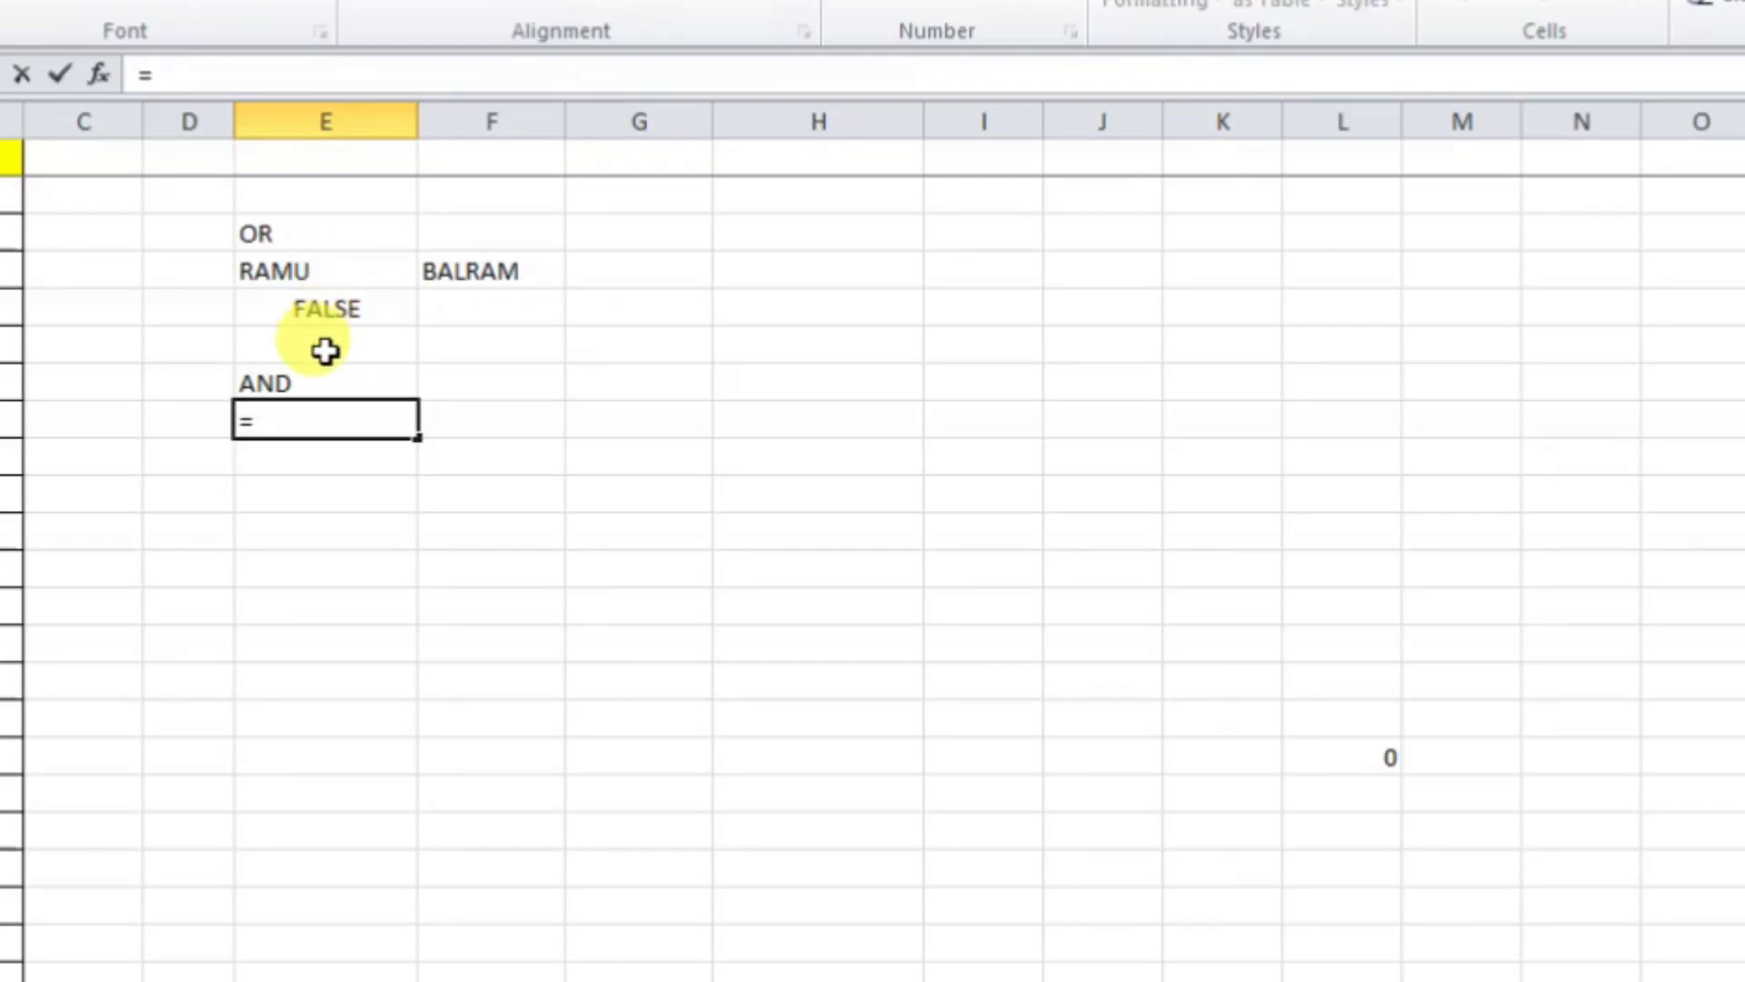
text(AND)
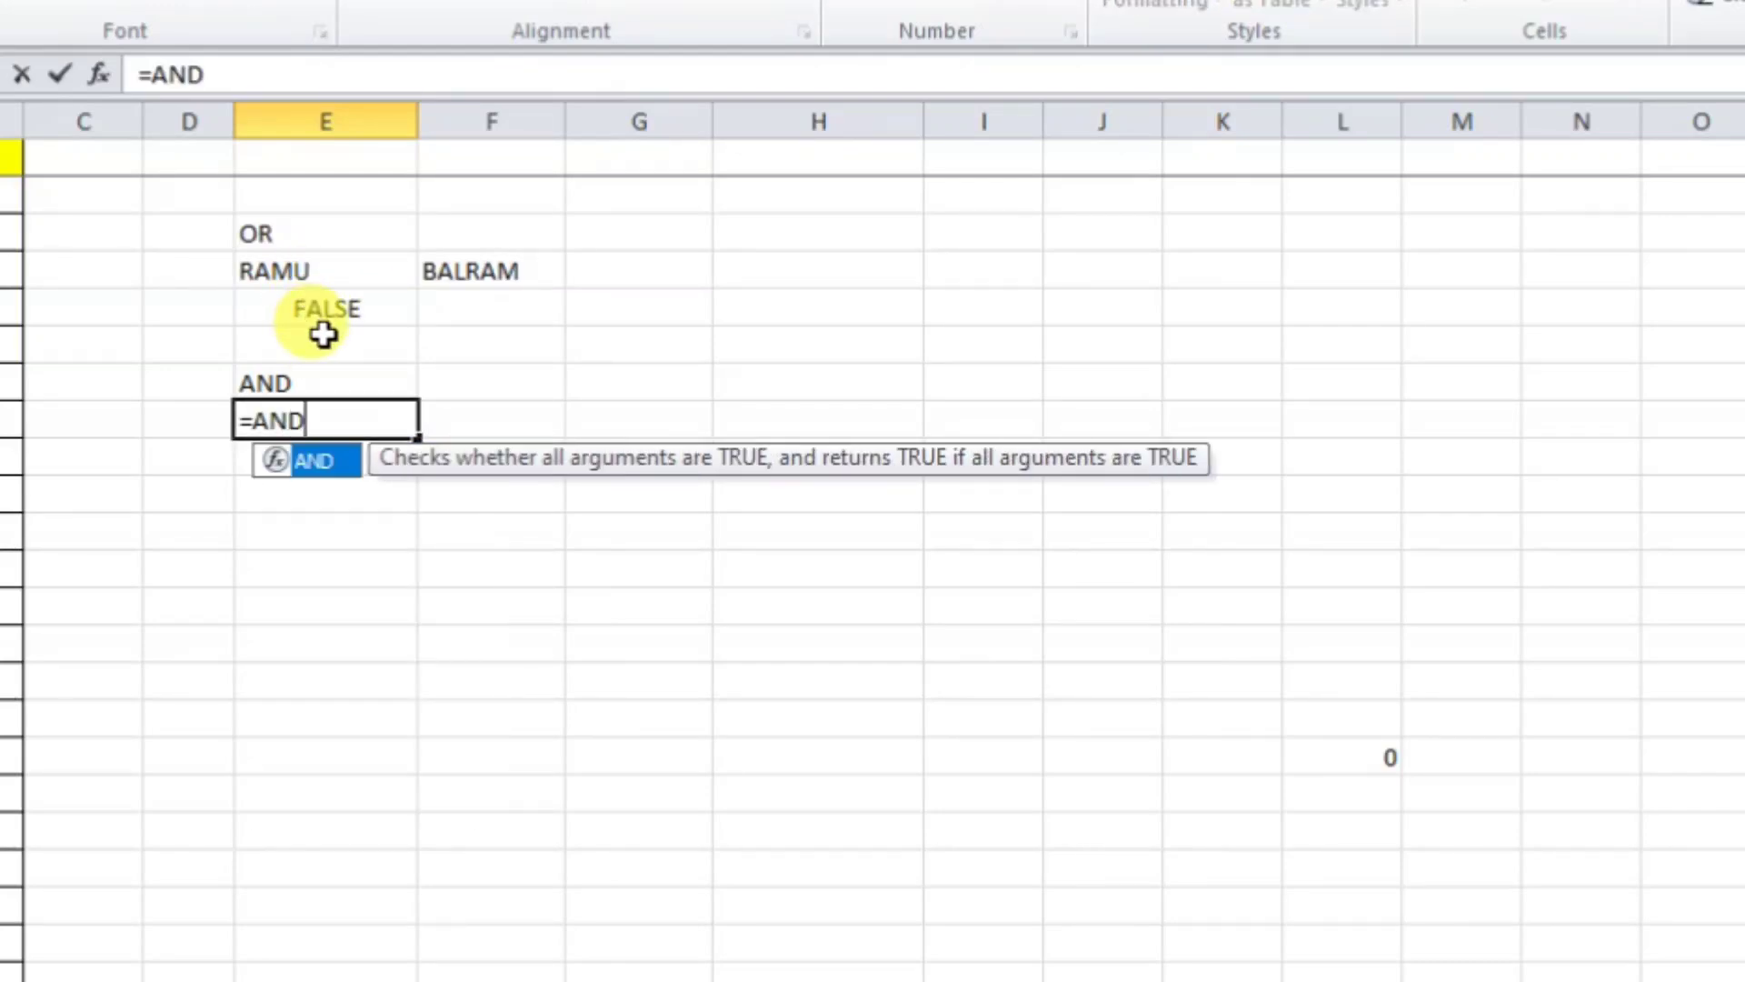
text(()
click(308, 273)
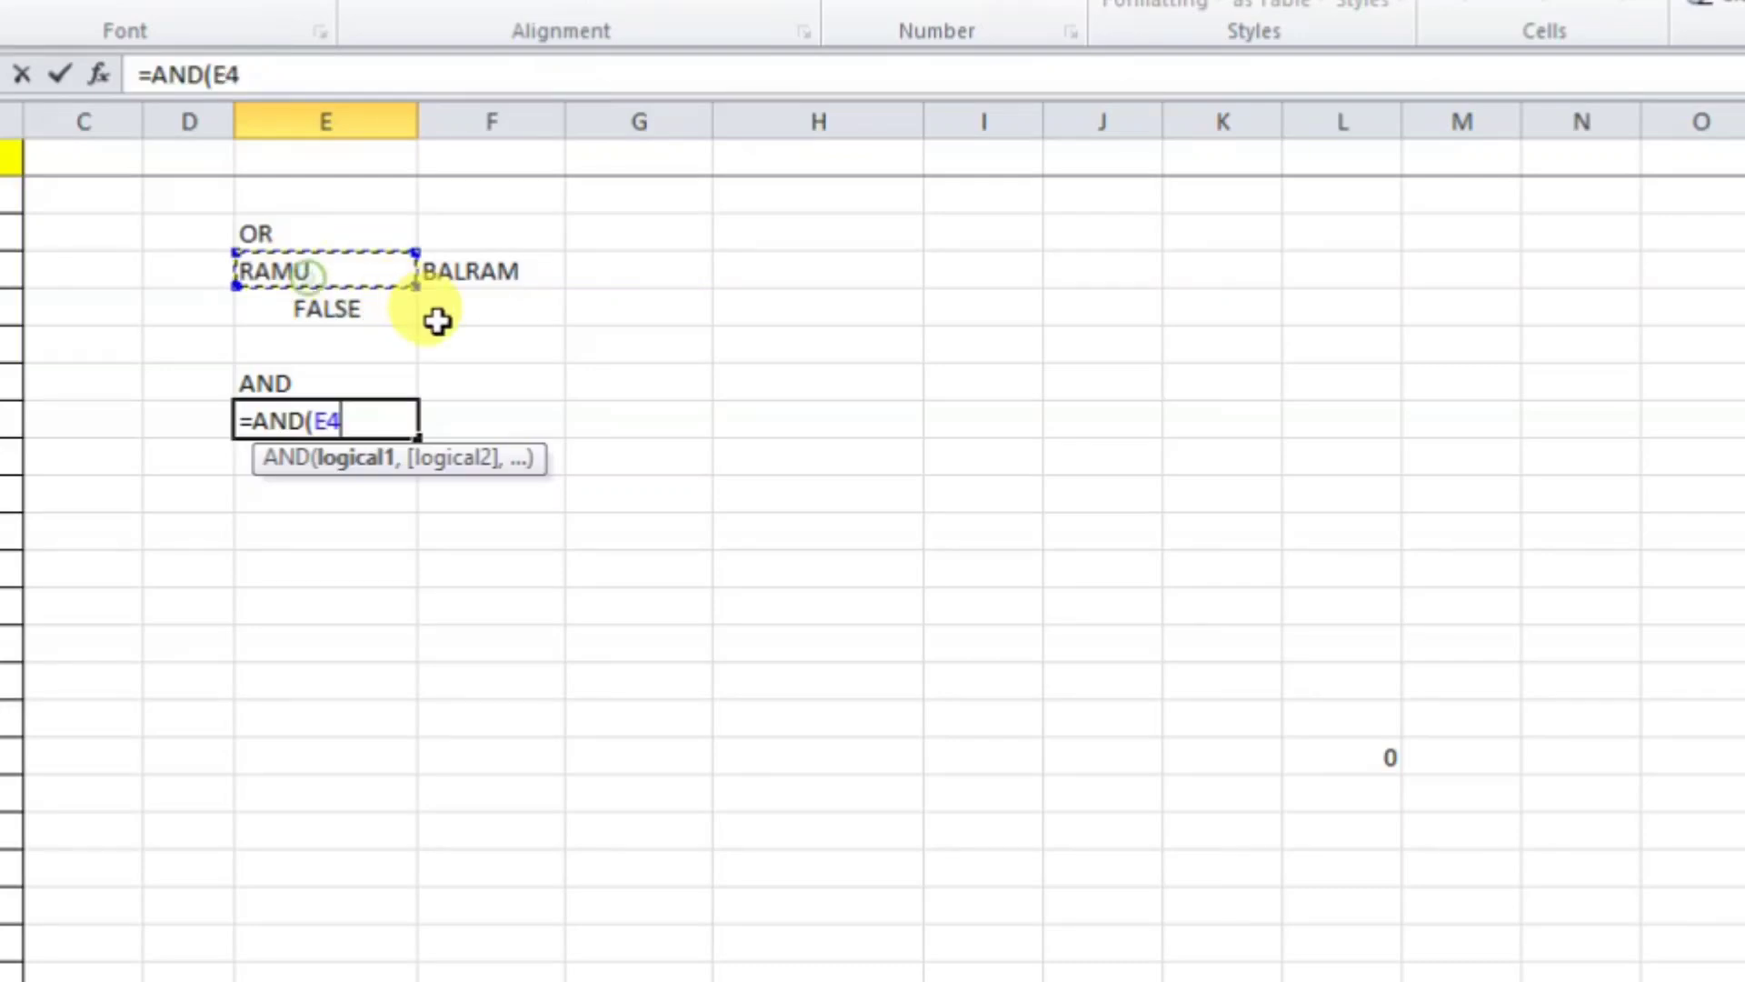
text(=)
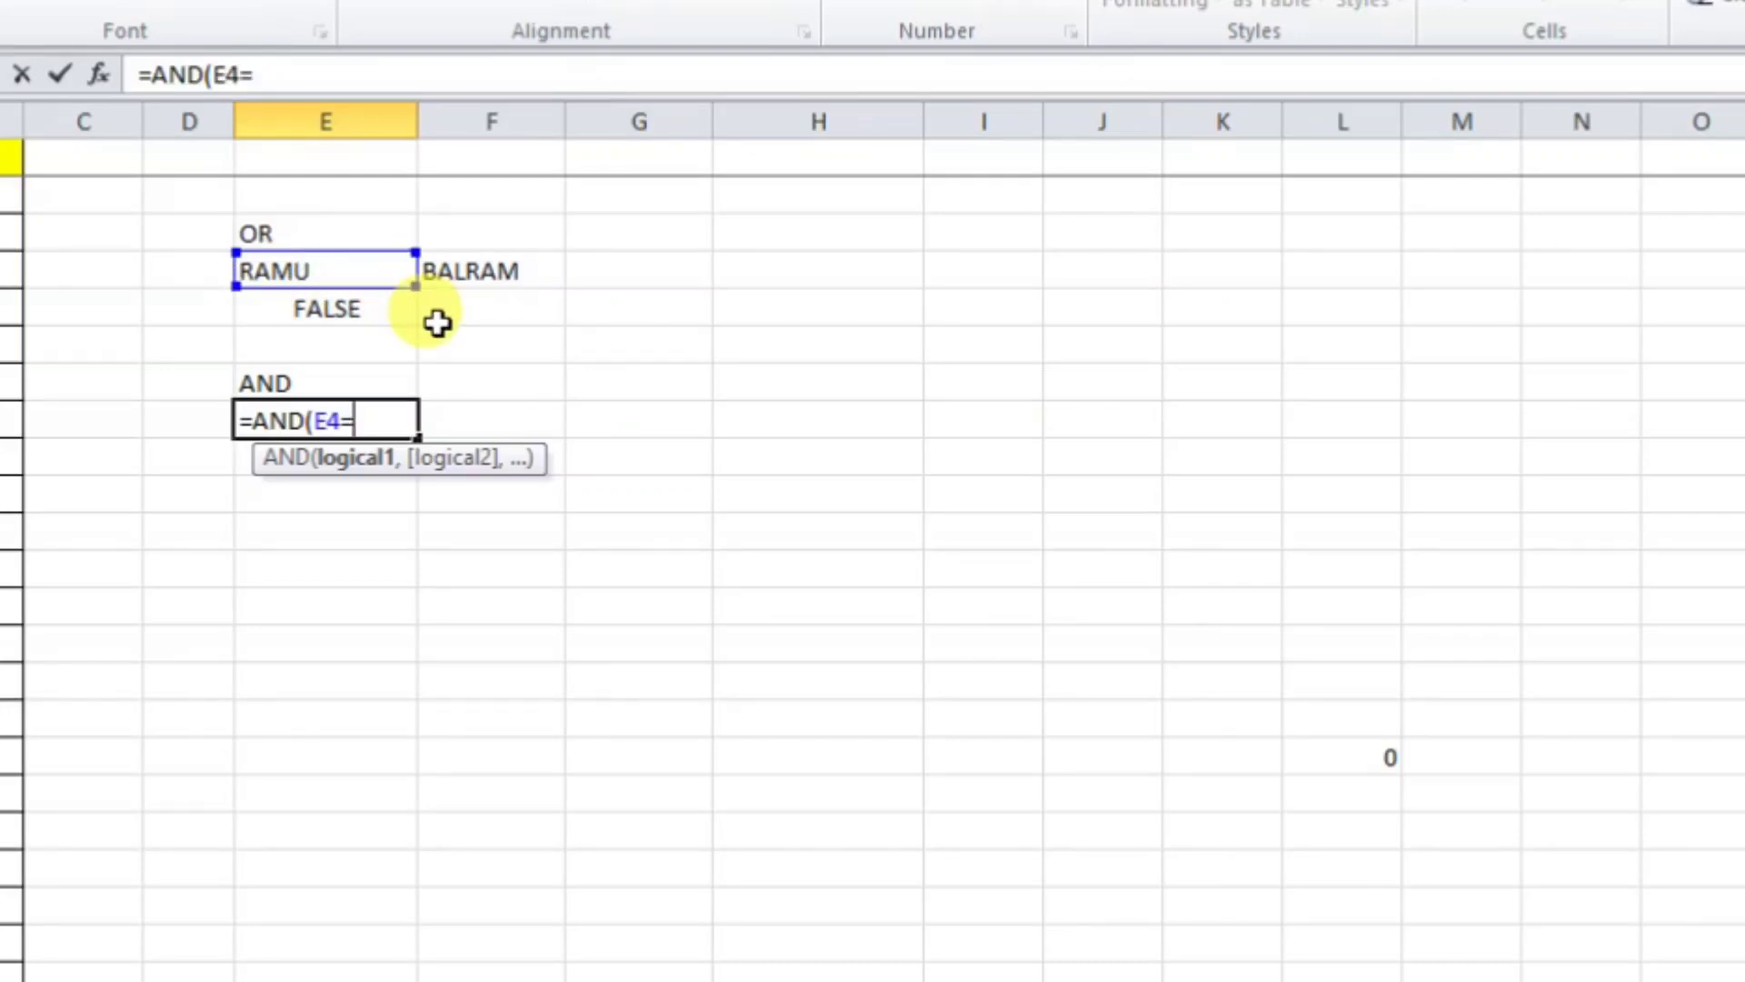
text("RA)
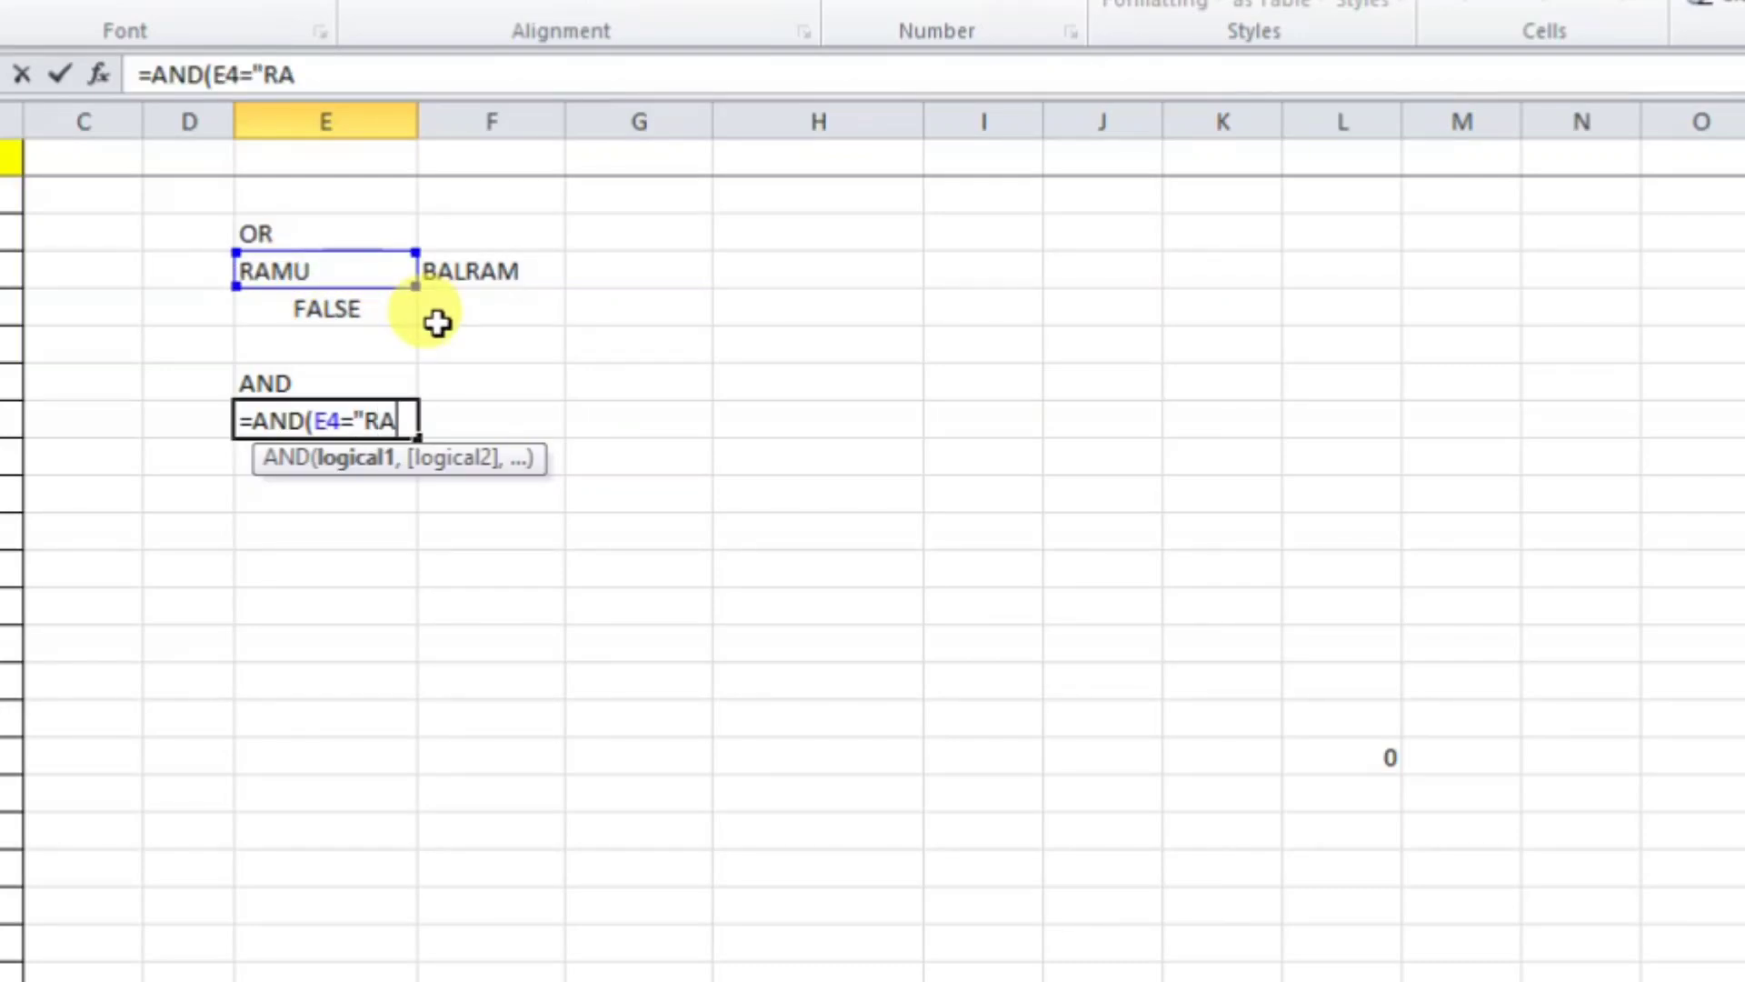
text(M"")
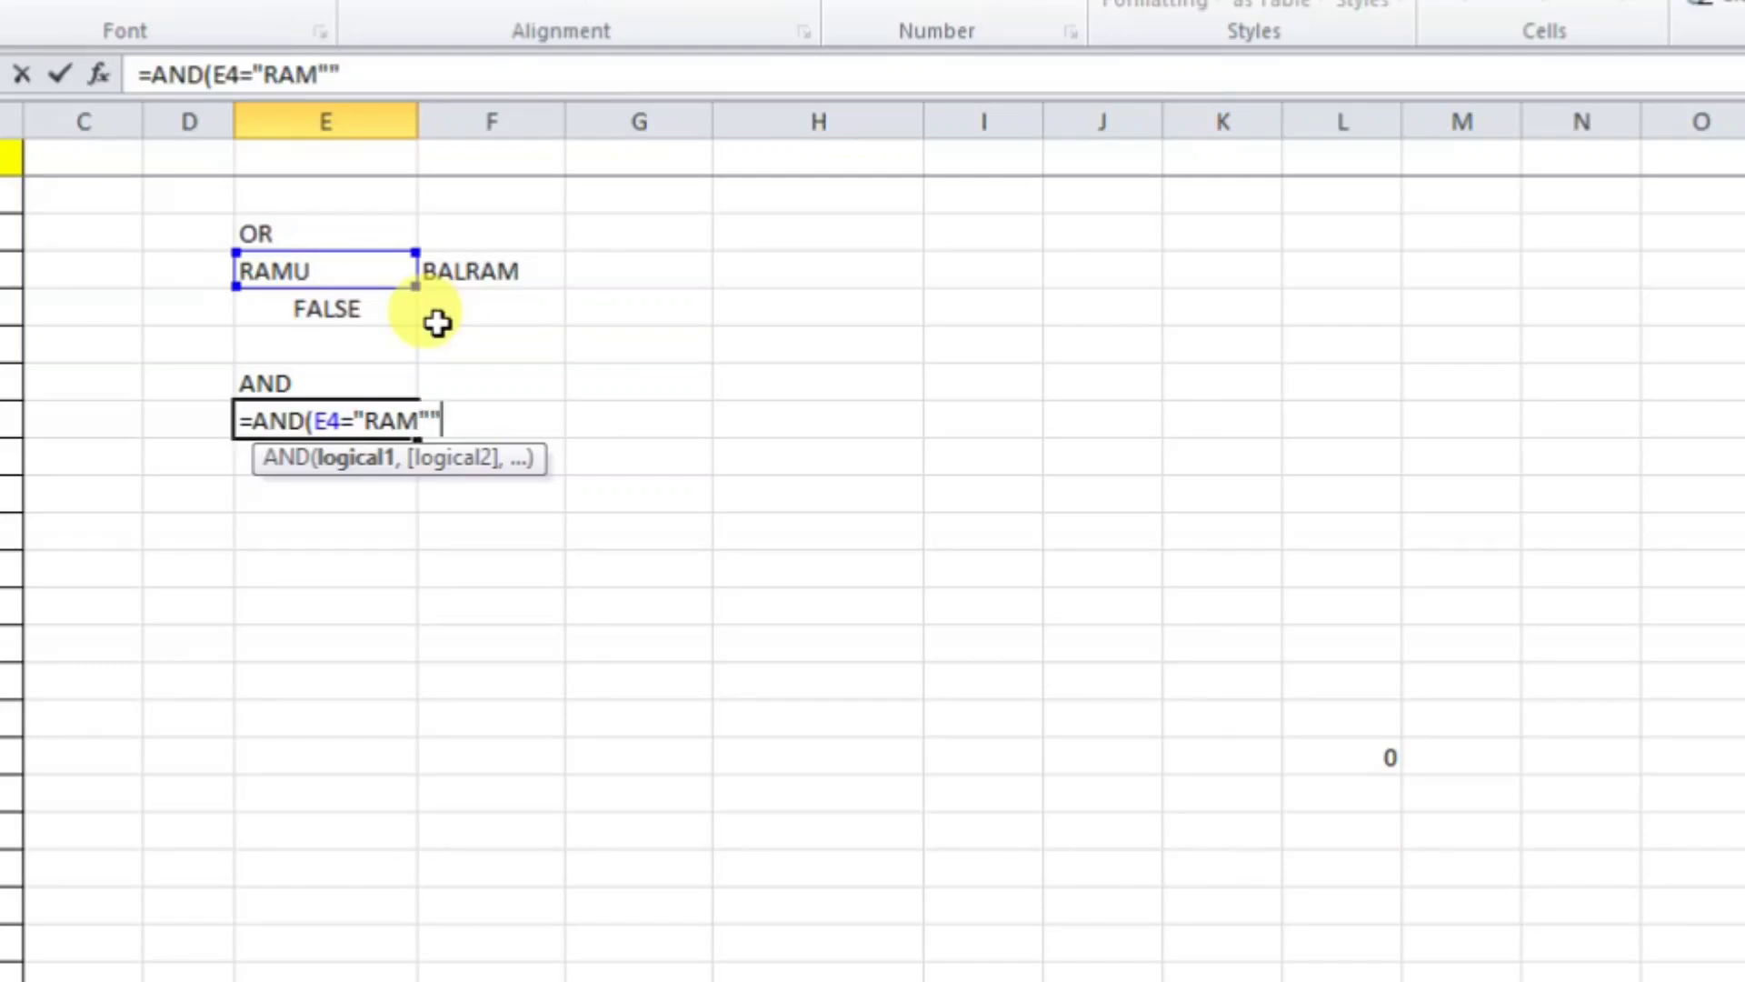
- Complete the E8 formula with a nested AND that tests F4 against the second name used in the OR formula
text(,AND()
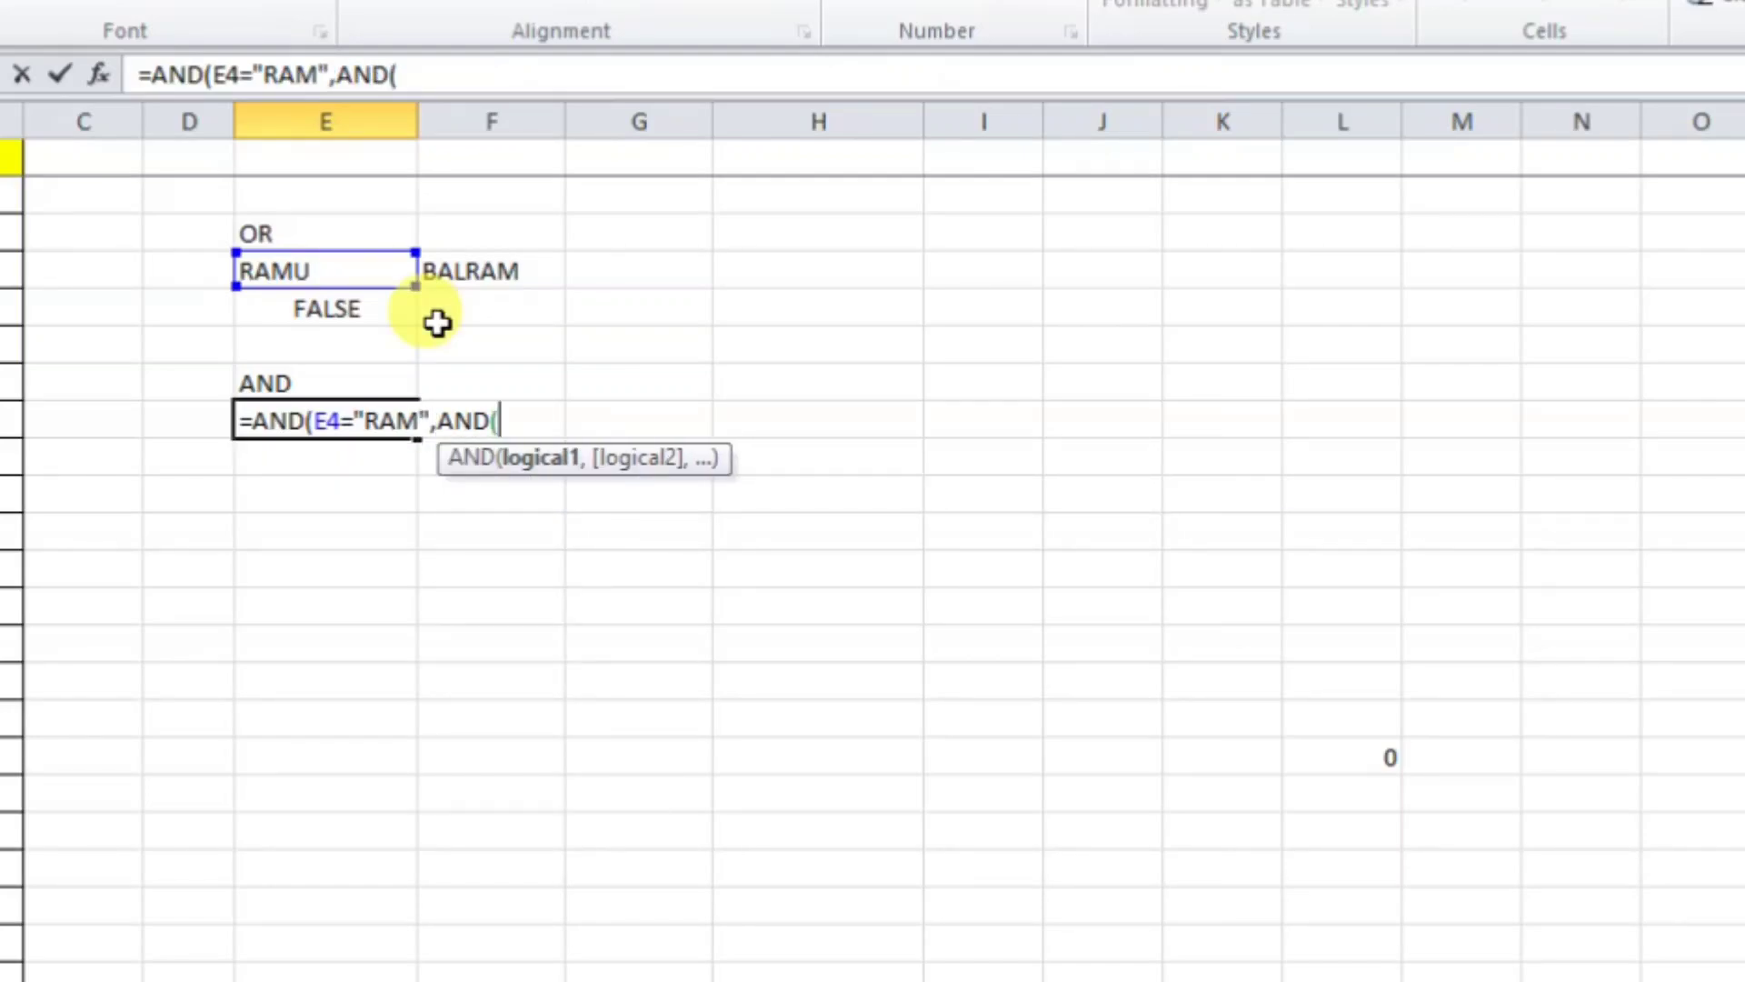
click(462, 284)
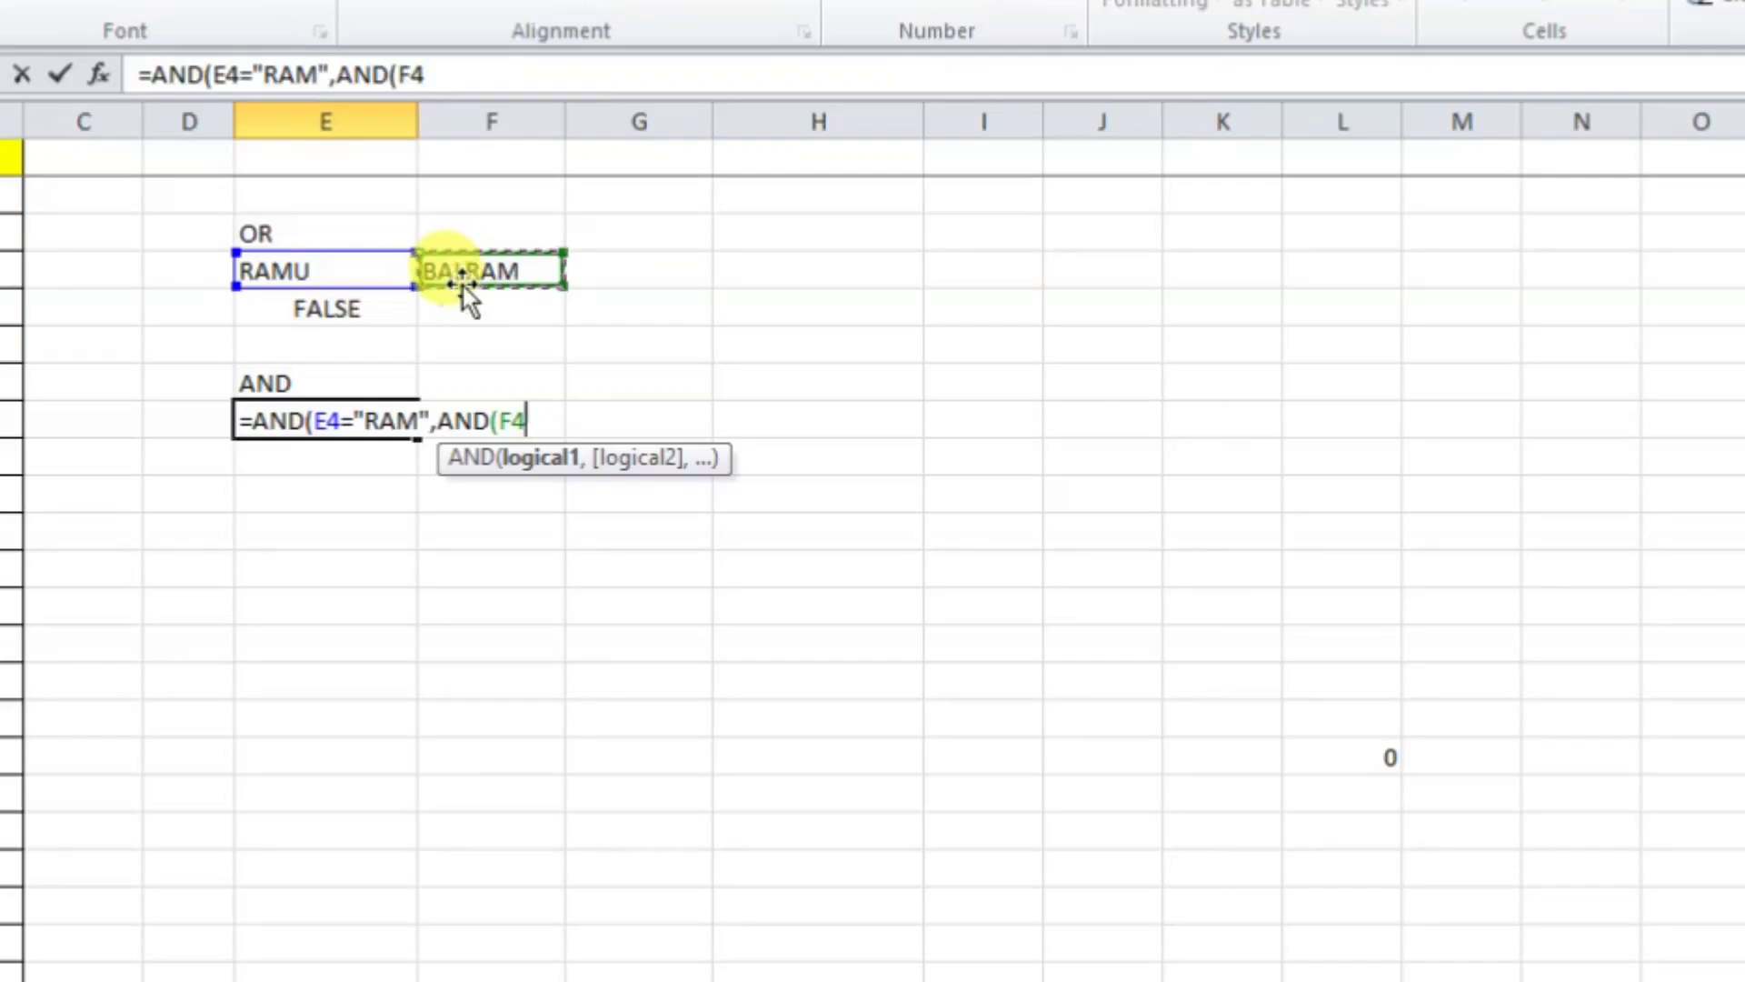
text(="RAM")
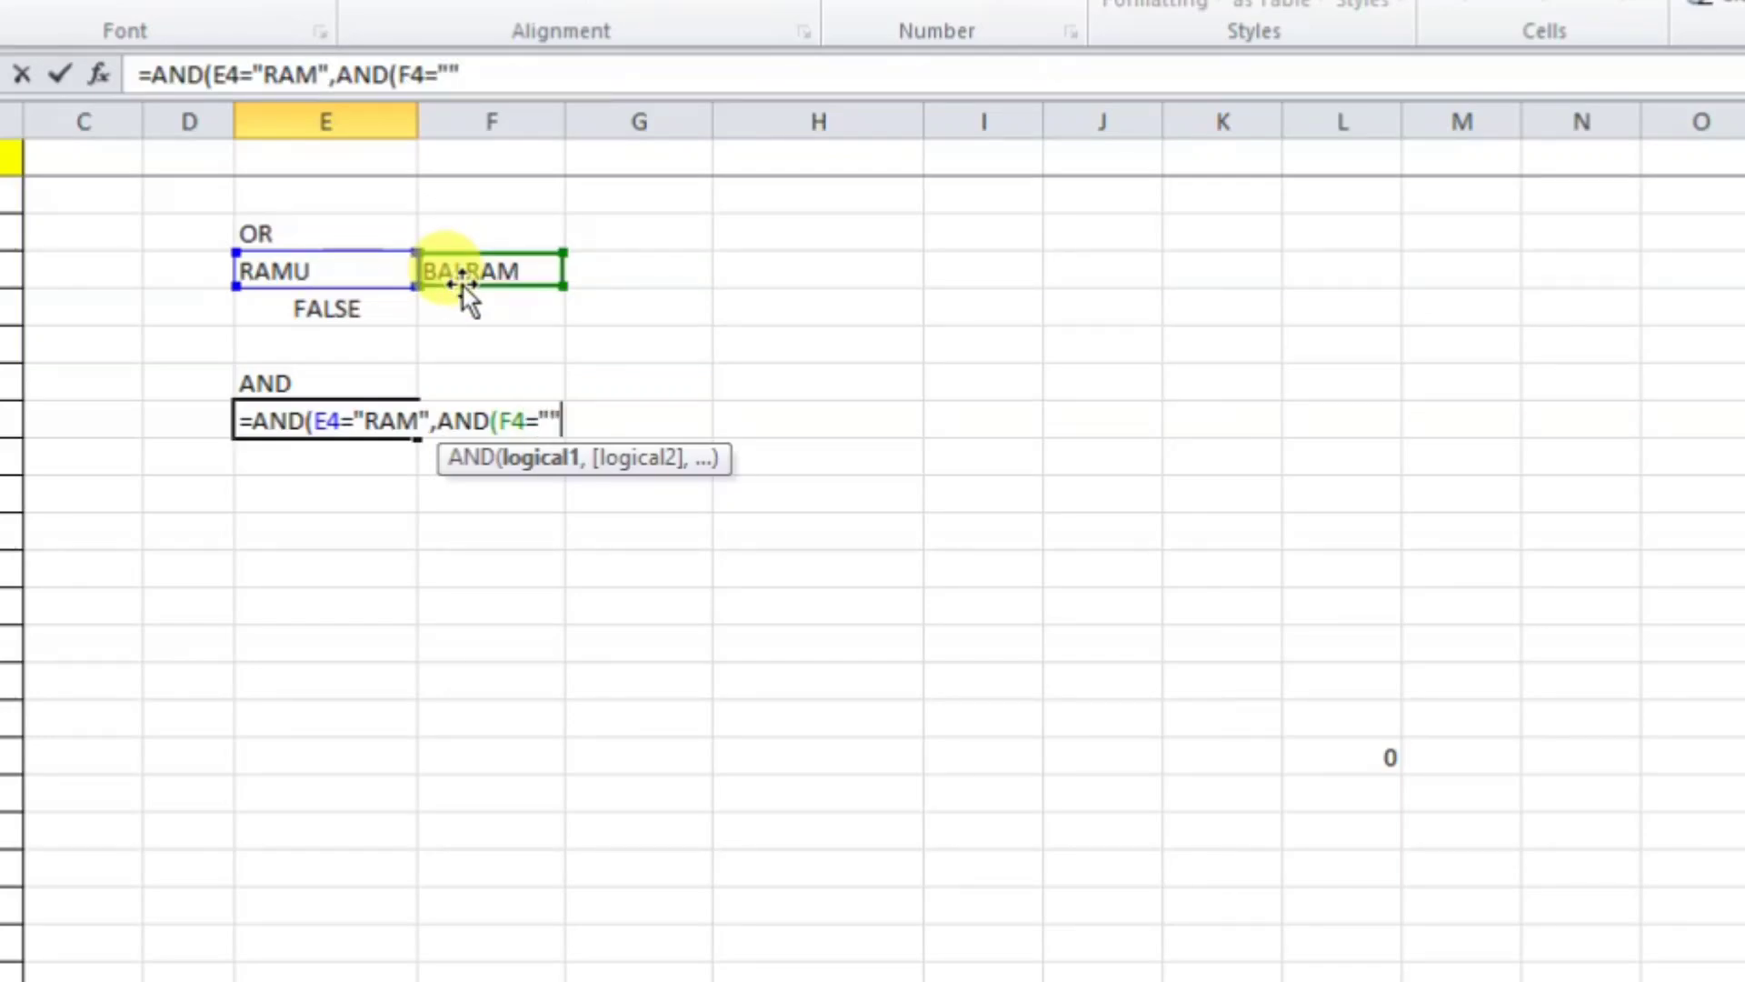
key(BackSpace)
text(SH)
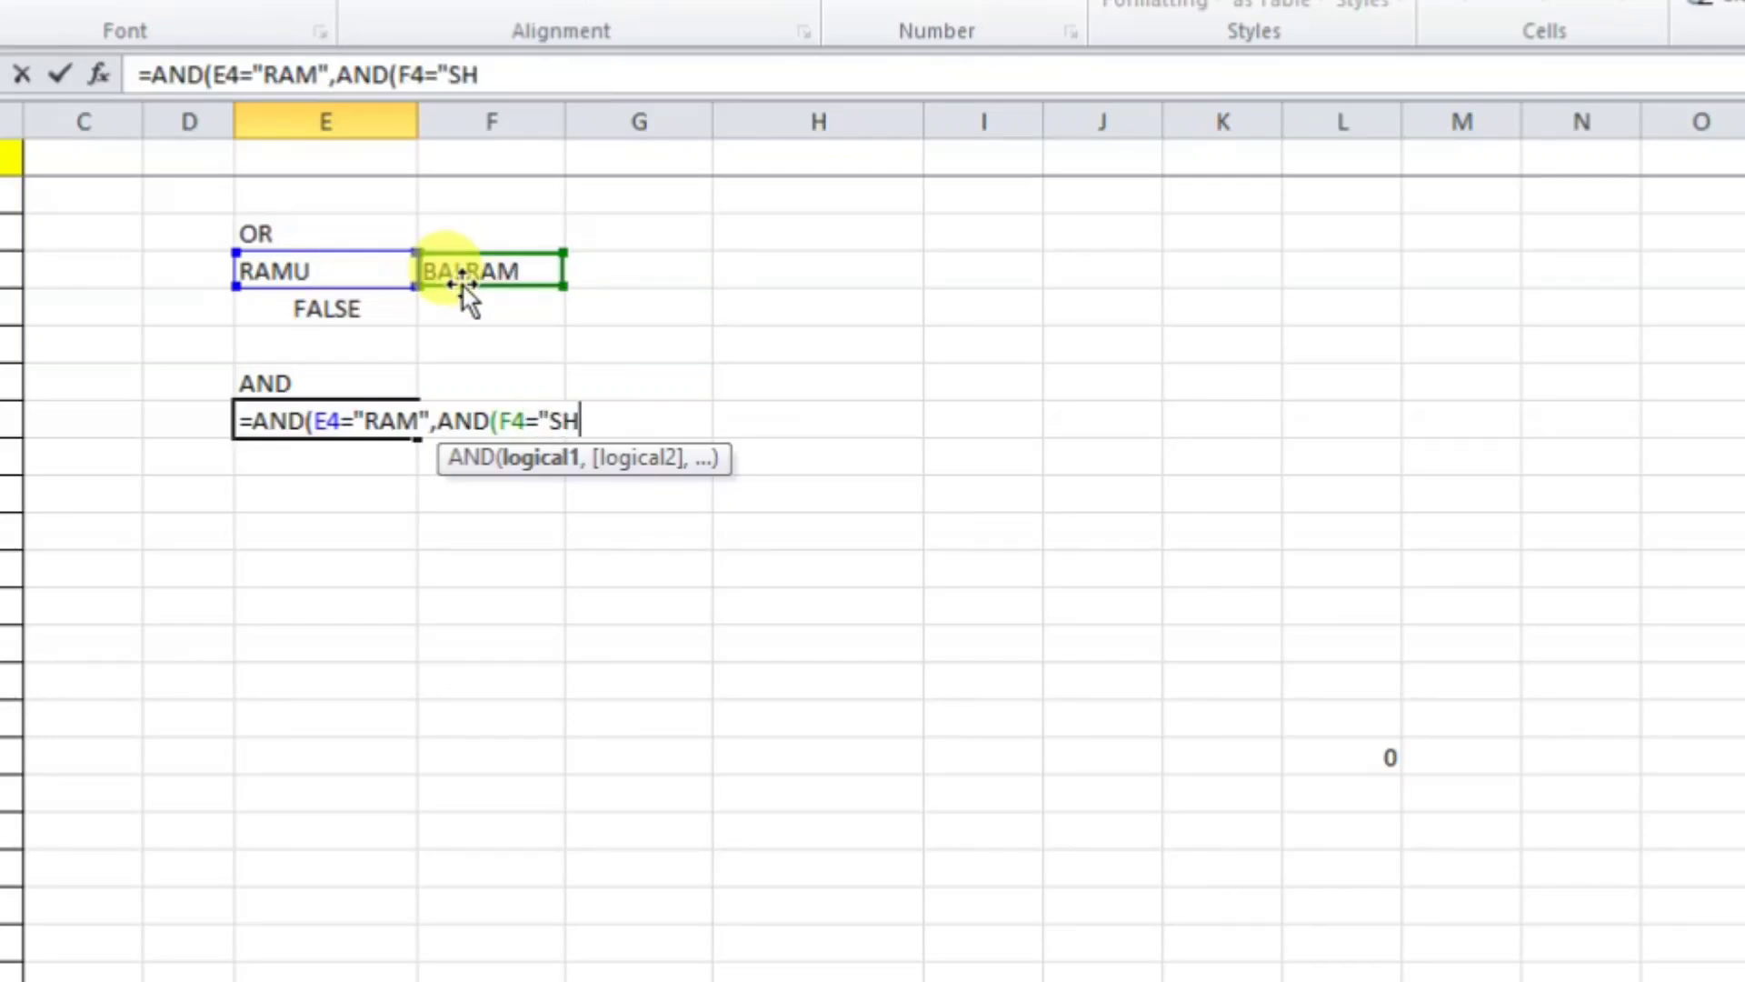
text(YAM)
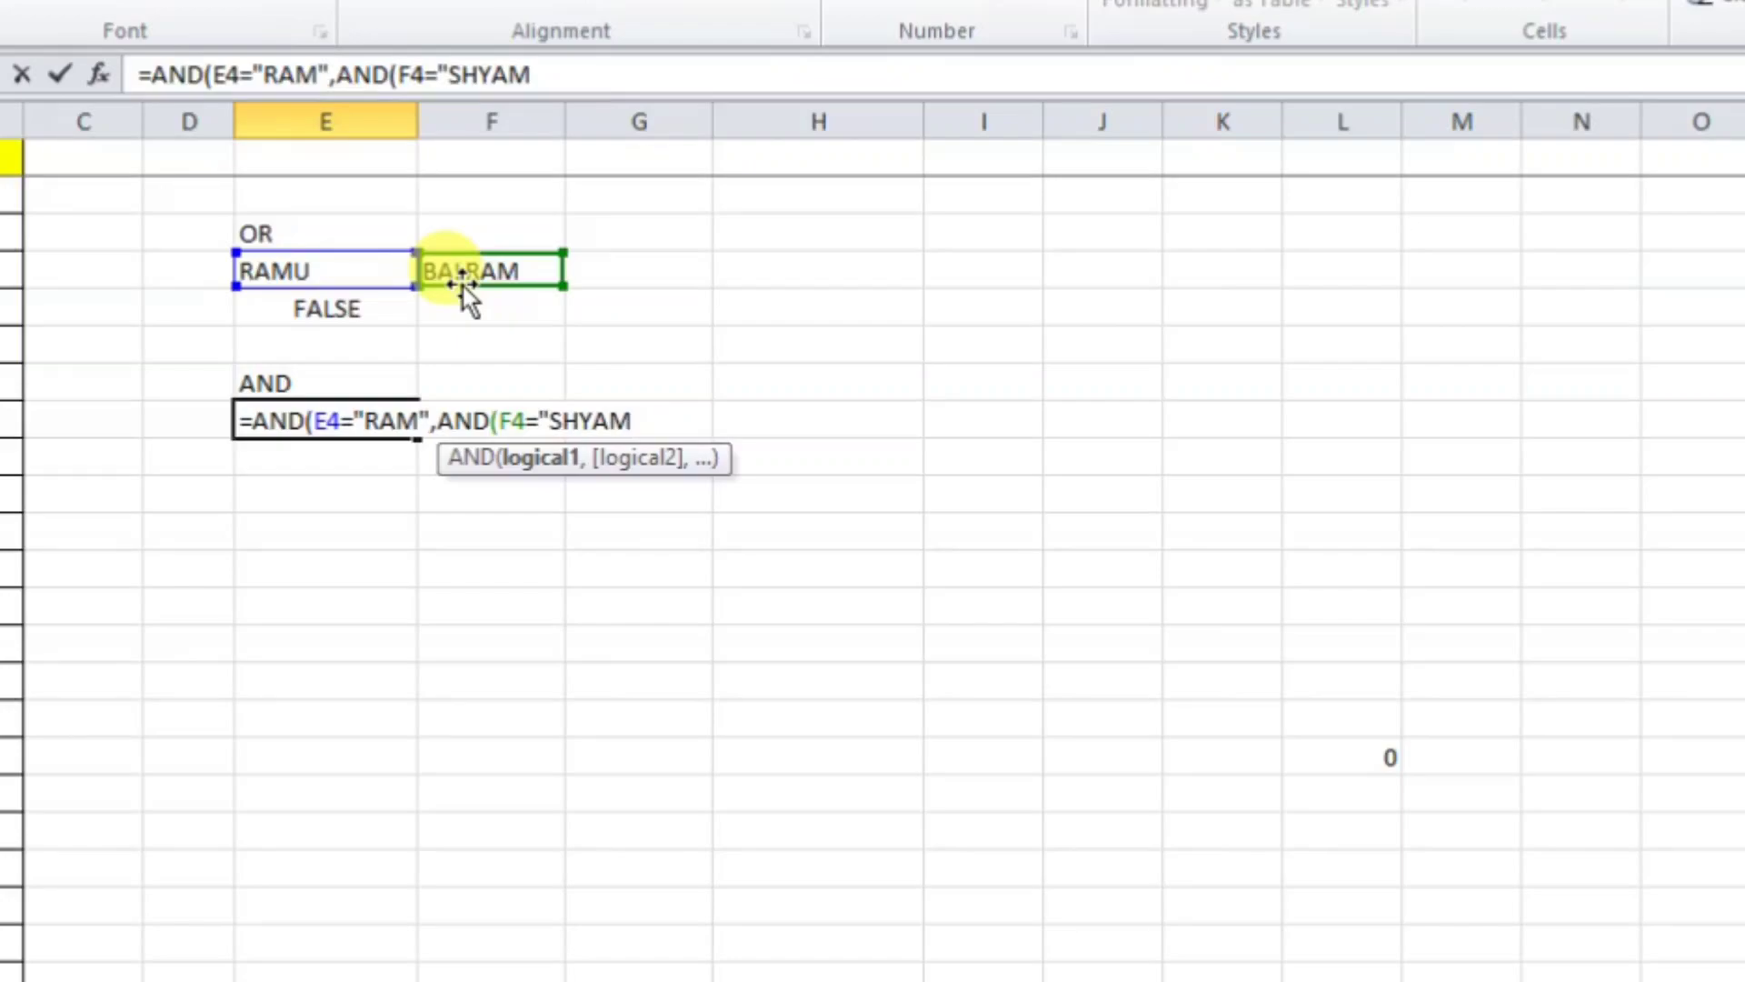
text("")
key(BackSpace)
text())
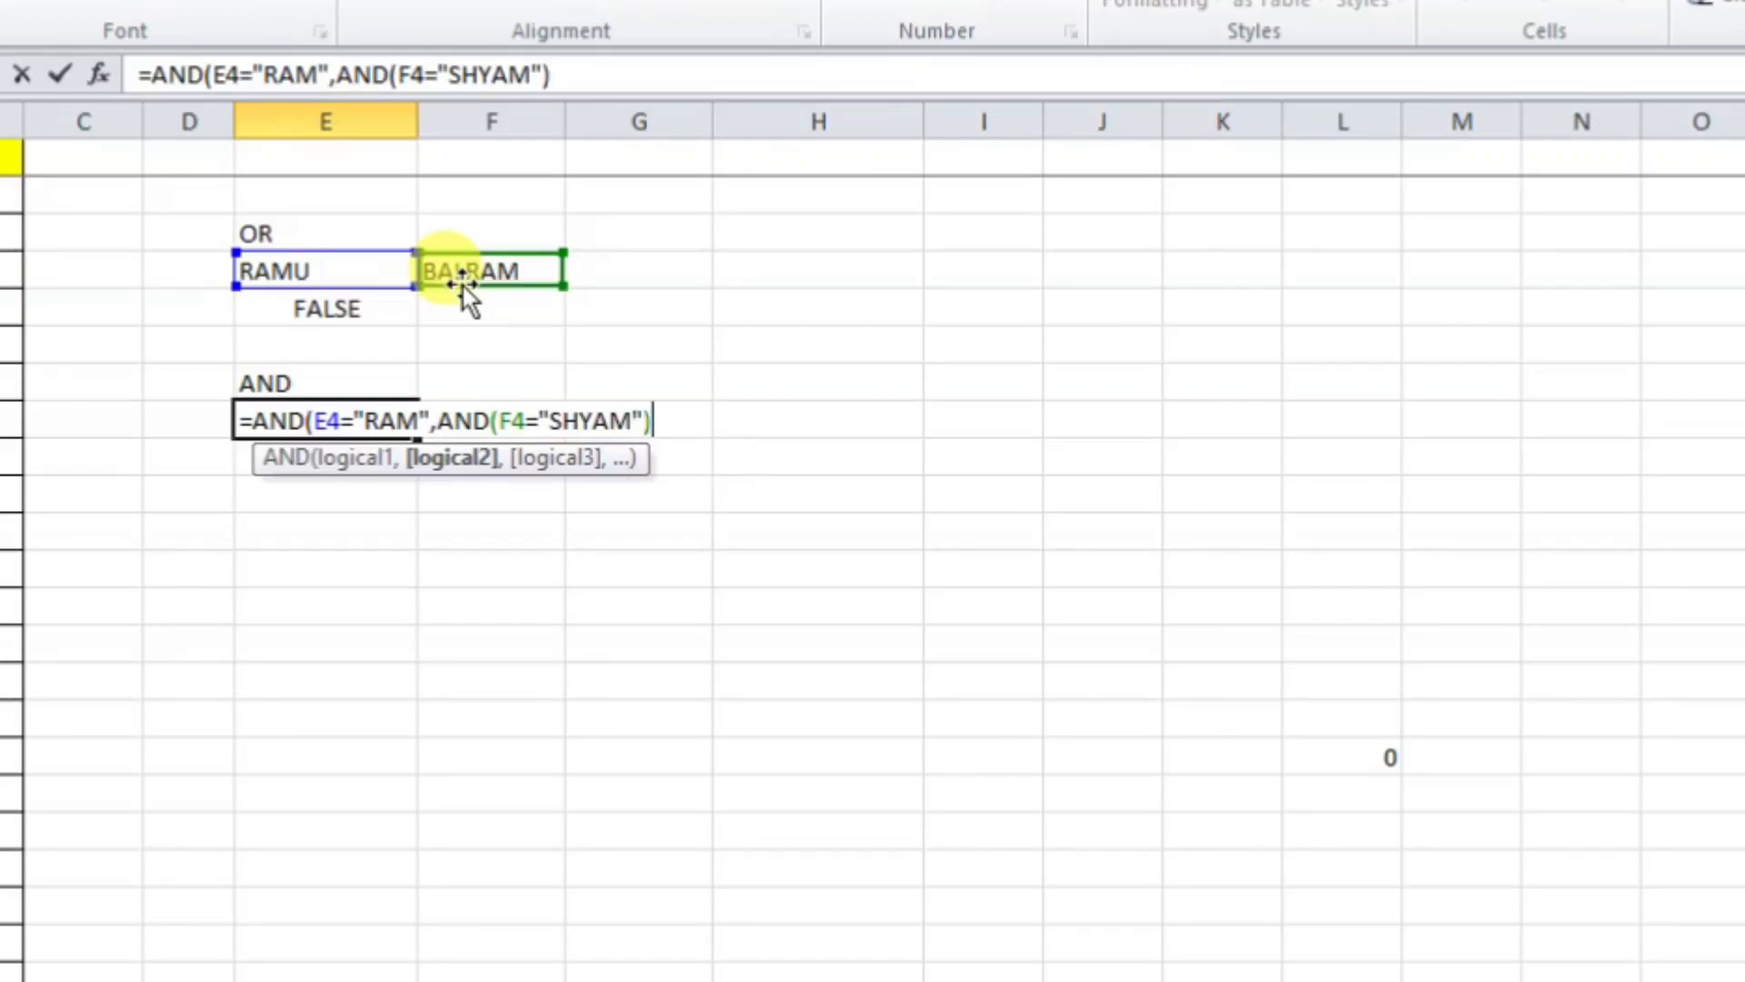
key(Return)
key(Return)
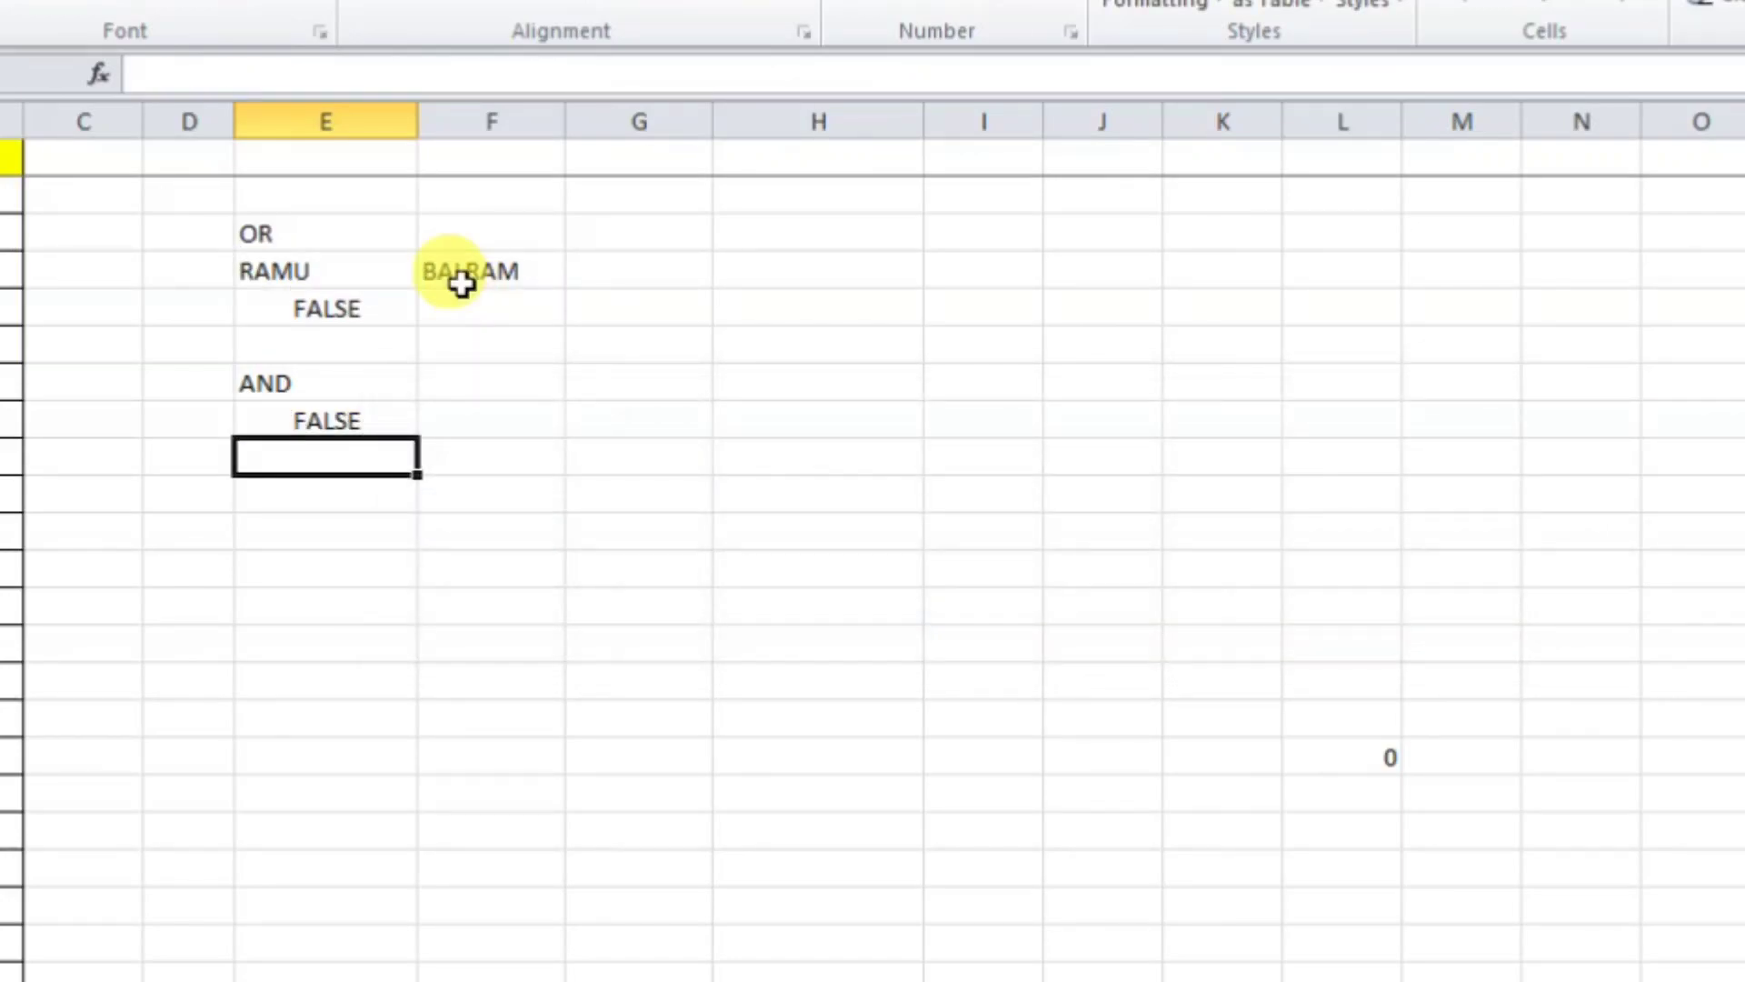
- Replace the name in E4 with one matching the formulas' first condition, and compare the OR formula in E5 with the AND formula in E8
click(357, 415)
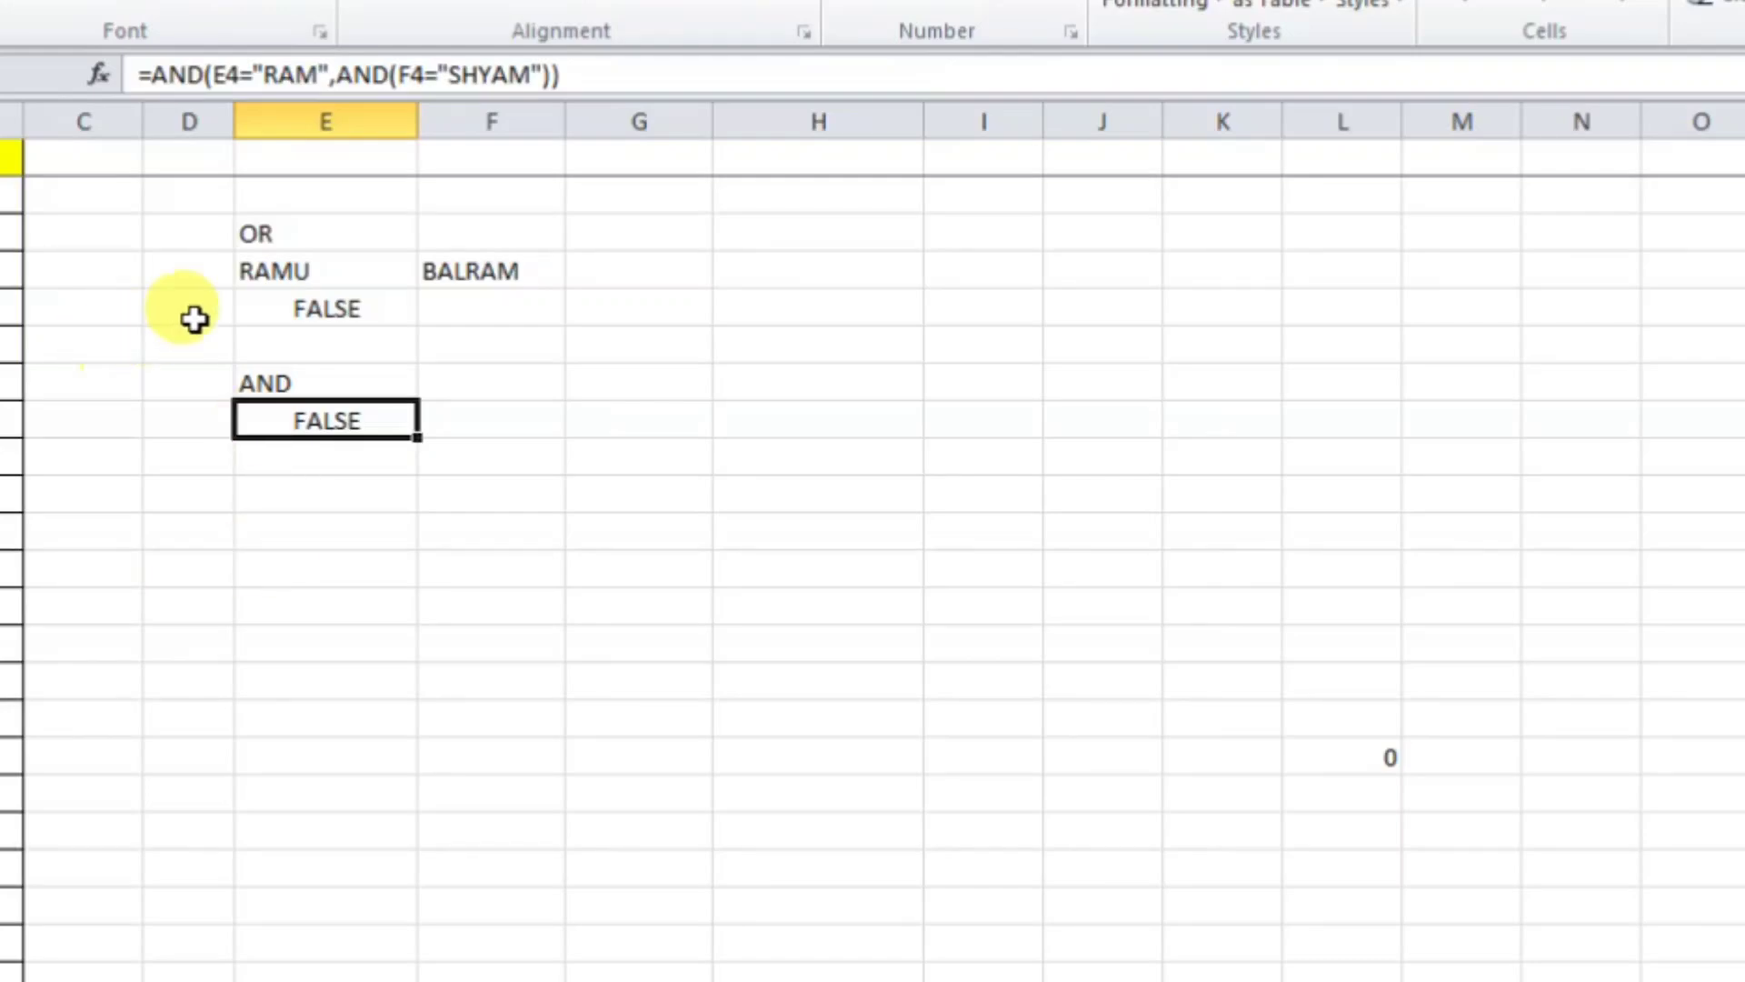
click(297, 276)
text(RAM)
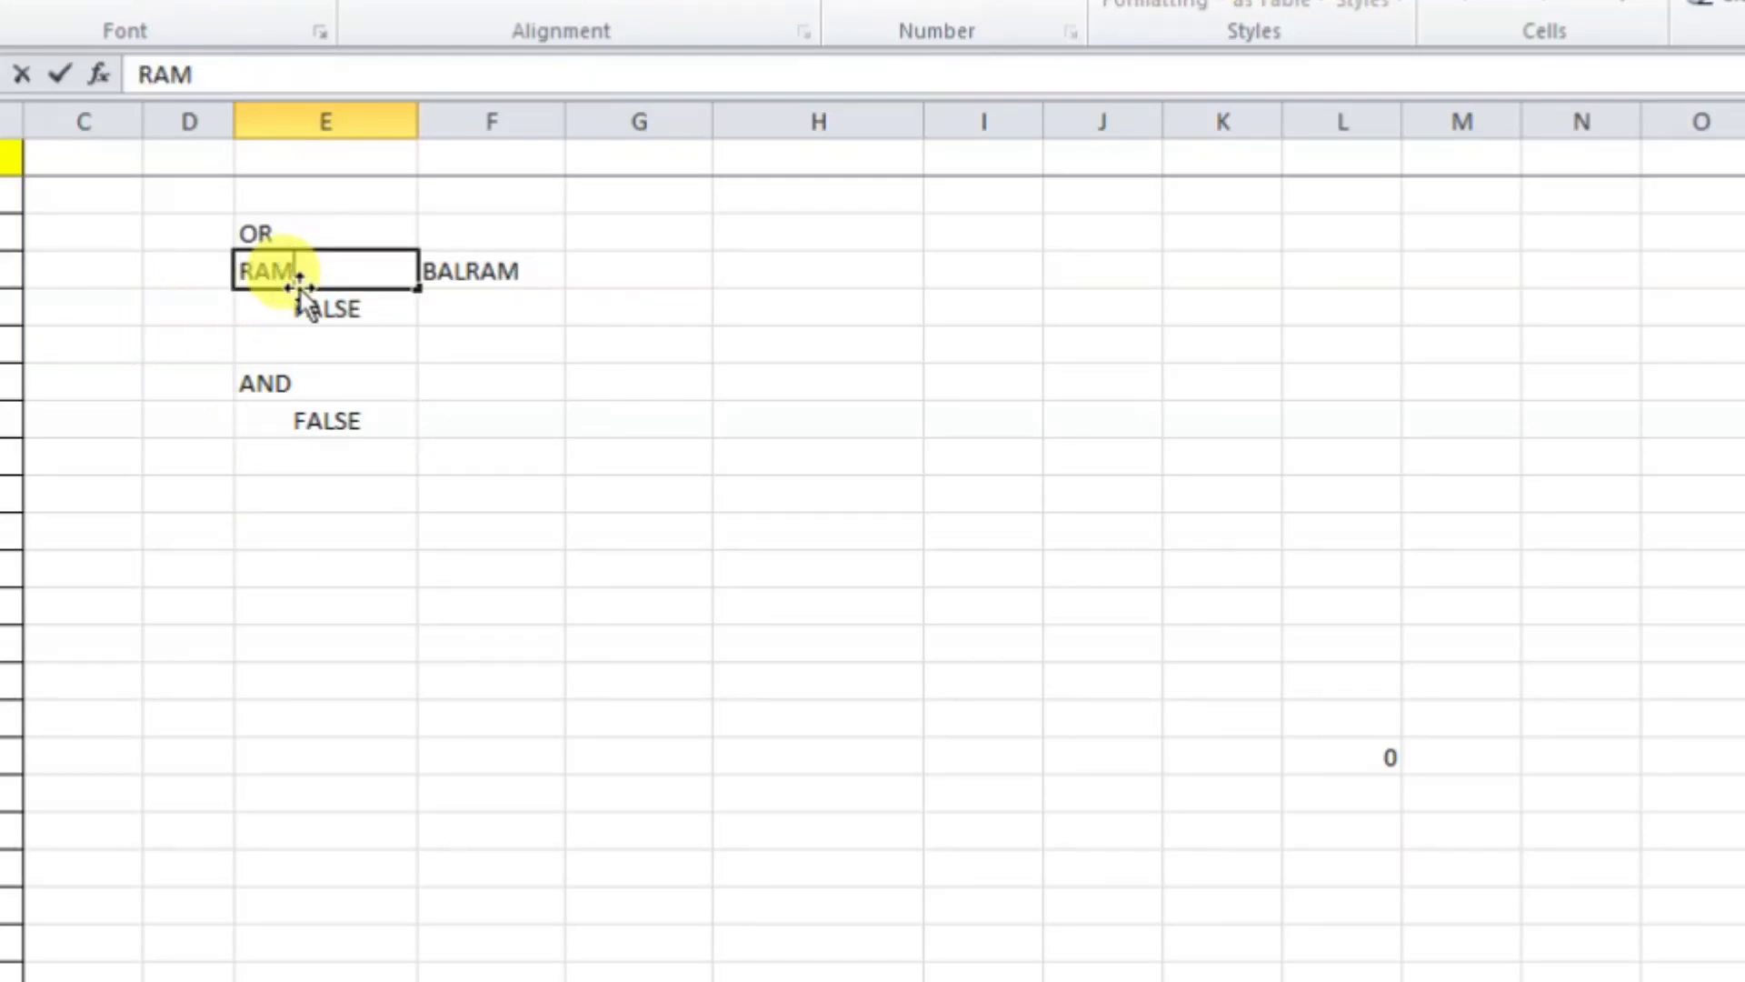
key(Return)
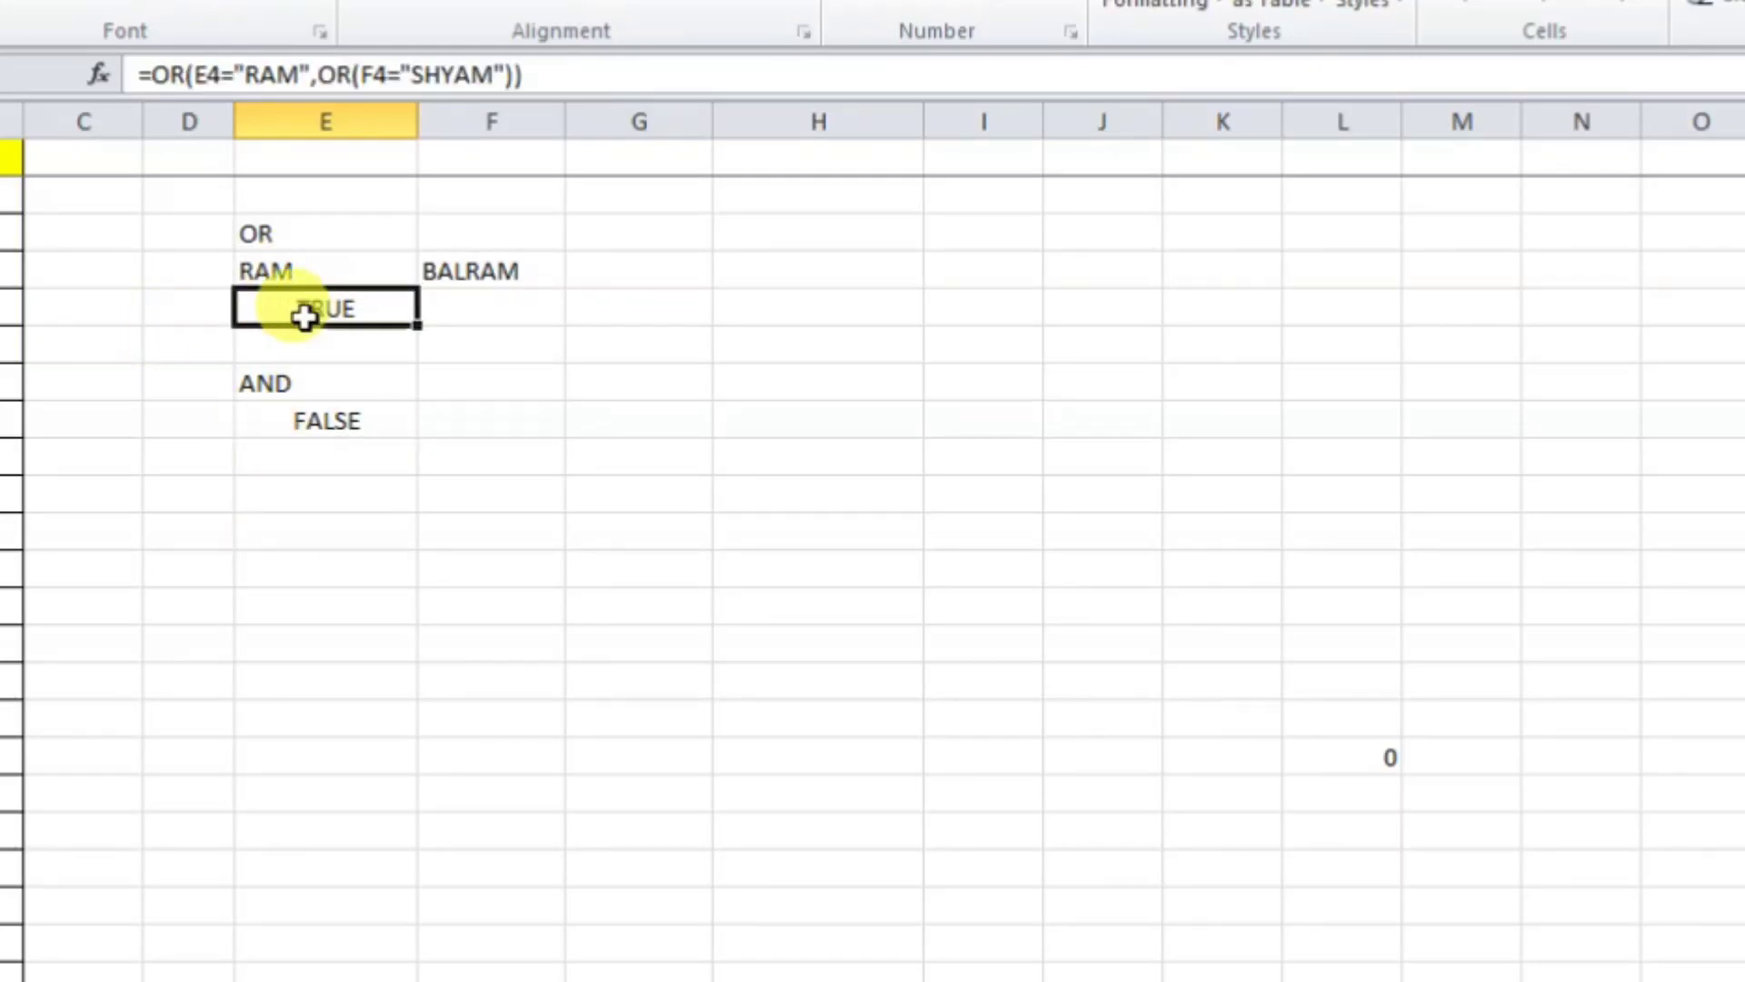
click(311, 426)
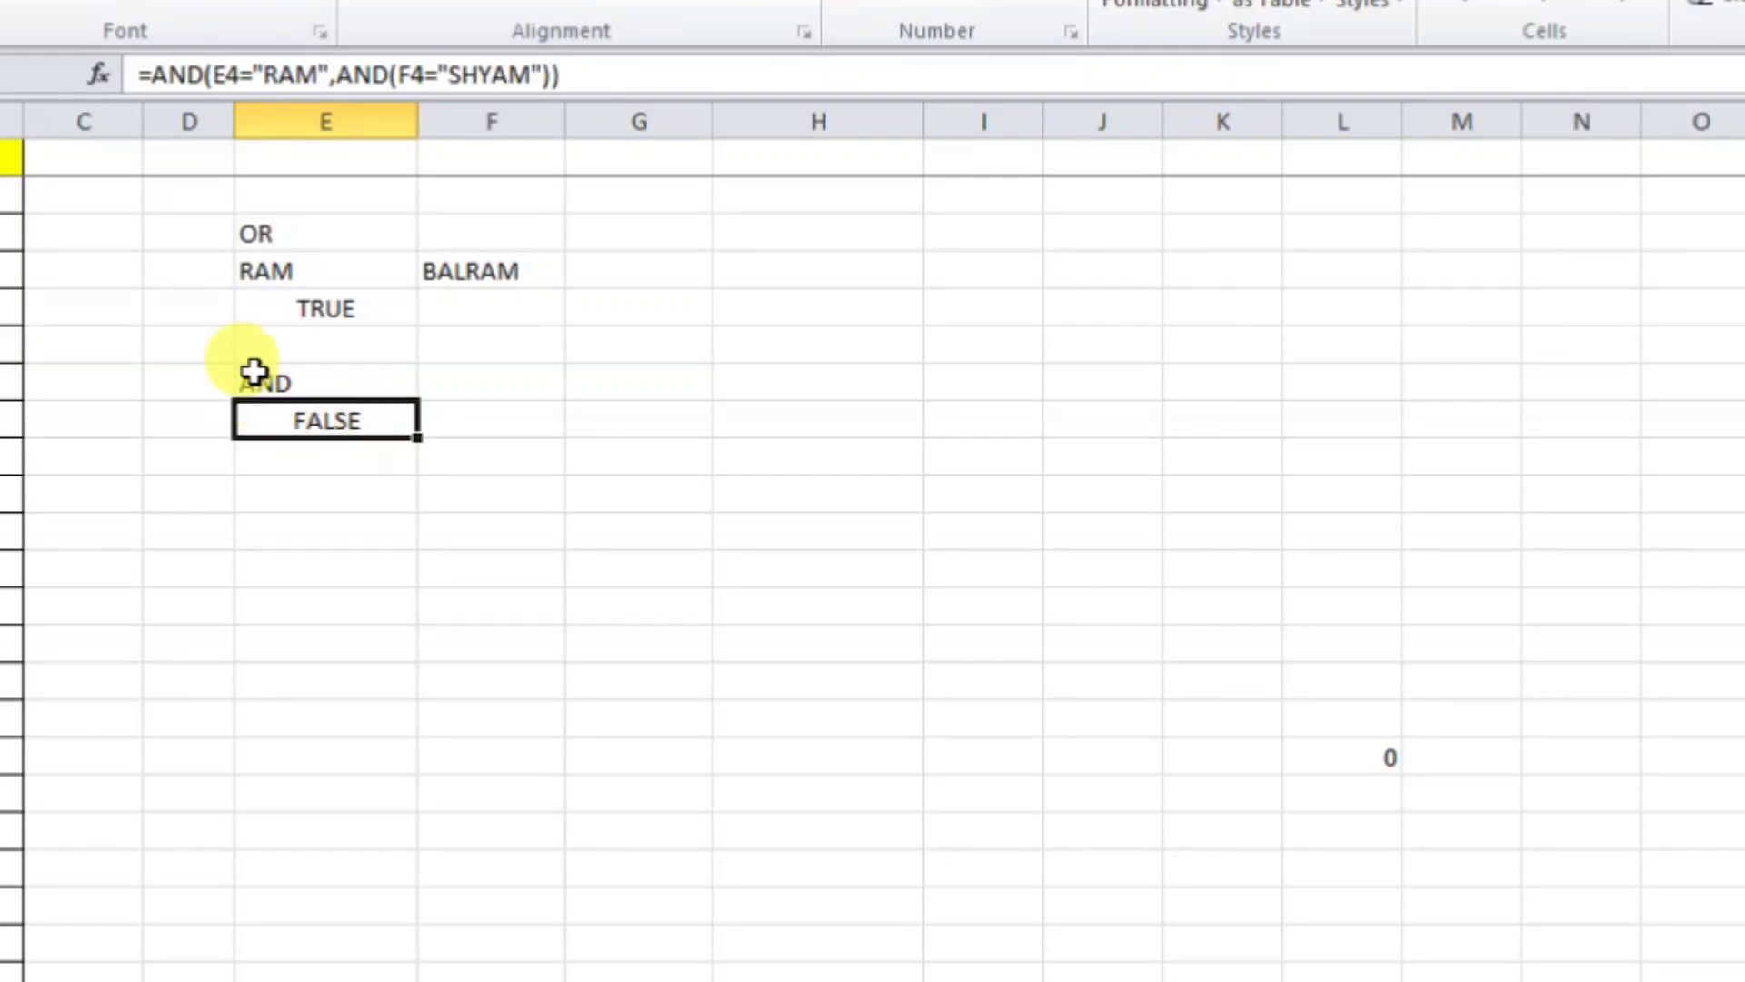
click(306, 312)
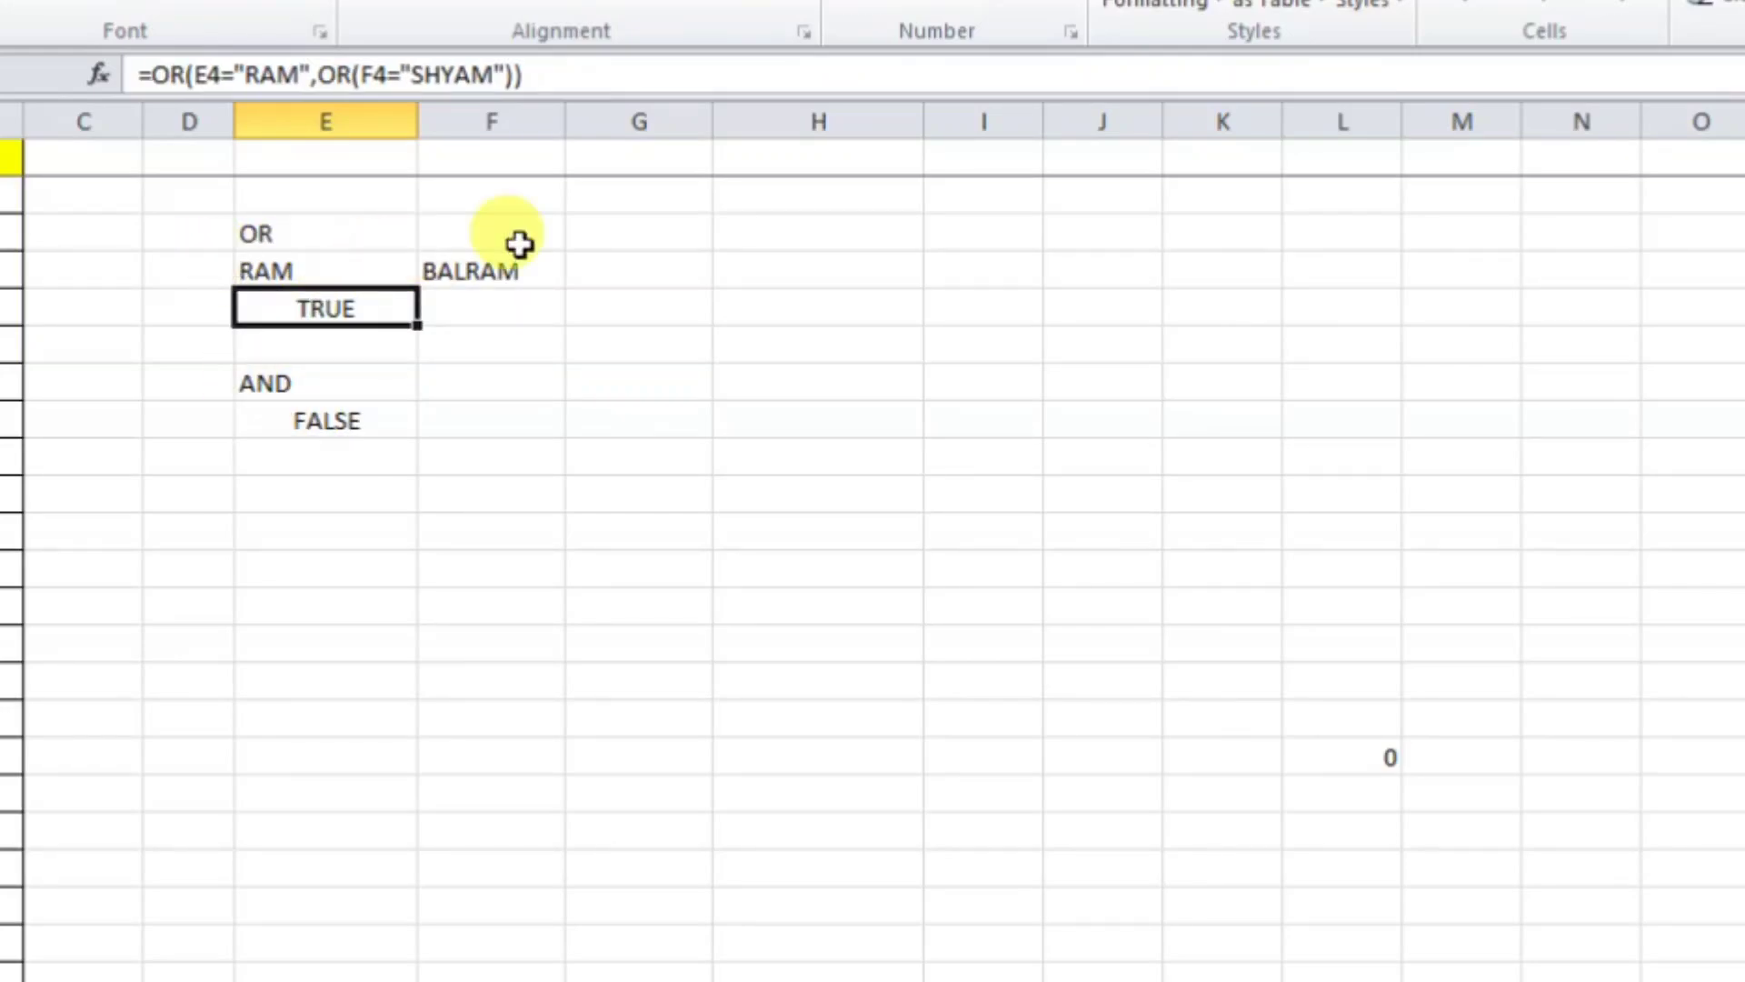
click(345, 424)
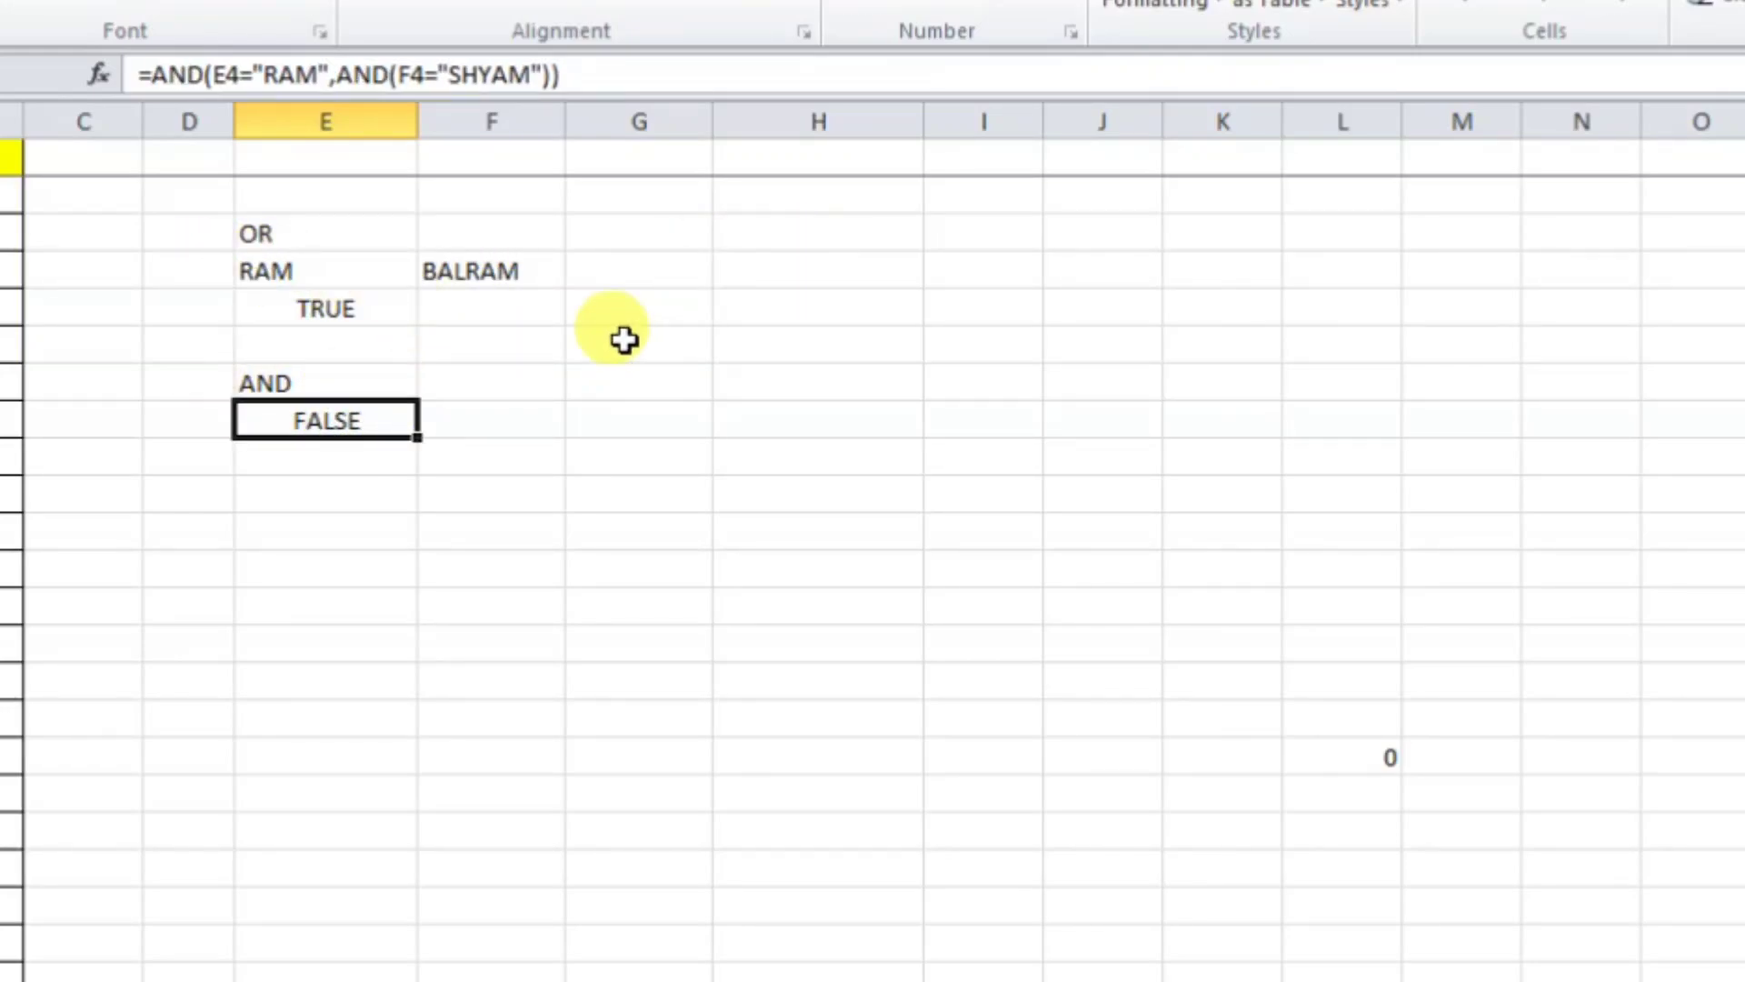
- Replace the name in F4 with one matching the formulas' second condition, and recheck the AND formula in E8 and the OR formula in E5
click(473, 273)
text(S)
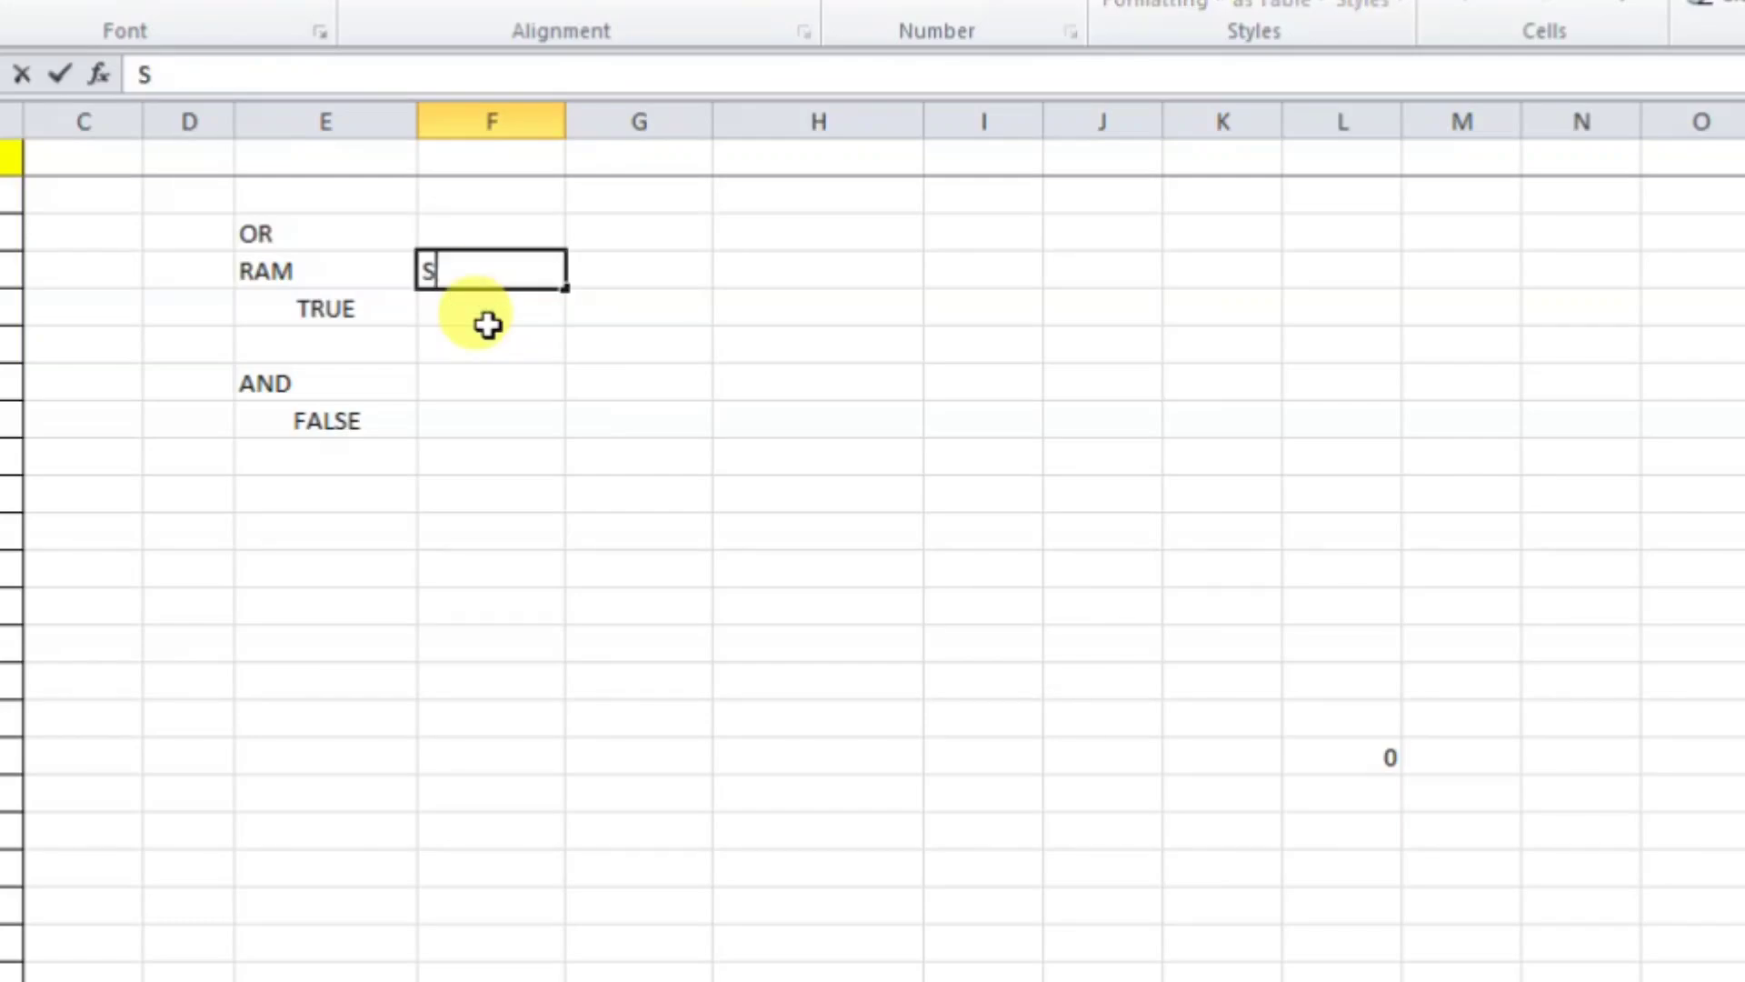
text(HYAN)
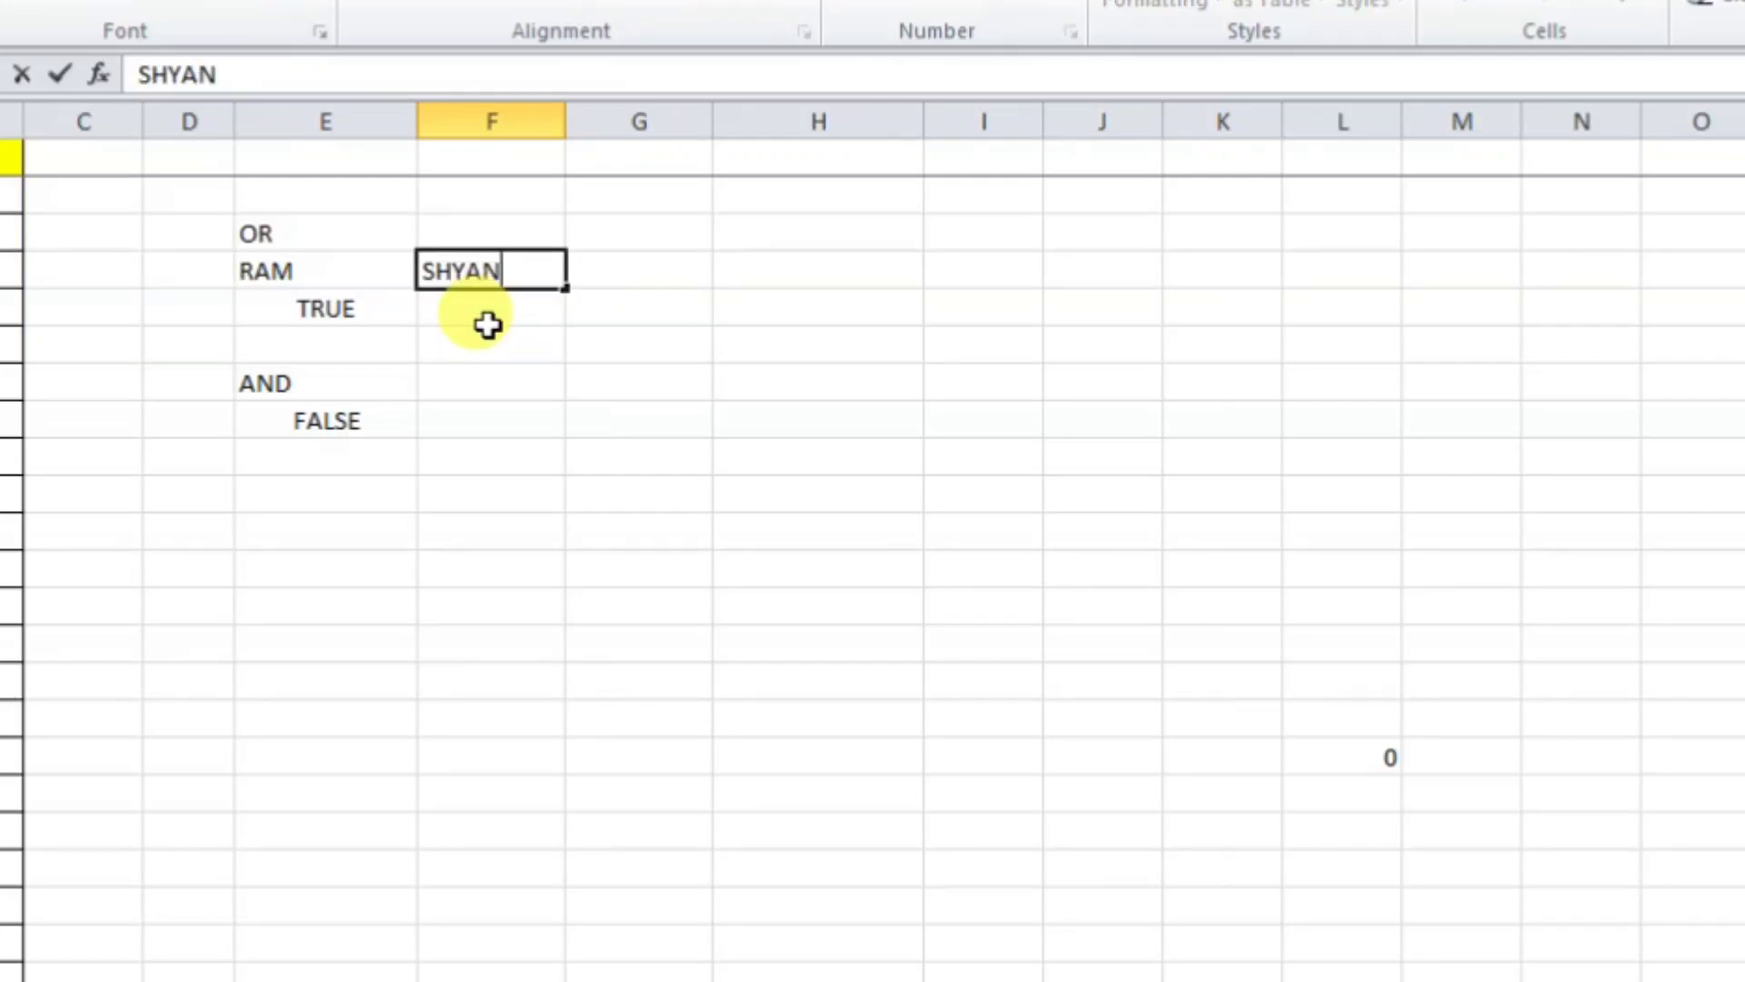
key(BackSpace)
text(M)
key(Return)
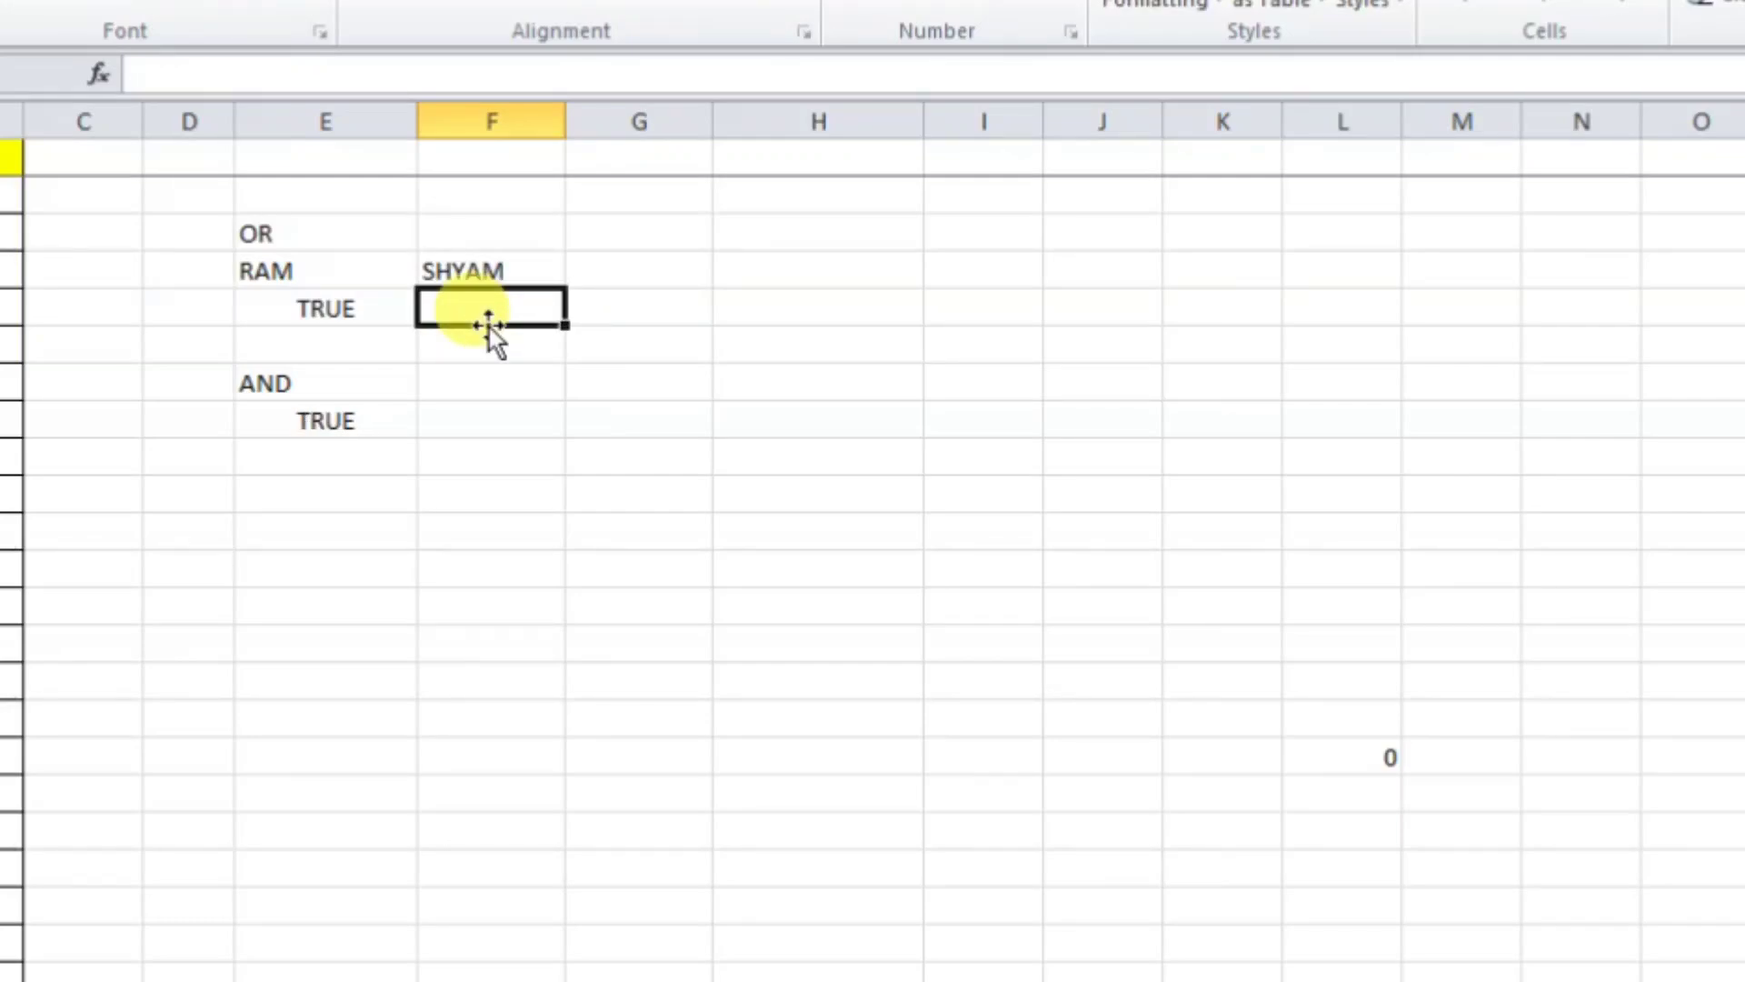
click(344, 440)
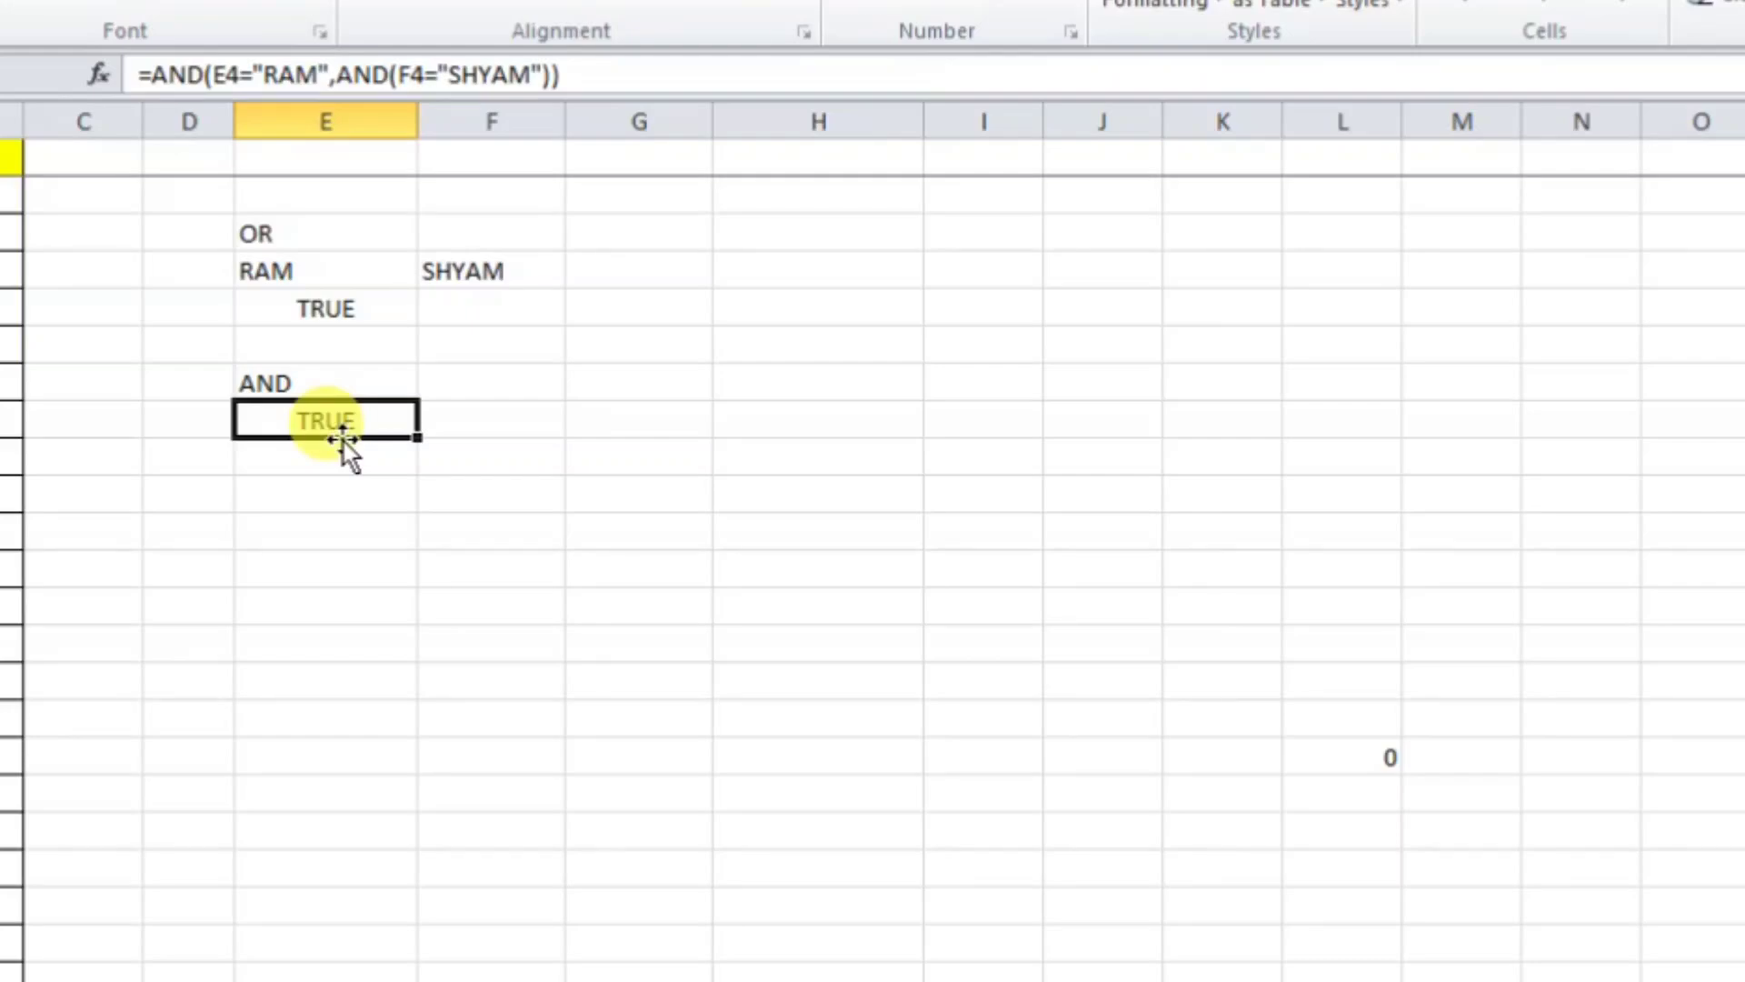
click(336, 315)
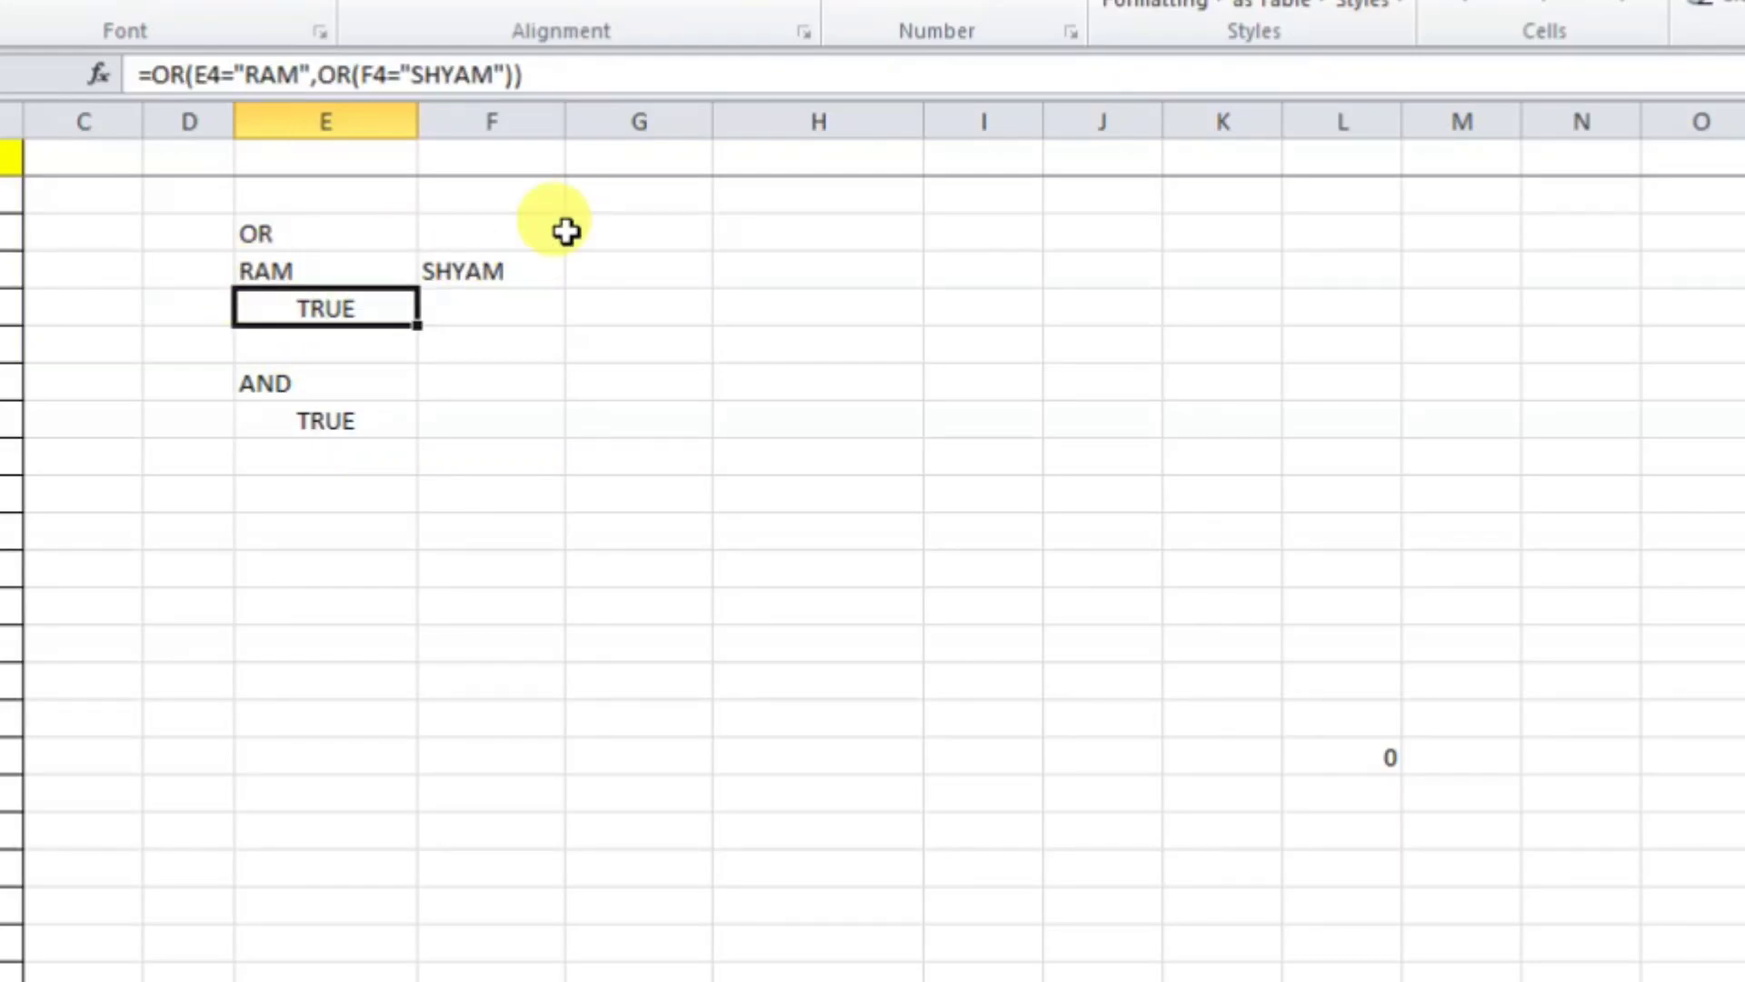
click(395, 413)
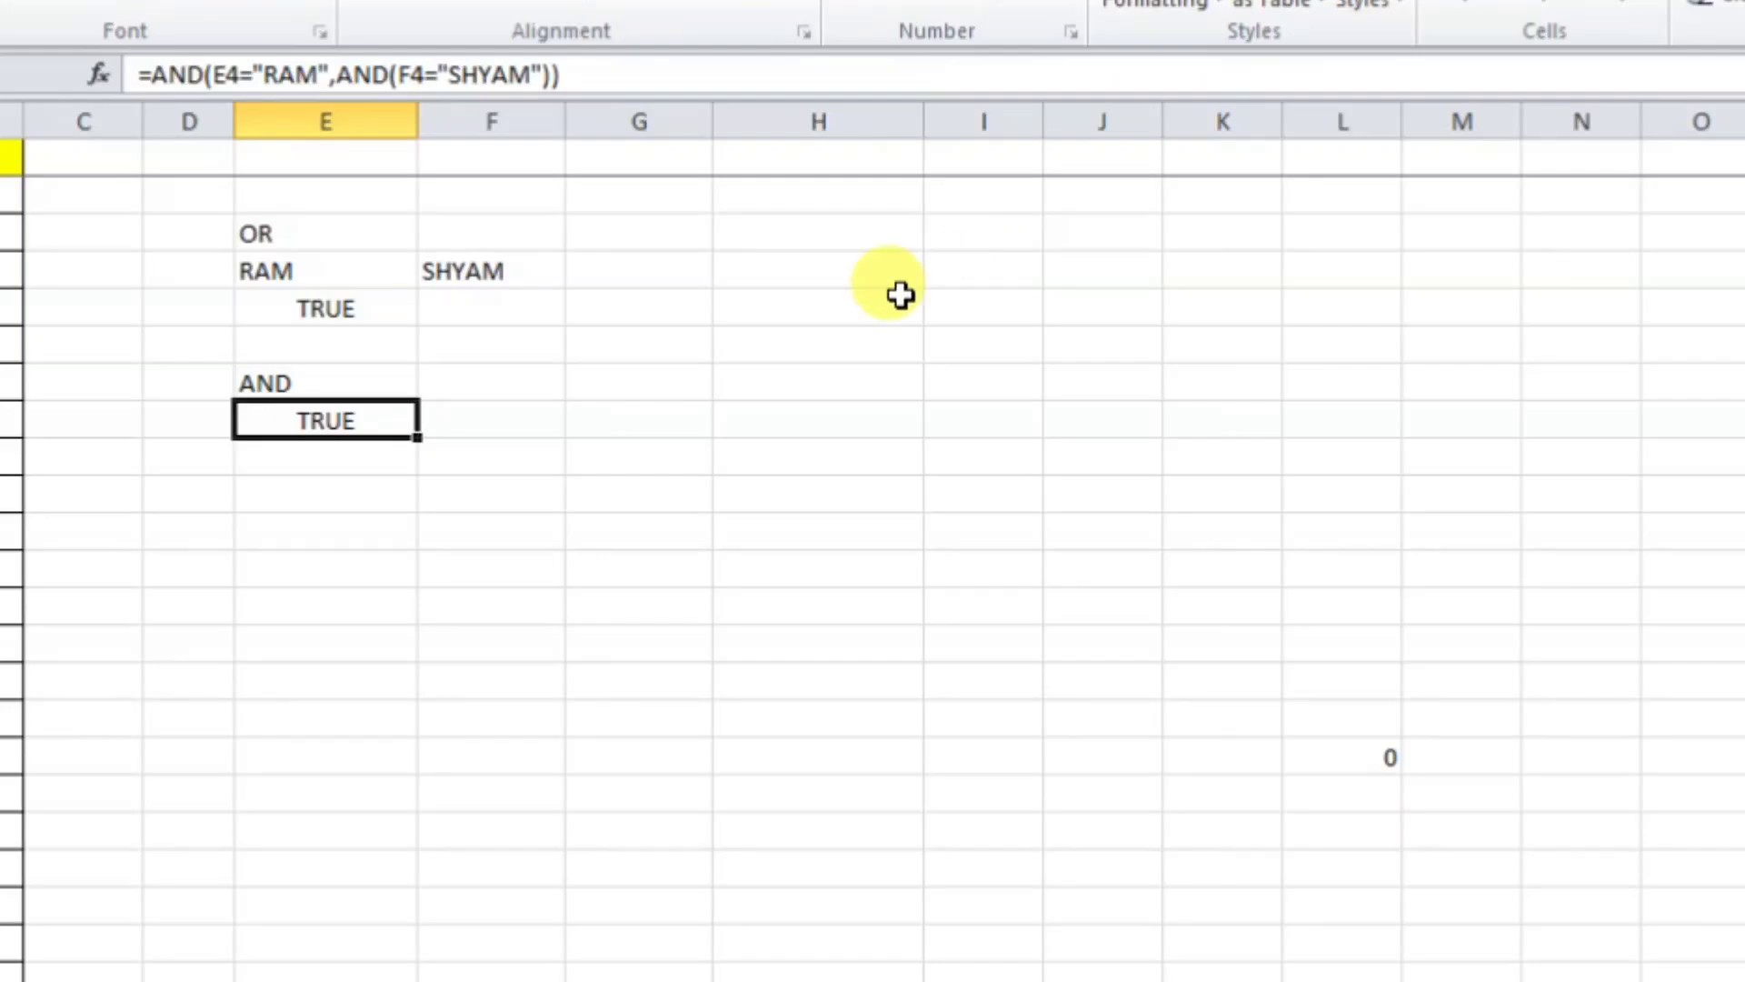
- Add the heading IF in E10
click(370, 492)
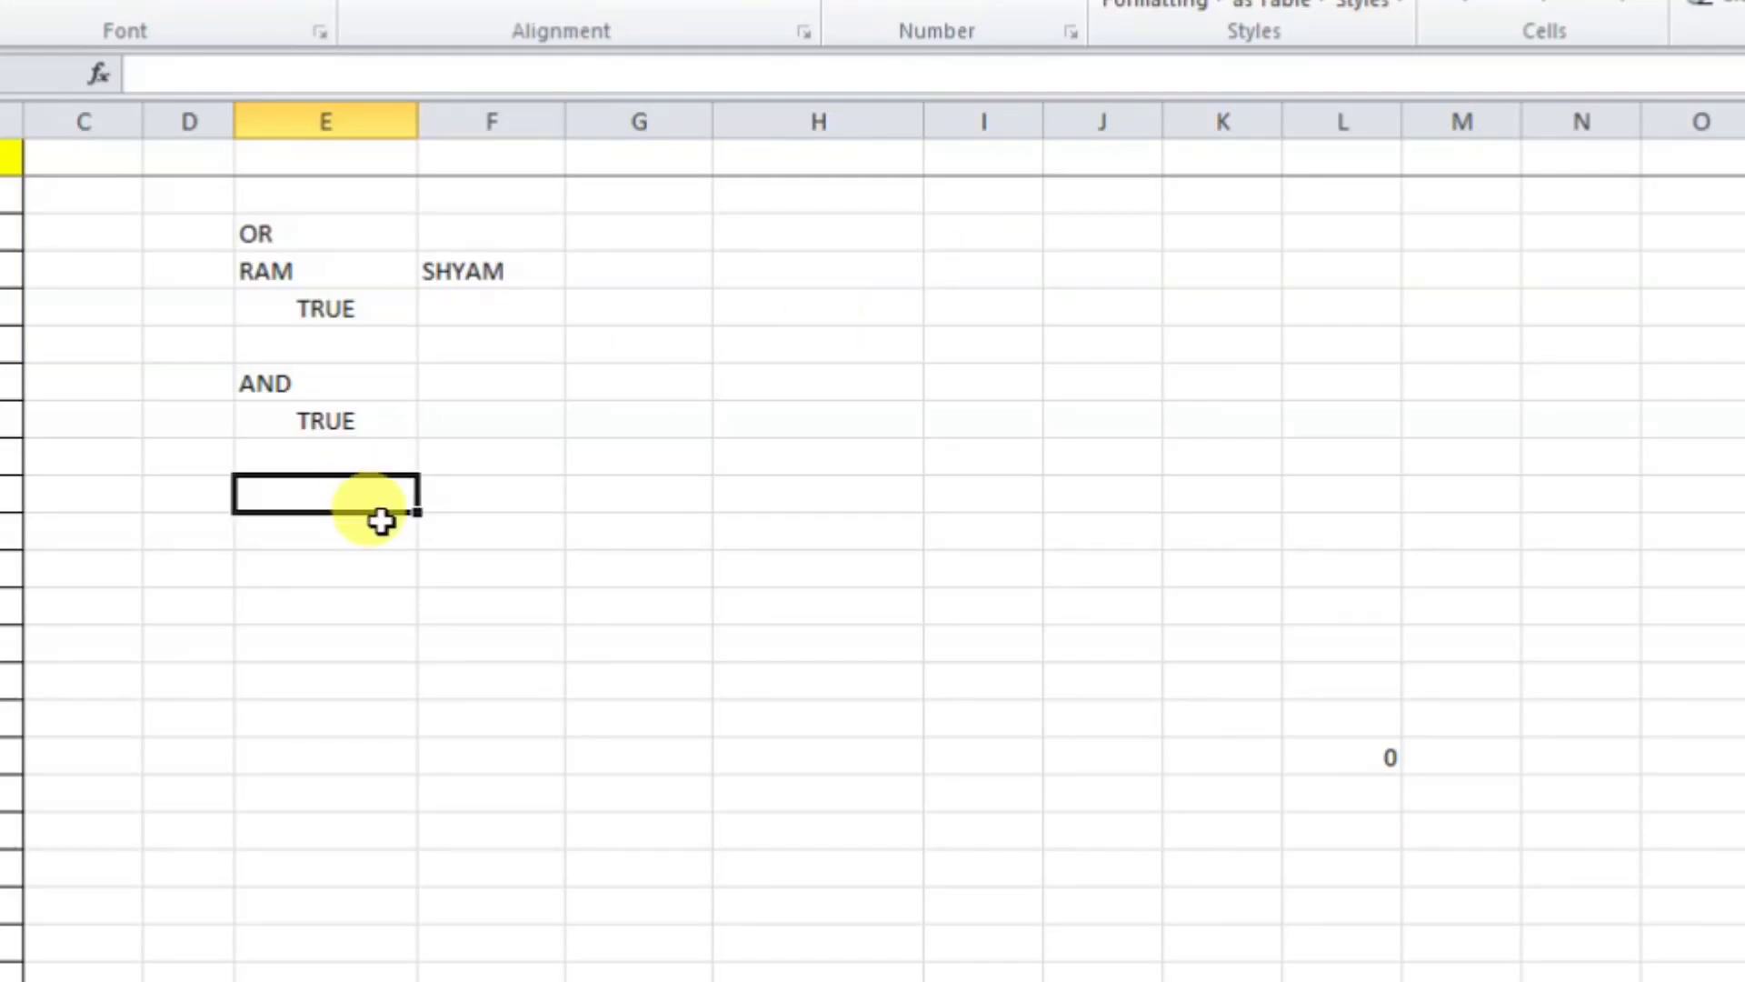
text(IF)
key(Return)
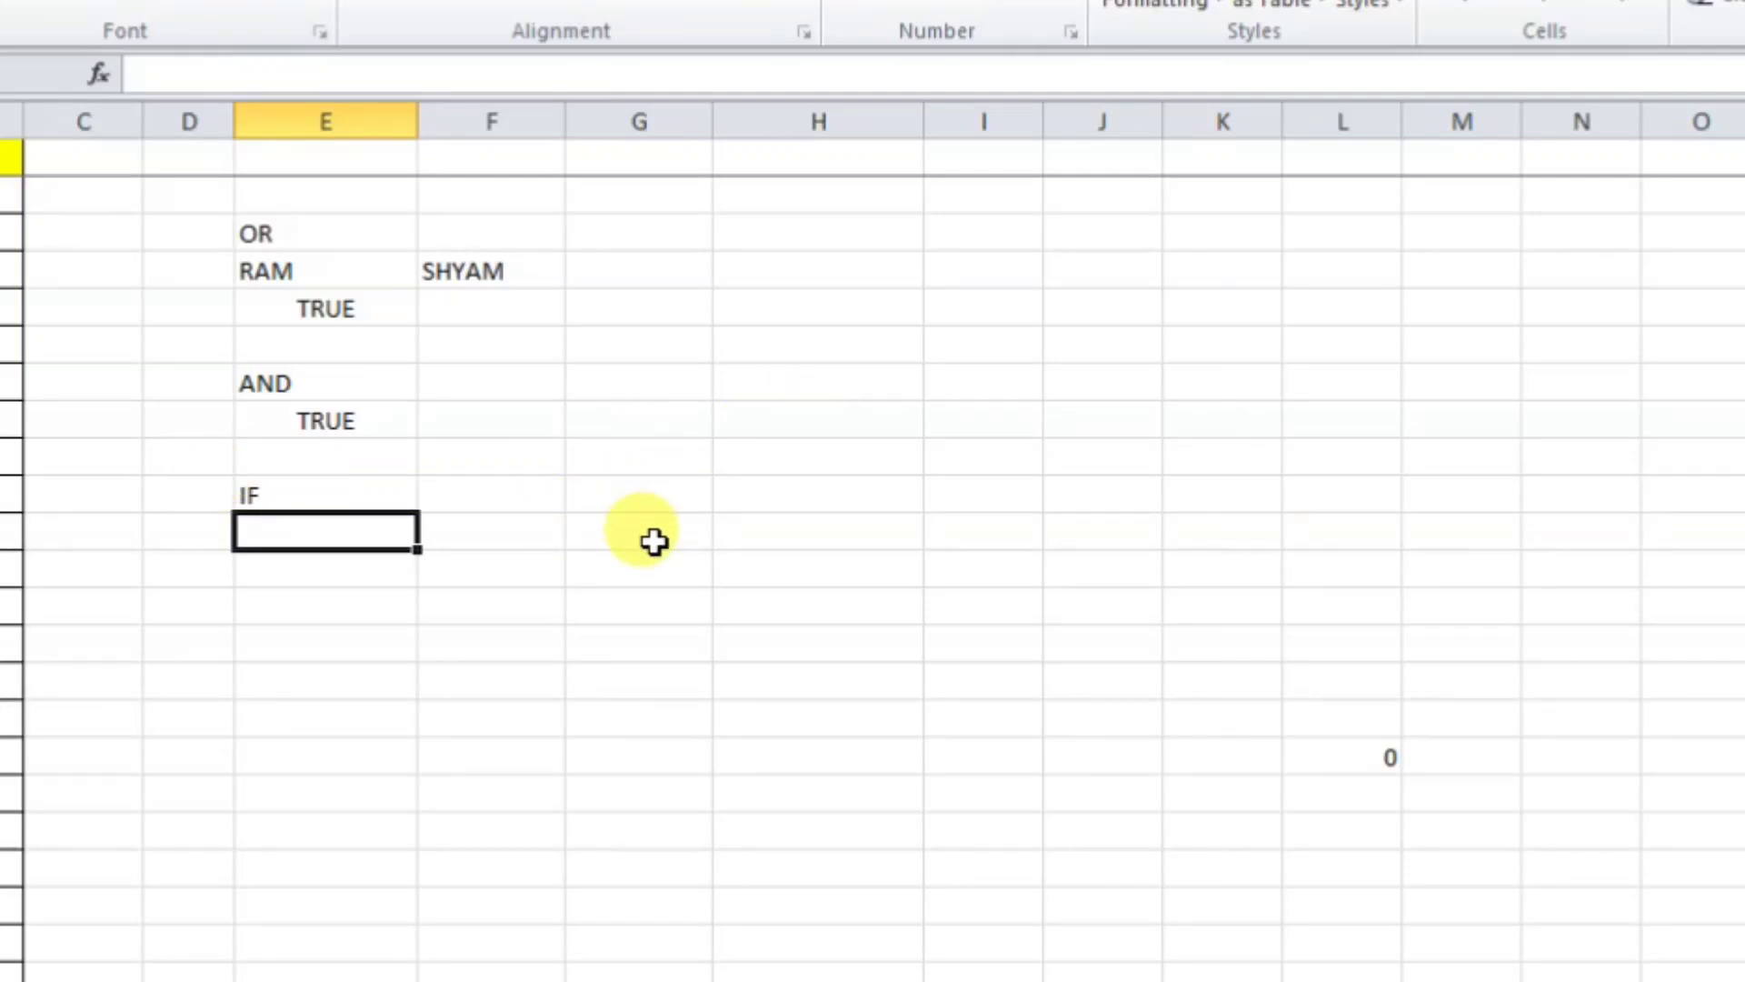
- Wrap the AND formula in E8 in an IF function so that it serves as the logical test
click(351, 428)
click(360, 324)
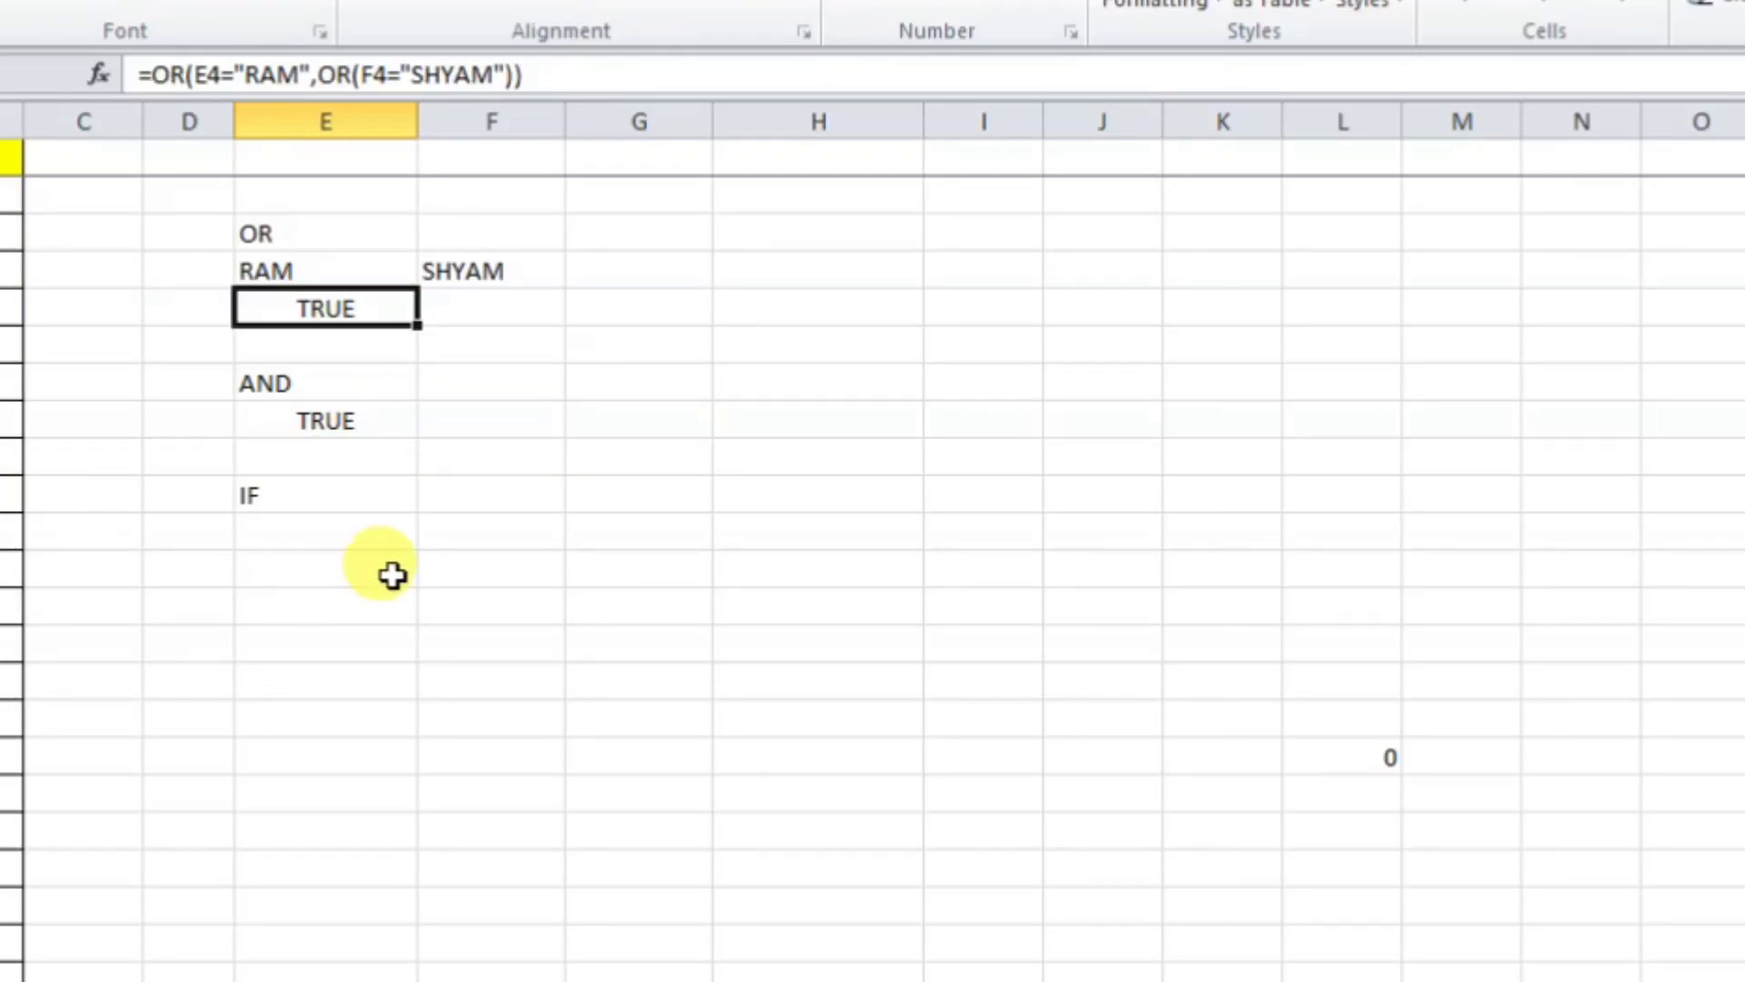
click(335, 420)
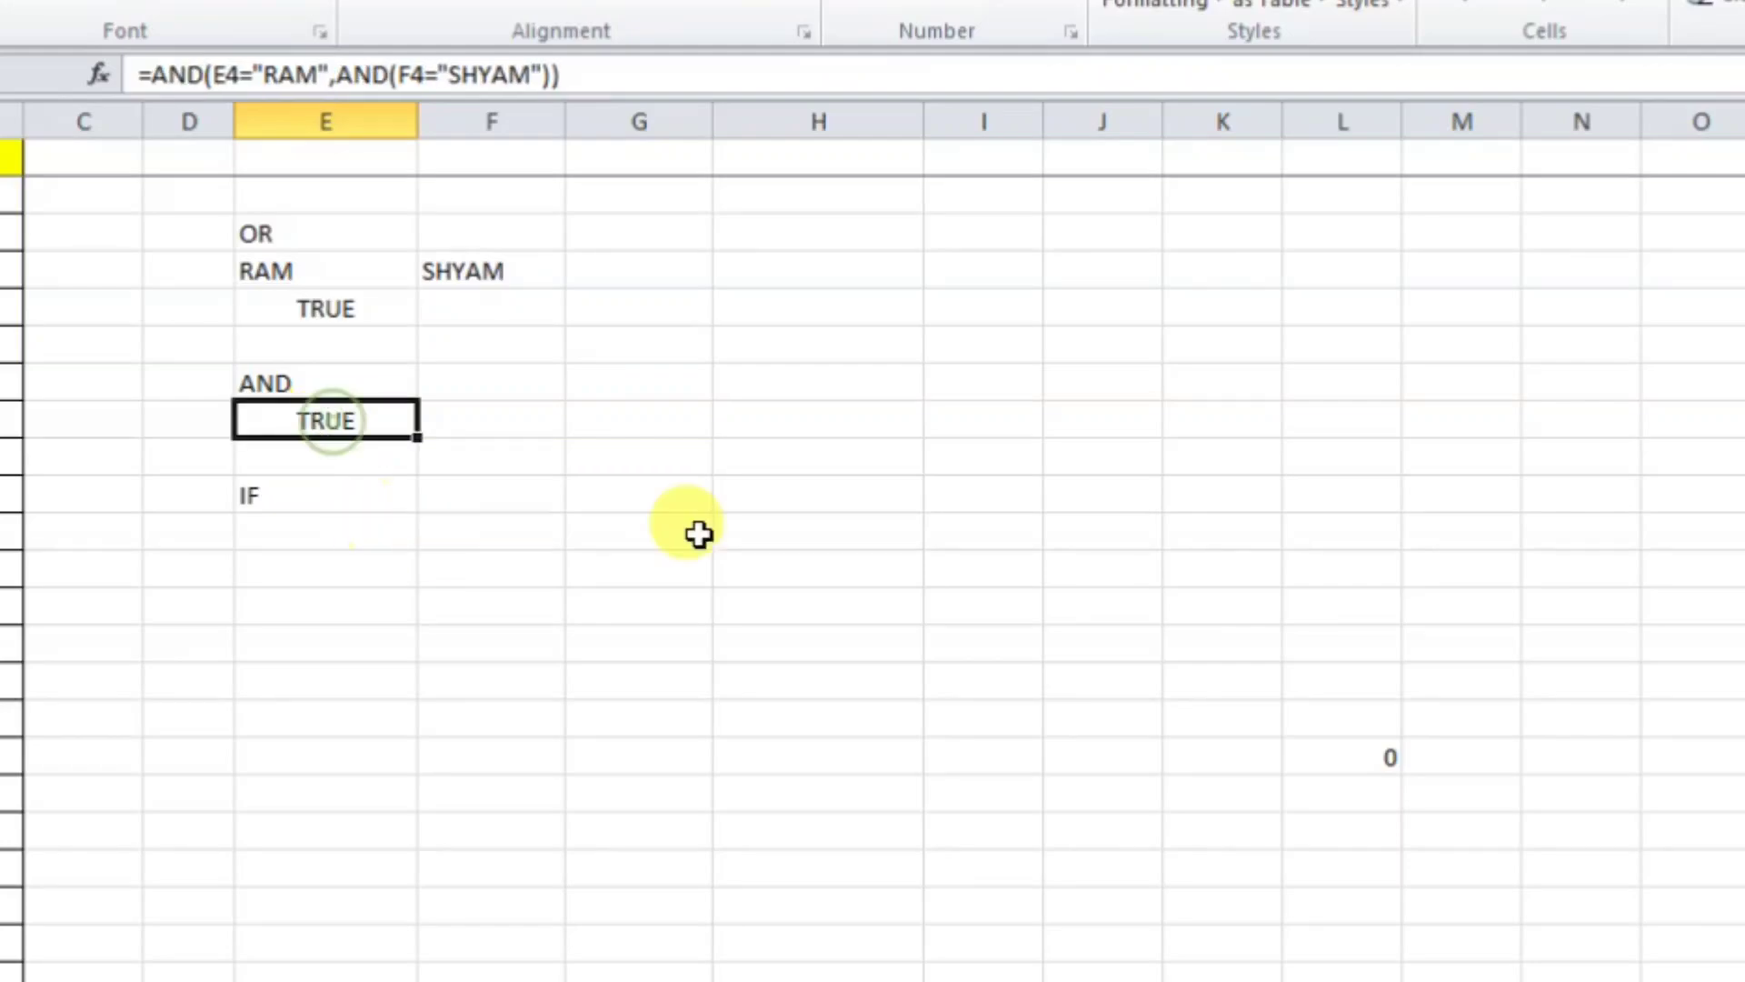
click(151, 74)
text(IF)
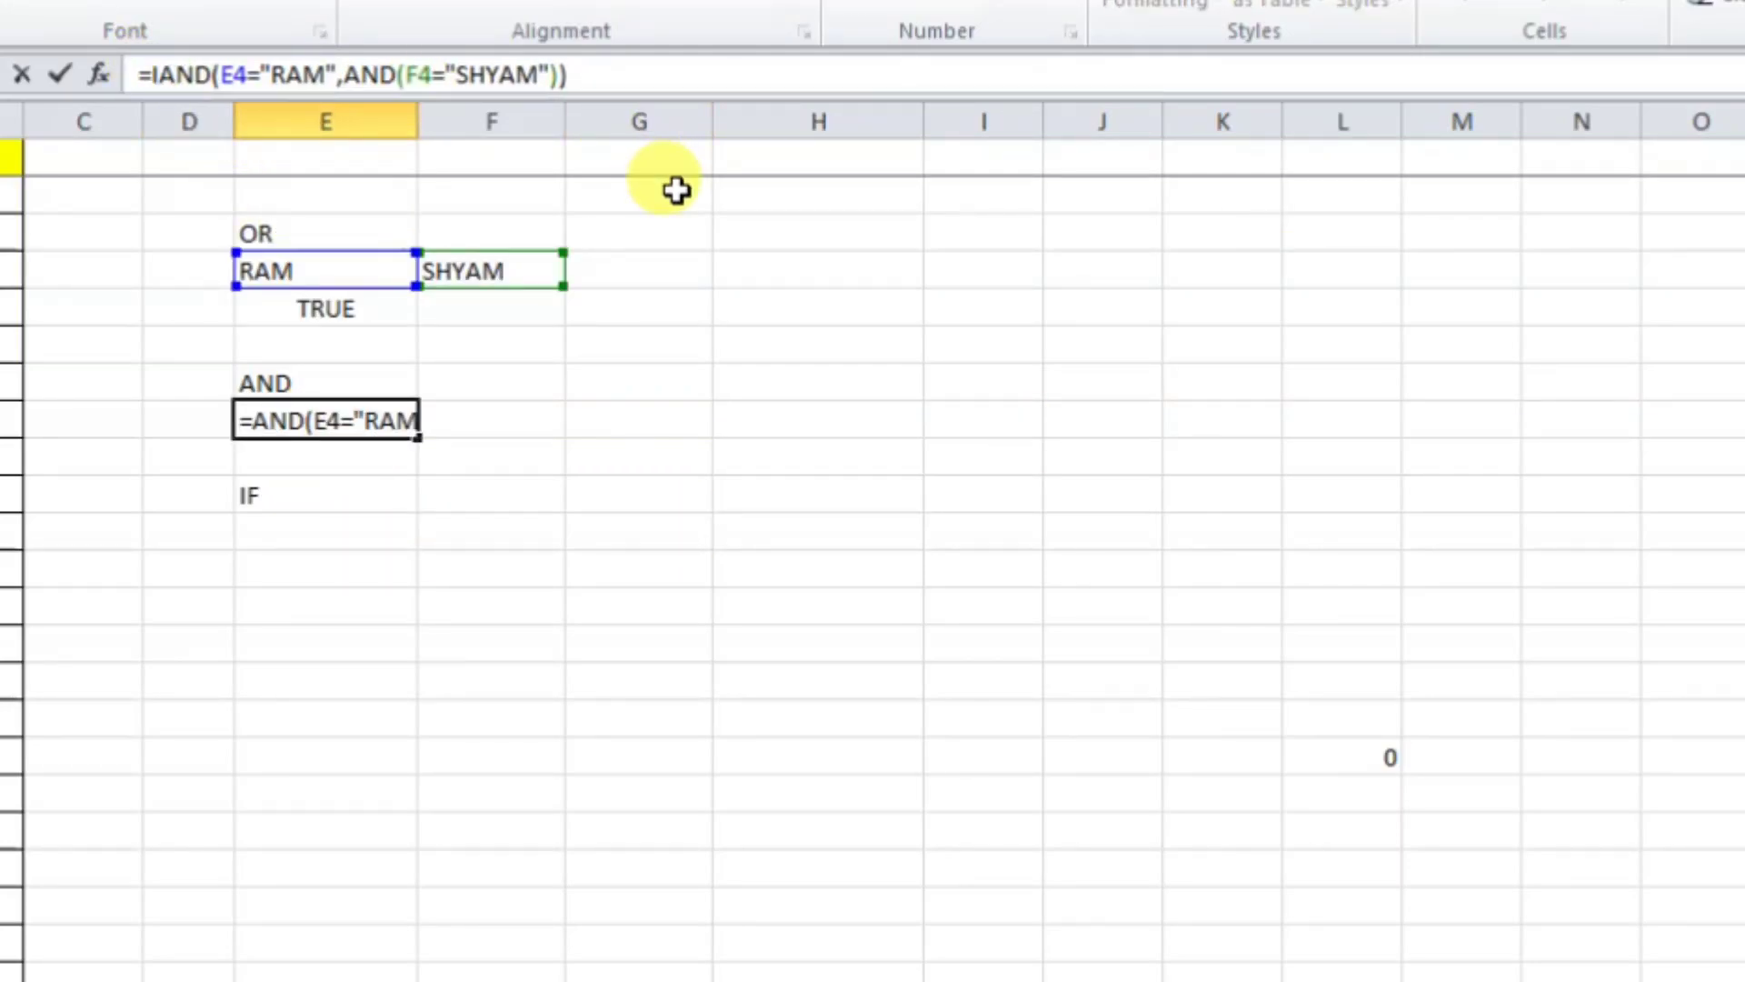
text(()
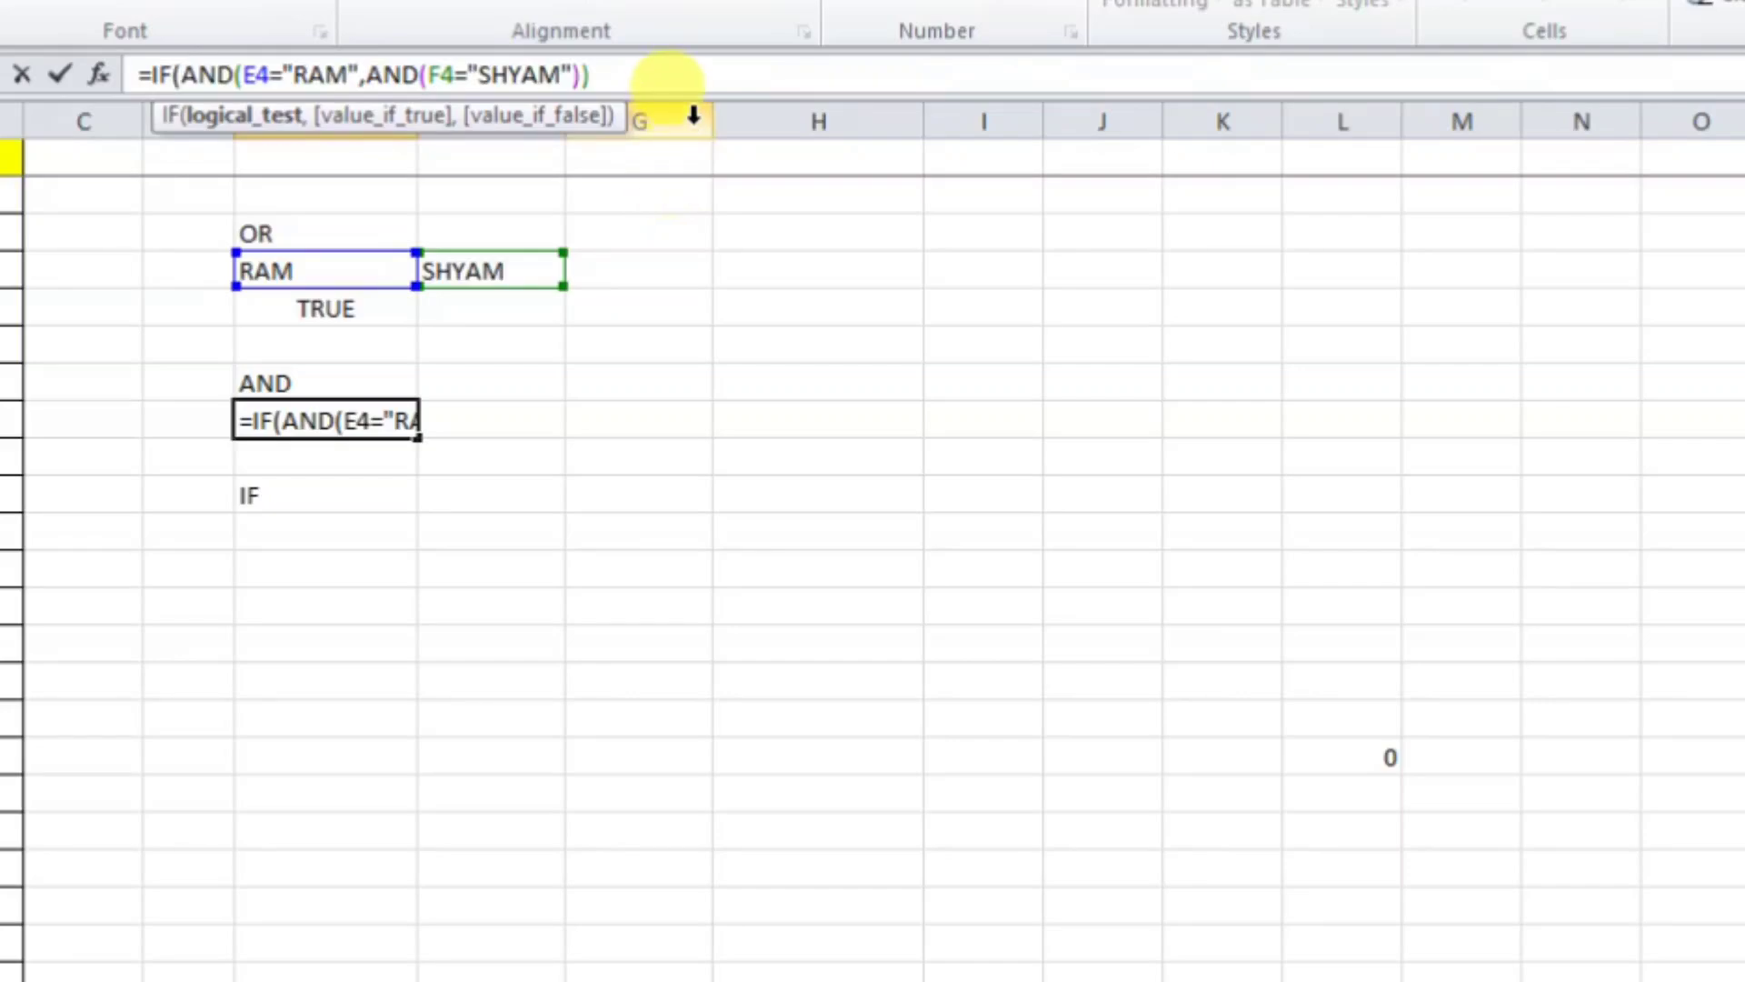
click(682, 75)
text(,)
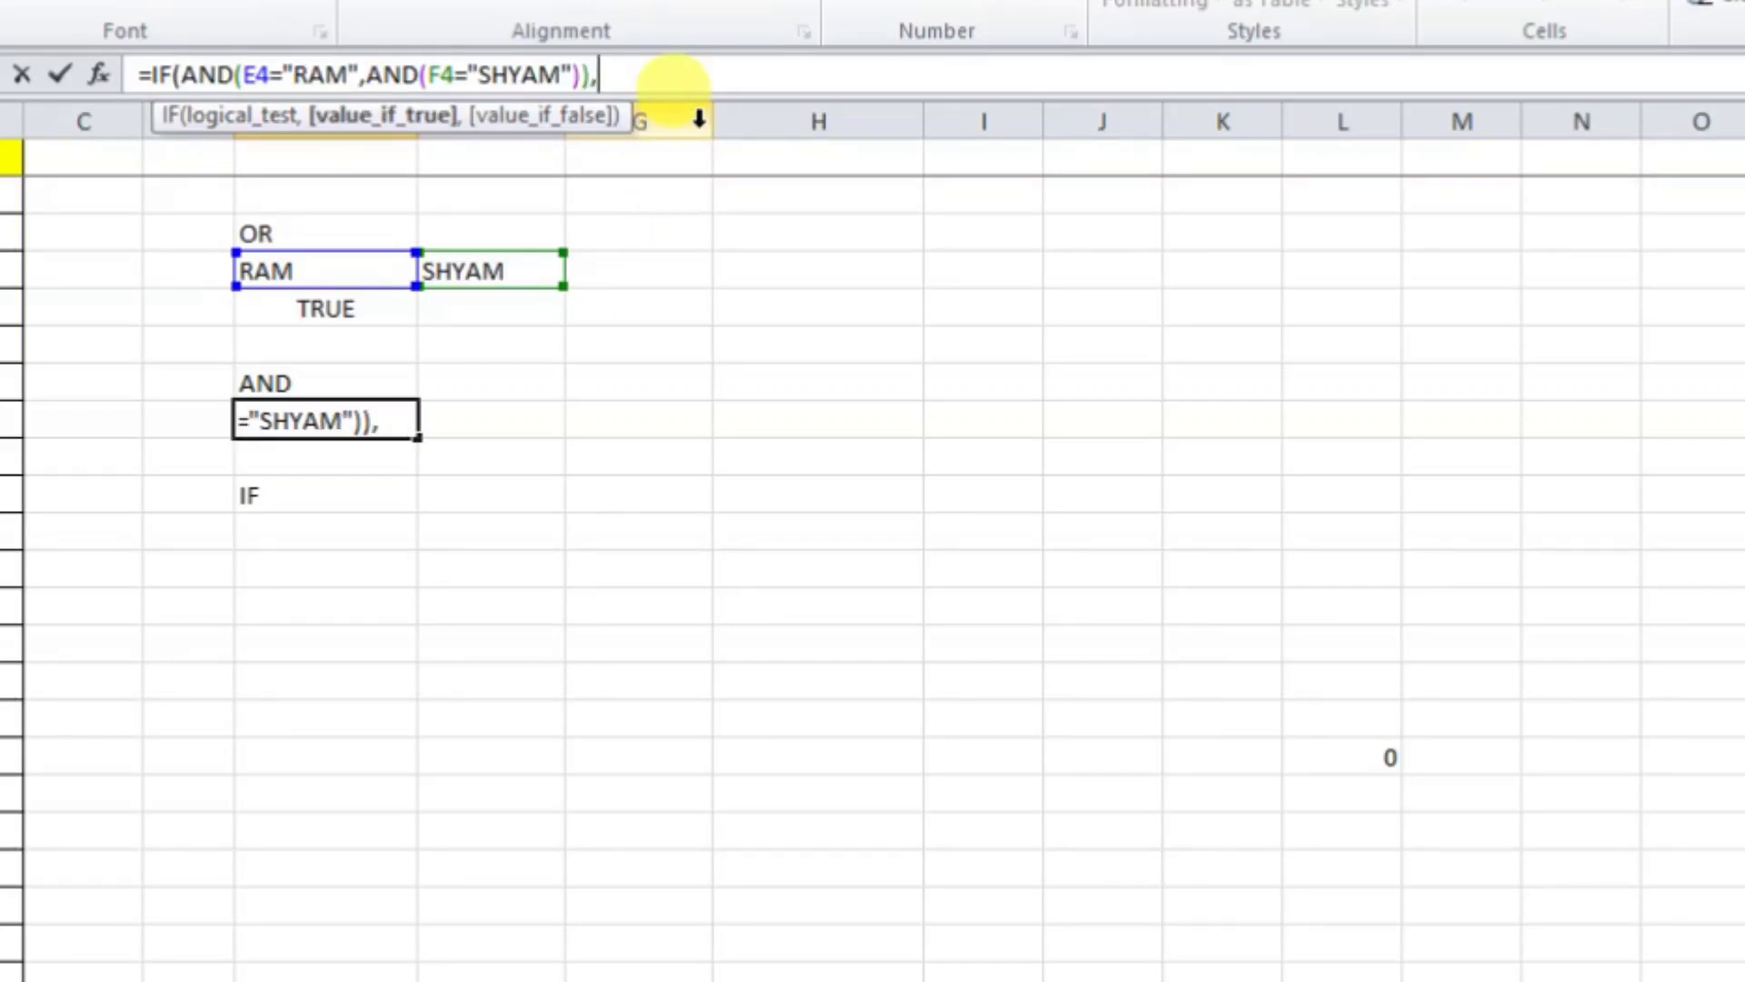
- Enter "CORRECT" as the value if true of the IF formula in E8
text(")
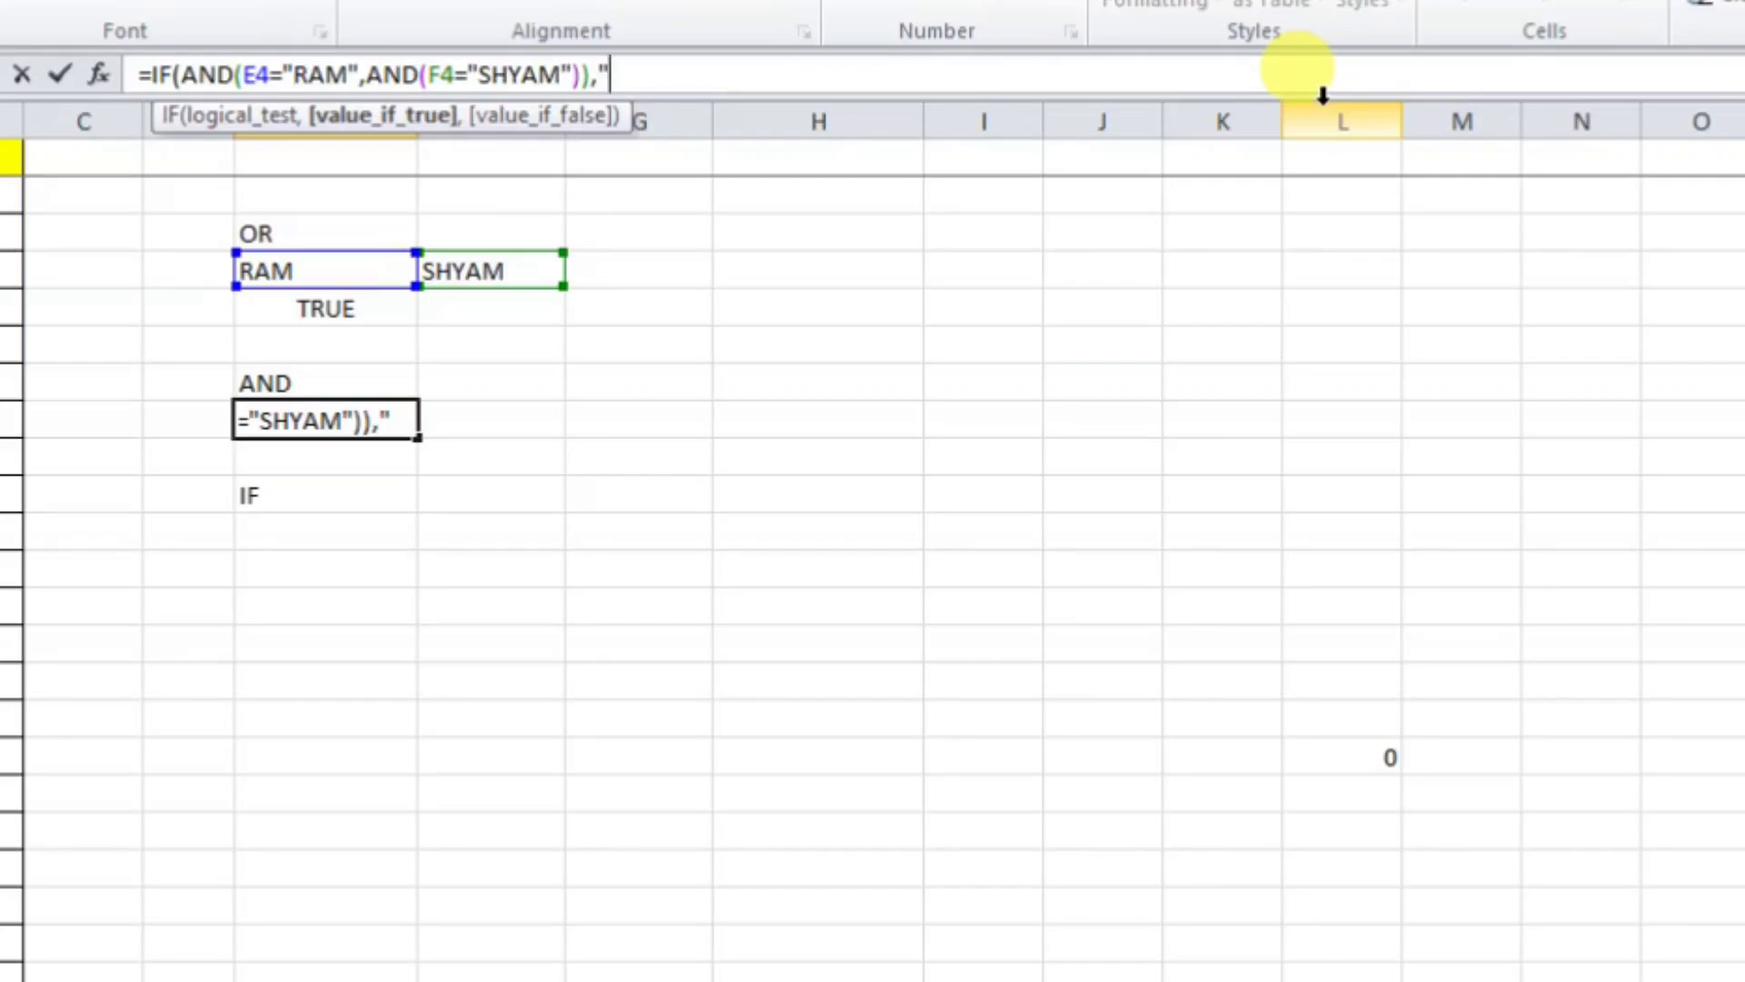
text("GOD)
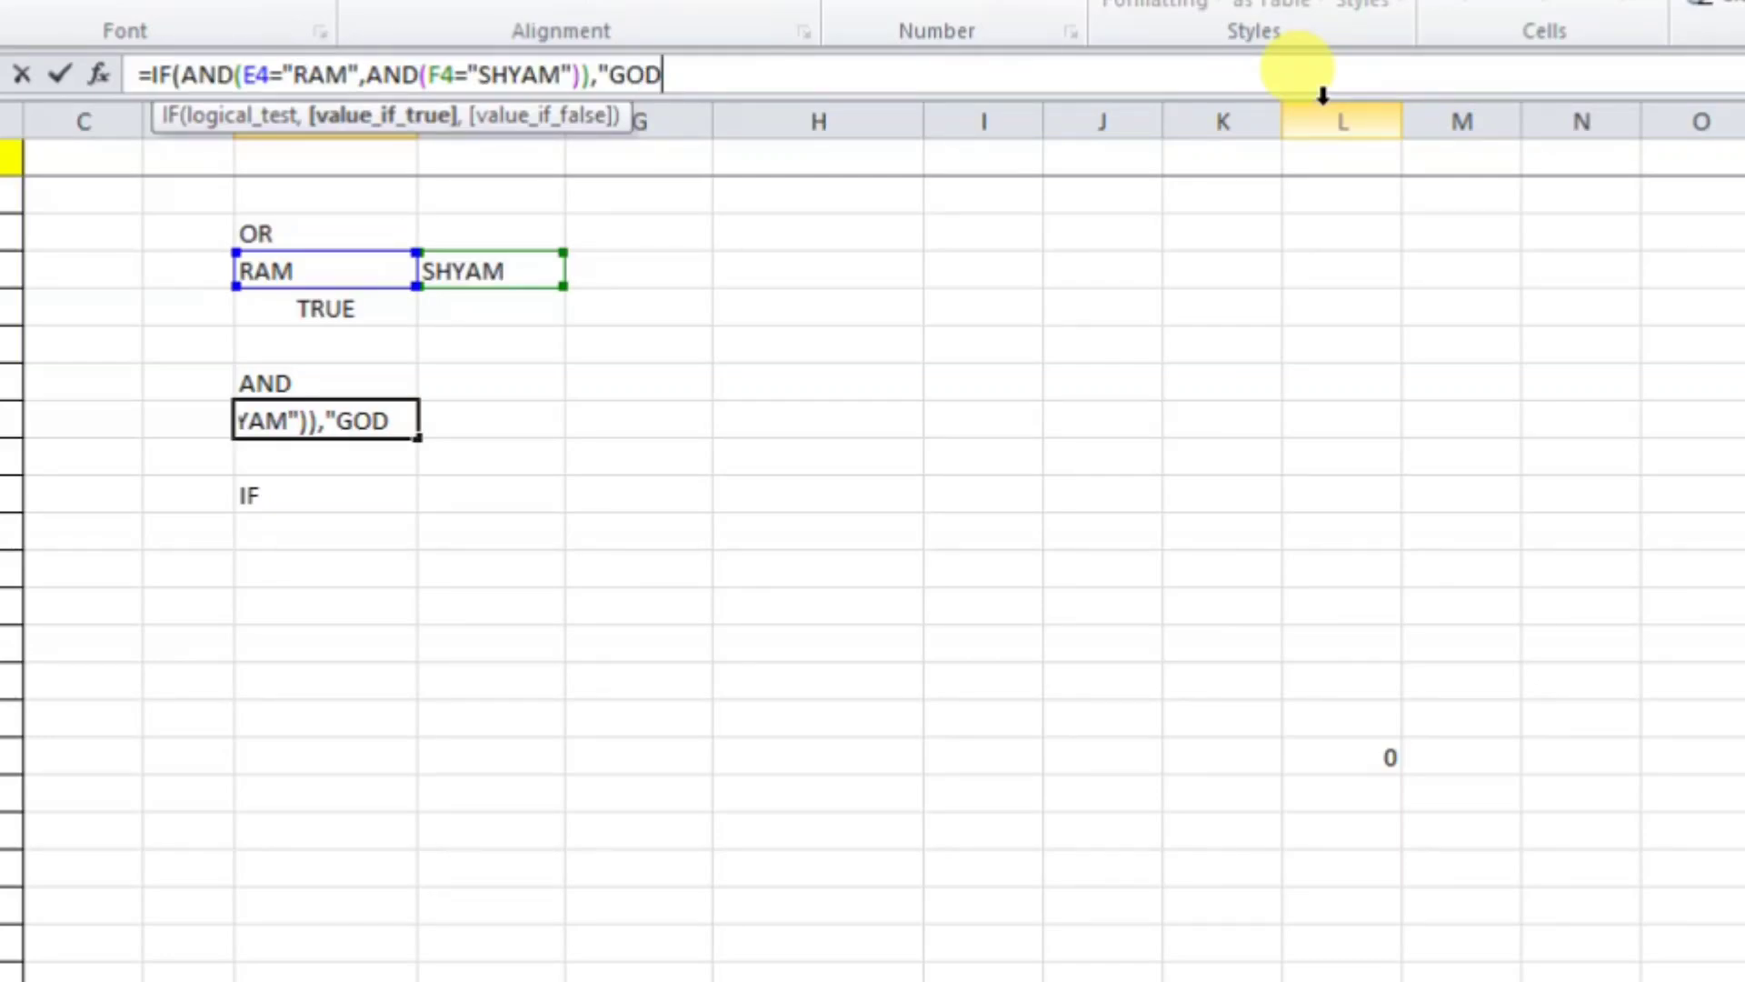
text("")
key(BackSpace)
key(BackSpace)
key(BackSpace)
key(BackSpace)
text(C)
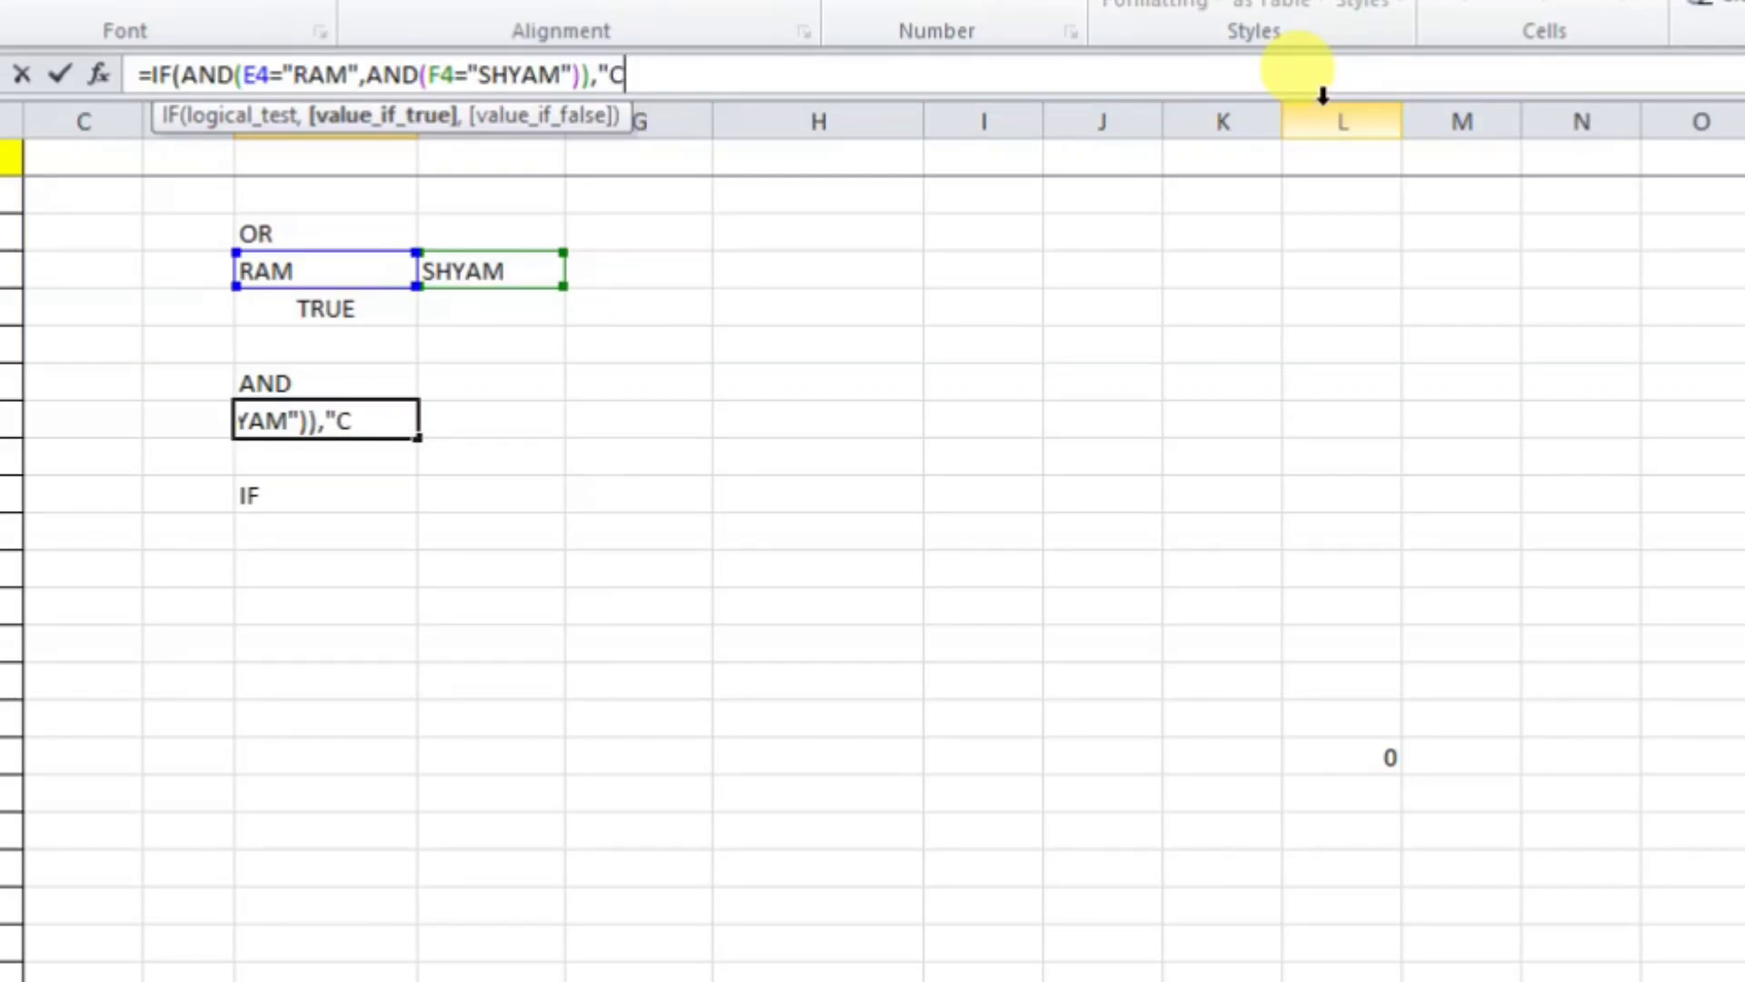
text(ORRECT)
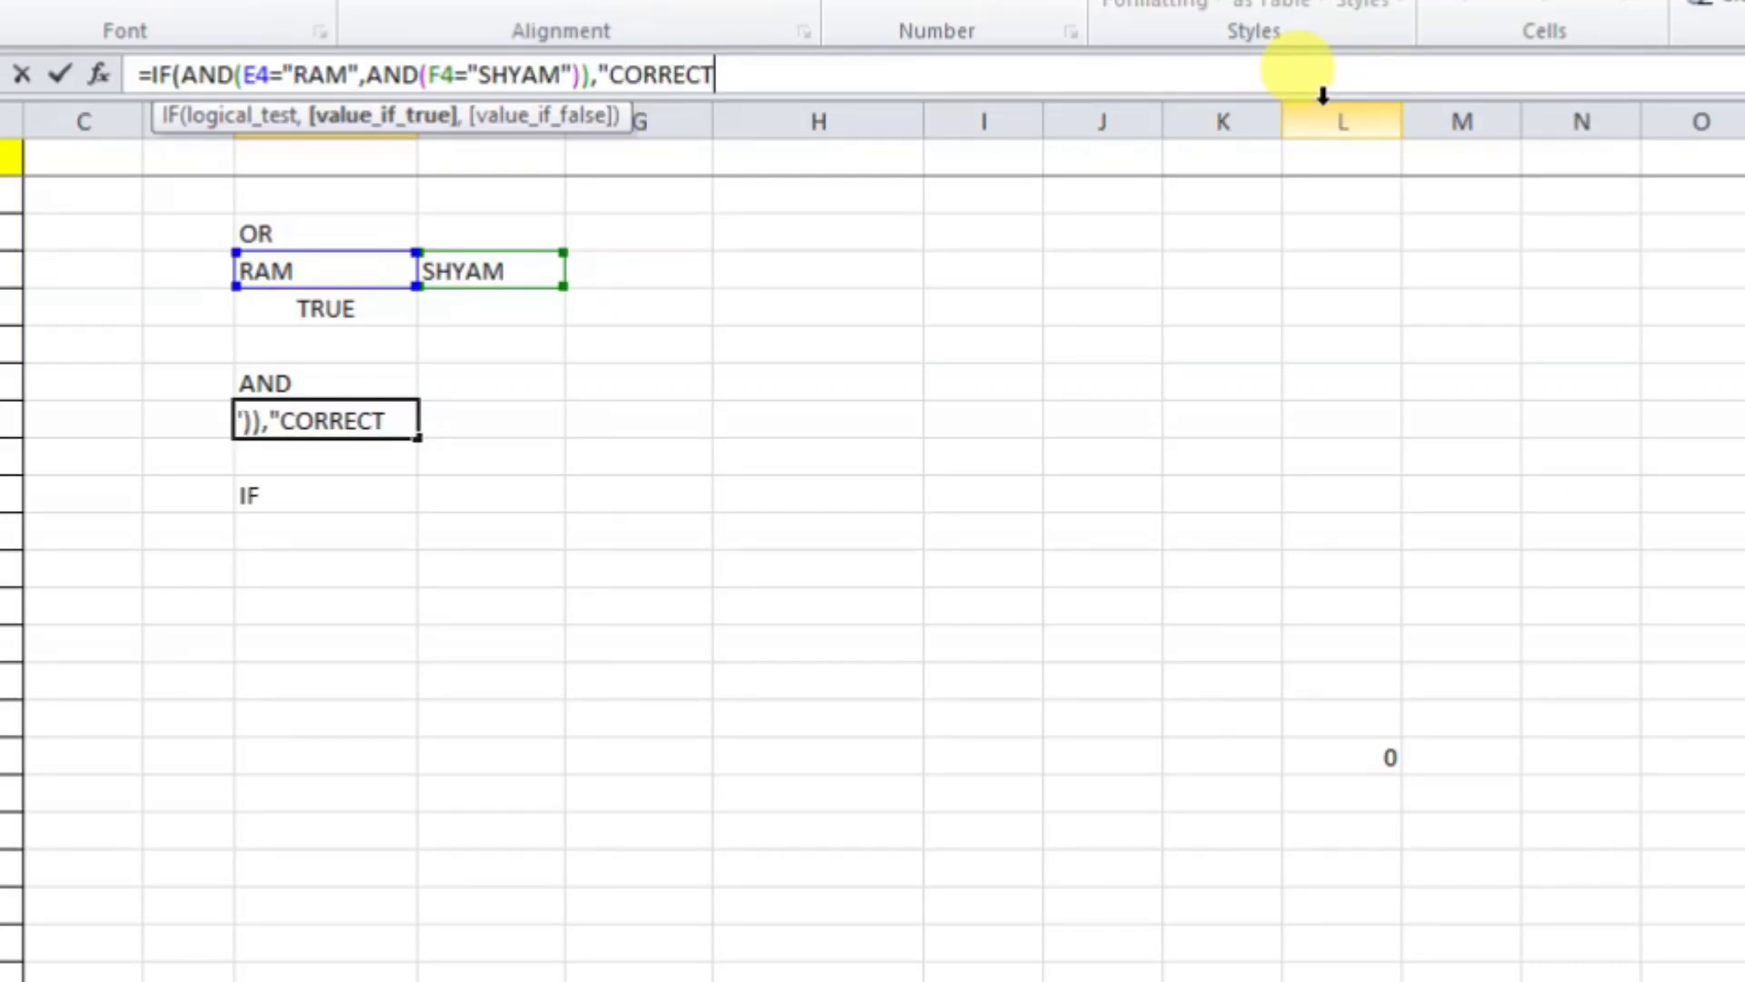
text(",)
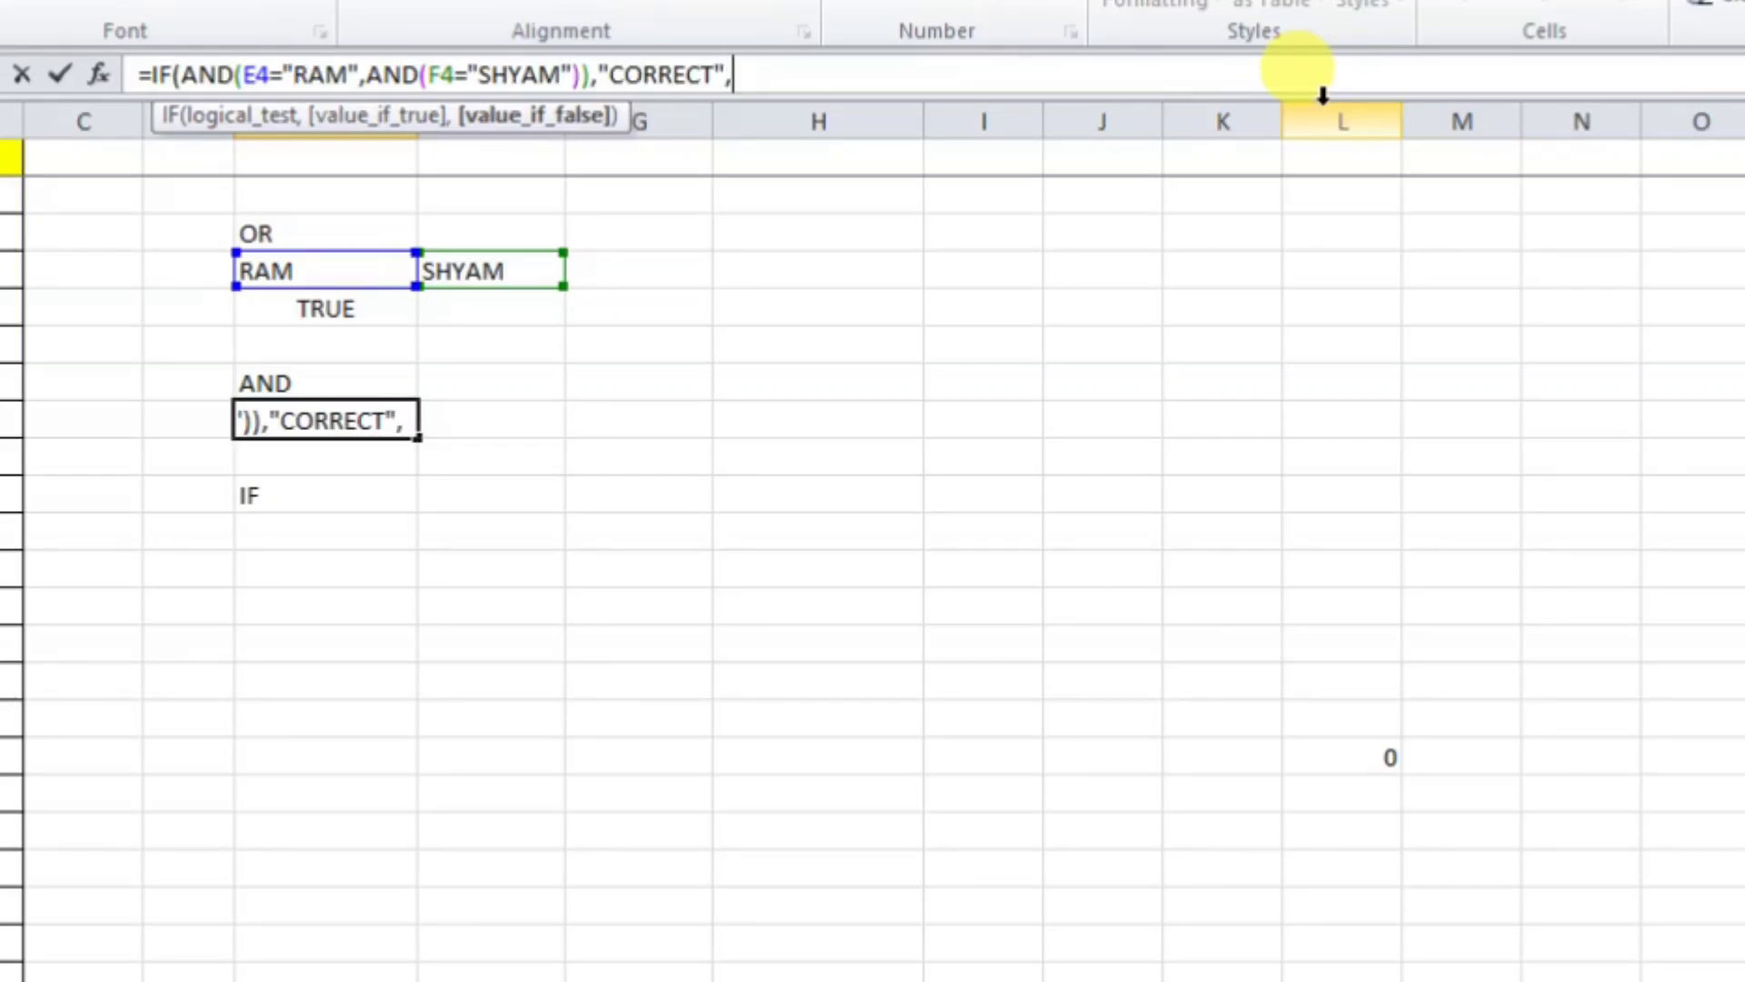
- Complete the IF formula in E8 with "NOT CORRECT" as its value if false
text("")
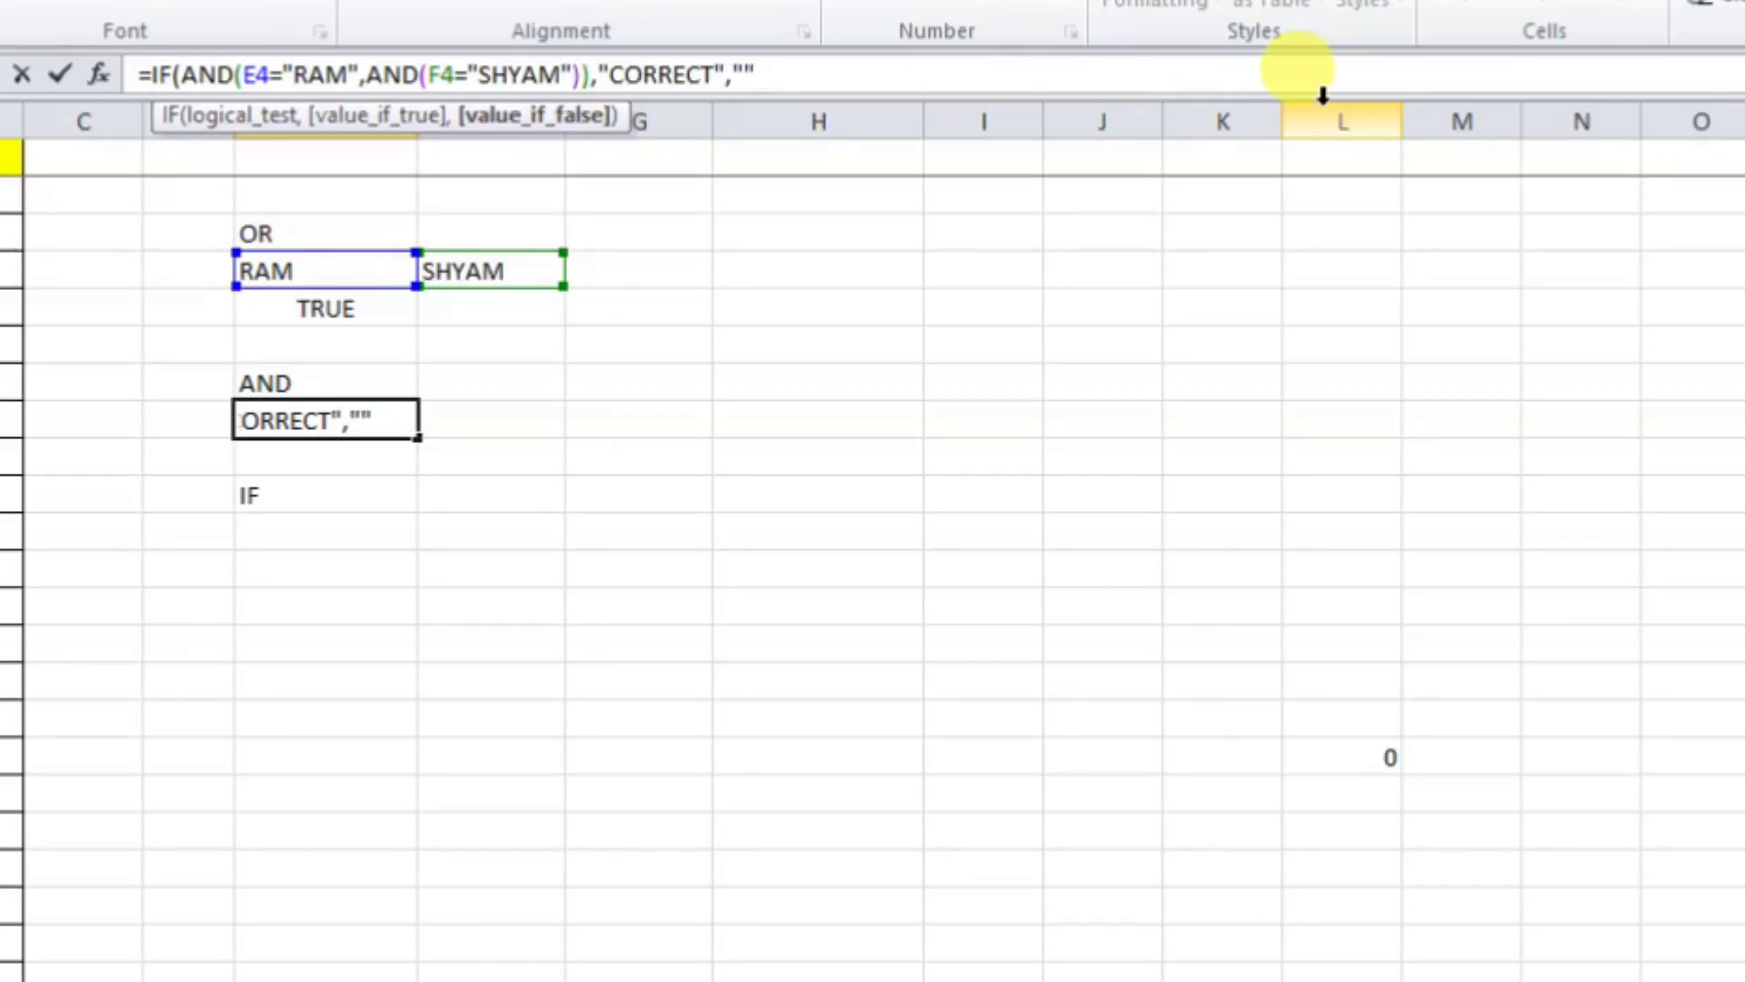
text(NOT CORRE)
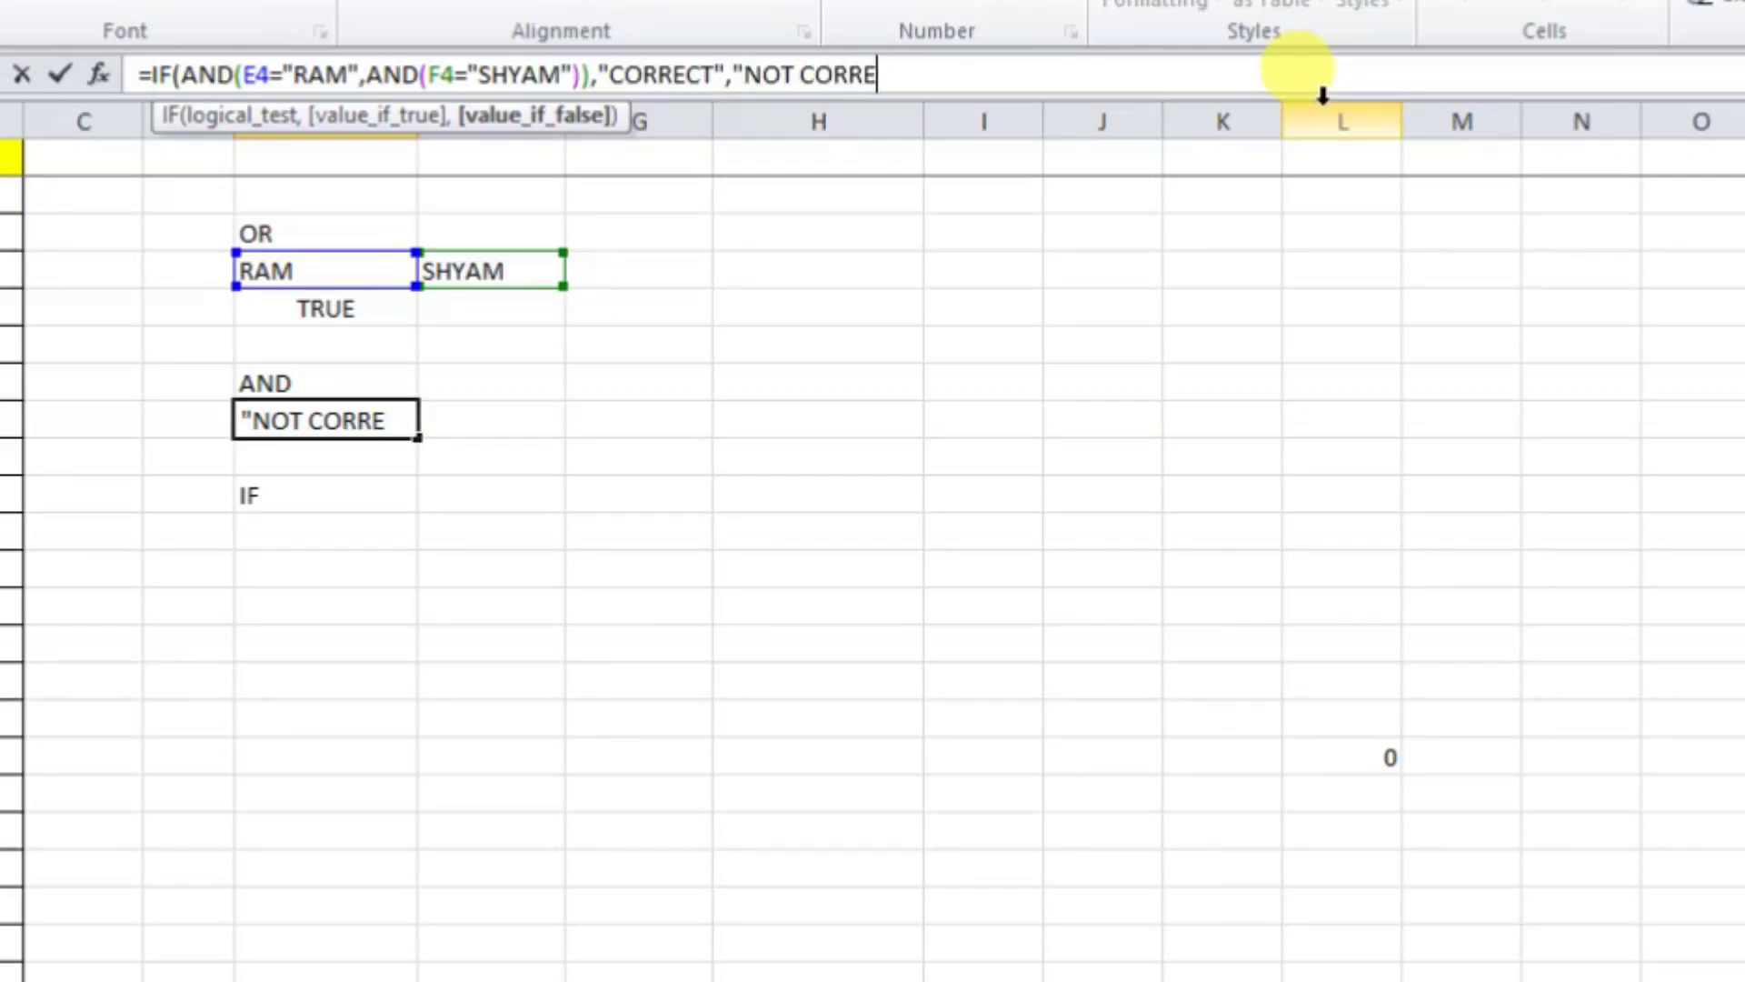
text(CT"")
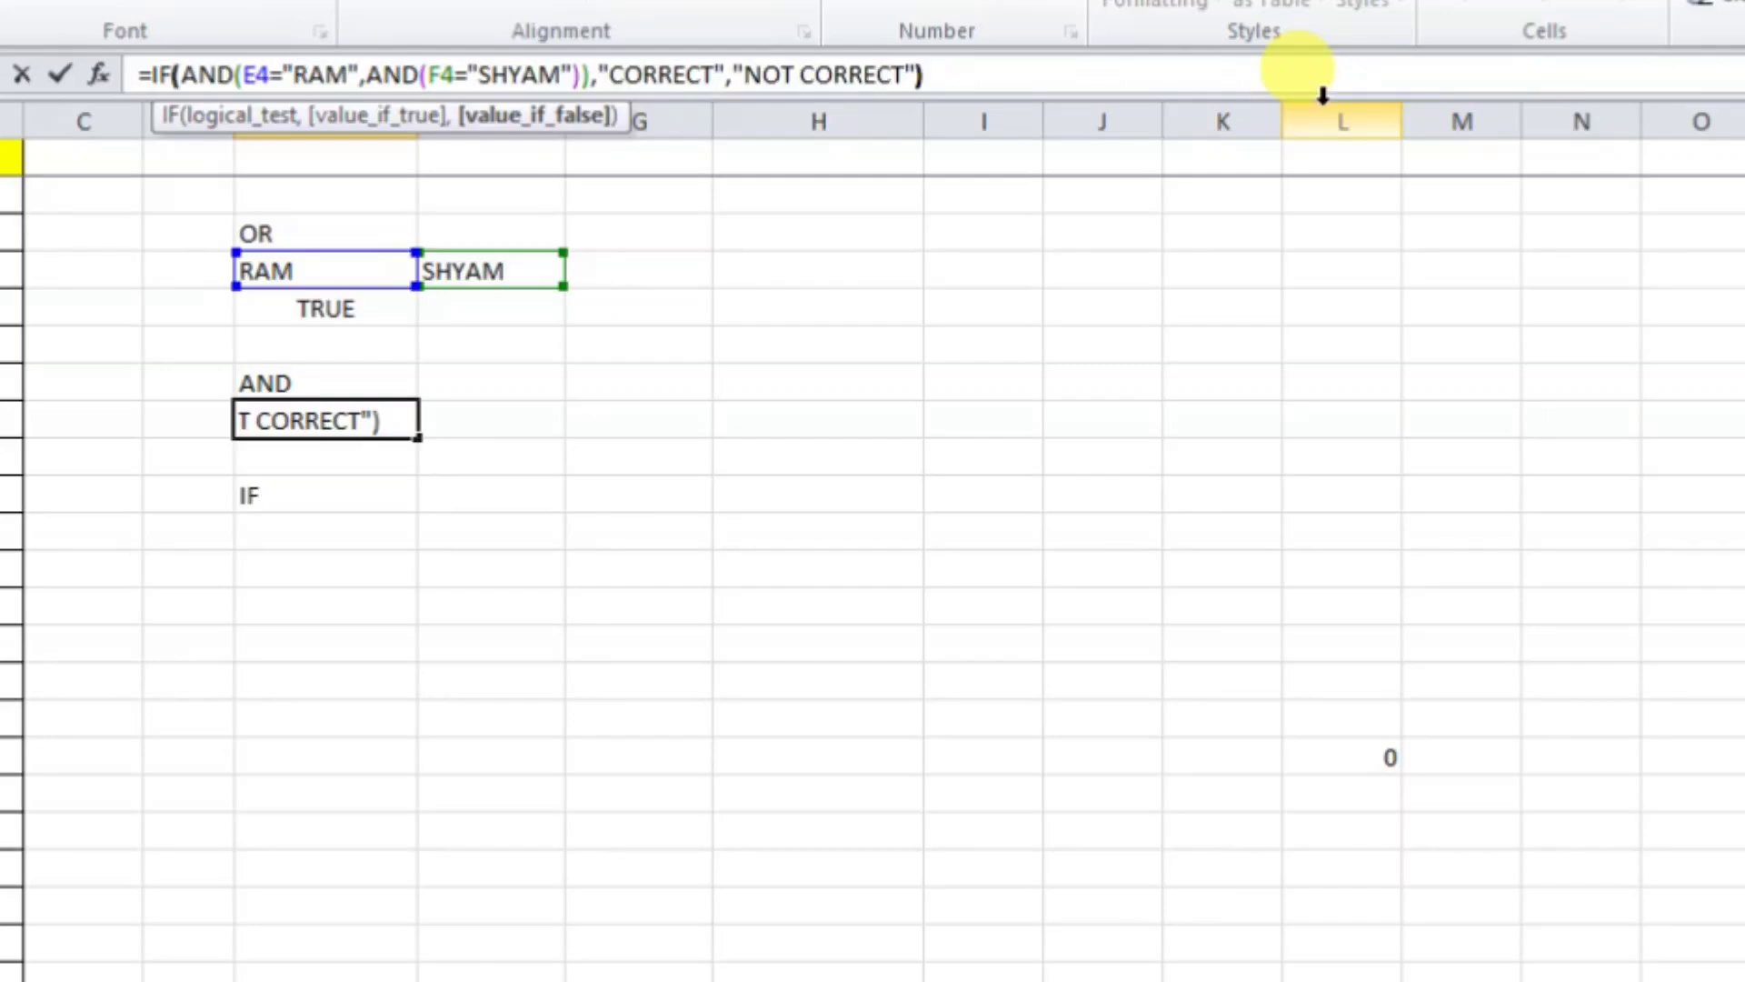
key(Return)
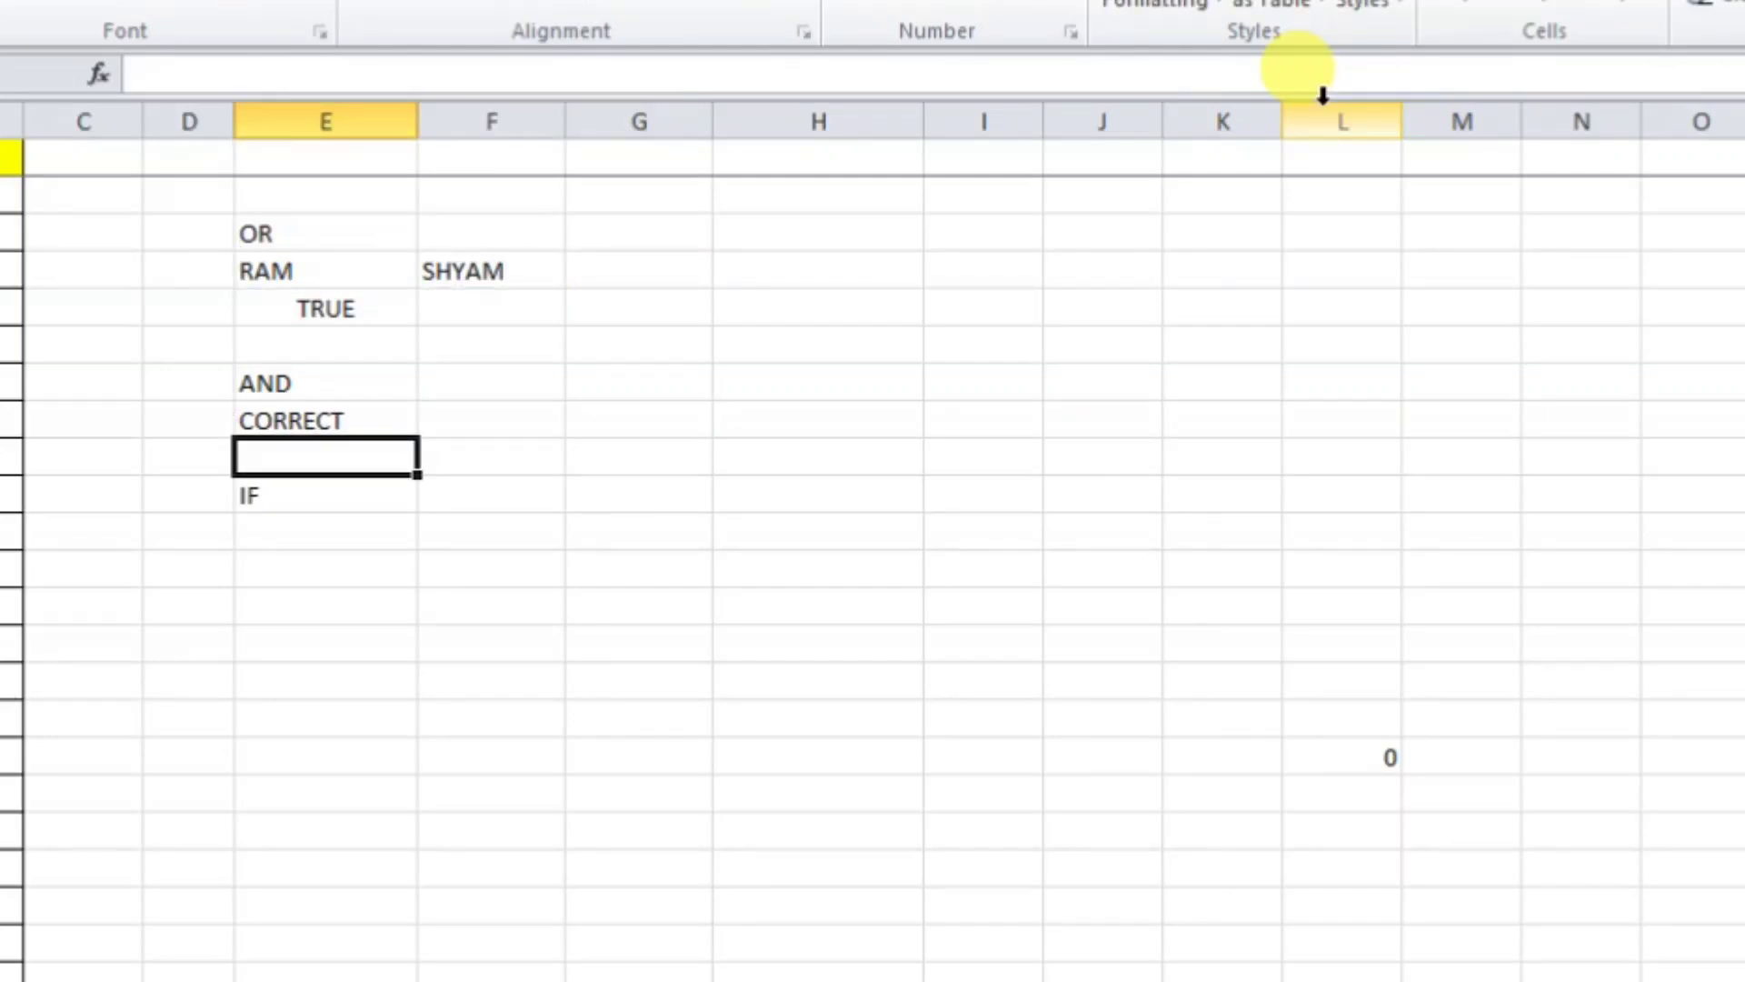
click(321, 418)
- Replace the name in E4 with the same name as in F4, and recheck the IF formula in E8
click(312, 278)
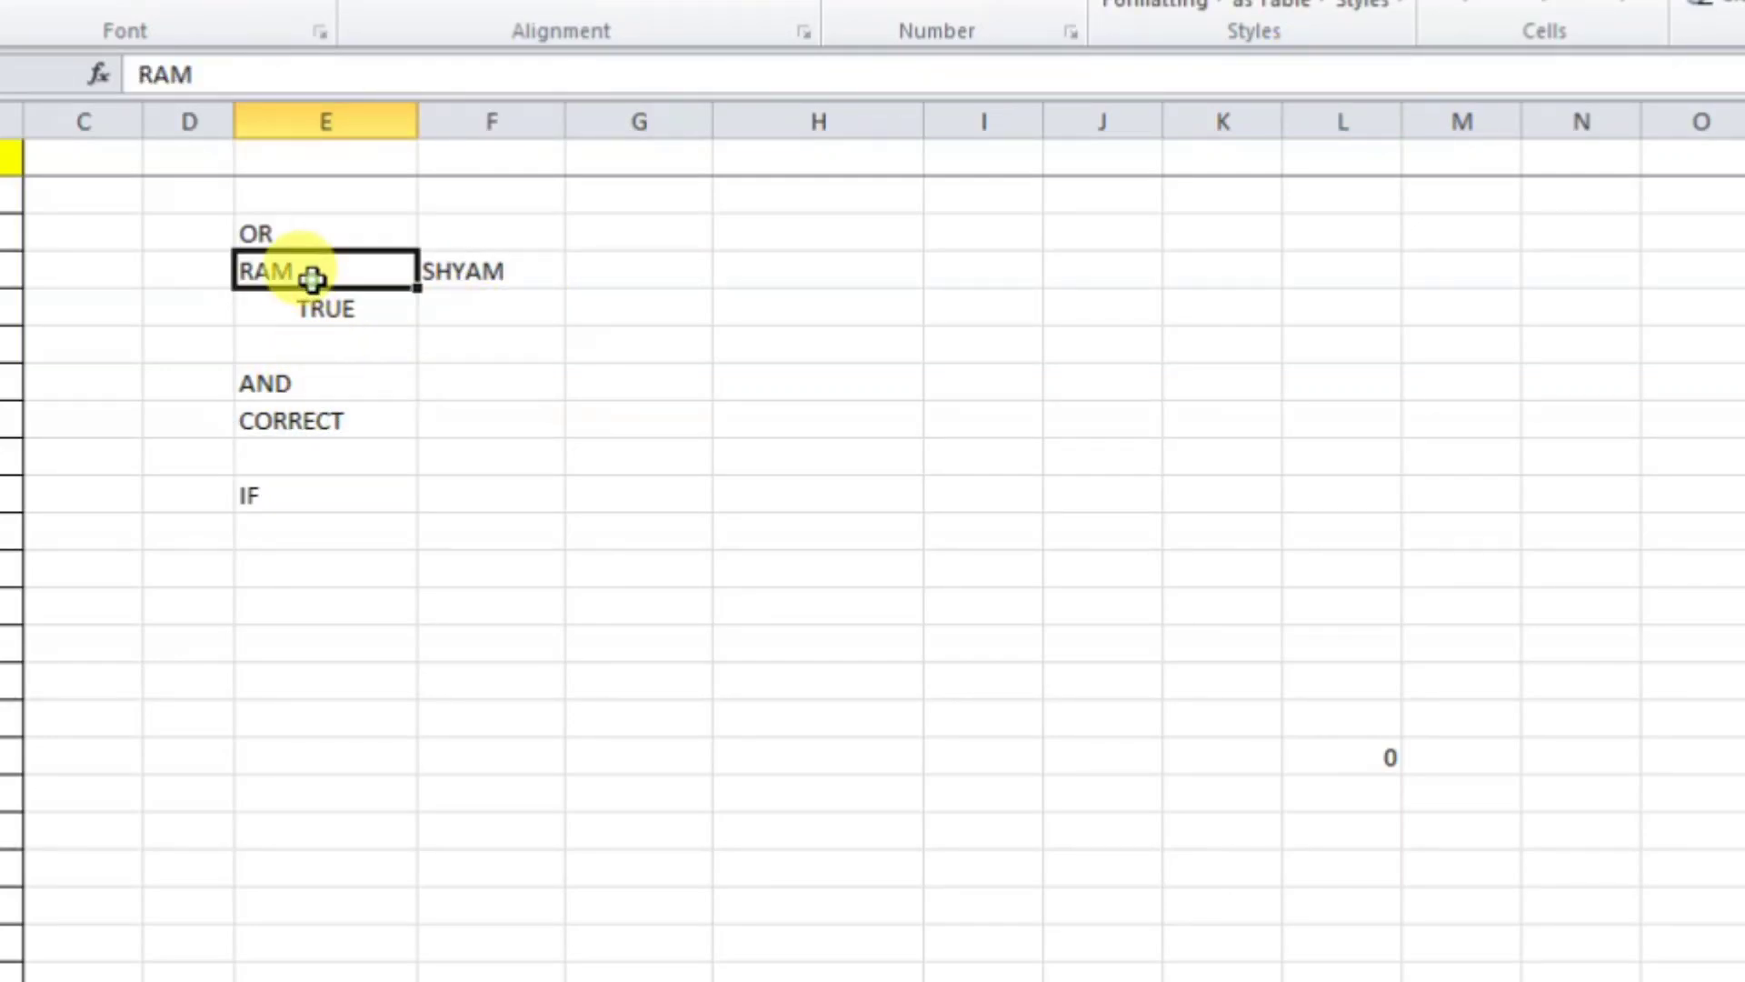
text(SHYAM)
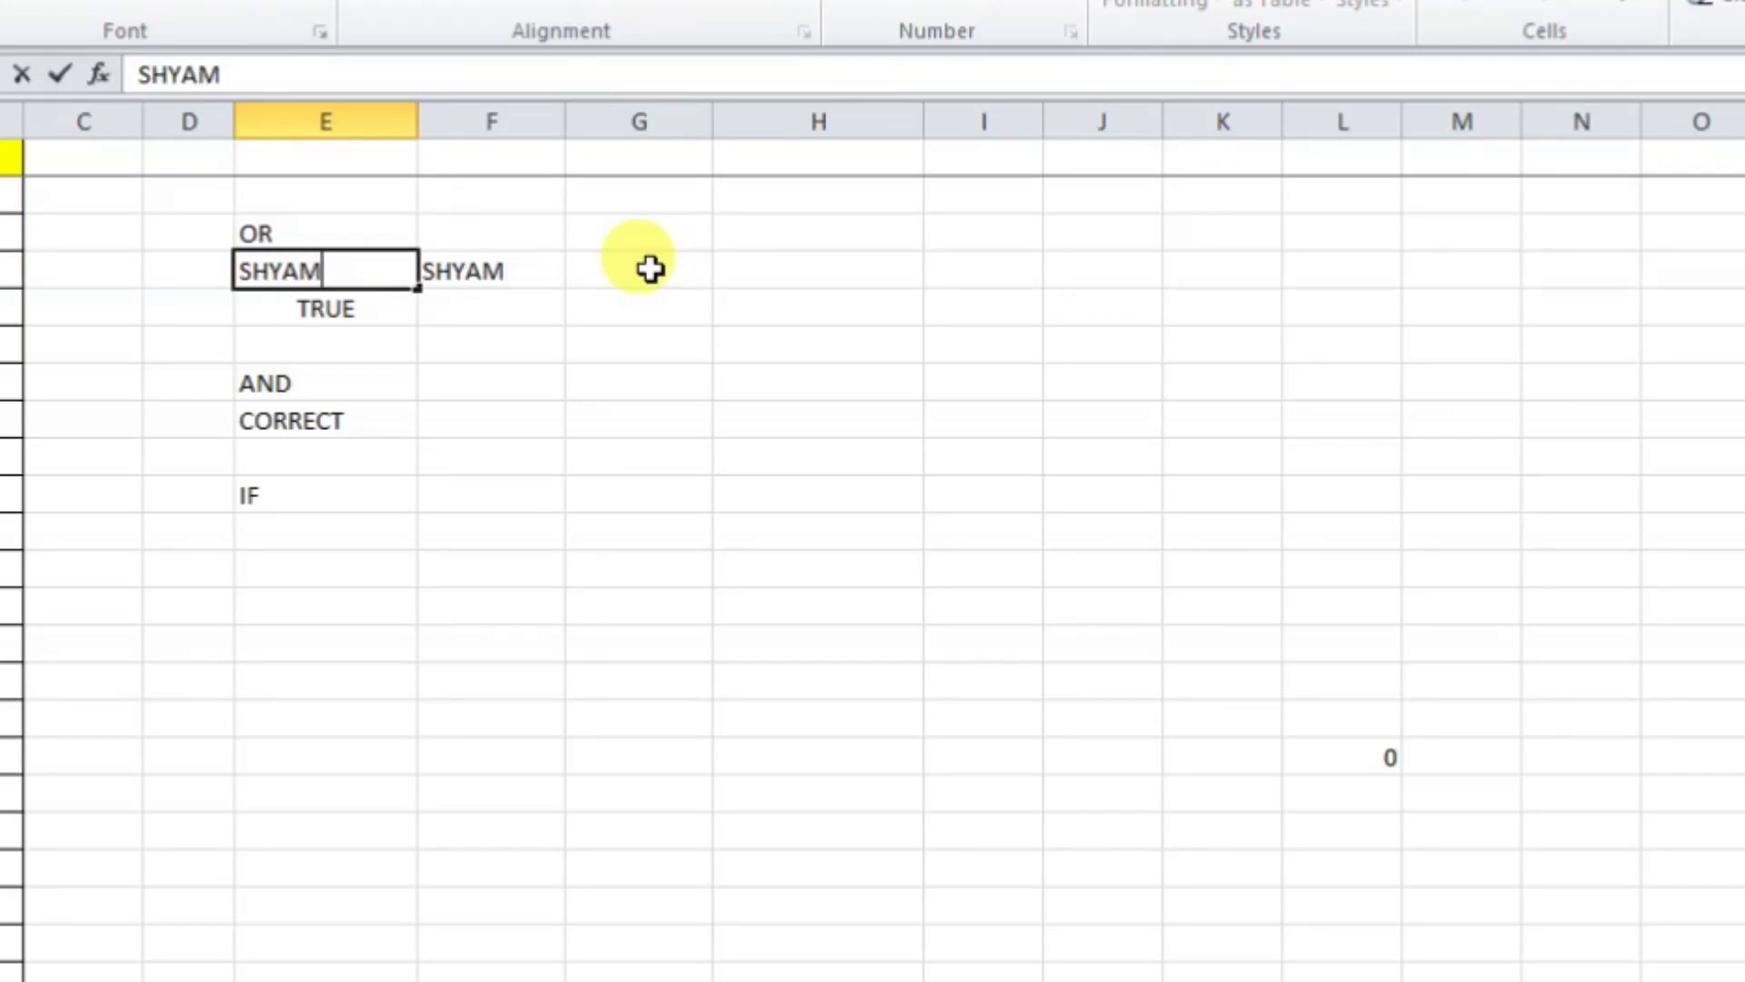
key(Return)
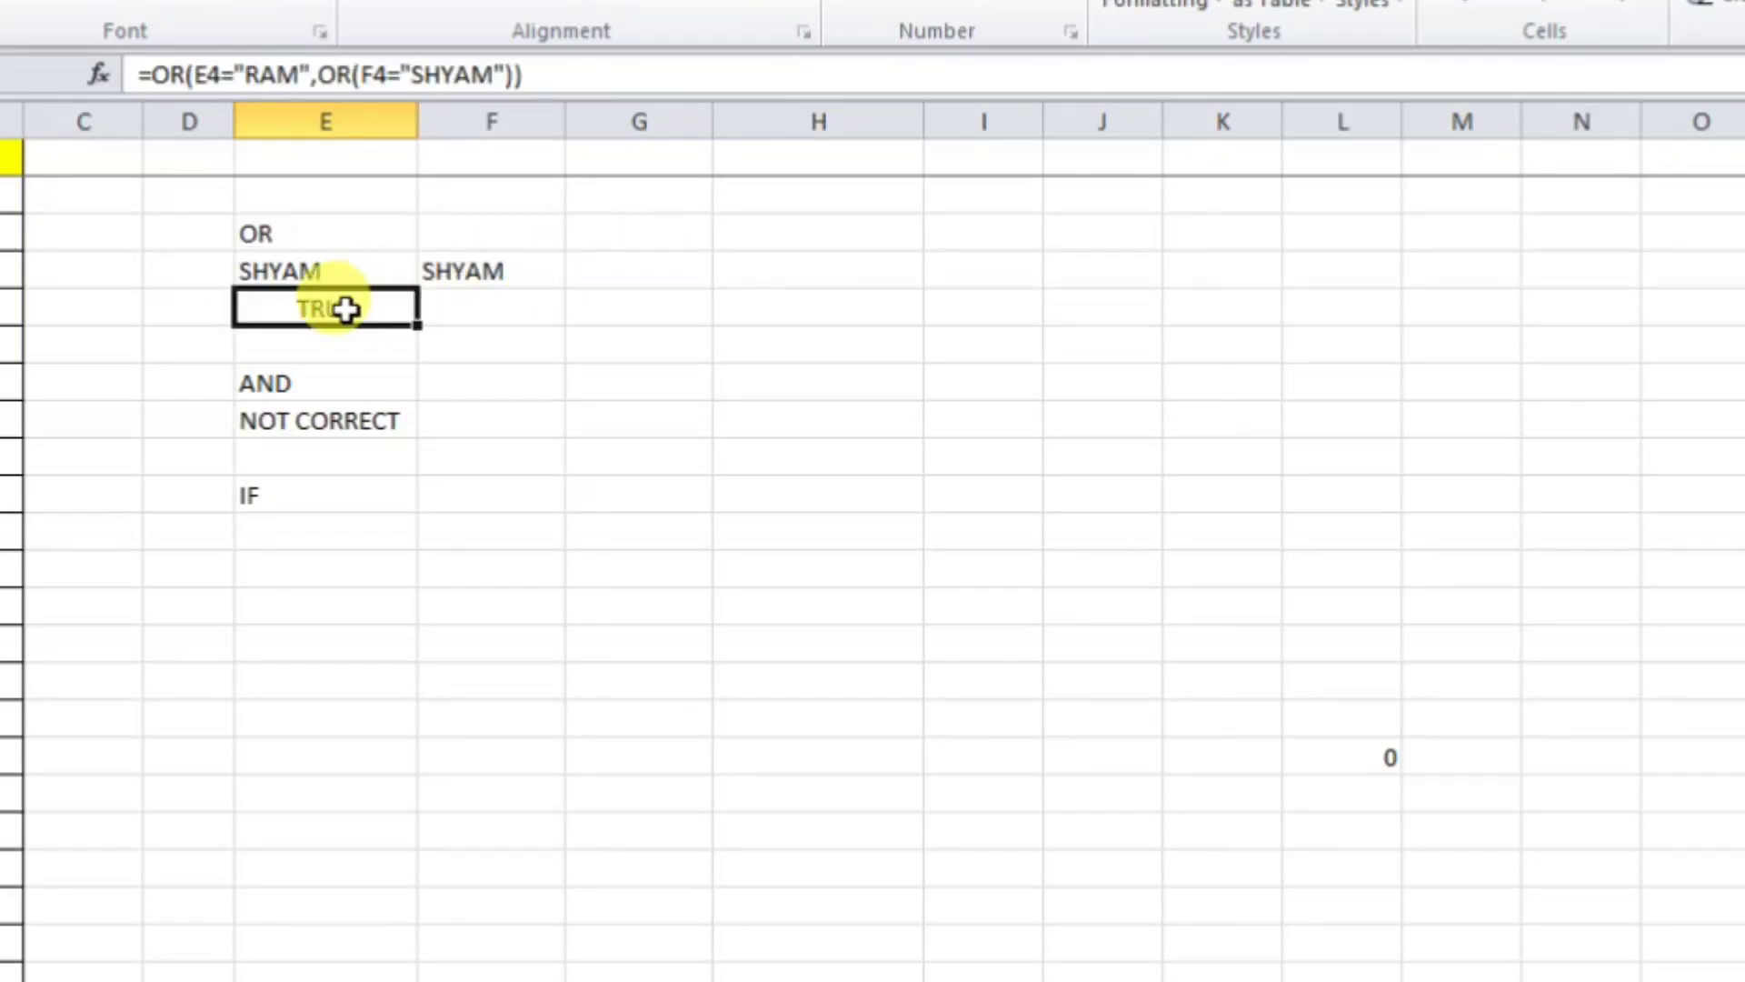
click(324, 419)
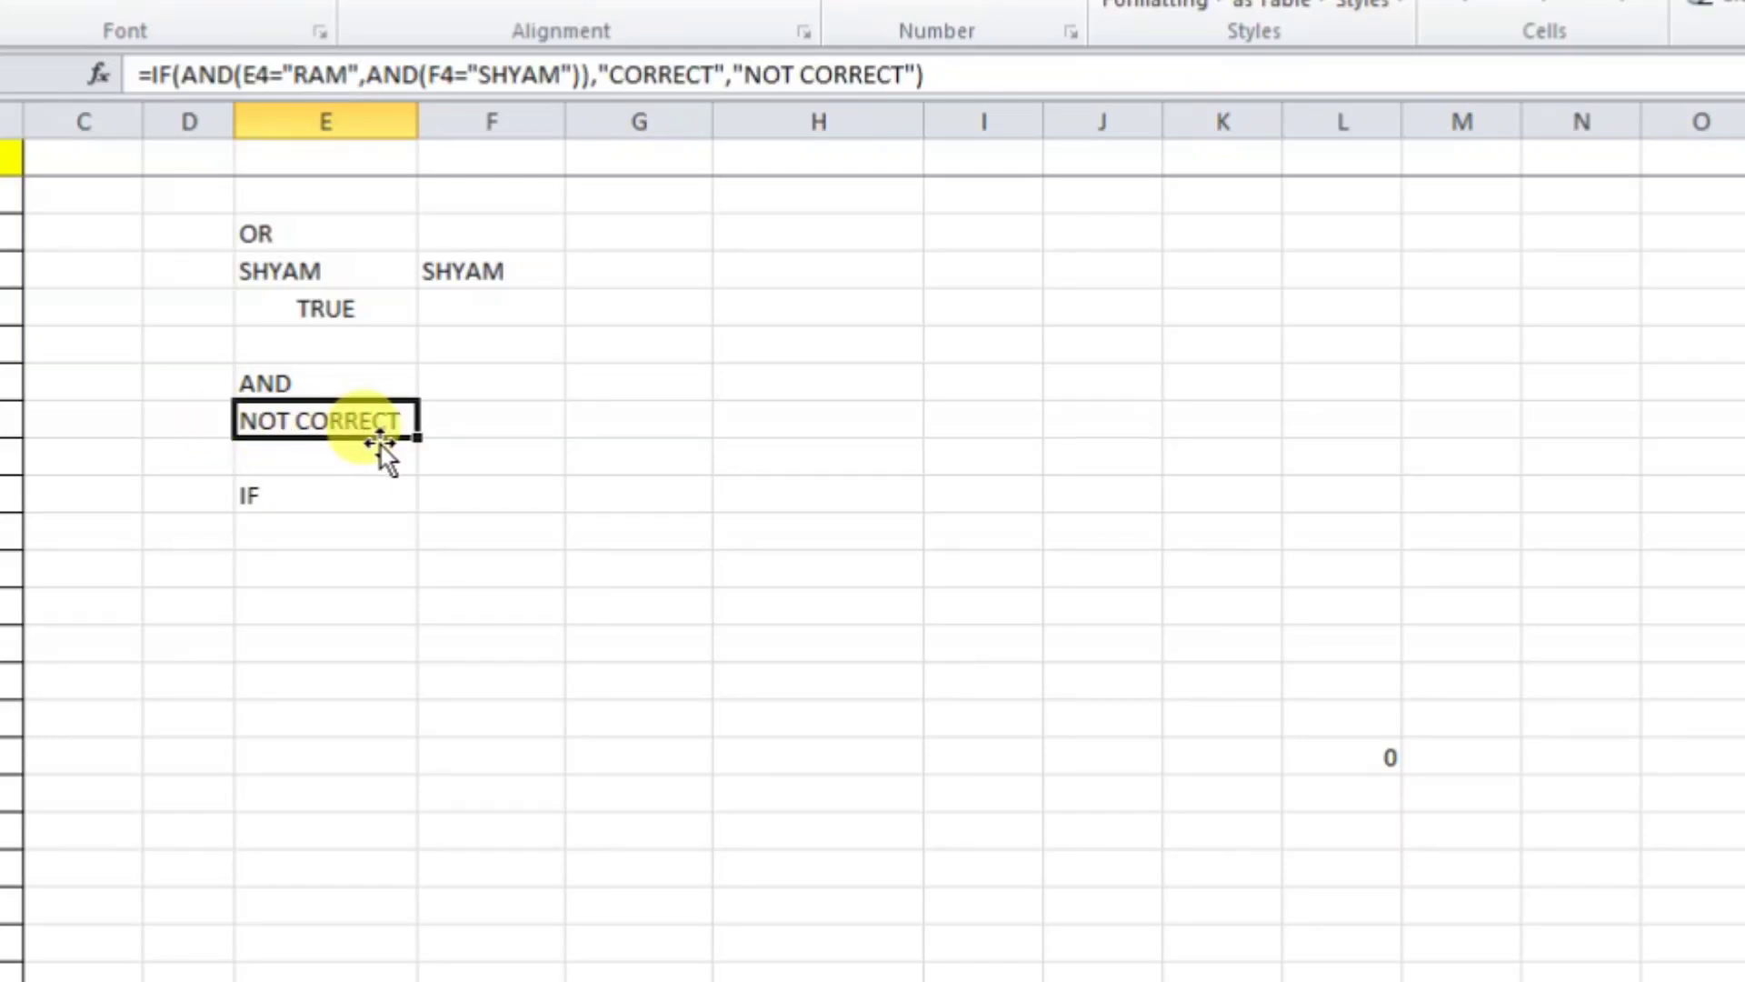
- Set the name in E4 back to the one required by the formula's first condition, and recheck the IF formula in E8
click(331, 272)
text(RAN)
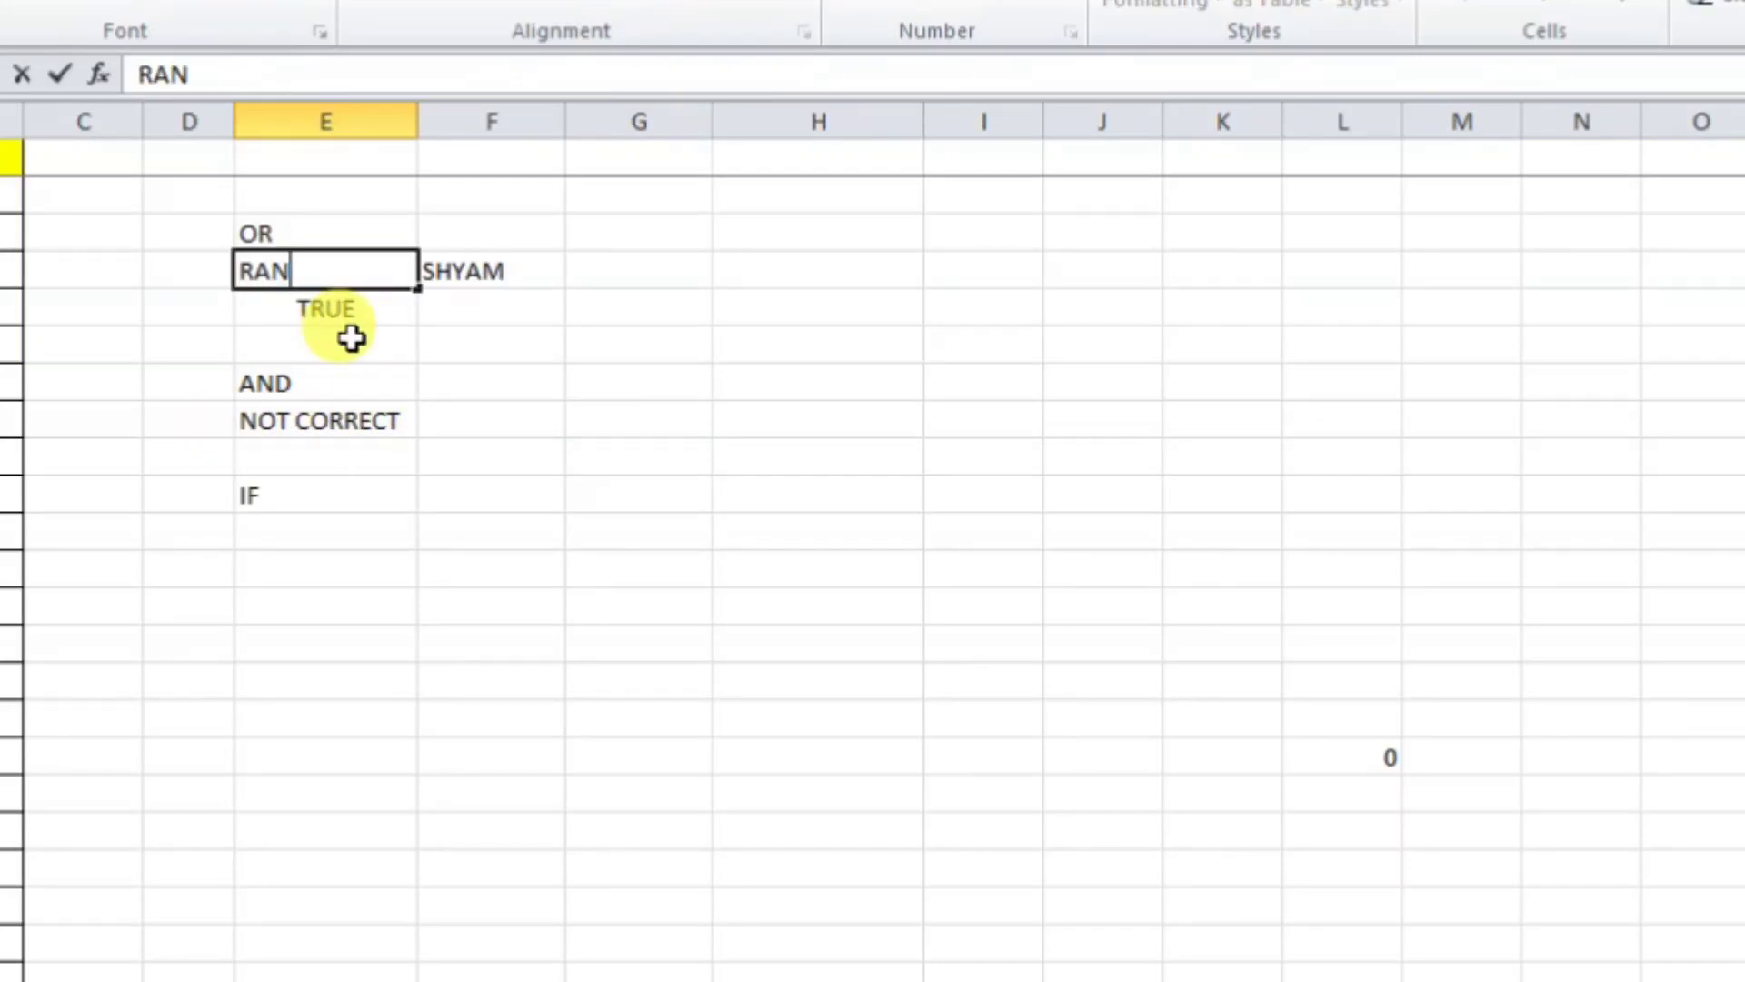
key(BackSpace)
text(M)
key(Return)
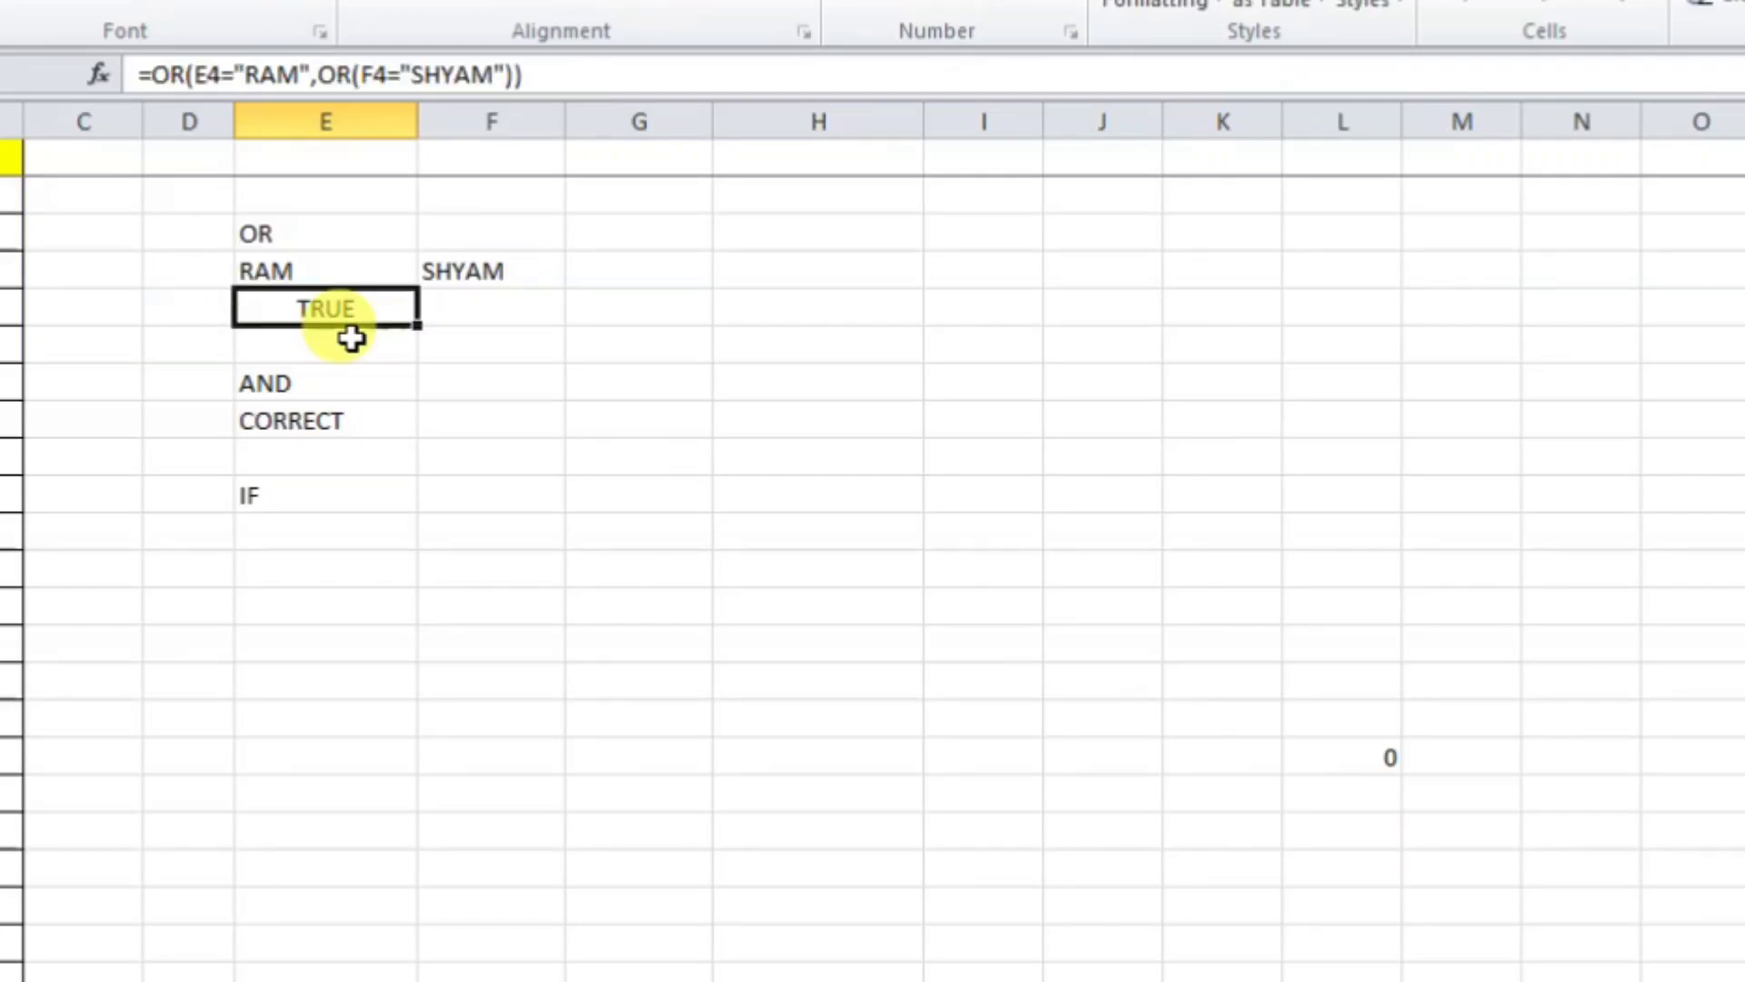
click(355, 421)
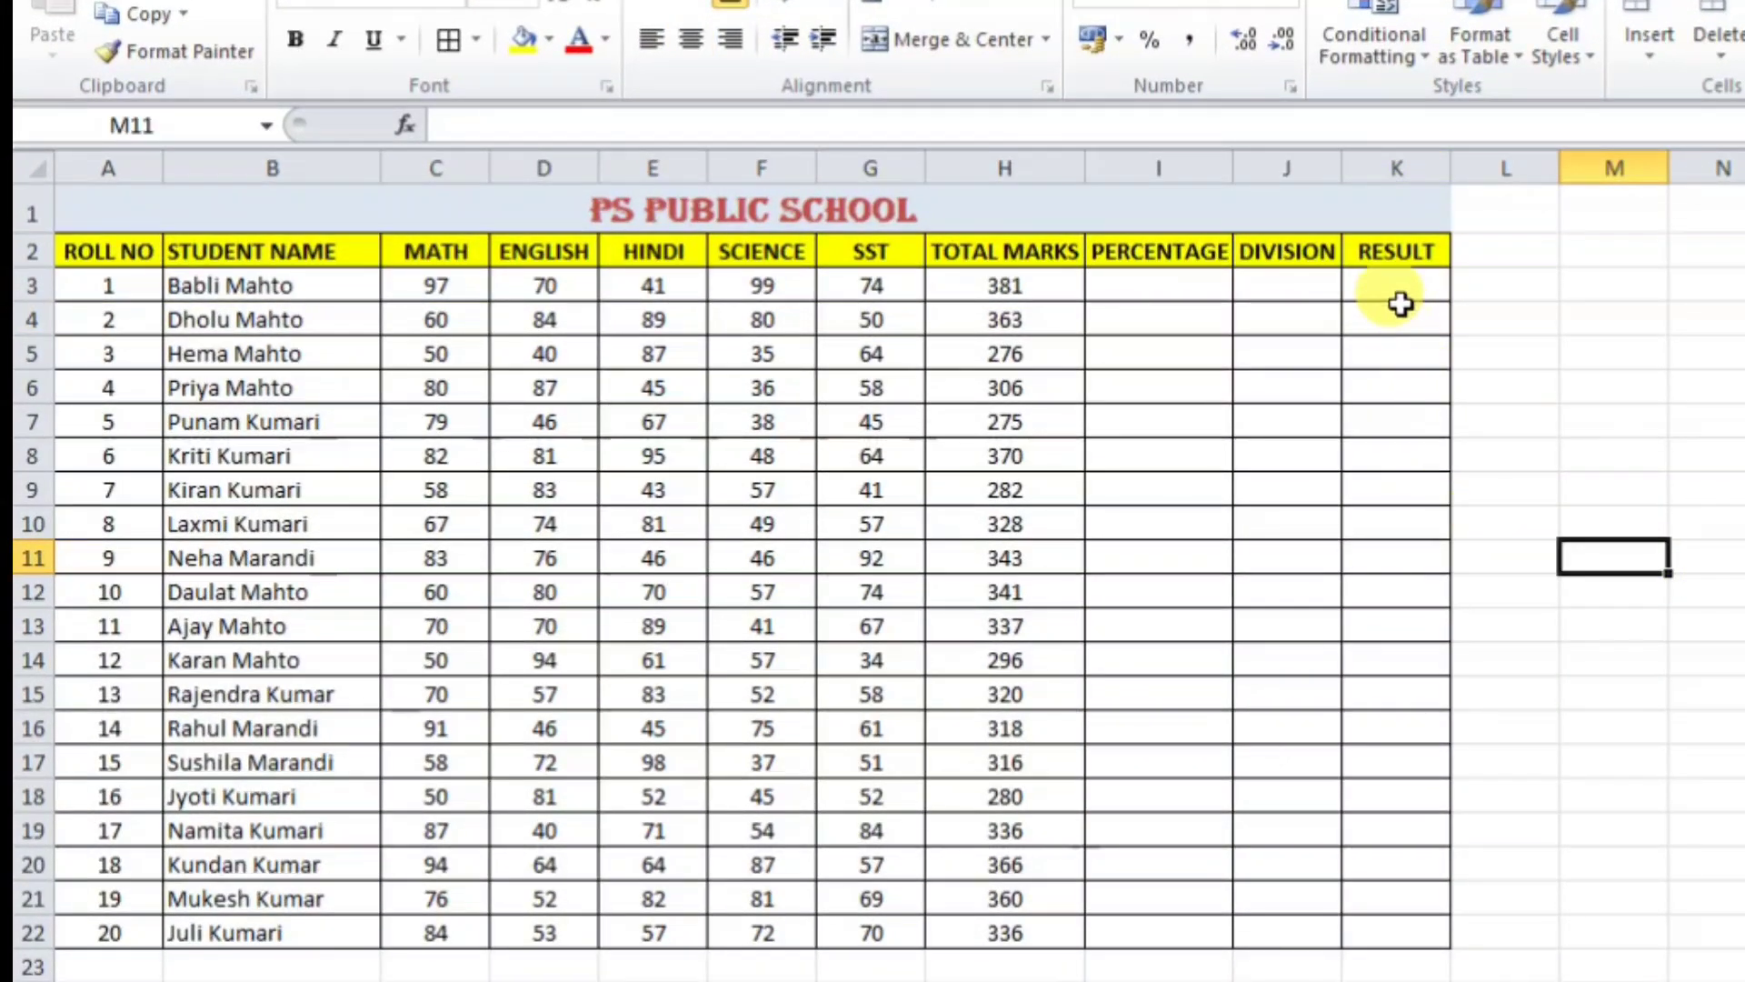
- Widen the RESULT column K and begin an AND formula in K3 with the MATH condition C3>=33
click(1404, 293)
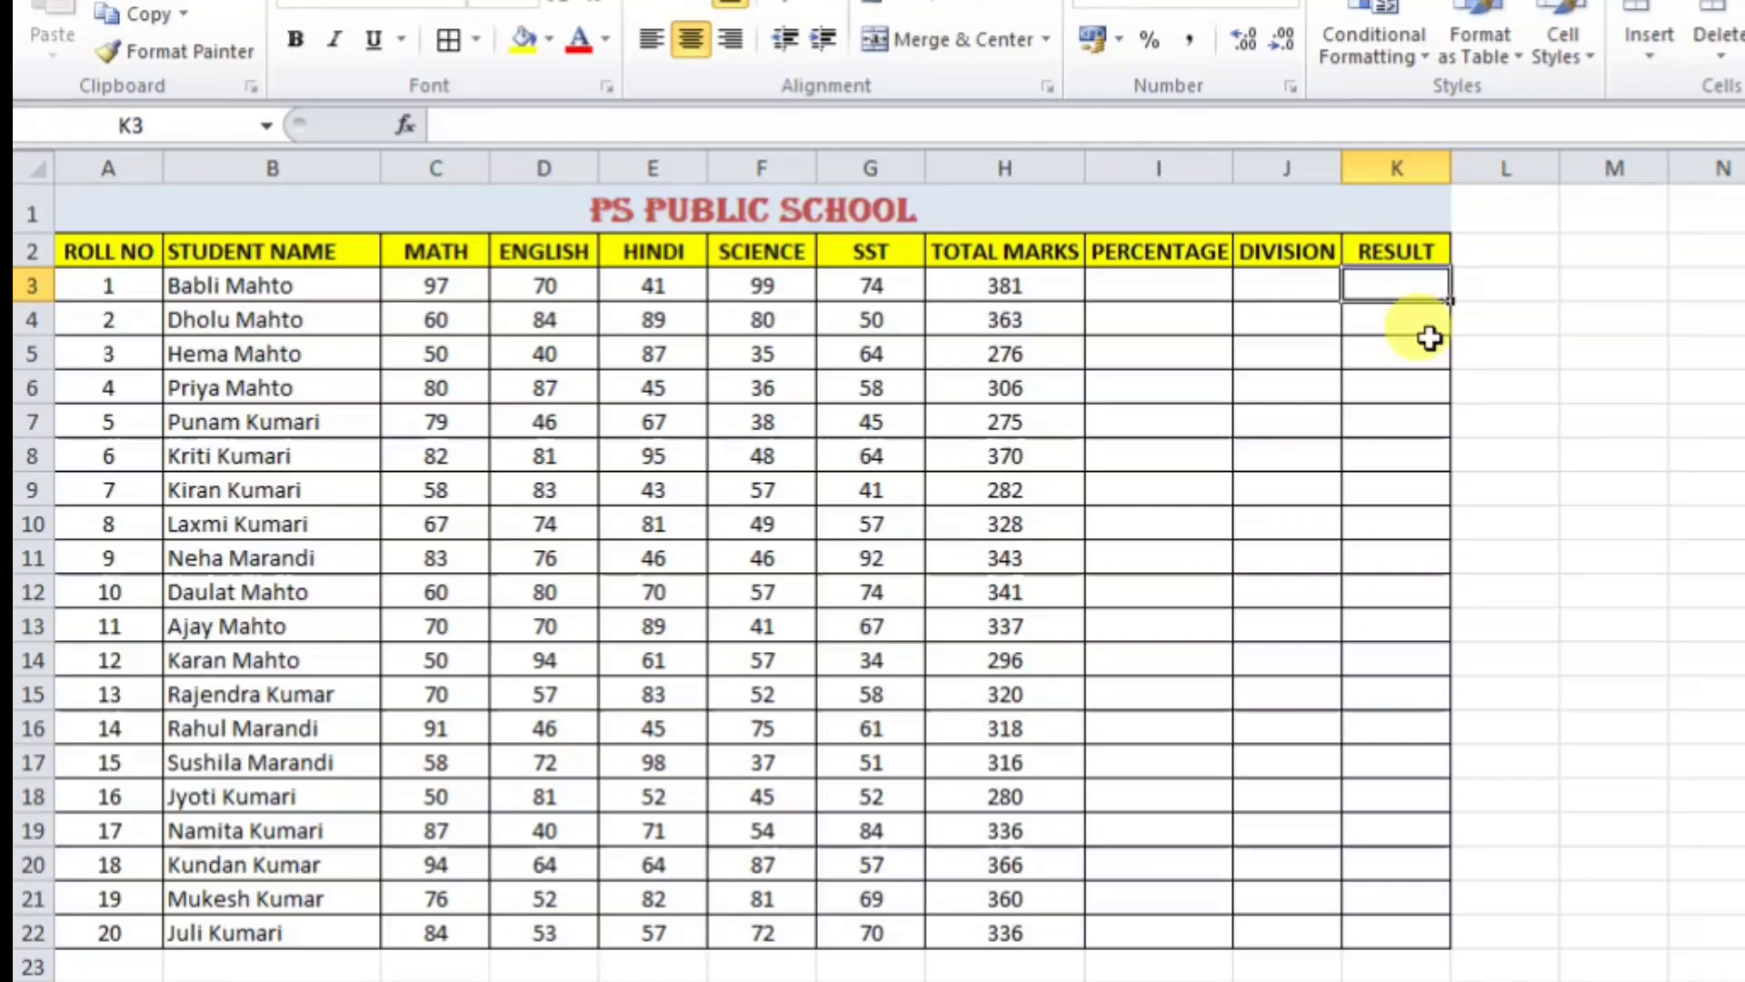
drag(1451, 168, 1503, 173)
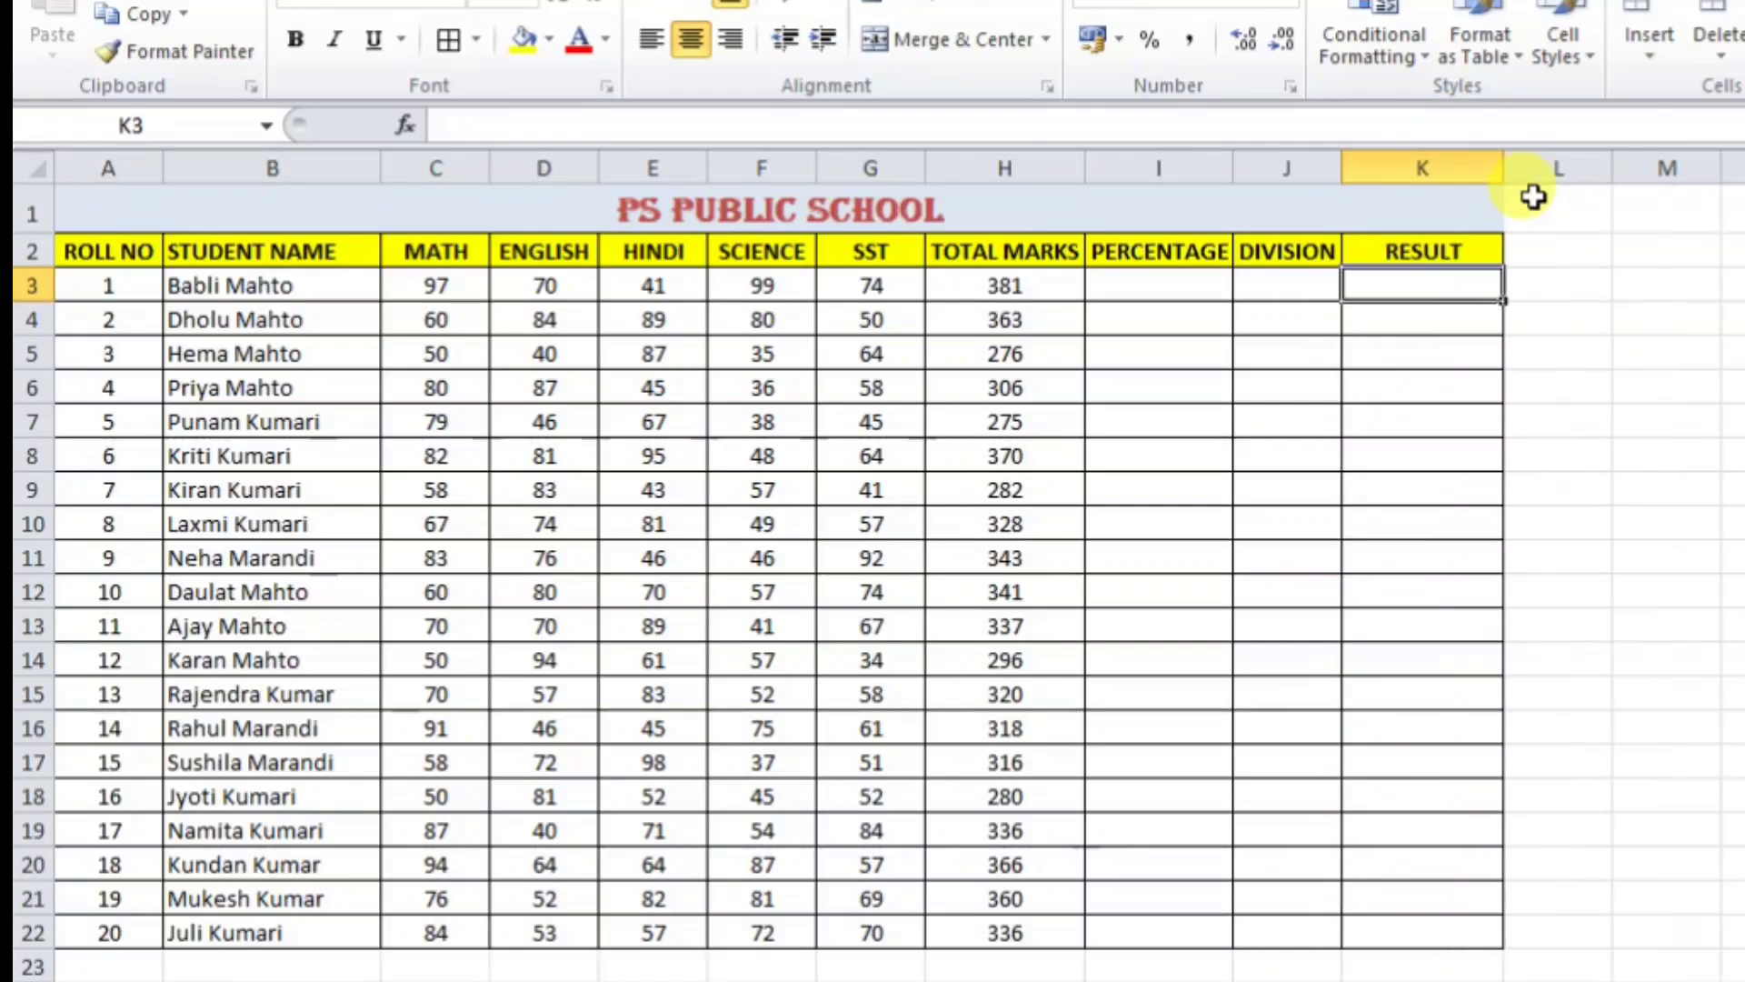
text(=)
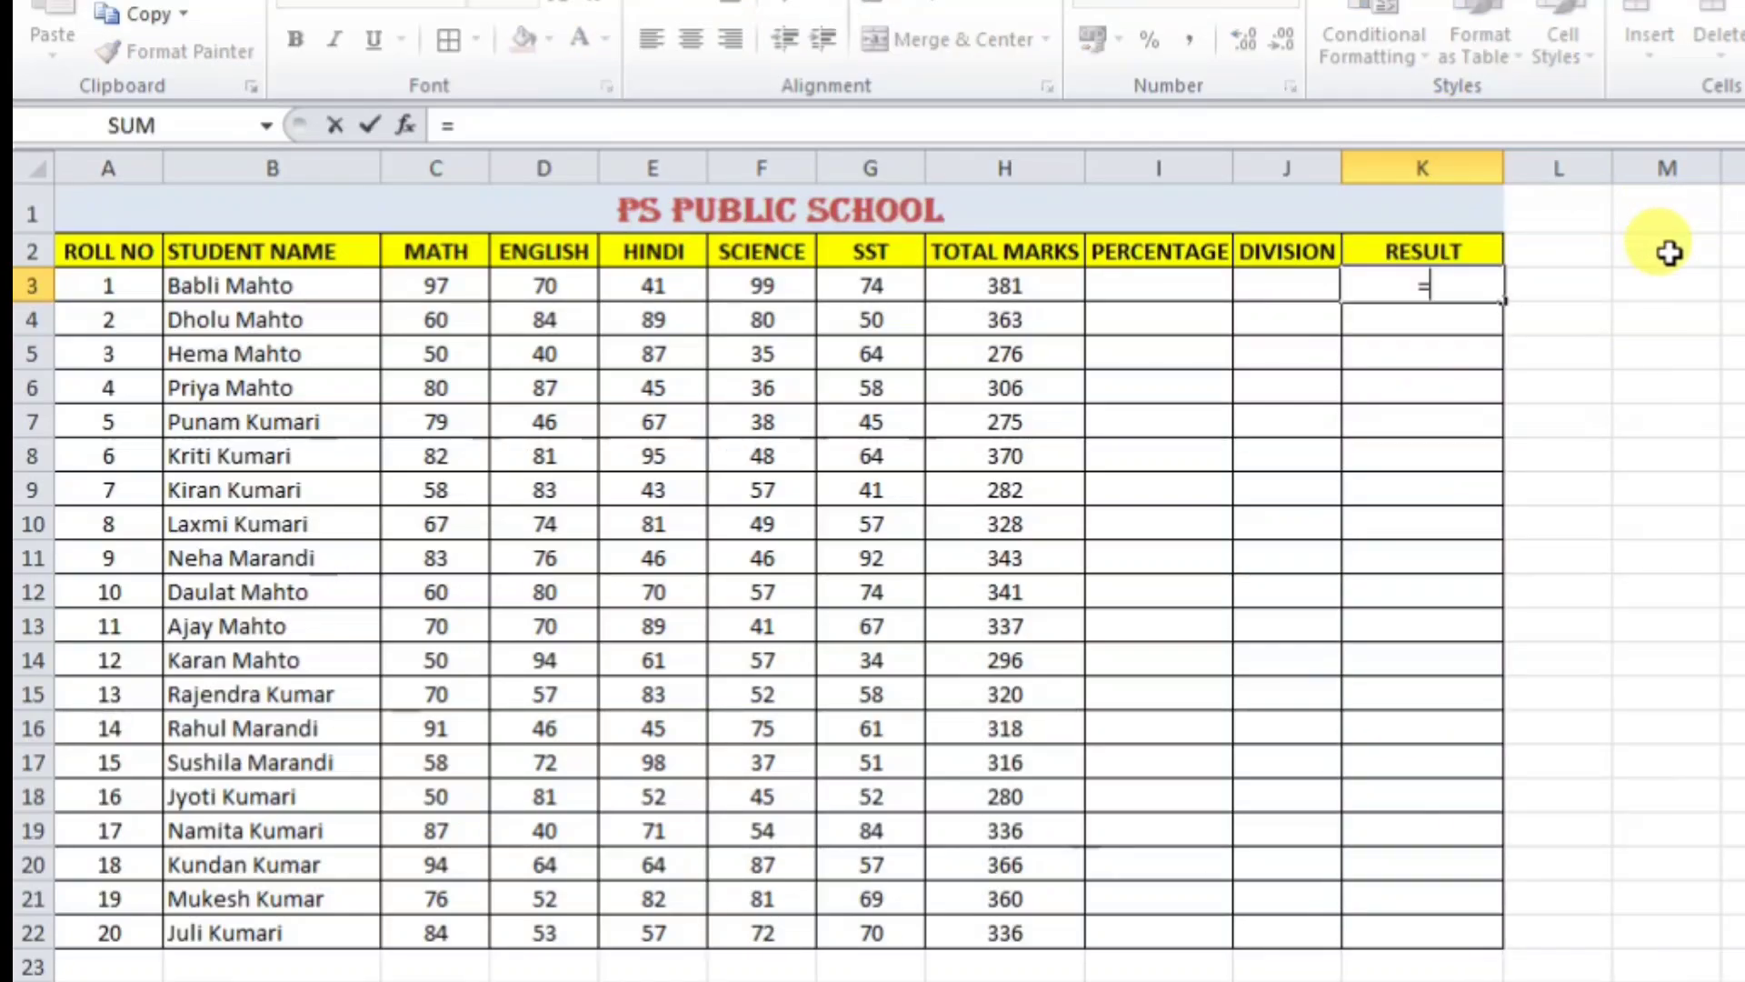
text(AND()
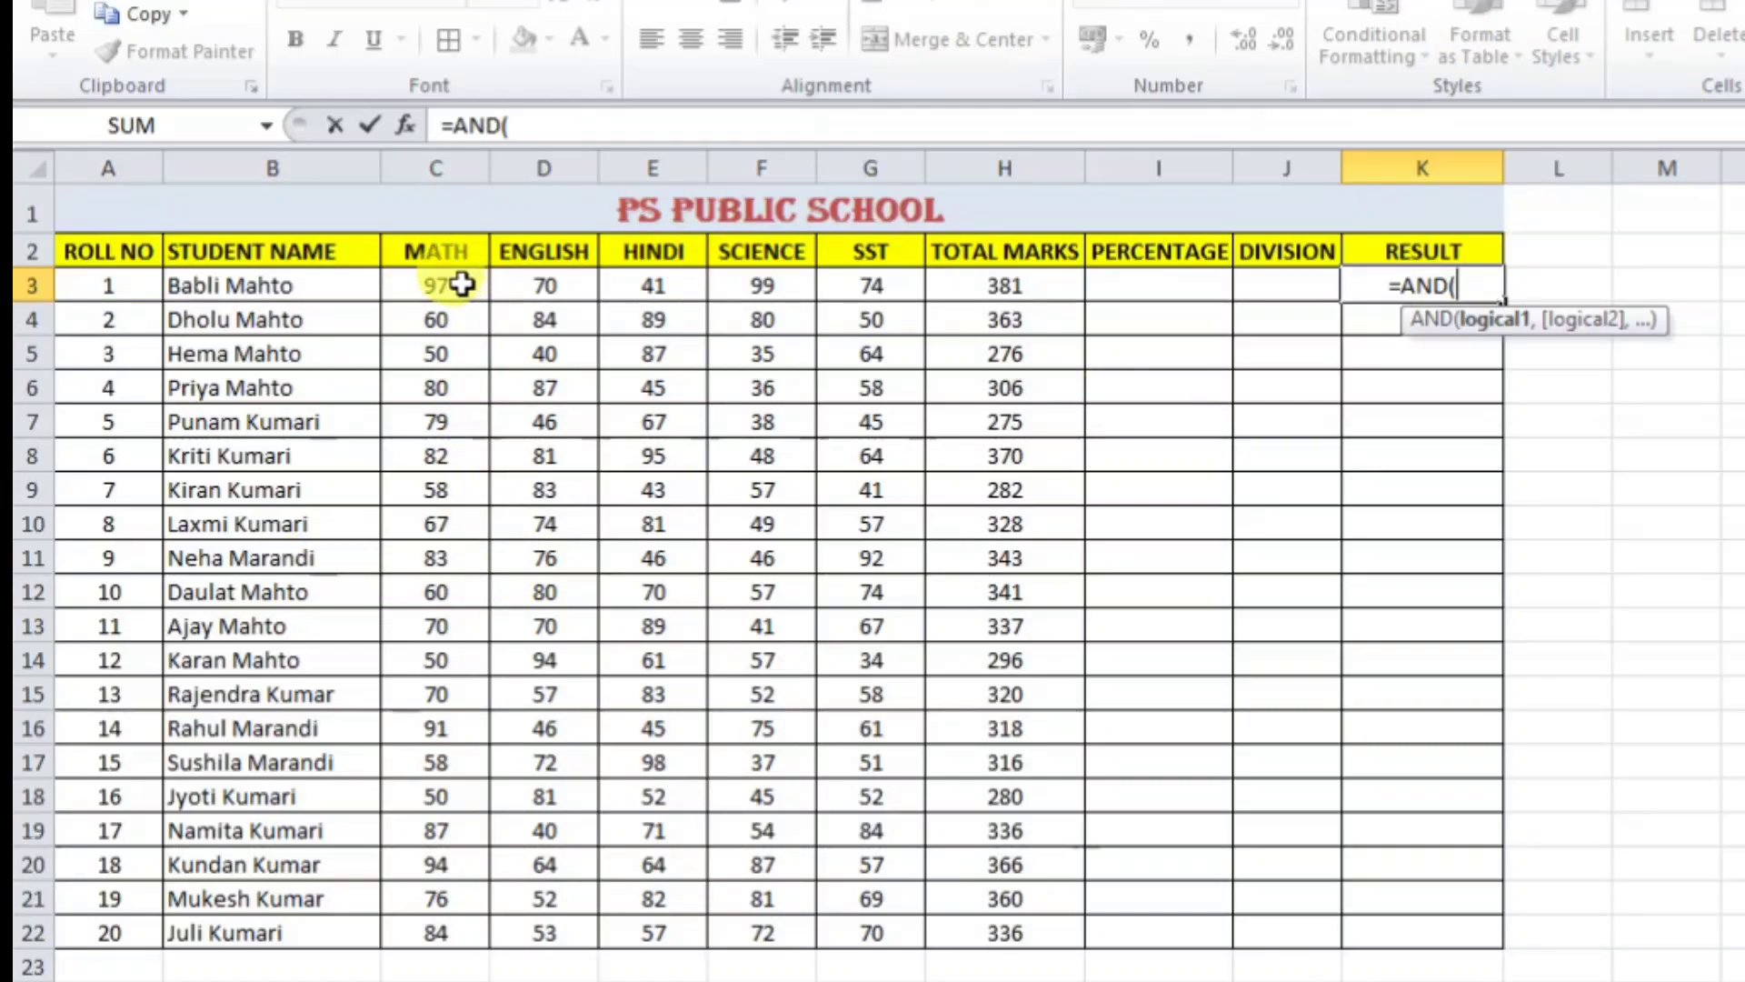
text(=)
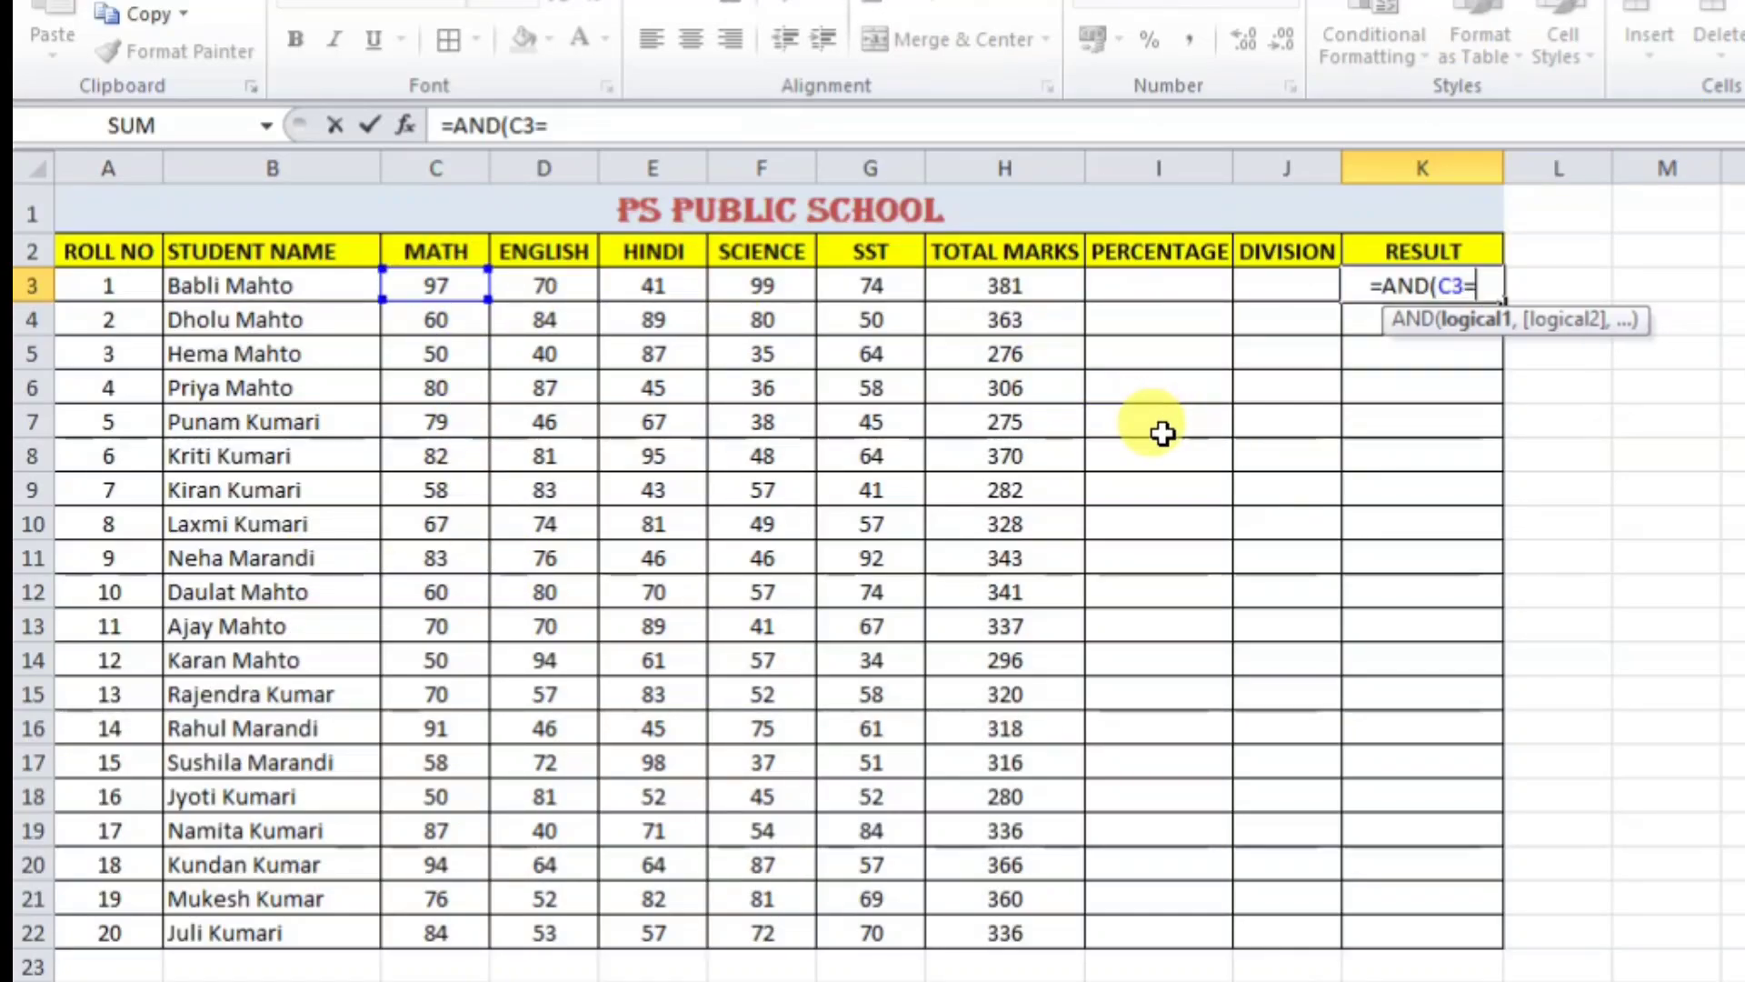
key(BackSpace)
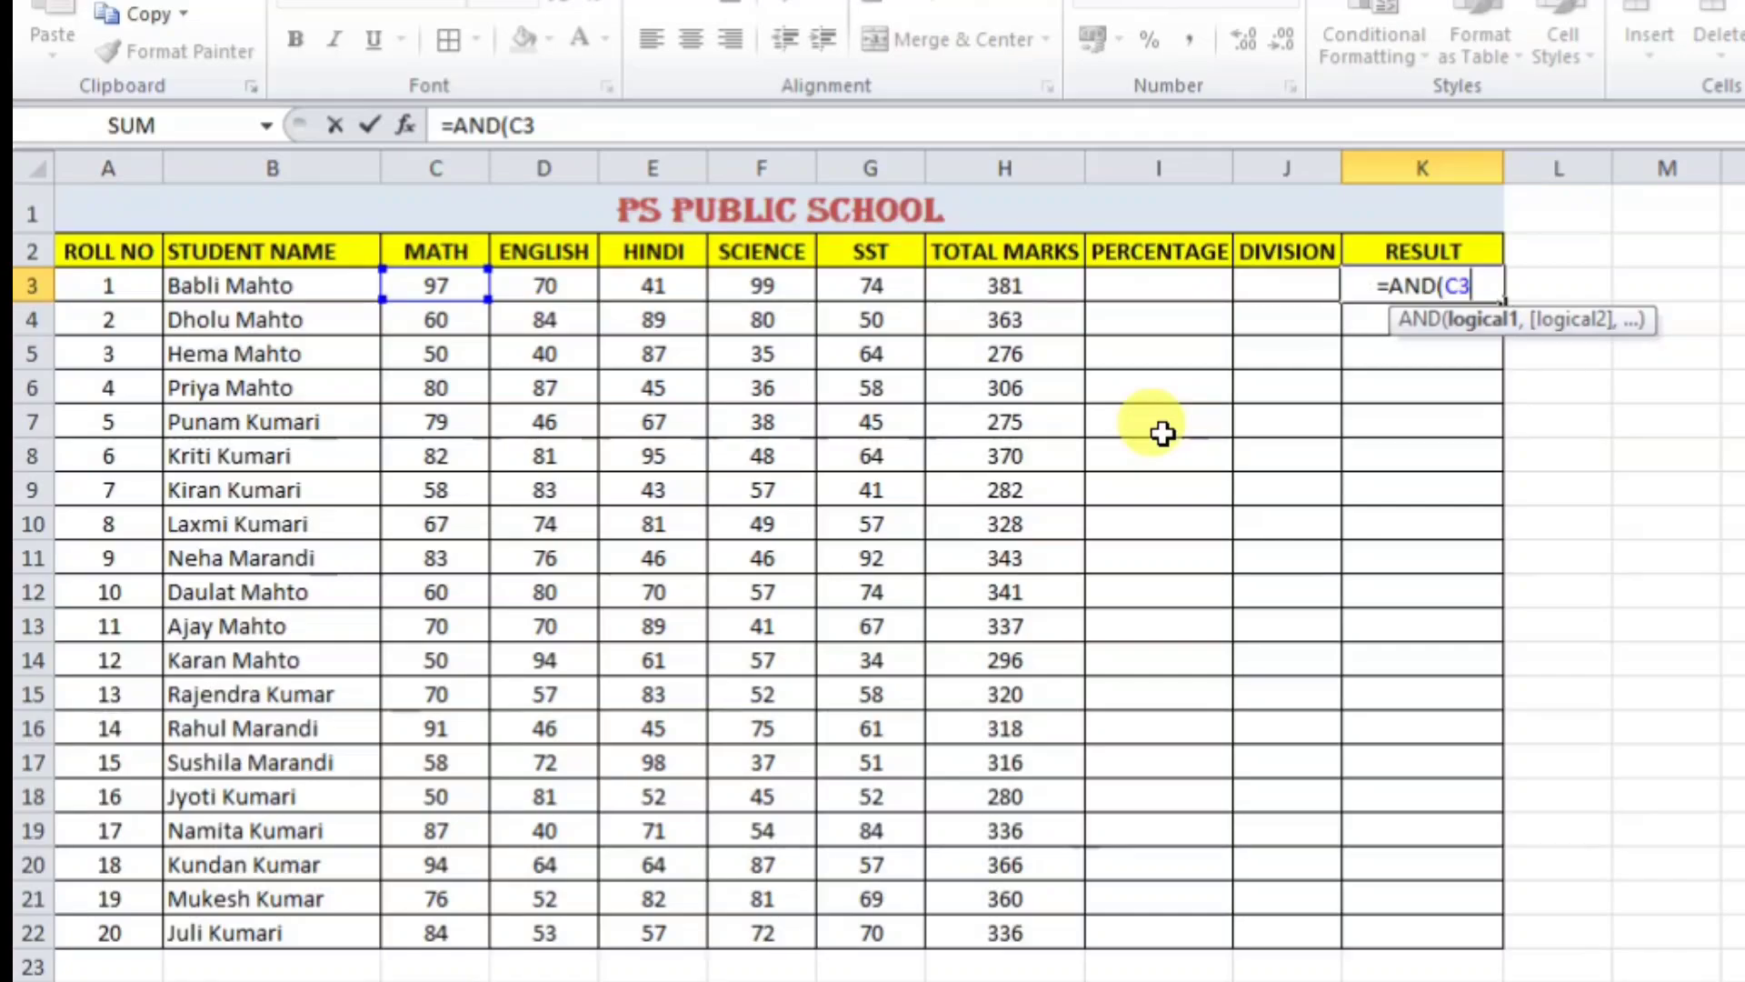
text(>=33)
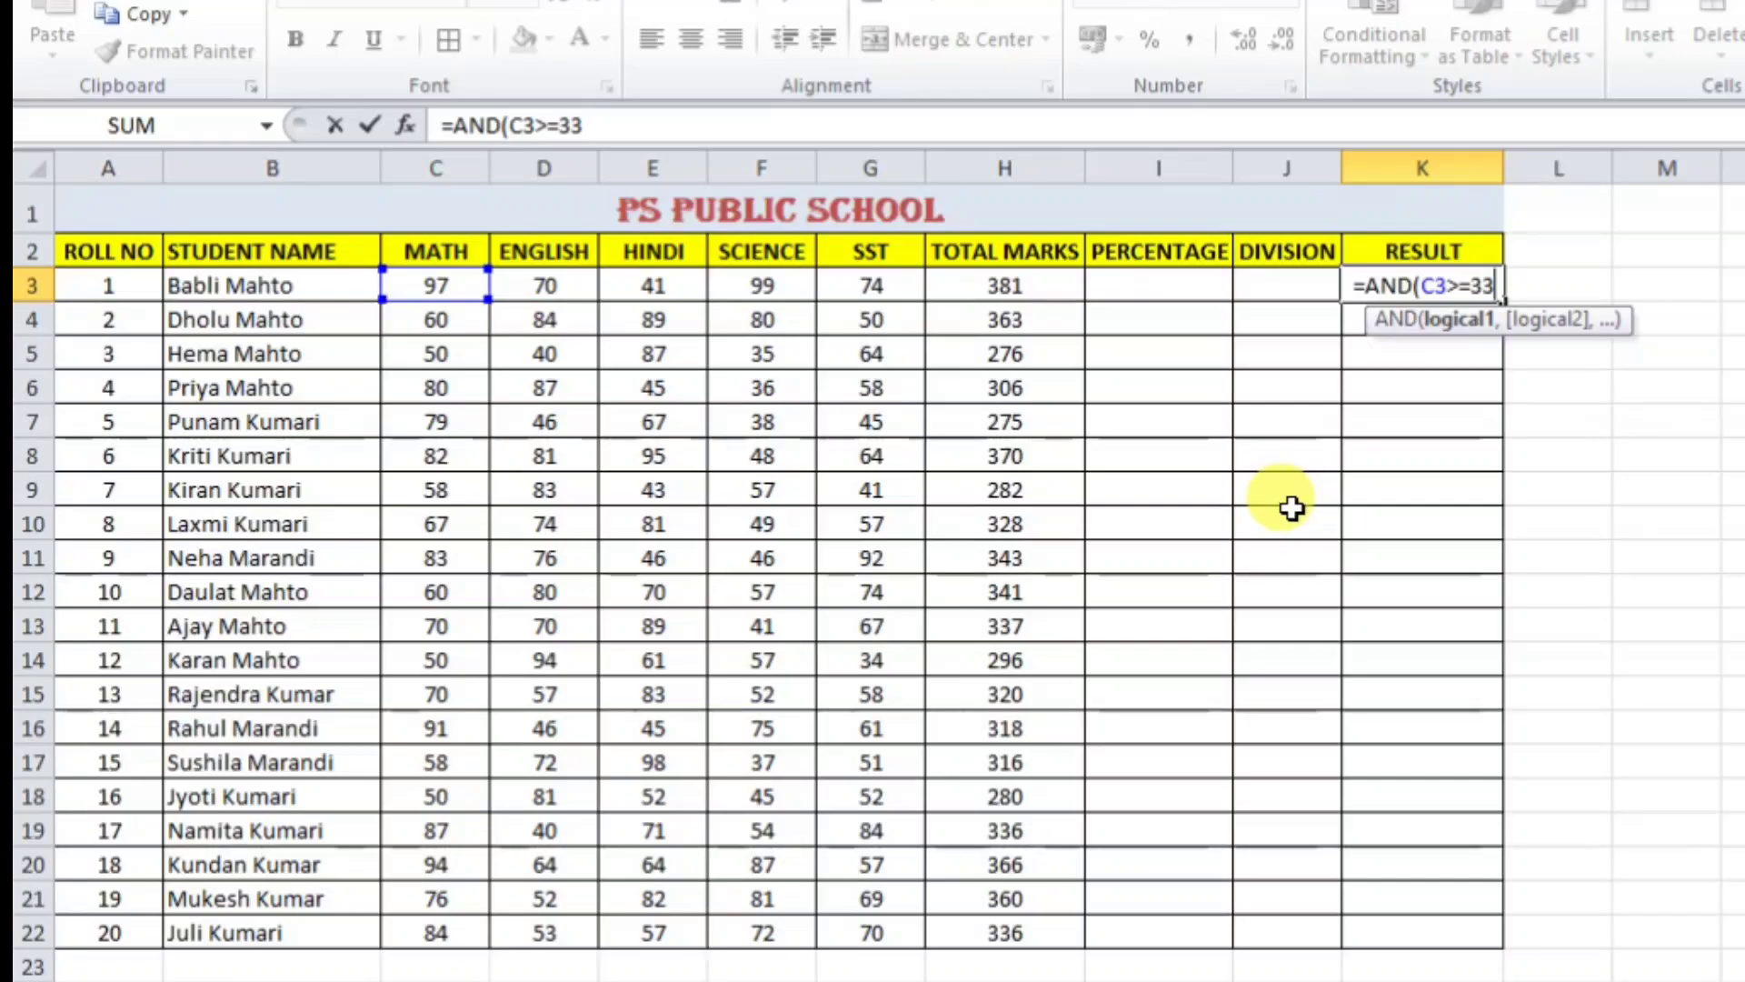
- Add a nested AND with the ENGLISH condition D3>=33 to the formula in K3
text(,)
text(AND)
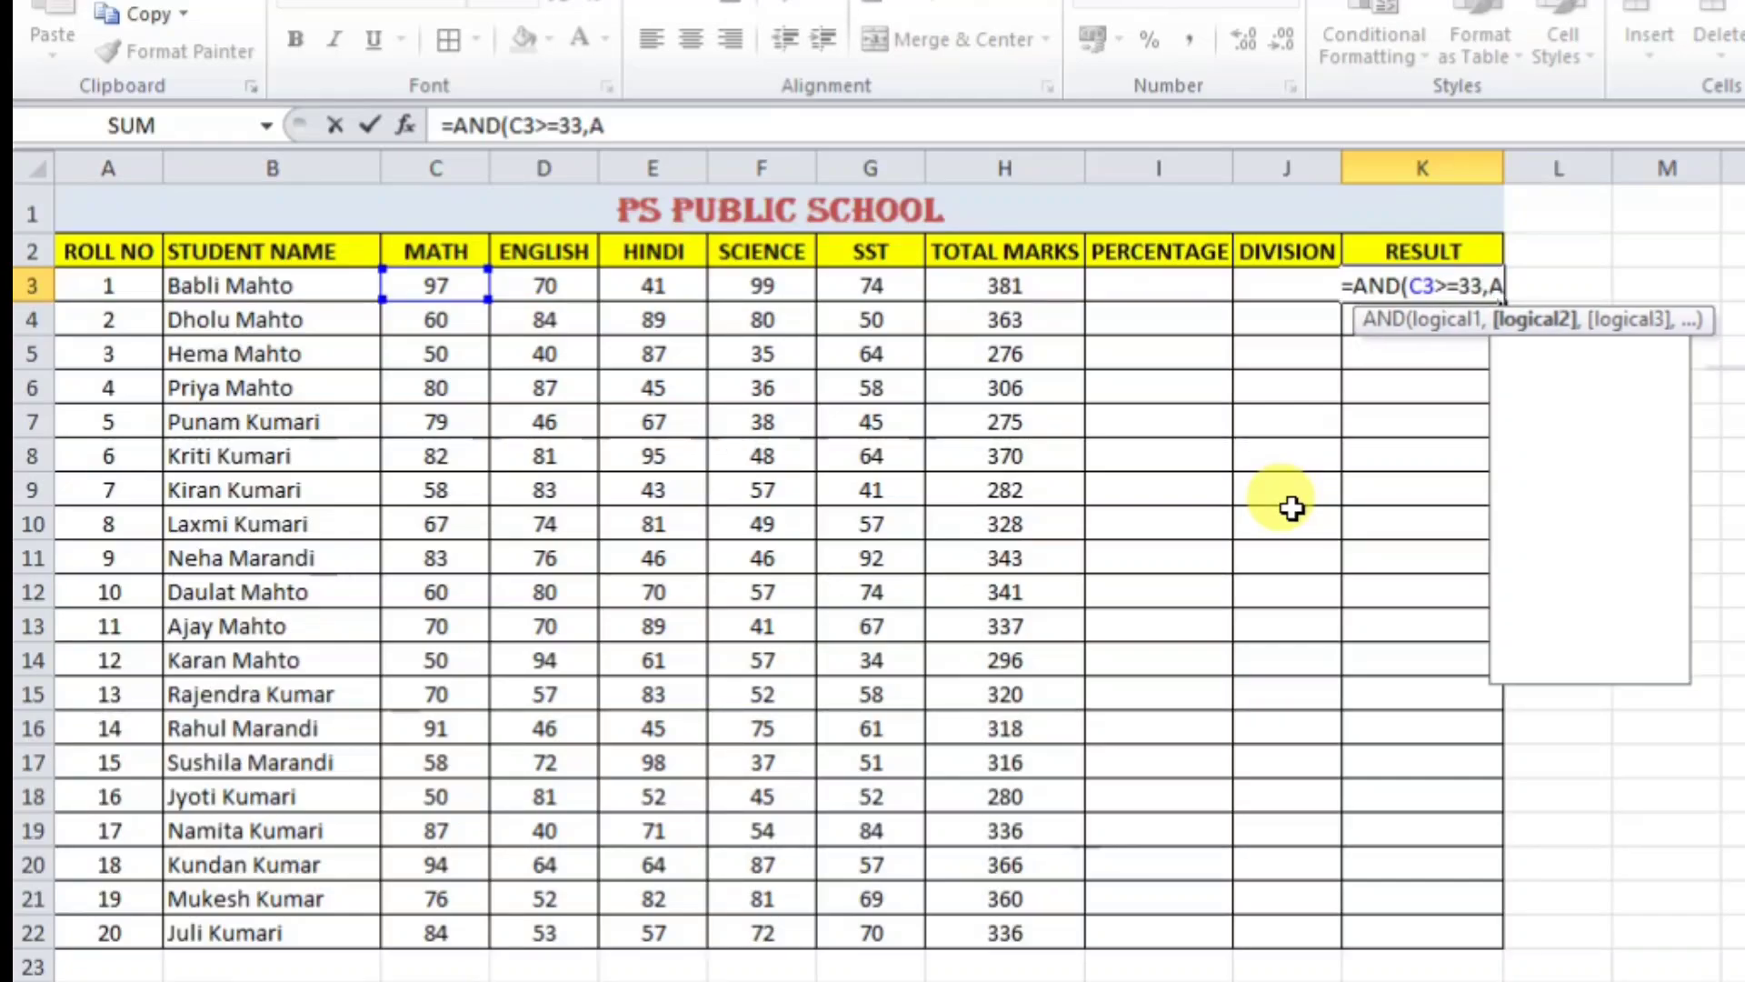
text(()
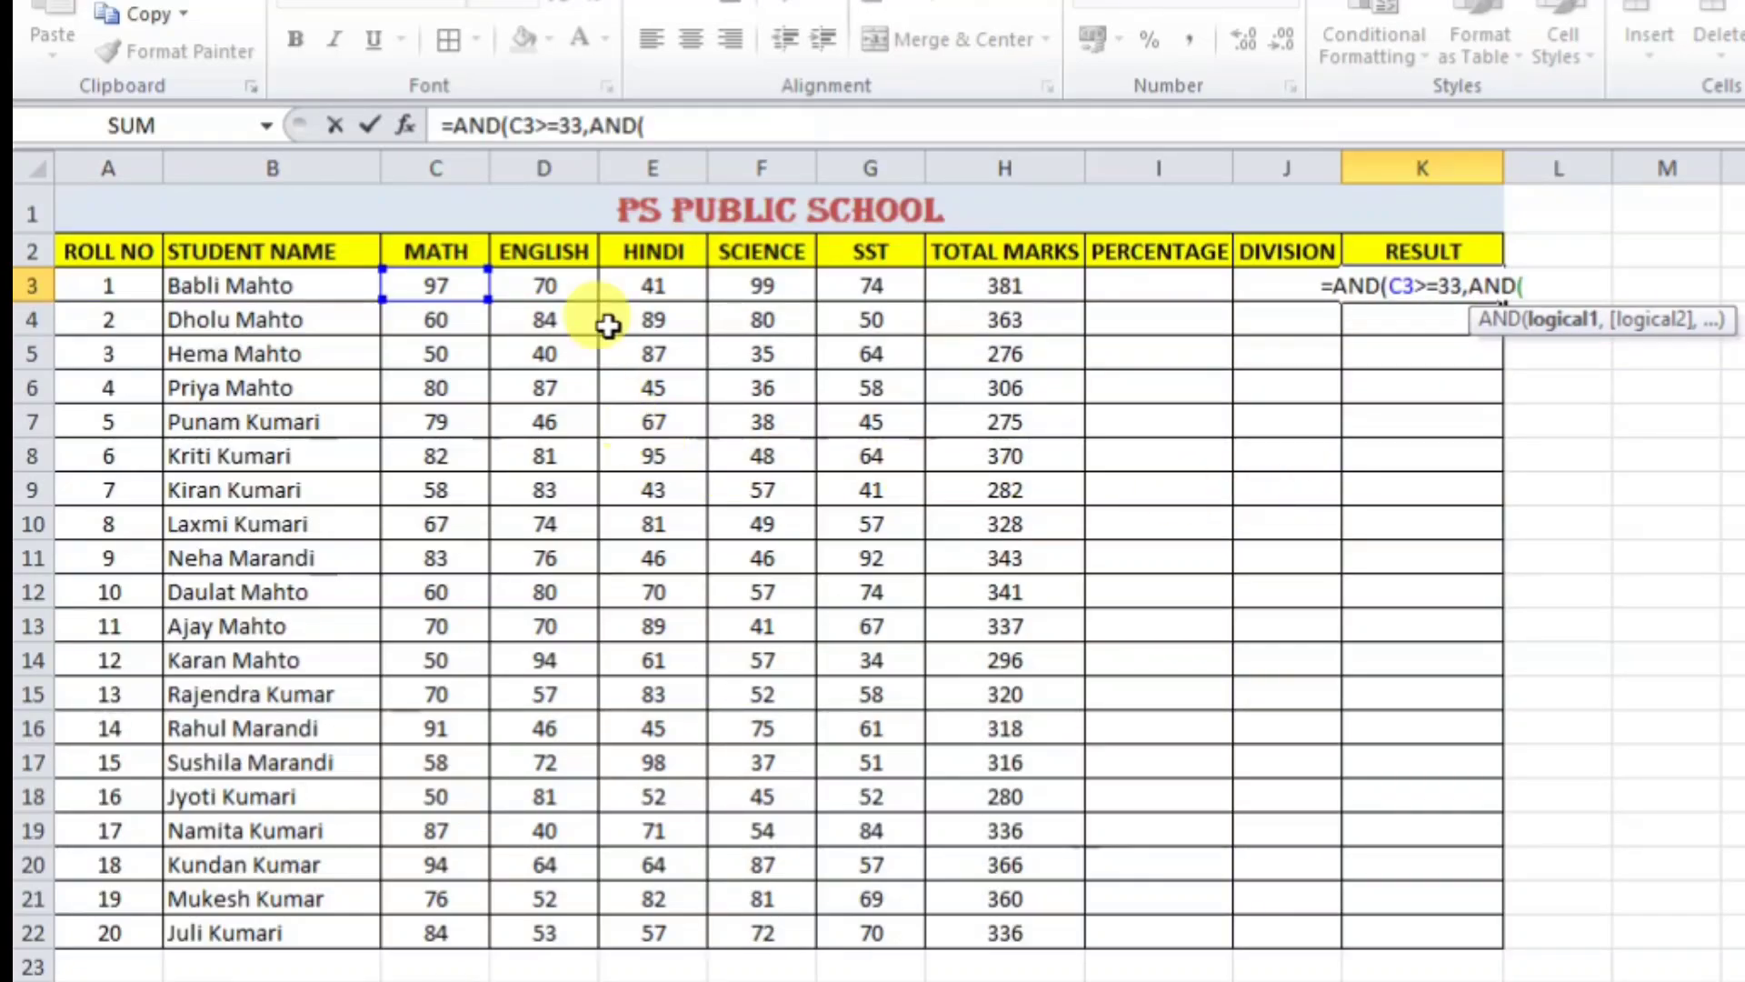
click(557, 285)
text(>=)
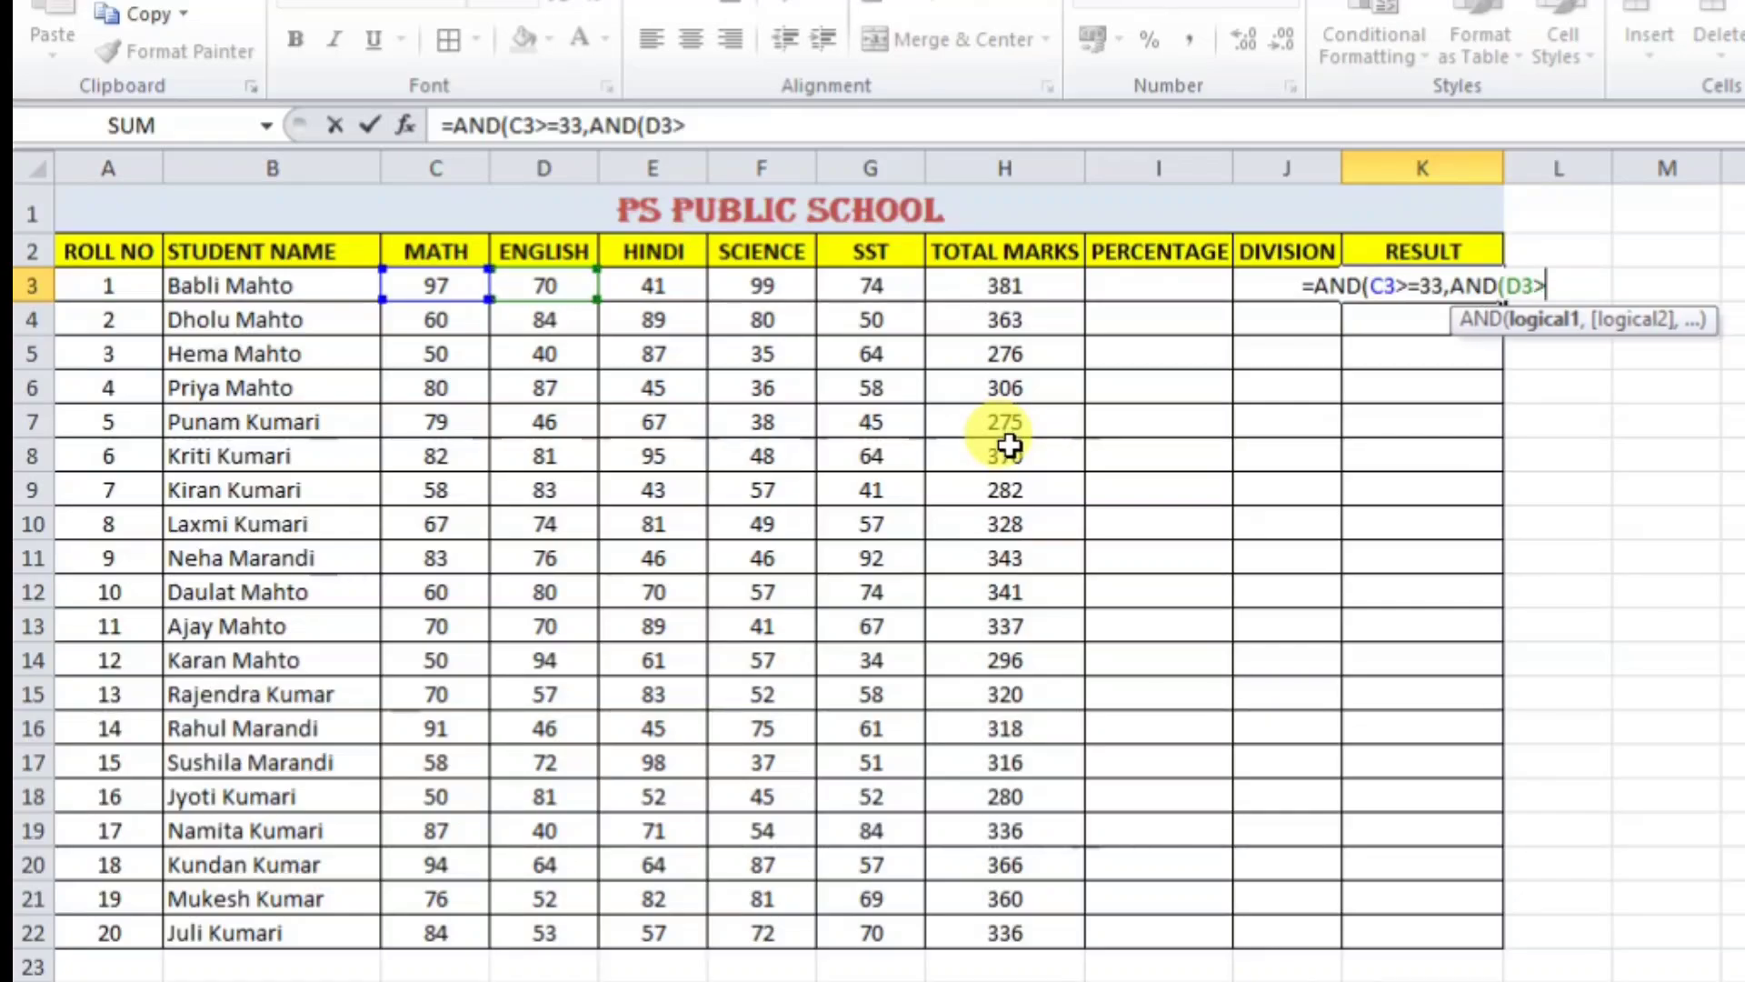
text(33)
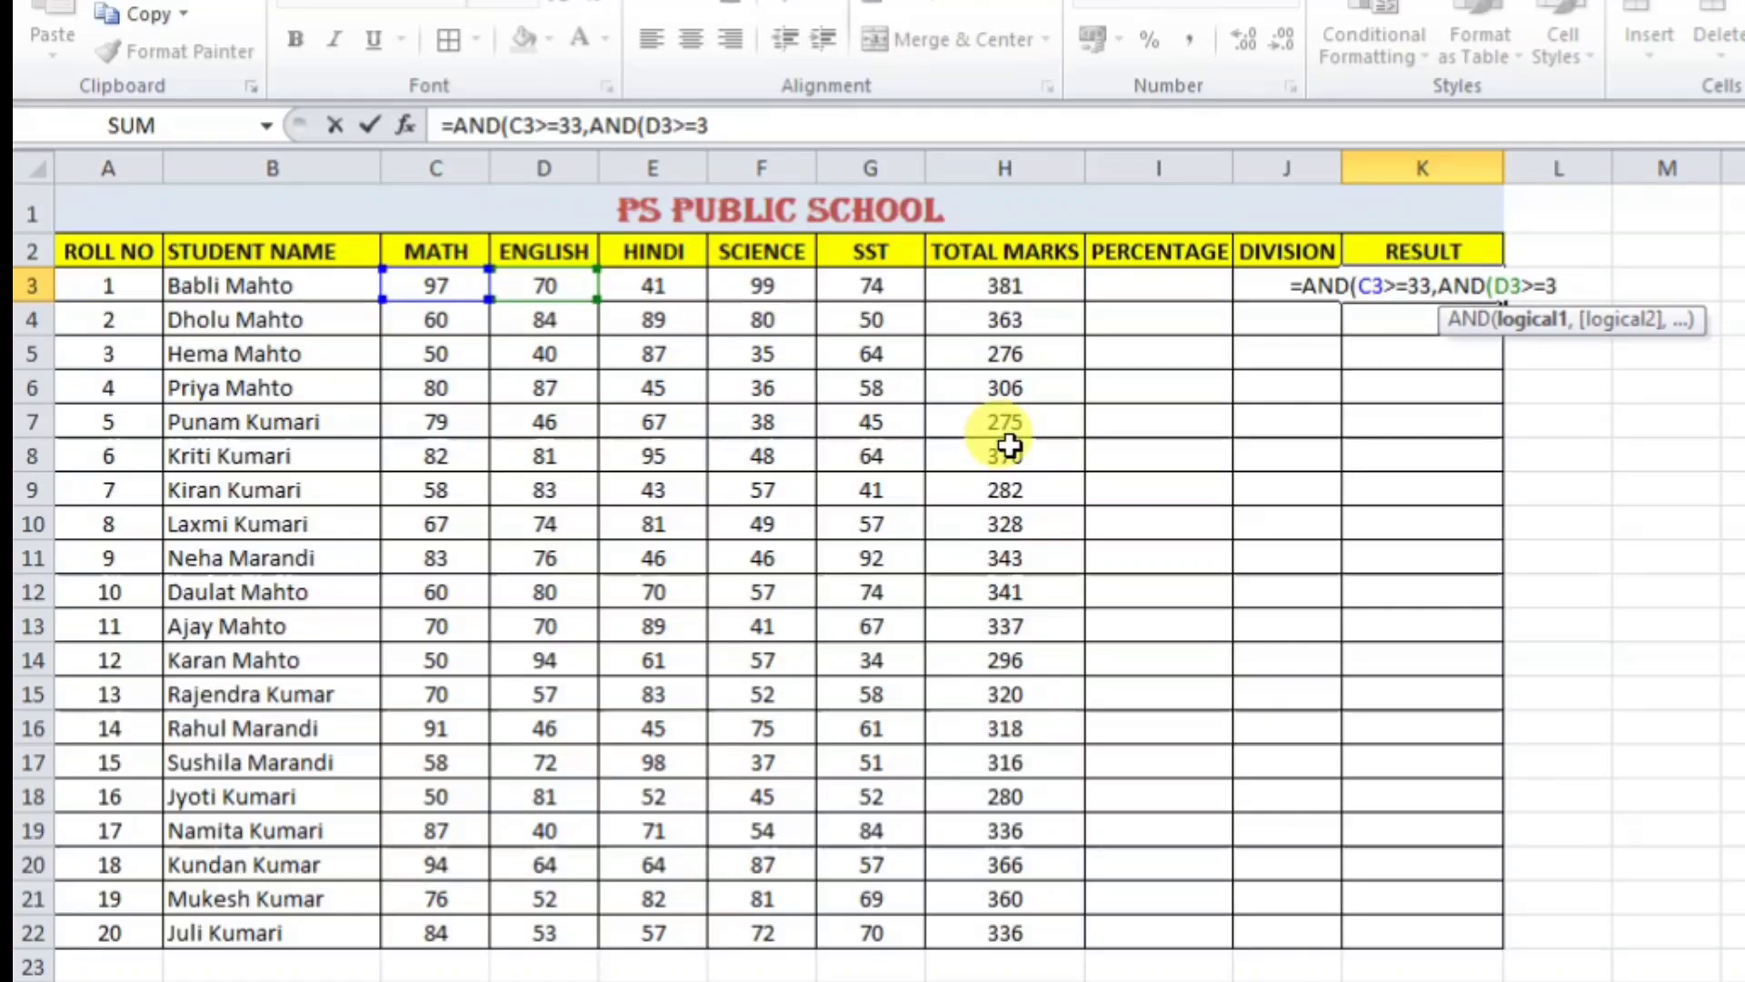
- Add a nested AND with the HINDI condition E3>=33 to the formula in K3
text(,AND)
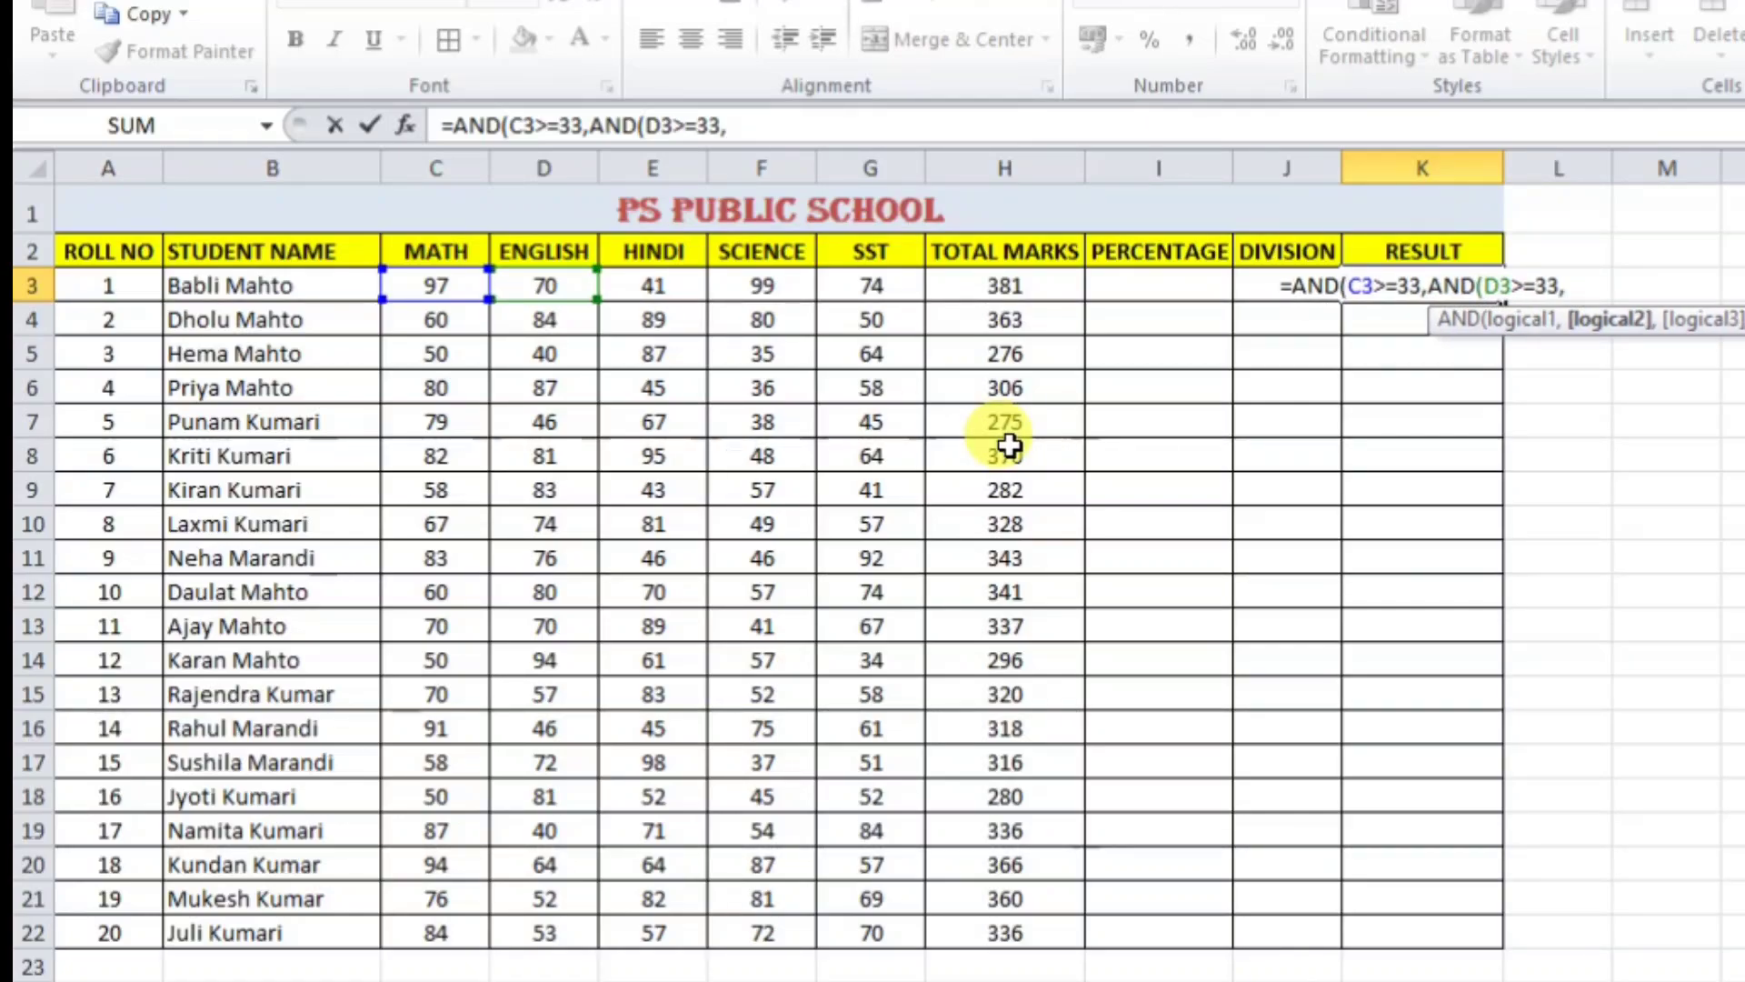
text(()
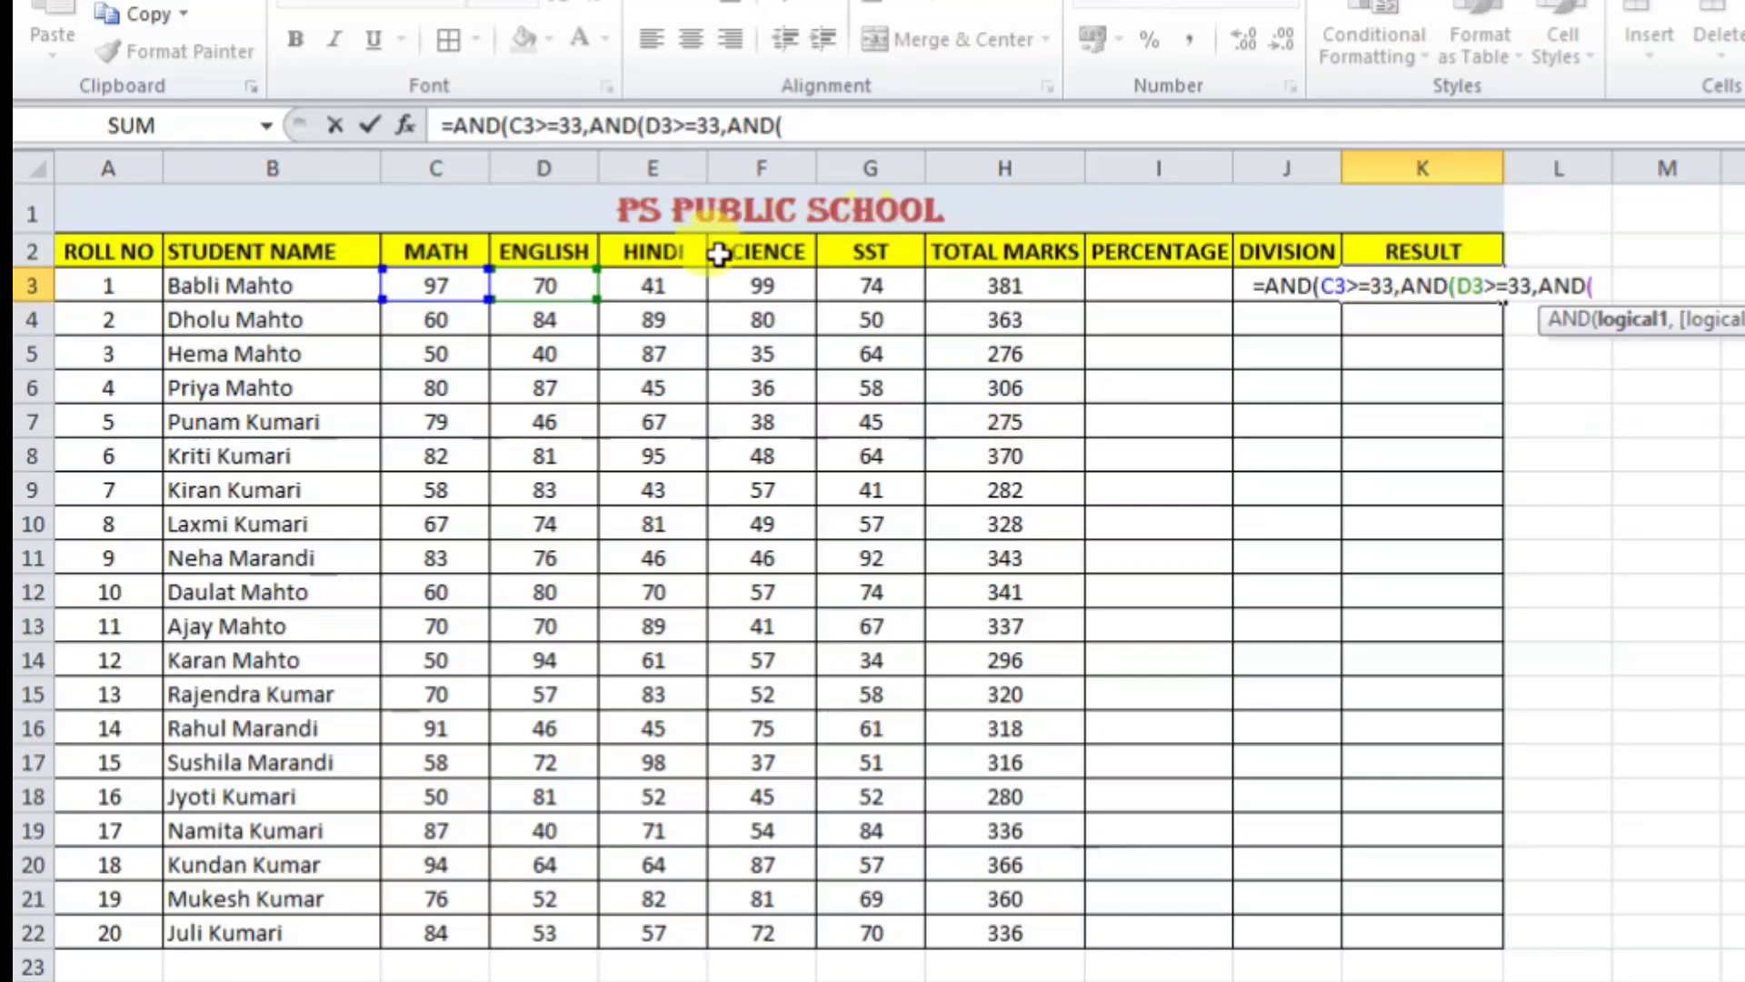
click(661, 288)
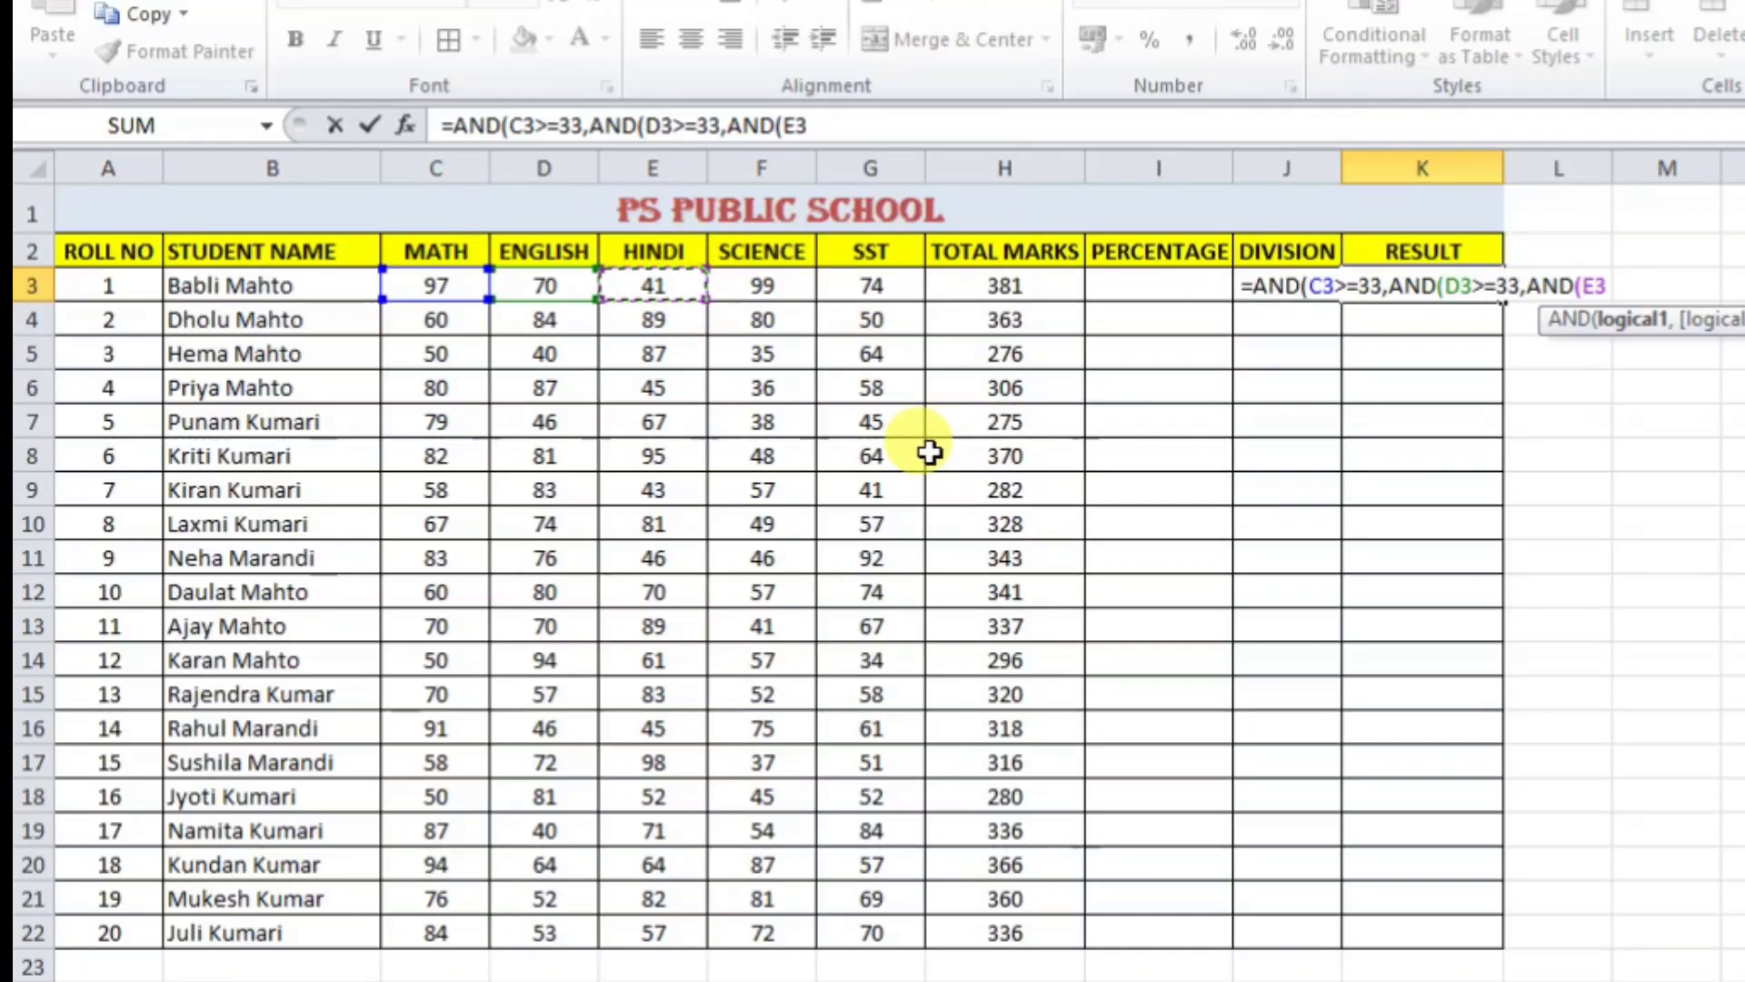
text(>=)
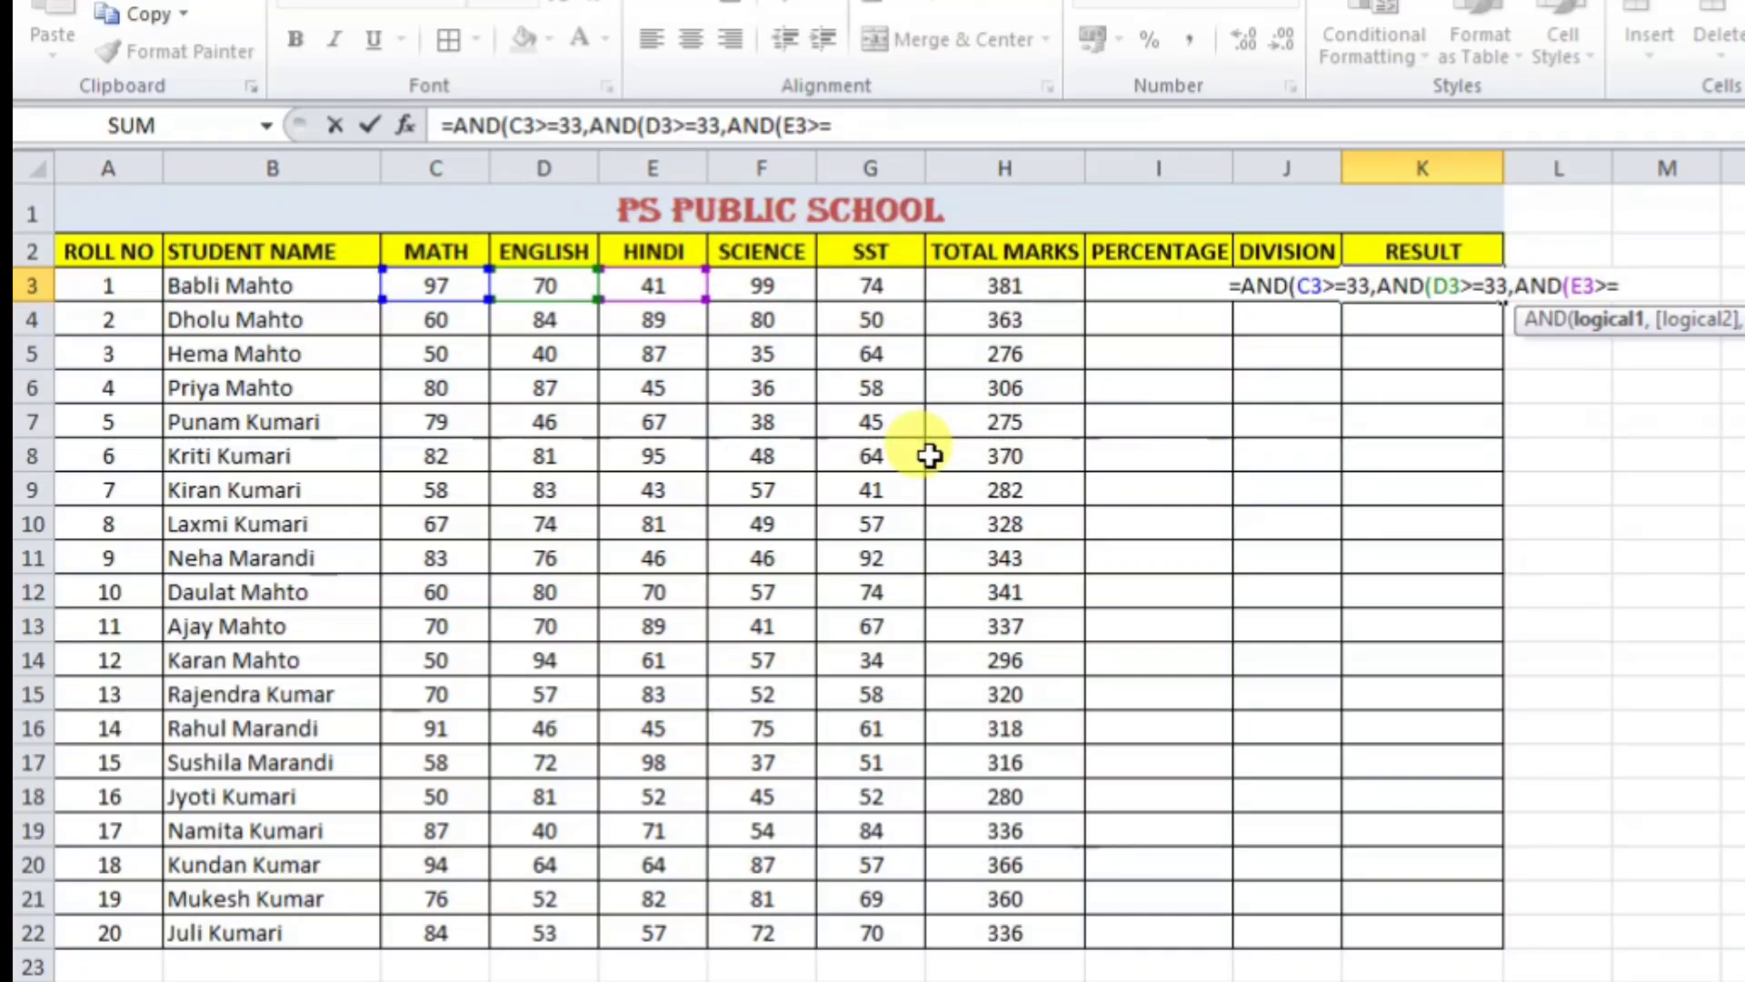
text(33,AN)
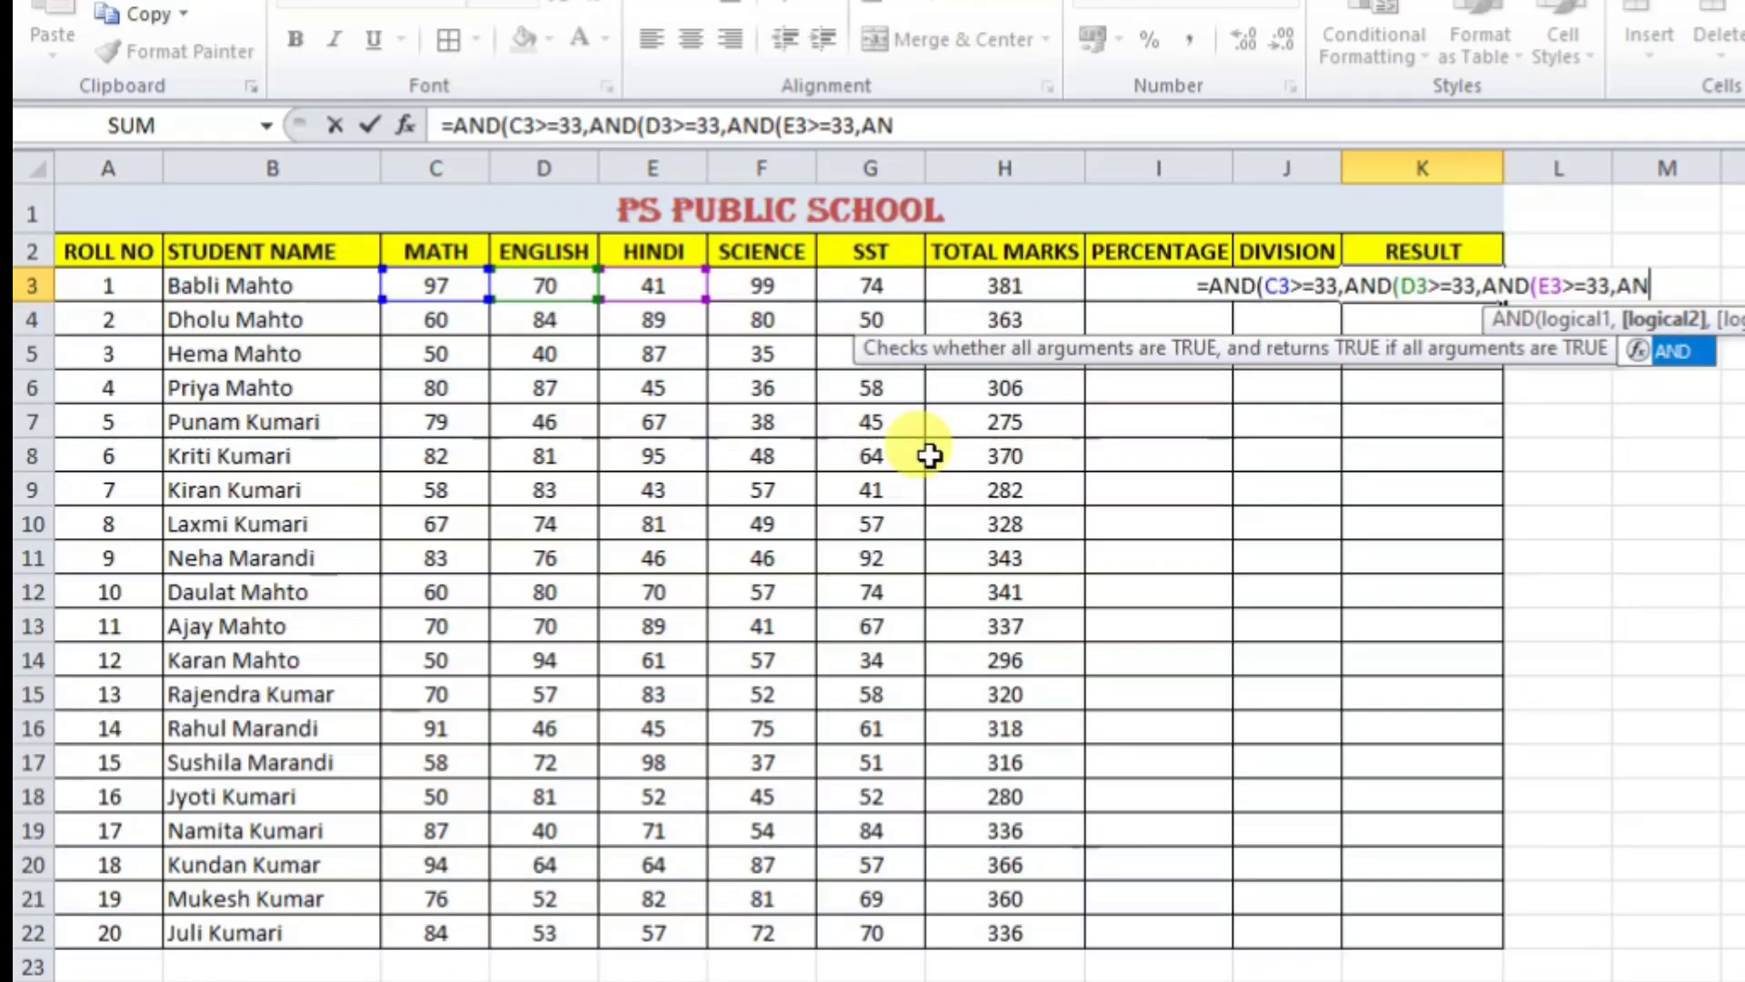
- Add a nested AND with the SCIENCE condition F3>=33 to the formula in K3
text(D()
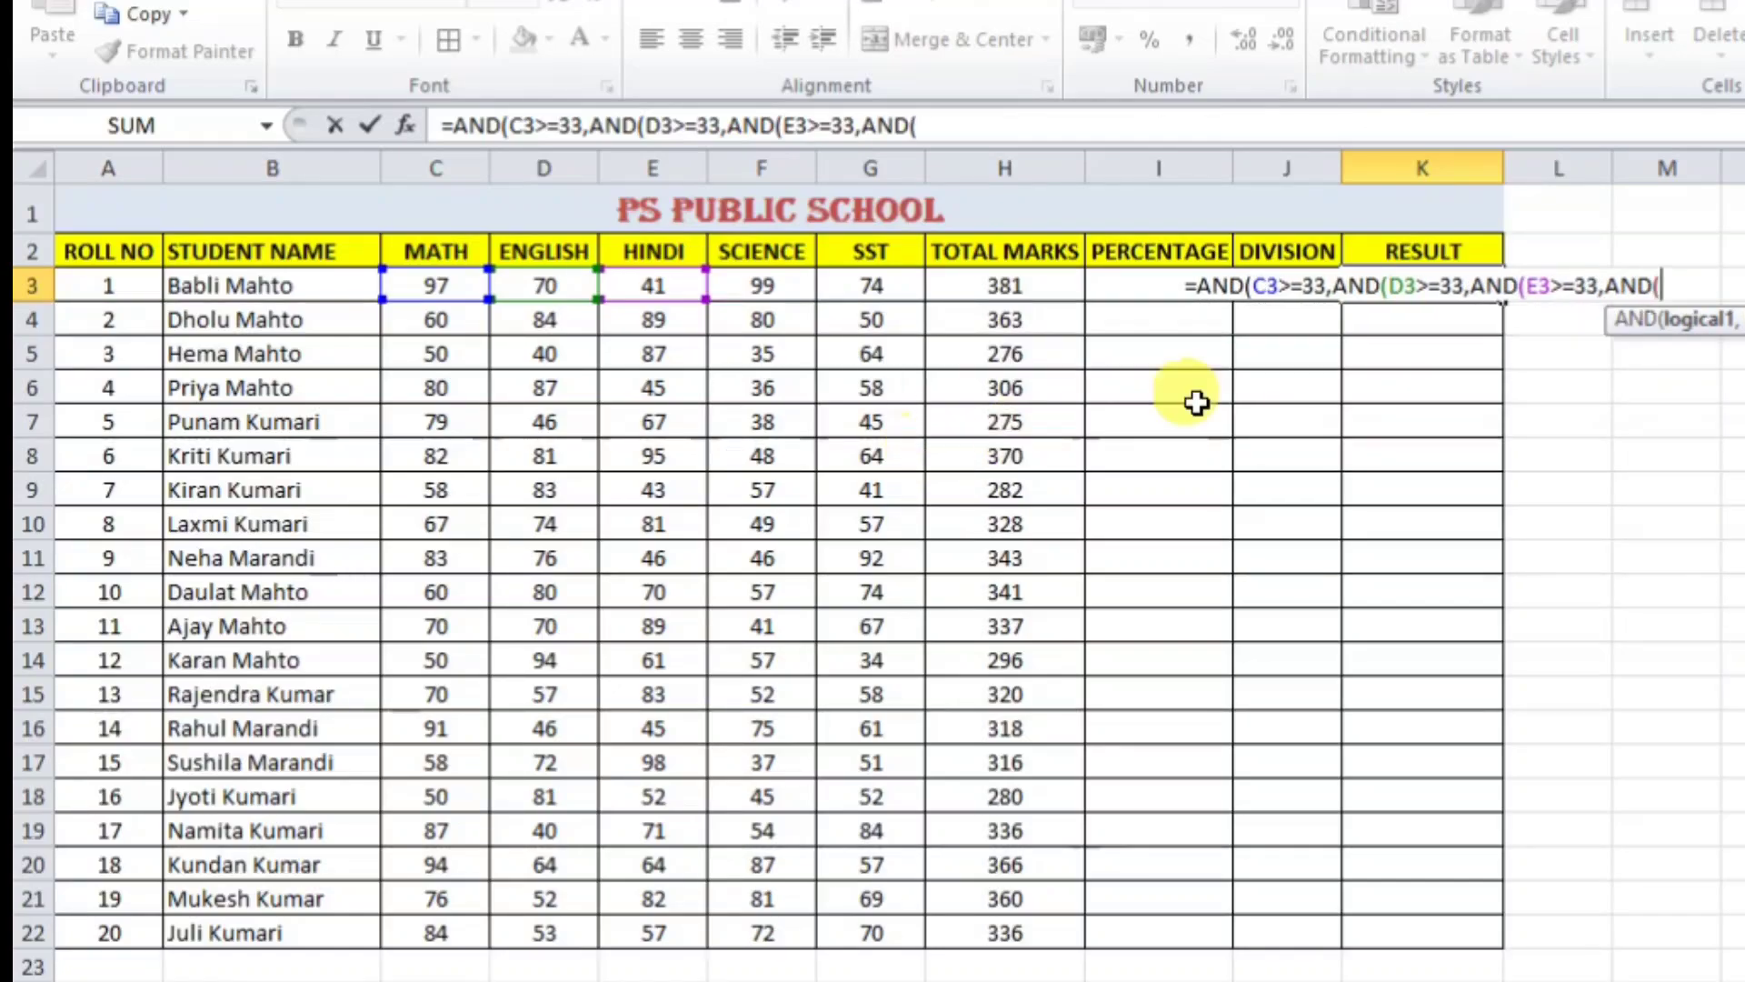
click(790, 296)
text(>)
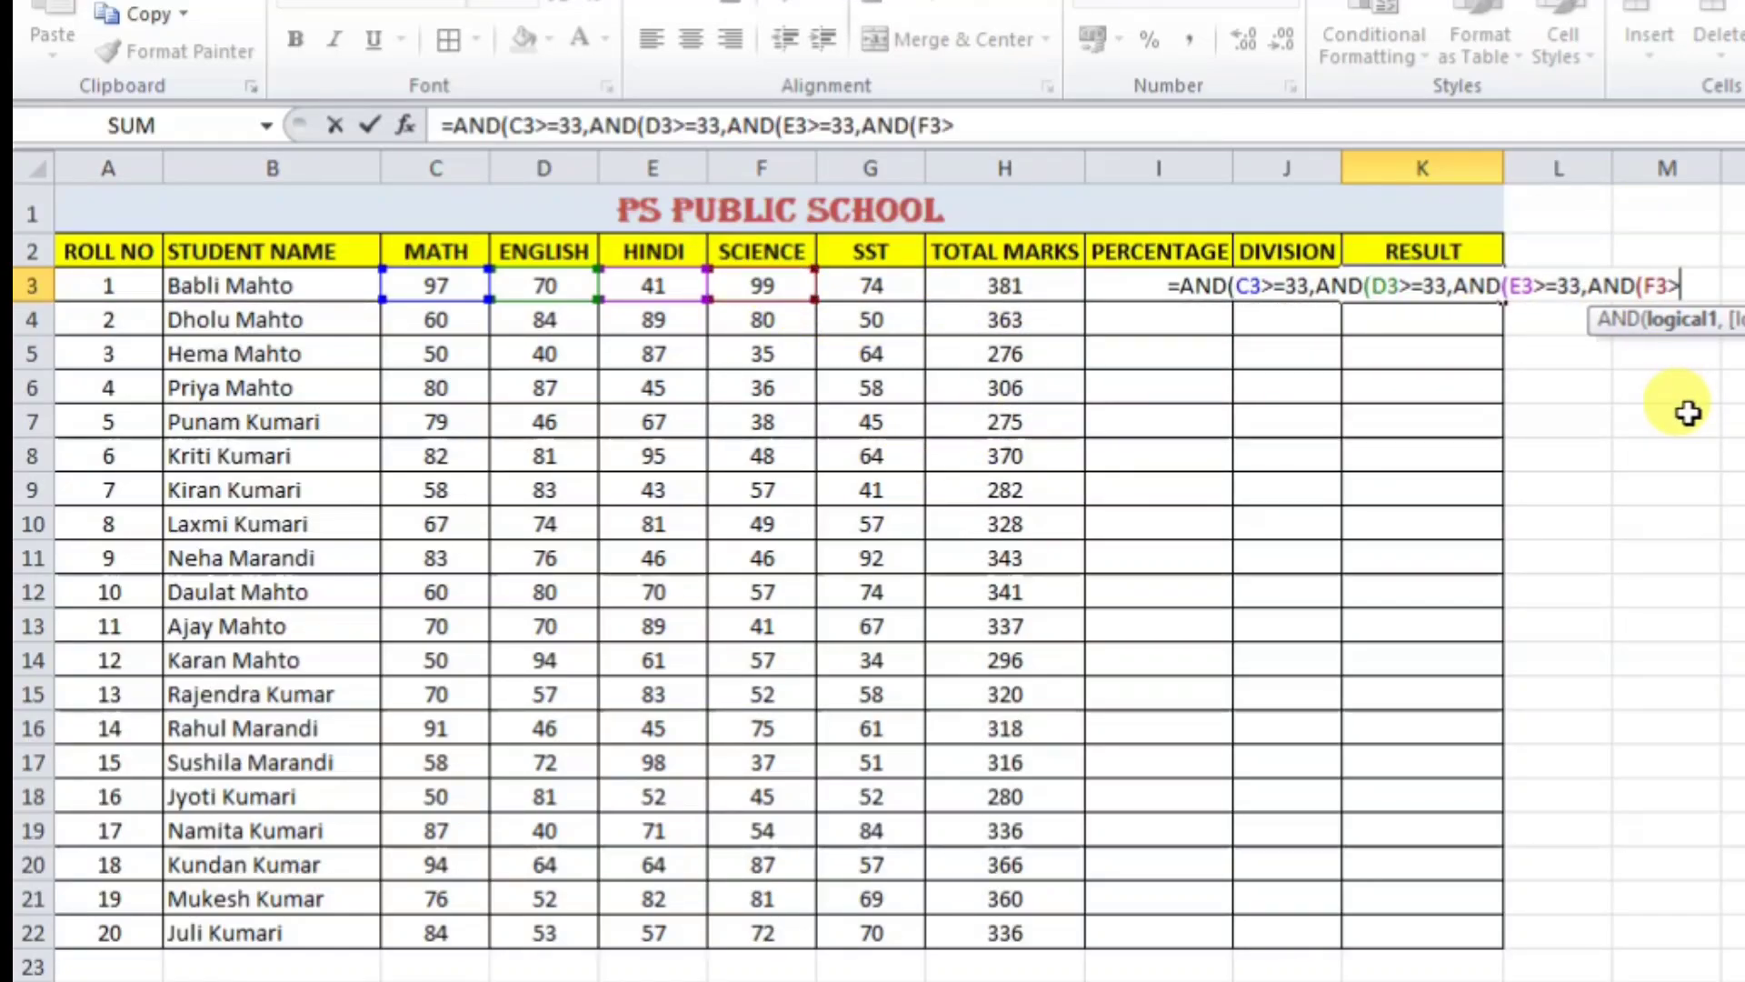
text(=33)
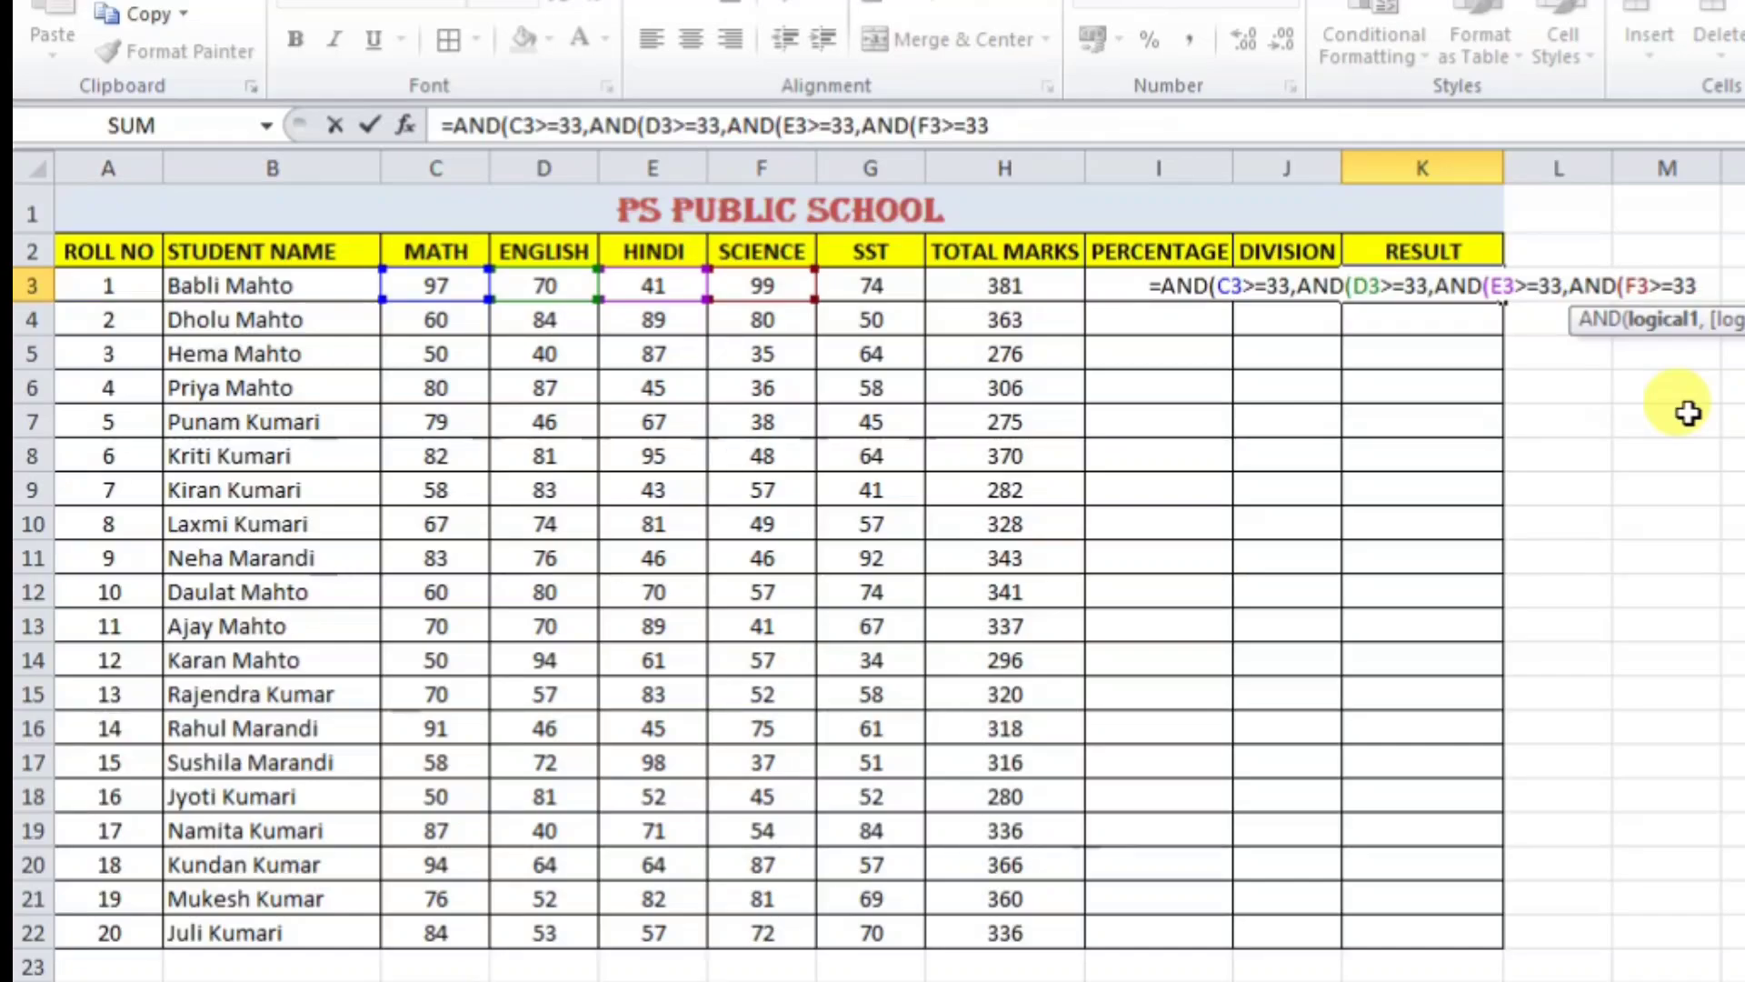
- Add a nested AND with the SST condition G3>=33 to the formula in K3 and enter the completed formula
text(,)
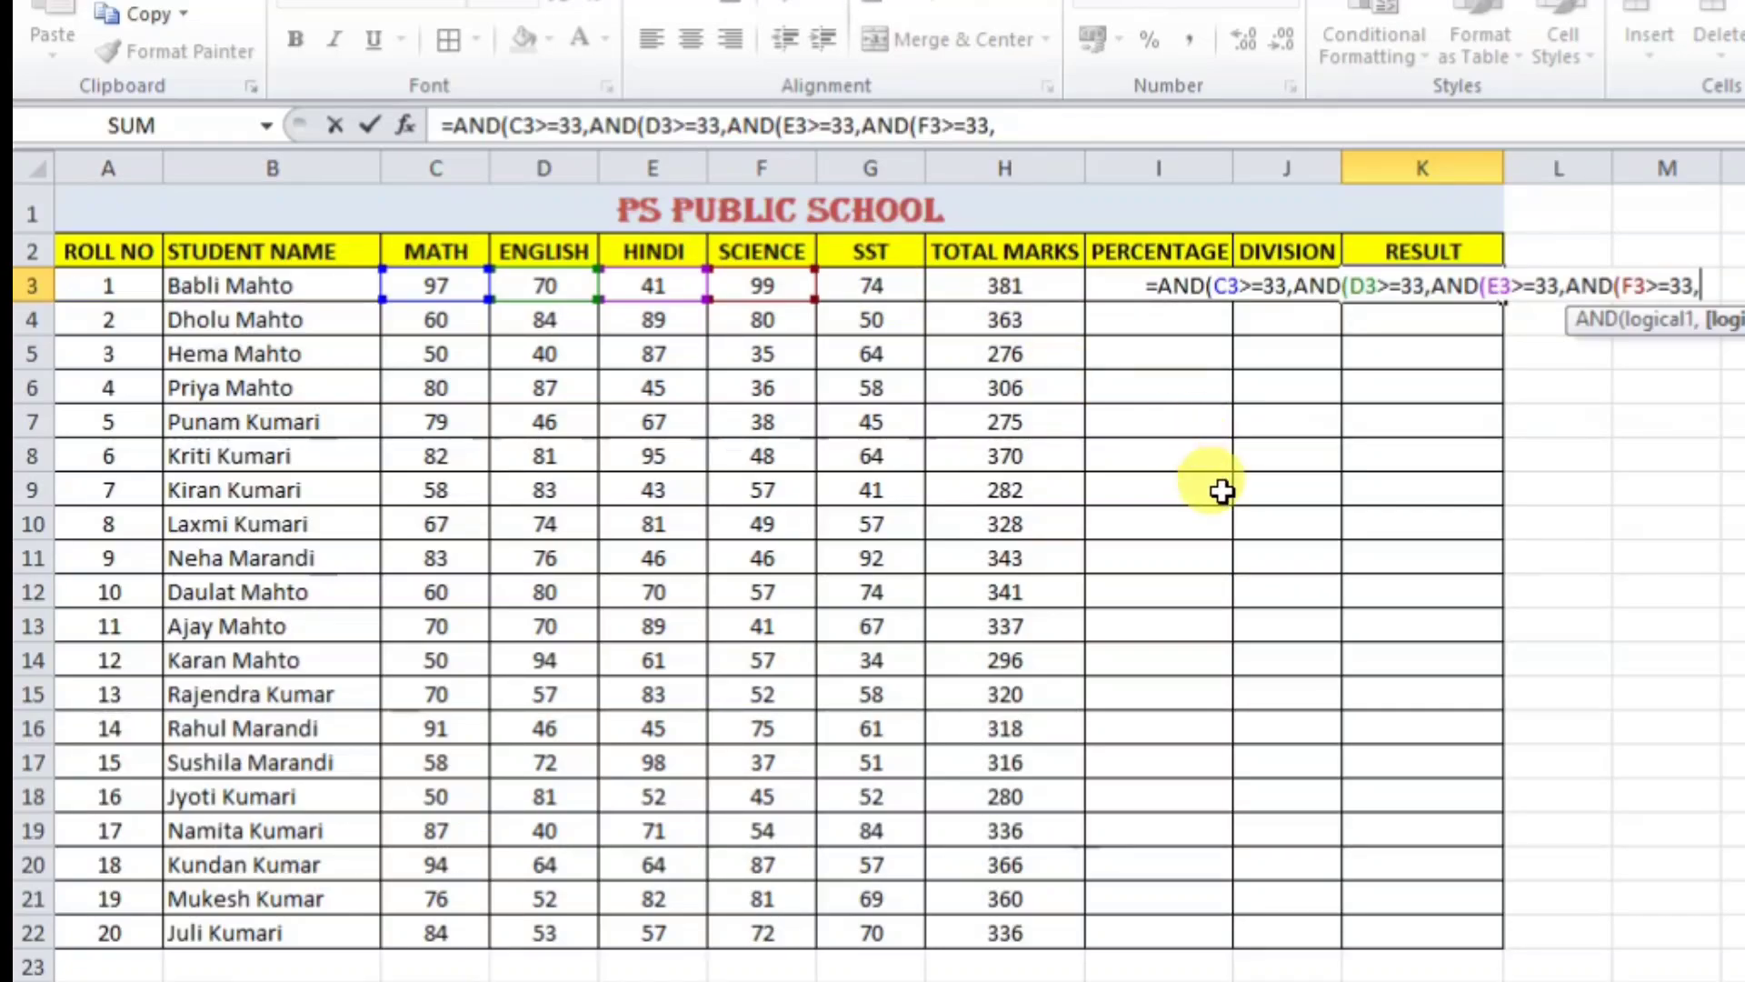
text(AND()
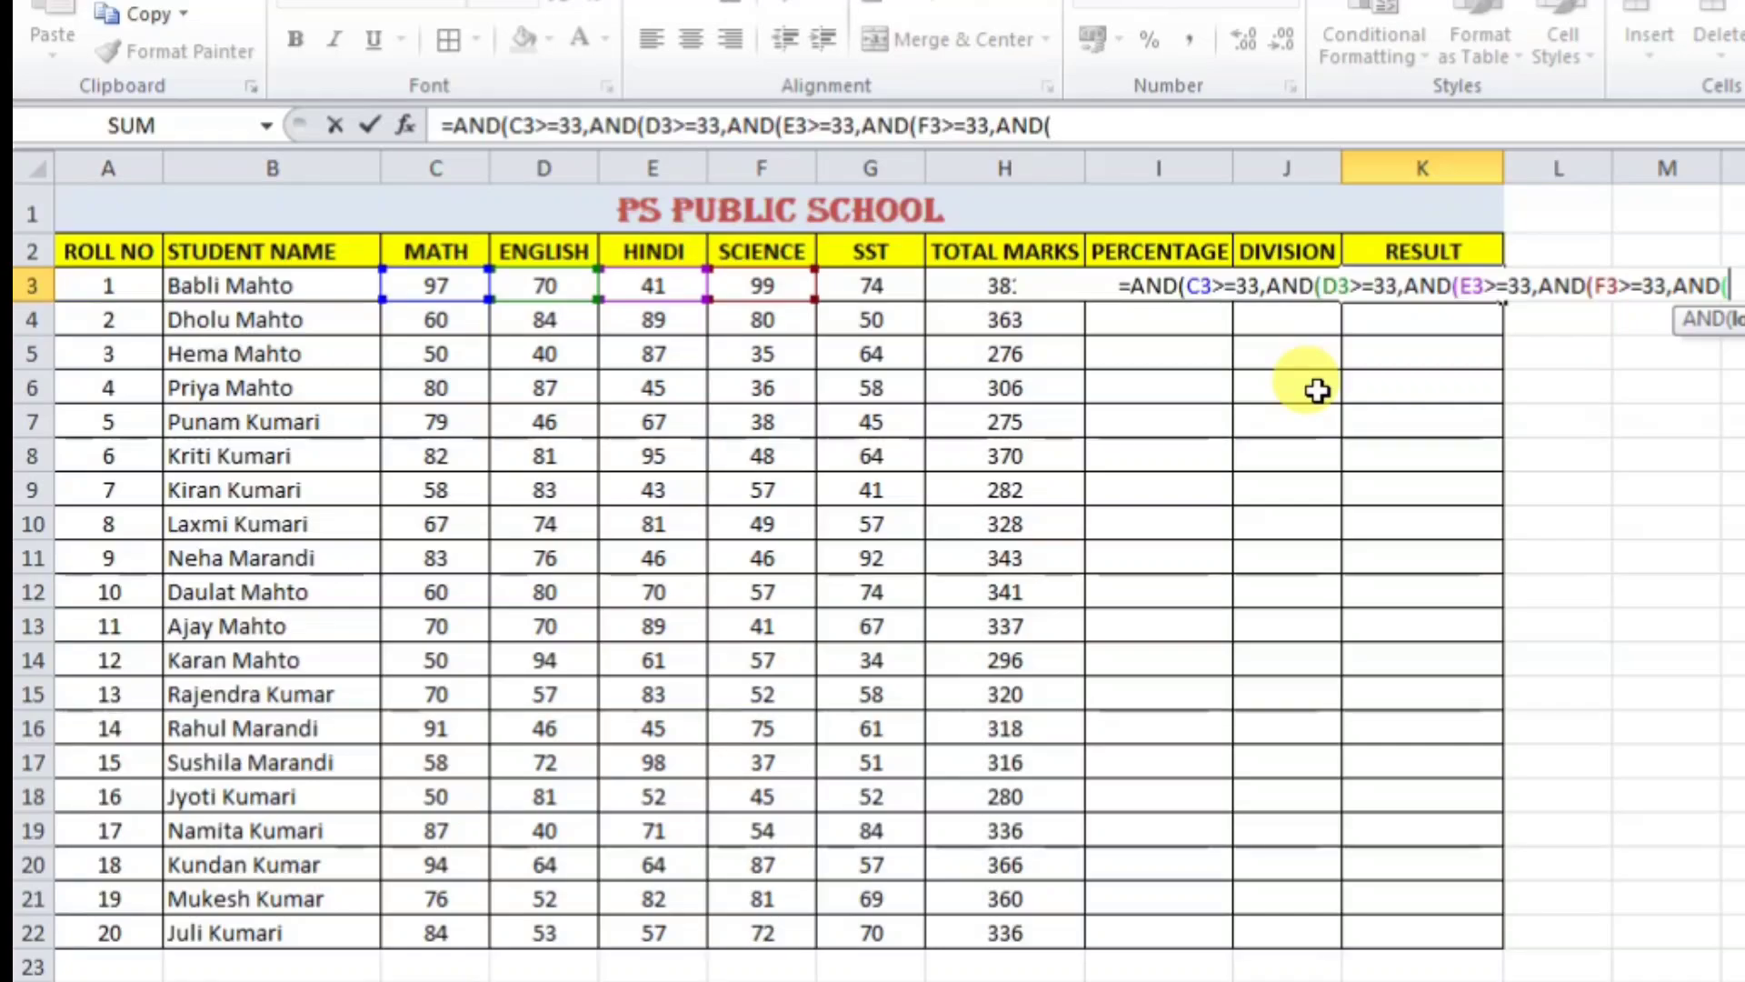
click(886, 284)
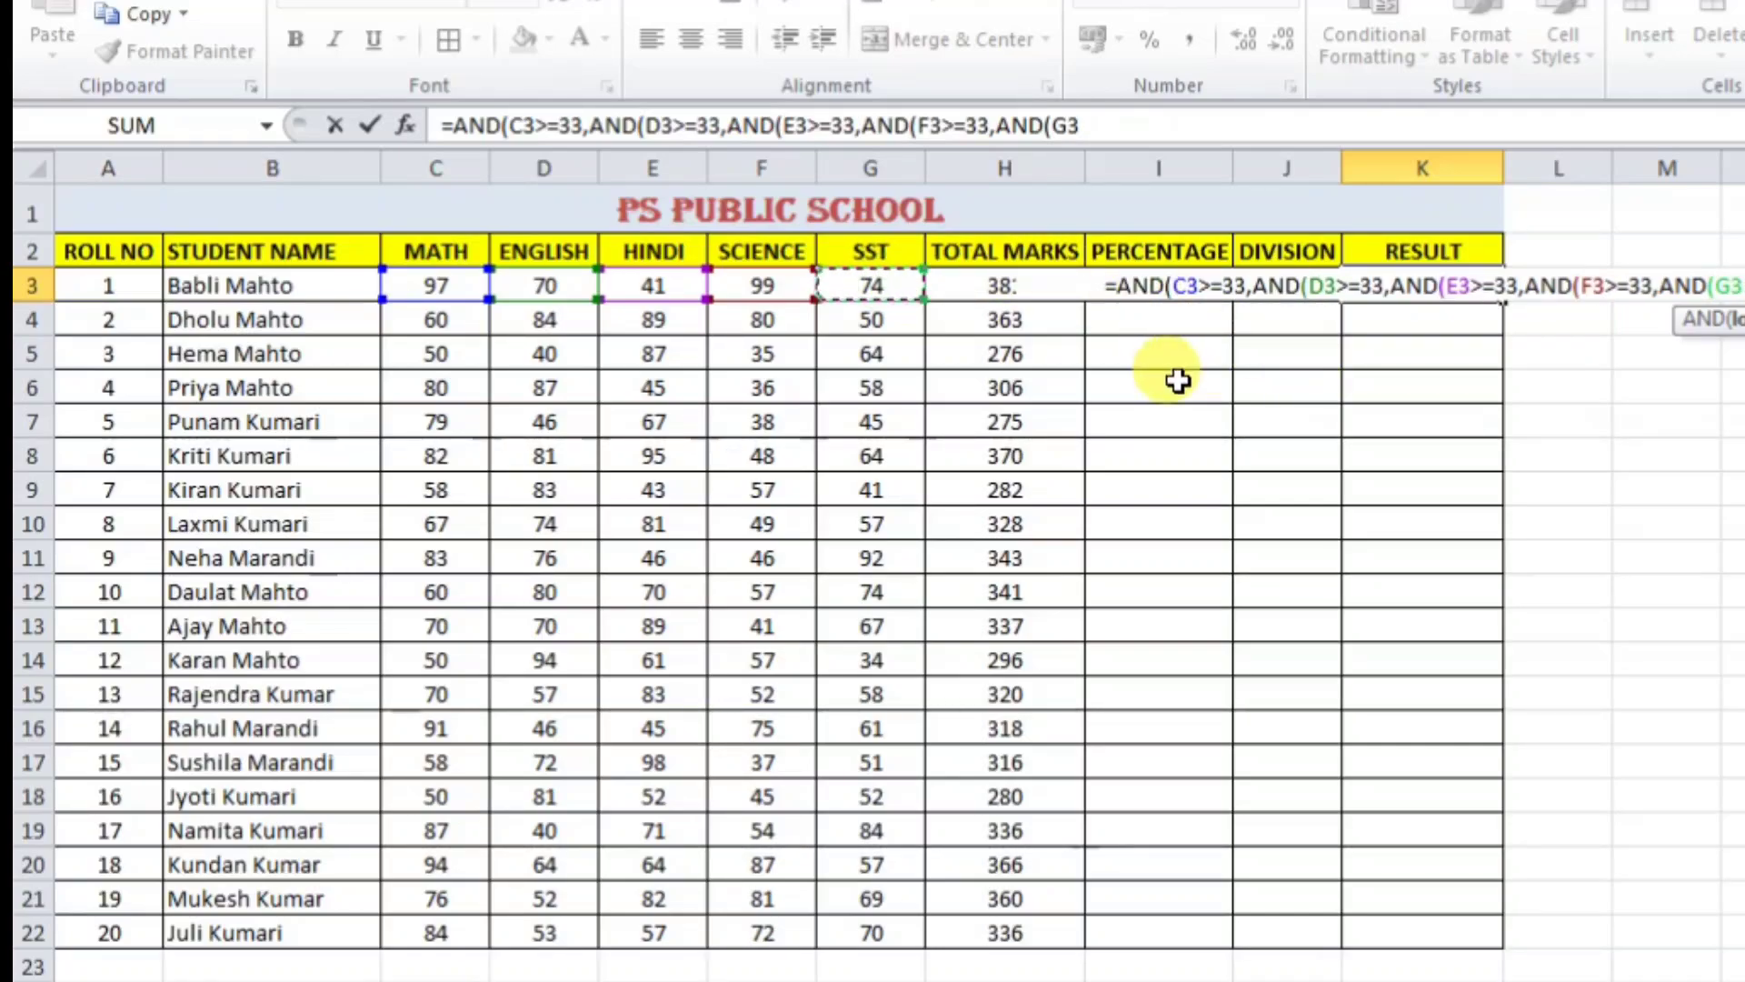
text(>=3)
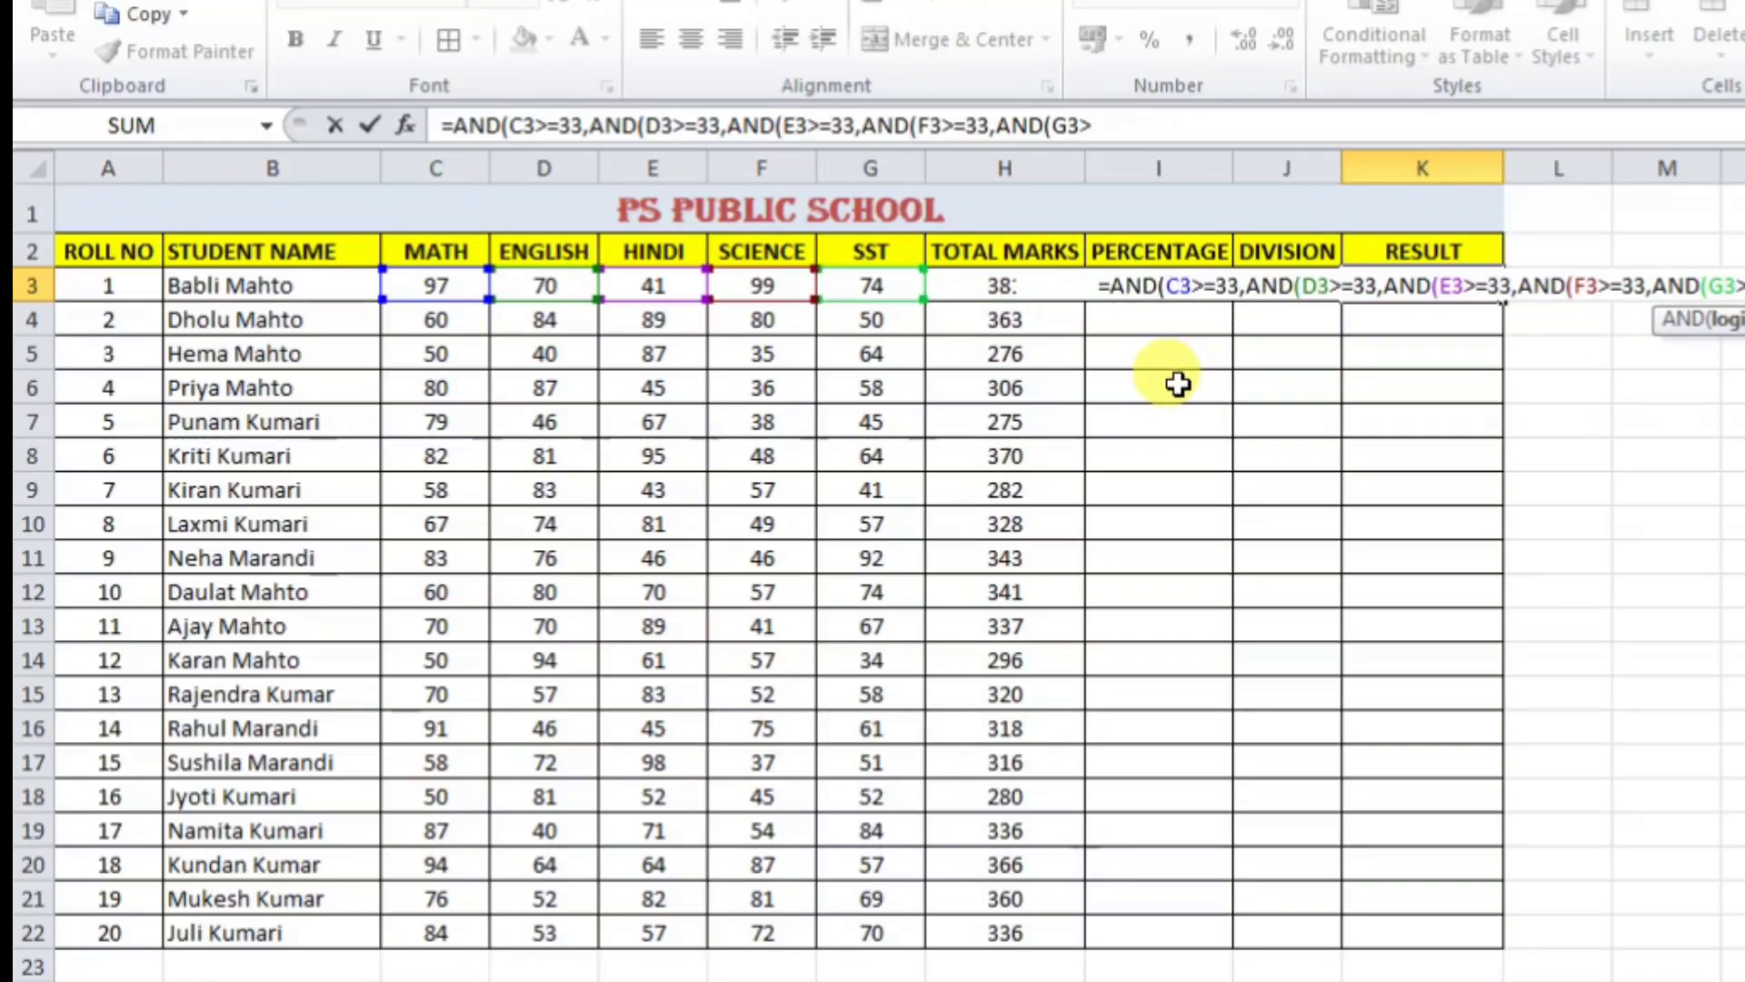
text(3)
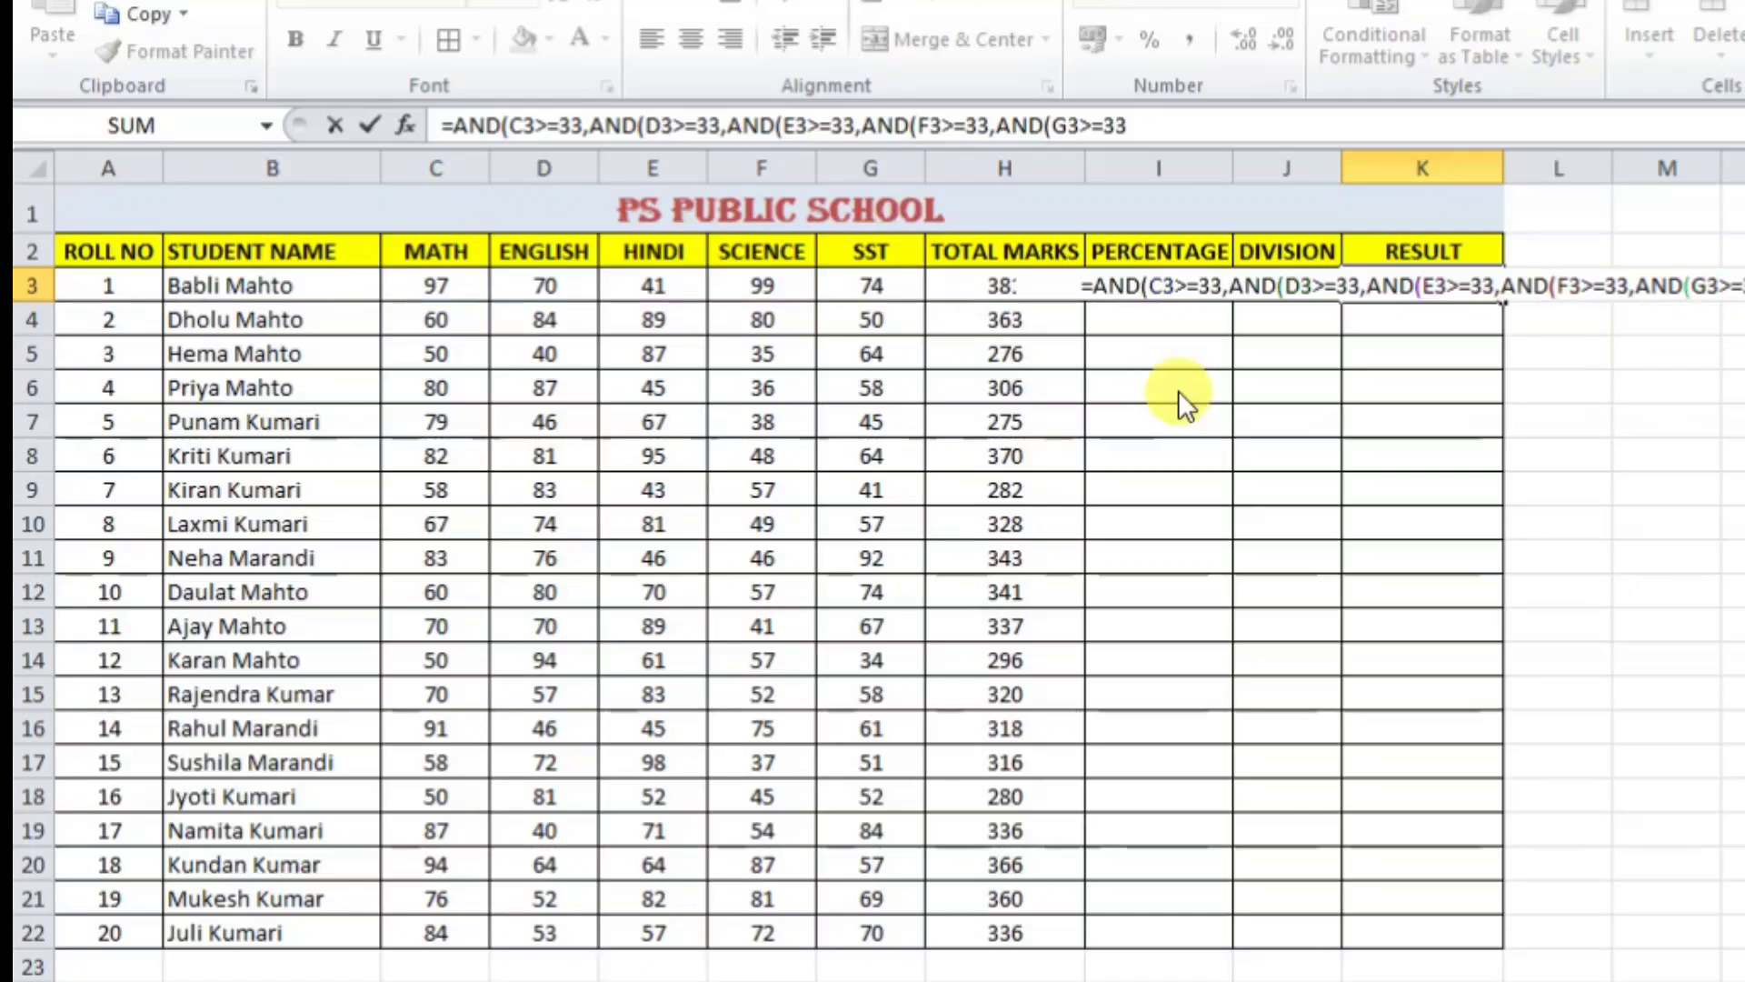
key(Return)
key(Return)
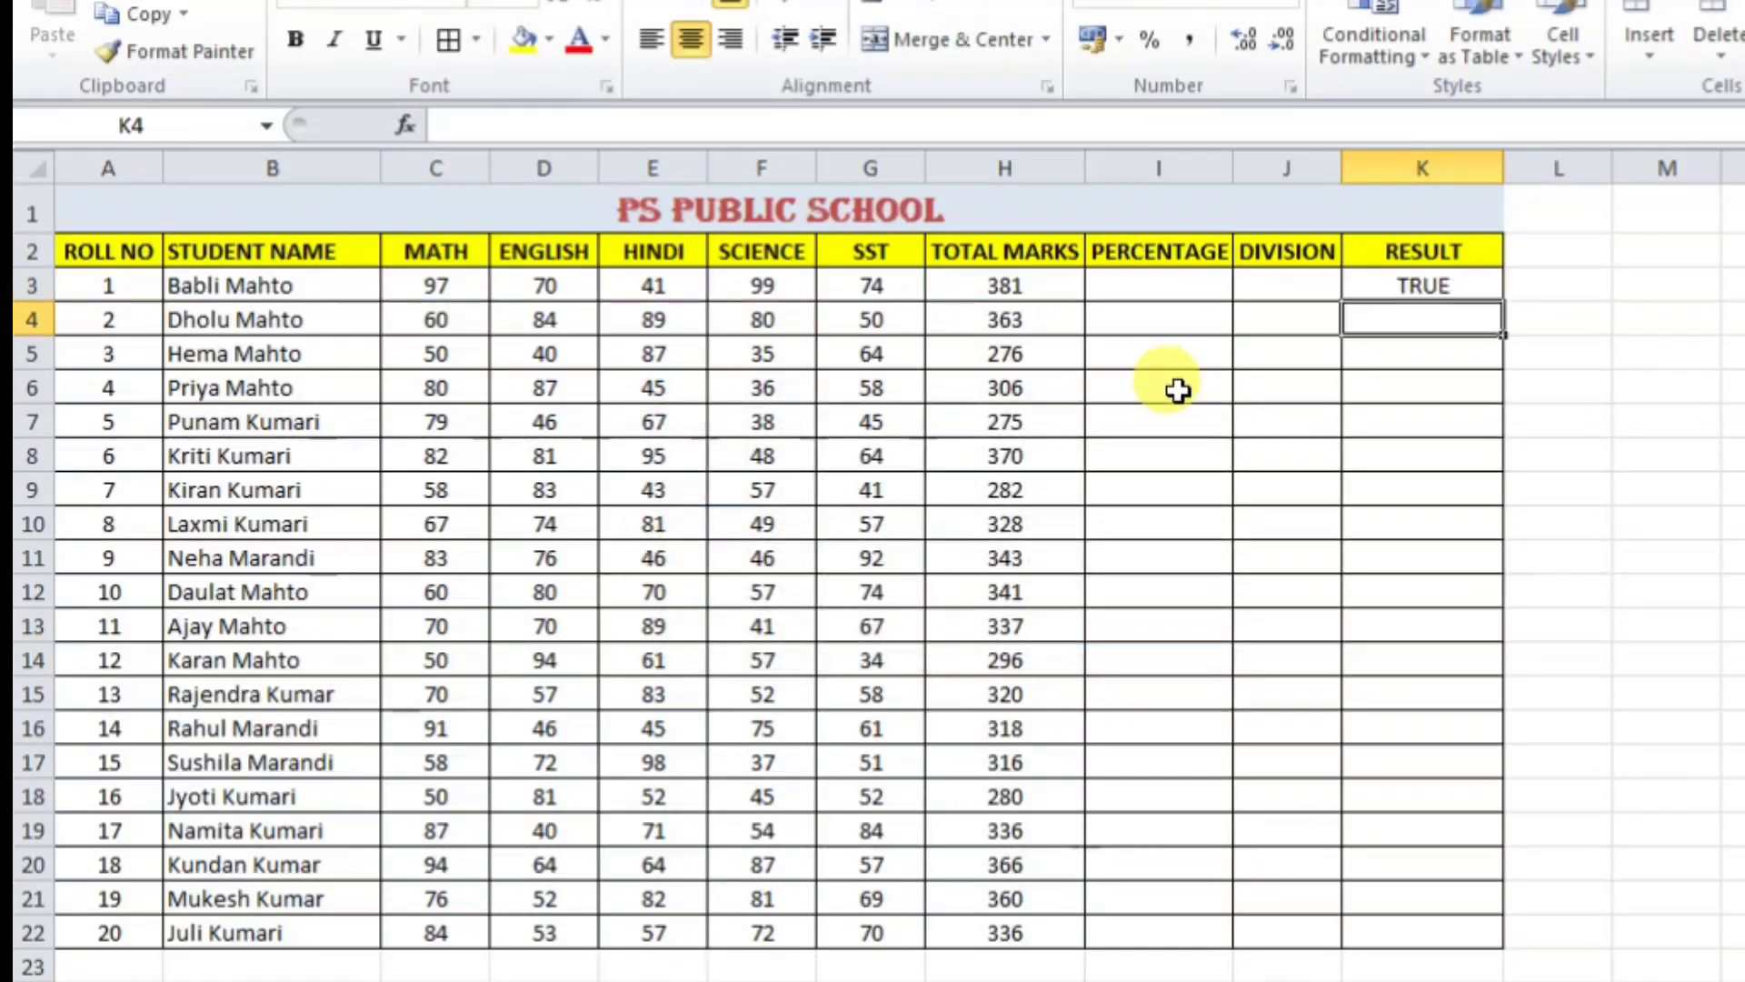
- Compare K3 with the row 3 marks, set the HINDI mark in E3 to 32 and recheck the result in K3
click(1459, 289)
drag(446, 285, 974, 287)
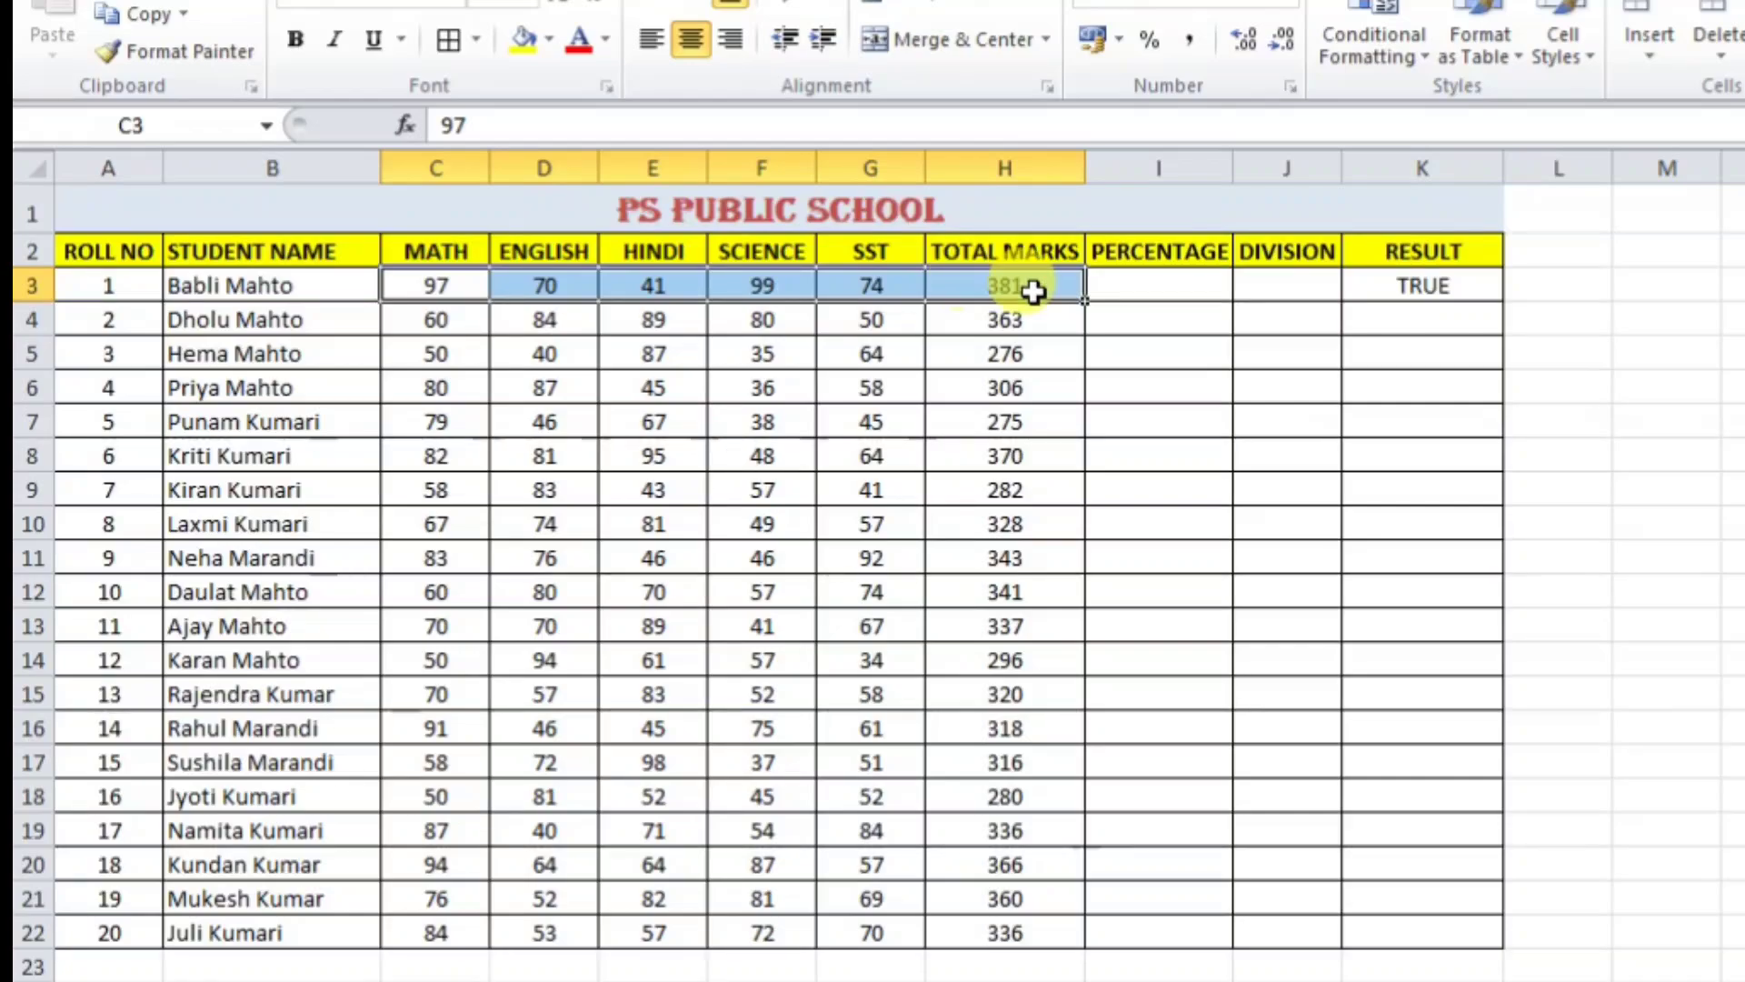
click(1382, 285)
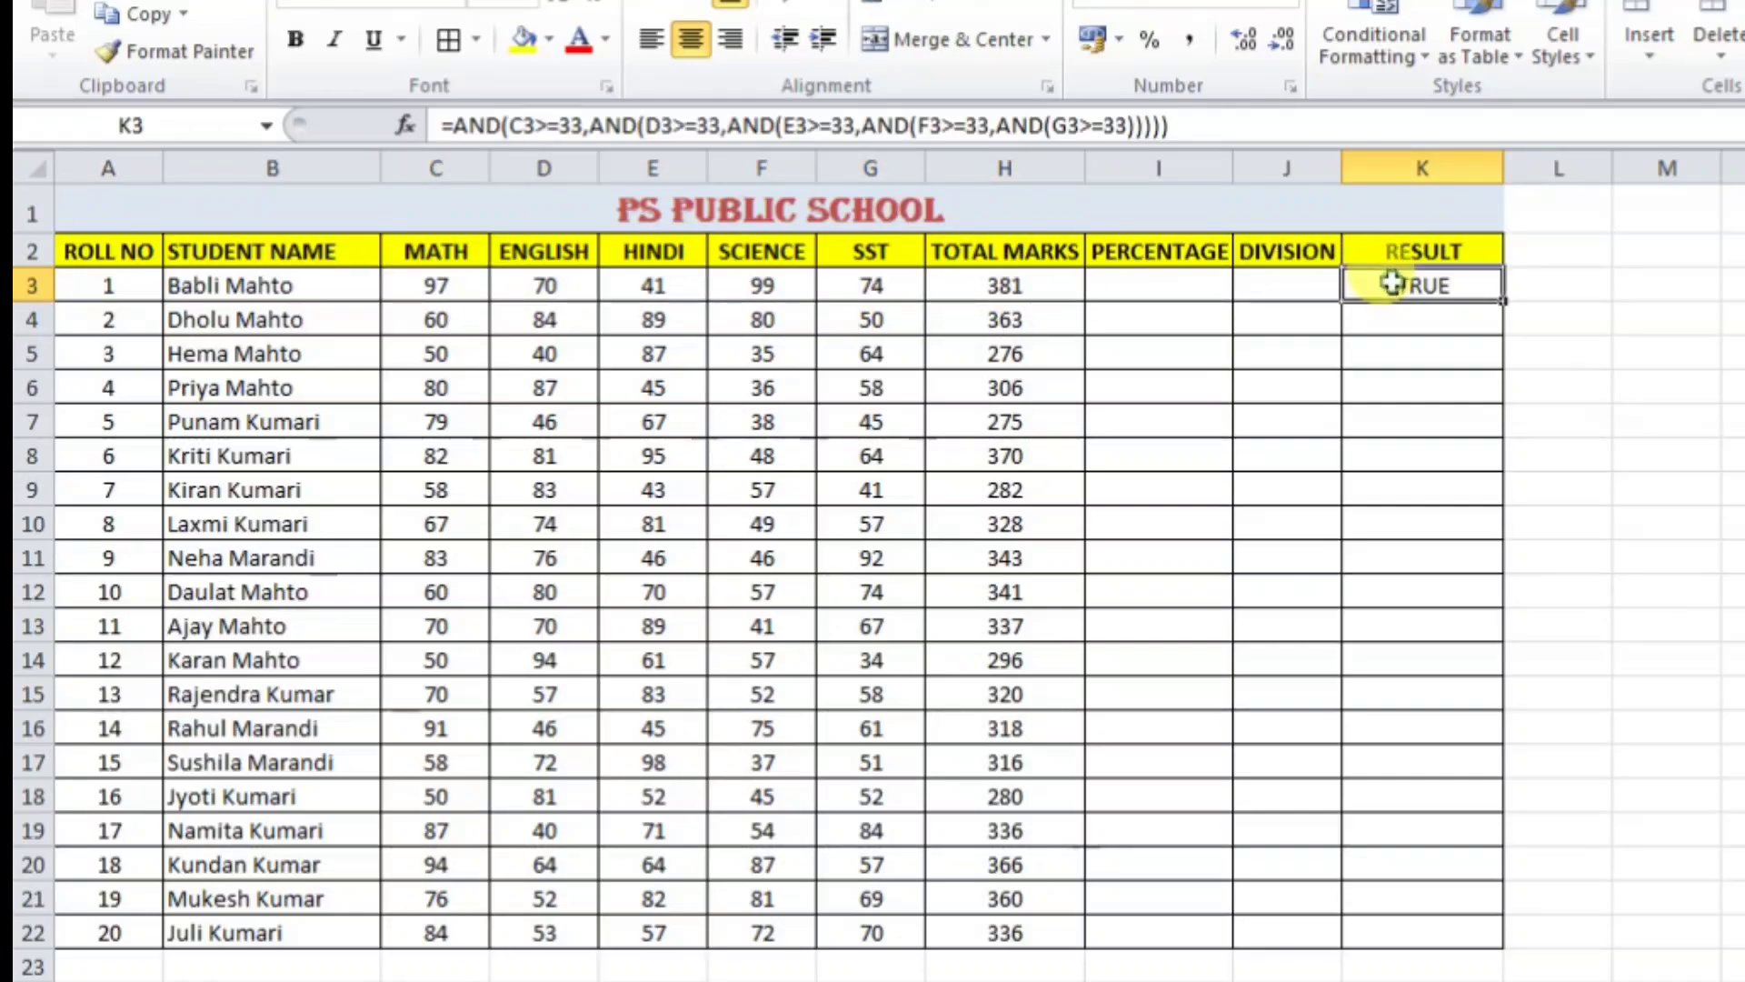
click(647, 284)
text(32)
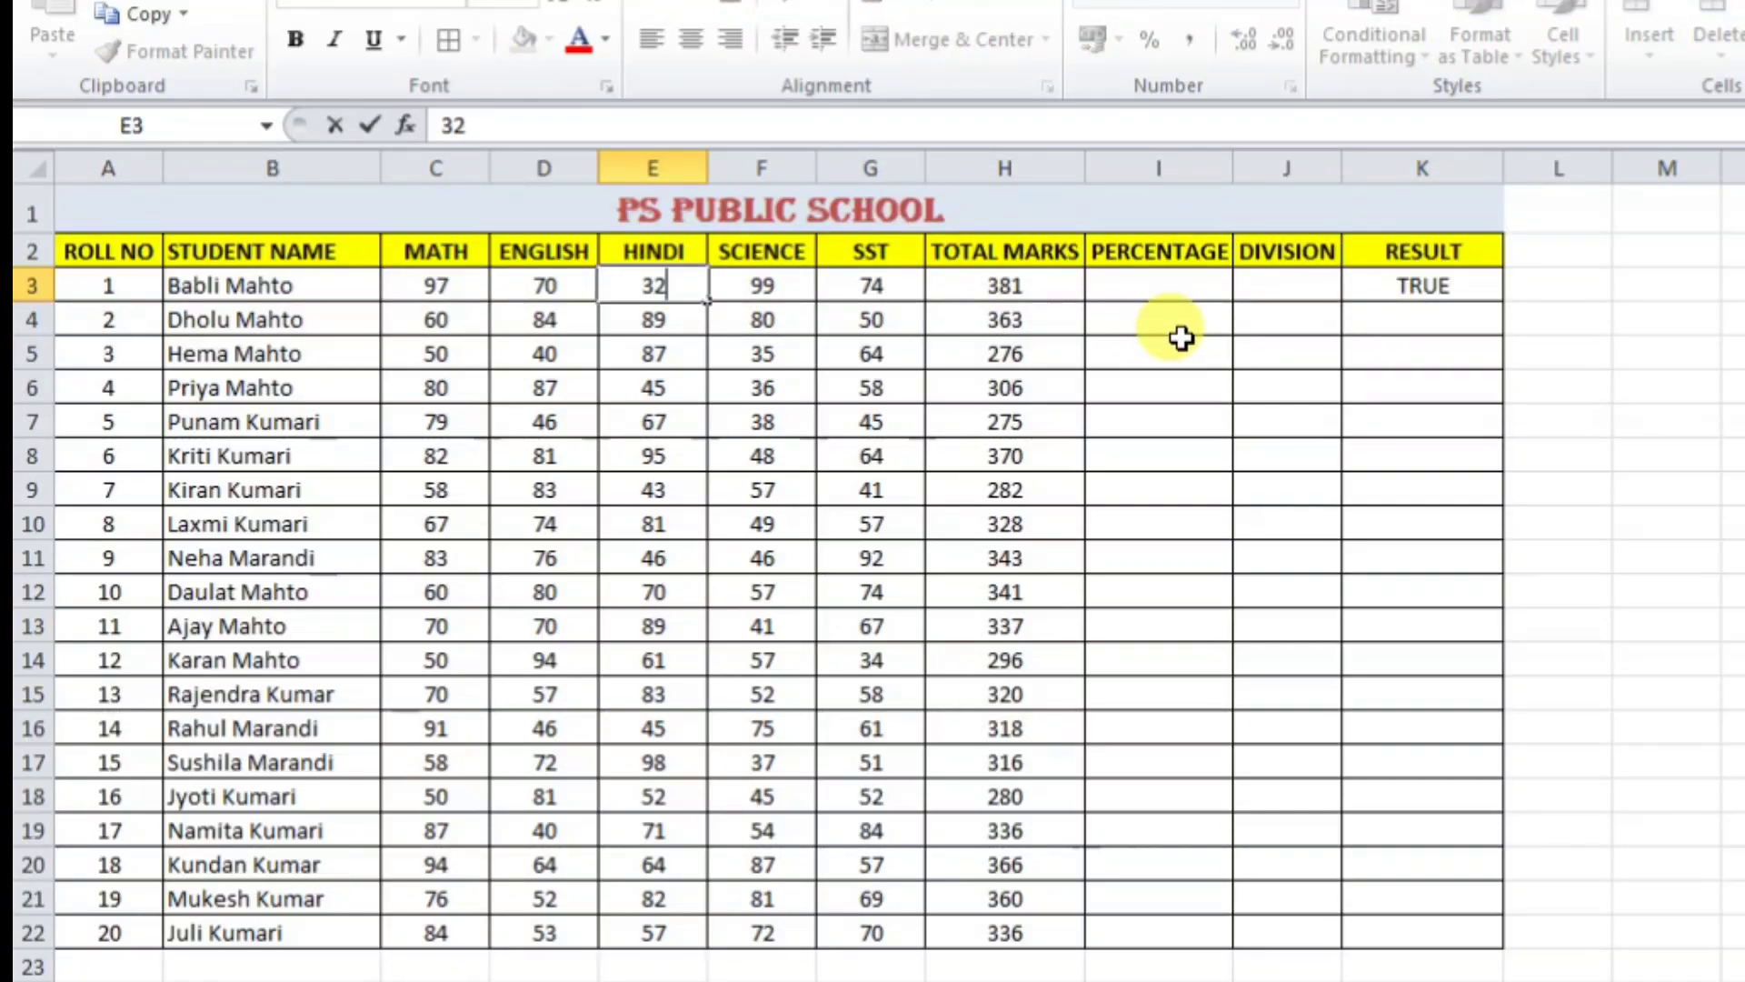
key(Return)
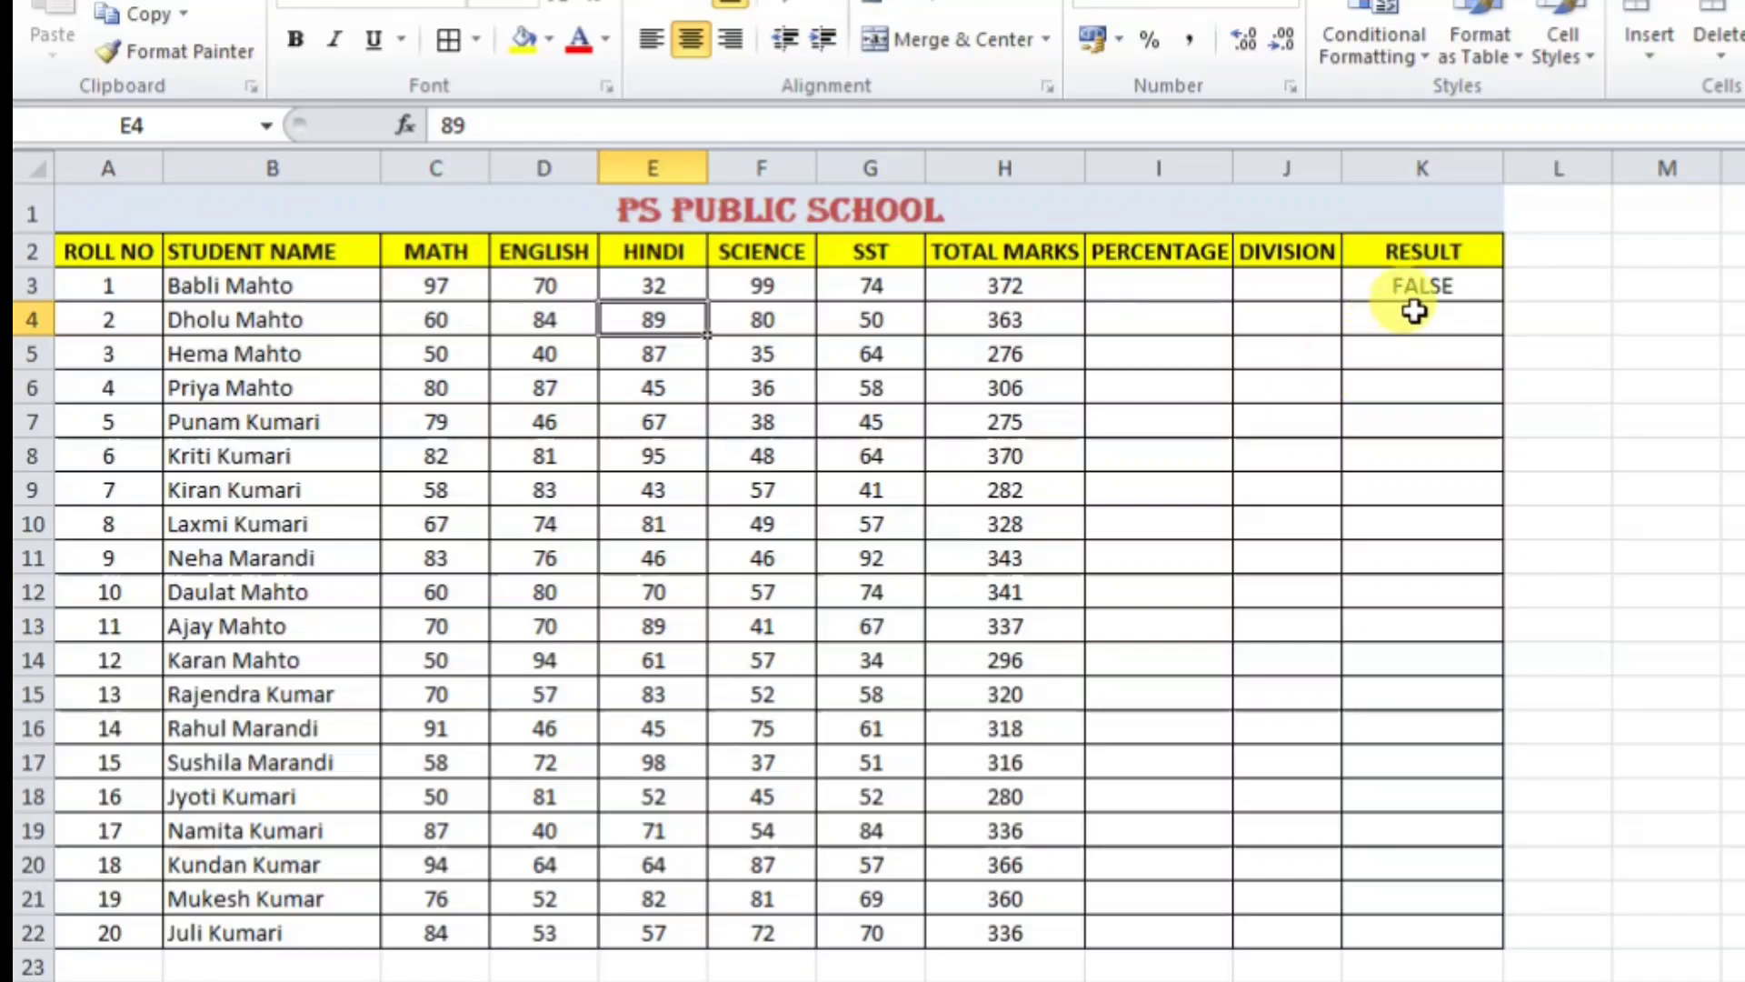
click(1457, 289)
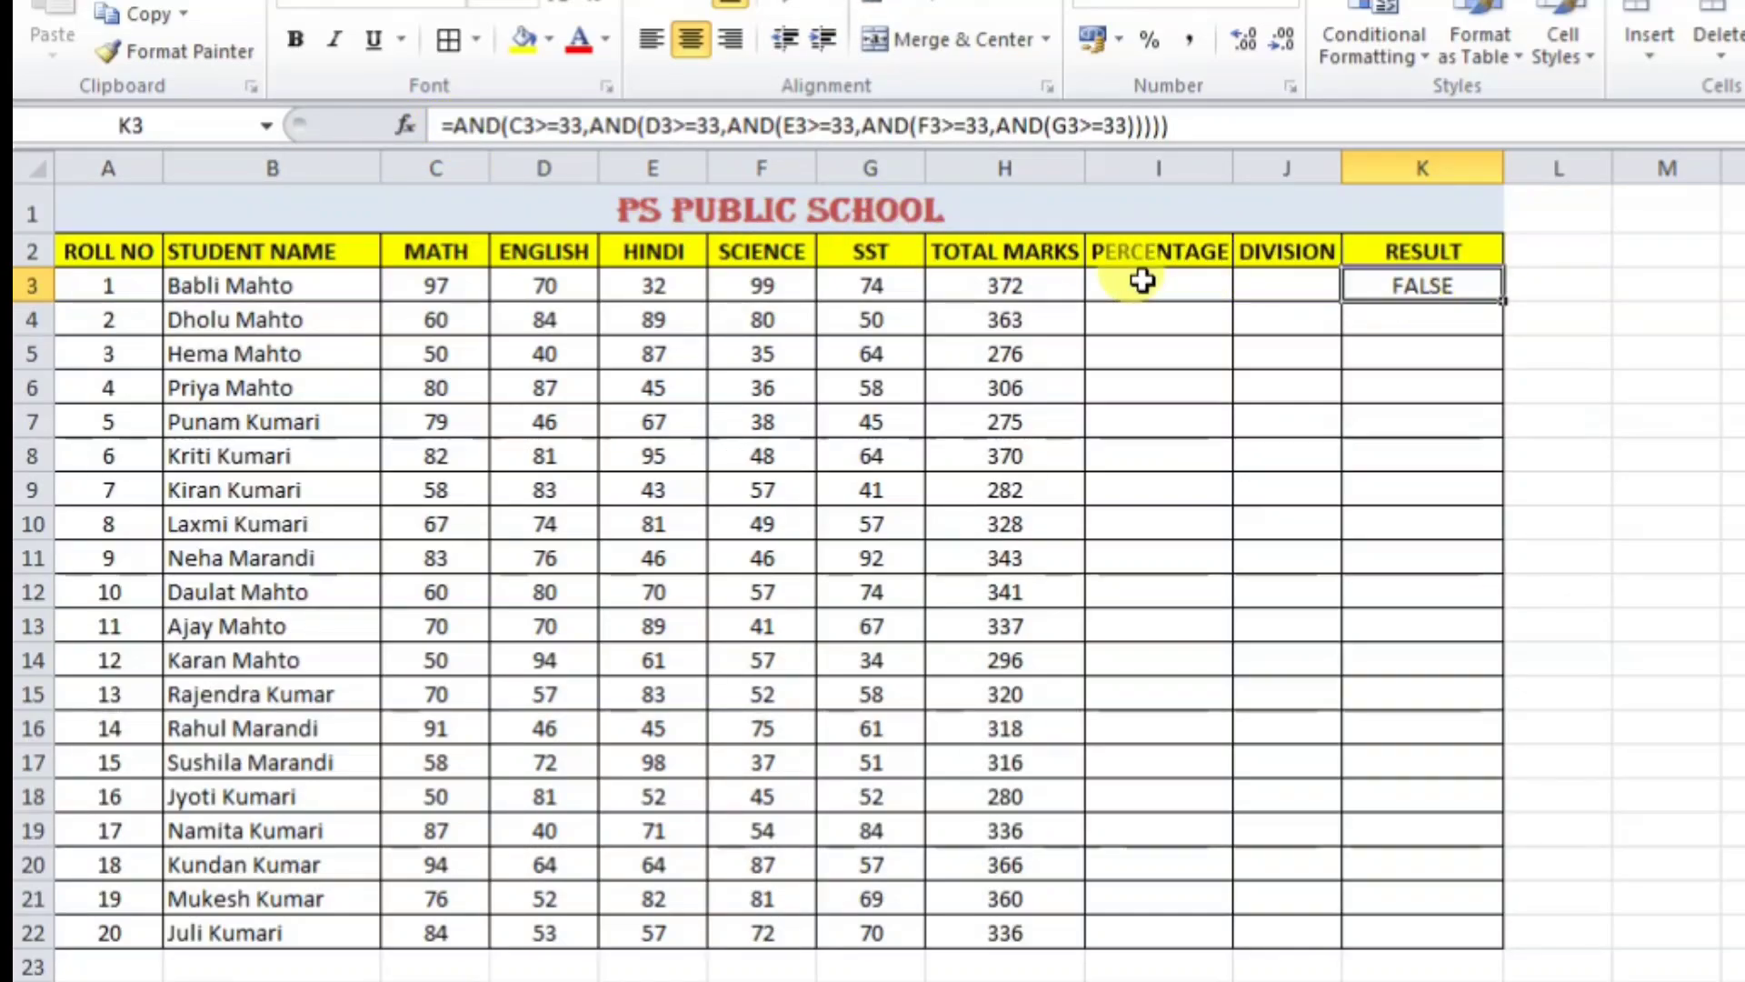
- Set the HINDI mark in E3 to 33
click(683, 284)
text(33)
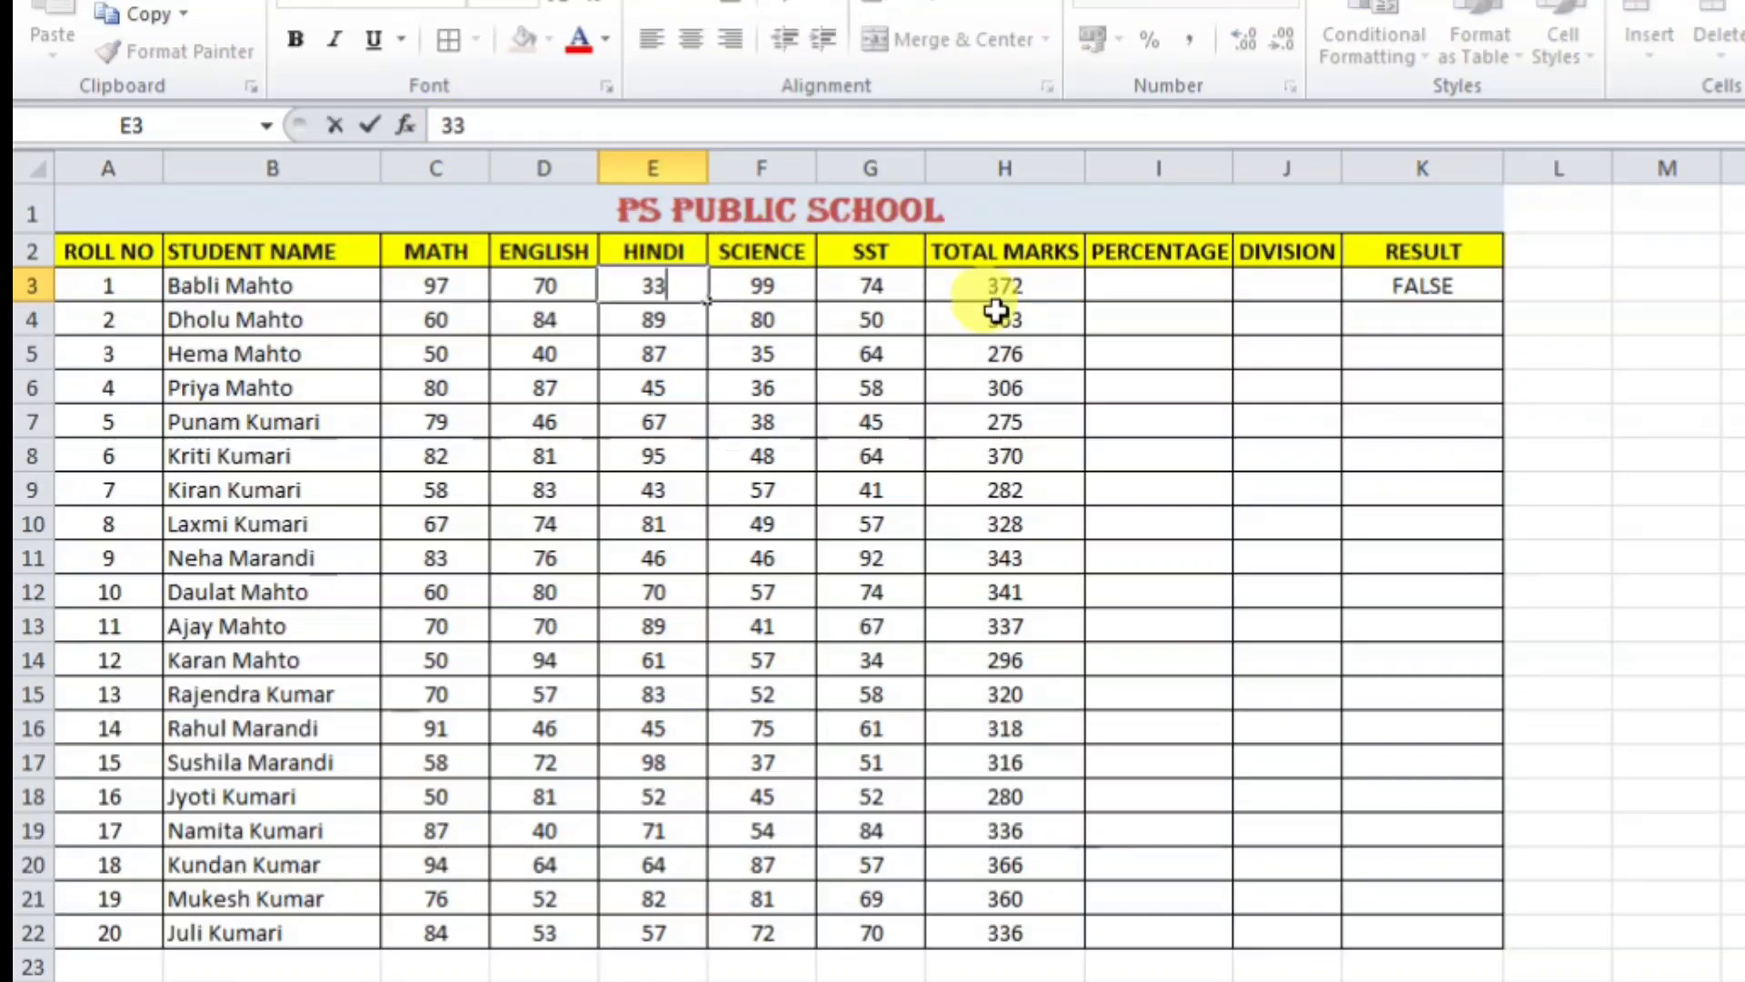
key(Return)
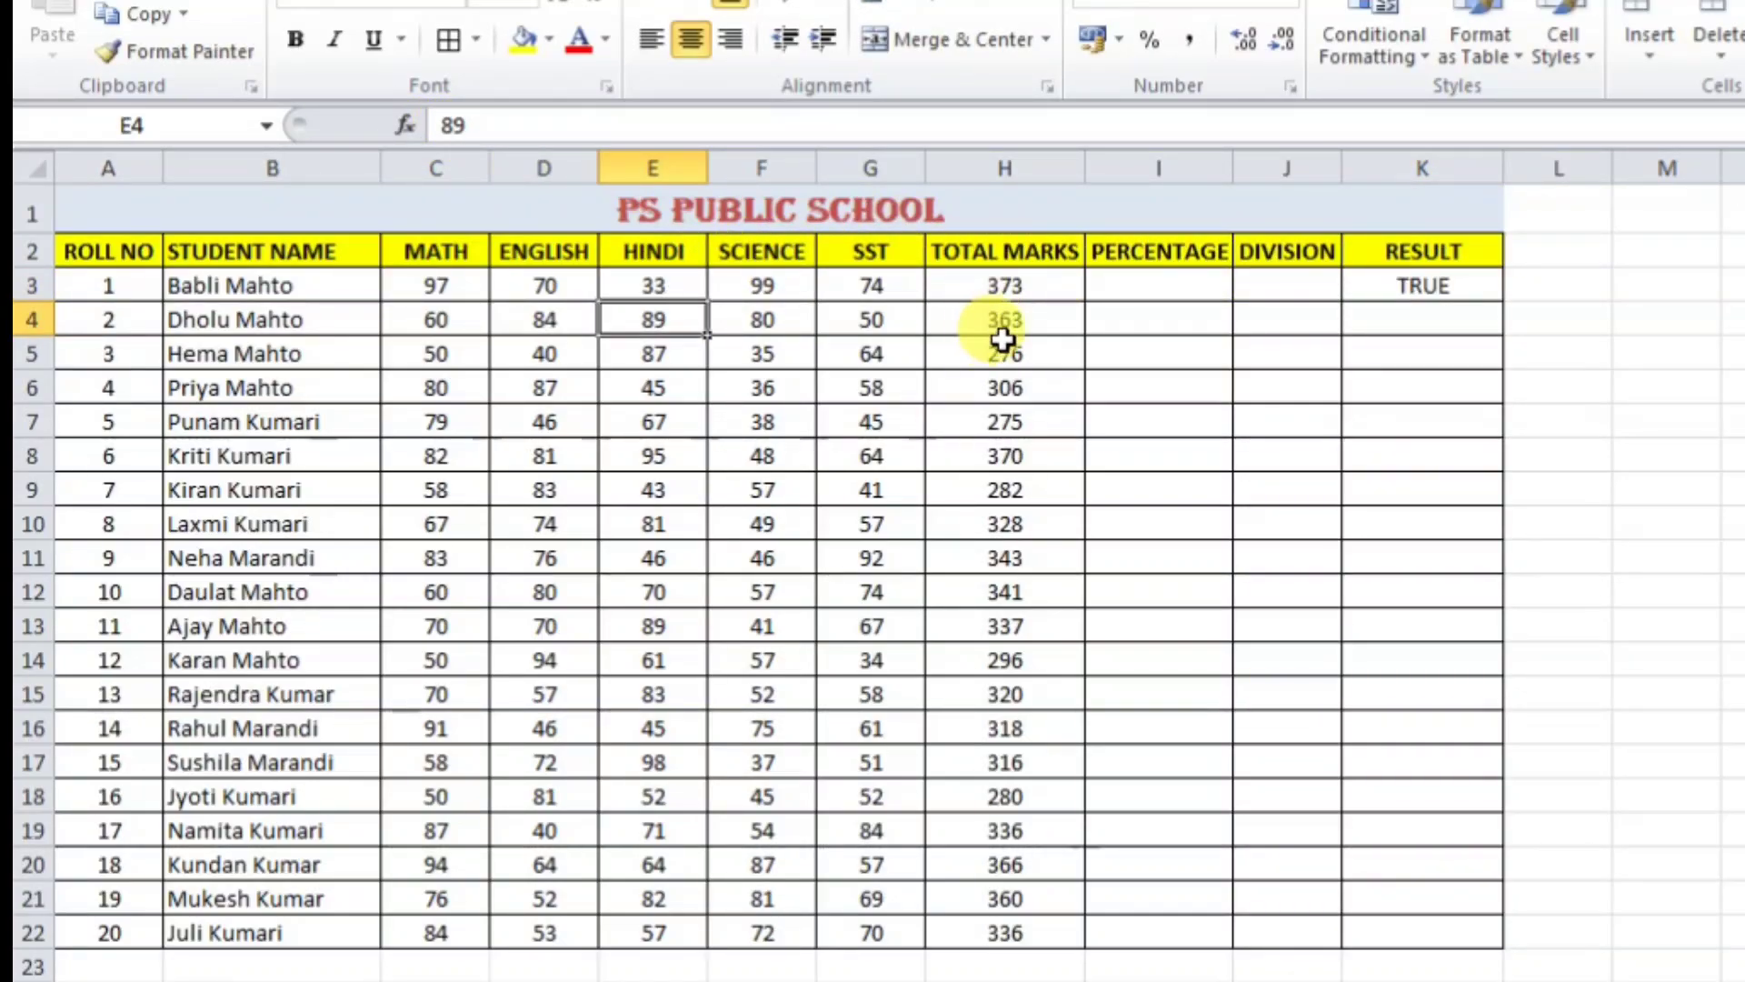
- Wrap the AND formula in K3 in an IF function with "PASS" as the value if true
click(1422, 286)
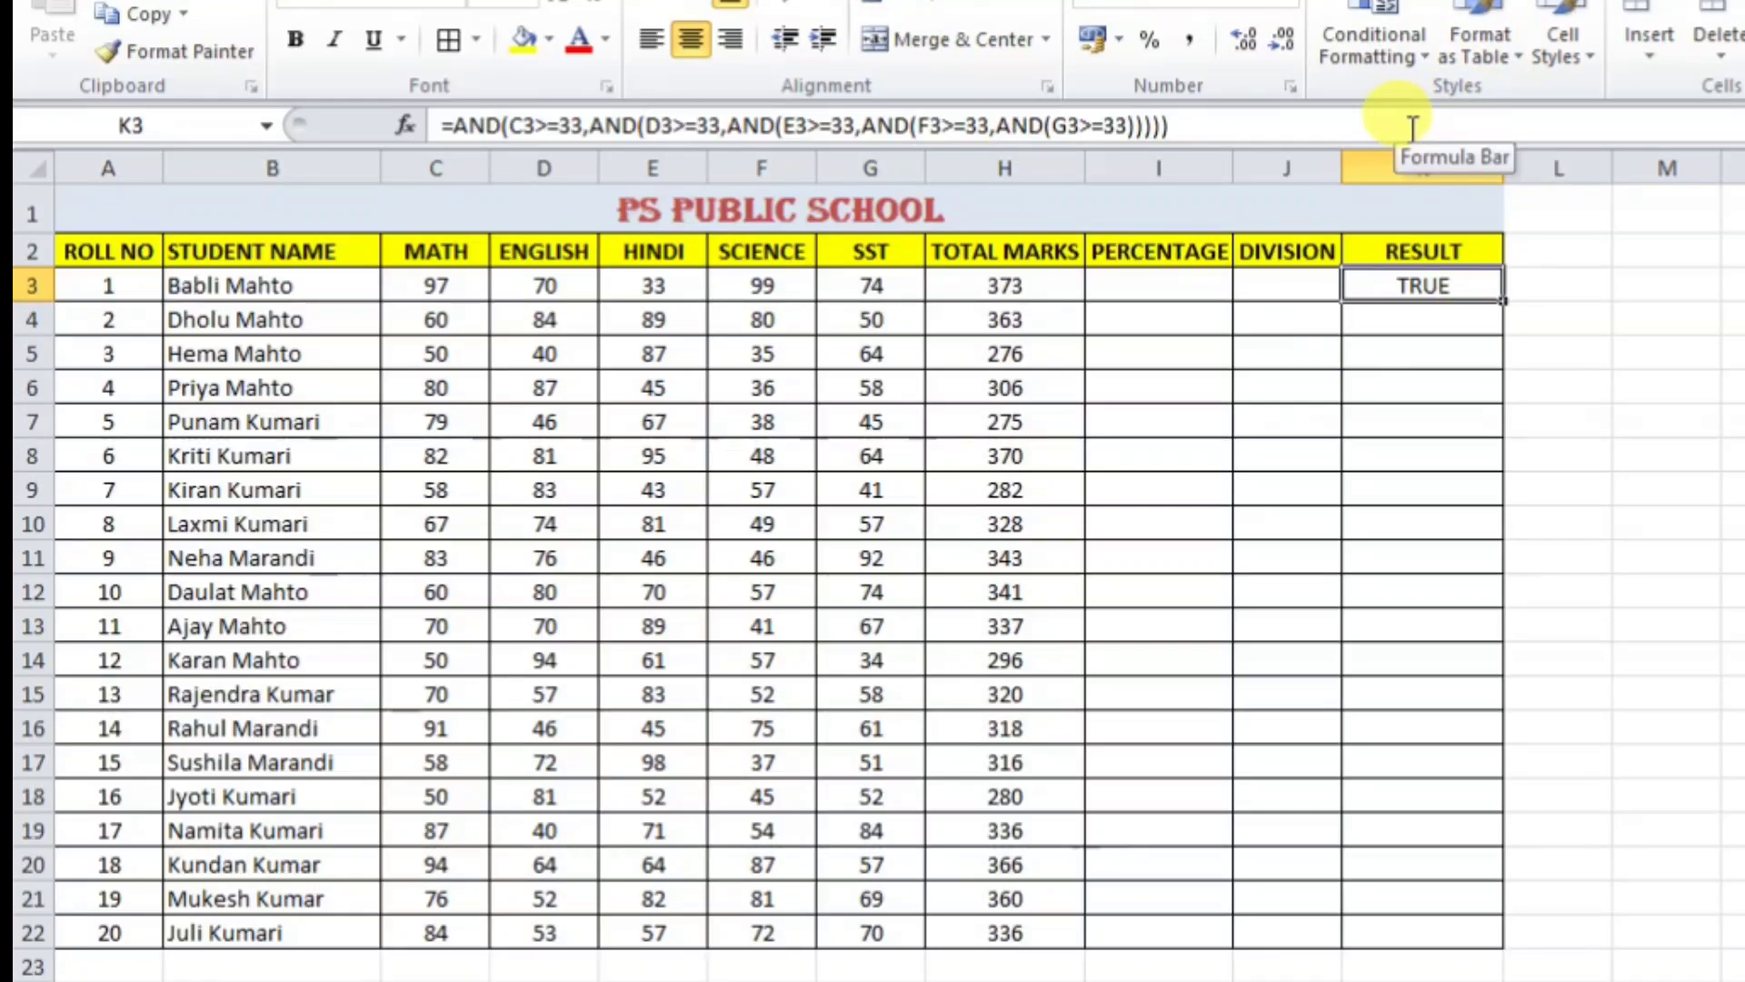
click(448, 126)
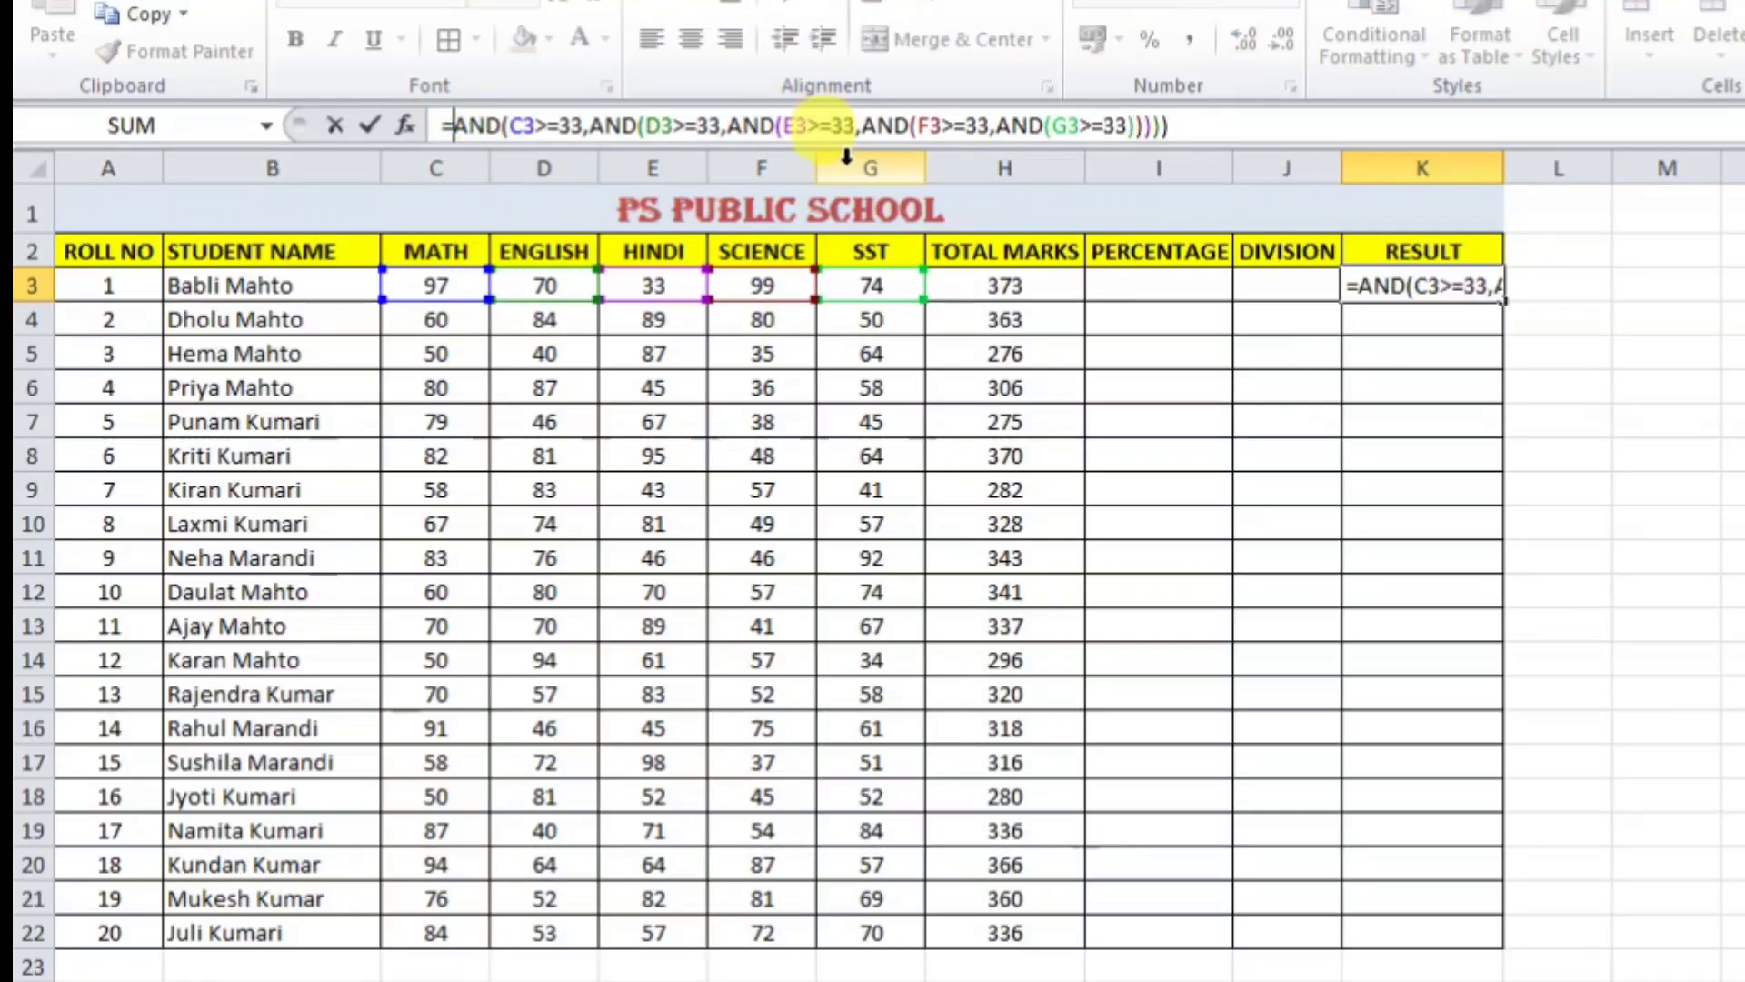
text(IF()
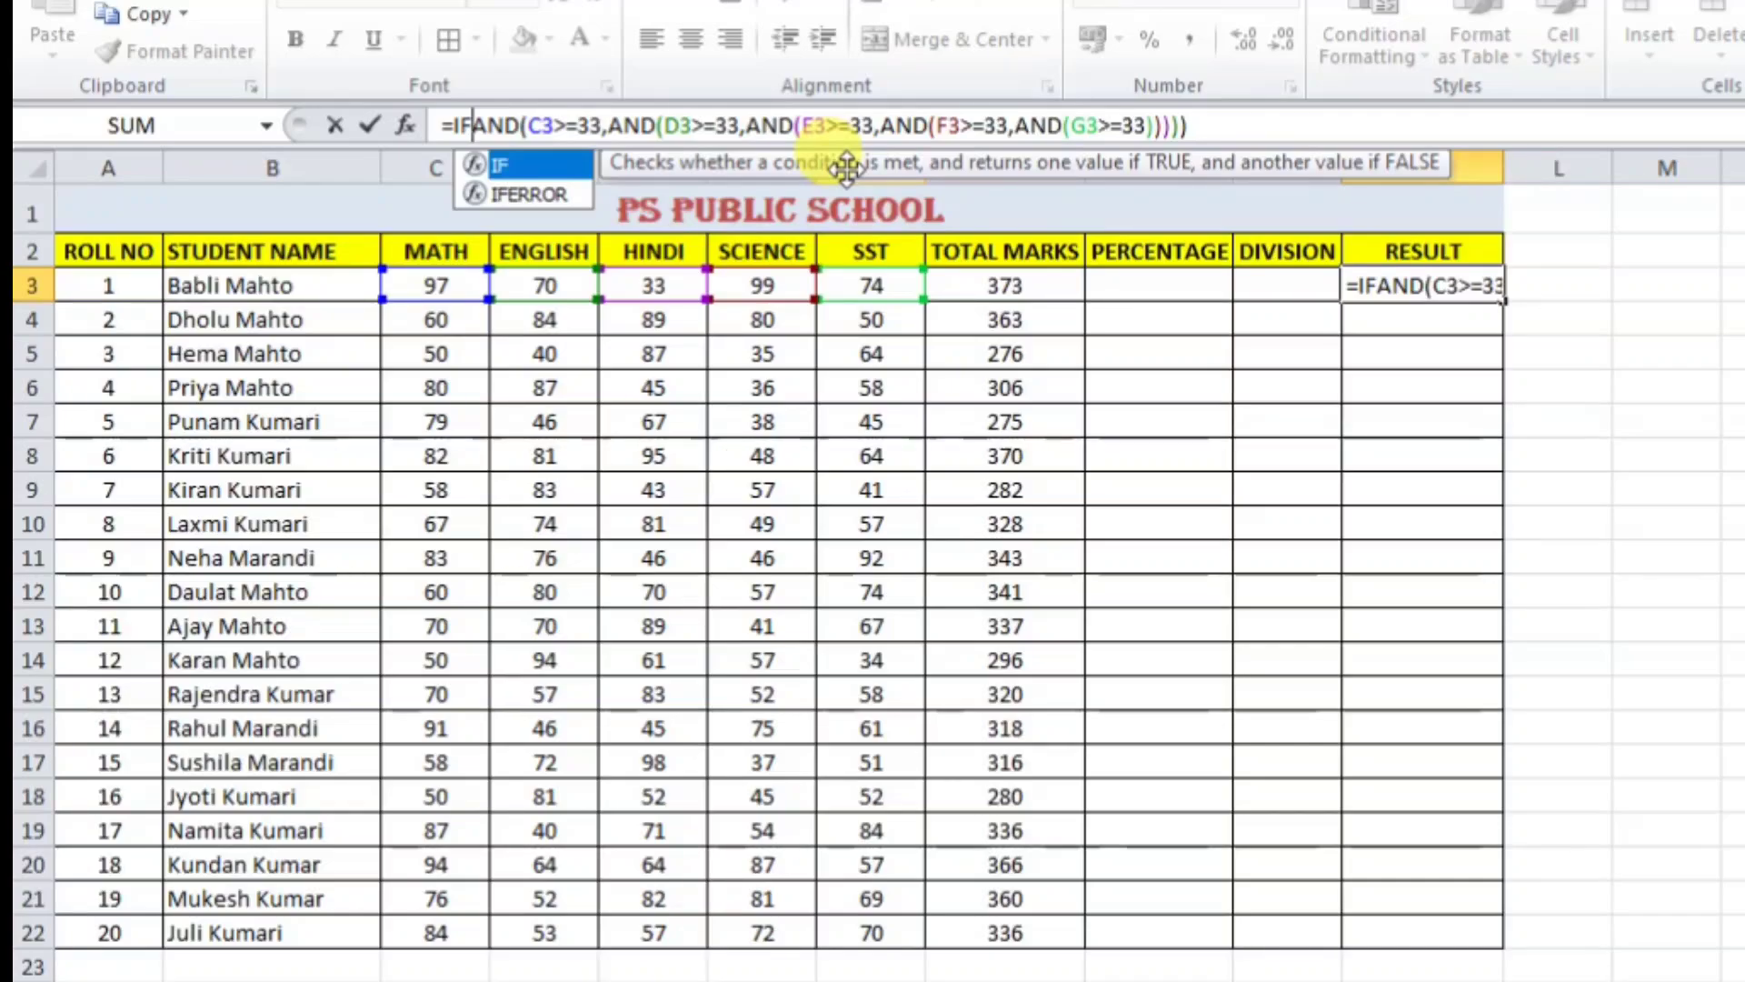
click(1228, 127)
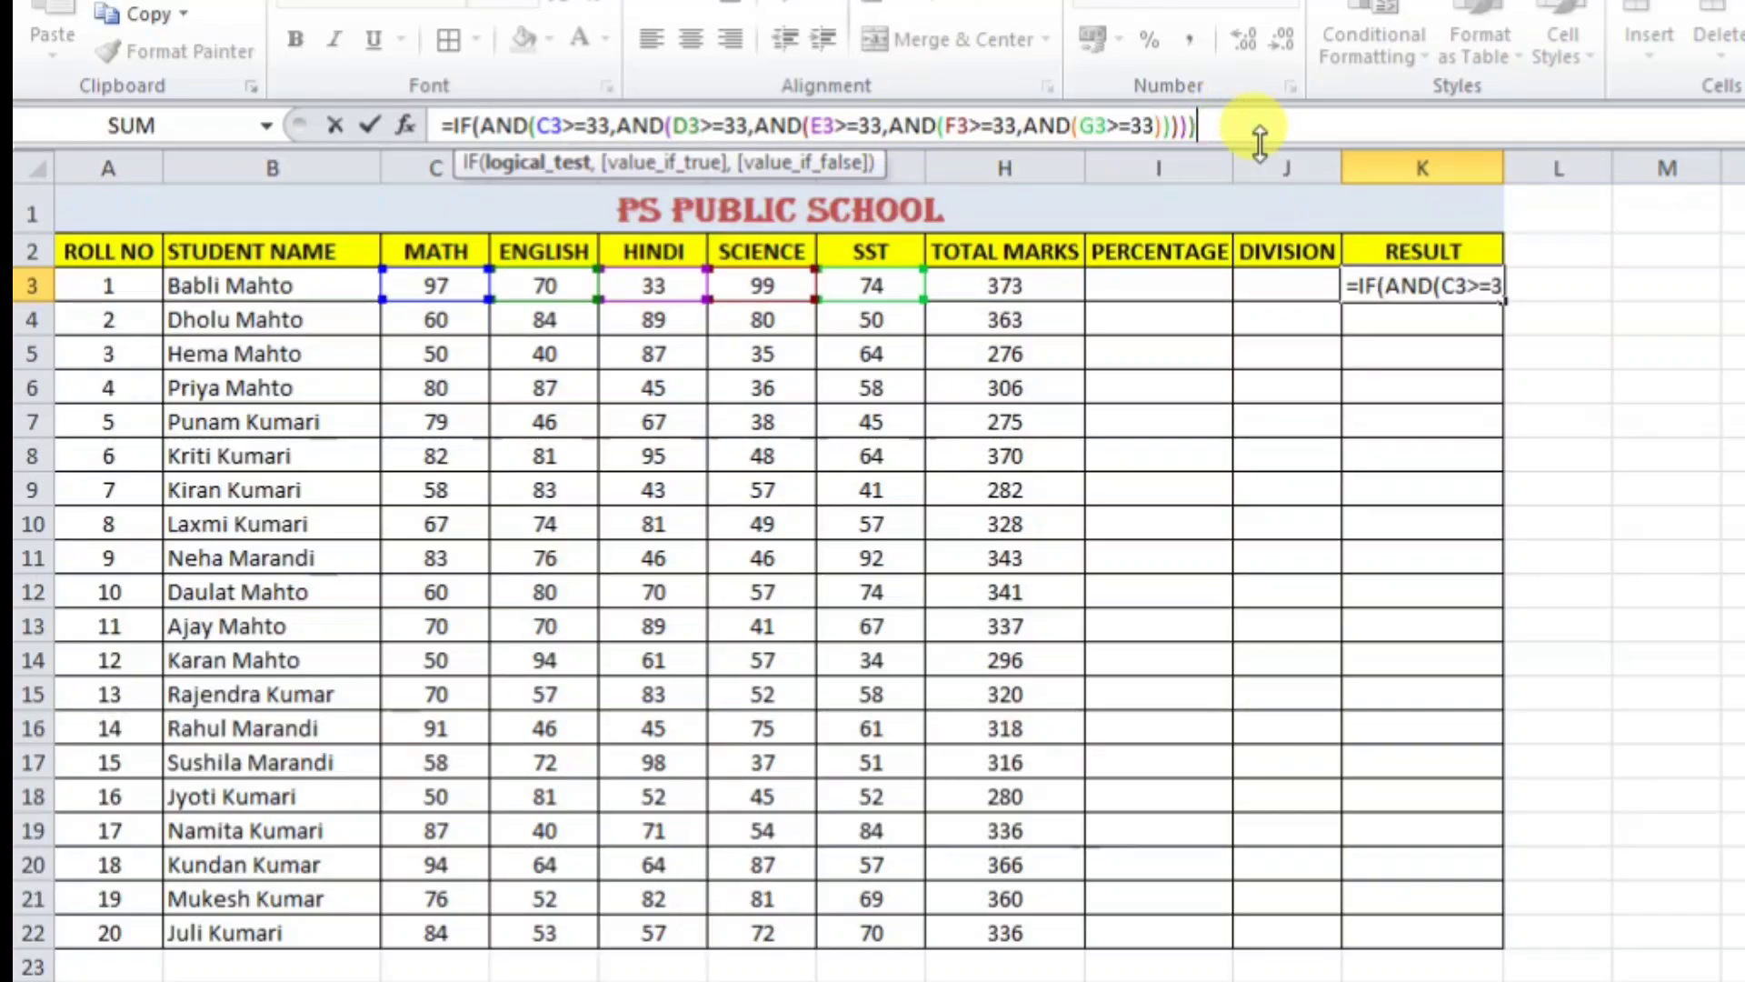
text(,)
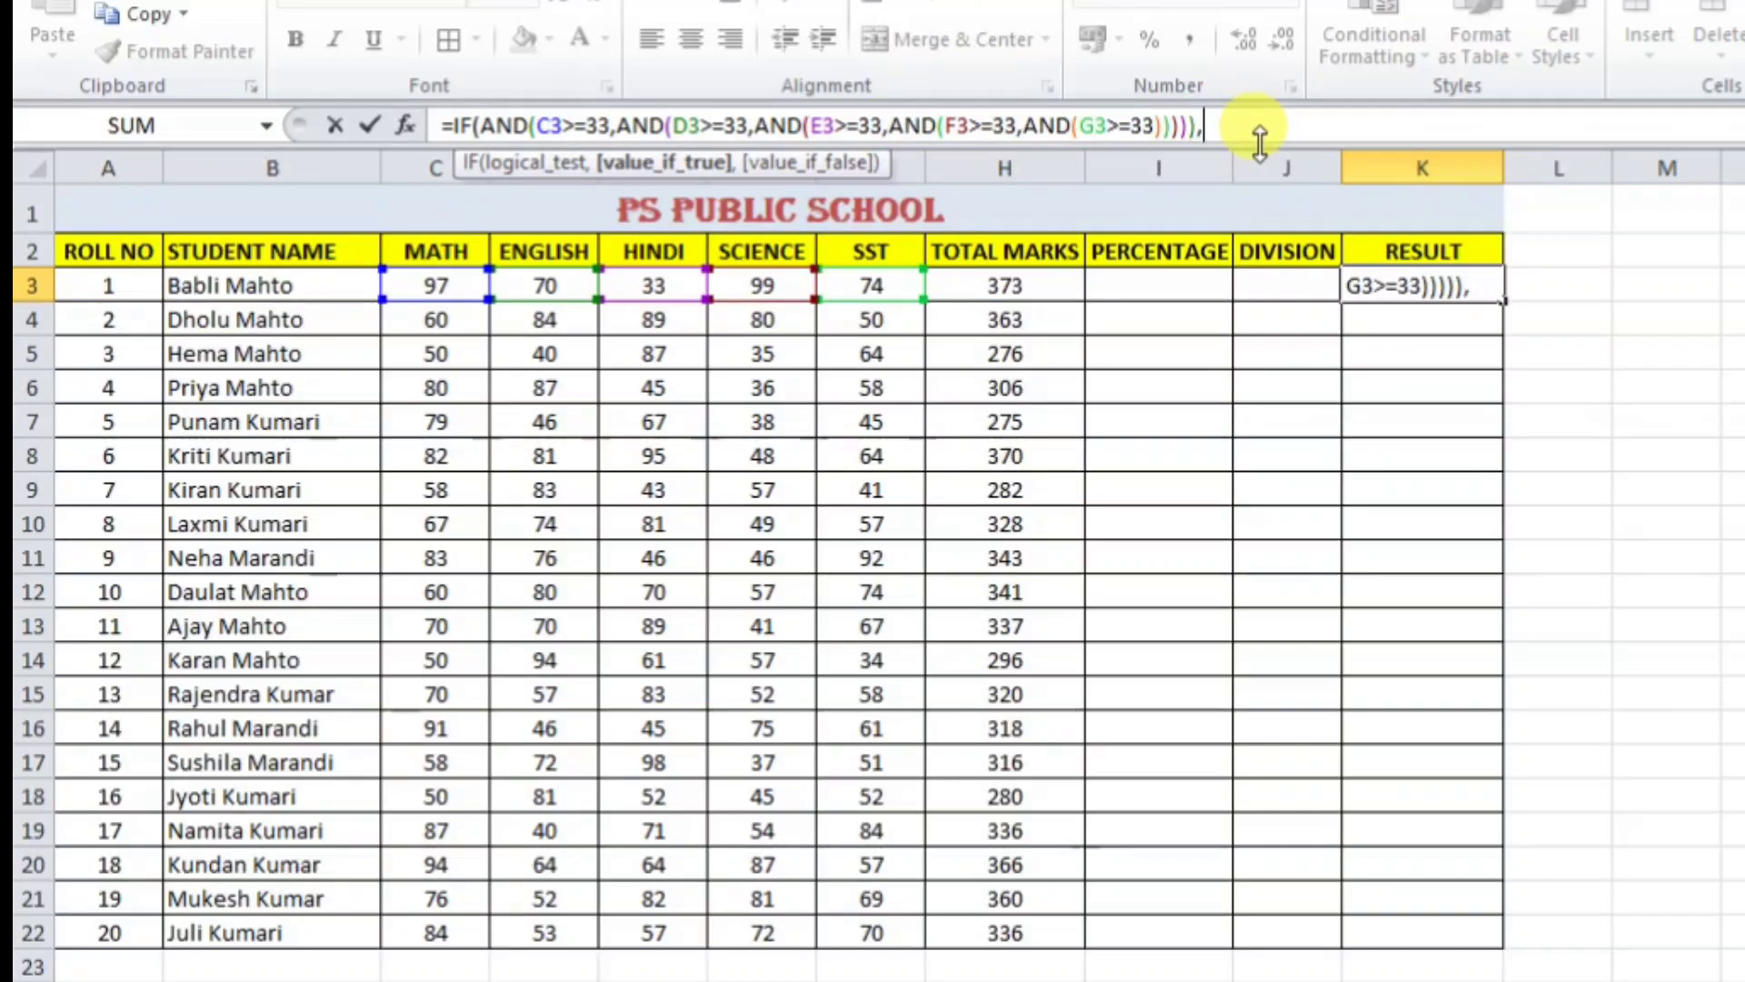
text("PASS)
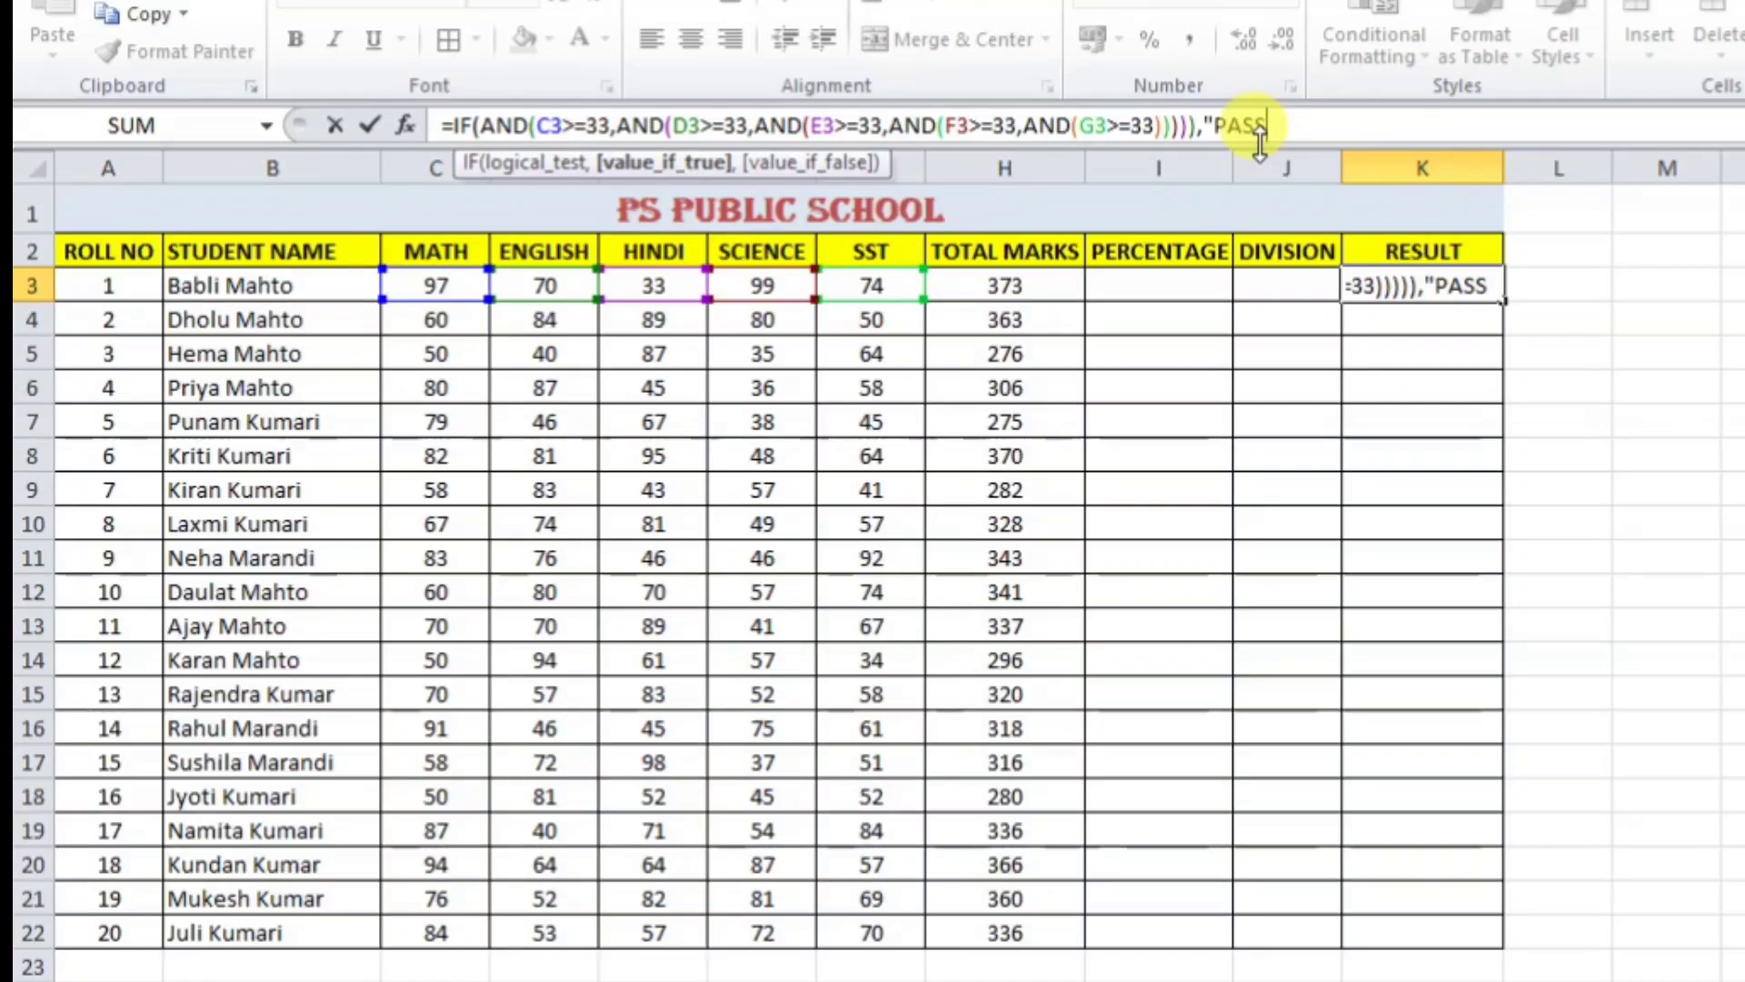
text("".)
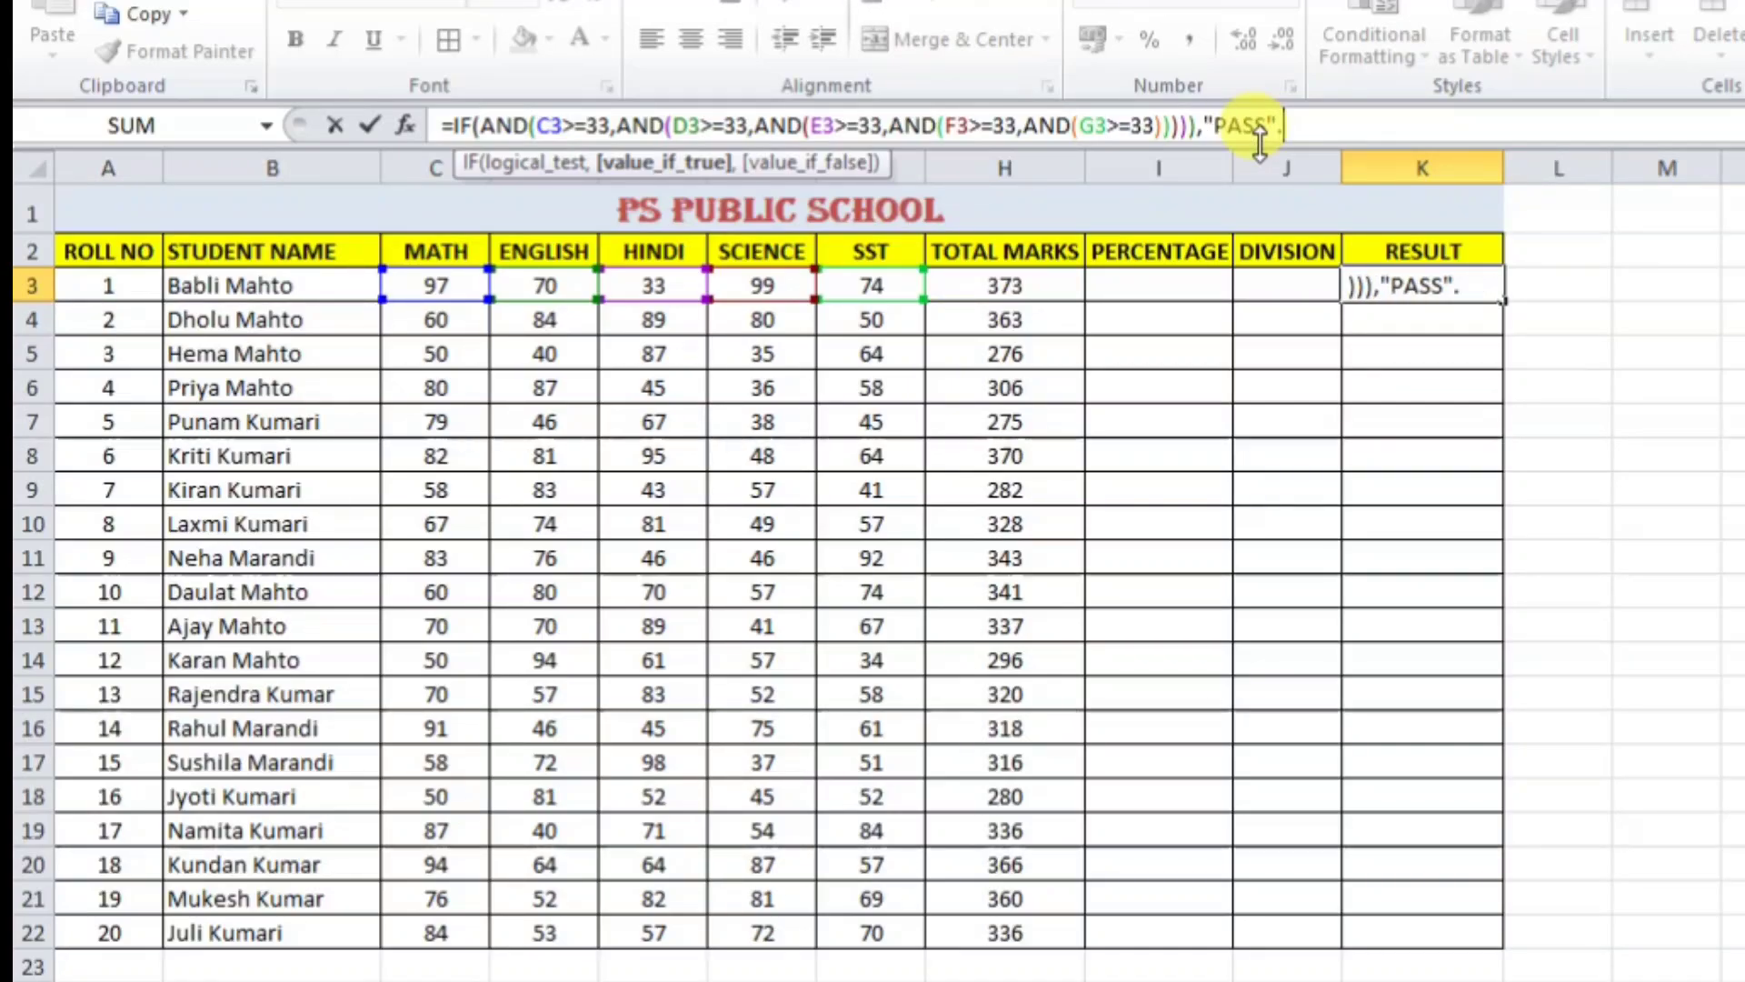
text(,)
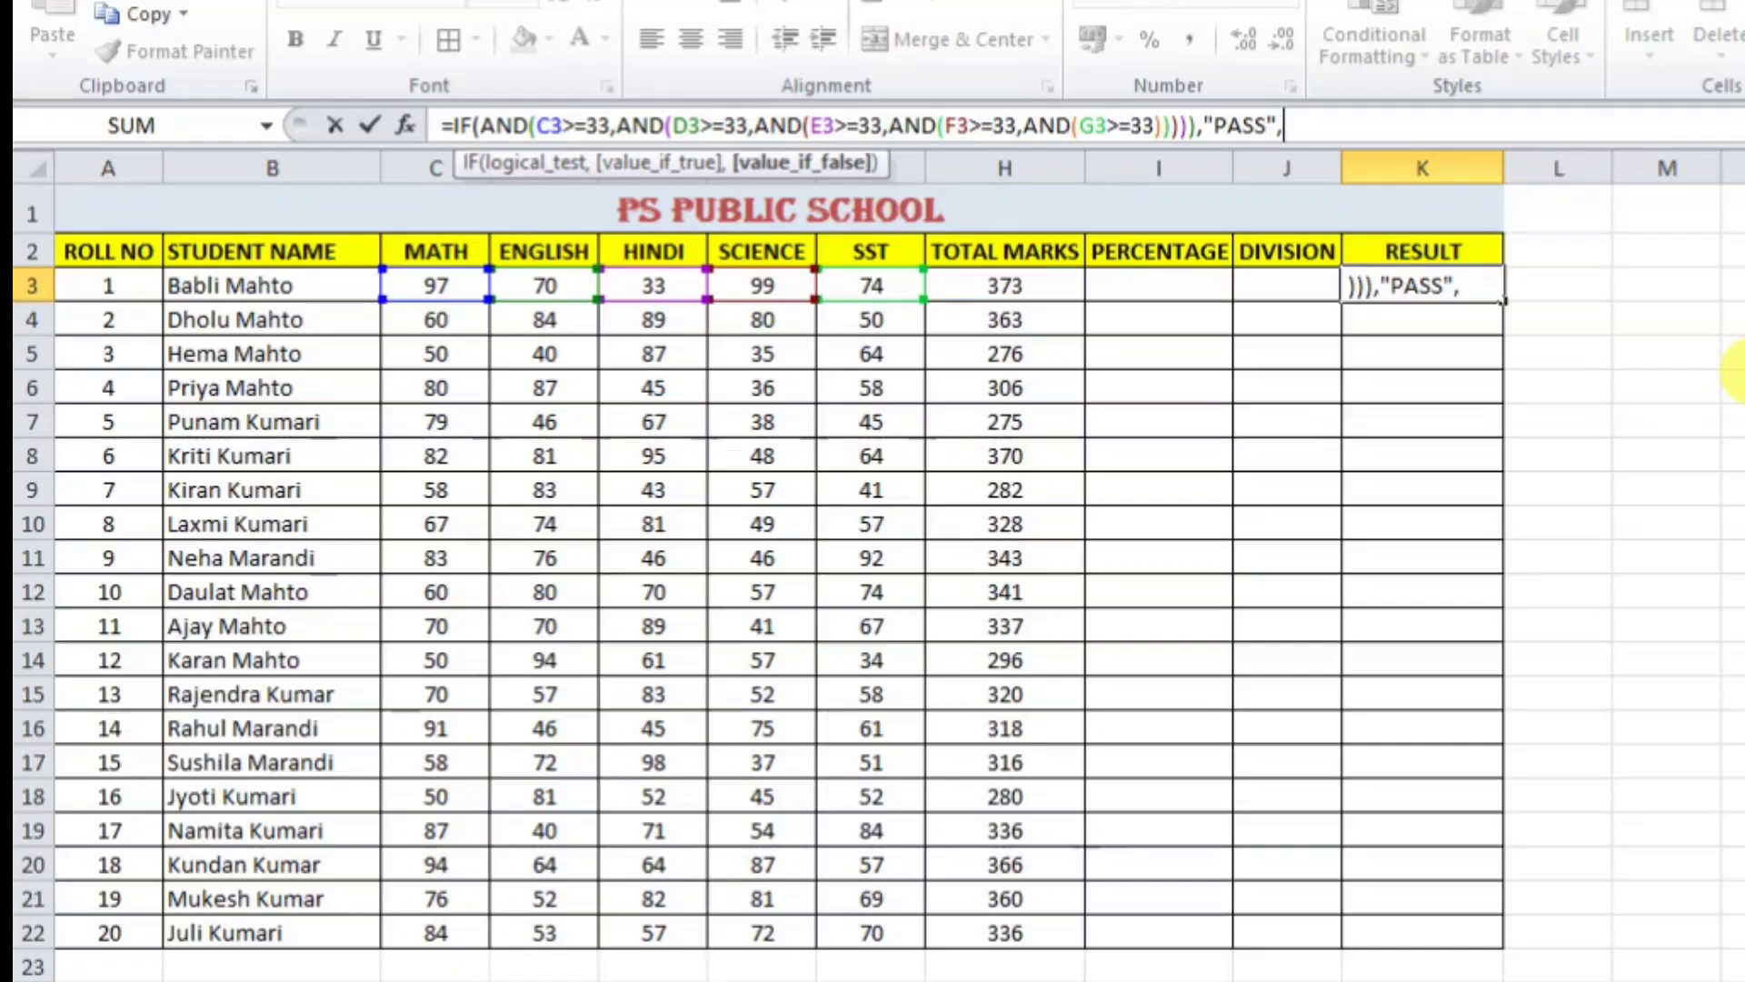
- Add "FAIL" as the value if false to the IF formula in K3 and enter it
text(","FA)
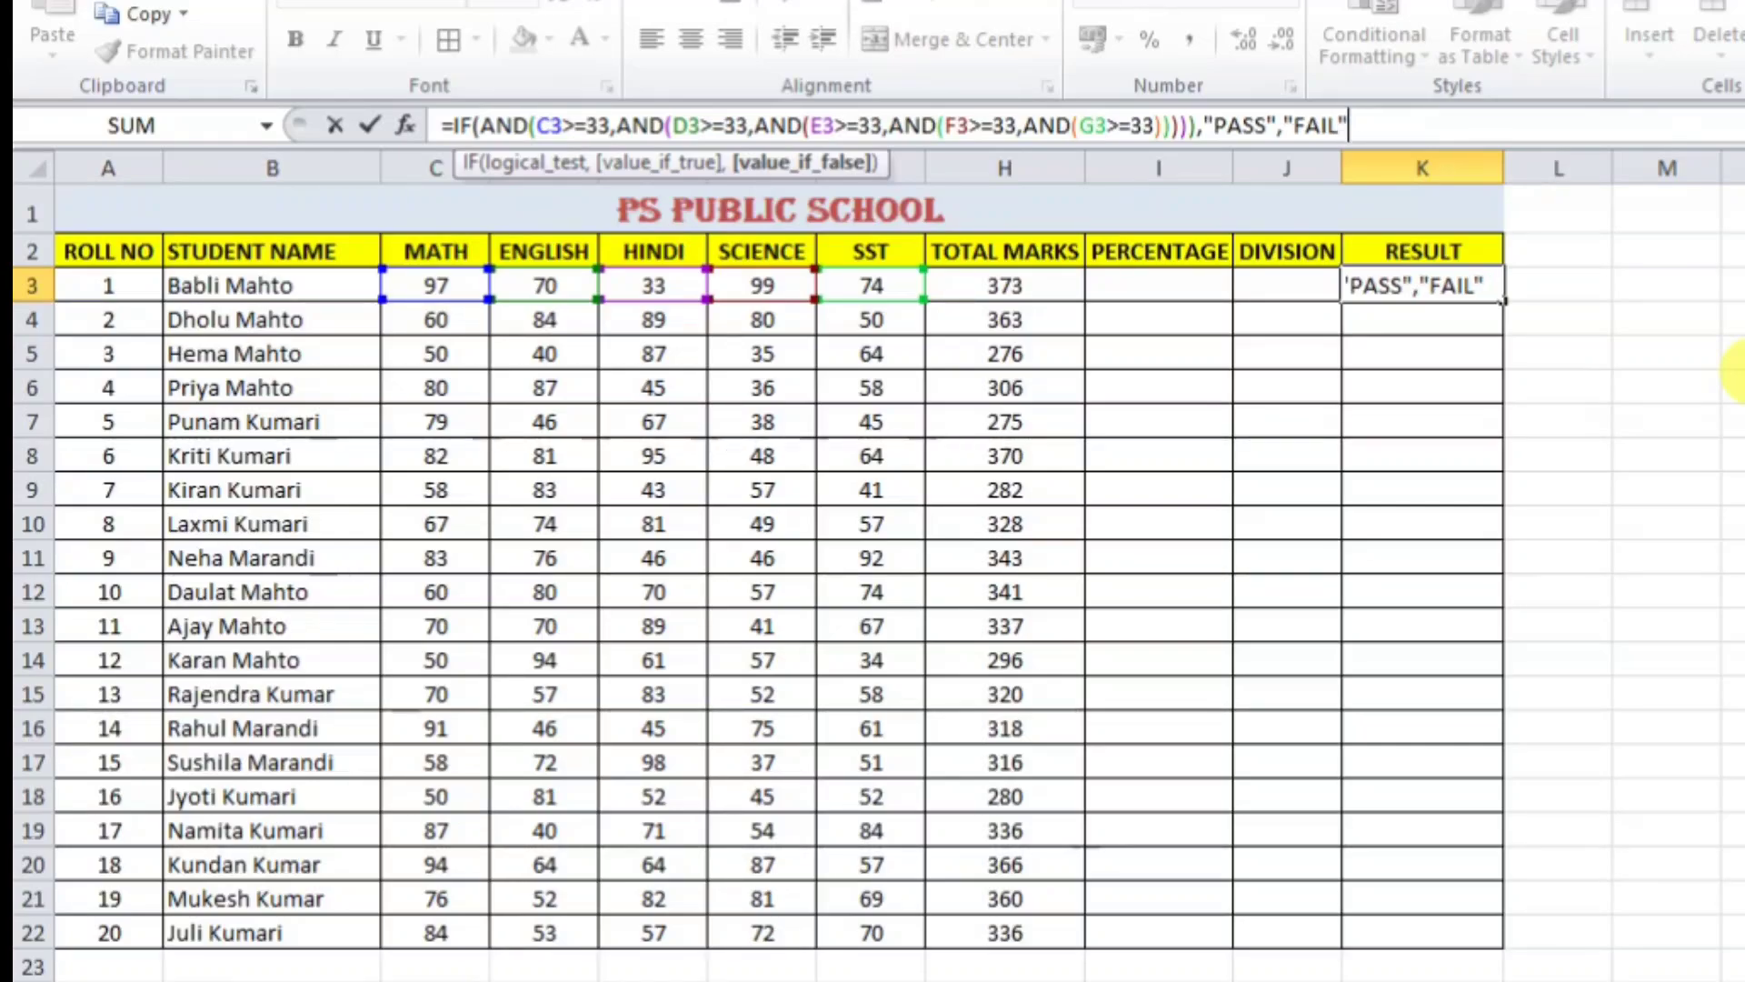
text(IL")
key(Return)
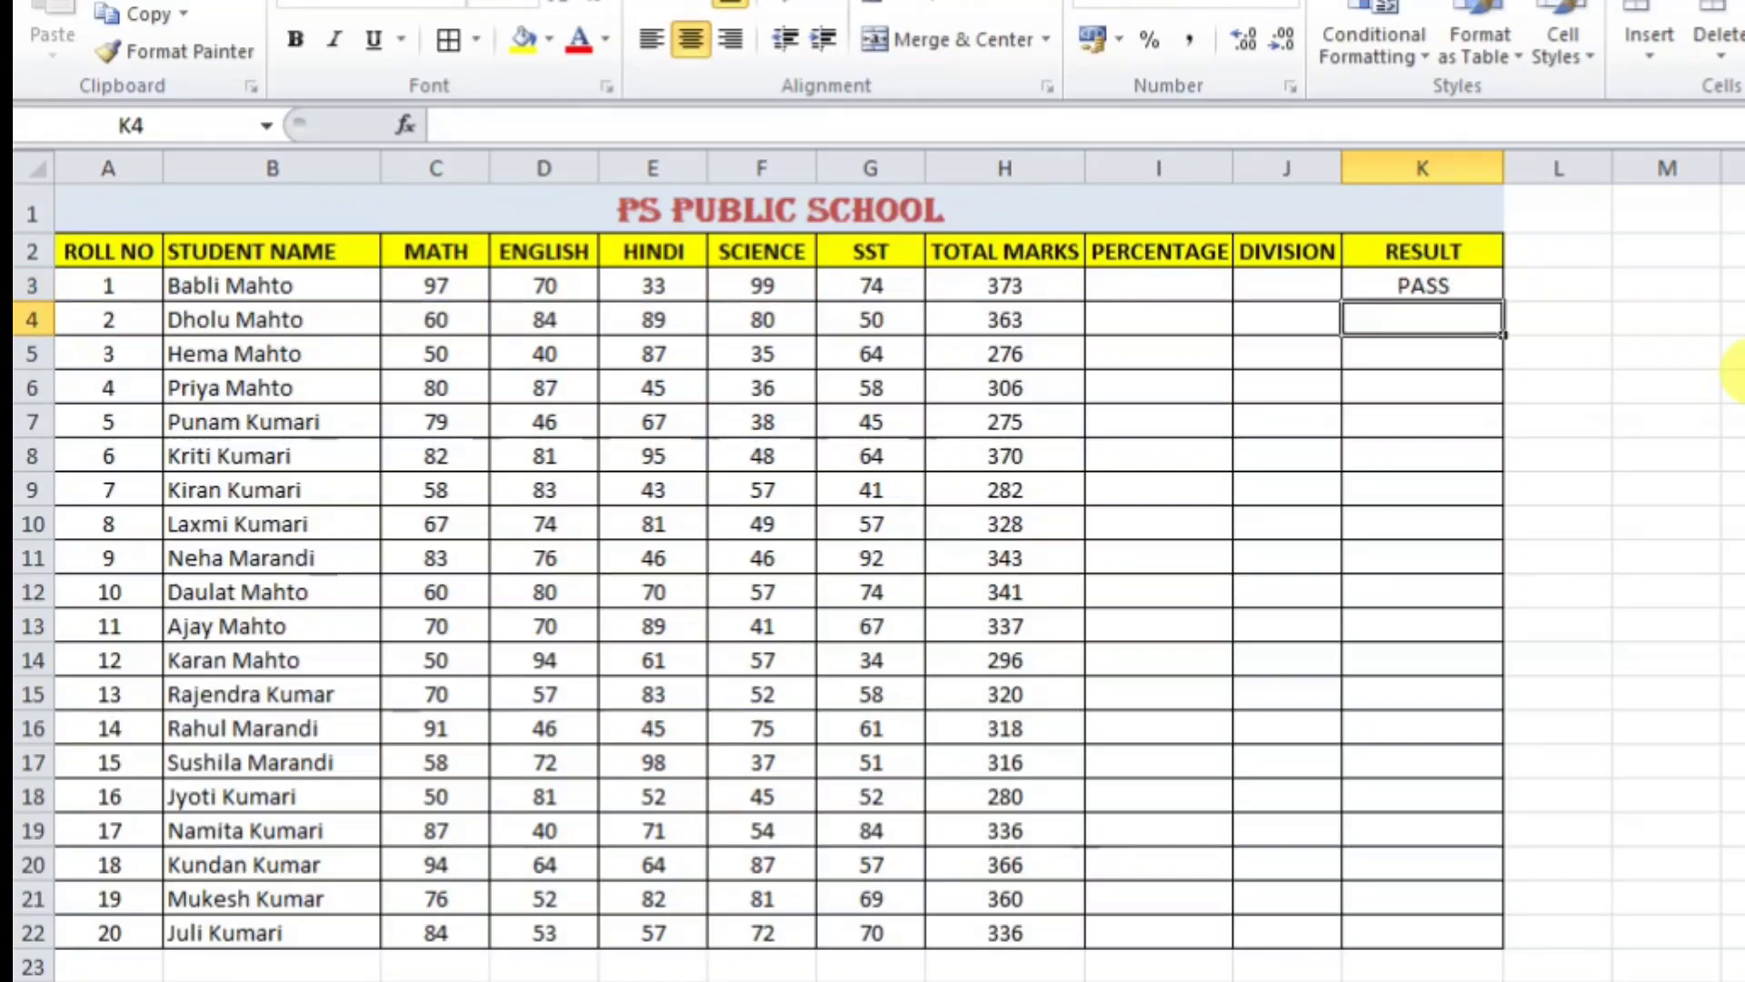
- Test the IF formula in K3 by setting the ENGLISH mark in D3 to 10
click(1457, 286)
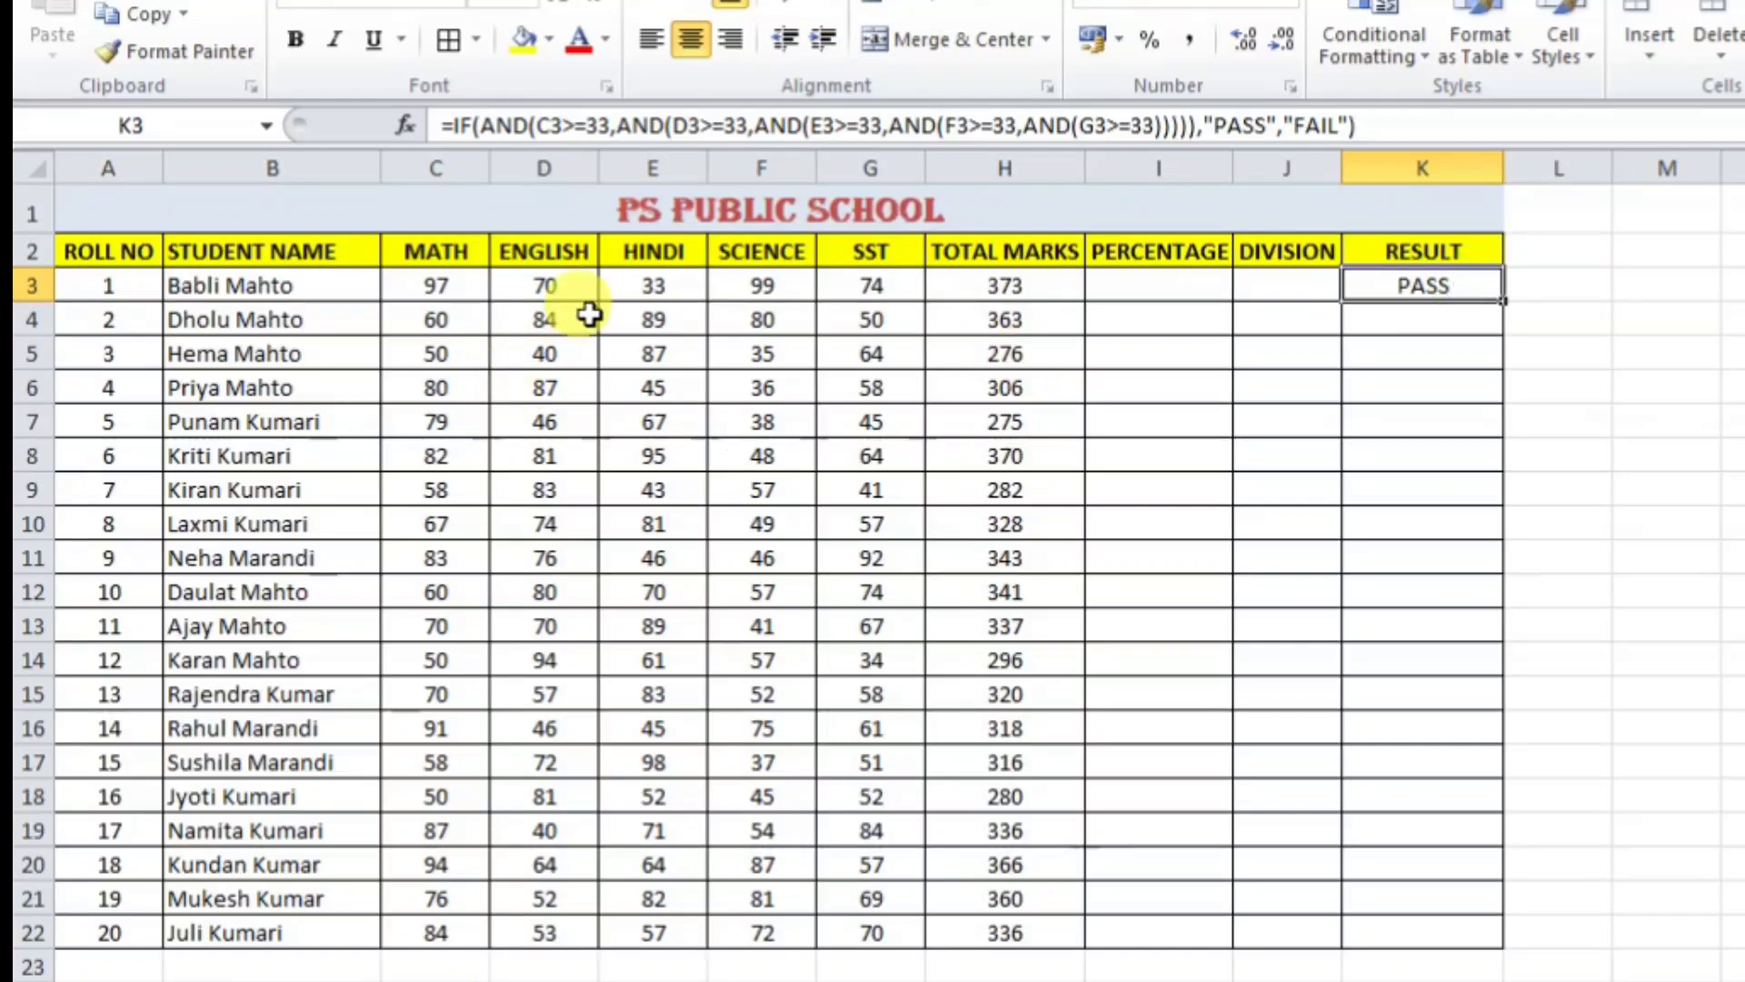
click(566, 286)
text(10)
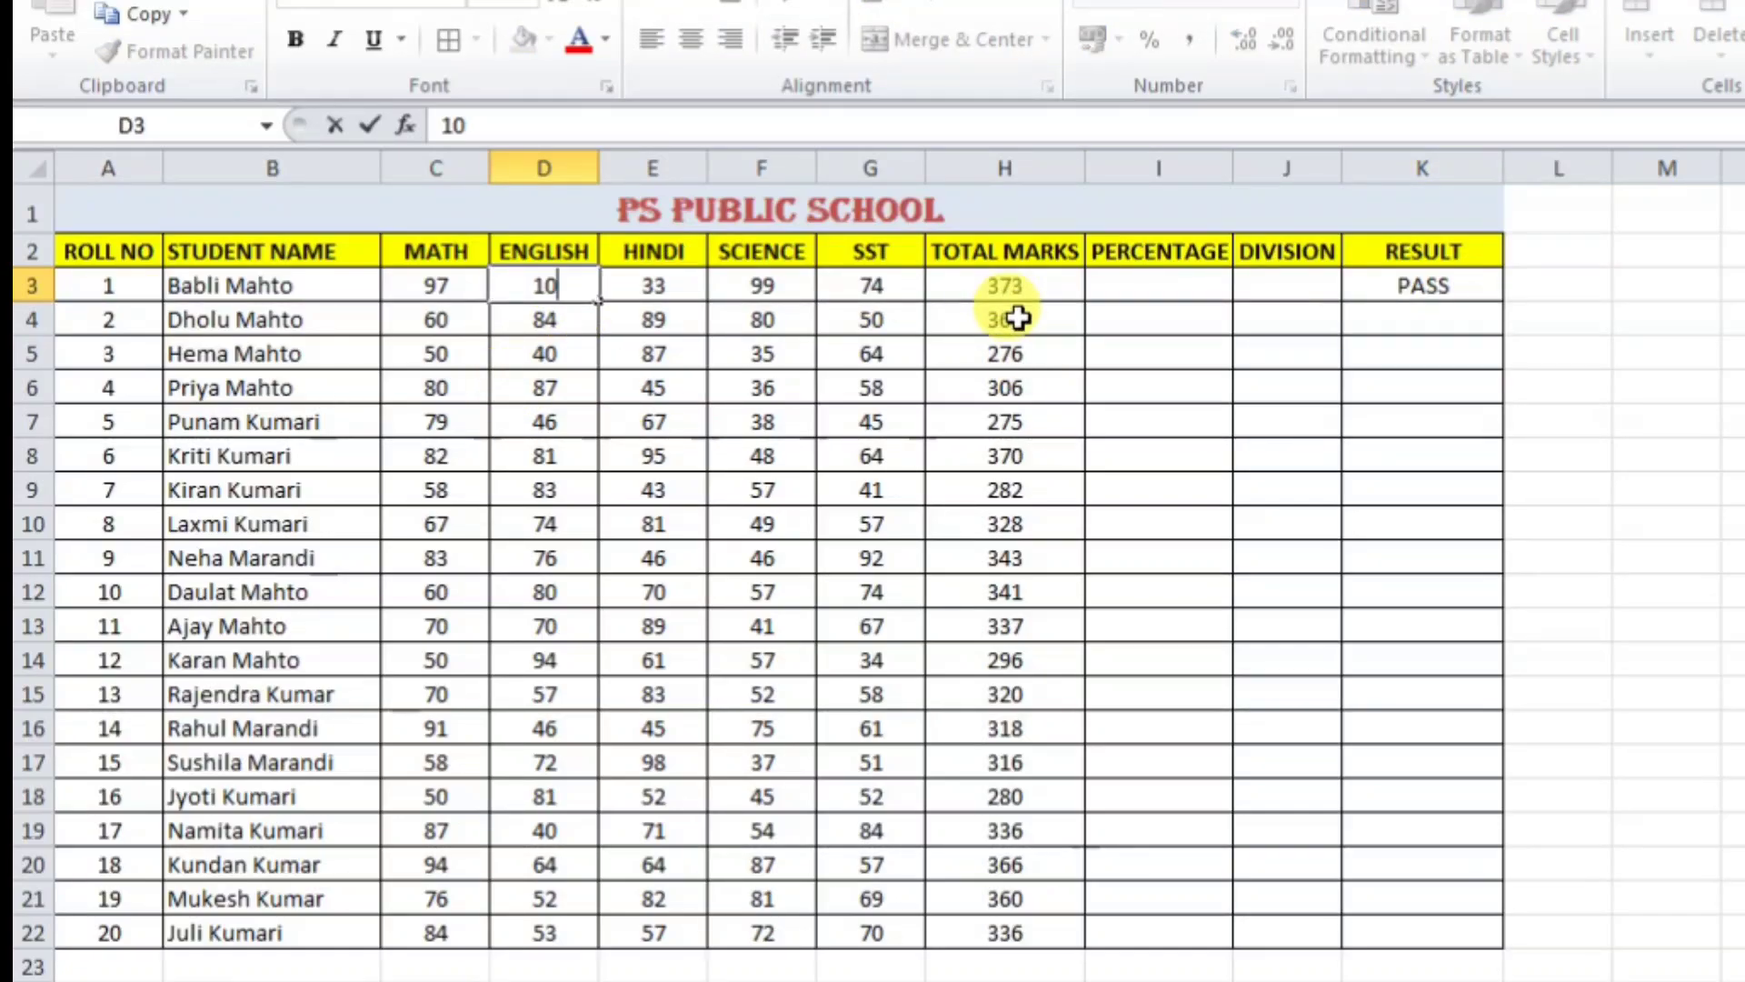
key(Return)
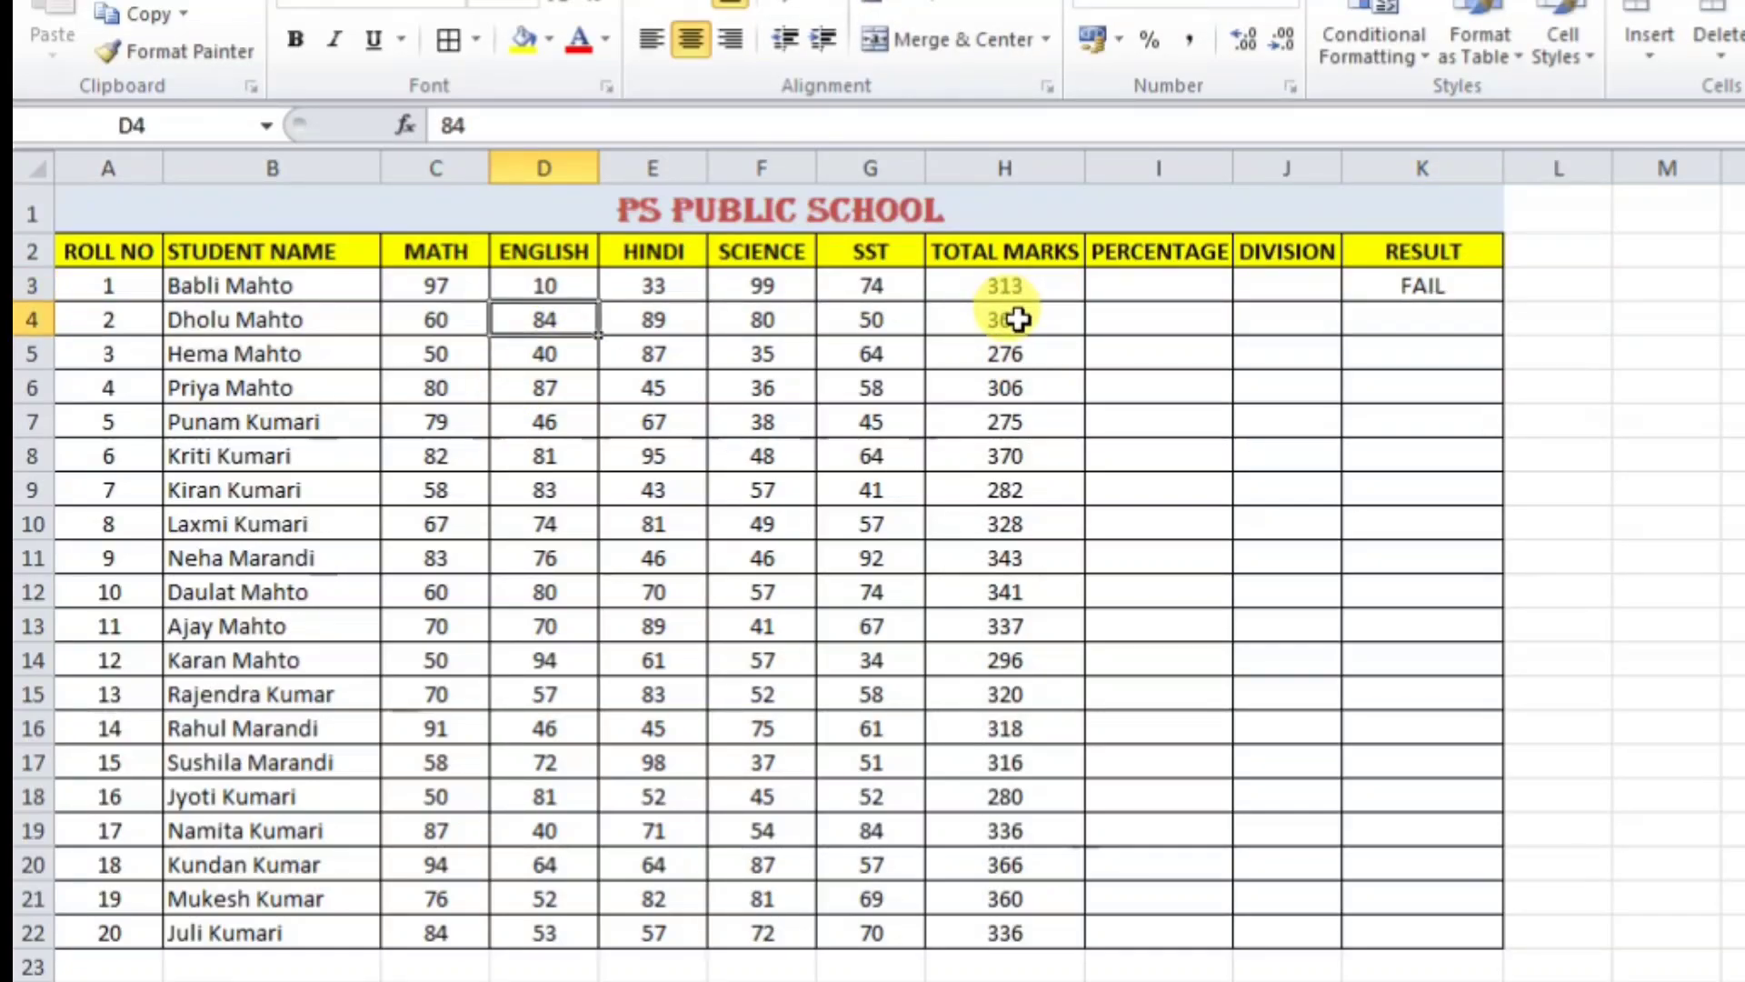
click(1419, 285)
- Set the MATH mark in C3 to 20 and the ENGLISH mark in D3 to 96, and recheck the result in K3
click(460, 280)
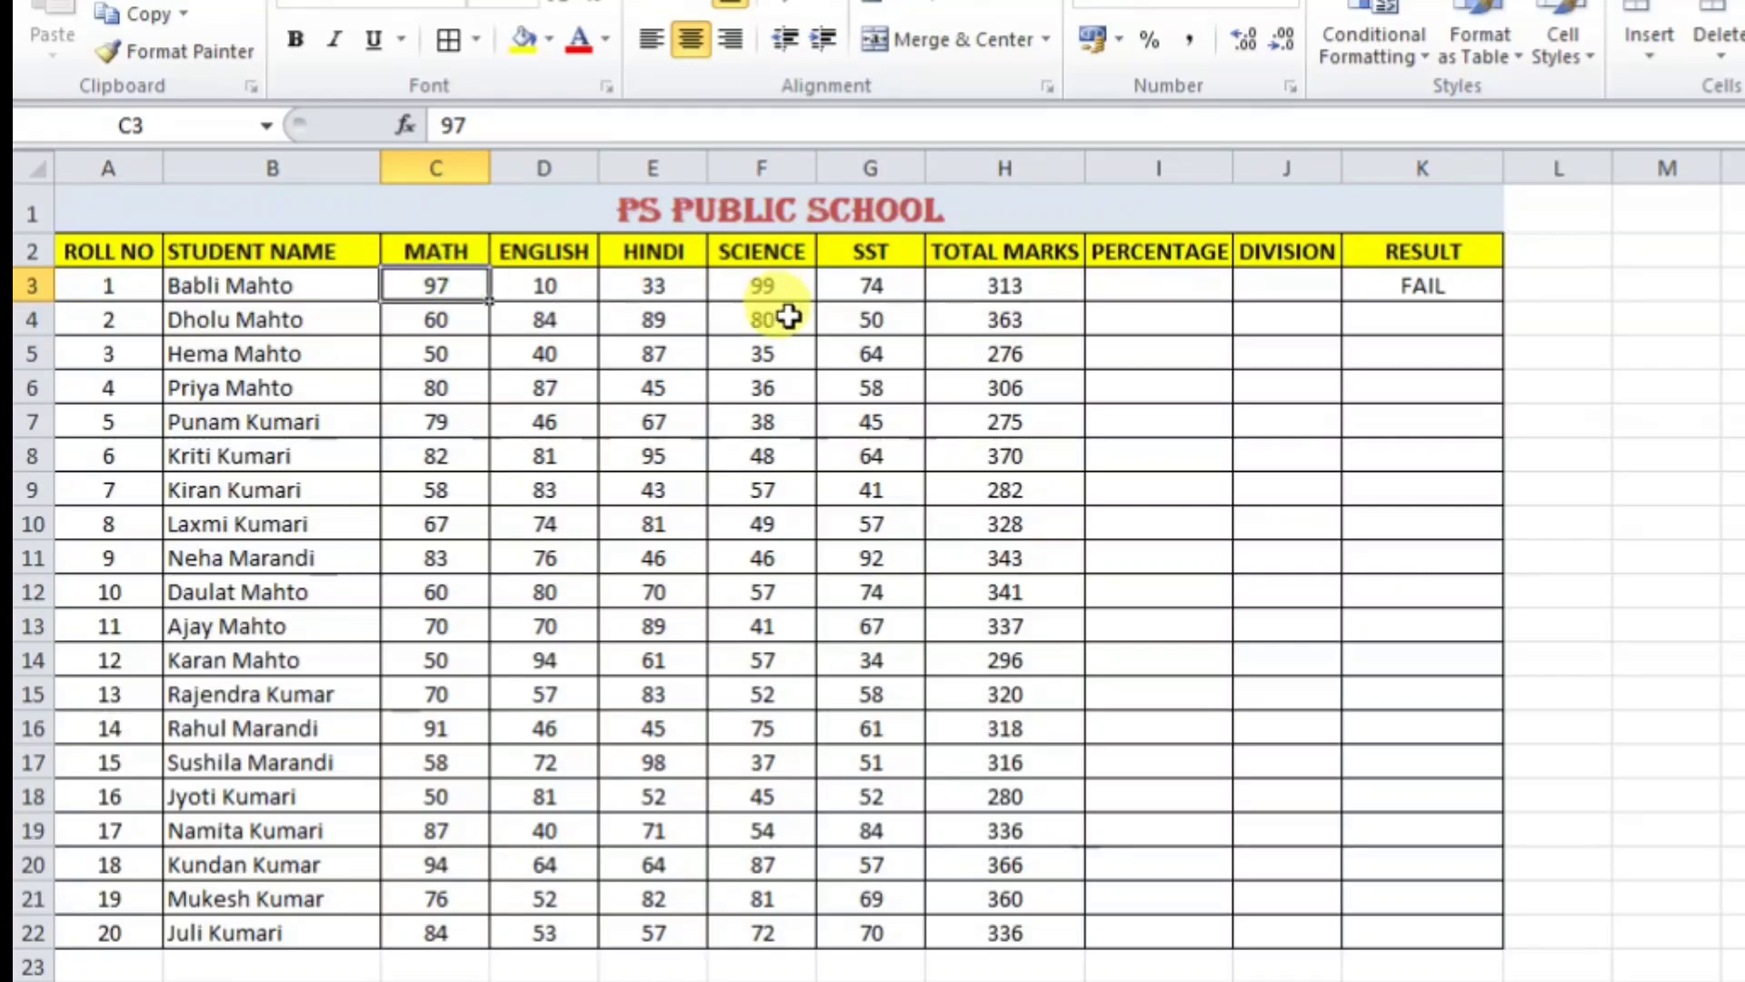
text(20)
key(Return)
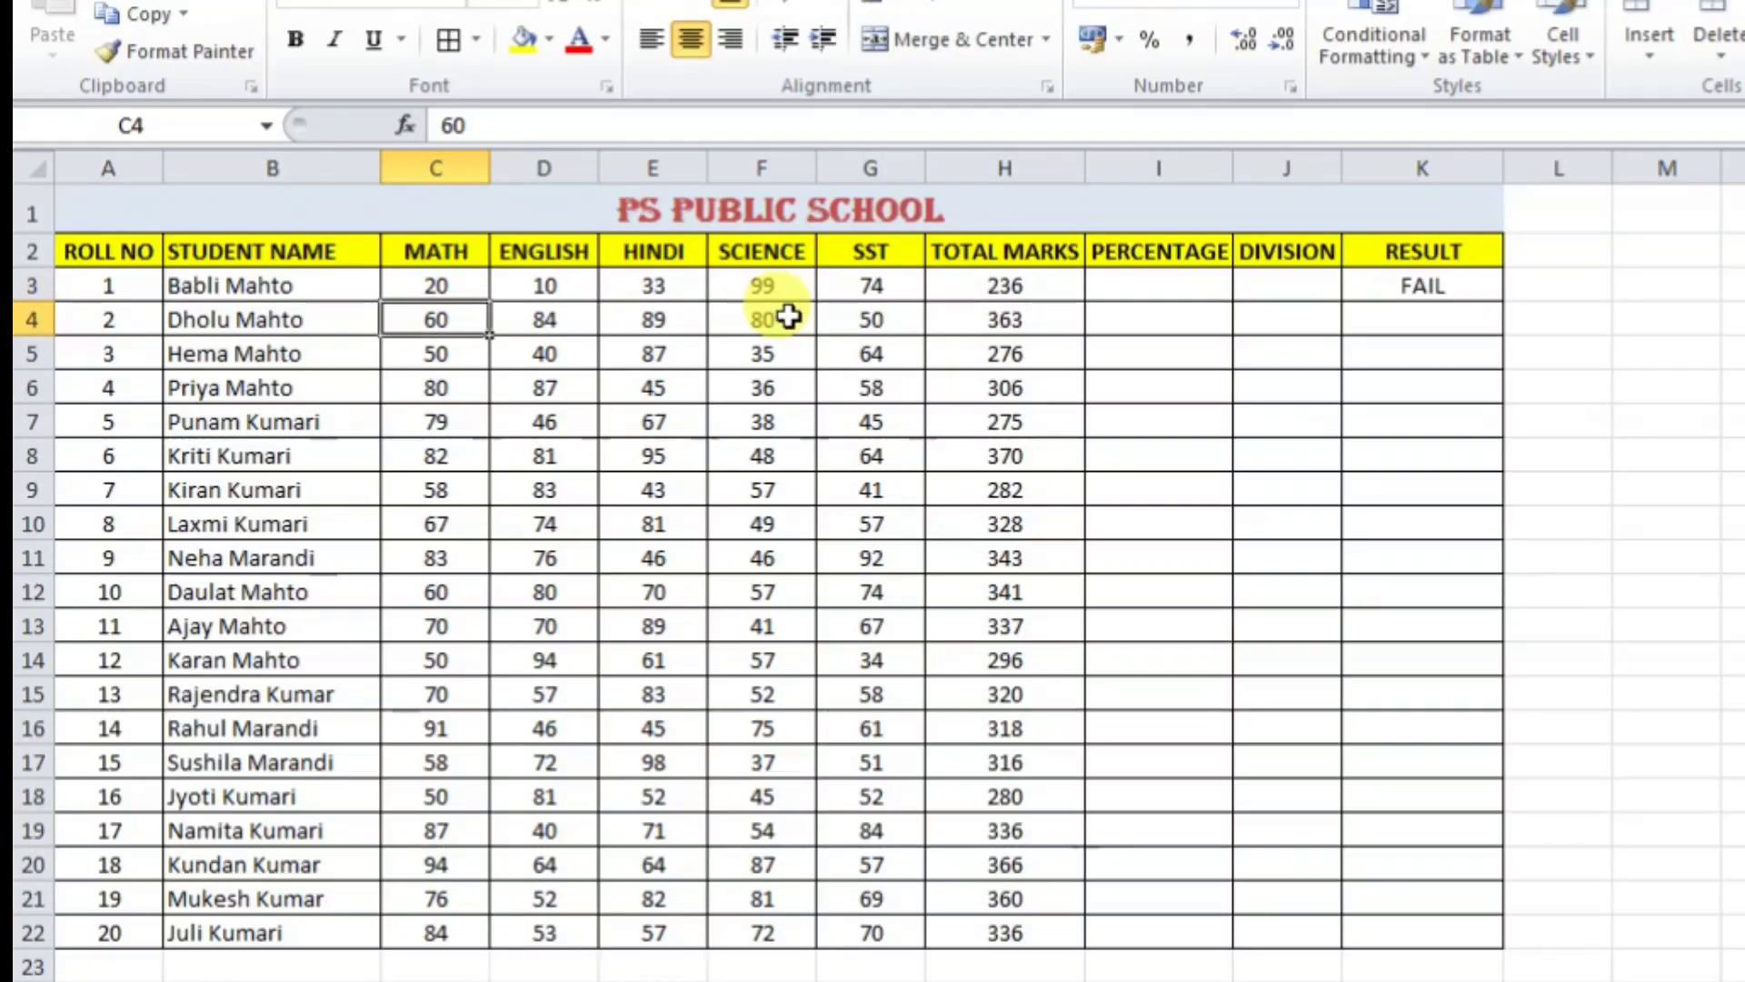
click(538, 289)
text(96)
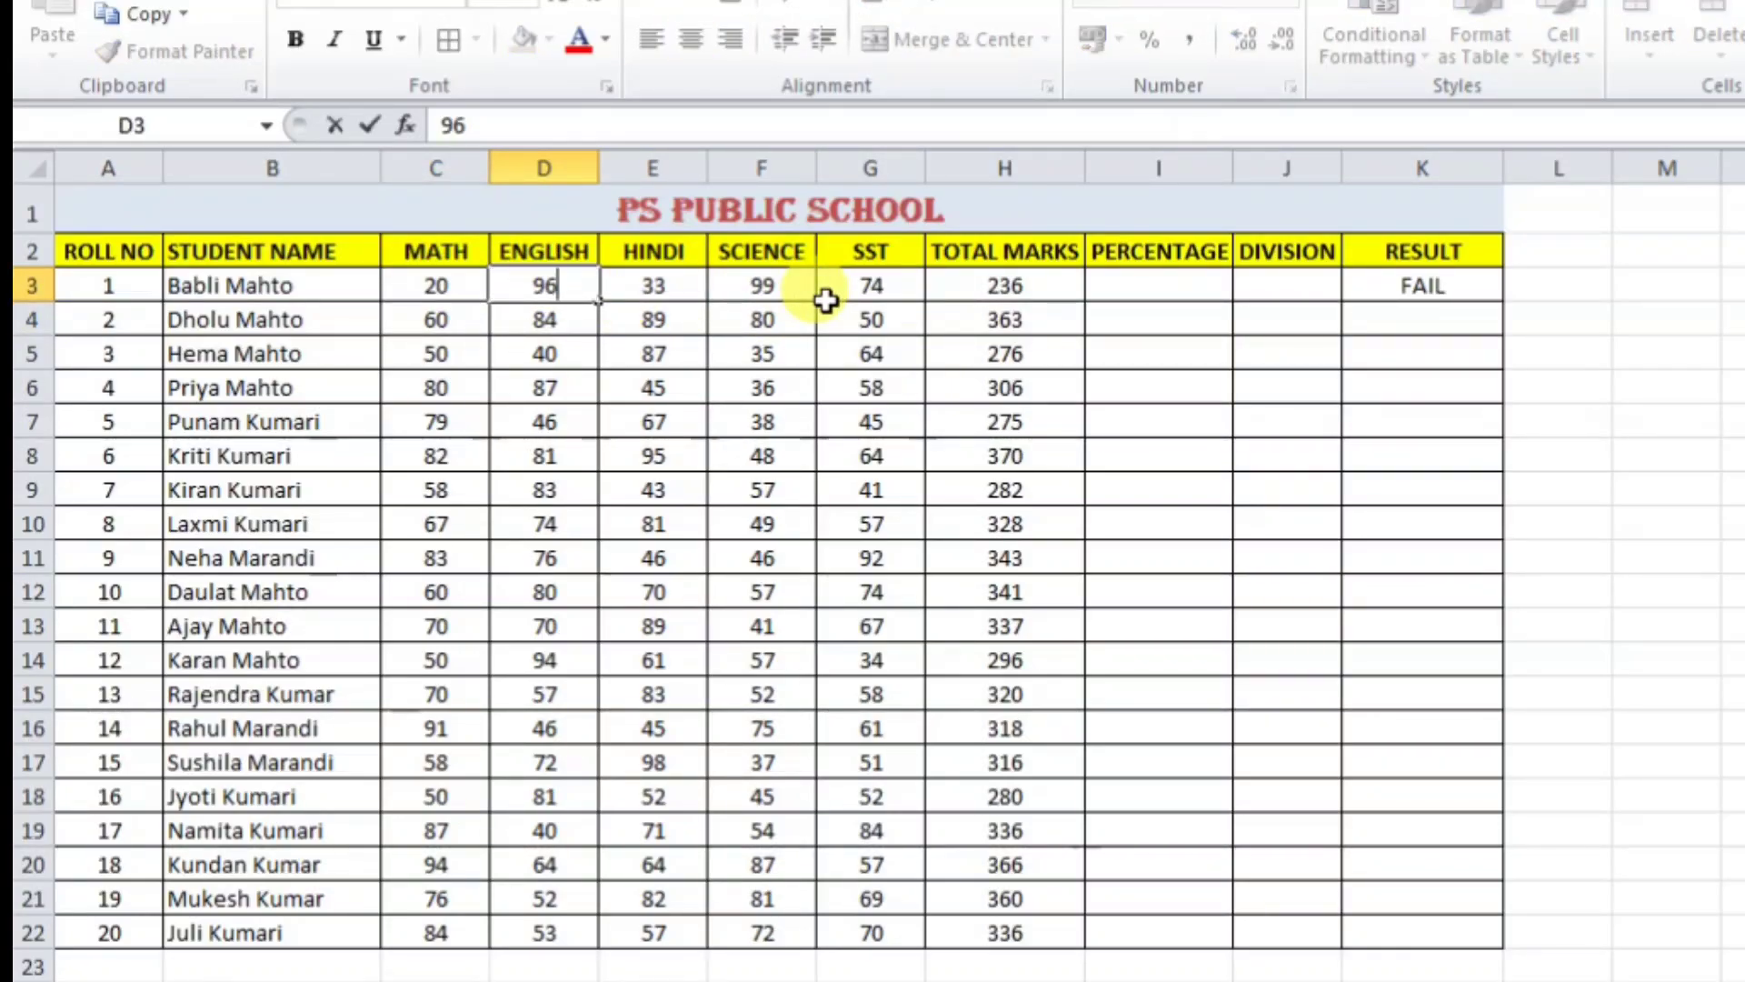
key(Return)
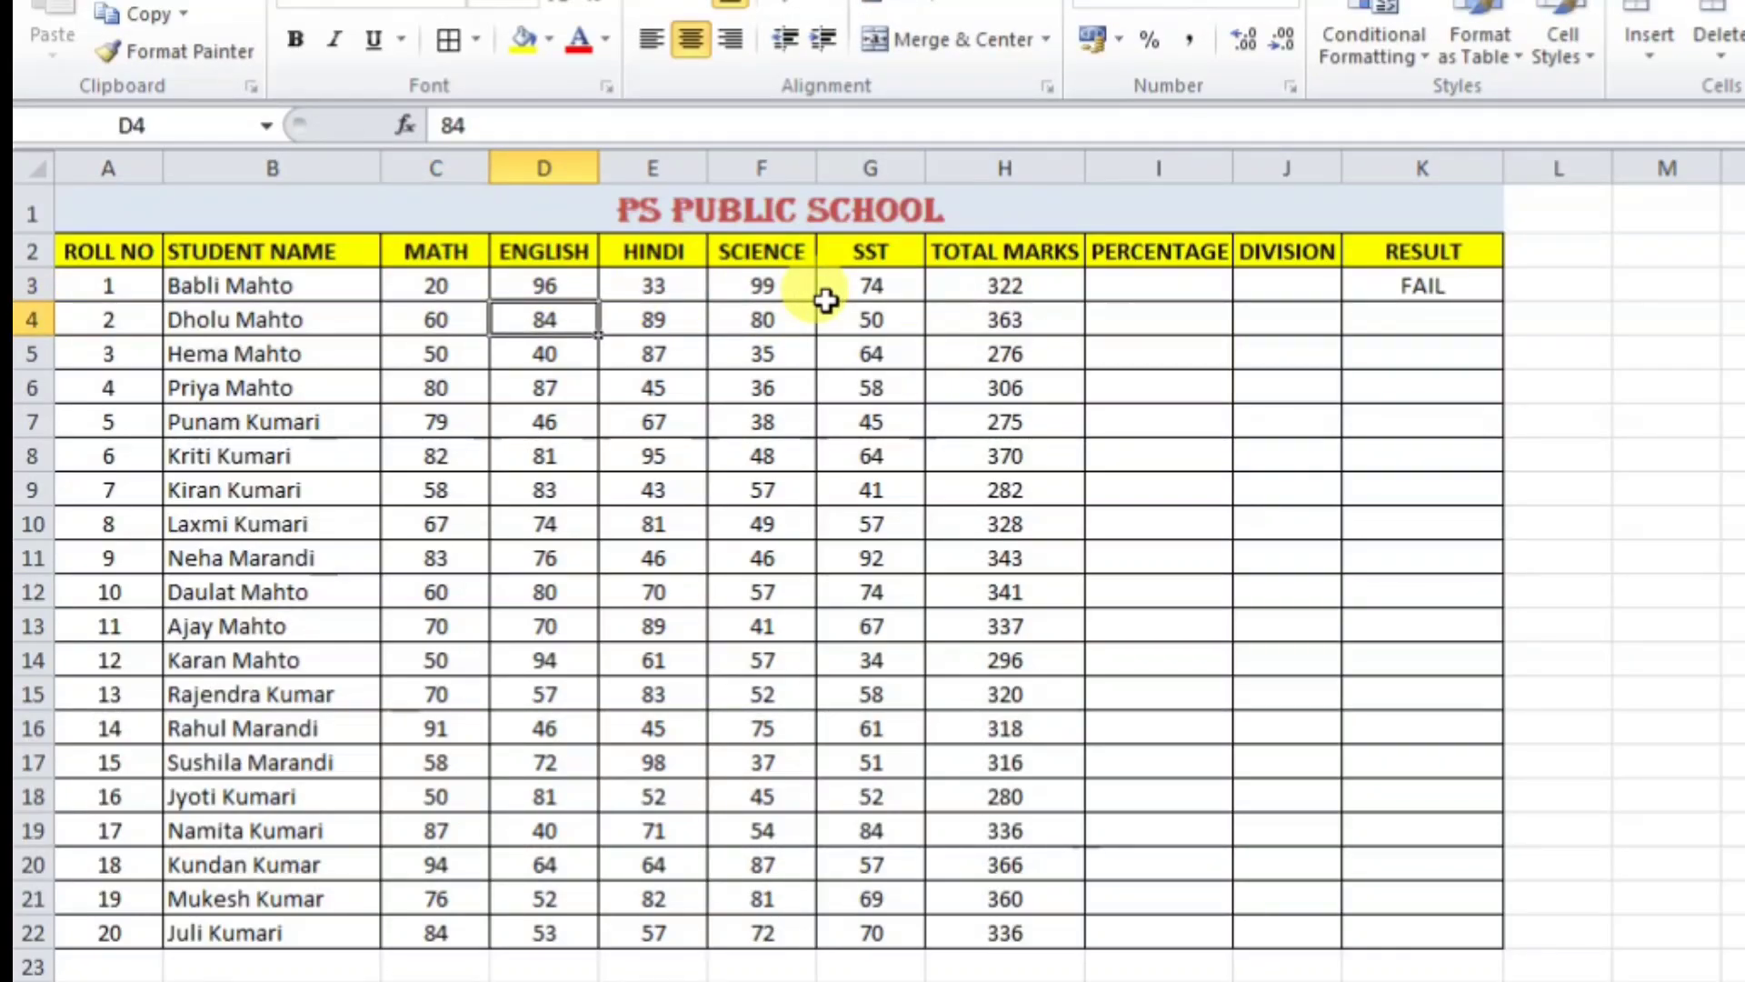
click(430, 294)
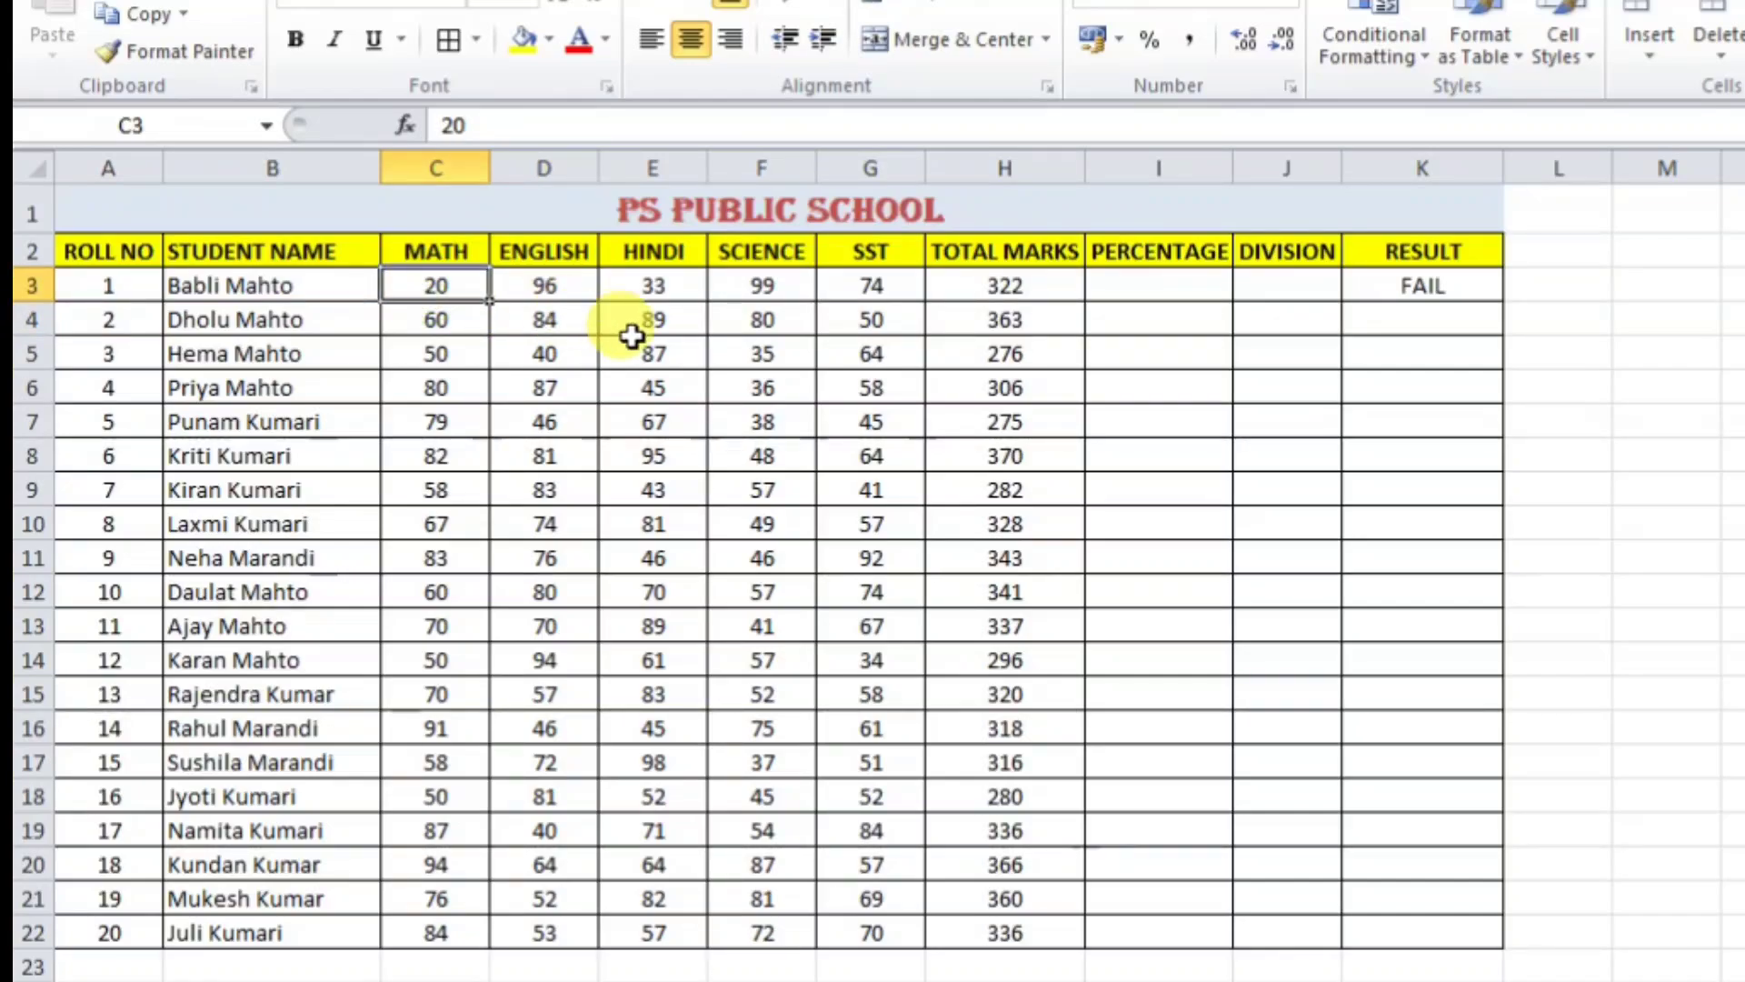
click(1462, 287)
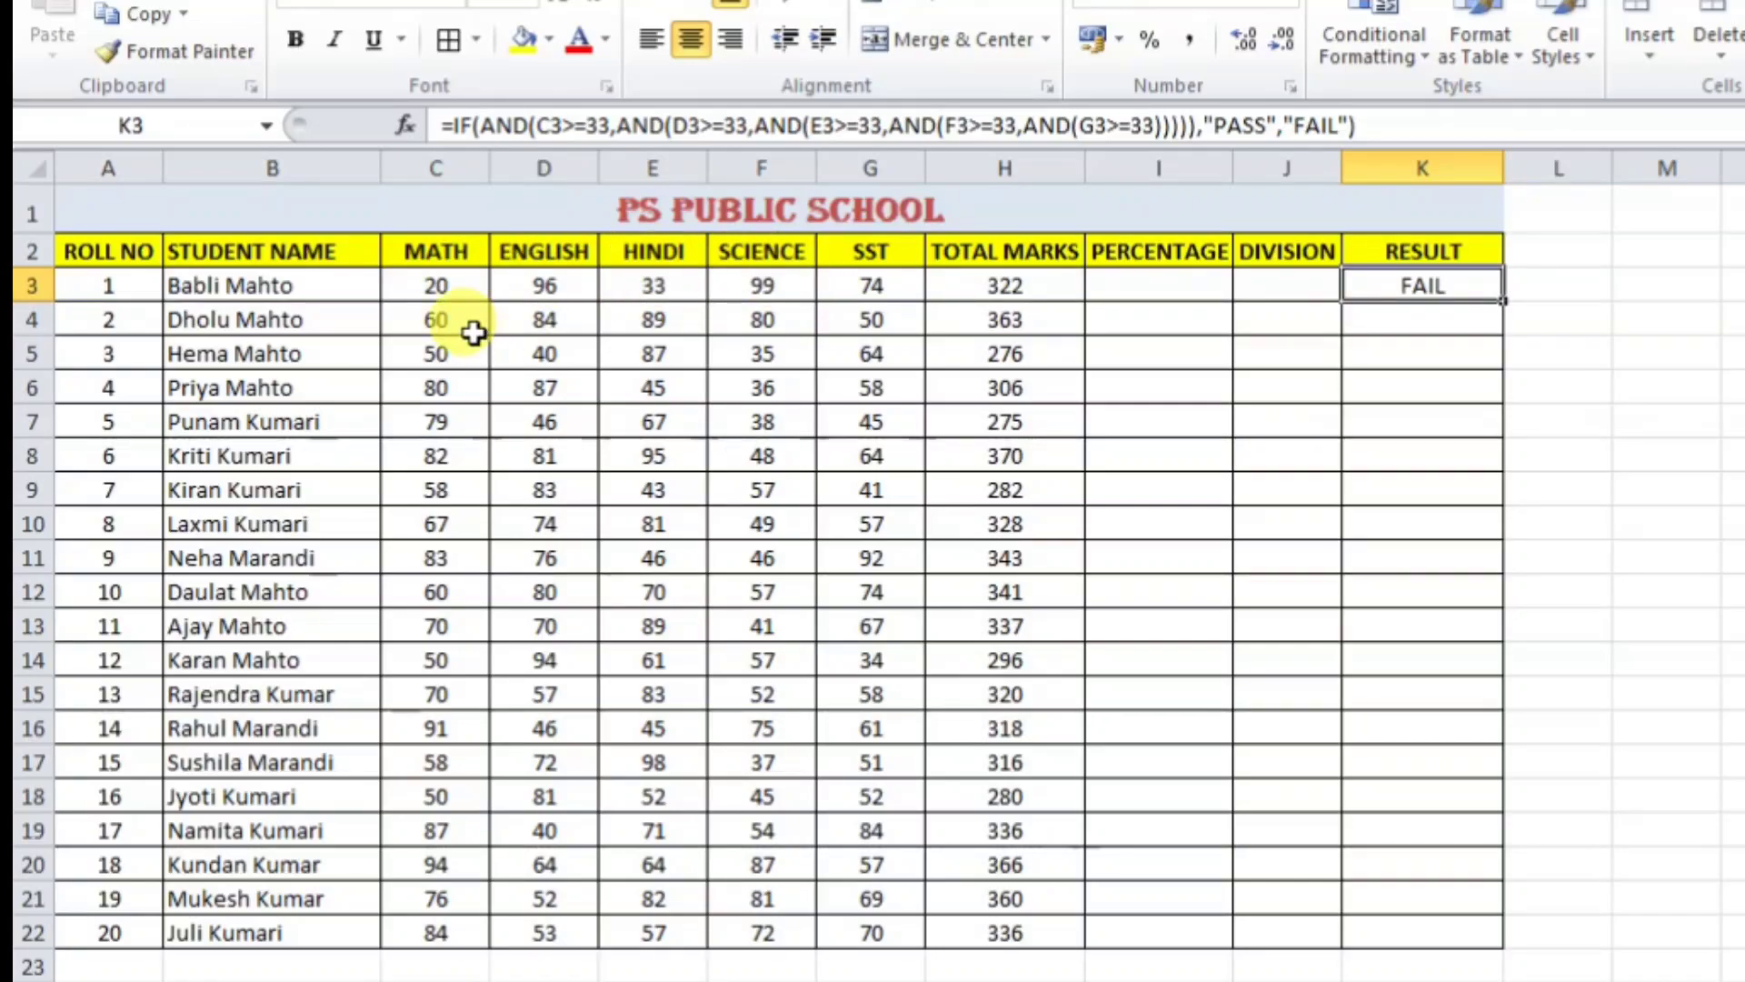
- Set the MATH, ENGLISH, SCIENCE and SST marks in C3, D3, F3 and G3 to 33
click(447, 284)
text(3)
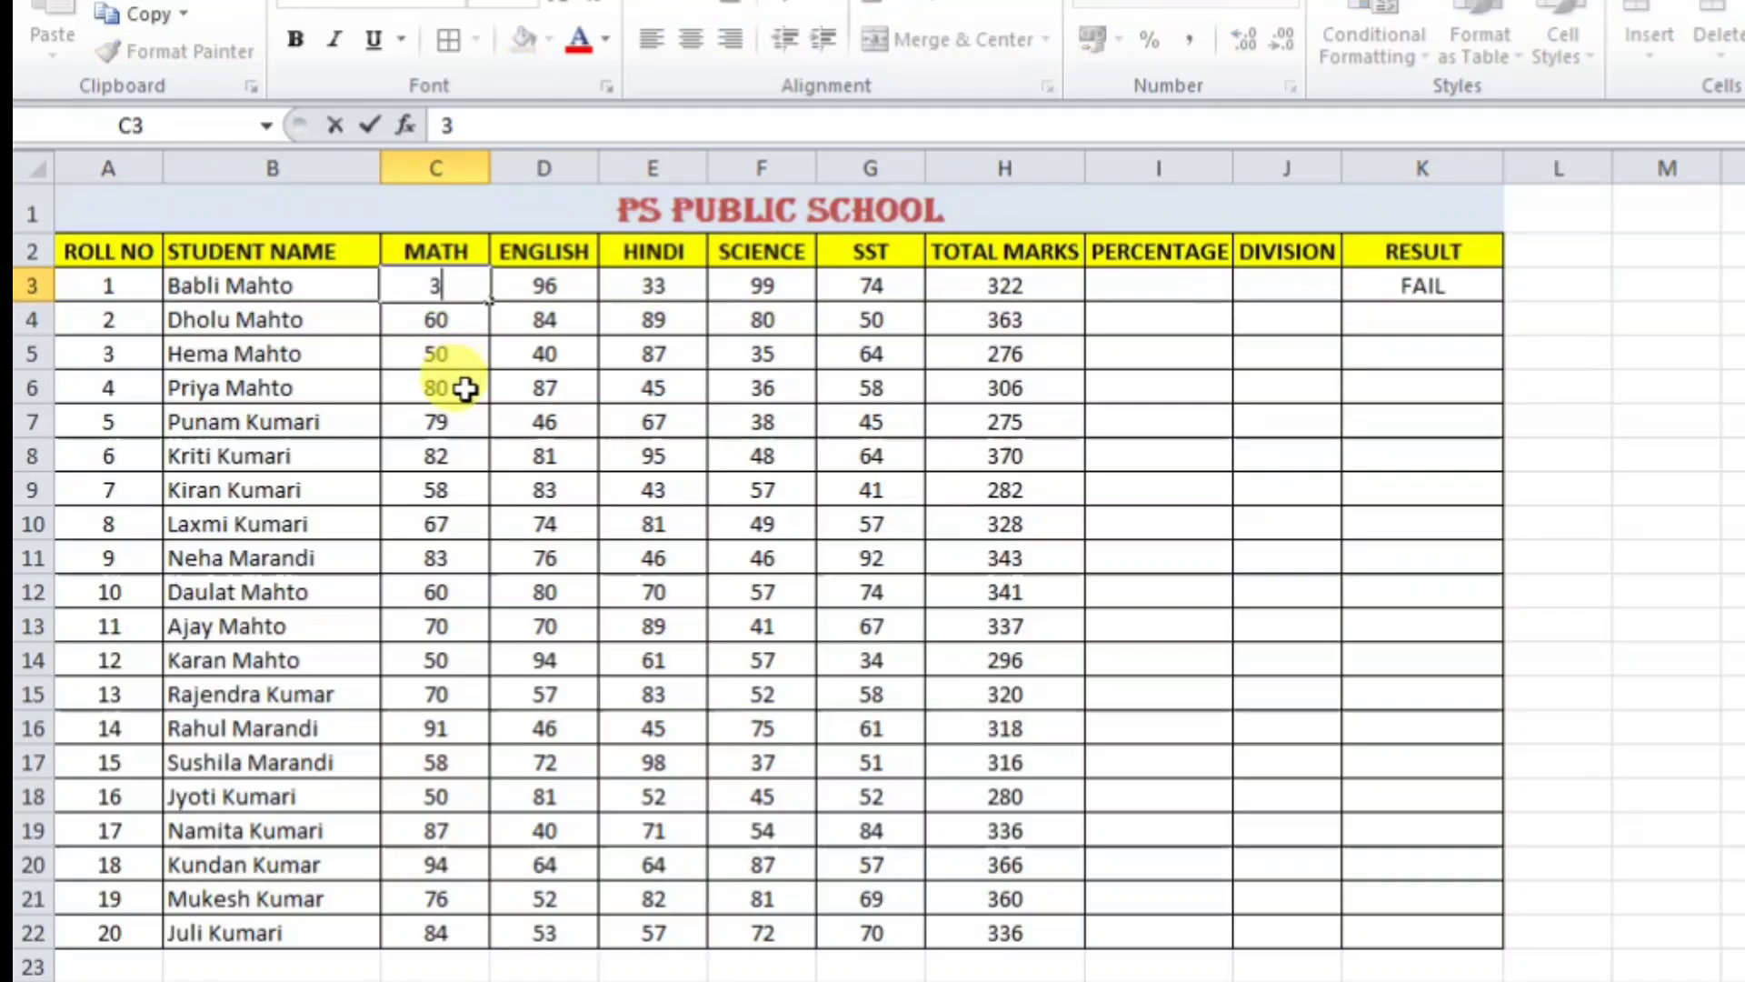
text(3)
key(Tab)
text(3)
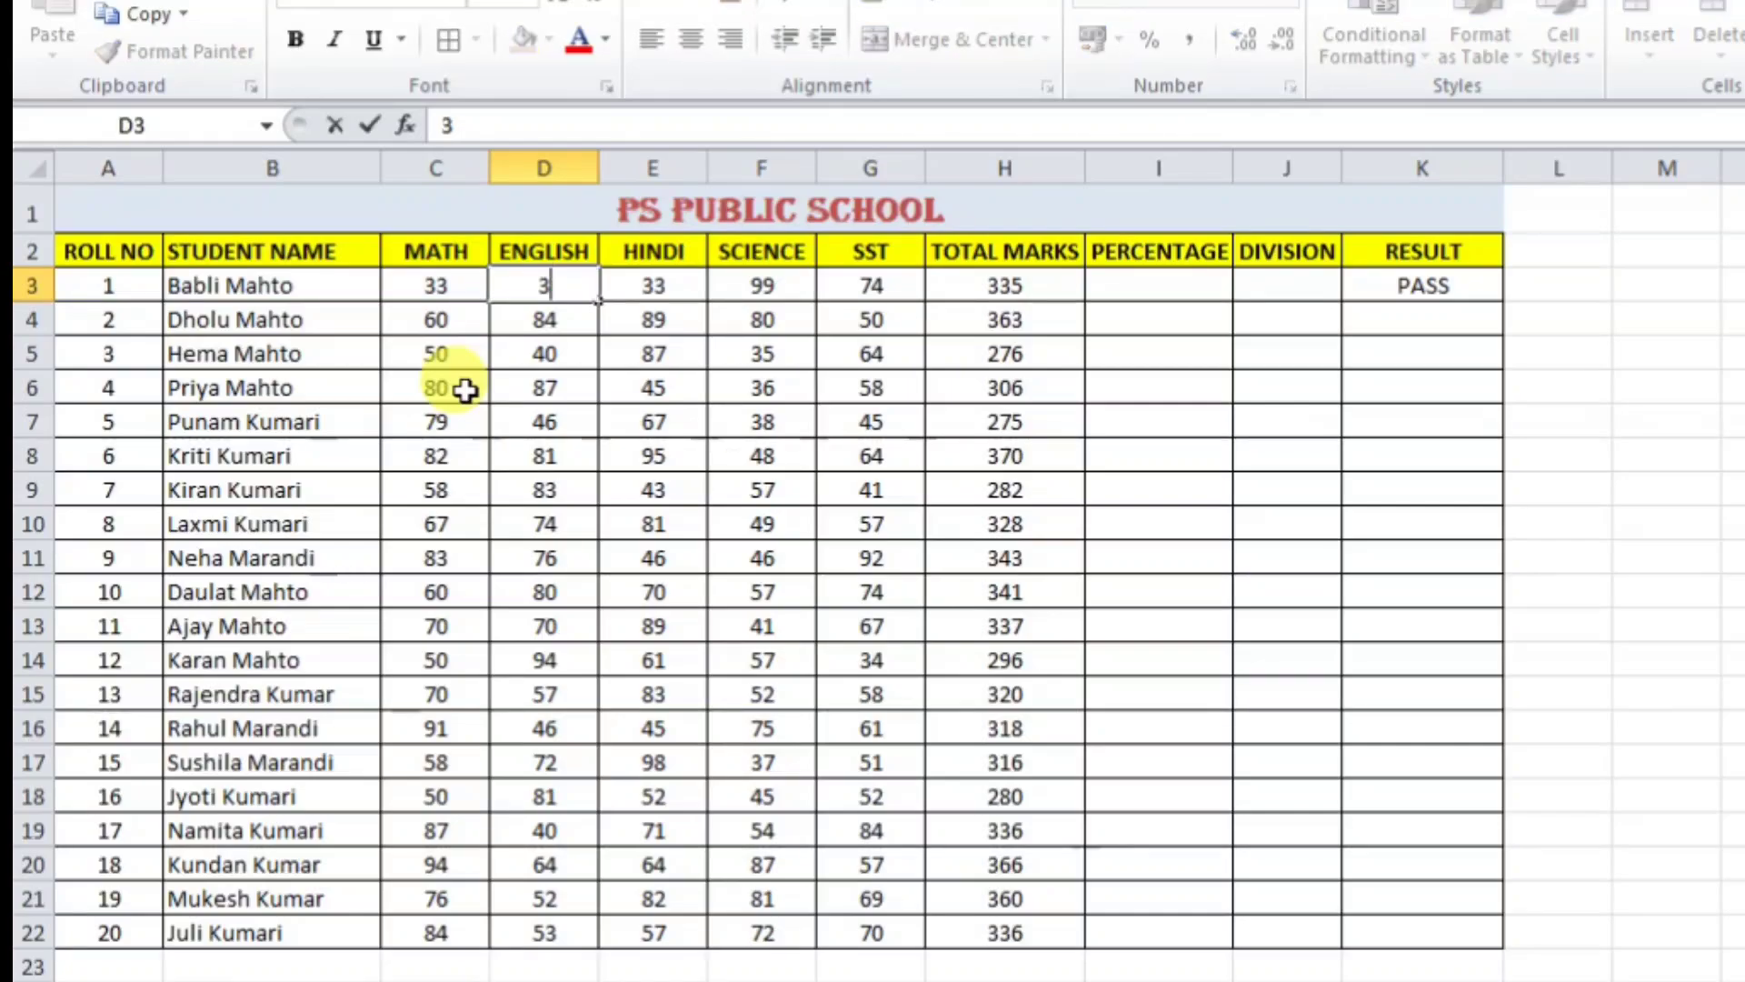
text(3)
key(Tab)
key(Tab)
text(33)
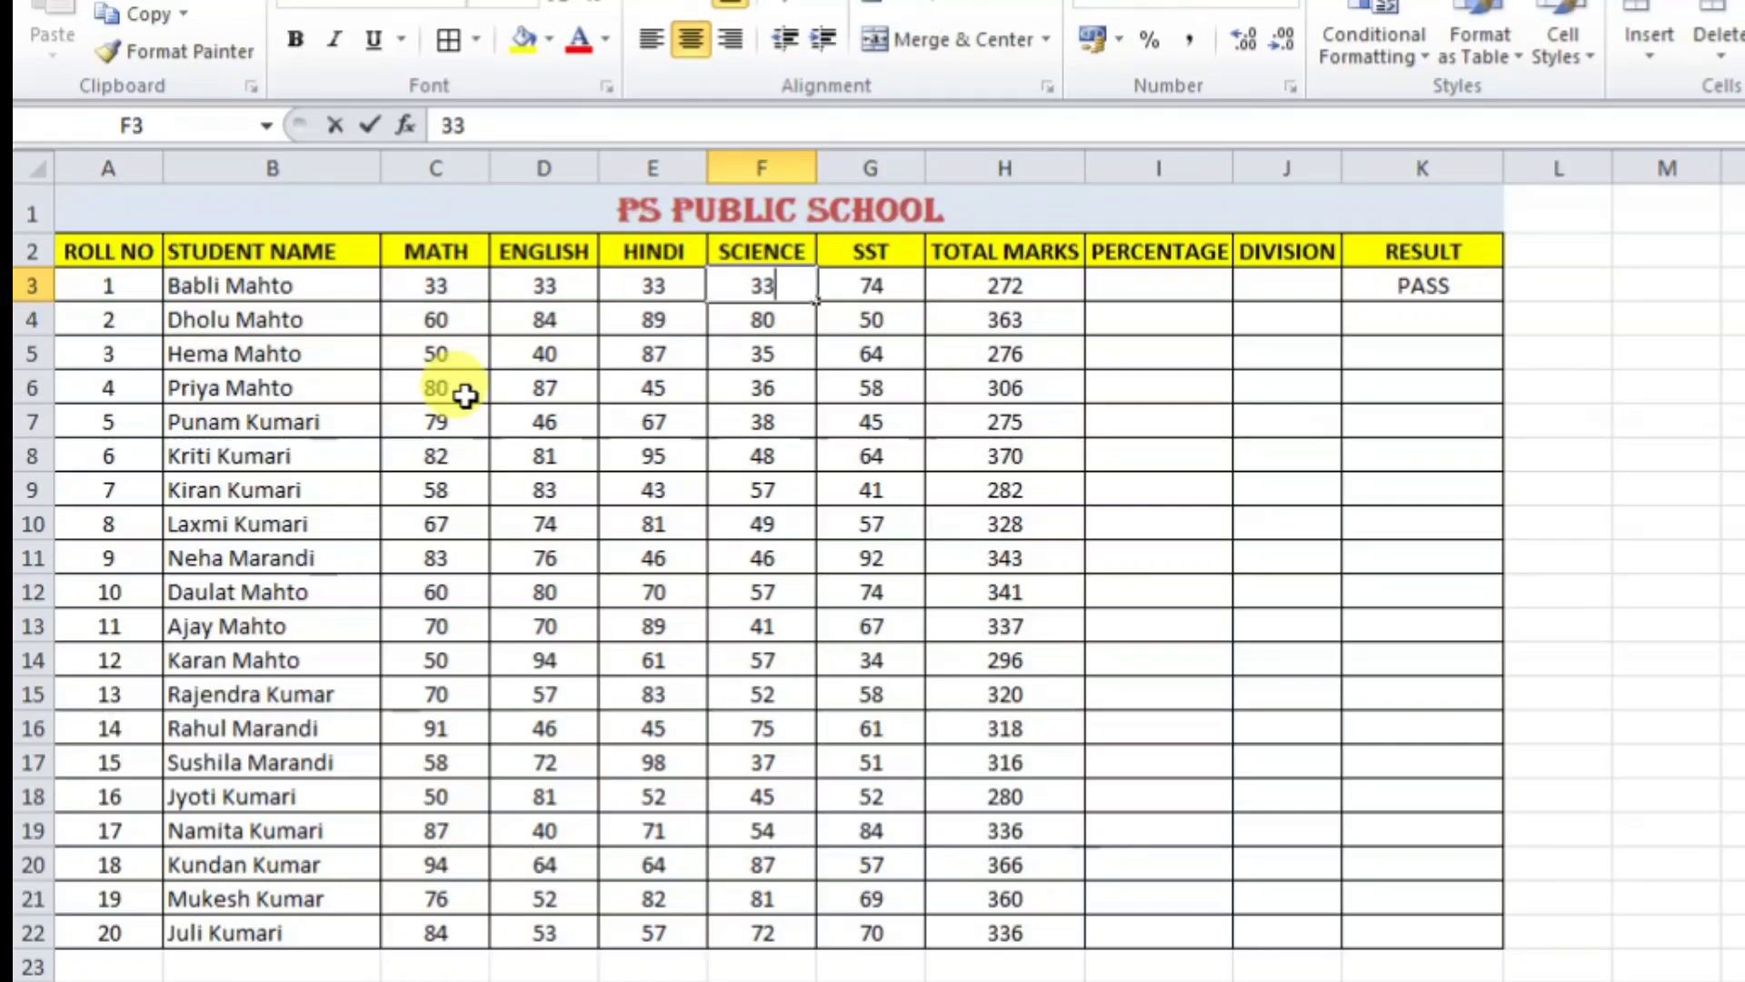
key(Tab)
text(33)
key(Tab)
text(33)
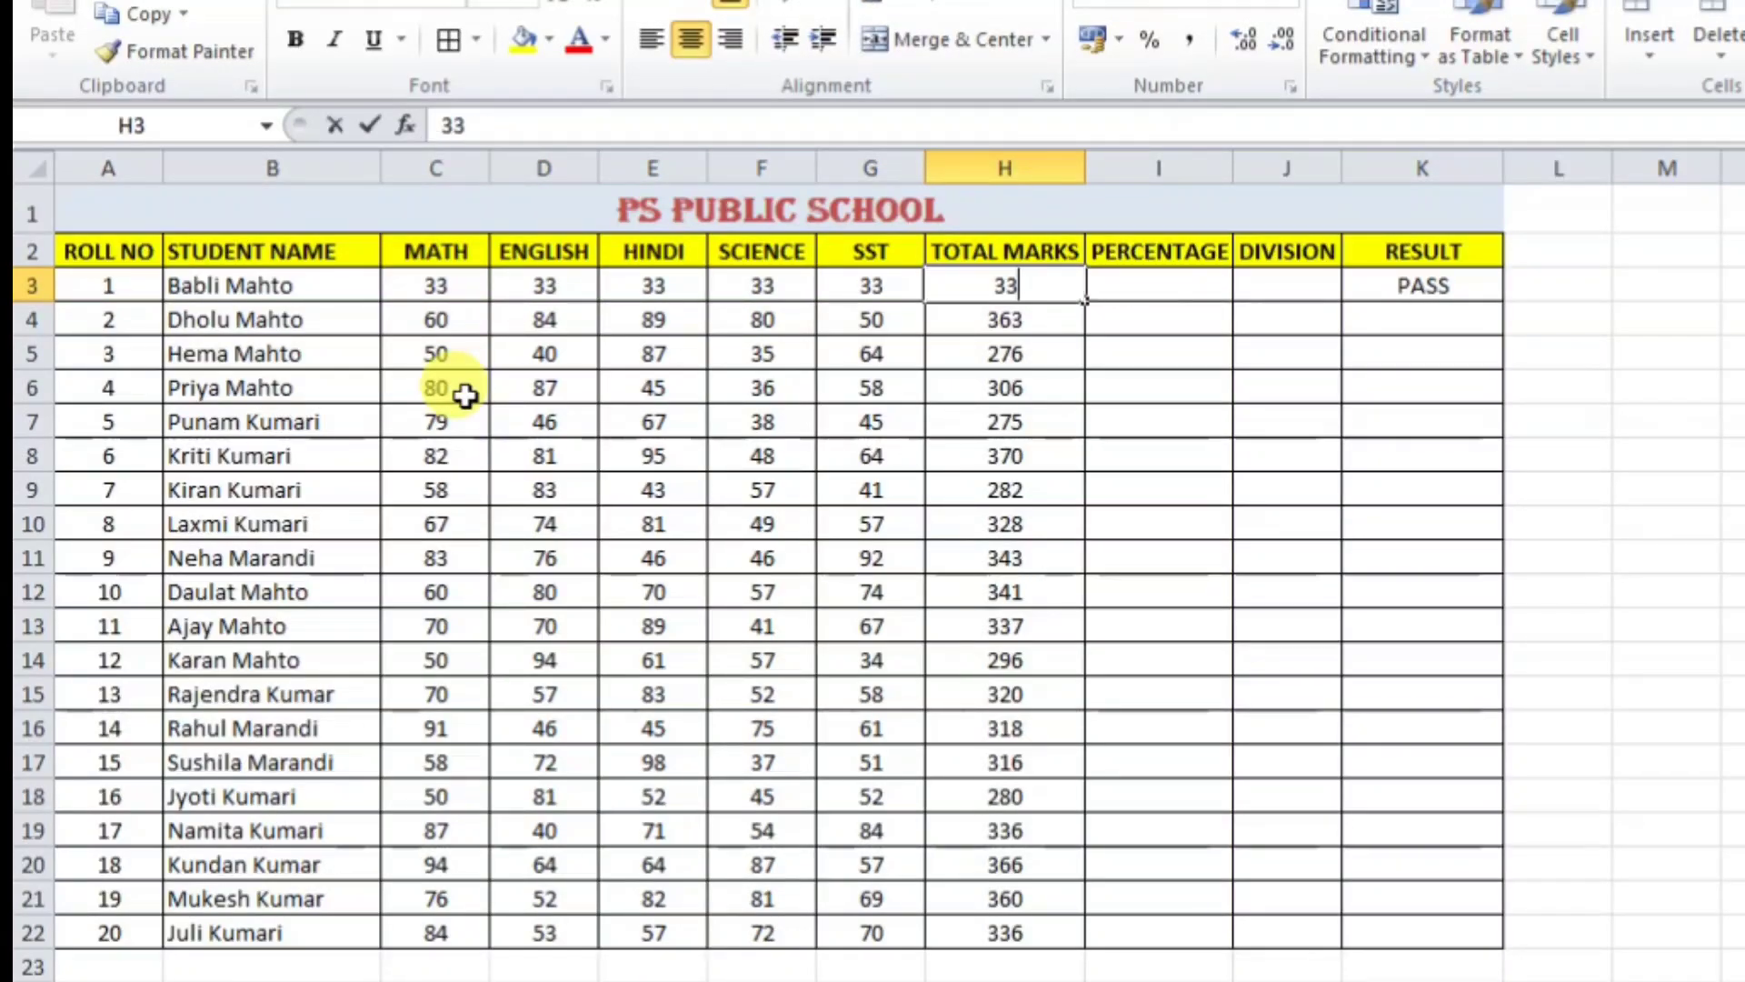
key(Tab)
key(Left)
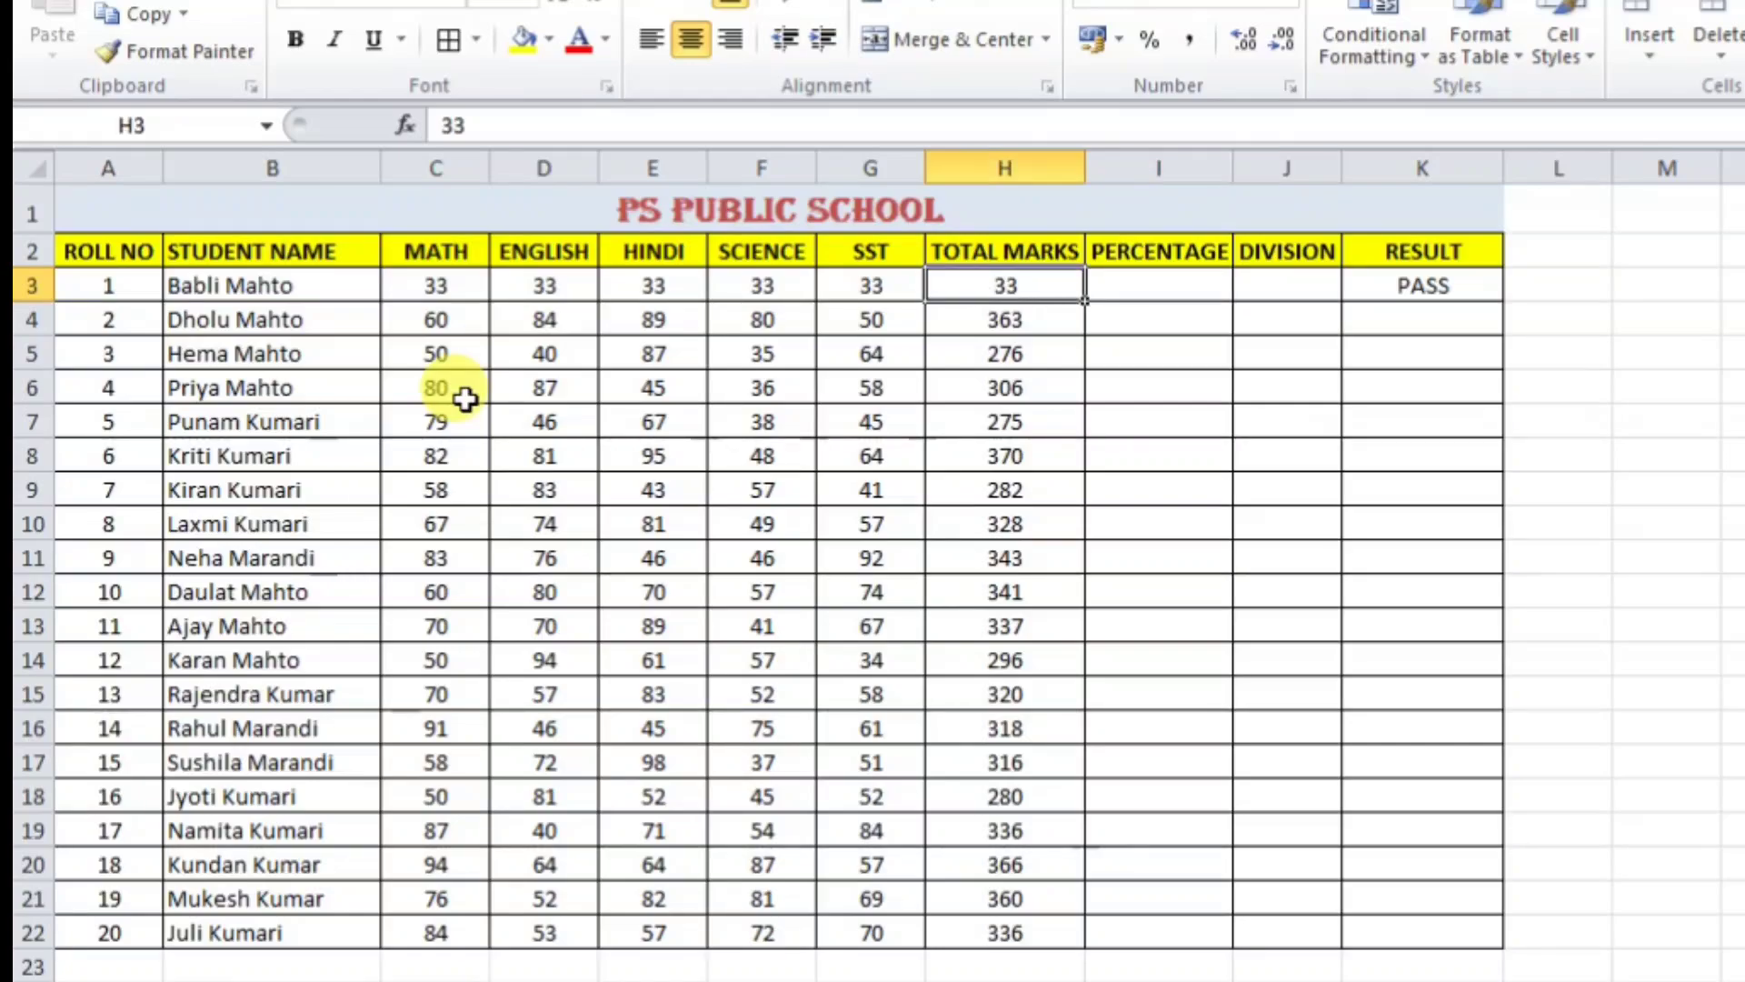
key(ctrl+z)
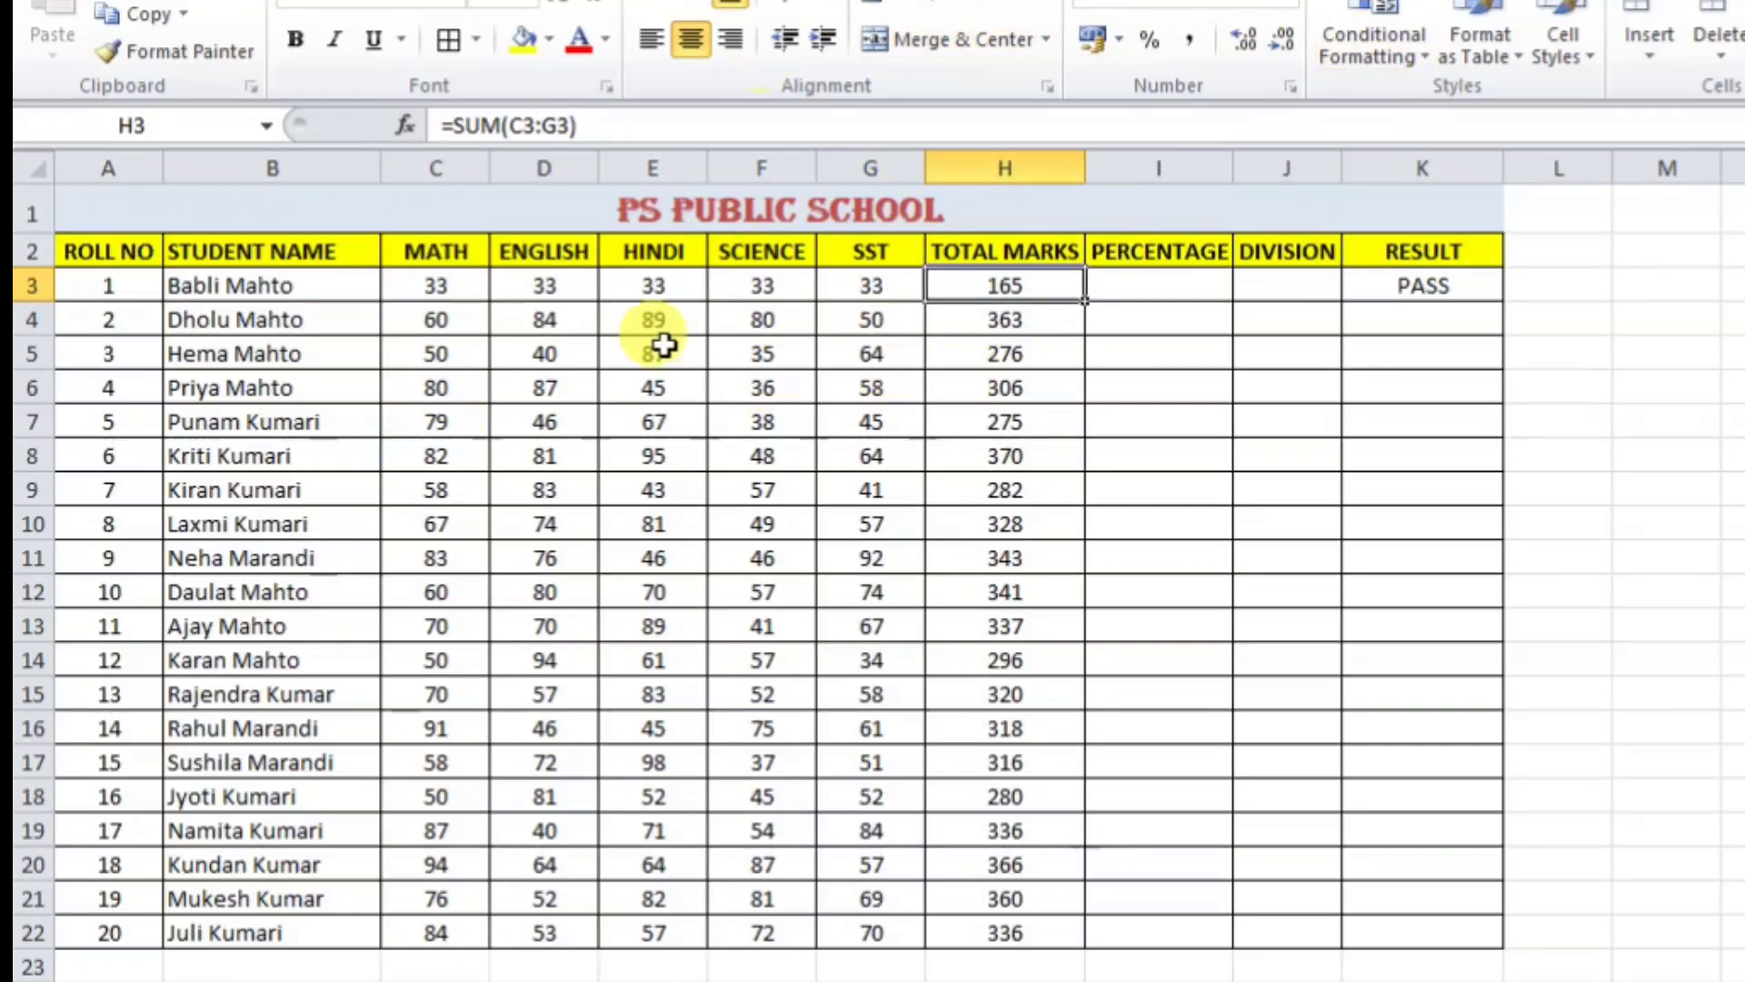
- Test the IF formula in K3 by setting the SST mark in G3 to 32 and rechecking the result
drag(446, 295, 871, 283)
click(1414, 289)
click(888, 289)
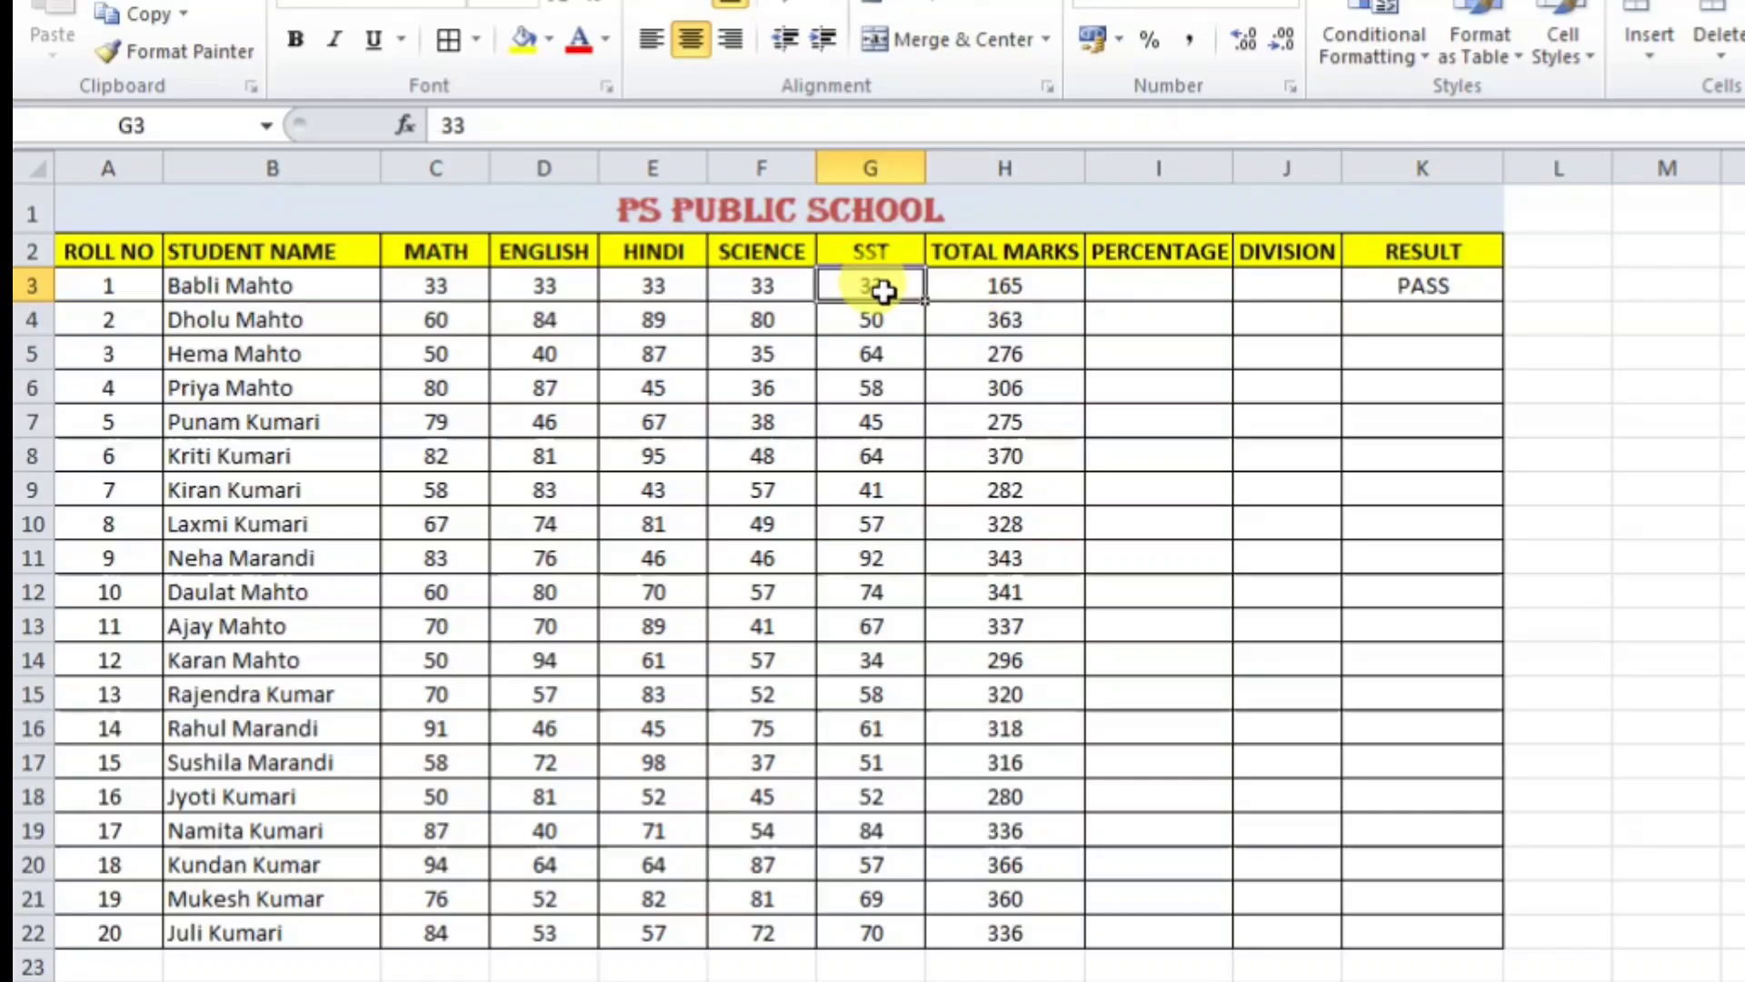
text(32)
key(Return)
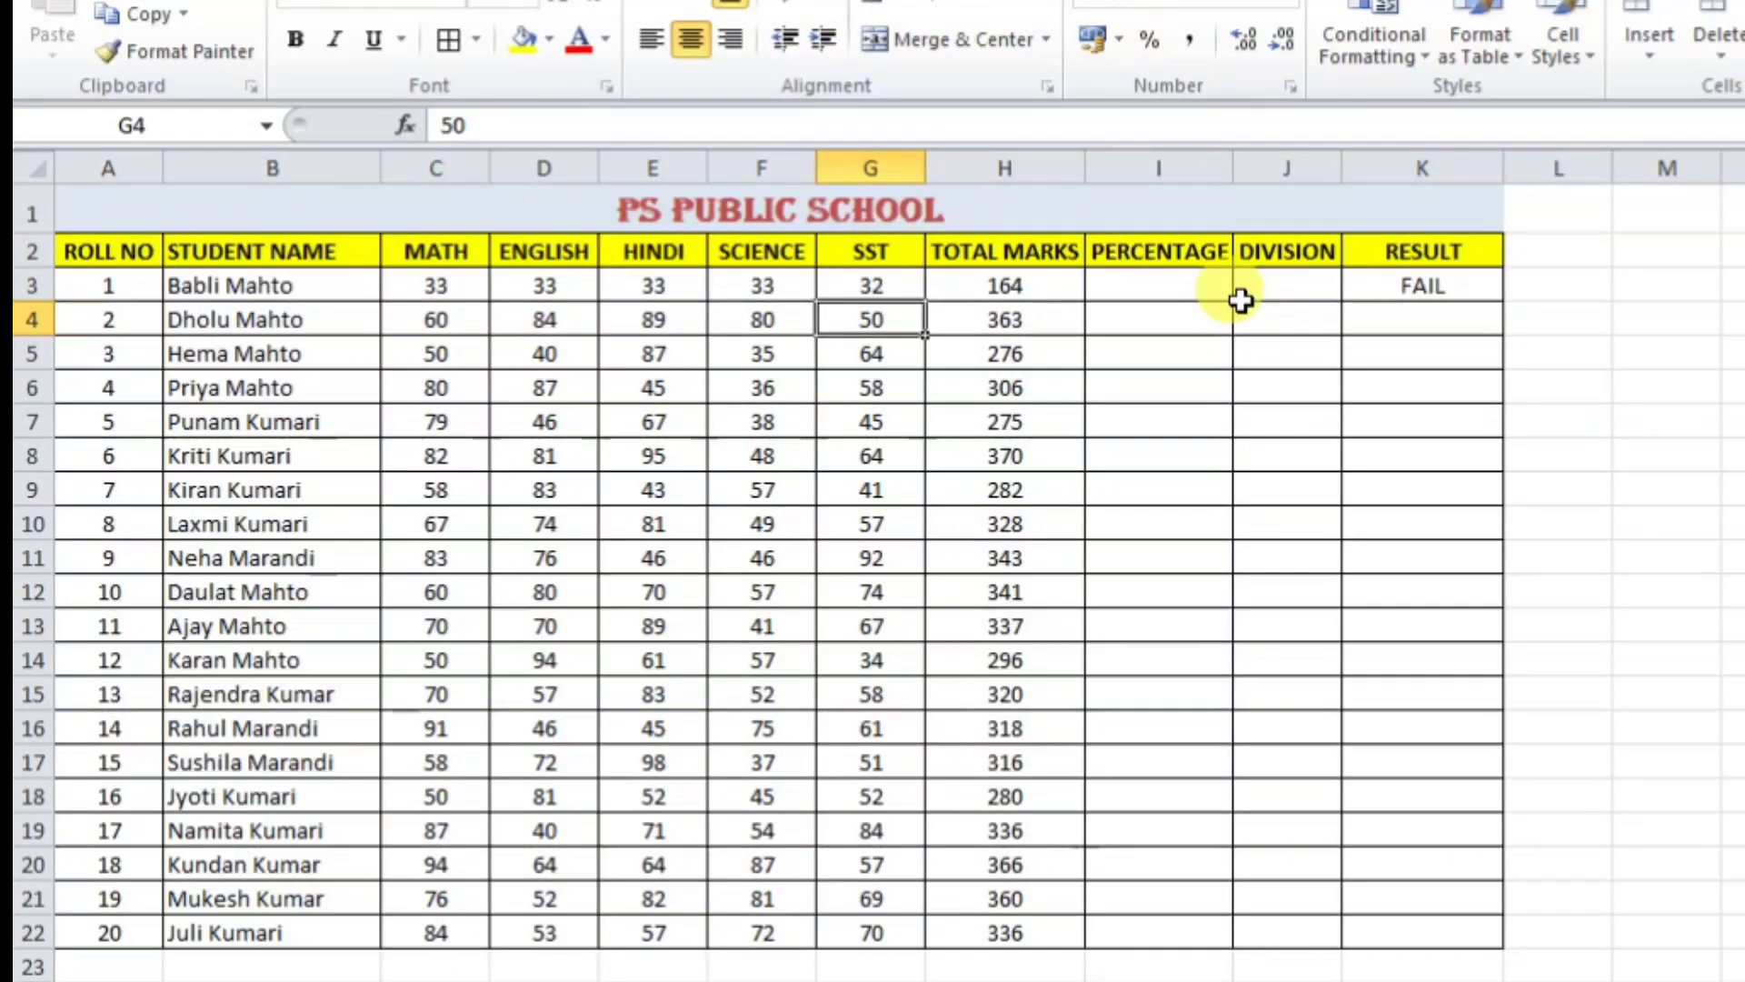
click(1391, 289)
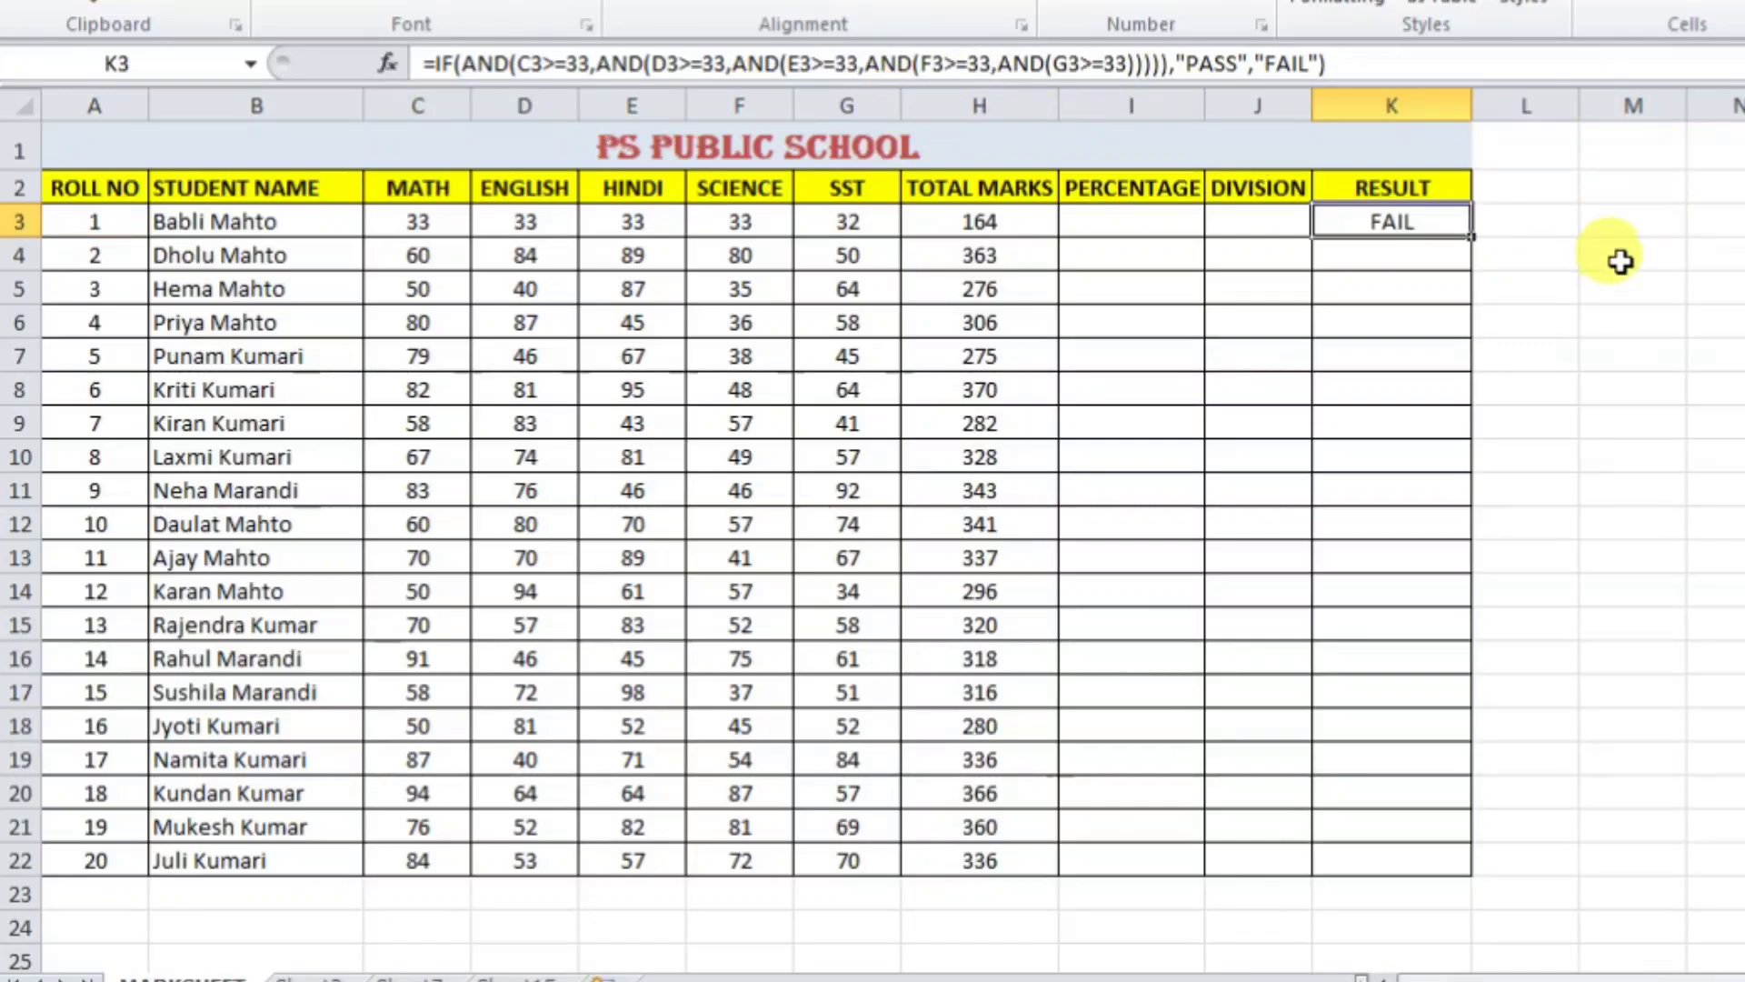
click(1621, 262)
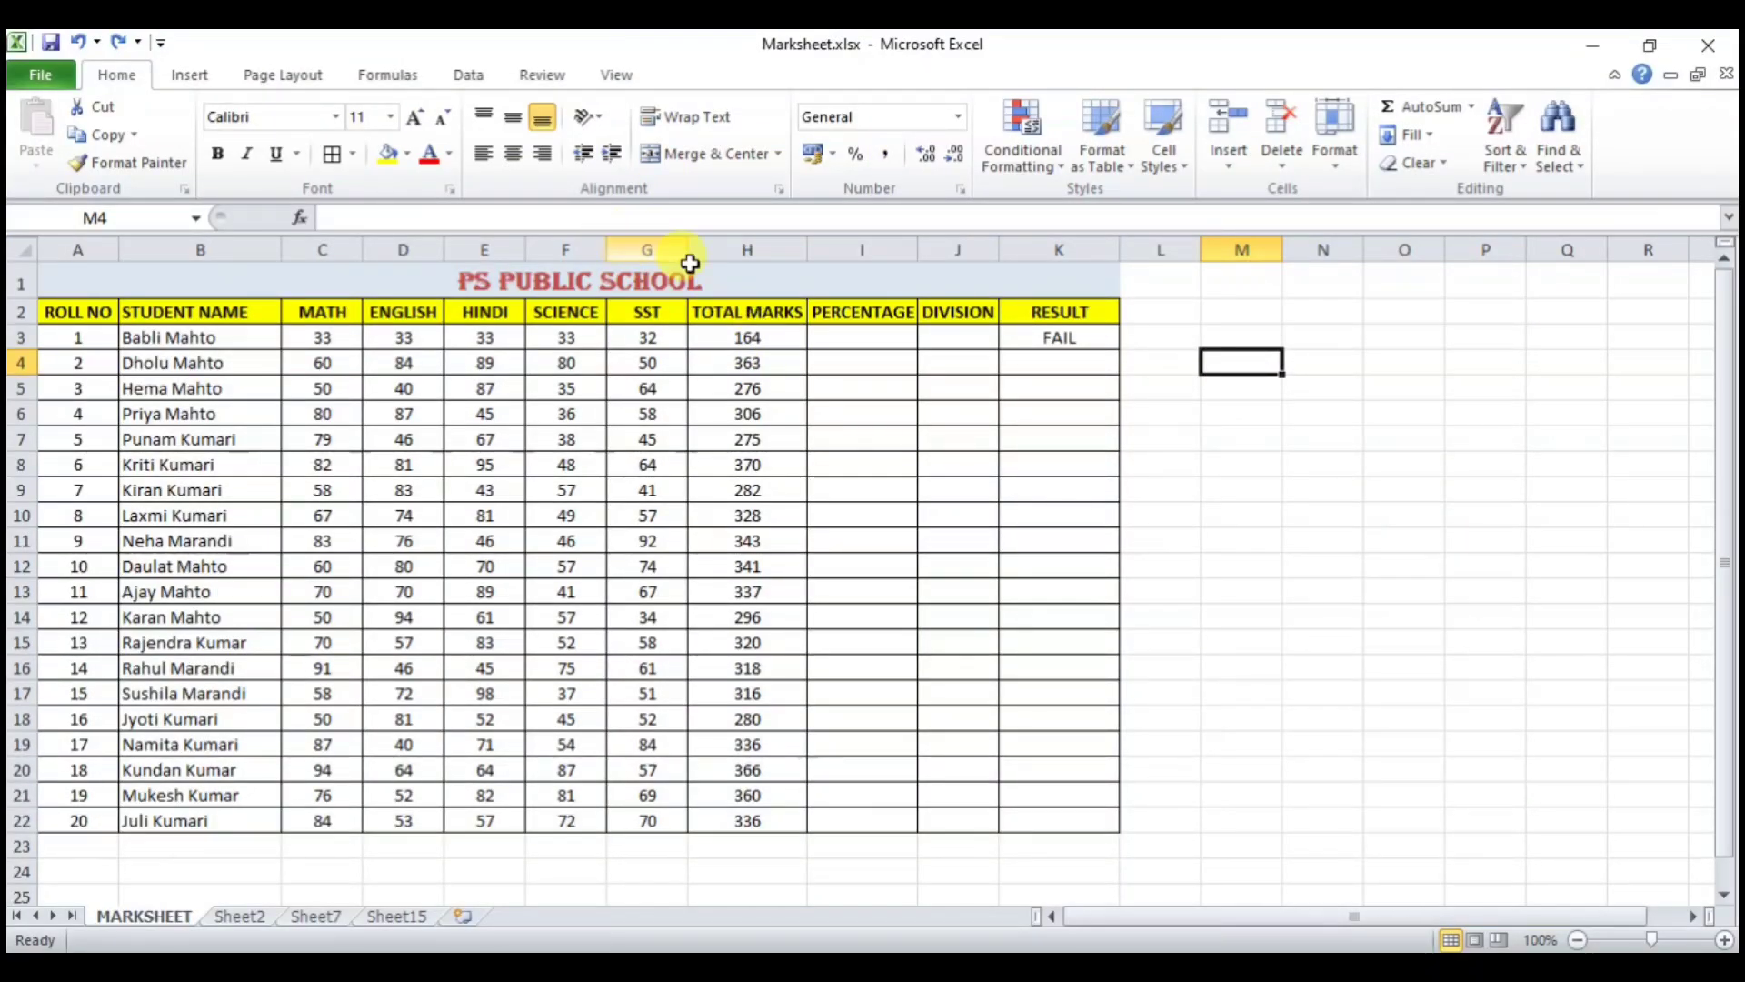
- Insert a new column before TOTAL MARKS and give it the header SNK in H2
click(727, 246)
right_click(728, 245)
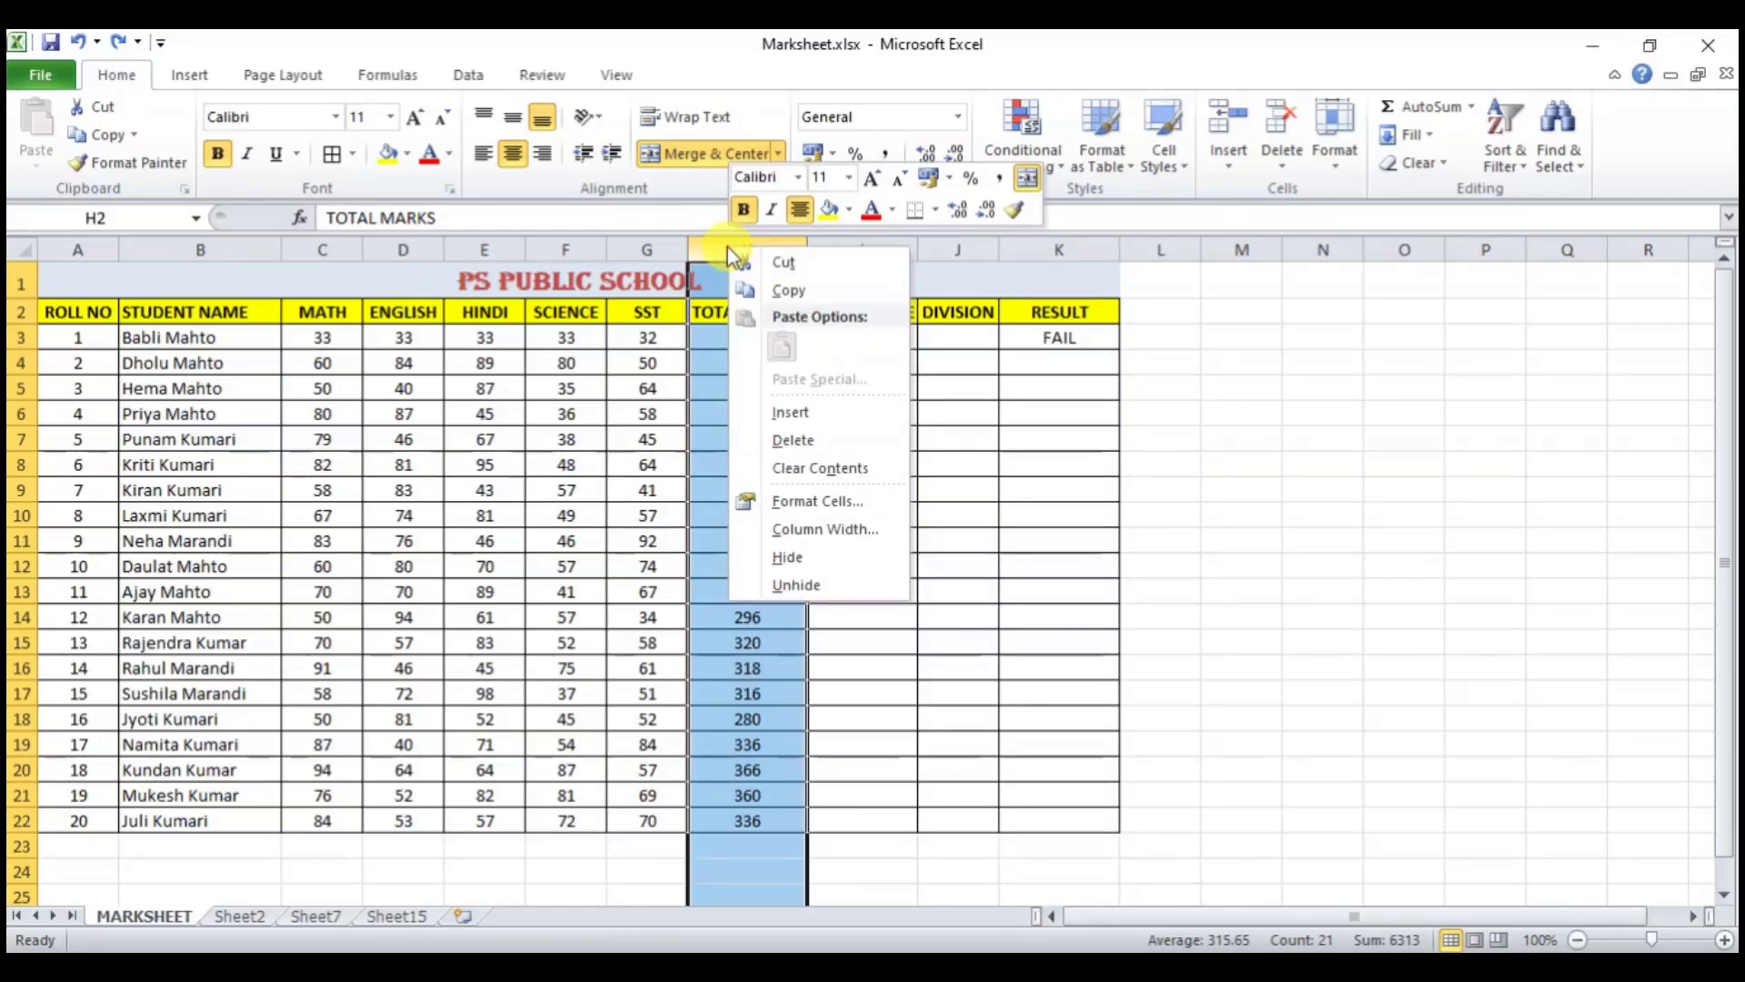
click(793, 412)
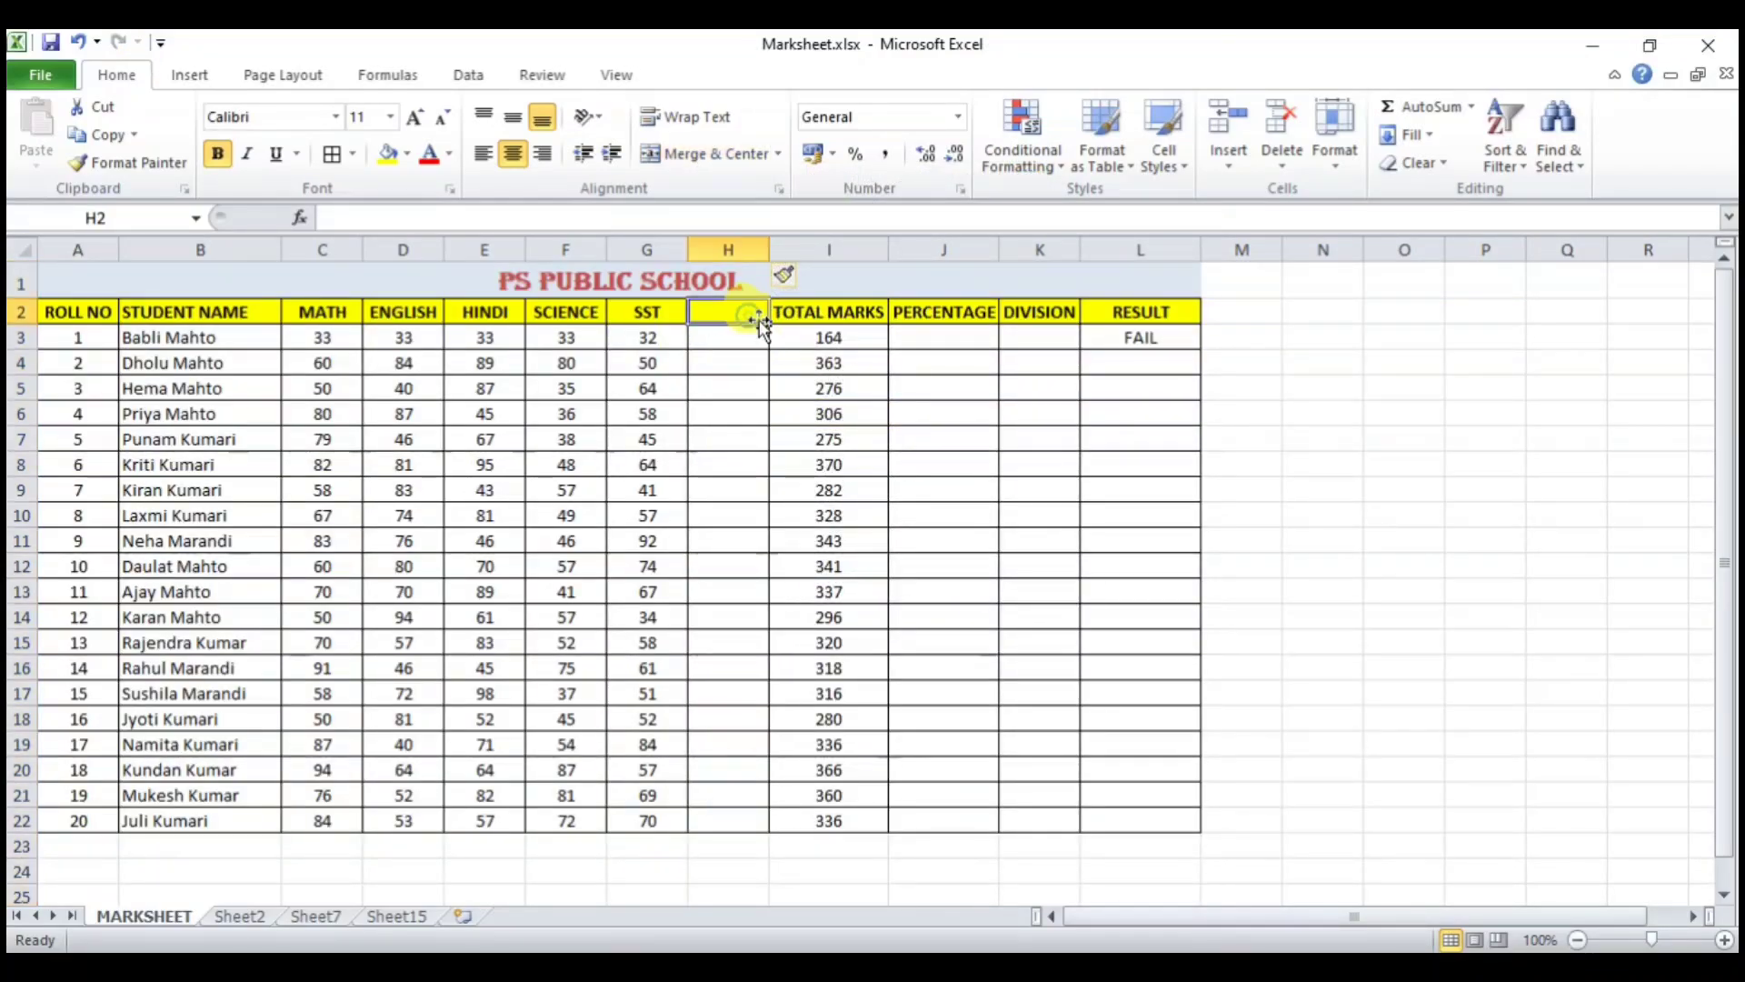
text(SNK)
key(Return)
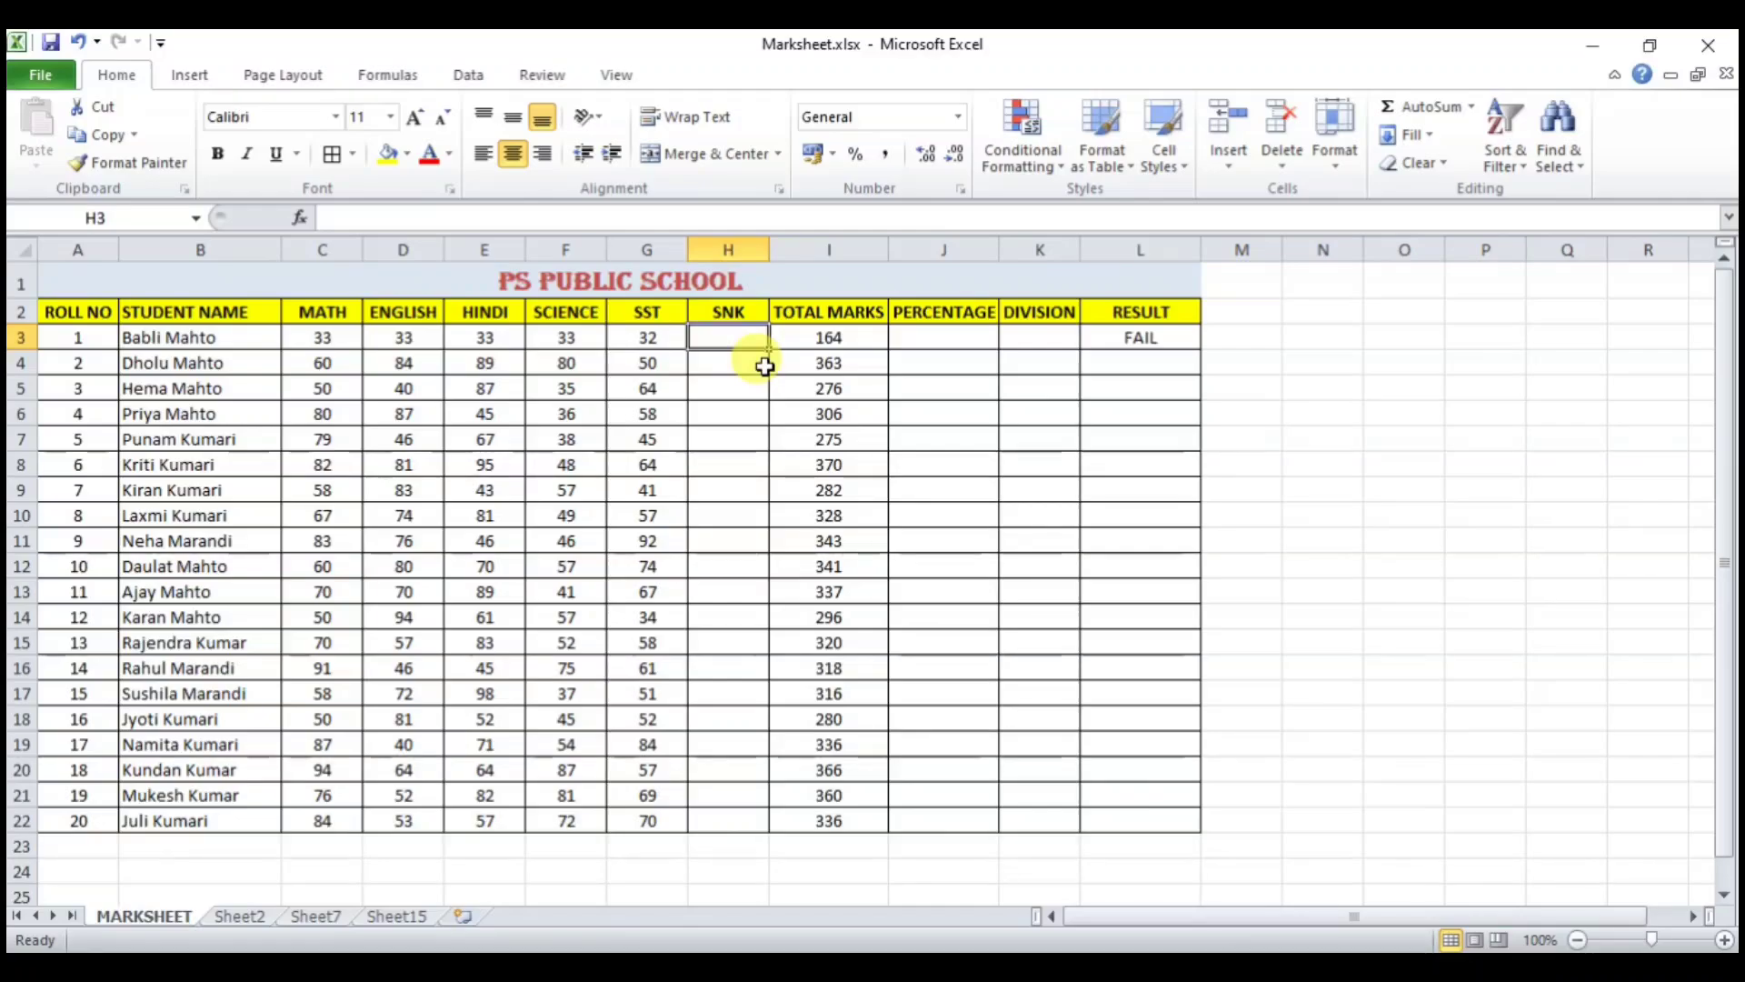
- Enter the SNK marks 85, 65 and 52 in cells H3 to H5
text(85)
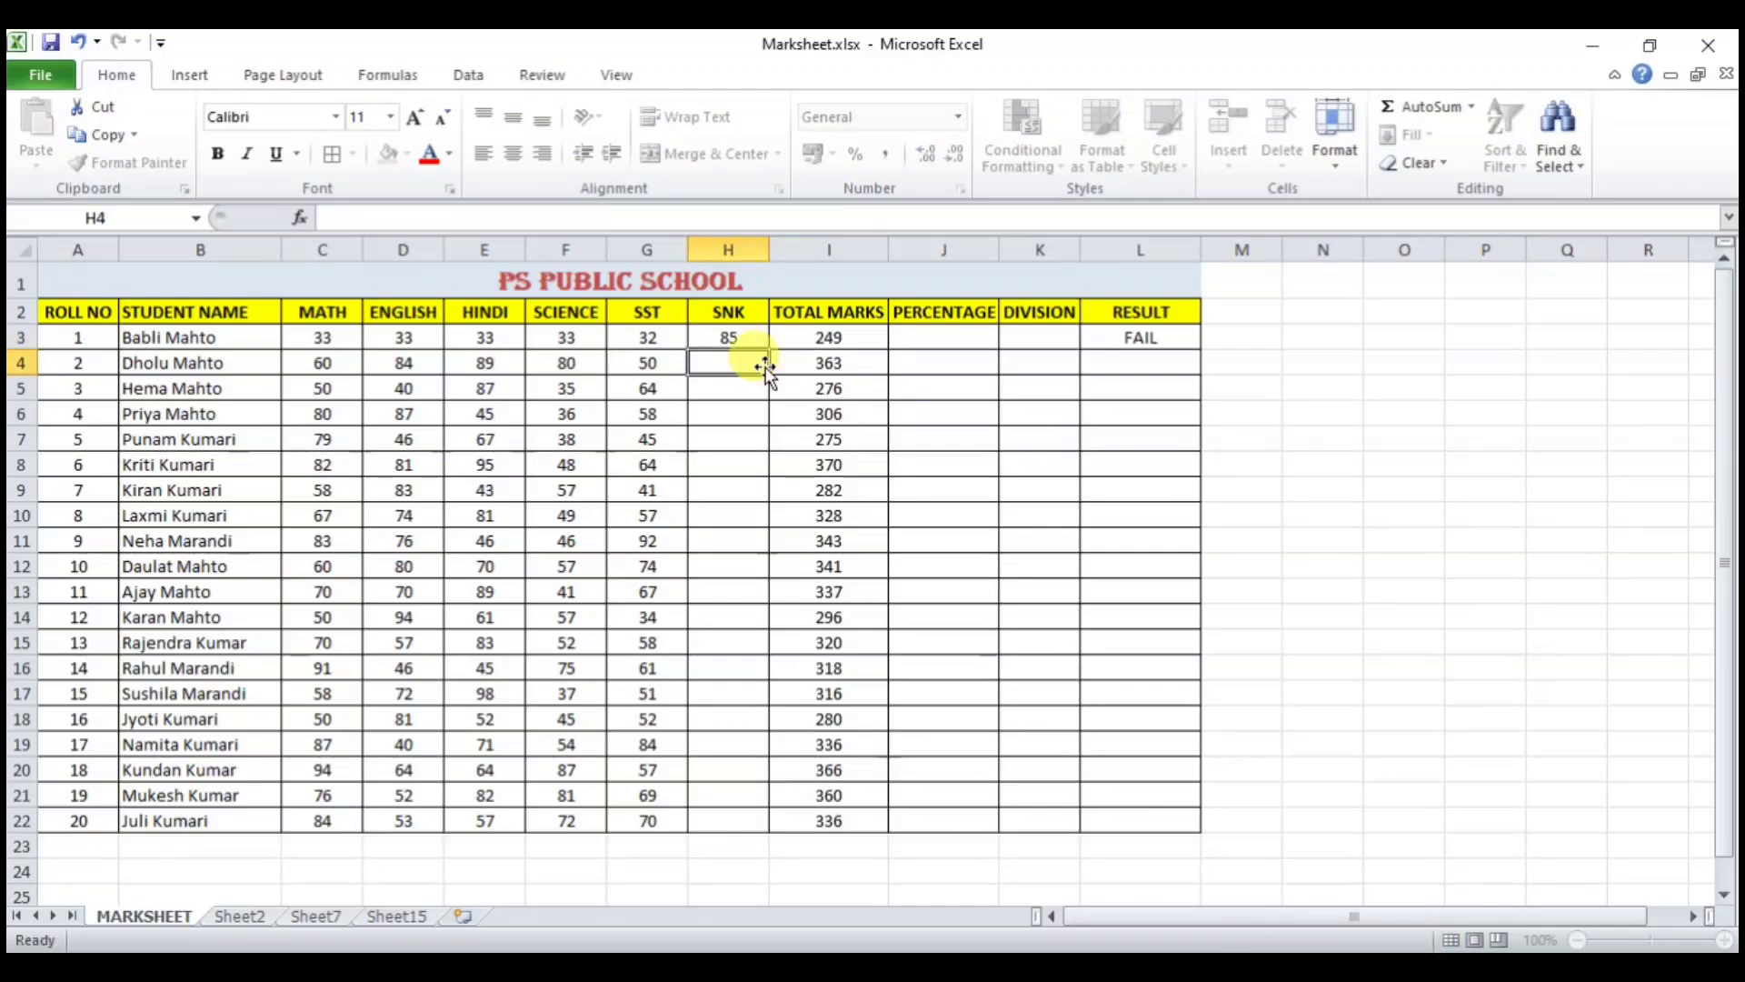
text(65)
key(Return)
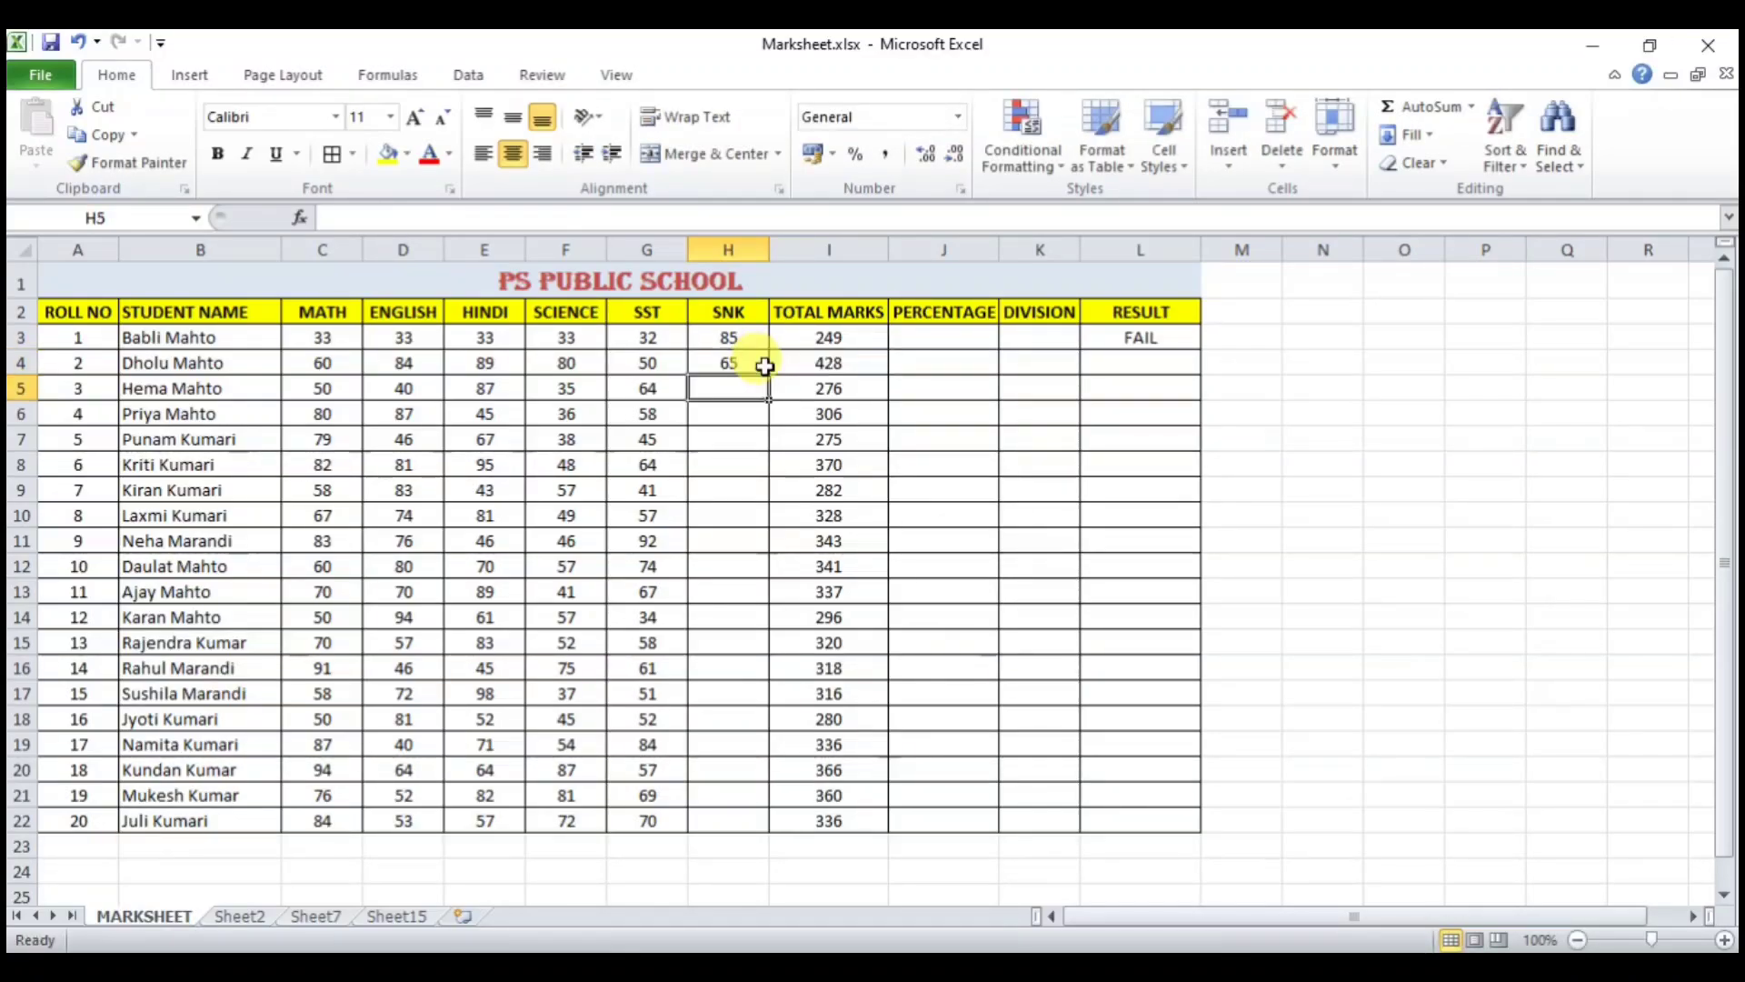
text(52)
key(Return)
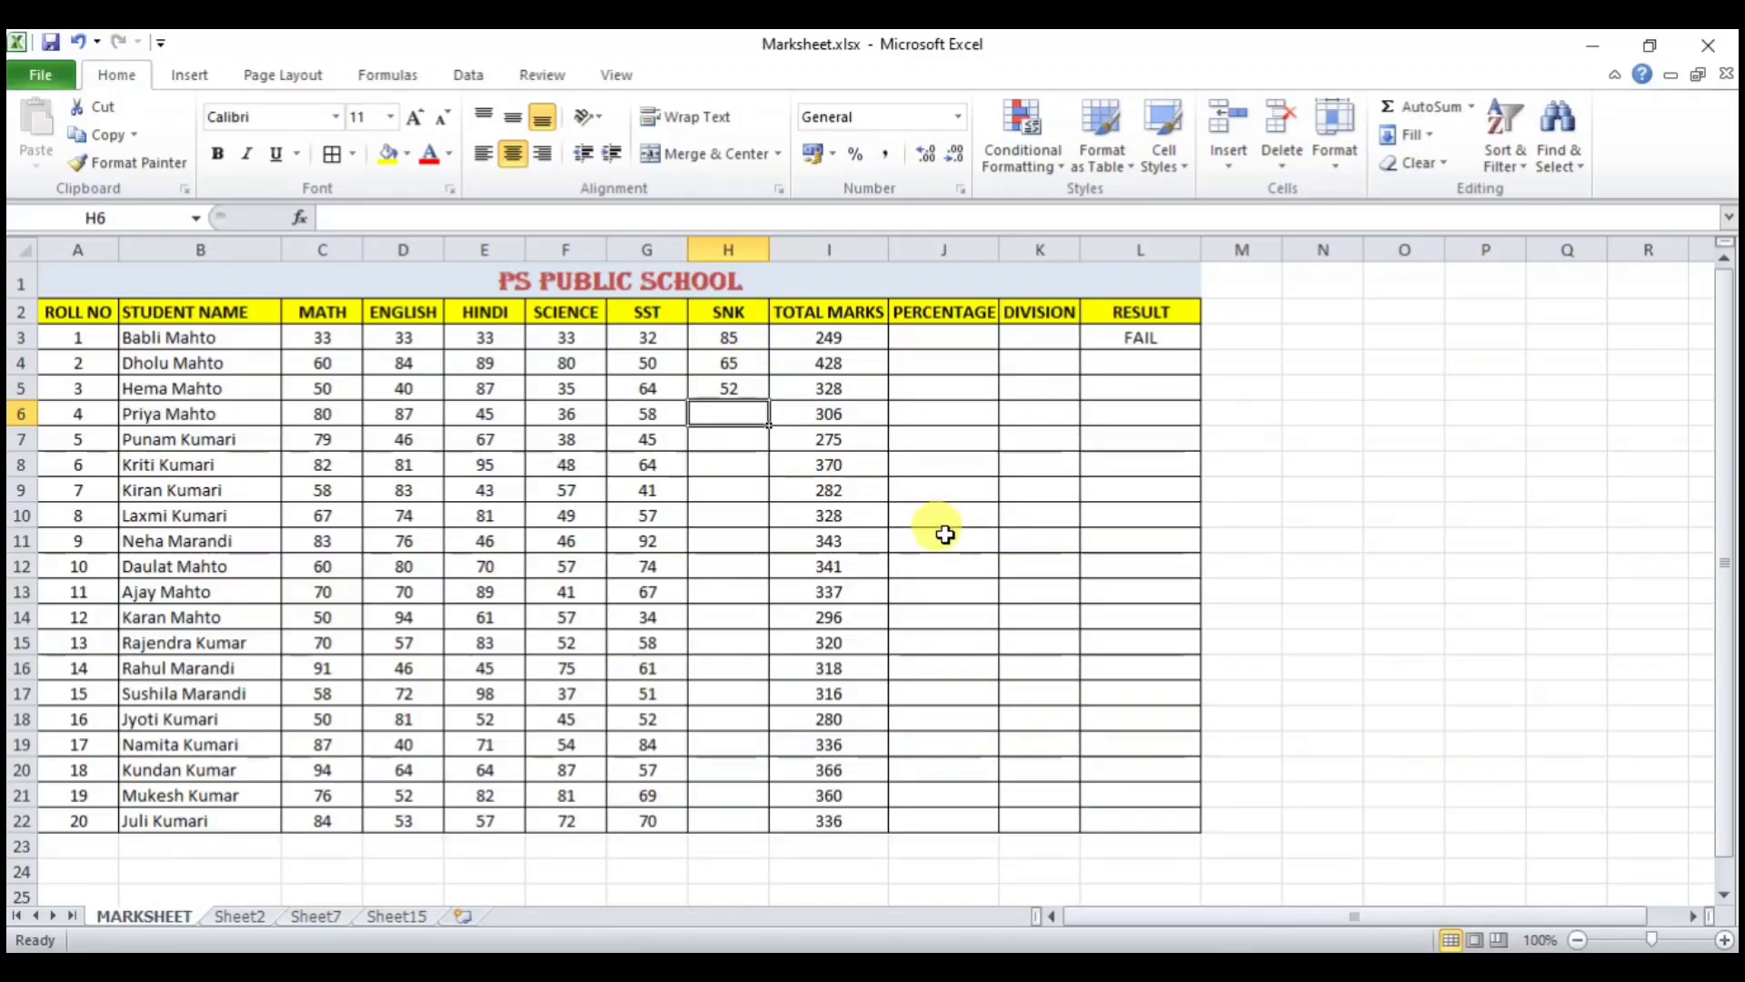
- Add an OR(H3<>0) condition after G3>=33 in the innermost AND of the RESULT formula in L3
click(1139, 338)
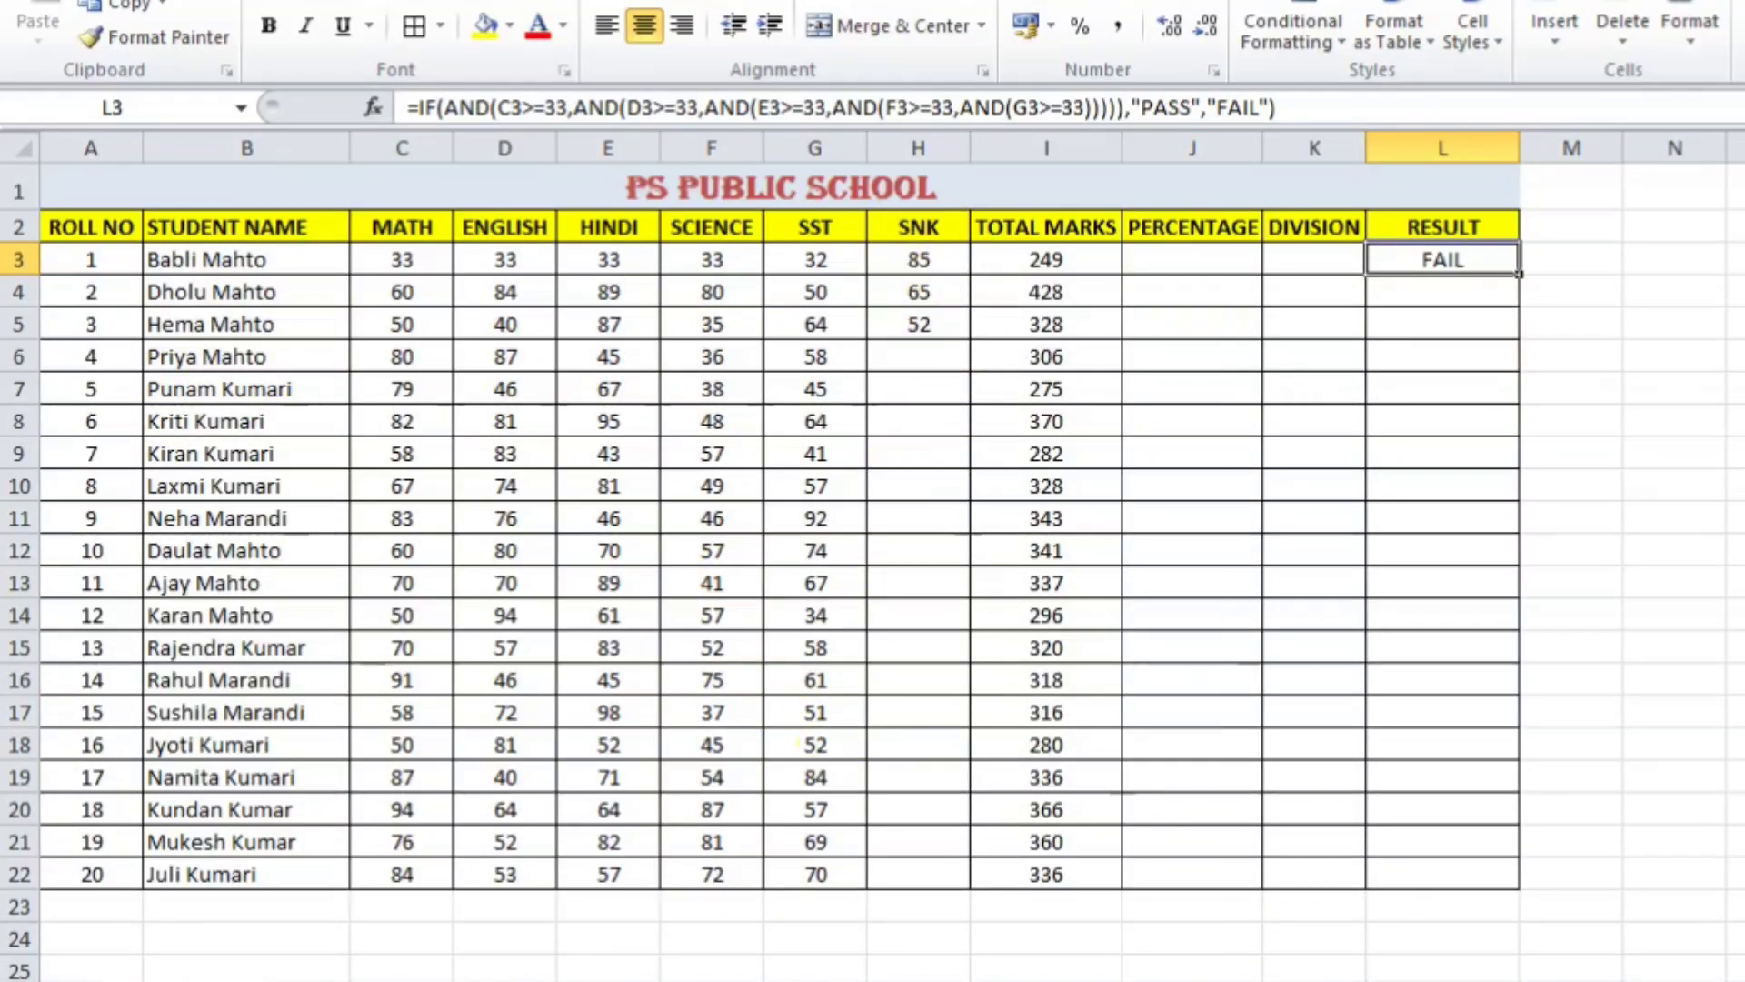
click(1083, 107)
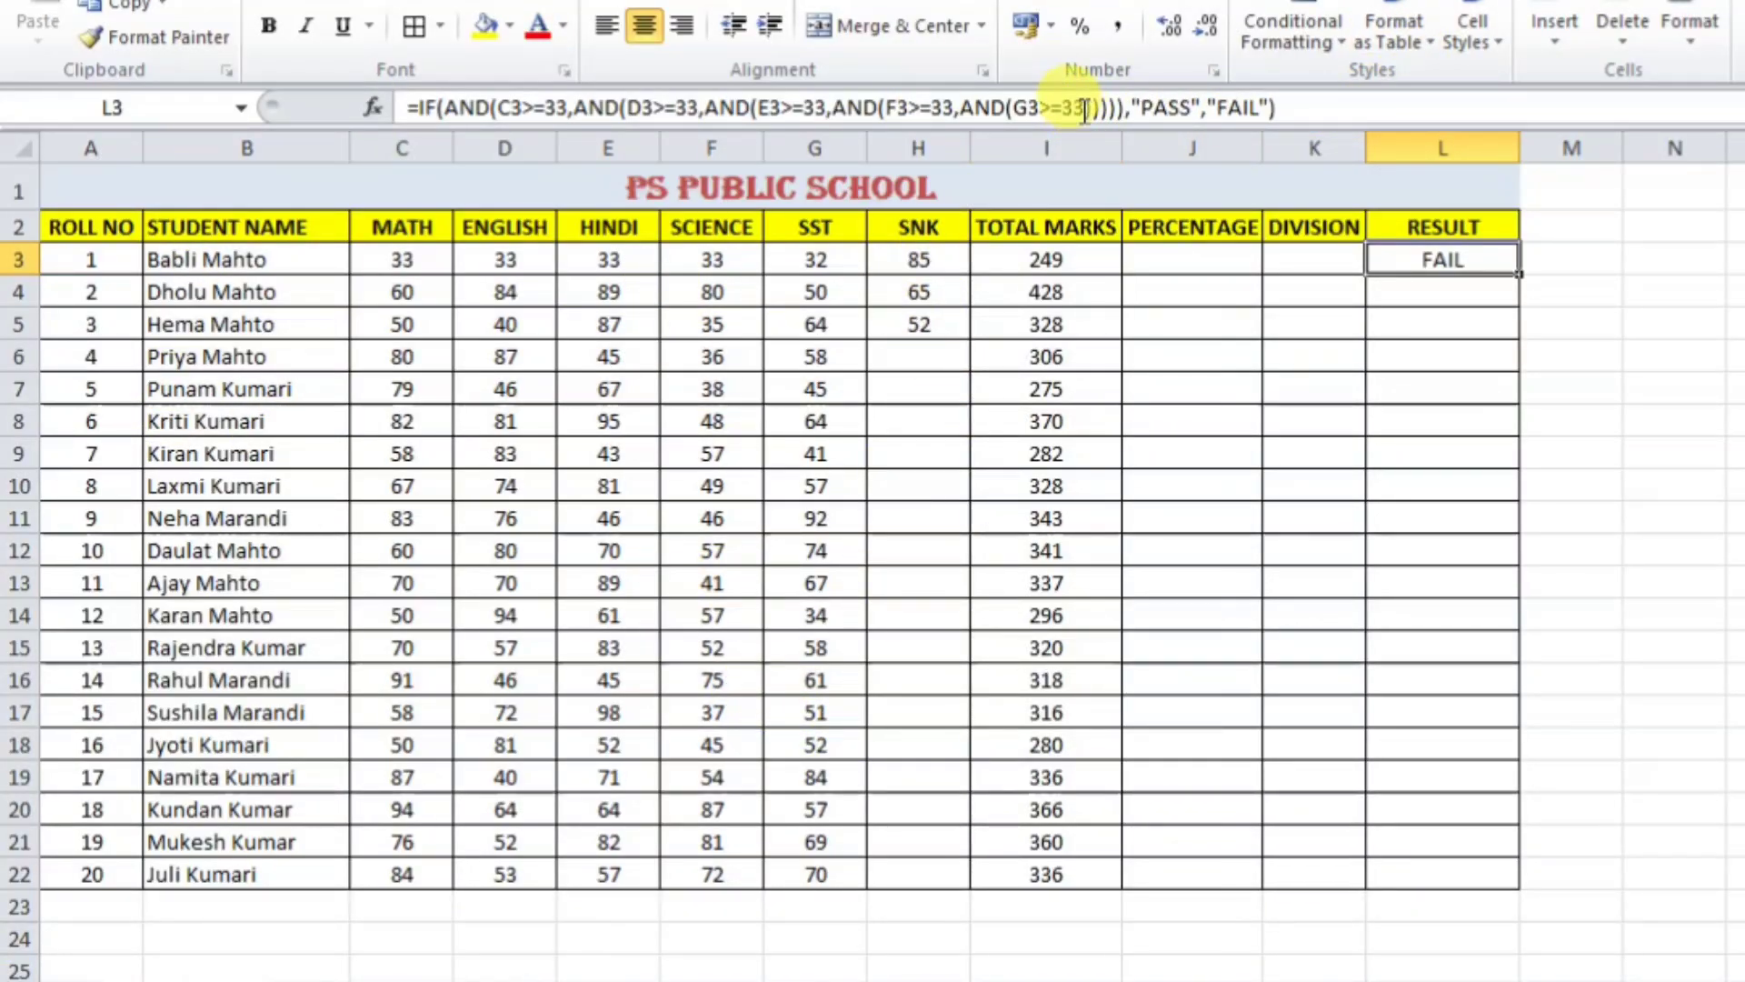
text())
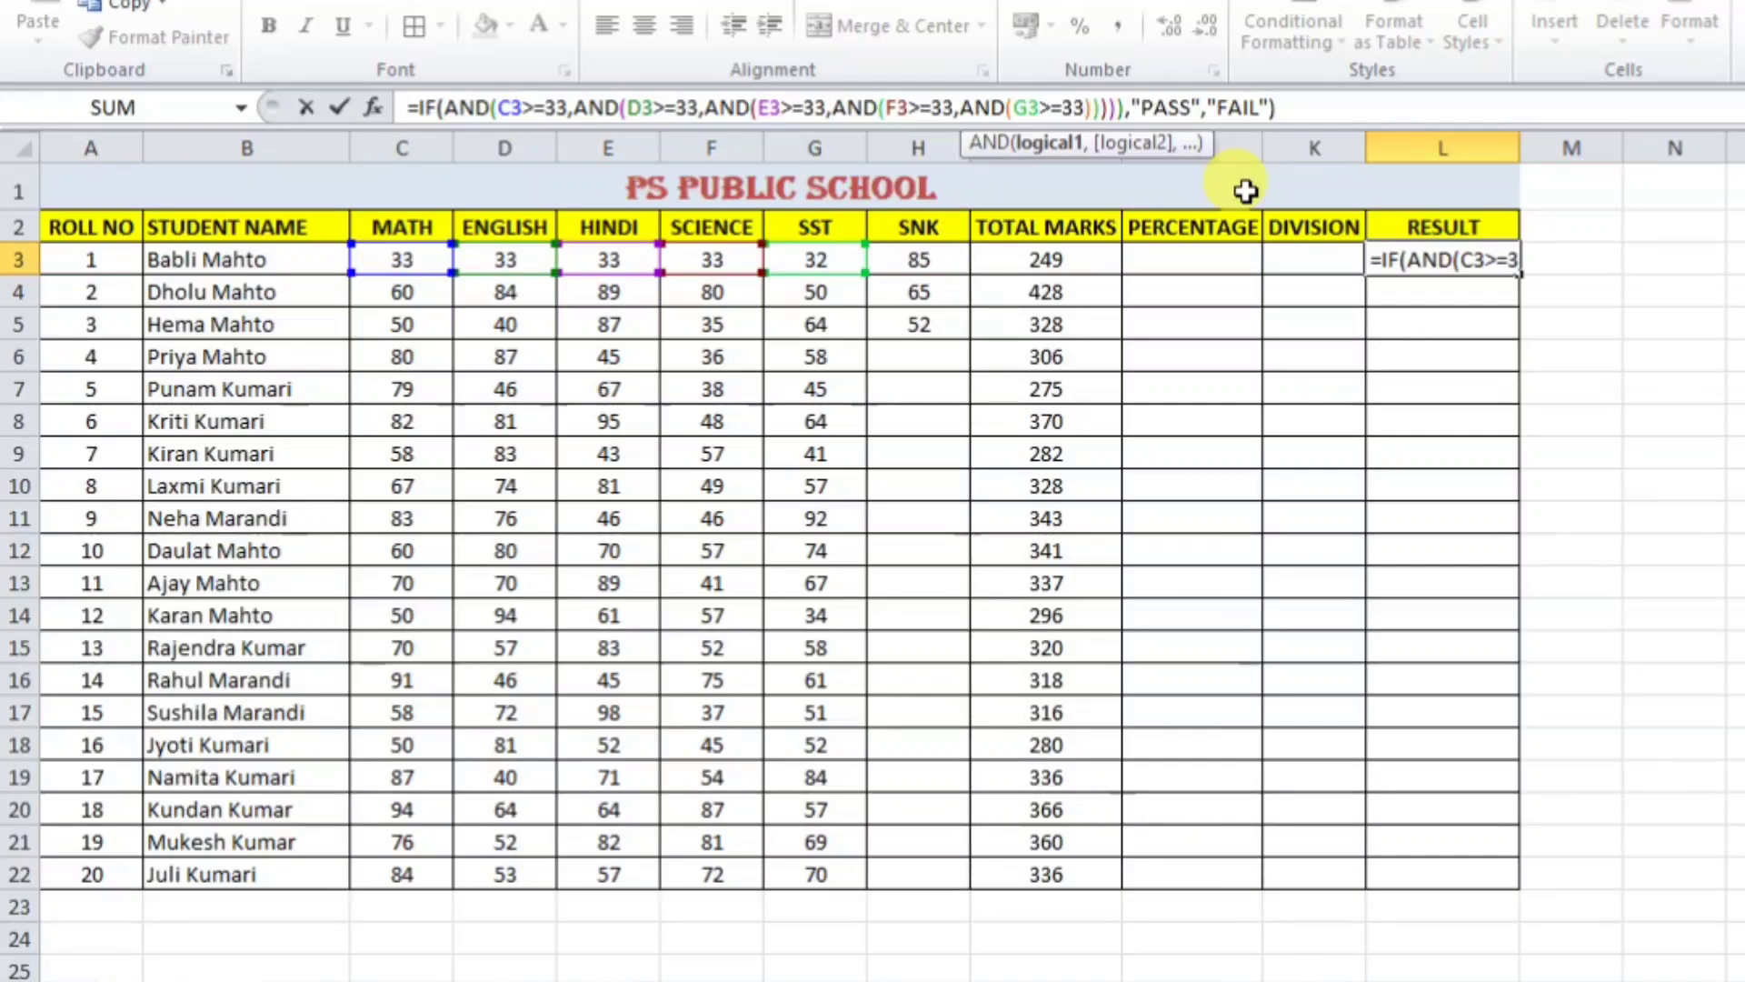
text(,)
text(OR)
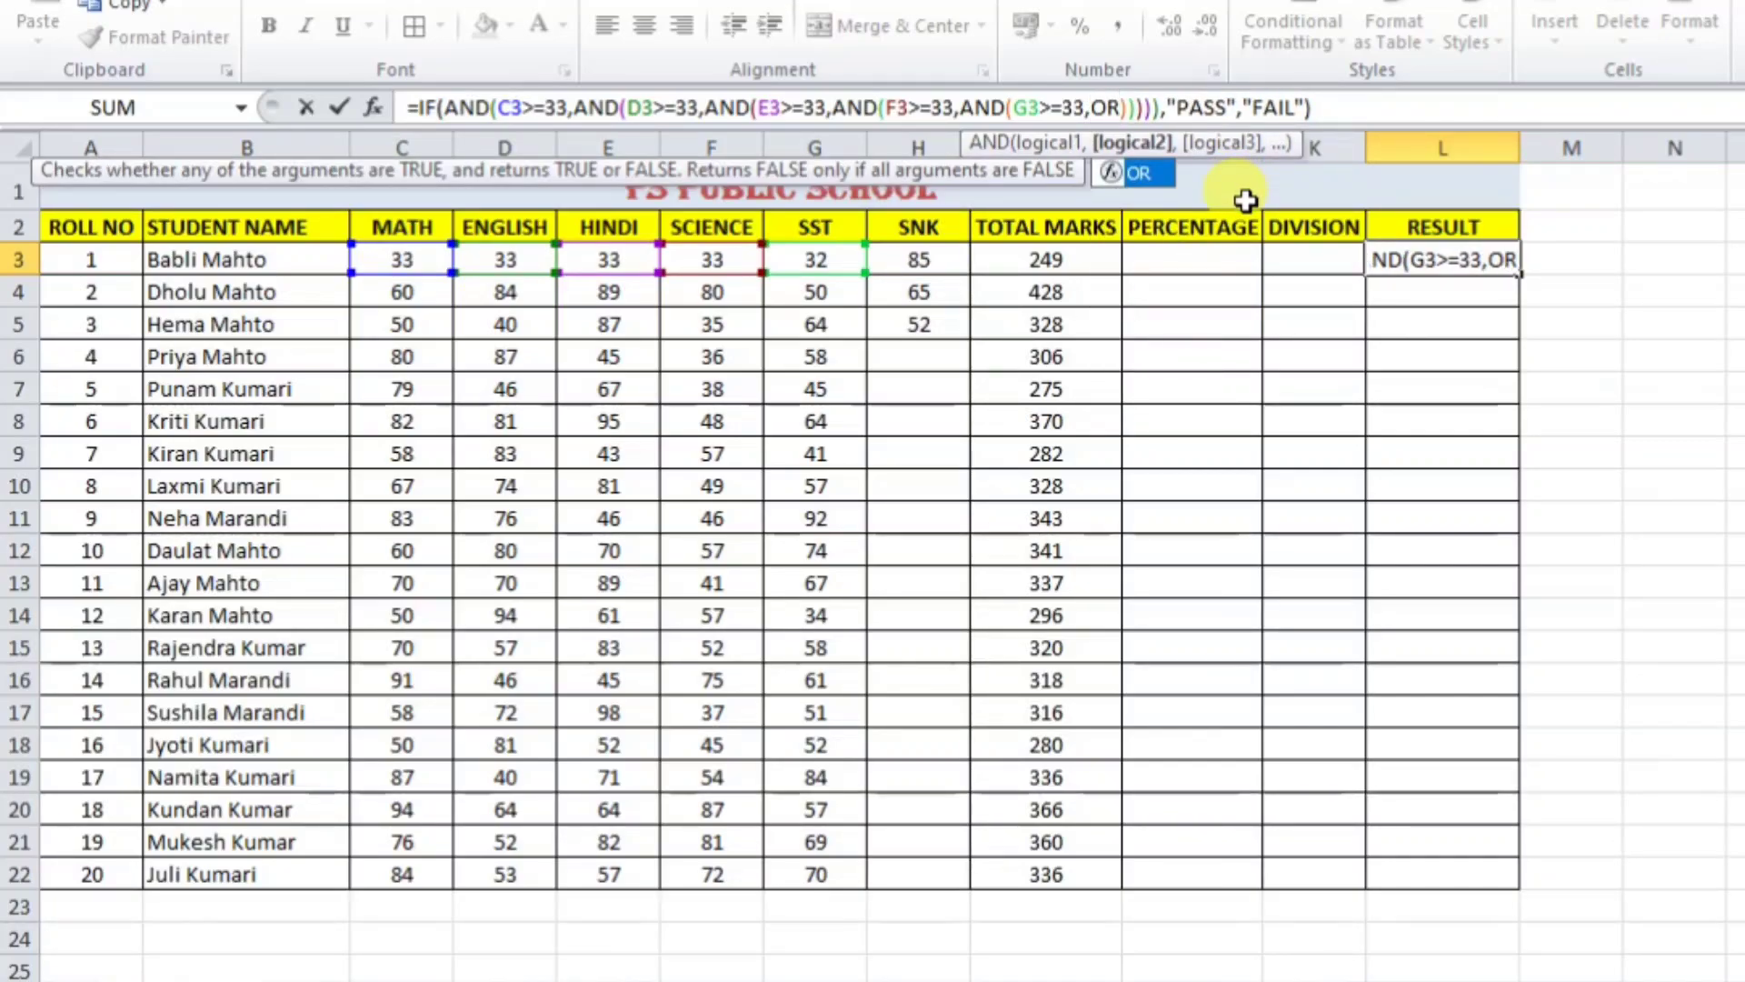
text(()
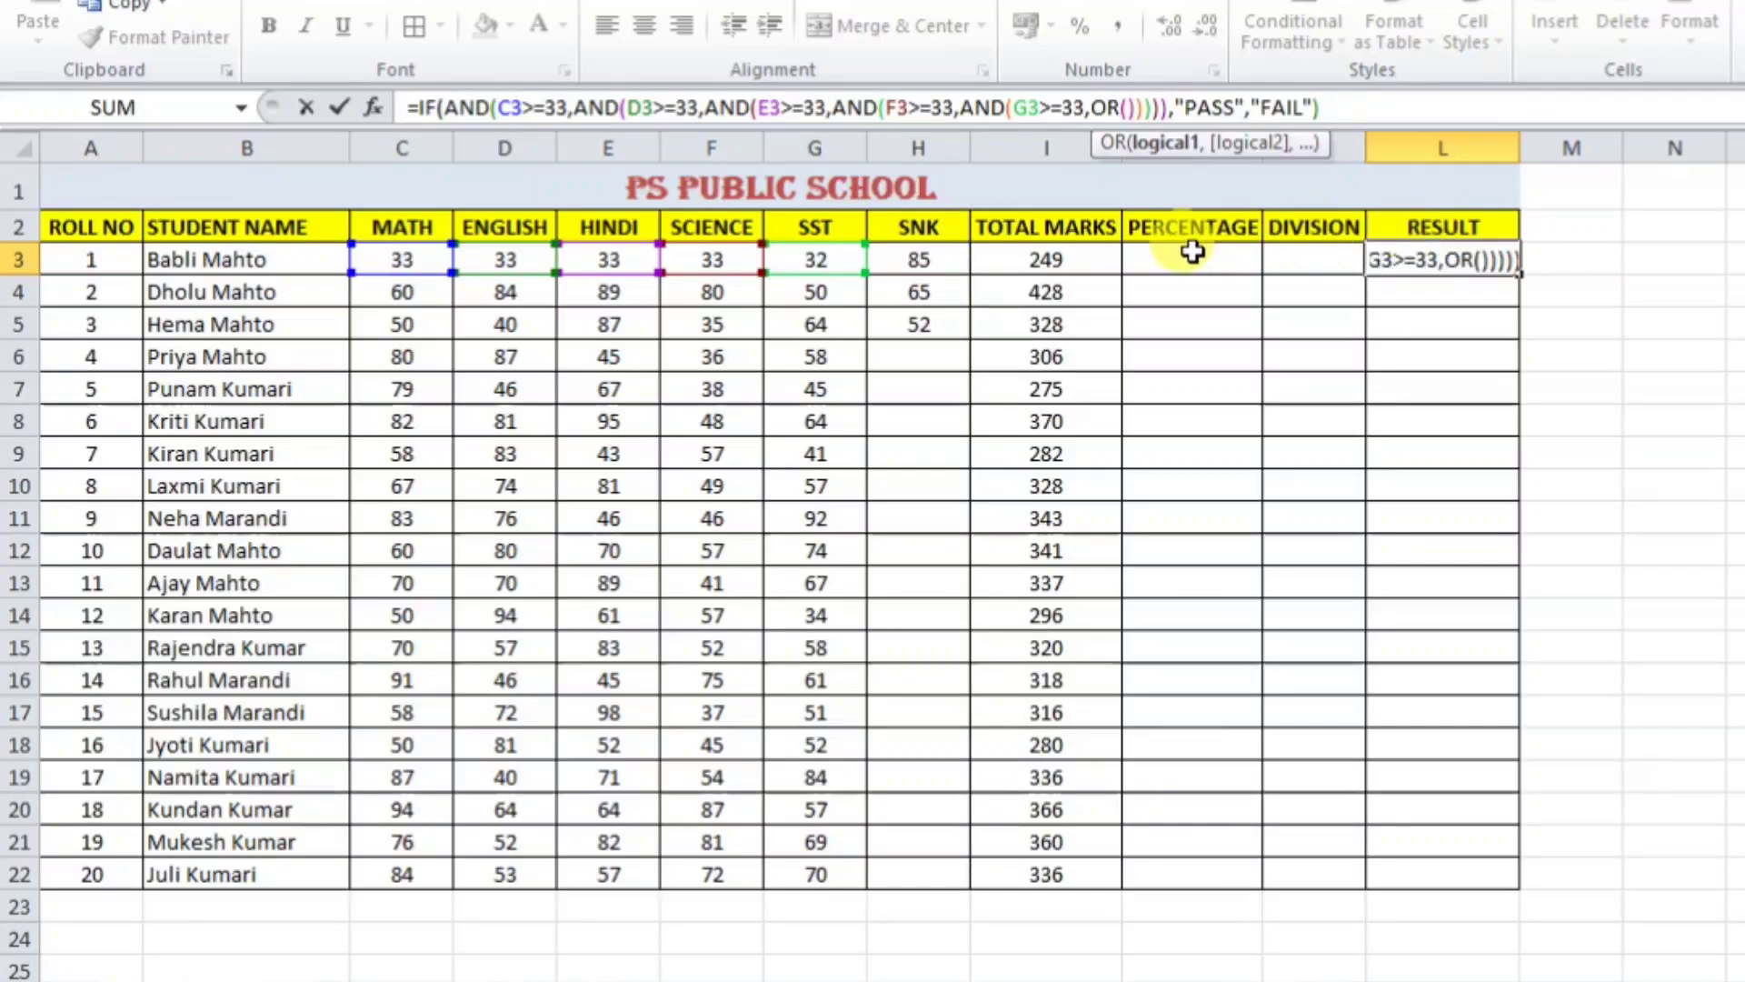
click(936, 264)
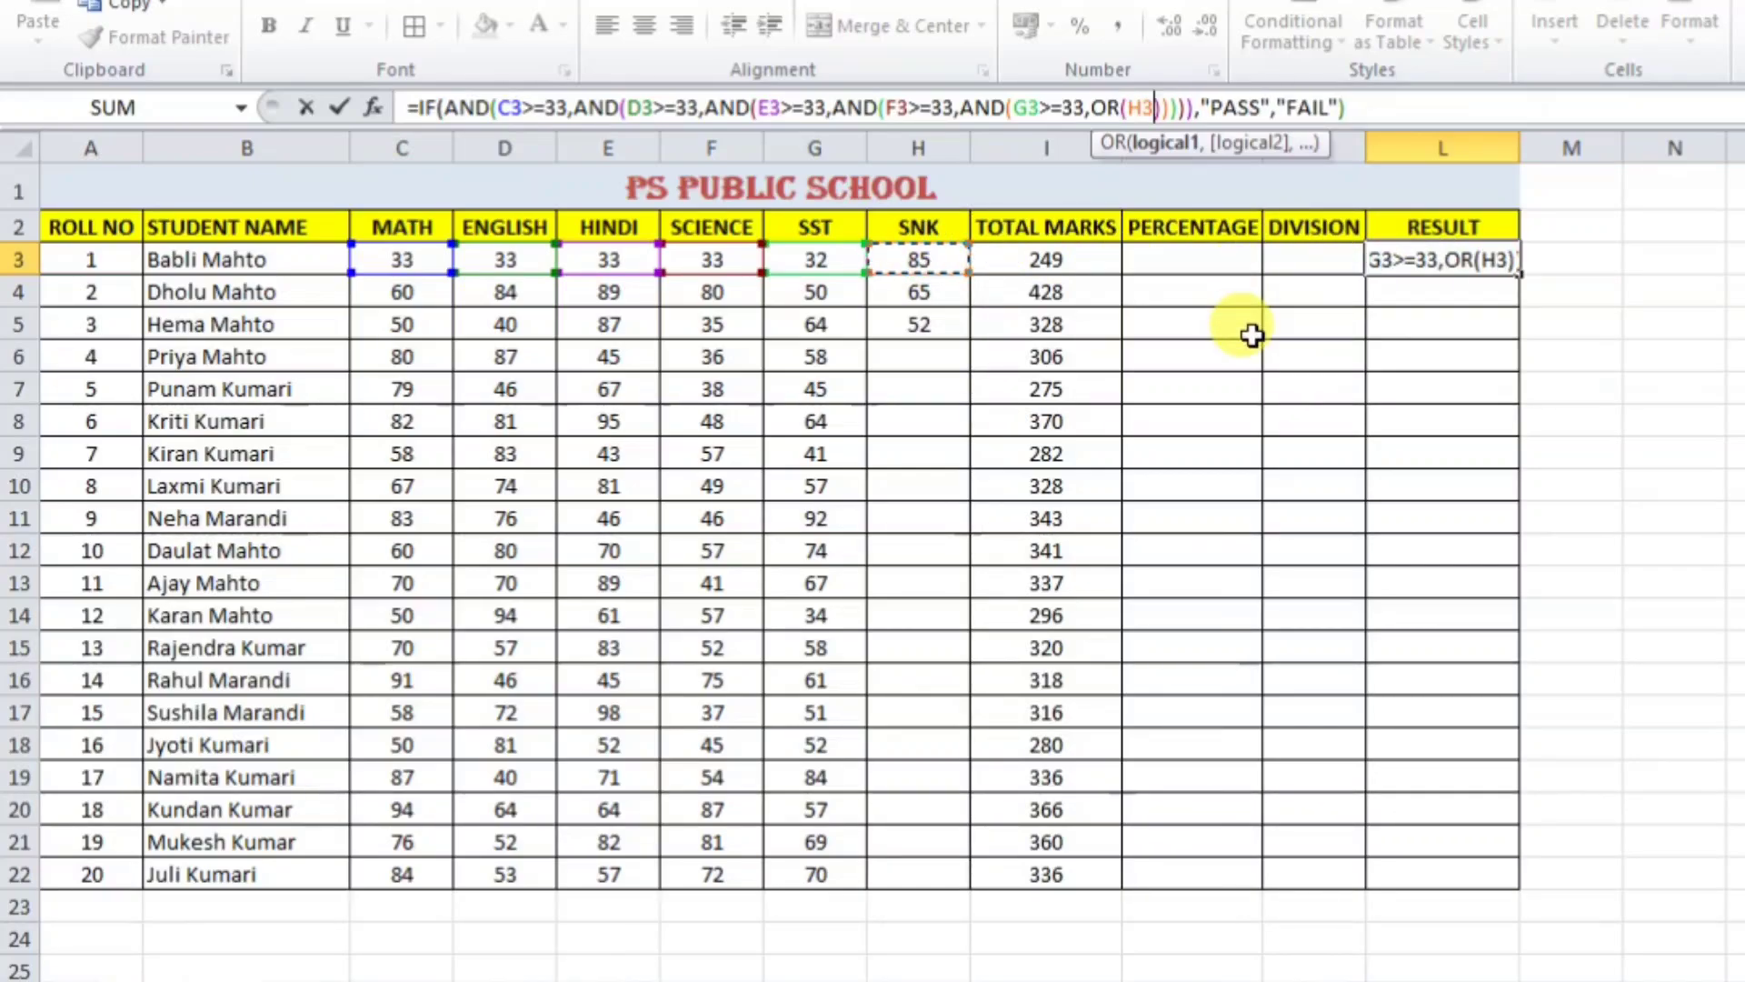
text(<>)
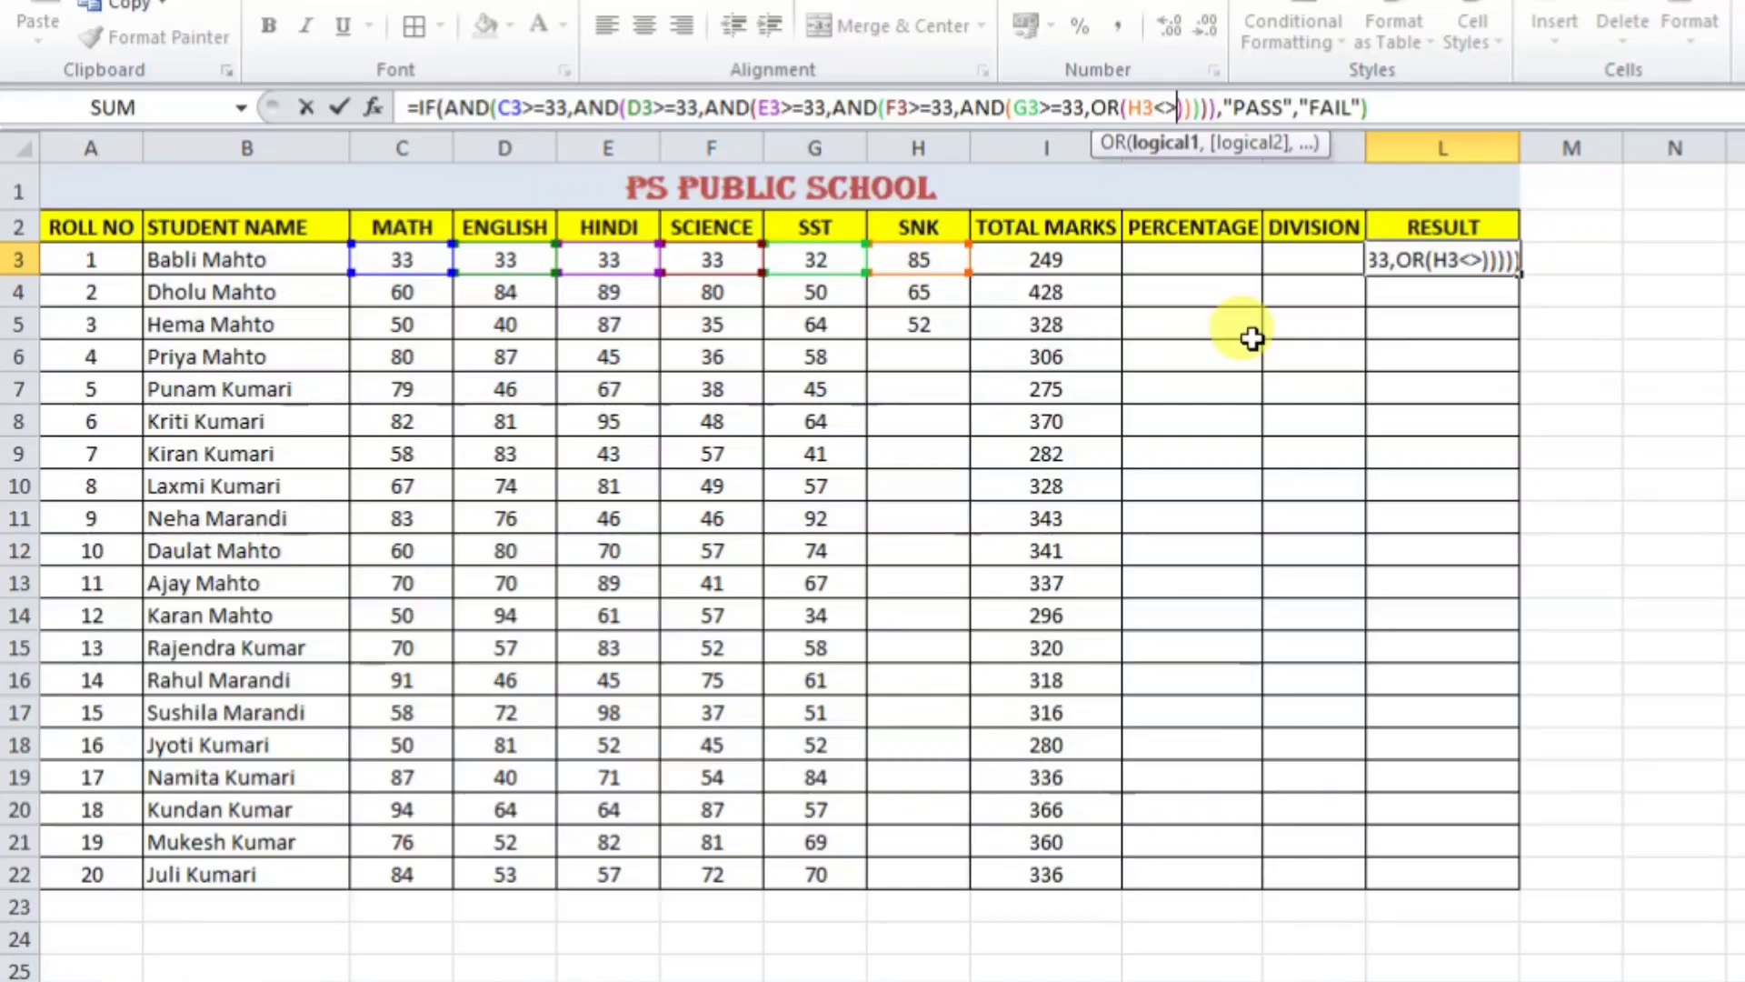
text(0)
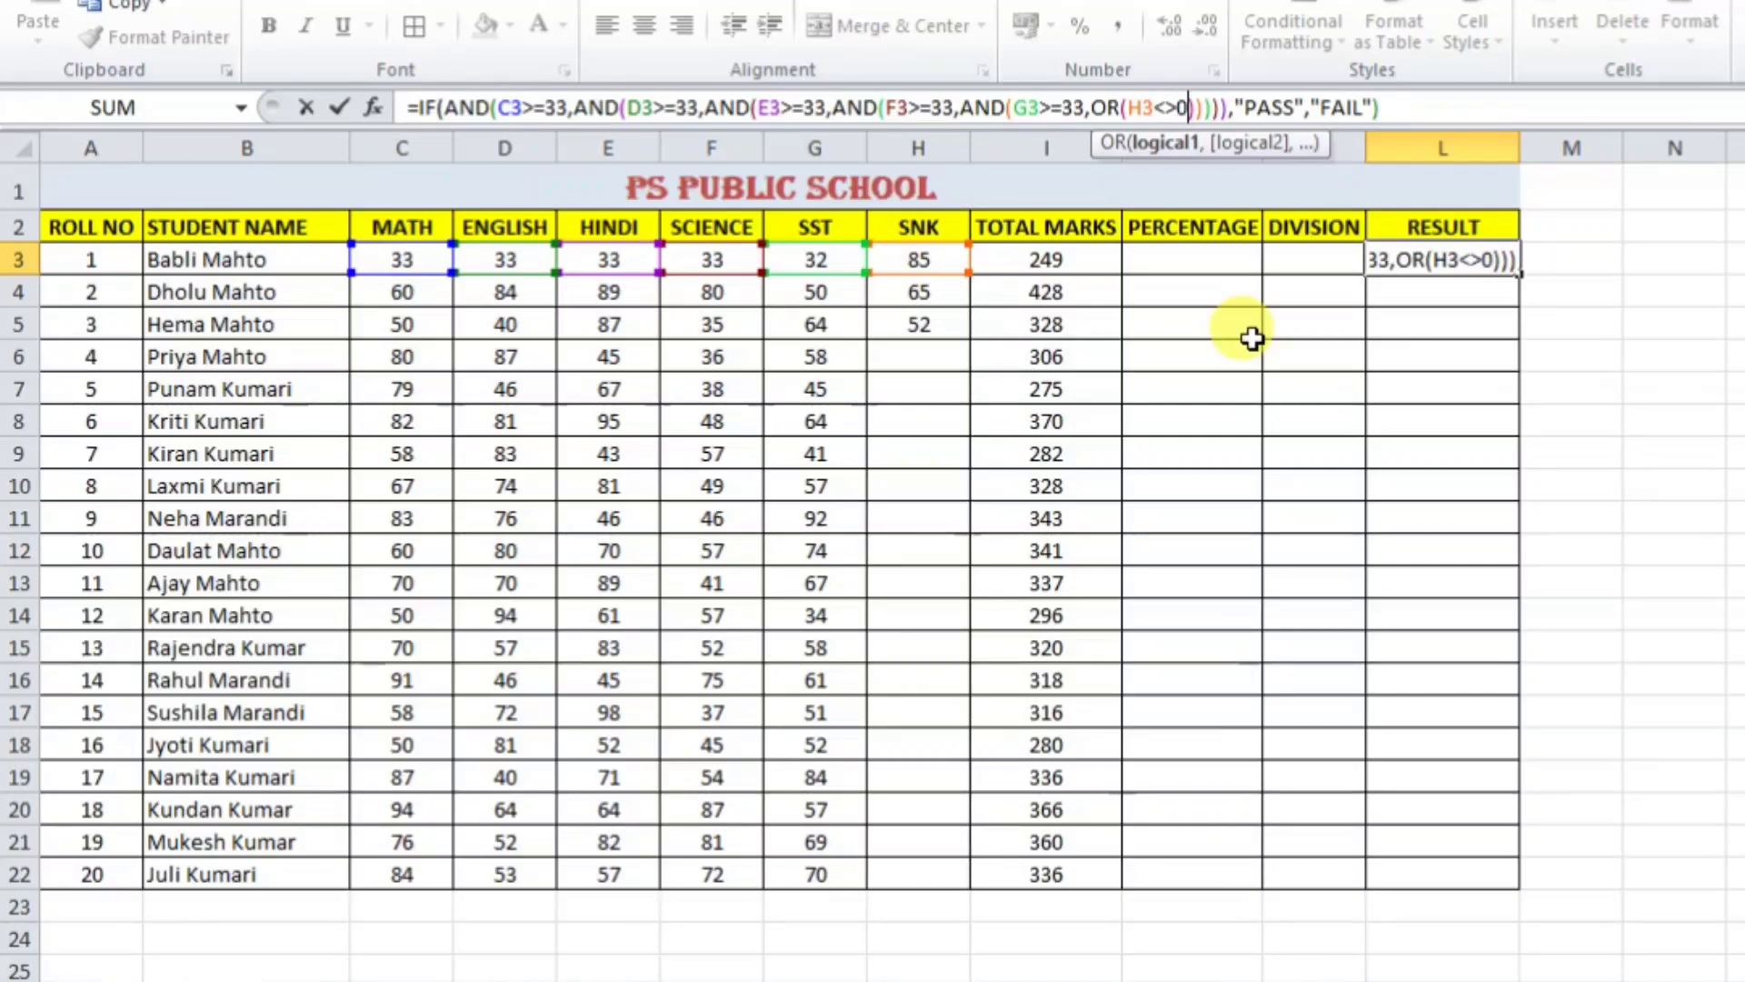
- Add the missing closing parenthesis before "PASS" in the L3 formula, enter it and check the result
key(Return)
key(Return)
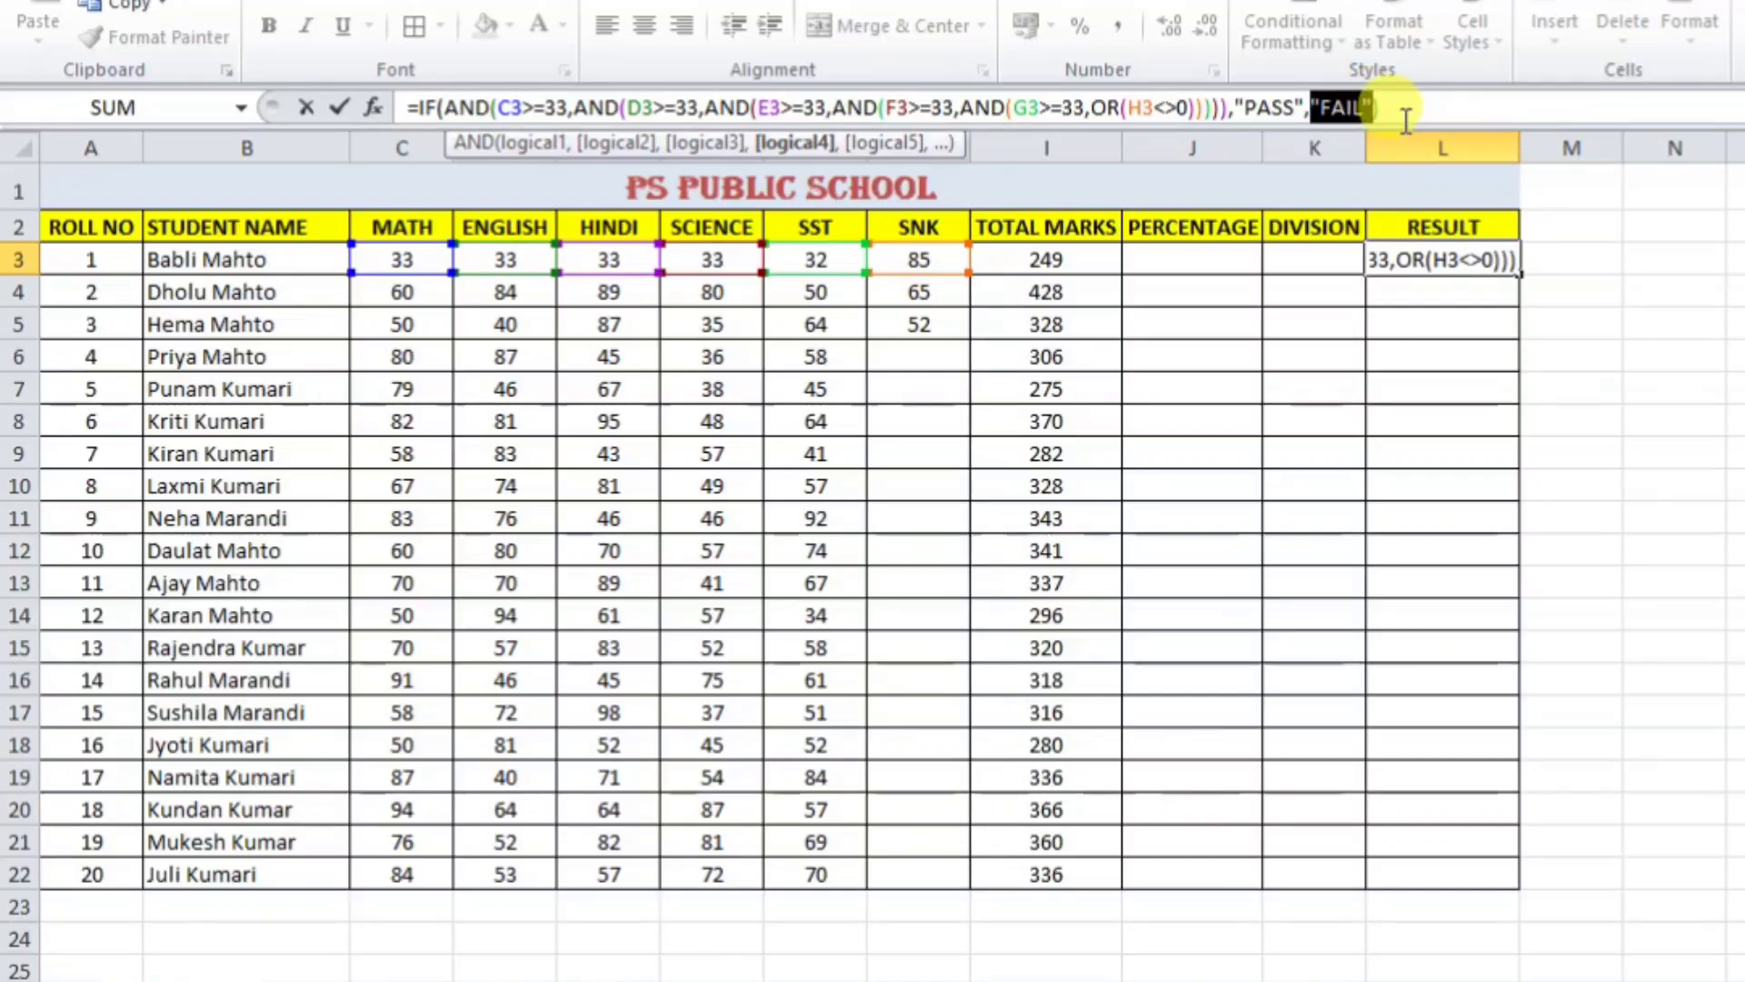
click(1221, 107)
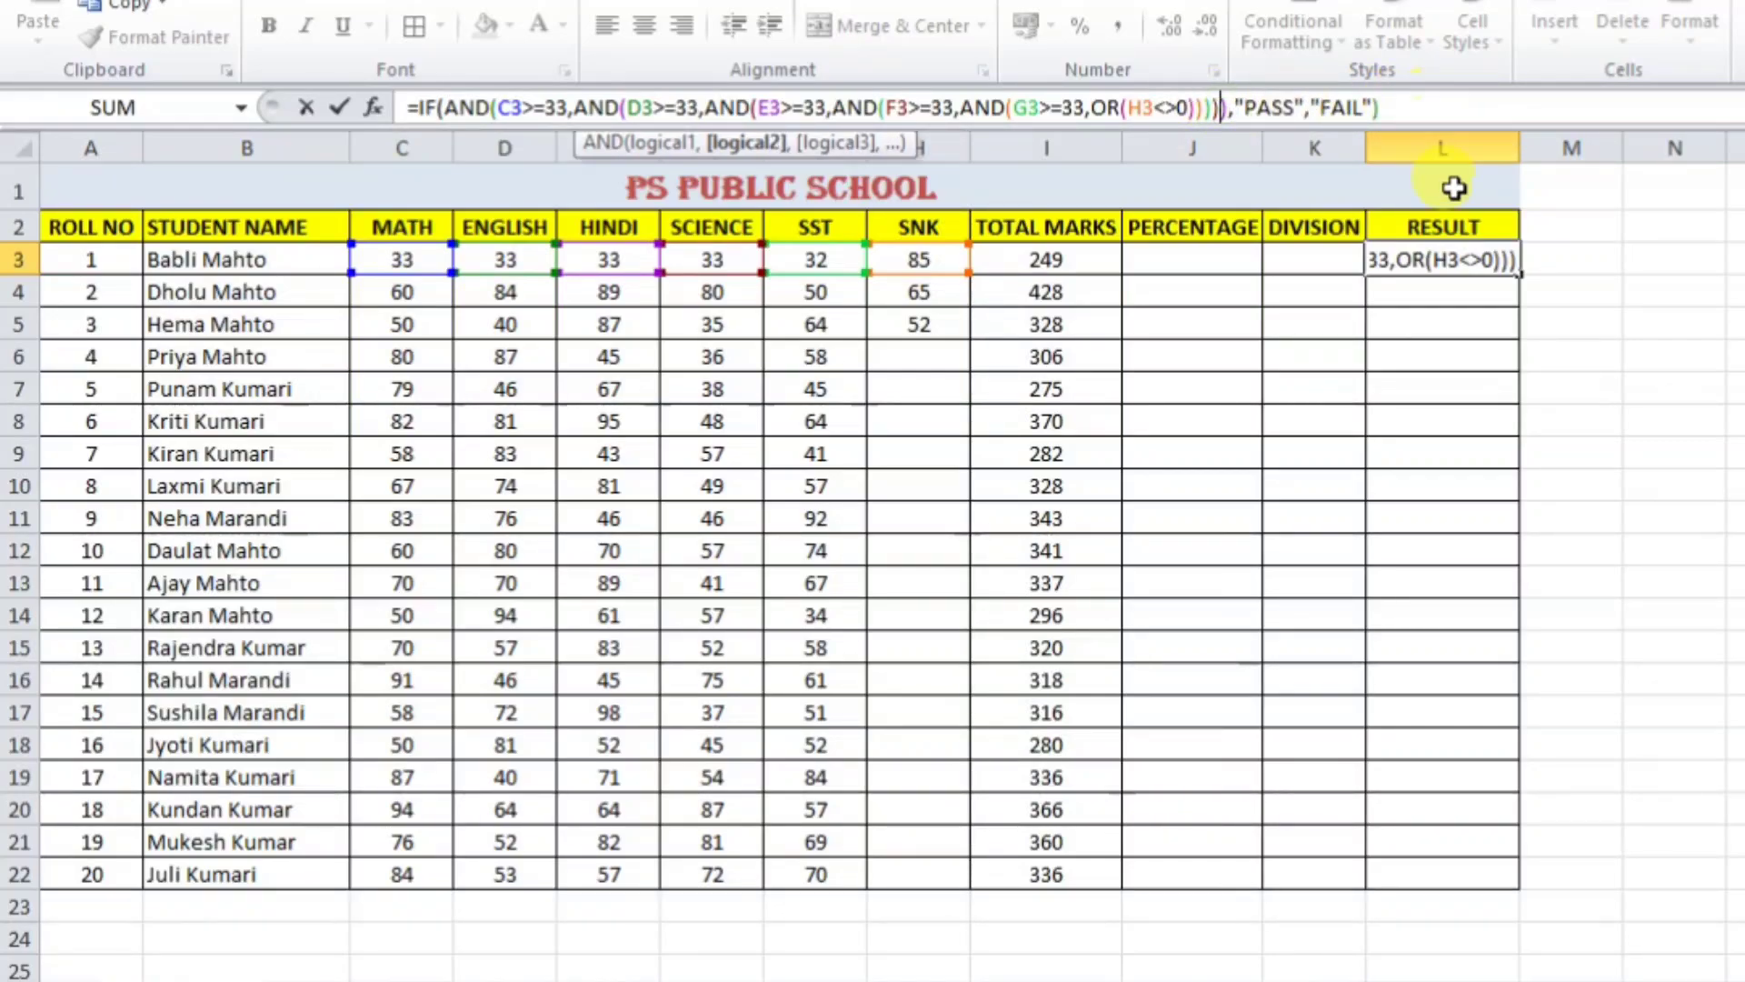
text())
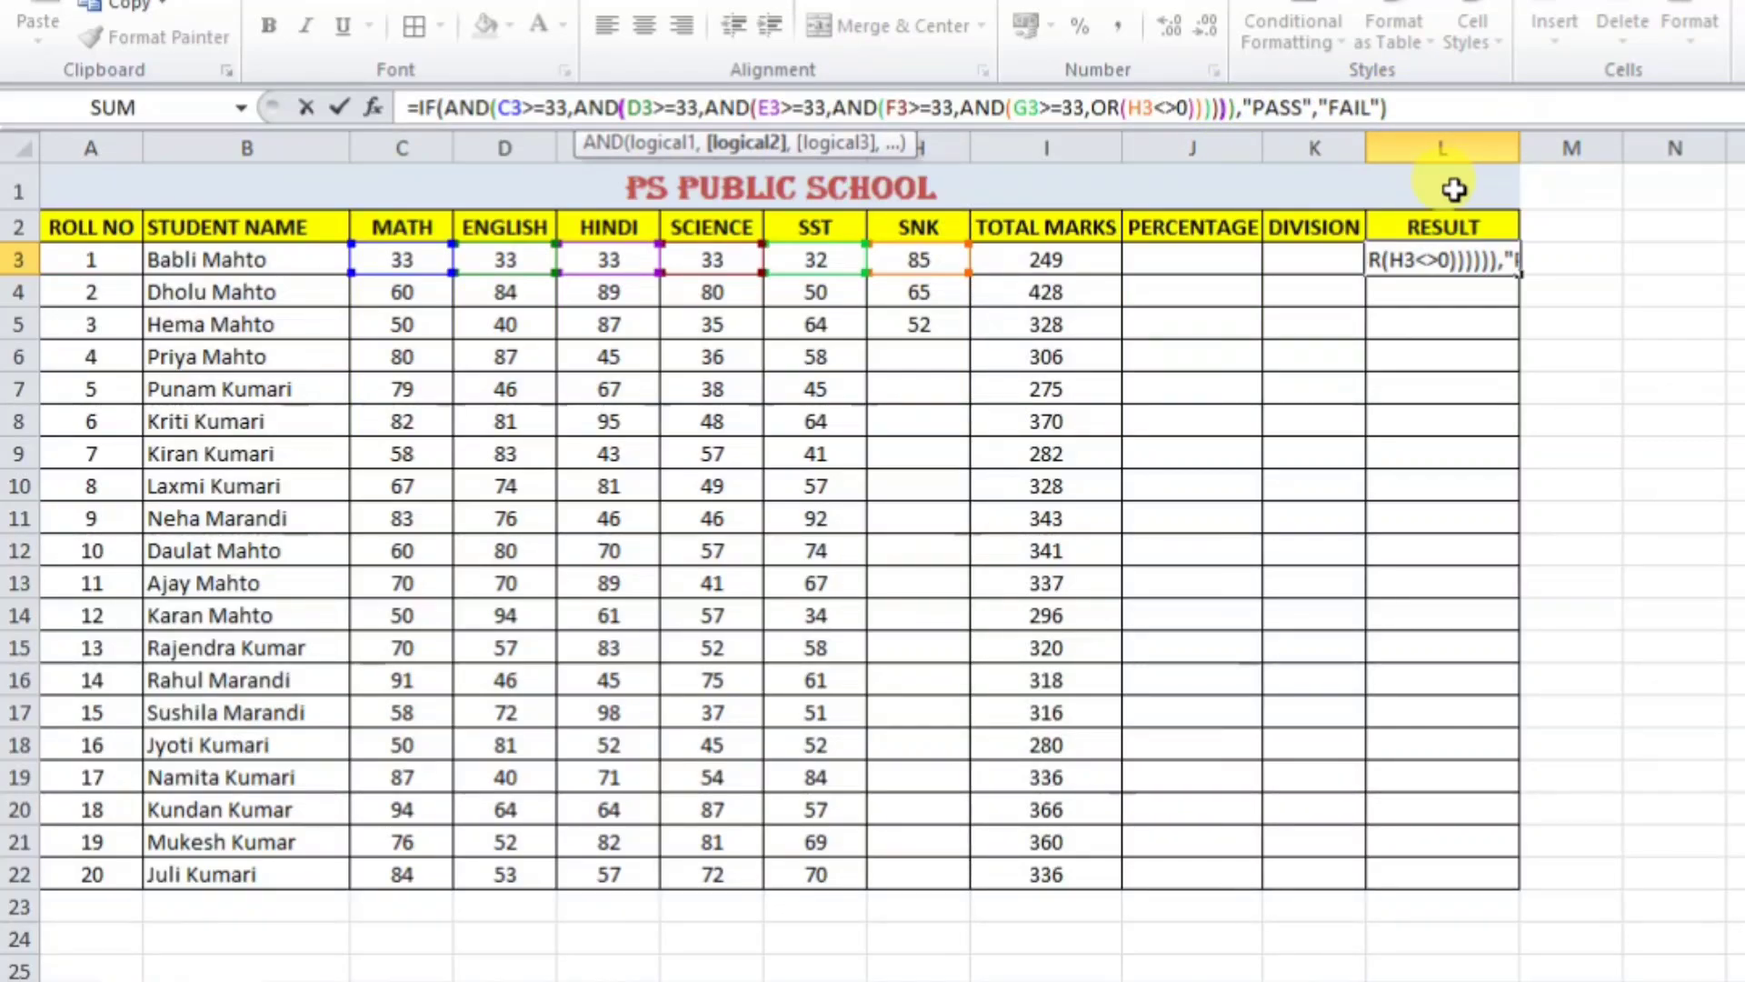
key(Return)
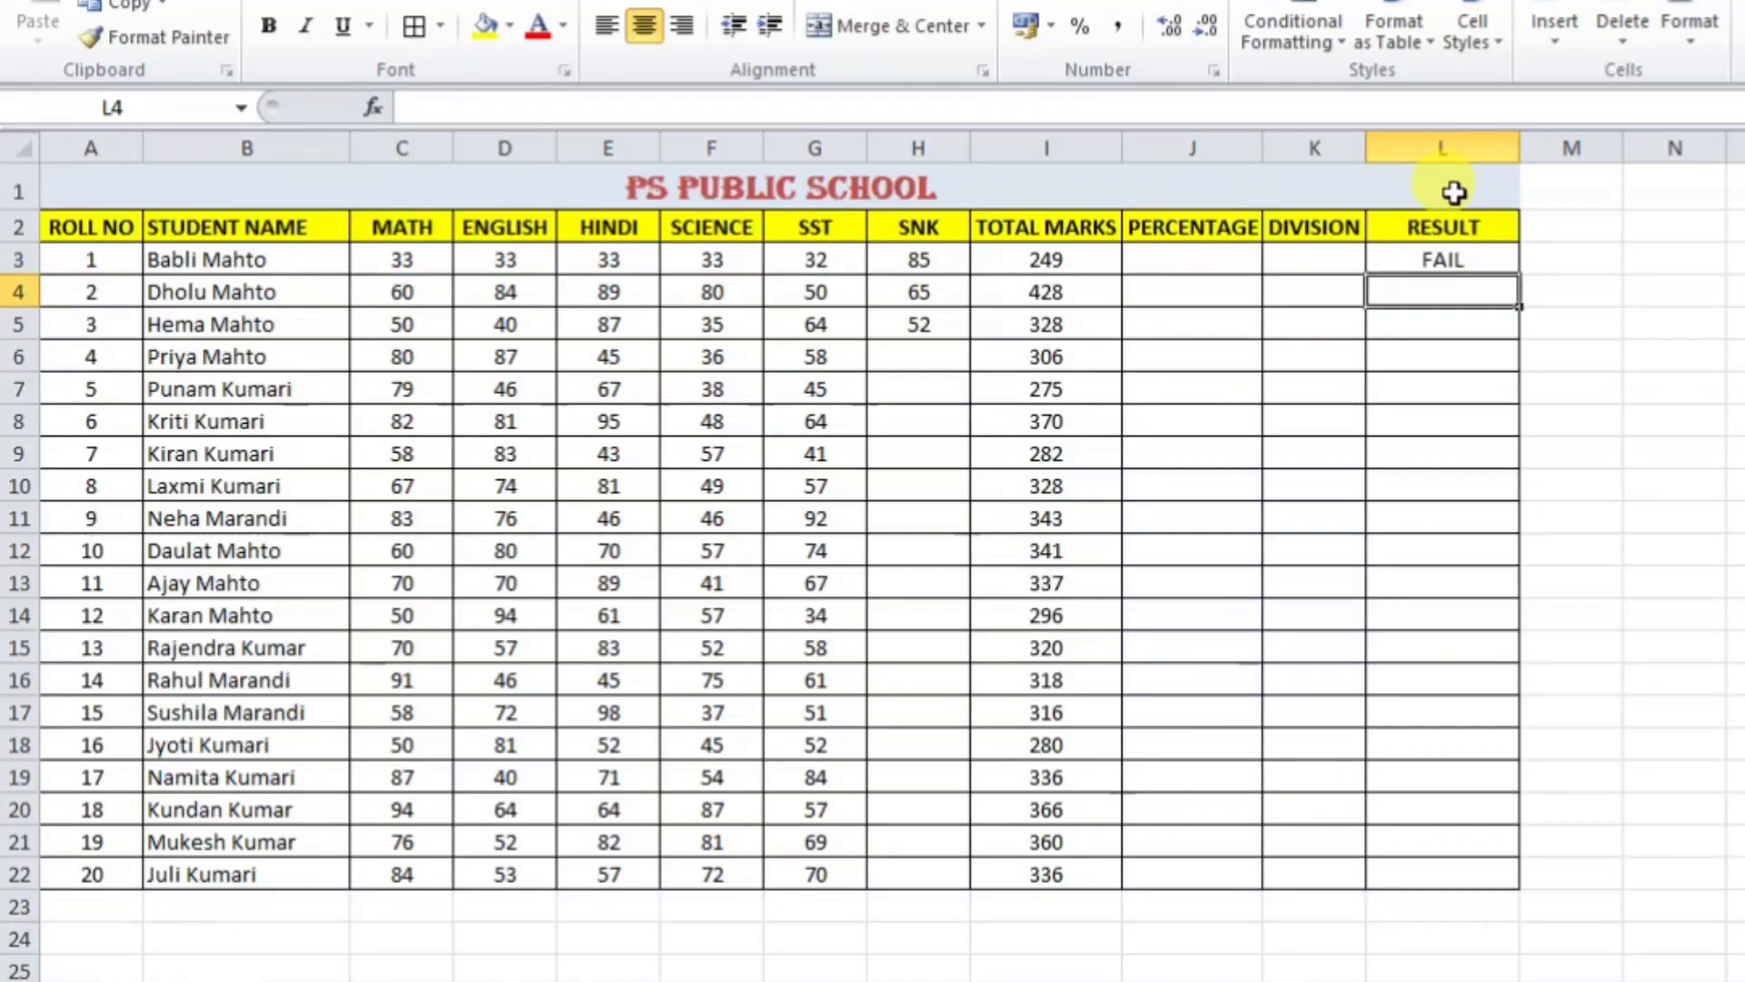
click(1471, 264)
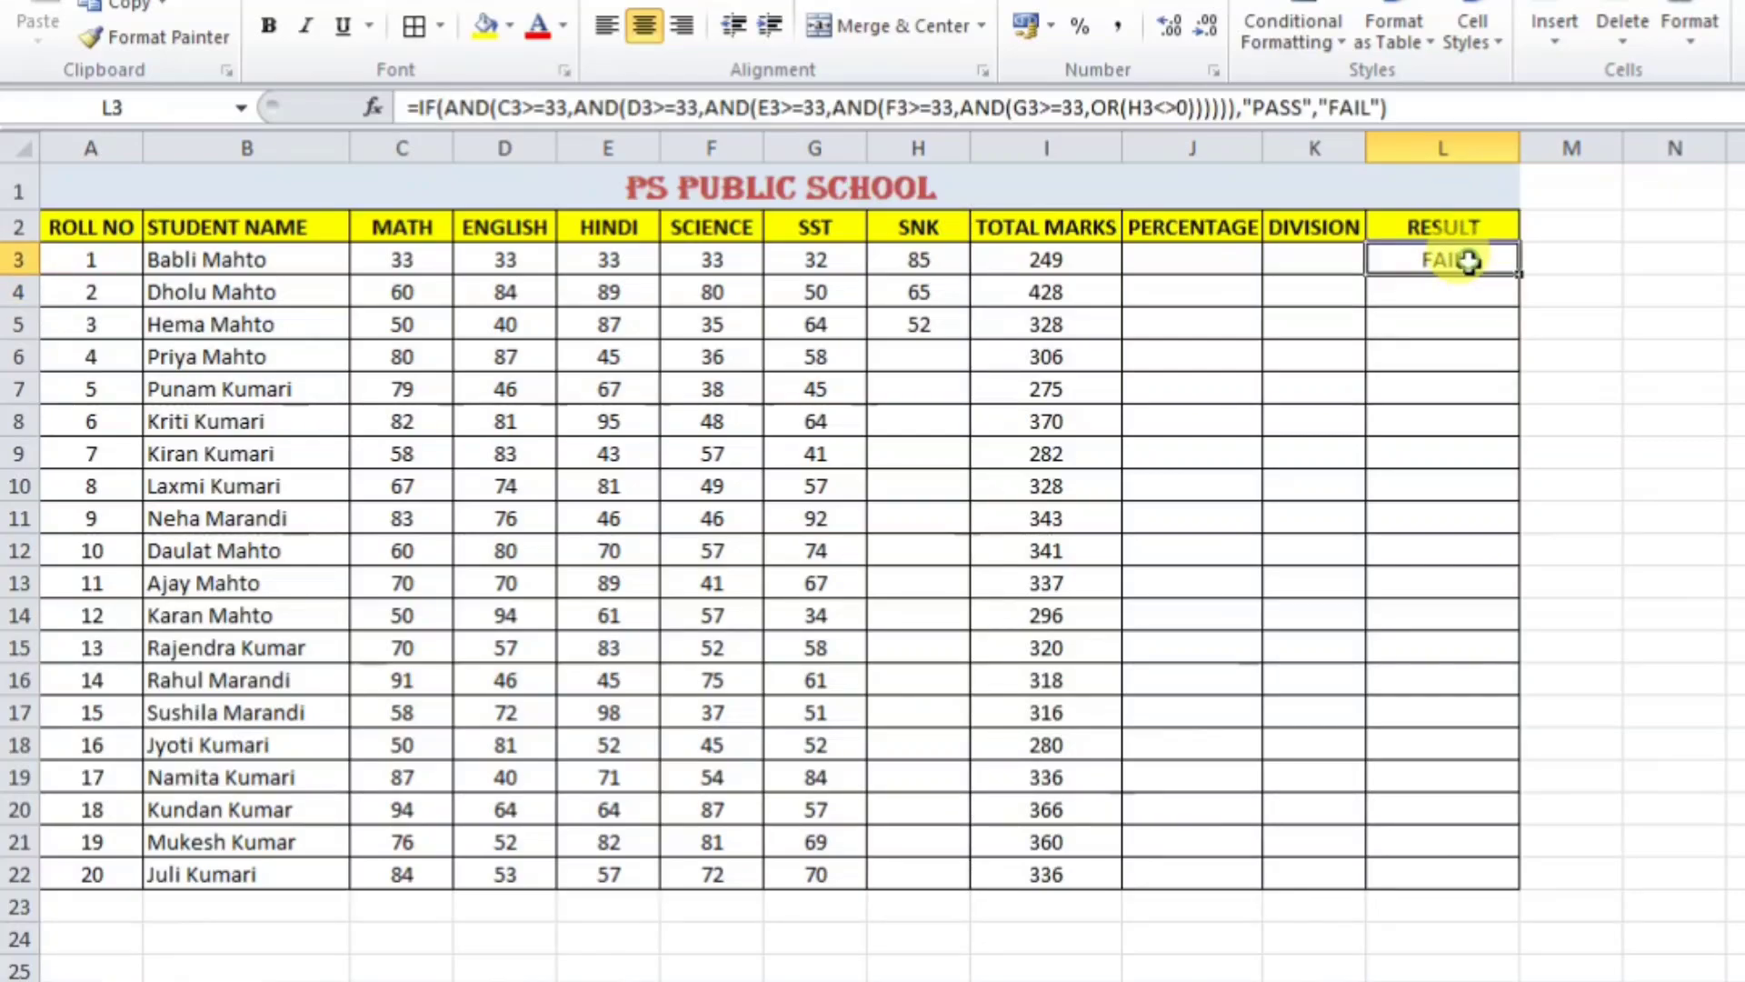
- Set the SST mark in G3 to 33 and recheck the result in L3
click(837, 261)
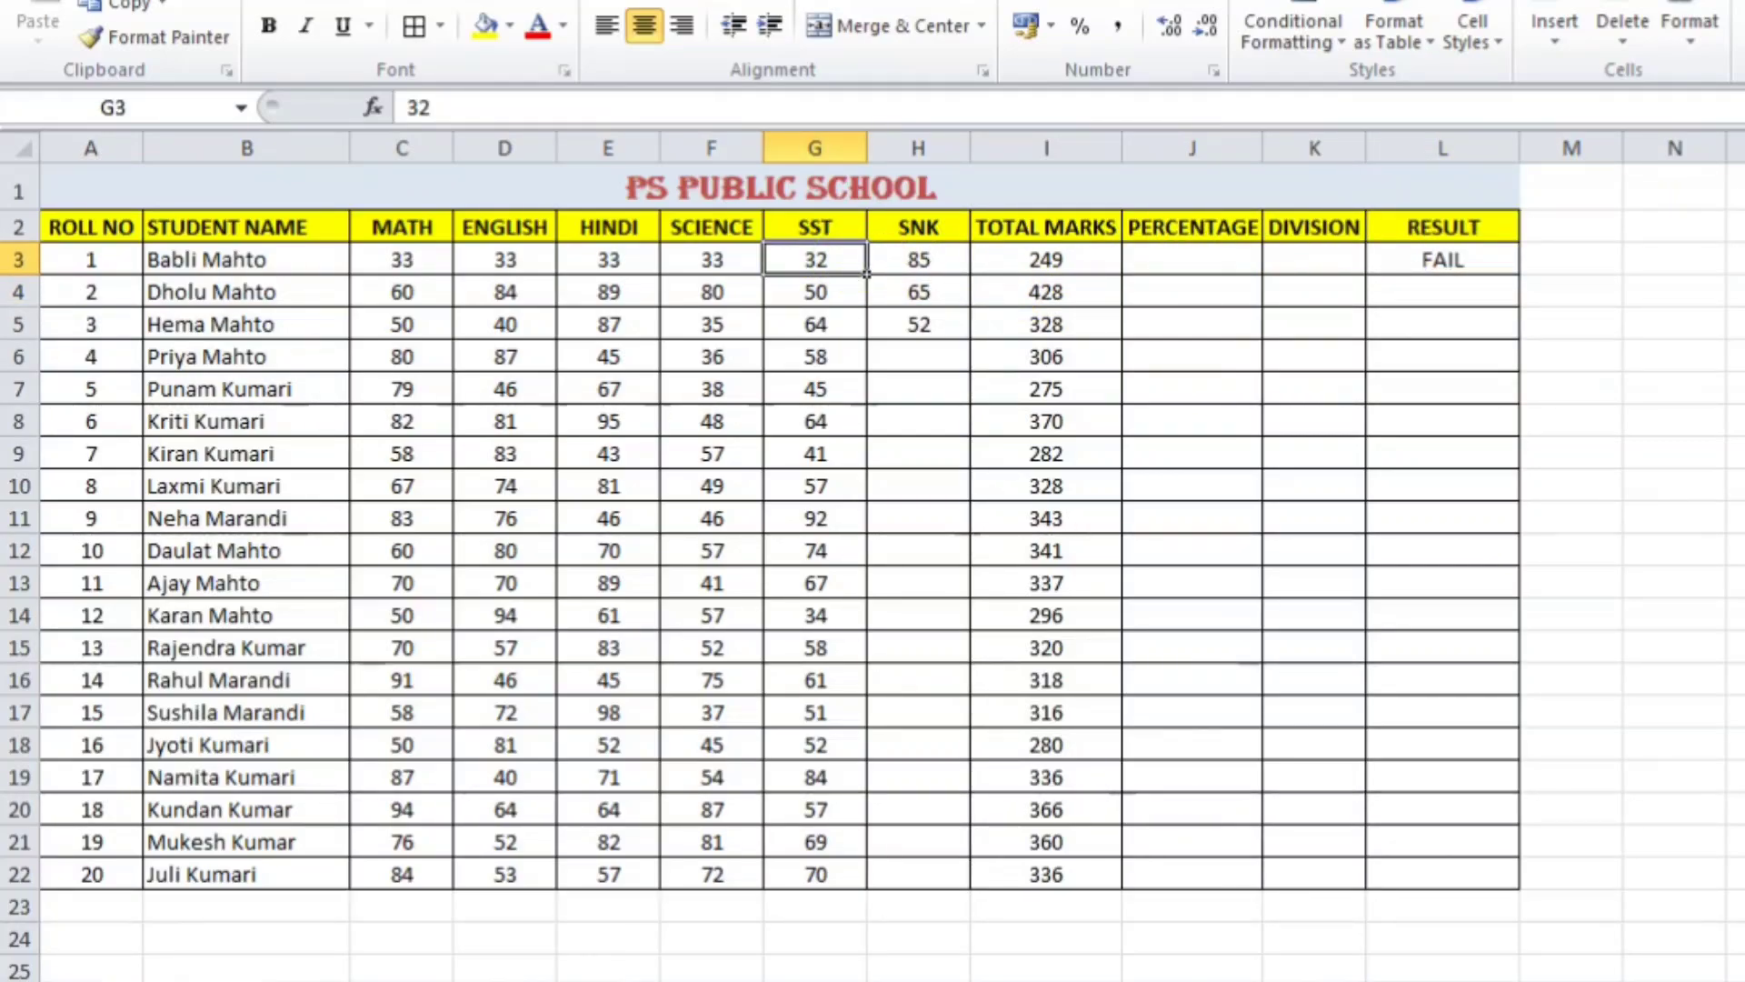
text(33)
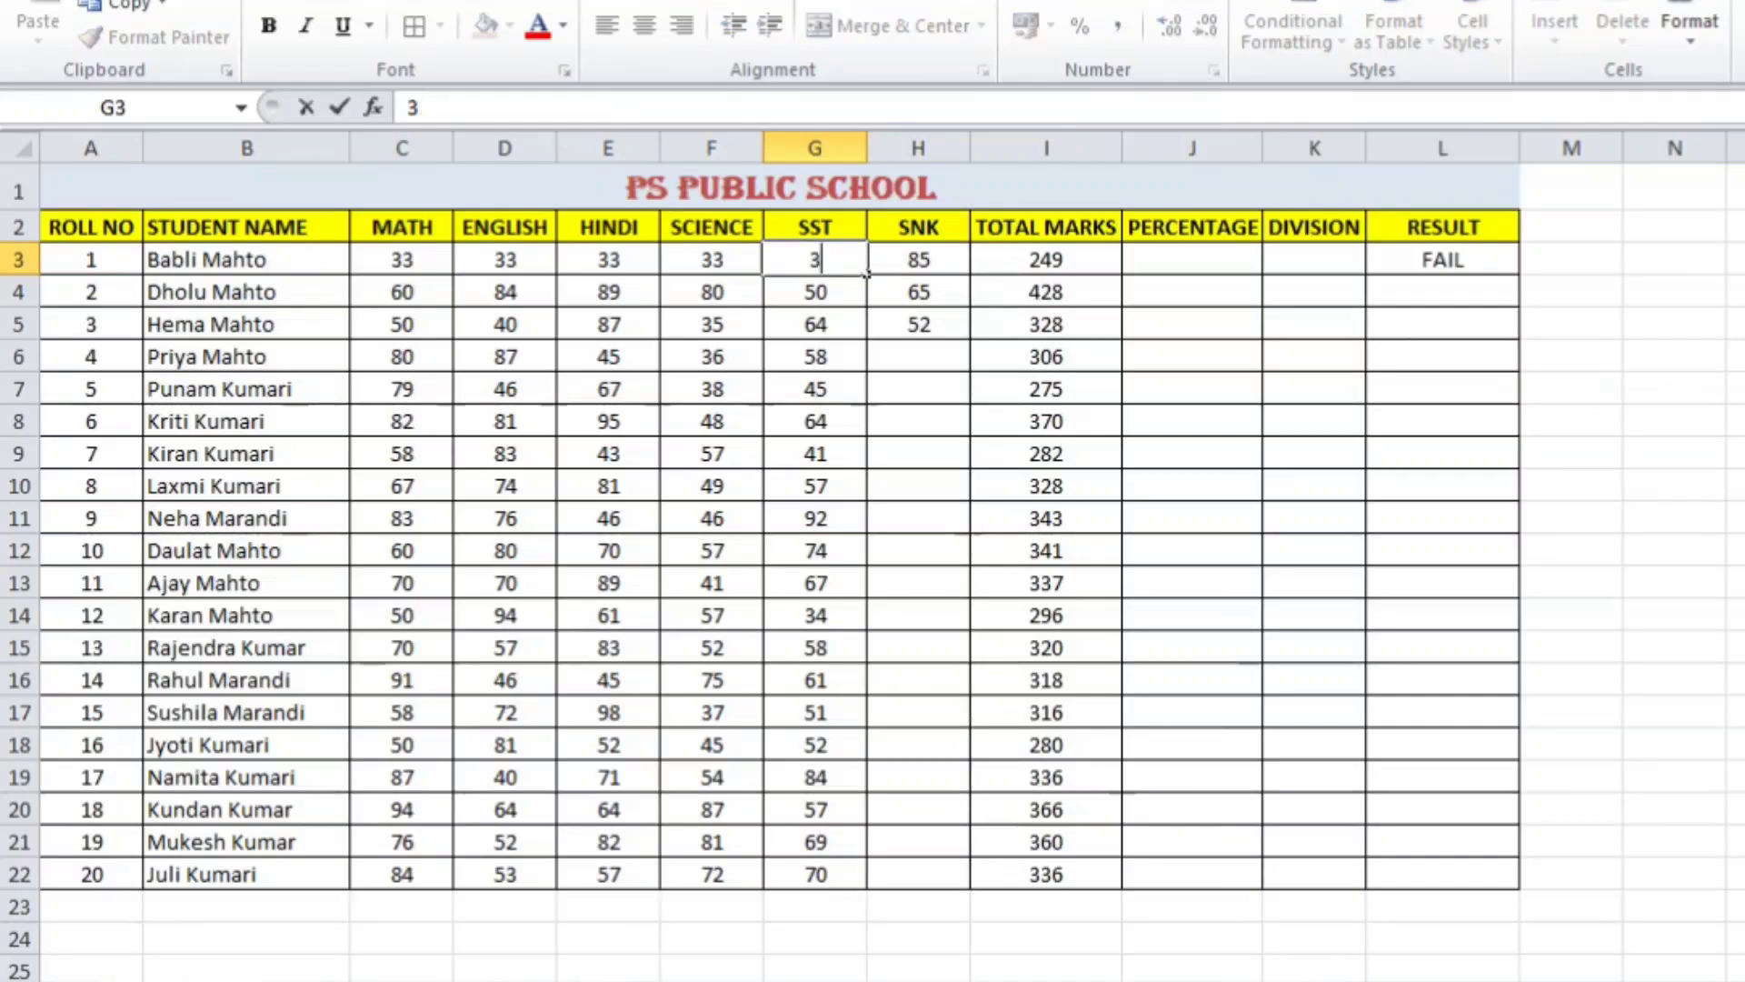
key(Return)
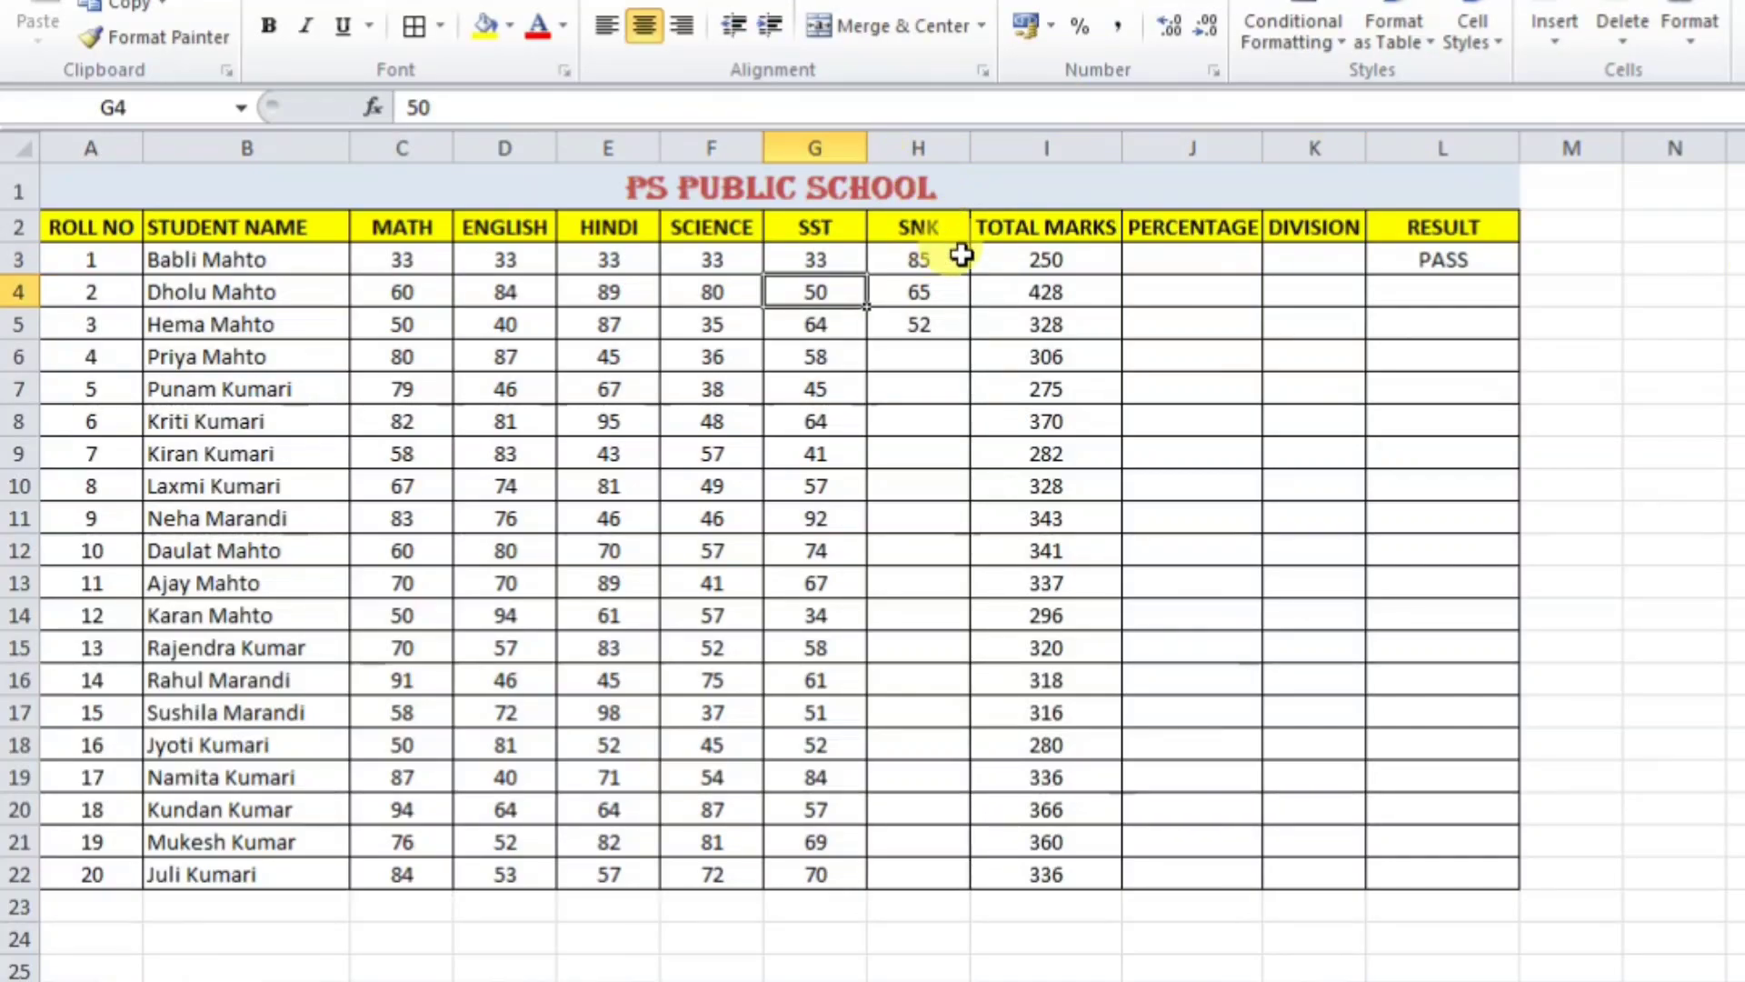
click(1445, 259)
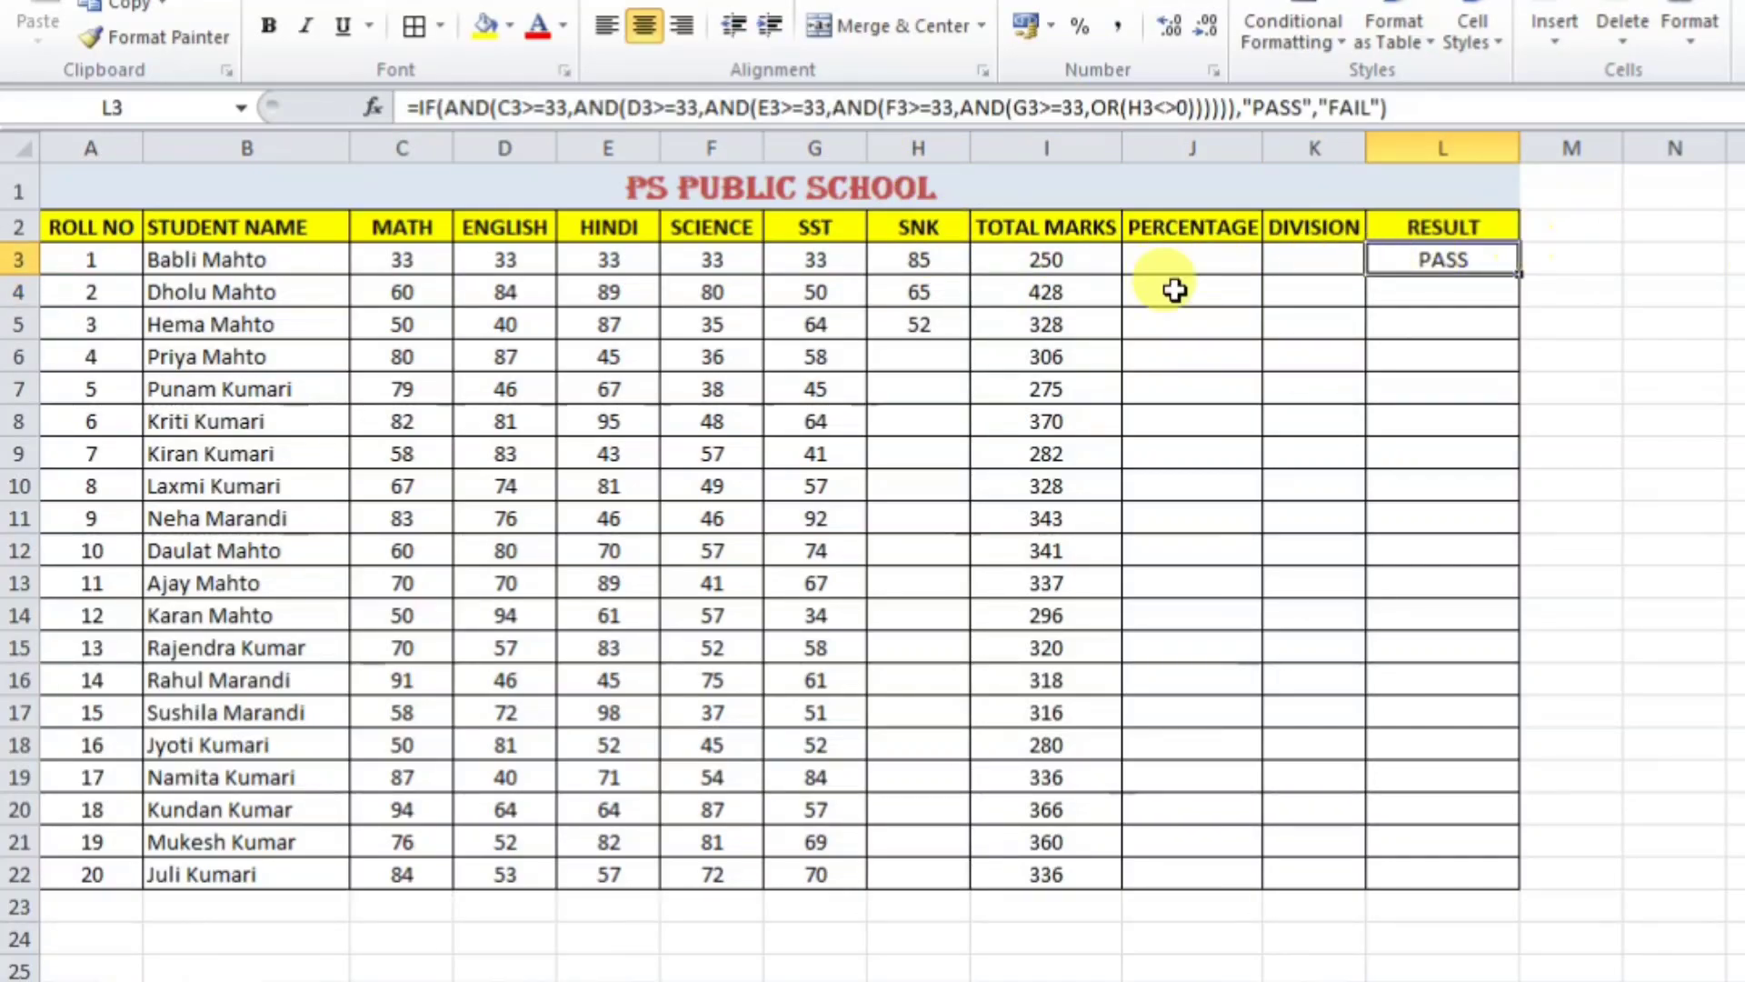
- Test the OR condition on the optional subject by setting the SNK mark in H3 to 32
click(933, 260)
text(32)
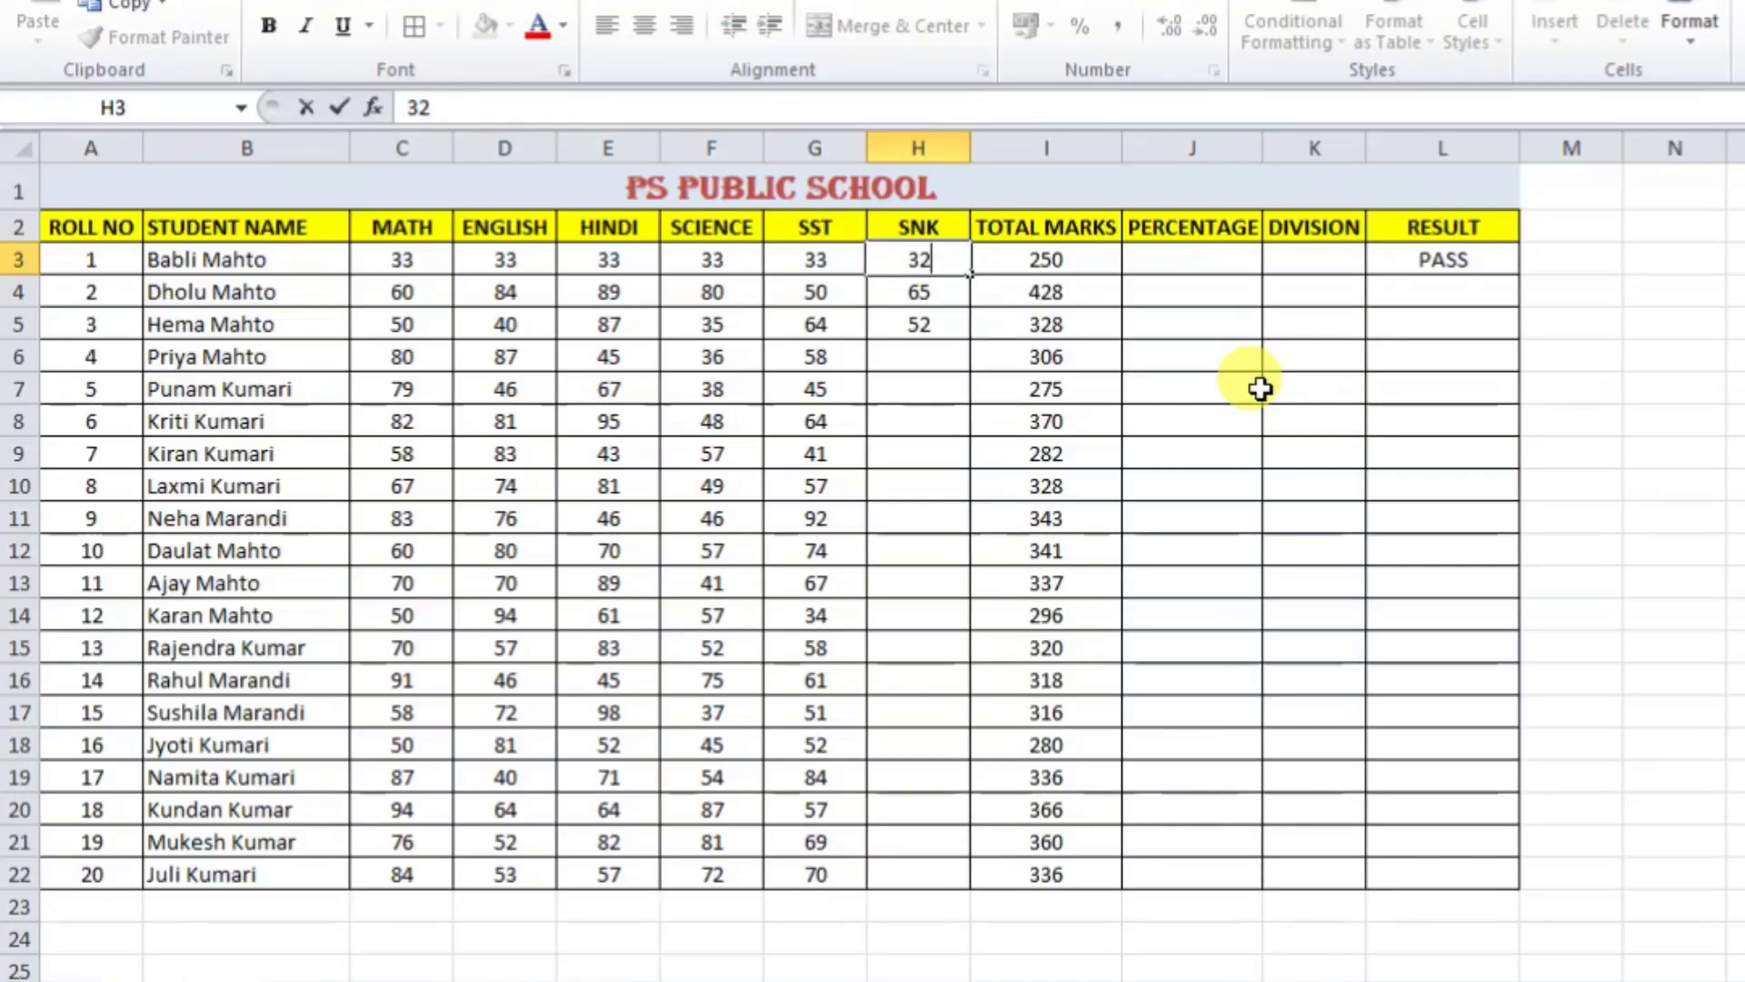
key(Return)
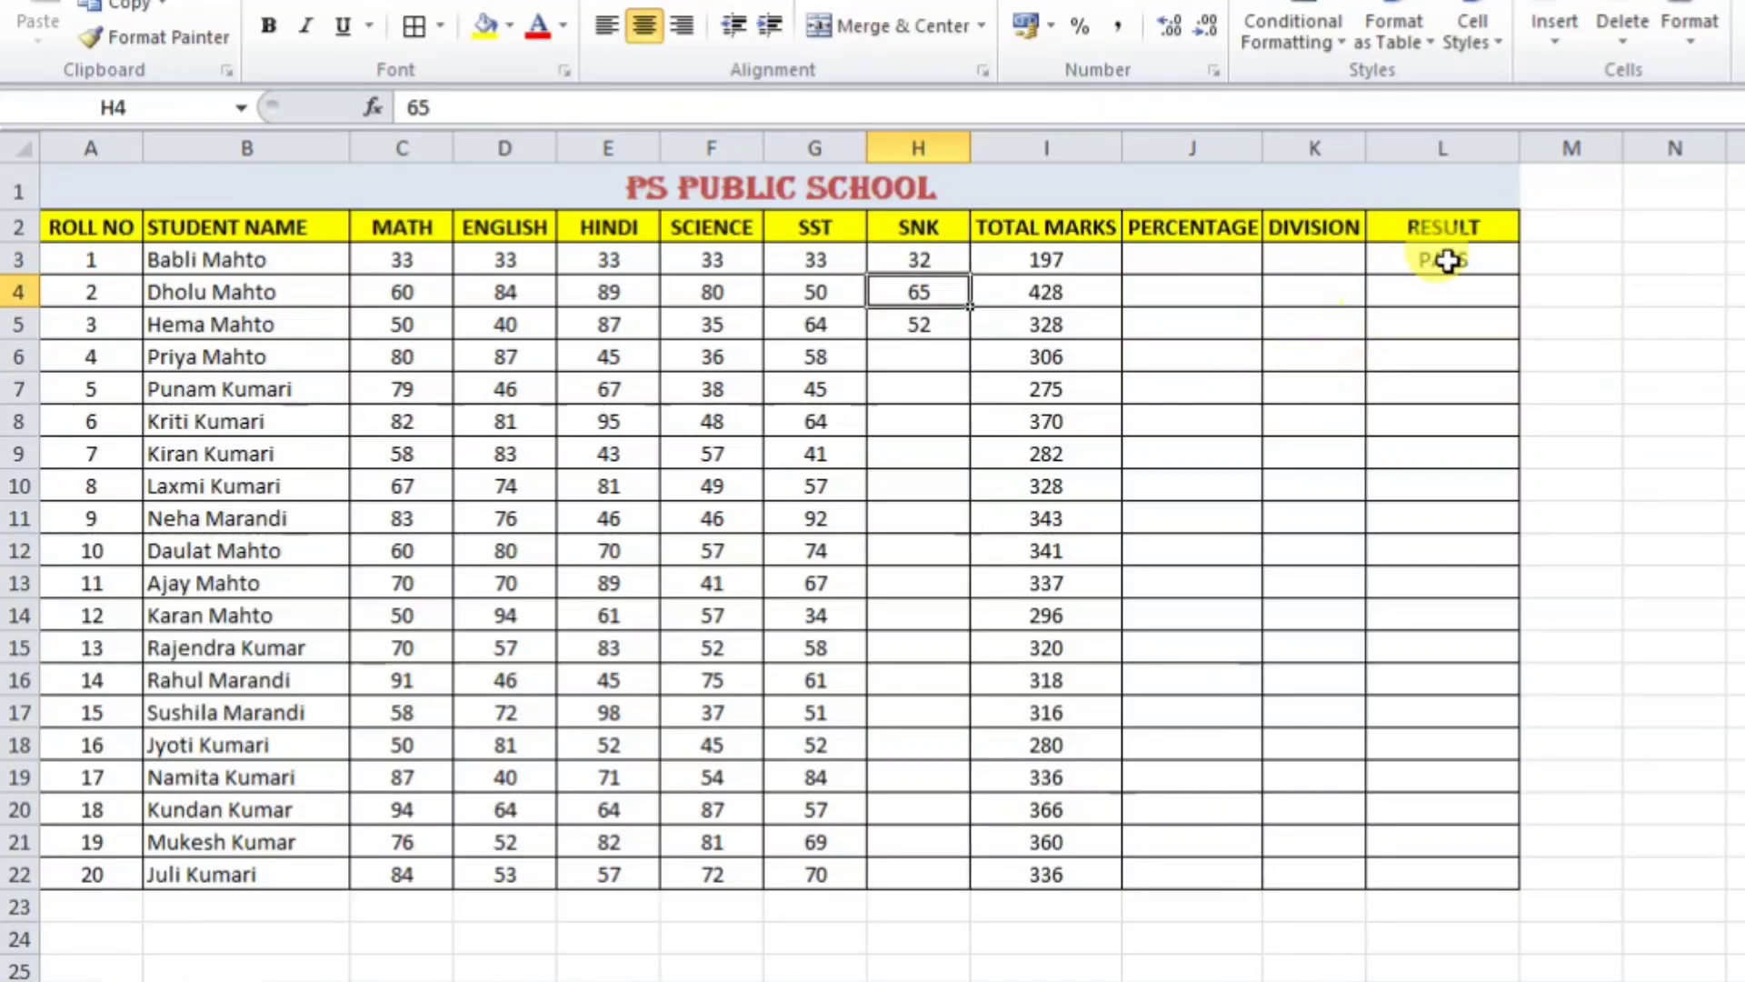
- Set the SNK mark in H3 to 10 and recheck the result in L3 against the marks in row 3
click(1377, 261)
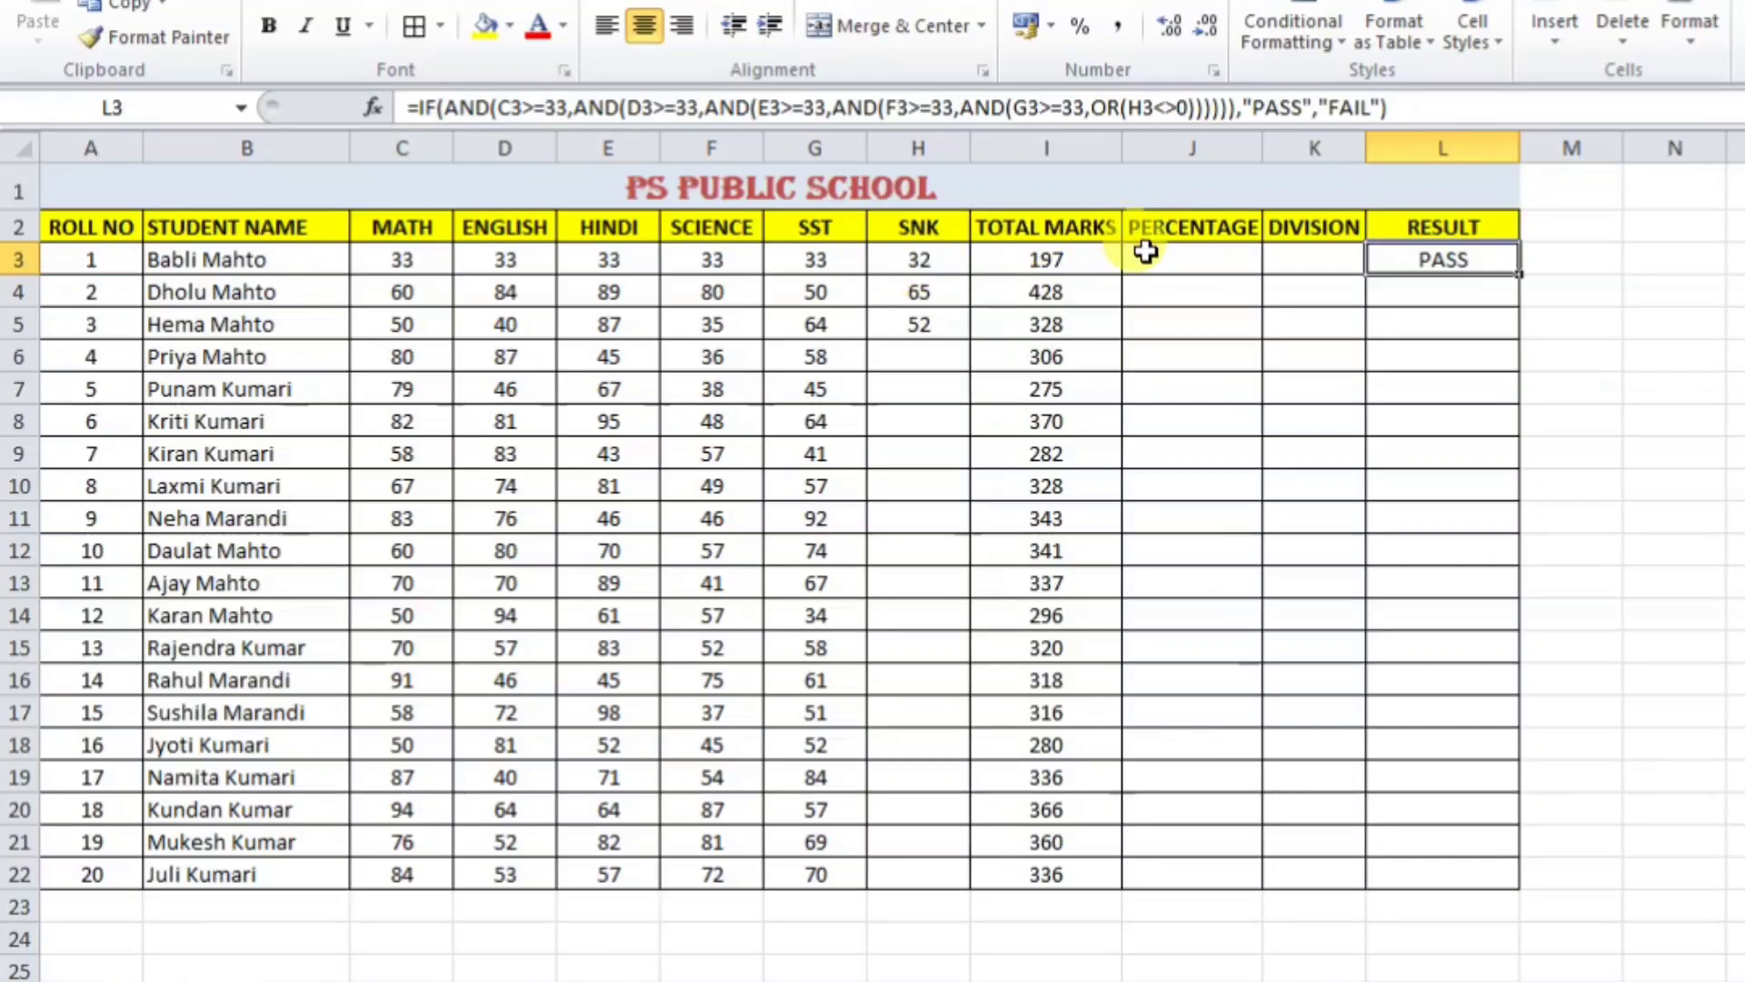
click(925, 260)
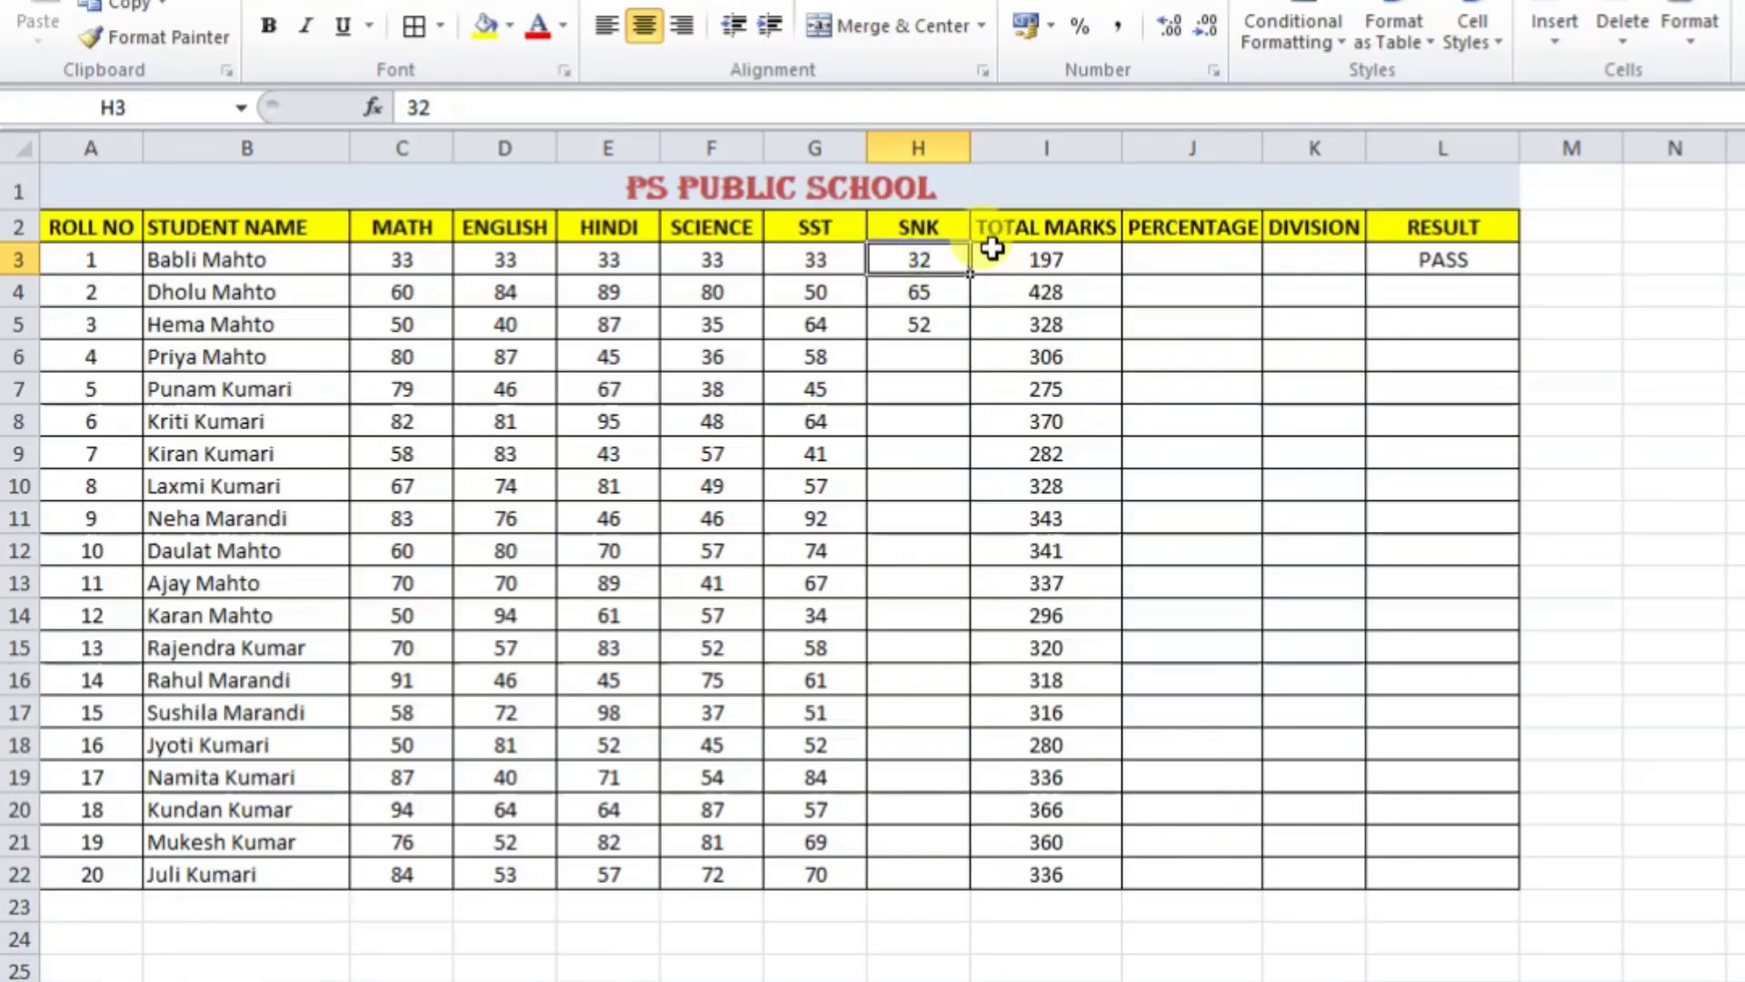
text(10)
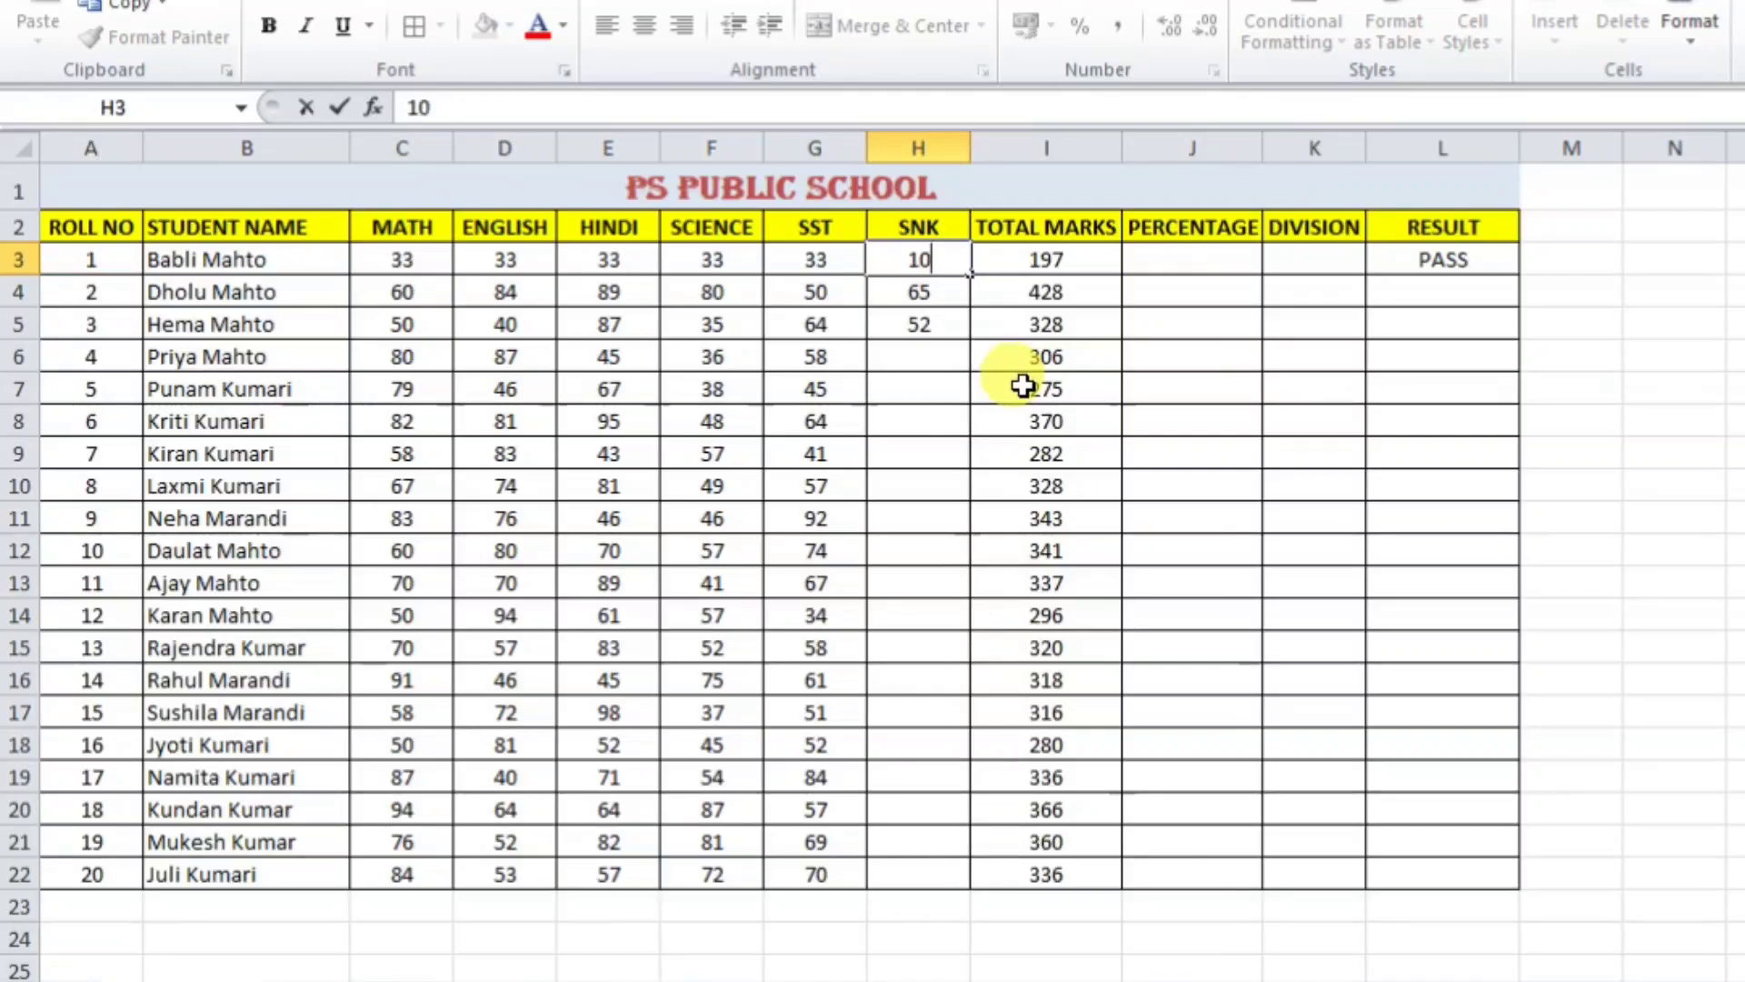
key(Return)
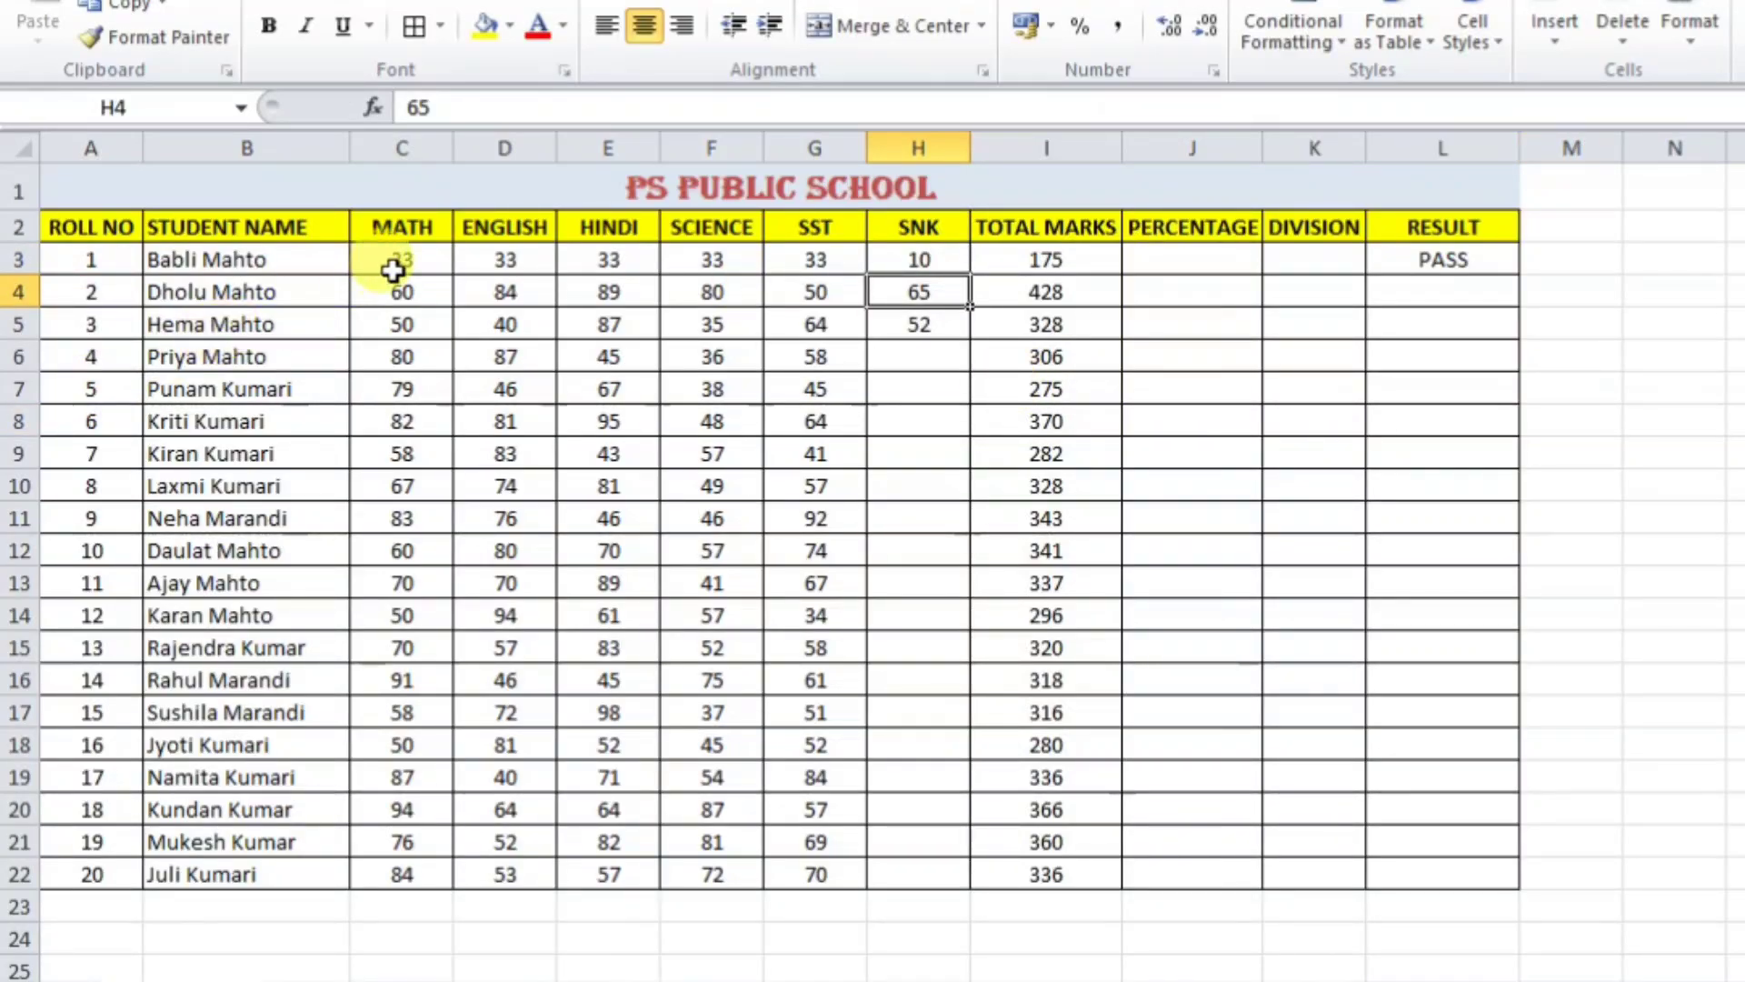
drag(393, 270, 718, 260)
click(925, 261)
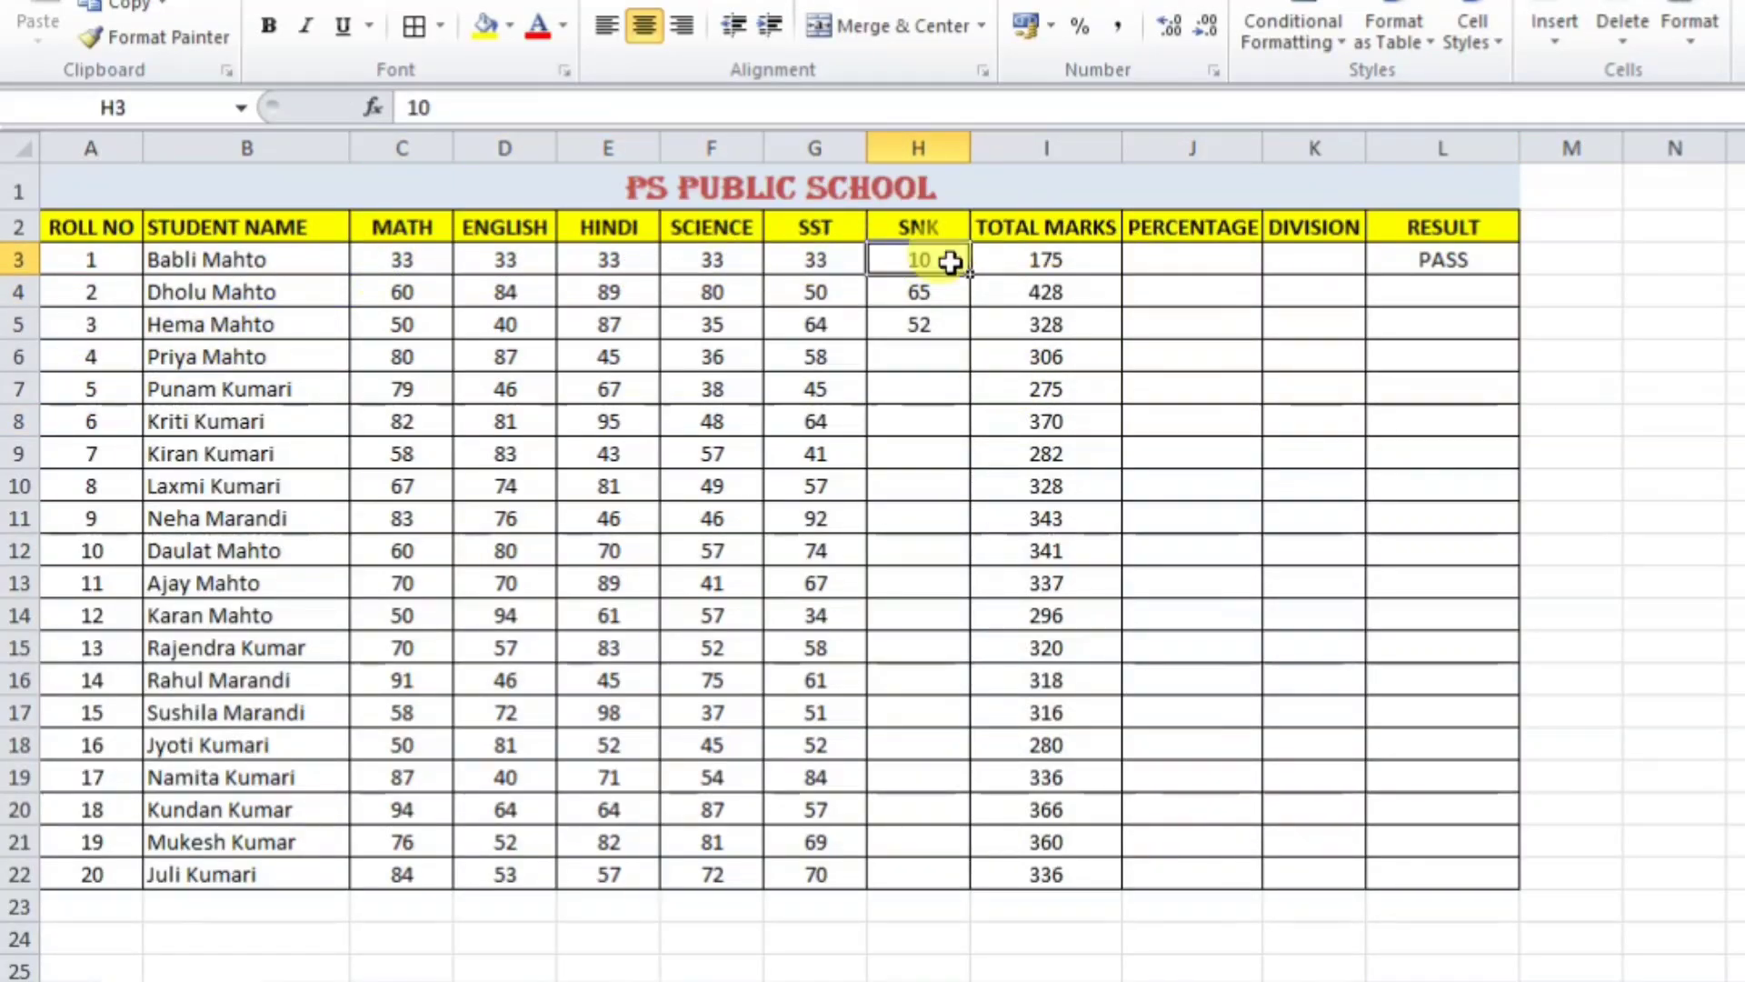
click(1446, 263)
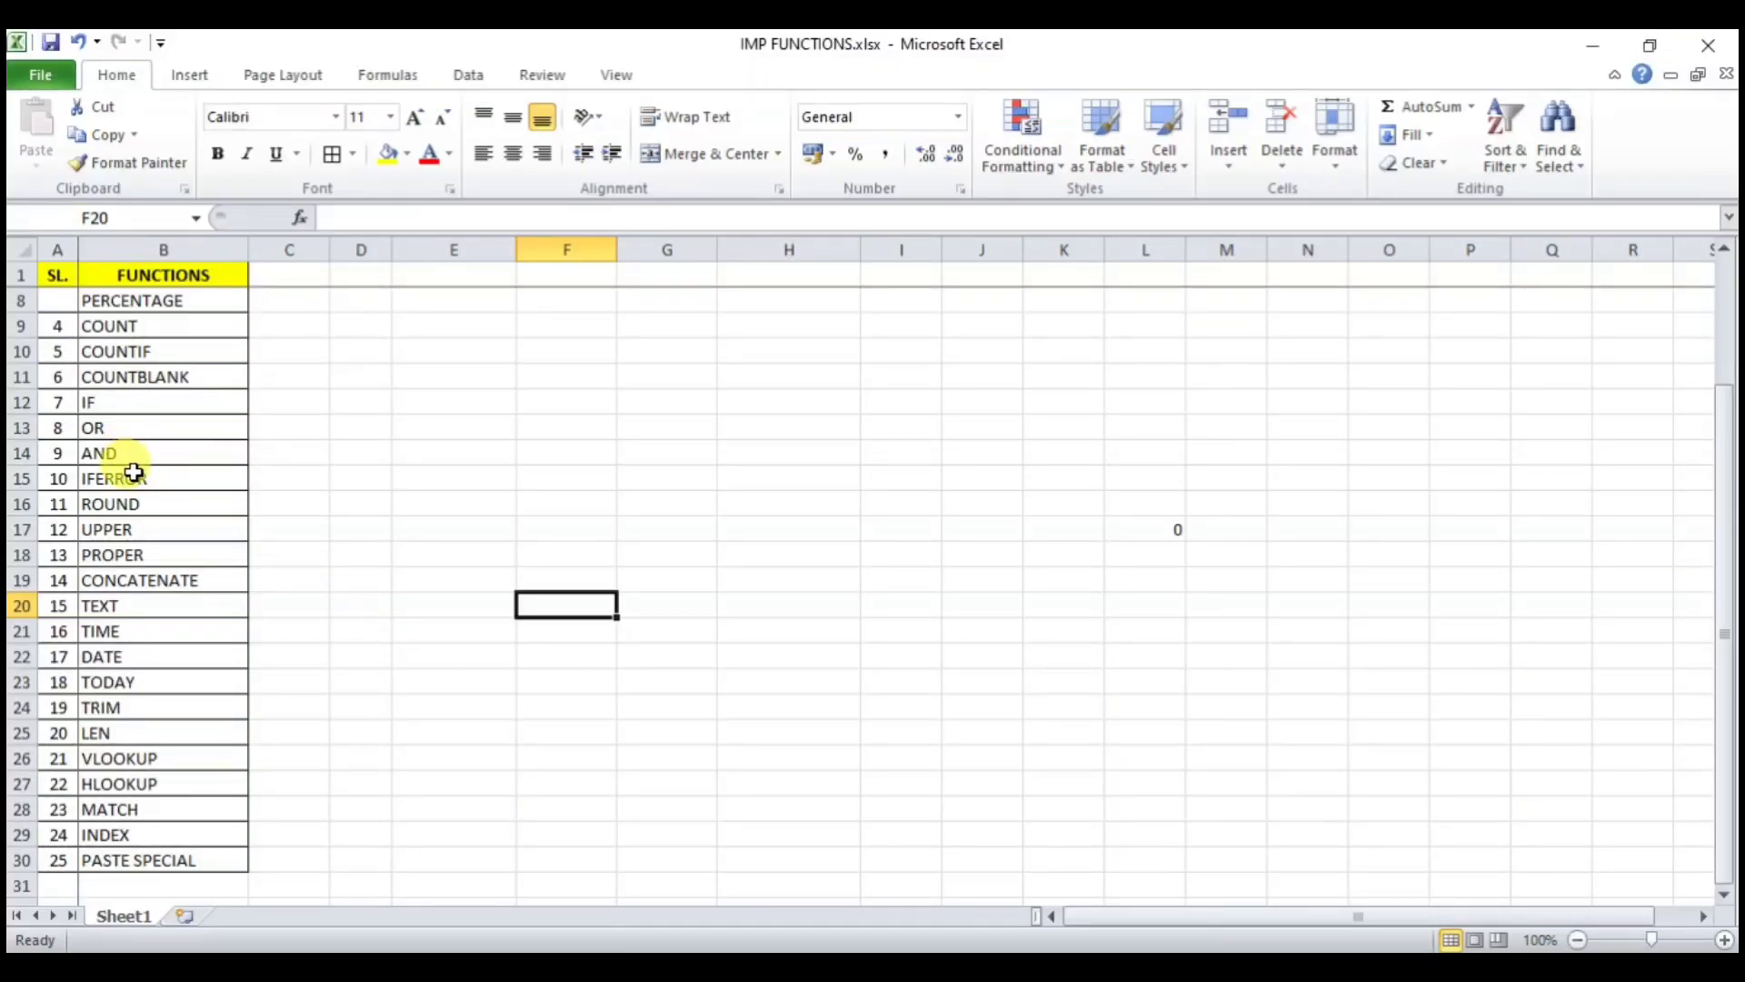
- In the IMP FUNCTIONS.xlsx workbook, select the function names from AND up to SUM in B2:B14 to review them
drag(130, 462, 145, 302)
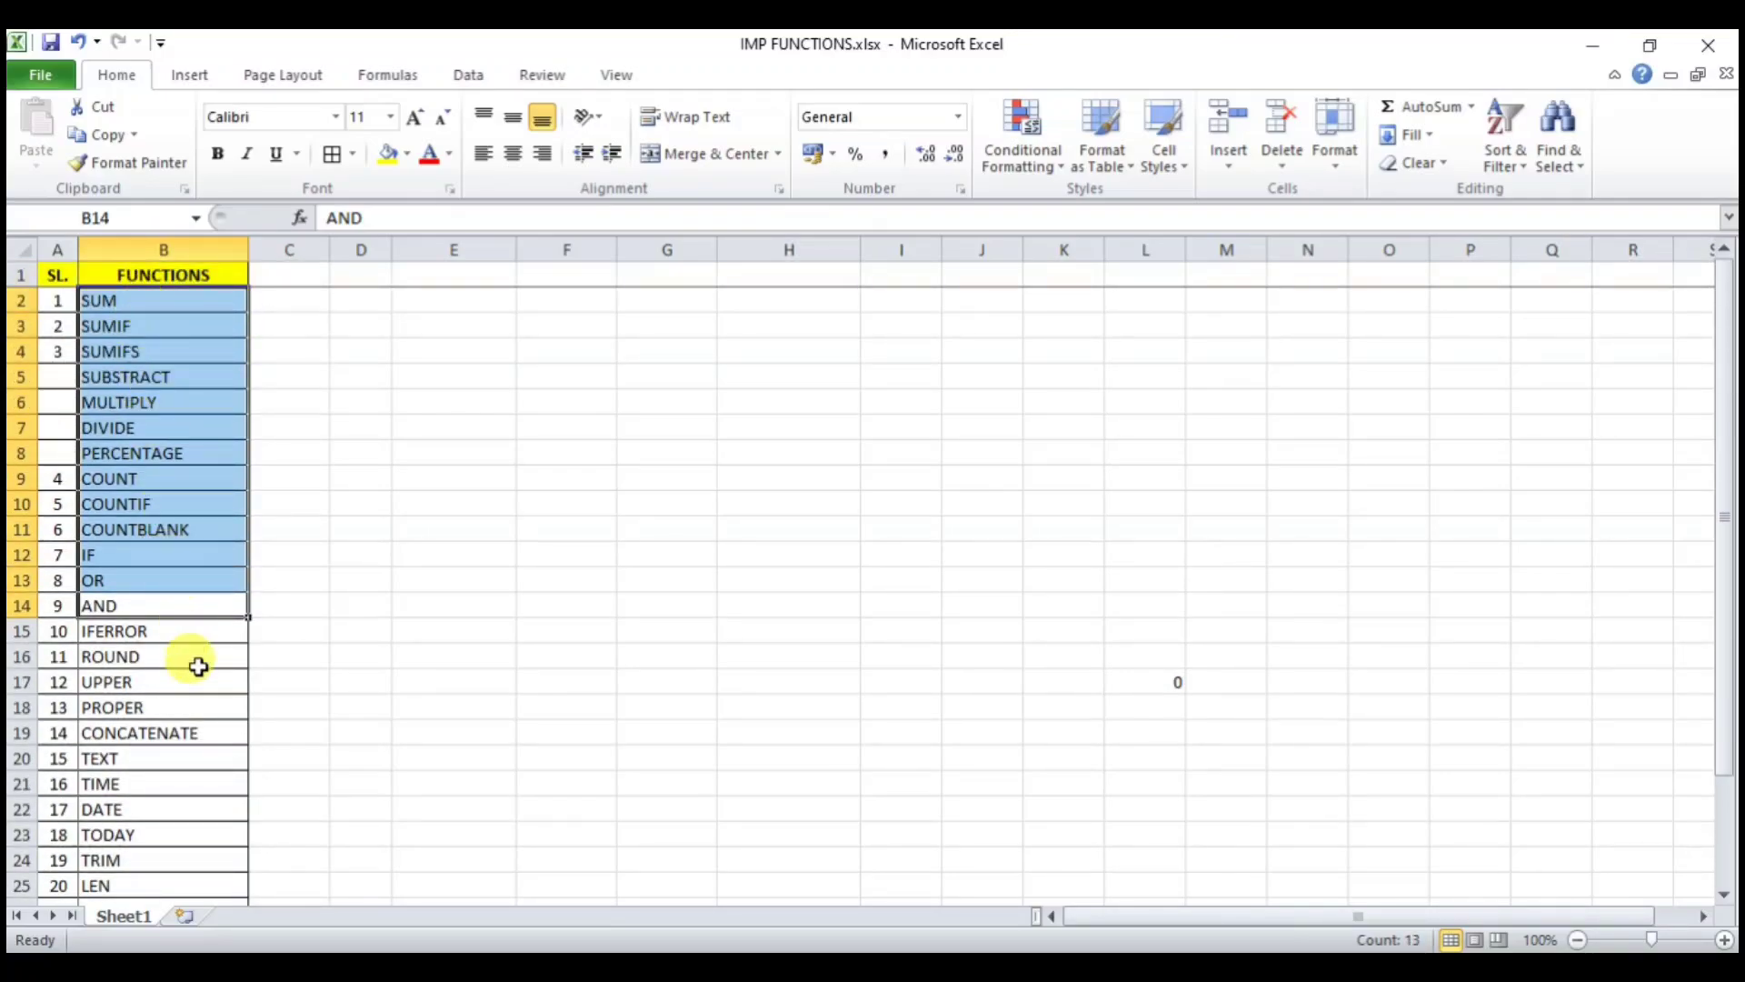